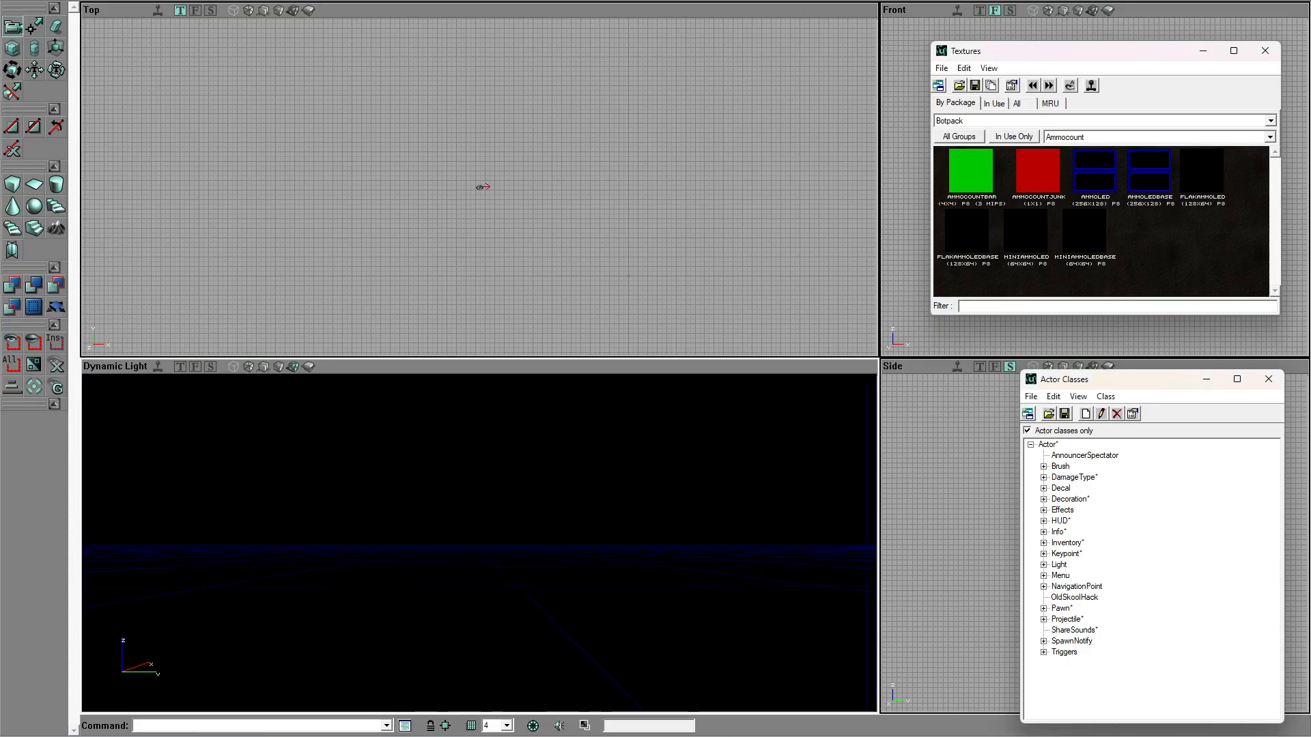
Step: Build a cube brush with the cube builder's default settings
left_click_drag(366, 518, 366, 518)
left_click(17, 189)
right_click_drag(448, 573, 483, 645)
right_click_drag(453, 574, 455, 573)
left_click_drag(458, 519, 458, 528)
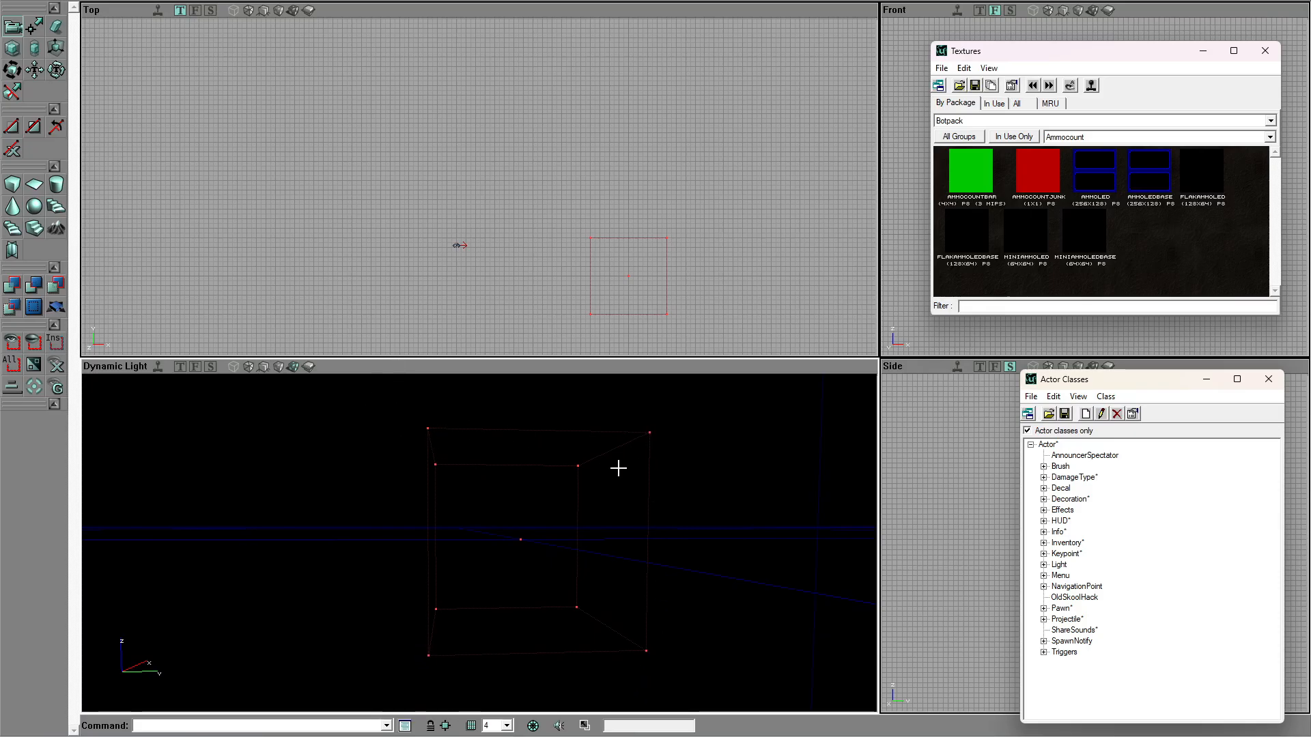
Step: Examine the cube brush from several angles and distances in the perspective, top and front viewports
left_click_drag(706, 235, 605, 158)
left_click_drag(1157, 51, 1161, 475)
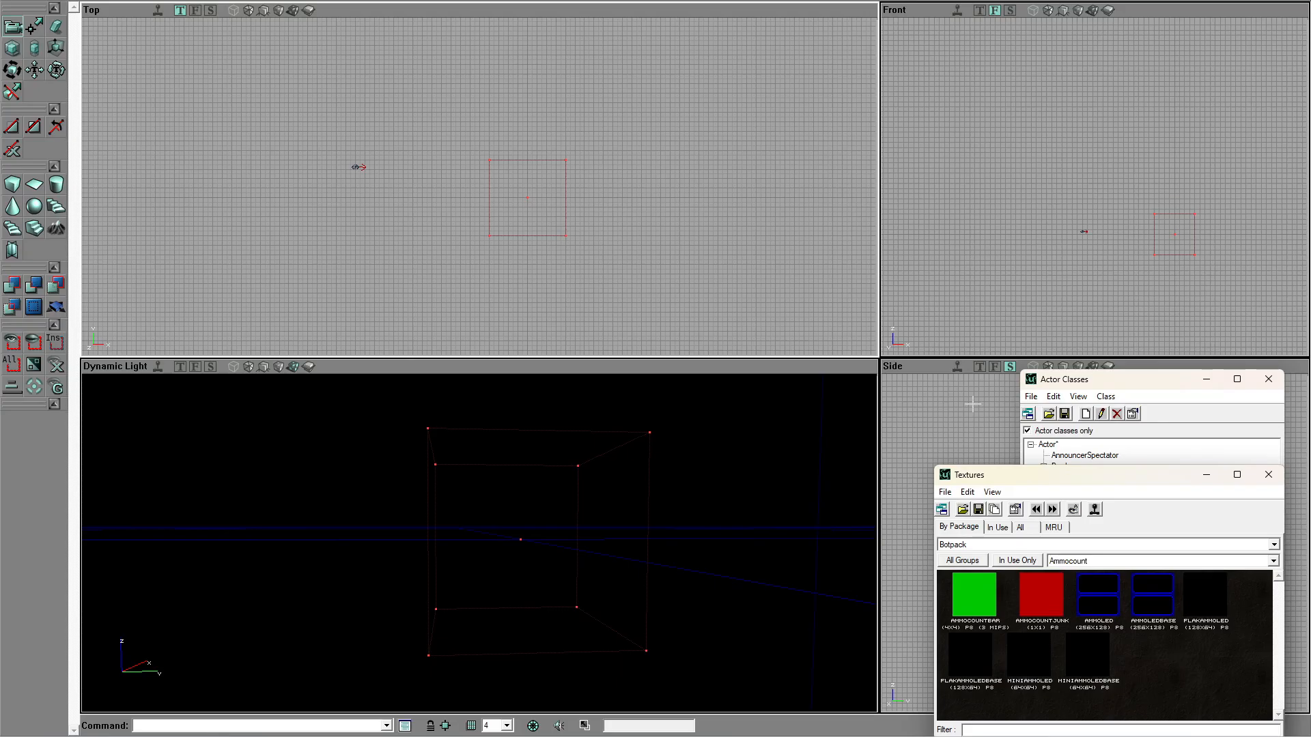
left_click_drag(1026, 477, 1005, 49)
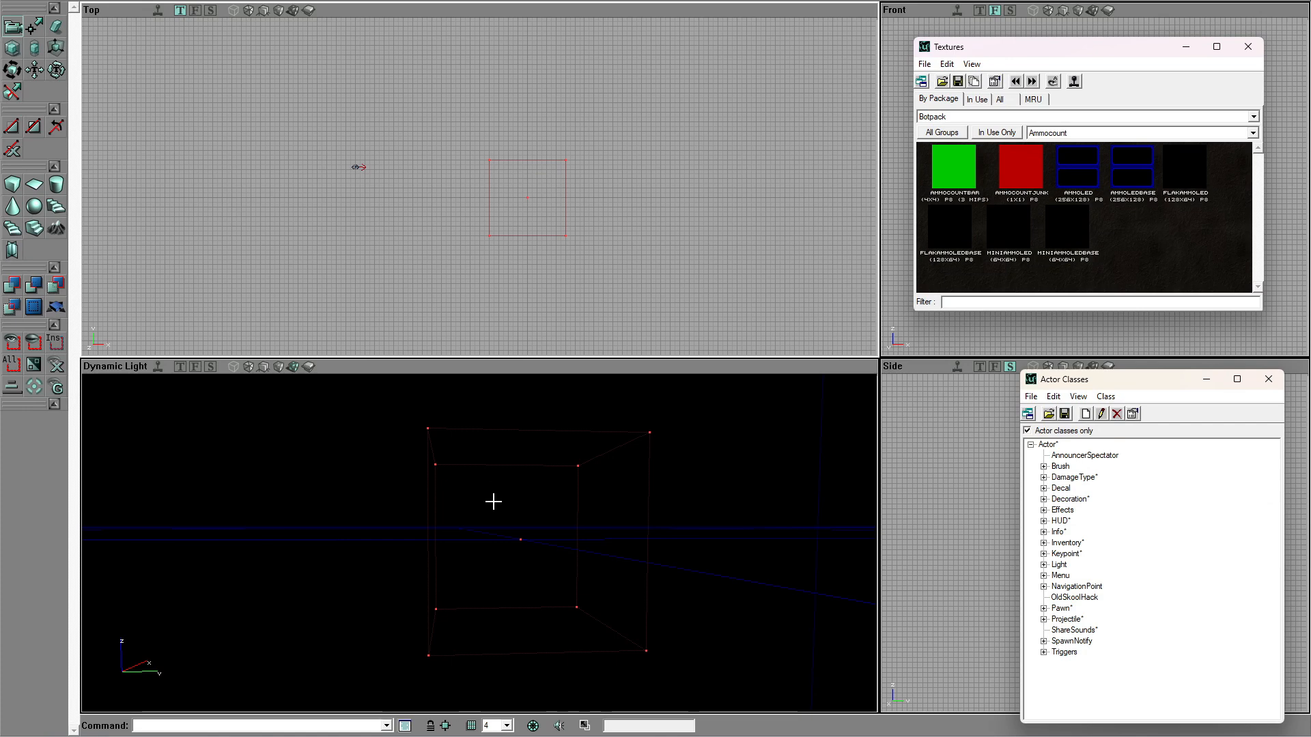
mouse_move(496, 505)
left_mouse_down()
mouse_move(498, 468)
mouse_move(497, 504)
left_mouse_up()
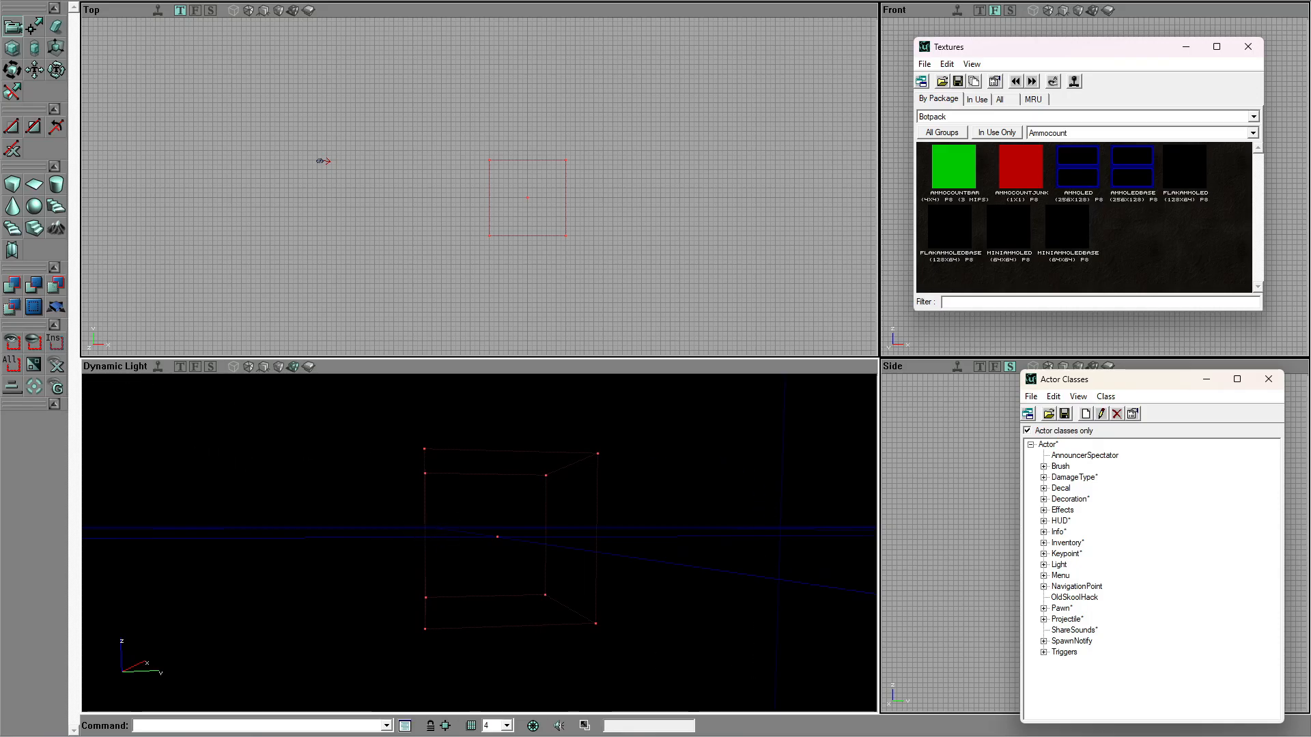
left_click_drag(505, 505, 458, 547)
right_click_drag(459, 547, 571, 507)
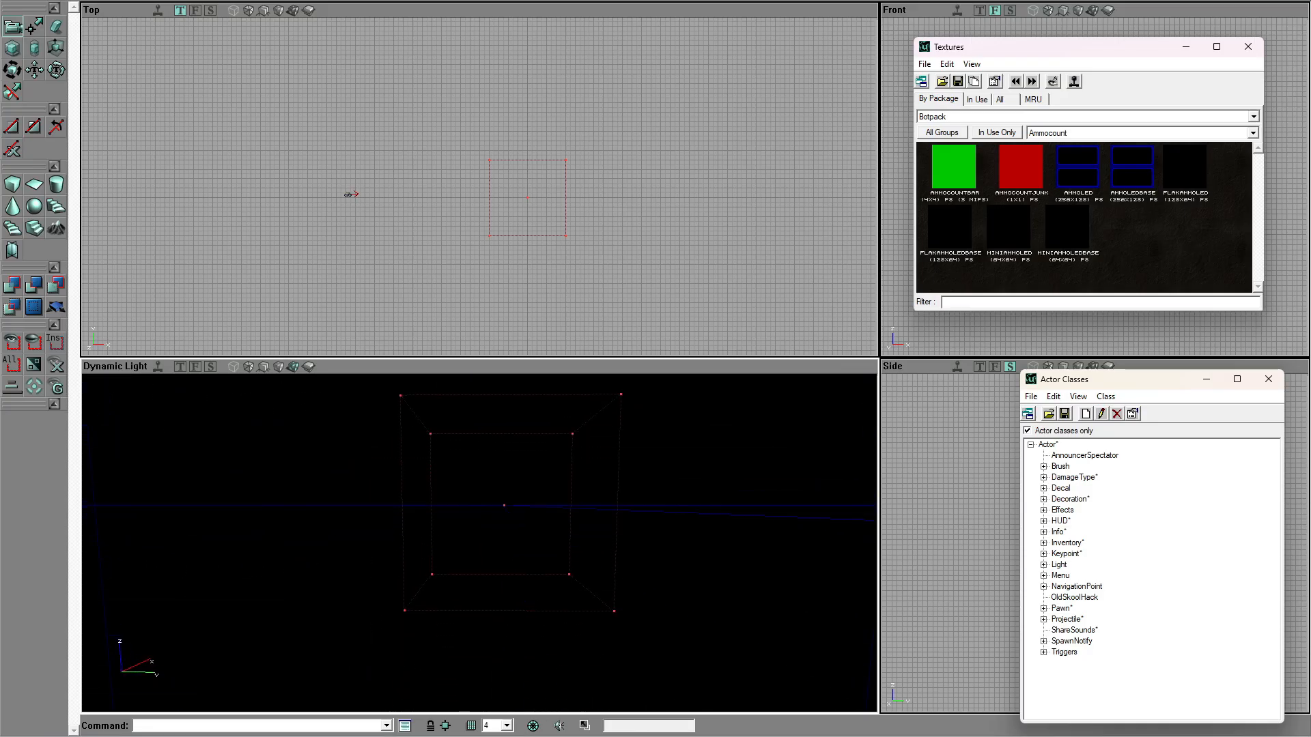
right_click_drag(571, 506, 588, 498)
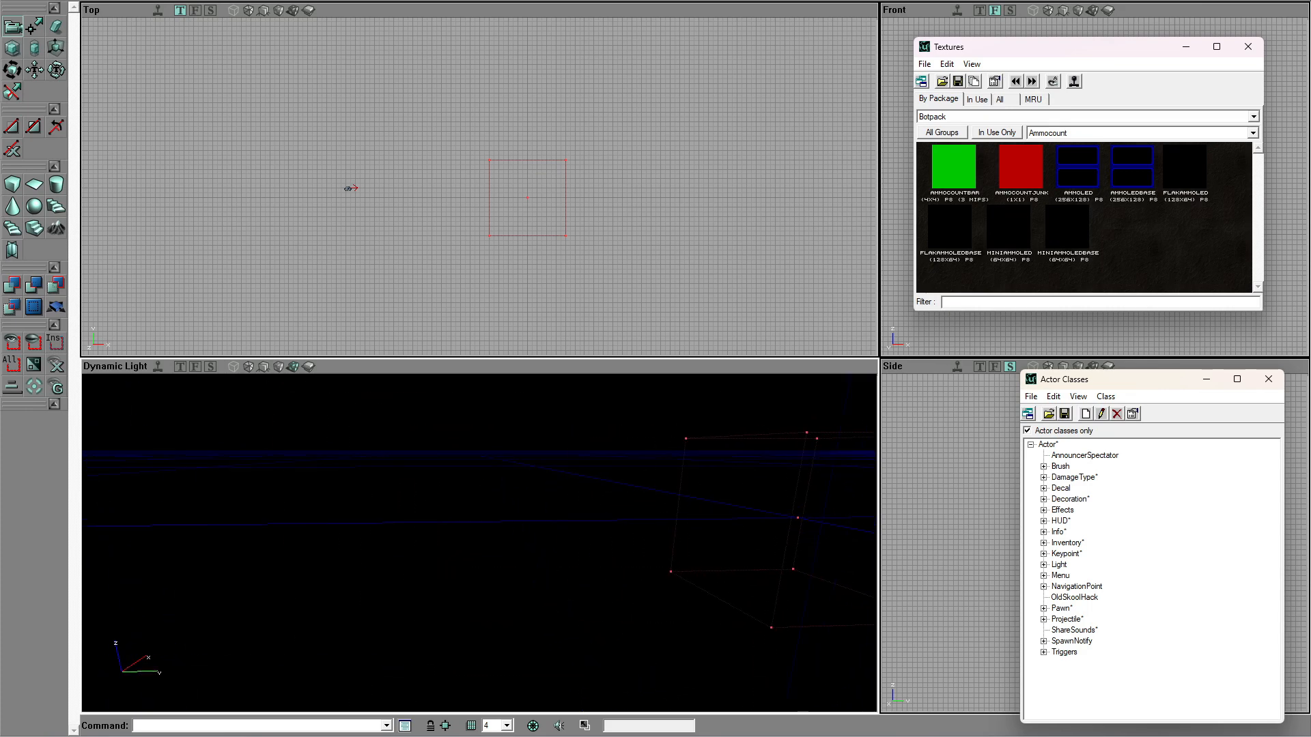
left_click_drag(571, 507, 689, 502)
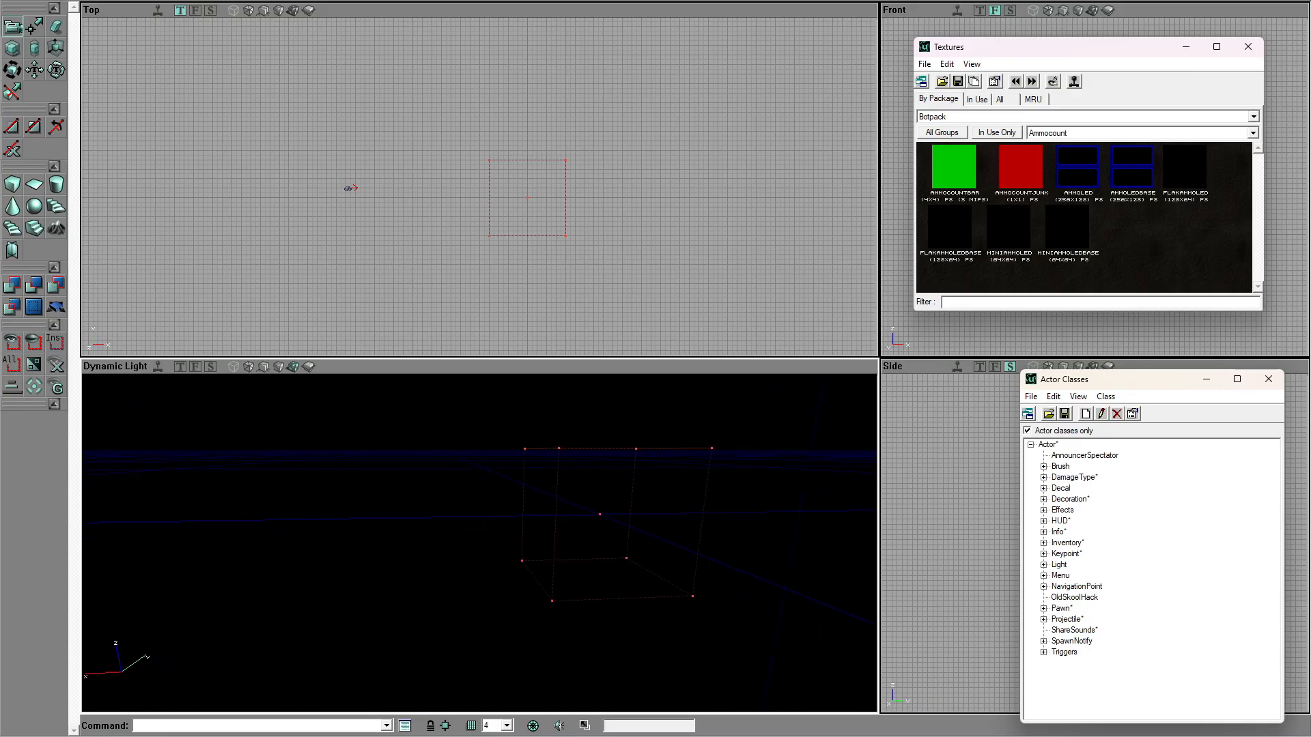
mouse_move(483, 561)
left_mouse_down()
mouse_move(483, 529)
mouse_move(483, 561)
left_mouse_up()
mouse_move(483, 562)
right_mouse_down()
mouse_move(483, 592)
mouse_move(487, 550)
right_mouse_up()
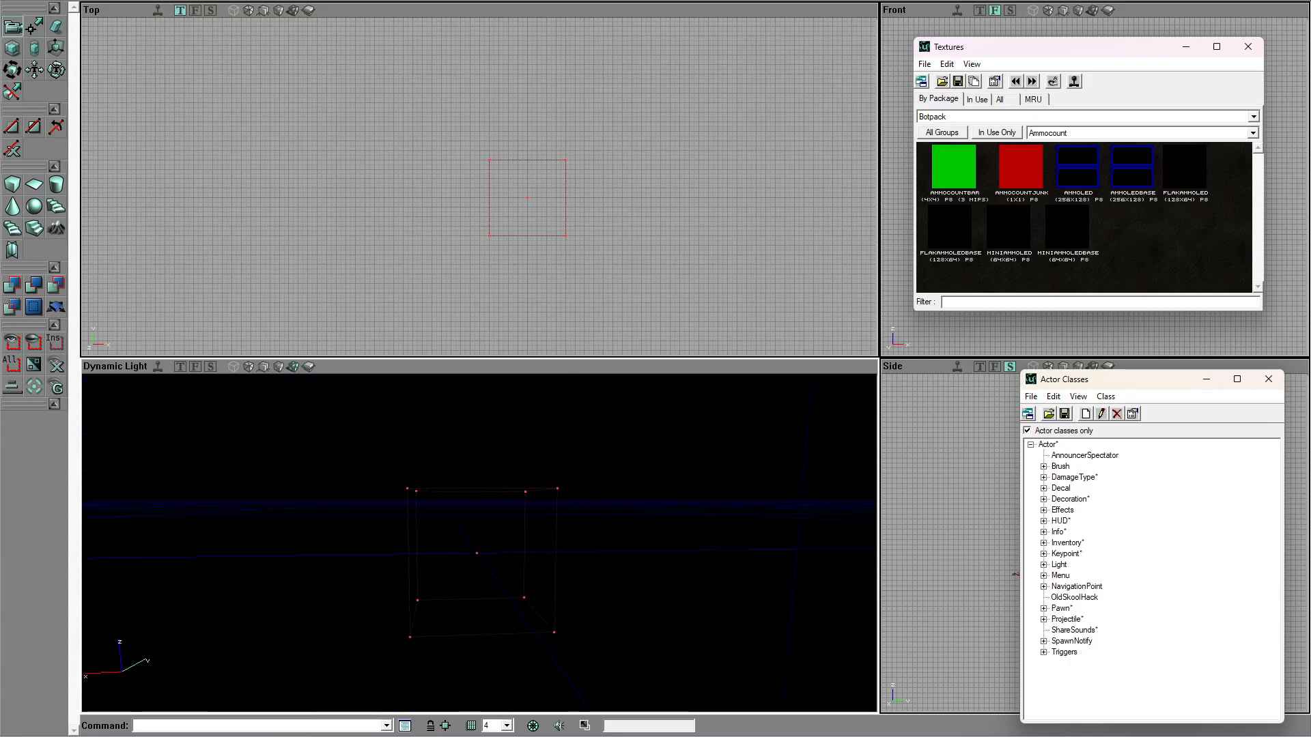
mouse_move(526, 572)
left_mouse_down()
mouse_move(507, 543)
mouse_move(513, 572)
mouse_move(546, 574)
left_mouse_up()
mouse_move(546, 575)
right_mouse_down()
mouse_move(502, 546)
mouse_move(527, 580)
right_mouse_up()
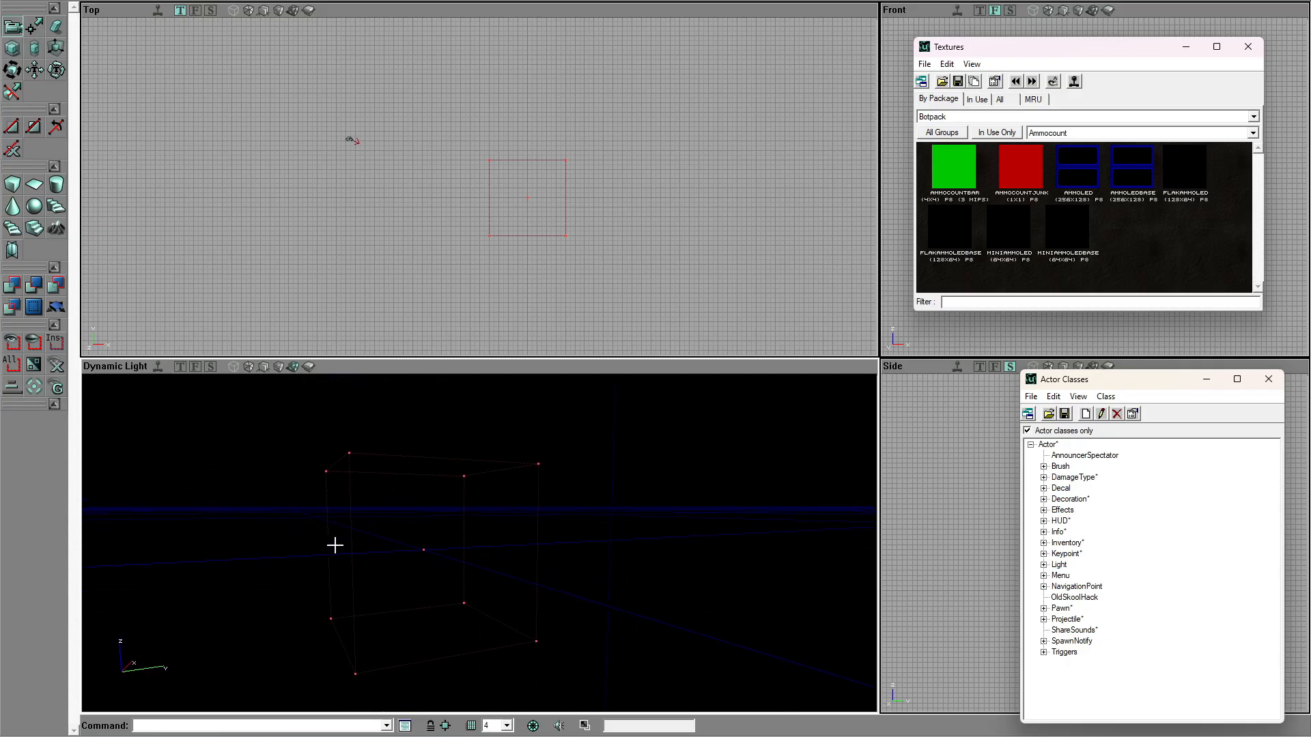
mouse_move(352, 140)
left_mouse_down()
mouse_move(354, 123)
mouse_move(254, 120)
mouse_move(337, 123)
mouse_move(364, 169)
mouse_move(339, 111)
mouse_move(372, 138)
mouse_move(373, 115)
mouse_move(333, 117)
mouse_move(413, 155)
mouse_move(405, 88)
mouse_move(405, 130)
mouse_move(406, 101)
left_mouse_up()
mouse_move(462, 184)
left_mouse_down()
mouse_move(461, 164)
mouse_move(462, 205)
left_mouse_up()
mouse_move(368, 243)
left_mouse_down()
mouse_move(432, 243)
mouse_move(354, 260)
mouse_move(472, 241)
mouse_move(348, 269)
mouse_move(402, 270)
mouse_move(401, 287)
mouse_move(396, 269)
left_mouse_up()
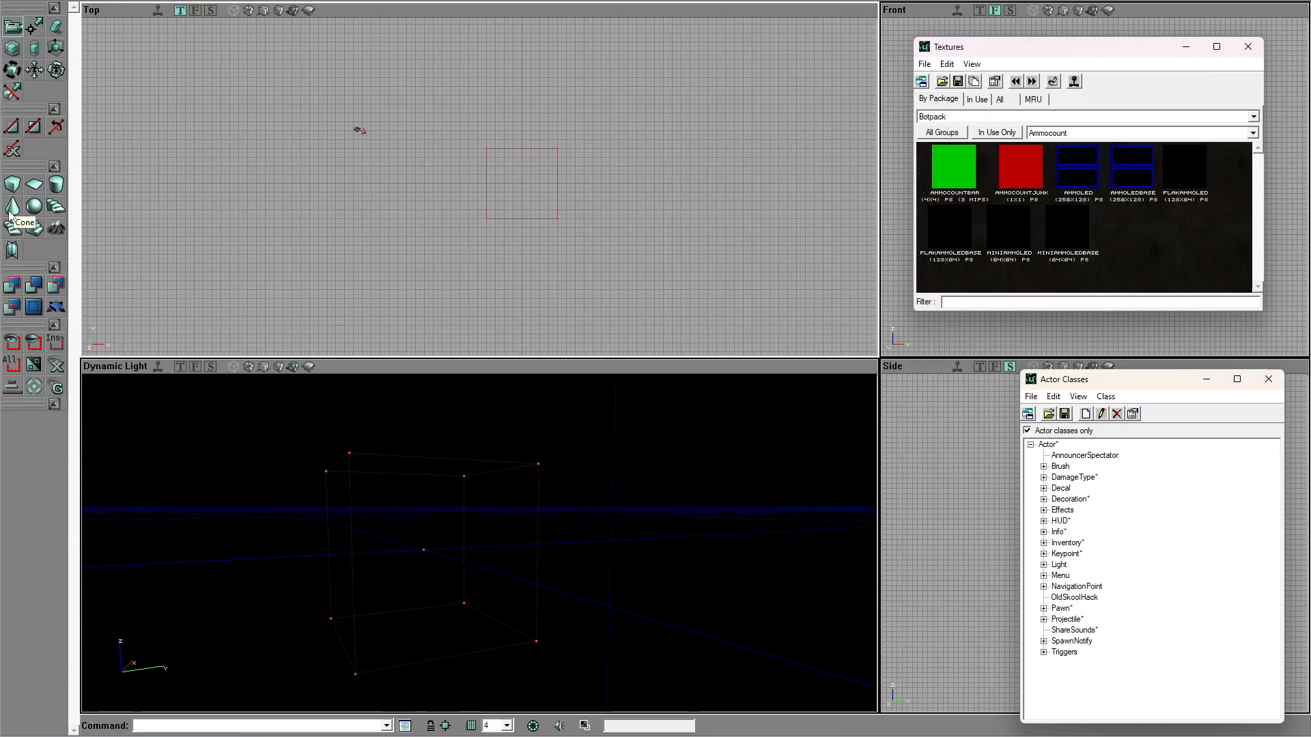
left_click_drag(265, 487, 265, 498)
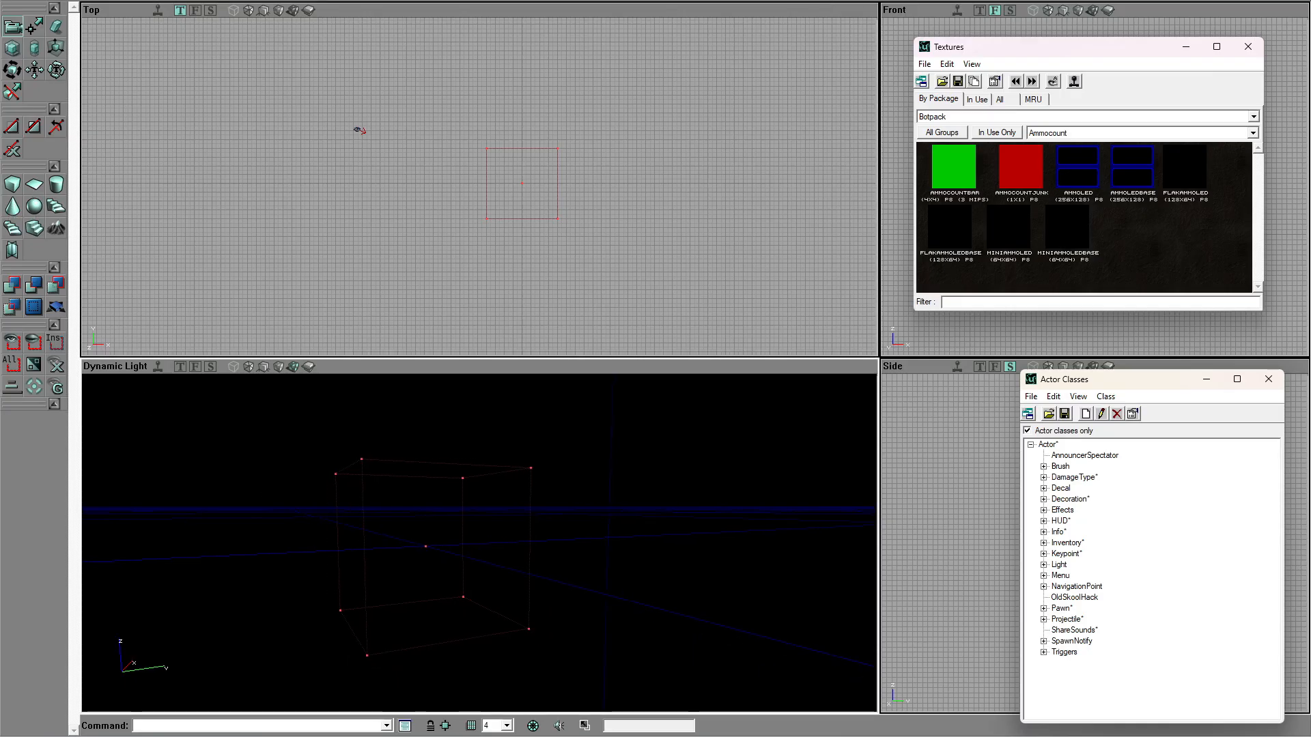
right_click_drag(261, 482, 262, 487)
left_click_drag(262, 482, 261, 509)
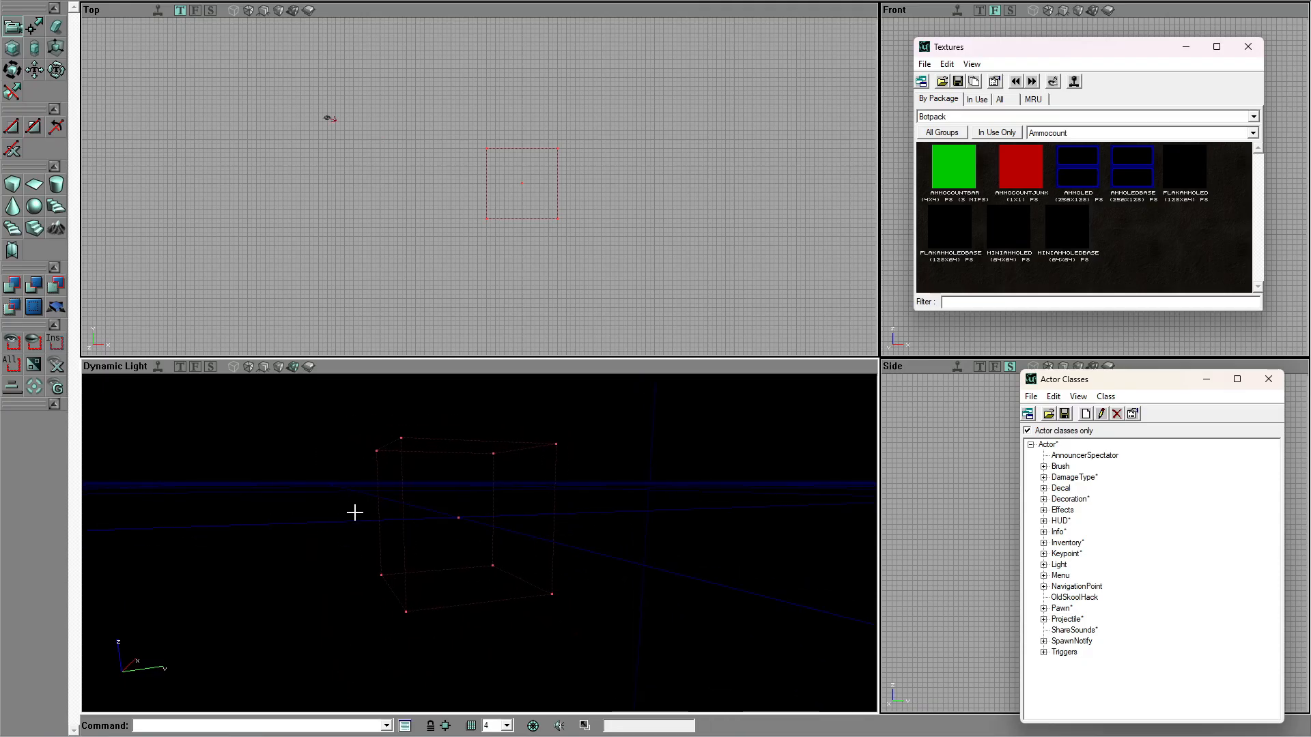
mouse_move(357, 516)
left_mouse_down()
mouse_move(332, 516)
mouse_move(383, 509)
mouse_move(366, 525)
left_mouse_up()
Step: Set the drag grid size to 64
left_click(507, 727)
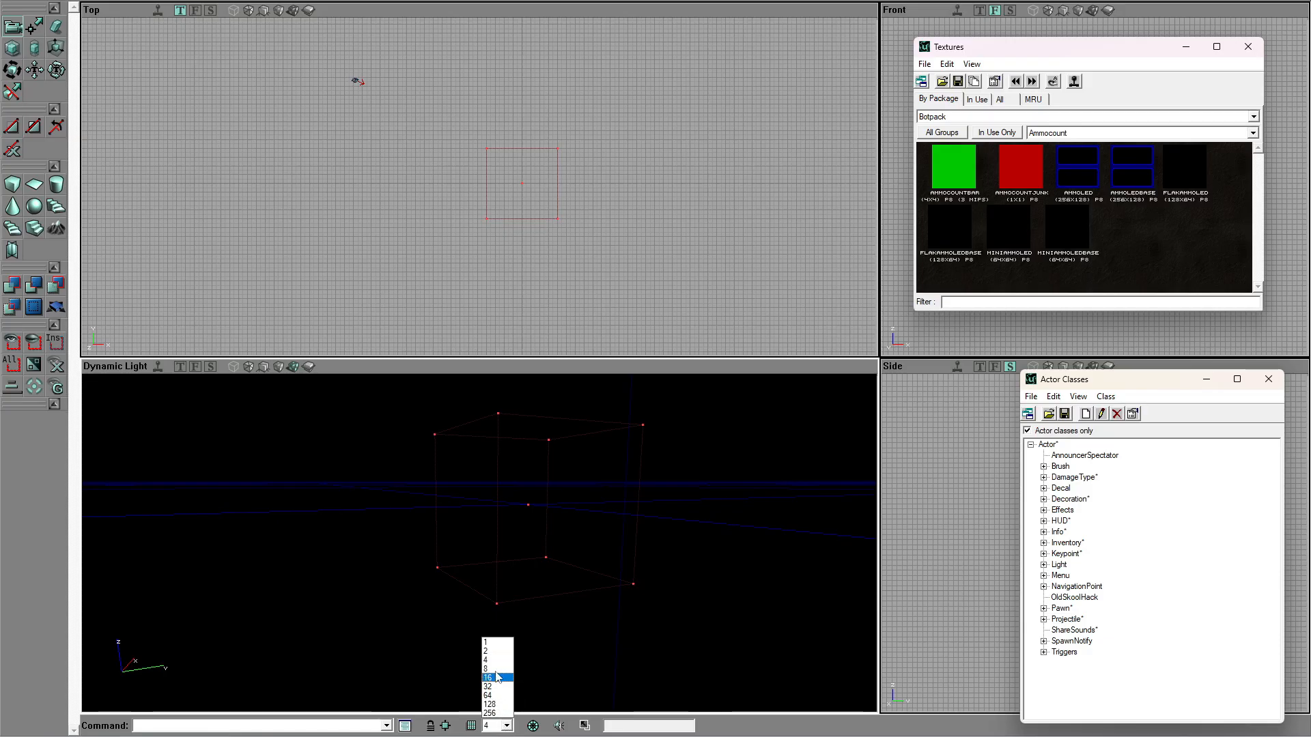
left_click(491, 696)
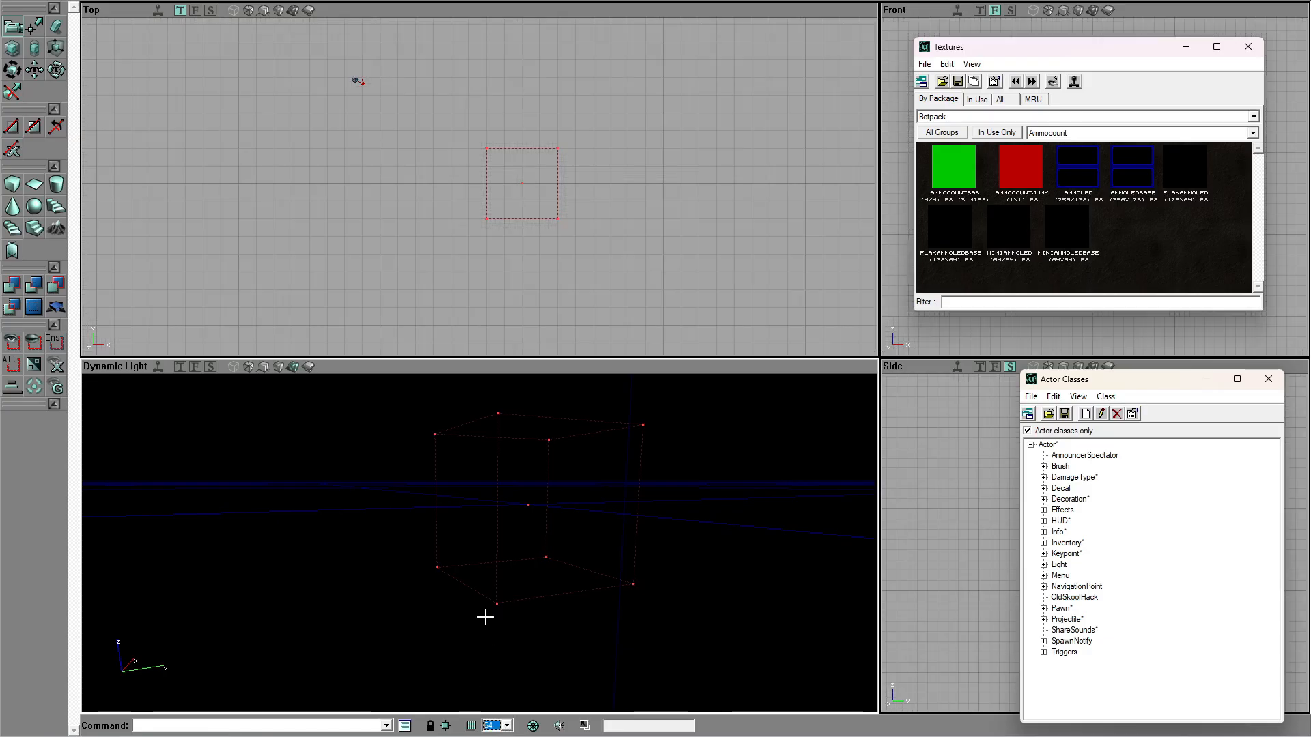
left_click_drag(467, 593, 466, 638)
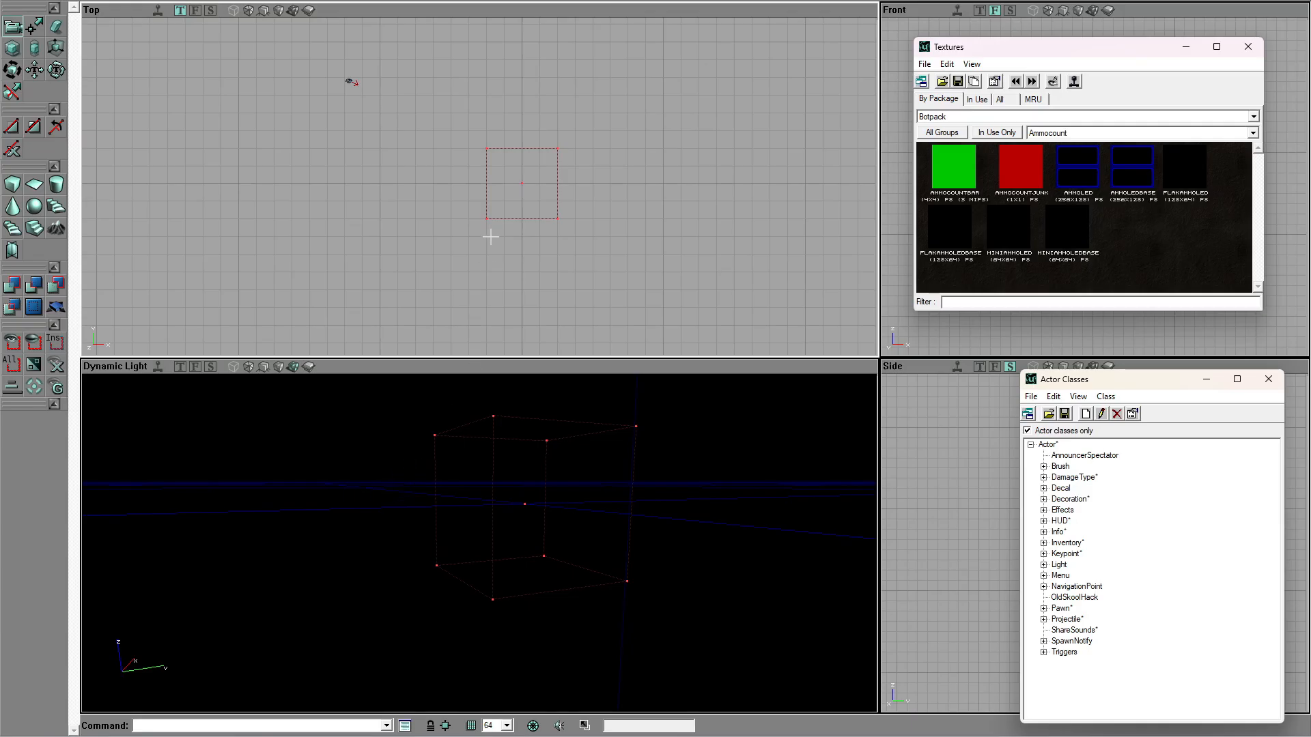
Step: Try moving the cube brush sideways on the grid in the top view, and return it to its starting position
left_click_drag(521, 183, 504, 183, "ctrl")
mouse_move(503, 475)
left_mouse_down()
mouse_move(494, 447)
mouse_move(511, 460)
mouse_move(487, 494)
left_mouse_up()
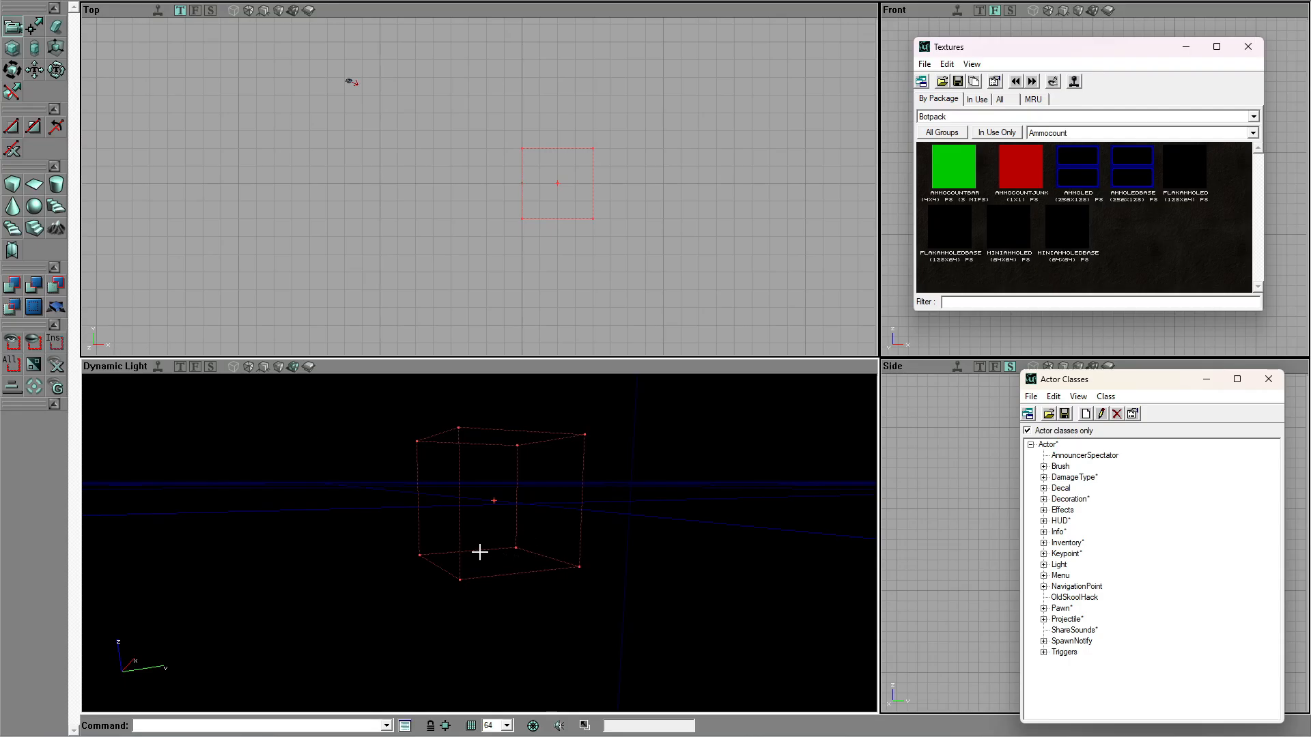
left_click_drag(482, 533, 518, 482)
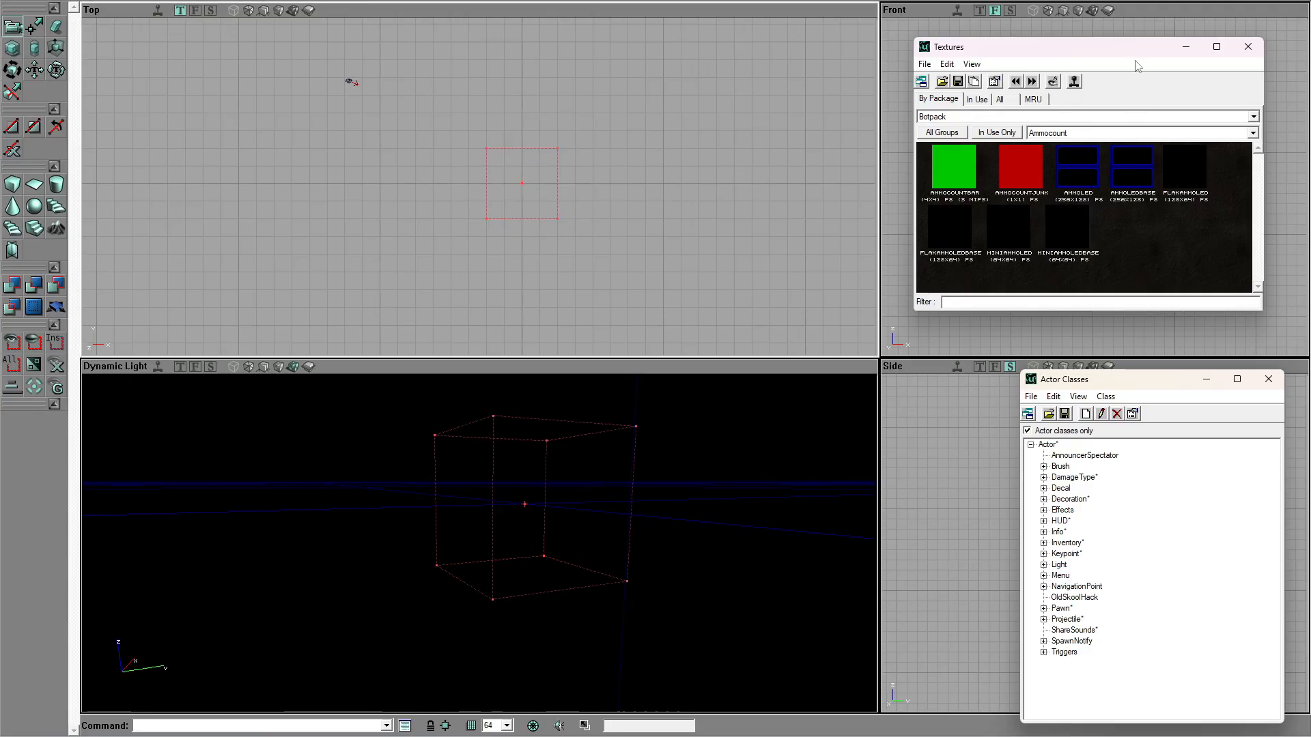
Step: Uncover the front viewport by moving the Textures window away, and frame the cube brush closely in that view
left_click_drag(1123, 55, 1175, 427)
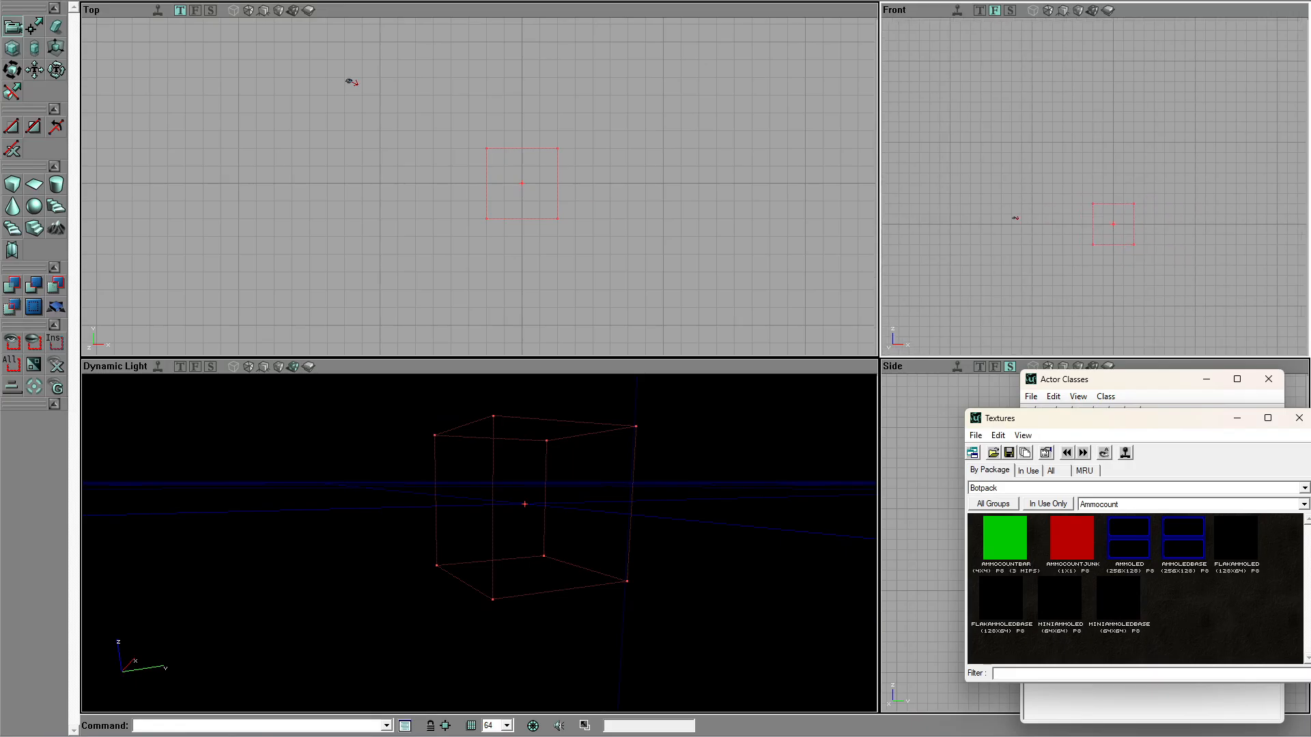
mouse_move(1093, 184)
left_mouse_down()
mouse_move(1144, 208)
mouse_move(1143, 160)
mouse_move(1253, 147)
left_mouse_up()
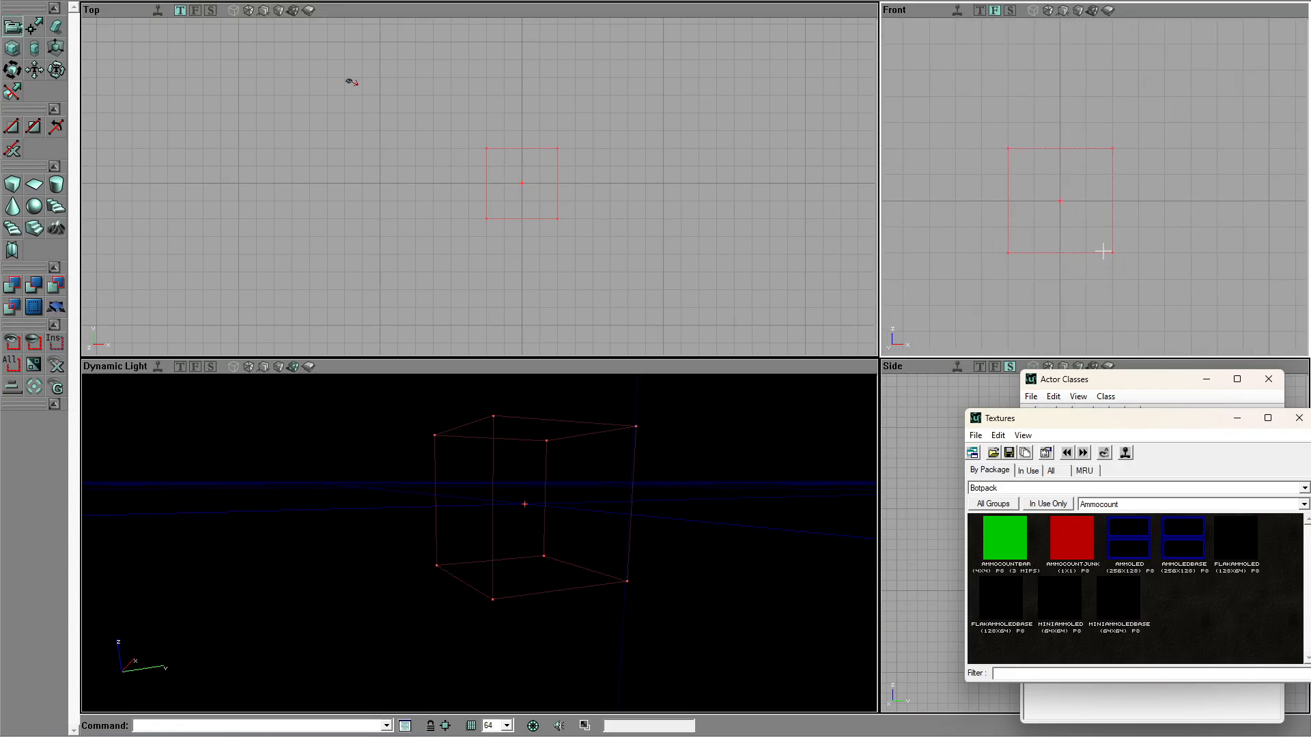
left_click_drag(1058, 163, 1085, 162)
Step: Replace the cube with a sheet brush and that with a default cylinder brush, and view the cylinder's shape
left_click(35, 186)
left_click(58, 188)
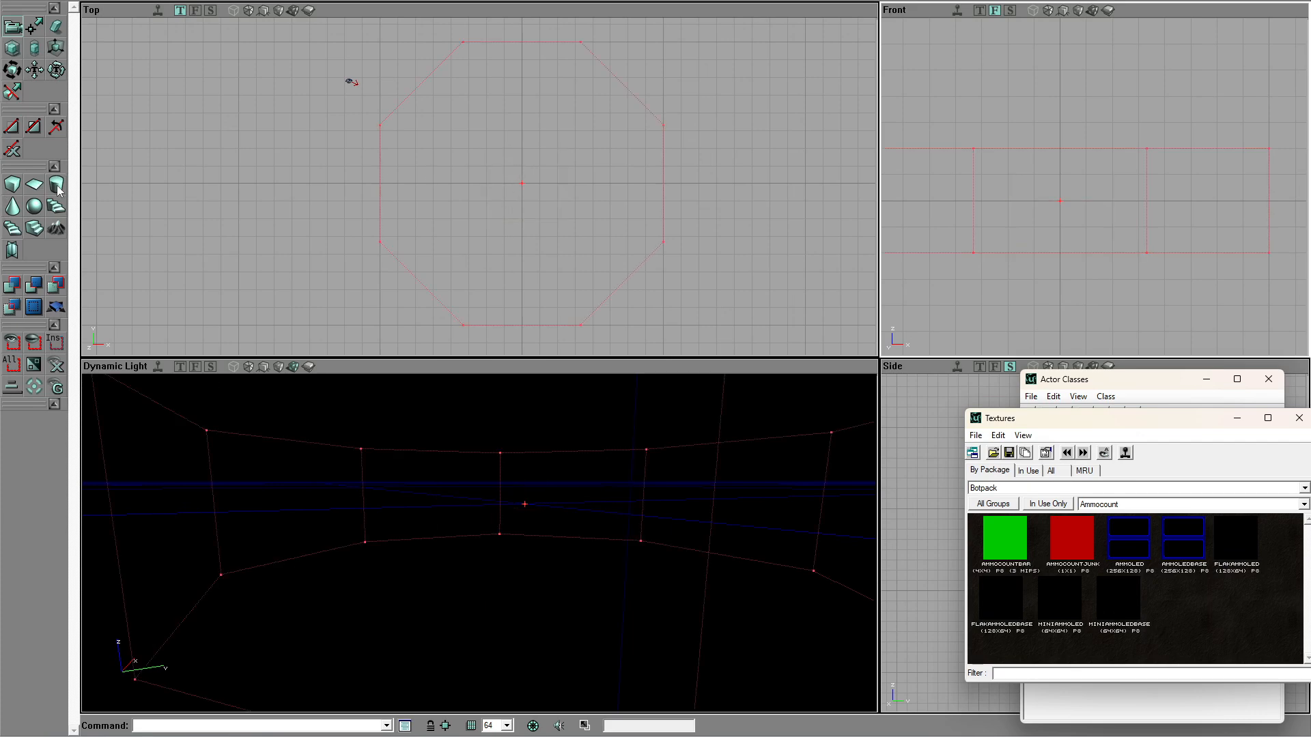
mouse_move(316, 436)
left_mouse_down()
mouse_move(321, 492)
mouse_move(321, 451)
left_mouse_up()
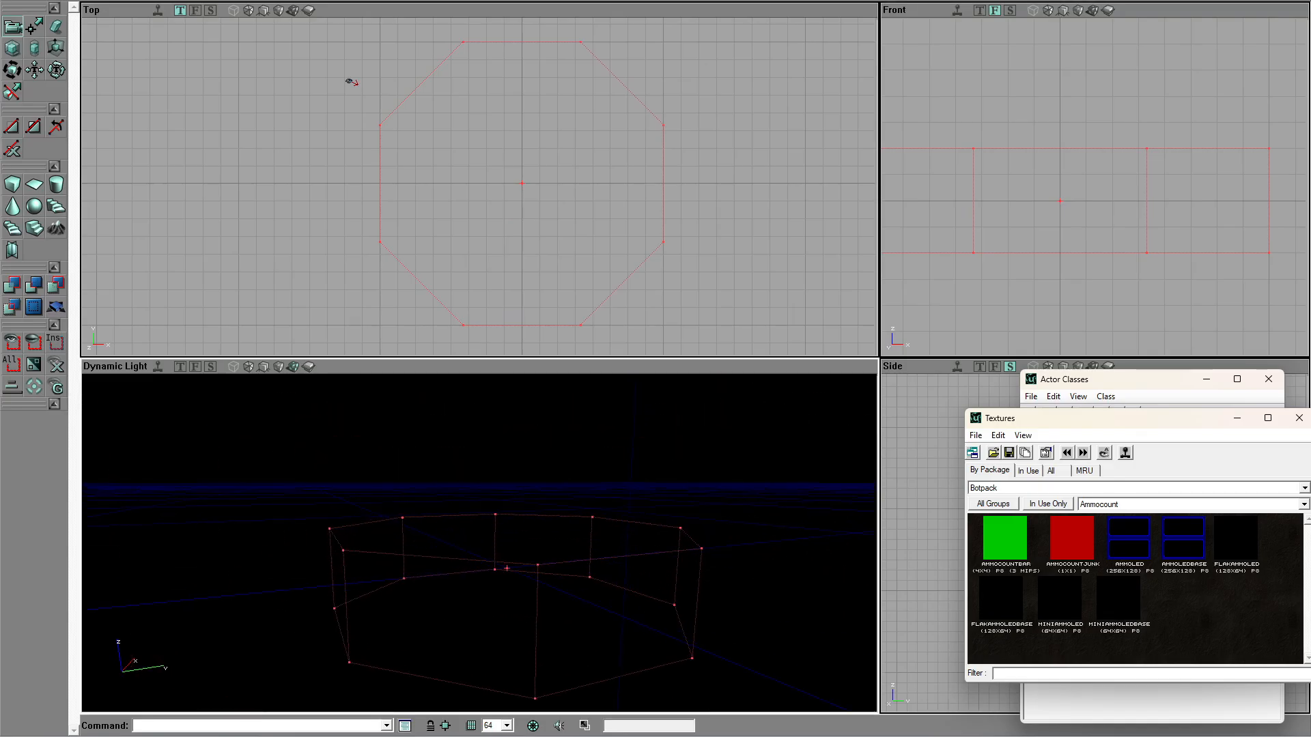
right_click_drag(321, 451, 321, 501)
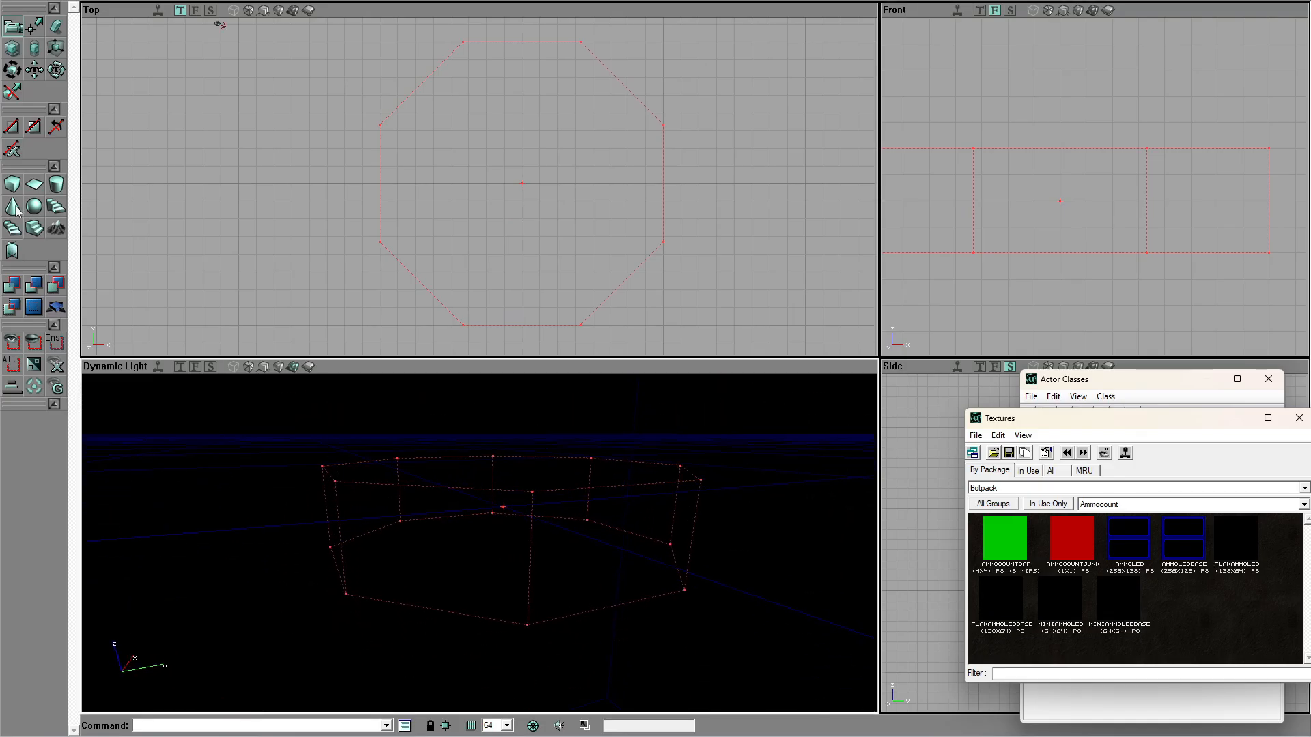
mouse_move(457, 558)
left_mouse_down()
mouse_move(451, 488)
mouse_move(442, 544)
mouse_move(472, 548)
mouse_move(444, 546)
mouse_move(455, 555)
left_mouse_up()
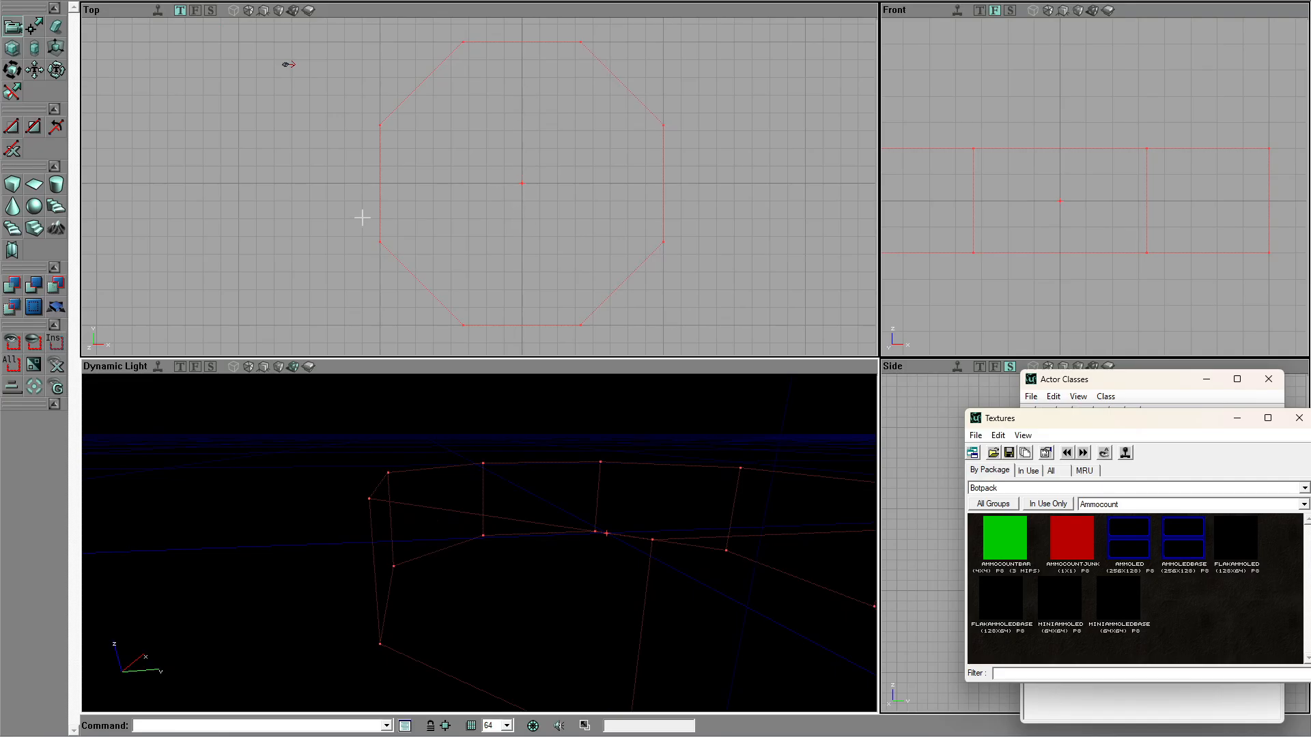
scroll(492, 254, "down", 2)
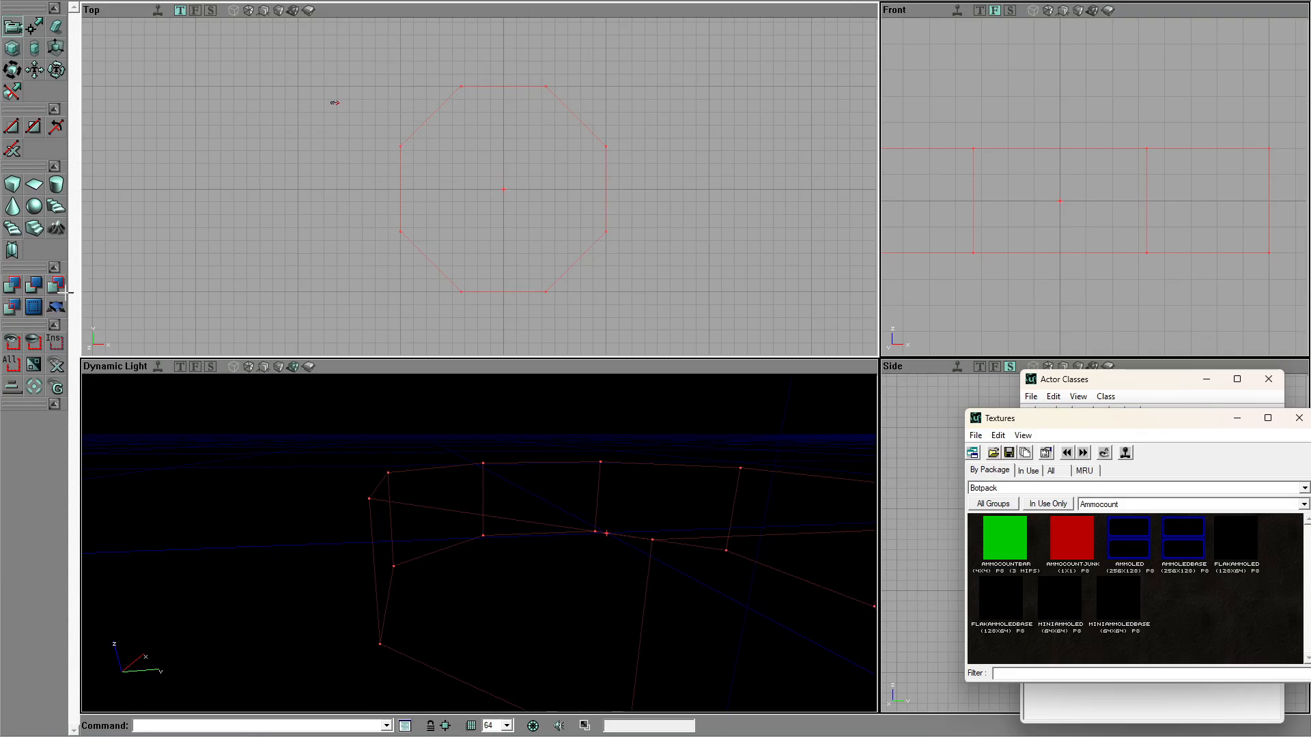
mouse_move(428, 542)
left_mouse_down()
mouse_move(431, 587)
mouse_move(430, 547)
mouse_move(437, 567)
mouse_move(394, 517)
left_mouse_up()
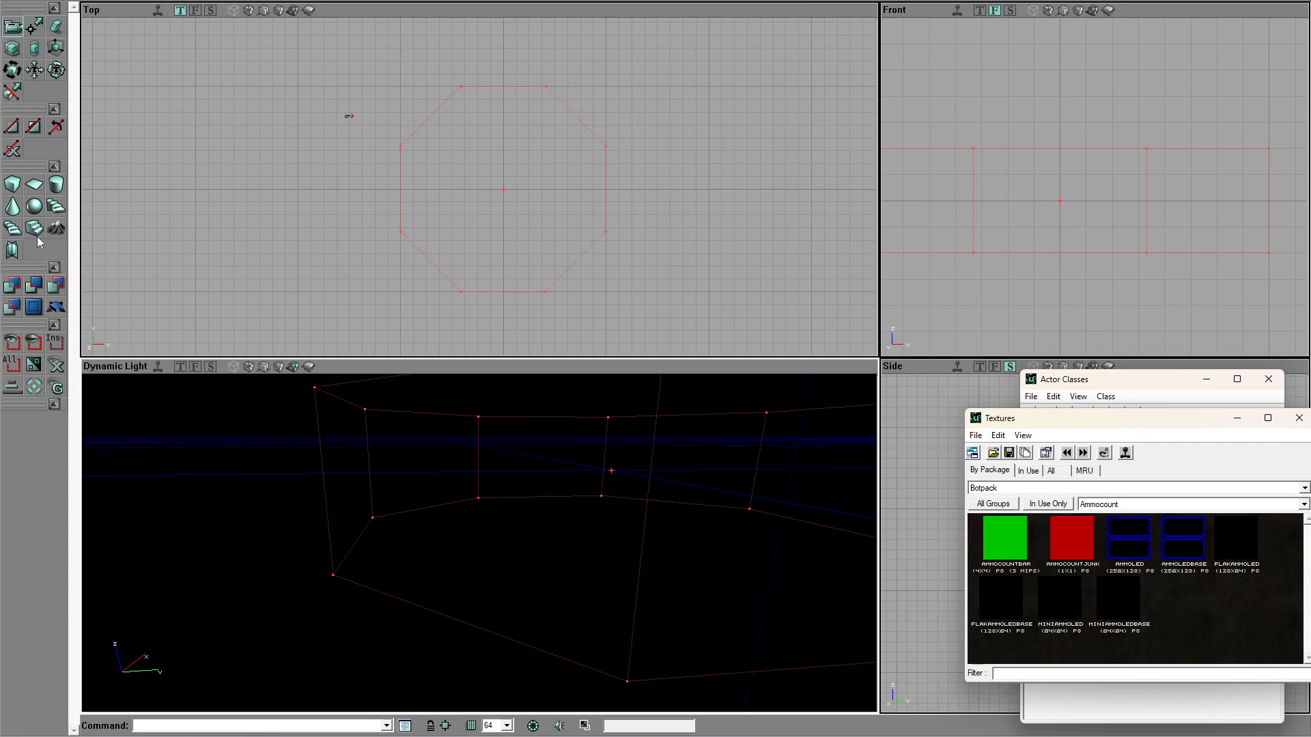
Step: Inspect the builder properties of the cube and of the spiral staircase
right_click(12, 185)
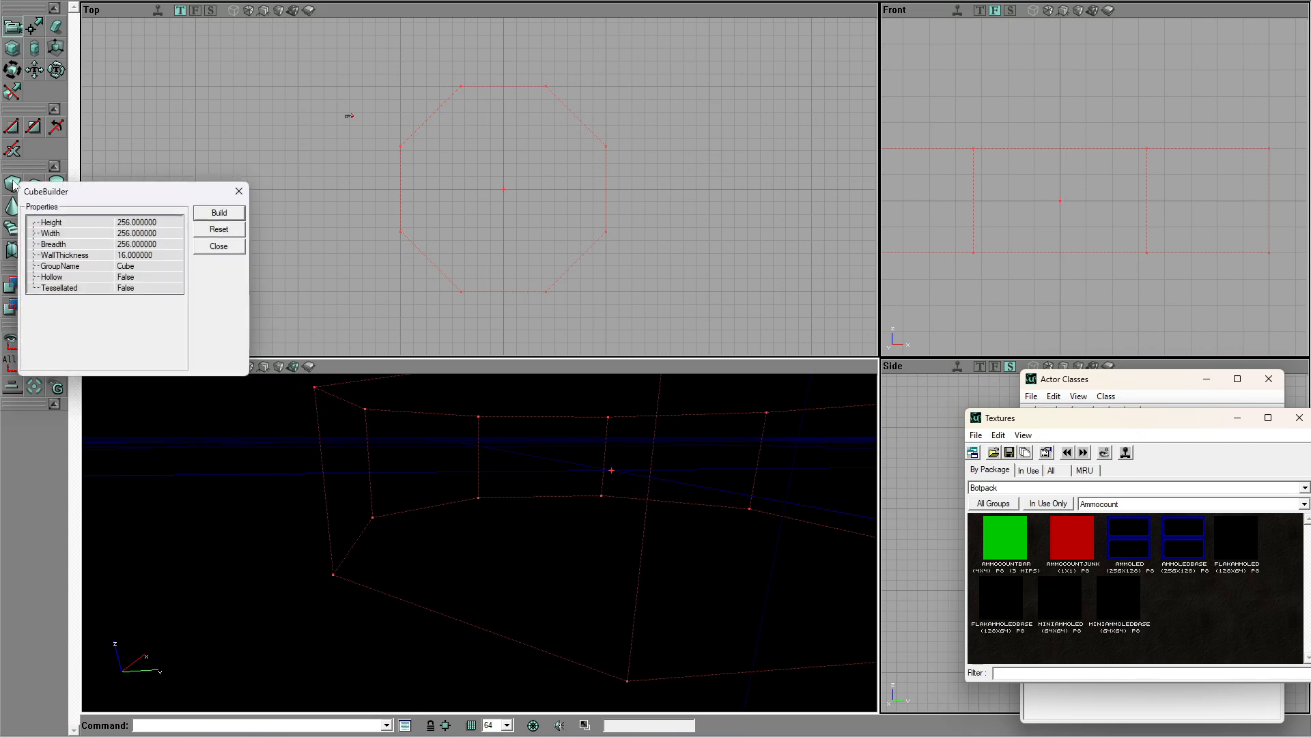
left_click_drag(75, 198, 175, 161)
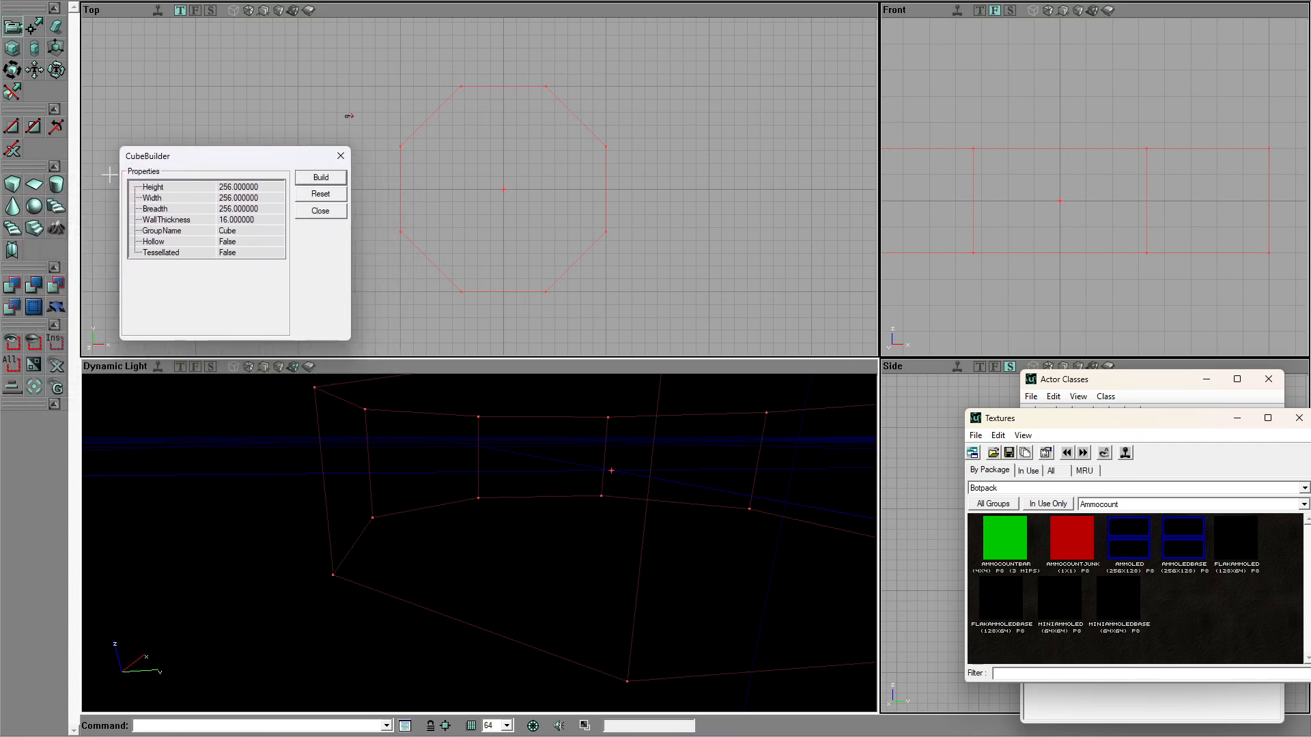
right_click(12, 229)
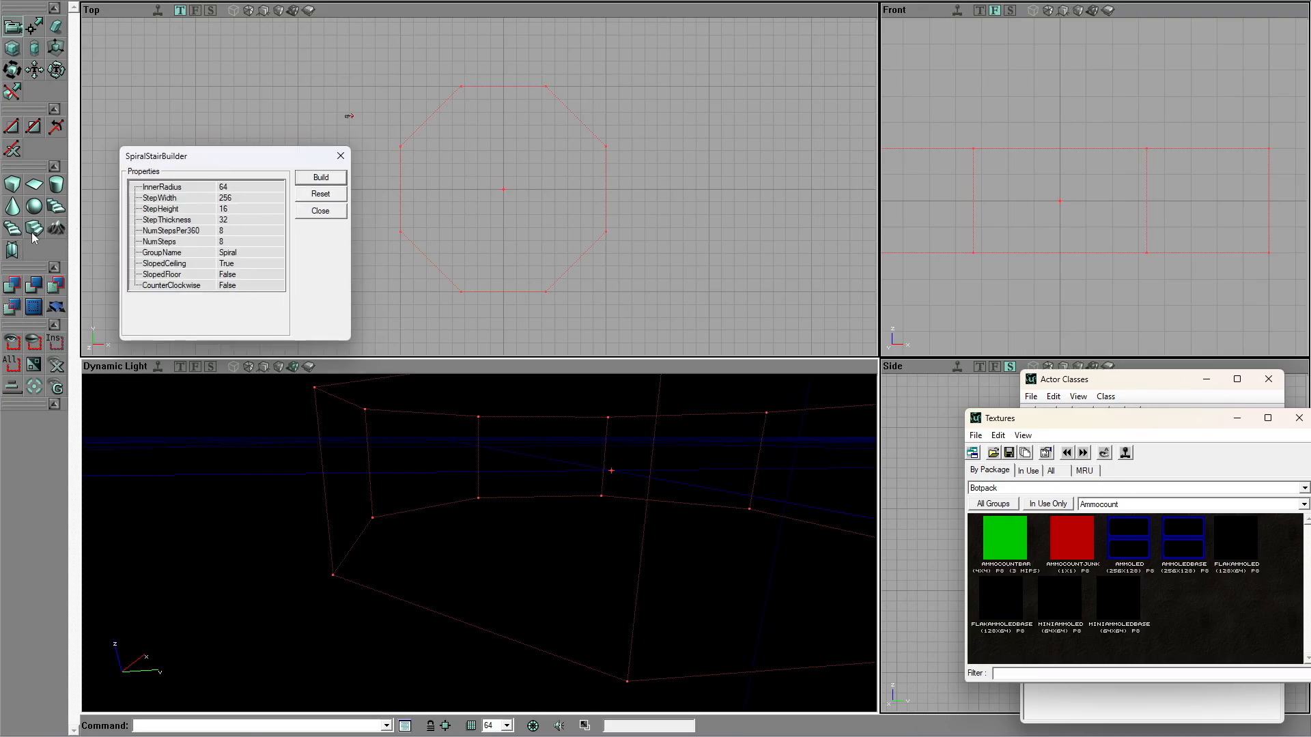
Step: Set the cube builder's height, width and breadth to 4096 each
right_click(14, 185)
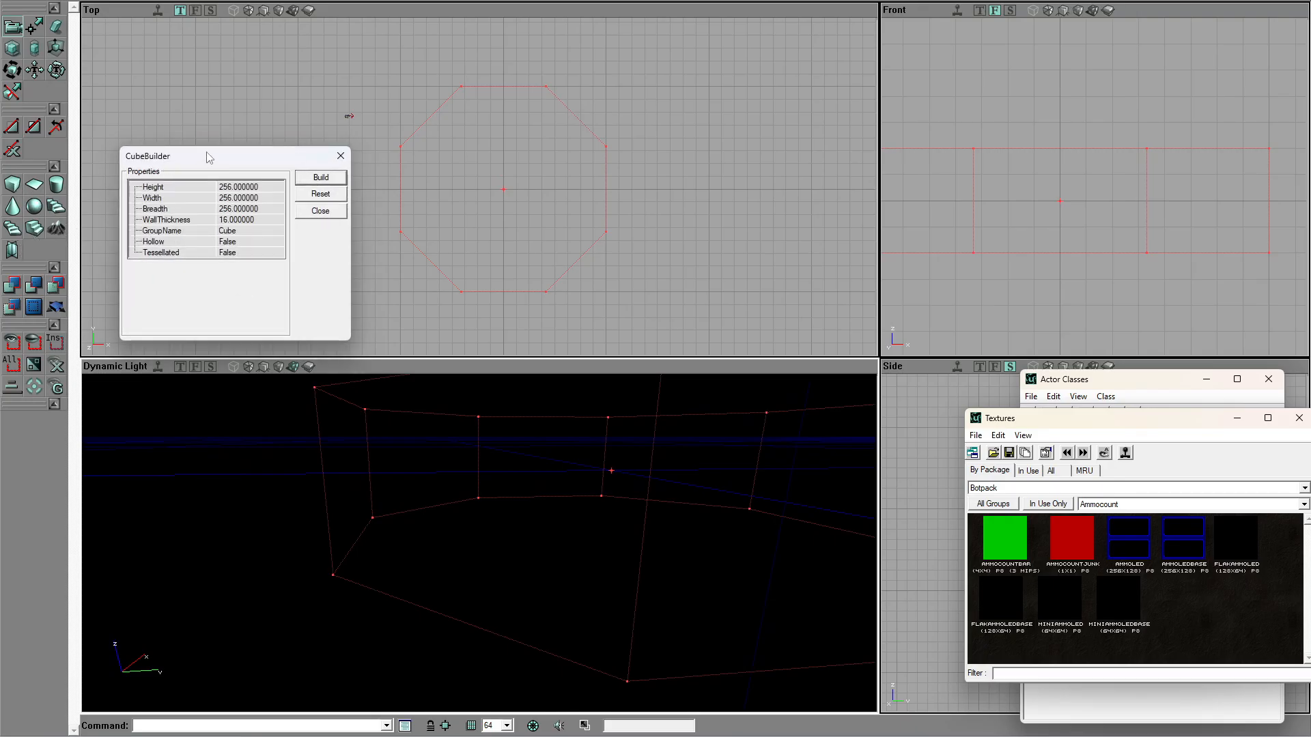
left_click_drag(208, 158, 219, 116)
left_click(239, 144)
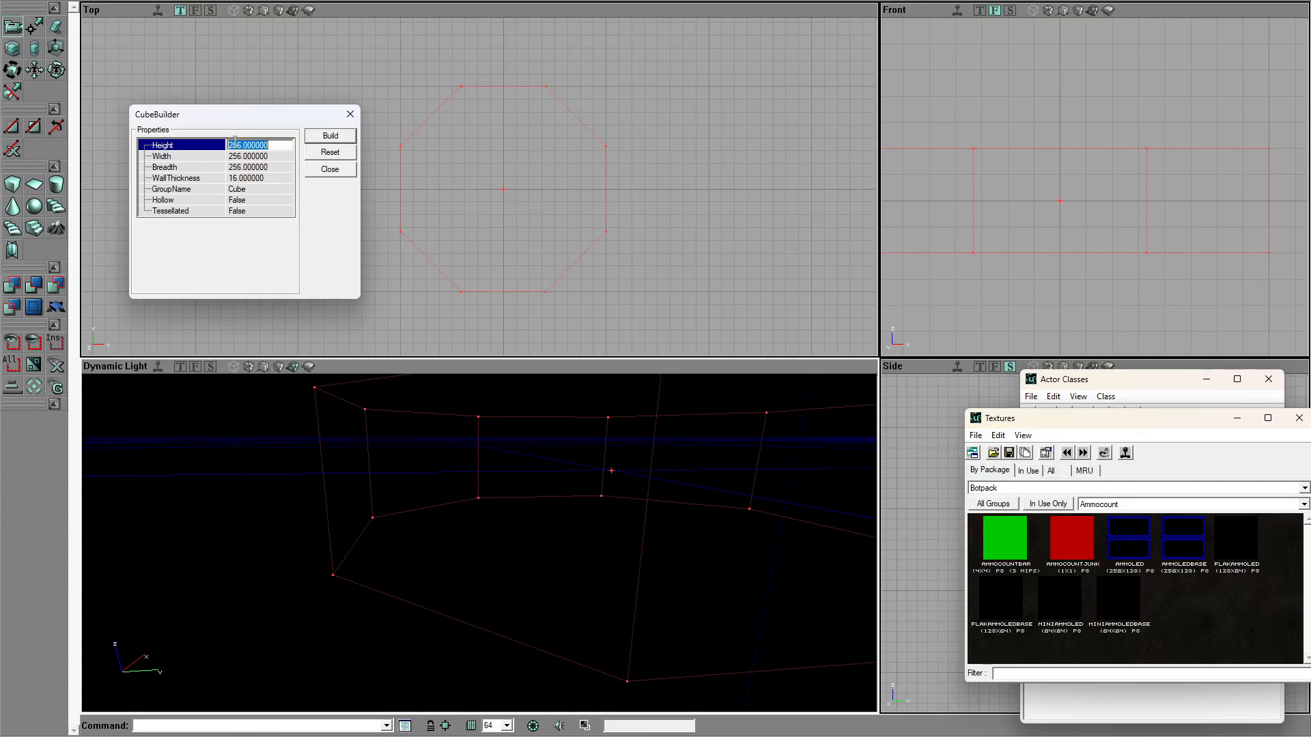
type("4096")
key("Tab")
left_click(252, 157)
type("409")
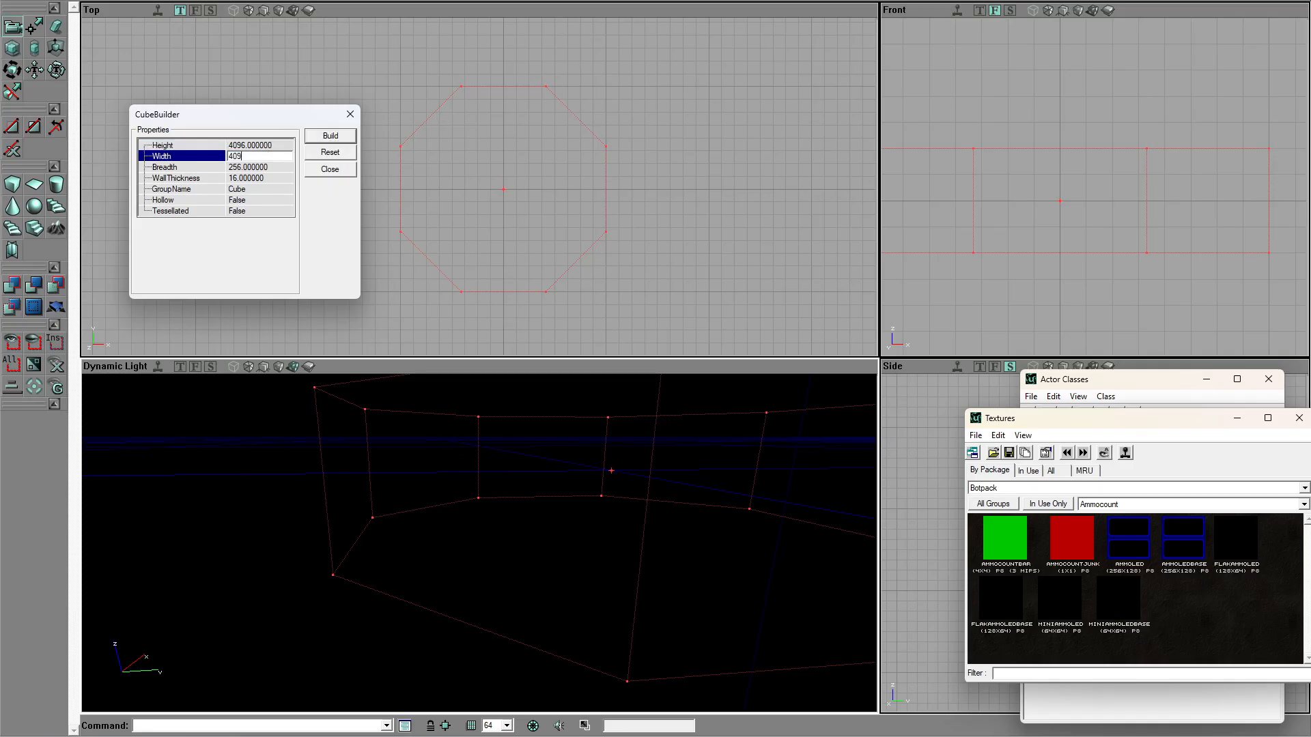
key("Tab")
left_click(240, 169)
type("4096")
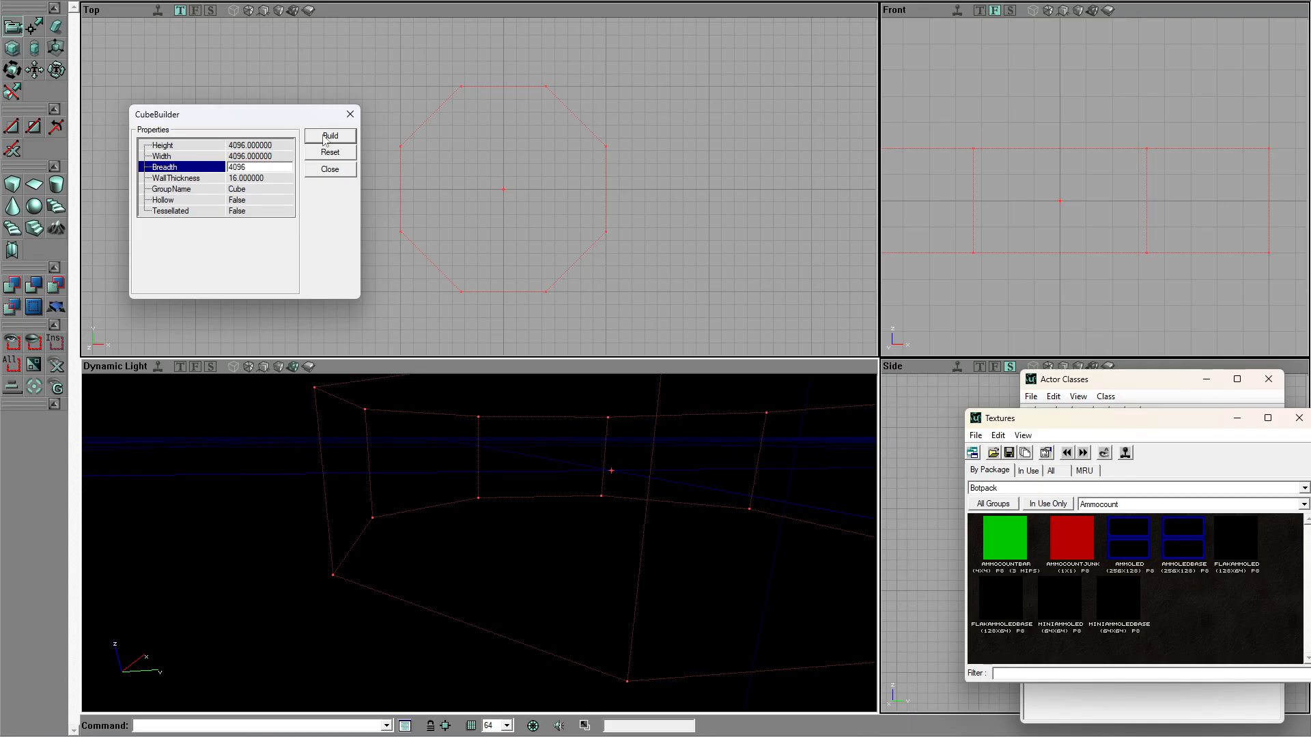
Step: Build the cube brush from the entered dimensions and bring the whole brush into the perspective view
left_click(327, 137)
left_click_drag(478, 533, 547, 619)
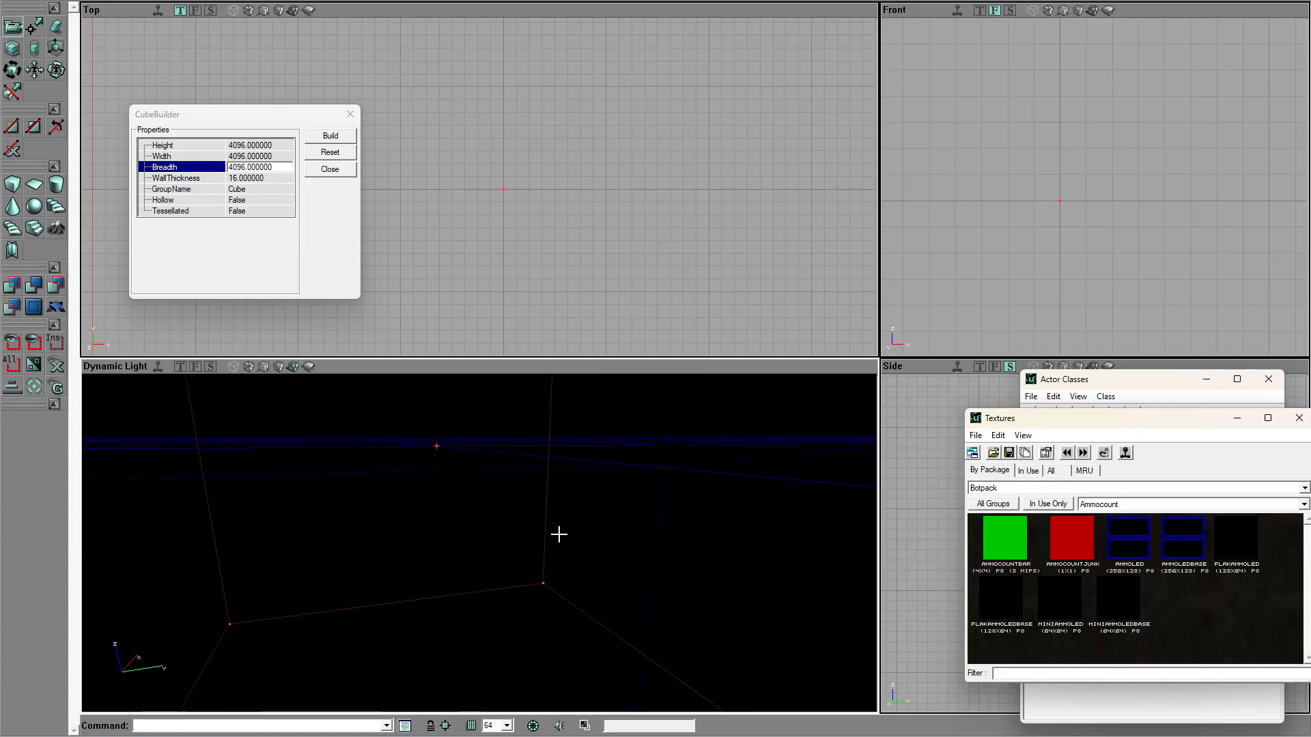
mouse_move(538, 538)
right_mouse_down()
mouse_move(530, 547)
mouse_move(527, 480)
right_mouse_up()
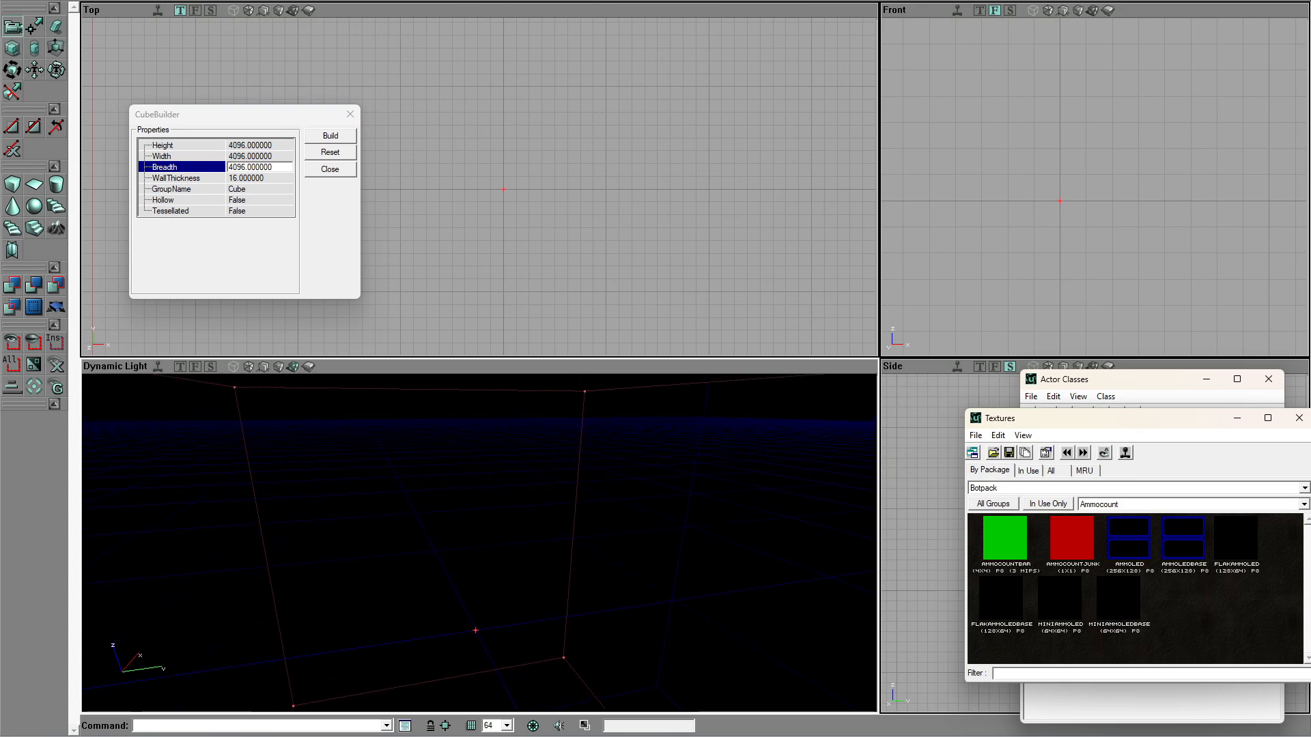
left_click_drag(532, 579, 535, 598)
mouse_move(474, 498)
right_mouse_down()
mouse_move(468, 522)
mouse_move(468, 460)
right_mouse_up()
left_click_drag(469, 489, 472, 519)
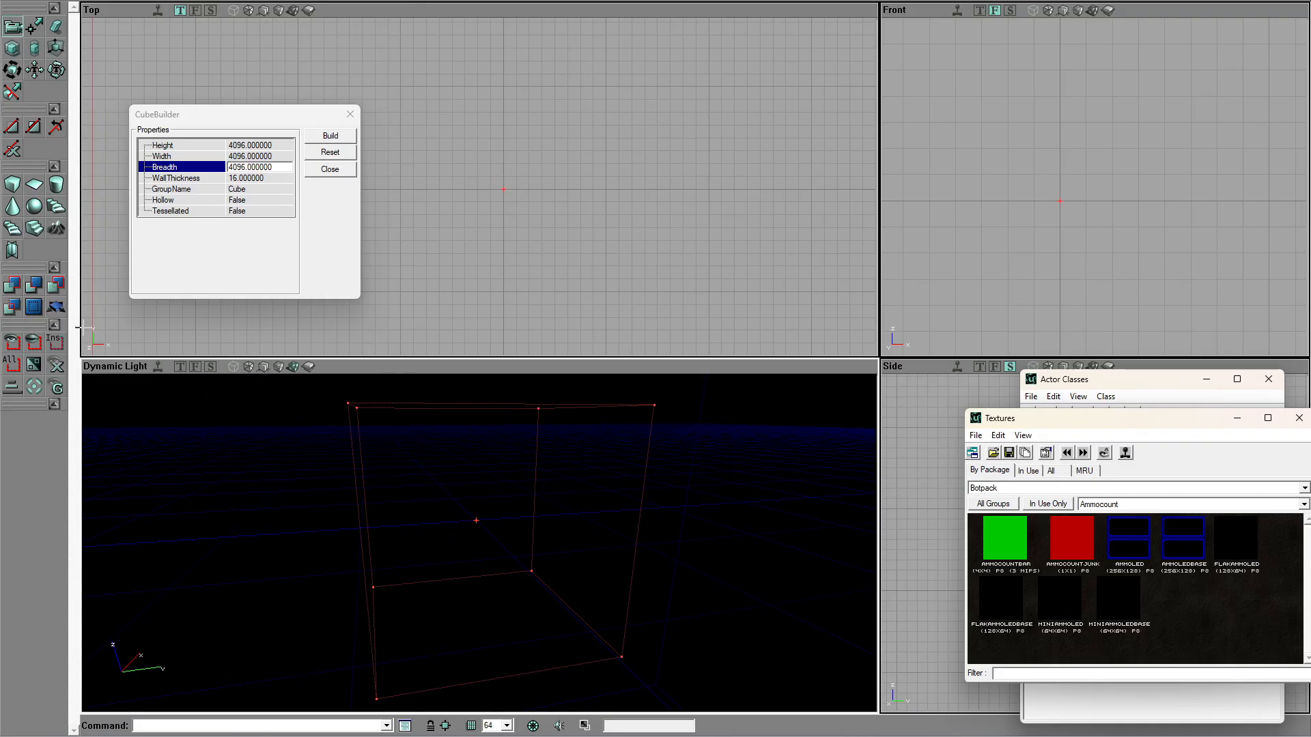
Step: Subtract the 4096-unit cube to carve the first room, and move the builder brush clear of it, to the side and above
left_click(33, 289)
mouse_move(478, 546)
left_mouse_down()
mouse_move(454, 457)
mouse_move(474, 414)
mouse_move(505, 427)
mouse_move(566, 409)
mouse_move(526, 437)
mouse_move(478, 444)
mouse_move(486, 527)
left_mouse_up()
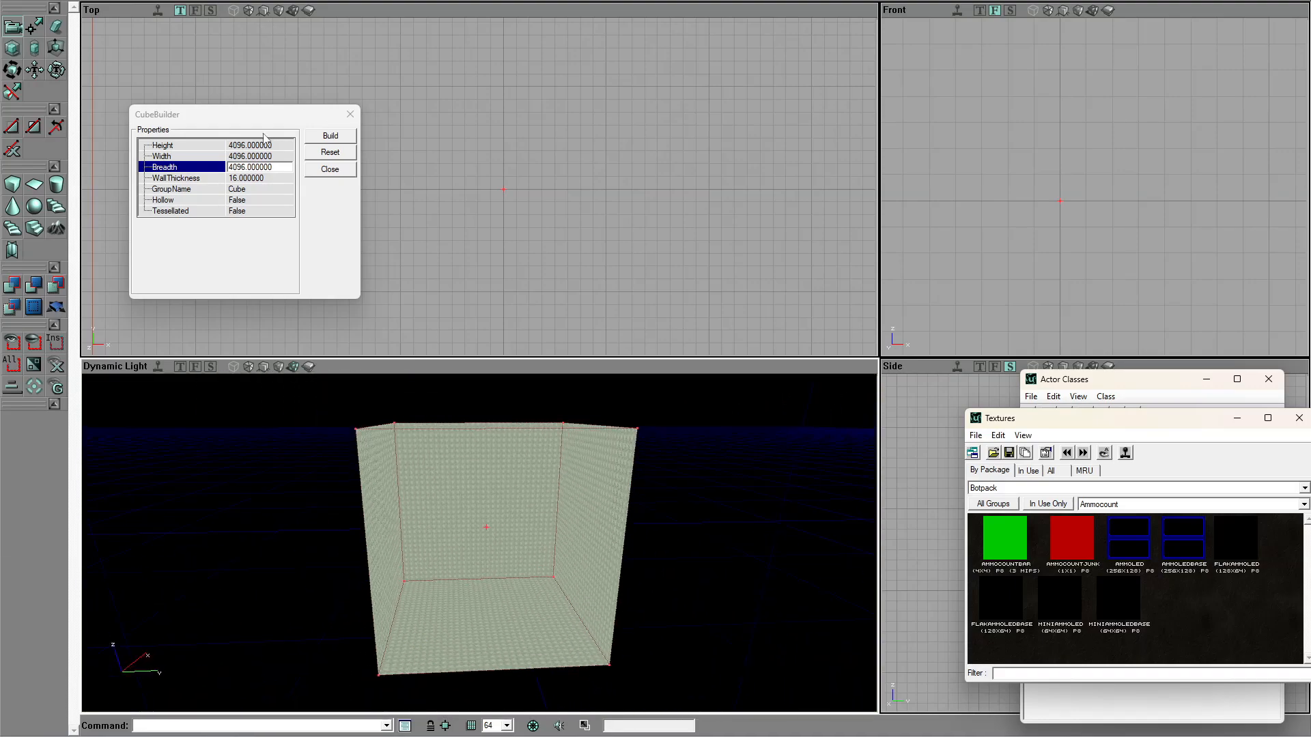
scroll(600, 243, "down", 10)
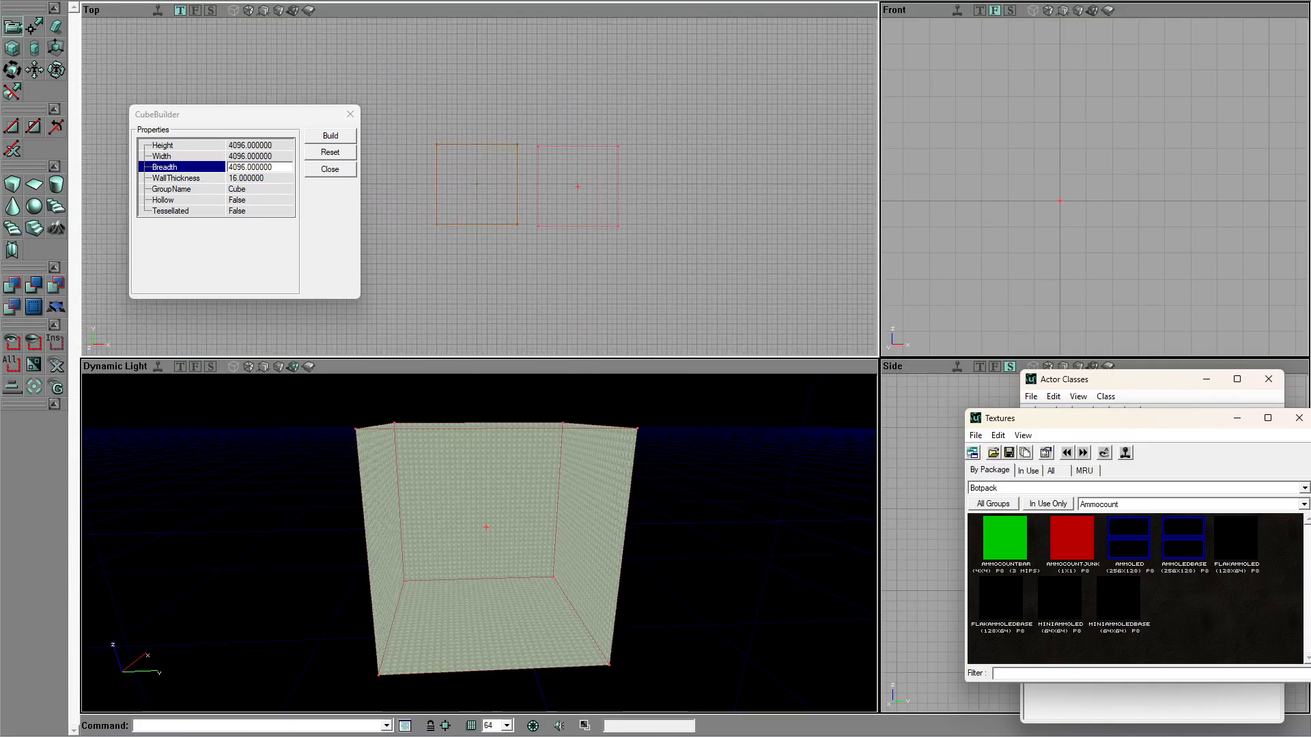
left_click_drag(535, 245, 539, 245, "ctrl")
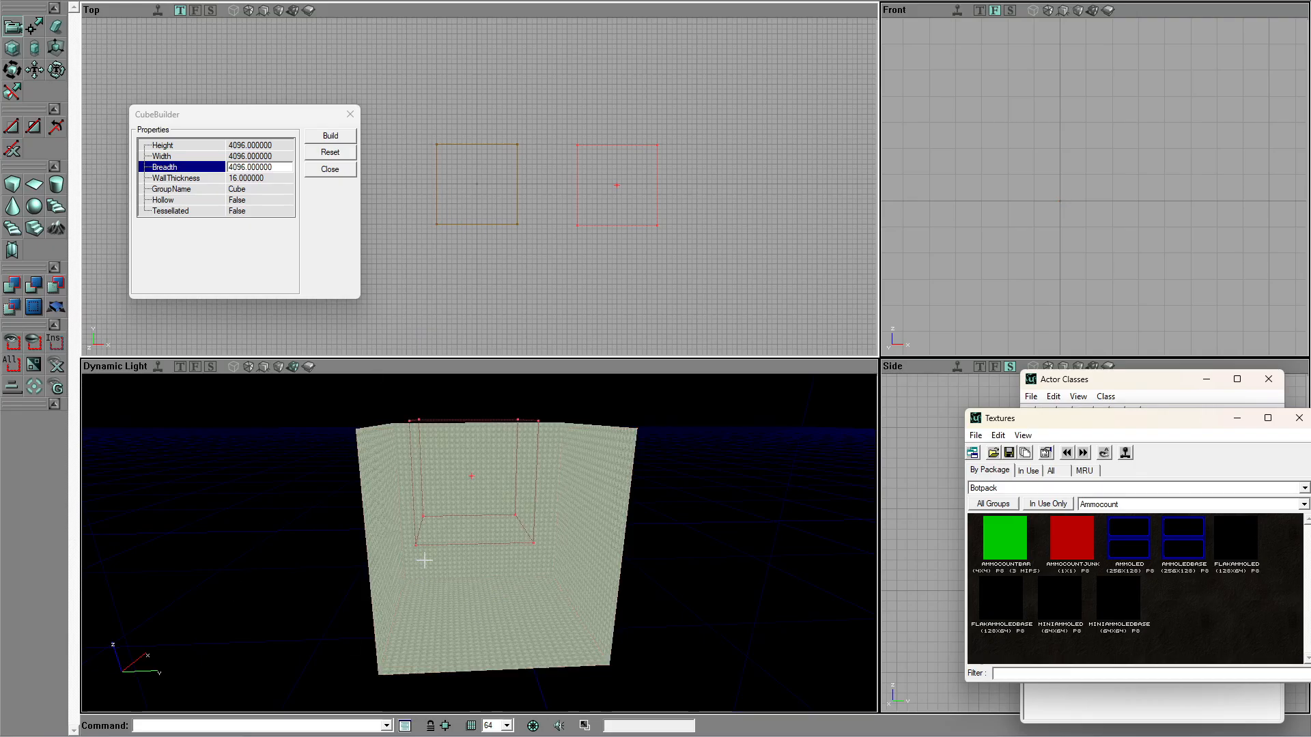
left_click_drag(616, 185, 487, 186, "ctrl")
left_click_drag(581, 591, 580, 562, "ctrl")
left_click_drag(553, 373, 681, 373, "ctrl")
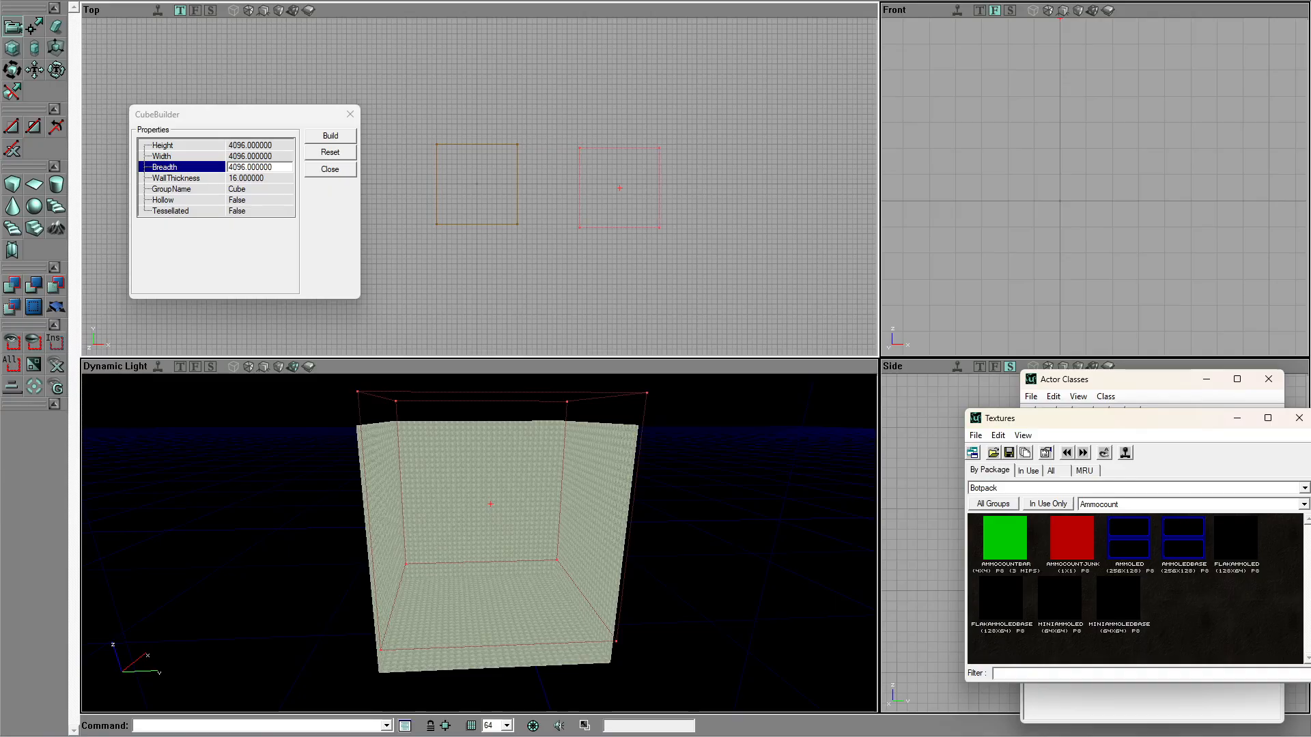
left_click_drag(428, 499, 428, 493)
scroll(1094, 186, "down", 2)
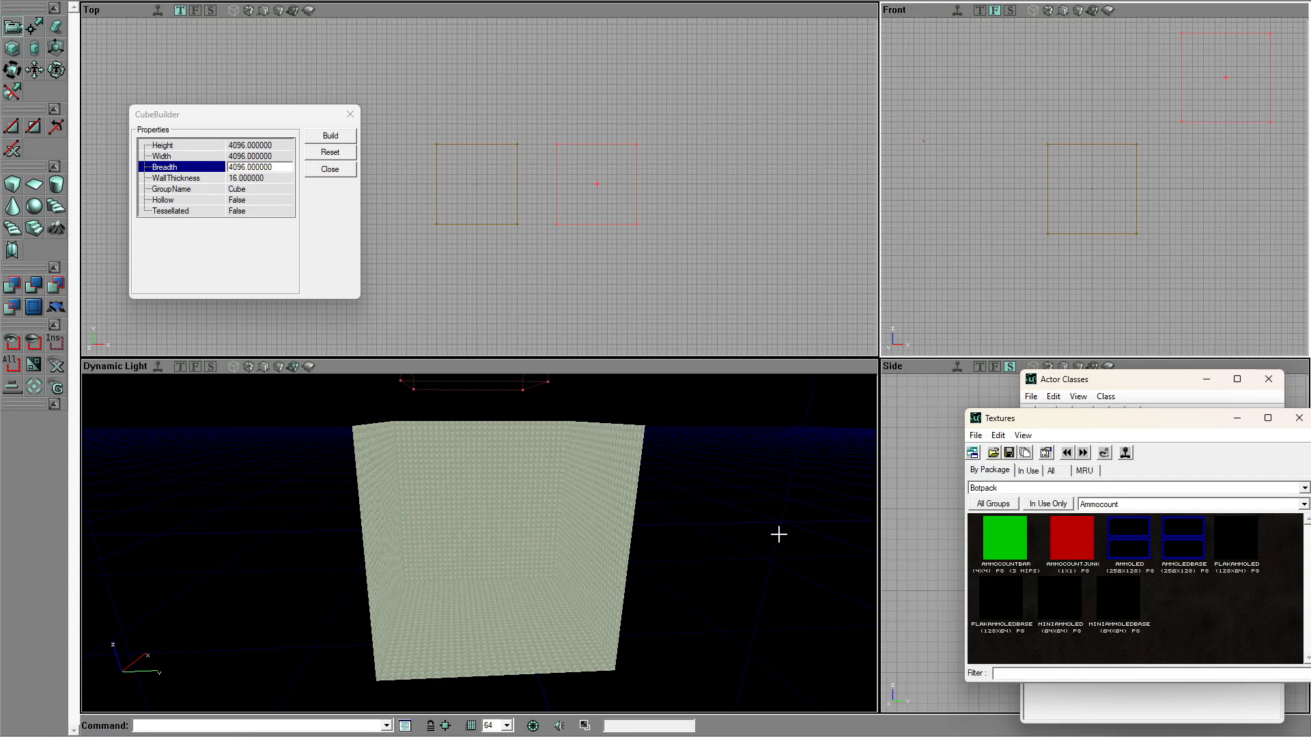
Step: Move the Textures and Actor Classes windows out of the way and subtract the cube at its new position
left_click_drag(1085, 423, 1310, 184)
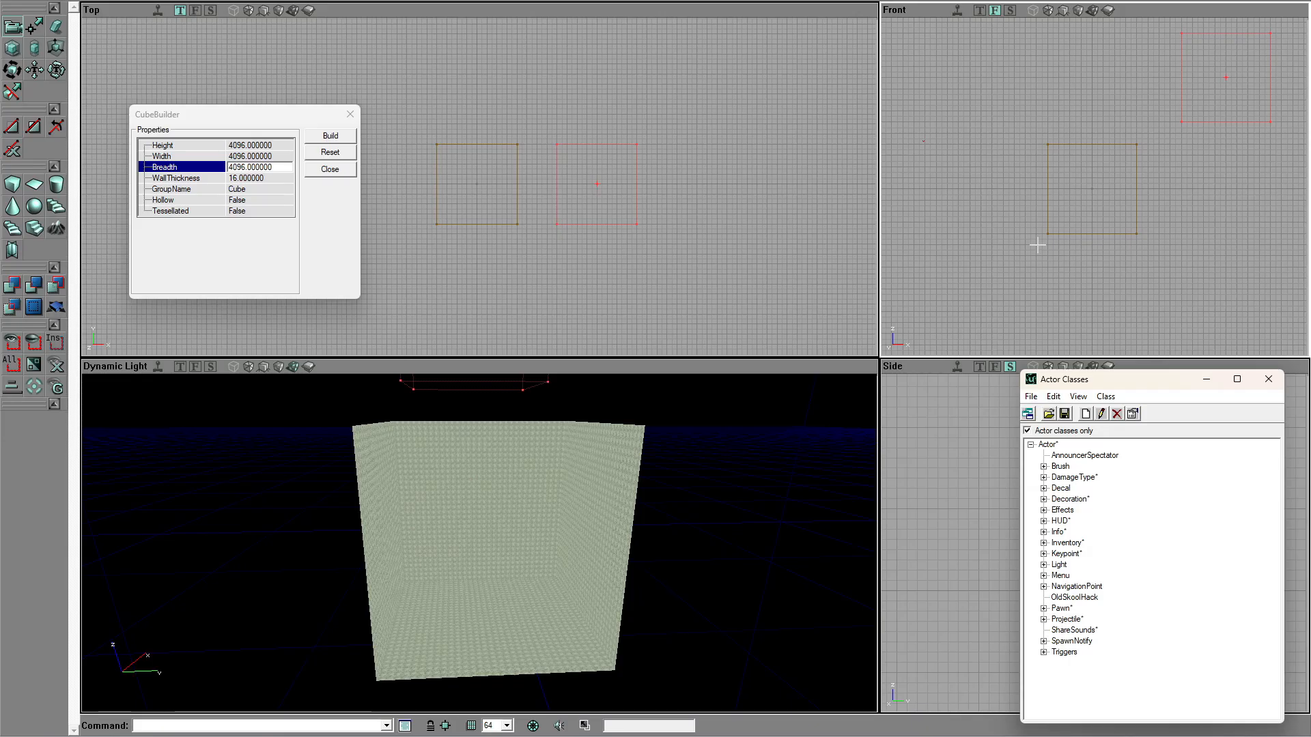
left_click_drag(1143, 391, 1310, 399)
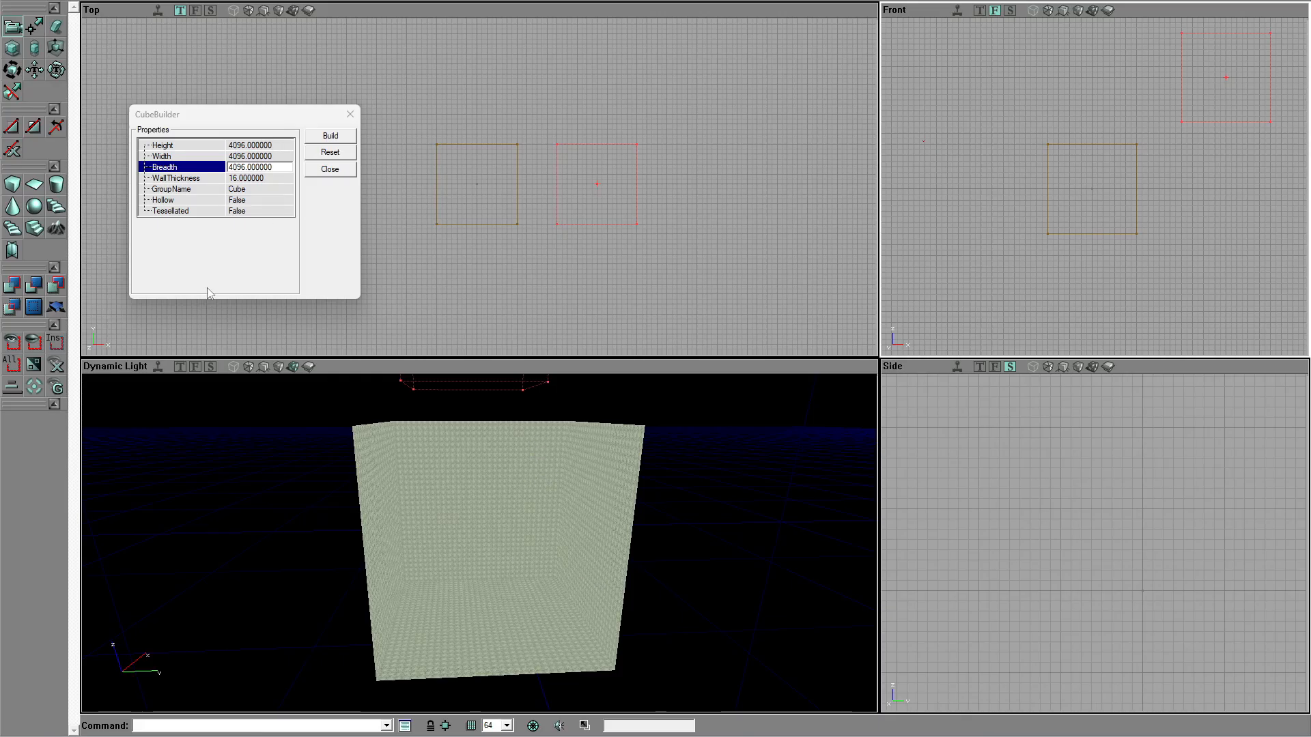
left_click(36, 290)
Step: Fly inside the first room and select only its ceiling surface
mouse_move(437, 506)
right_mouse_down()
mouse_move(402, 437)
mouse_move(440, 459)
mouse_move(440, 416)
right_mouse_up()
right_click_drag(479, 543, 447, 607)
left_click_drag(479, 542, 450, 479)
right_click_drag(489, 486, 478, 444)
left_click_drag(519, 522, 519, 506)
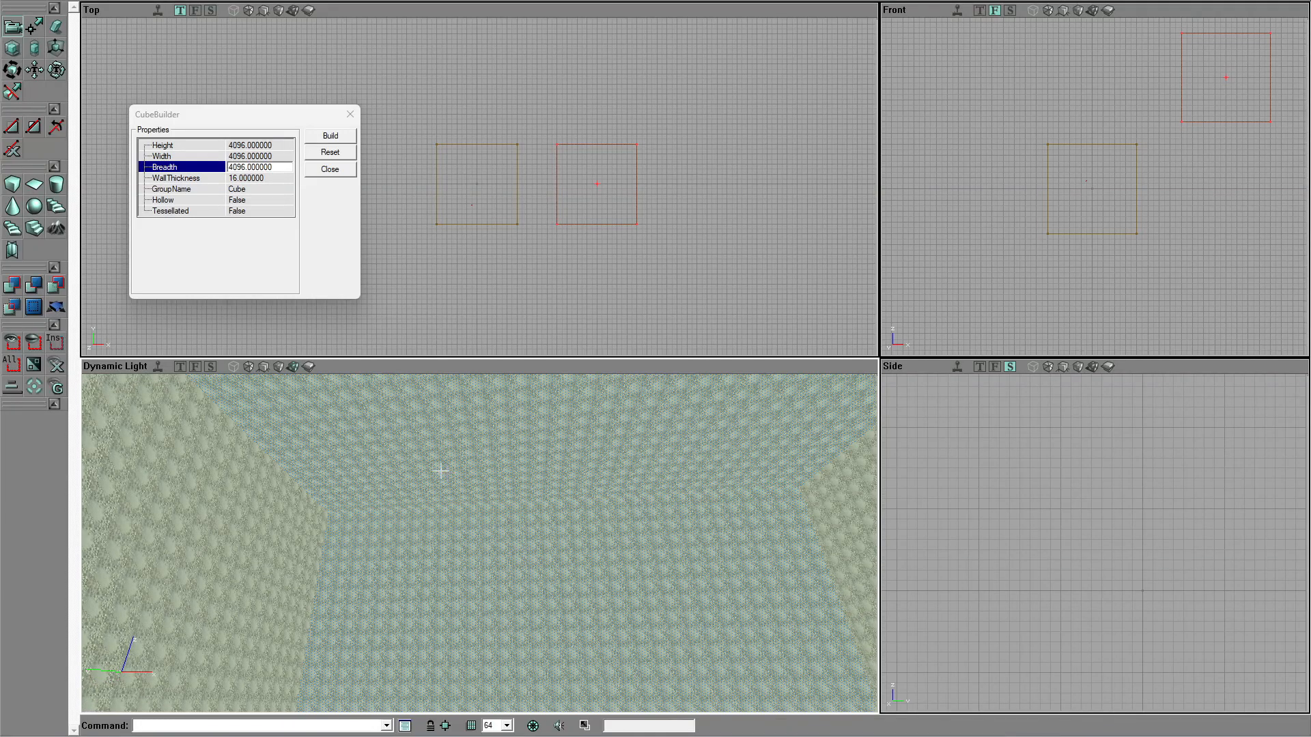
left_click_drag(301, 555, 405, 572)
left_click(477, 558)
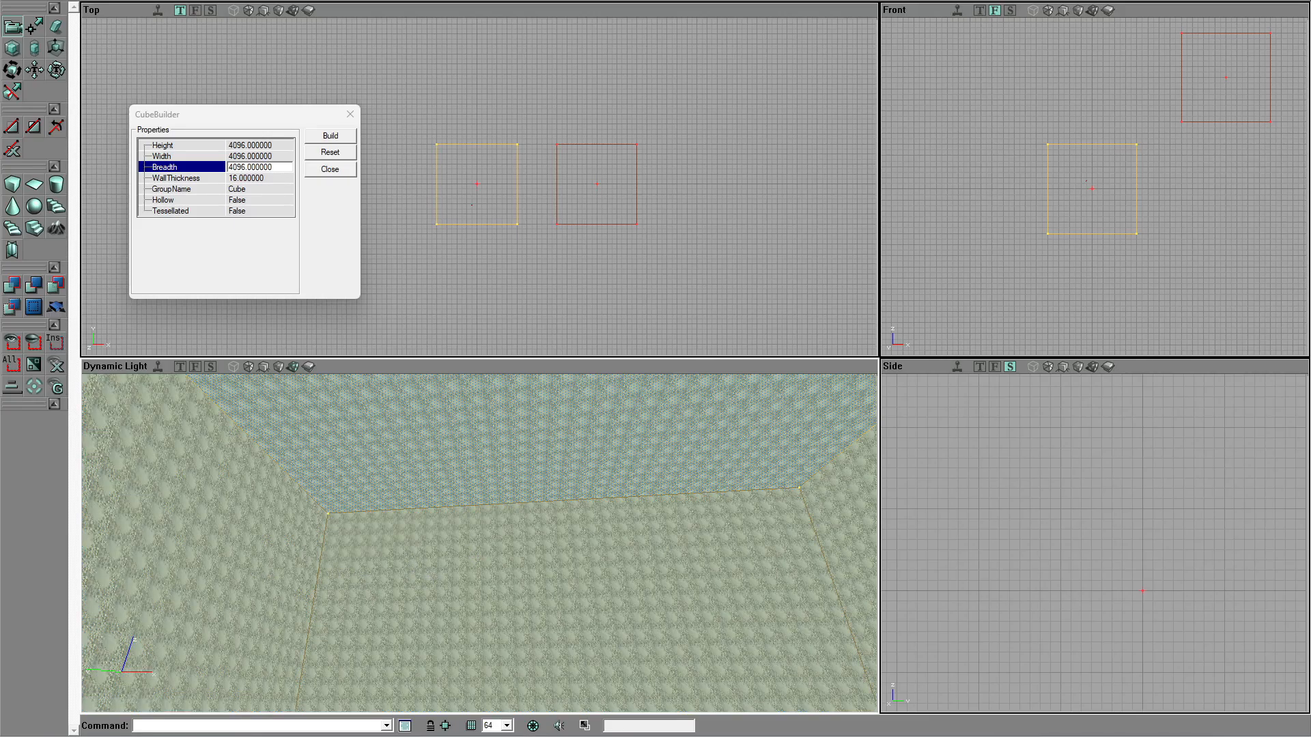
left_click(411, 565)
right_click_drag(516, 529, 516, 569)
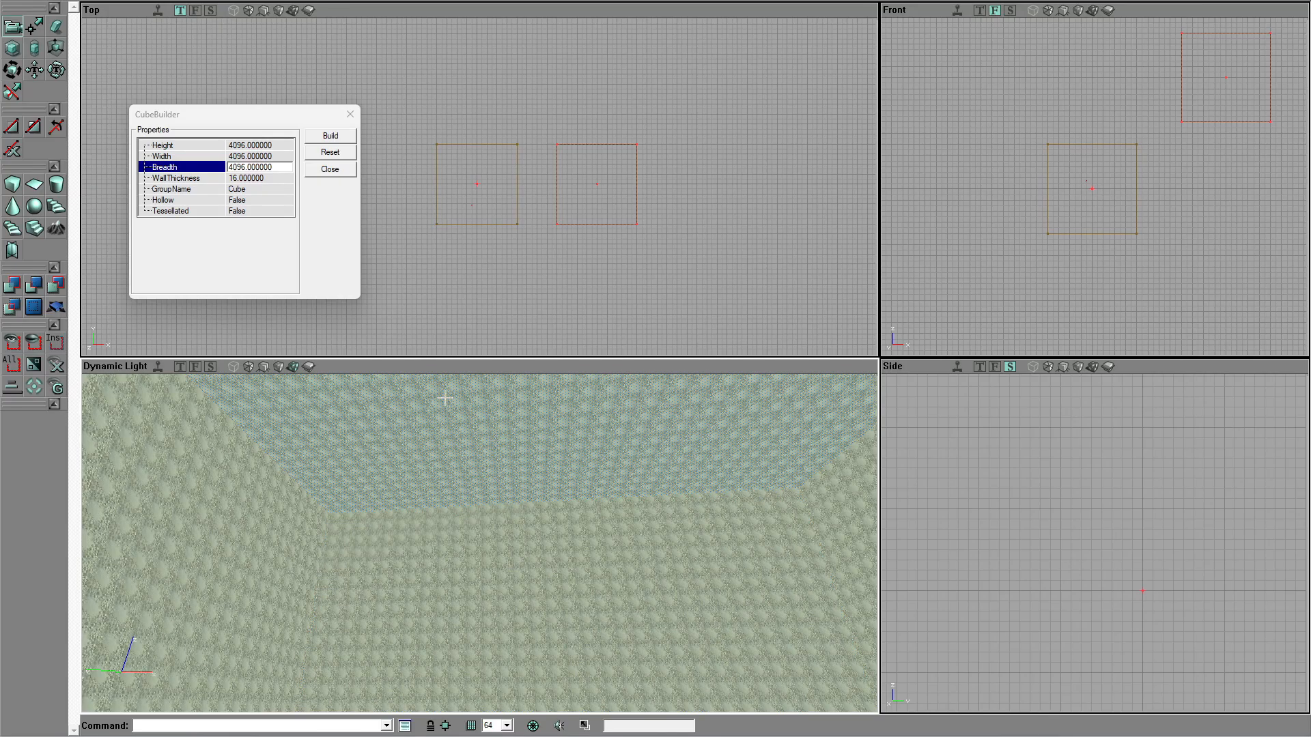
Step: Open the surface properties for the selected ceiling, place the window over the viewports and examine the alignment and flag options
left_click(316, 4)
left_click_drag(283, 72, 884, 107)
left_click(773, 132)
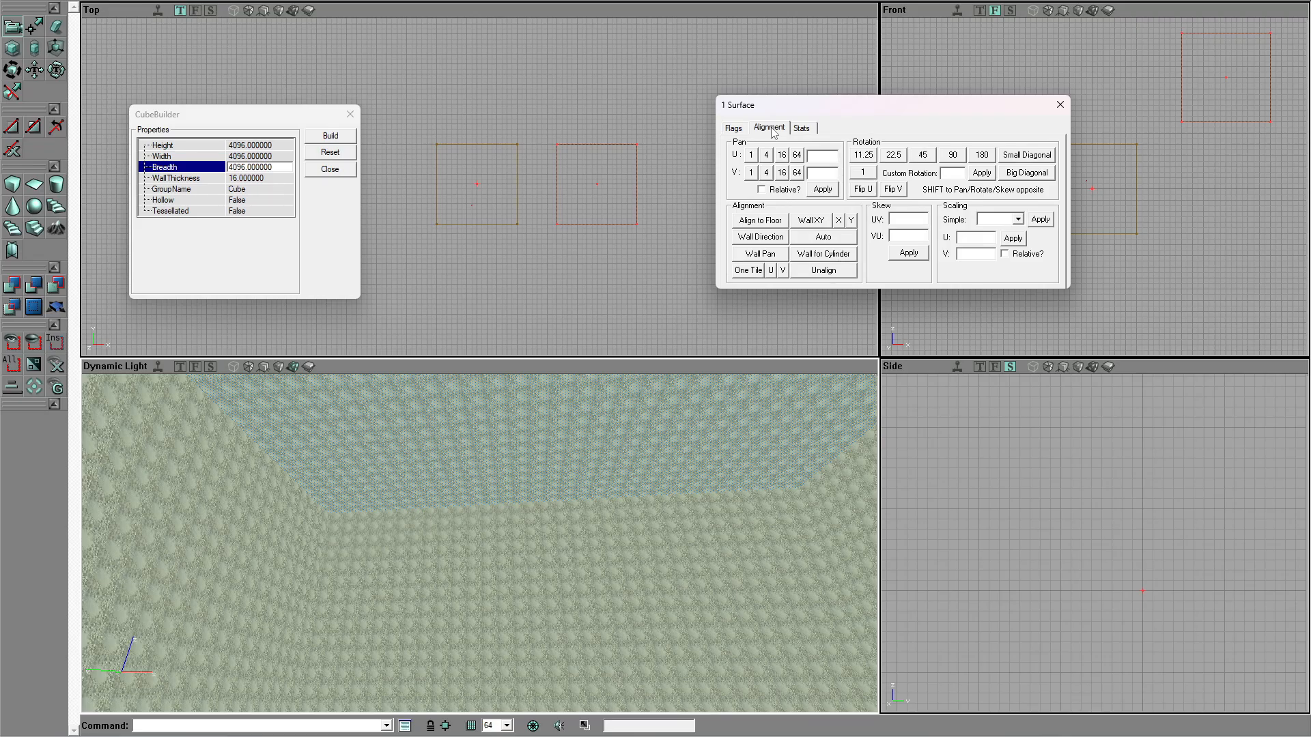
left_click(738, 128)
left_click(770, 128)
left_click(734, 130)
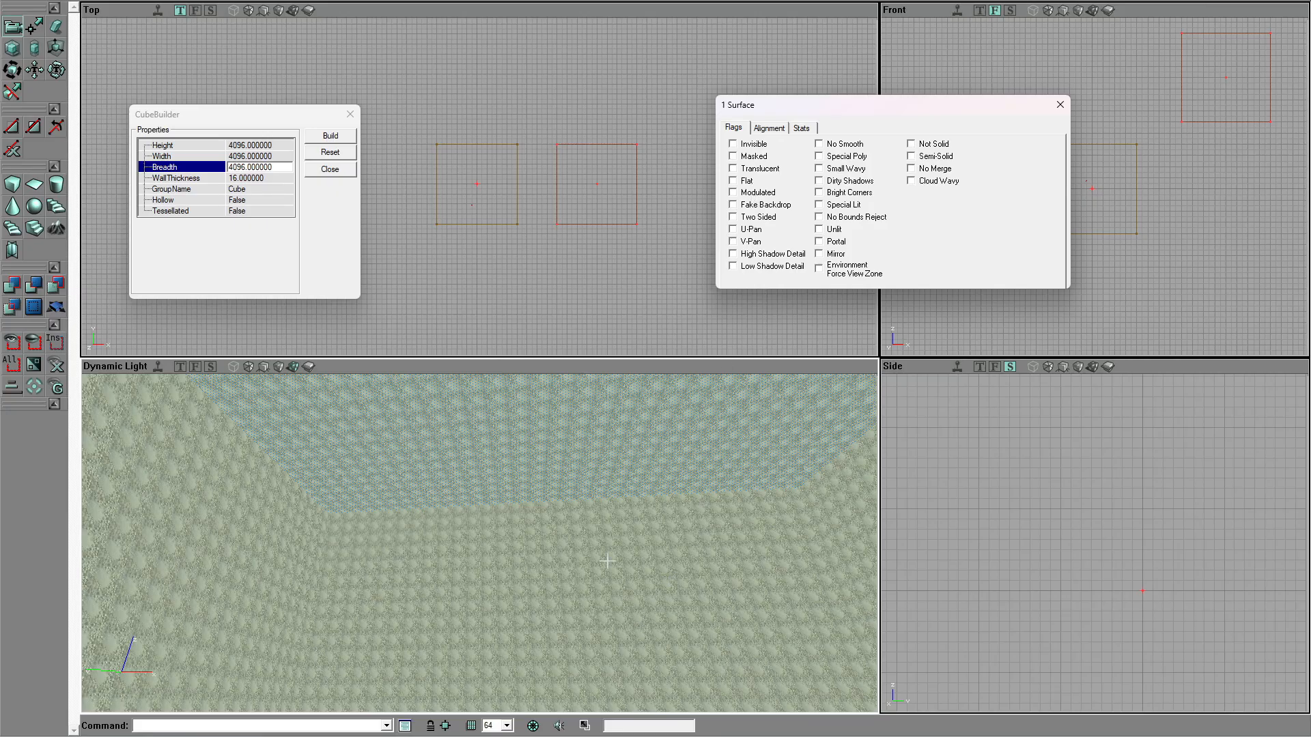
Step: Extend the selection to all surfaces of the matching brush and flag them as Fake Backdrop
right_click(493, 446)
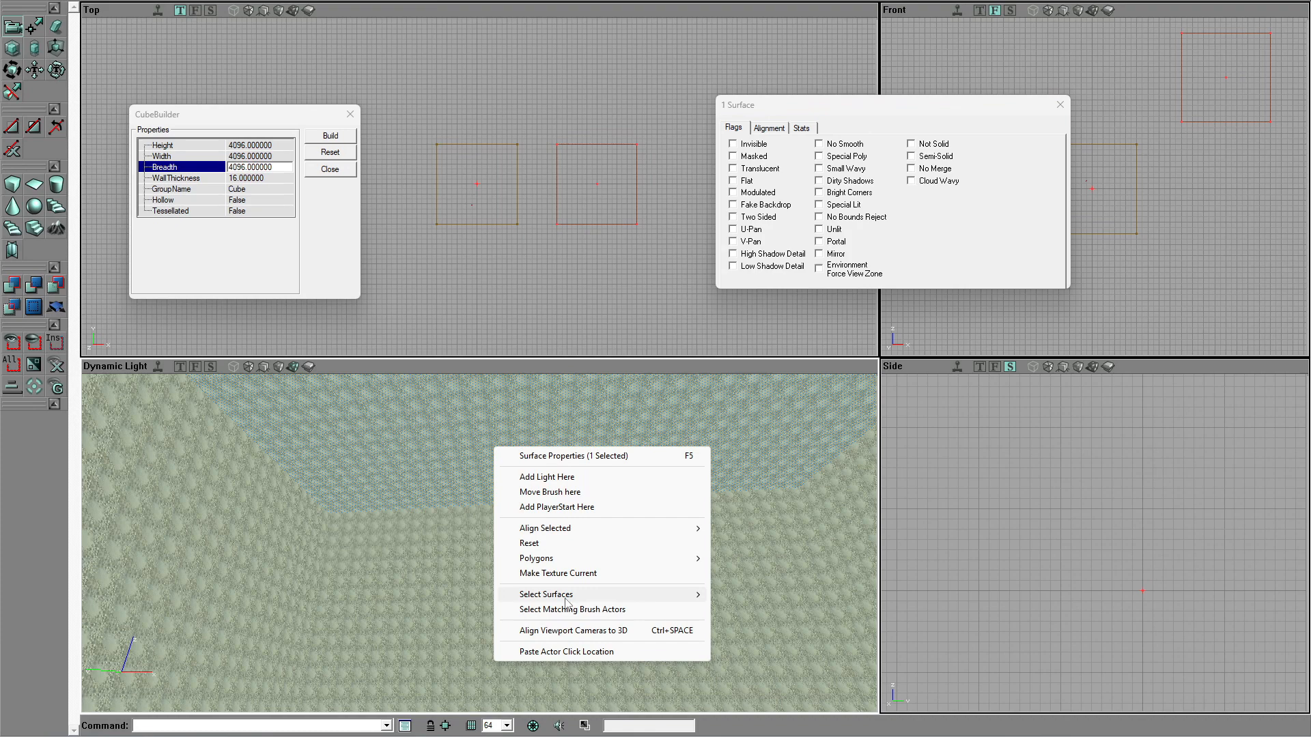
mouse_move(567, 600)
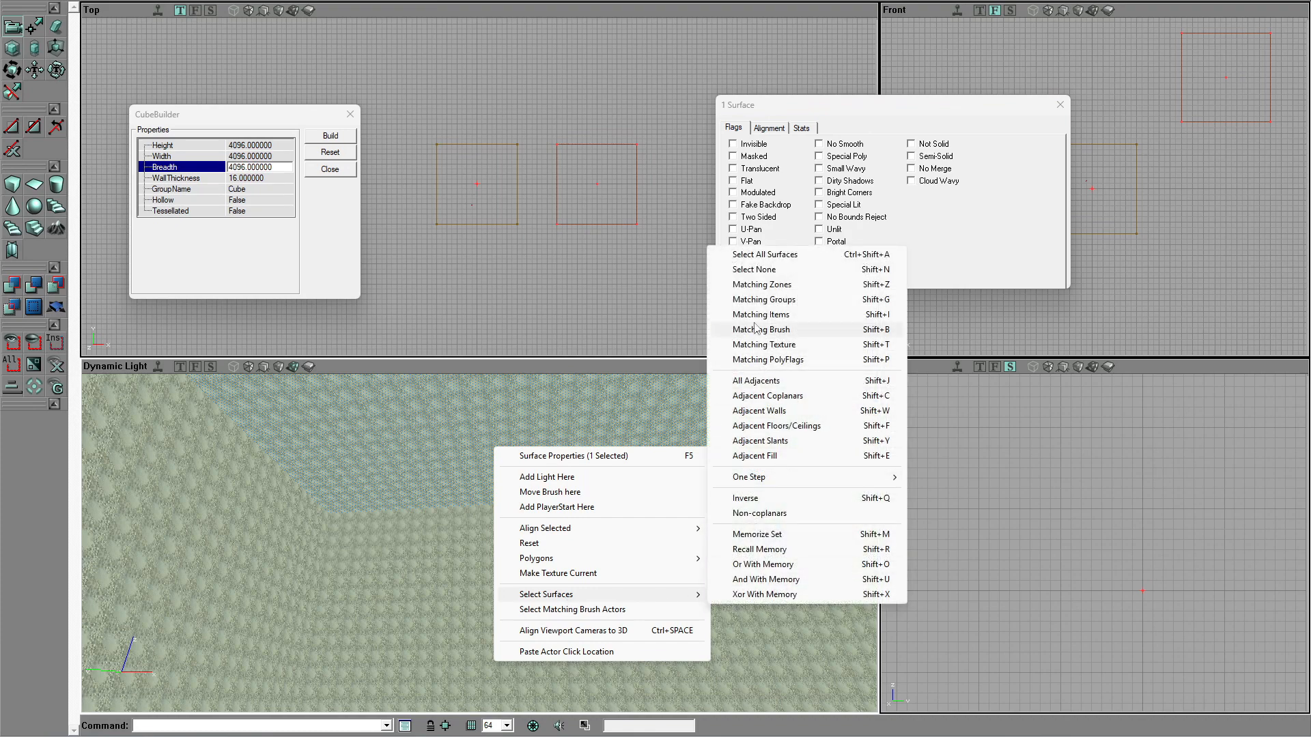
left_click(789, 331)
mouse_move(474, 409)
right_mouse_down()
mouse_move(464, 403)
mouse_move(474, 410)
right_mouse_up()
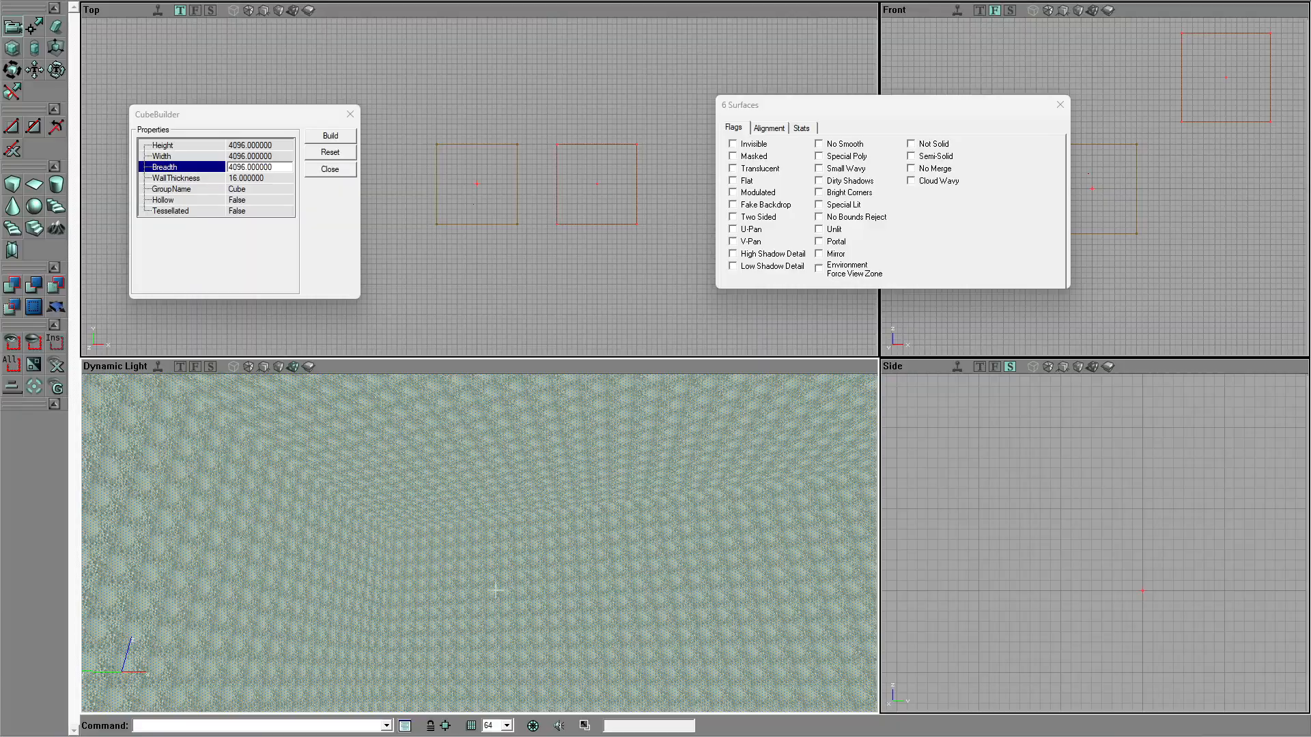
left_click(734, 204)
right_click_drag(614, 562, 706, 556)
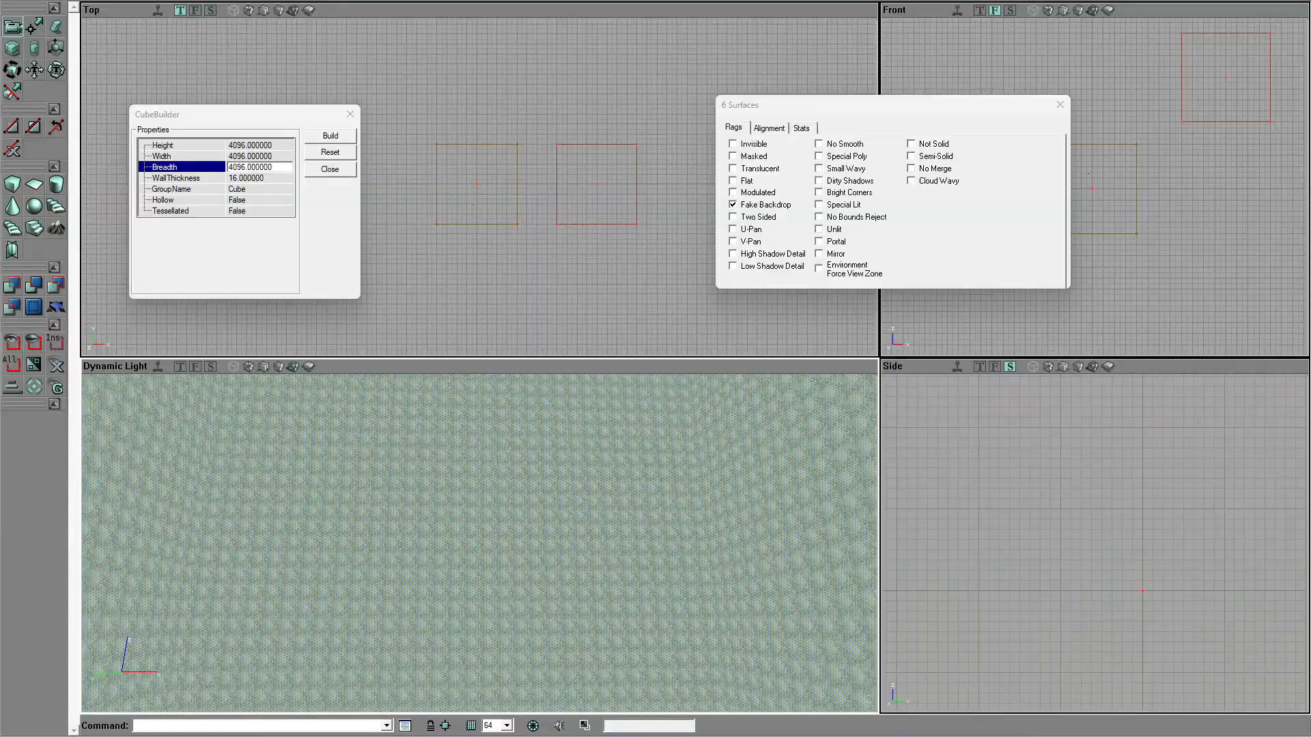
Step: Turn on realtime preview in the perspective view and deselect all surfaces
left_click(159, 369)
mouse_move(505, 465)
right_mouse_down()
mouse_move(506, 519)
mouse_move(505, 465)
right_mouse_up()
key("shift+n")
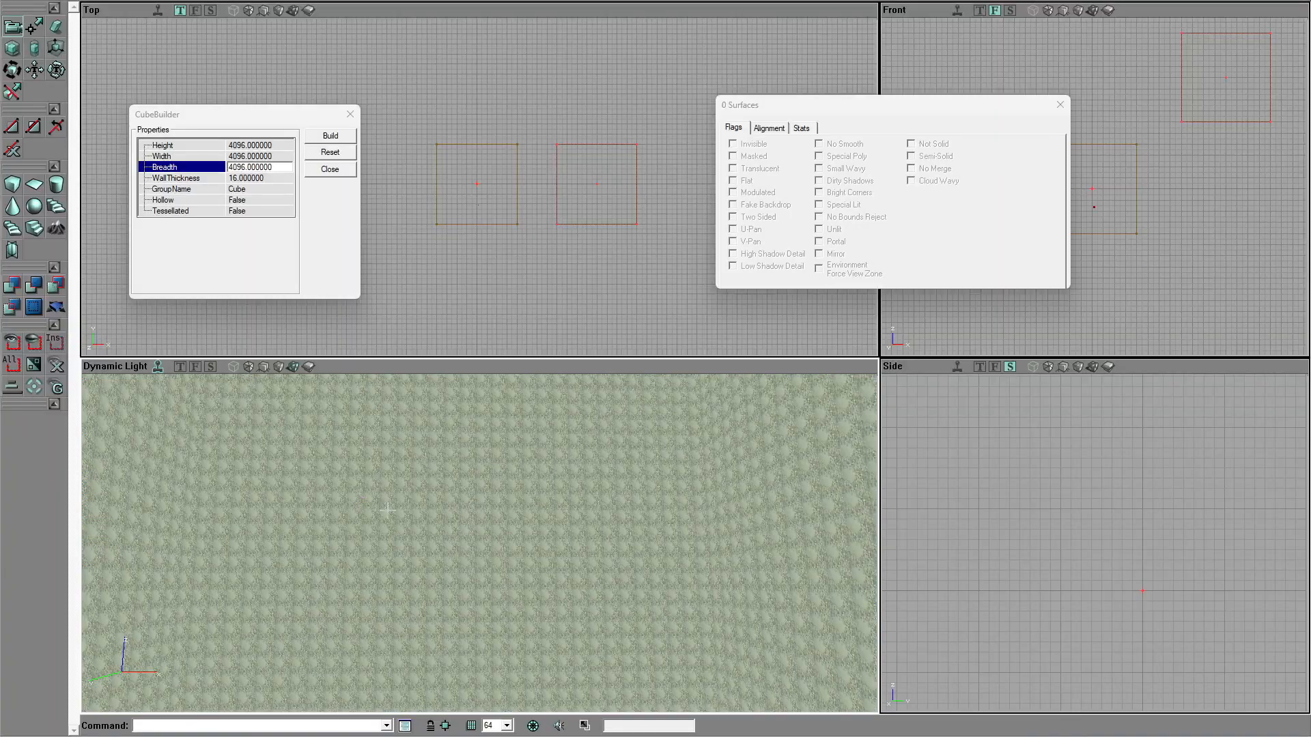
Step: Fly into the second room, clear its surface selection and delete the room's subtracted brush
right_click_drag(442, 508, 449, 457)
right_click_drag(333, 427, 149, 443)
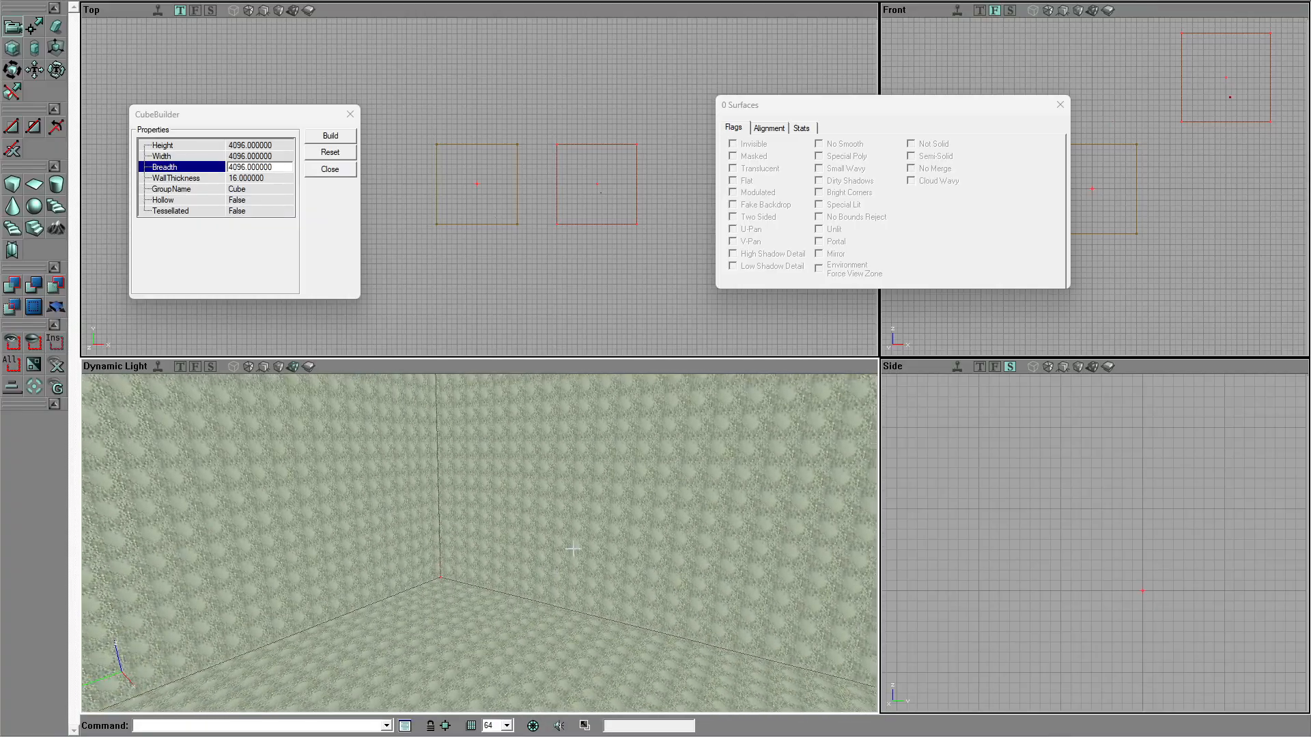
left_click(585, 530)
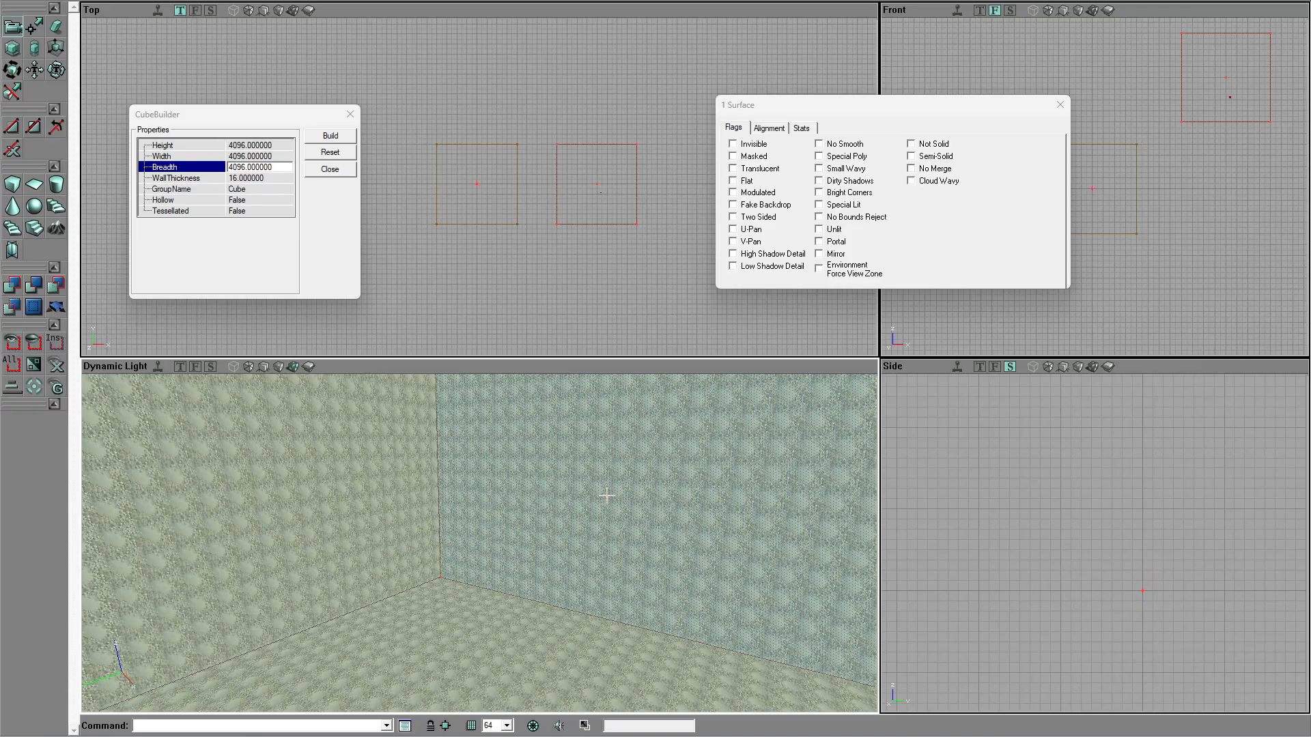
mouse_move(611, 510)
right_mouse_down()
mouse_move(570, 478)
mouse_move(605, 524)
right_mouse_up()
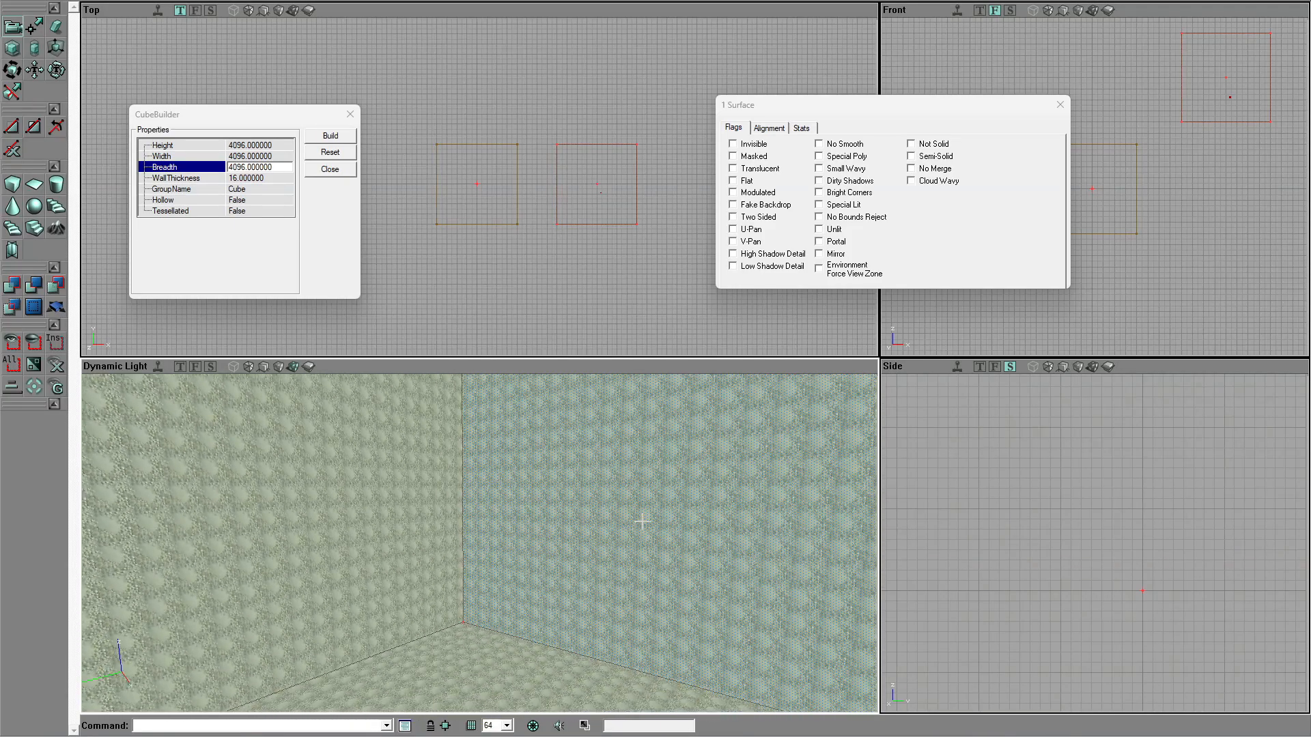
key("shift+n")
left_click(625, 521, "ctrl+shift")
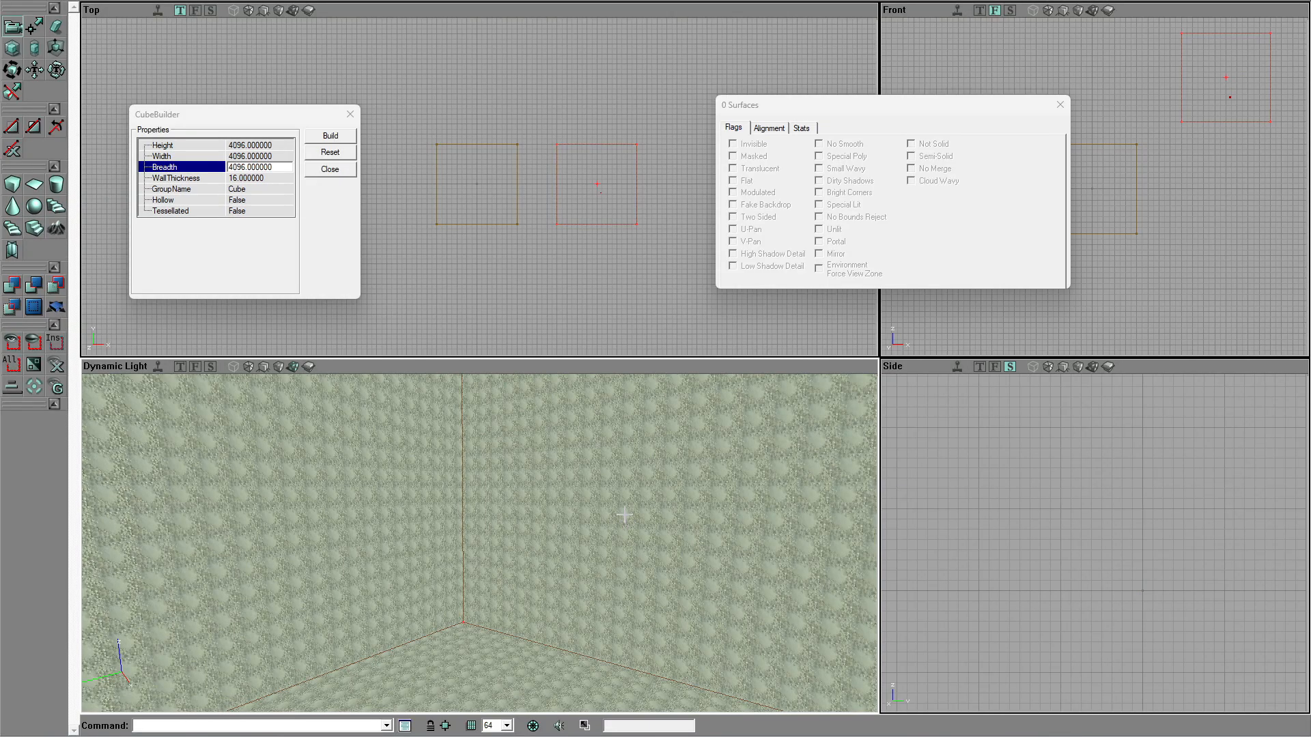
Step: Build a cylinder brush with 12 sides and a height of 512, and view it from several angles
right_click(56, 186)
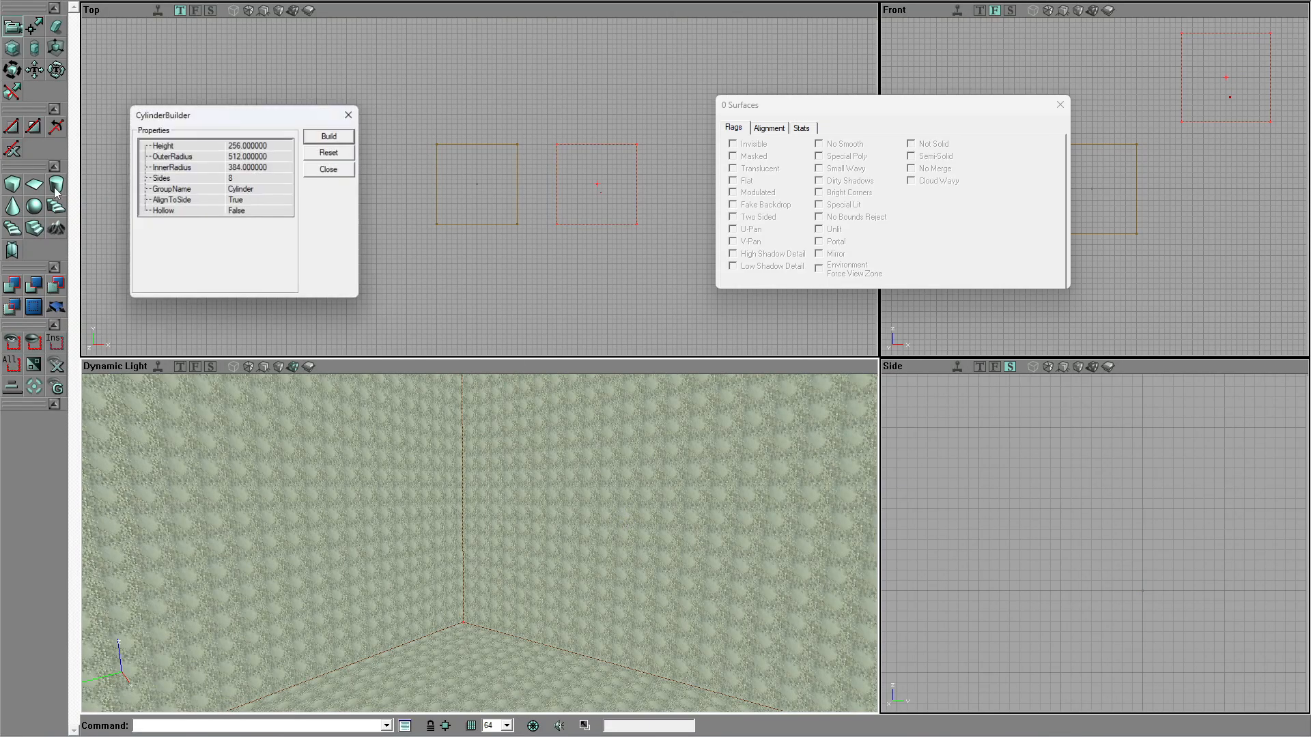
left_click(236, 180)
type("12")
left_click(261, 145)
type("512")
left_click(322, 140)
mouse_move(409, 517)
left_mouse_down()
mouse_move(413, 594)
mouse_move(416, 521)
left_mouse_up()
right_click_drag(416, 521, 416, 587)
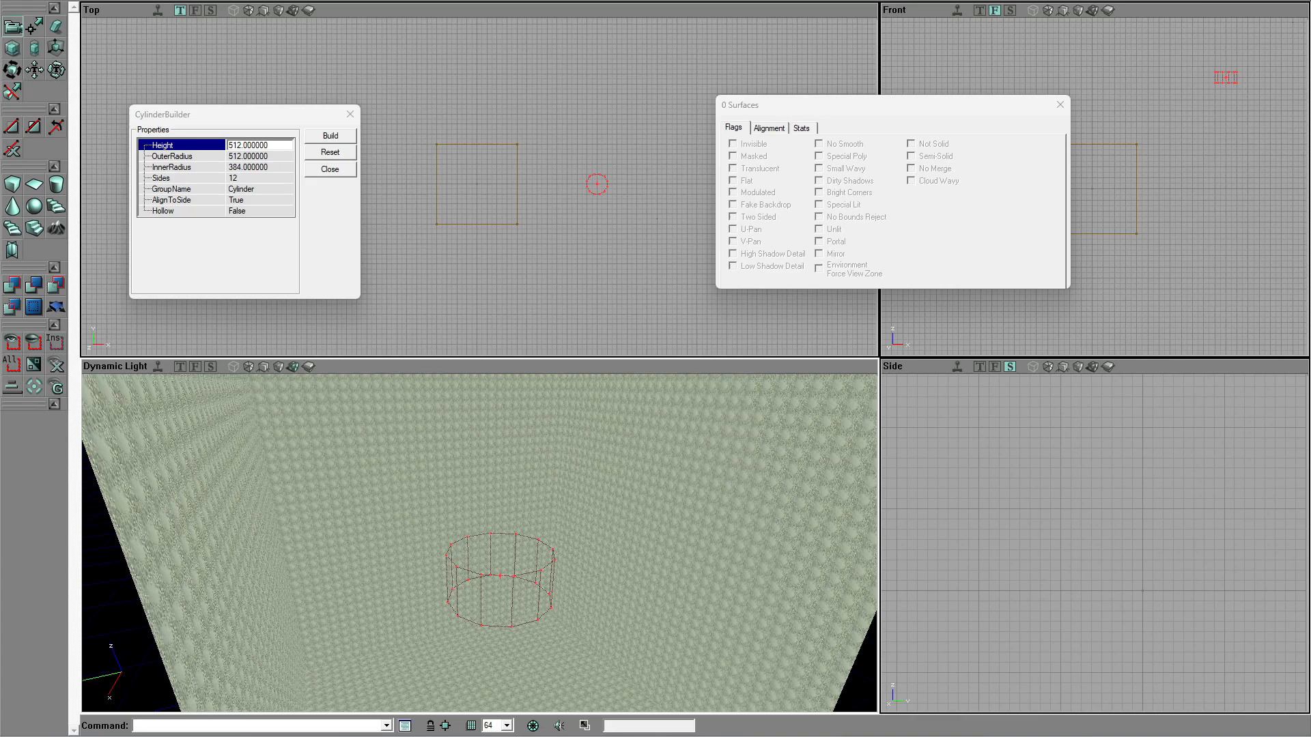
left_click_drag(416, 454, 408, 508)
right_click_drag(408, 508, 398, 458)
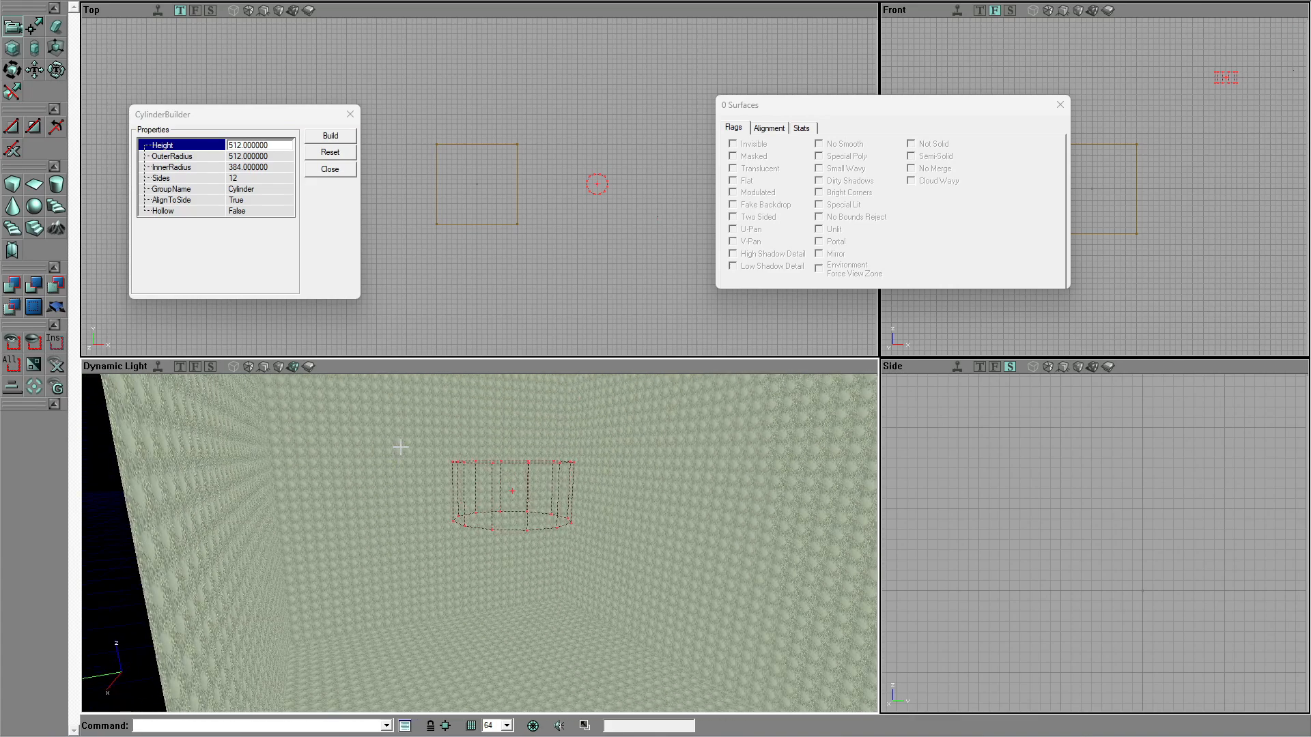
left_click_drag(415, 485, 412, 456)
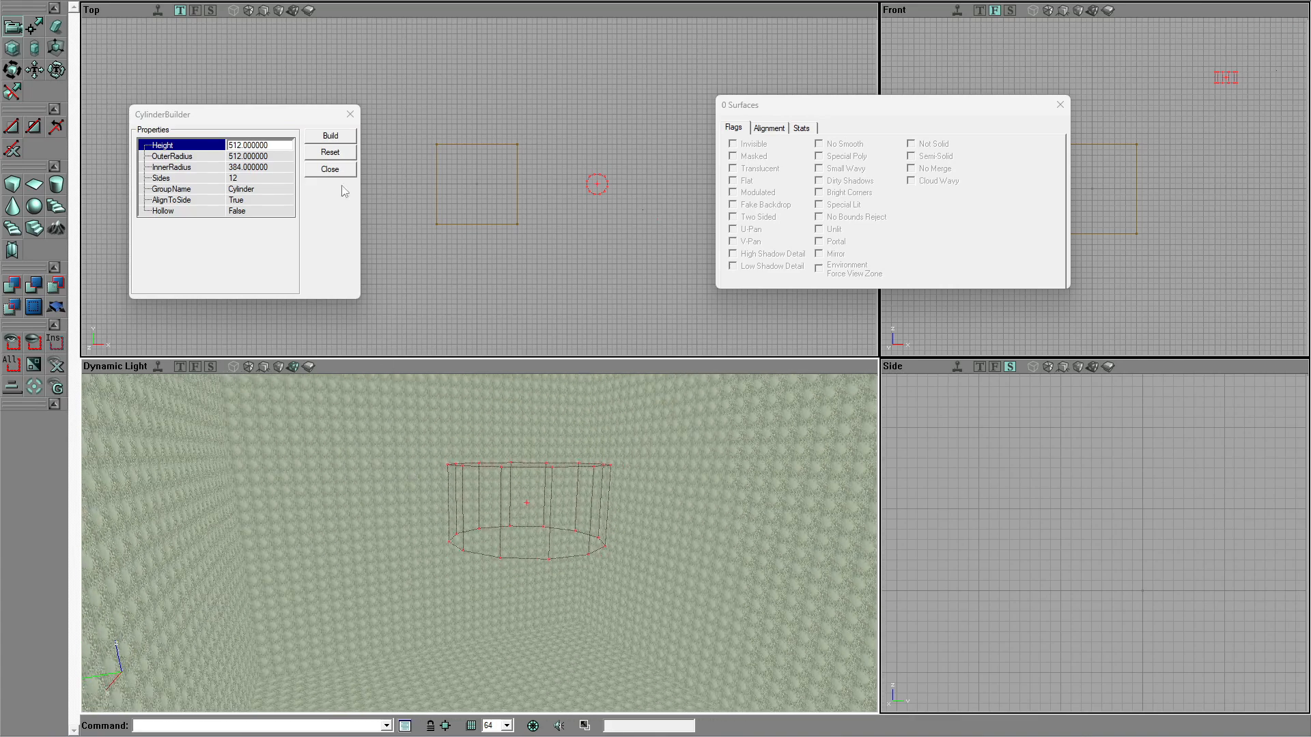
left_click_drag(406, 469, 423, 418)
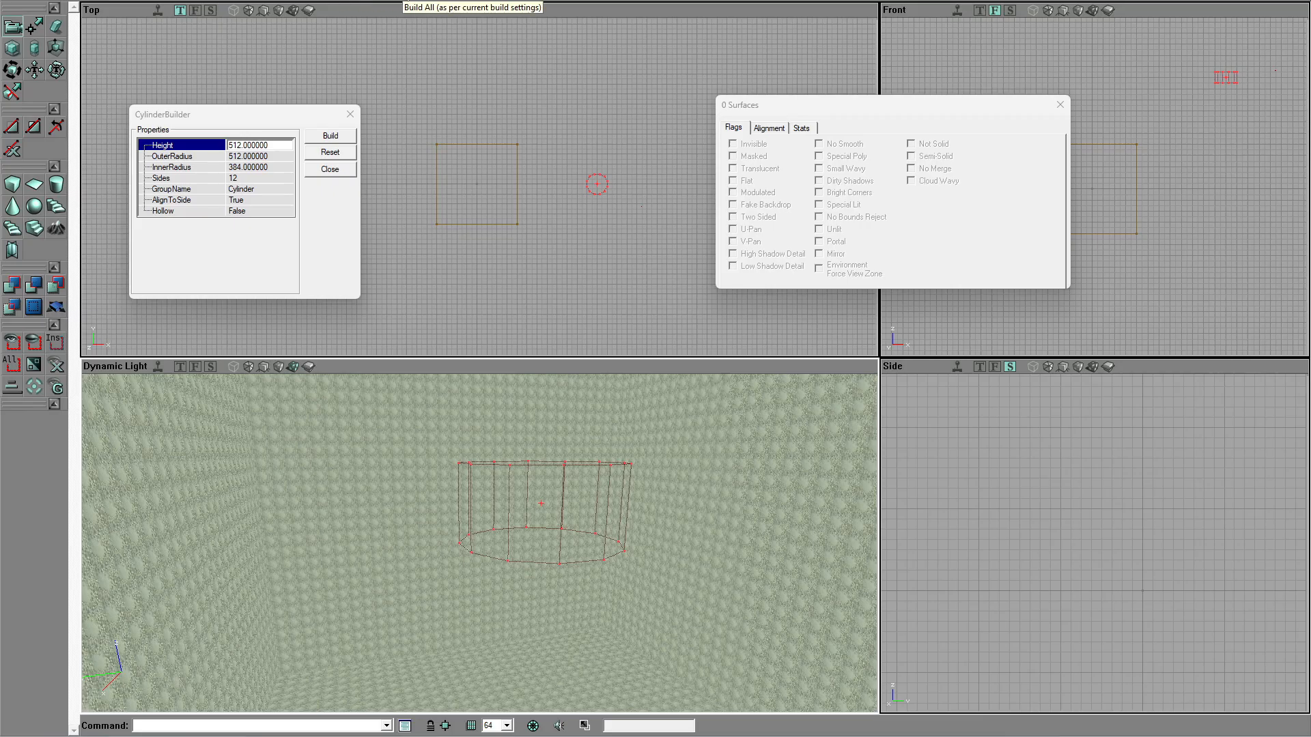
Step: Rebuild the whole level with the current build settings and view the area around the cylinder brush
left_click(403, 0)
mouse_move(463, 510)
left_mouse_down()
mouse_move(462, 481)
mouse_move(478, 492)
left_mouse_up()
mouse_move(478, 492)
right_mouse_down()
mouse_move(471, 502)
mouse_move(471, 478)
right_mouse_up()
left_click_drag(439, 480, 412, 512)
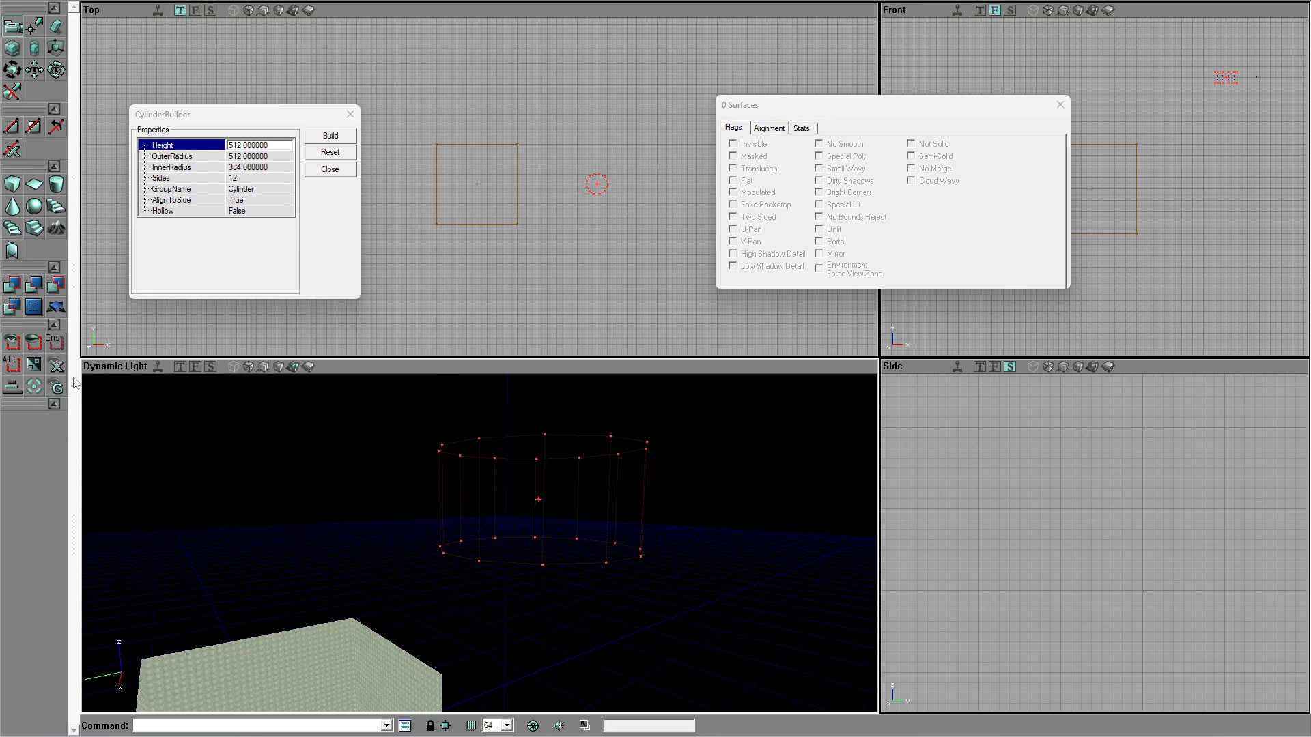
Step: Rebuild the cylinder brush with height and outer radius both set to 1024
left_click(276, 144)
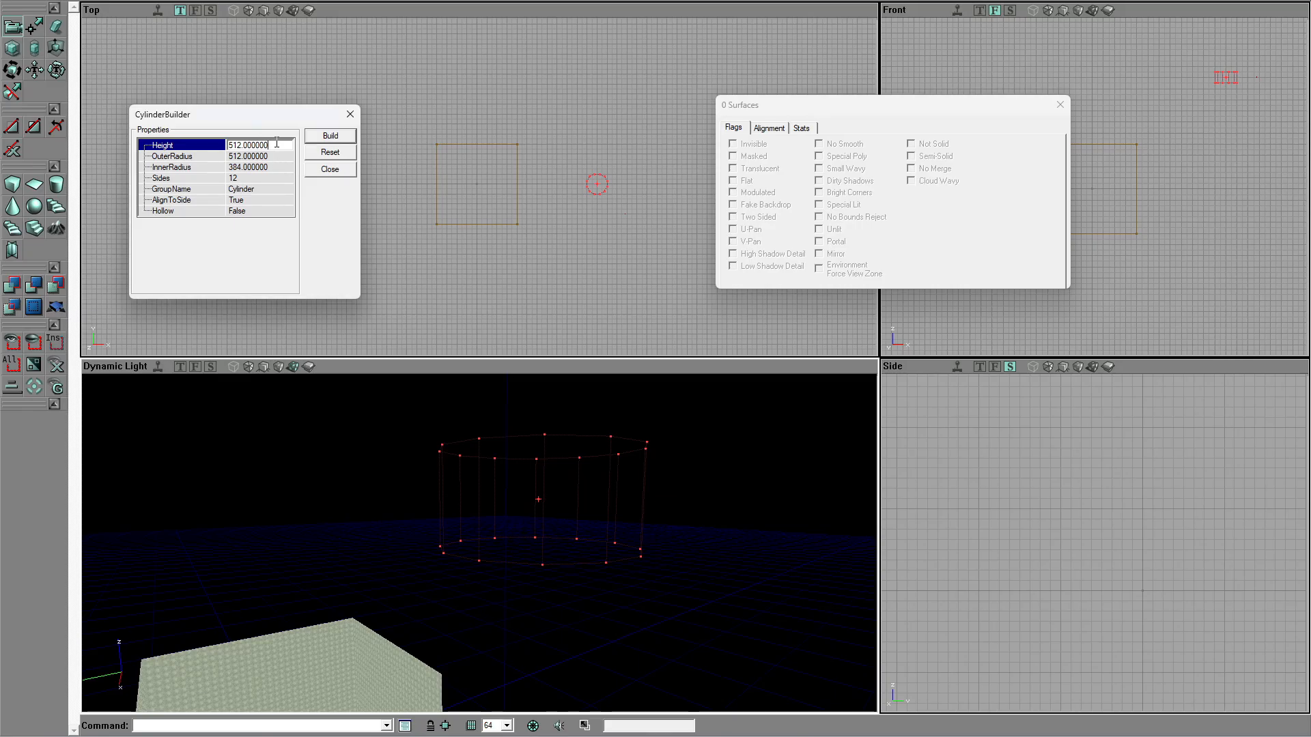
double_click(276, 144)
type("1024")
left_click(269, 163)
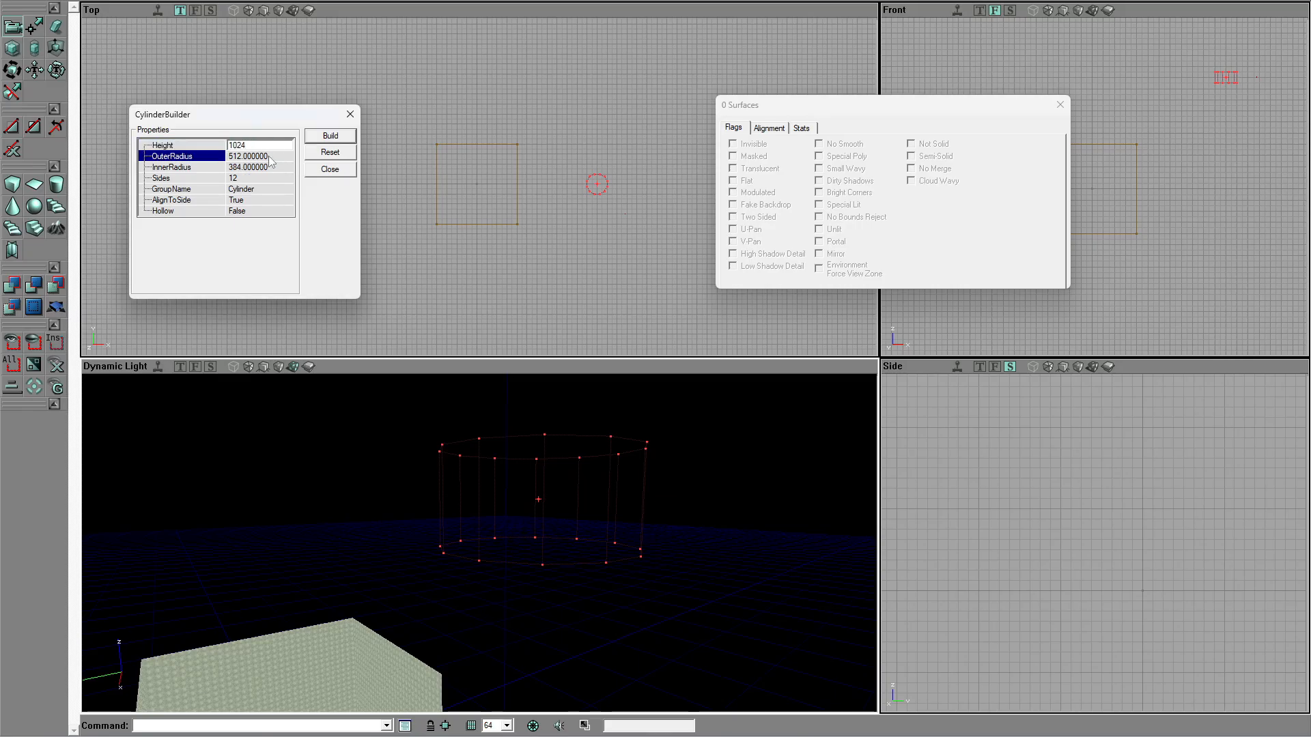
type("10")
left_click(315, 136)
left_click_drag(259, 495, 250, 532)
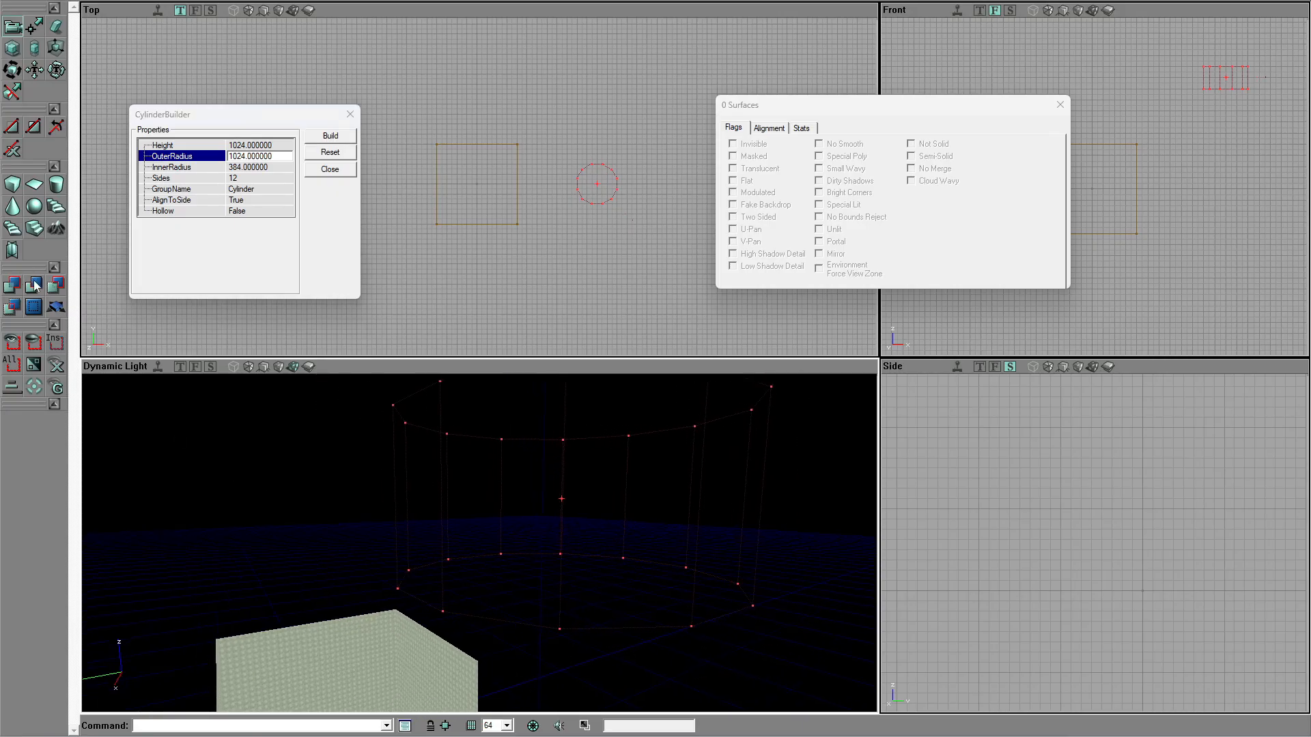
Step: Subtract the cylinder brush from the world and fly inside the carved round room
left_click(36, 285)
left_click_drag(340, 533, 340, 506)
right_click_drag(338, 546, 332, 572)
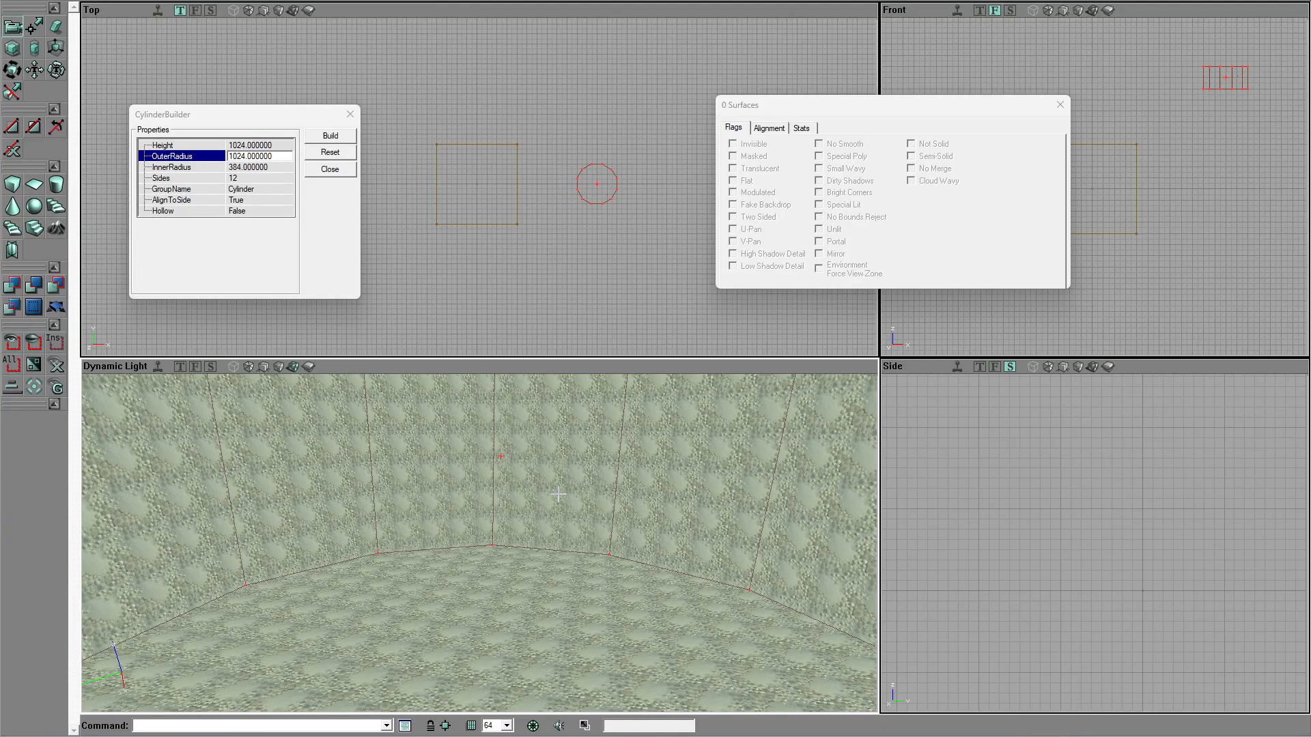
Step: Select all surfaces of the cylindrical room and bring the Textures browser back over the viewports
left_click(478, 650)
right_click(486, 409)
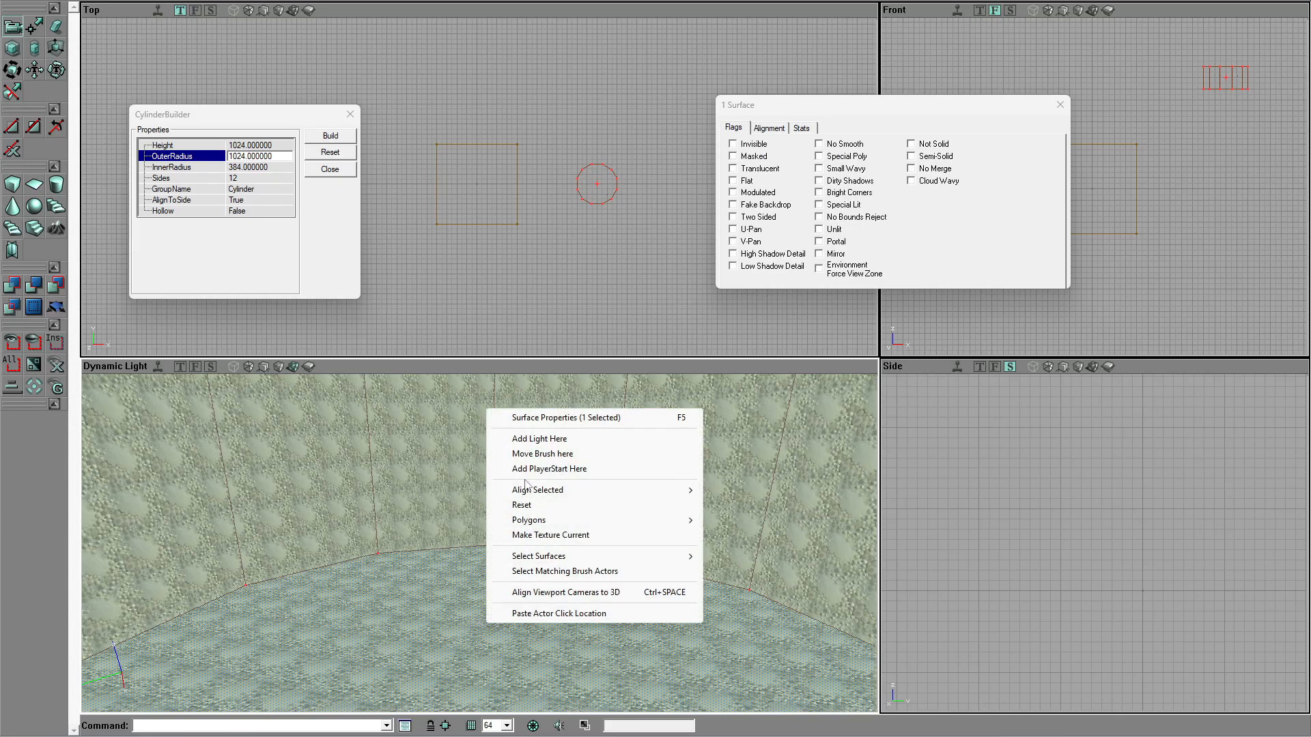
left_click(410, 622)
left_click(411, 621)
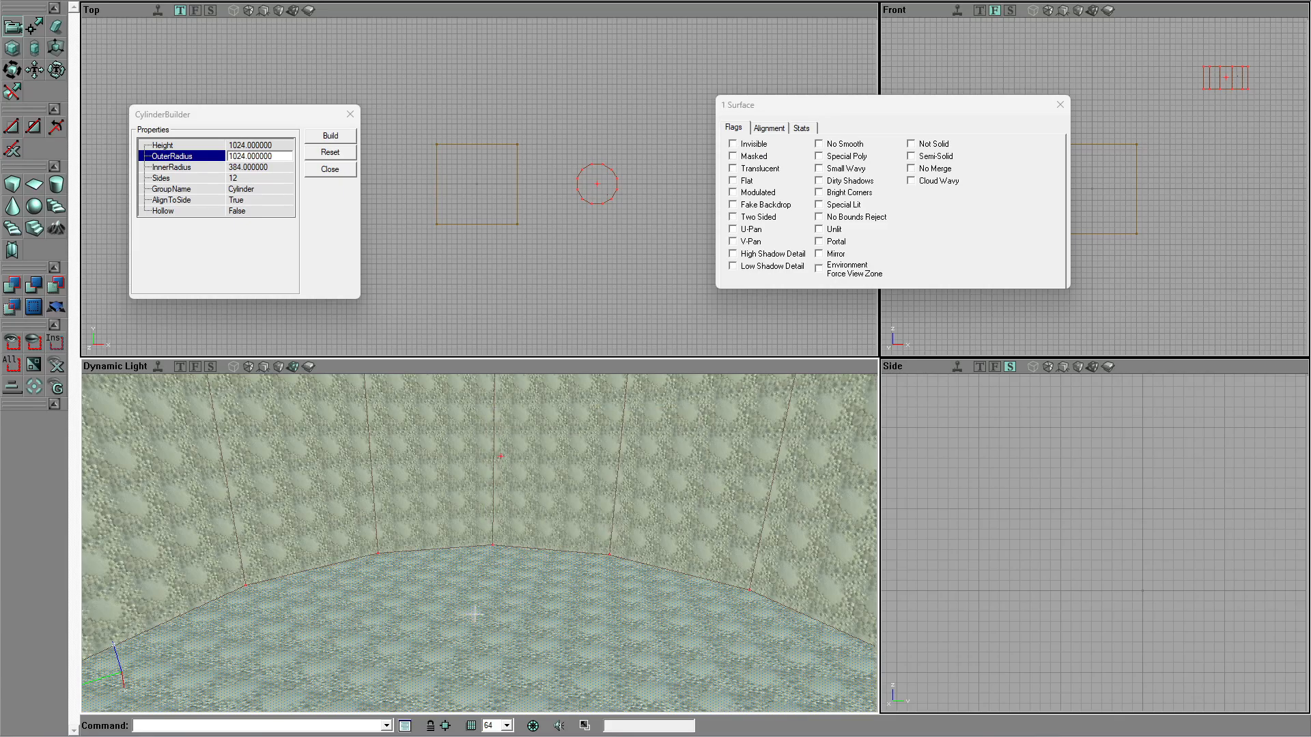
right_click_drag(481, 616, 464, 491)
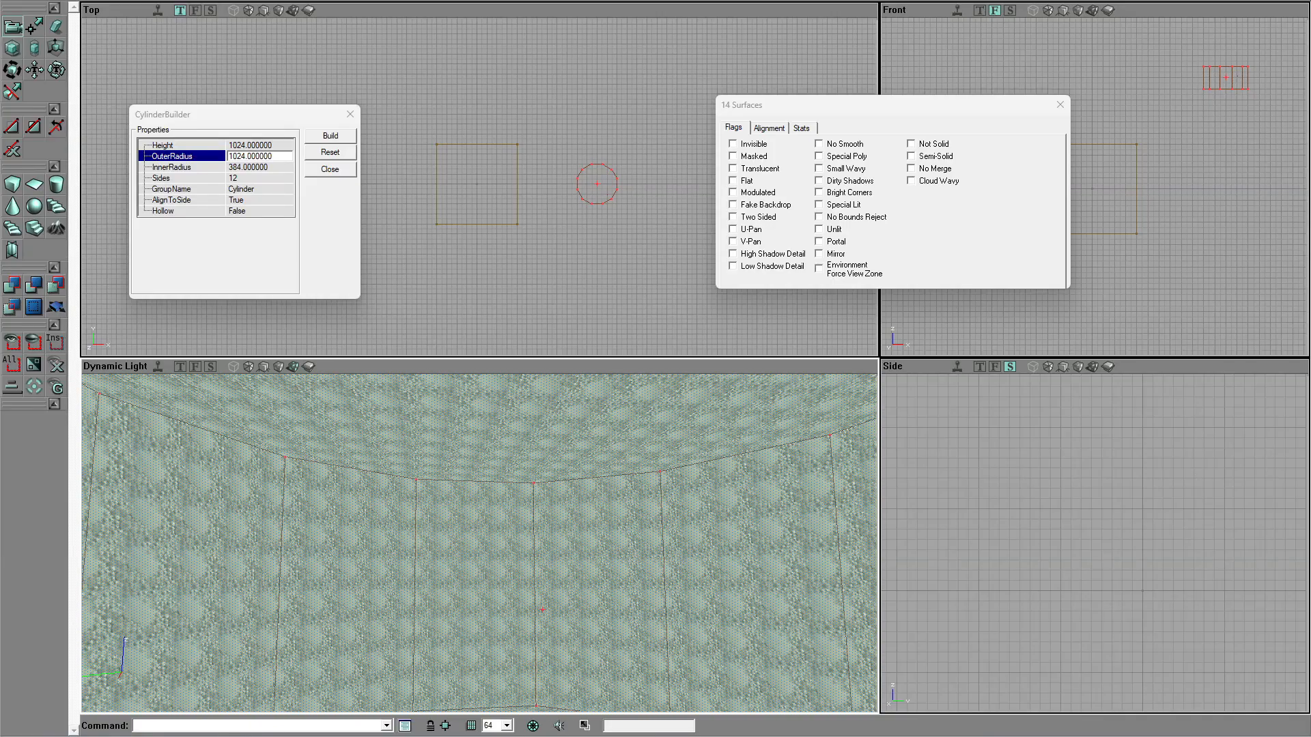
left_click_drag(800, 182, 804, 305)
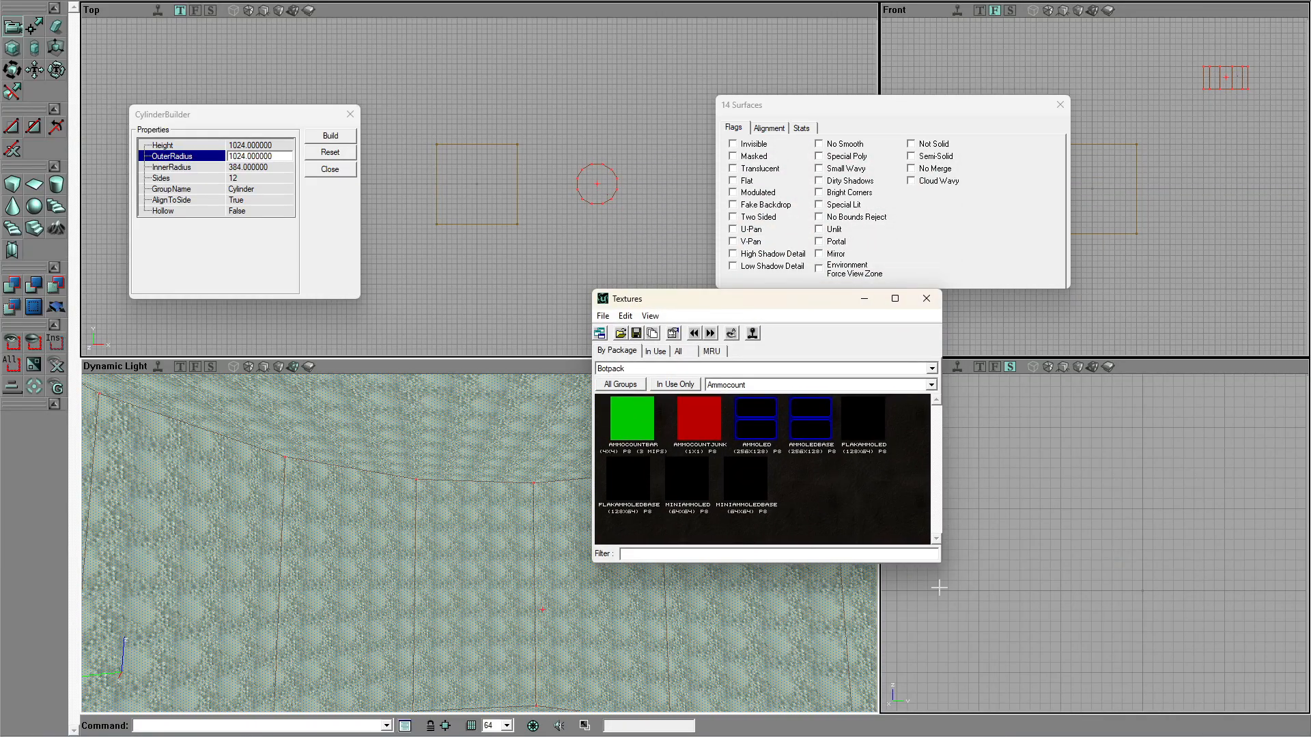
Step: Enlarge the Textures browser, load the DDayFX.utx texture package and look through its textures
left_click_drag(939, 562, 1257, 683)
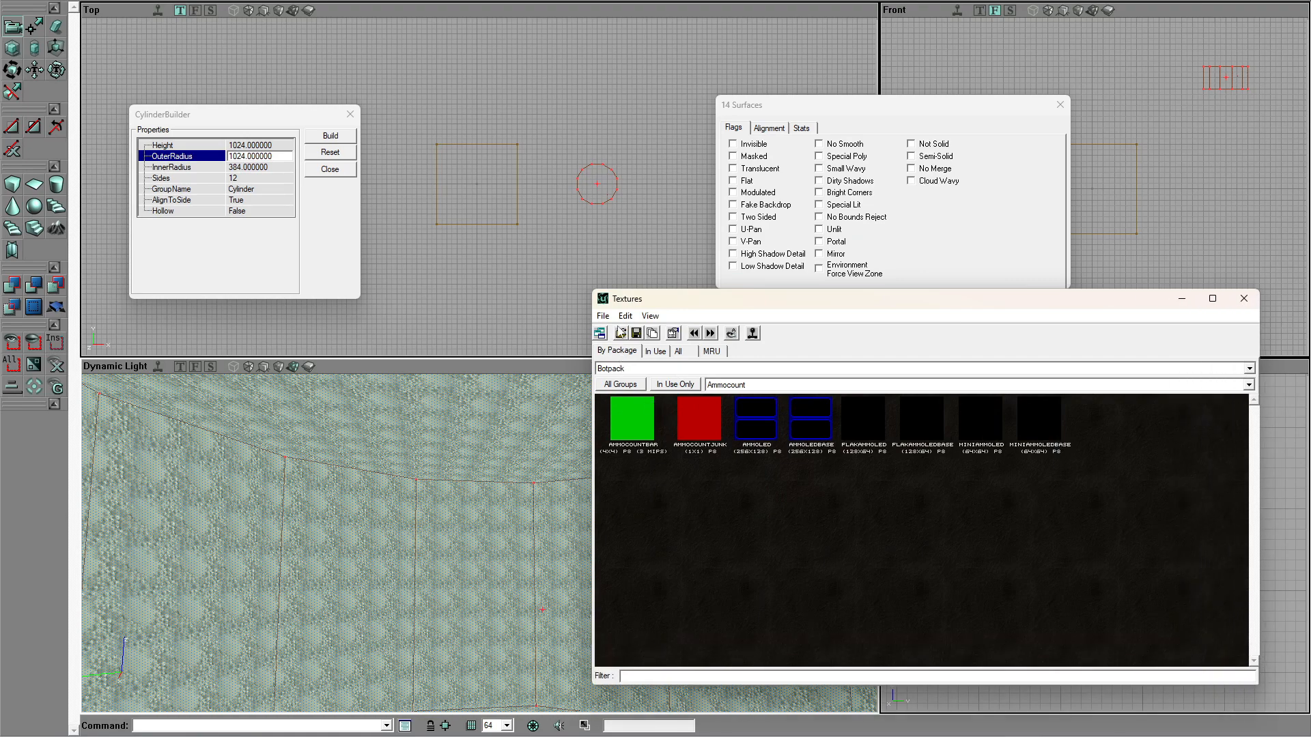
left_click(620, 334)
left_click_drag(752, 308, 676, 256)
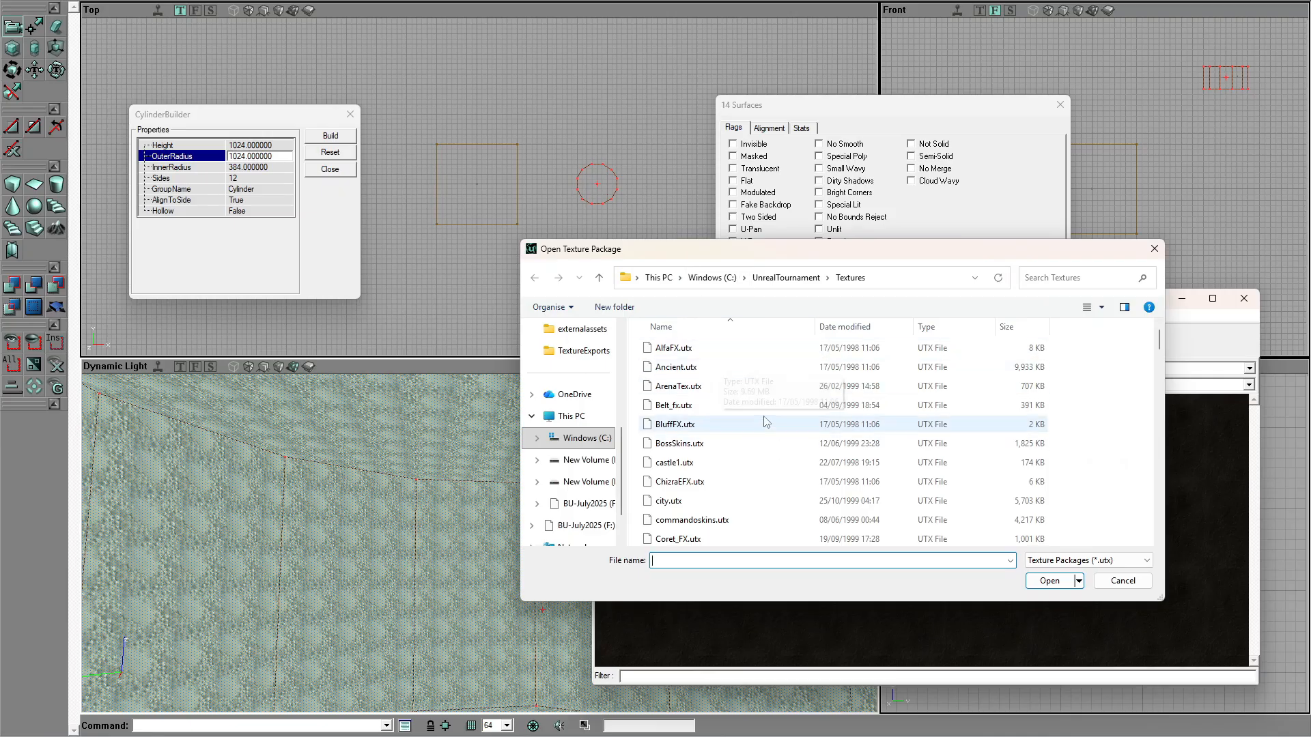
scroll(703, 481, "down", 2)
scroll(720, 521, "down", 3)
left_click(710, 442)
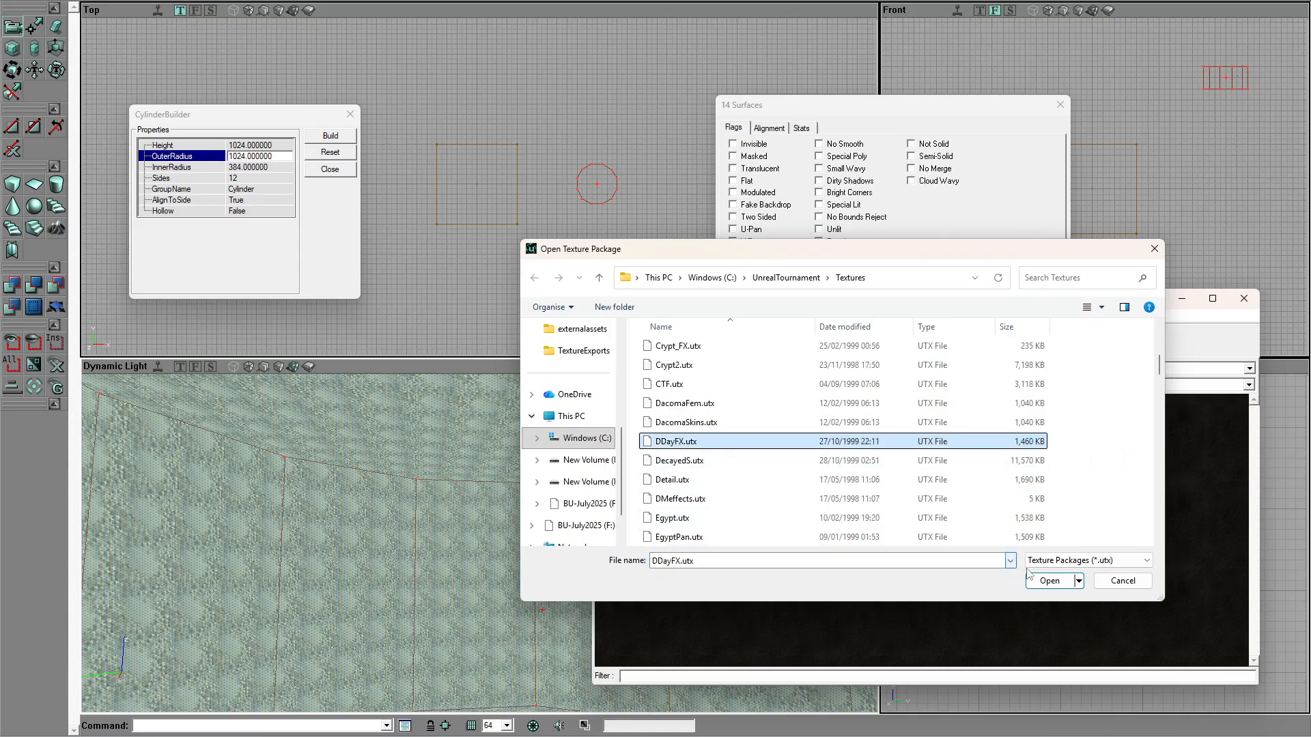
left_click(1050, 581)
scroll(817, 505, "down", 1)
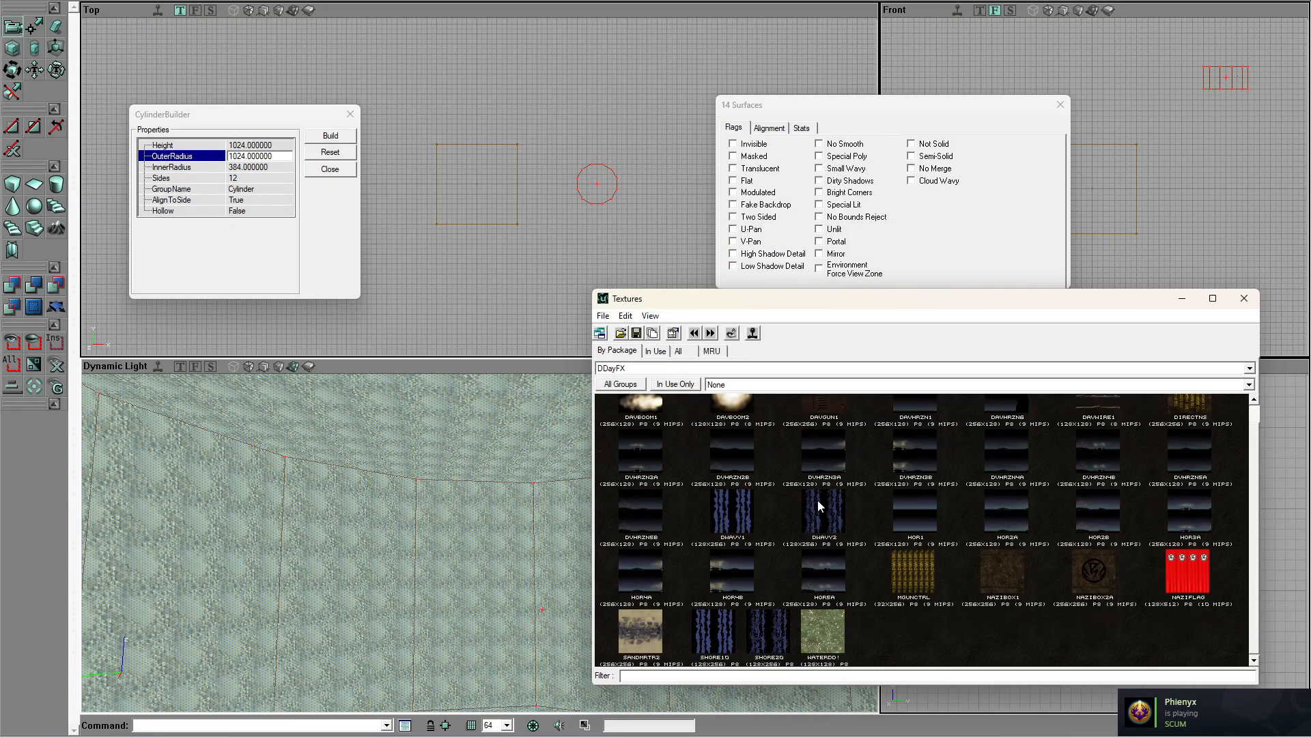
scroll(786, 513, "up", 1)
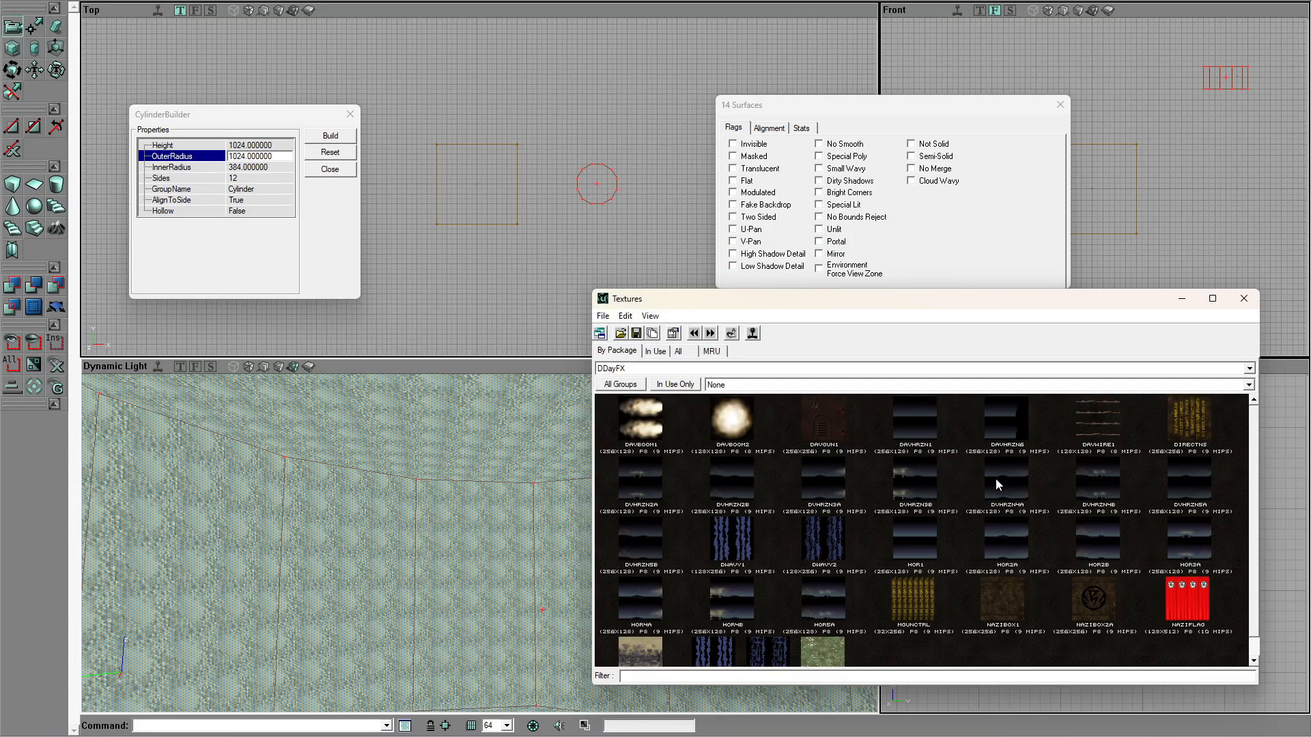
Step: Apply the hor1 texture to all selected surfaces of the cylindrical room and move the Textures browser out of the way
left_click(914, 539)
left_click_drag(414, 574, 393, 519)
left_click_drag(759, 299, 1310, 334)
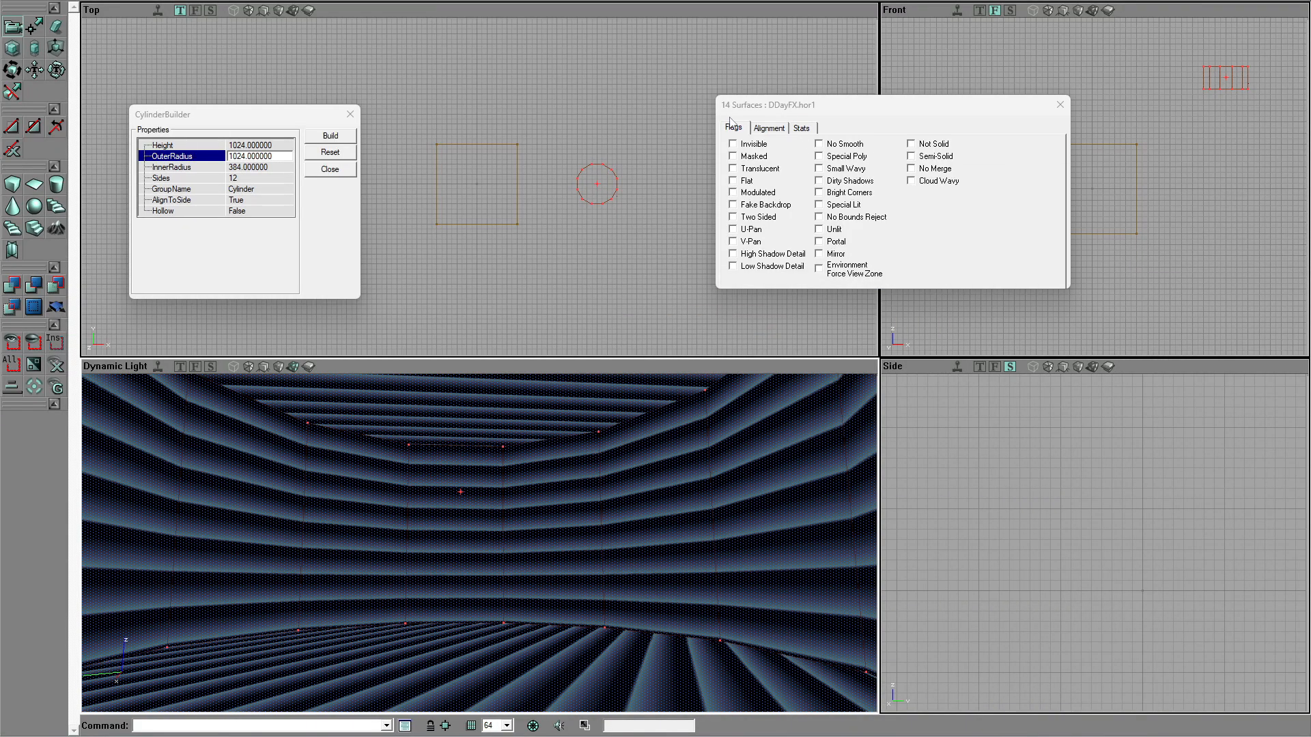
Step: Deselect the cylindrical room's floor and ceiling and fit the texture to the 12 walls with One Tile alignment
left_click(769, 129)
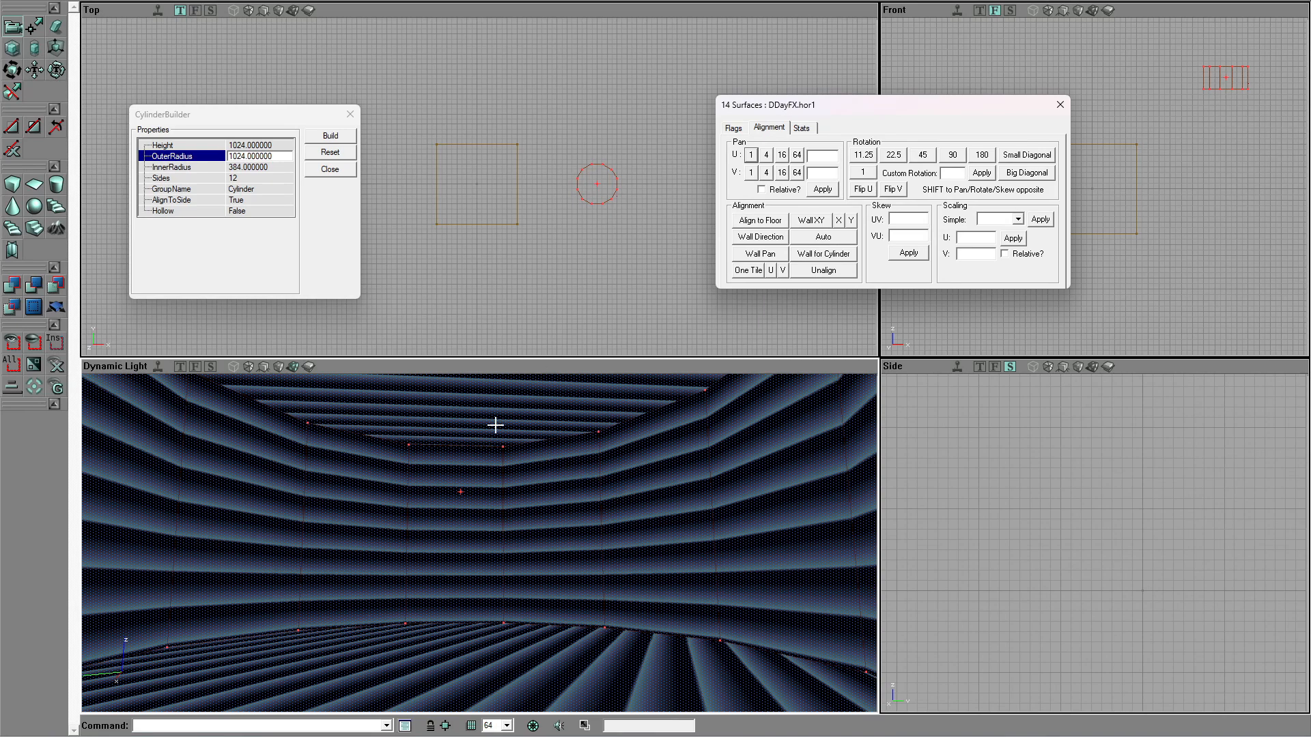
left_click(470, 650, "ctrl")
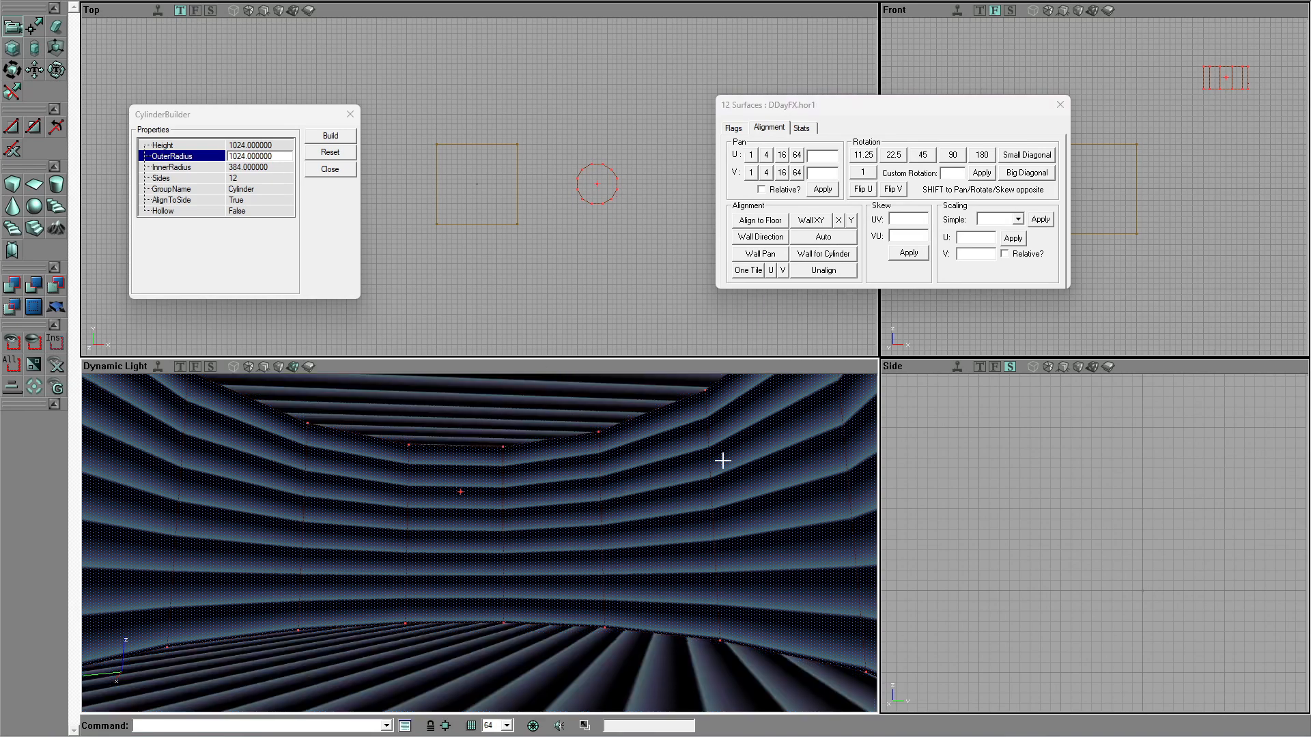
left_click(842, 241)
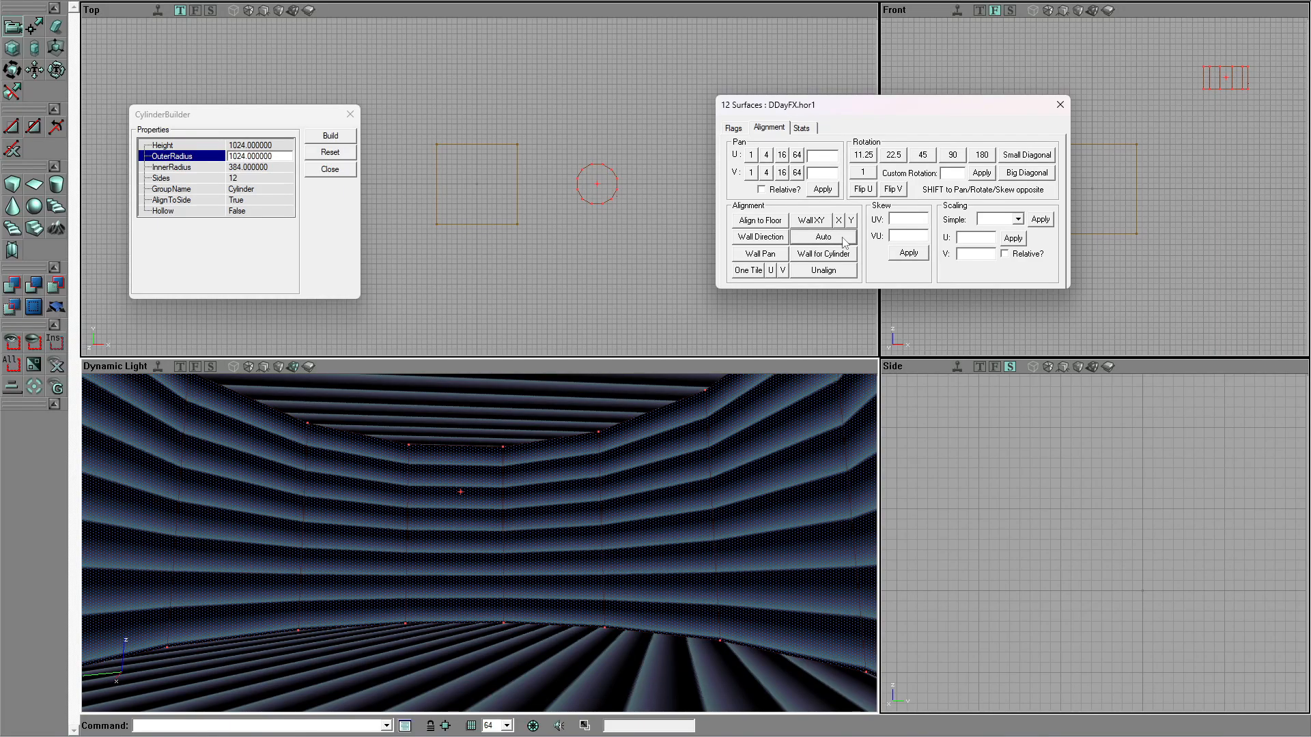
mouse_move(627, 473)
left_mouse_down()
mouse_move(627, 452)
mouse_move(628, 473)
left_mouse_up()
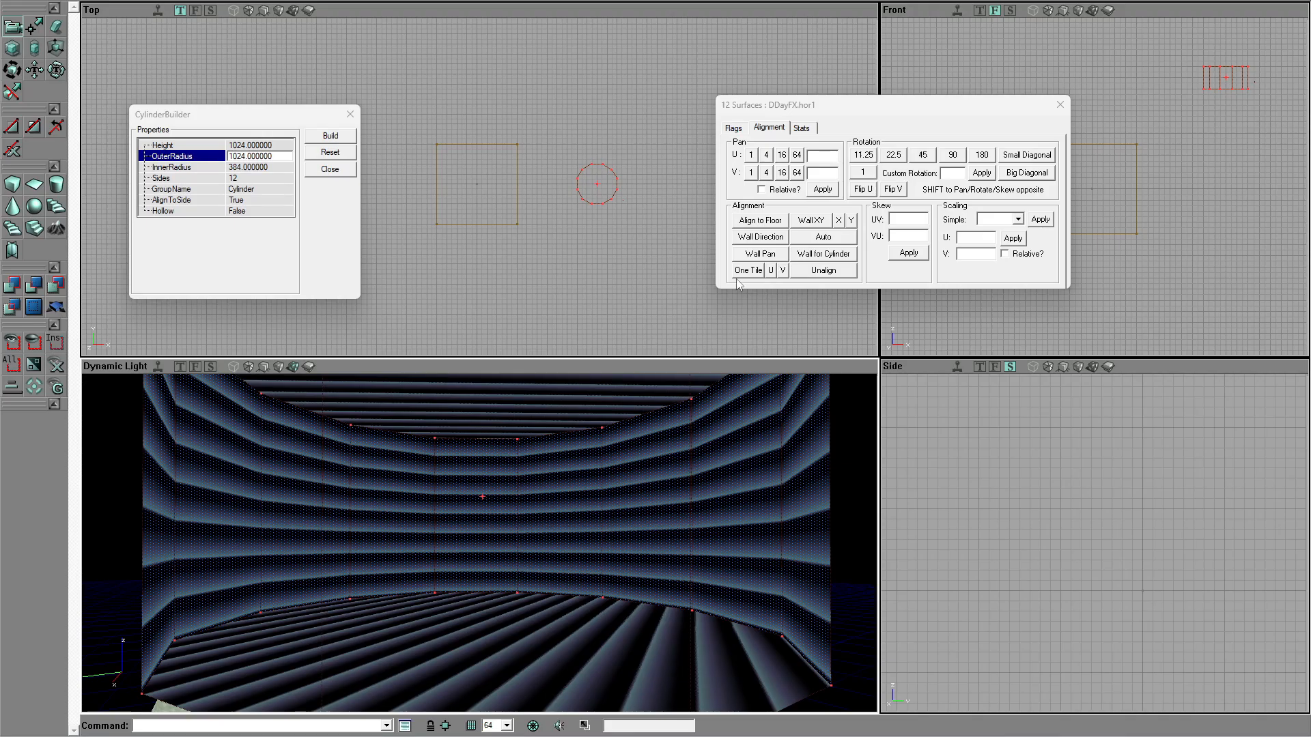
left_click(757, 222)
left_click(764, 242)
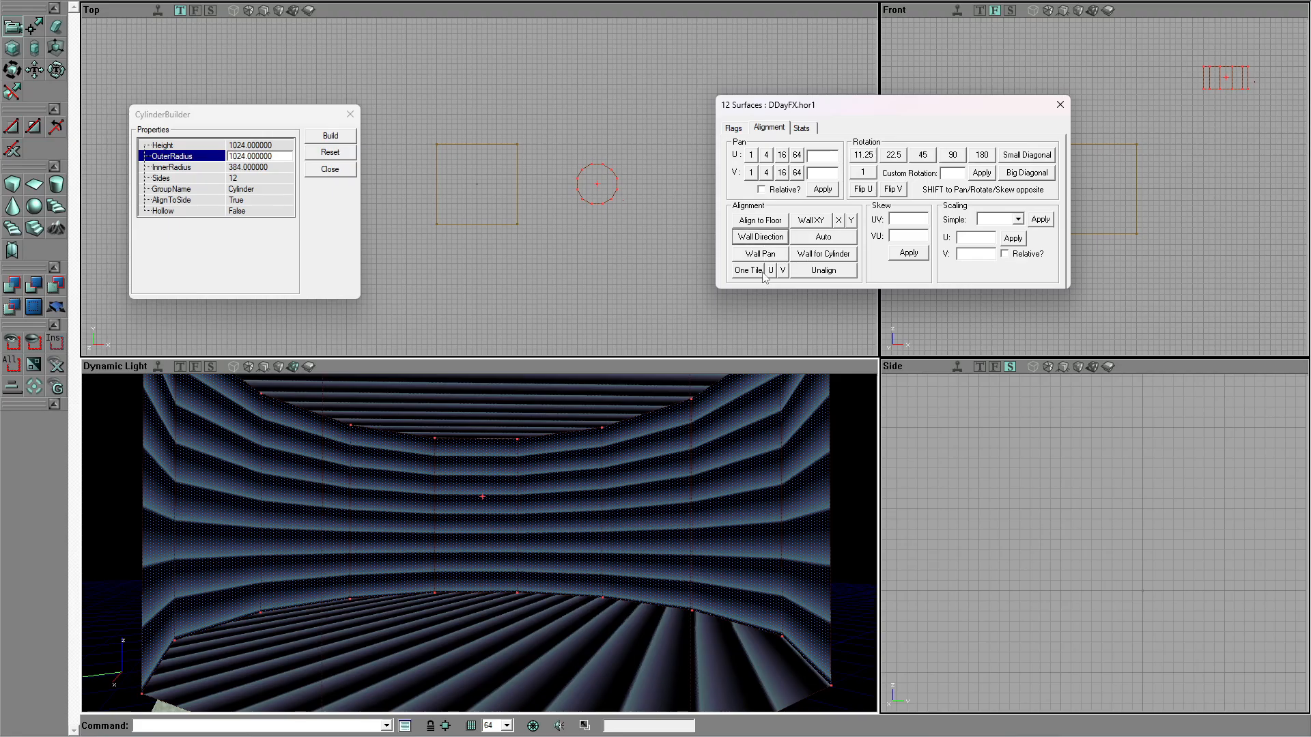
left_click(747, 272)
mouse_move(594, 600)
left_mouse_down()
mouse_move(567, 621)
mouse_move(607, 614)
left_mouse_up()
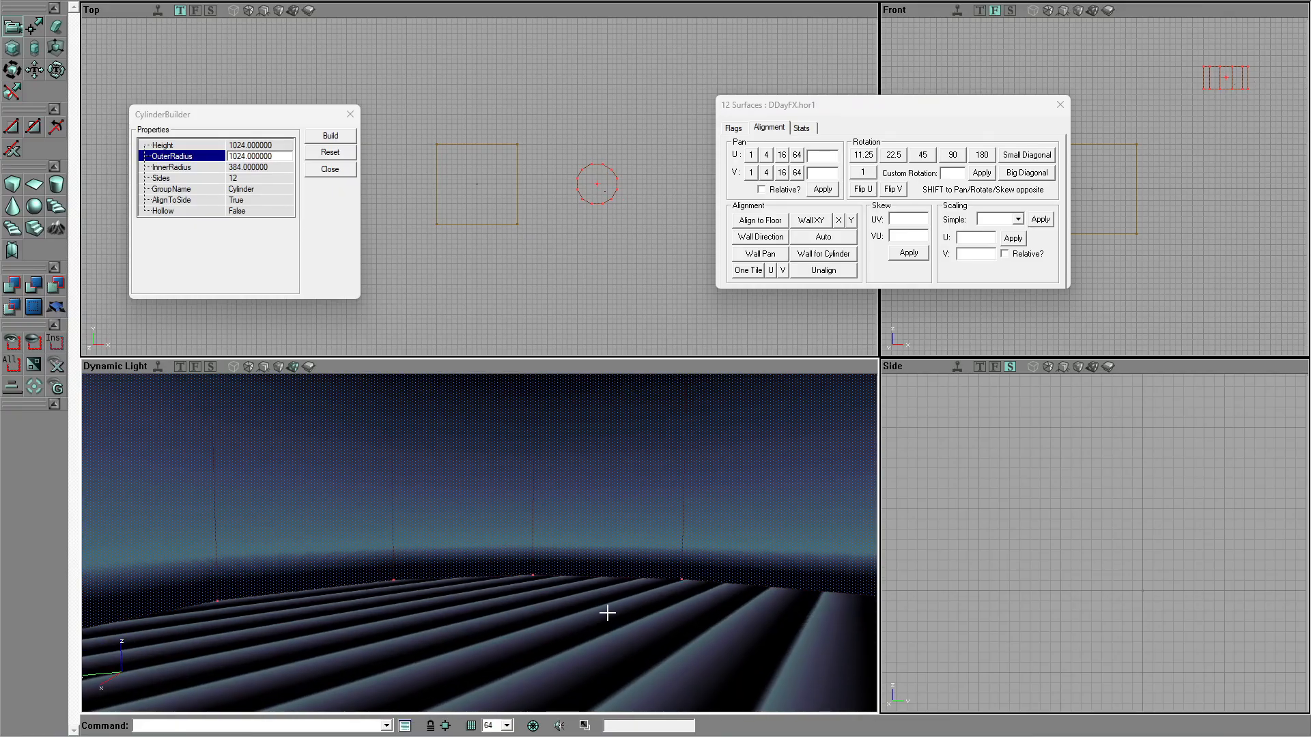
Step: Select only the floor and ceiling of the round room and align their texture with Align to Floor
left_click_drag(601, 448, 569, 509)
left_click_drag(577, 424, 577, 587)
left_click(583, 601)
left_click(583, 594, "ctrl")
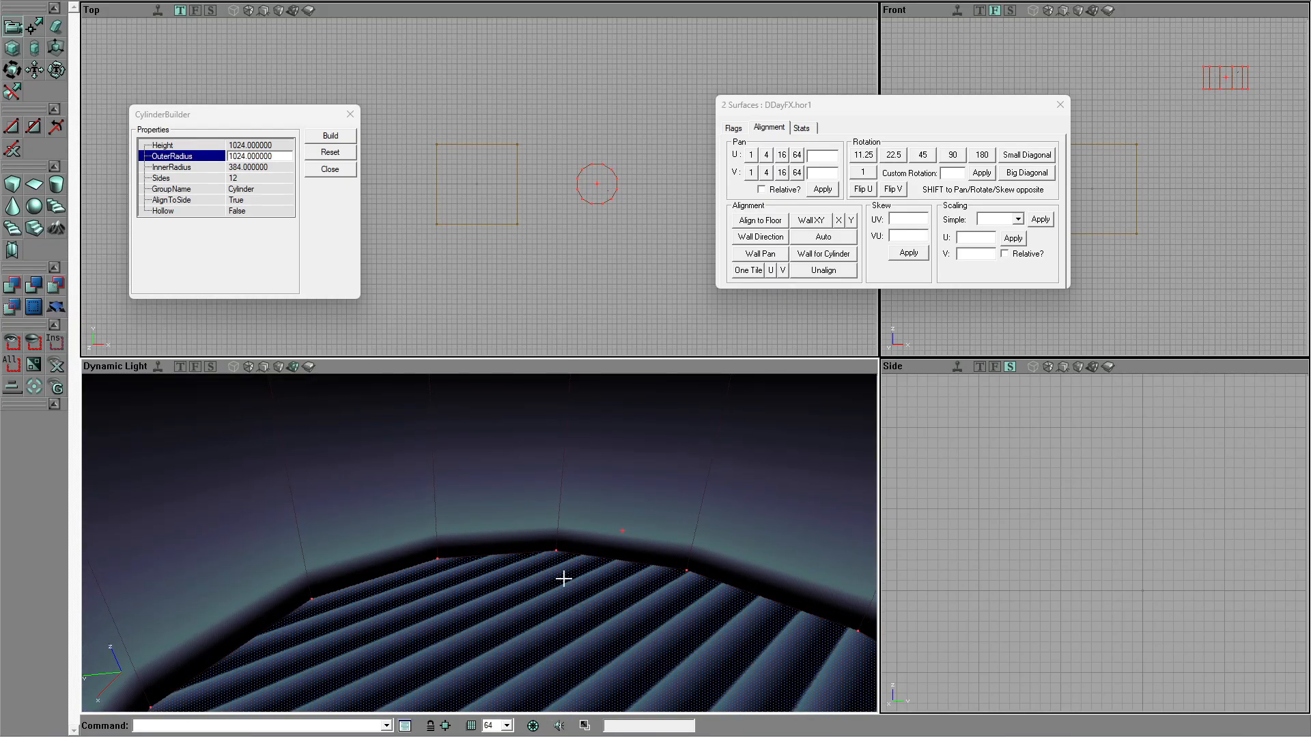
right_click_drag(562, 585, 561, 574)
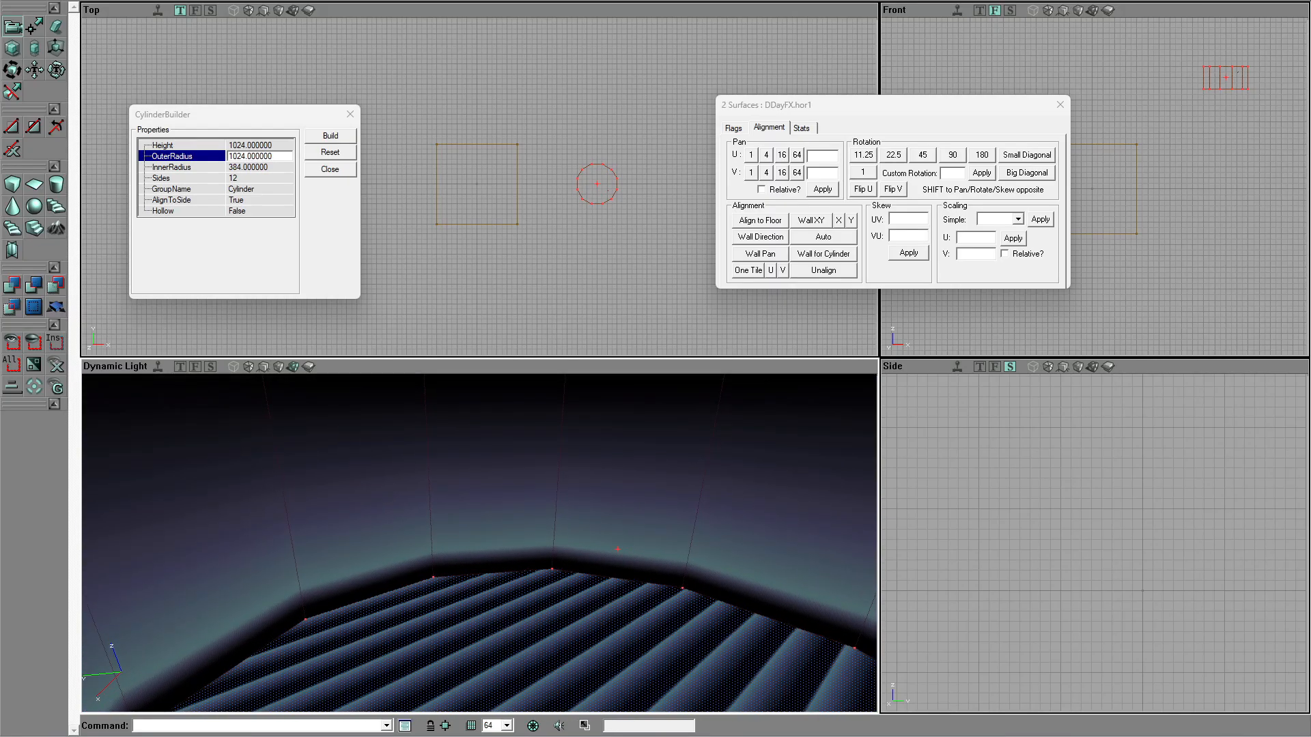
left_click_drag(641, 563, 488, 640)
right_click_drag(535, 623, 535, 594)
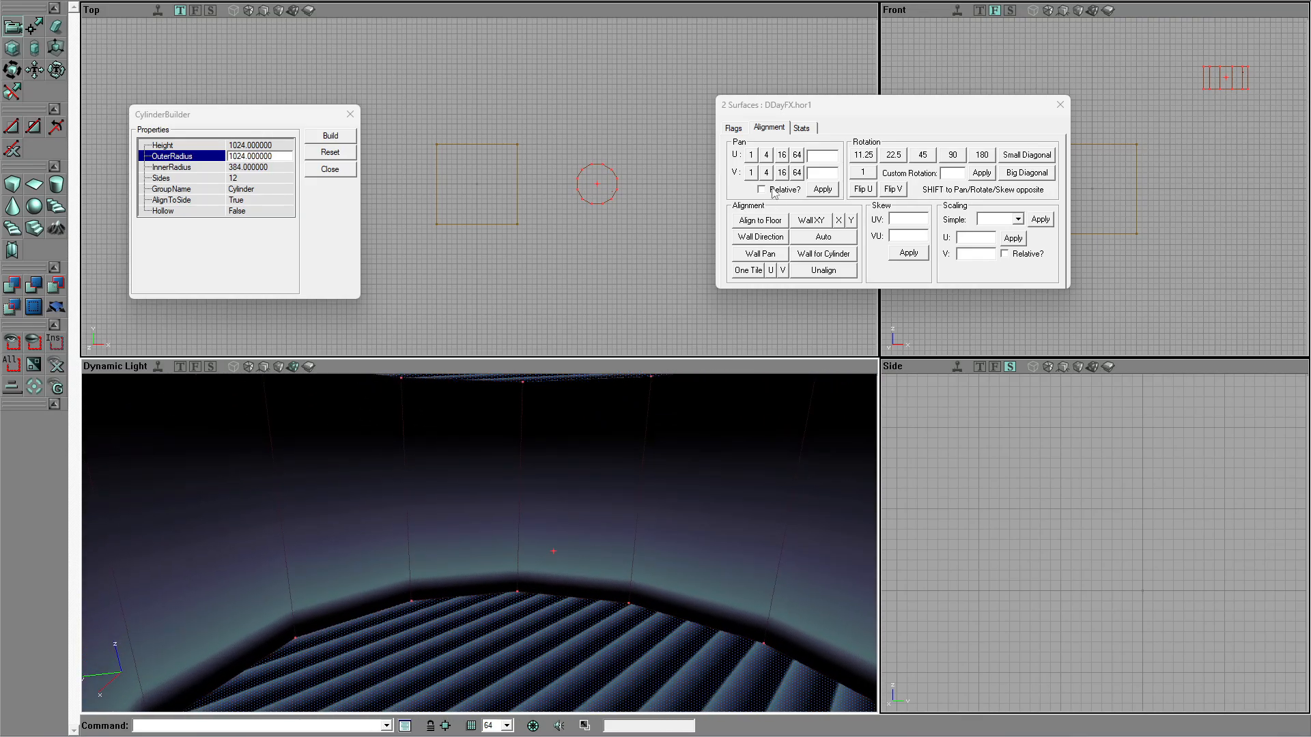
left_click(768, 224)
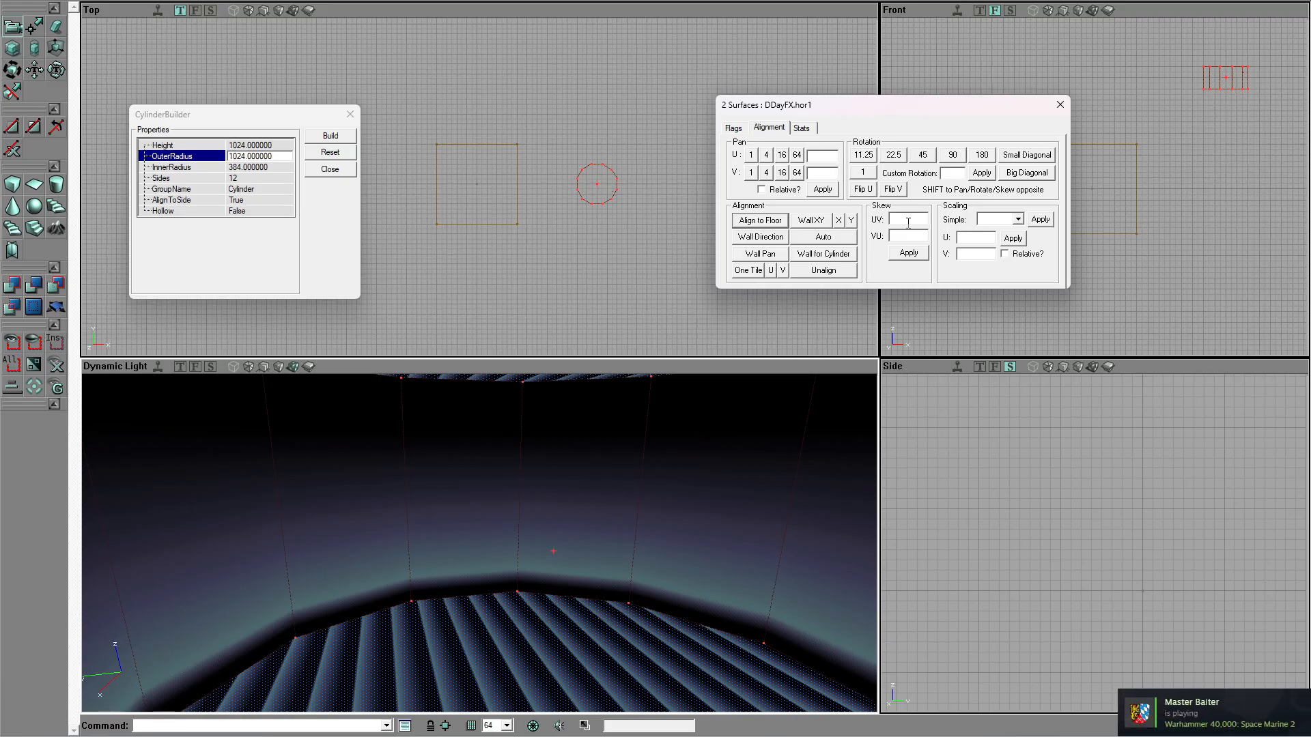
Step: Scale the floor and ceiling texture to 16 in both U and V and view the floor
left_click(987, 239)
type("16")
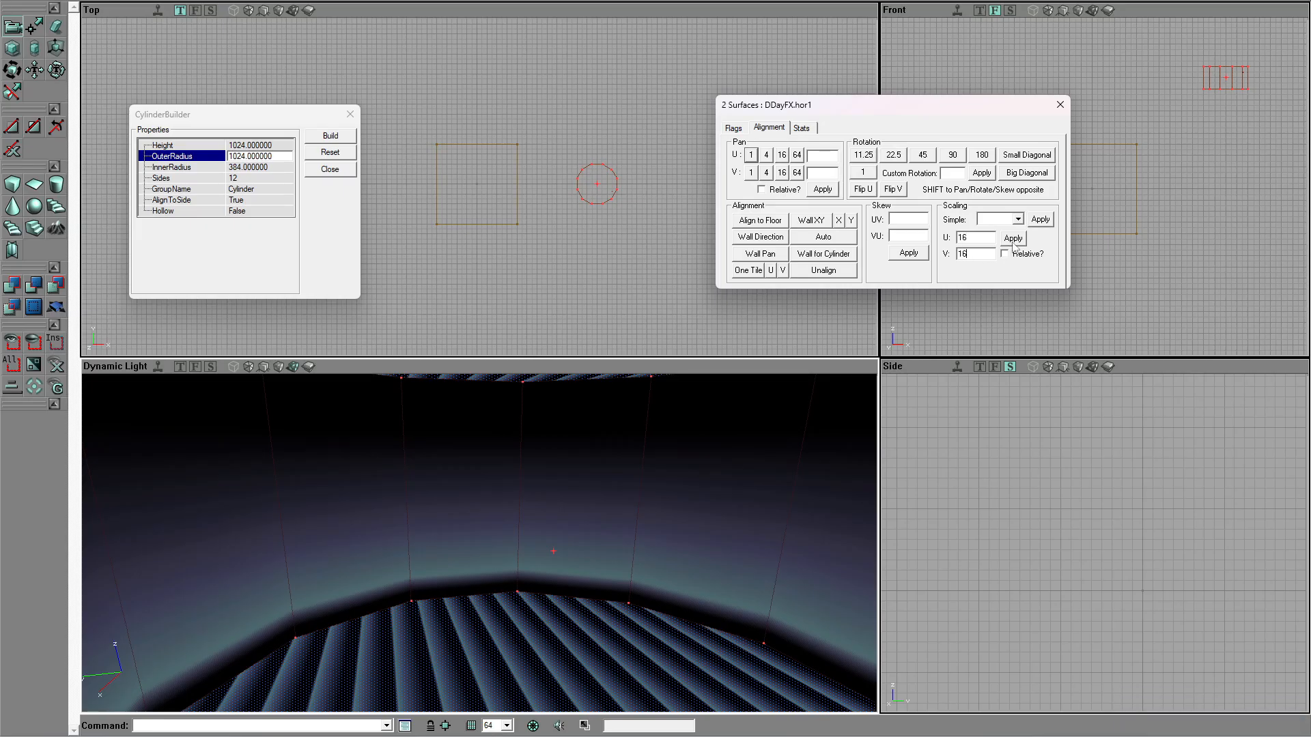
left_click(1017, 240)
right_click_drag(696, 508, 686, 587)
left_click_drag(686, 587, 677, 686)
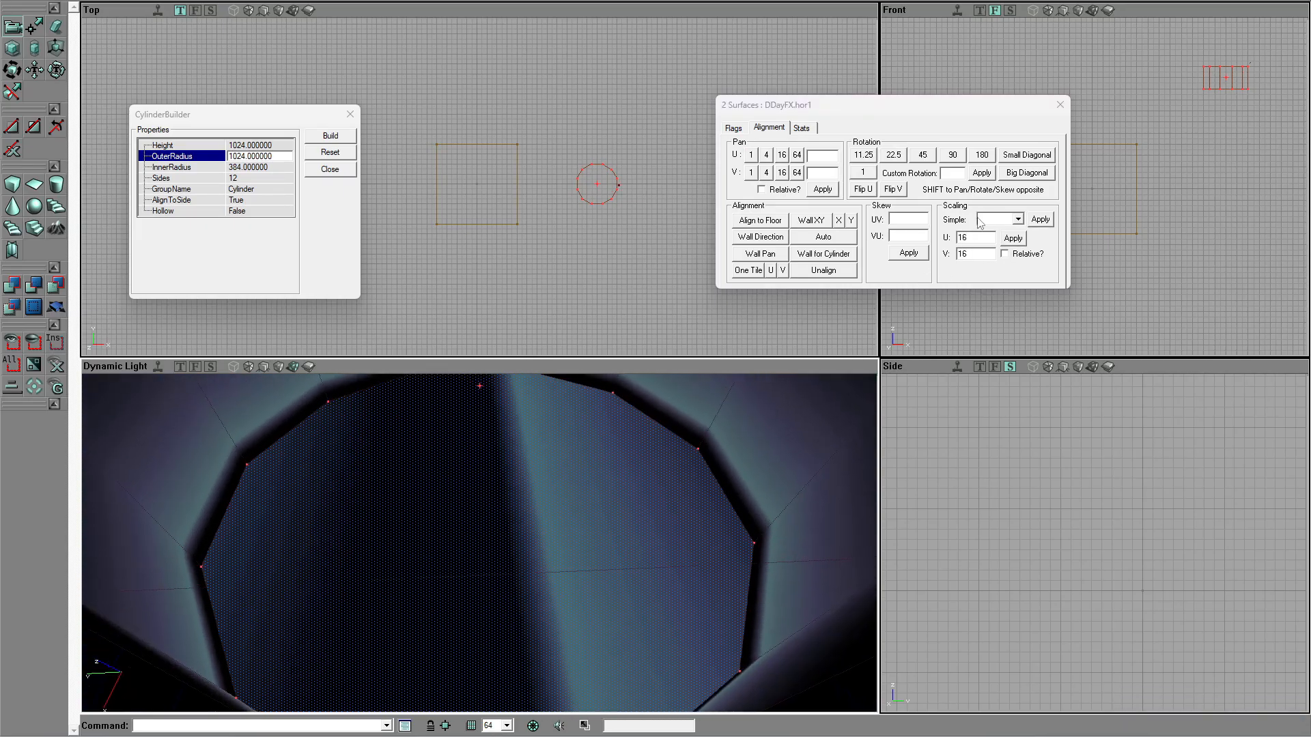
Step: Set the floor and ceiling texture scaling to 64 in both U and V
left_click_drag(980, 238, 952, 254)
type("6")
type("64")
left_click(1014, 238)
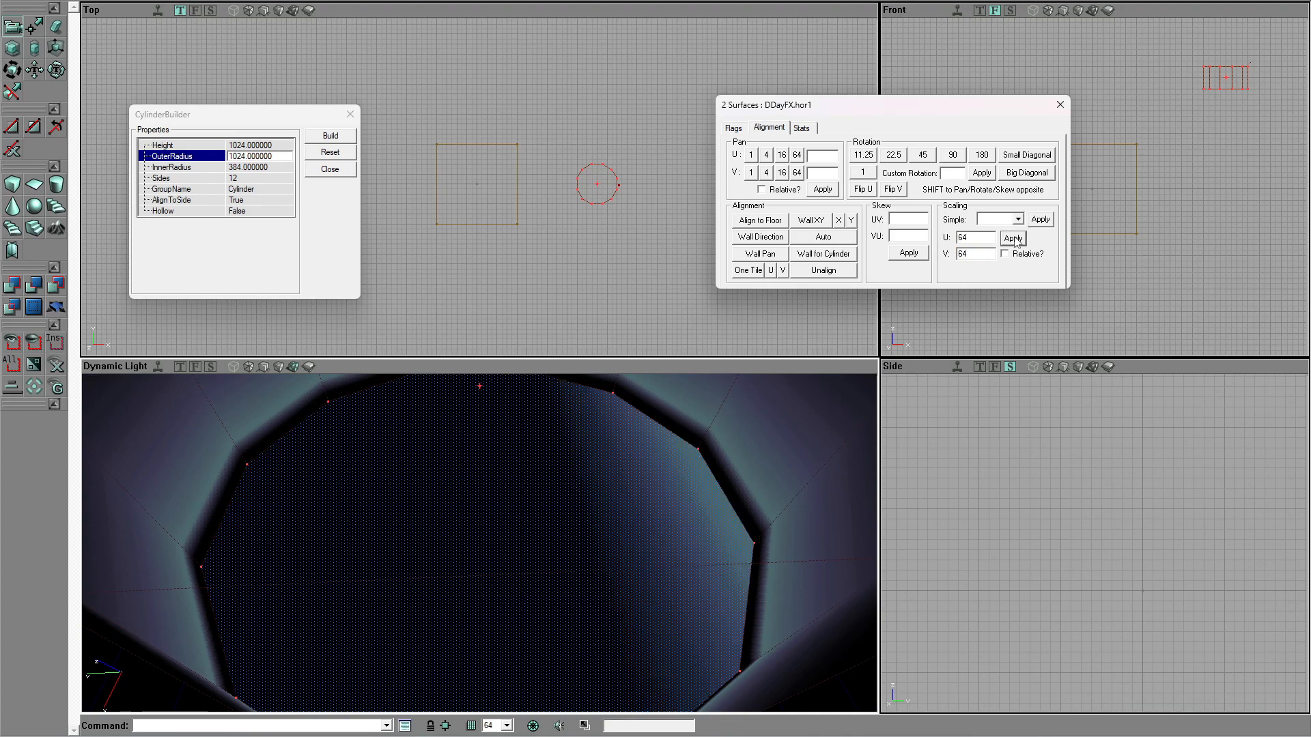
right_click_drag(617, 534, 616, 592)
Step: Pan the floor and ceiling texture in U and V until only its black part covers the surfaces, then deselect them
left_click(769, 156)
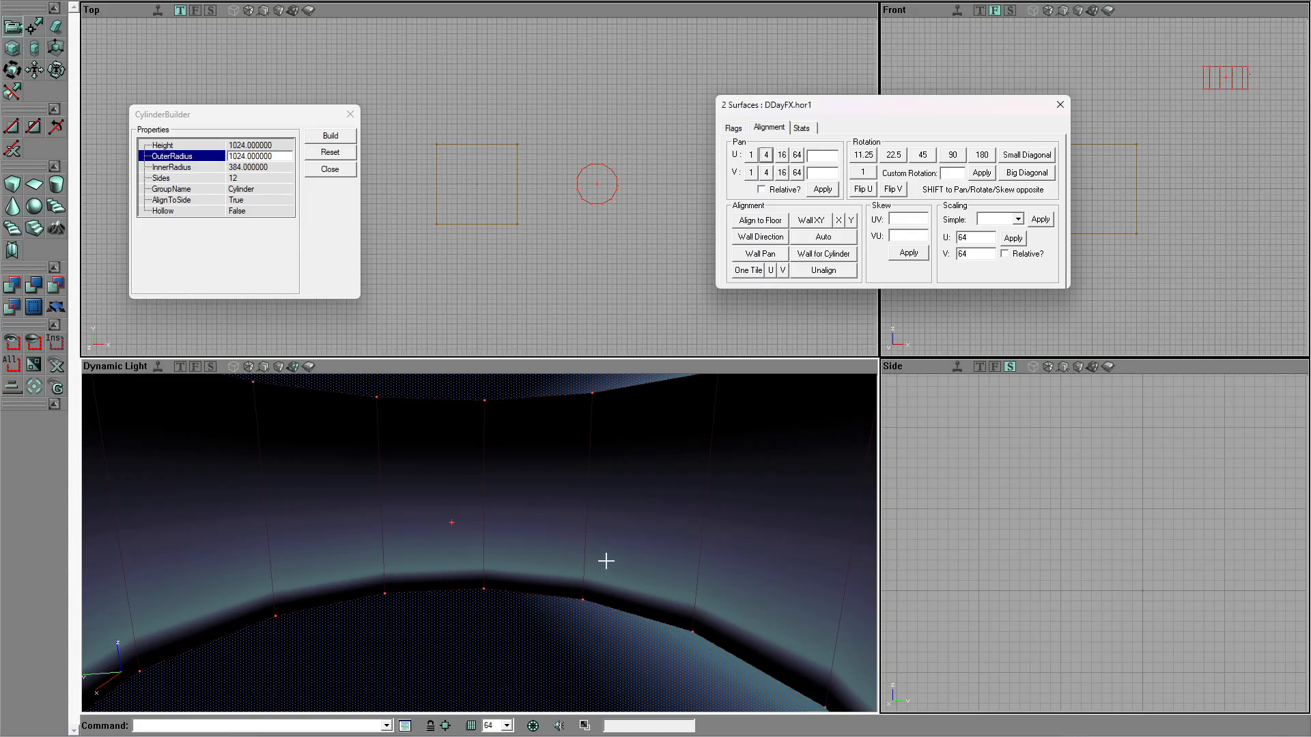
right_click_drag(606, 561, 453, 583)
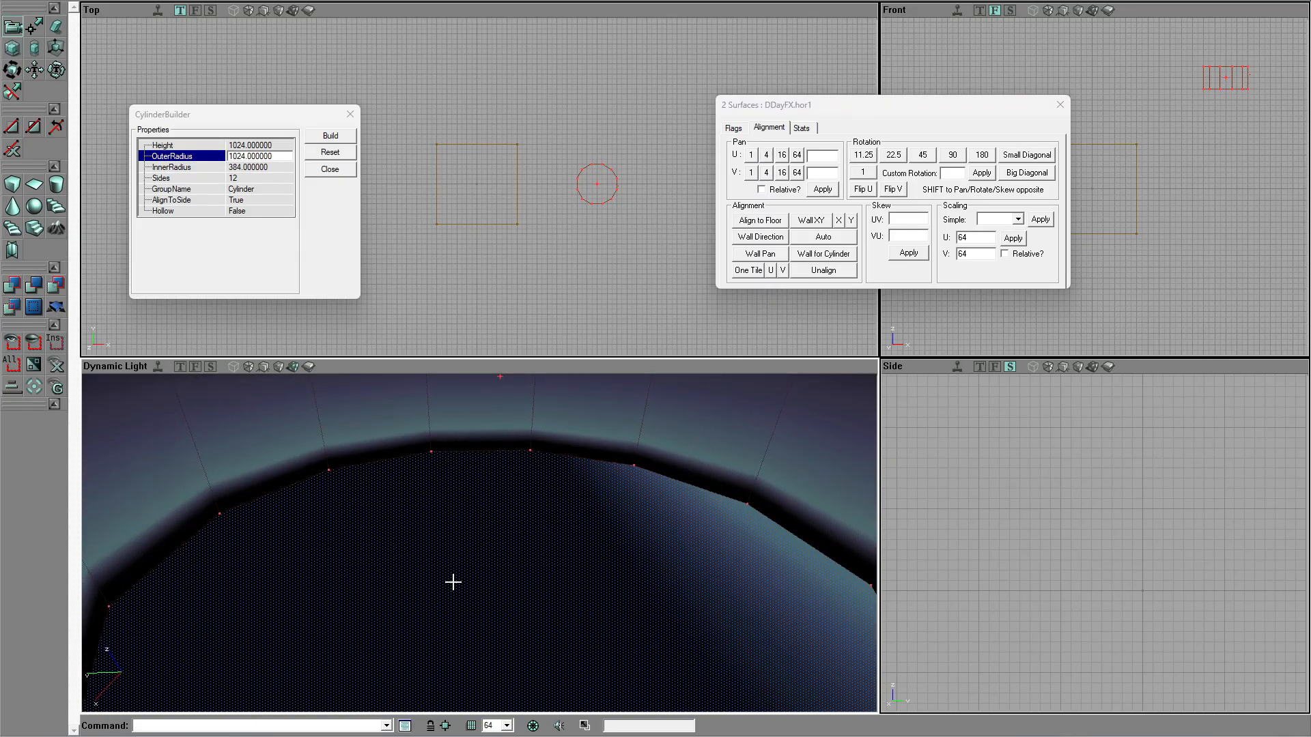
left_click(784, 177)
right_click_drag(667, 448, 654, 503)
left_click(767, 172)
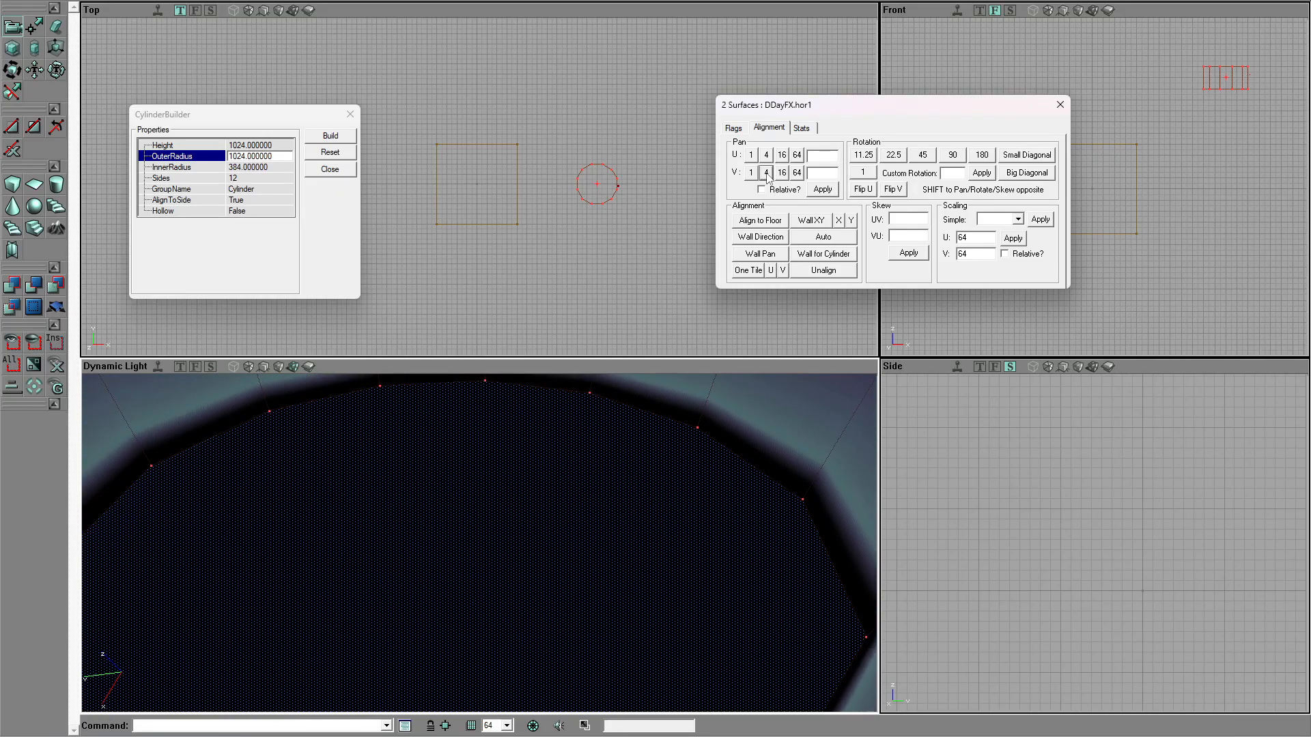
left_click(766, 172)
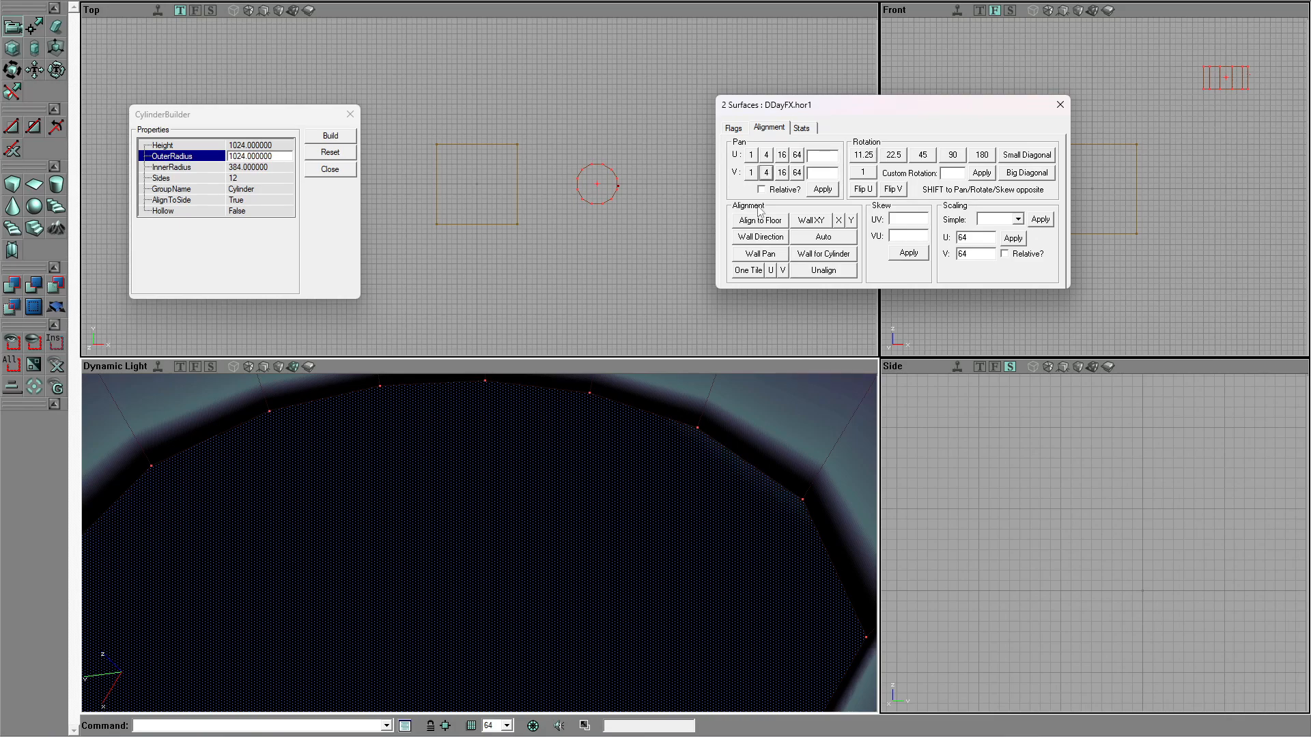
left_click(768, 175)
left_click(585, 536)
right_click_drag(585, 536, 565, 518)
Step: Save the level as DM-MattsTestLevel in the UnrealTournament Maps folder
left_click(9, 1)
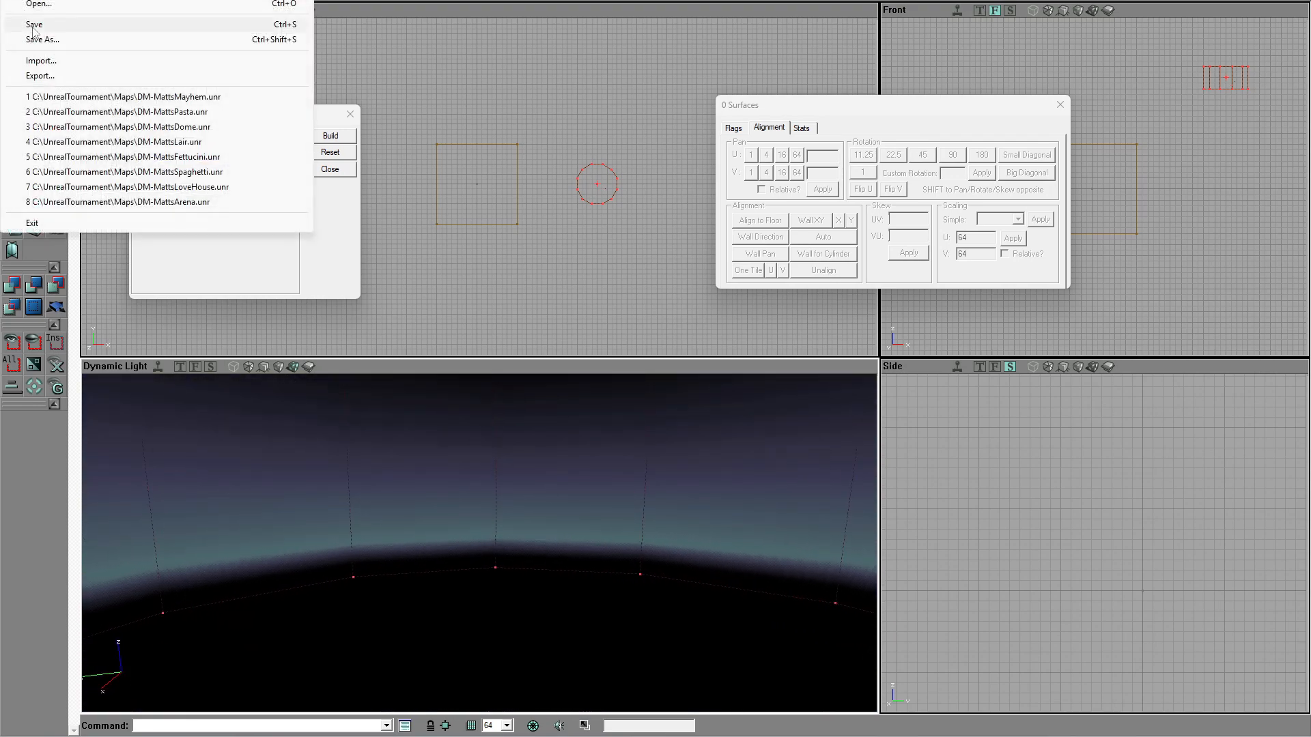
left_click(42, 41)
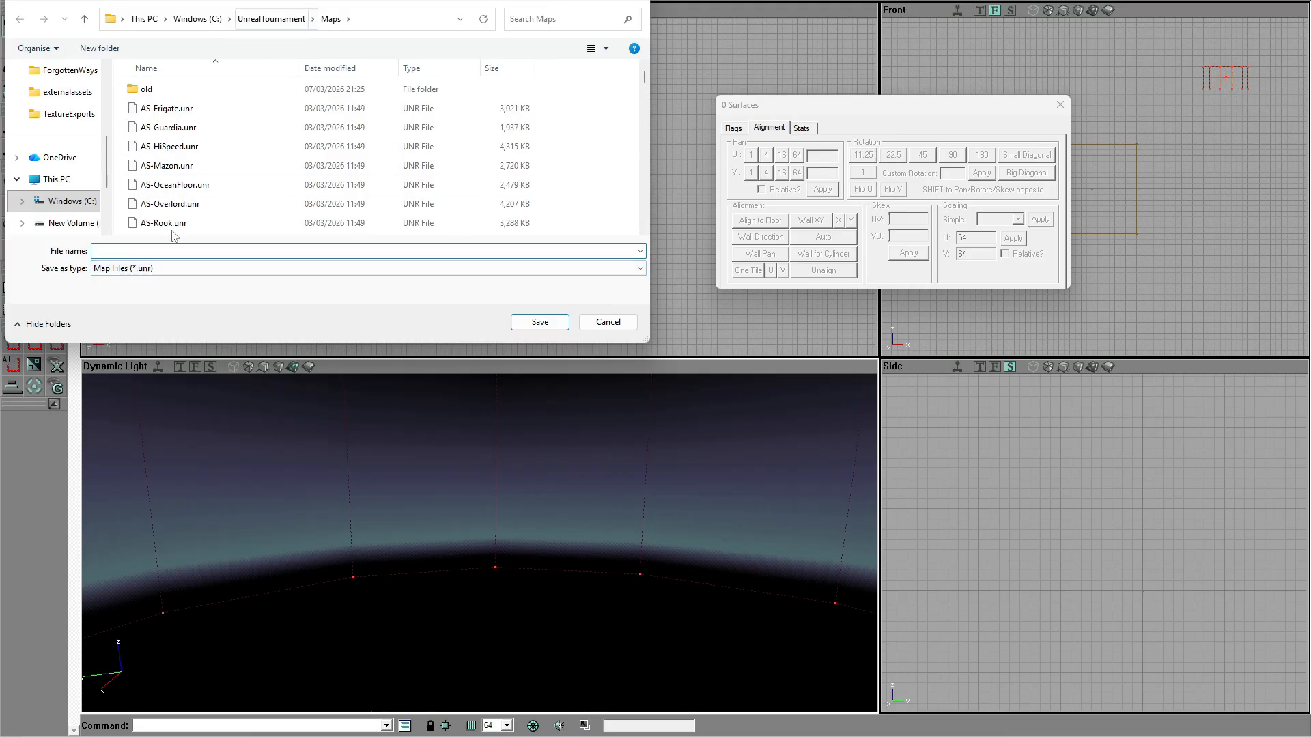
type("DM")
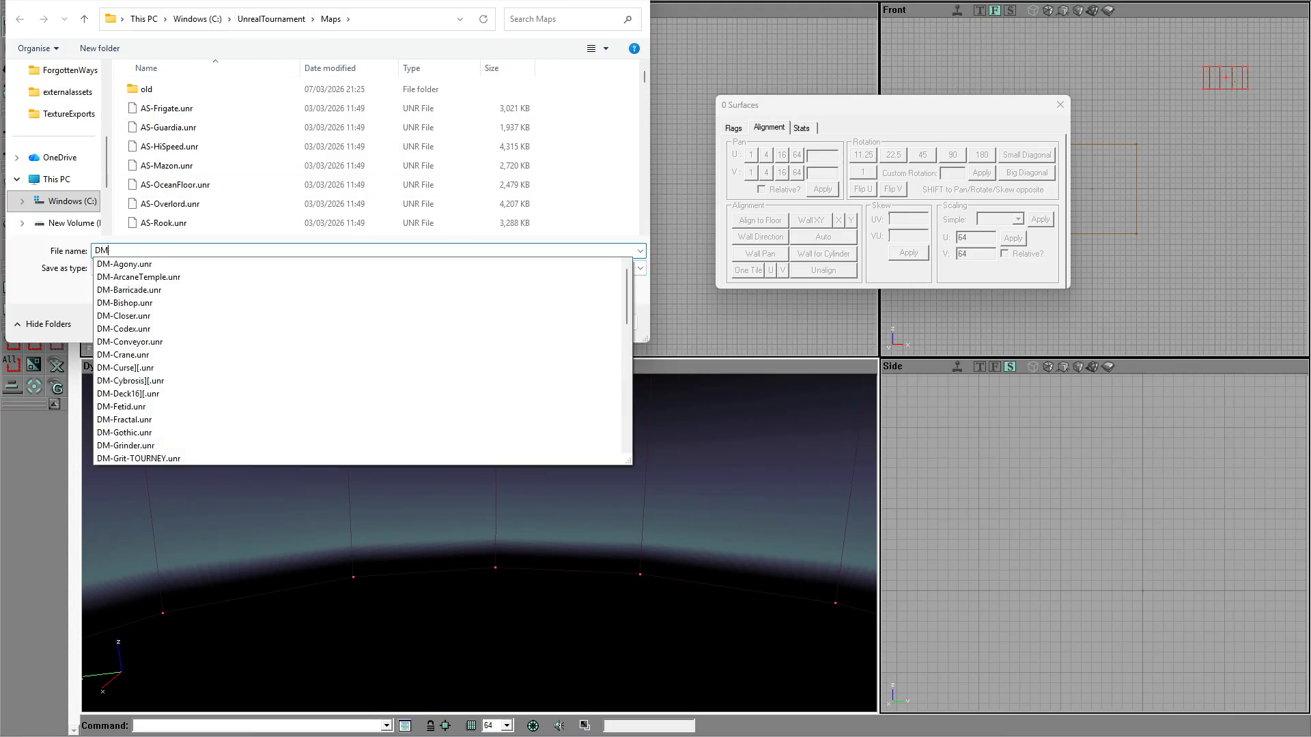
type("-MattsTestLevel")
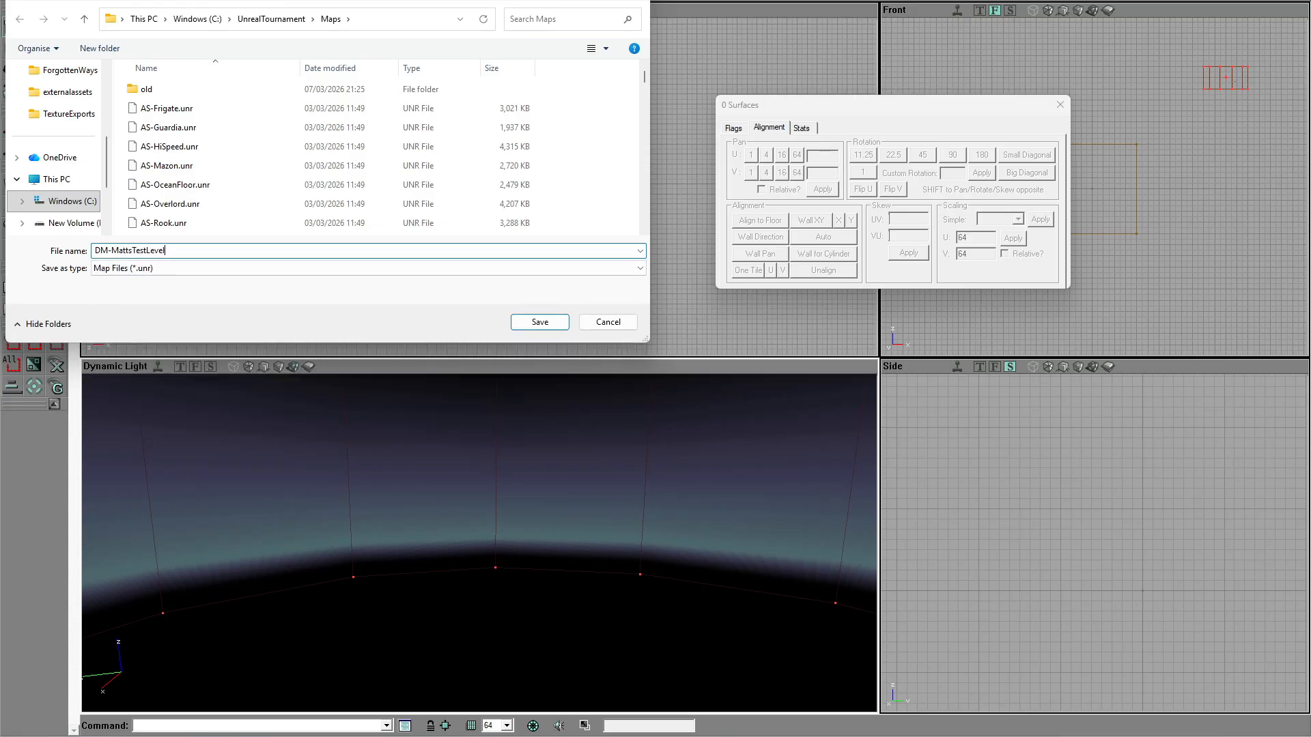
key("Return")
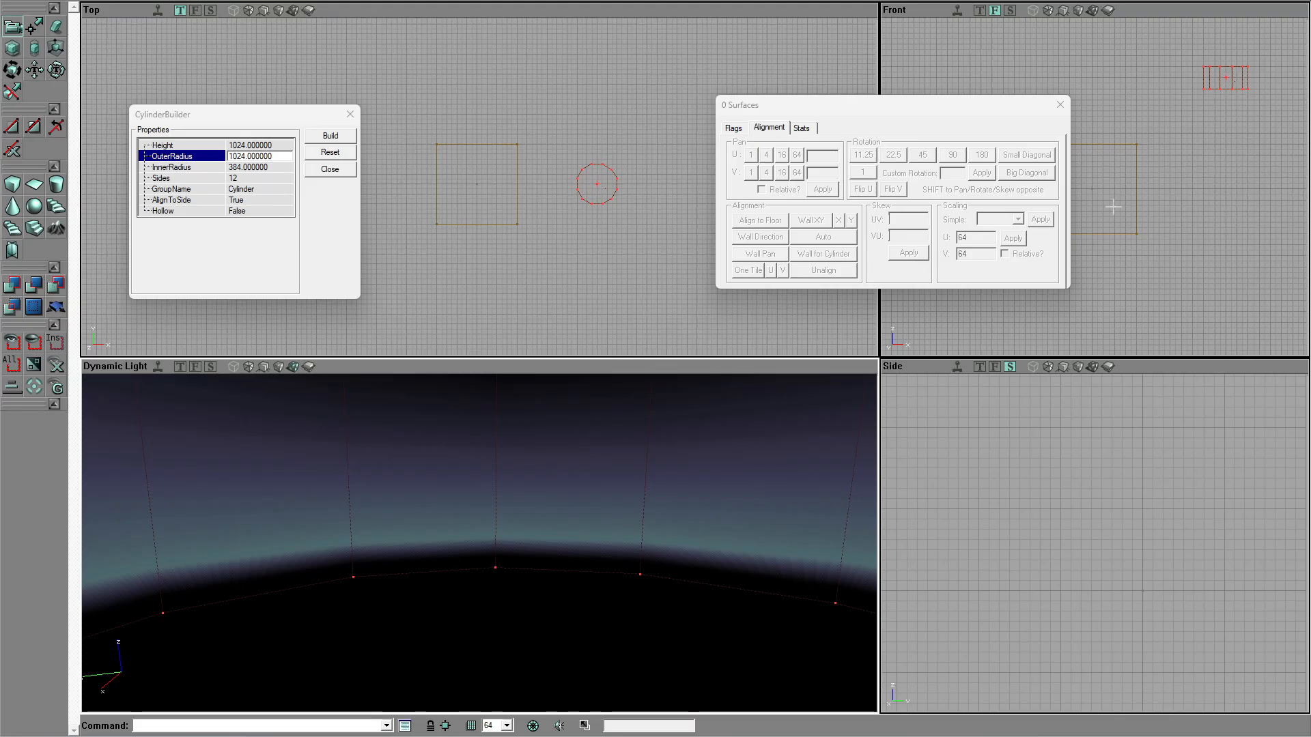
Step: Place the Actor Classes browser over the Side viewport and view the dark floor of the round room
left_click_drag(1310, 97, 1133, 331)
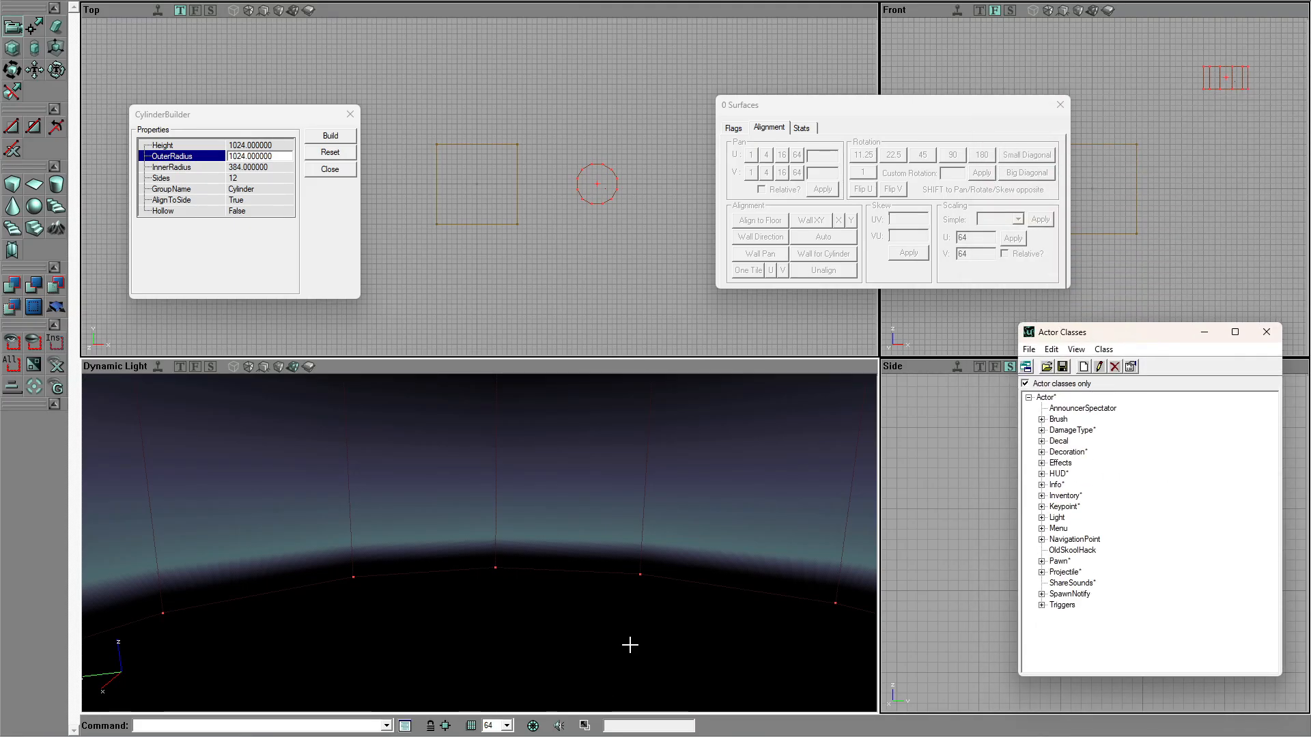
mouse_move(629, 644)
left_mouse_down()
mouse_move(563, 634)
mouse_move(588, 620)
left_mouse_up()
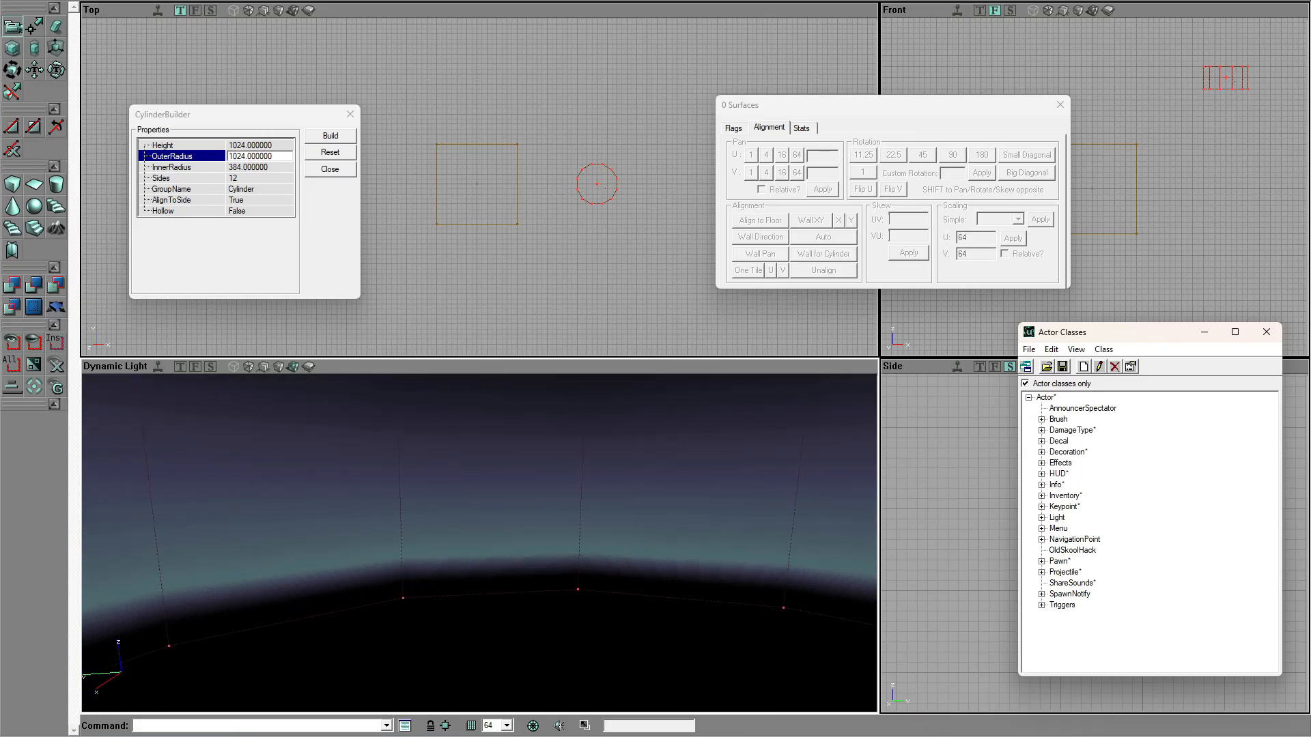
left_click(1042, 485)
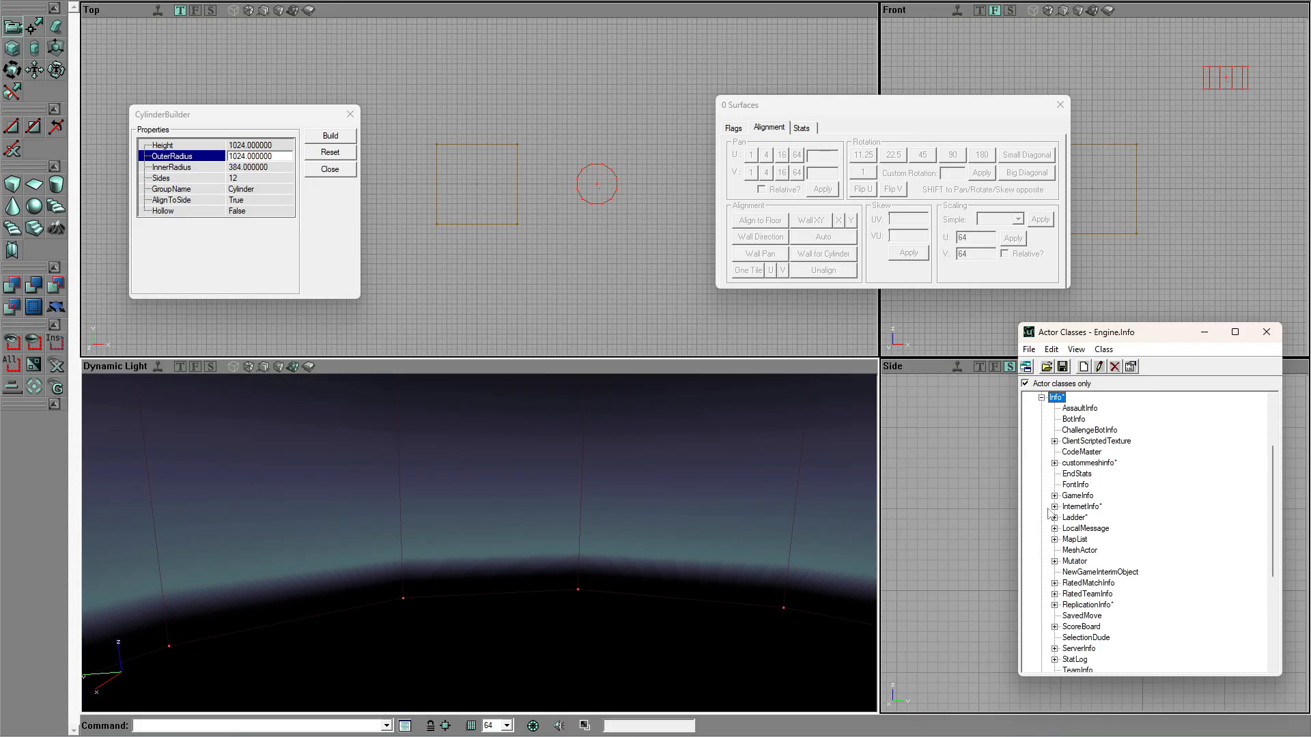
left_click(1042, 398)
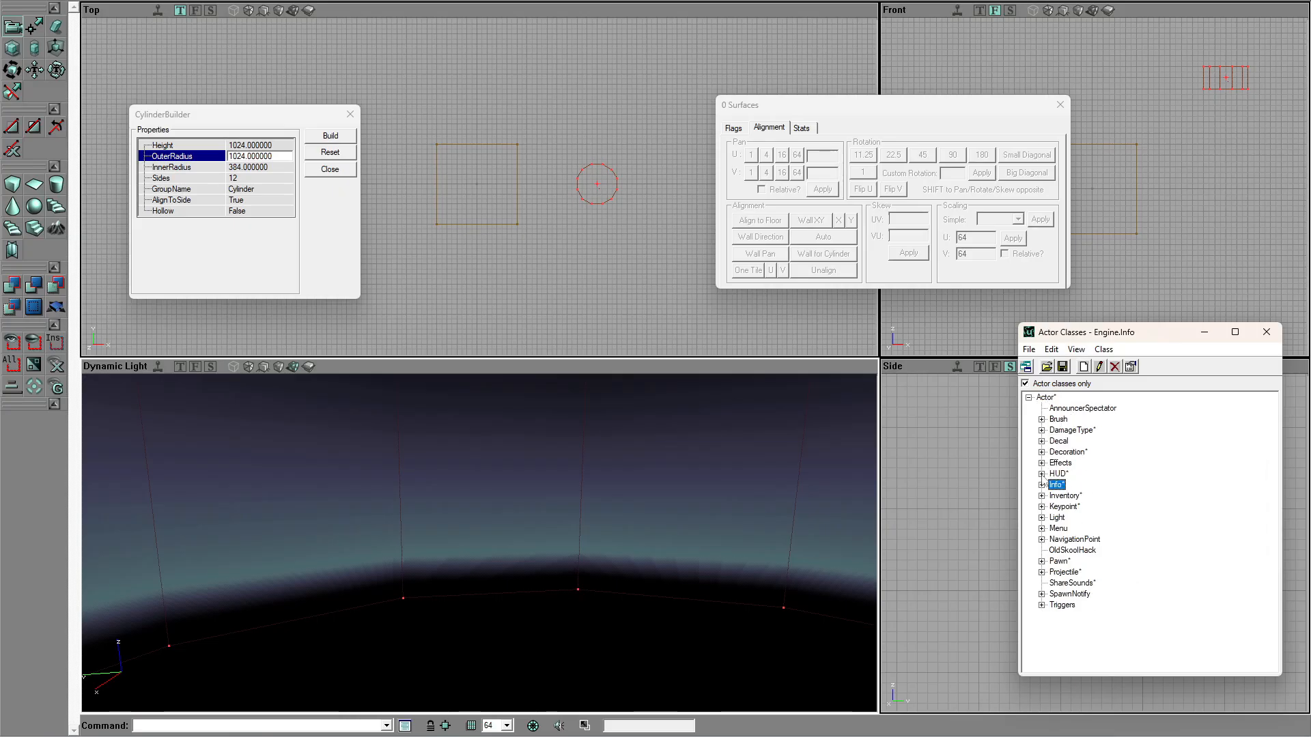
right_click_drag(537, 611, 525, 645)
right_click_drag(612, 591, 611, 588)
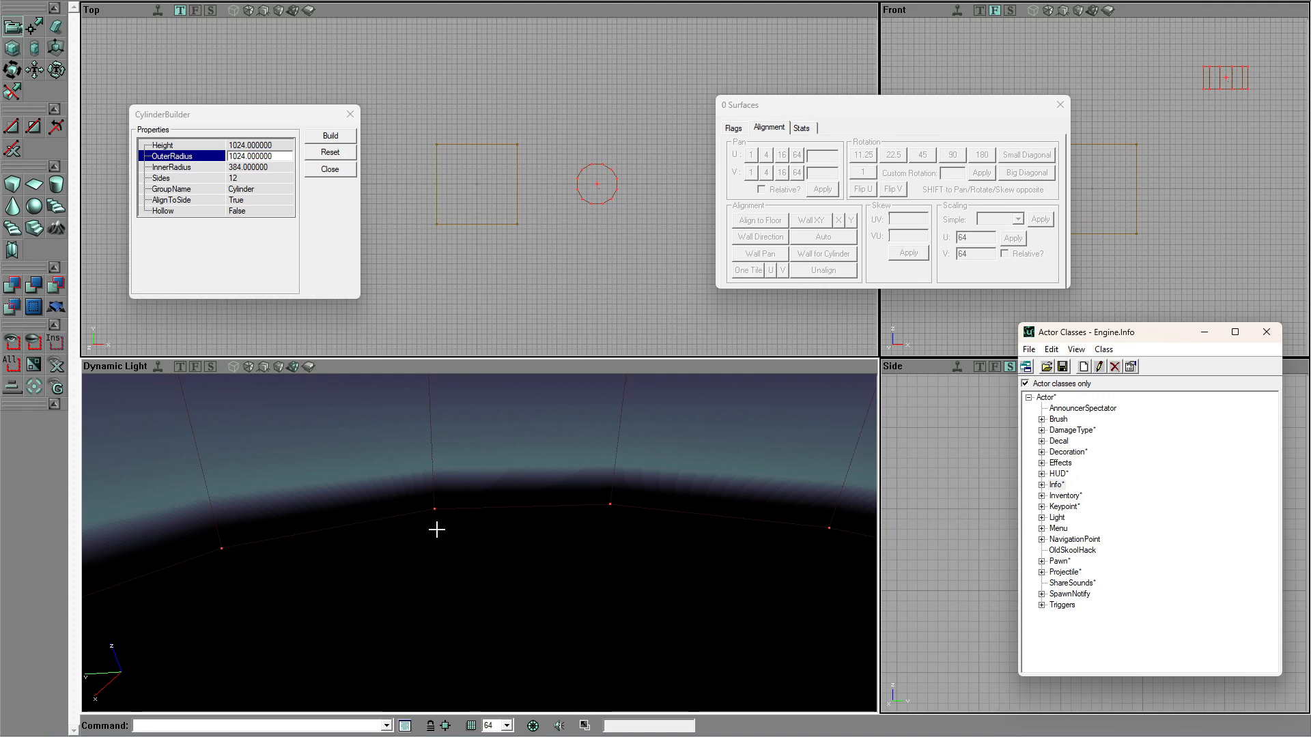
Step: Expand the Info and ZoneInfo classes in the actor class tree and select the SkyZoneInfo class
left_click(1043, 486)
scroll(1081, 552, "down", 7)
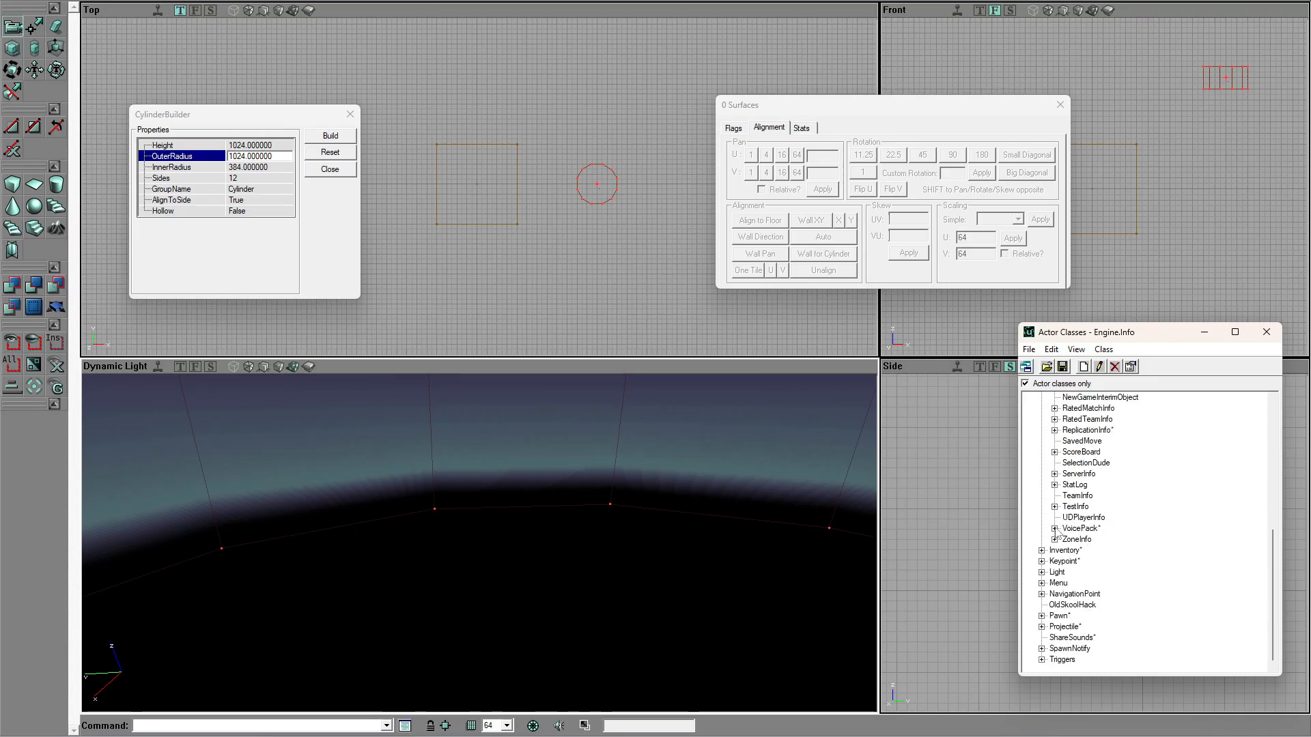
left_click(1054, 539)
scroll(1086, 550, "down", 5)
mouse_move(620, 583)
left_mouse_down()
mouse_move(627, 560)
mouse_move(621, 569)
left_mouse_up()
right_click_drag(621, 569, 608, 588)
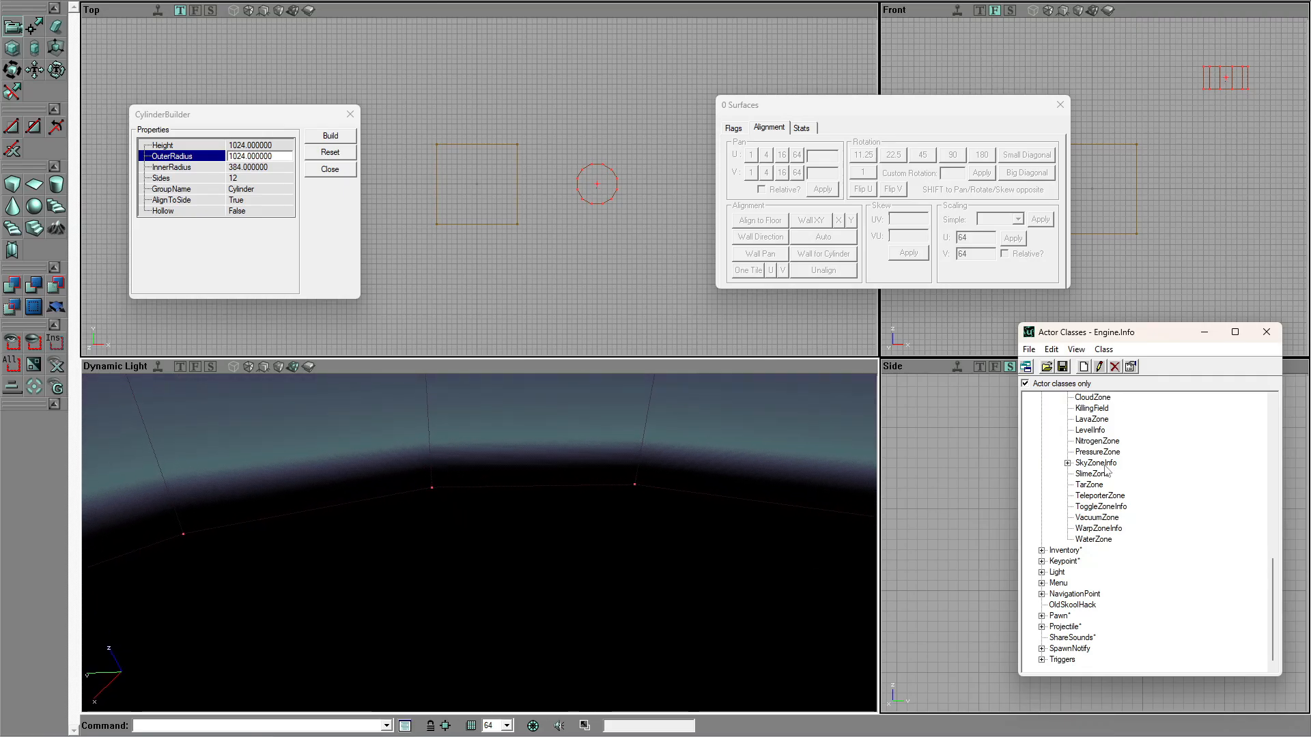
left_click(1068, 462)
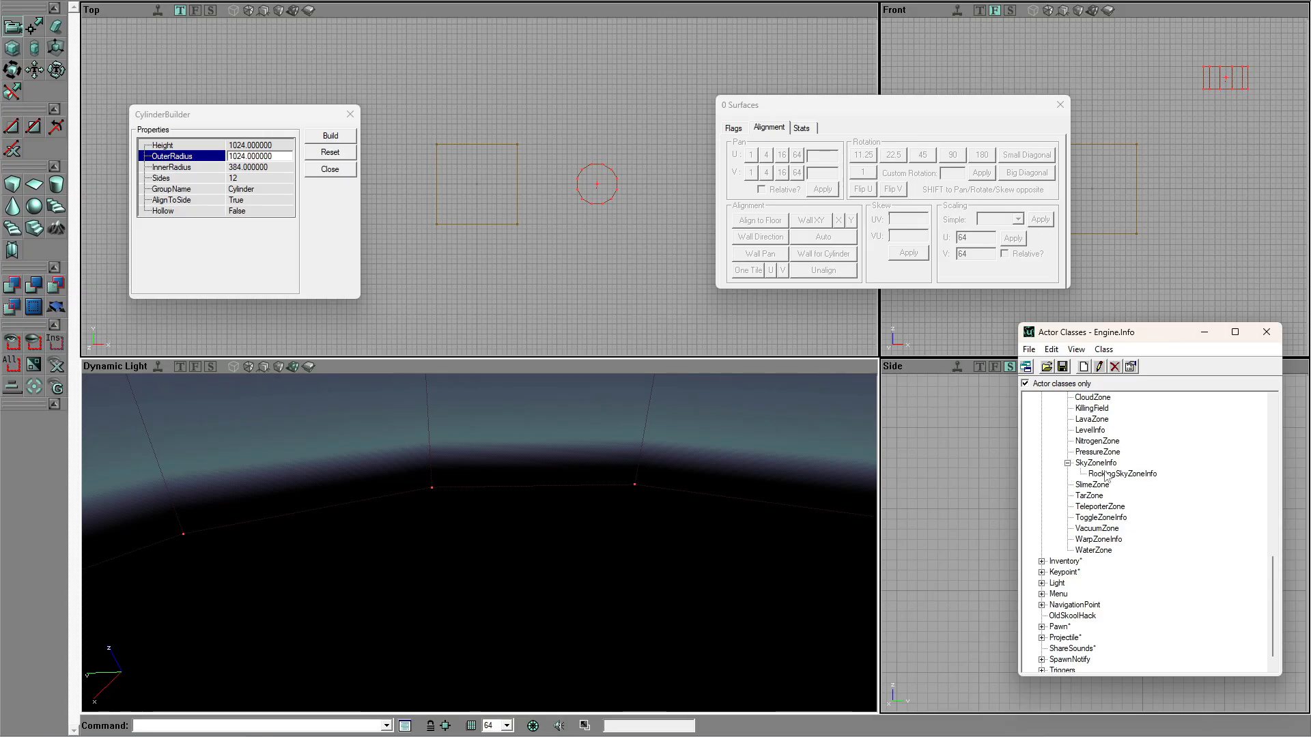
left_click(1096, 463)
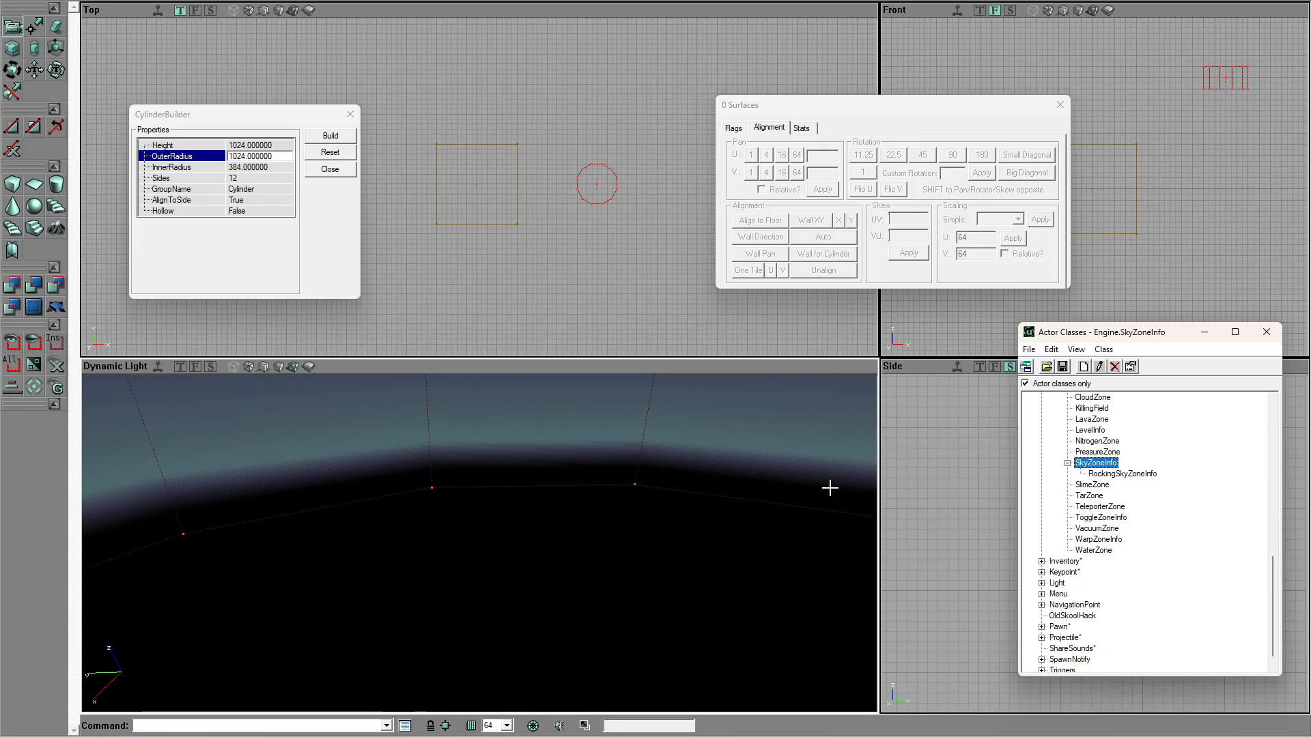
Step: Add a SkyZoneInfo actor on the black floor of the round sky room
left_click_drag(544, 556, 498, 580)
right_click(503, 543)
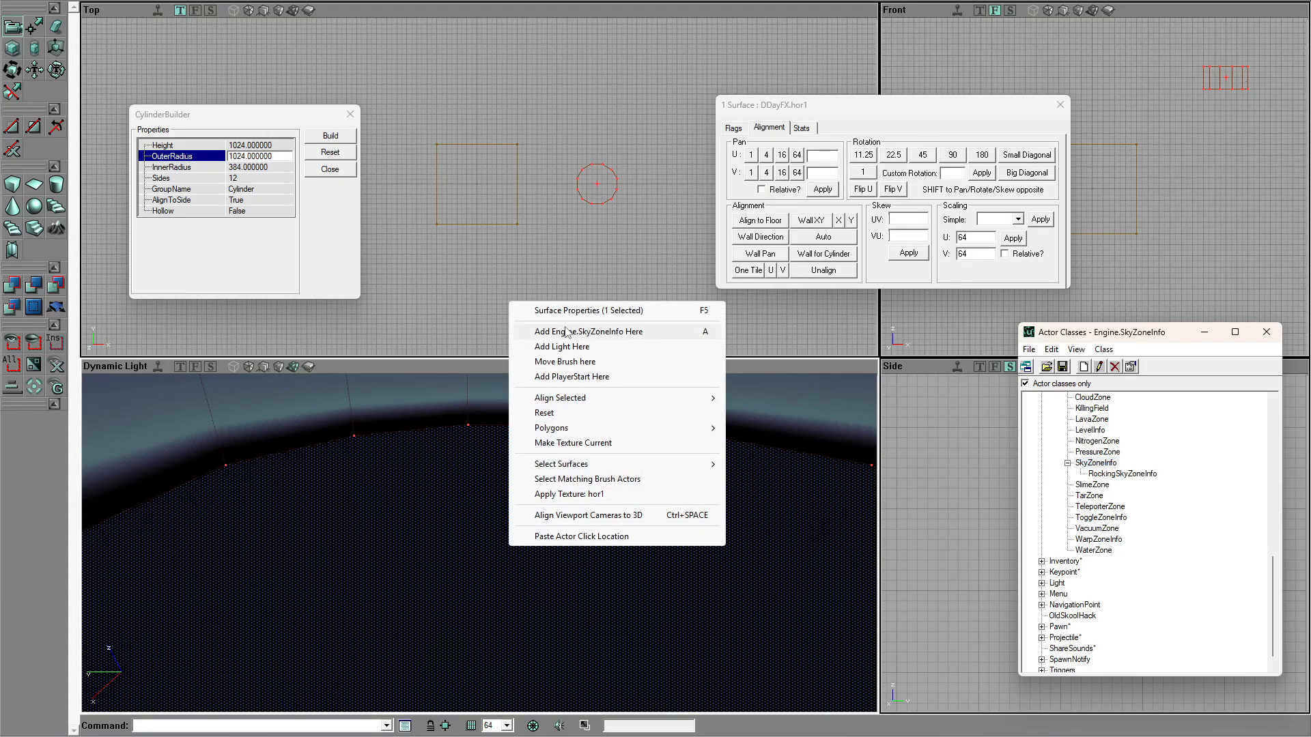
left_click(642, 337)
left_click_drag(491, 576, 490, 572)
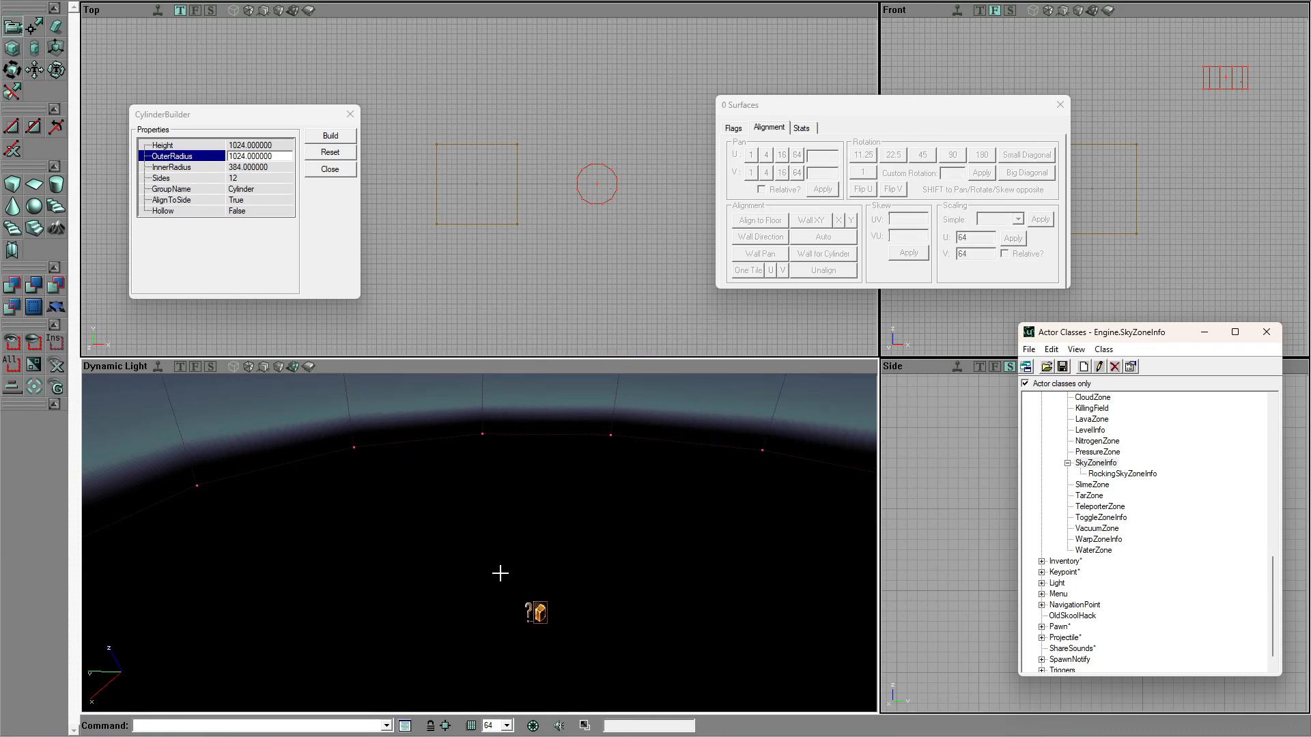
Step: Centre the SkyZoneInfo actor in the round room and raise it above the floor, moving the CylinderBuilder window out of the way
left_click(541, 617)
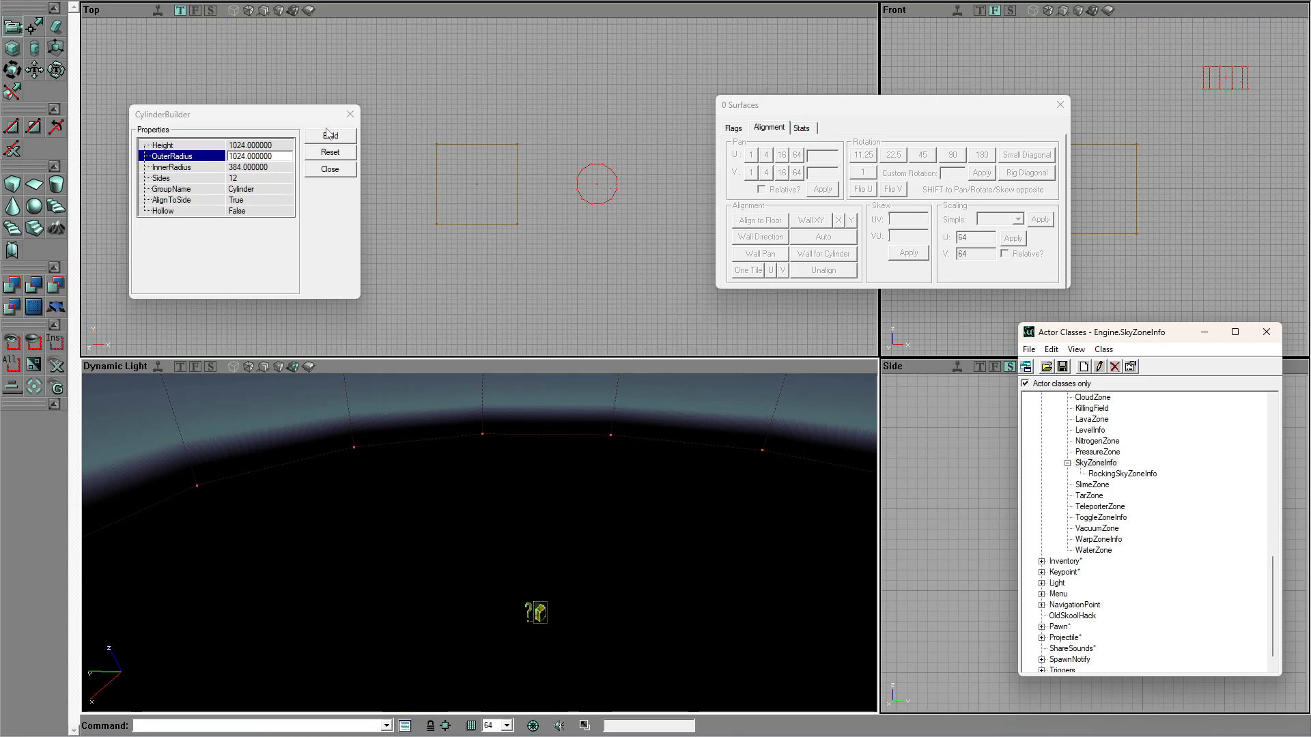
left_click_drag(259, 118, 1128, 114)
left_click_drag(624, 194, 478, 113)
left_click_drag(647, 172, 603, 162)
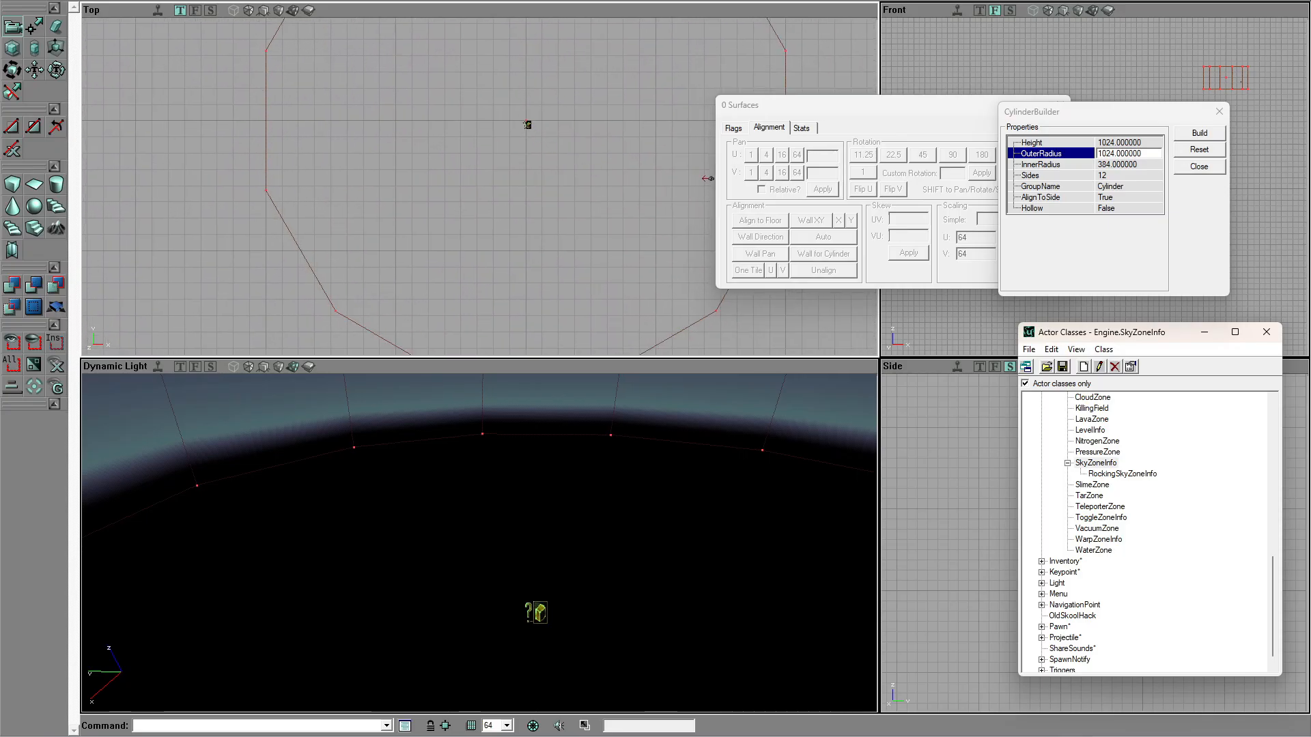
left_click_drag(526, 120, 526, 119, "ctrl")
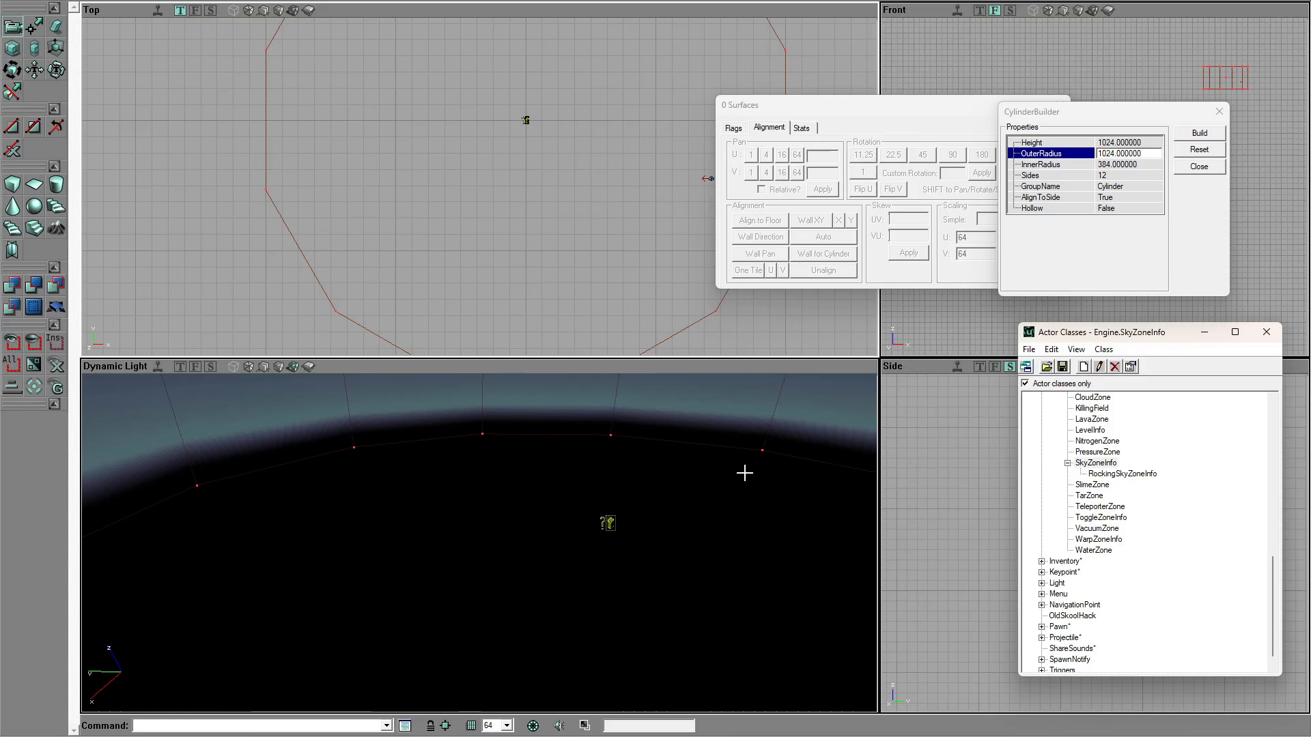
left_click_drag(744, 471, 734, 505)
right_click_drag(734, 506, 696, 473)
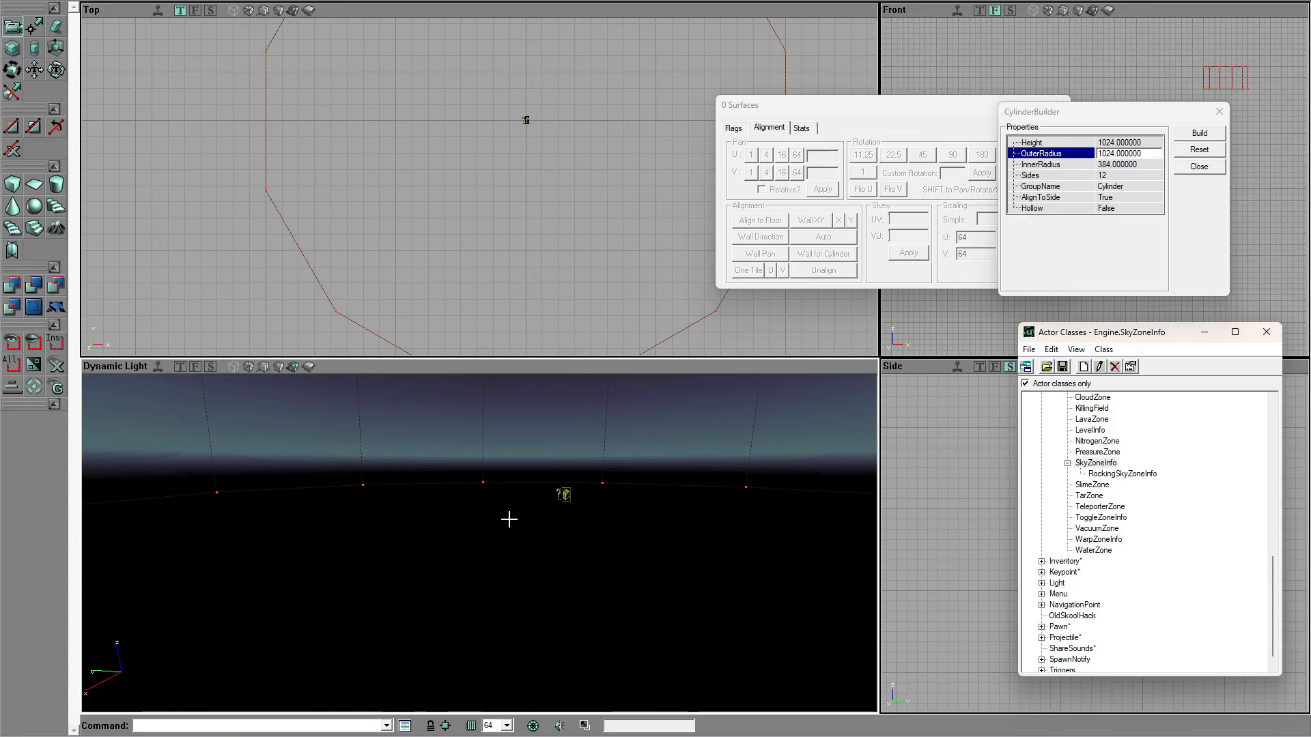
left_click_drag(513, 518, 513, 486, "ctrl")
left_click_drag(543, 219, 538, 268)
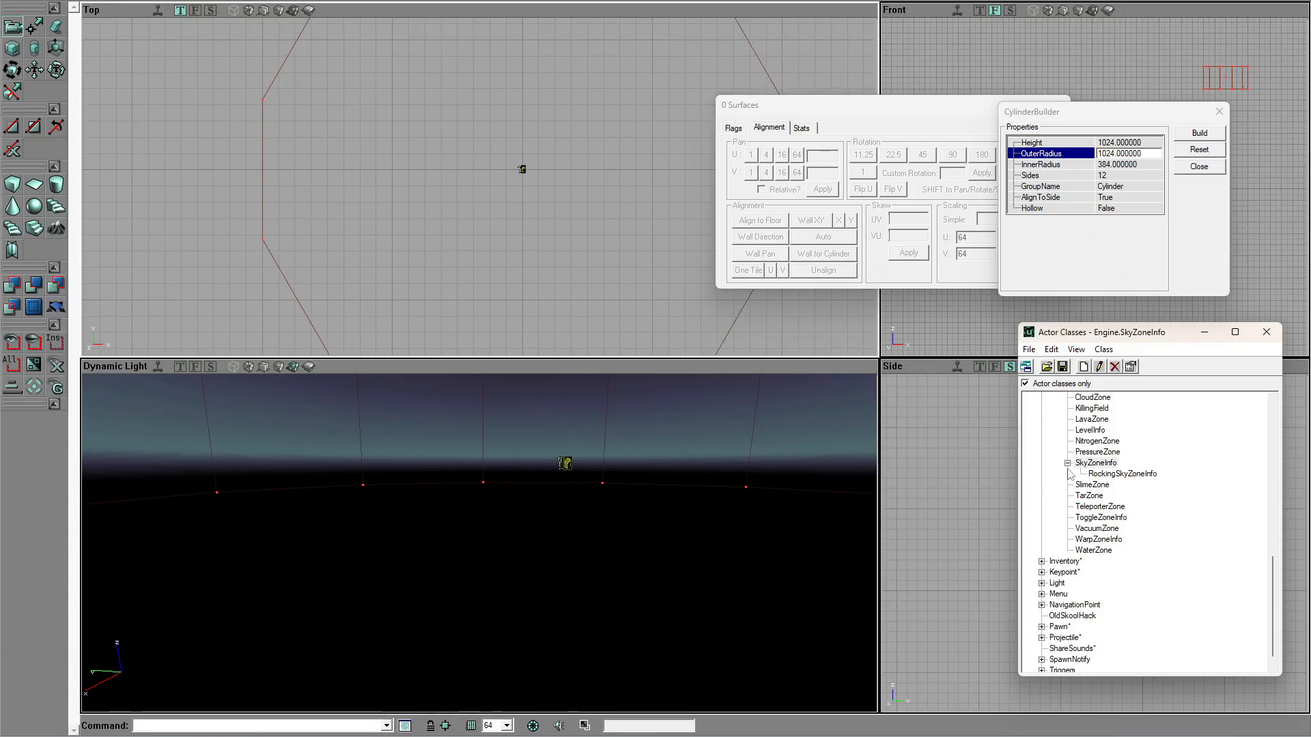
Step: Review the ZoneInfo properties of the SkyZoneInfo actor, close them, and highlight WaterZone in the actor class tree
left_click(566, 462)
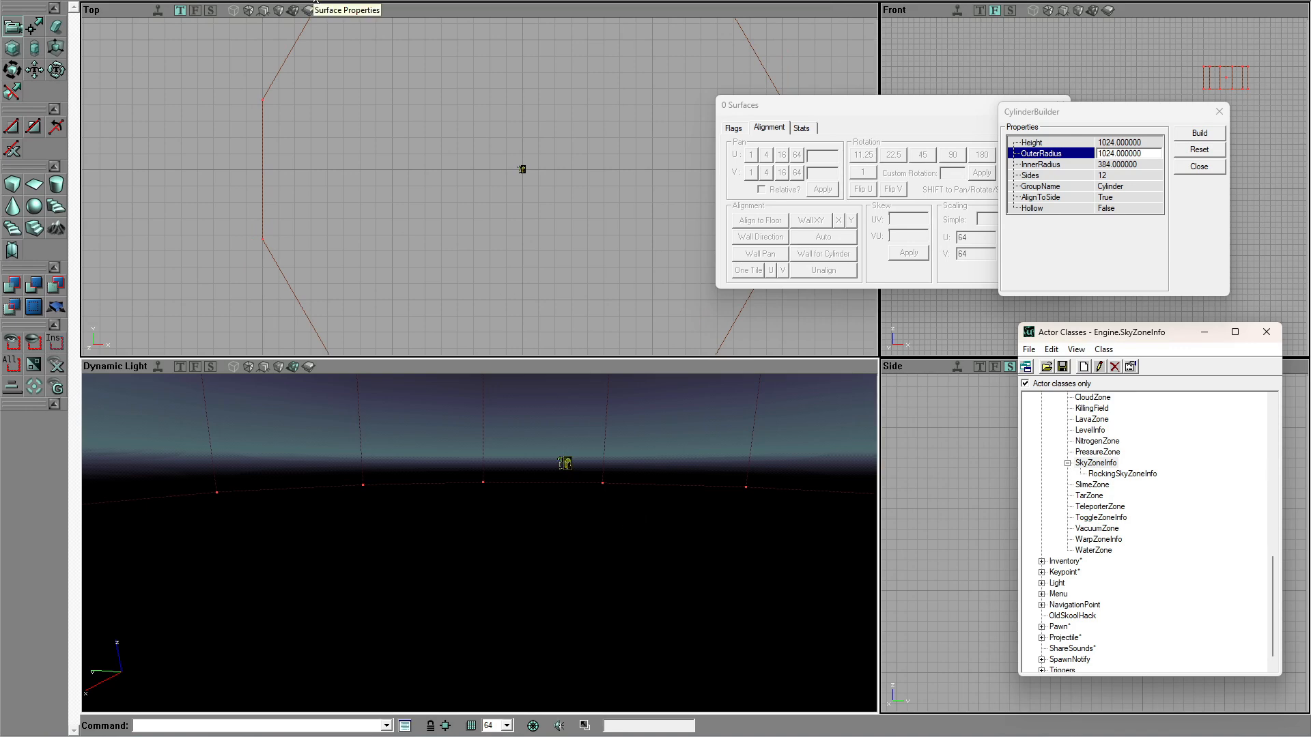
left_click(294, 8)
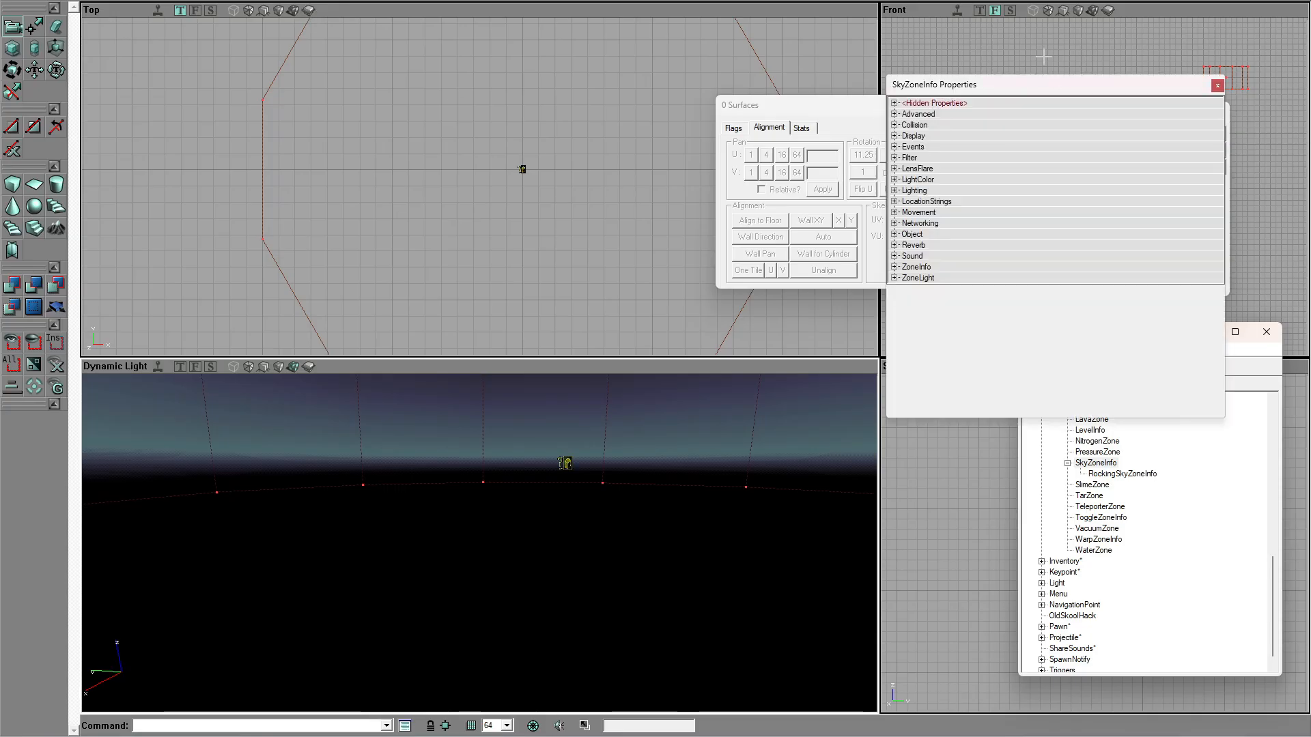
left_click_drag(1022, 91, 1067, 223)
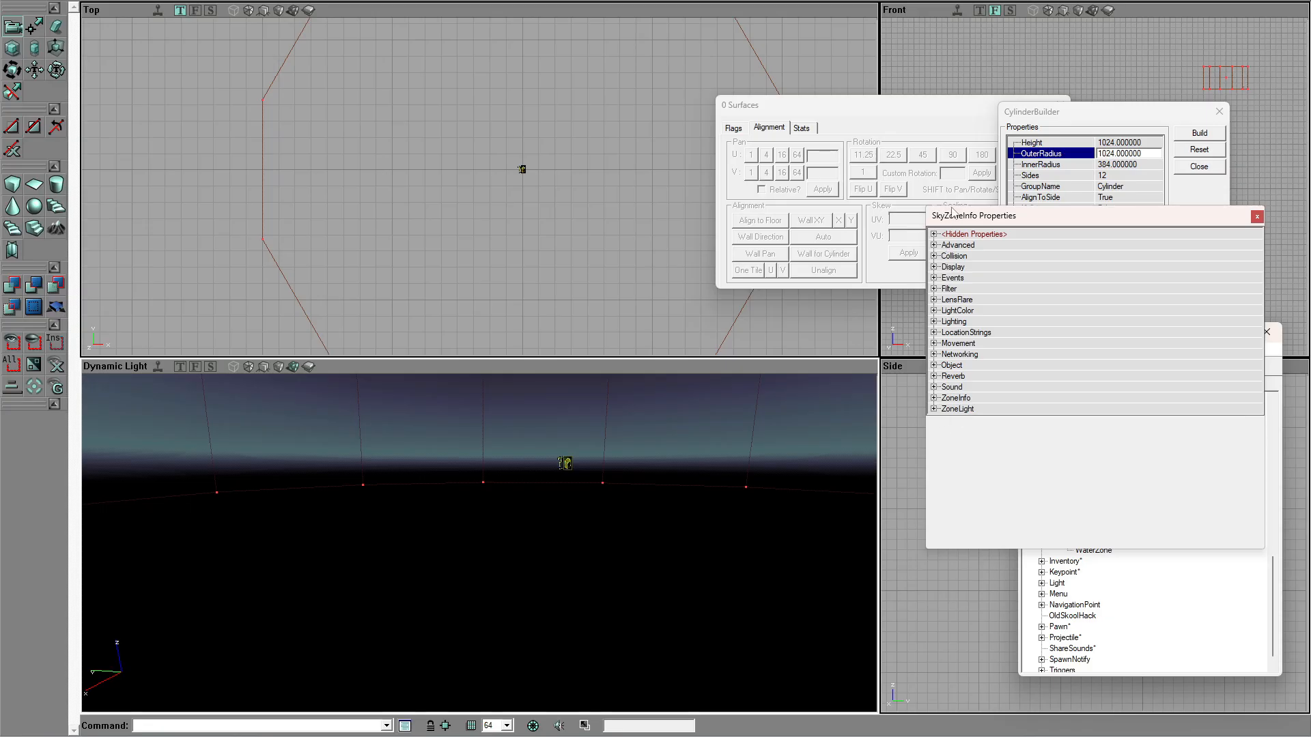
left_click(934, 401)
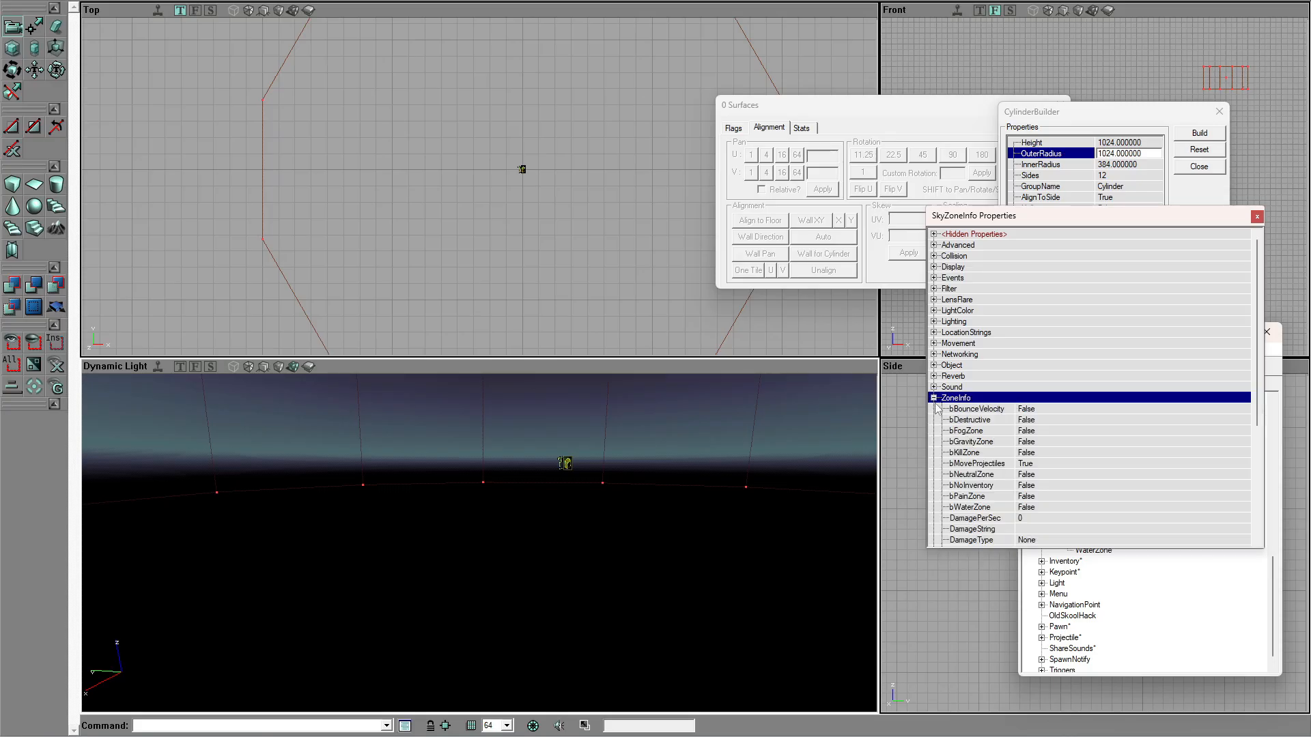
scroll(1095, 438, "down", 5)
scroll(1096, 439, "up", 1)
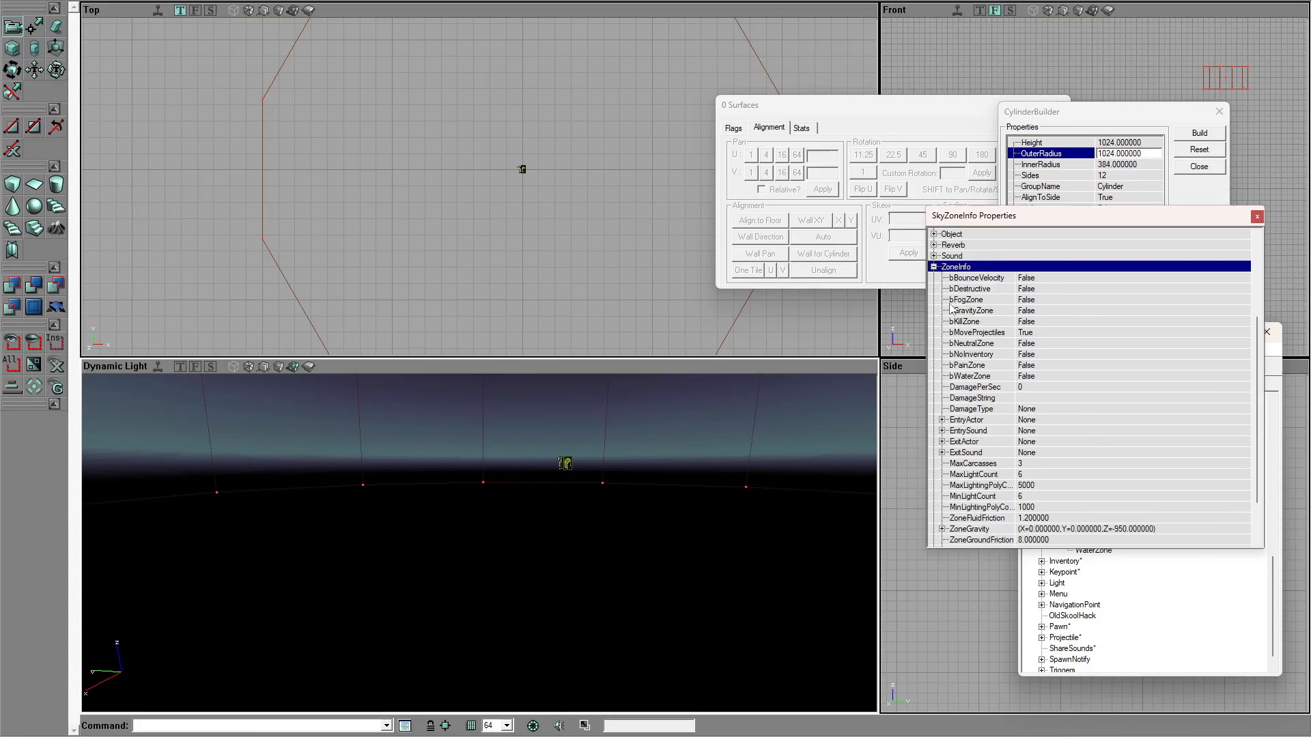
scroll(1128, 358, "down", 2)
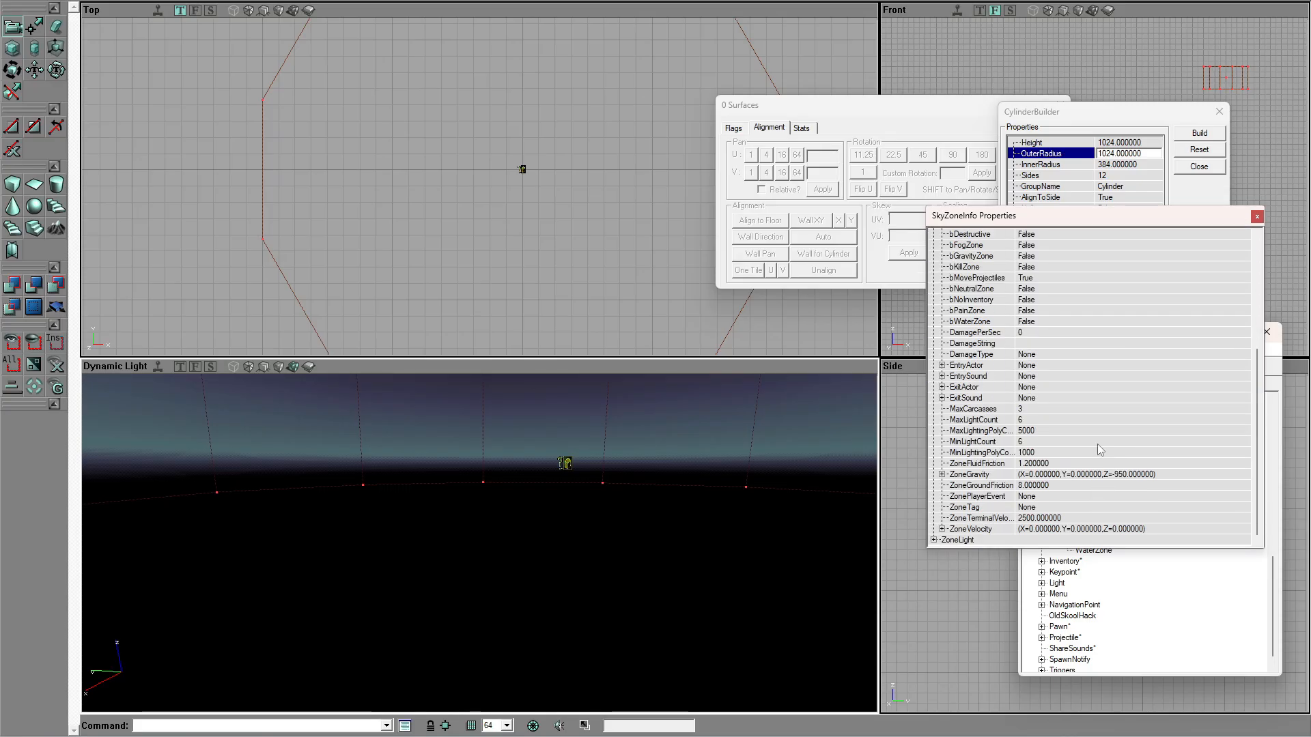
scroll(1096, 419, "up", 1)
scroll(1095, 422, "up", 3)
scroll(1095, 422, "down", 4)
scroll(1062, 409, "up", 3)
left_click(1257, 217)
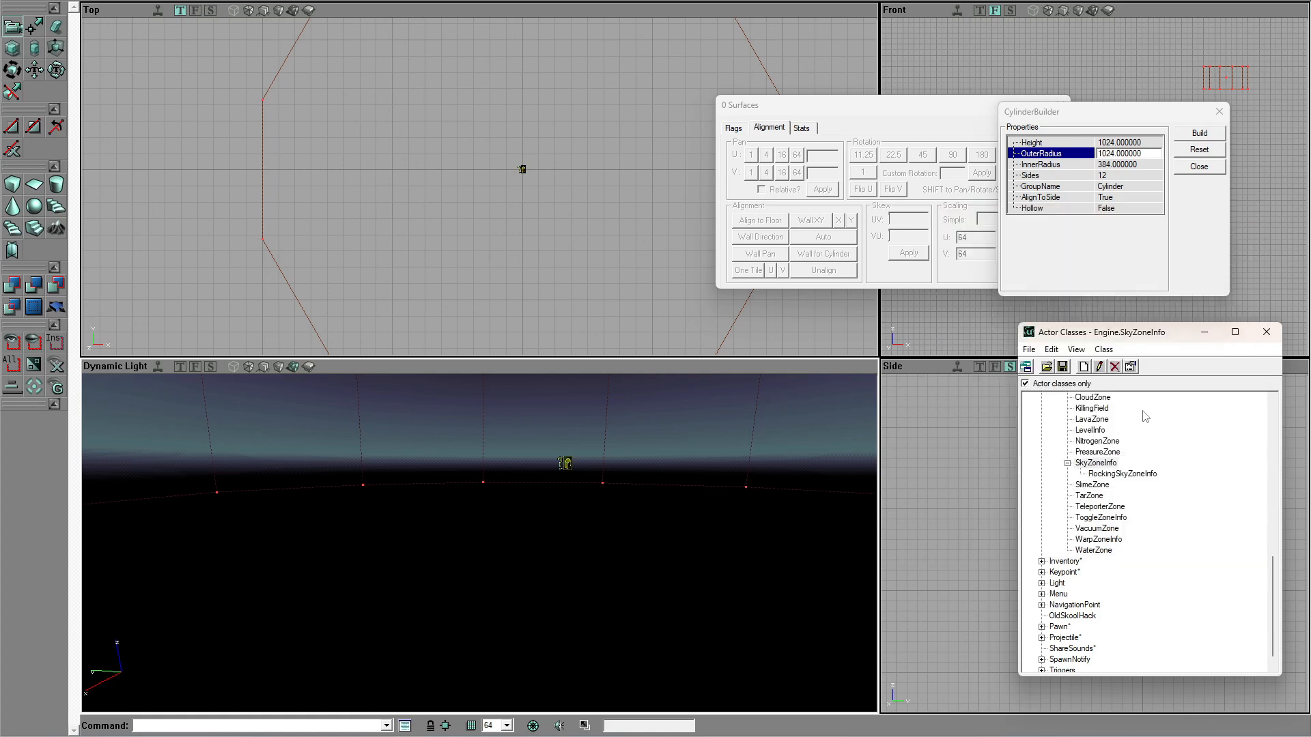
scroll(1107, 473, "up", 1)
left_click(1094, 584)
Step: Add a light on the floor of the round sky room, raise it well above the floor and close the CylinderBuilder
left_click_drag(581, 600, 526, 580)
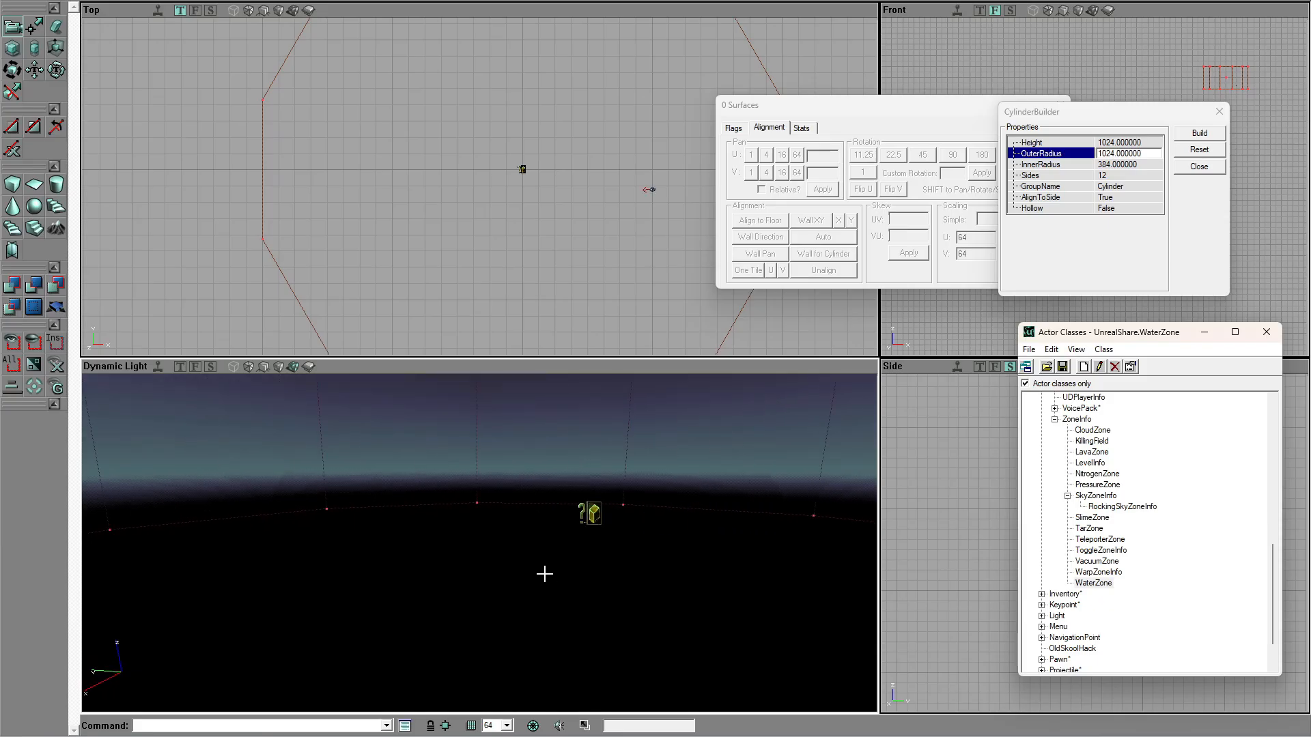
mouse_move(433, 513)
right_mouse_down()
mouse_move(431, 403)
mouse_move(431, 532)
mouse_move(433, 516)
right_mouse_up()
left_click_drag(433, 516, 427, 591)
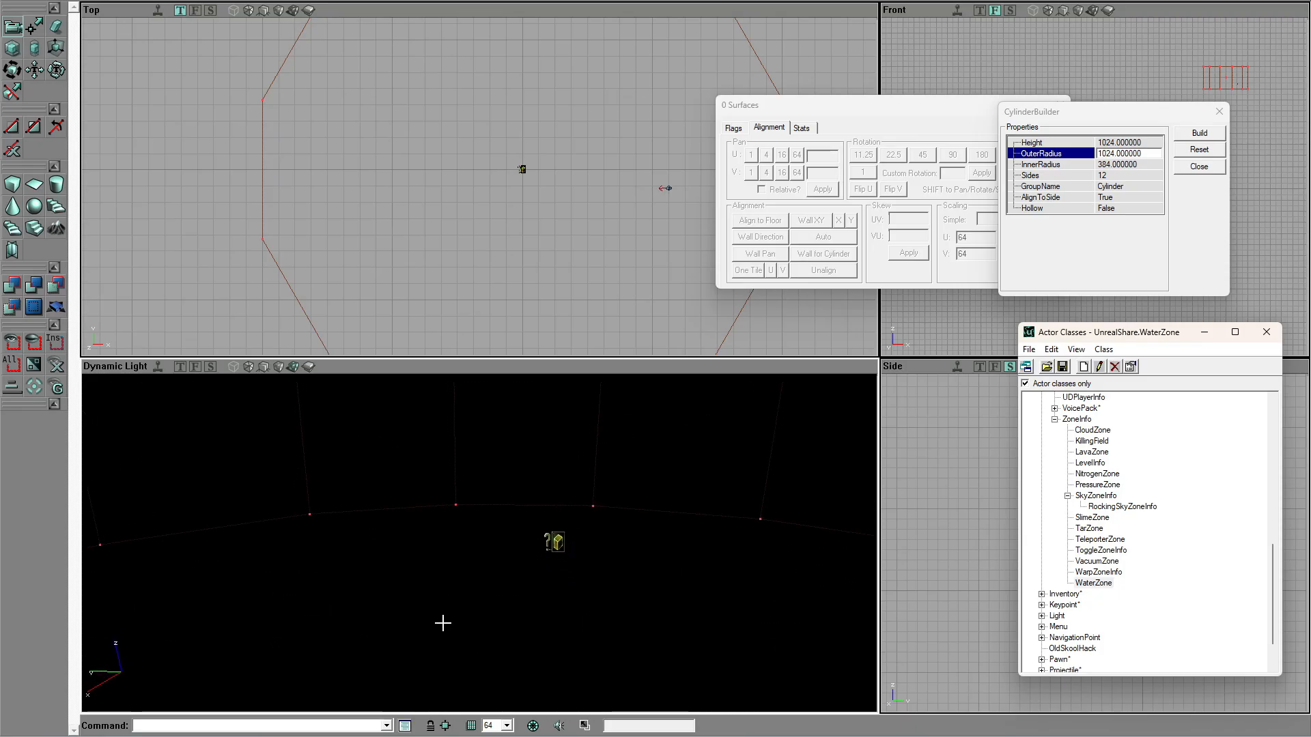
right_click(474, 600)
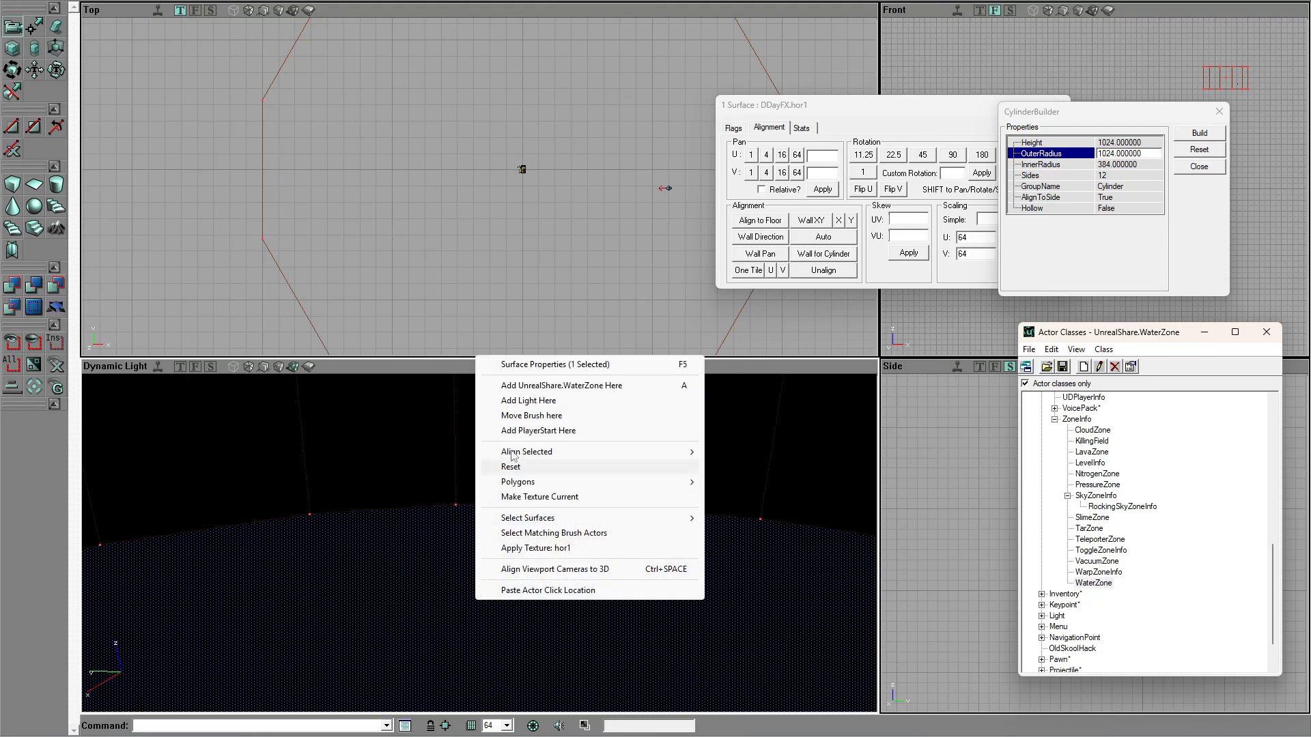
left_click(527, 400)
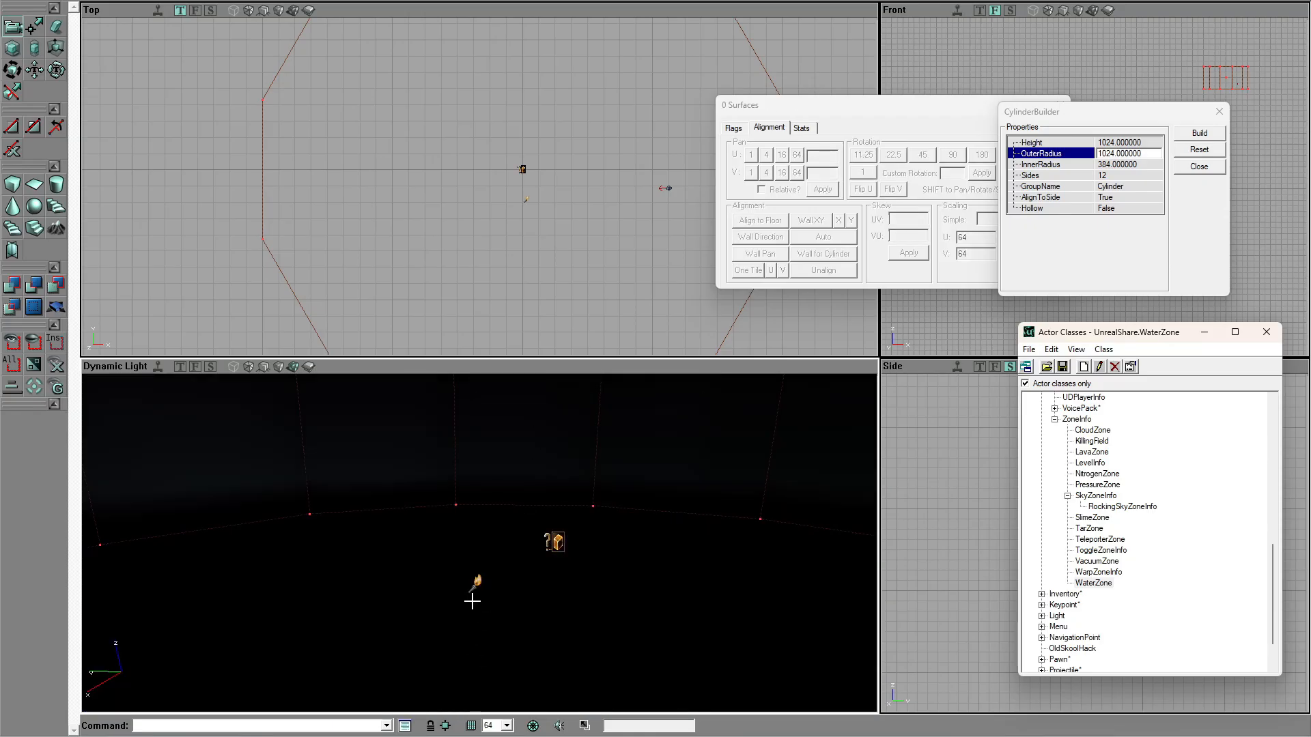
left_click_drag(418, 597, 419, 392, "ctrl")
key("Escape")
left_click_drag(420, 630, 409, 683)
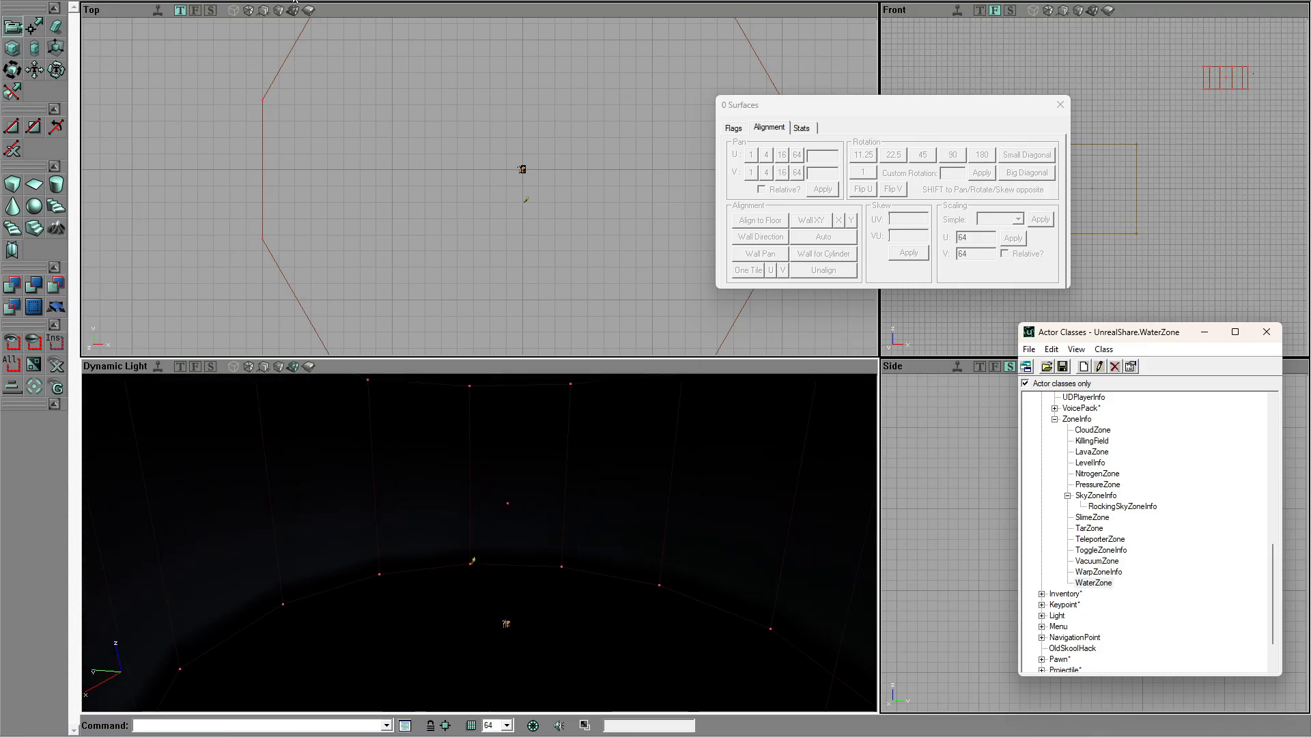
Step: Expand the light's Lighting and LightColor properties and set its LightRadius to 255
key("F4")
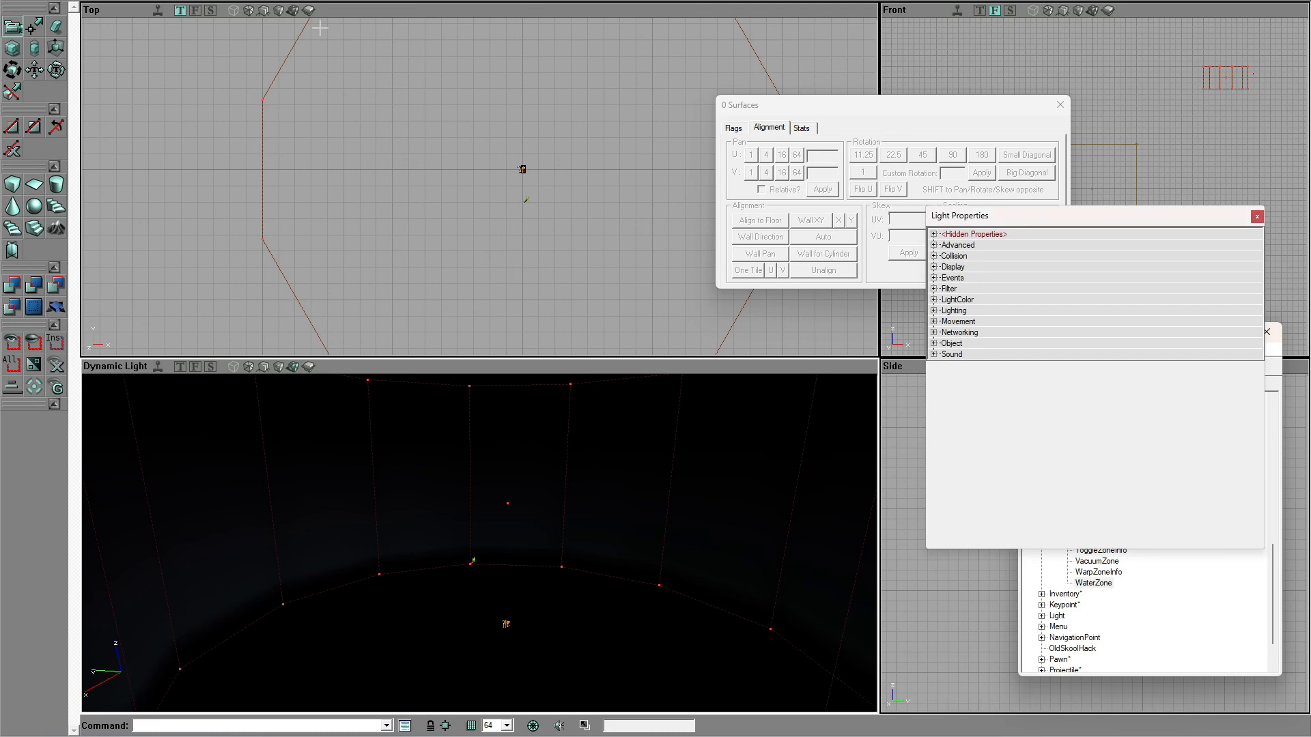
left_click(934, 312)
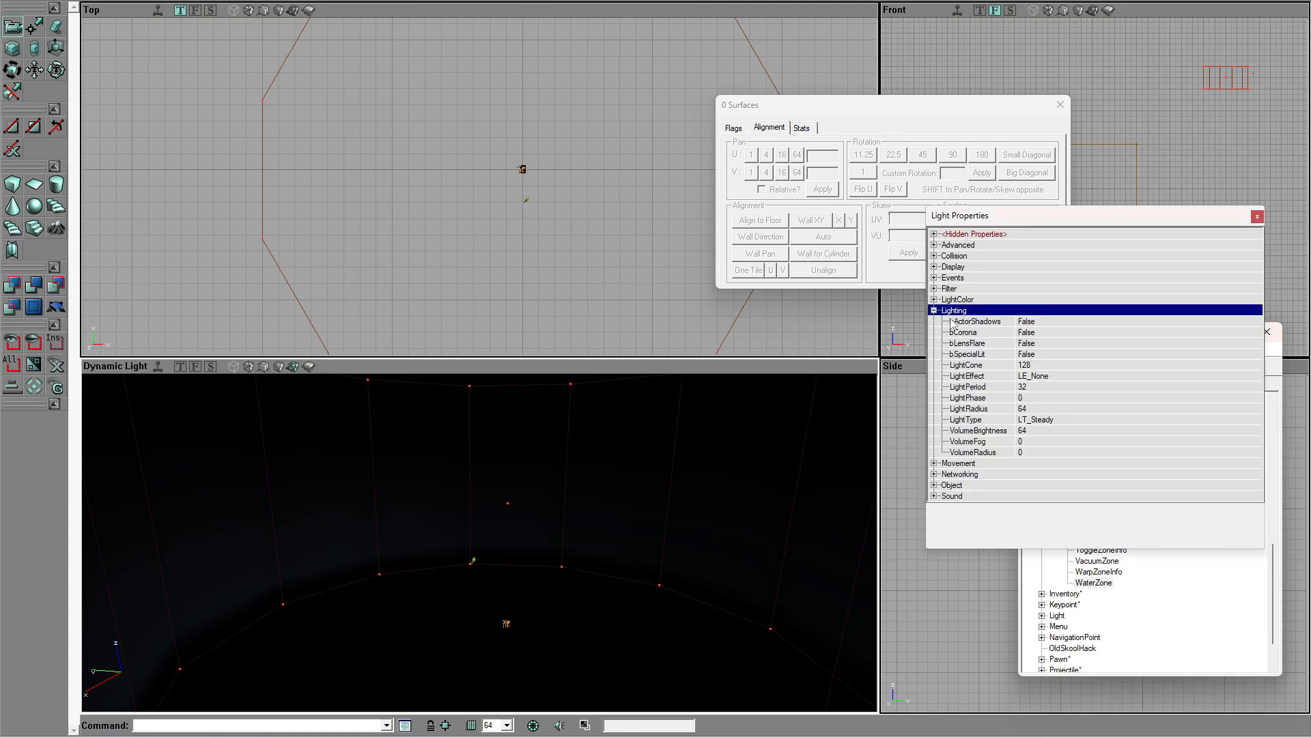
left_click(934, 299)
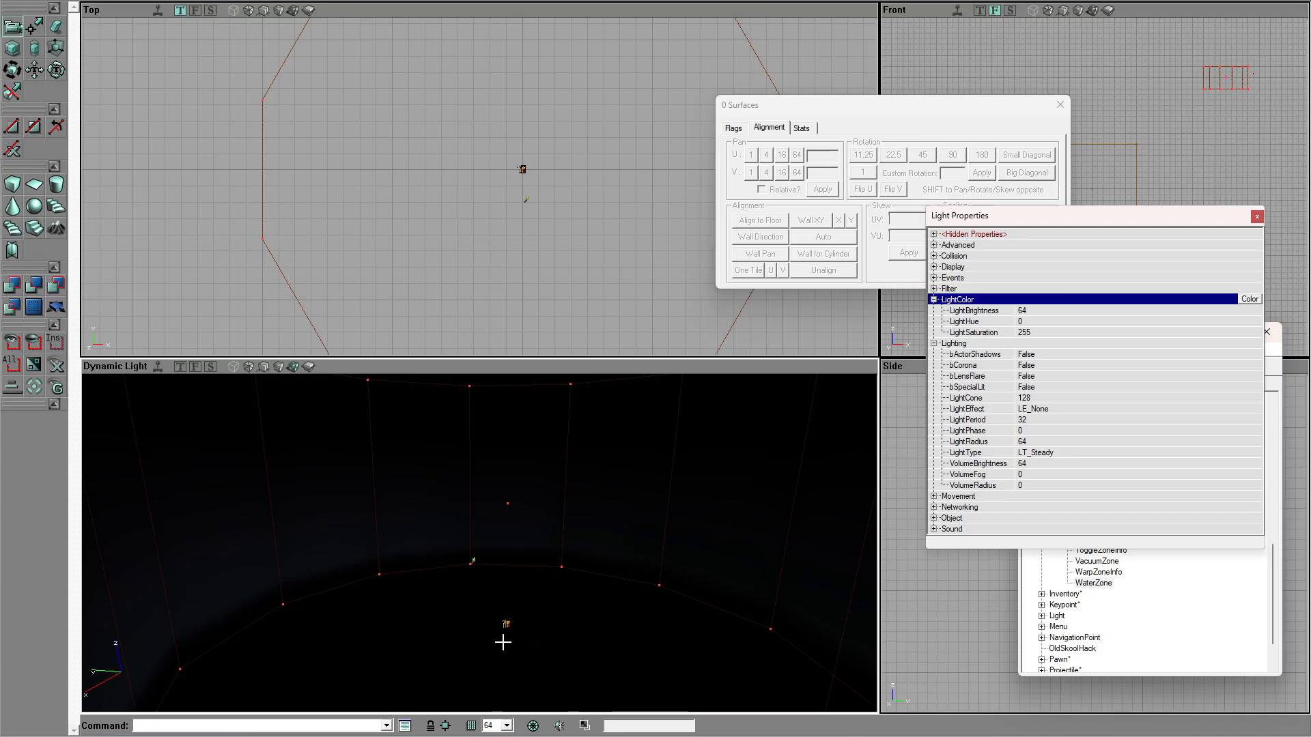
left_click(1042, 442)
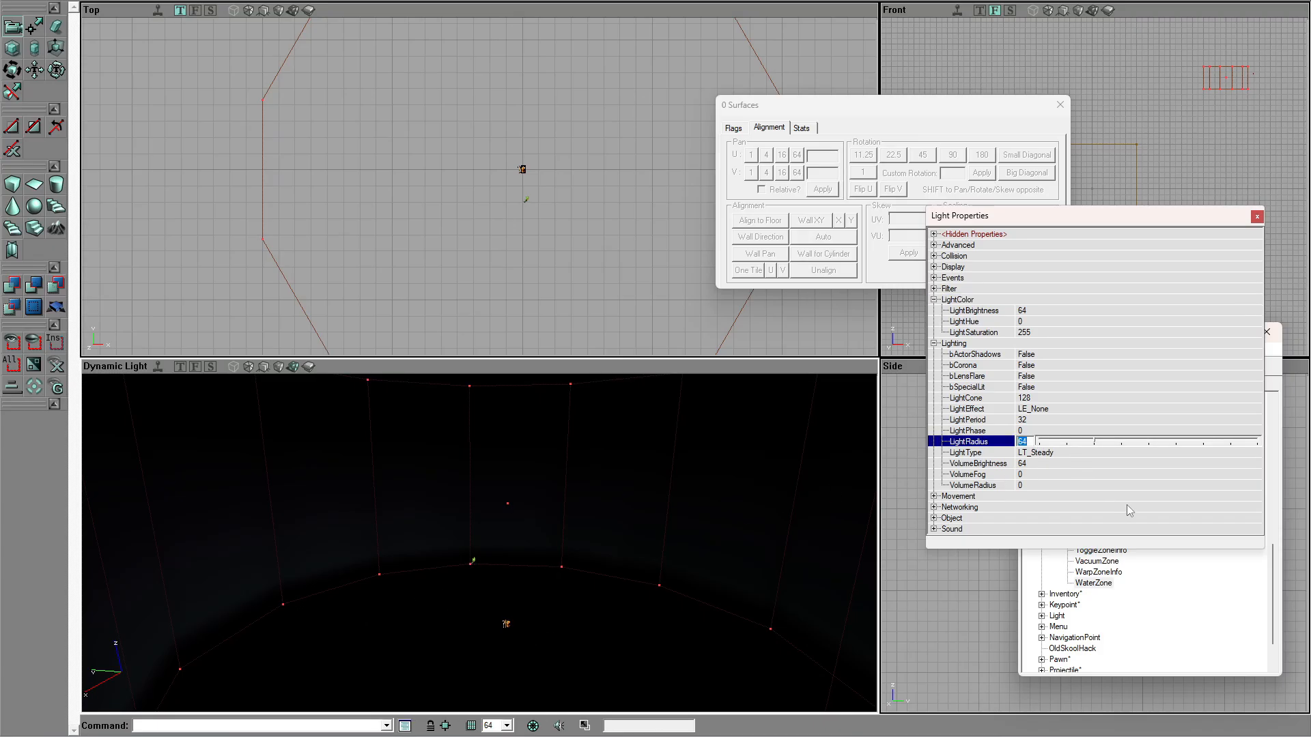
type("255")
key("Return")
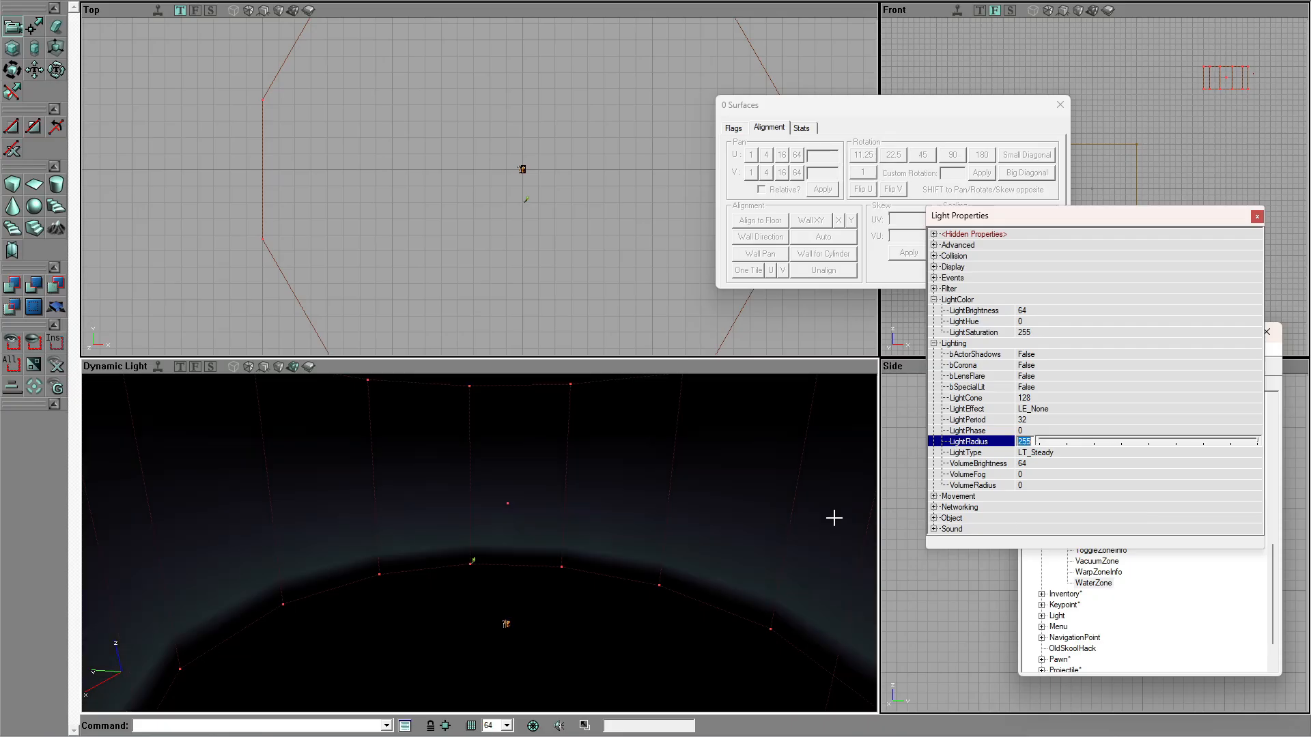
Step: Check the lighting on the sky room walls and delete the added light
mouse_move(617, 536)
left_mouse_down()
mouse_move(615, 522)
mouse_move(632, 546)
left_mouse_up()
right_click_drag(632, 546, 514, 550)
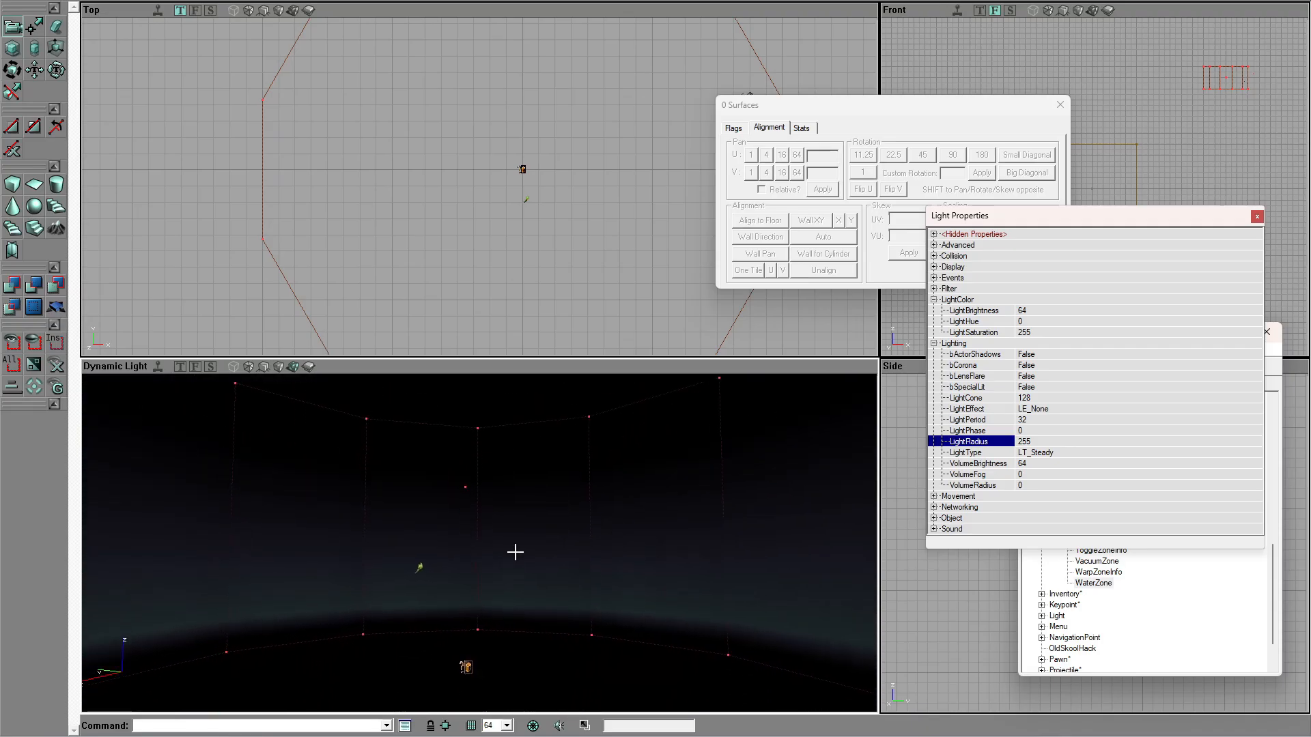
key("Delete")
Step: Select all surfaces of the round sky room, turn on their Unlit flag and deselect them
left_click(441, 572)
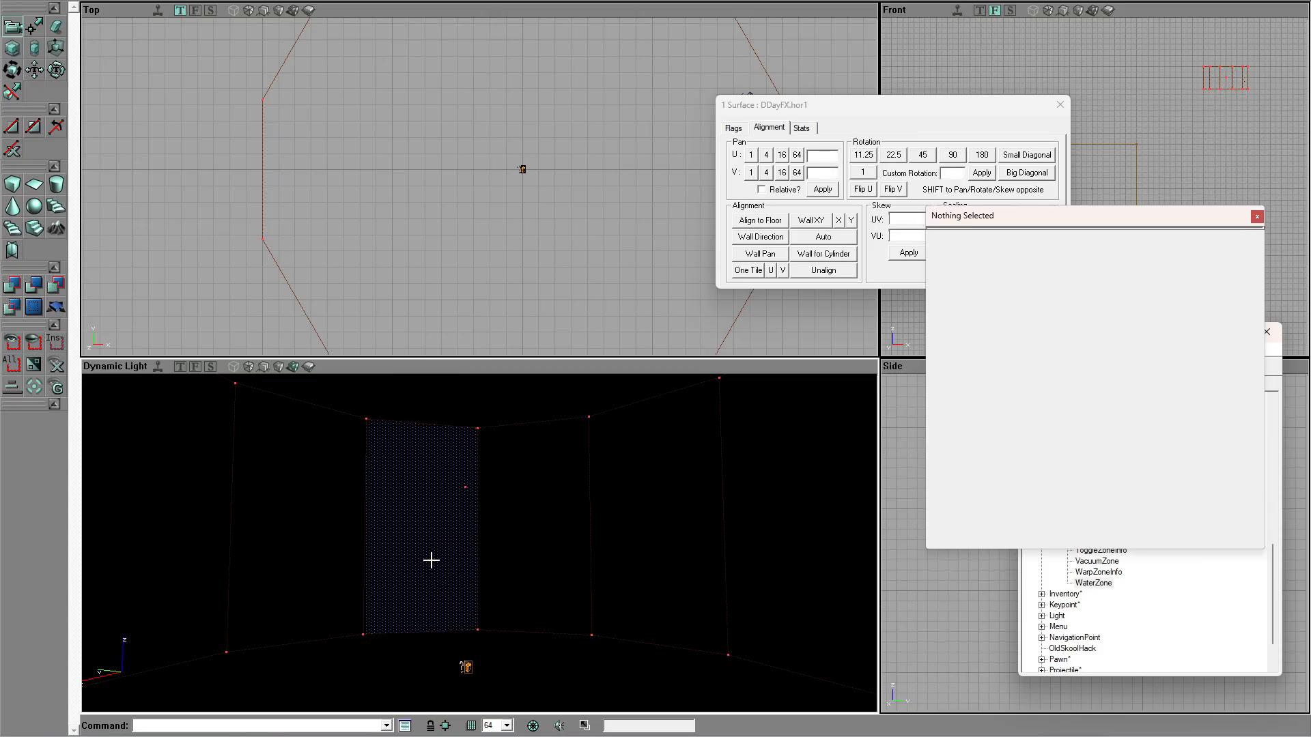
key("shift+b")
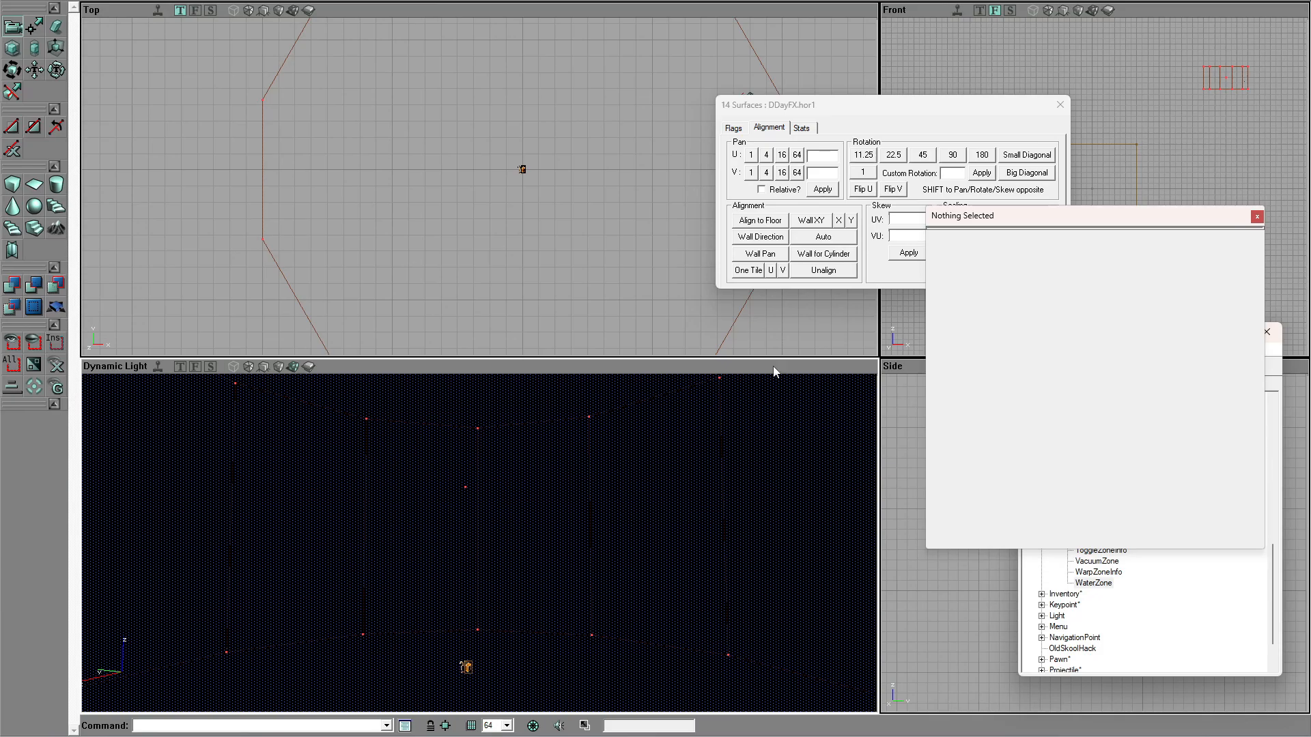
left_click(850, 121)
left_click_drag(850, 109, 637, 106)
left_click(512, 128)
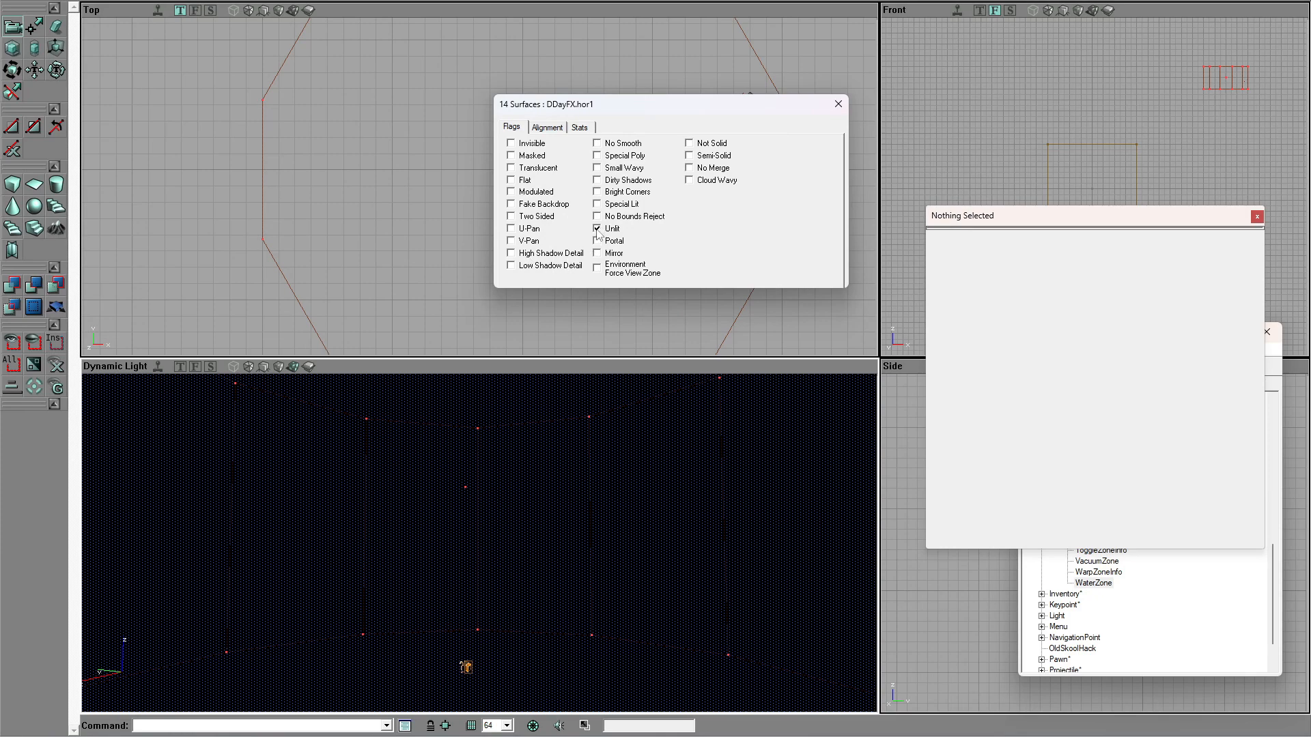
left_click(555, 520)
left_click(476, 556)
left_click(433, 556)
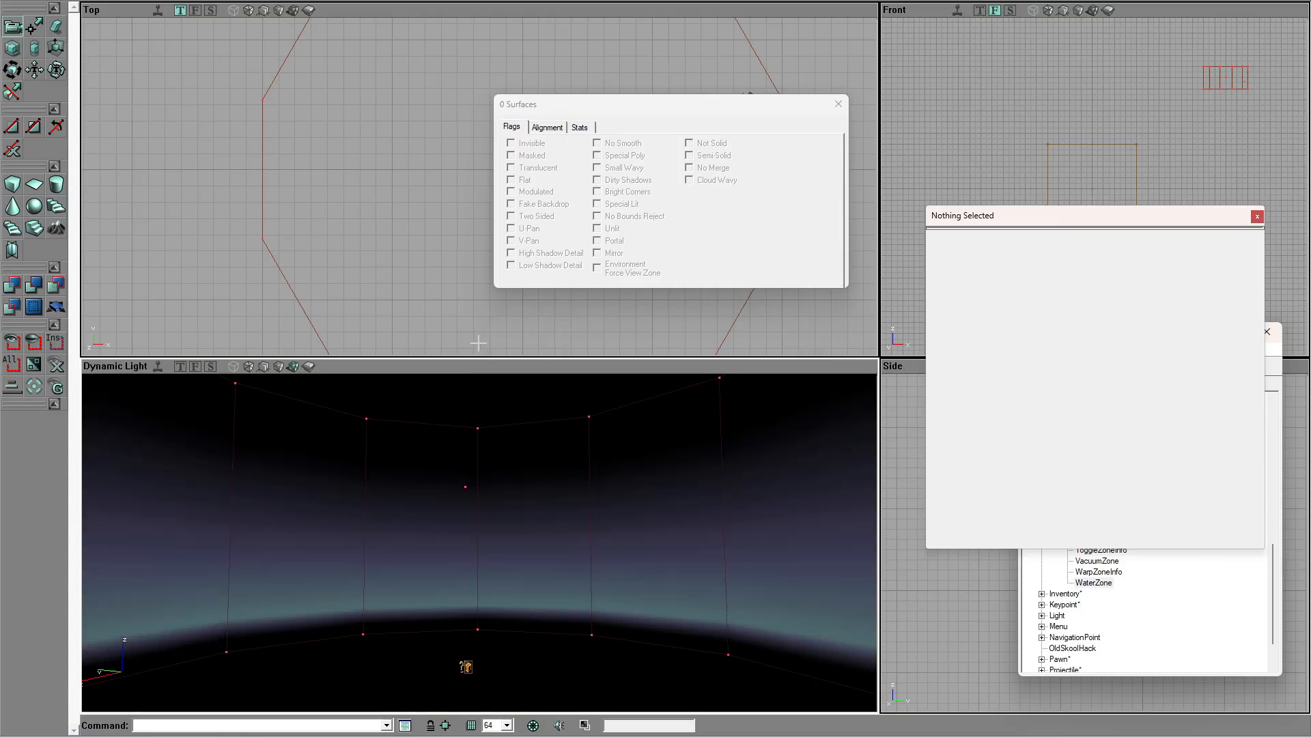
Step: Go to the textured rectangular room and turn on the Fake Backdrop flag for one of its walls
mouse_move(579, 492)
right_mouse_down()
mouse_move(579, 532)
mouse_move(570, 491)
right_mouse_up()
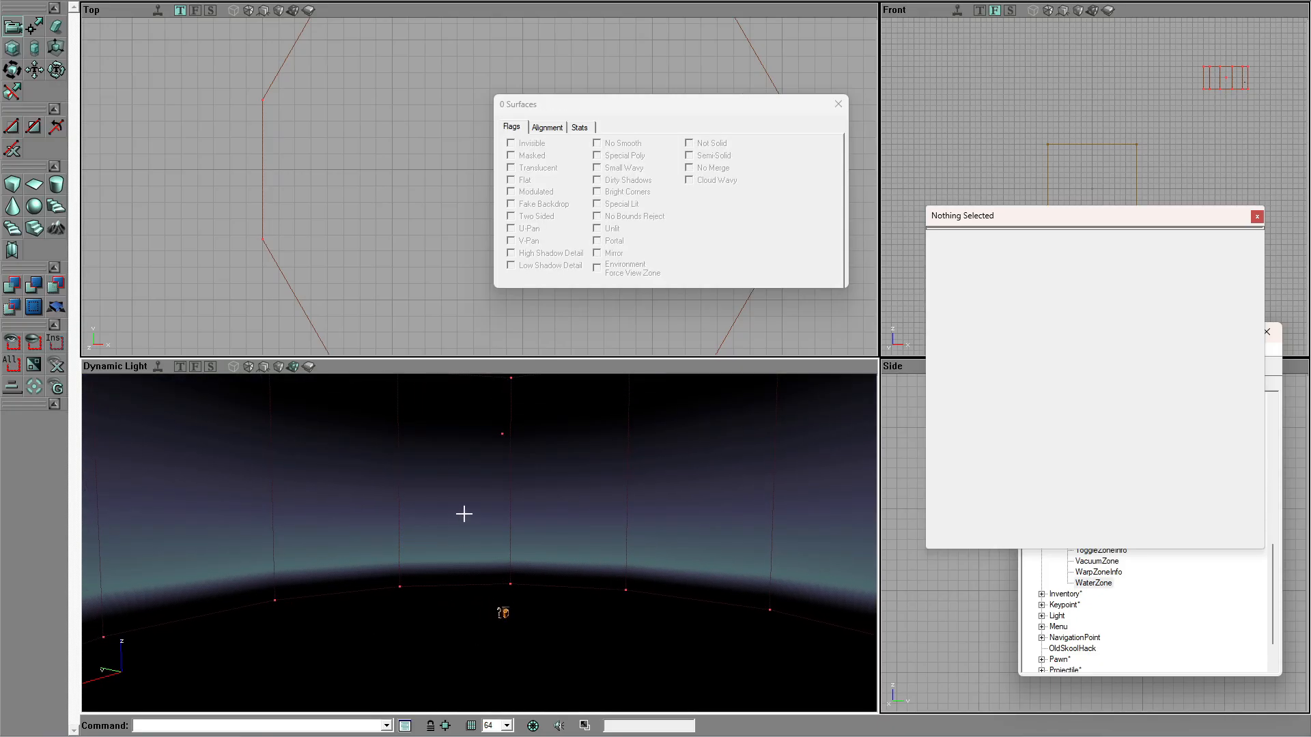
left_click_drag(448, 536, 420, 495)
right_click_drag(435, 529, 249, 536)
left_click_drag(249, 536, 181, 386)
right_click_drag(430, 530, 411, 492)
left_click(430, 530)
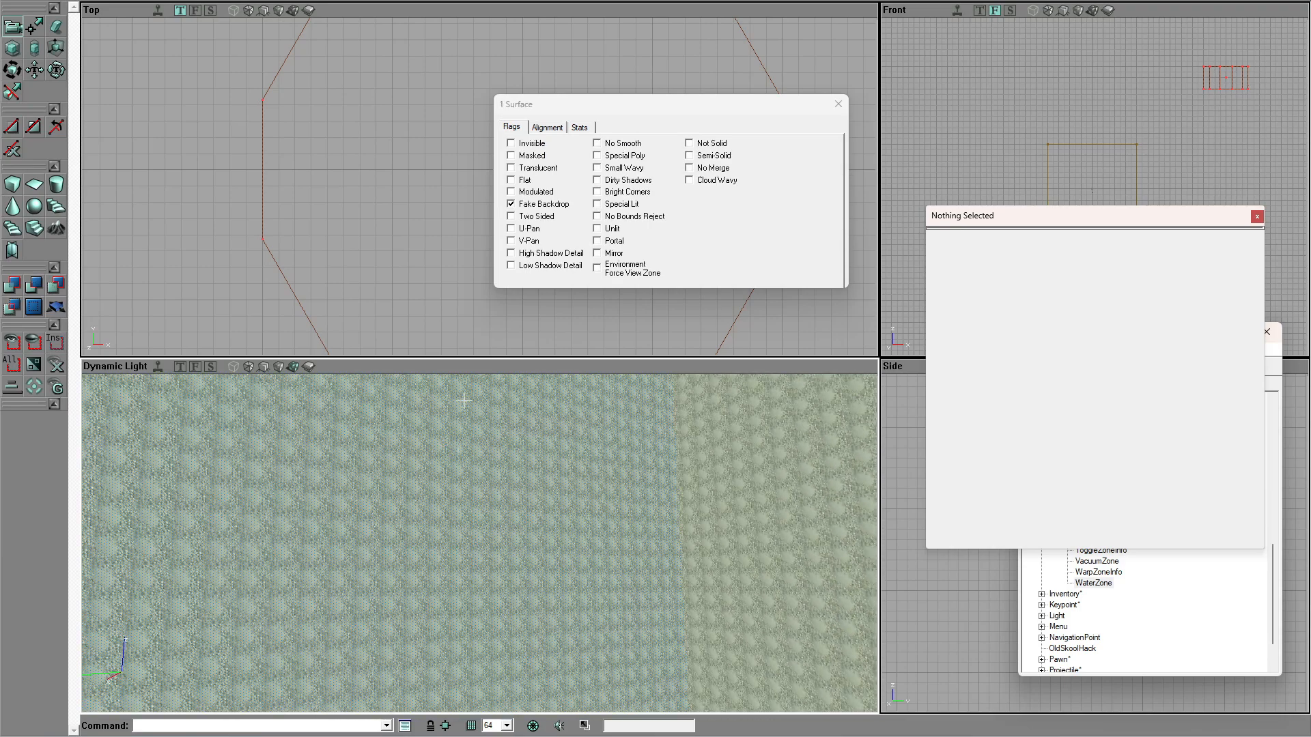
Step: Deselect the Fake Backdrop wall and preview the sky through it in real time, looking around before turning the preview off
left_click(511, 205)
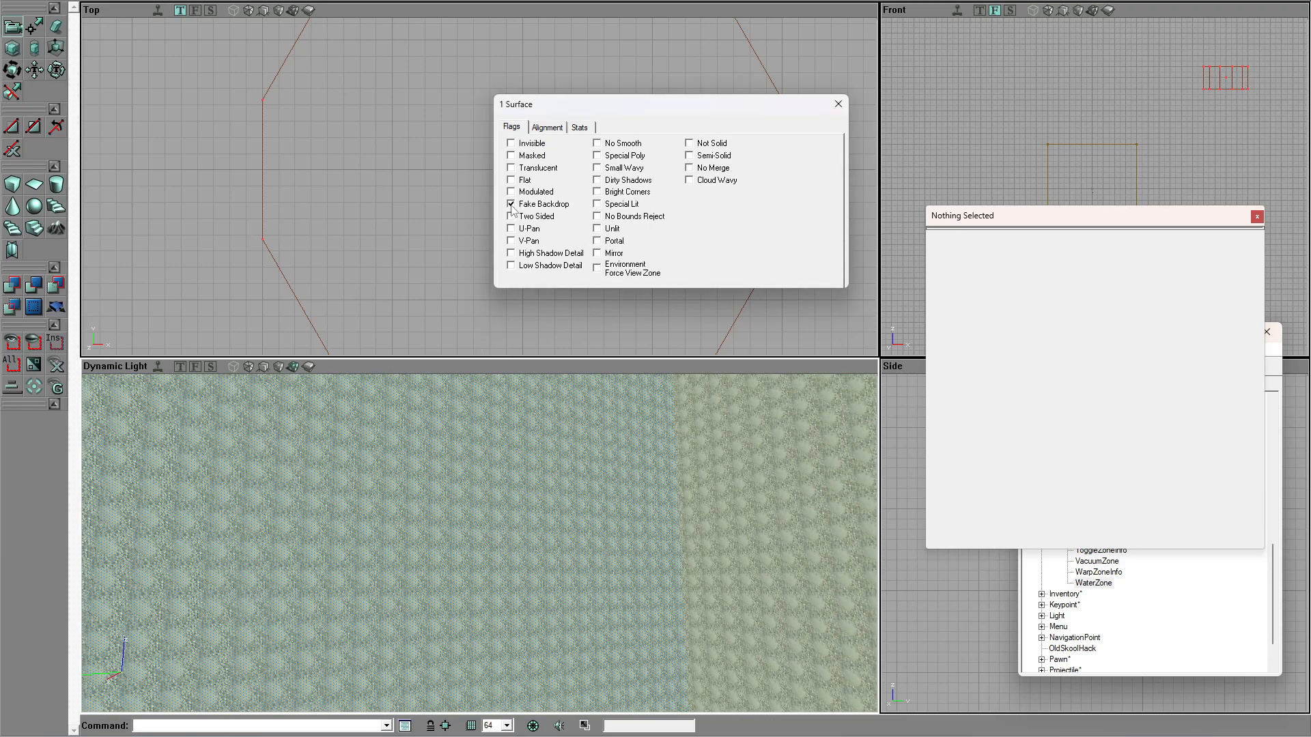
left_click(205, 394)
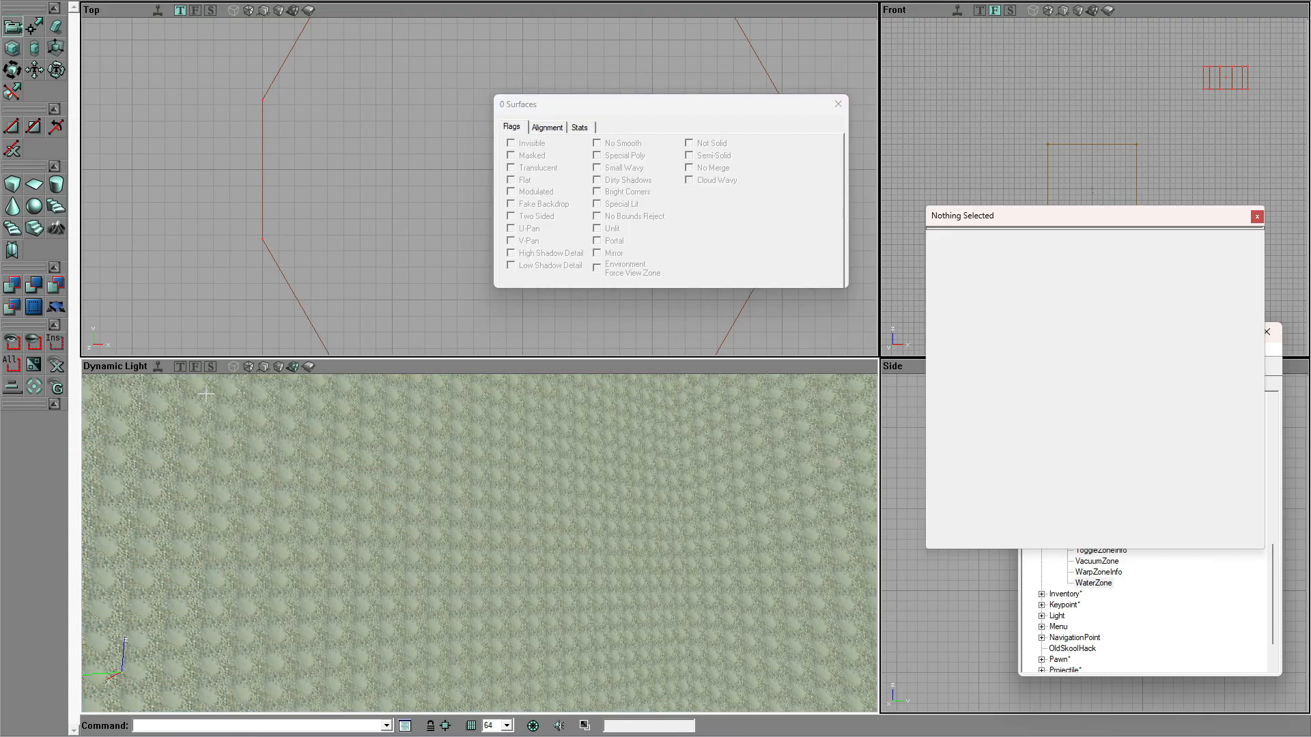
left_click(155, 366)
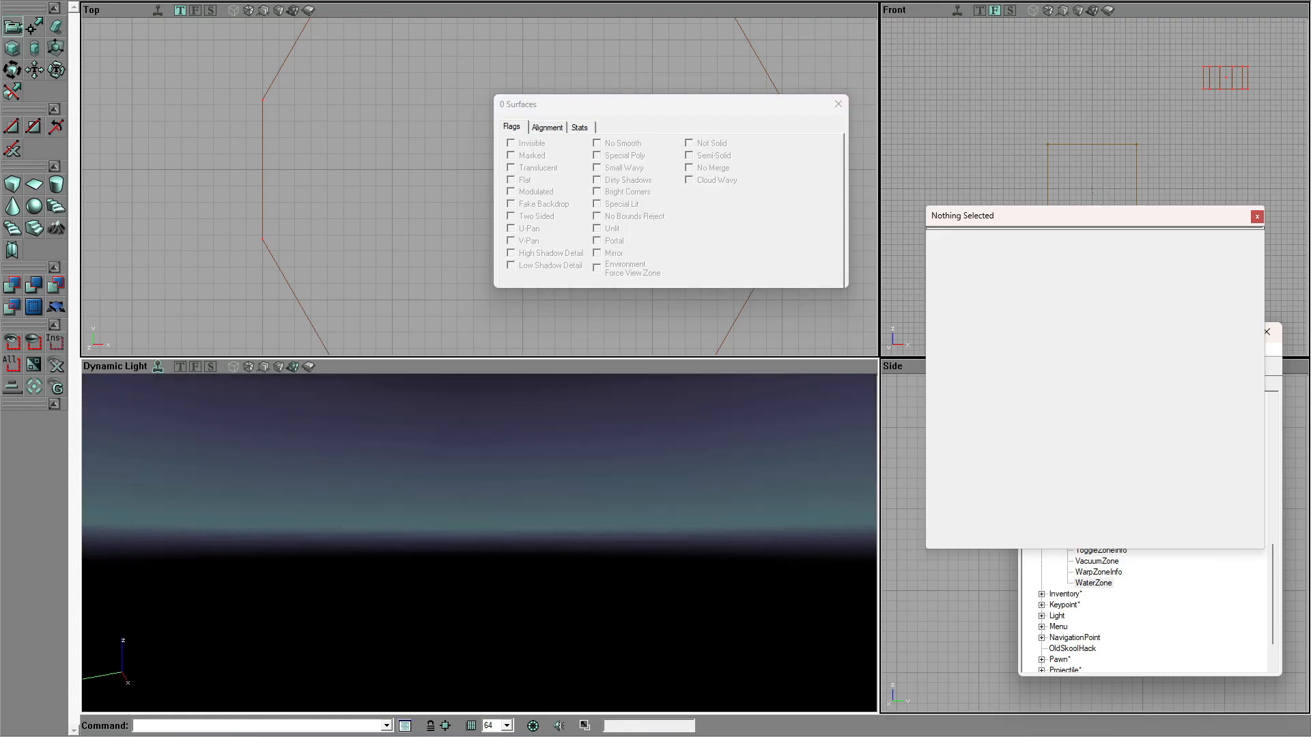
right_click_drag(479, 543, 454, 552)
right_click_drag(155, 383, 178, 478)
left_click(158, 369)
Step: Bring up the cube builder and set its height, width and breadth to 128
left_click_drag(430, 584, 451, 652)
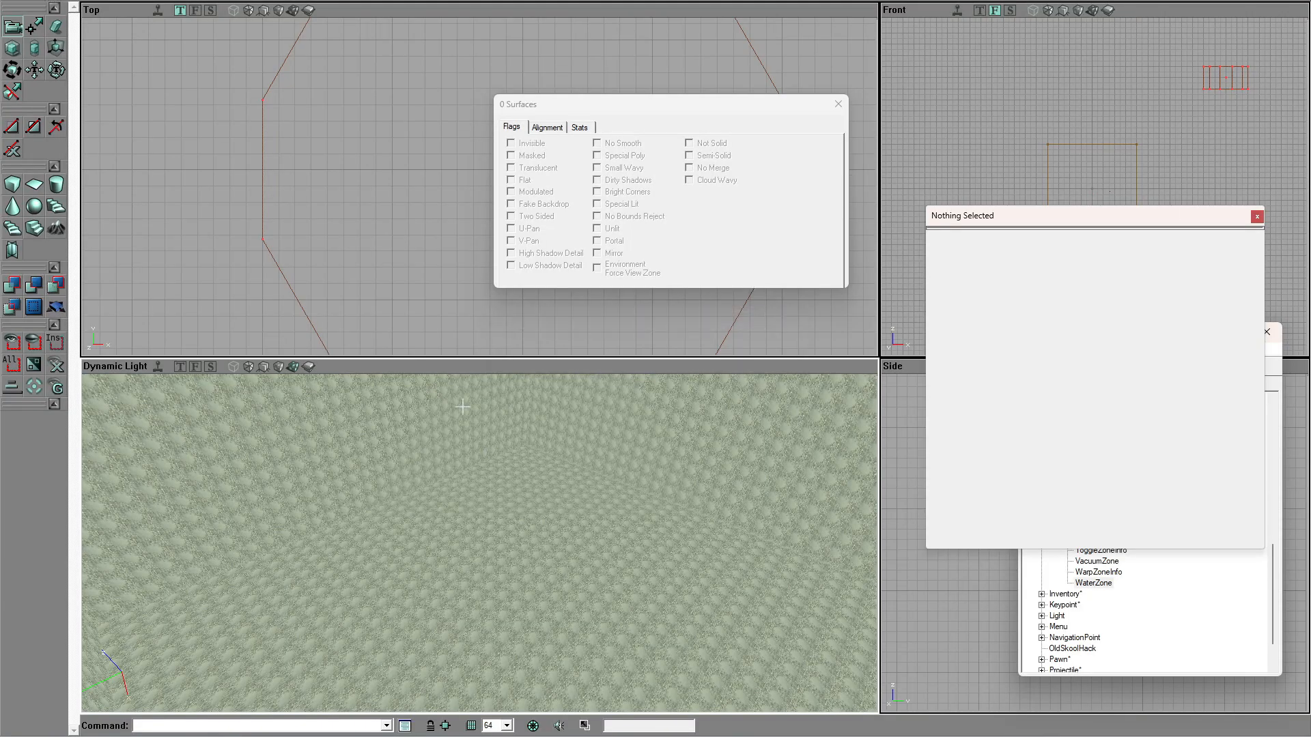
right_click_drag(480, 504, 480, 555)
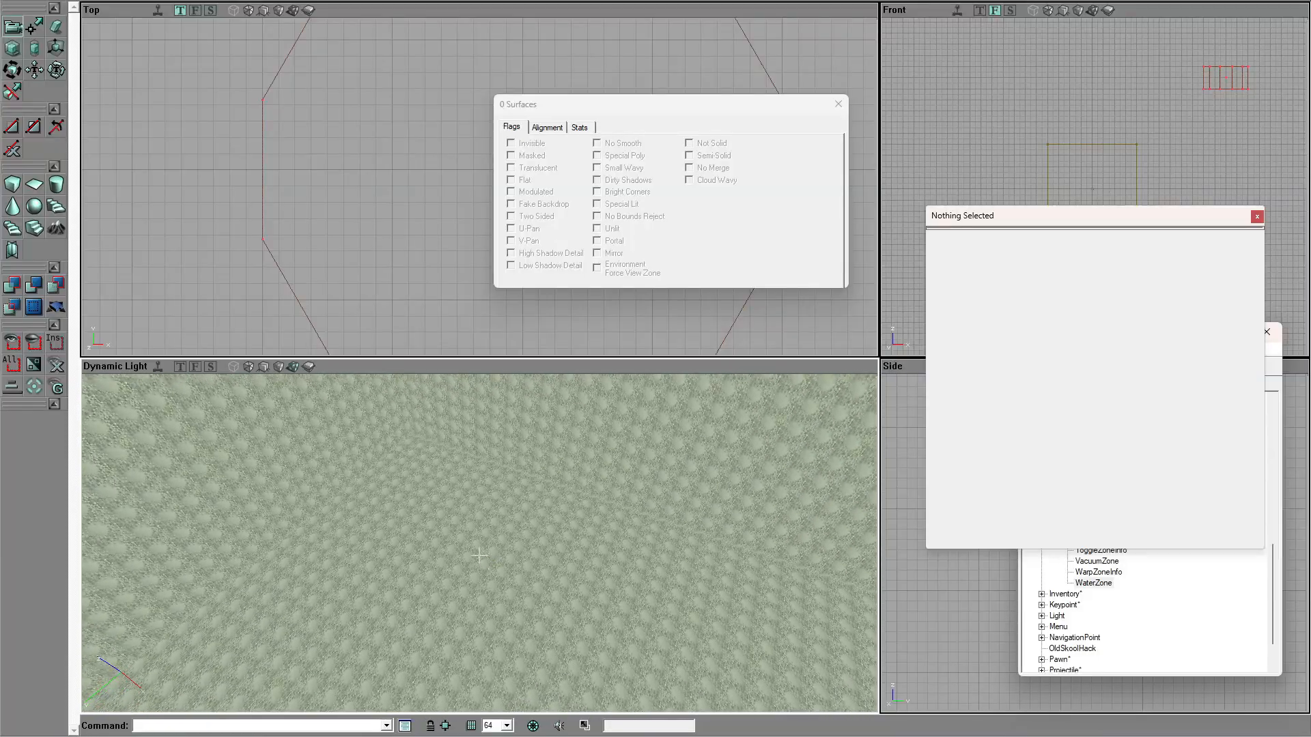
right_click(12, 184)
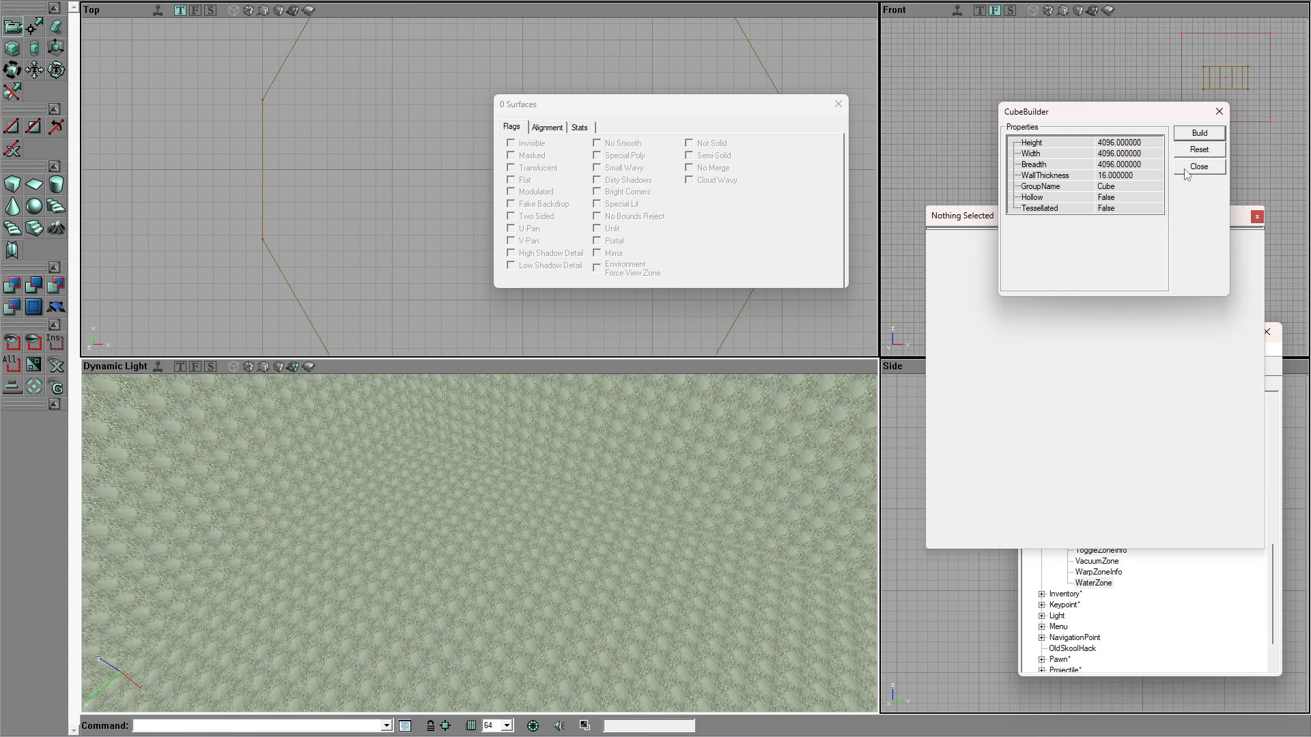
left_click(1136, 143)
type("1")
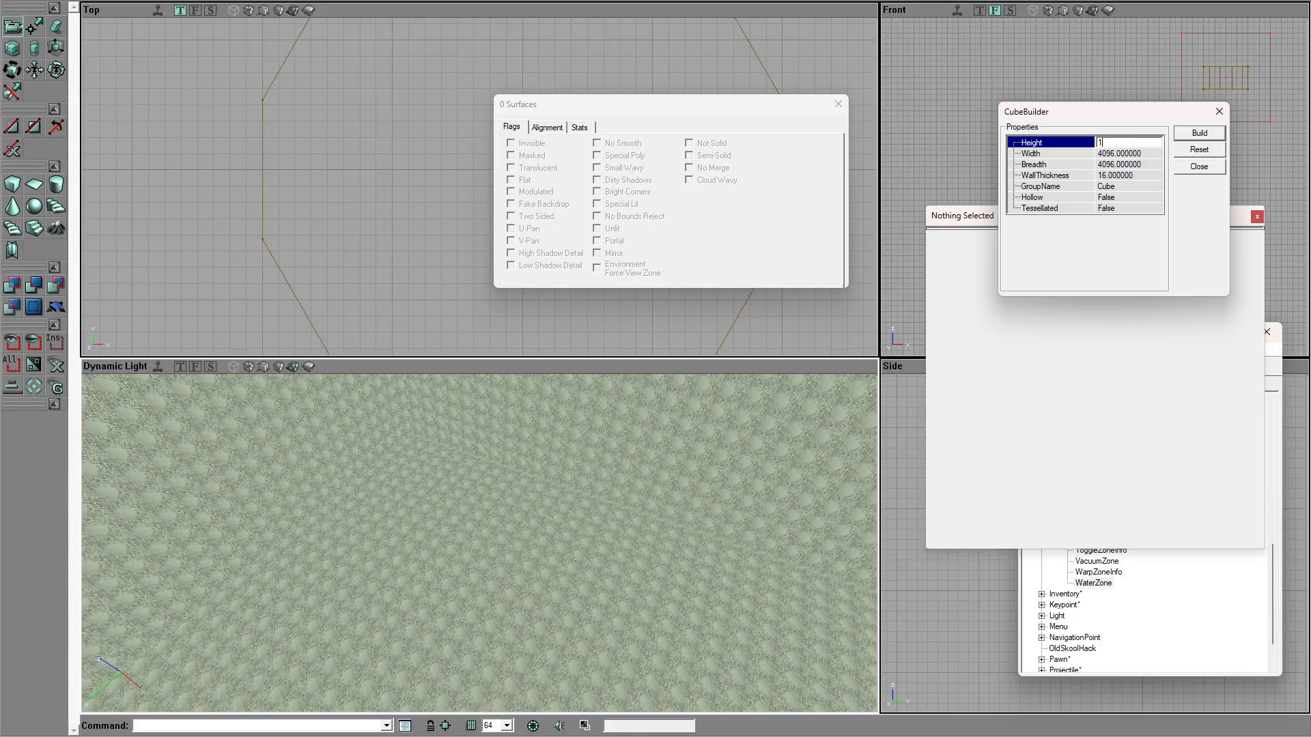
type("28")
left_click(1117, 154)
type("12")
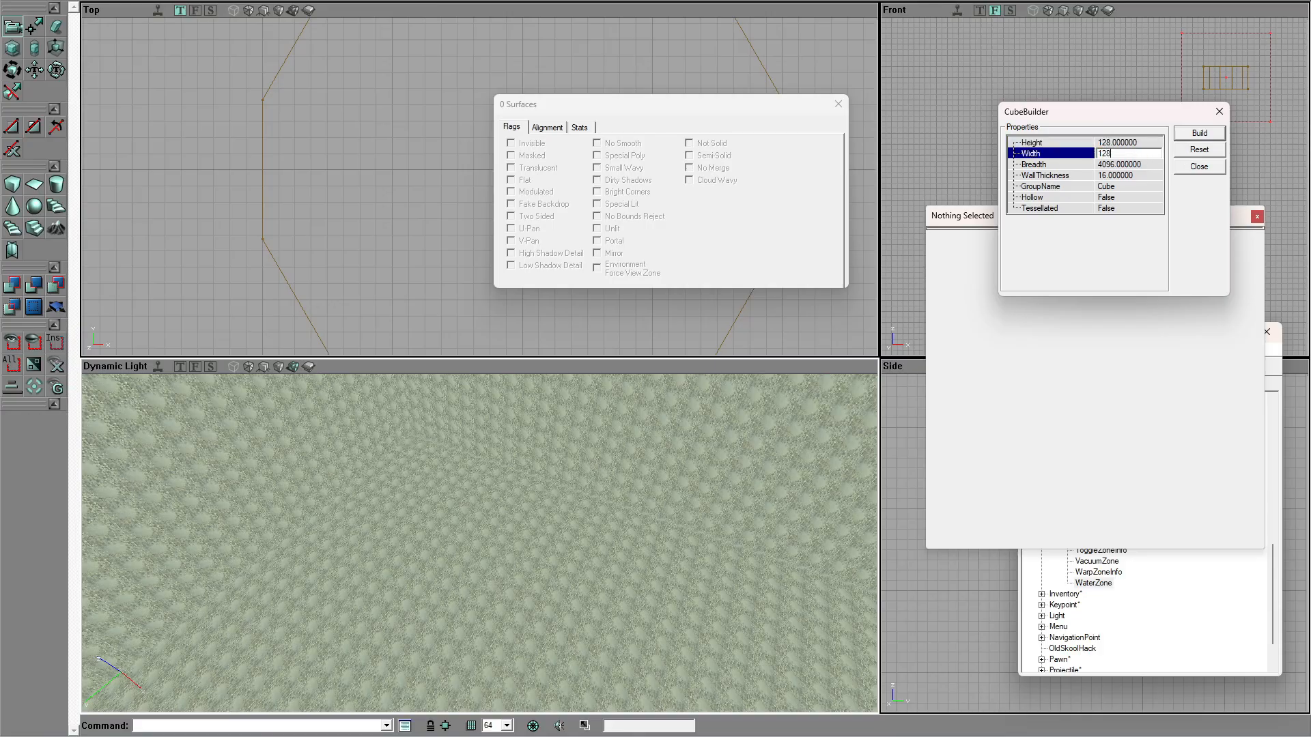
left_click(1138, 165)
type("128")
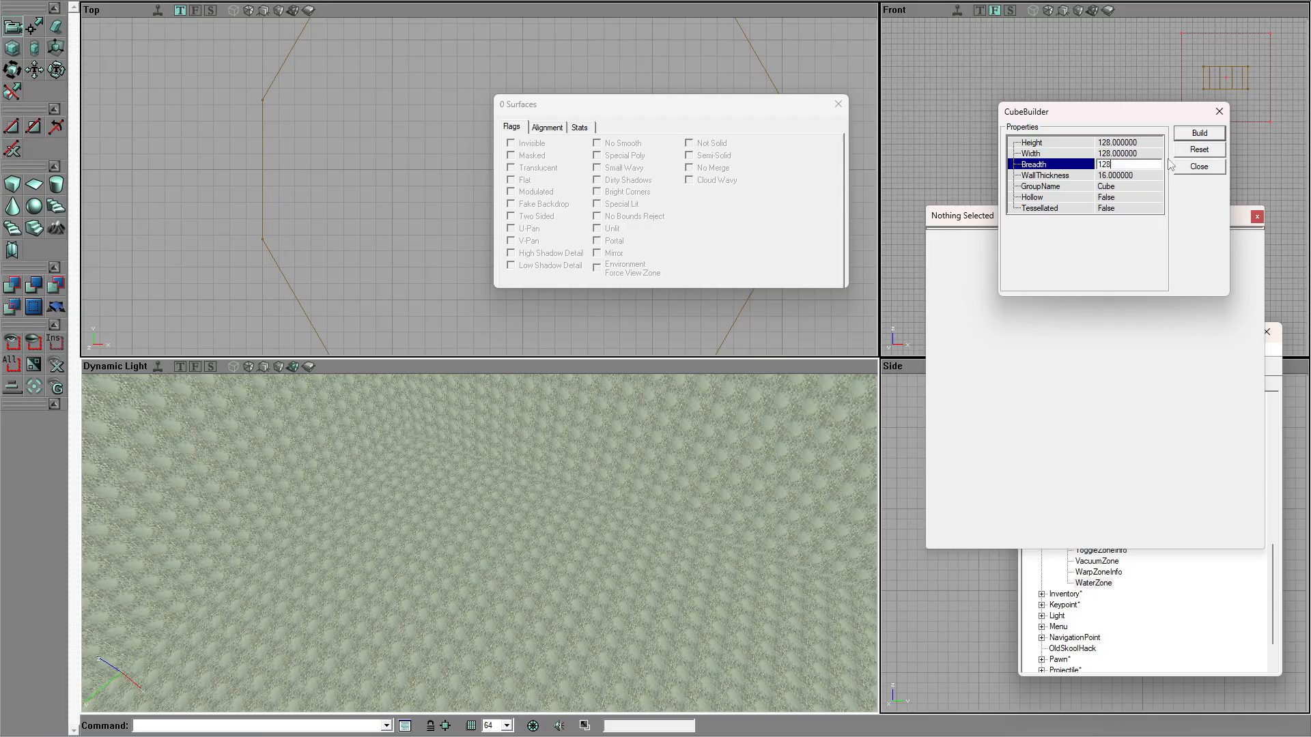
Step: Set the cube height to 1024, keeping the width at 128, and build the brush
left_click(1153, 154)
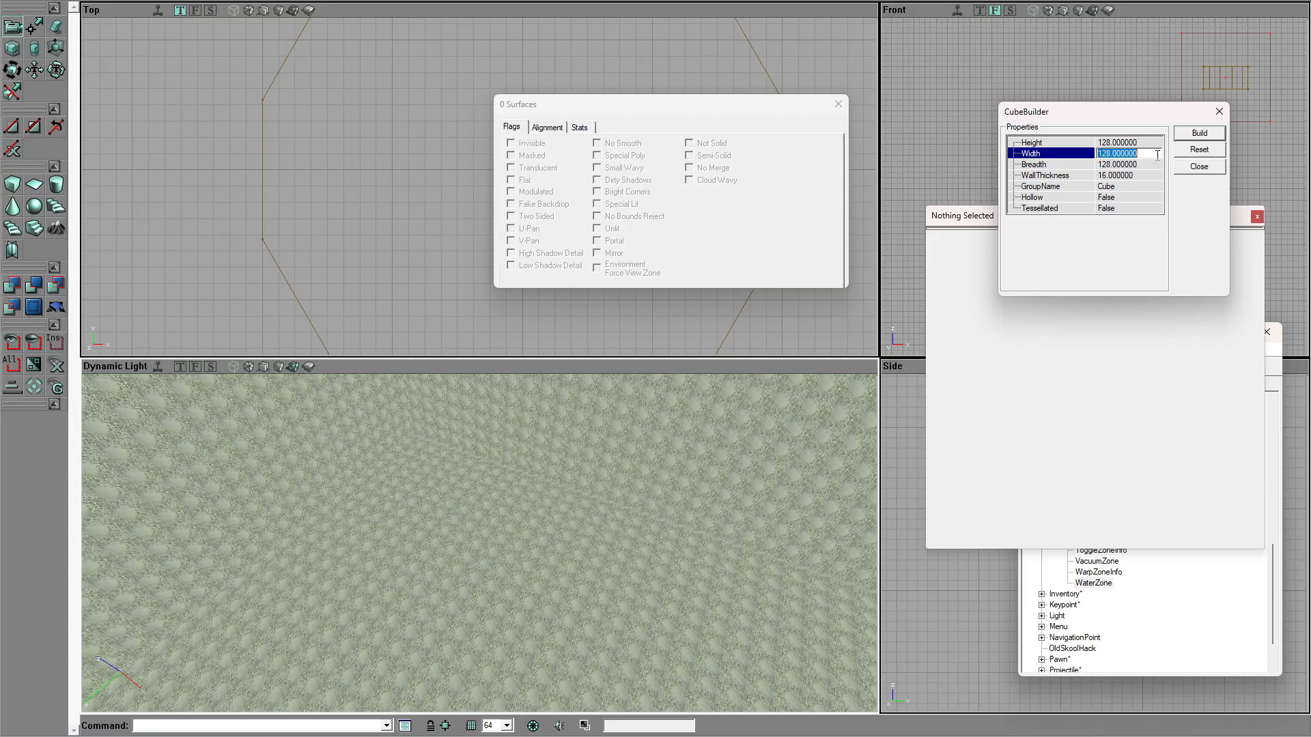
type("256")
left_click(1135, 143)
type("1024")
left_click(1188, 133)
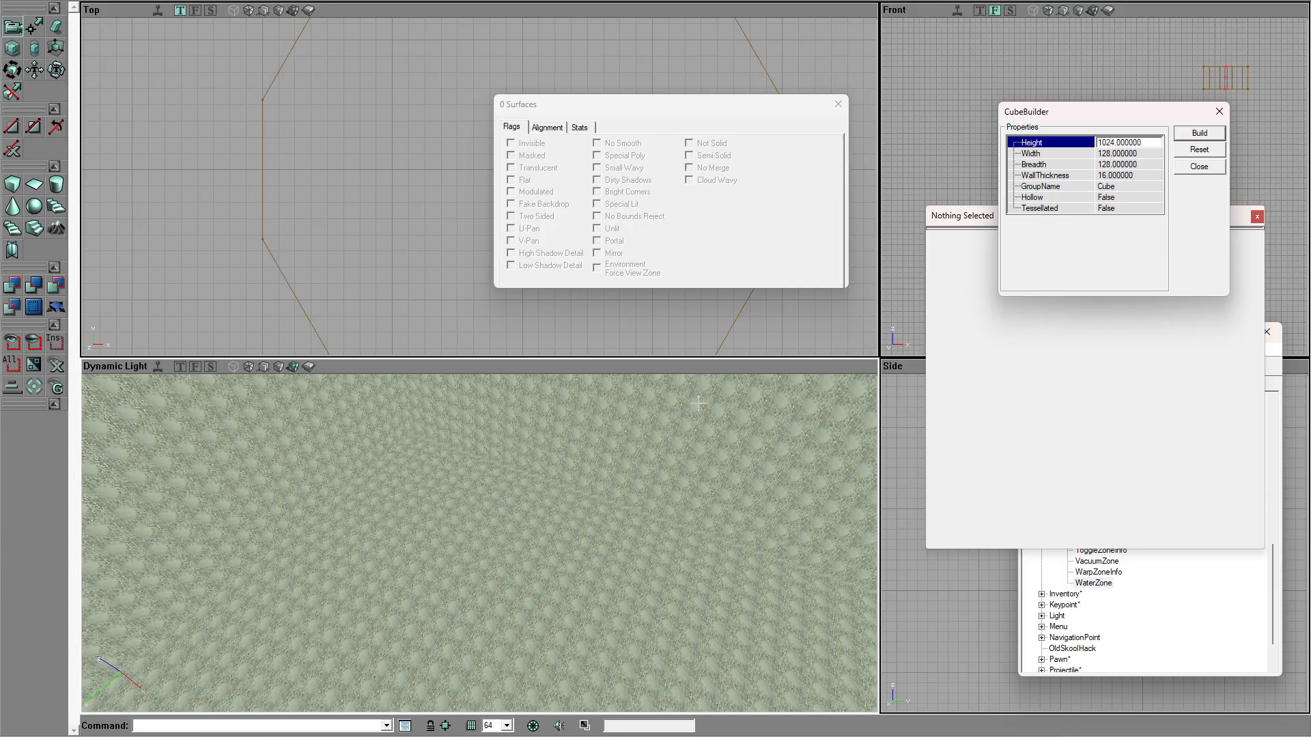
Step: Close the surface properties and move the builder brush from the round sky room into the large rectangular room
left_click_drag(591, 483, 580, 526)
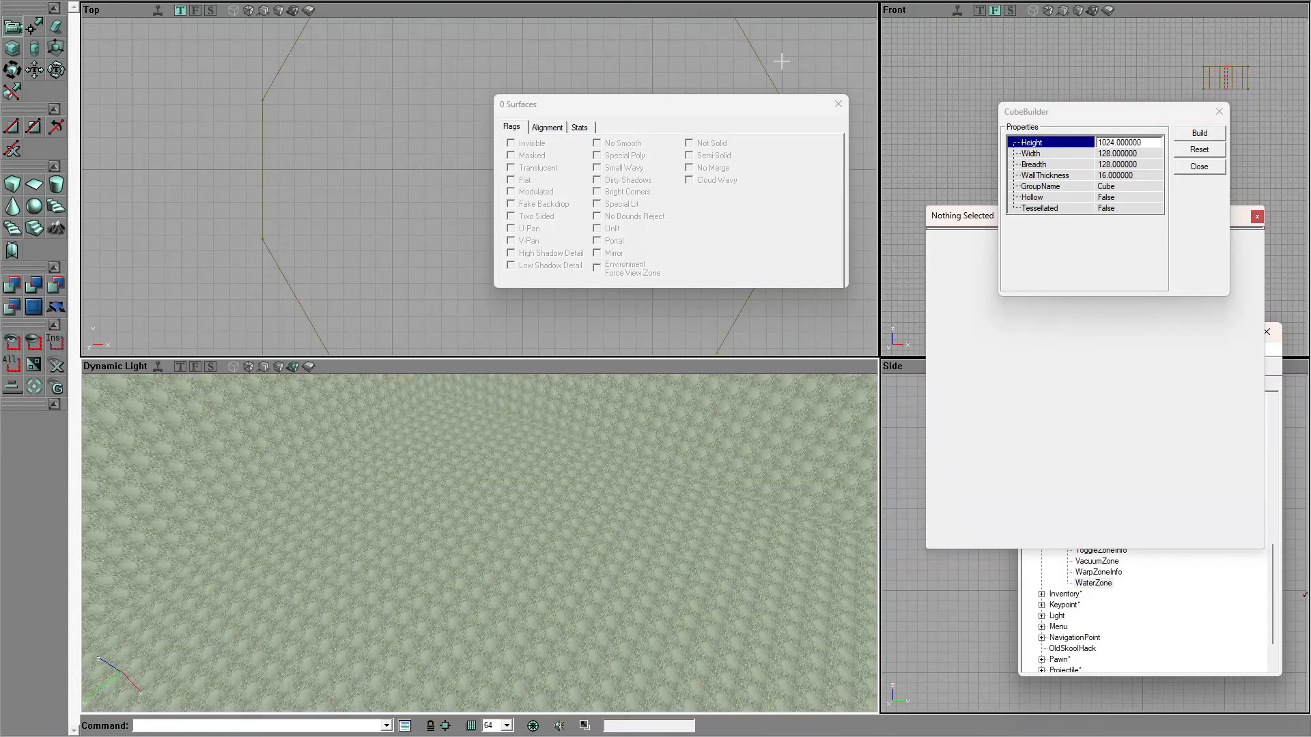
left_click(838, 104)
left_click(524, 164)
left_click_drag(598, 192, 84, 257, "ctrl+shift")
left_click_drag(524, 163, 622, 164, "ctrl+shift")
scroll(479, 186, "down", 10)
mouse_move(485, 183)
left_mouse_down("ctrl+shift")
mouse_move(440, 206)
mouse_move(440, 186)
mouse_move(520, 158)
mouse_move(519, 203)
left_mouse_up("ctrl+shift")
scroll(480, 186, "up", 8)
mouse_move(707, 282)
left_mouse_down()
mouse_move(553, 211)
mouse_move(1034, 211)
mouse_move(612, 207)
left_mouse_up()
right_click_drag(597, 412, 597, 388)
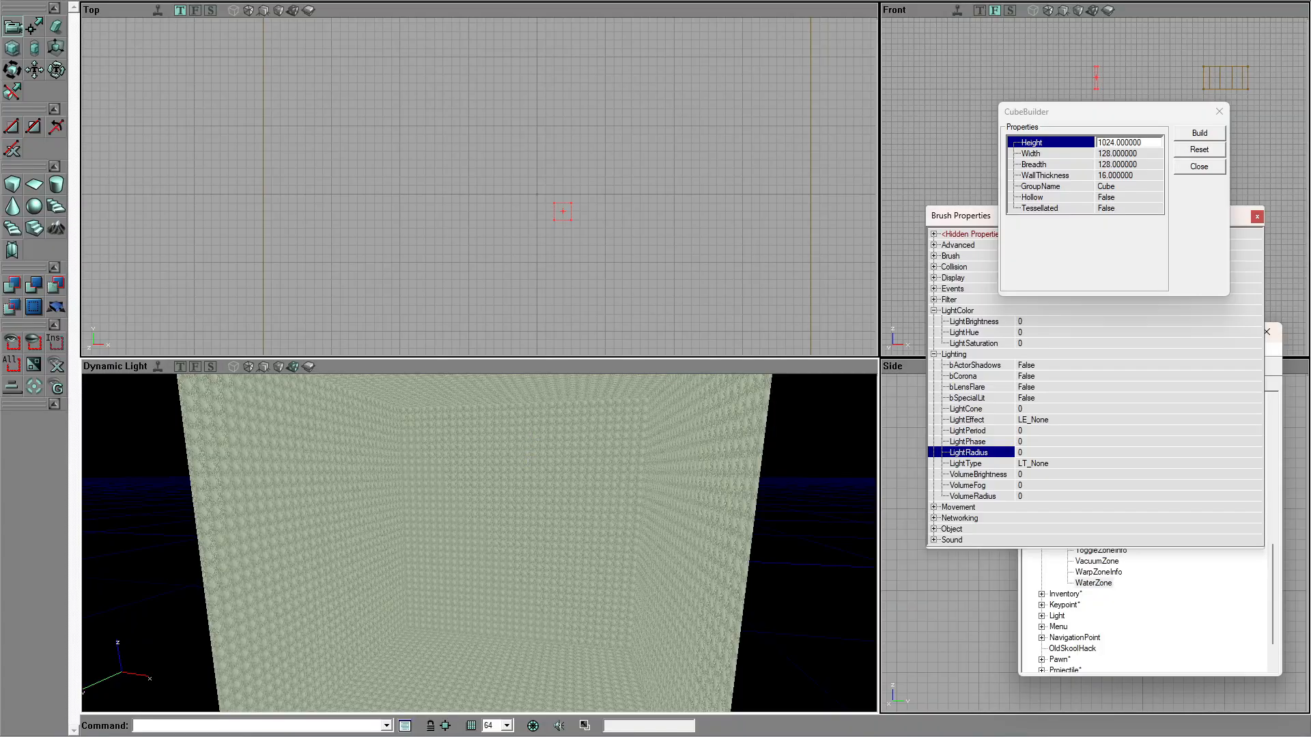
left_click_drag(597, 412, 597, 546, "ctrl")
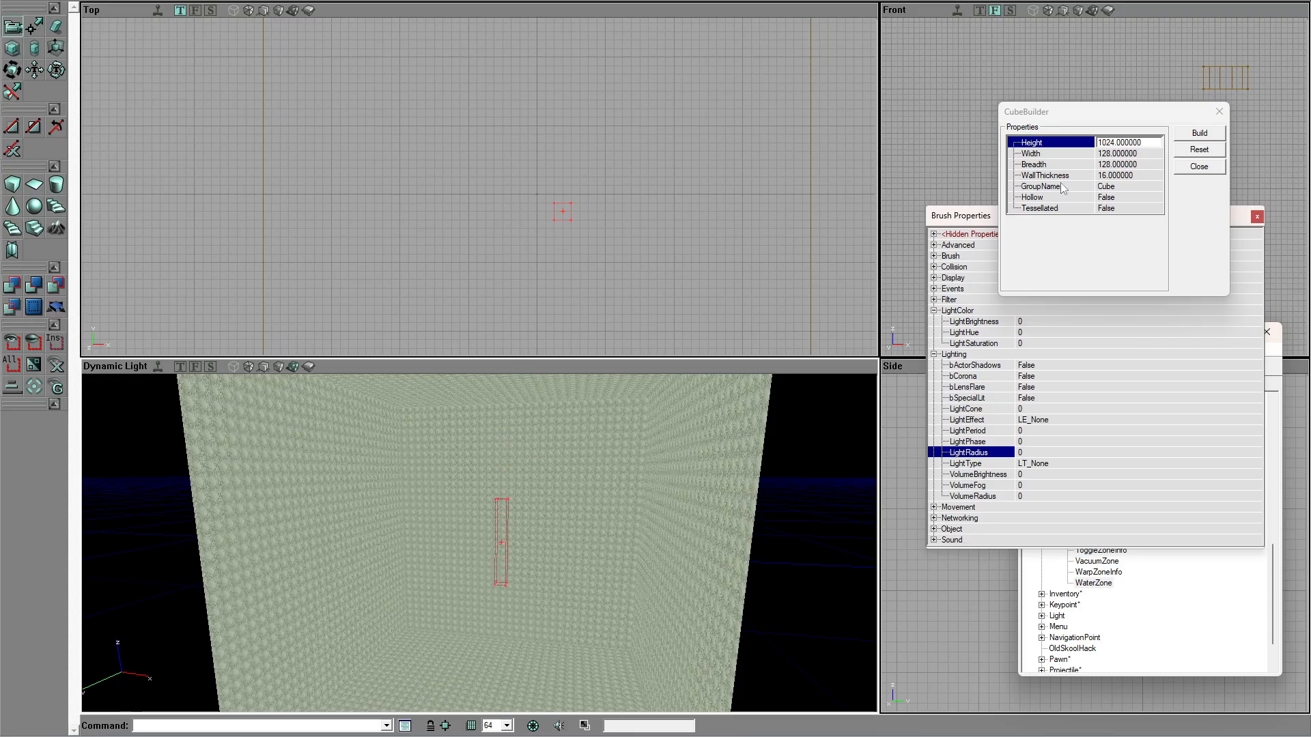
Step: Rebuild the cube brush with a height of 128 and a width of 1024
left_click(1135, 142)
double_click(1146, 142)
type("128")
key("Tab")
type("2")
type("024")
left_click(1191, 137)
Step: Move the builder brush against the outside of the rectangular room's wall, centred along that wall
mouse_move(514, 489)
left_mouse_down()
mouse_move(508, 400)
mouse_move(383, 418)
mouse_move(423, 419)
left_mouse_up()
scroll(529, 164, "down", 4)
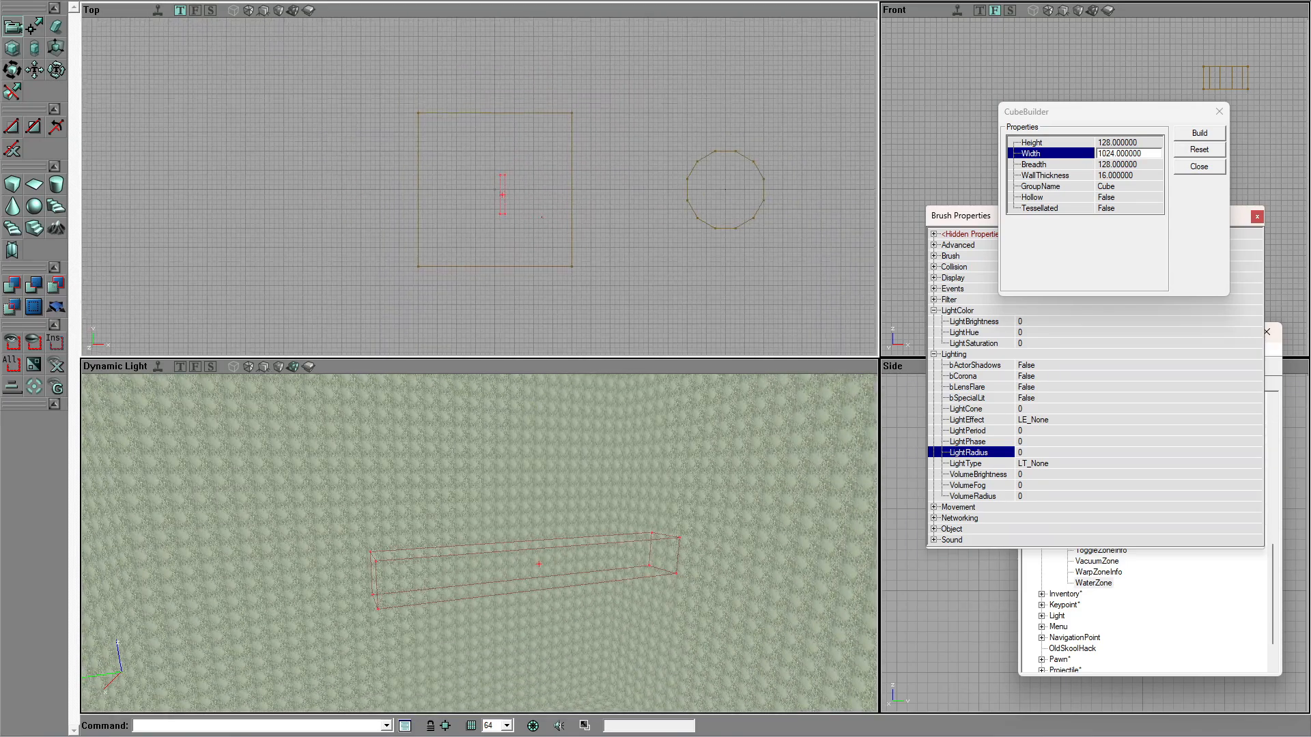
left_click_drag(529, 164, 529, 140, "ctrl+shift")
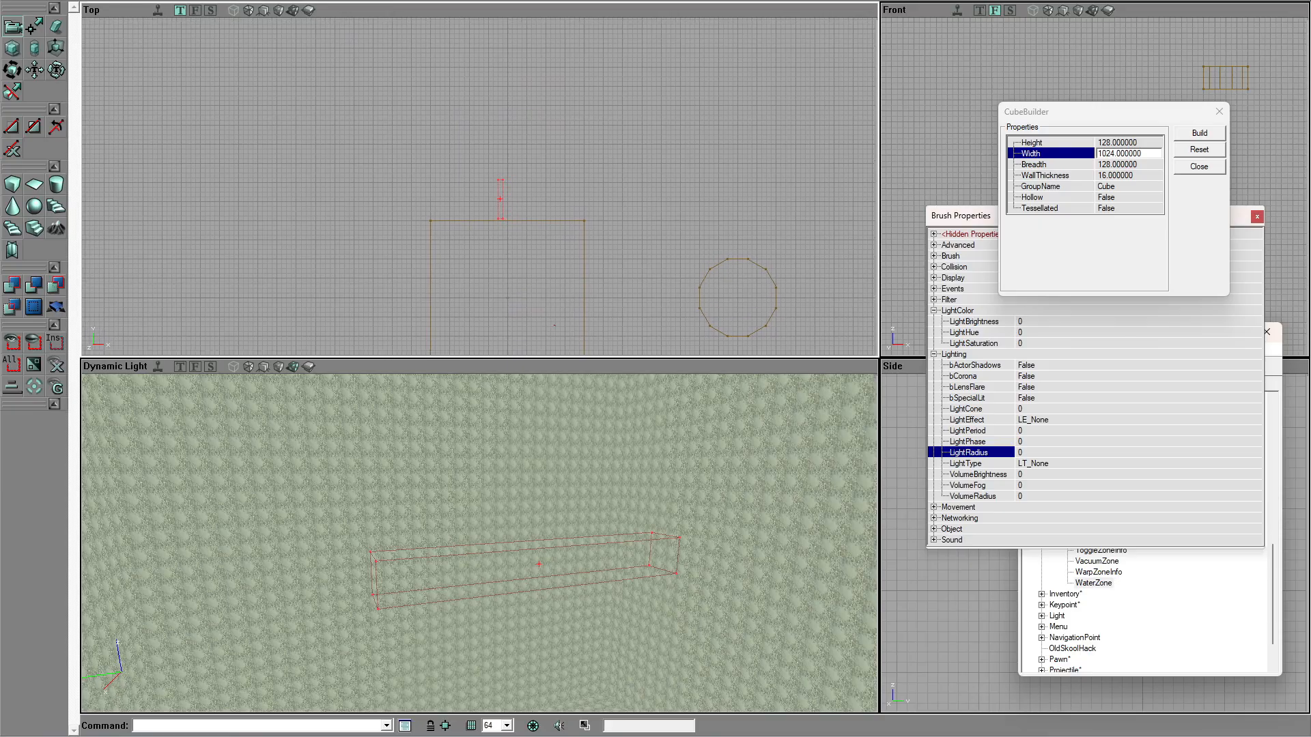
scroll(478, 187, "up", 5)
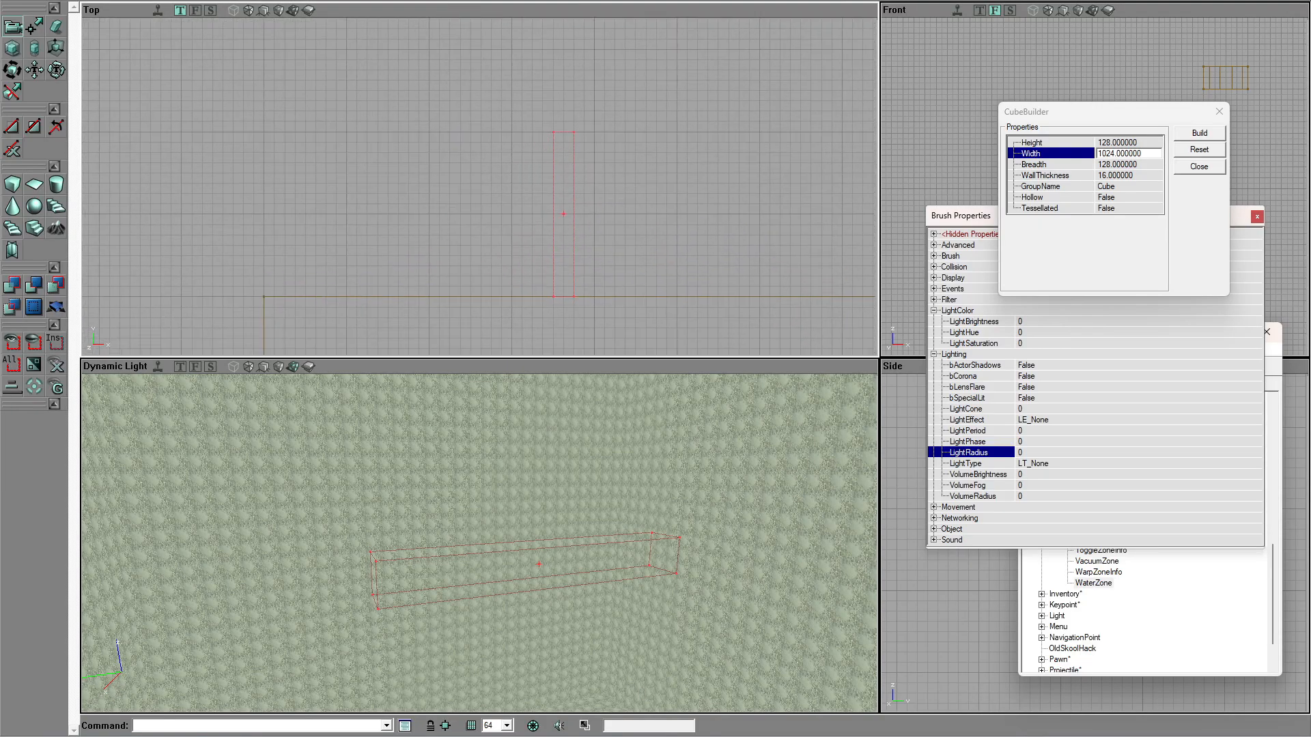
left_click_drag(529, 187, 560, 186, "ctrl+shift")
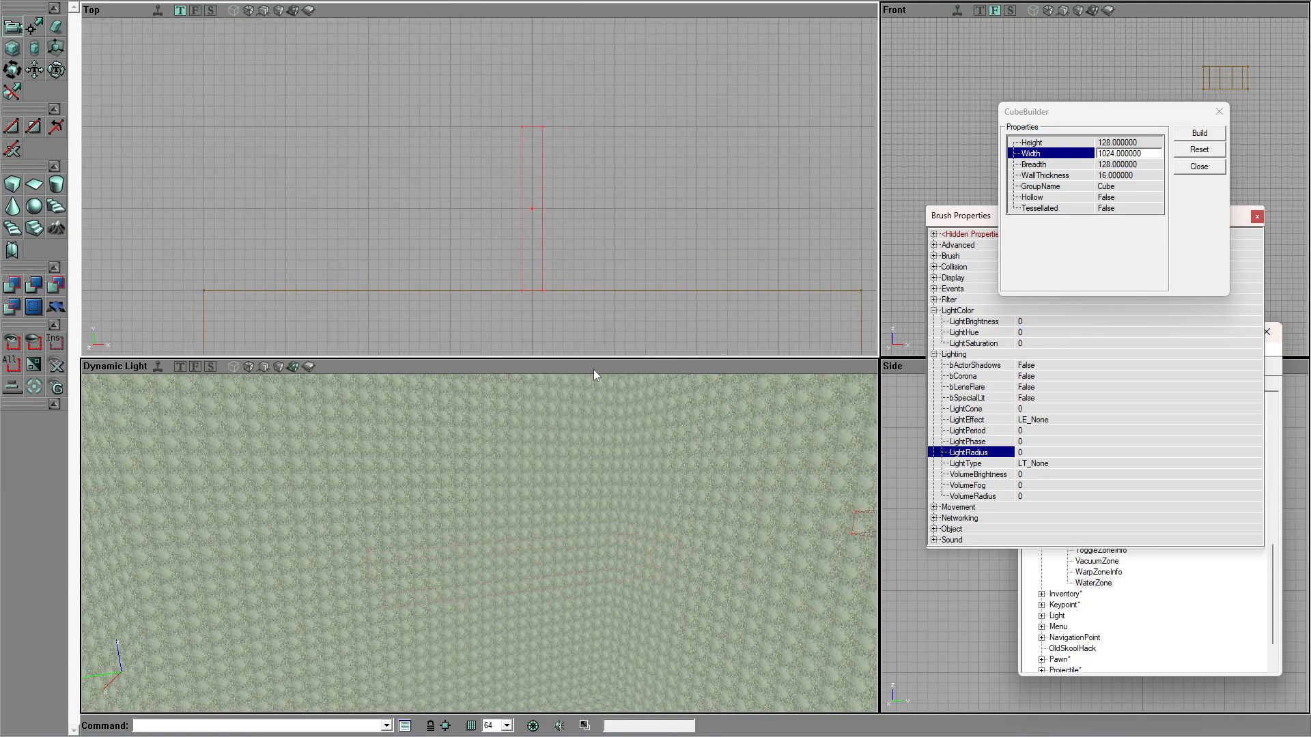
left_click_drag(535, 441, 534, 494)
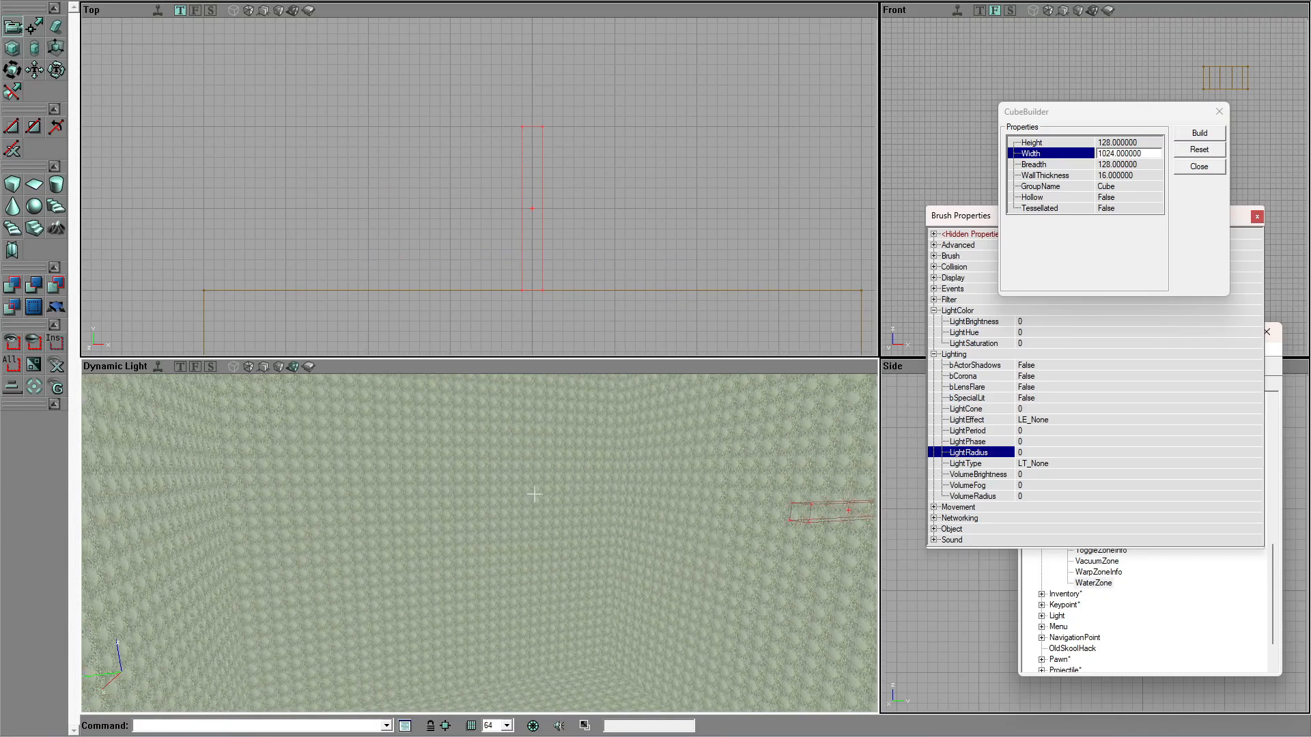
Step: Close the brush properties, subtract the builder brush to cut a corridor off the rectangular room's wall, and inspect the opening
mouse_move(1134, 118)
left_mouse_down()
mouse_move(1047, 423)
mouse_move(1126, 432)
left_mouse_up()
left_click(1259, 218)
mouse_move(1141, 211)
left_mouse_down()
mouse_move(1141, 102)
mouse_move(1103, 307)
left_mouse_up()
mouse_move(772, 492)
left_mouse_down()
mouse_move(813, 471)
mouse_move(868, 382)
mouse_move(829, 410)
mouse_move(412, 550)
mouse_move(419, 521)
left_mouse_up()
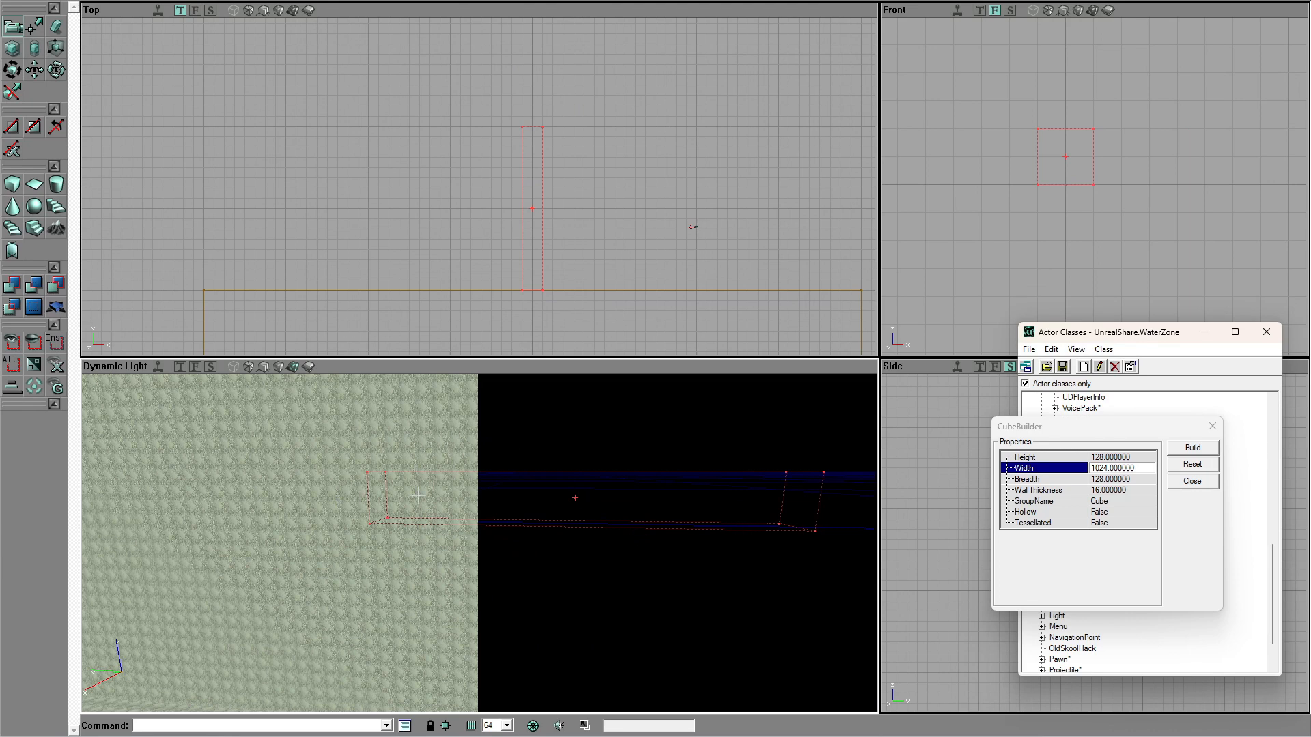
left_click(58, 288)
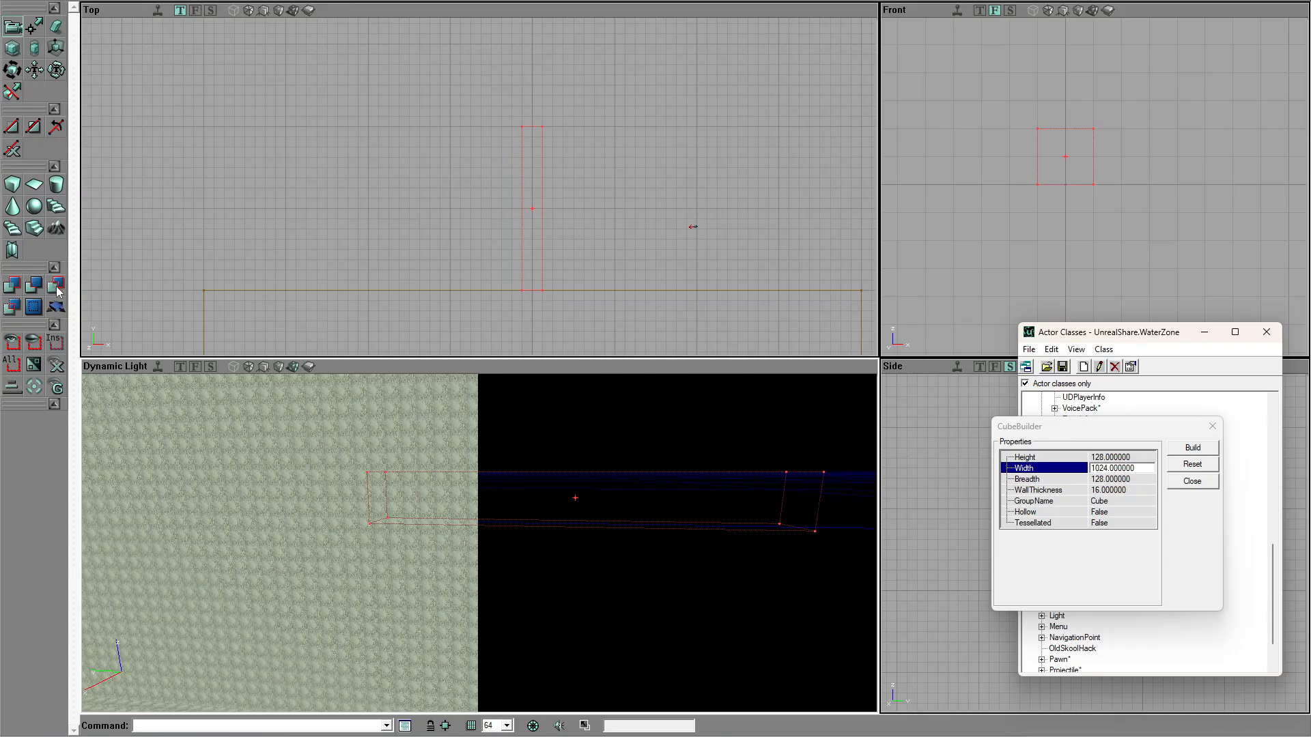
left_click(33, 285)
mouse_move(359, 584)
left_mouse_down()
mouse_move(416, 567)
mouse_move(478, 581)
mouse_move(537, 551)
mouse_move(561, 467)
mouse_move(545, 461)
left_mouse_up()
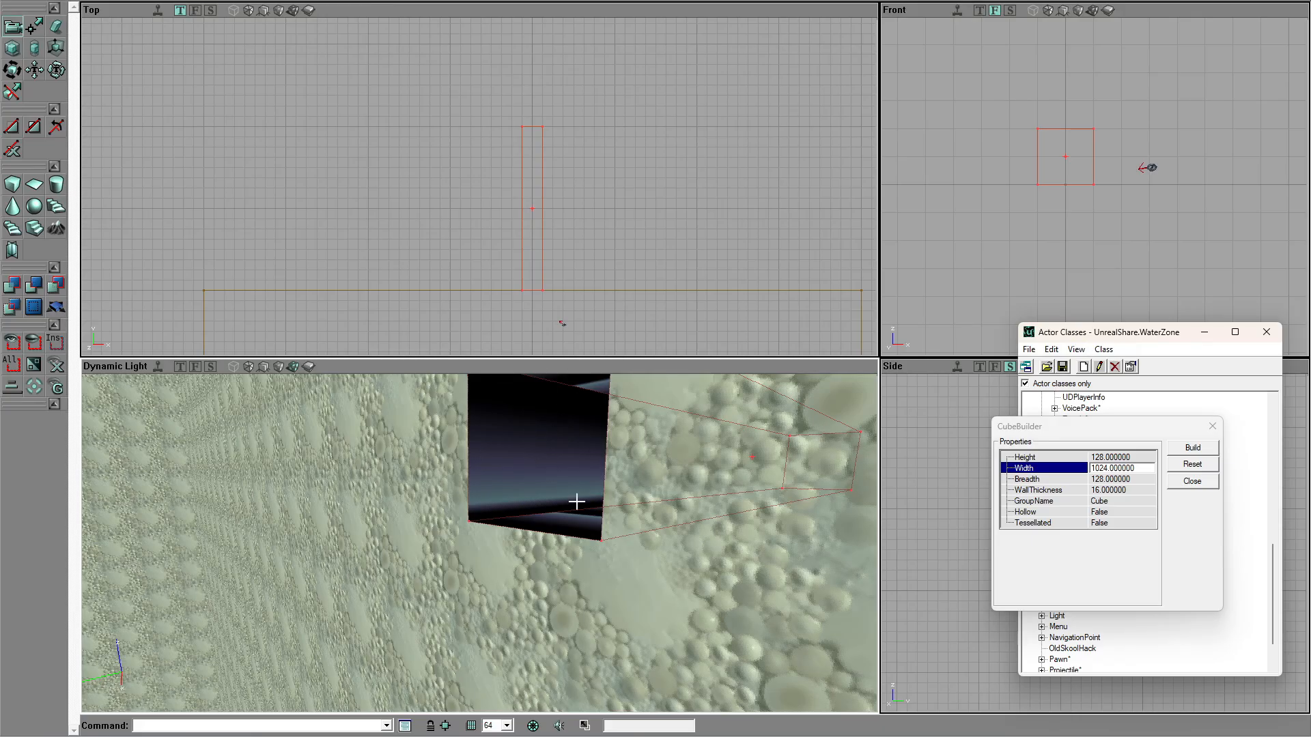
left_click_drag(550, 483, 551, 526)
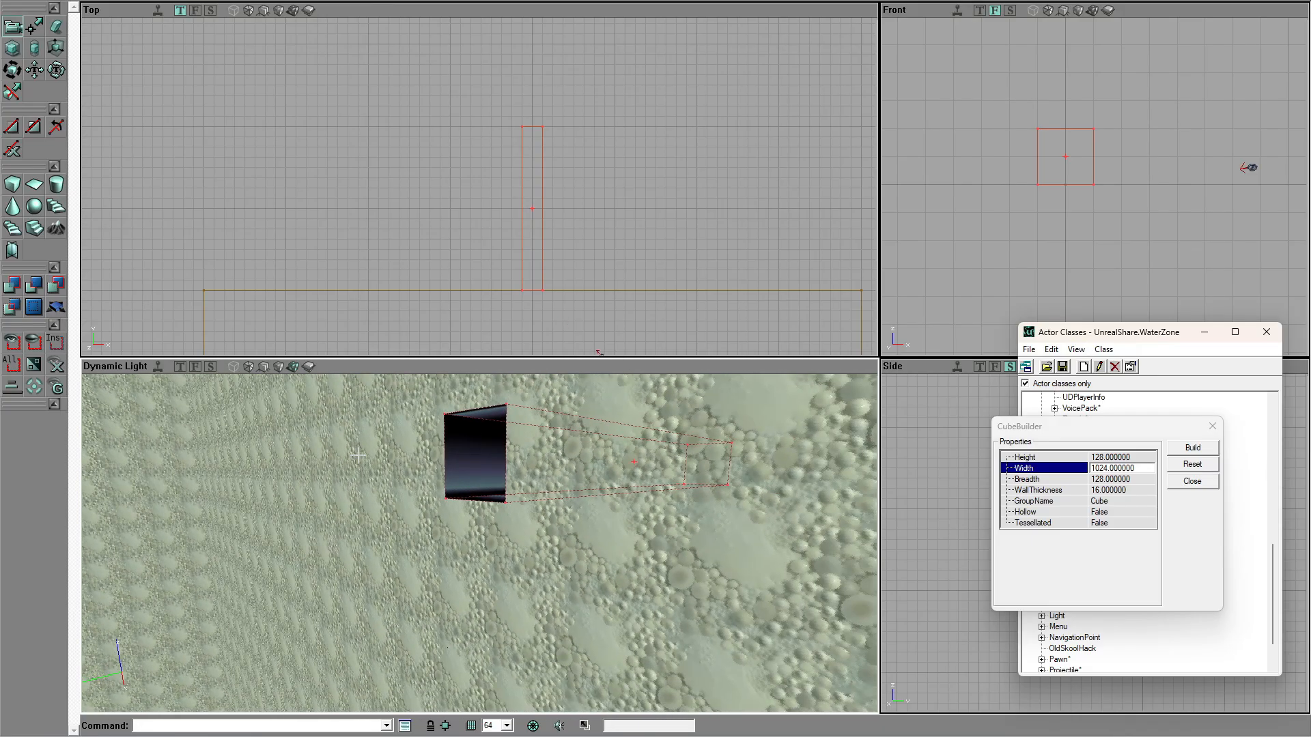
left_click_drag(451, 467, 478, 473)
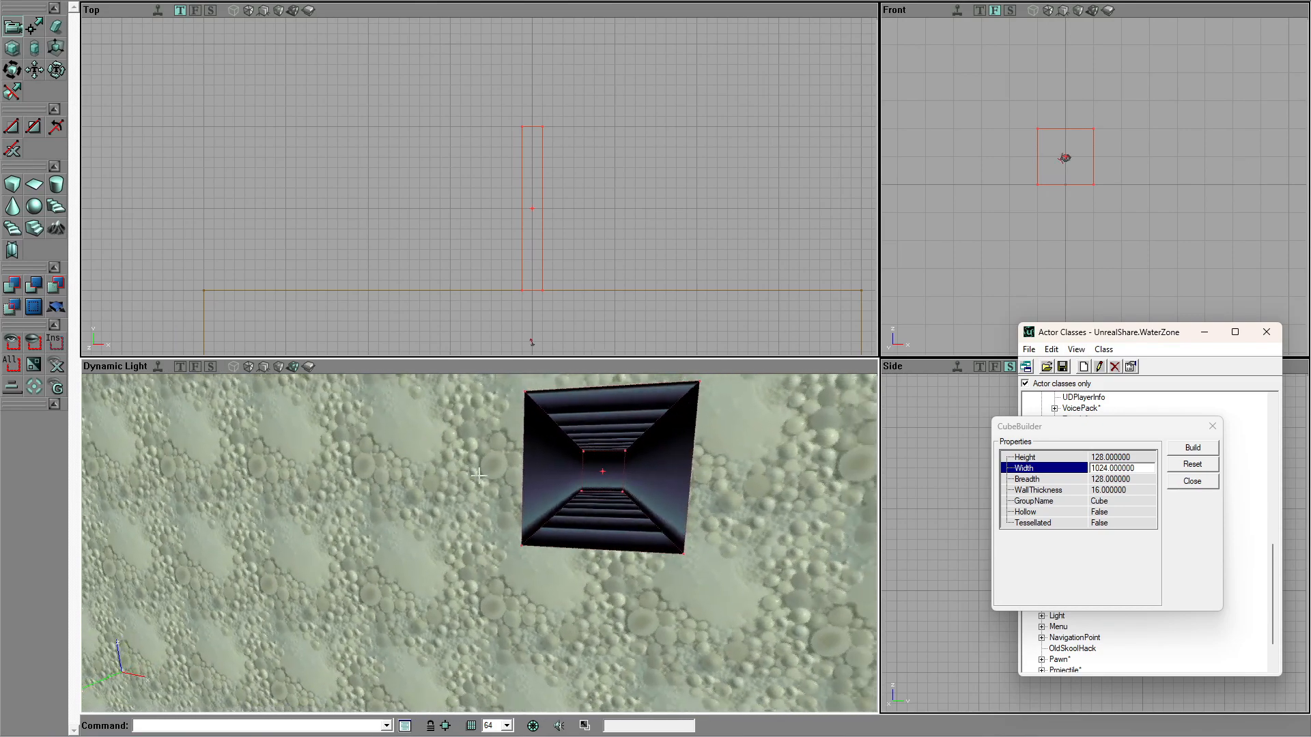
Step: Move the builder brush into the rectangular room beside the corridor so that its end overlaps the wall
left_click(1206, 456)
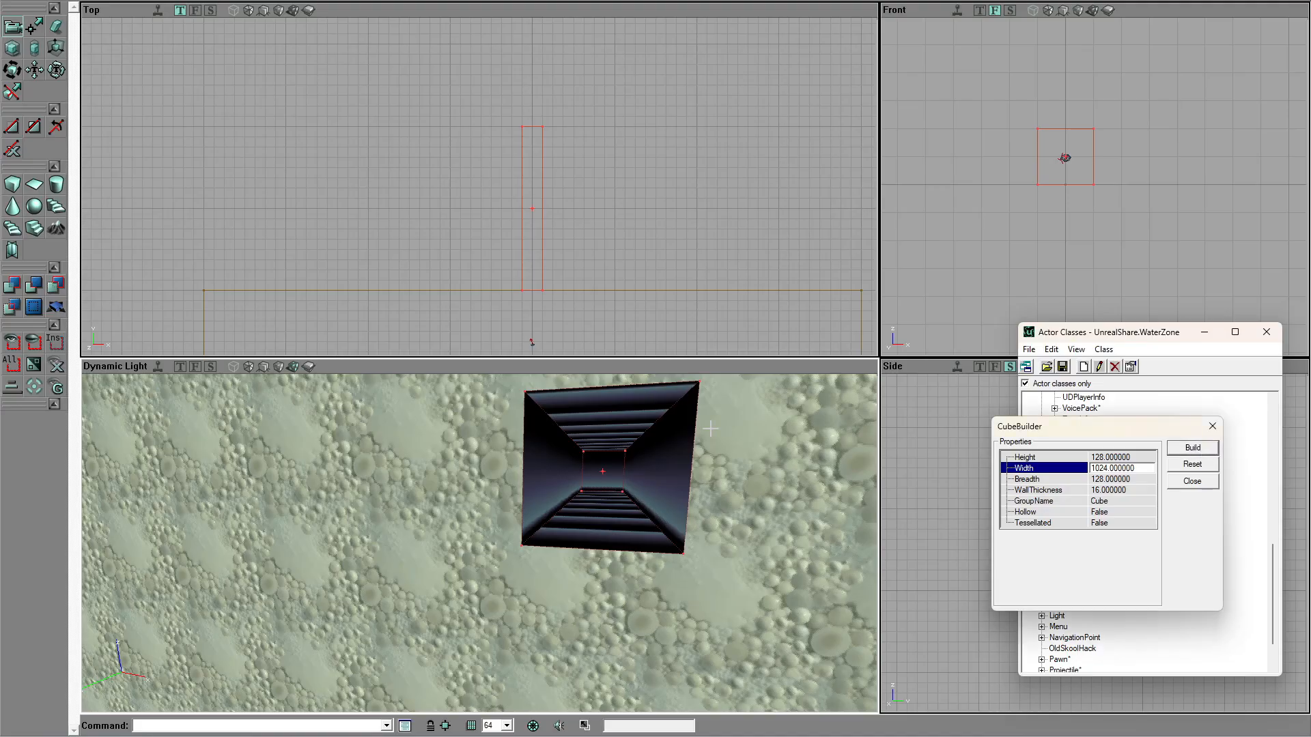
mouse_move(504, 265)
left_mouse_down()
mouse_move(499, 122)
mouse_move(480, 83)
mouse_move(552, 19)
mouse_move(568, 160)
left_mouse_up()
left_click_drag(568, 160, 486, 304, "ctrl")
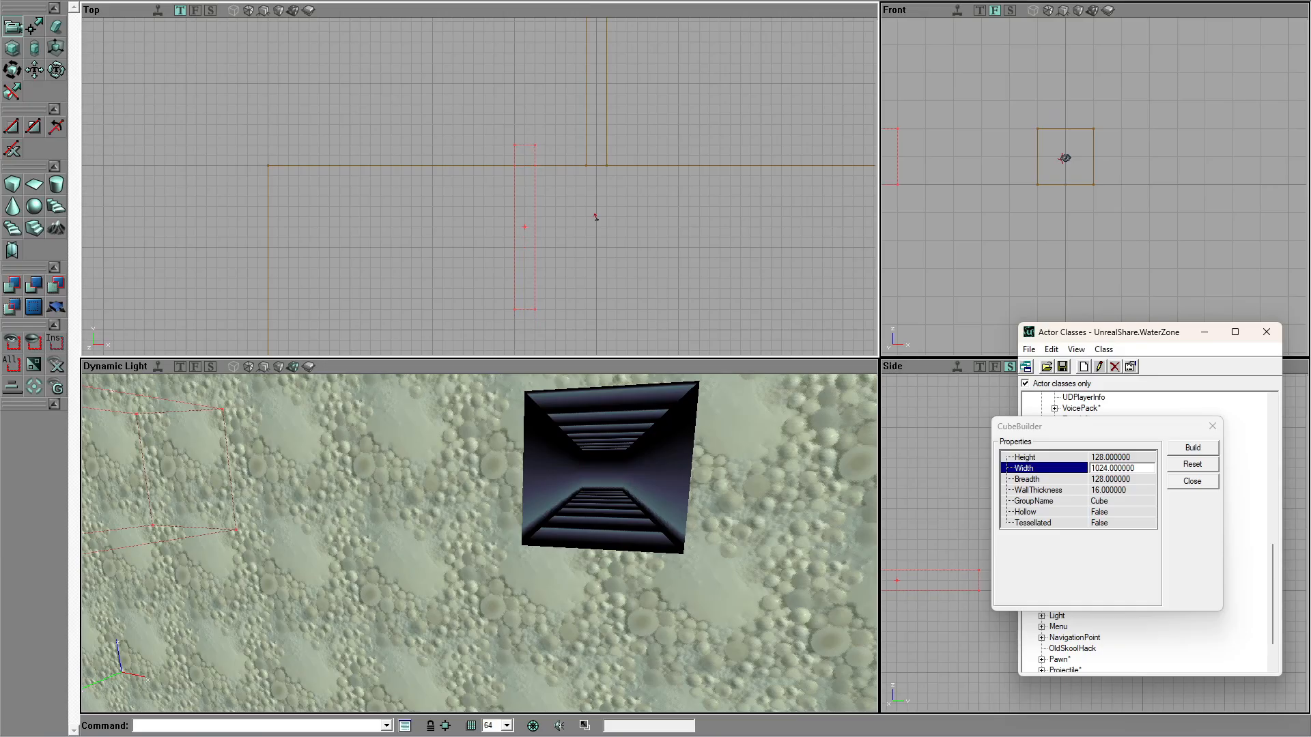
Step: Deintersect the builder brush with the room and add it as a solid block reaching from the wall
mouse_move(399, 595)
left_mouse_down()
mouse_move(358, 593)
mouse_move(345, 495)
mouse_move(318, 478)
mouse_move(335, 471)
mouse_move(314, 492)
left_mouse_up()
right_click_drag(314, 492, 280, 519)
mouse_move(280, 518)
left_mouse_down()
mouse_move(239, 546)
mouse_move(248, 556)
mouse_move(202, 553)
mouse_move(320, 577)
left_mouse_up()
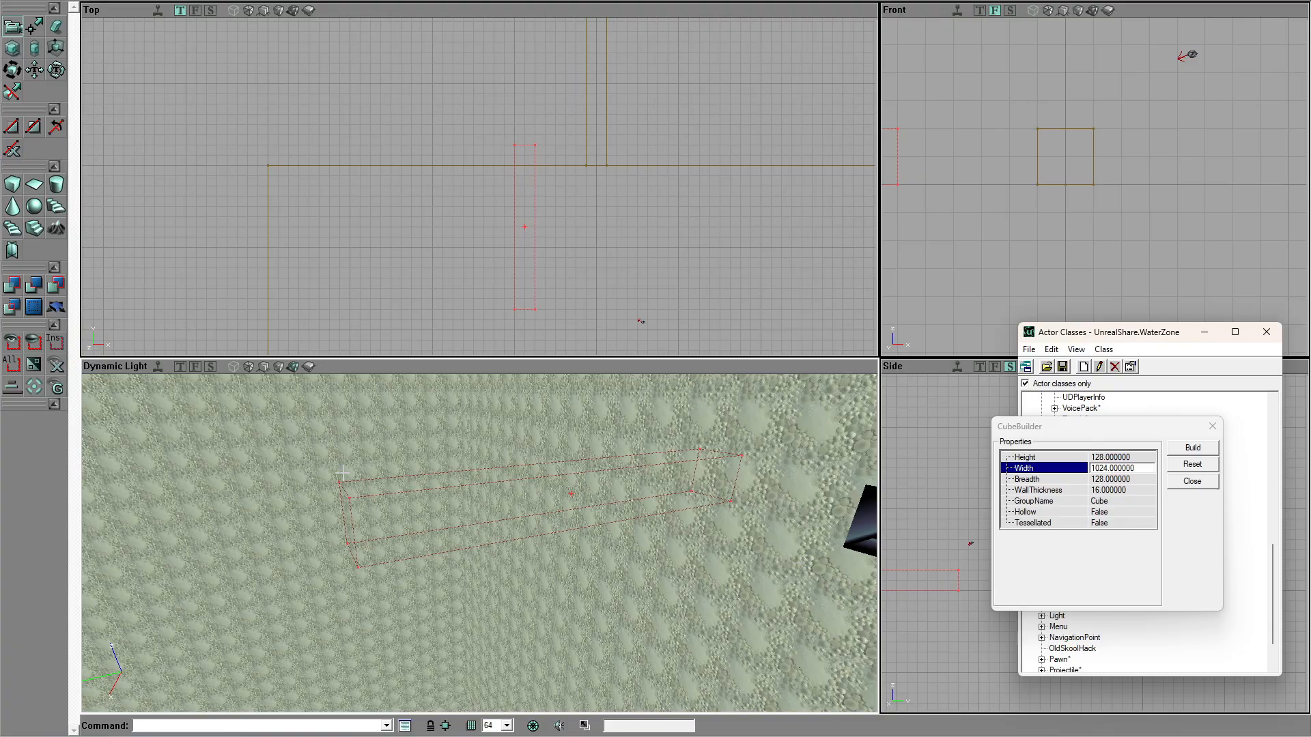
left_click(13, 312)
left_click(14, 289)
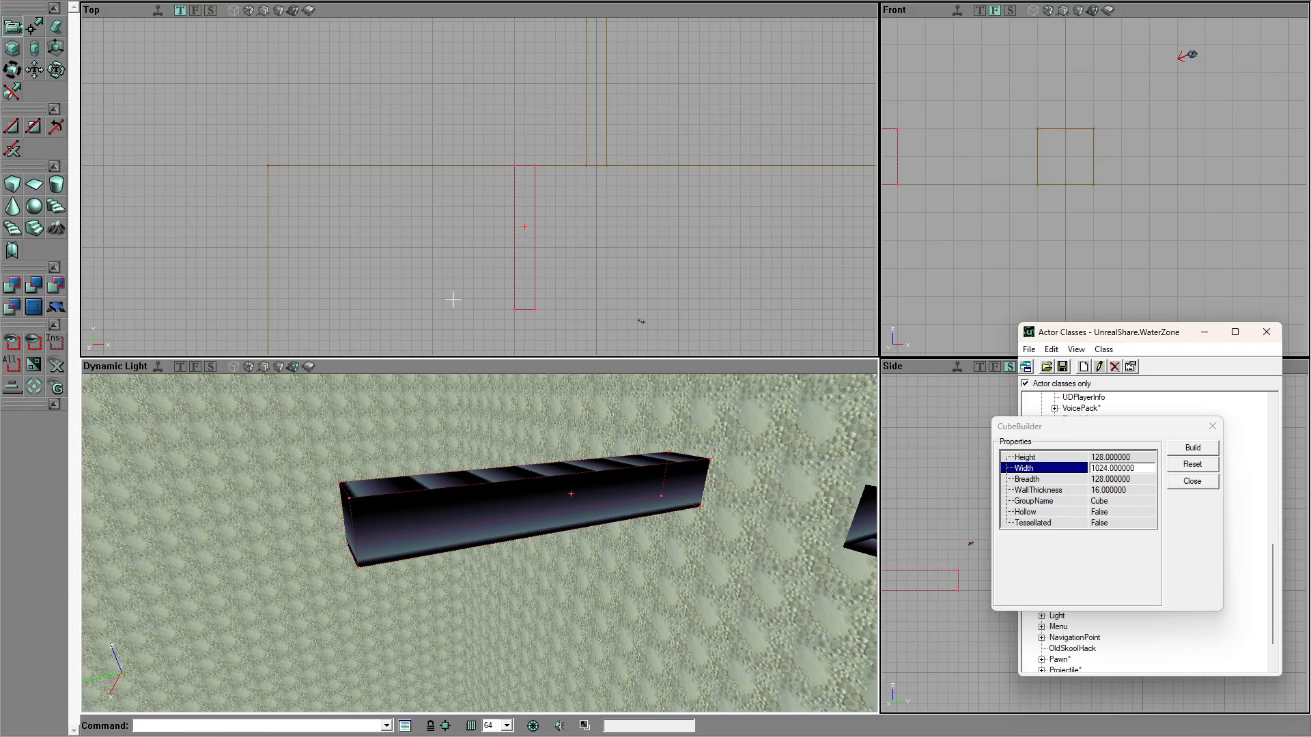
Step: Select the block and corridor surfaces, load the Coret_FX.utx texture package and show the textures of all its groups
mouse_move(496, 495)
right_mouse_down()
mouse_move(538, 495)
mouse_move(557, 521)
right_mouse_up()
left_click(557, 522)
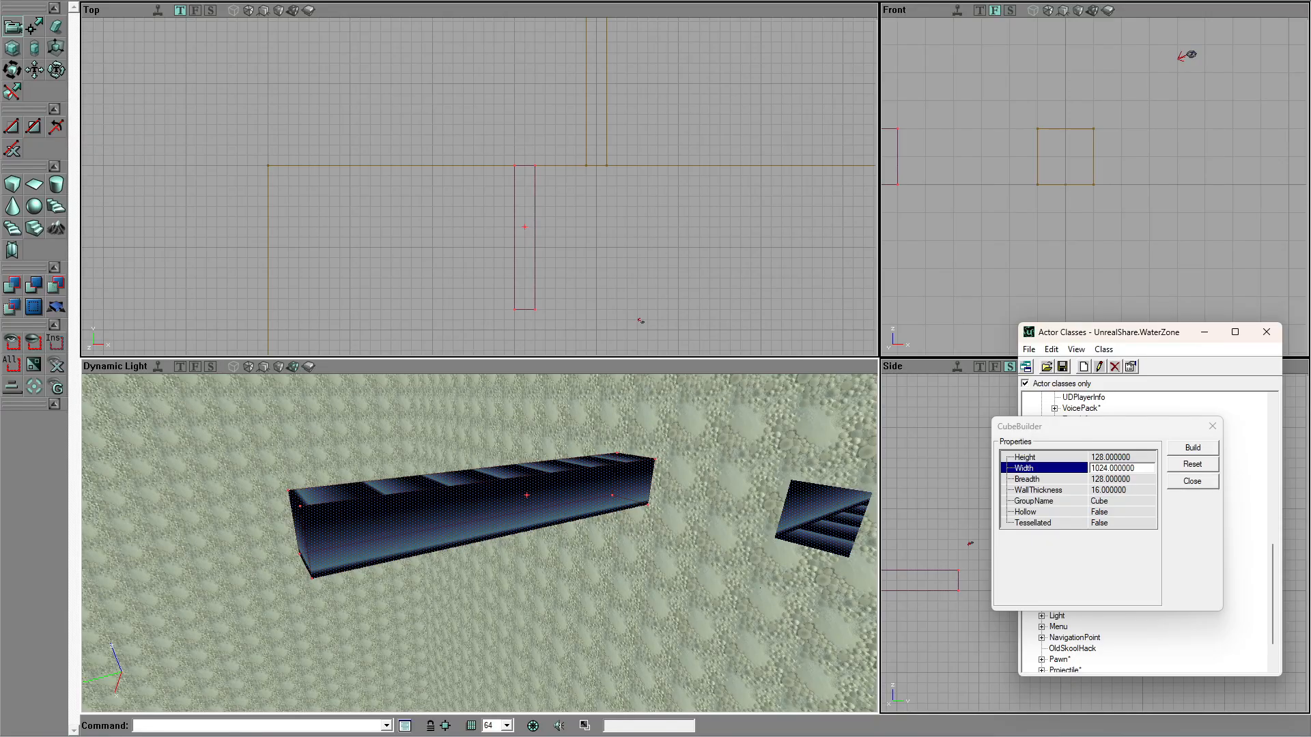
left_click_drag(1310, 120, 745, 120)
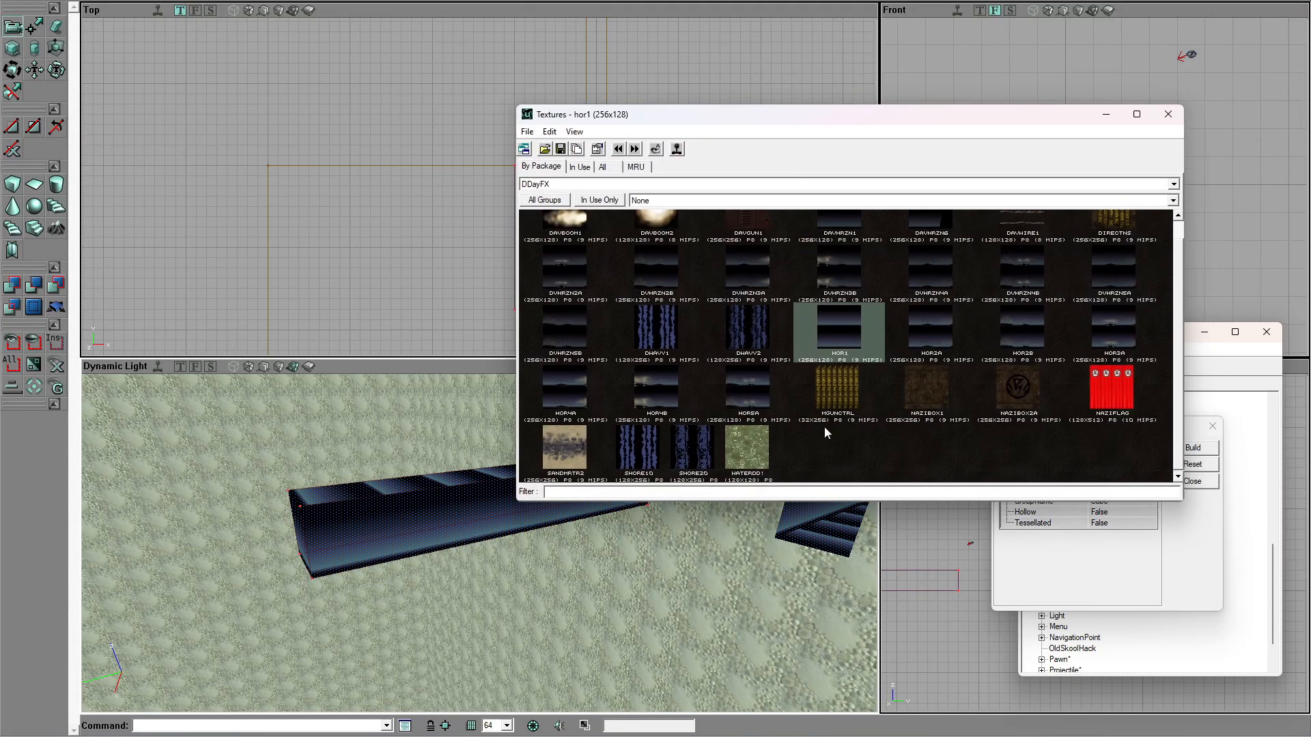
scroll(801, 444, "up", 1)
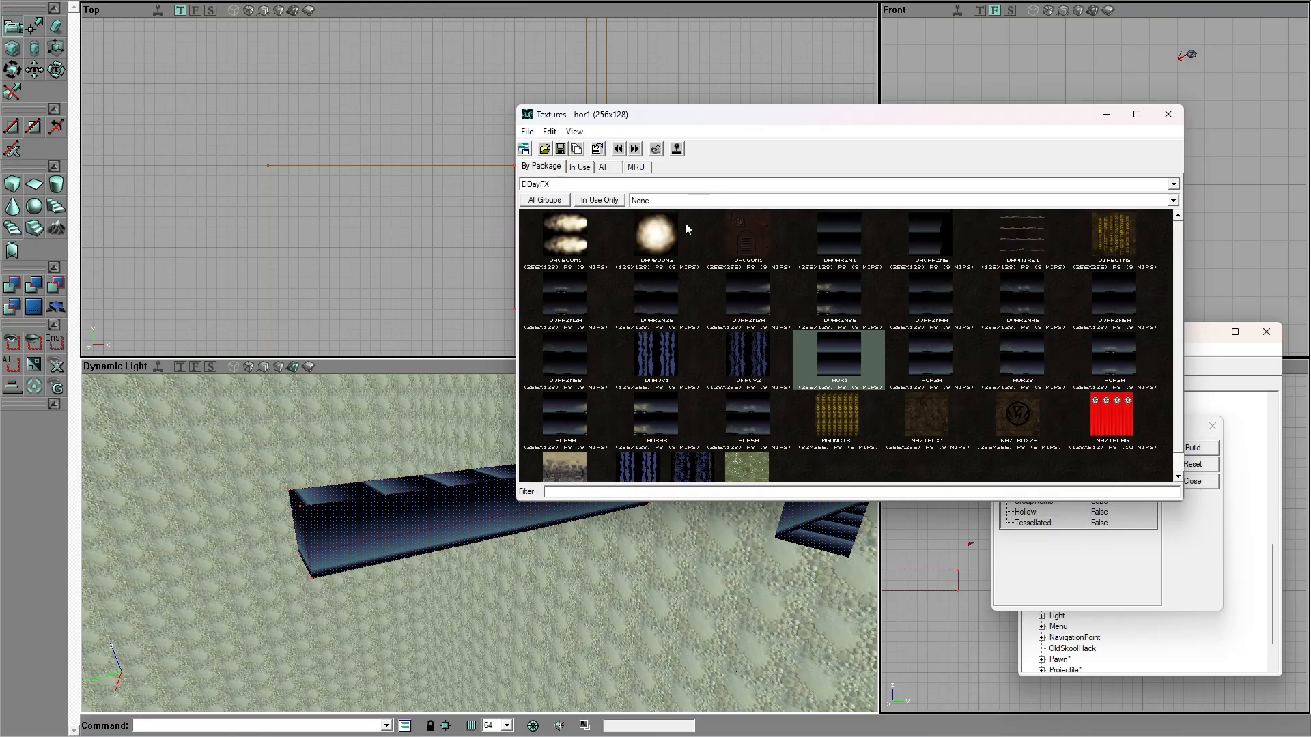
left_click(545, 149)
scroll(722, 366, "down", 3)
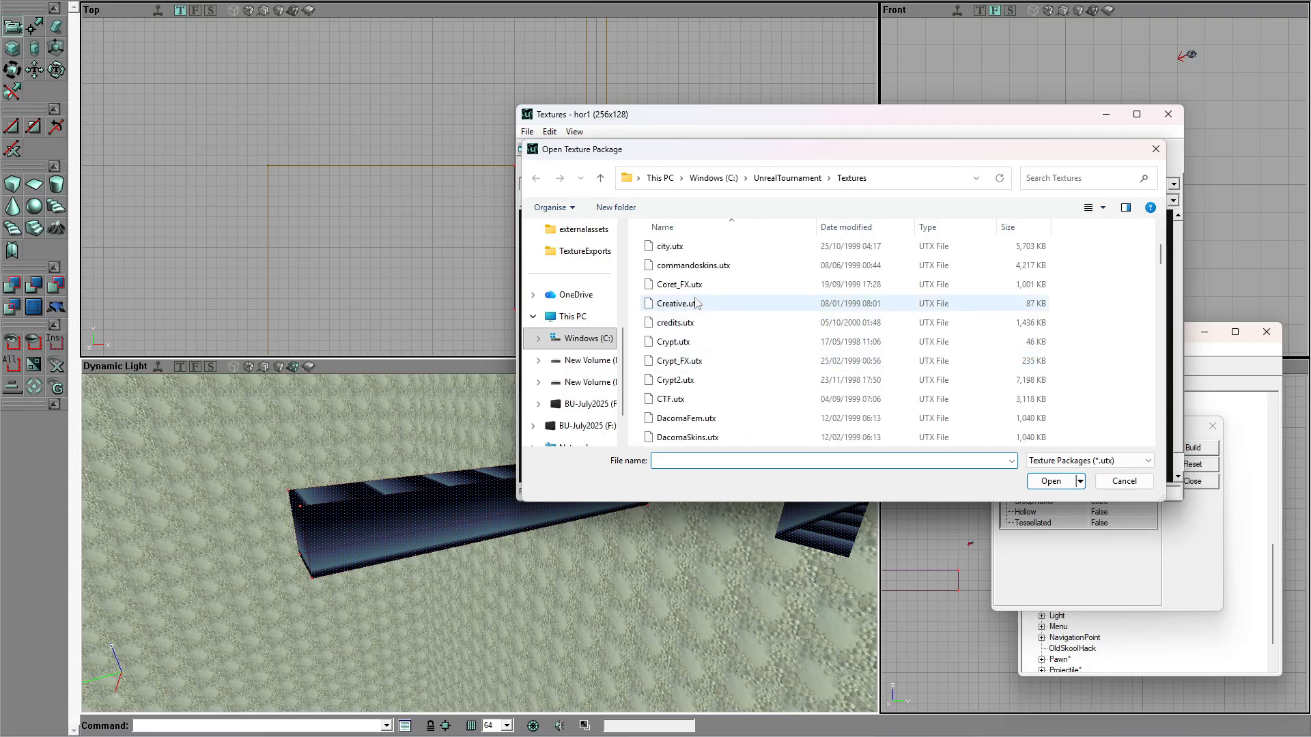
left_click(698, 287)
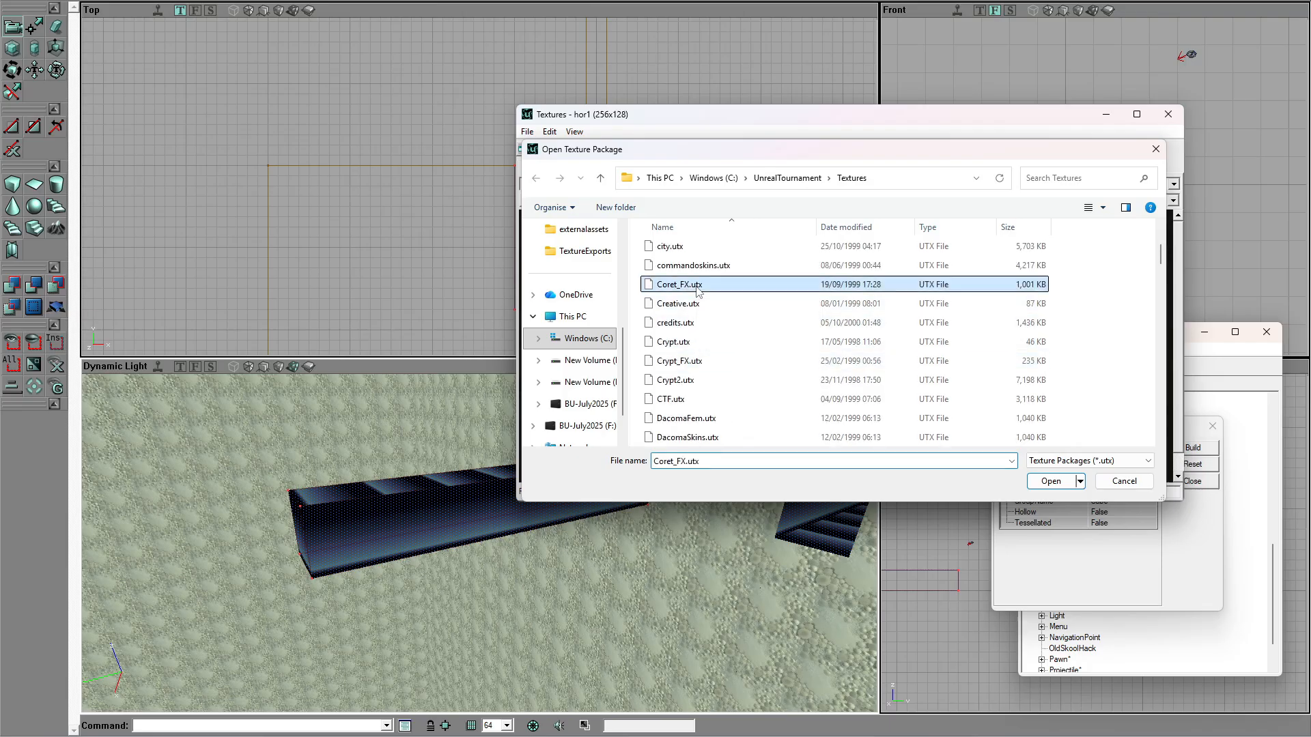
left_click(1042, 483)
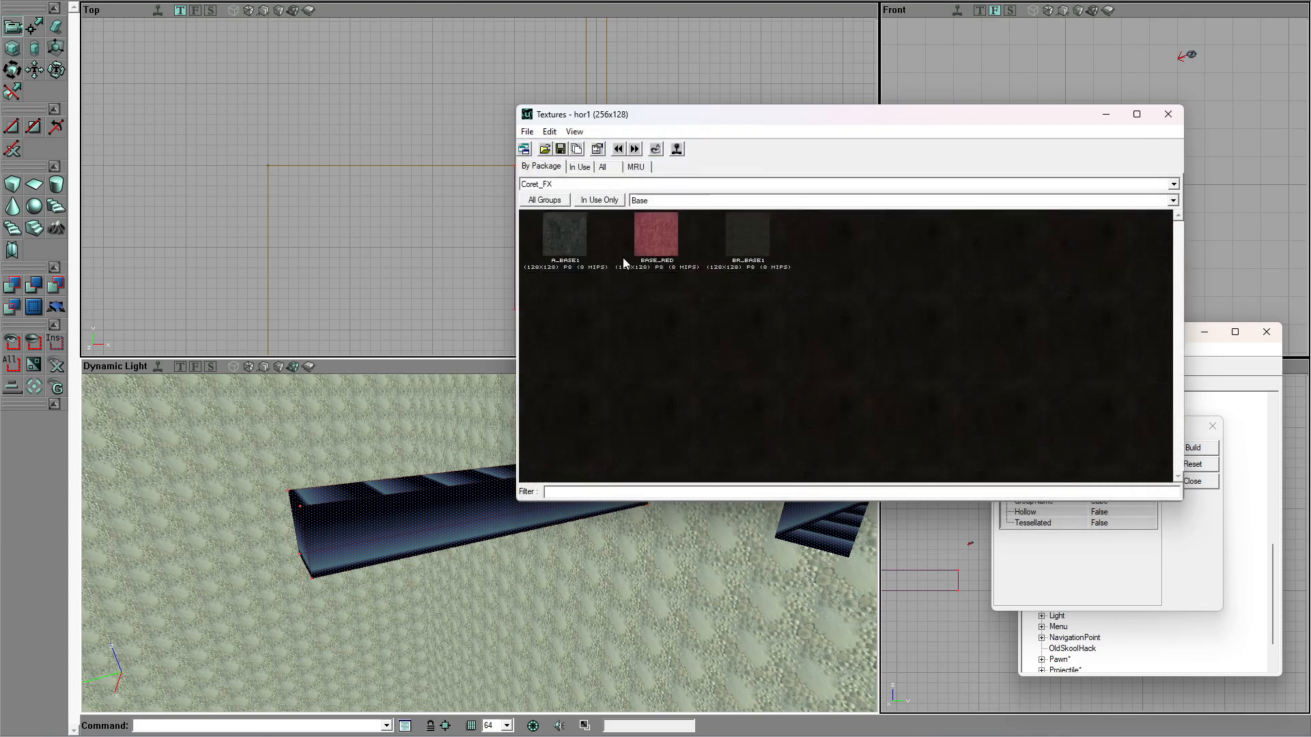
left_click(547, 200)
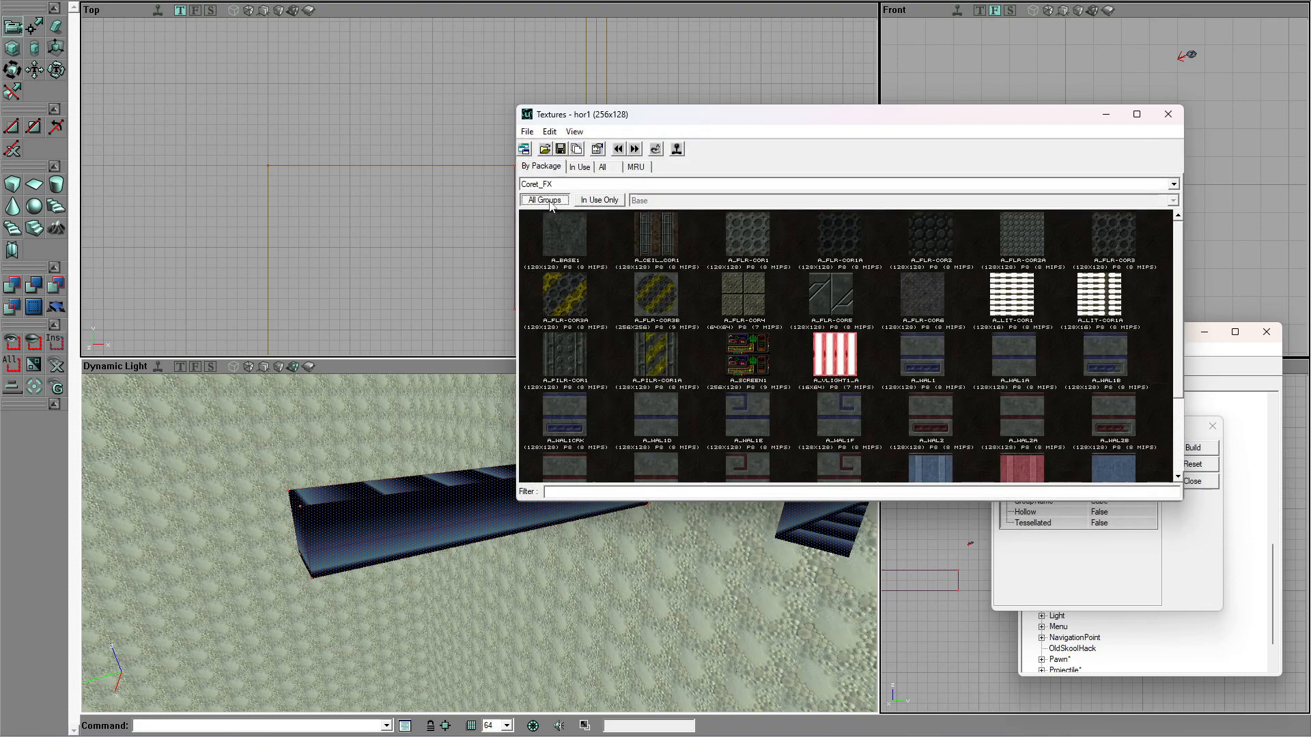
Step: Load the Crypt.utx texture package into the texture browser
left_click(597, 201)
left_click(604, 201)
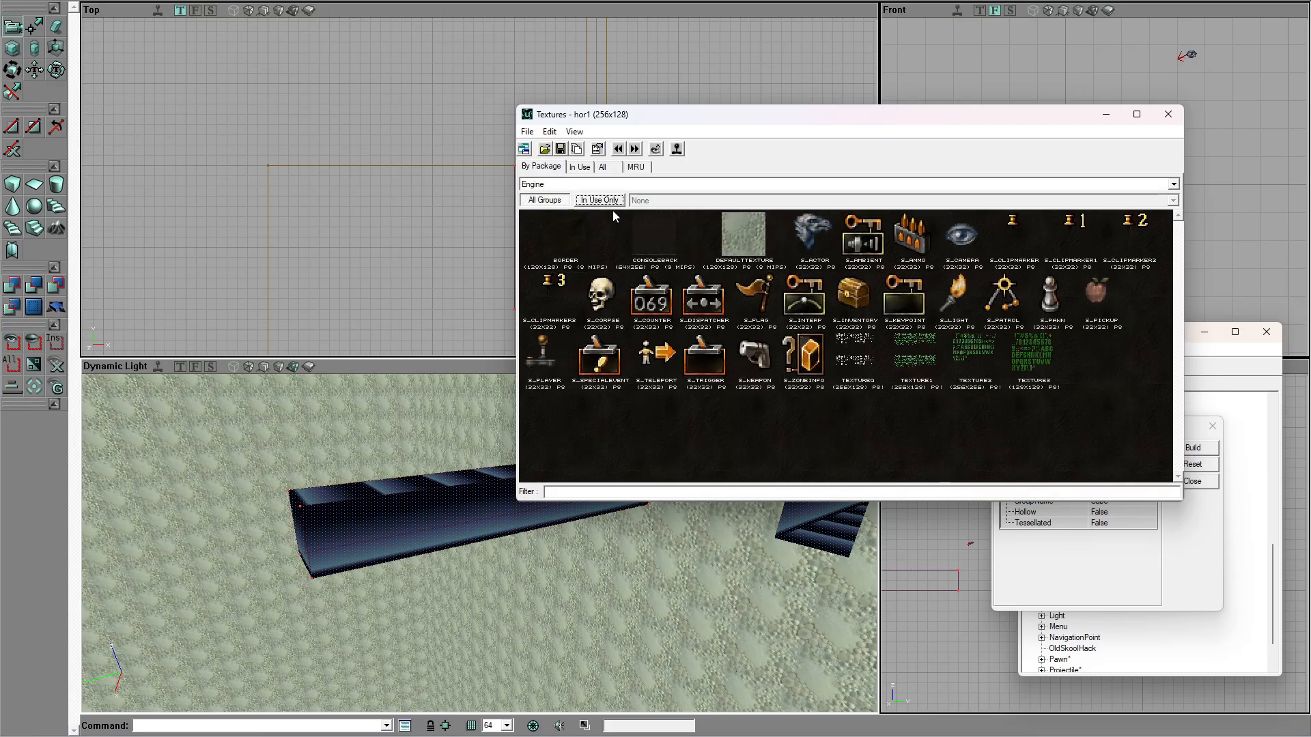
left_click(544, 149)
scroll(763, 343, "down", 2)
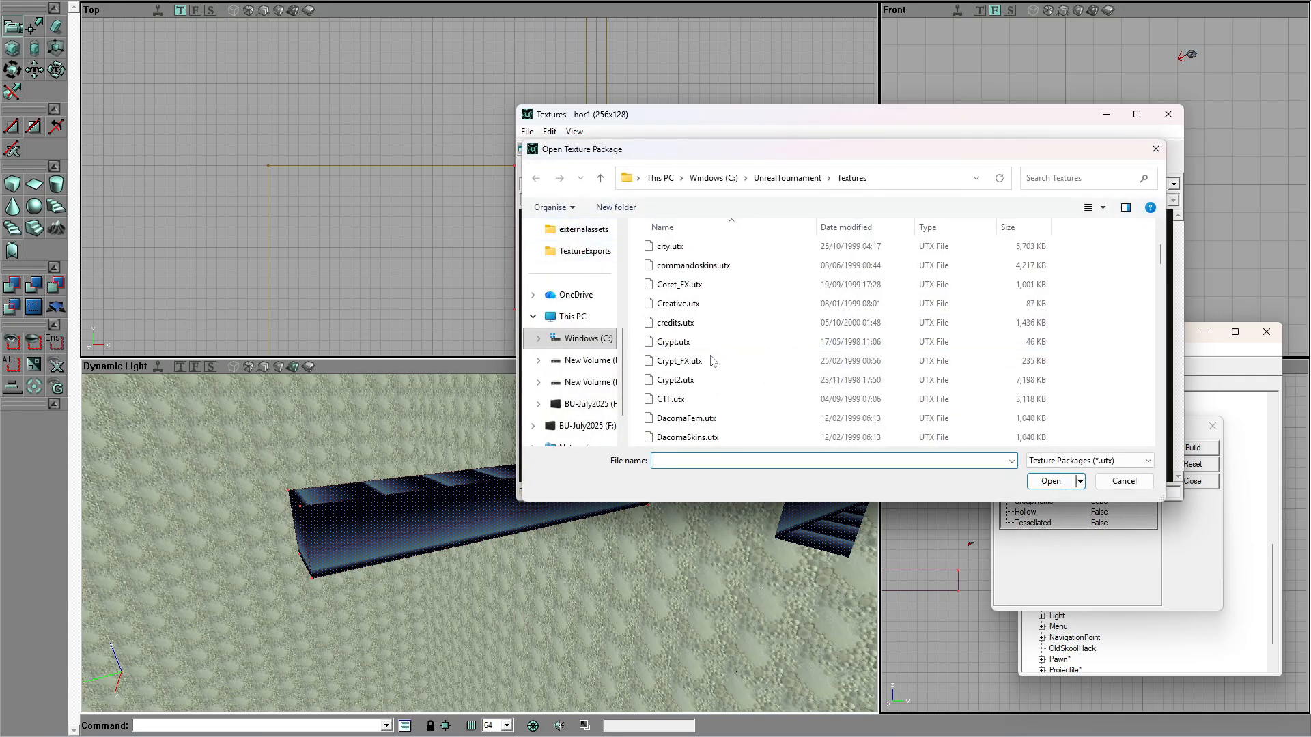
scroll(718, 394, "down", 3)
scroll(718, 395, "up", 3)
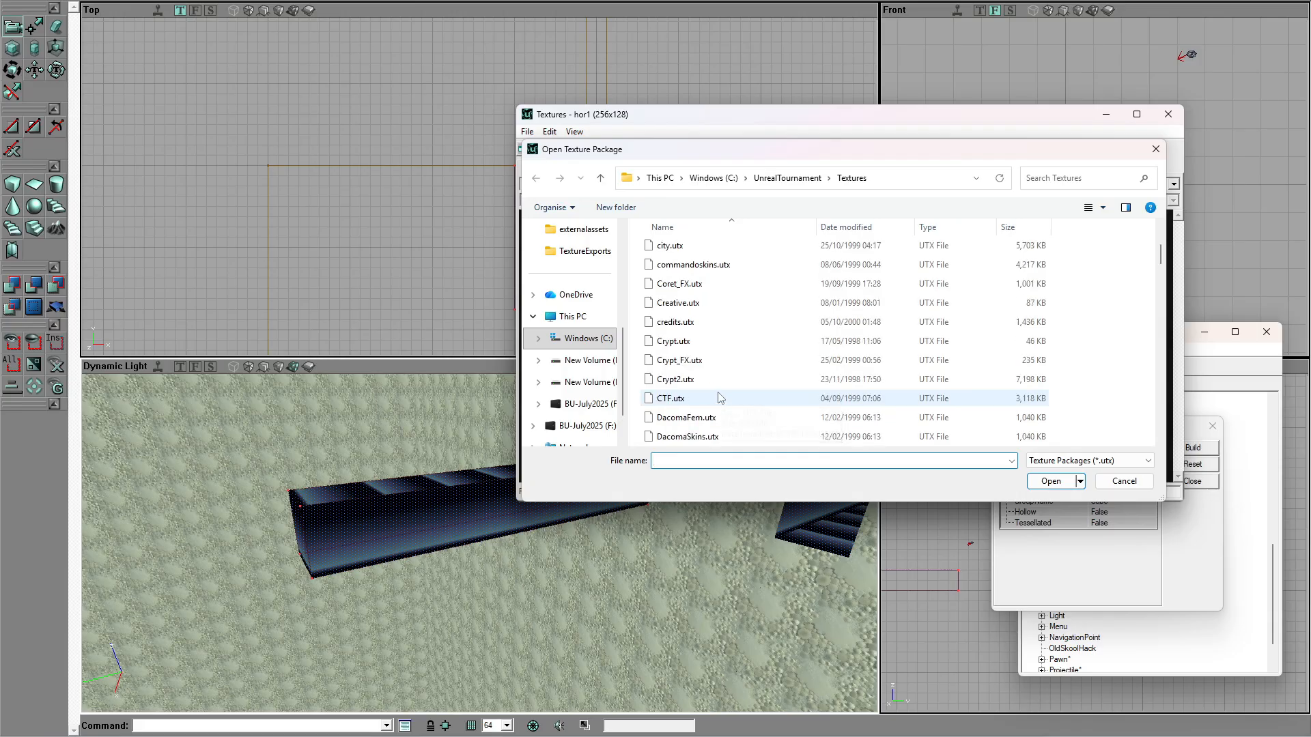
double_click(683, 350)
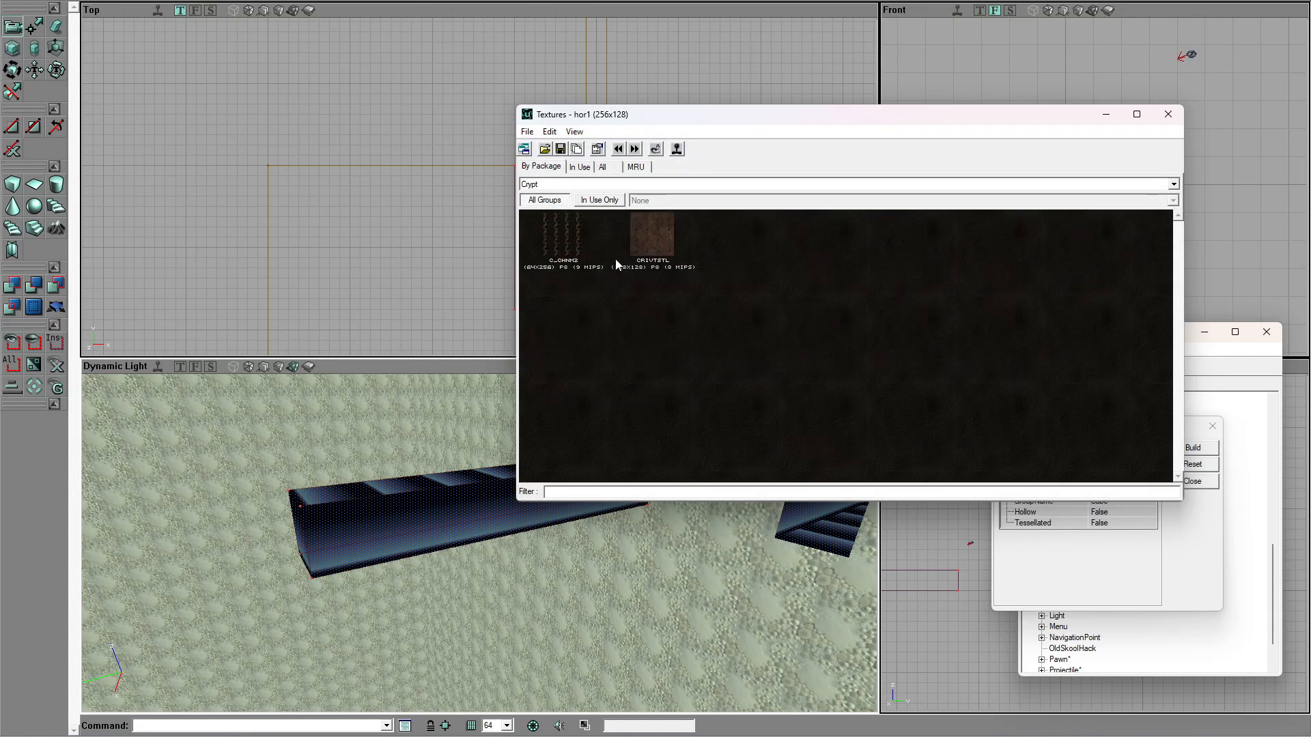
Step: Load the Crypt2.utx texture package and apply its C_RSTEEL texture to the selected block and corridor surfaces
left_click(544, 148)
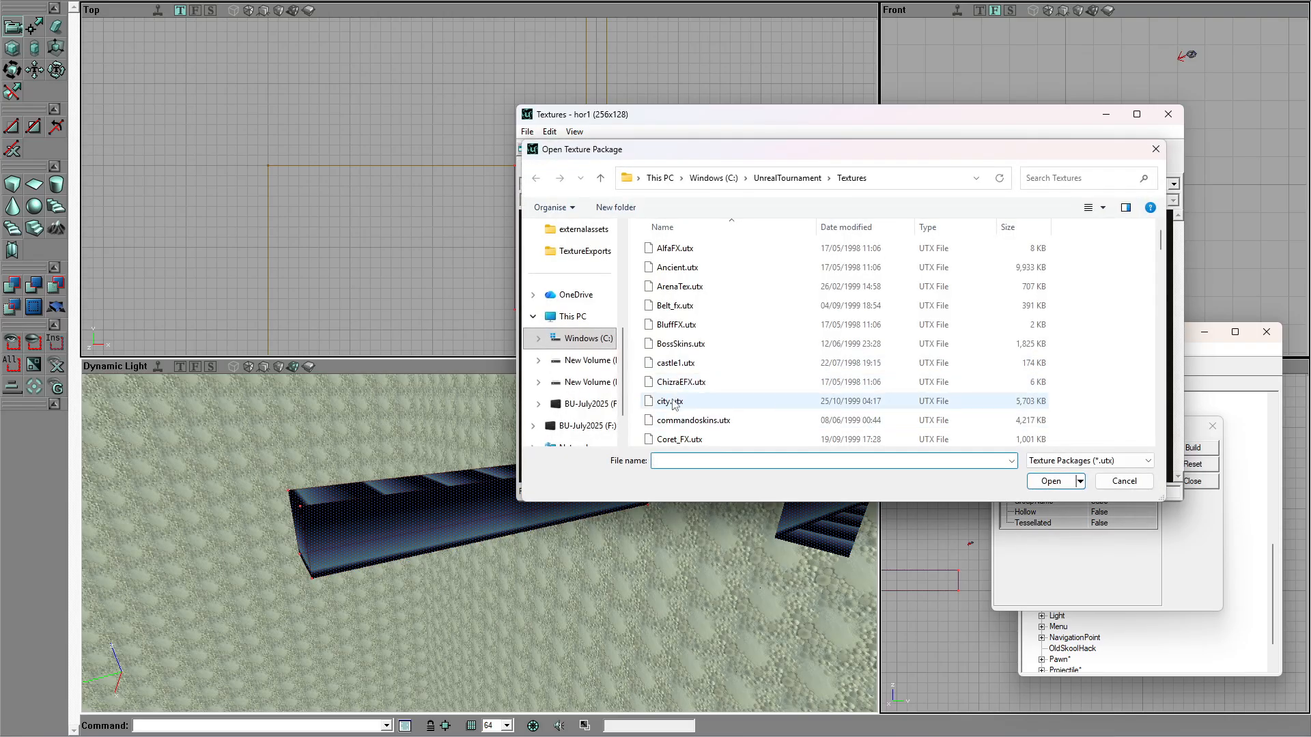
scroll(673, 362, "down", 2)
scroll(710, 387, "down", 1)
double_click(703, 379)
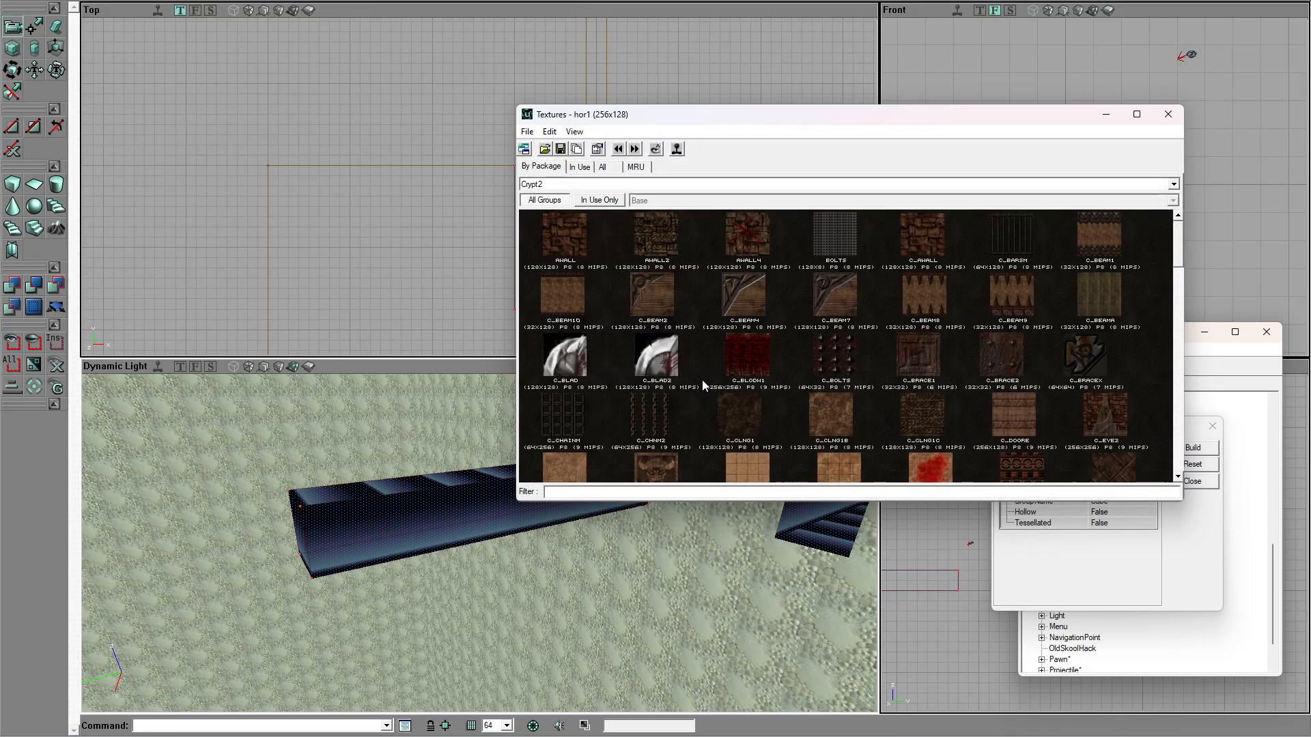
scroll(764, 382, "down", 10)
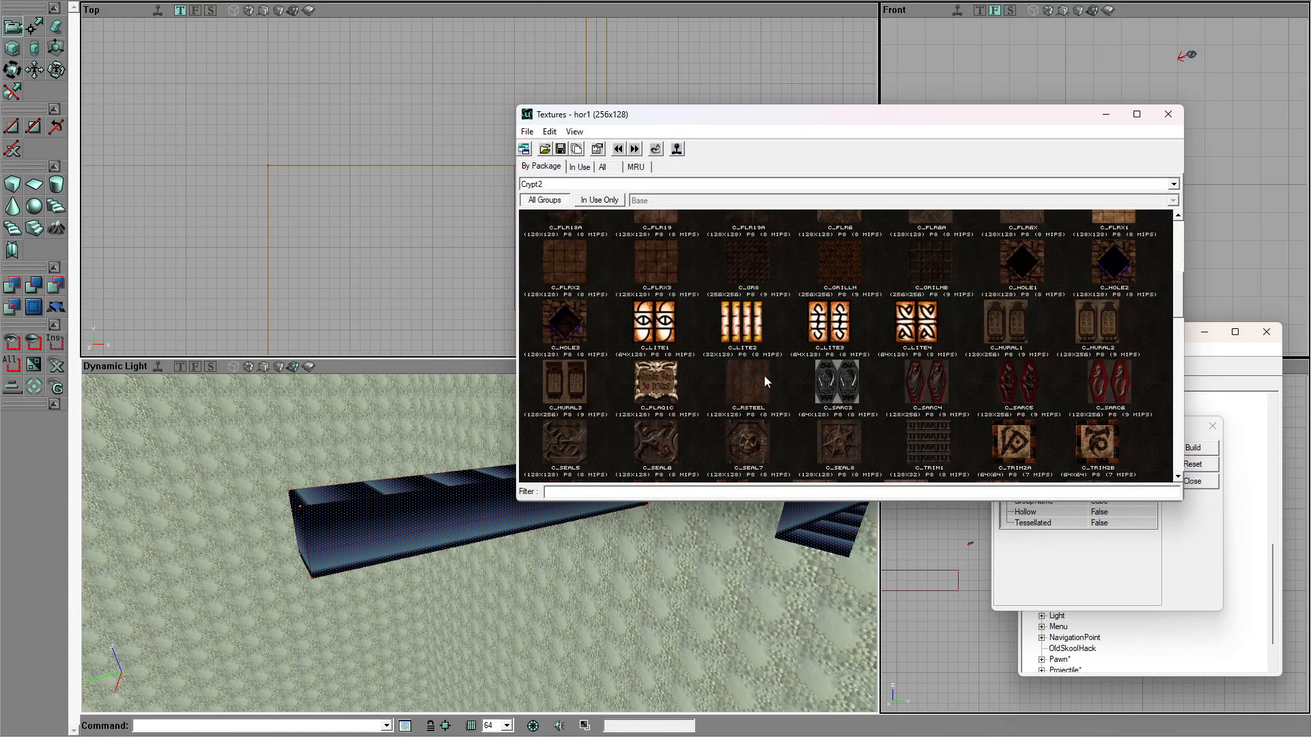
left_click(747, 382)
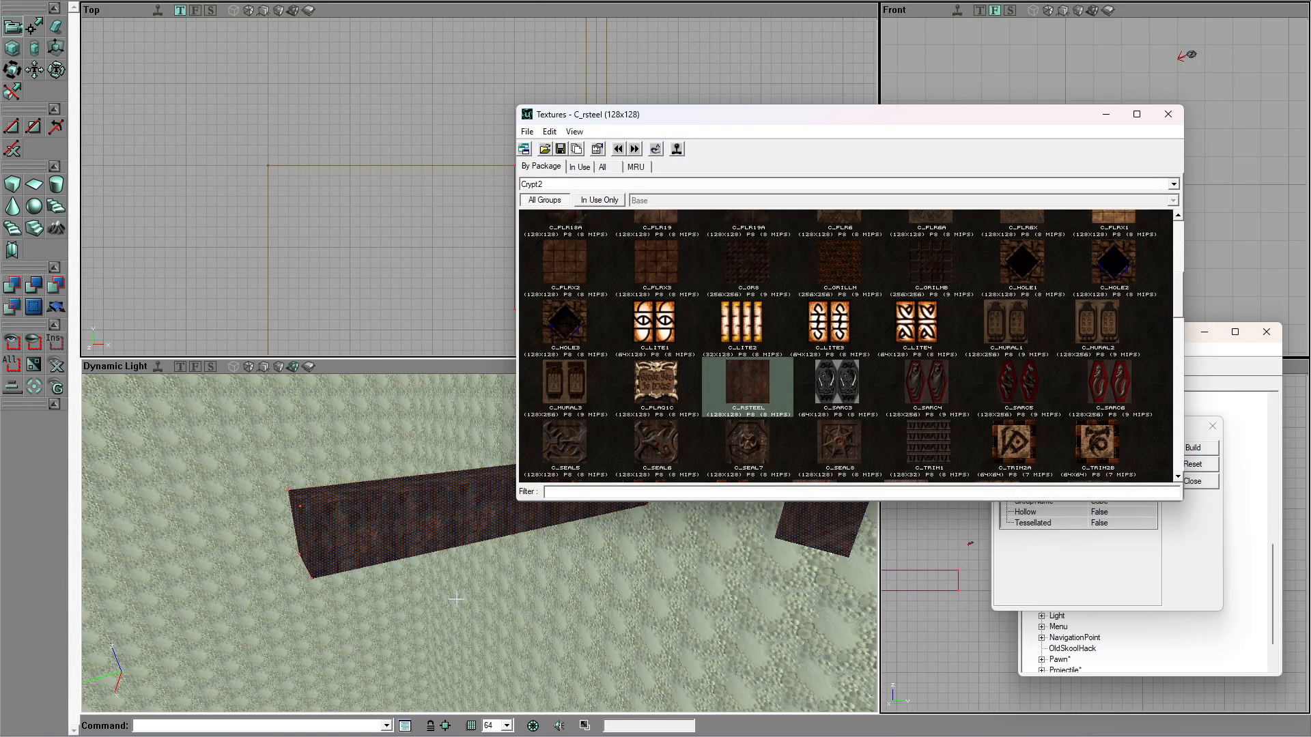
Step: Move the texture browser out of the way and shift the builder brush away from the added block, further along the room
left_click_drag(1044, 116, 1310, 253)
mouse_move(657, 492)
left_mouse_down()
mouse_move(661, 390)
mouse_move(693, 533)
left_mouse_up()
right_click_drag(693, 533, 703, 502)
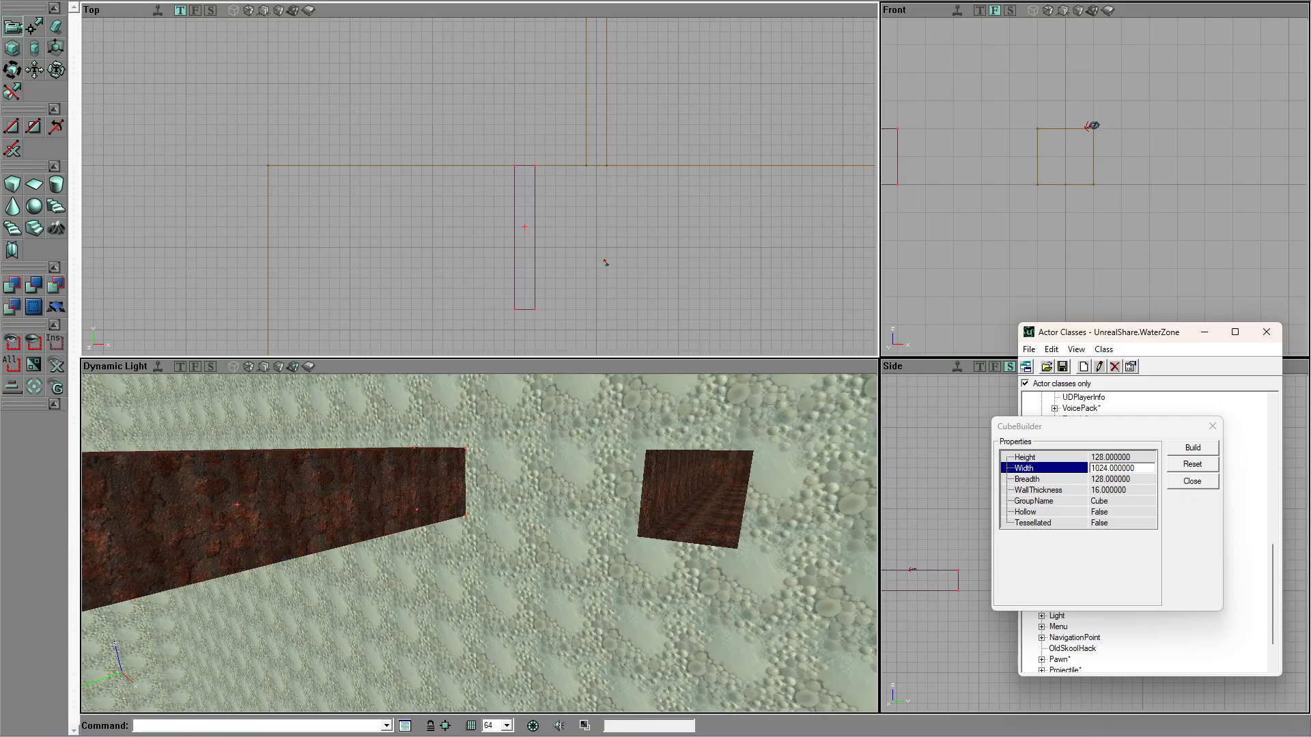
left_click_drag(487, 229, 477, 229, "ctrl")
scroll(540, 199, "up", 2)
scroll(564, 215, "down", 2)
left_click_drag(580, 213, 625, 204)
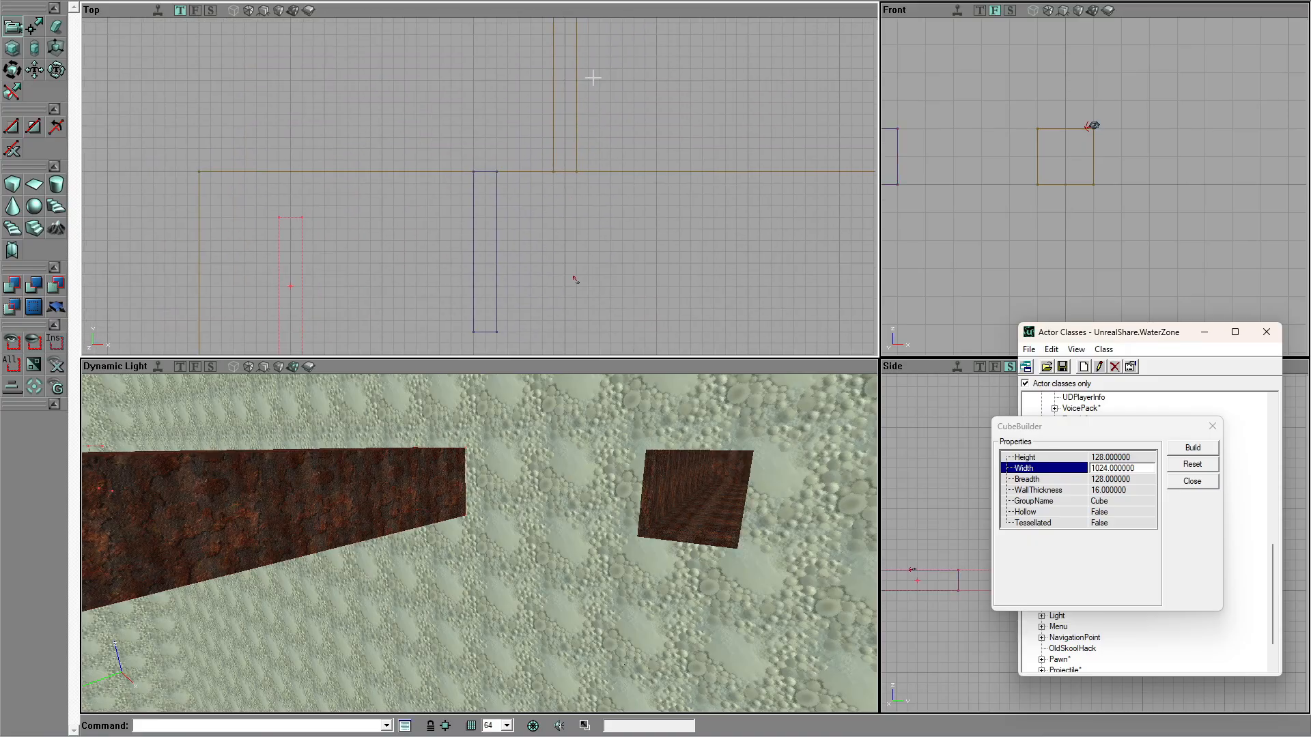
Step: Examine how the added block, subtracted corridor and room brushes match the 3D geometry by selecting each in turn
left_click(497, 253)
left_click(541, 133)
left_click(556, 140)
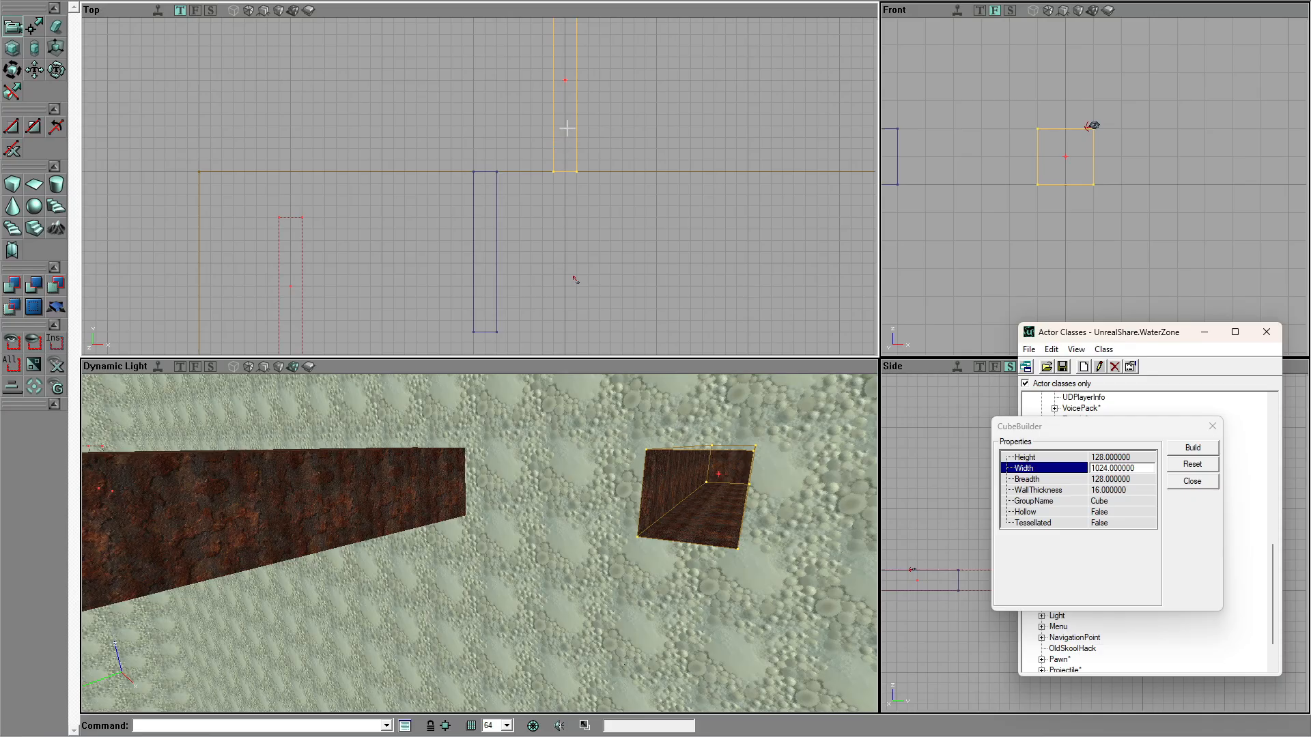
left_click(497, 237)
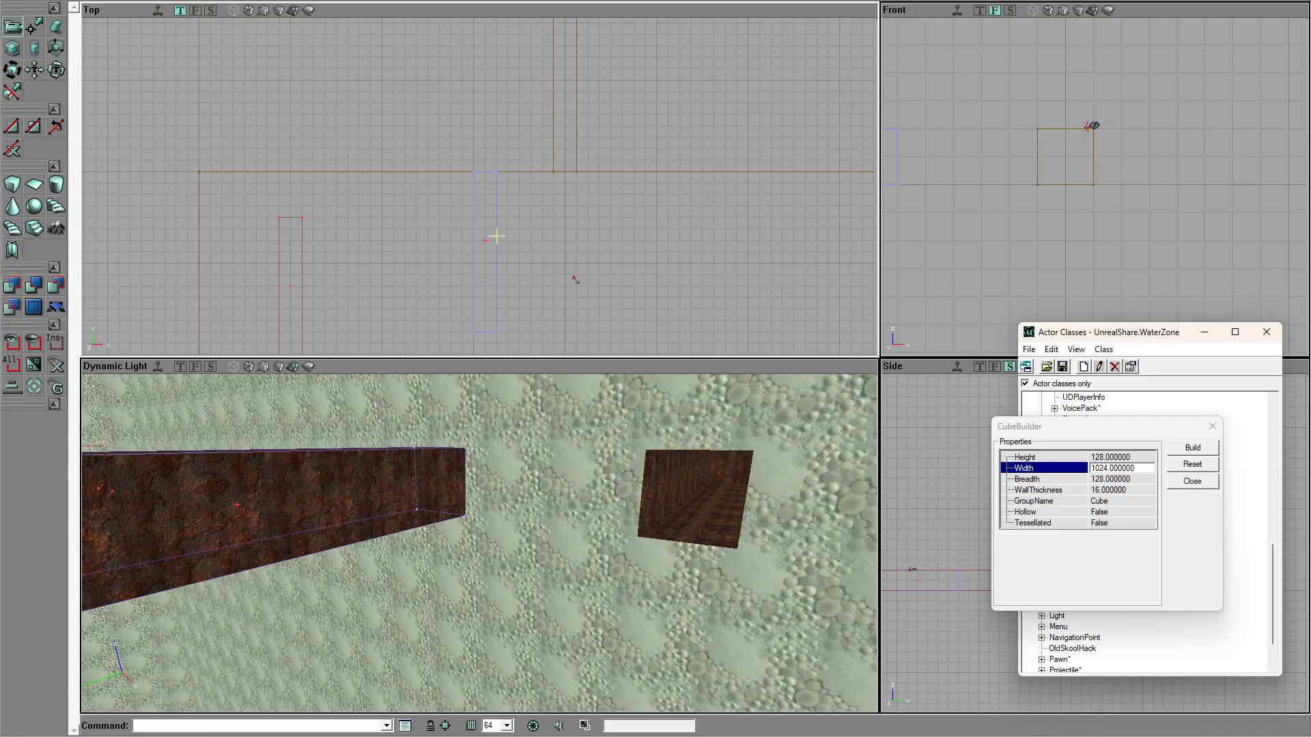
left_click(553, 149)
left_click(534, 171)
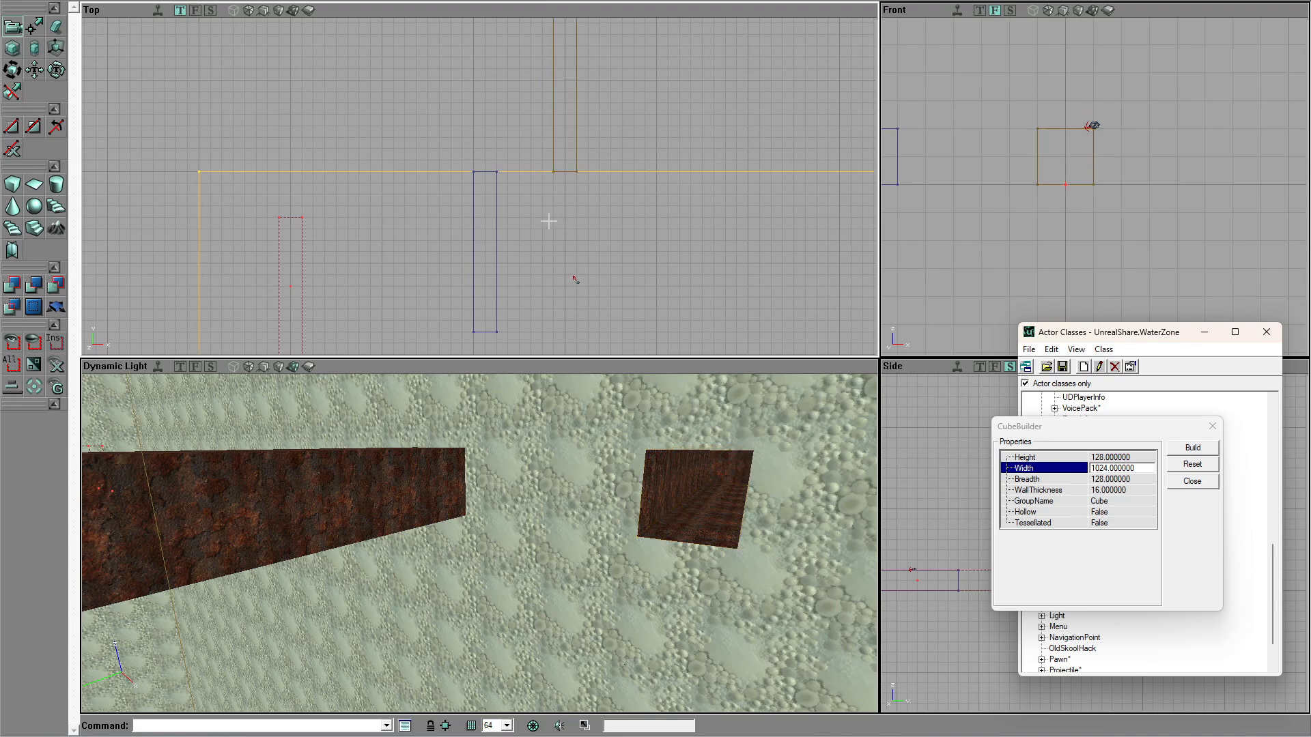
left_click(343, 478)
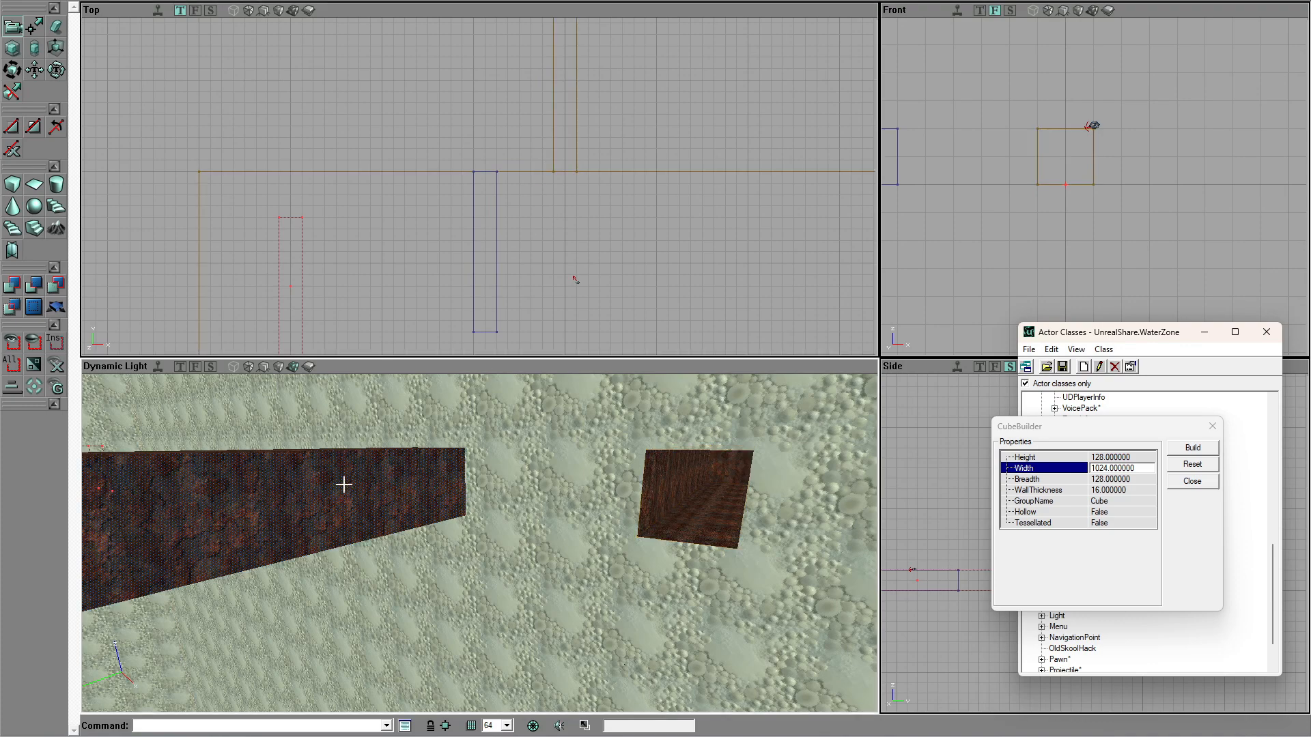
left_click(354, 490)
left_click(681, 490)
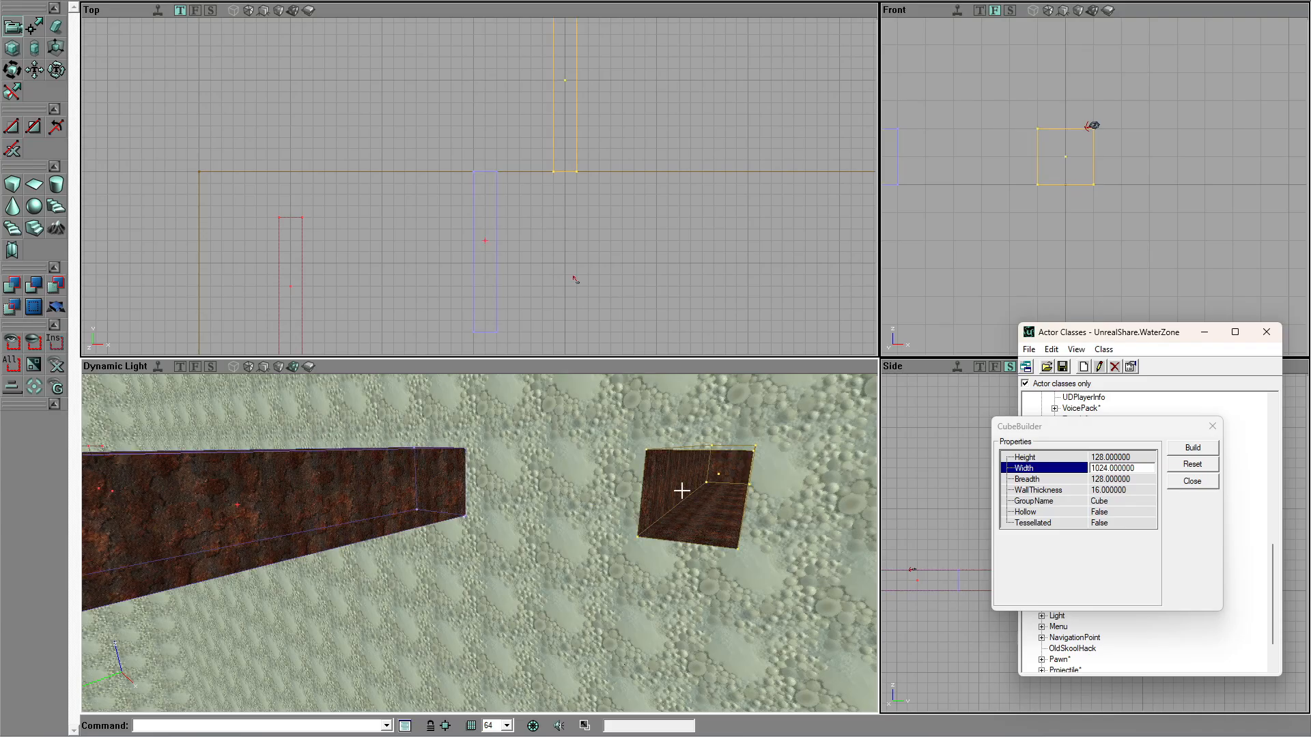
left_click_drag(681, 490, 602, 497)
left_click_drag(579, 208, 619, 227)
scroll(619, 204, "down", 3)
left_click(581, 240)
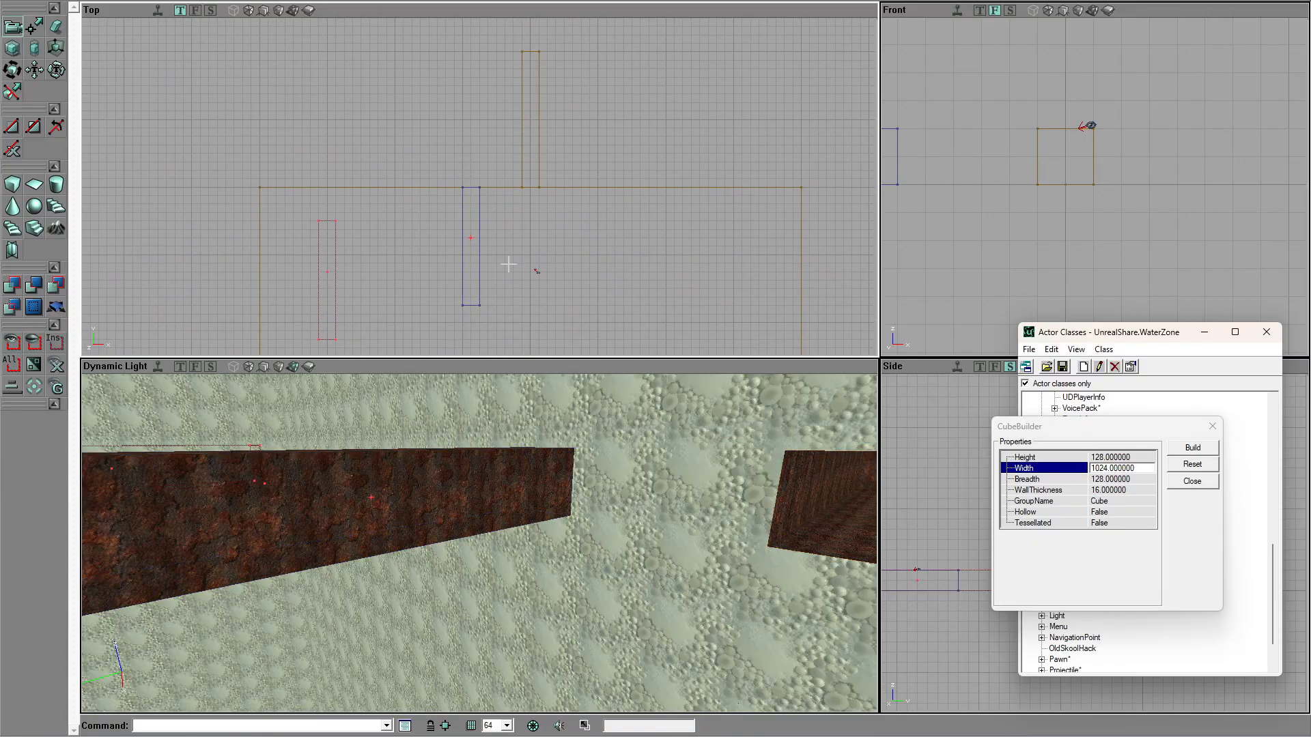
left_click_drag(510, 600, 379, 472)
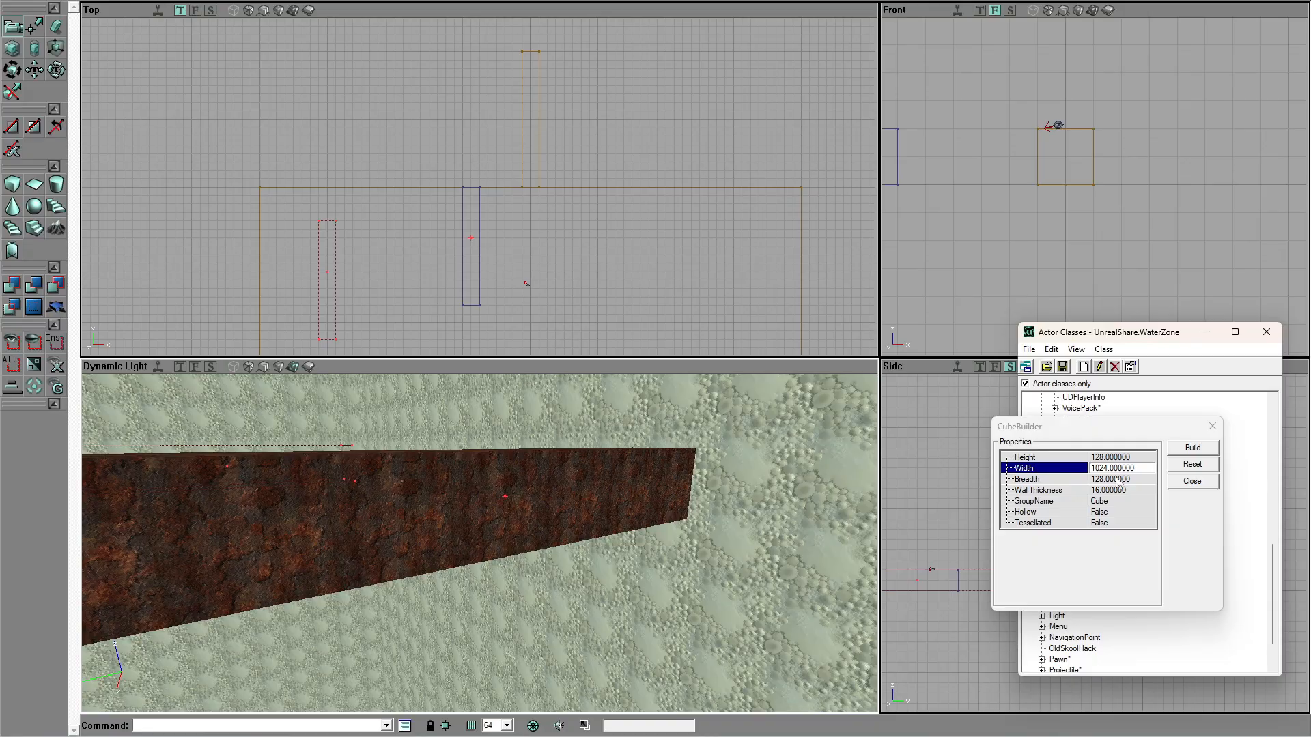
Step: Rebuild the builder cube with height 128, width 1024 and breadth 128, and move it so it partly overlaps the added block
left_click(1197, 452)
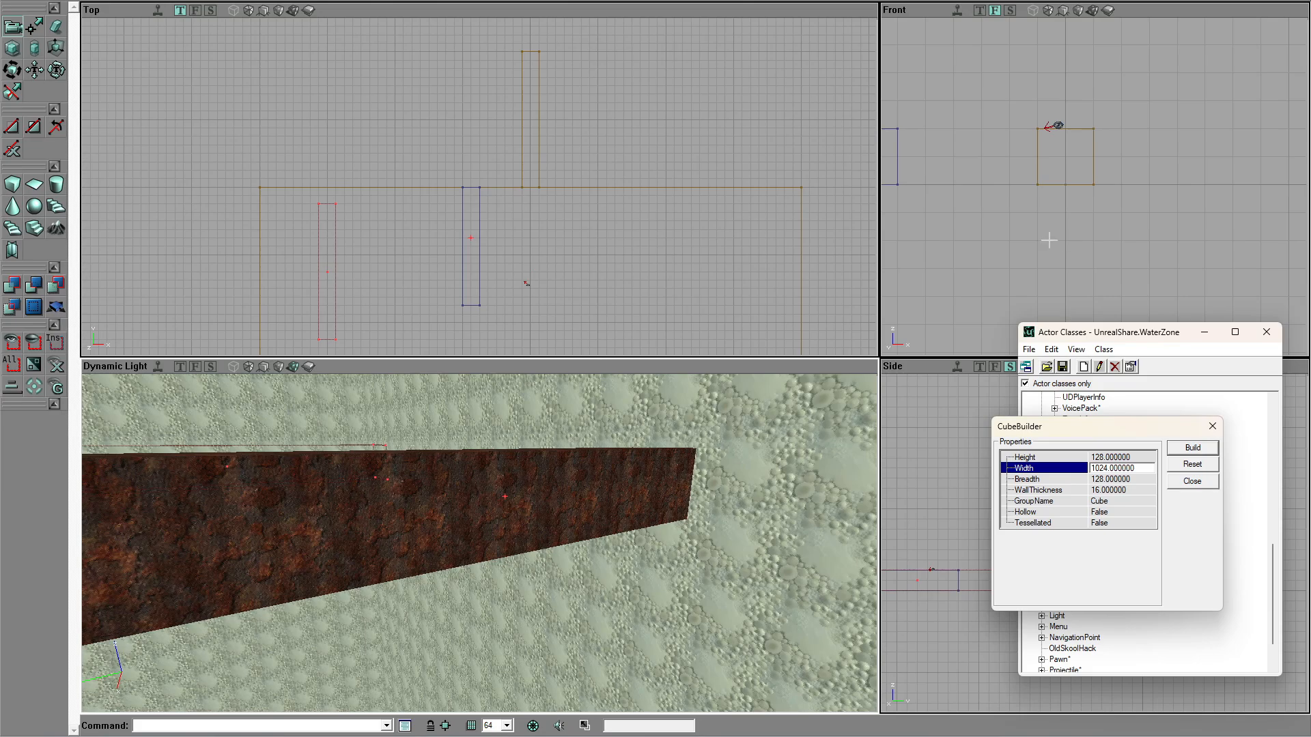
scroll(1049, 240, "down", 3)
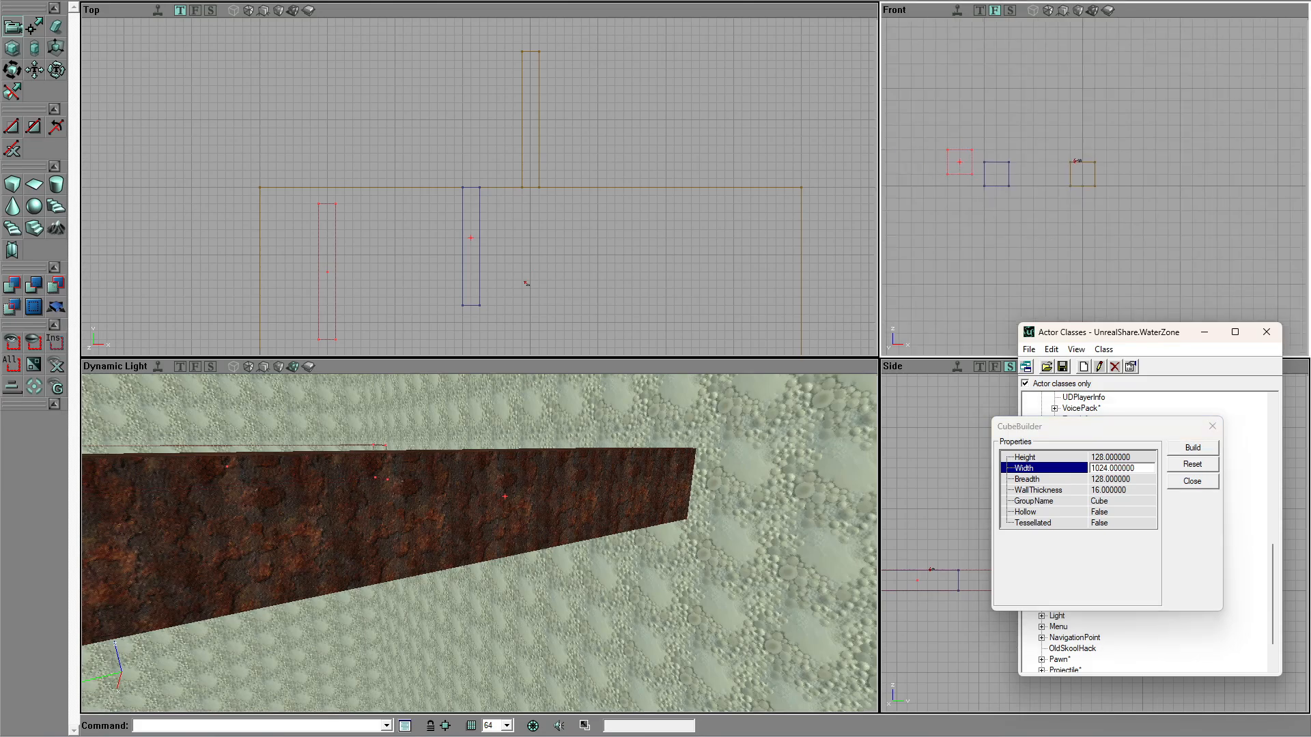
mouse_move(744, 465)
left_mouse_down()
mouse_move(765, 505)
mouse_move(820, 539)
mouse_move(820, 587)
left_mouse_up()
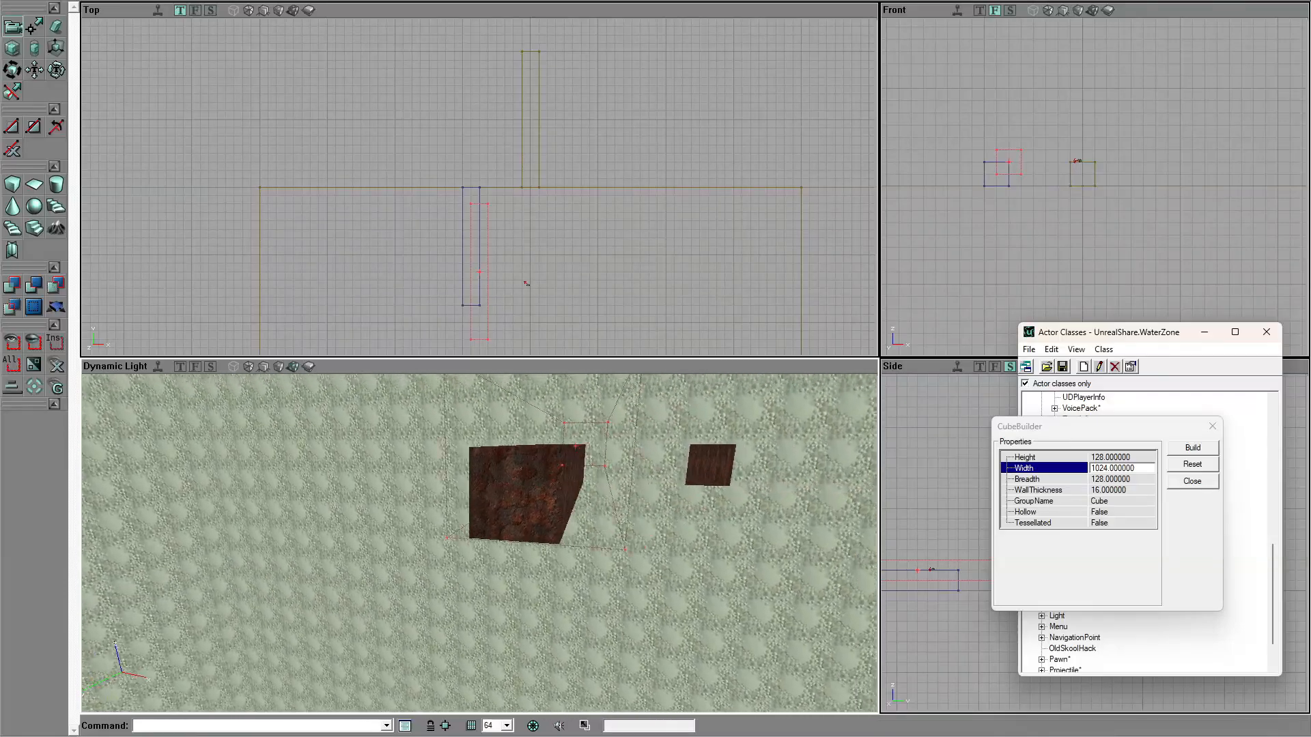
left_click_drag(478, 533, 553, 553)
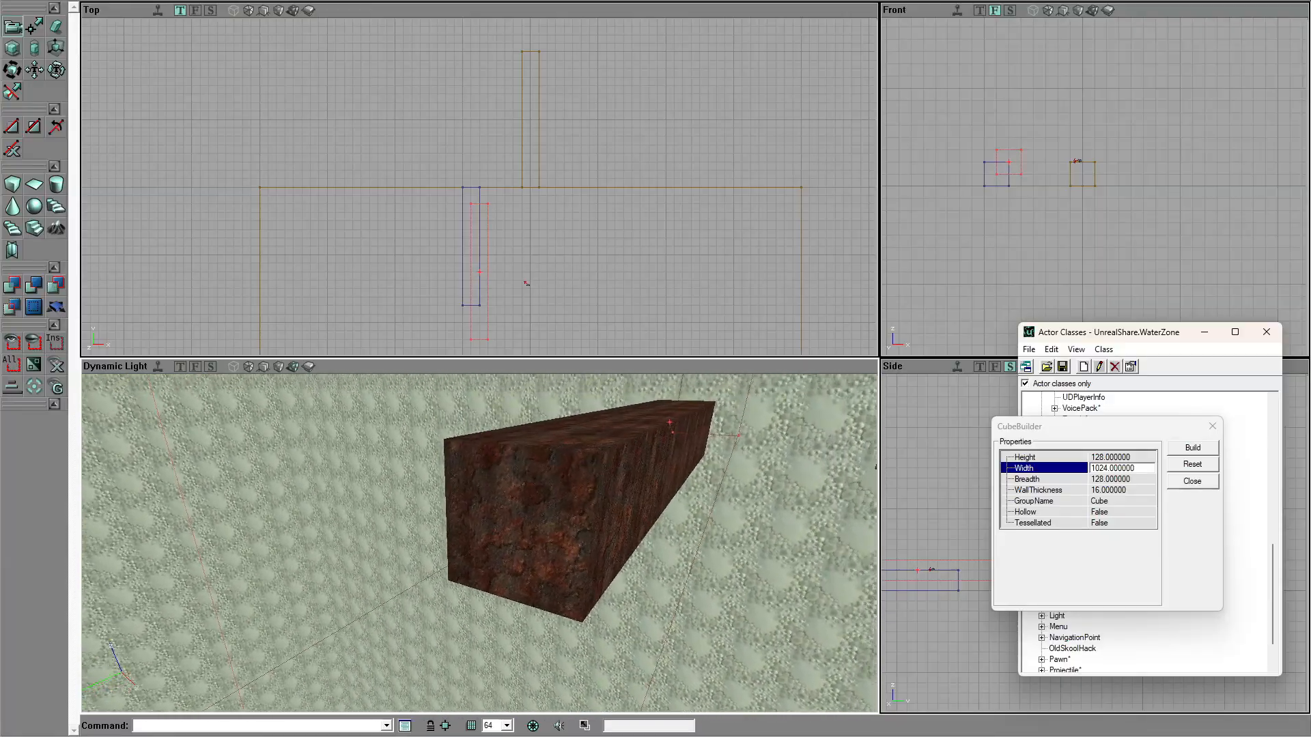
Step: Try adding the overlapping builder brush directly as a solid, inspect the result, and undo the addition
left_click(12, 286)
mouse_move(357, 446)
left_mouse_down()
mouse_move(357, 539)
mouse_move(390, 601)
mouse_move(452, 494)
left_mouse_up()
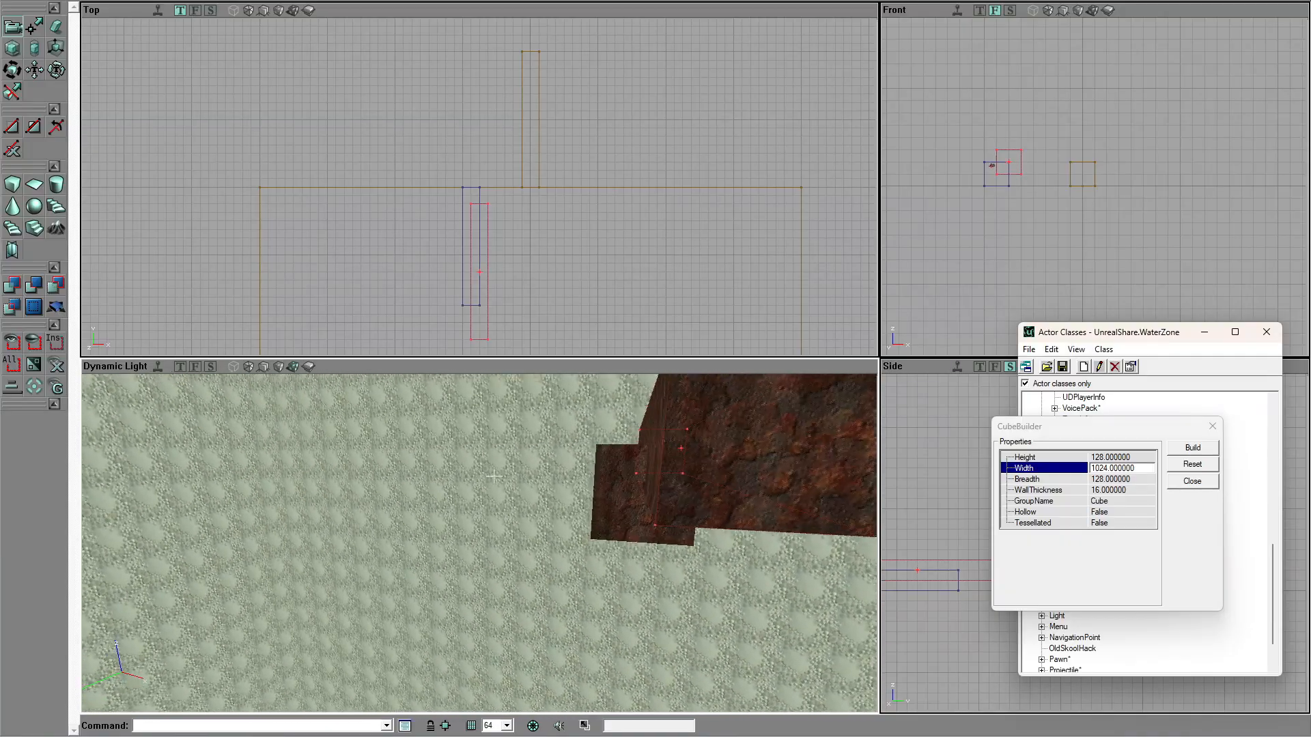
left_click_drag(491, 286, 479, 304)
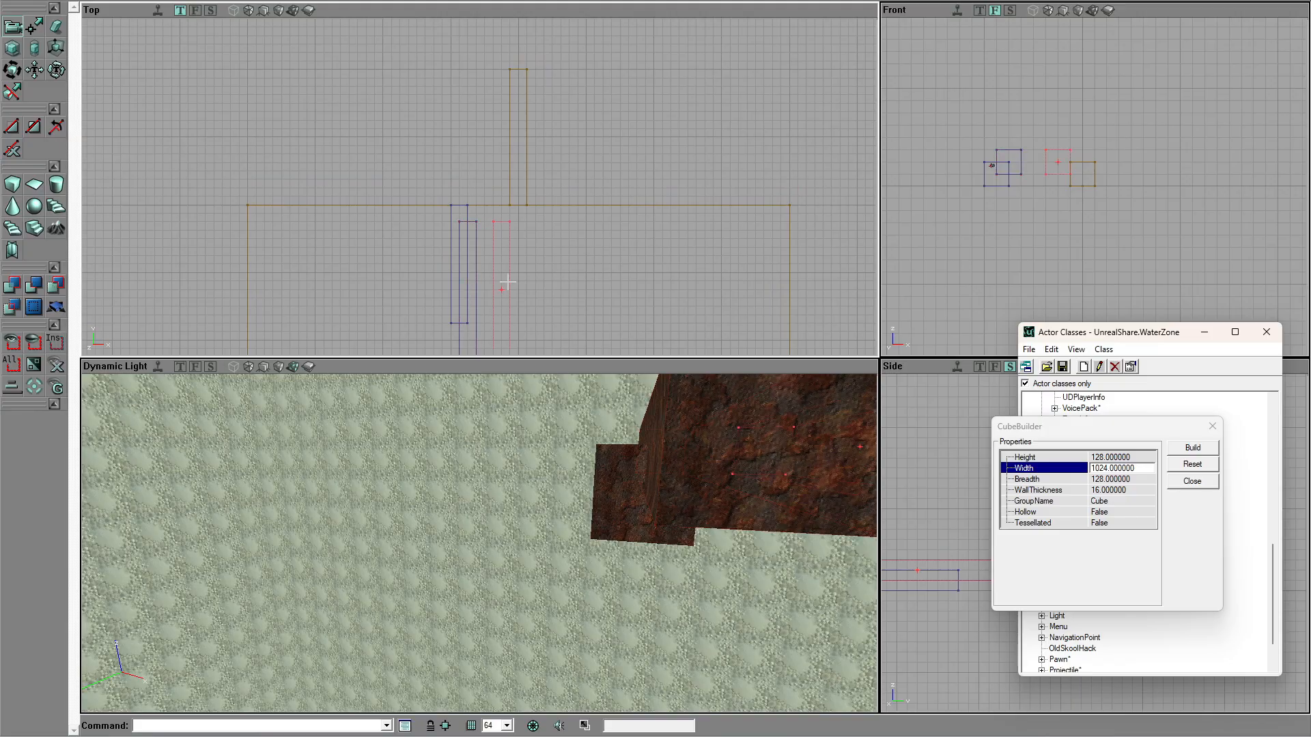
key("ctrl+z")
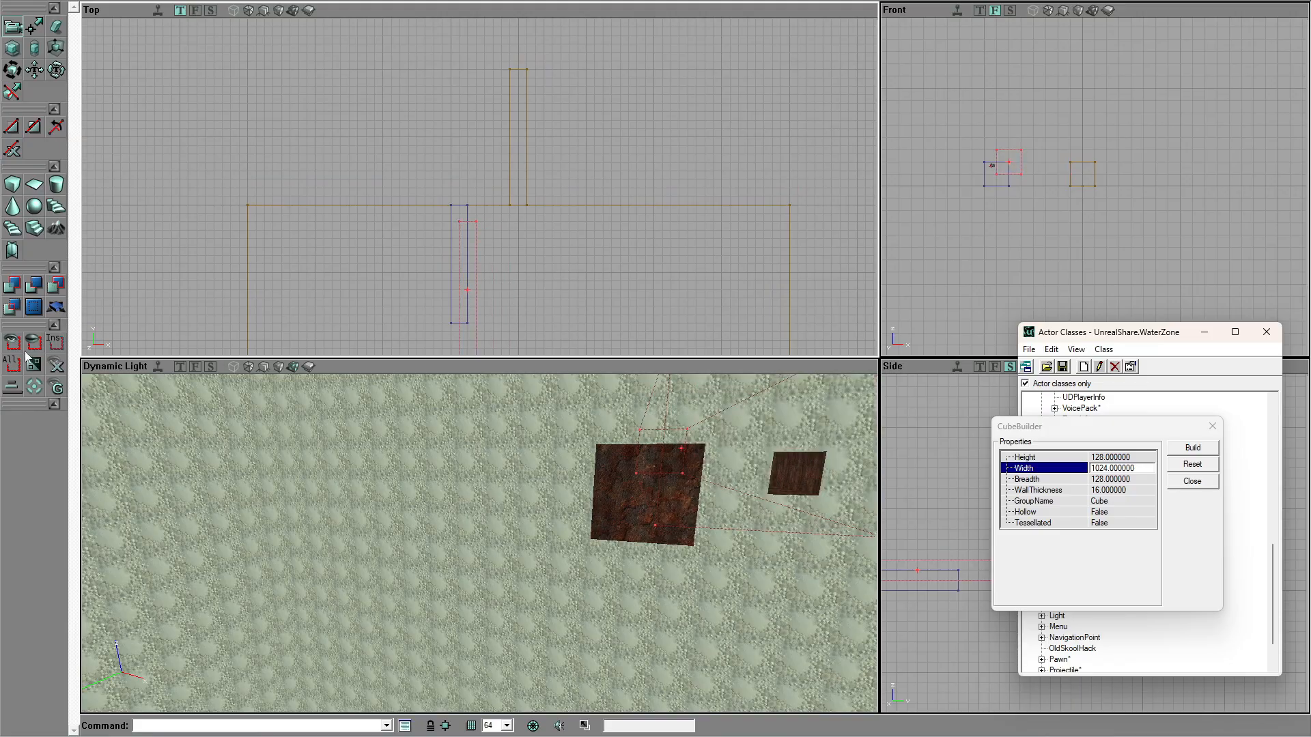
Step: Deintersect the builder brush against the block, add the notched shape as a solid, and move the builder brush clear of it
left_click_drag(382, 506, 423, 488)
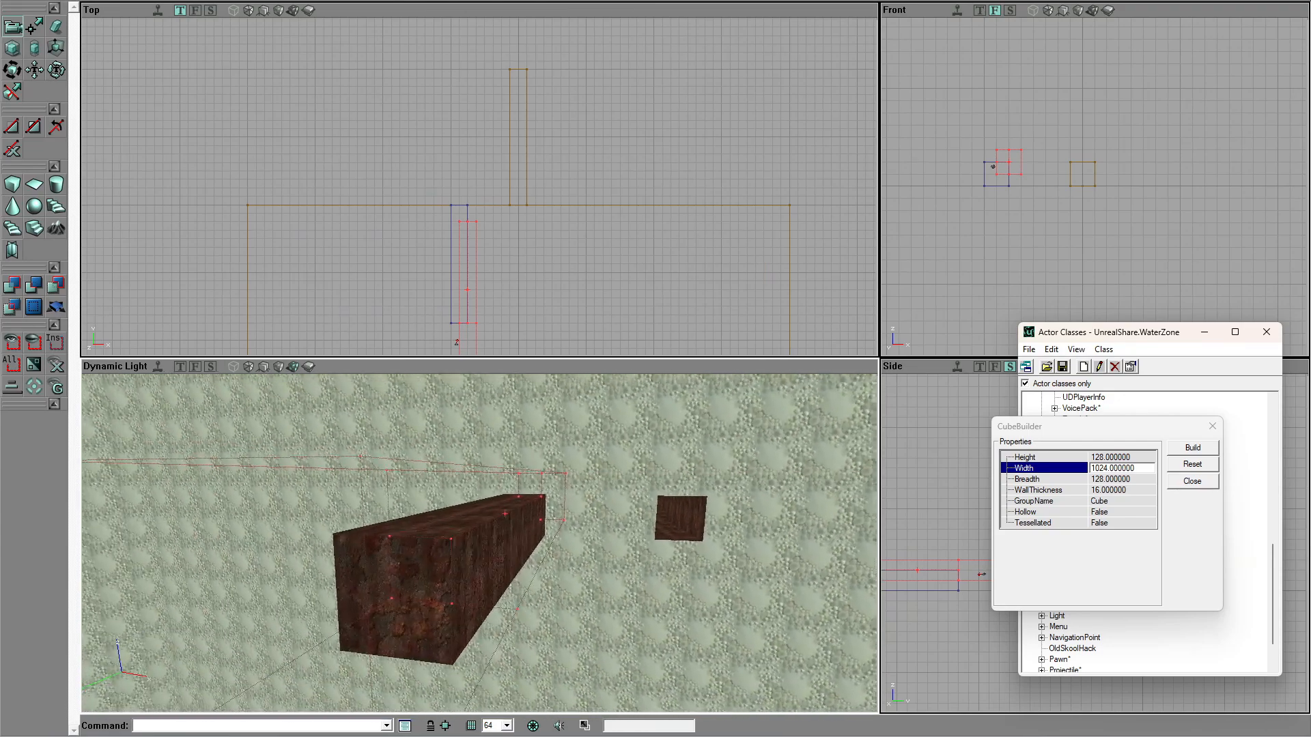
left_click(12, 295)
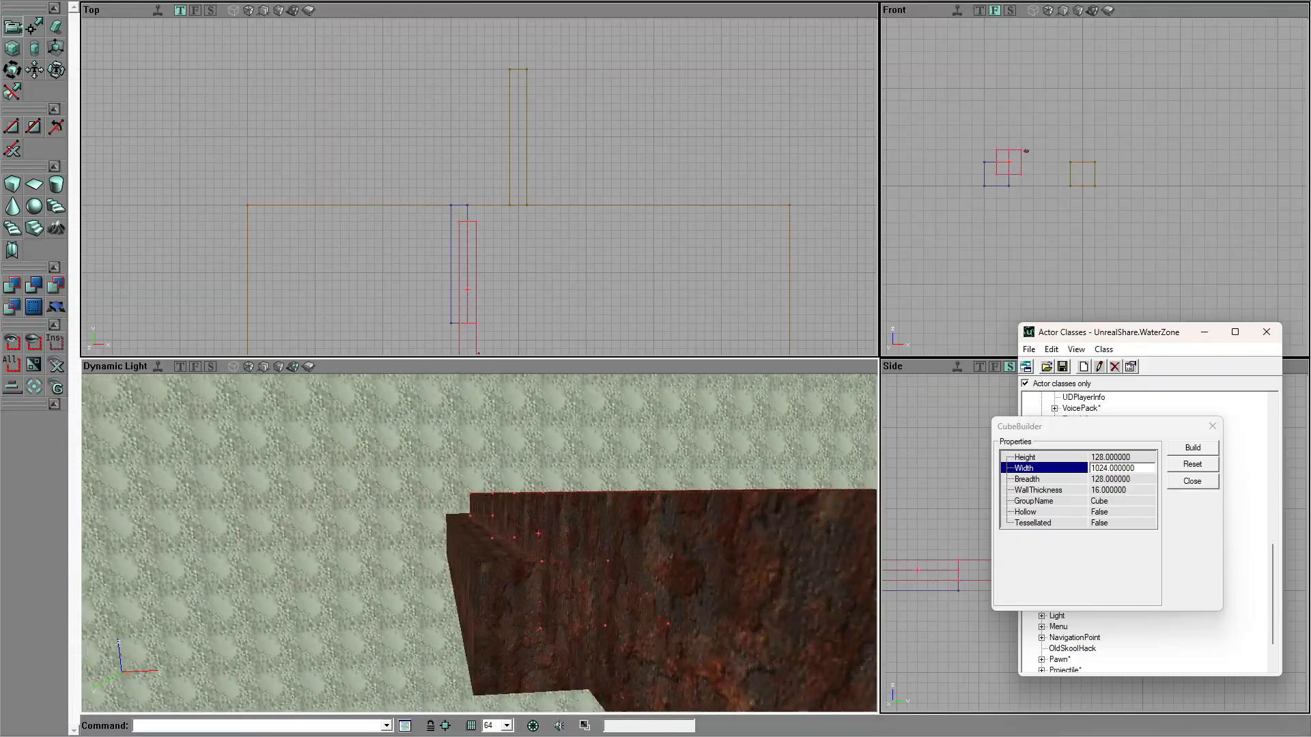
left_click_drag(479, 543, 481, 498)
left_click_drag(365, 285, 369, 342)
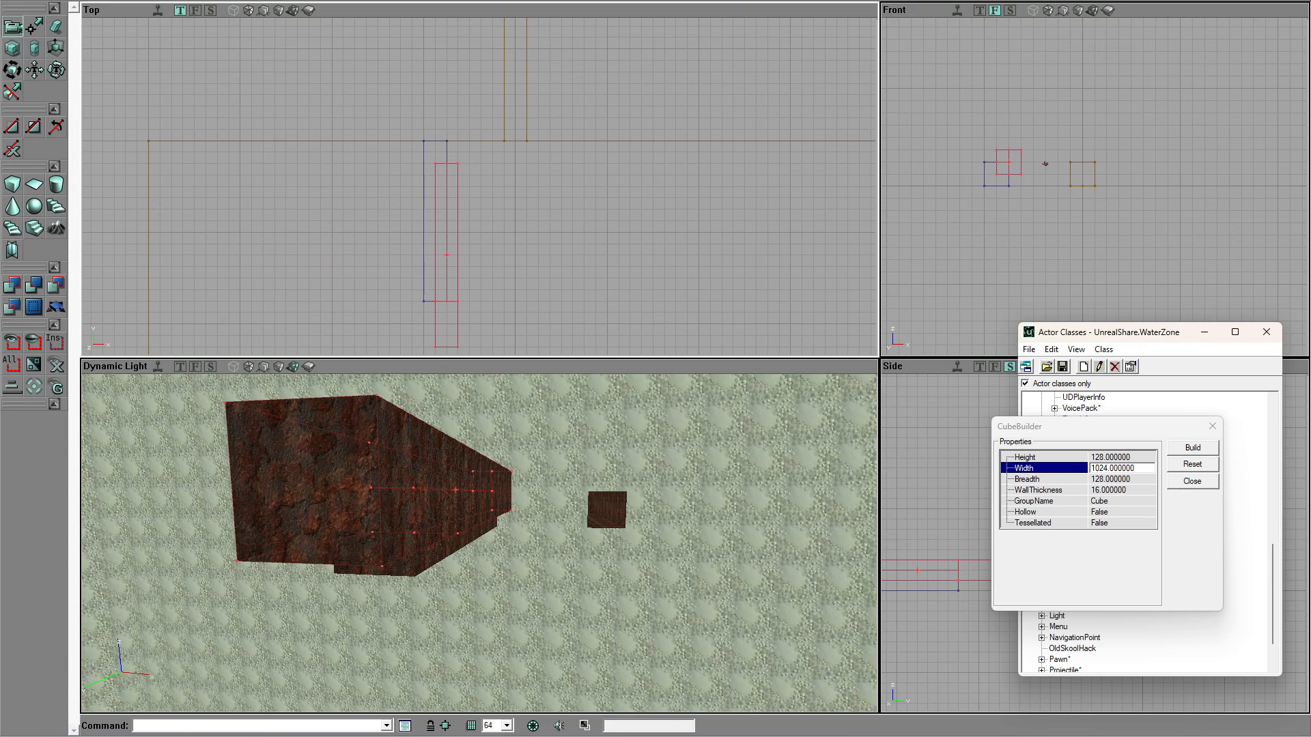
left_click(457, 181)
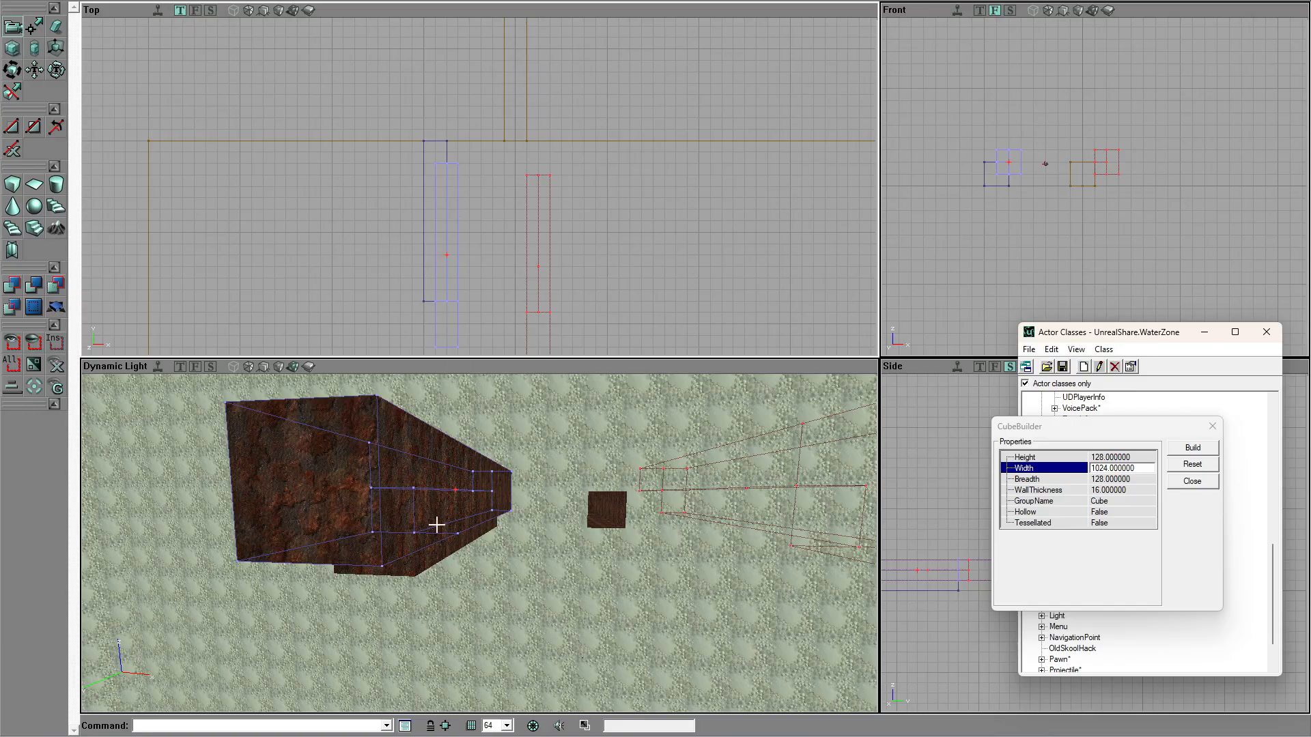
Step: Delete the original block brush and rebuild the level geometry to expose the notched block
left_click(425, 237)
left_click_drag(398, 590, 419, 545)
mouse_move(420, 618)
left_mouse_down()
mouse_move(355, 638)
mouse_move(382, 618)
mouse_move(425, 625)
left_mouse_up()
left_click(487, 534)
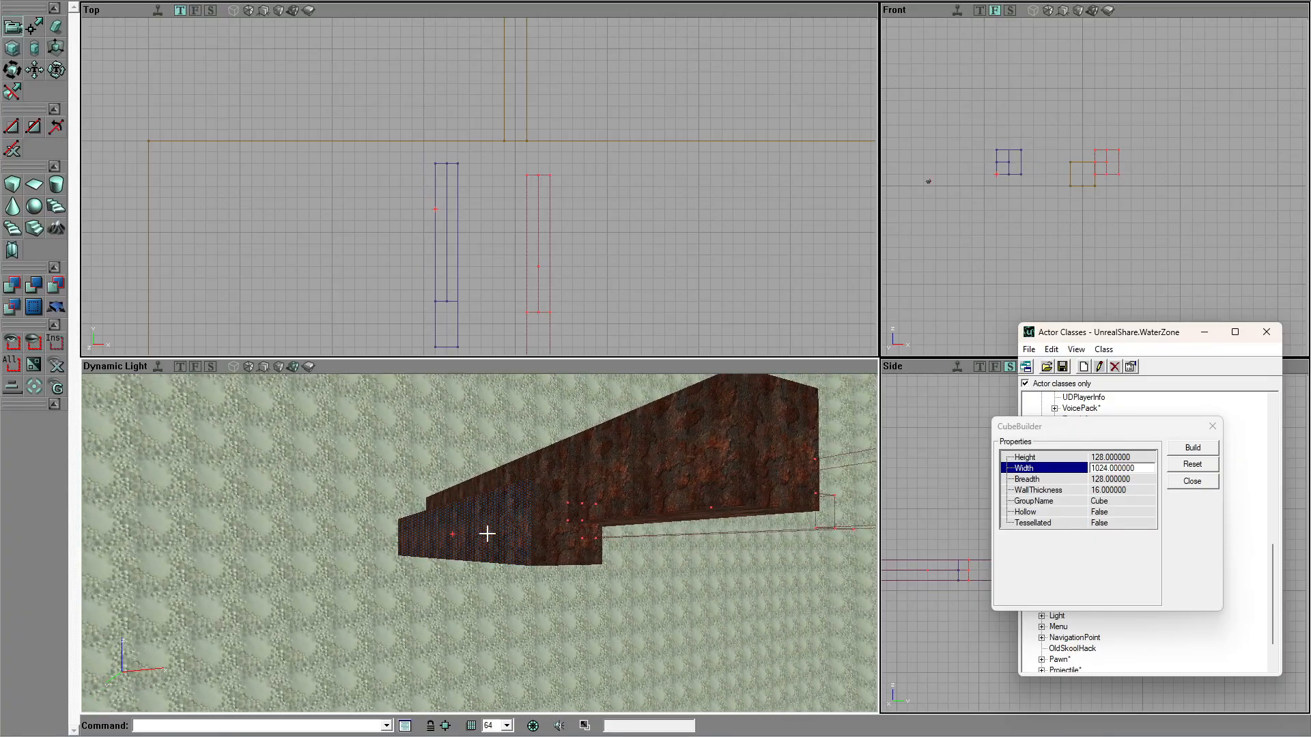
left_click(407, 1)
mouse_move(434, 546)
left_mouse_down()
mouse_move(409, 544)
mouse_move(439, 529)
mouse_move(434, 544)
mouse_move(429, 509)
mouse_move(431, 522)
left_mouse_up()
mouse_move(432, 523)
right_mouse_down()
mouse_move(447, 608)
mouse_move(434, 532)
right_mouse_up()
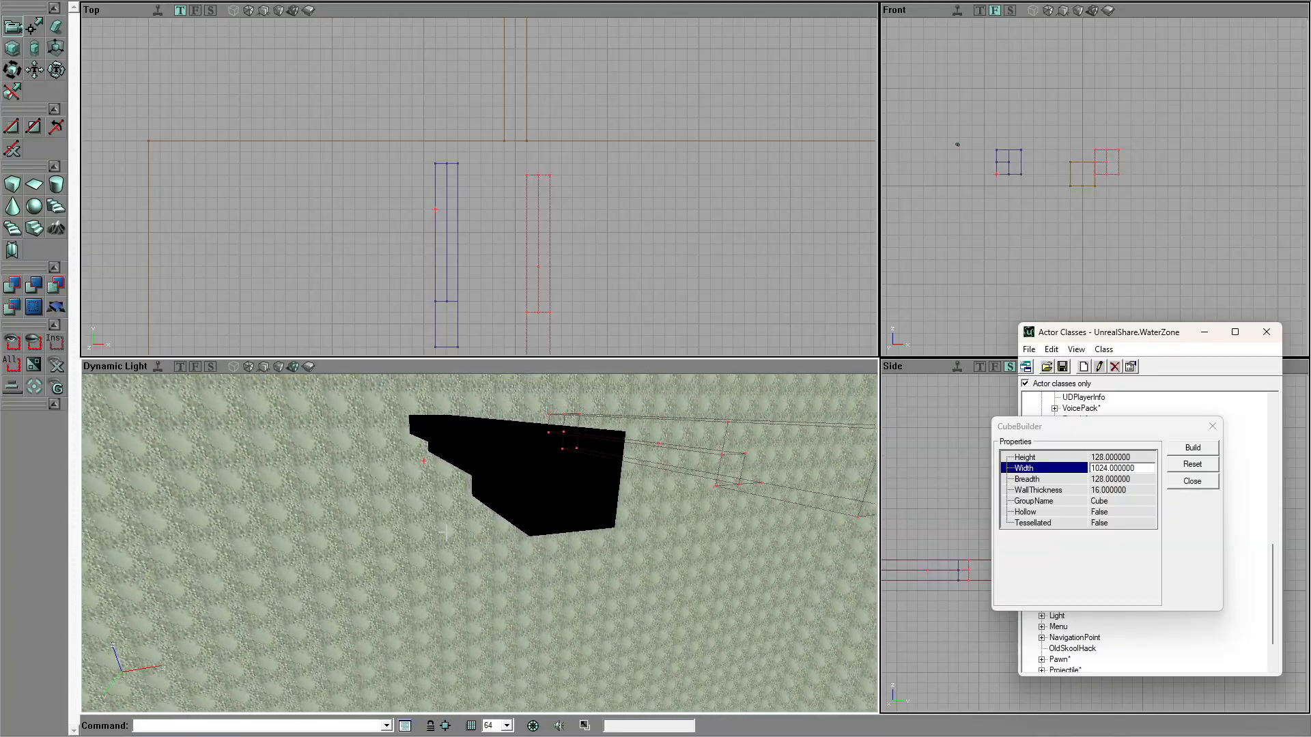
Step: Add a light at the notched block and move it away from the block's side
right_click(511, 492)
left_click(561, 537)
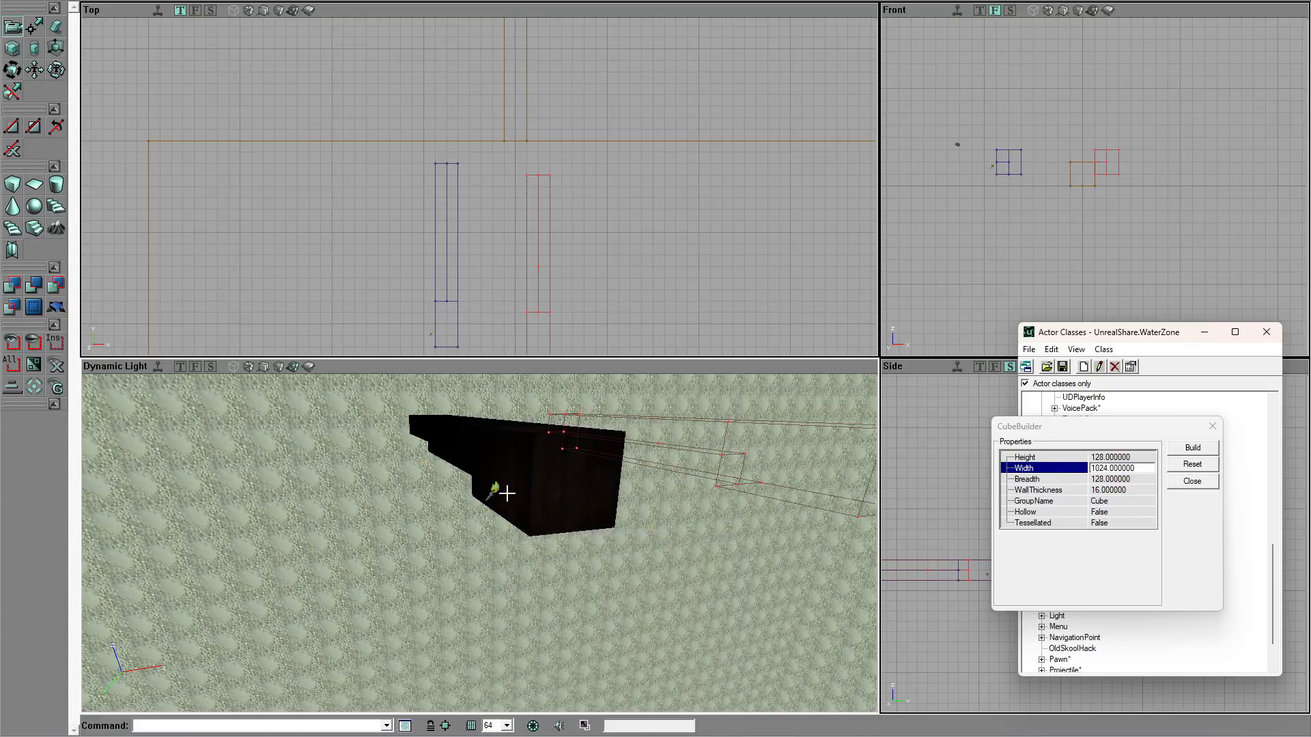
left_click_drag(519, 500, 274, 500, "ctrl")
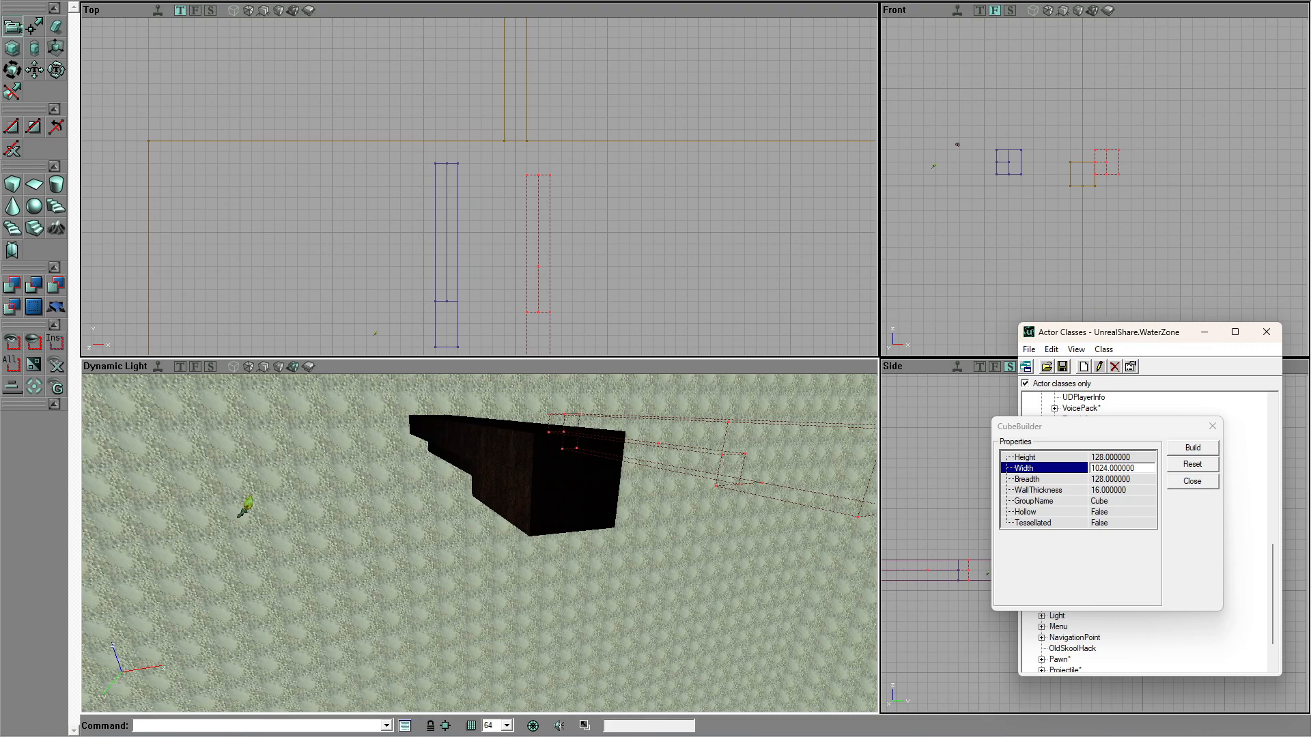
Step: Open the light's properties, expand the Lighting and LightColor groups, and set LightRadius to 255
key("F4")
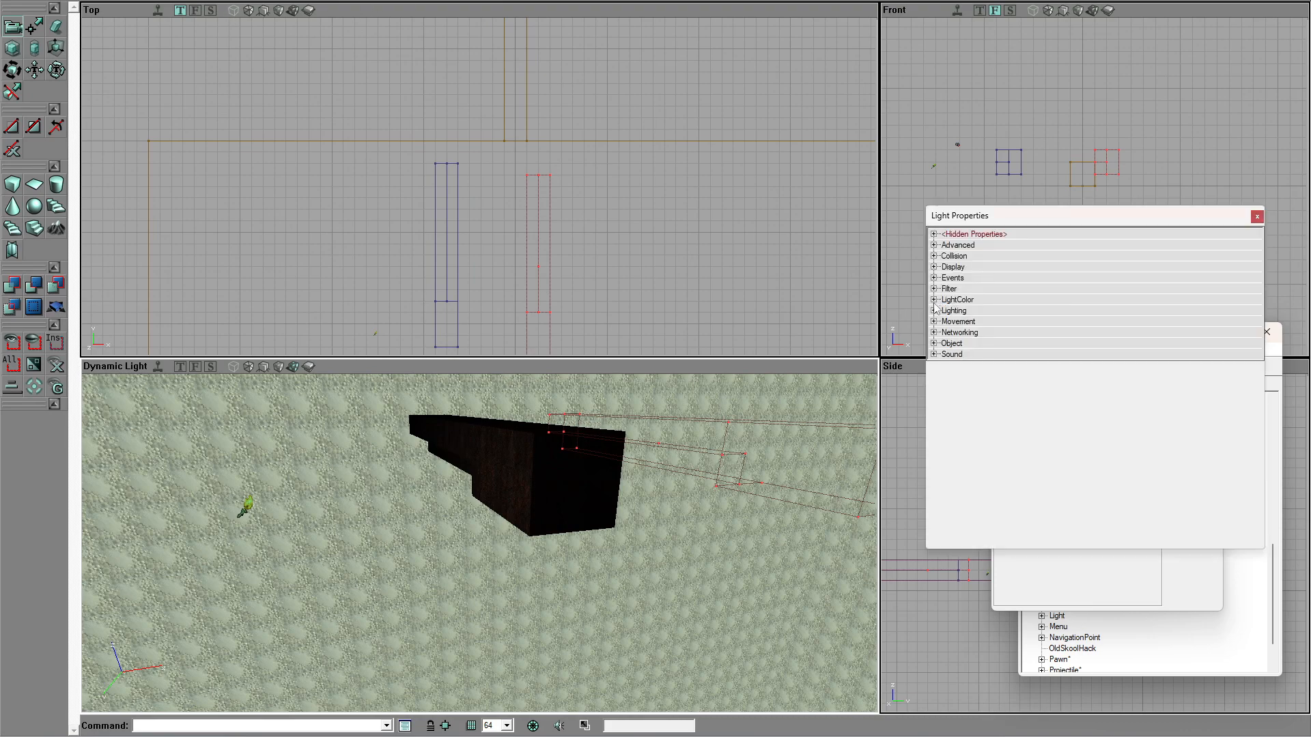
left_click(933, 311)
left_click(934, 300)
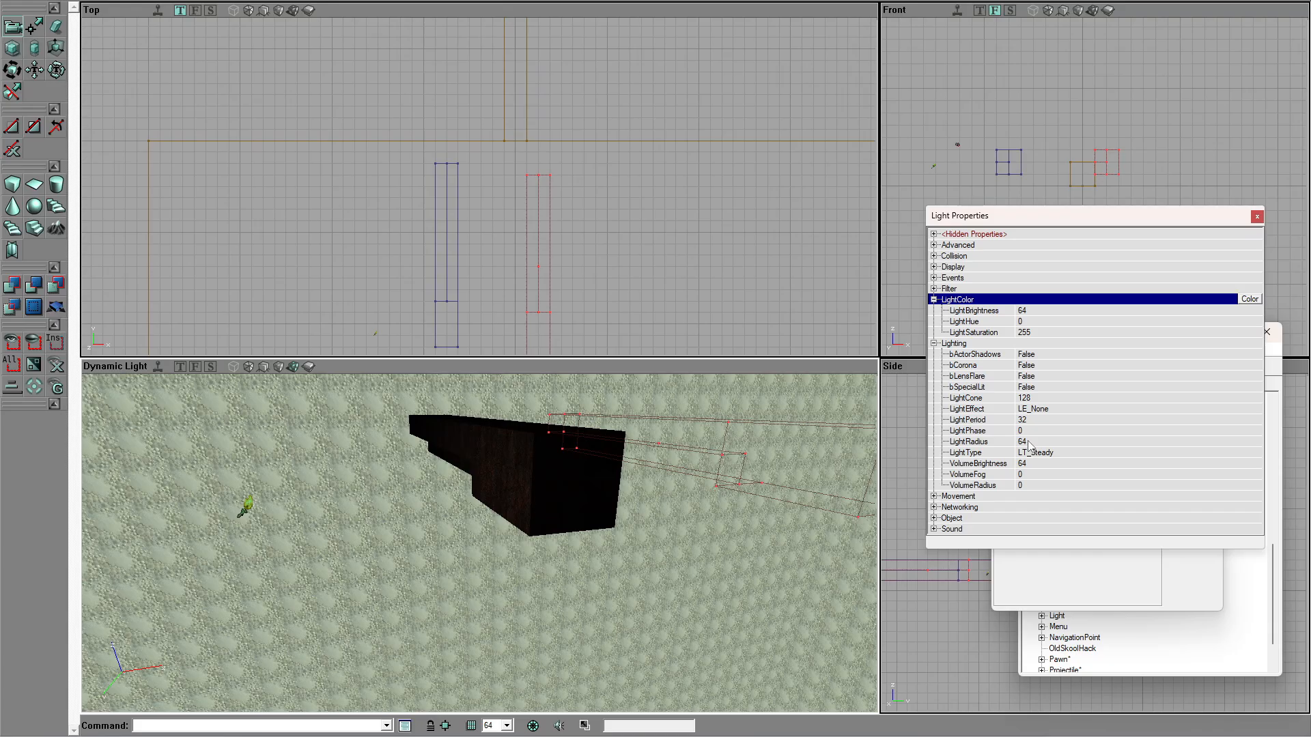
left_click(1028, 442)
type("255")
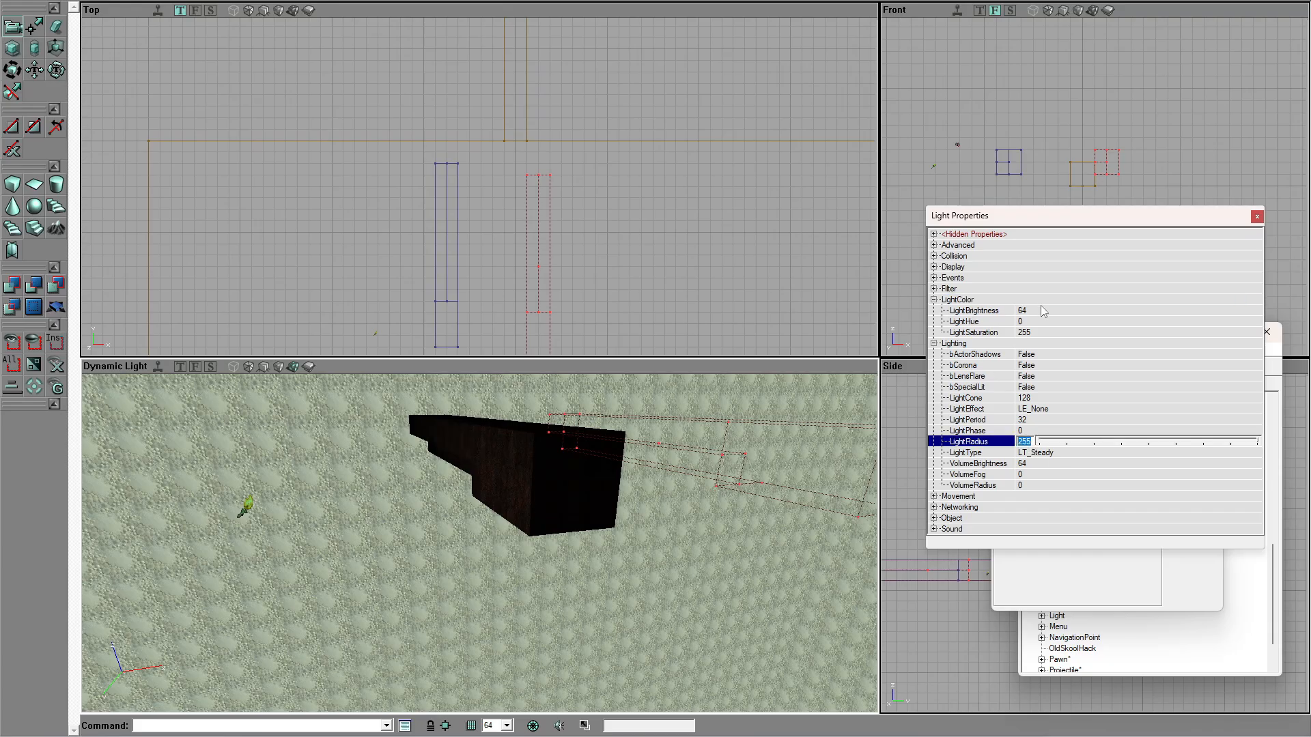
Step: Set the selected light's LightBrightness to 100
left_click(1035, 311)
type("1")
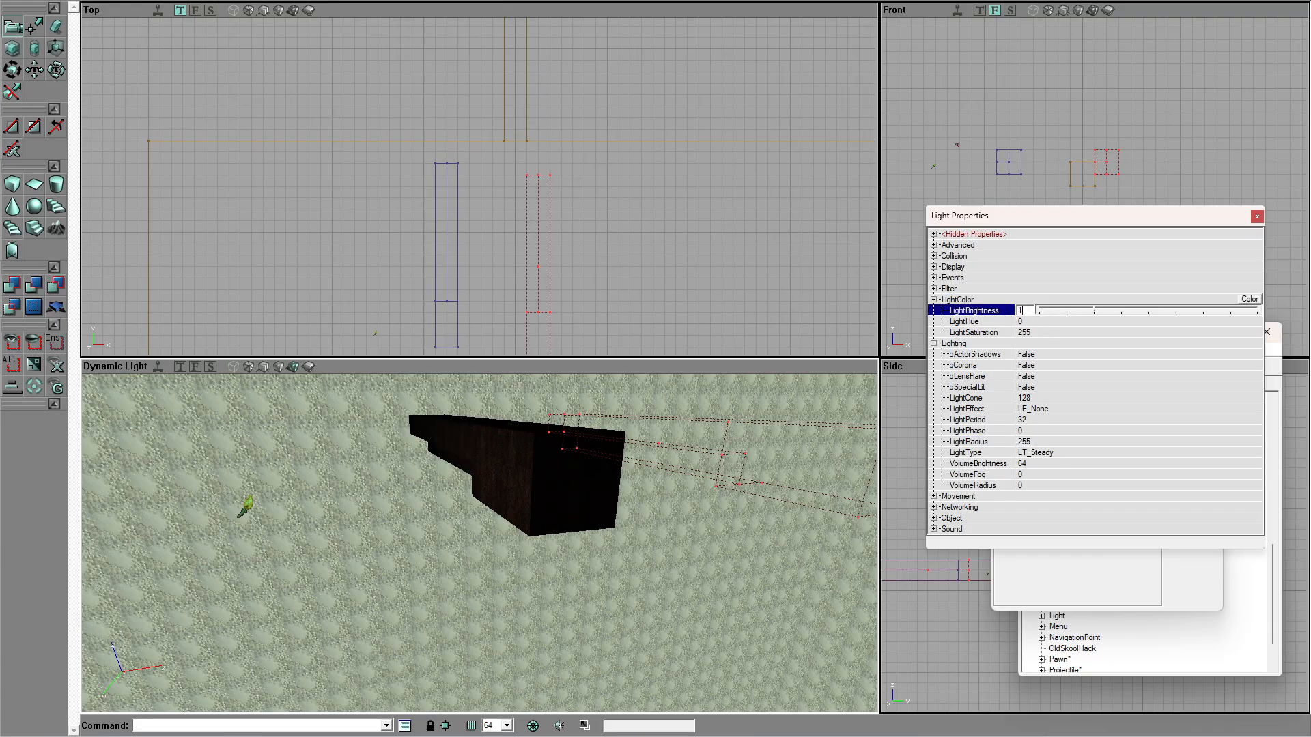
type("100")
key("Return")
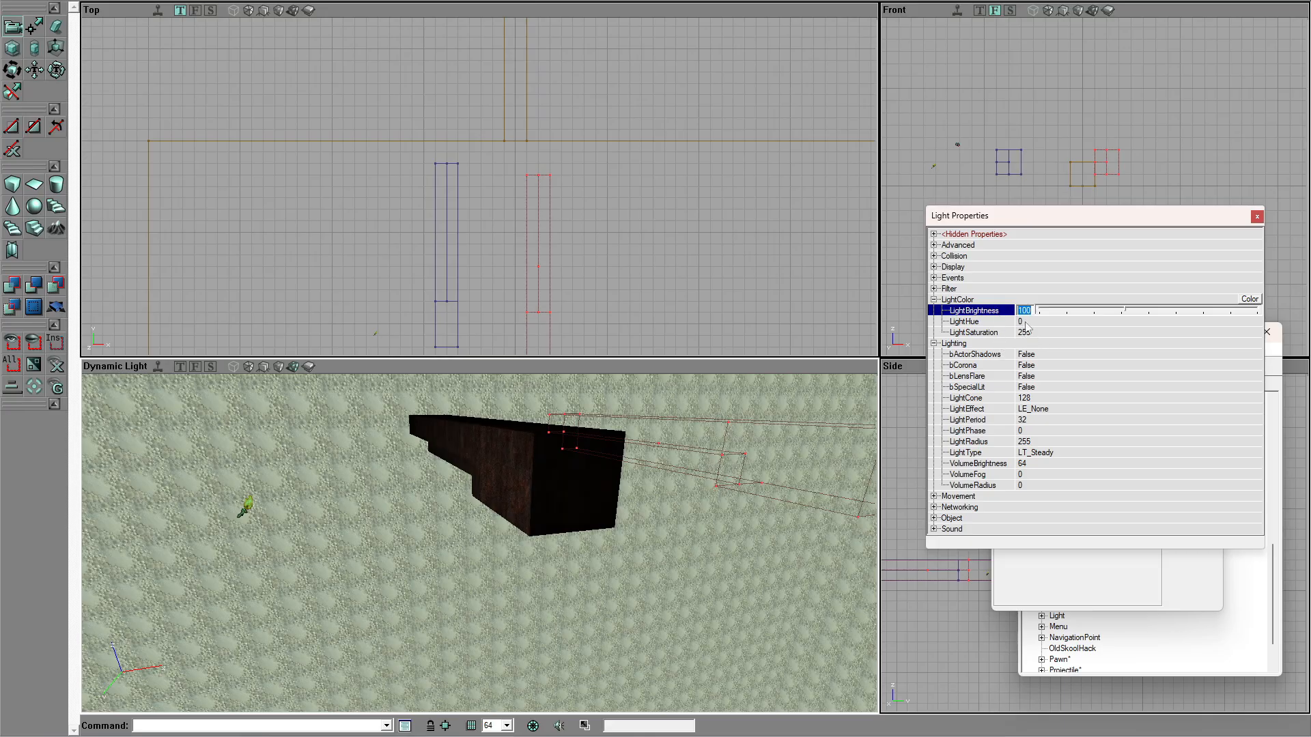
Step: Duplicate the light and move the copy to the opposite side of the notched block
left_click_drag(494, 547, 450, 548)
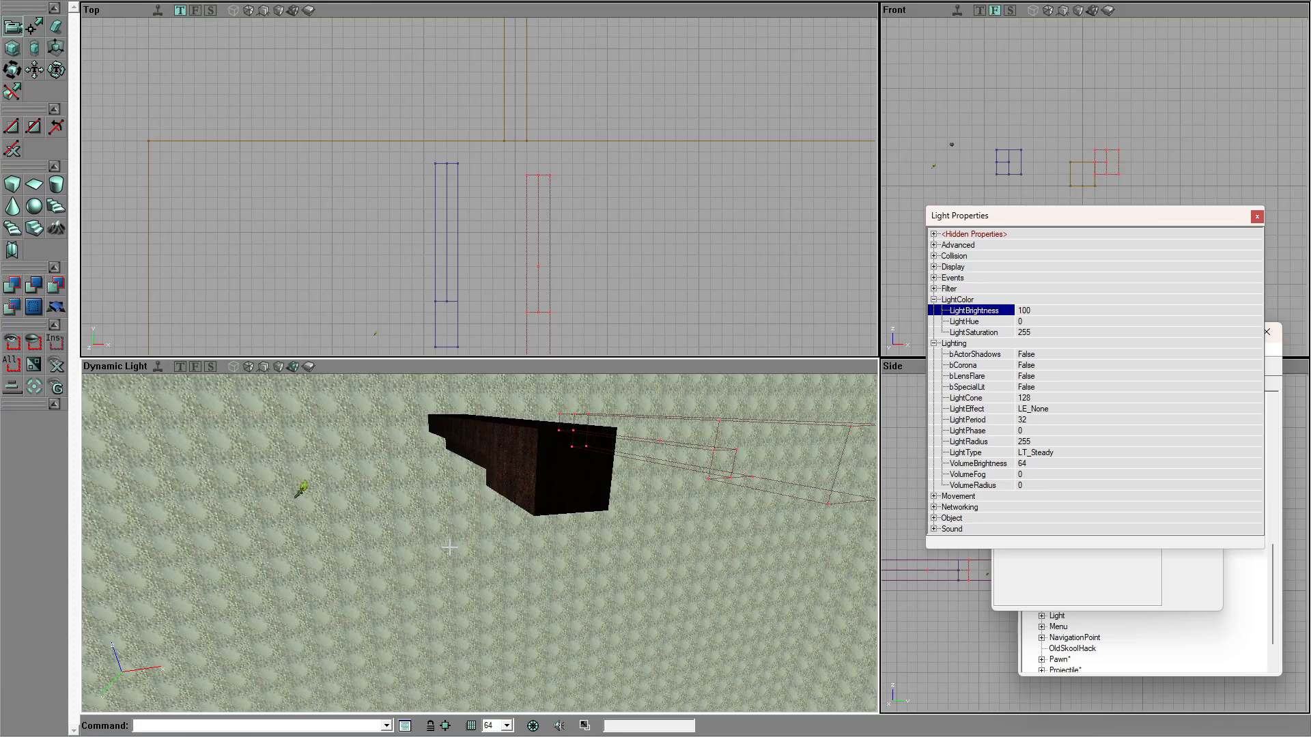
key("ctrl+w")
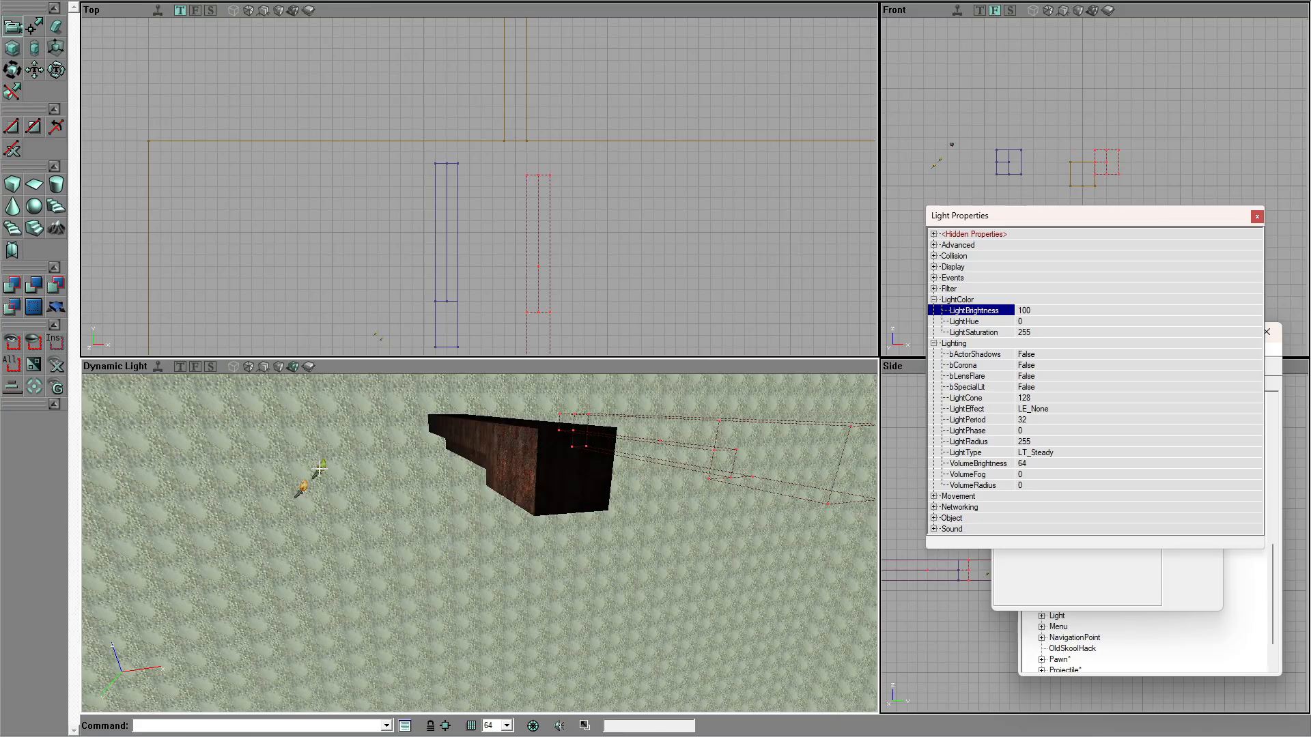
left_click_drag(320, 480, 375, 473)
left_click_drag(273, 498, 365, 498, "ctrl+shift")
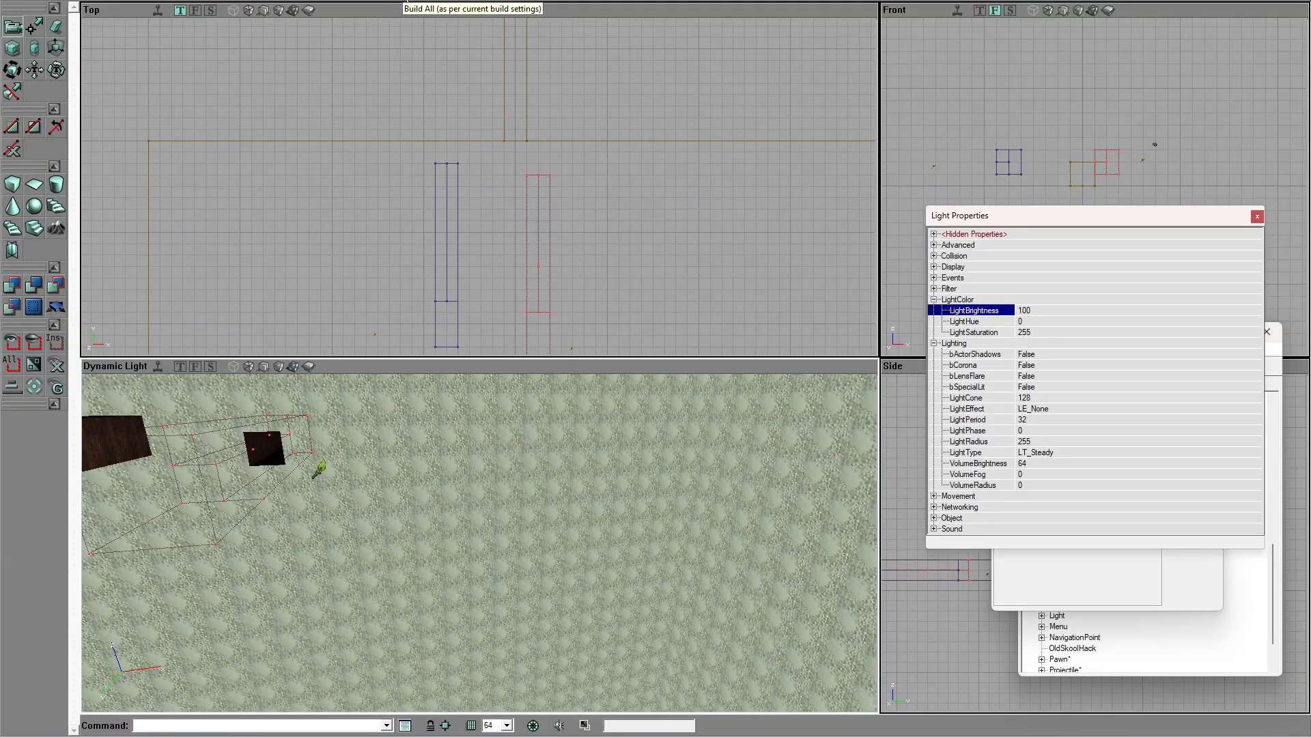
Step: Duplicate the light again, place the copy above the notched block, and rebuild the whole level
left_click_drag(469, 464, 418, 444)
left_click_drag(506, 456, 506, 442)
left_click_drag(542, 570, 269, 525)
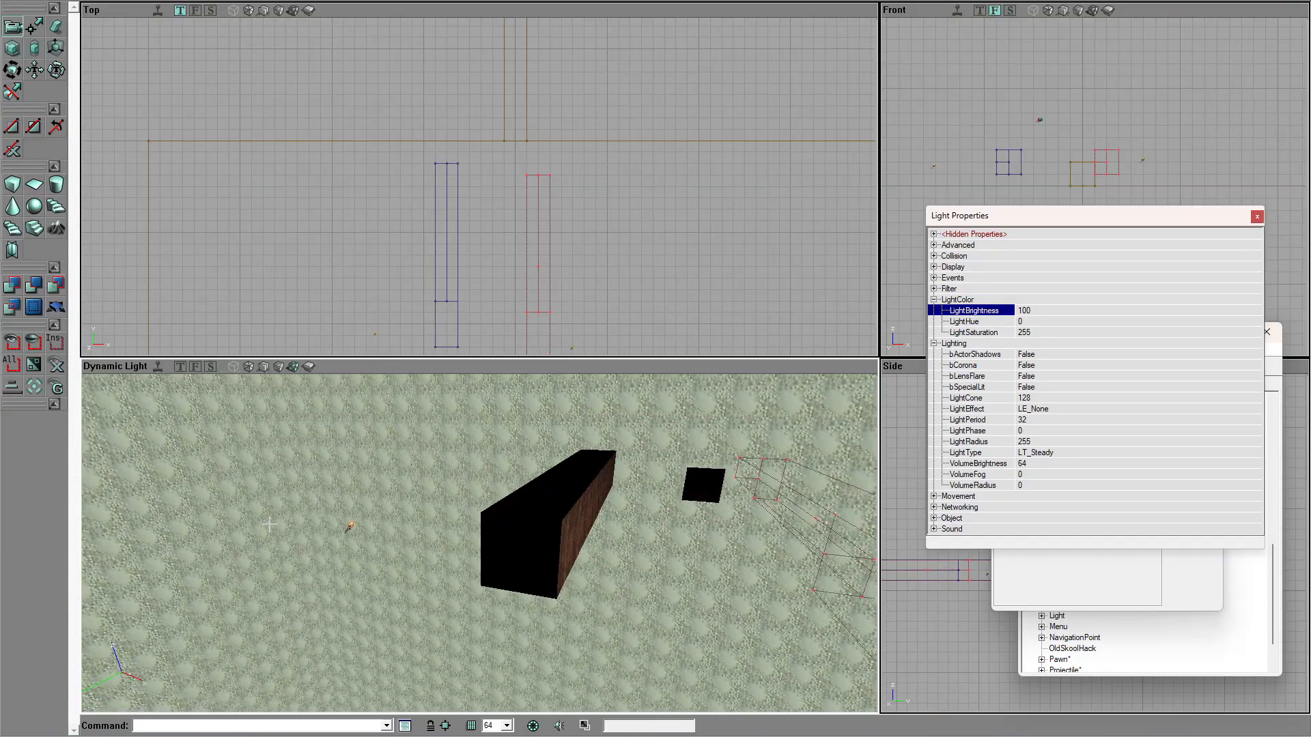
key("ctrl+w")
left_click_drag(343, 544, 344, 389, "ctrl")
right_click_drag(318, 592, 325, 533)
left_click_drag(324, 533, 303, 506)
left_click_drag(316, 573, 492, 574, "ctrl")
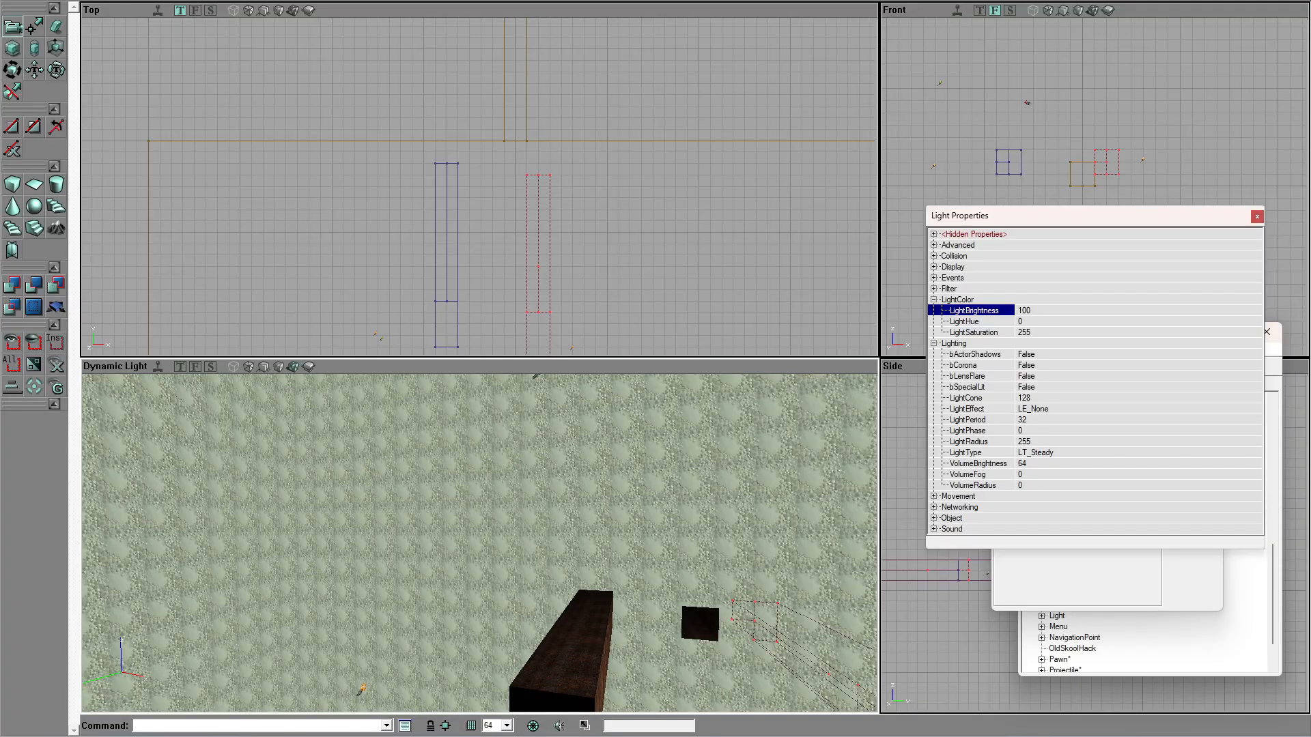
left_click(404, 1)
Step: Deselect the light and change the notched block brush's solidity to Semisolid
left_click_drag(410, 478, 430, 444)
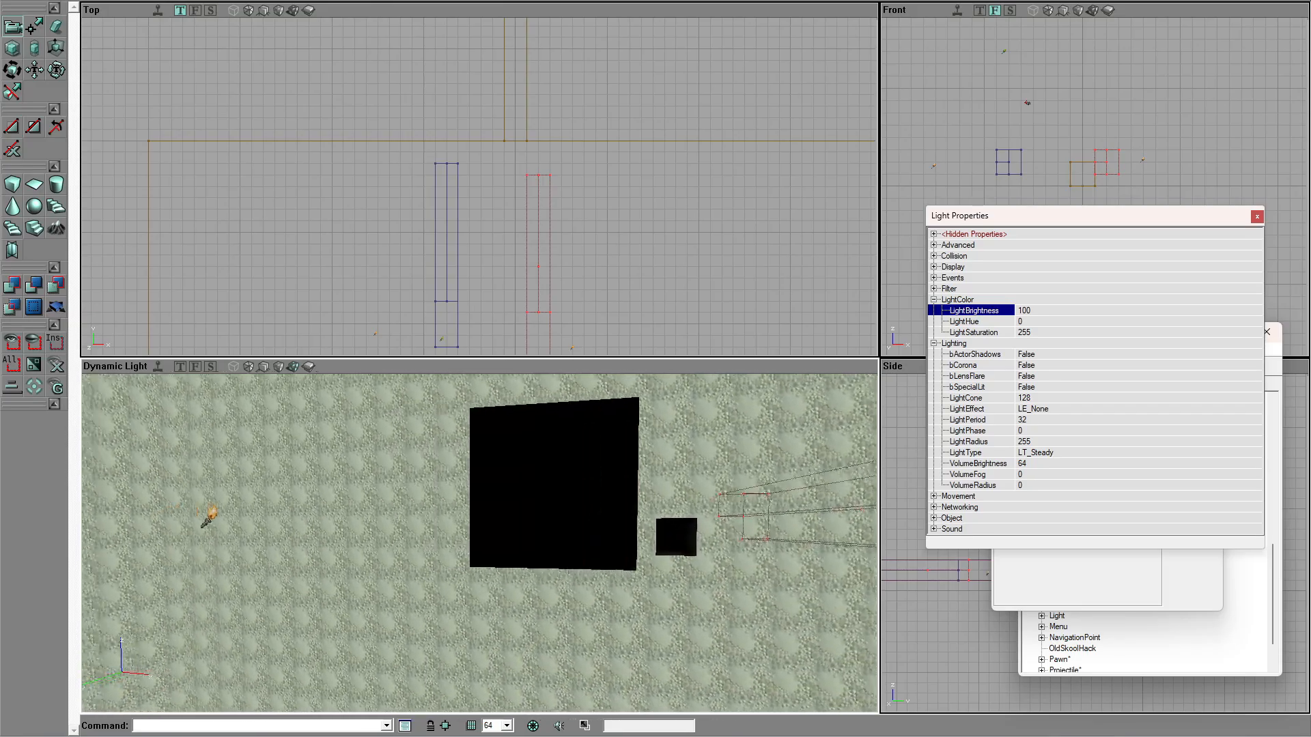
mouse_move(437, 478)
left_mouse_down()
mouse_move(430, 587)
mouse_move(403, 600)
mouse_move(433, 477)
left_mouse_up()
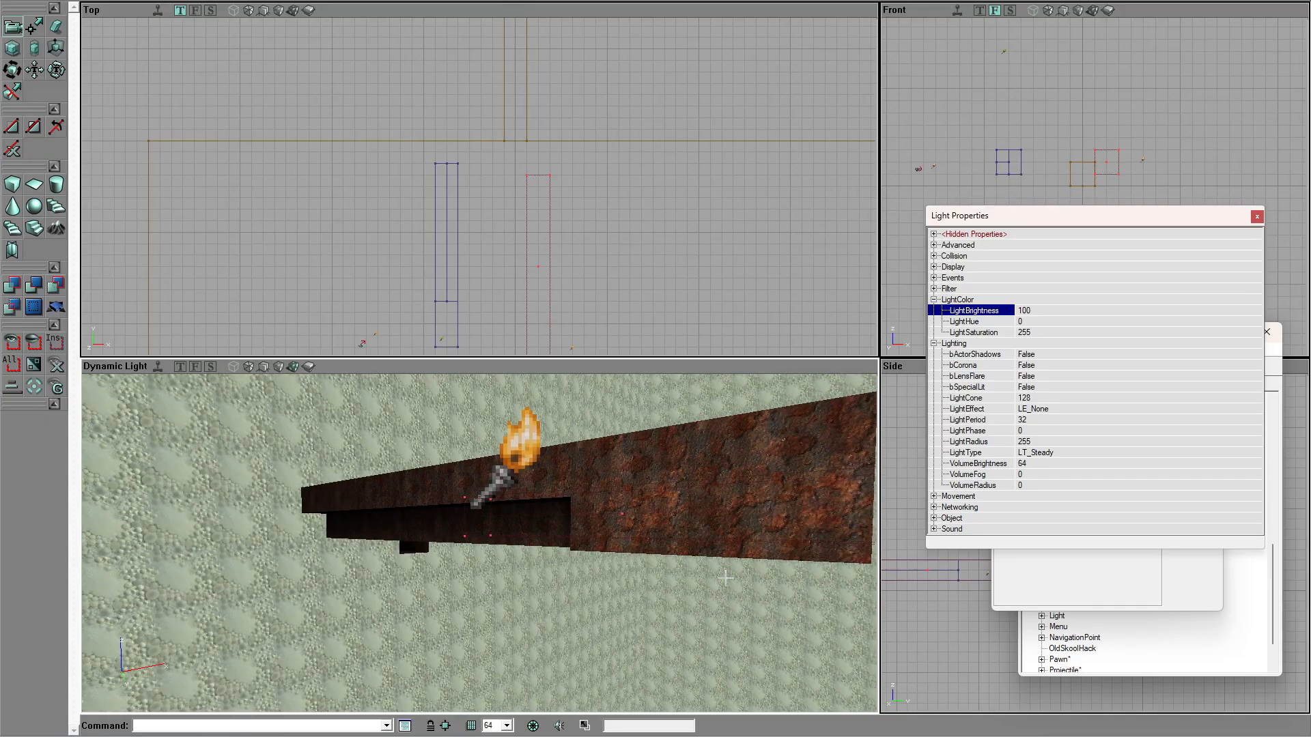
left_click(720, 532)
left_click(413, 568)
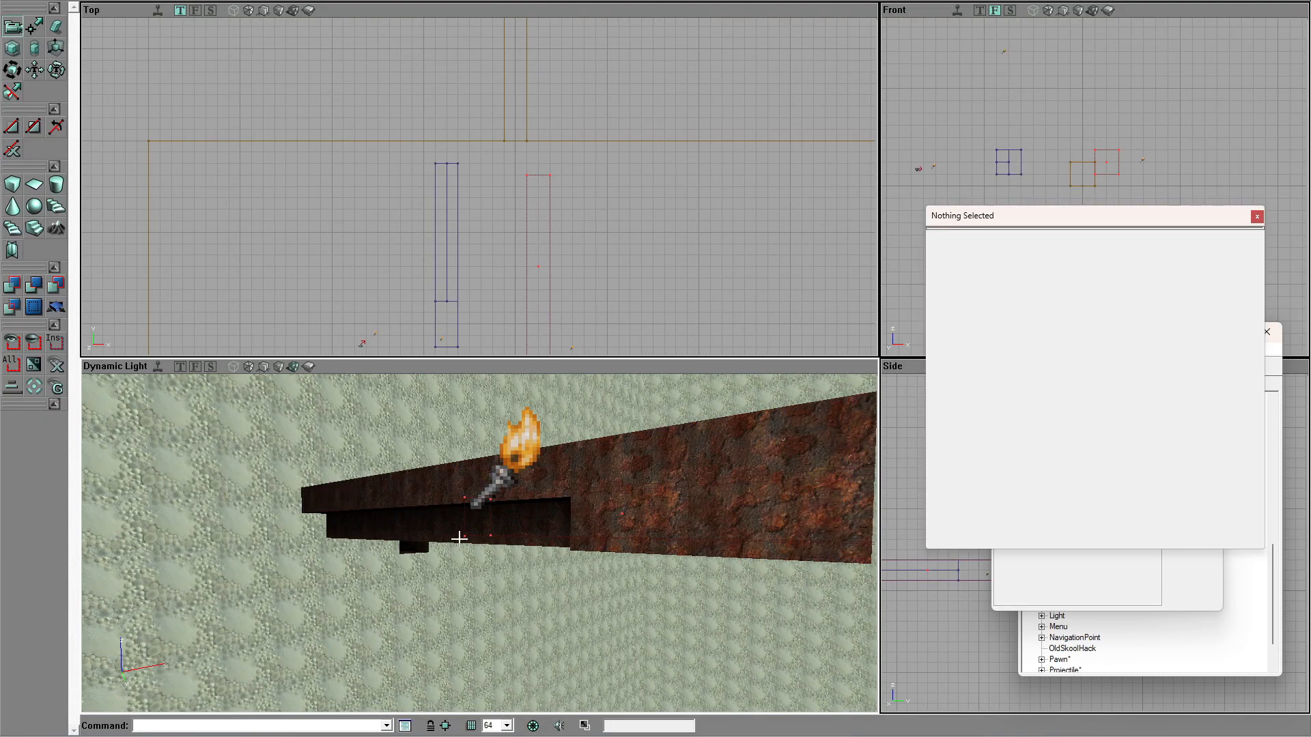
mouse_move(367, 647)
left_mouse_down()
mouse_move(393, 580)
mouse_move(427, 594)
mouse_move(492, 580)
mouse_move(540, 539)
mouse_move(533, 587)
mouse_move(505, 546)
mouse_move(525, 580)
mouse_move(567, 540)
mouse_move(526, 580)
mouse_move(573, 567)
mouse_move(539, 532)
mouse_move(478, 601)
mouse_move(359, 645)
left_mouse_up()
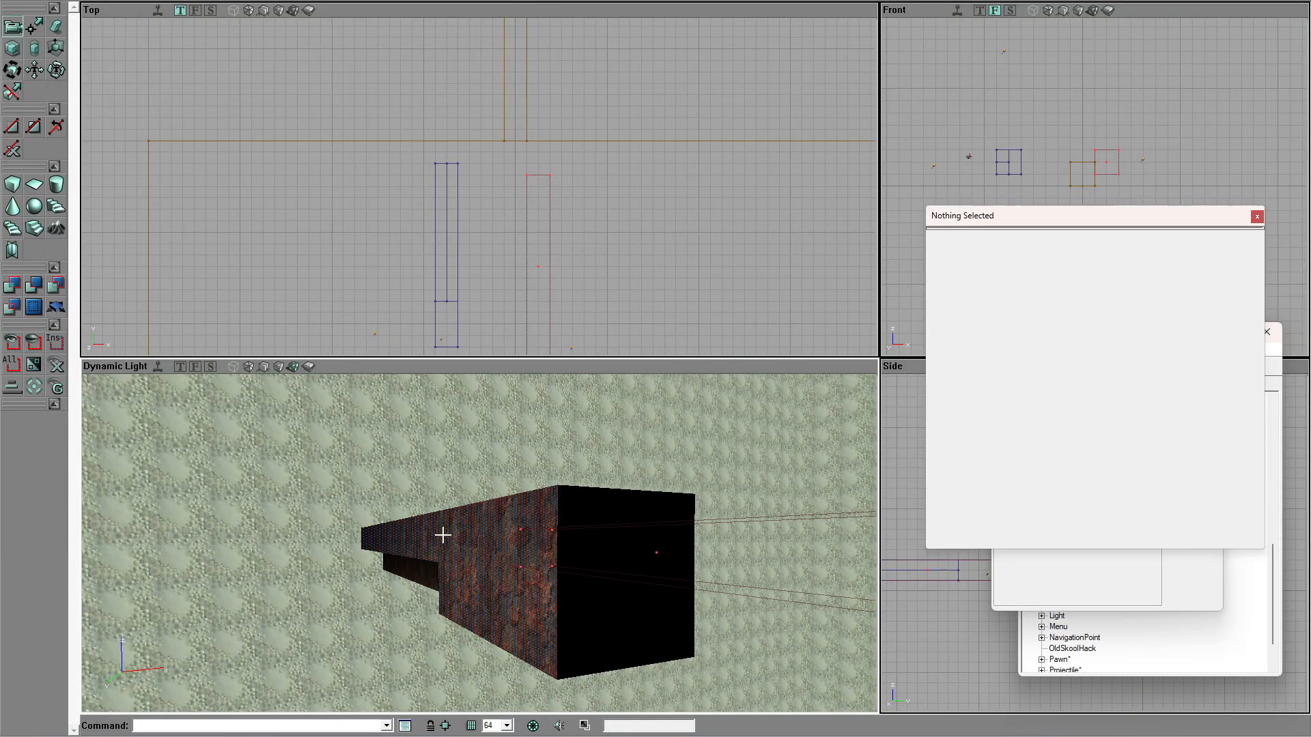
left_click(442, 535)
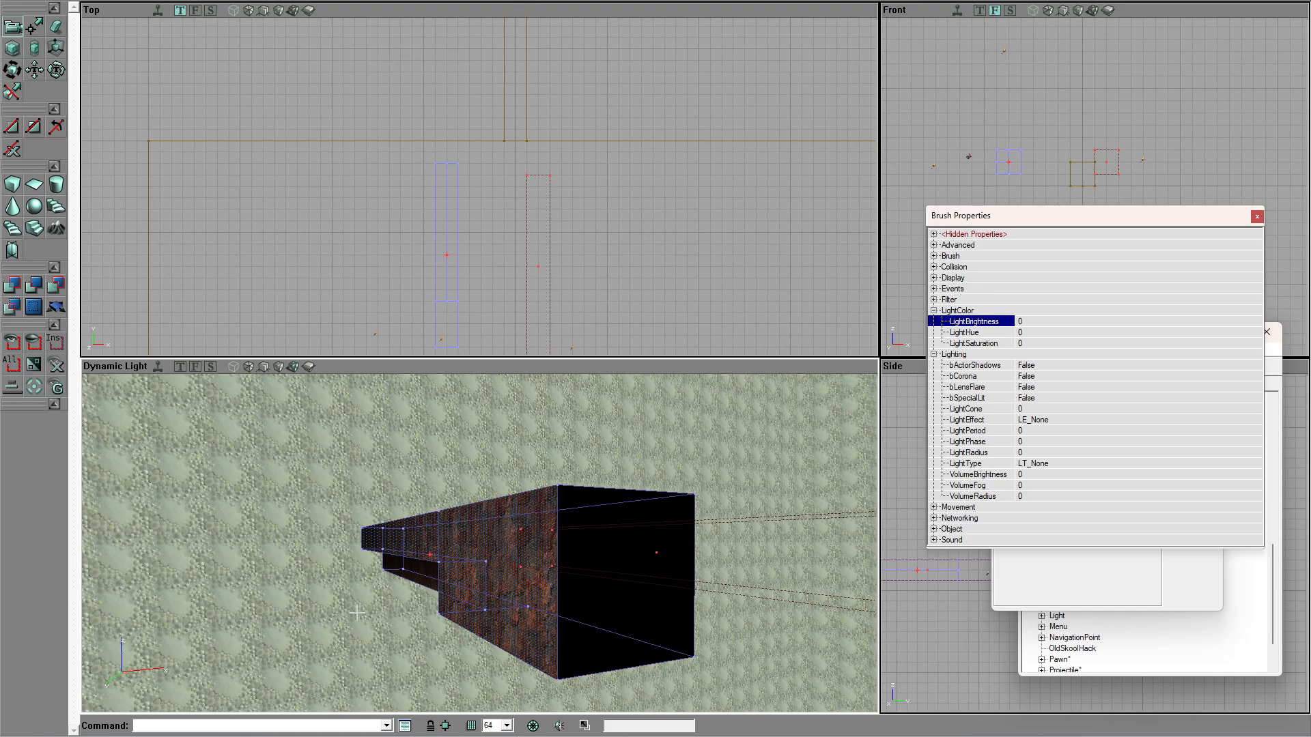
left_click_drag(362, 614, 386, 616)
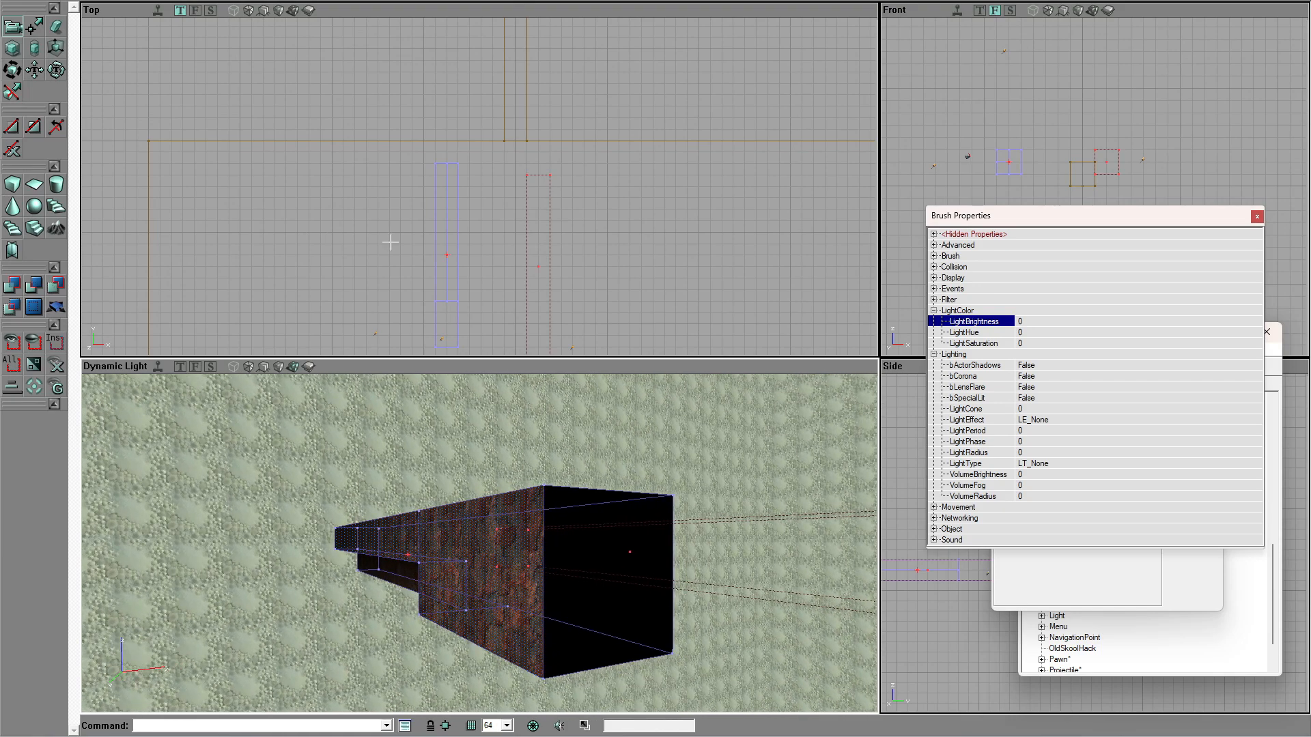
right_click(434, 234)
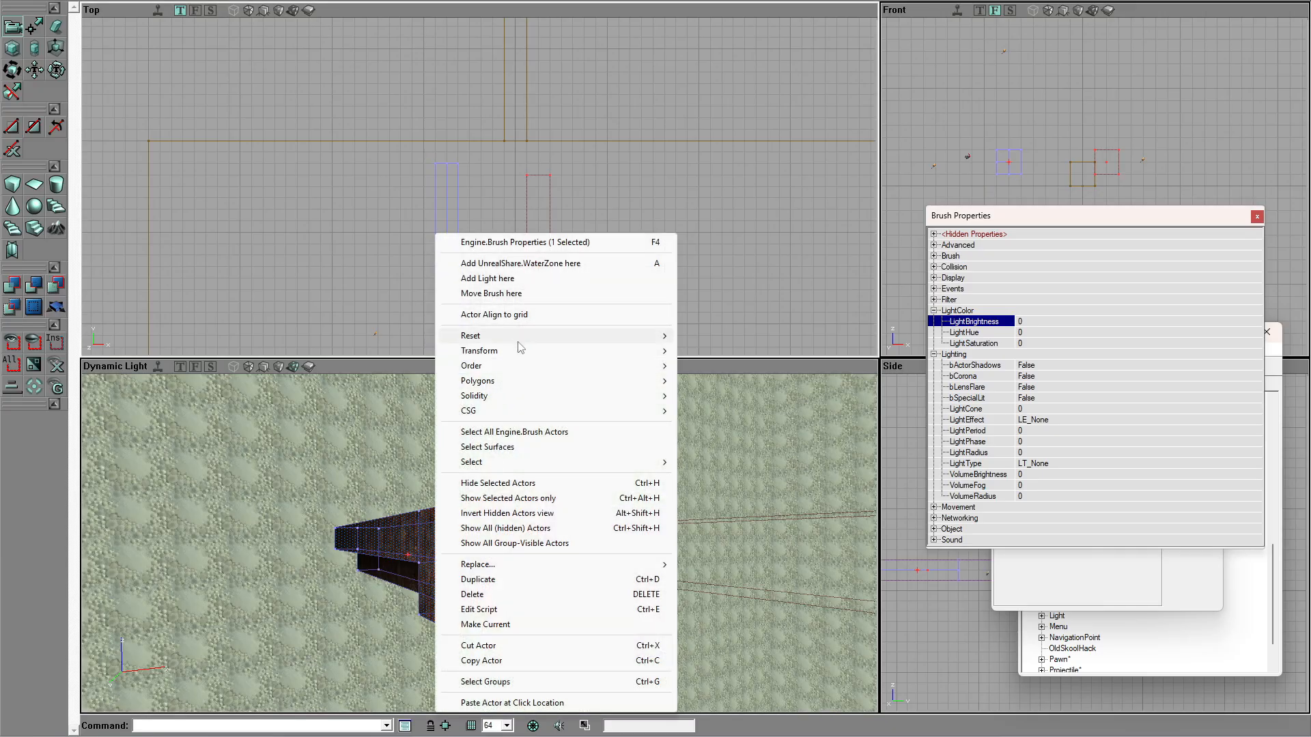
mouse_move(516, 397)
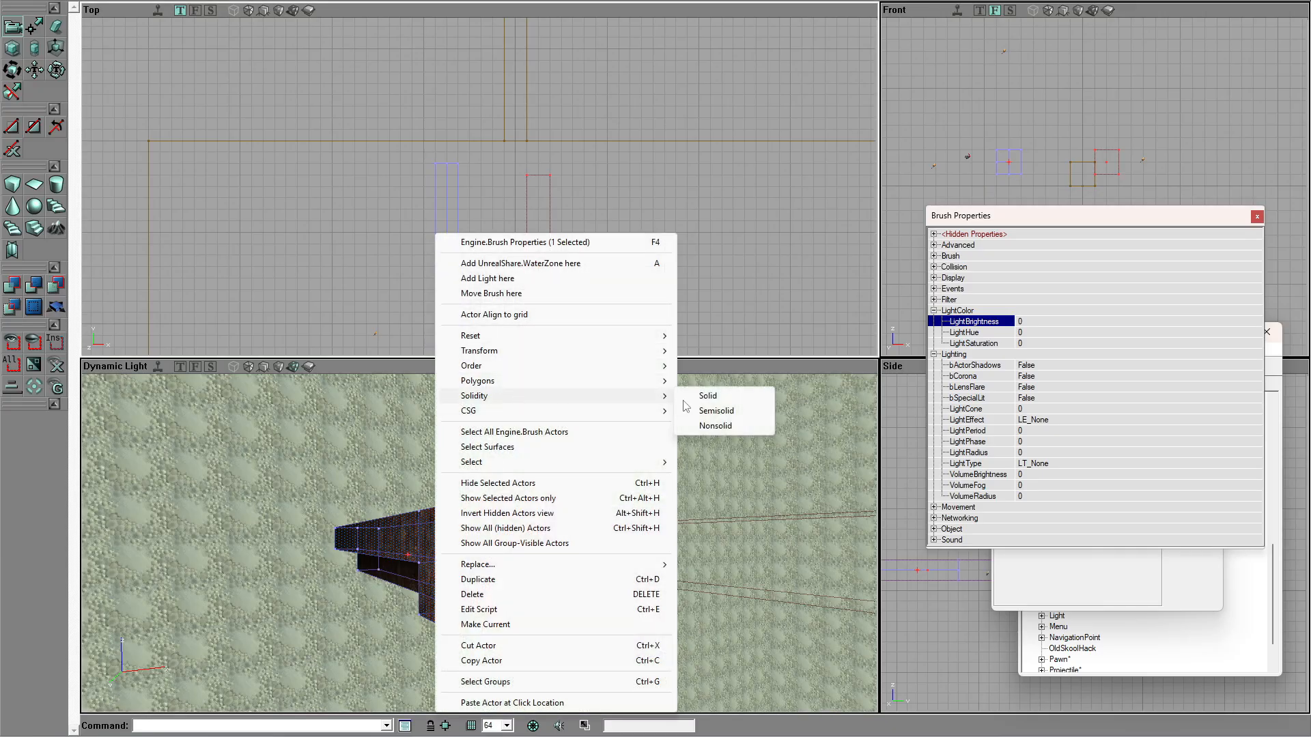
left_click(727, 414)
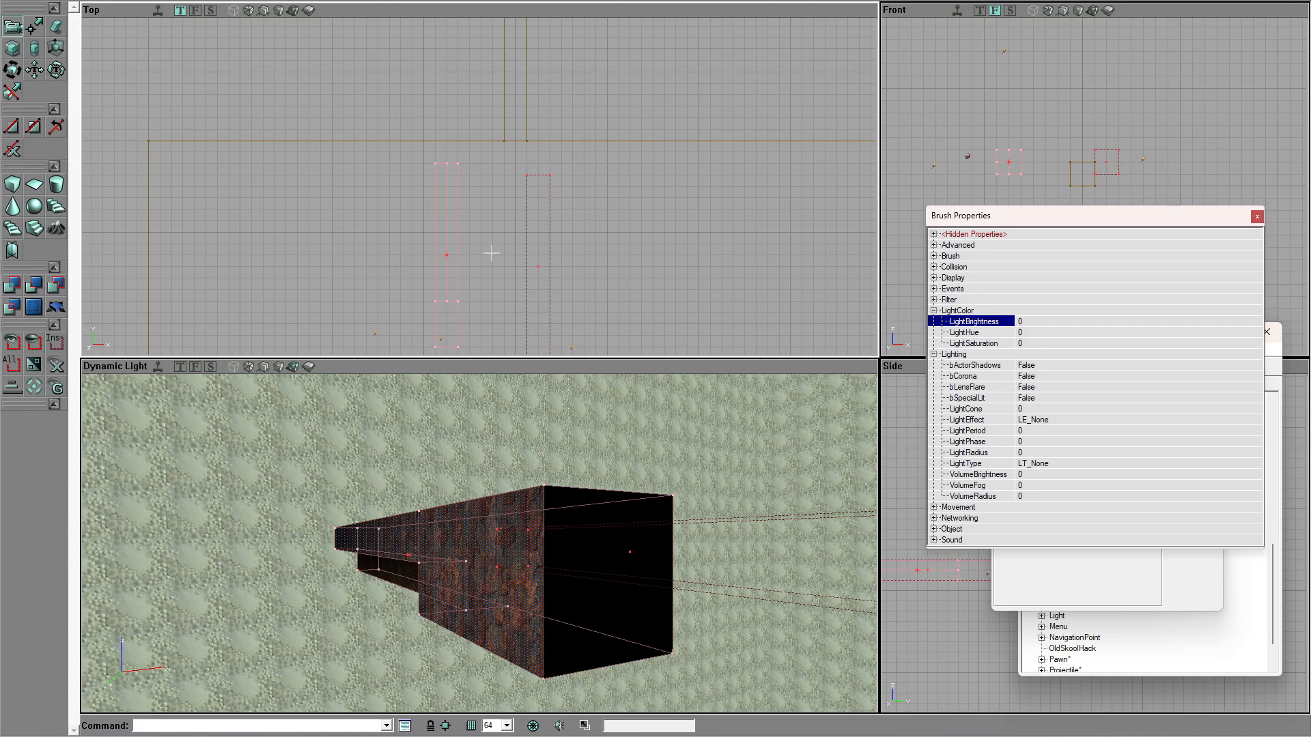
Step: Restore the notched block brush's solidity to Solid and deselect it
right_click(459, 270)
mouse_move(507, 423)
left_click(729, 420)
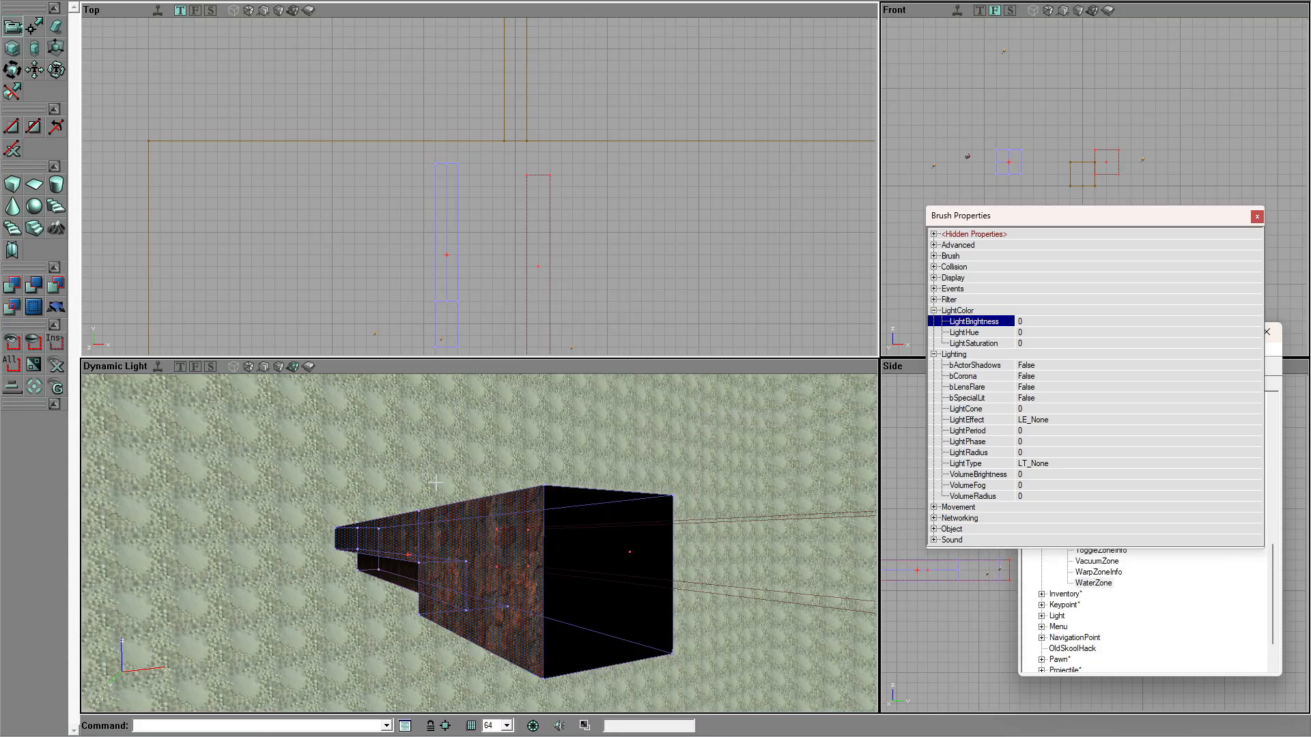
mouse_move(344, 545)
left_mouse_down()
mouse_move(344, 519)
mouse_move(368, 519)
left_mouse_up()
left_click(292, 436)
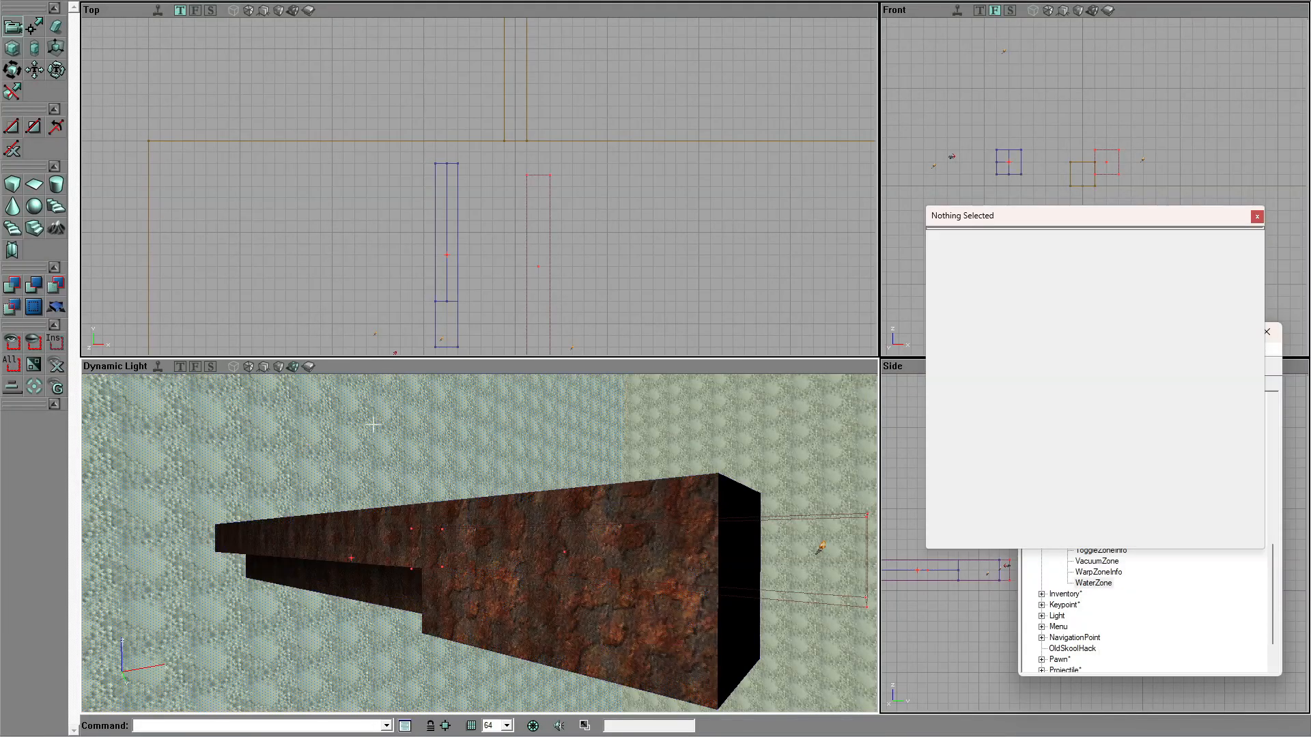
Step: Build a curved stair builder brush with NumSteps set to 20
left_click(54, 208)
left_click_drag(274, 493, 259, 546)
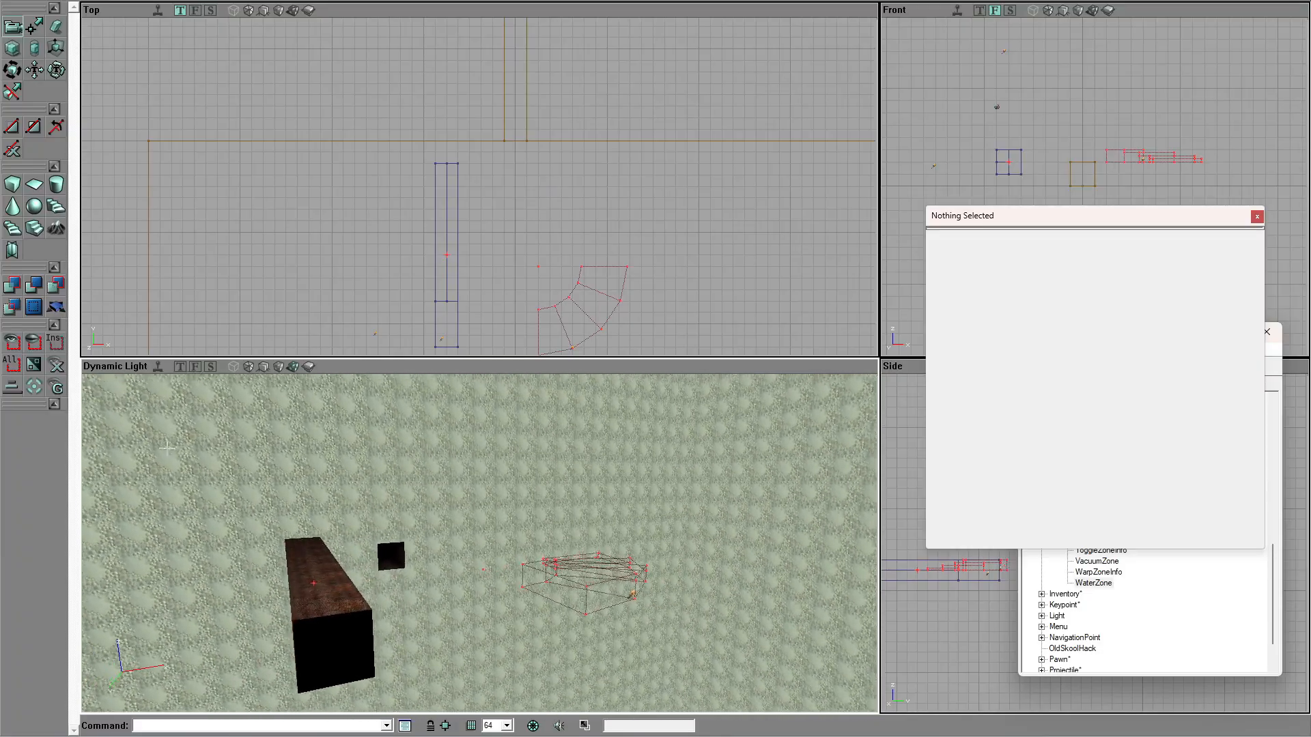
right_click(58, 208)
left_click(1106, 502)
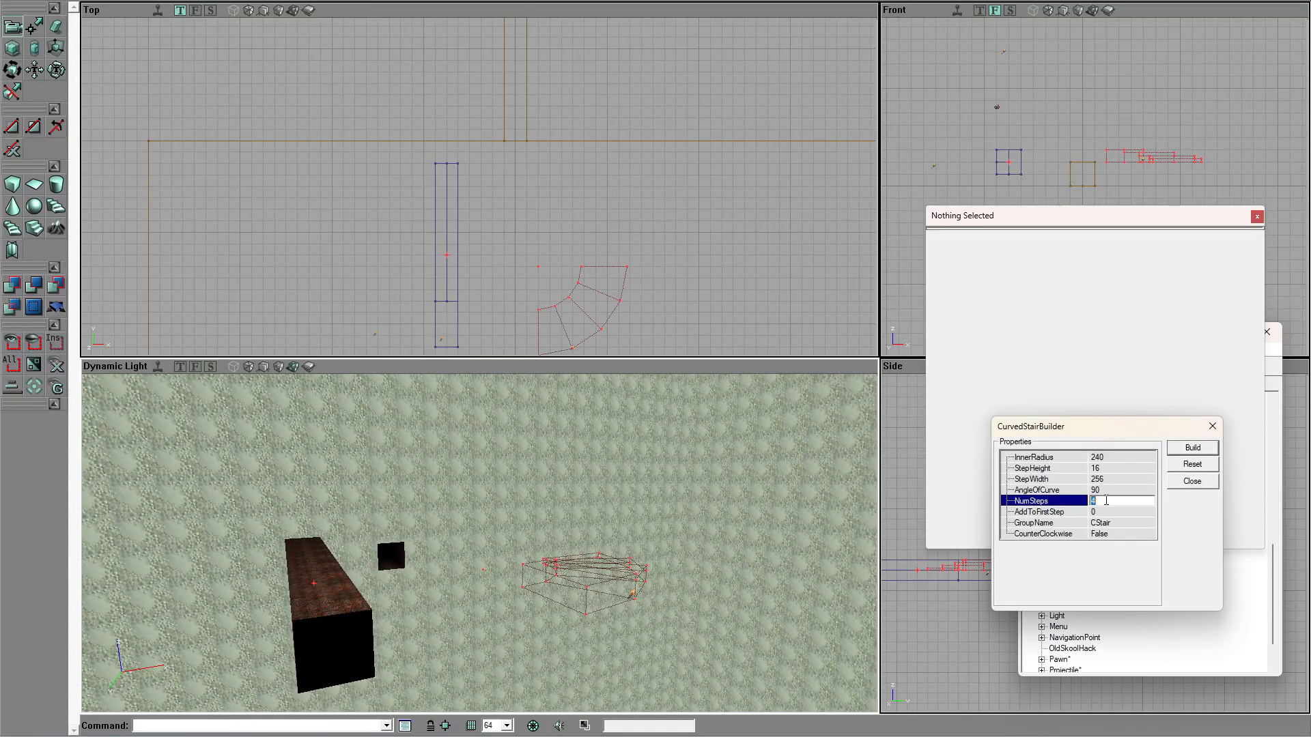
type("20")
left_click(1186, 451)
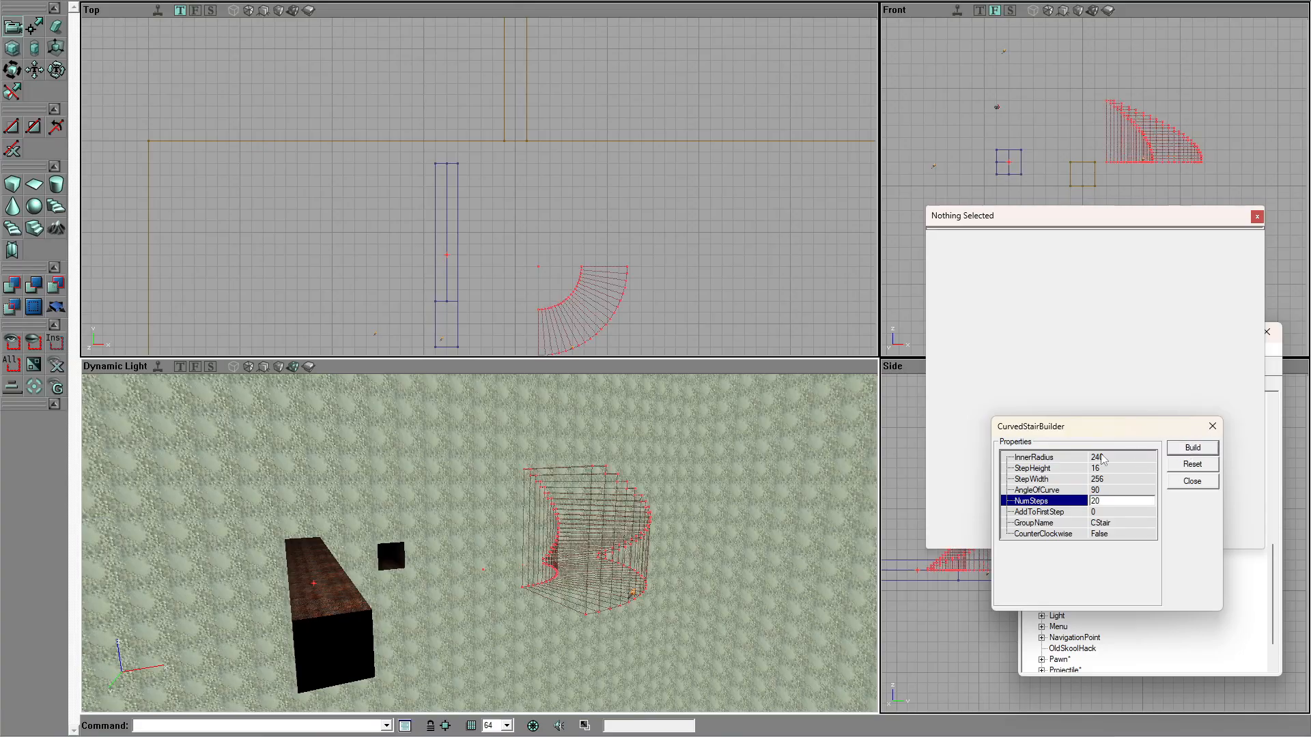
Step: Add the curved staircase as solid geometry and raise the builder brush clear above it
left_click_drag(613, 590, 548, 681)
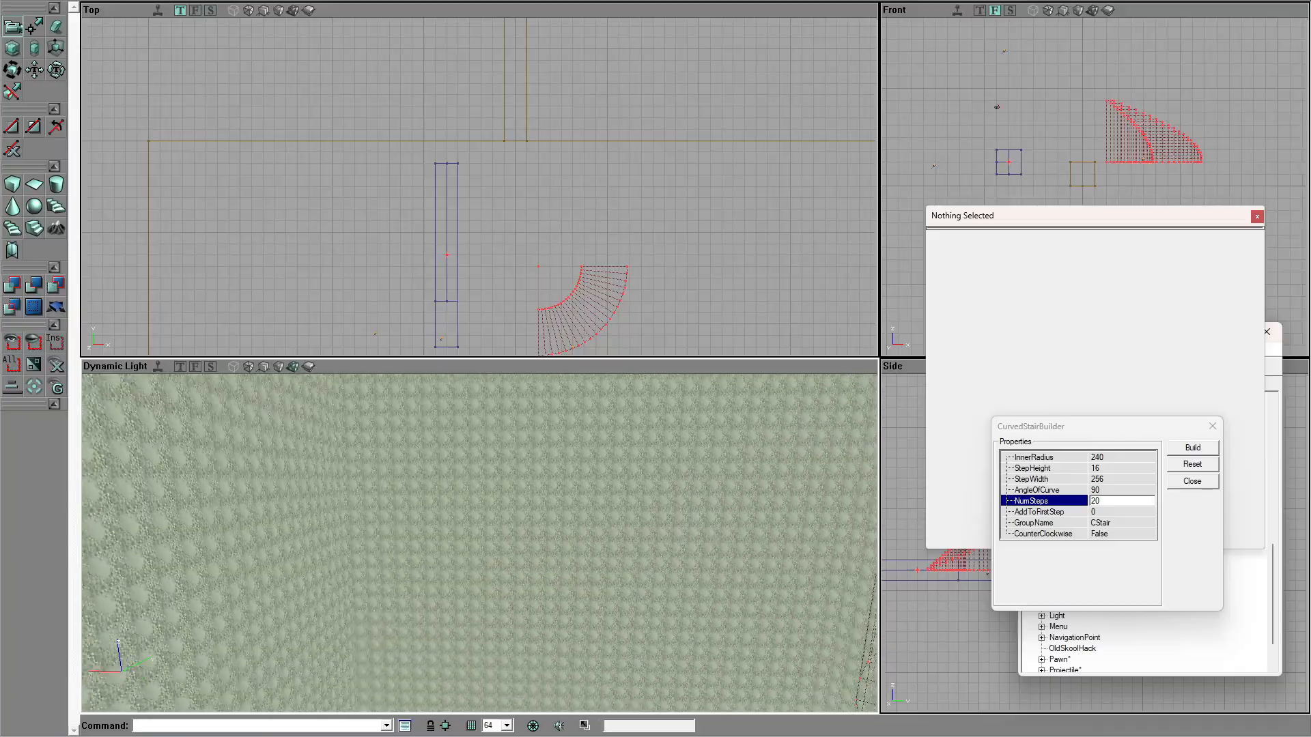
left_click_drag(548, 615, 567, 589)
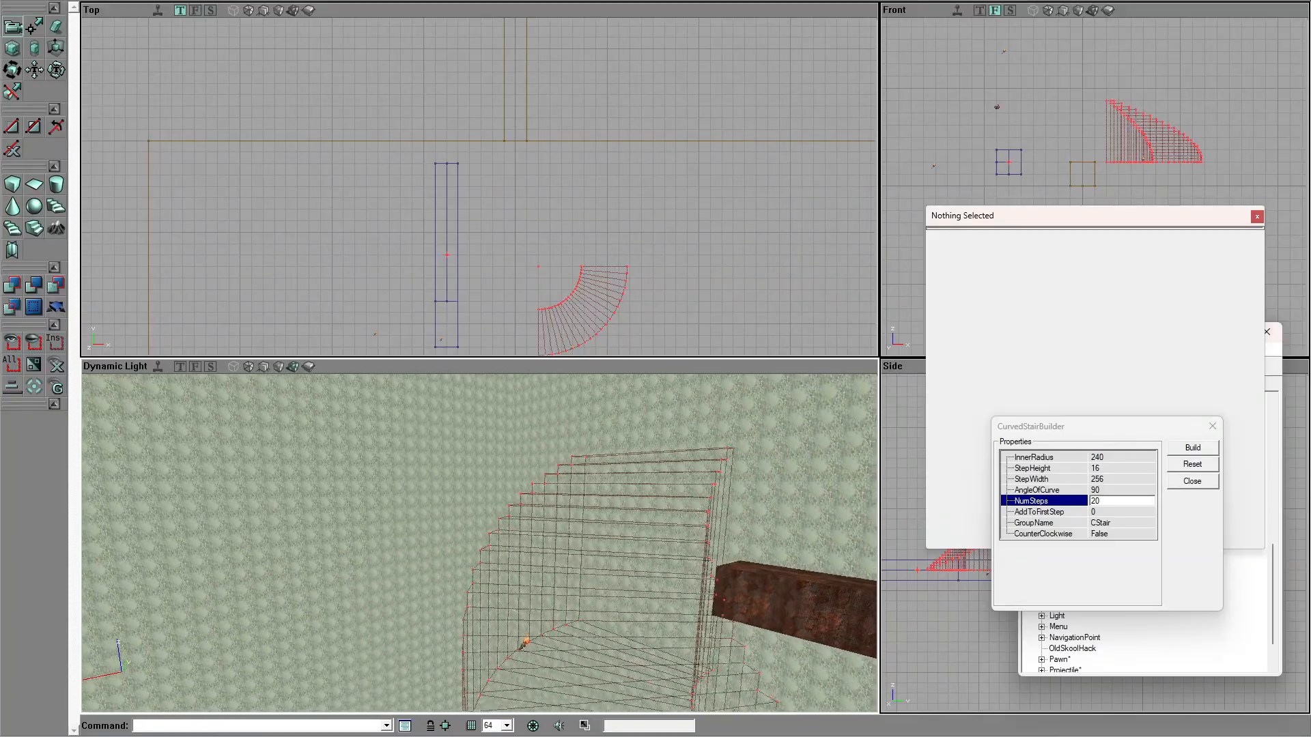
left_click_drag(437, 533, 471, 559)
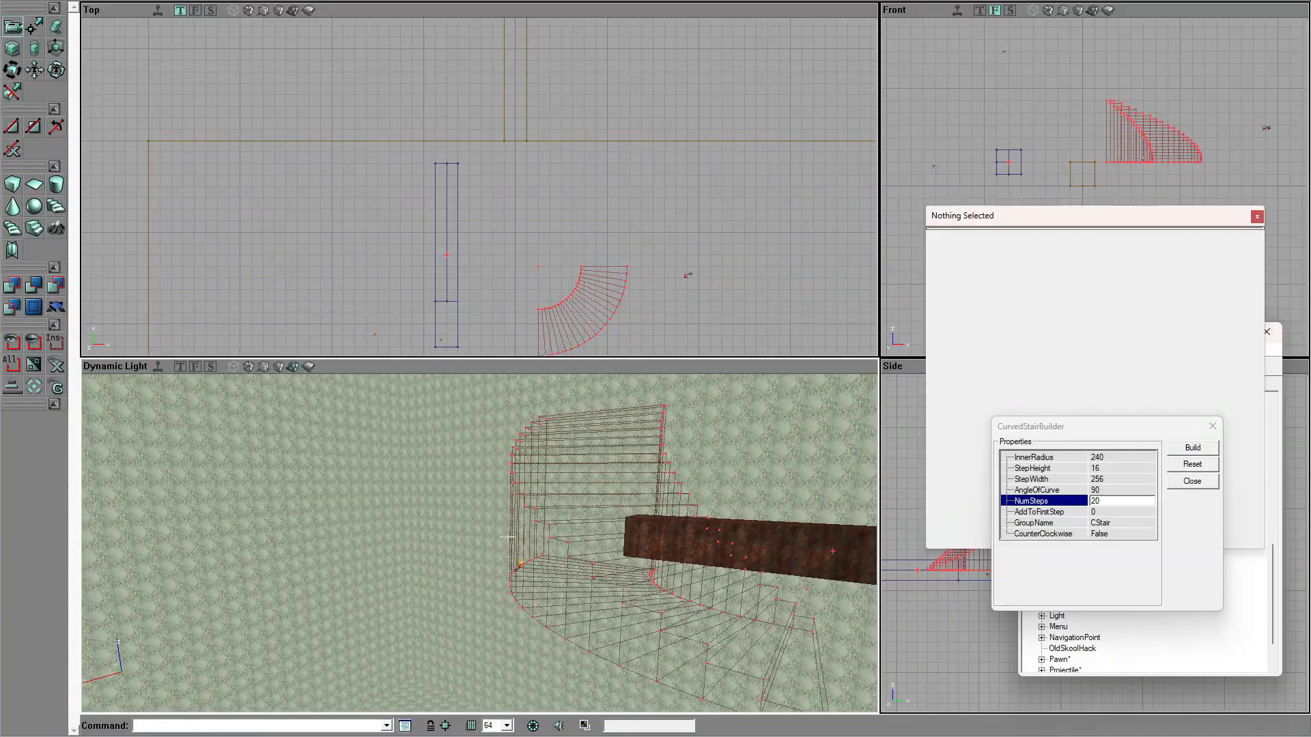
left_click_drag(394, 518, 418, 515)
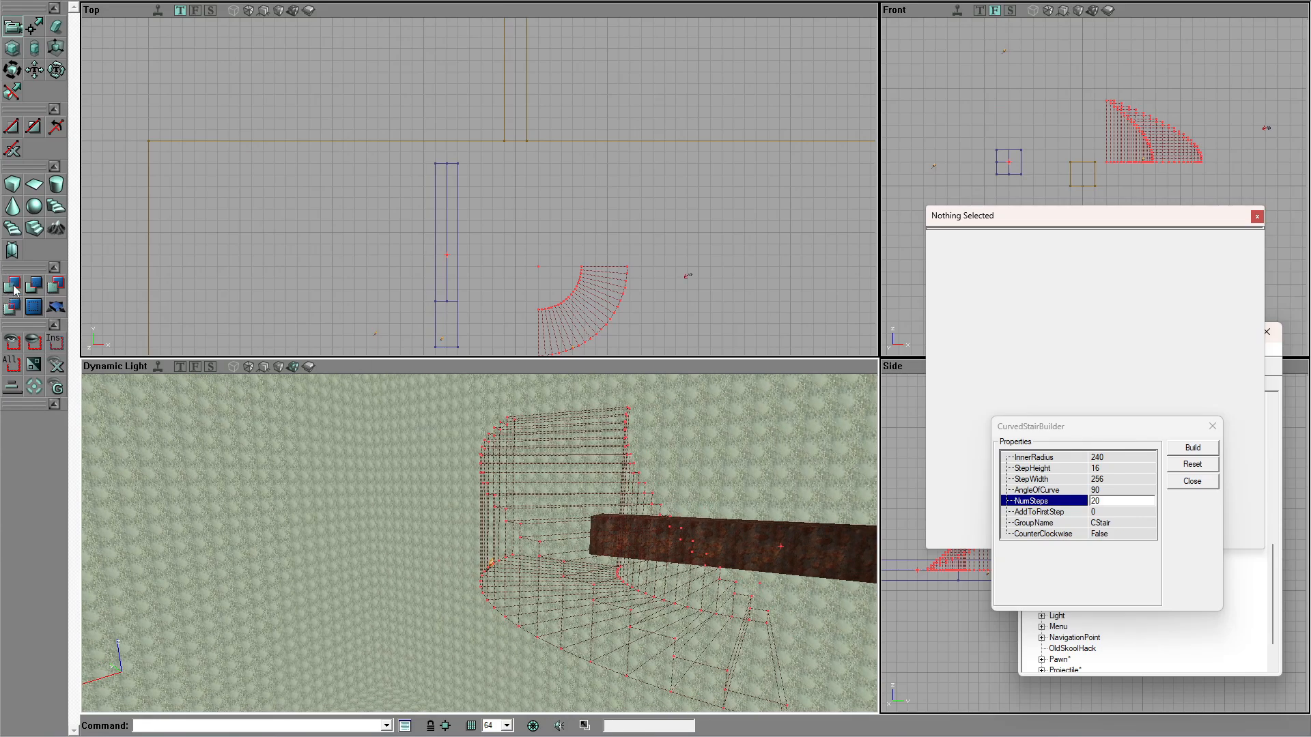
left_click(12, 286)
left_click_drag(383, 485, 383, 439)
Step: Select the added curved staircase, change its solidity to Semisolid, and deselect it
left_click(575, 584)
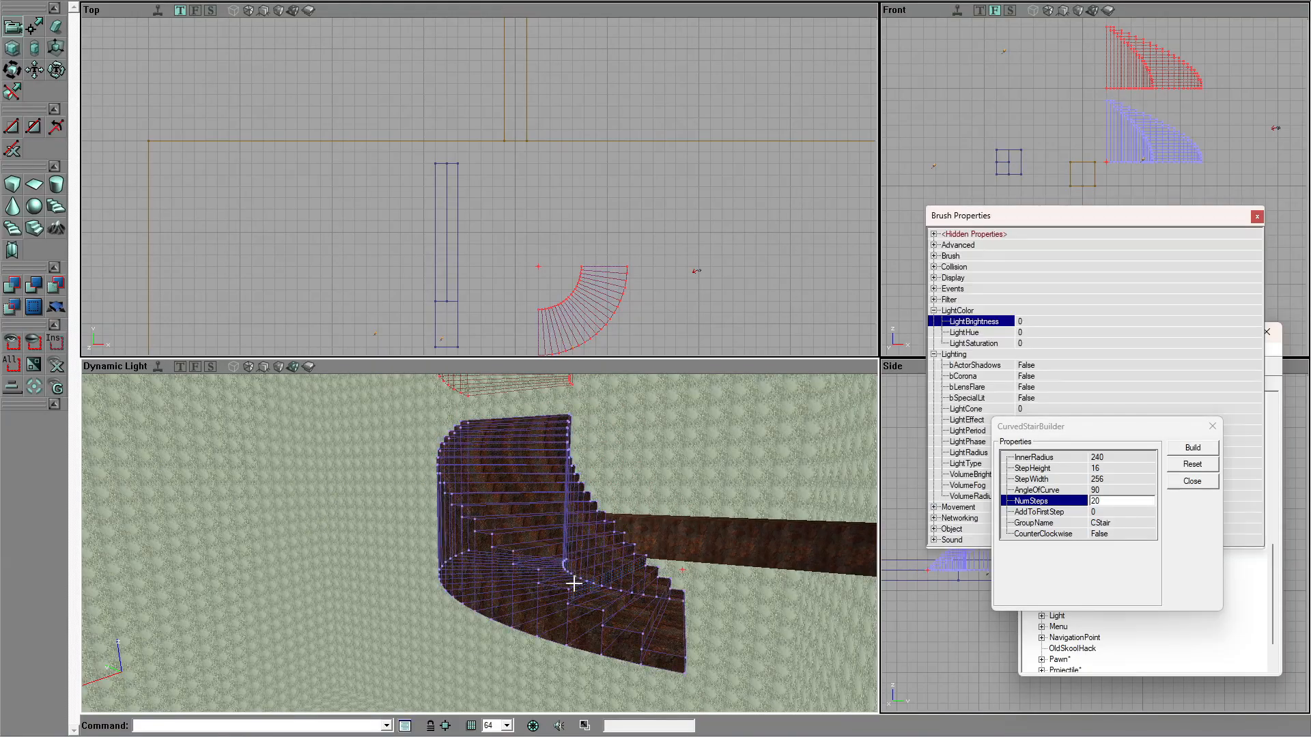
mouse_move(287, 564)
left_mouse_down()
mouse_move(295, 544)
mouse_move(334, 597)
left_mouse_up()
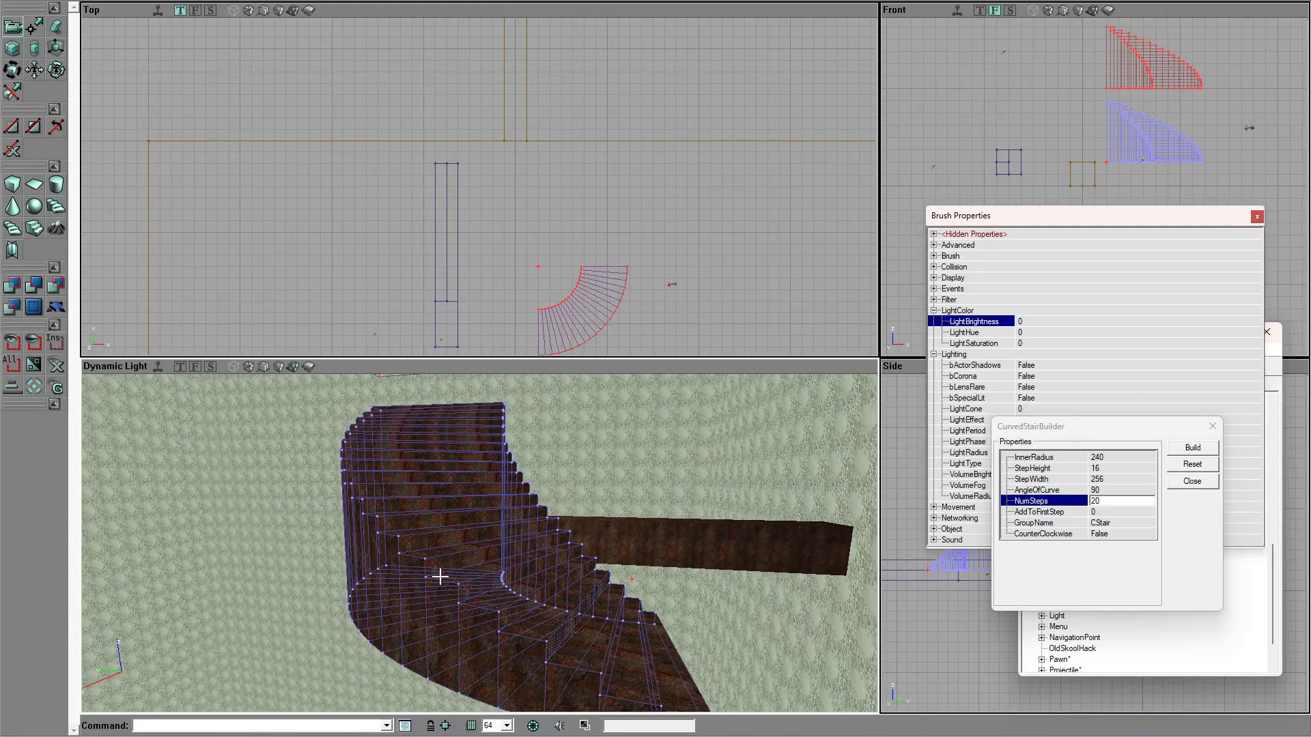
right_click(472, 548)
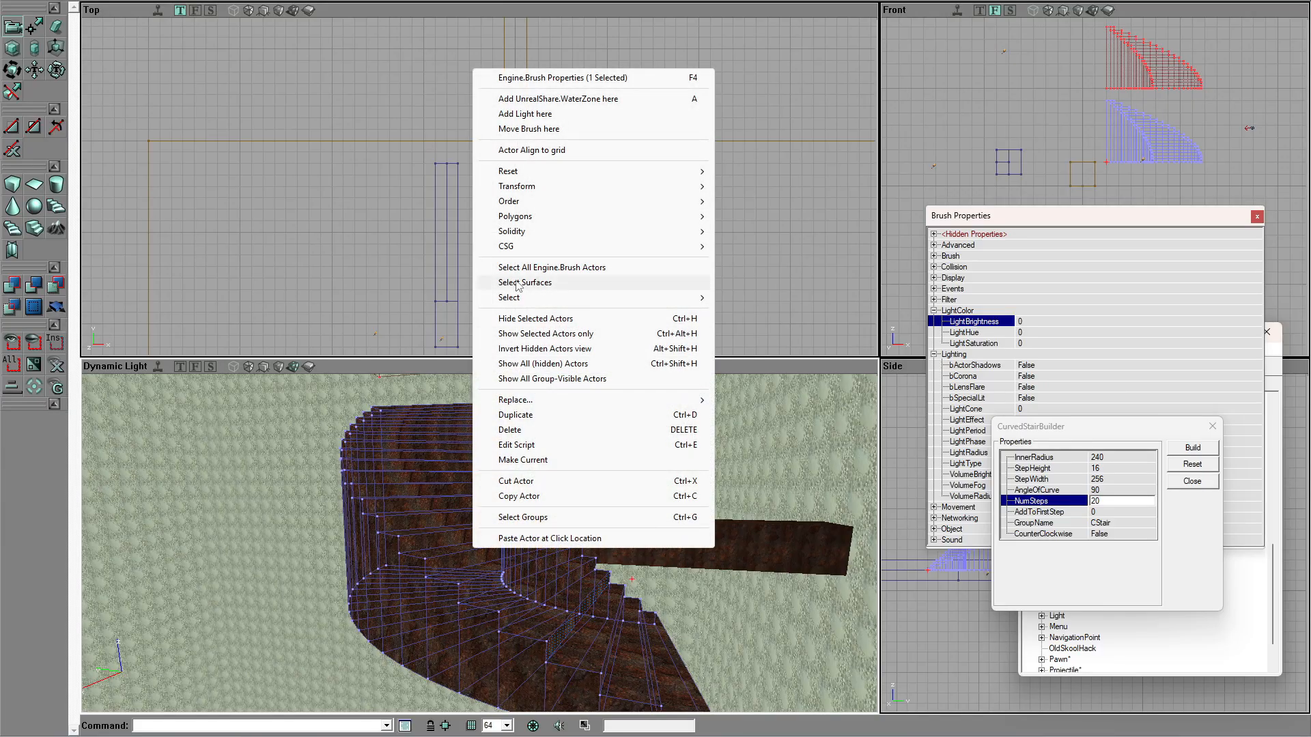
left_click(754, 247)
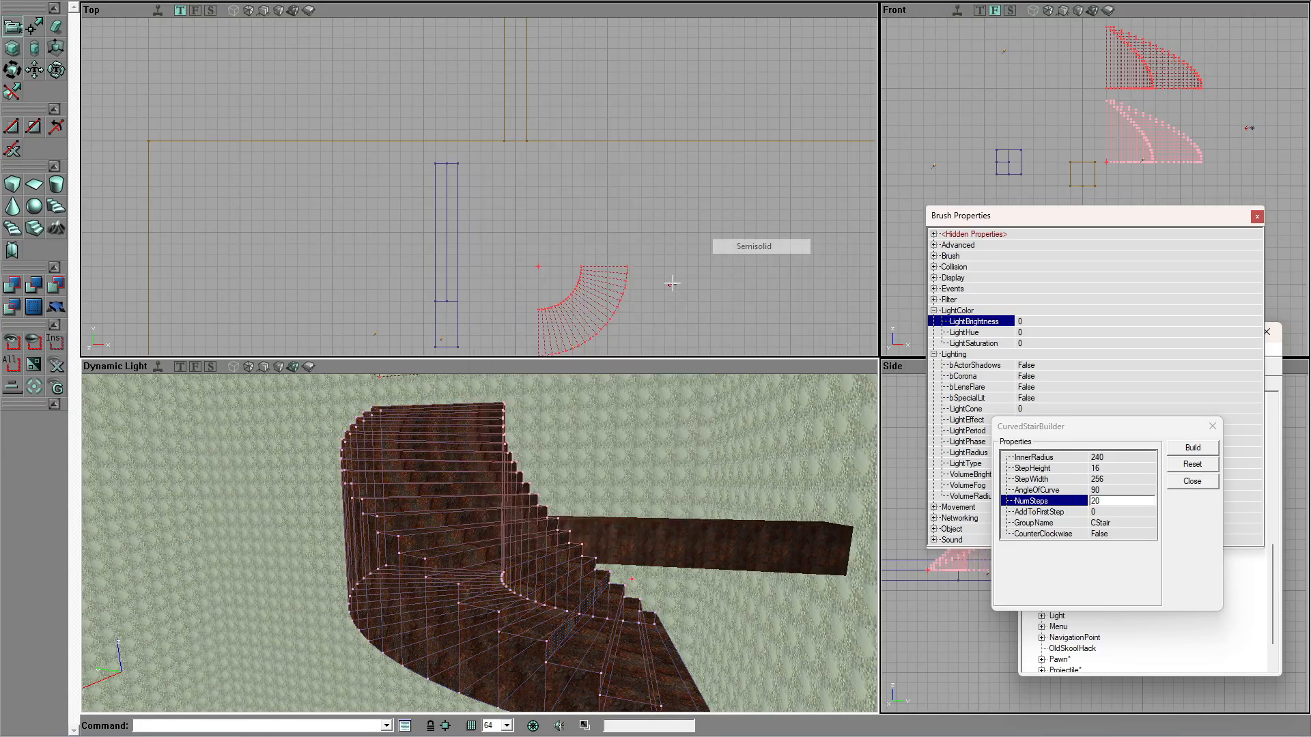
left_click(453, 535)
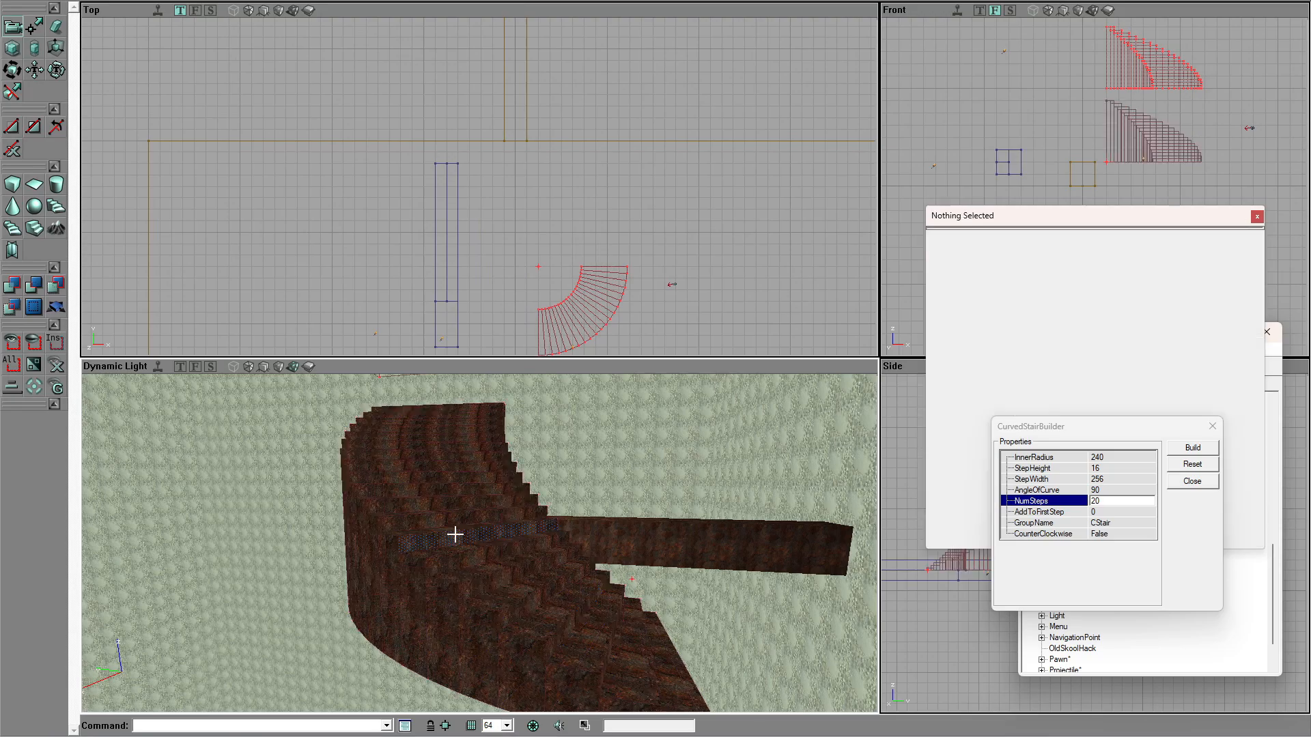
Step: Build a linear stair builder brush with NumSteps set to 12
mouse_move(453, 536)
left_mouse_down()
mouse_move(445, 392)
mouse_move(342, 403)
mouse_move(229, 463)
left_mouse_up()
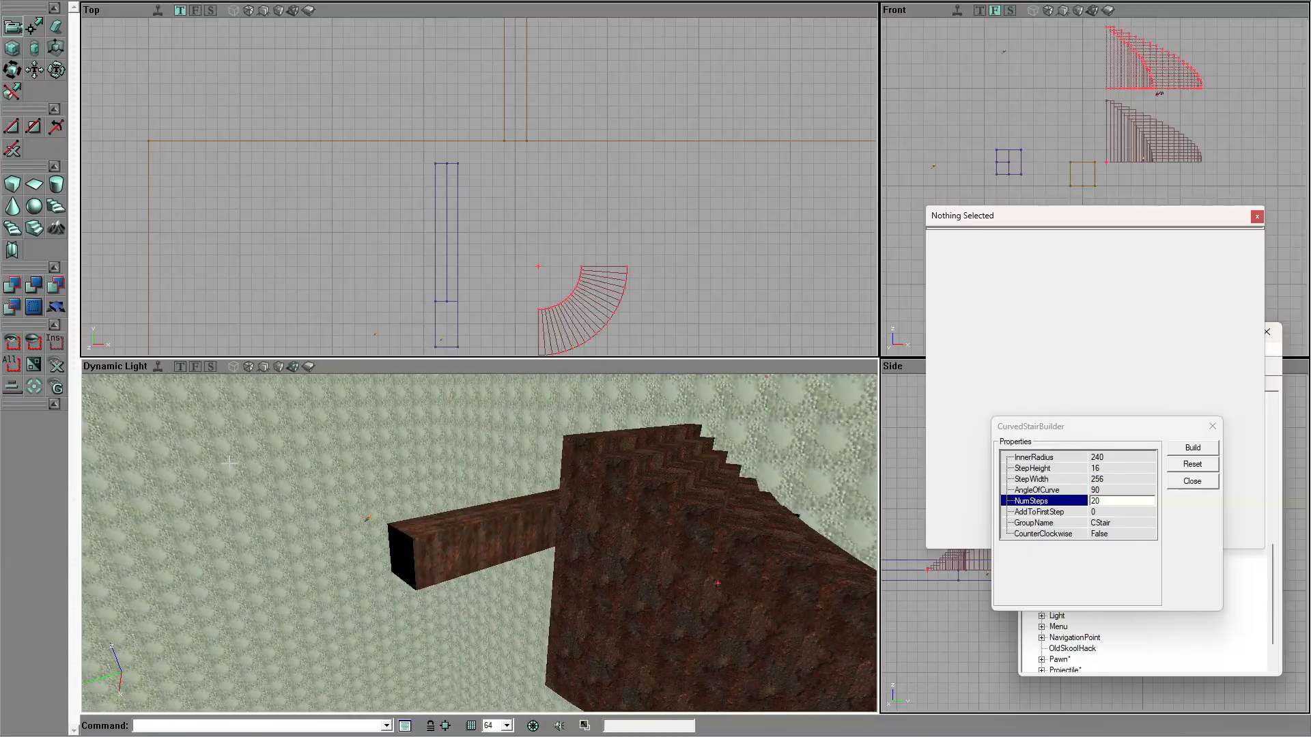
right_click(12, 228)
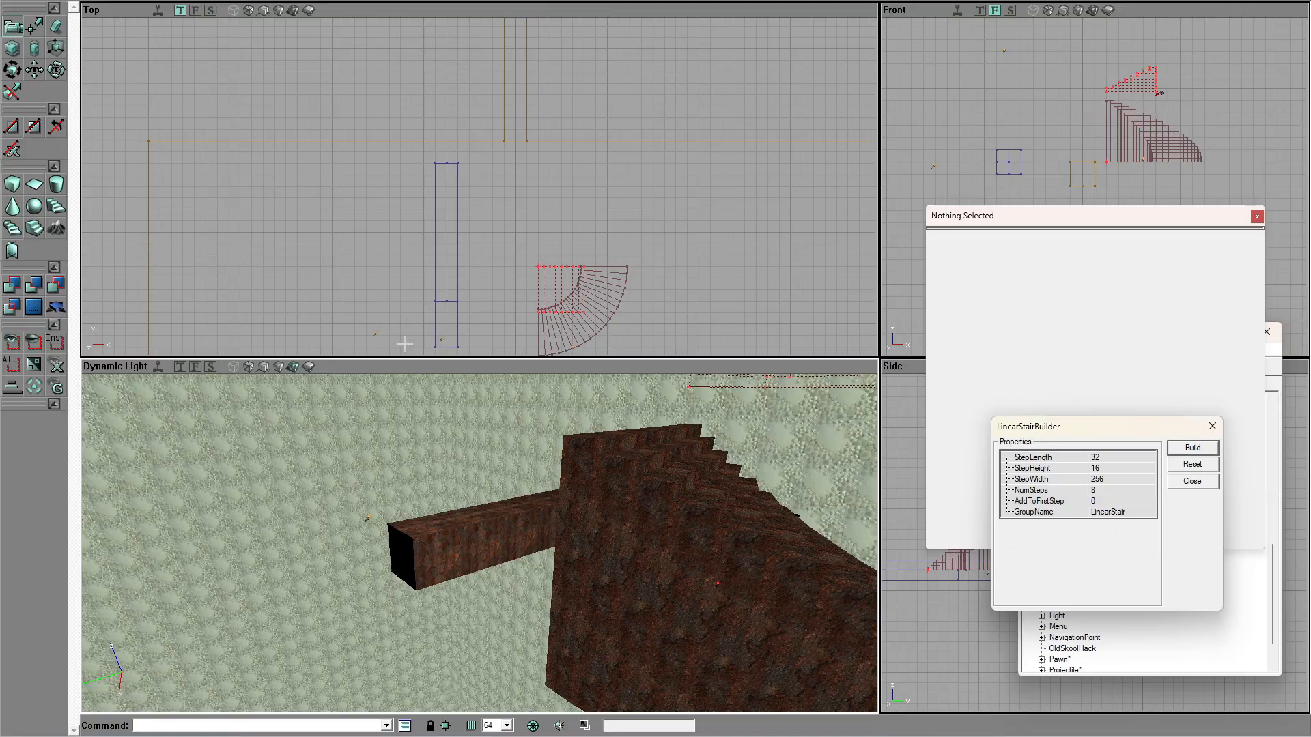
left_click(1118, 491)
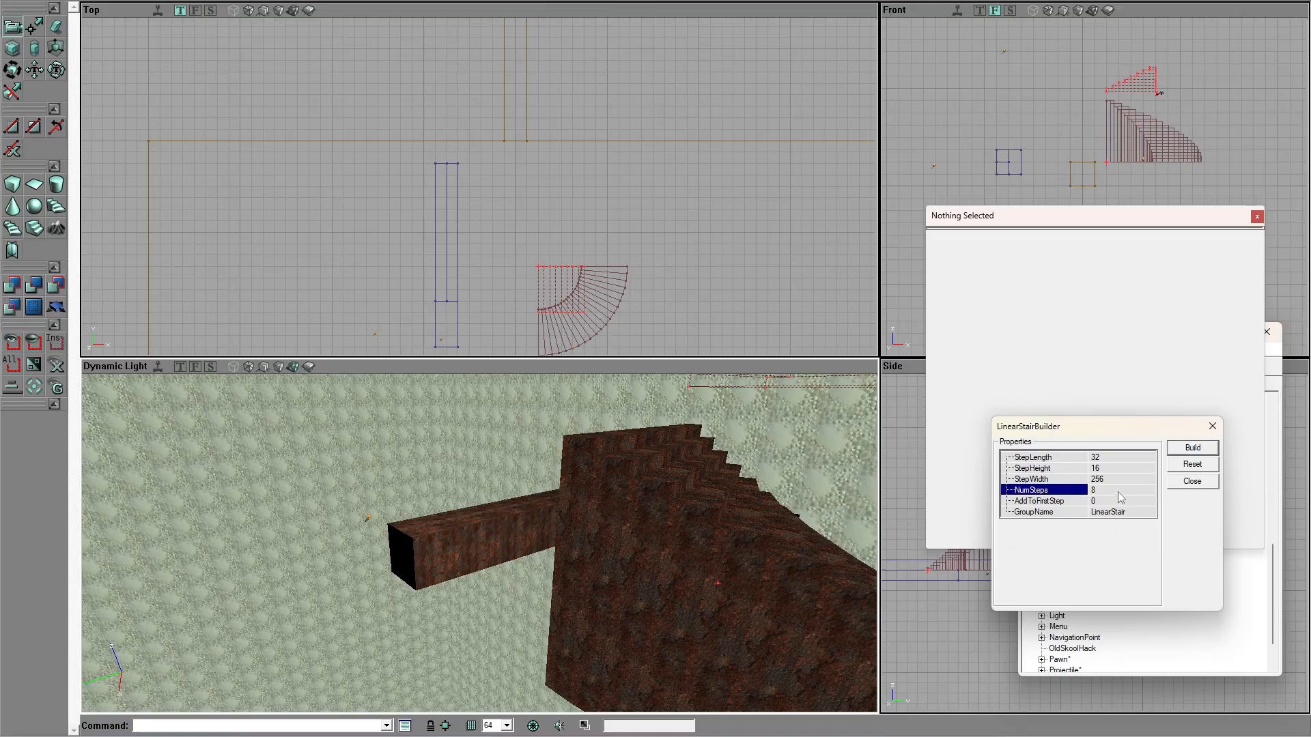
left_click(1185, 449)
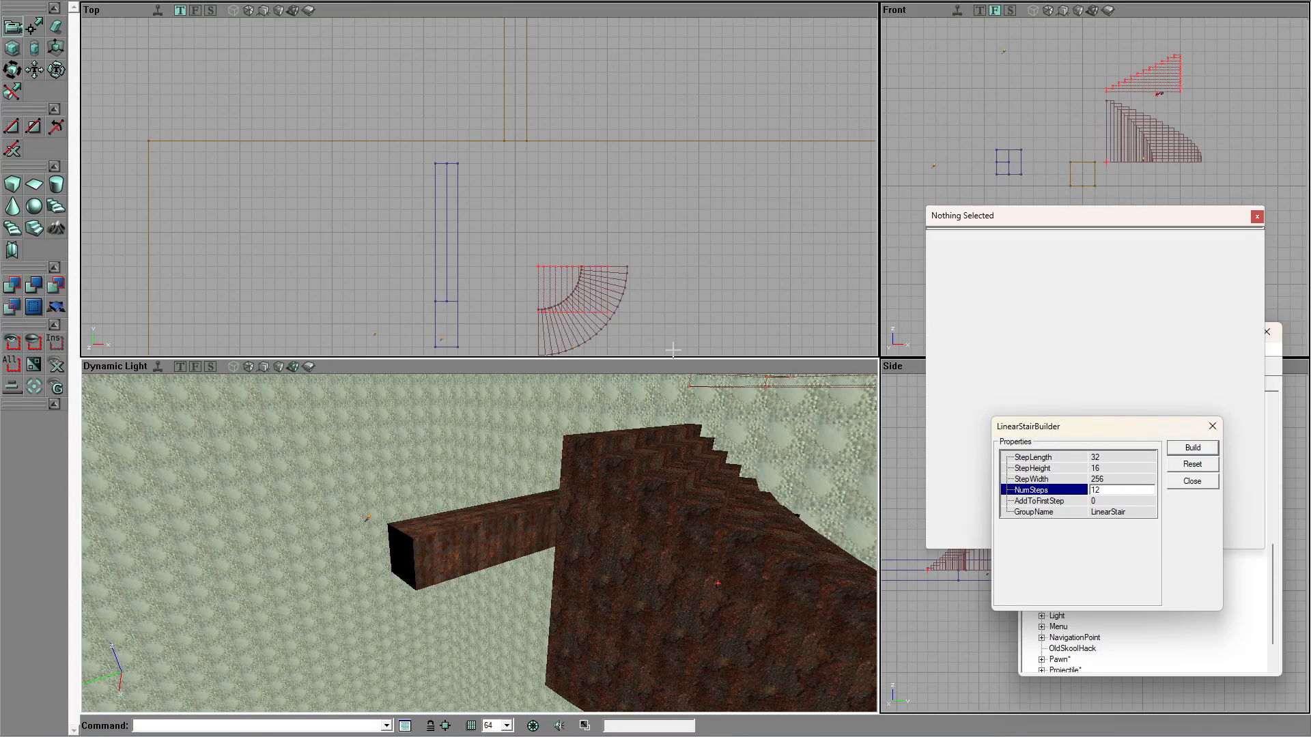
Step: Move the linear stair builder brush clear of the curved staircase in the top view
mouse_move(609, 480)
left_mouse_down()
mouse_move(588, 498)
mouse_move(637, 472)
left_mouse_up()
left_click(551, 267)
left_click_drag(551, 266, 551, 186, "shift")
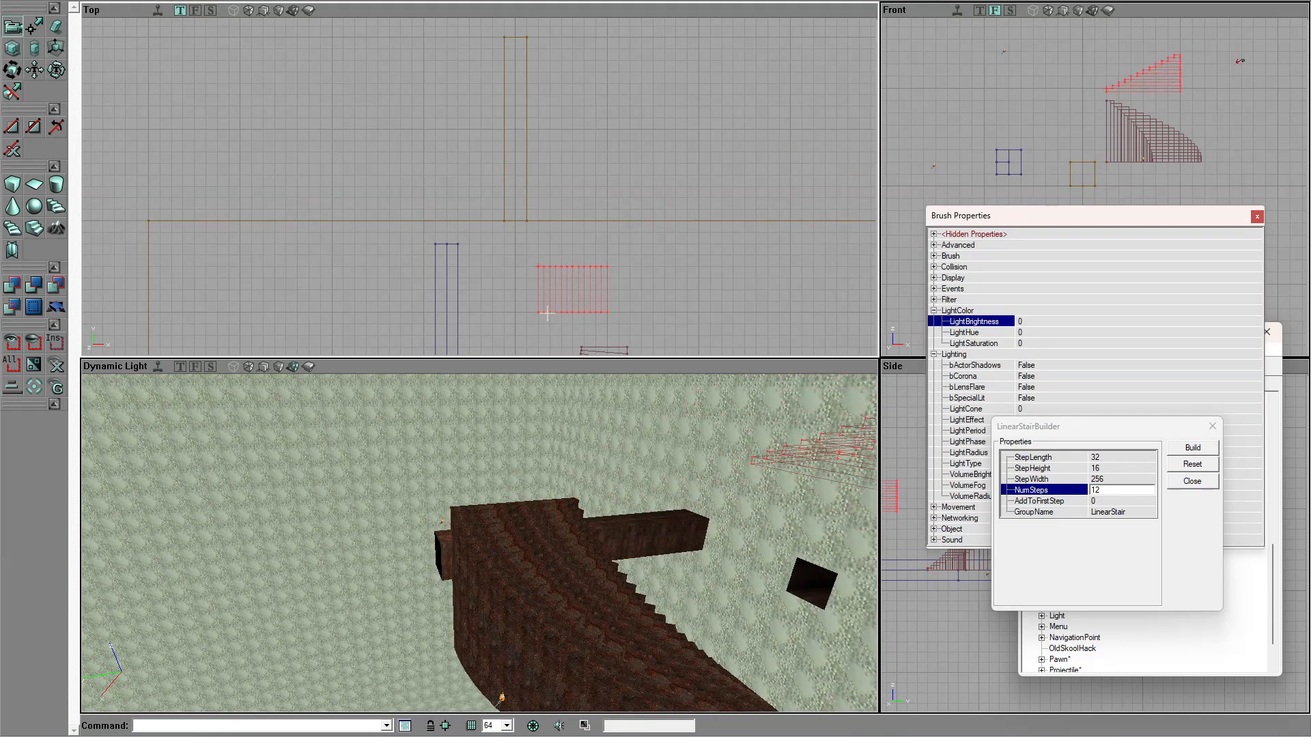
Step: Delete the curved staircase brush and rebuild the level geometry without it
left_click_drag(527, 515, 529, 539)
left_click_drag(376, 452, 370, 408)
left_click(372, 526)
left_click(372, 527)
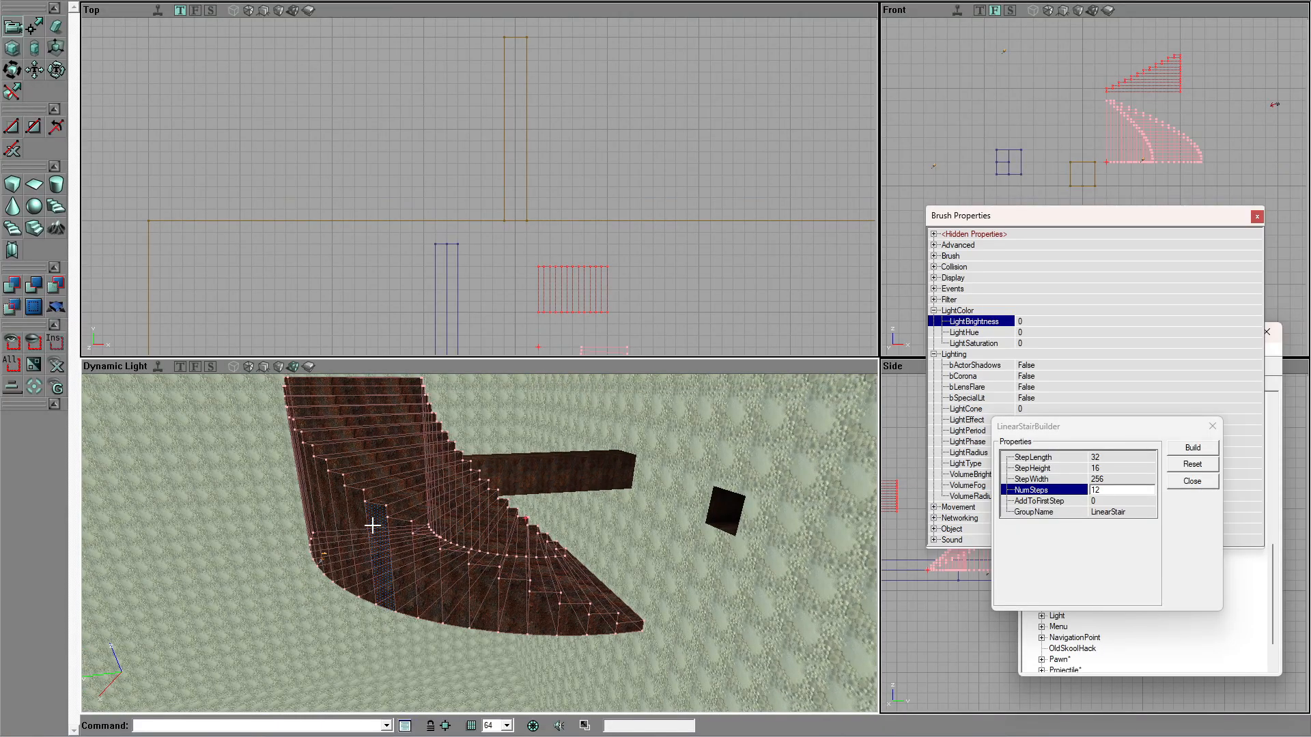
left_click(374, 537)
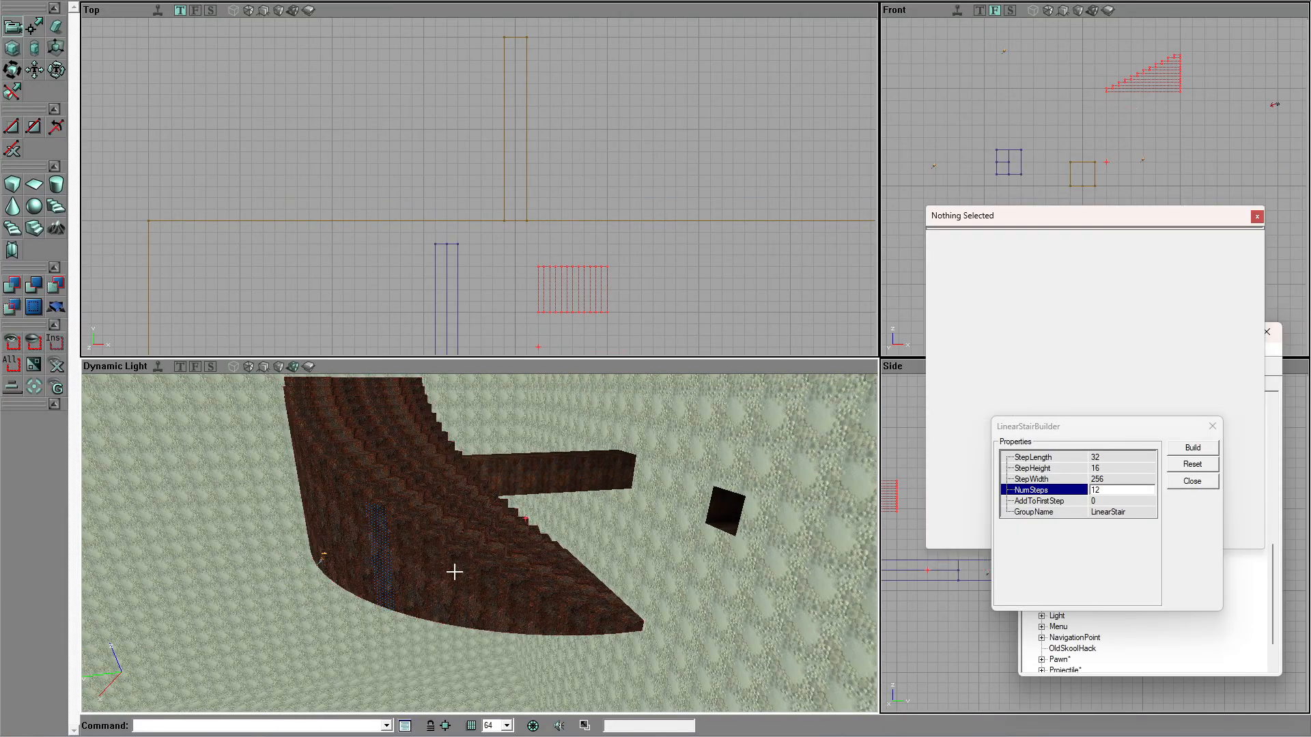
left_click(412, 1)
Step: Add the linear stair builder brush as solid geometry above the long beam
mouse_move(366, 574)
left_mouse_down()
mouse_move(403, 569)
mouse_move(454, 481)
mouse_move(431, 467)
mouse_move(198, 515)
left_mouse_up()
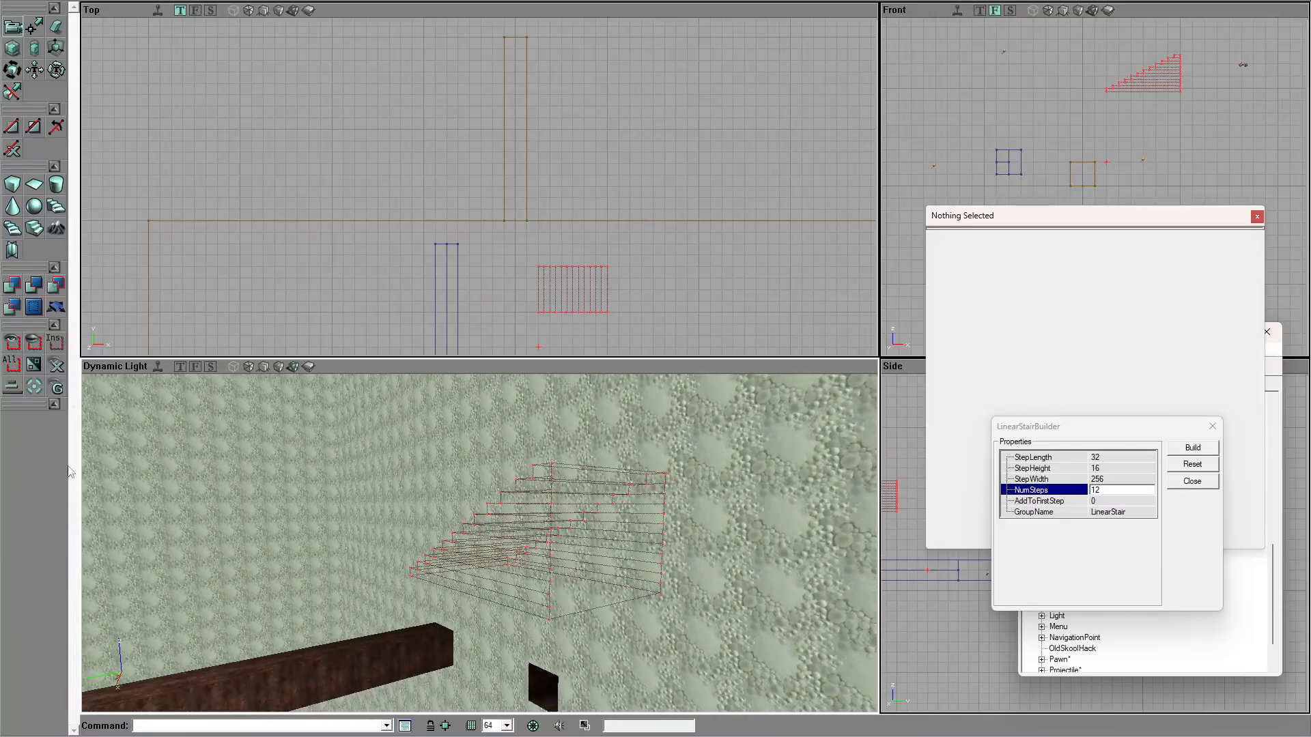
left_click(12, 285)
left_click_drag(437, 547, 382, 533)
mouse_move(478, 539)
left_mouse_down()
mouse_move(495, 478)
mouse_move(481, 540)
mouse_move(495, 550)
left_mouse_up()
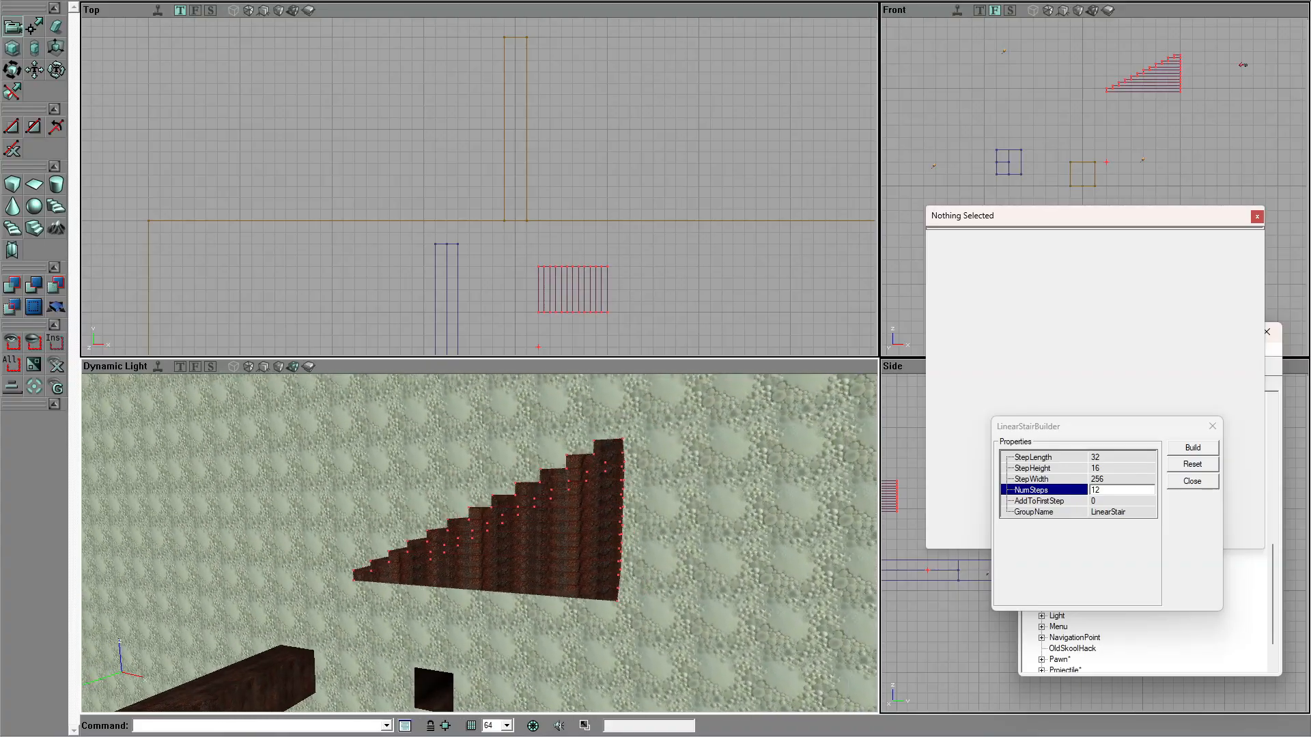
Step: Build a cube builder brush with height 64 and width 128
right_click(12, 188)
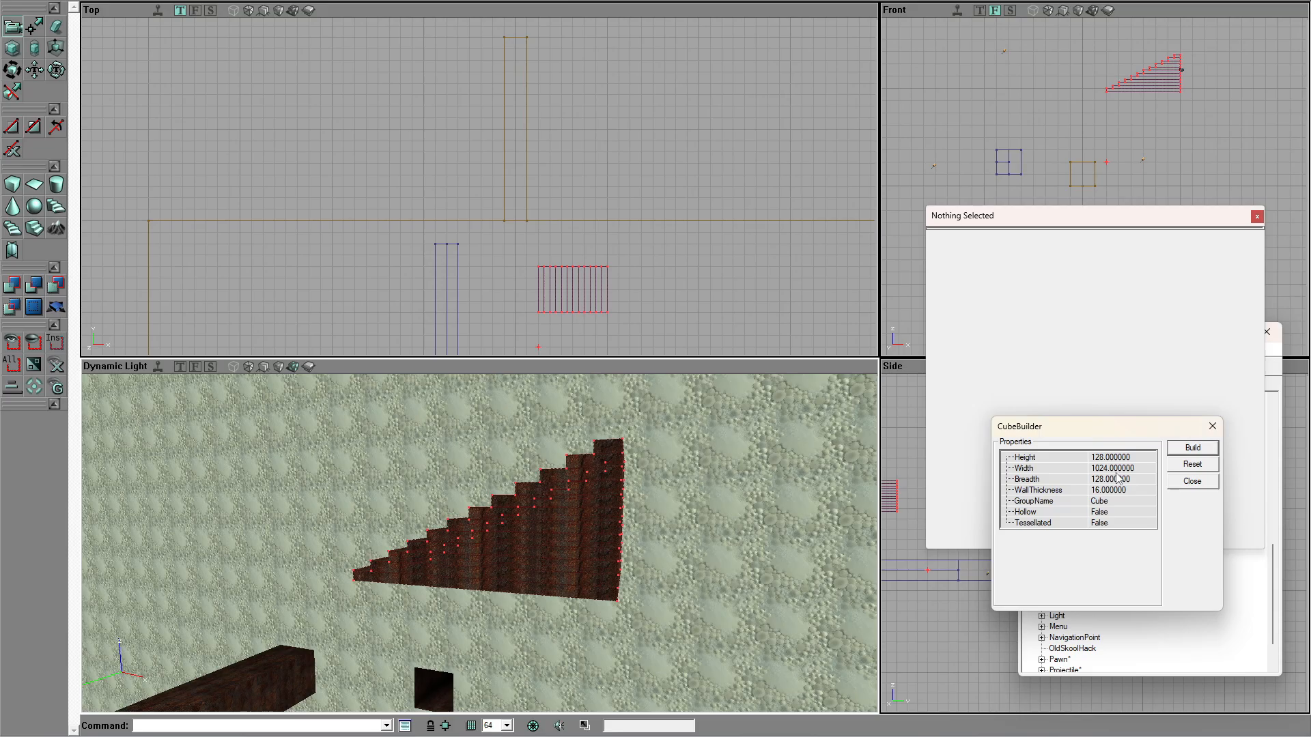
left_click(1120, 458)
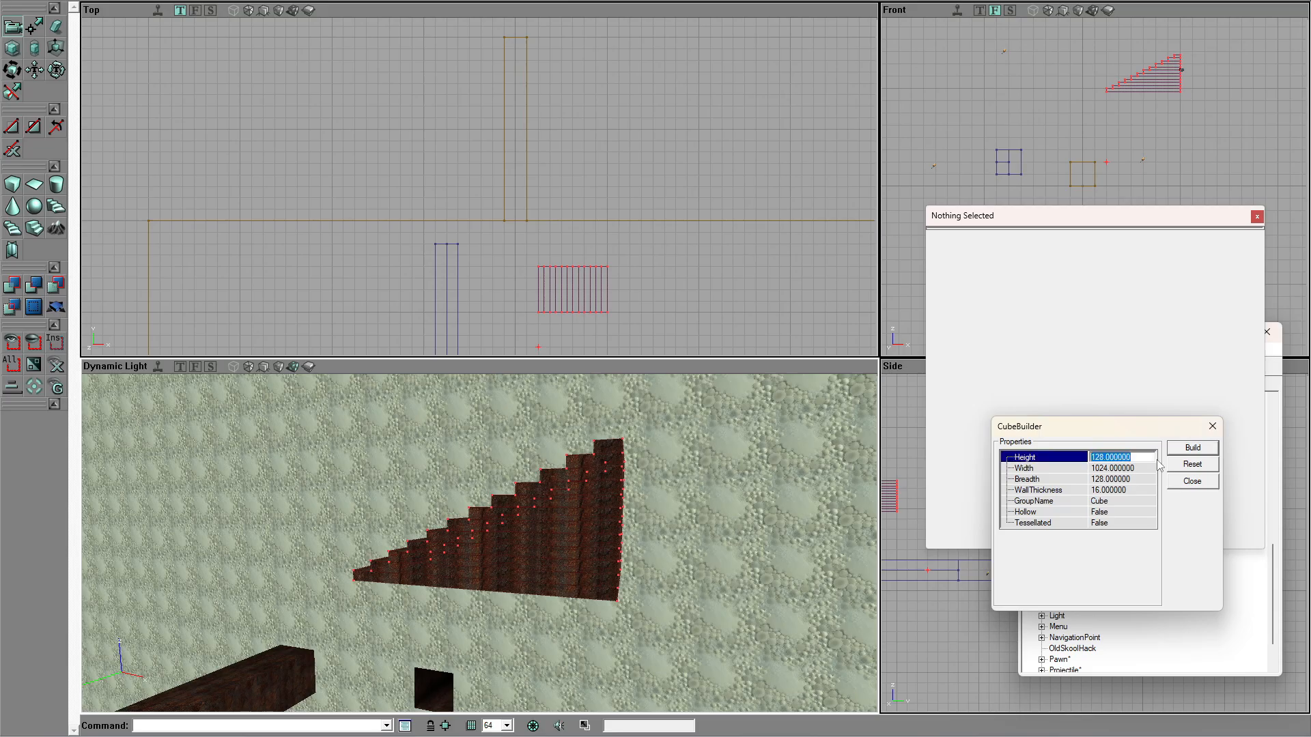
type("64")
left_click(1106, 470)
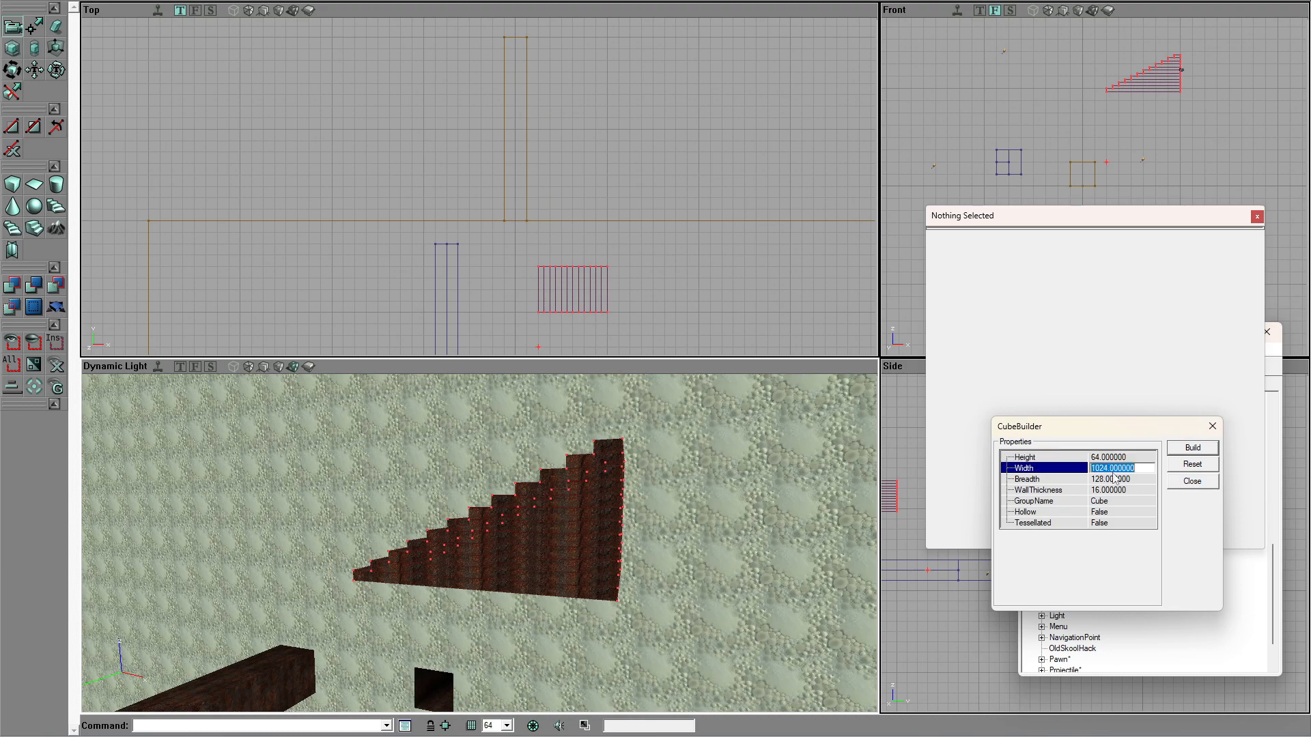
type("128")
left_click(1192, 448)
Step: Rebuild the cube brush with width 512 and finally 256, and centre it on the linear stairs in the top view
double_click(1143, 471)
type("512")
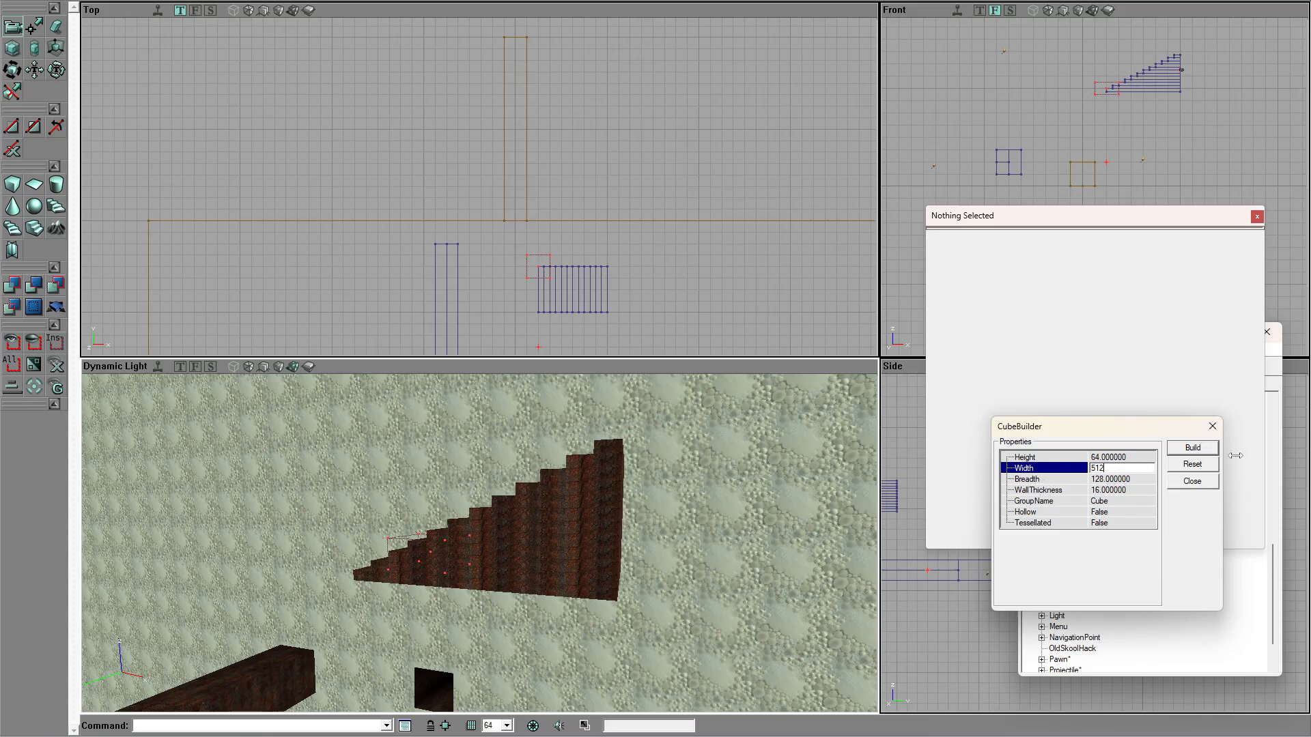
left_click(1182, 452)
double_click(1135, 468)
type("256")
left_click(1192, 448)
left_click_drag(569, 282, 569, 283, "ctrl")
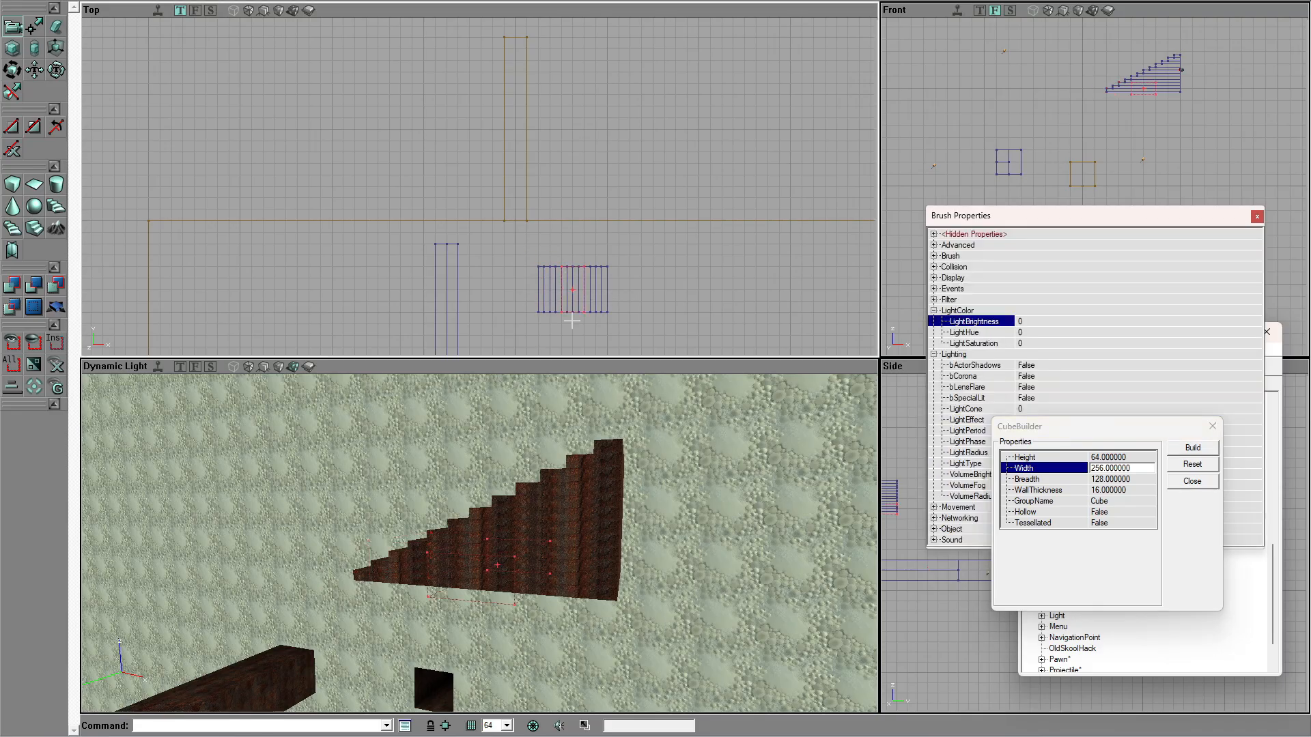
Step: Rebuild the cube brush with breadth 512 and align its end with the high end of the stairs
double_click(1126, 480)
type("512")
left_click(1188, 450)
left_click_drag(503, 300, 505, 268)
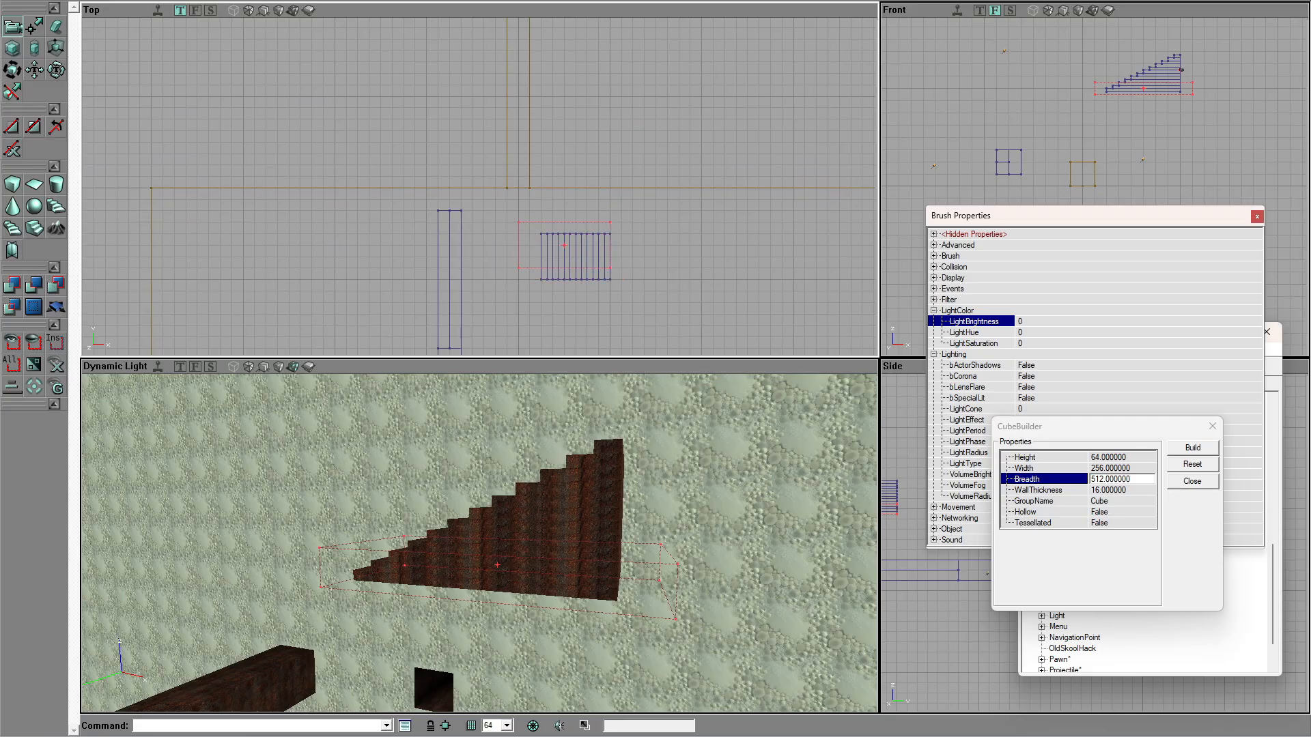
left_click_drag(508, 295, 496, 294, "ctrl")
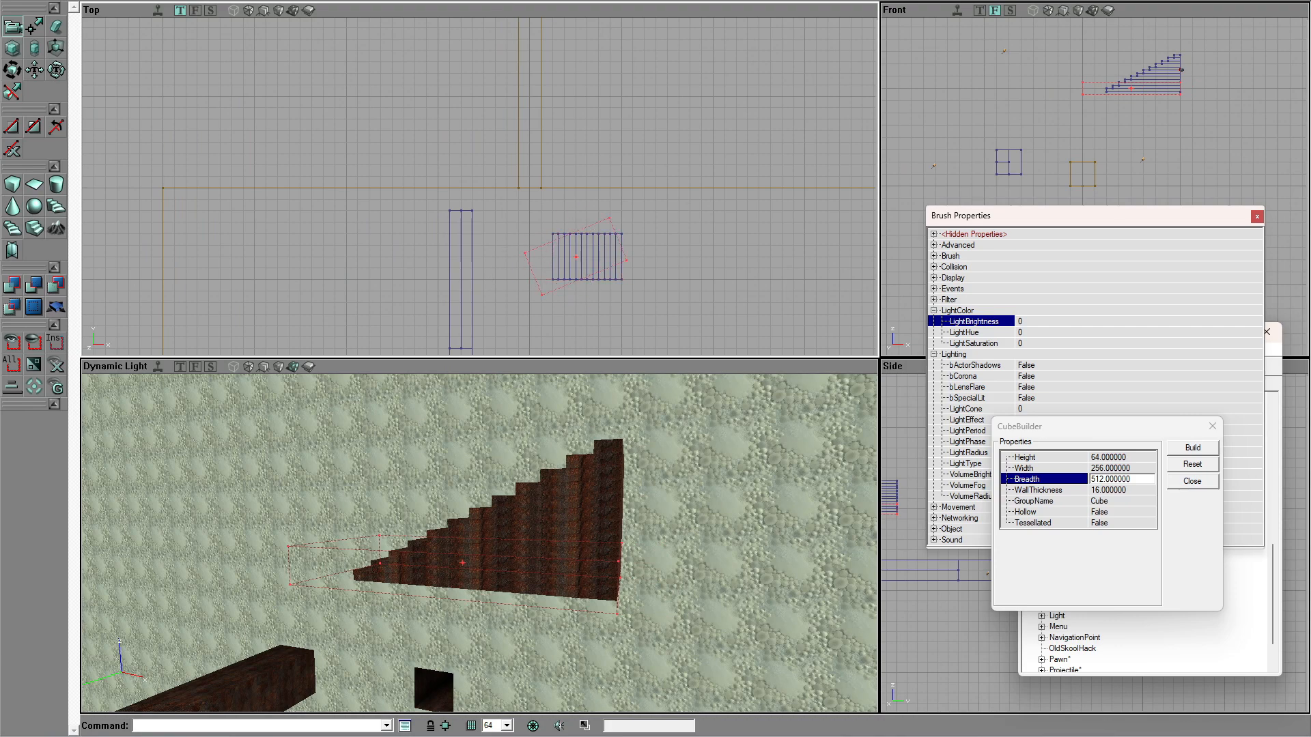
Step: Try rotating the builder brush in the top view, and return it to straight alignment with nothing selected
right_click_drag(497, 273, 486, 273, "ctrl")
left_click(472, 250)
right_click_drag(503, 262, 514, 262, "ctrl")
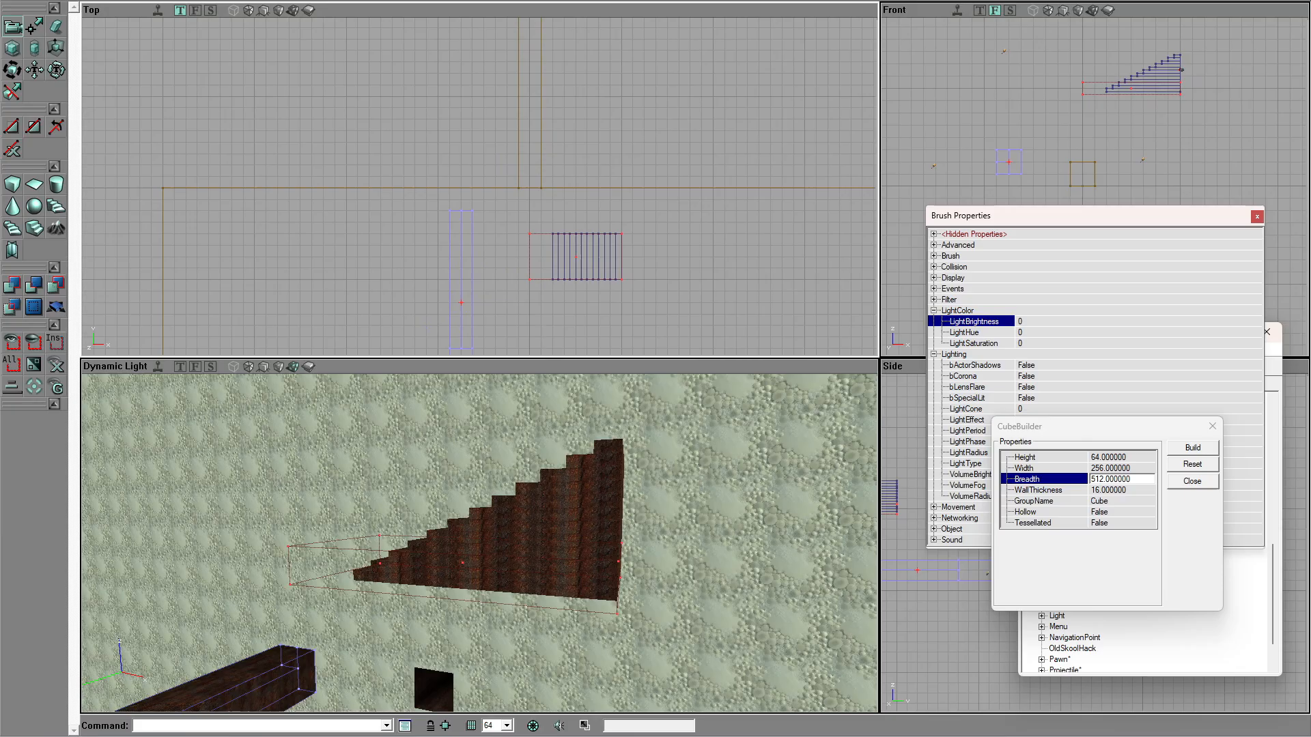
left_click(506, 244)
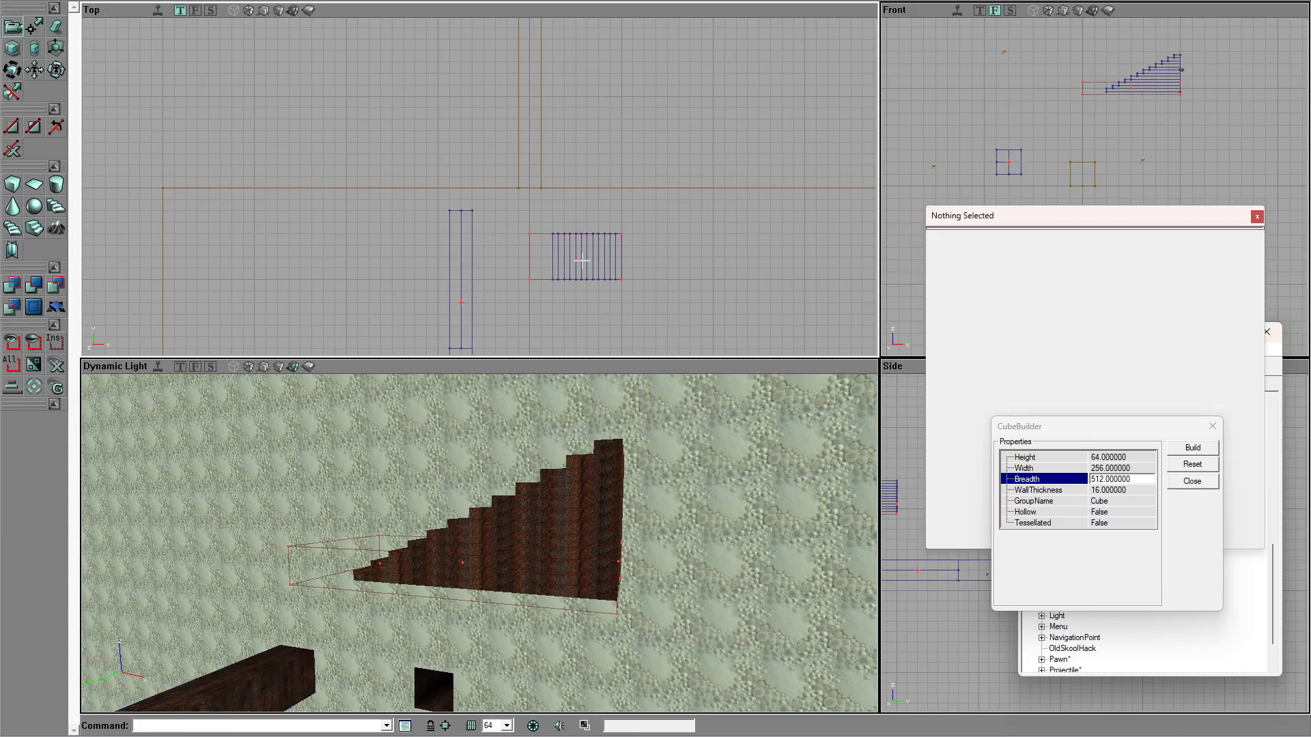
Step: Close the brush properties and align the builder brush's edge with the lowest step in the front view
mouse_move(562, 546)
left_mouse_down()
mouse_move(562, 531)
mouse_move(562, 546)
left_mouse_up()
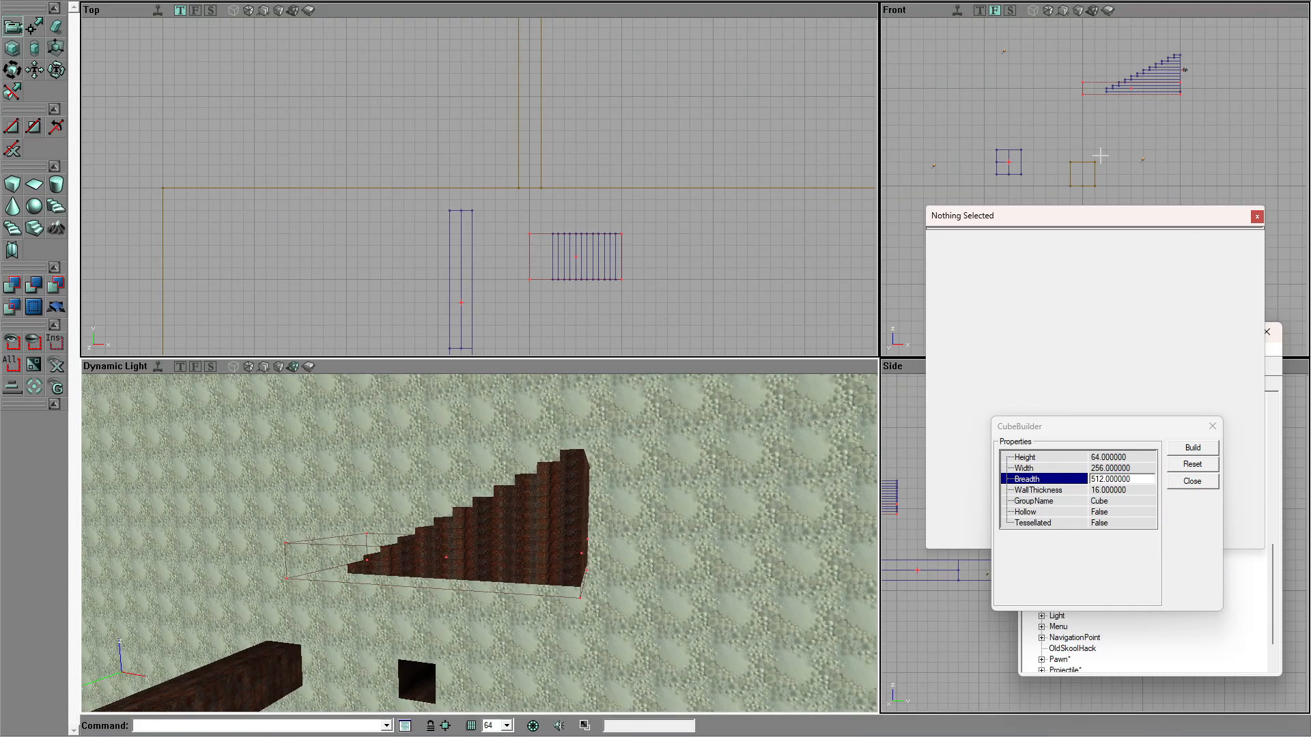
mouse_move(1125, 127)
left_mouse_down()
mouse_move(1177, 77)
mouse_move(1121, 136)
left_mouse_up()
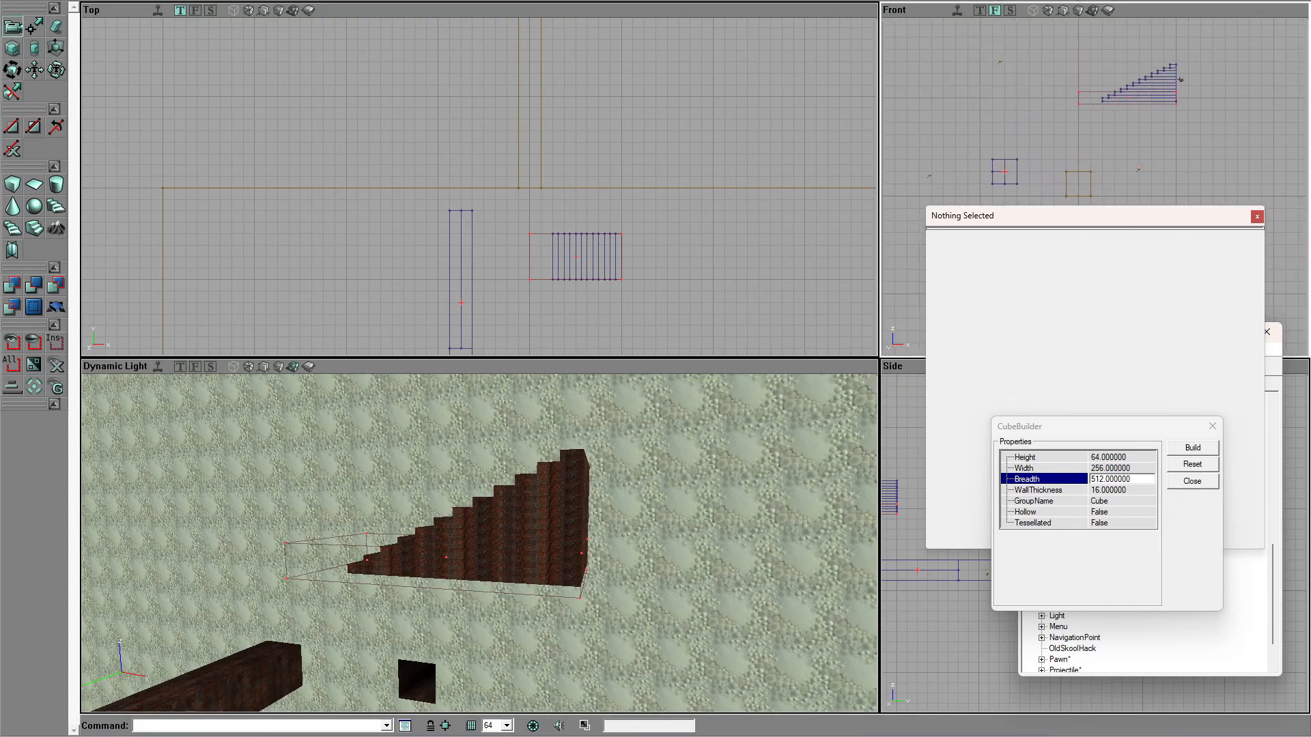
left_click(1257, 217)
scroll(1175, 129, "up", 4)
scroll(1159, 106, "down", 2)
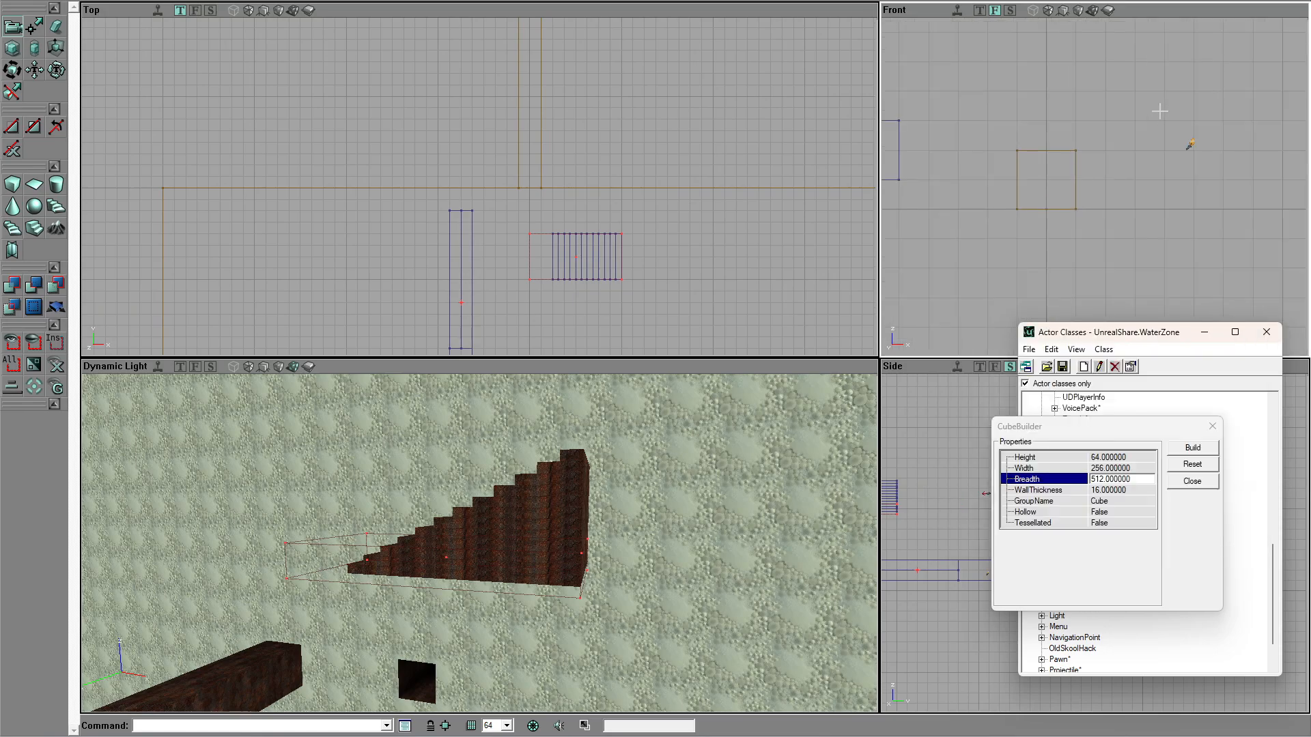
left_click_drag(1147, 98, 1084, 273)
scroll(1065, 179, "up", 2)
left_click(951, 234)
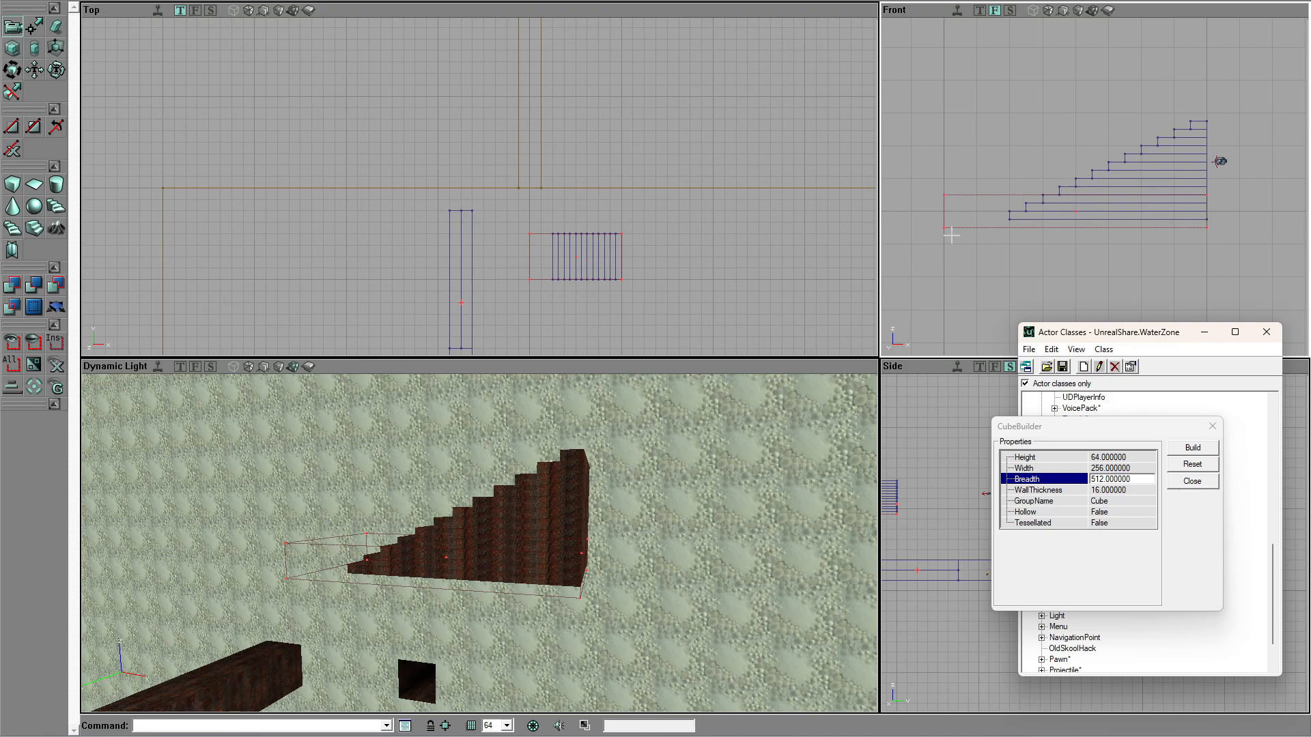
left_click_drag(987, 239, 1052, 240, "ctrl")
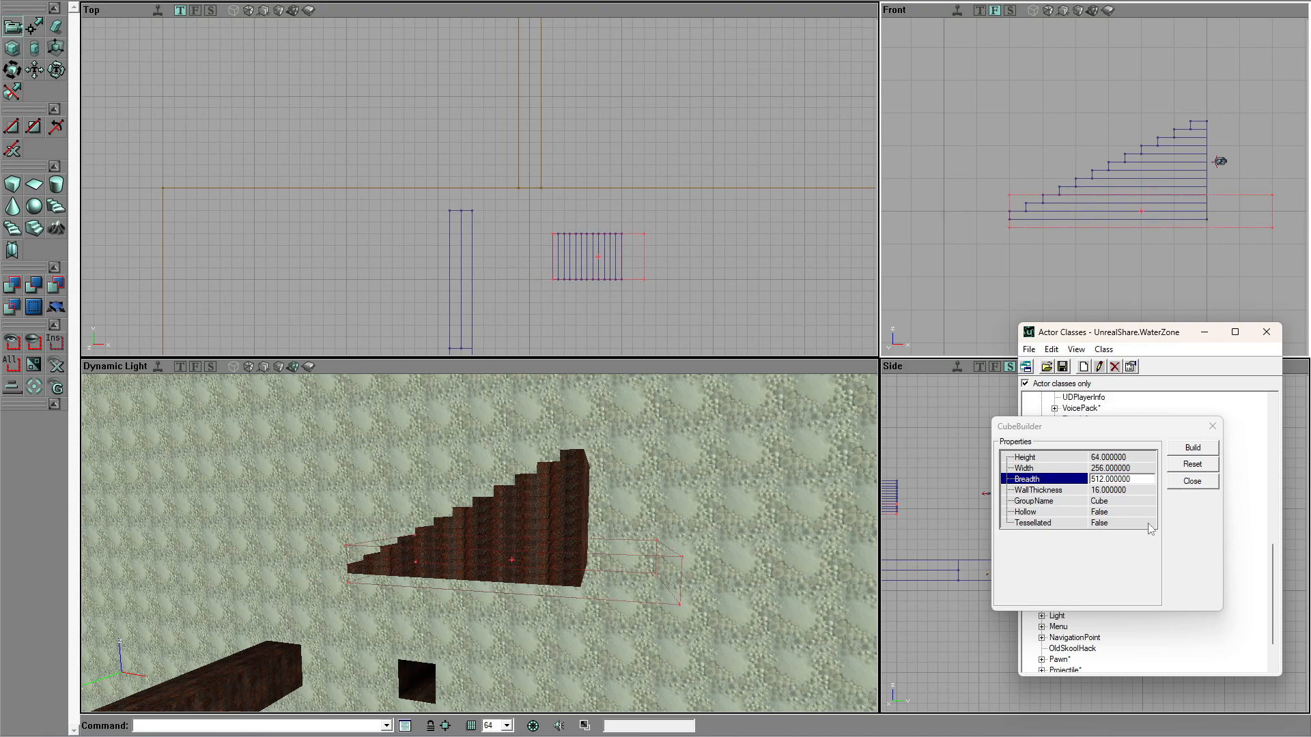
Step: Increase the cube builder's height to 128 and finally 256, rebuilding the brush each time
left_click(1130, 458)
type("128")
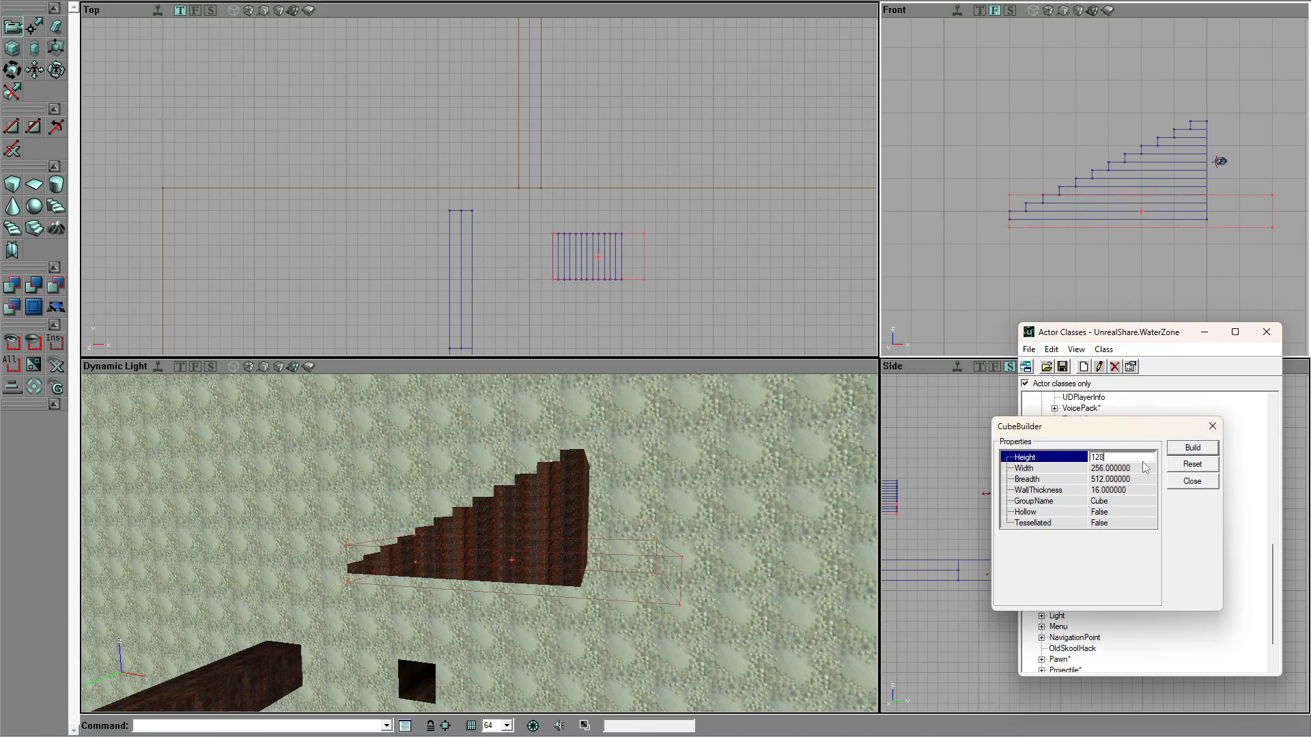
left_click(1192, 447)
double_click(1131, 457)
type("256")
left_click(1205, 448)
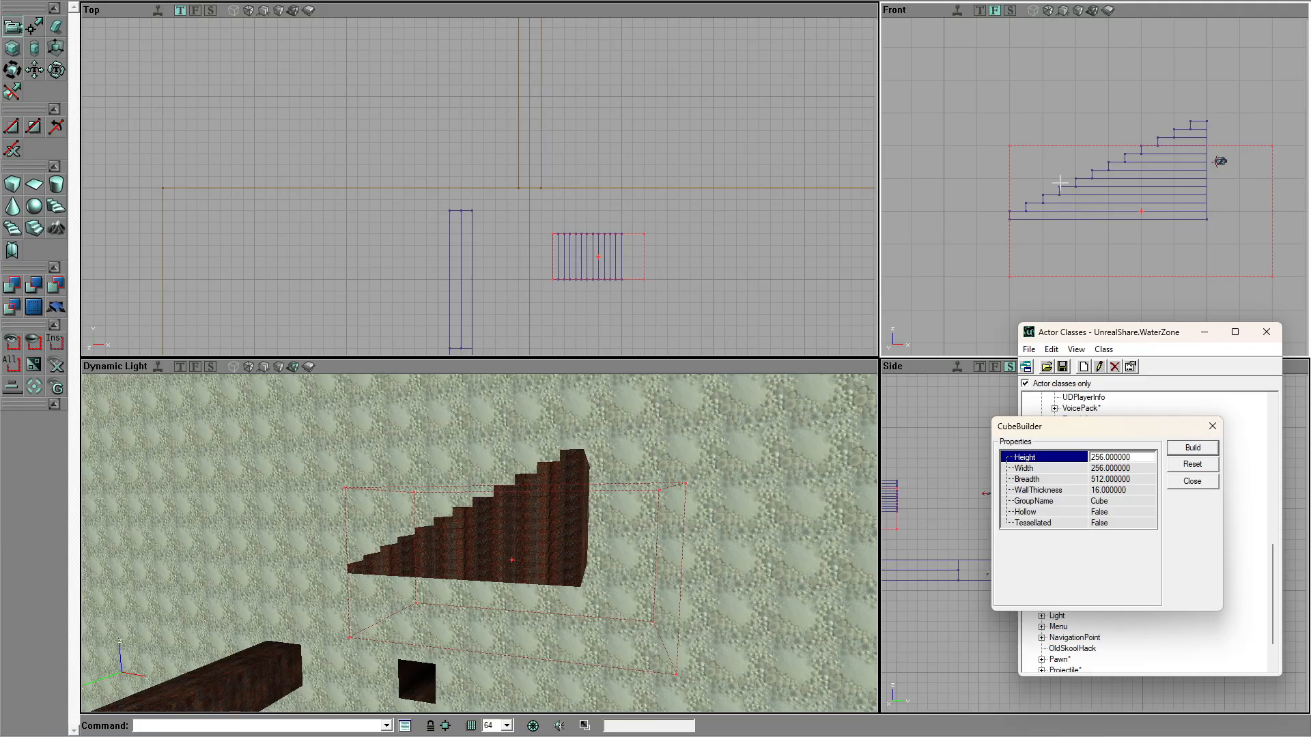
Step: Lower the builder brush beneath the steps and rotate it in the front view to follow the staircase's slope
left_click_drag(1060, 182, 1094, 216, "ctrl")
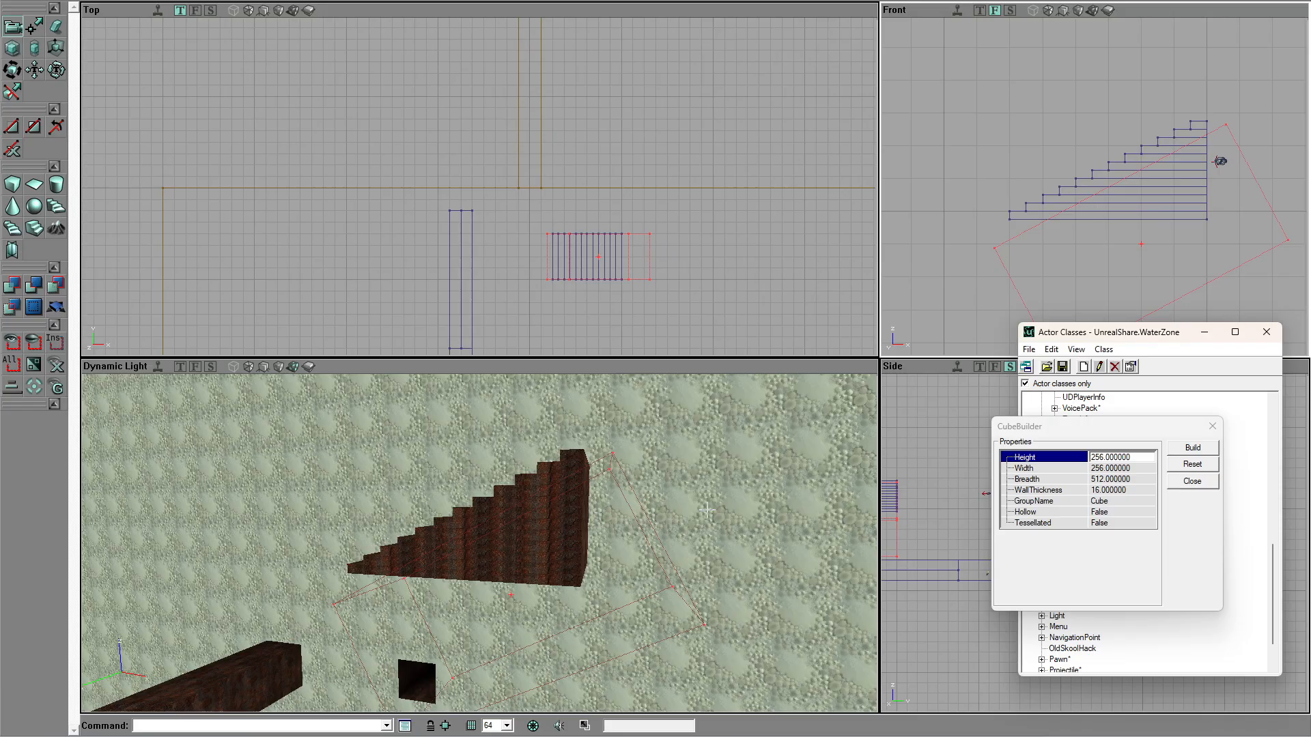
left_click_drag(513, 588, 528, 547)
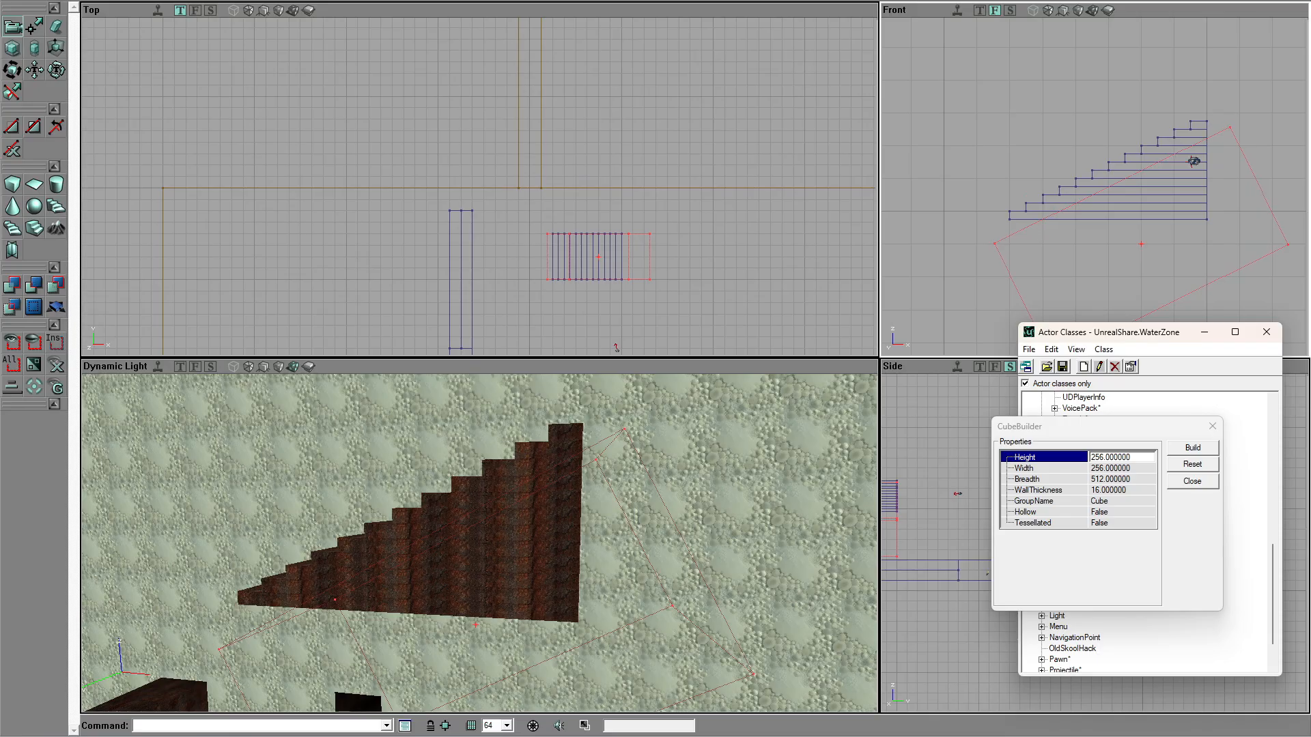
right_click_drag(1021, 232, 1024, 232, "ctrl")
left_click_drag(719, 511, 710, 471)
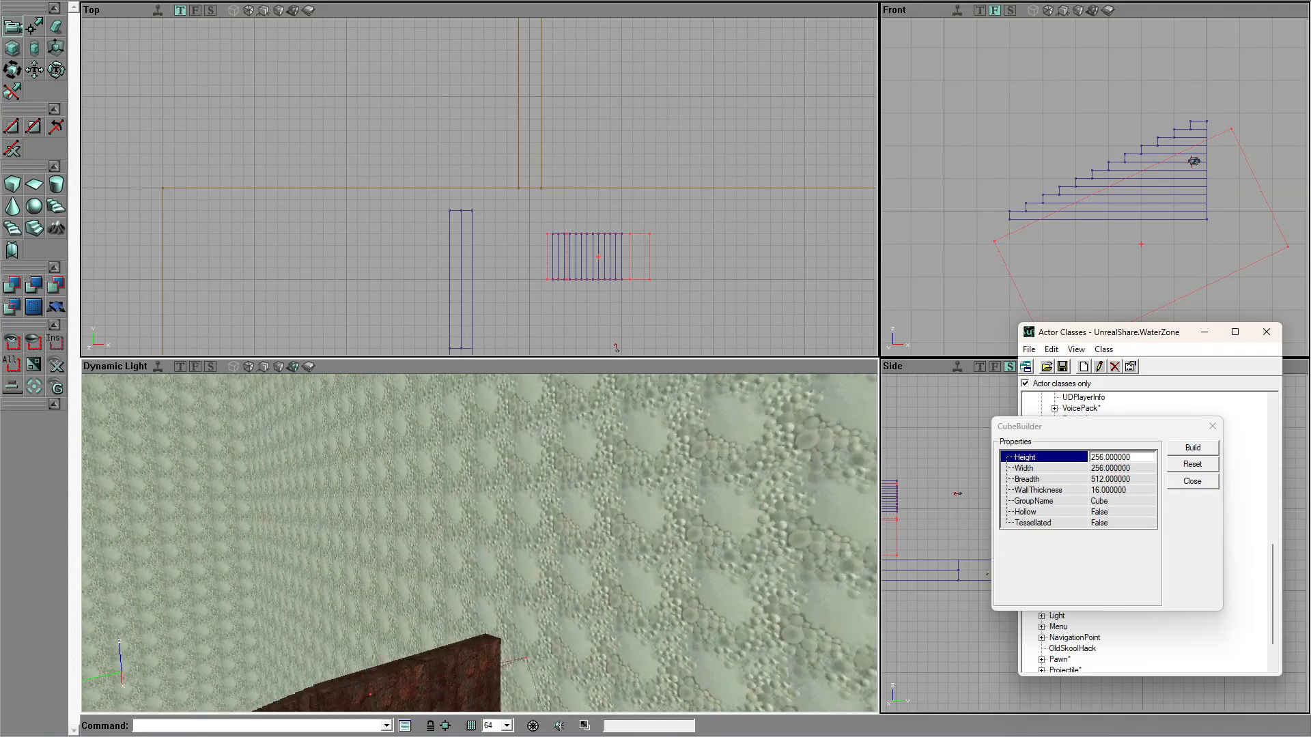
right_click_drag(710, 471, 728, 526)
mouse_move(728, 525)
left_mouse_down()
mouse_move(723, 539)
mouse_move(719, 510)
left_mouse_up()
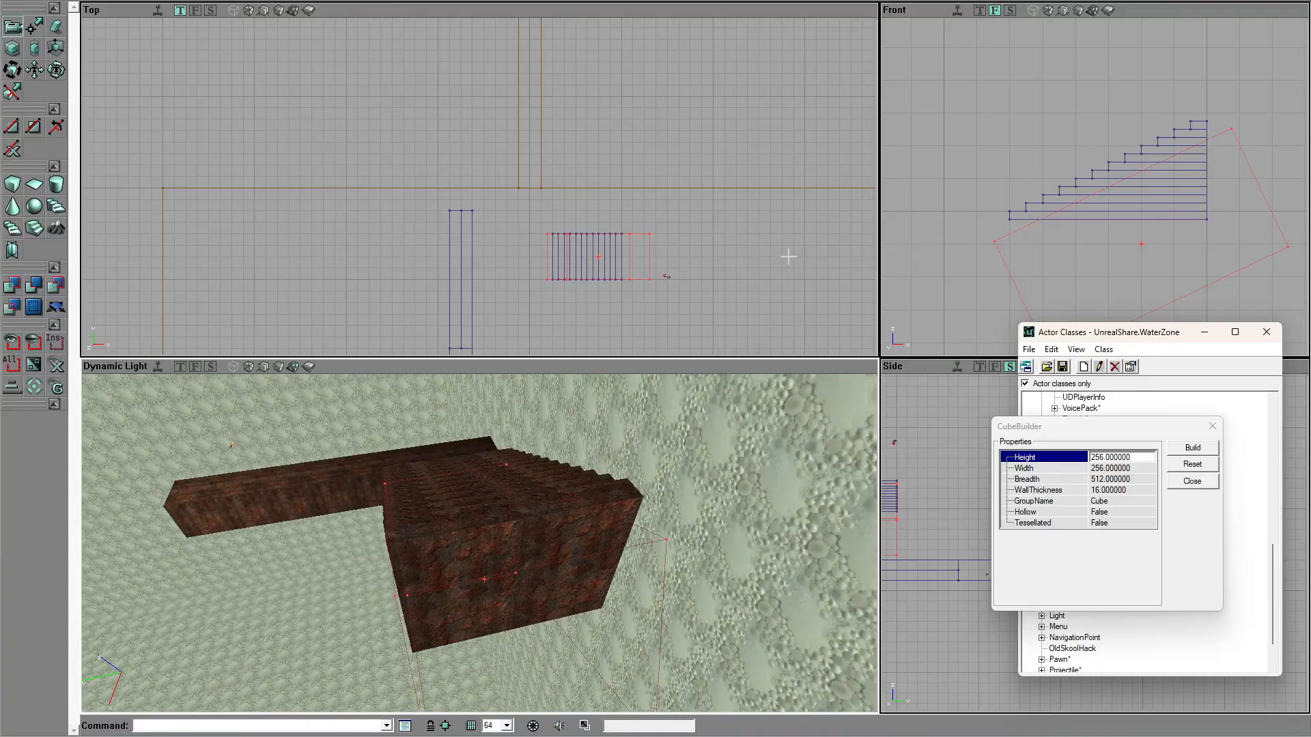
Step: Rebuild the rotated cube brush with width 384 so it extends past both sides of the stairs
left_click(1135, 469)
type("384")
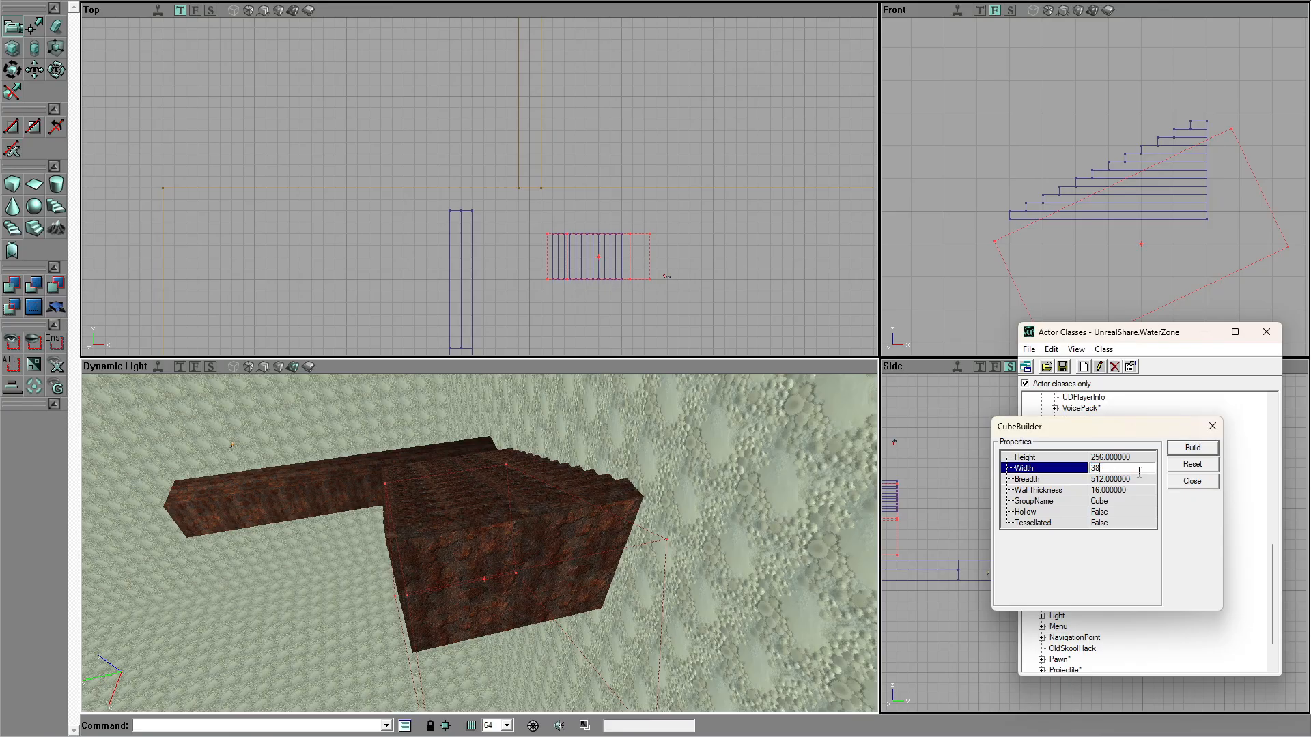
left_click(1193, 448)
left_click(457, 540)
left_click_drag(422, 568, 406, 546)
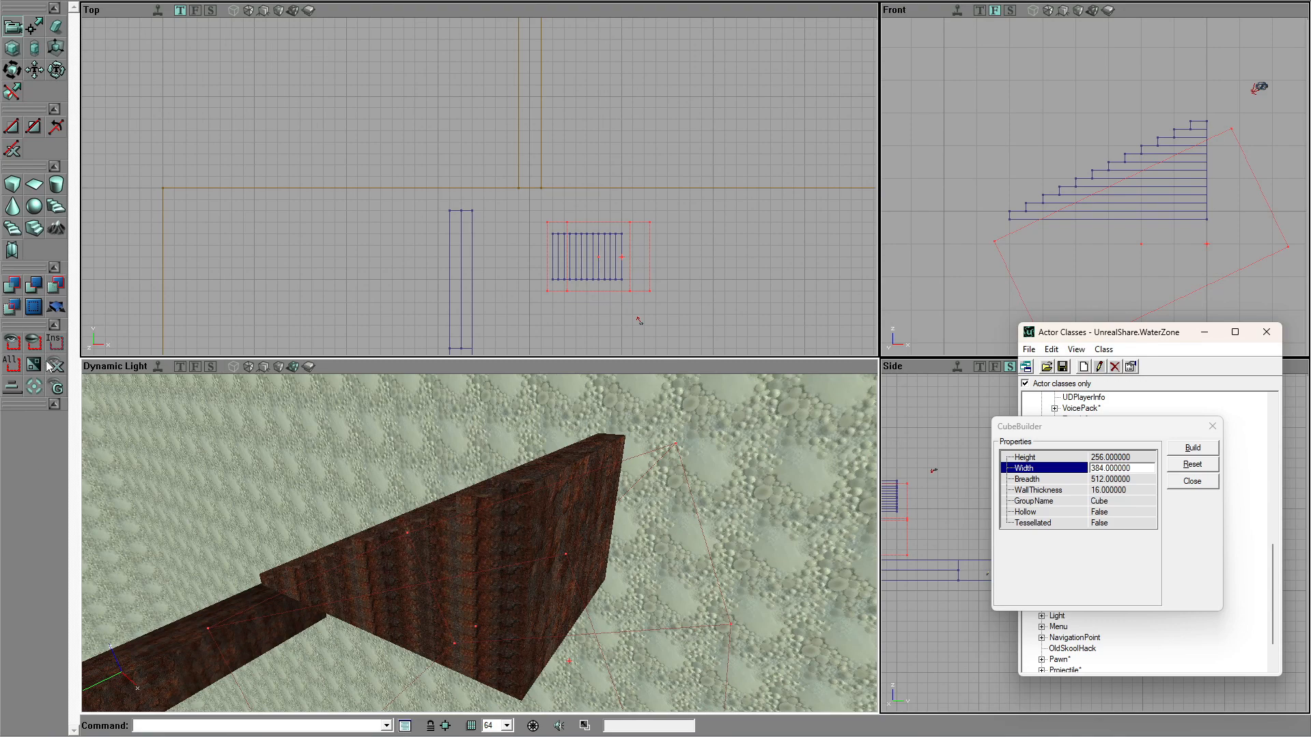
Step: Intersect the builder brush with the staircase and subtract the resulting shape to cut a sloped underside
left_click(57, 287)
left_click(34, 292)
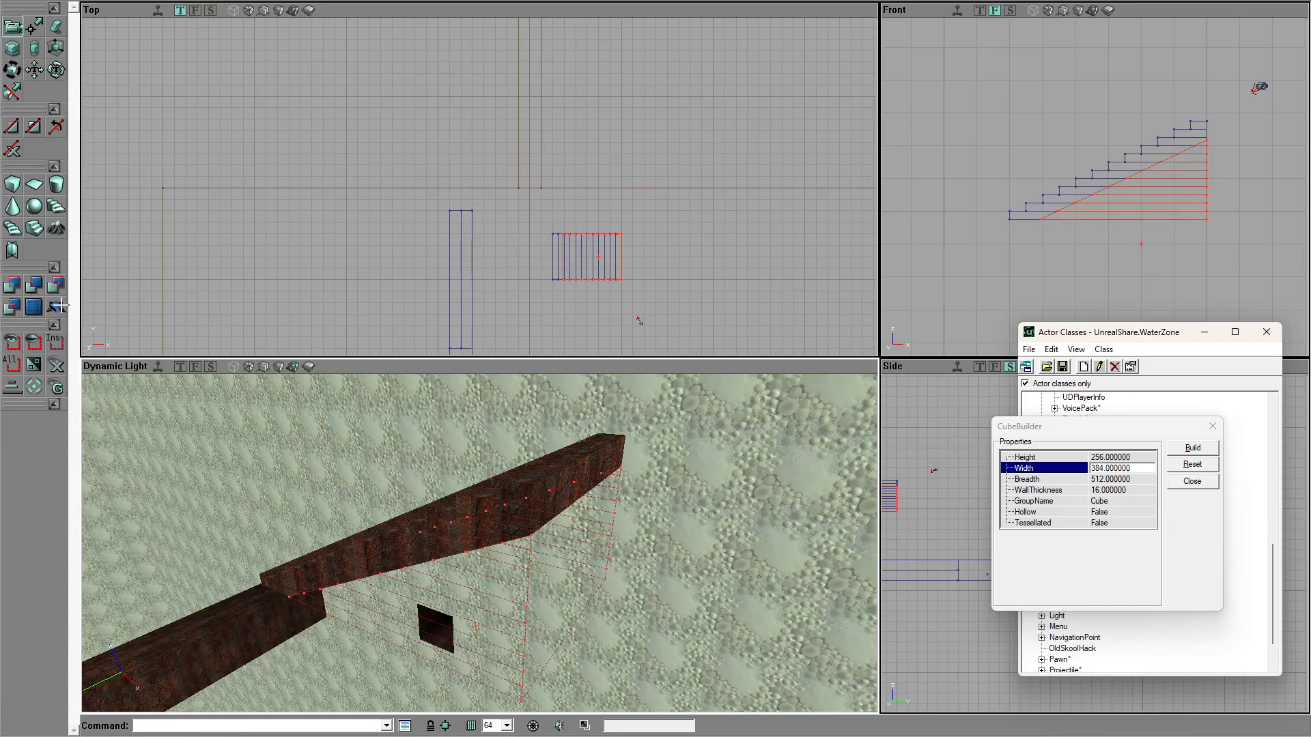
left_click_drag(250, 515, 282, 464)
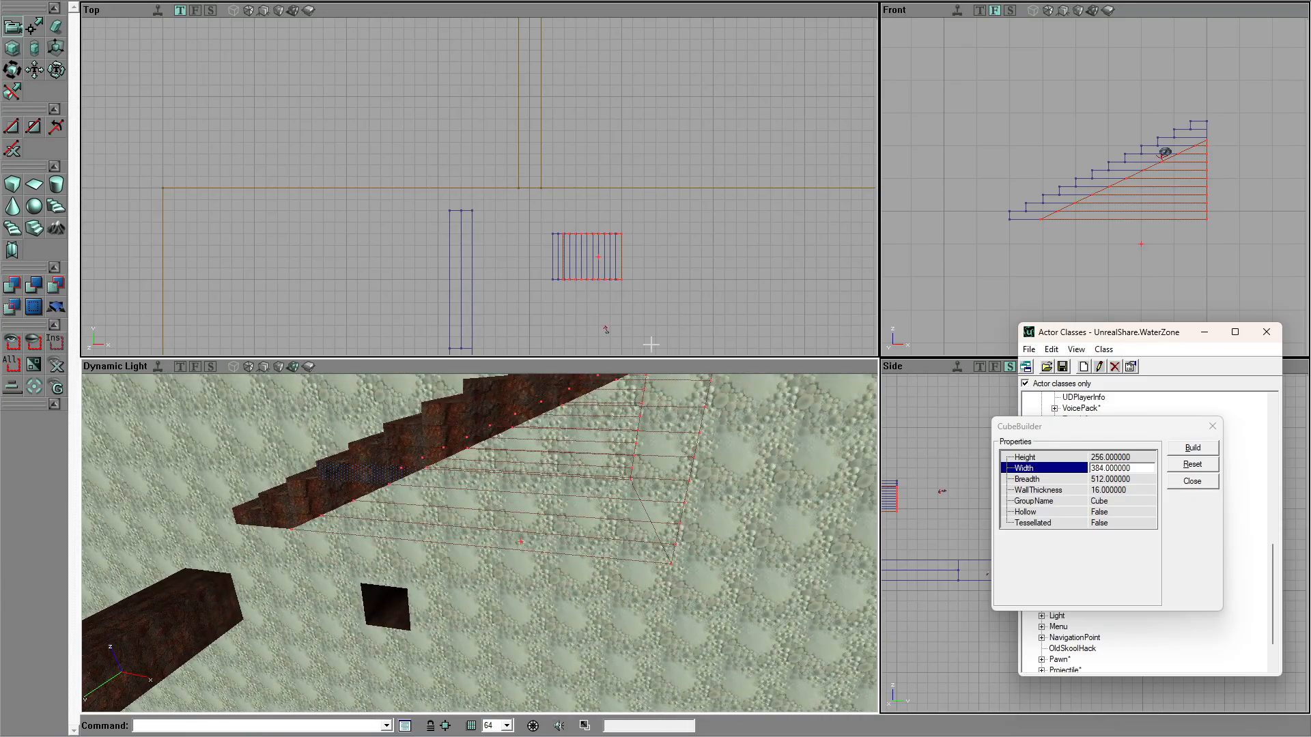
Step: Move the intersected builder brush clear of the staircase in the top view
left_click_drag(1096, 271, 1111, 270)
left_click(365, 474)
left_click(1192, 447)
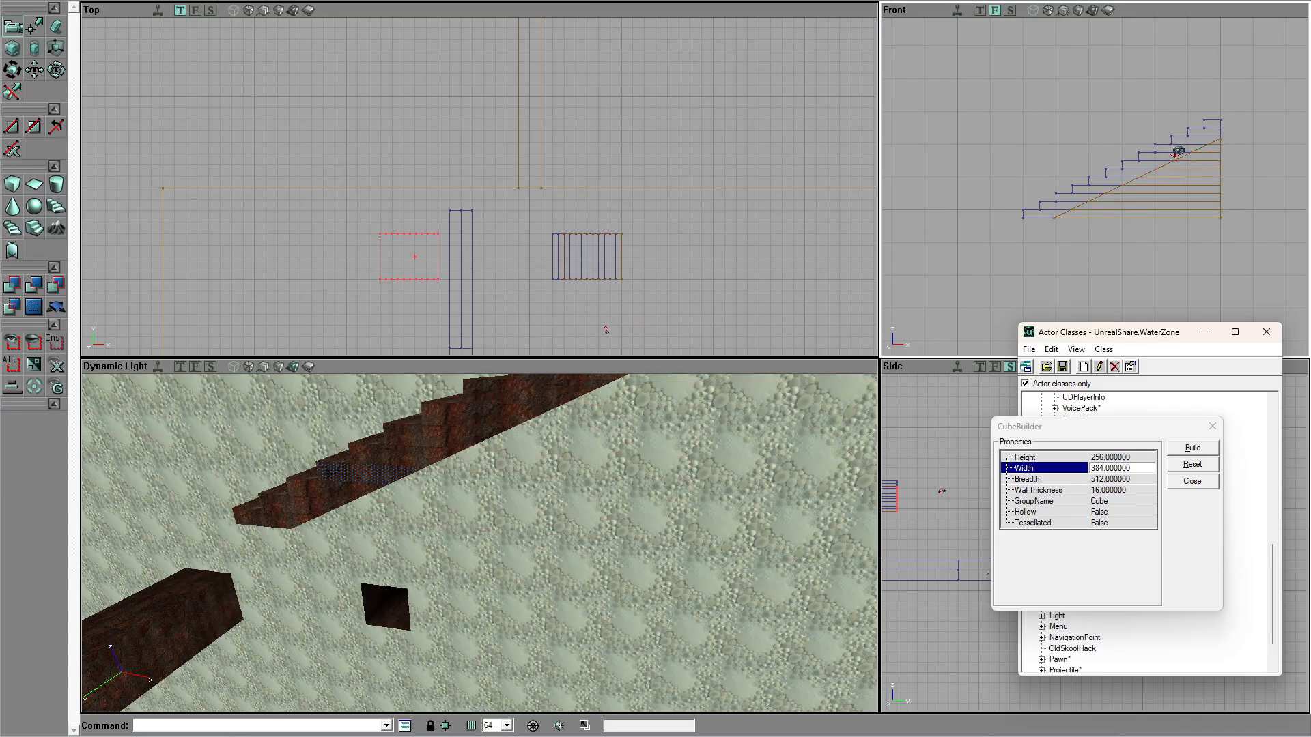
Step: Select the staircase and its subtractive brush, examine how they combine from several angles, and deselect them
left_click(1074, 221)
left_click(1085, 220)
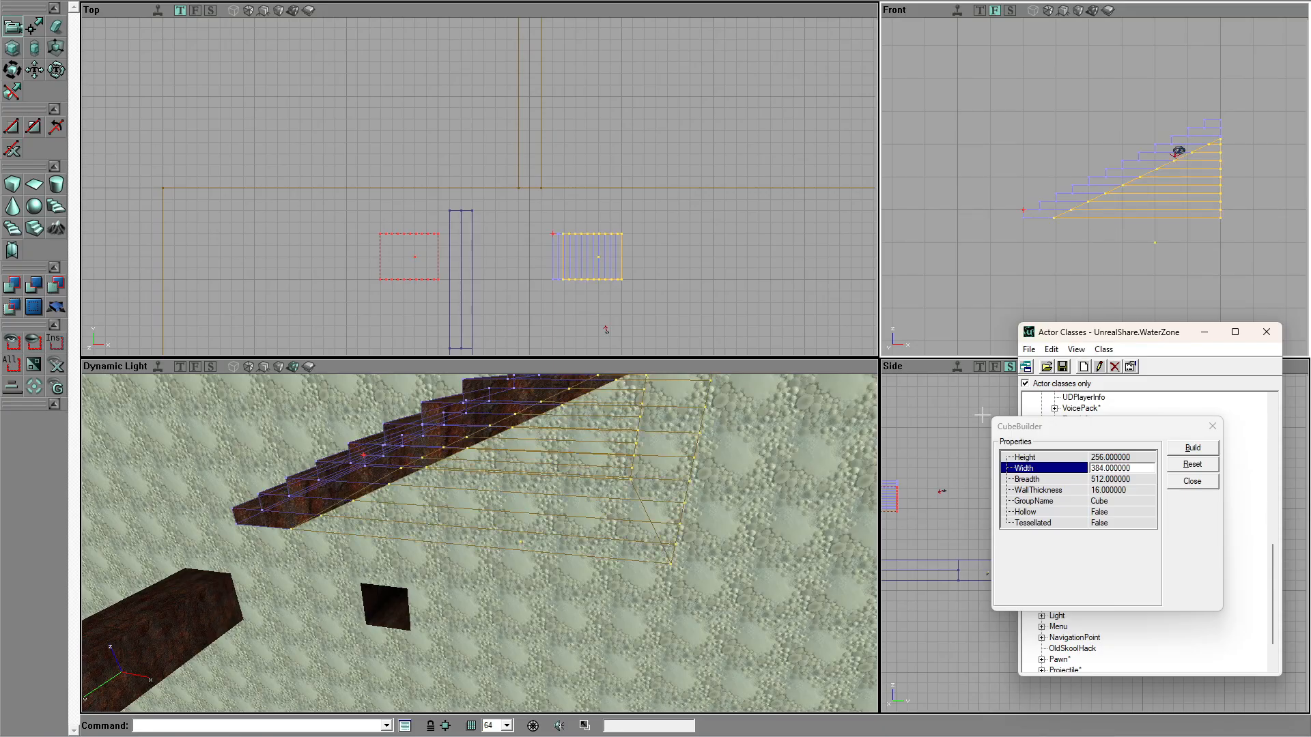
left_click_drag(829, 471, 783, 452)
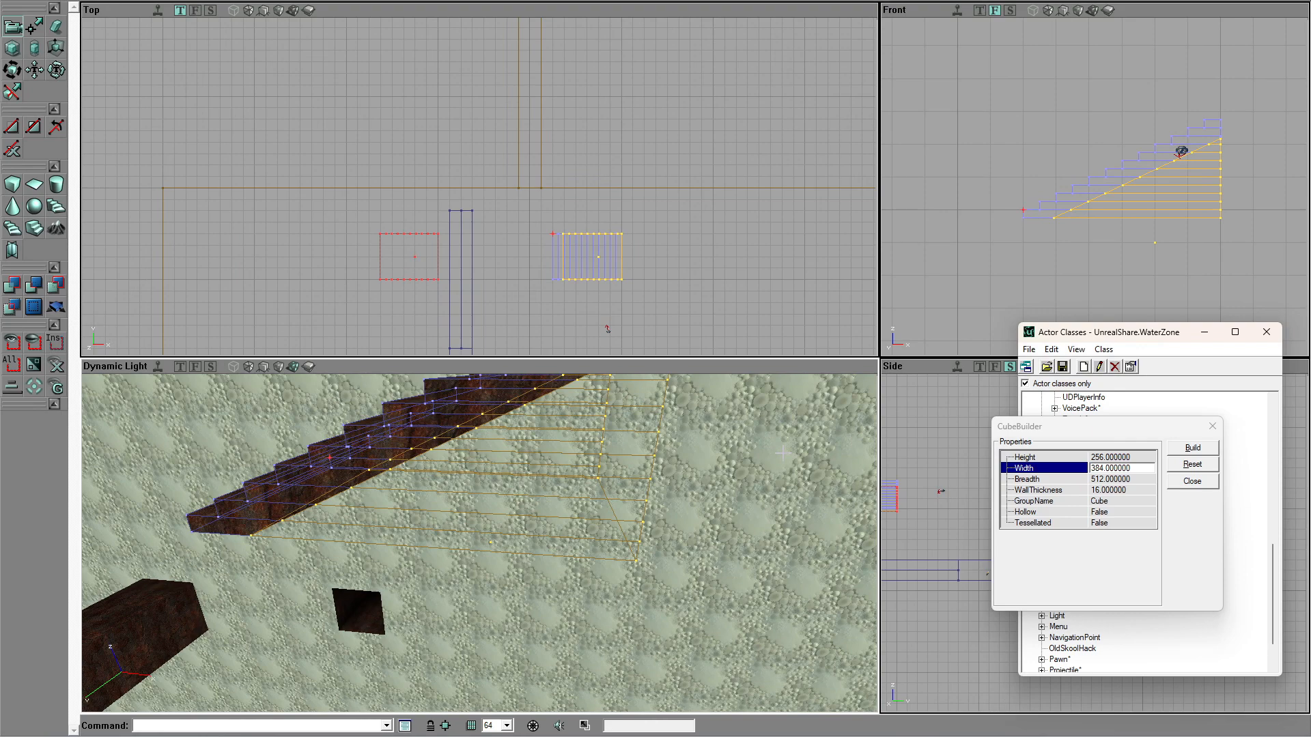
left_click_drag(742, 463, 742, 463)
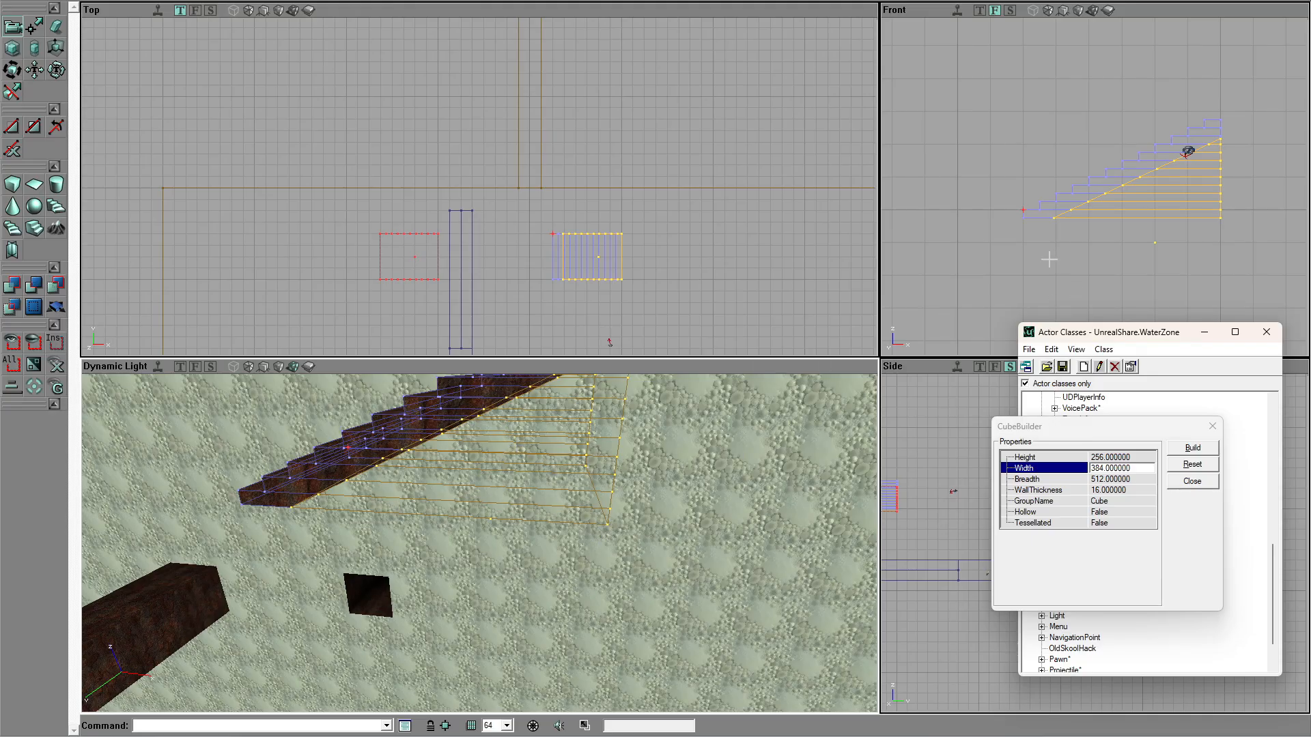
left_click_drag(553, 477, 558, 440)
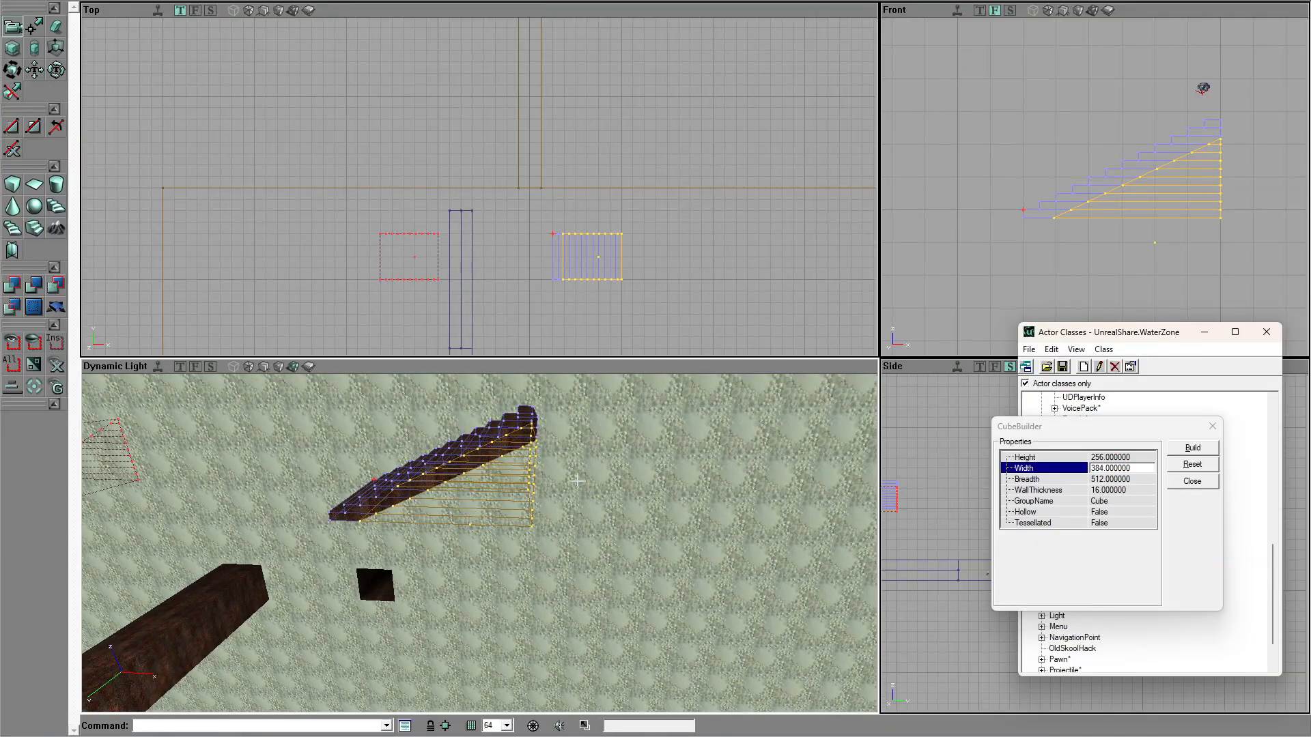
left_click(496, 479)
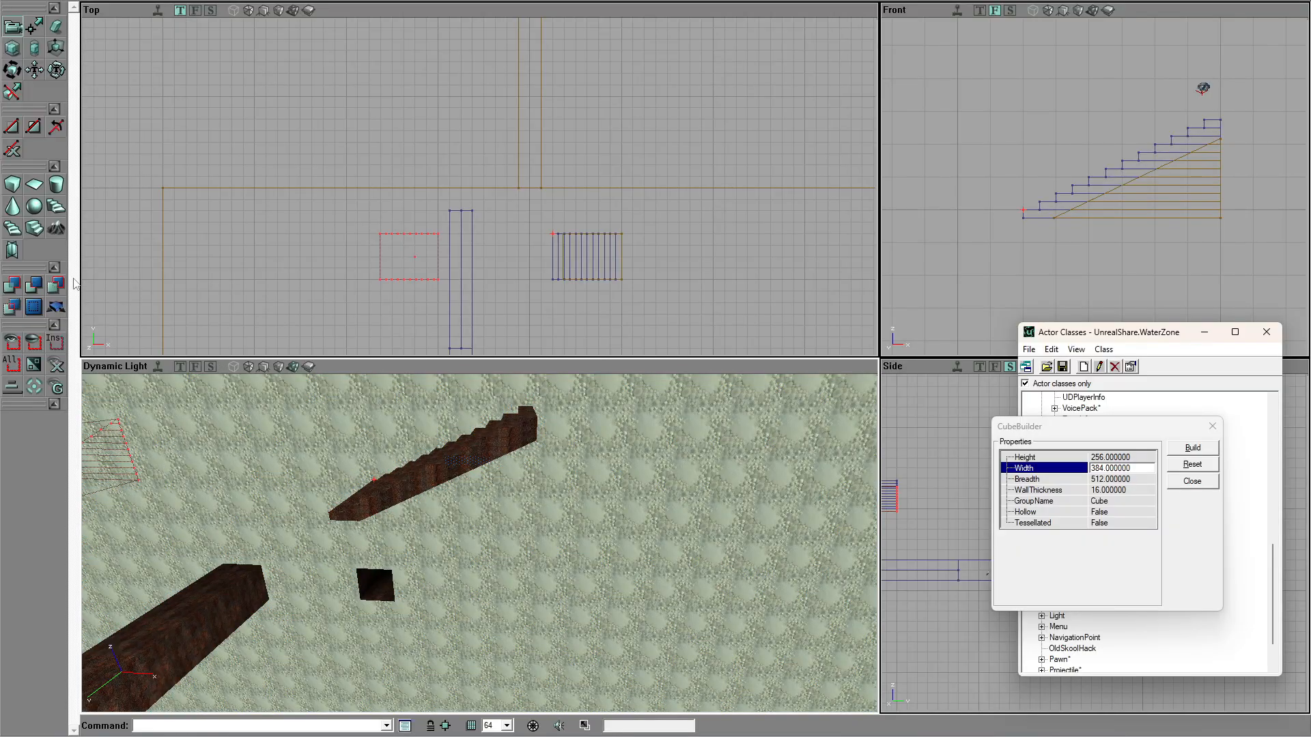
Step: Rebuild the intersected builder brush as a cube
left_click(12, 190)
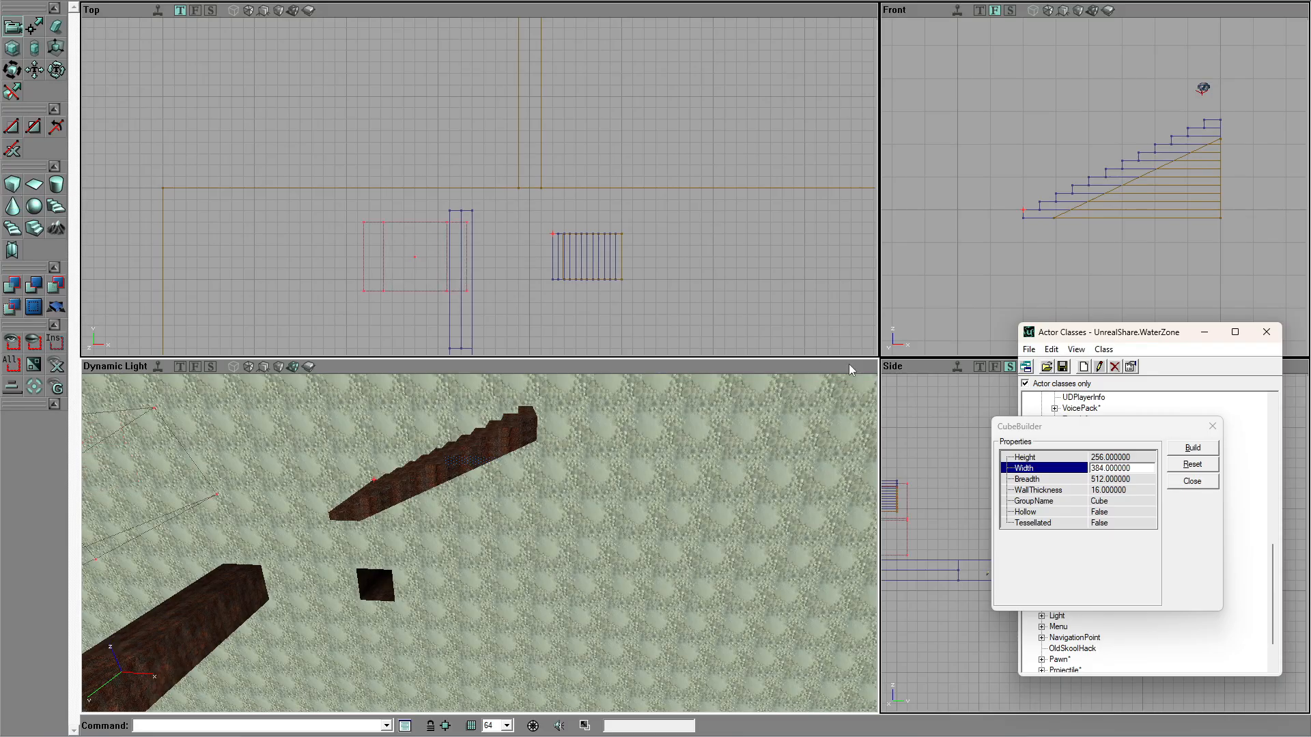
Step: Set the cube's height, width and breadth to 512 each and build it as the builder brush
left_click(1120, 456)
type("512")
left_click(1123, 479)
type("5")
left_click(1119, 467)
type("512")
left_click(1193, 448)
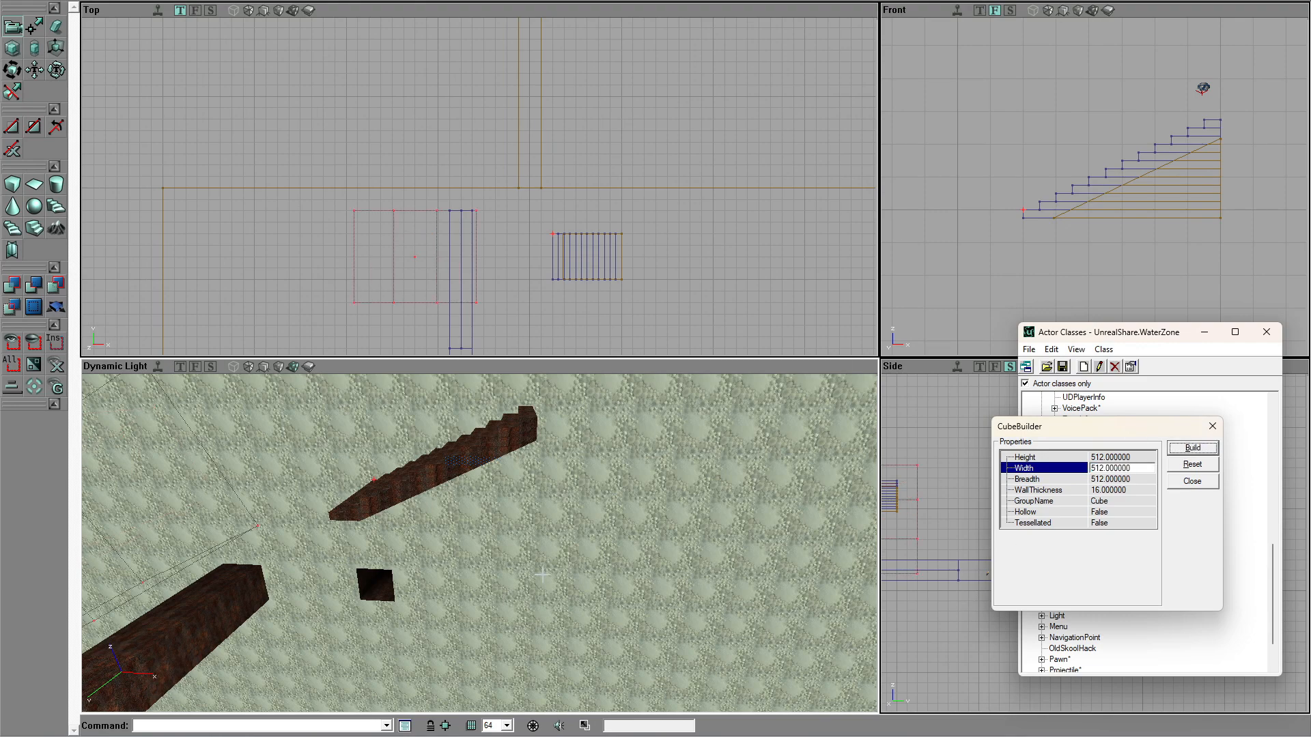
Step: Turn the tilted builder cube nearly upright in the front view and reset its rotation
left_click(532, 728)
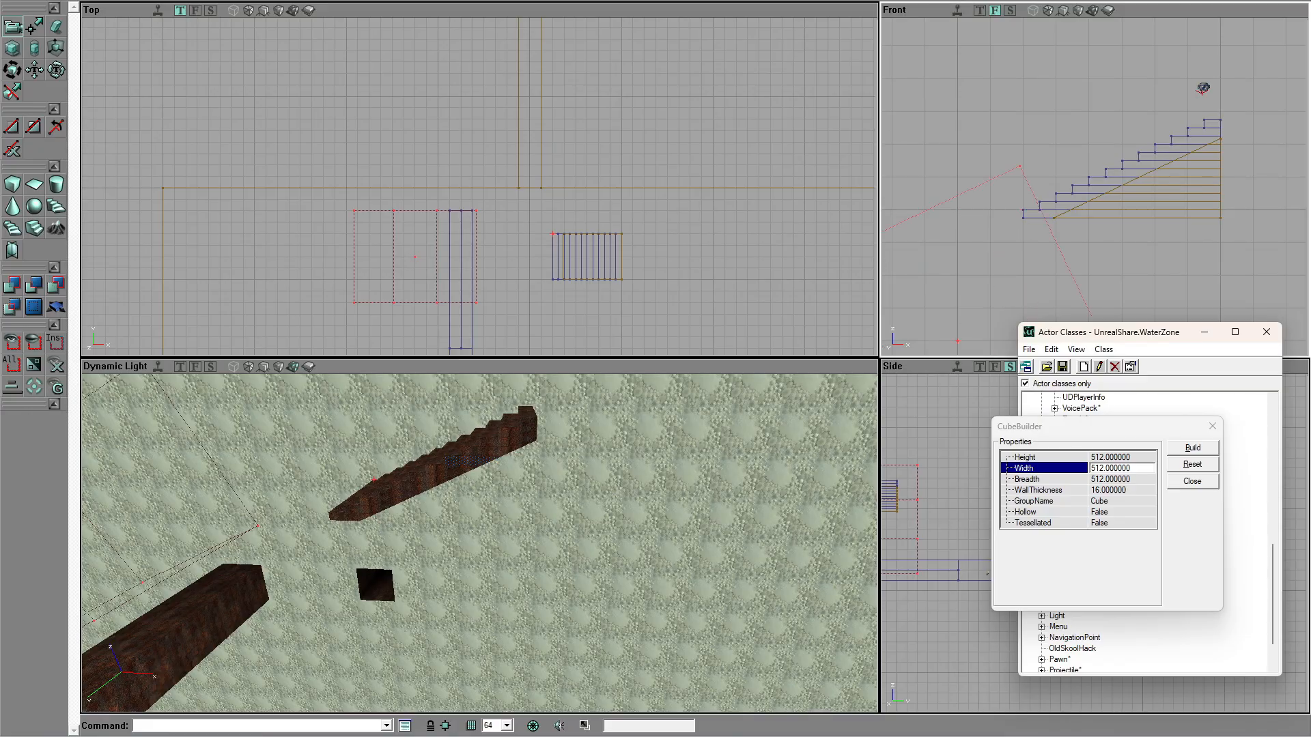
right_click_drag(952, 136, 961, 135, "ctrl")
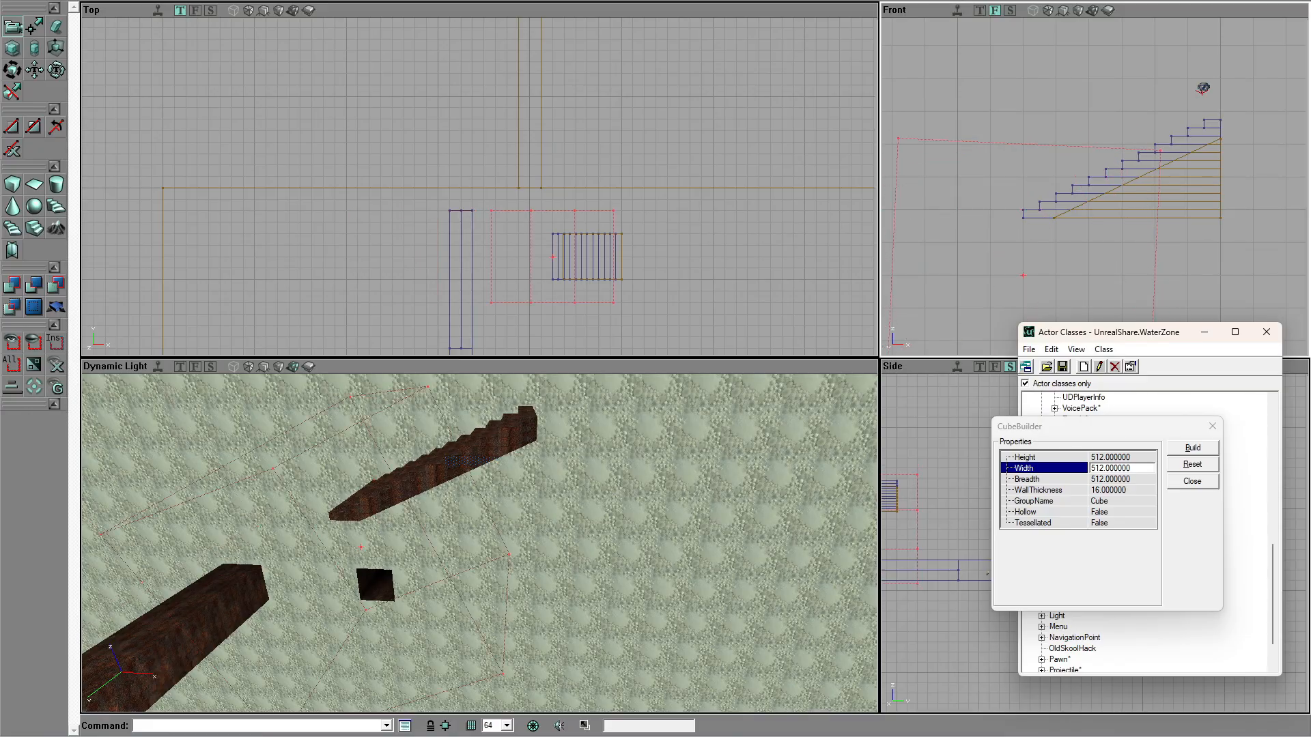
right_click_drag(953, 126, 956, 126, "ctrl")
left_click(86, 0)
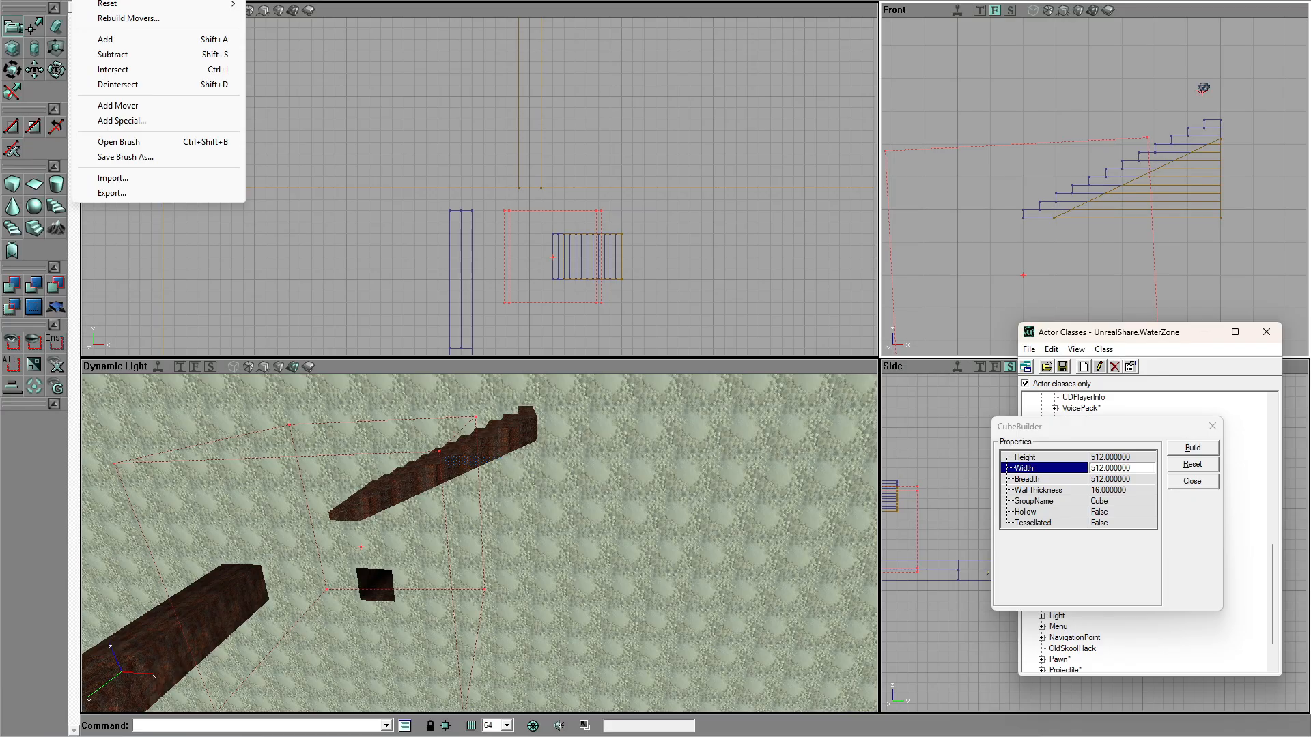
mouse_move(109, 4)
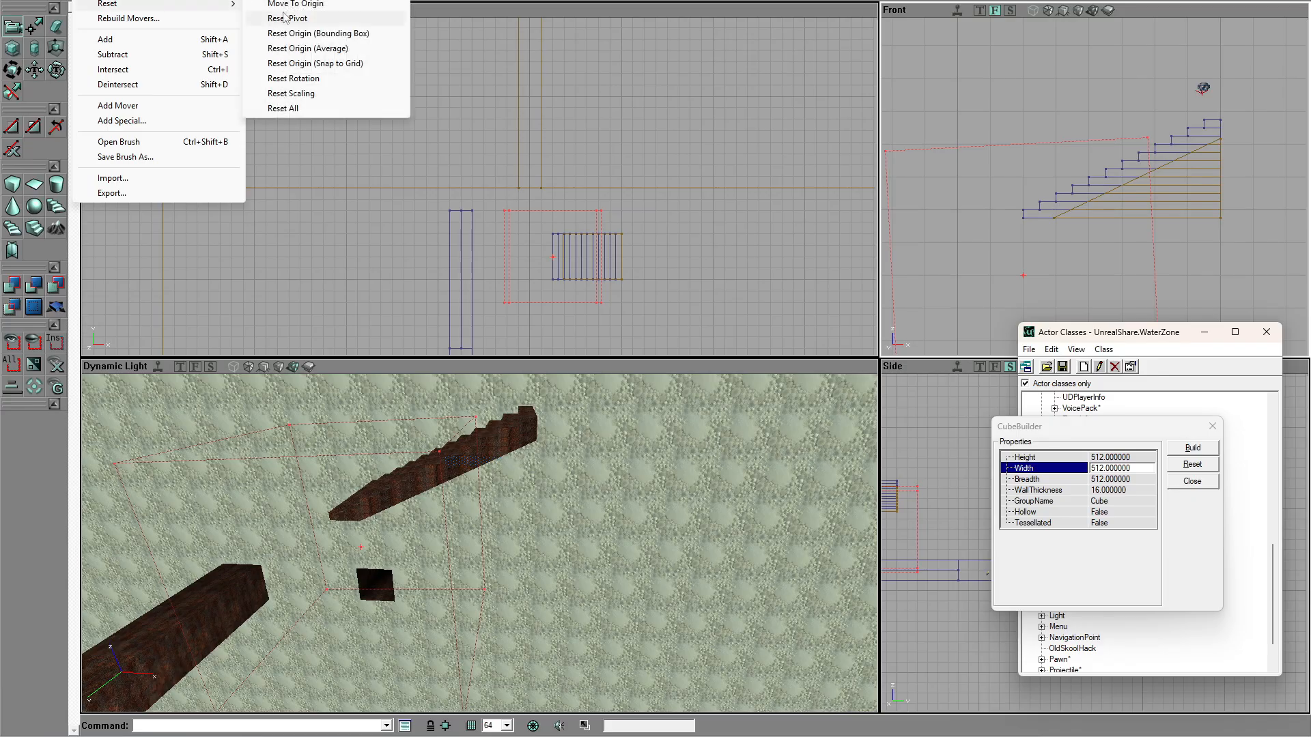
left_click(326, 78)
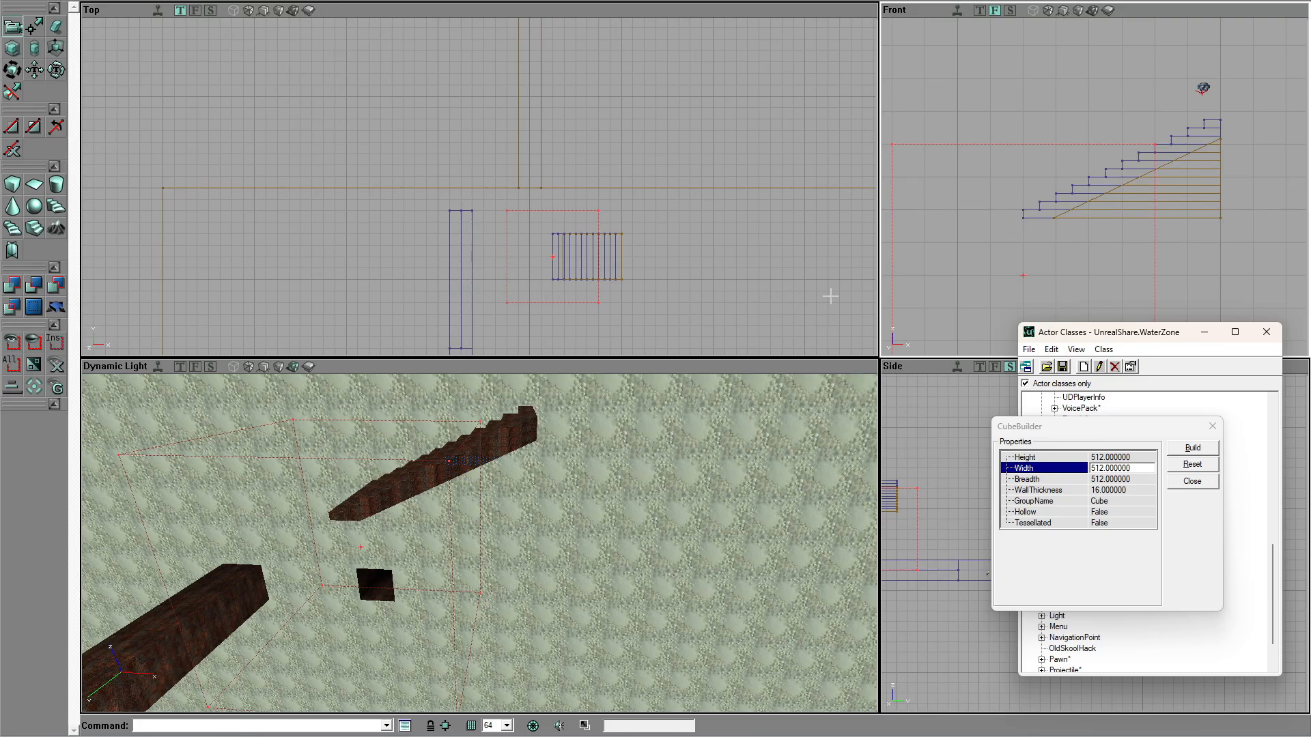
Step: Enclose the staircase with the cube, intersect the builder brush with it, and move the resulting shape clear in the top view
left_click_drag(555, 309, 578, 309, "ctrl")
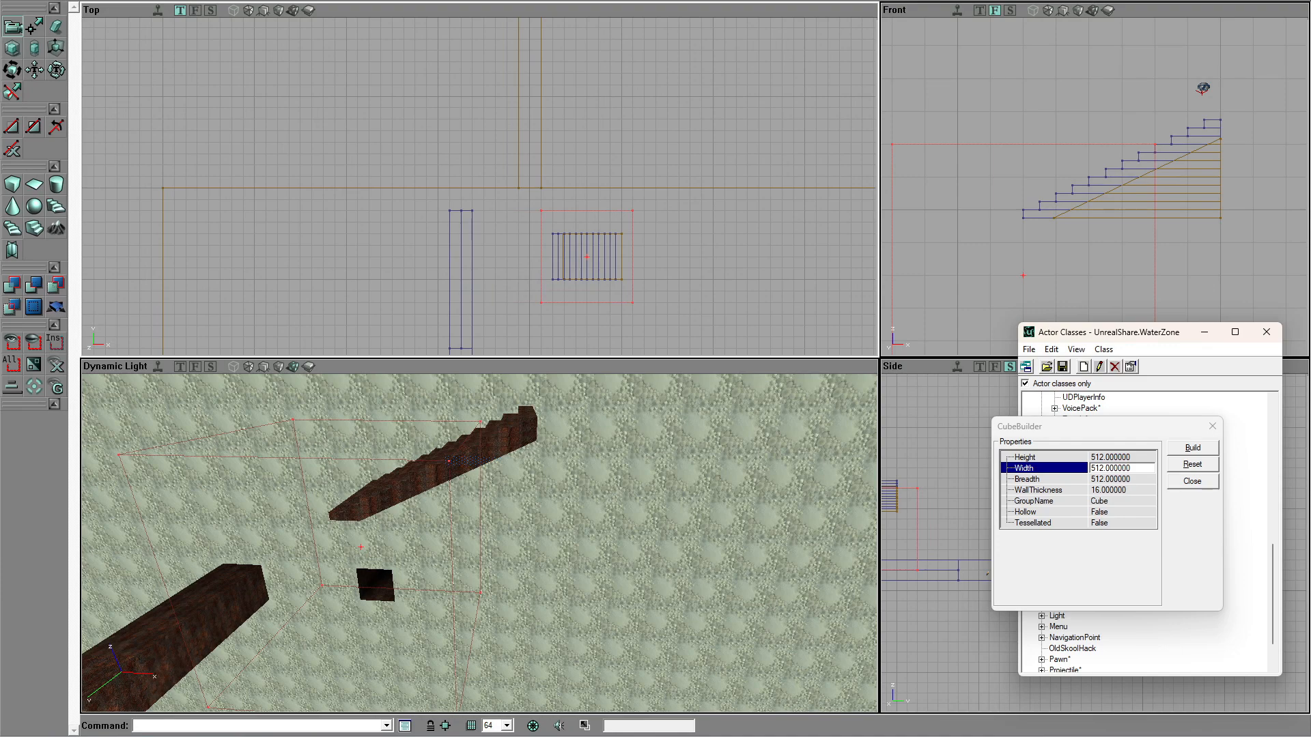
left_click_drag(452, 544, 457, 560)
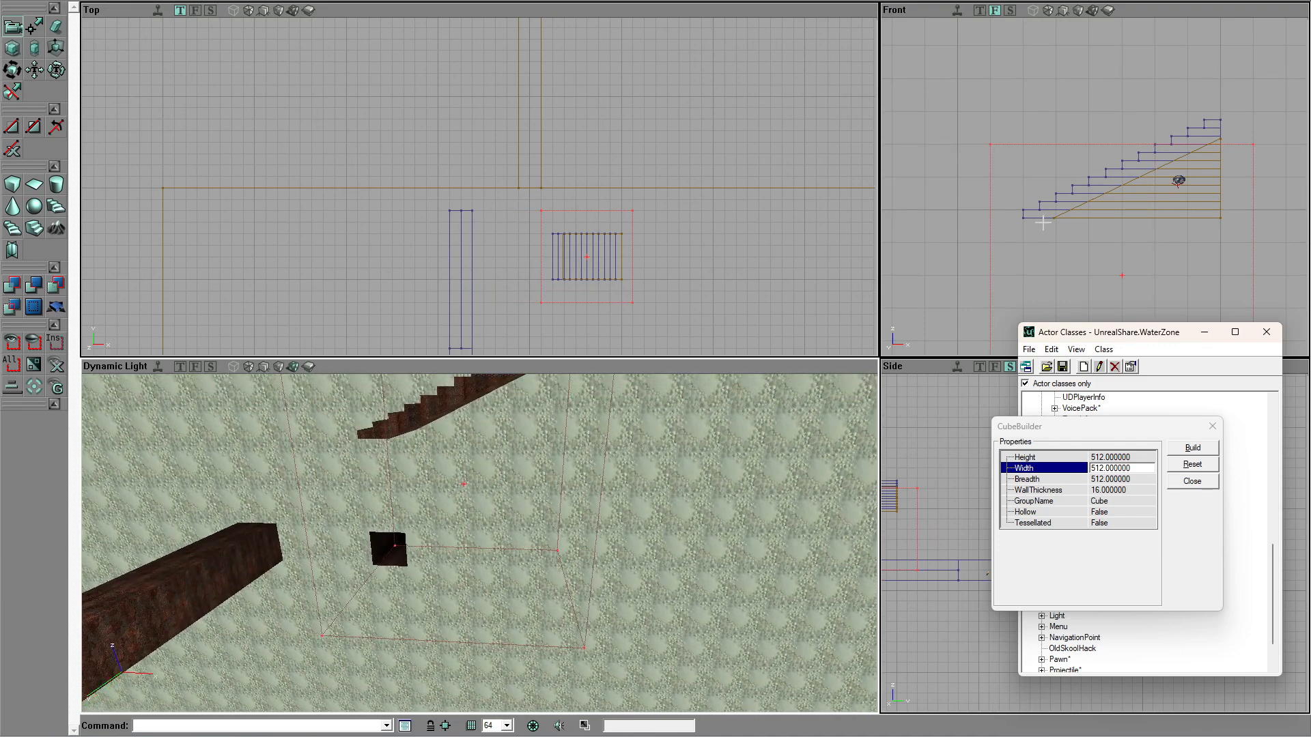
scroll(1093, 184, "down", 5)
scroll(1081, 286, "up", 5)
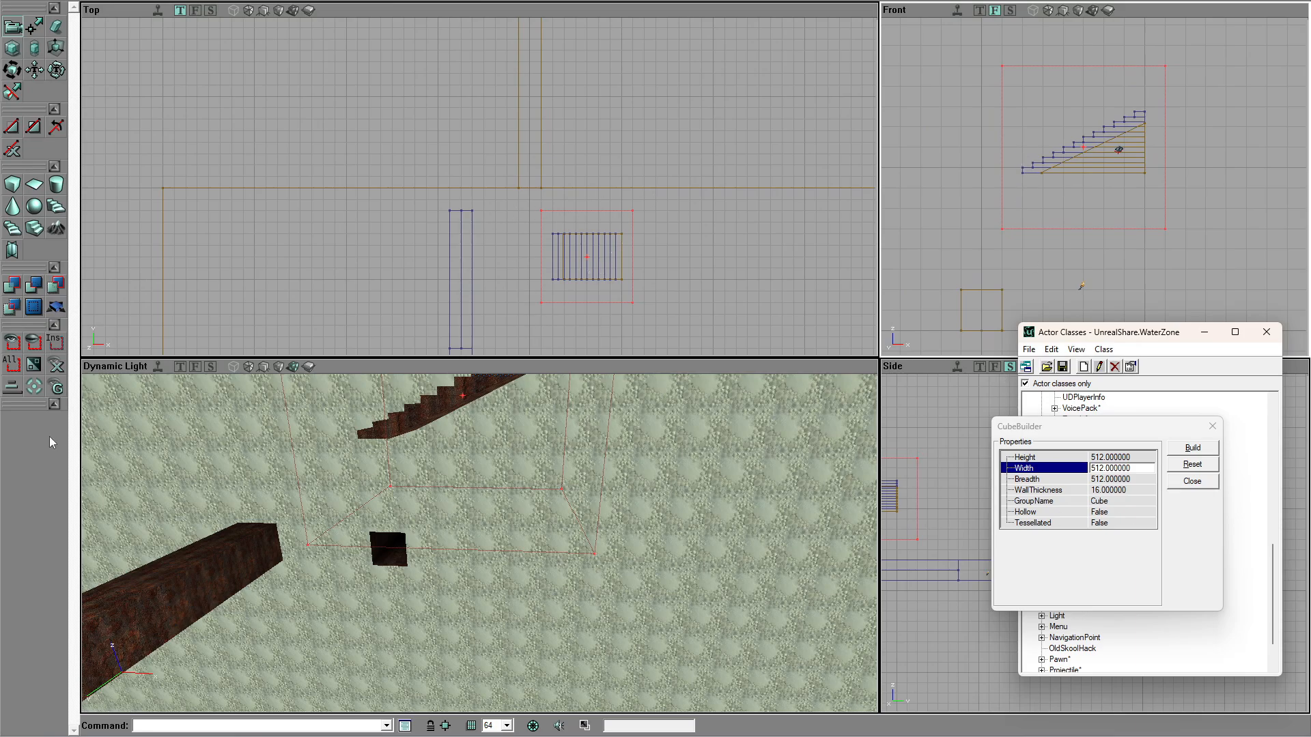
left_click(58, 288)
left_click_drag(679, 280, 686, 198)
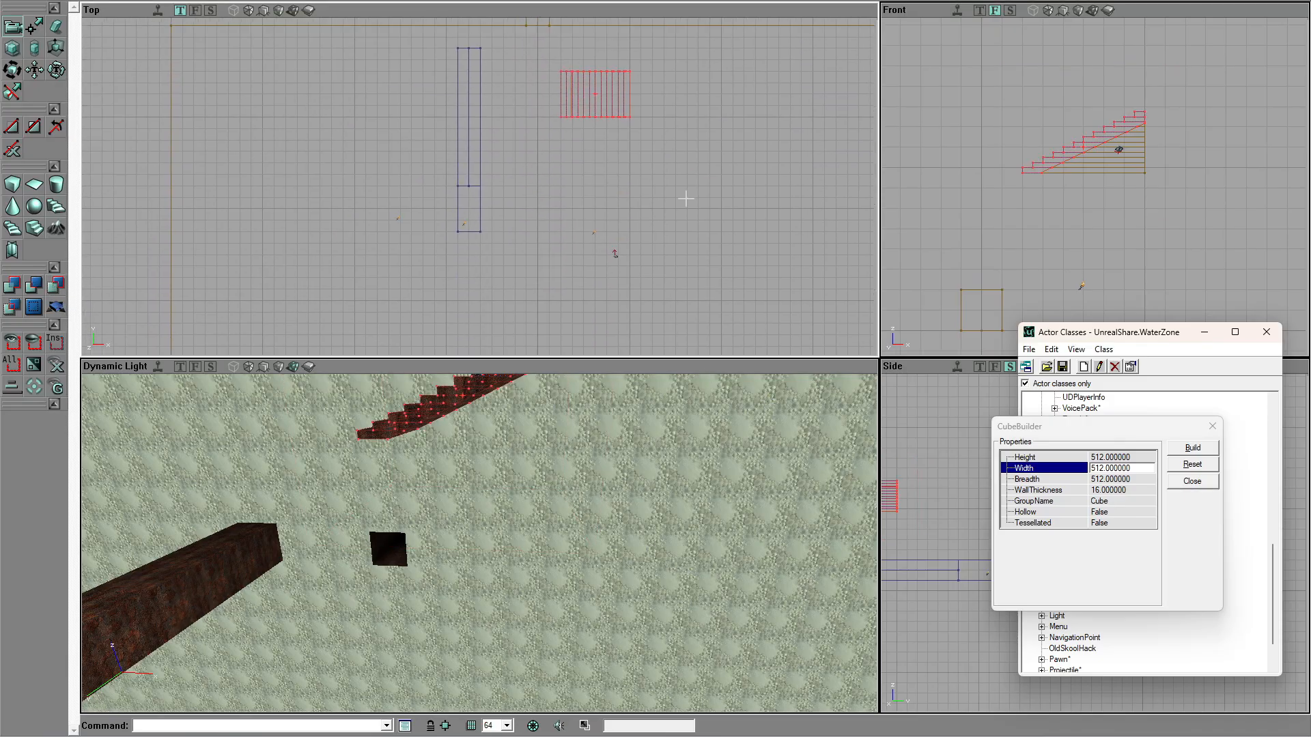
mouse_move(610, 423)
left_mouse_down()
mouse_move(580, 471)
mouse_move(574, 437)
mouse_move(564, 448)
mouse_move(628, 83)
left_mouse_up()
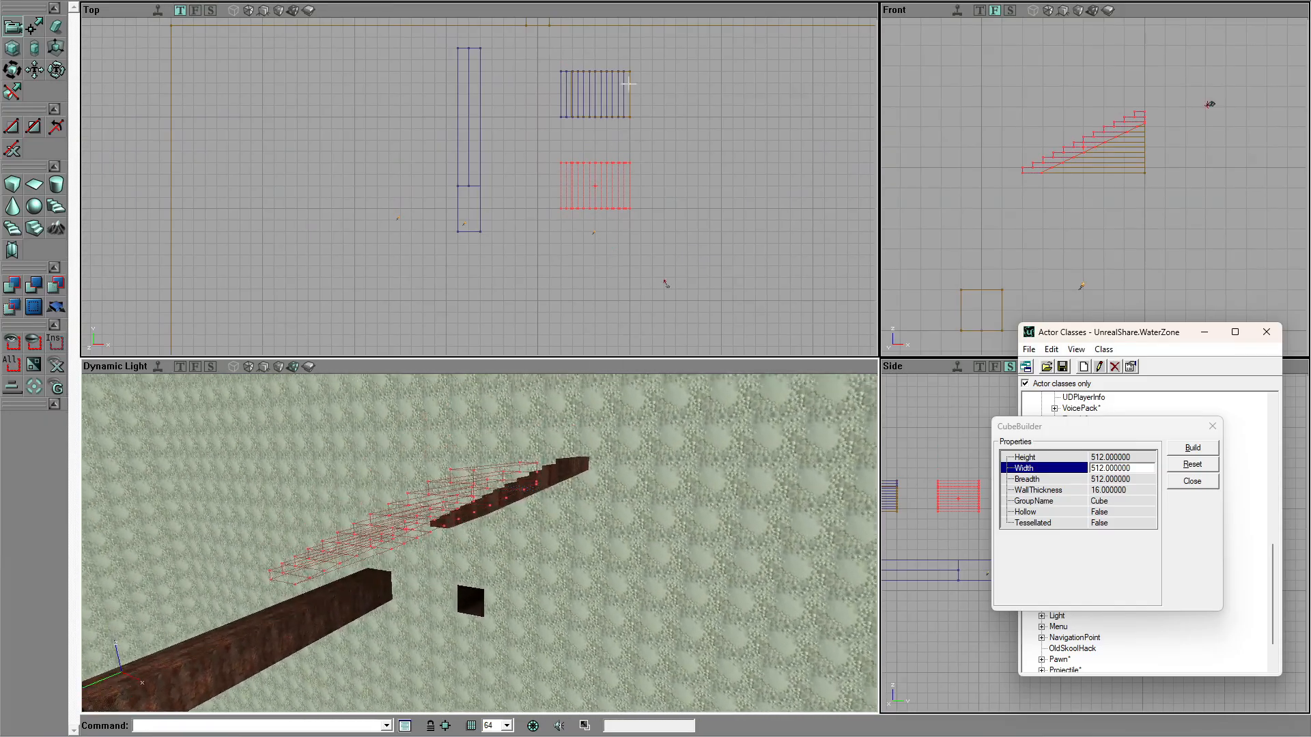
Step: Delete the original staircase and its subtractive brush, and add the intersected shape as a single solid staircase
left_click(571, 95)
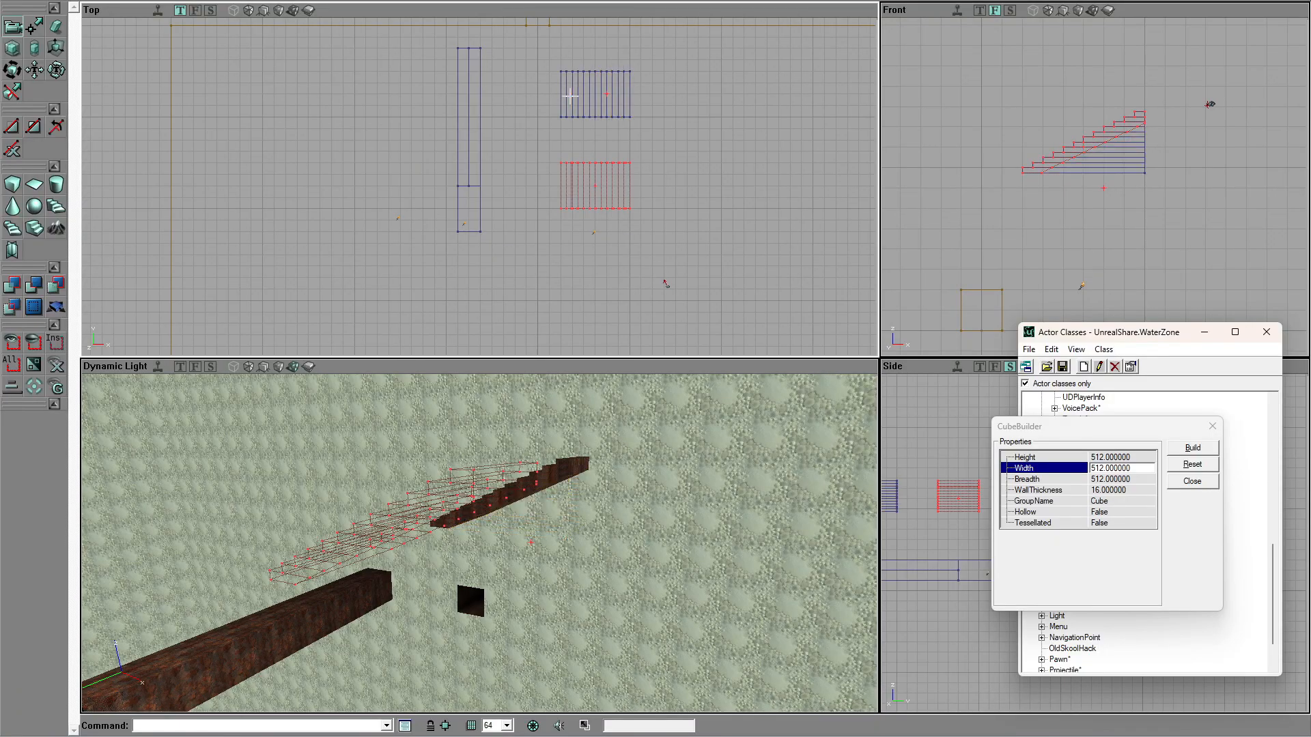
key("Delete")
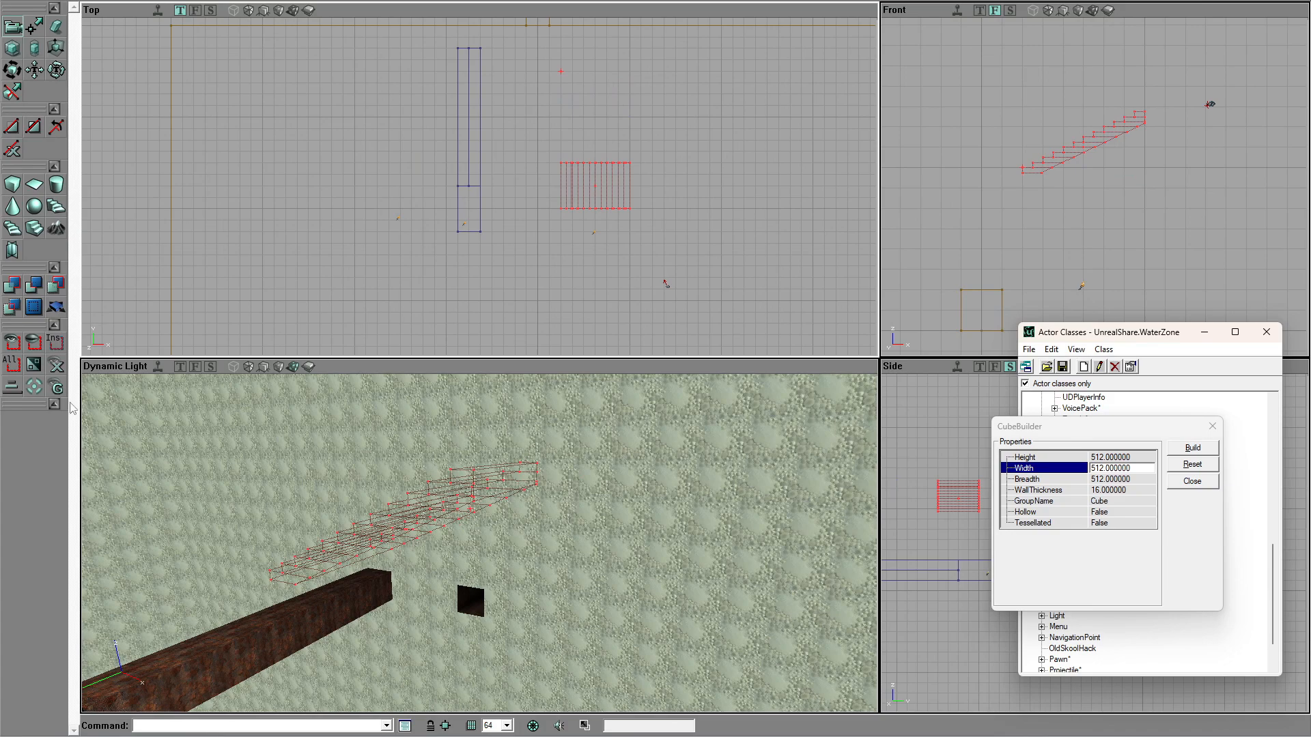
left_click(9, 291)
Step: Examine the newly added staircase and its sloped underside from several angles in the 3D view
left_click_drag(478, 543, 403, 540)
right_click_drag(383, 549, 334, 547)
left_click_drag(216, 492, 99, 478)
left_click_drag(478, 543, 351, 495)
left_click_drag(478, 505, 478, 540)
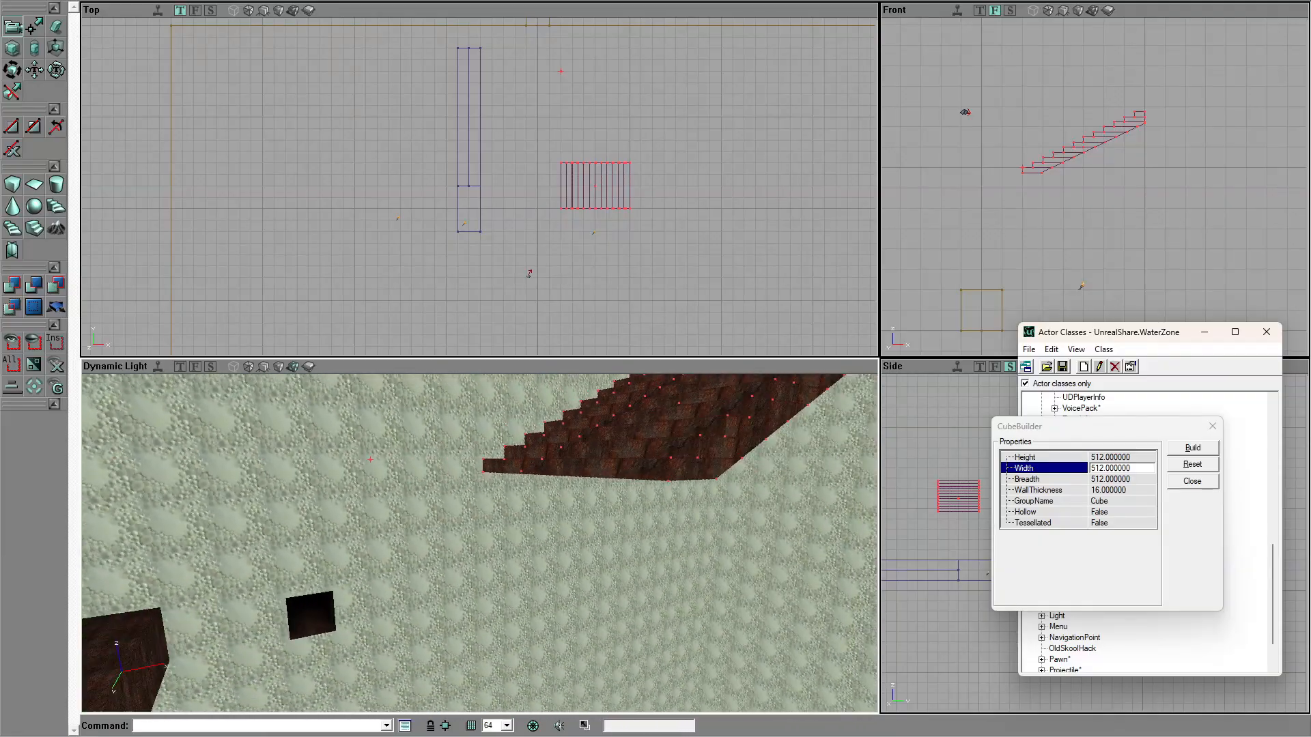
right_click_drag(478, 540, 515, 515)
left_click_drag(516, 516, 501, 577)
right_click_drag(478, 543, 440, 539)
left_click_drag(440, 540, 484, 547)
right_click_drag(485, 546, 448, 498)
right_click_drag(300, 443, 319, 487)
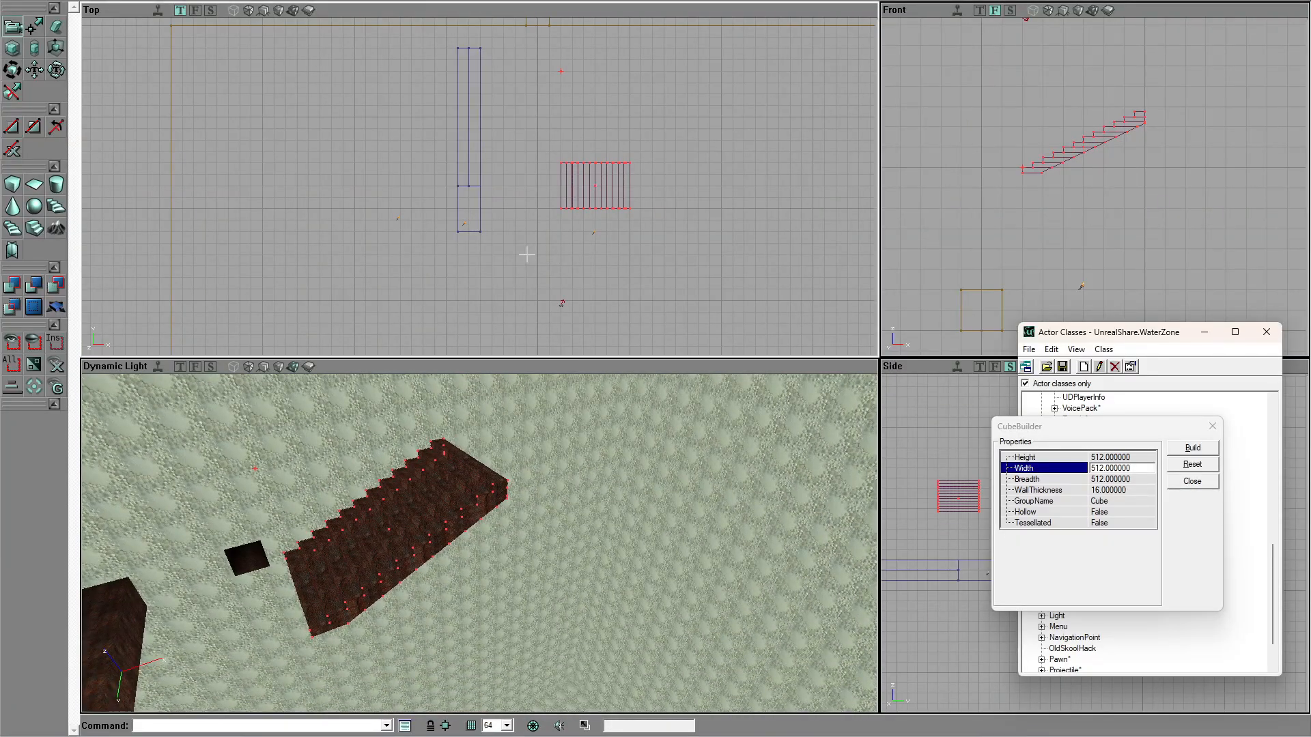
Step: Add a second staircase outside the main room and move the builder brush away from it
scroll(493, 285, "down", 2)
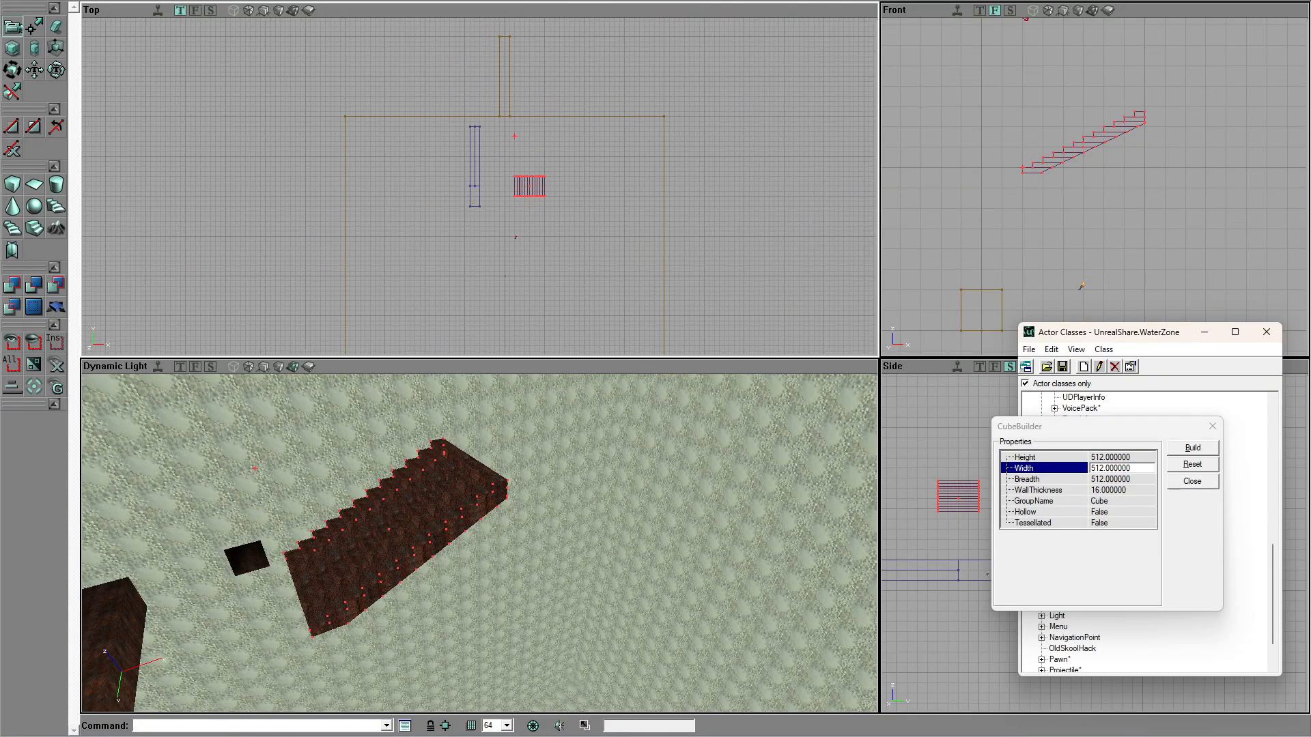
left_click_drag(497, 280, 526, 181, "ctrl")
left_click(14, 287)
left_click_drag(489, 457, 469, 424)
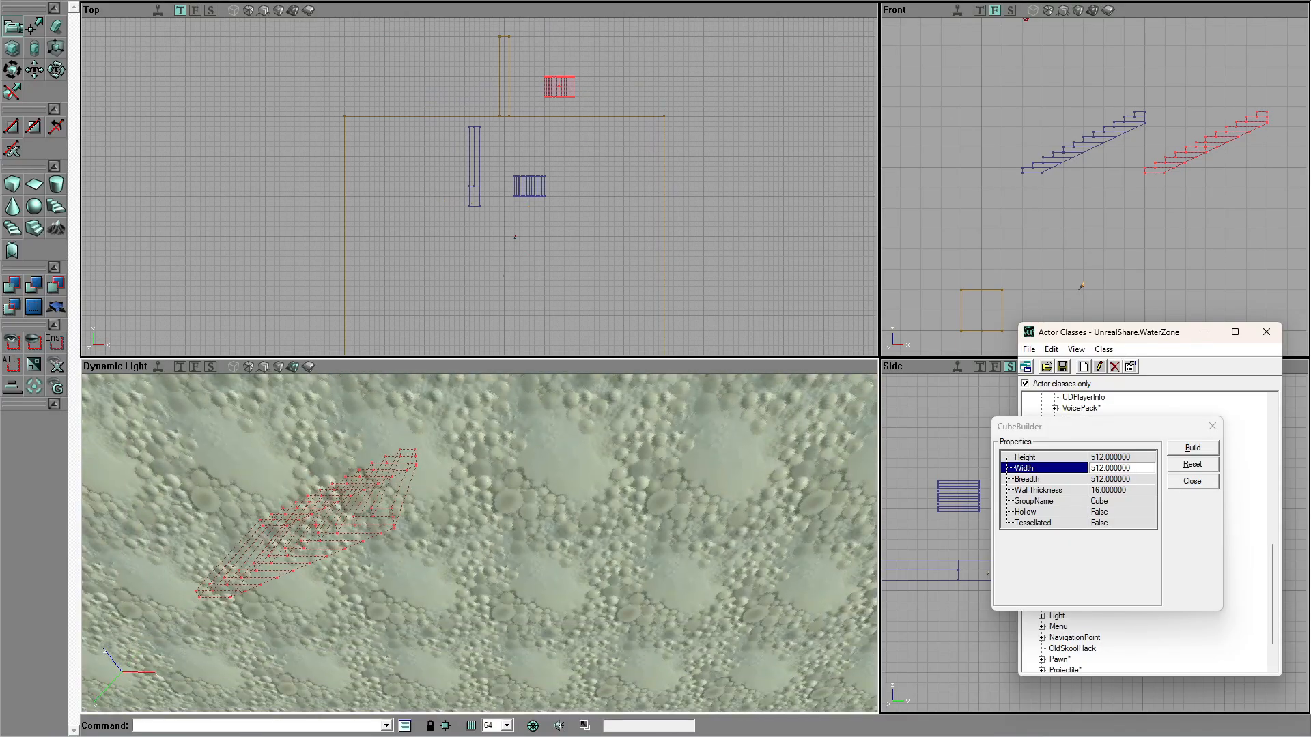
mouse_move(621, 193)
left_mouse_down("ctrl")
mouse_move(761, 230)
mouse_move(797, 298)
left_mouse_up("ctrl")
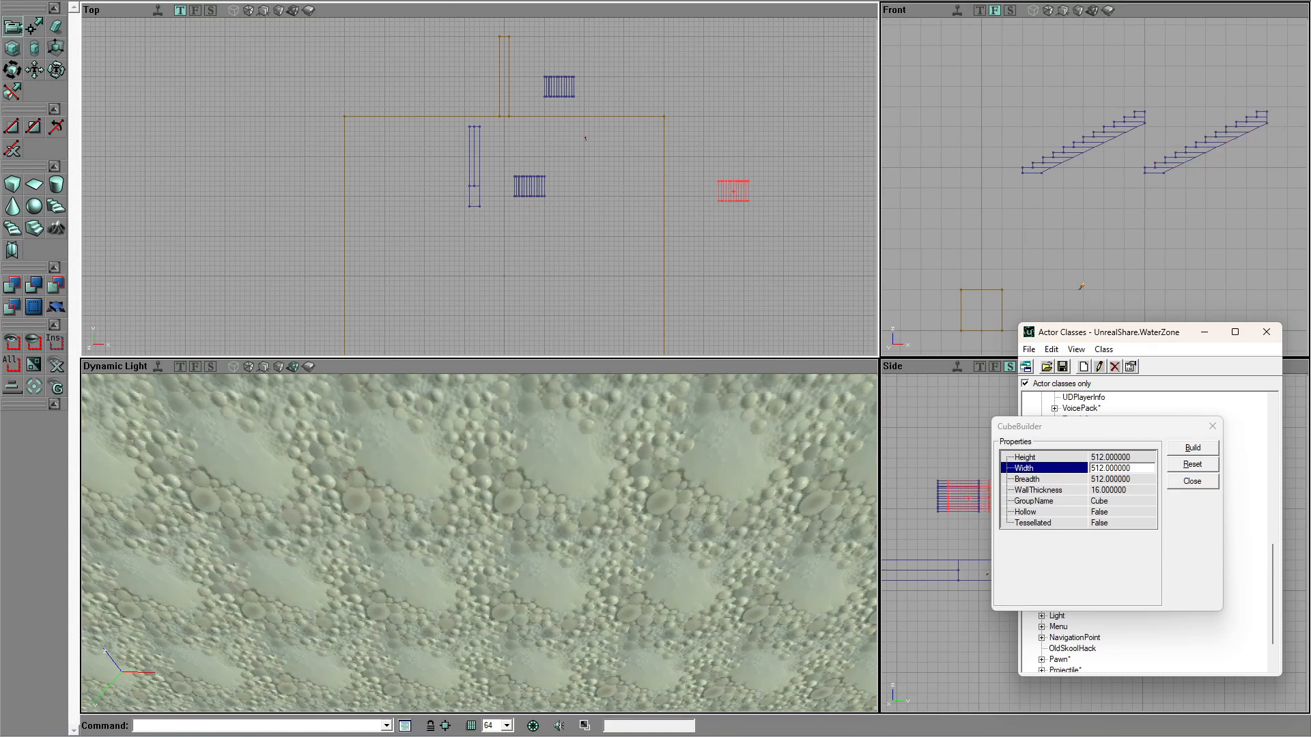
Step: Select the staircase outside the room and copy its polygons to the builder brush
left_click(558, 92)
left_click_drag(488, 437, 457, 471)
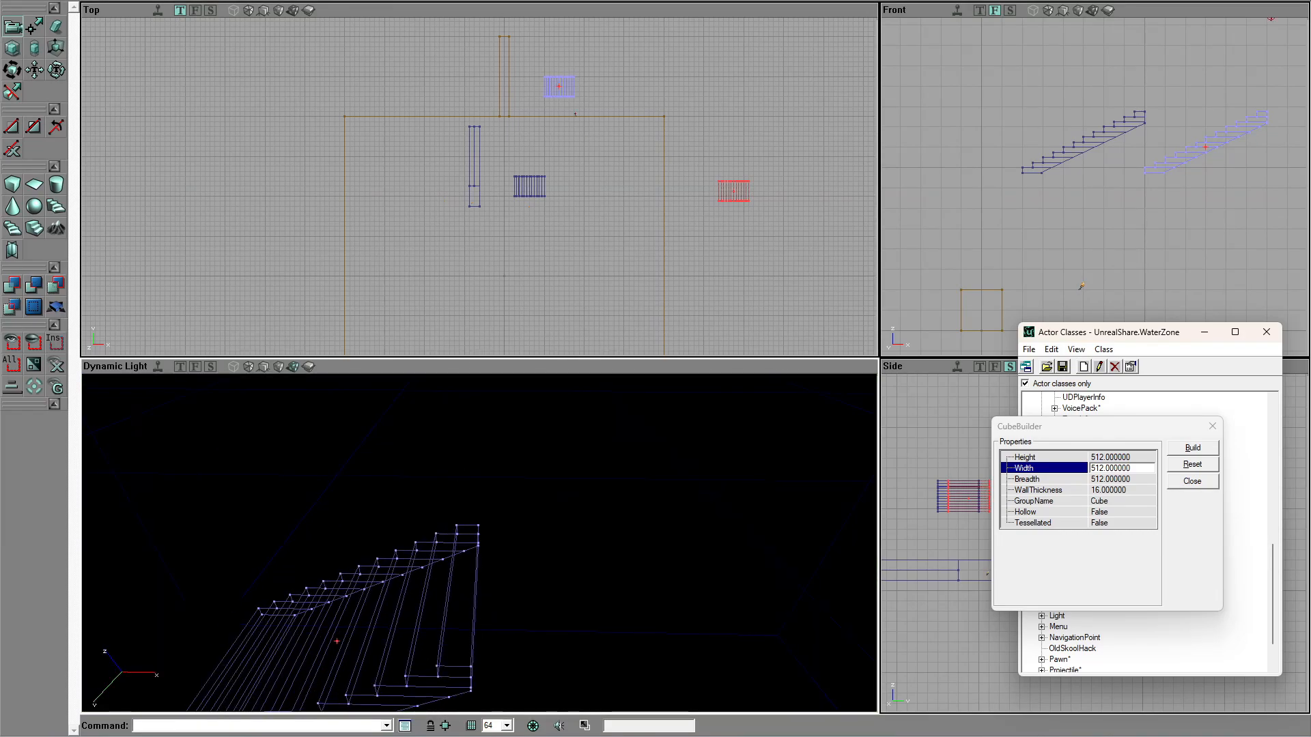
right_click_drag(457, 471, 449, 502)
scroll(540, 87, "up", 3)
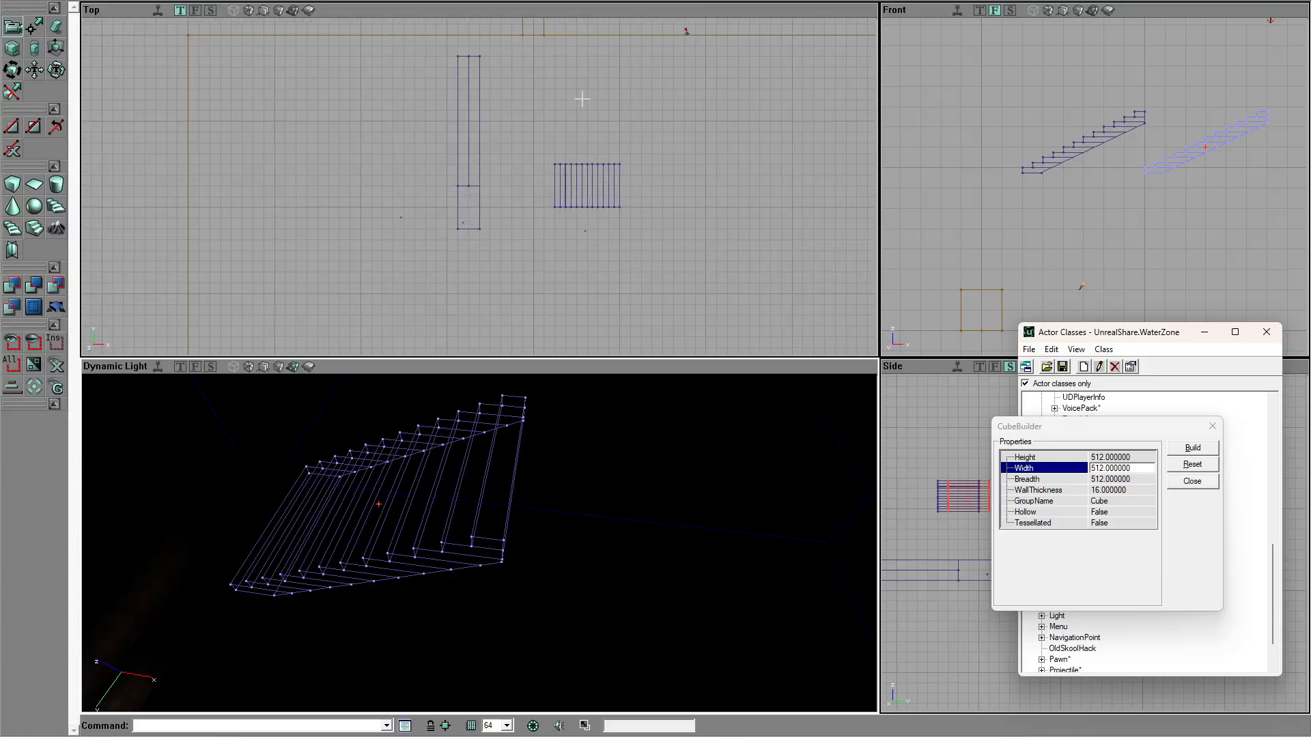
mouse_move(596, 92)
left_mouse_down()
mouse_move(569, 276)
mouse_move(595, 116)
left_mouse_up()
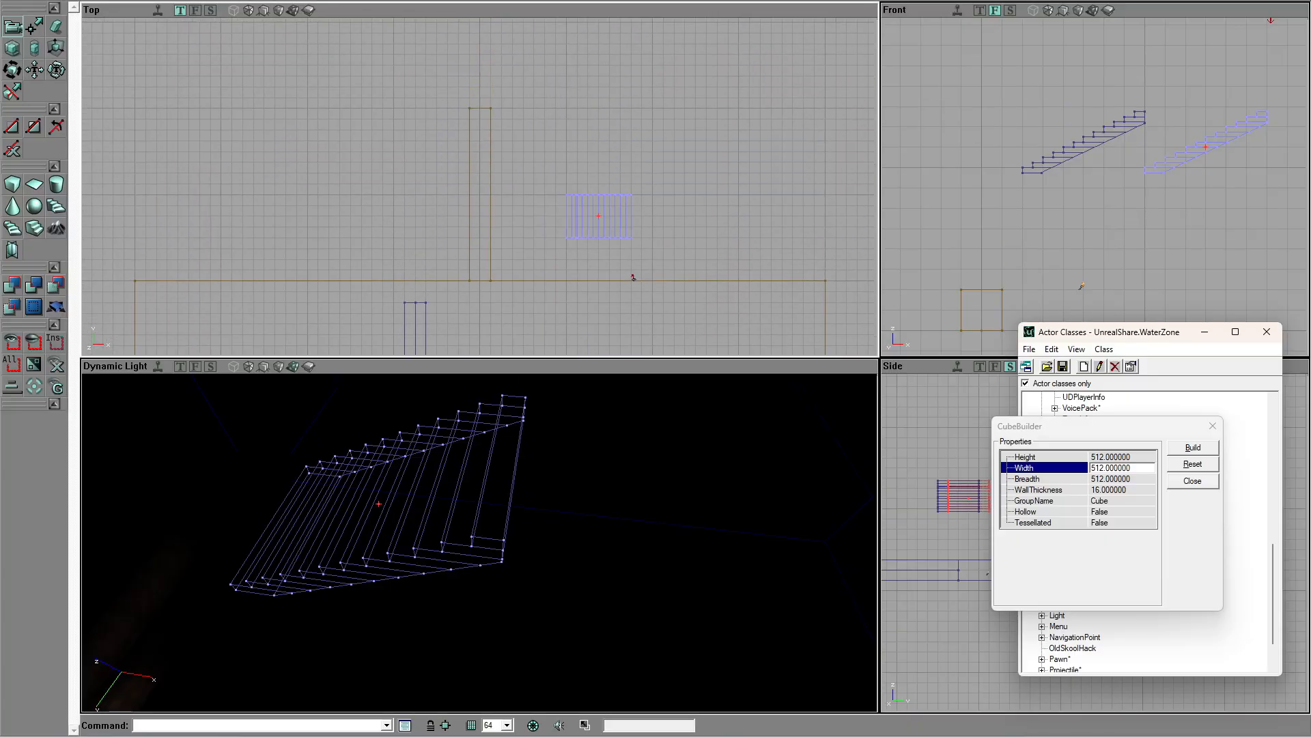
right_click(601, 211)
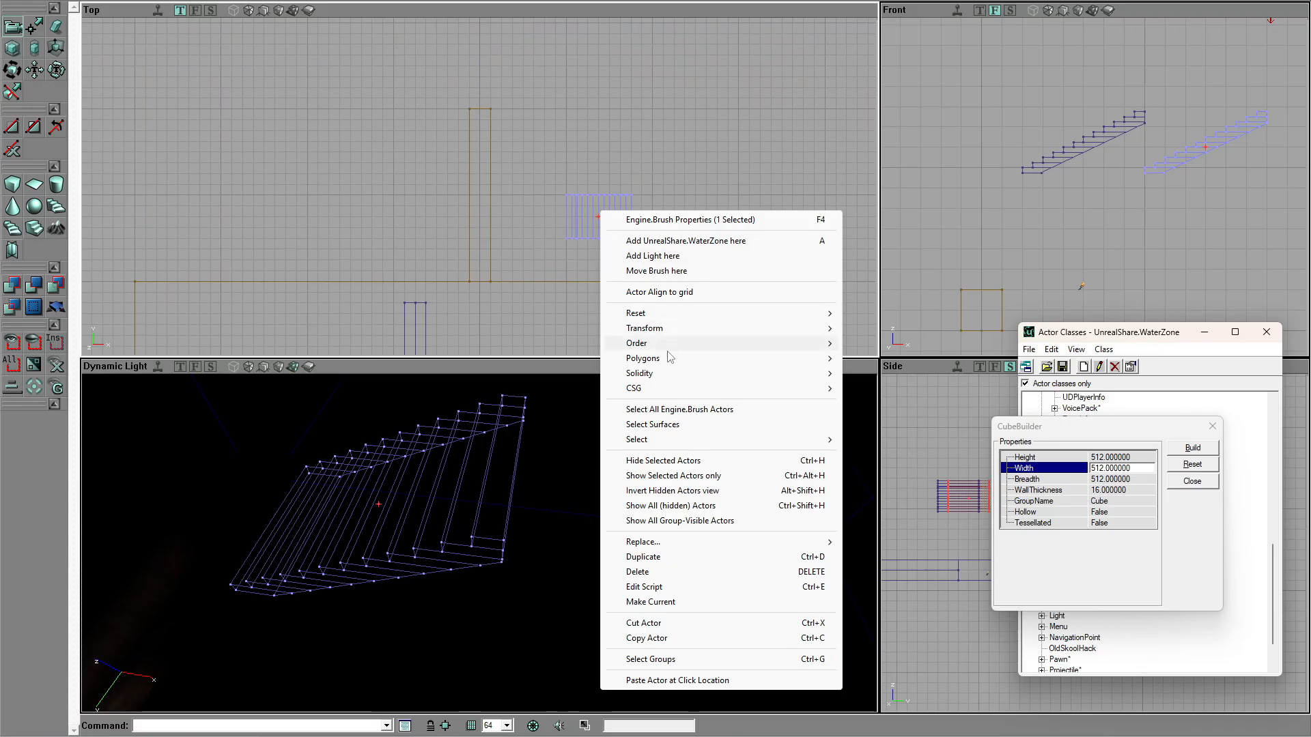
mouse_move(673, 359)
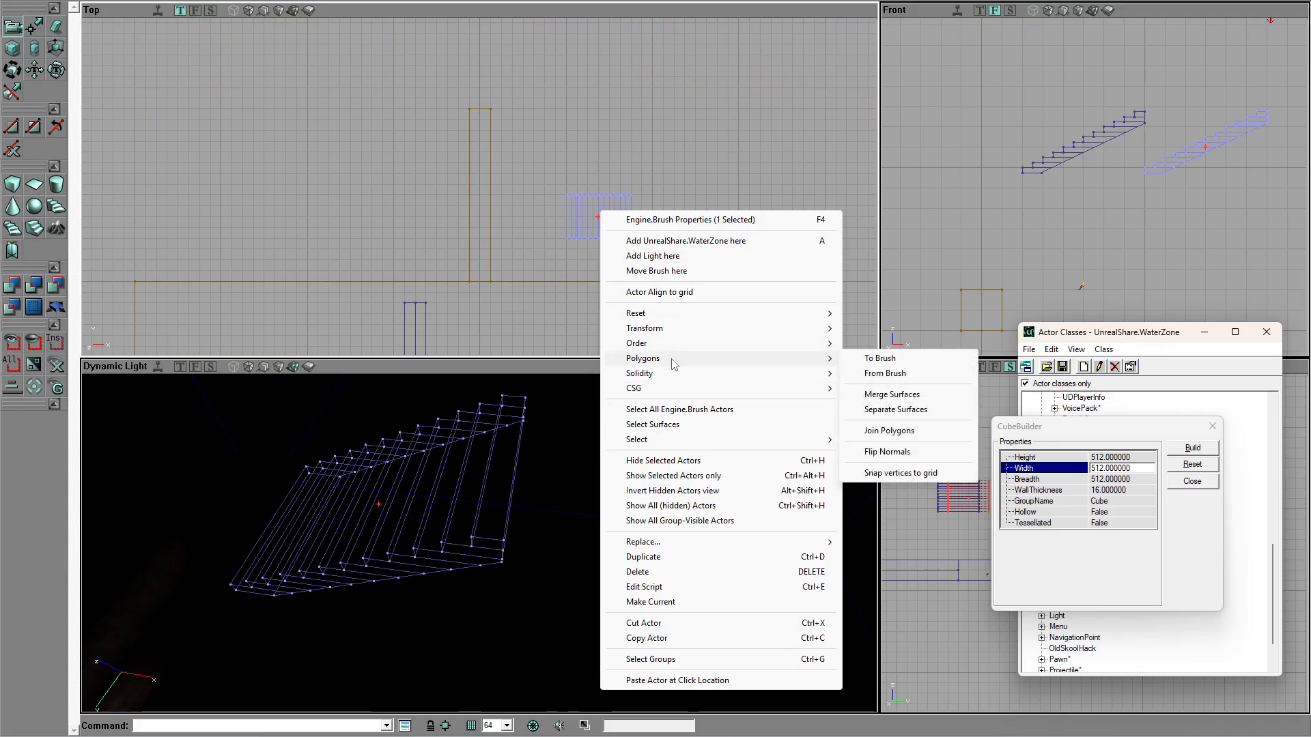
left_click(886, 360)
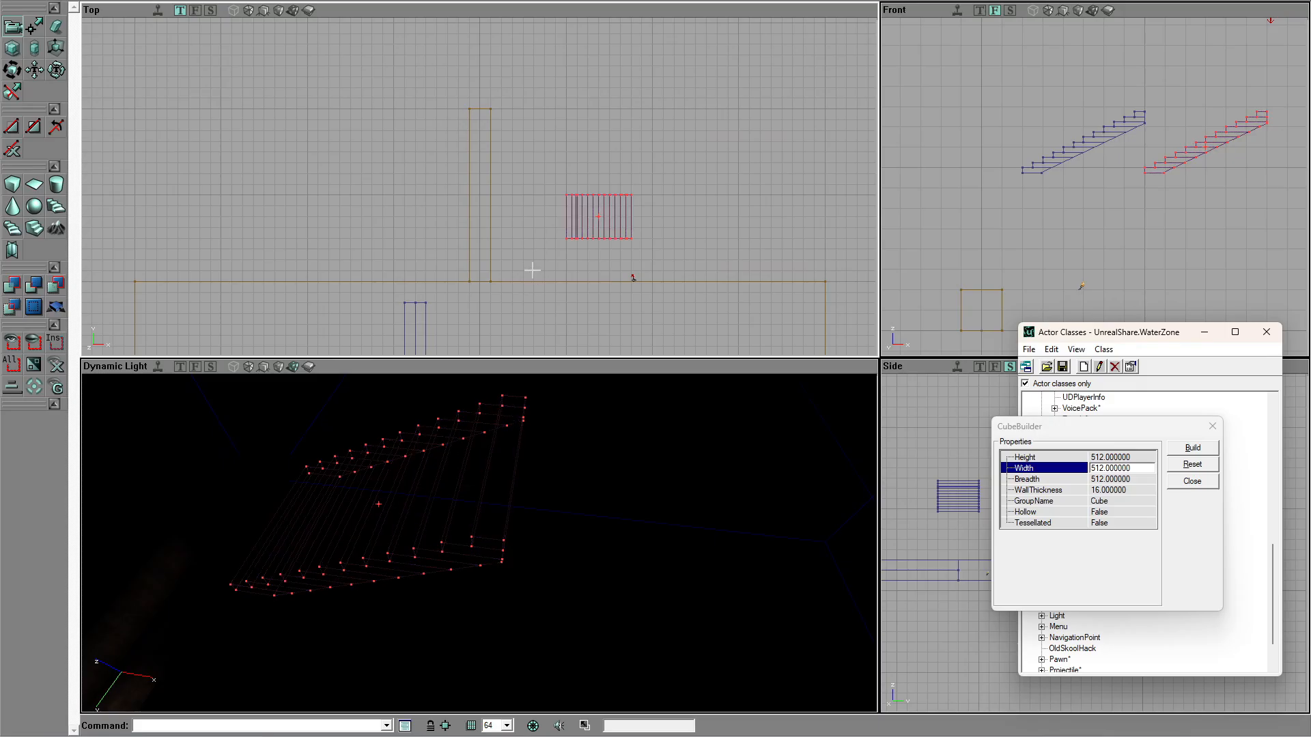
Step: Move the builder brush back inside the room near the first staircase and add another staircase there
left_click_drag(538, 203, 451, 530, "ctrl+shift")
right_click_drag(431, 560, 437, 642)
right_click_drag(307, 587, 328, 506)
left_click(17, 288)
left_click_drag(315, 568, 403, 611)
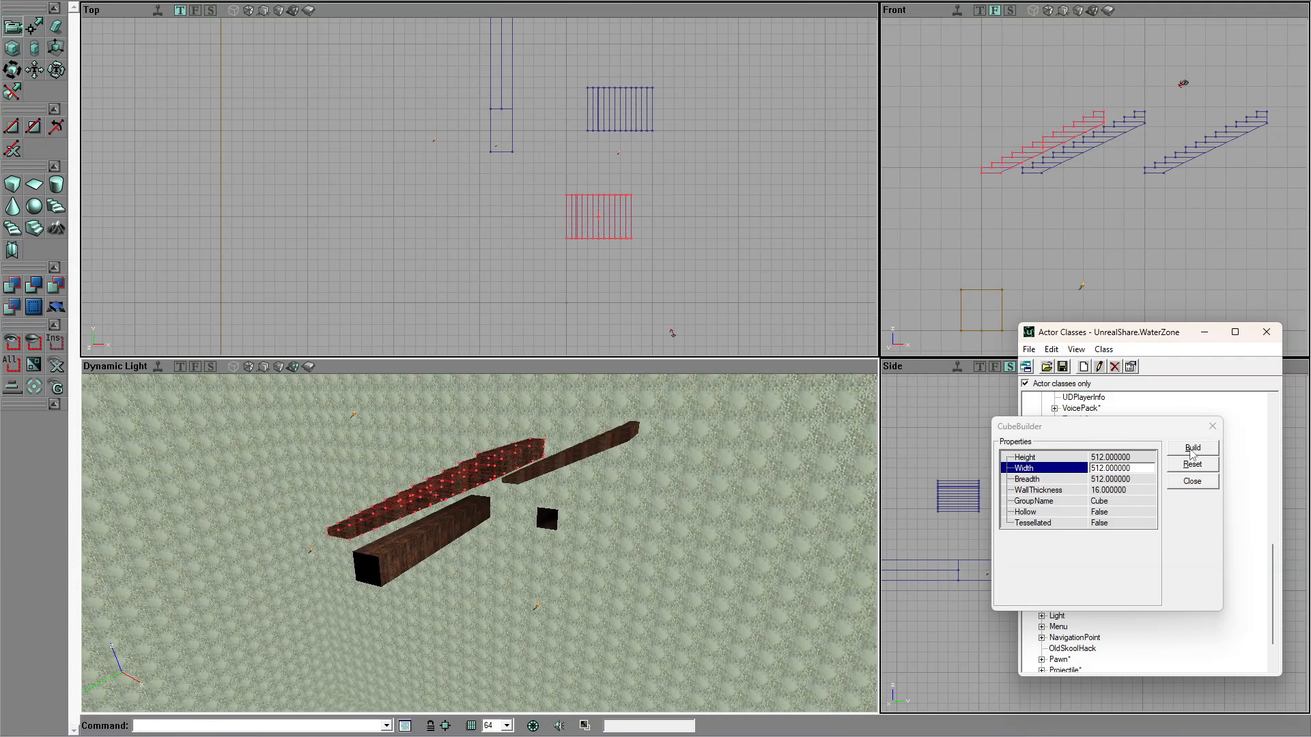
Step: Rebuild the builder brush as a cube, reset the cube dimensions to their defaults, and set the height to 16
left_click(21, 185)
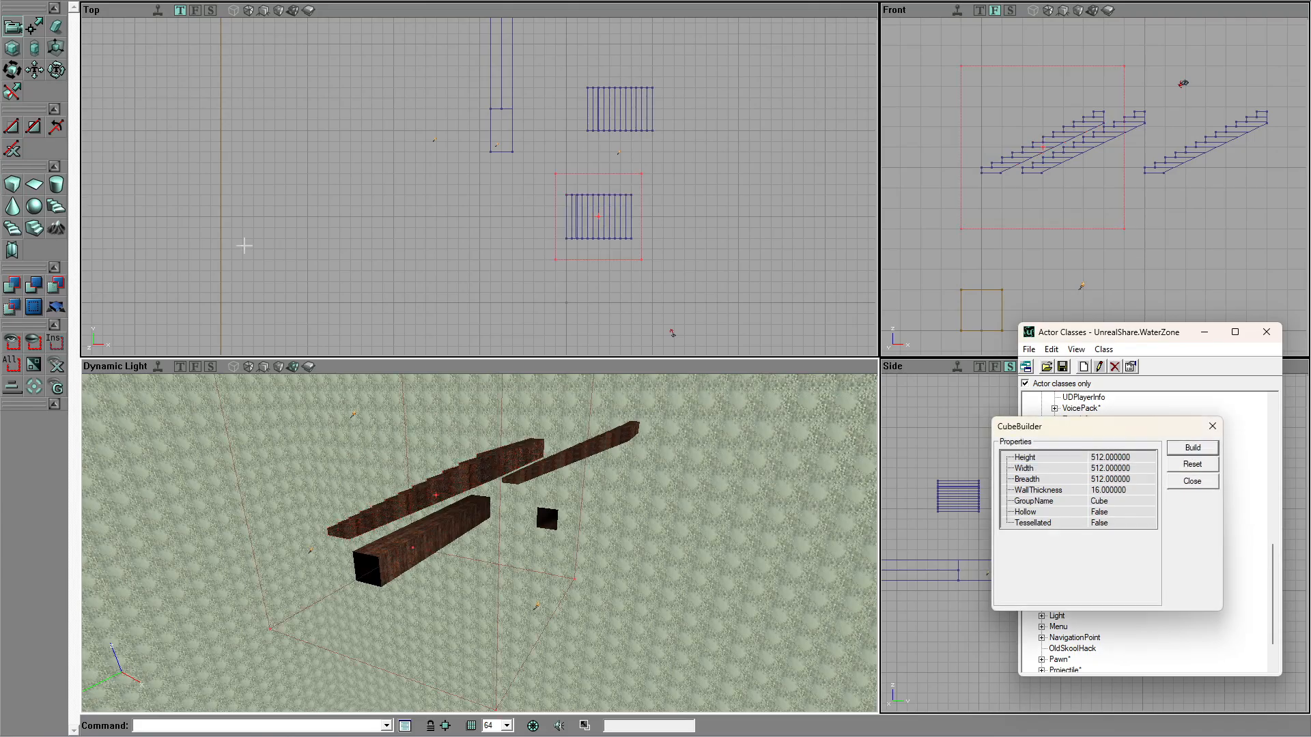
left_click_drag(1085, 436, 805, 486)
left_click(913, 515)
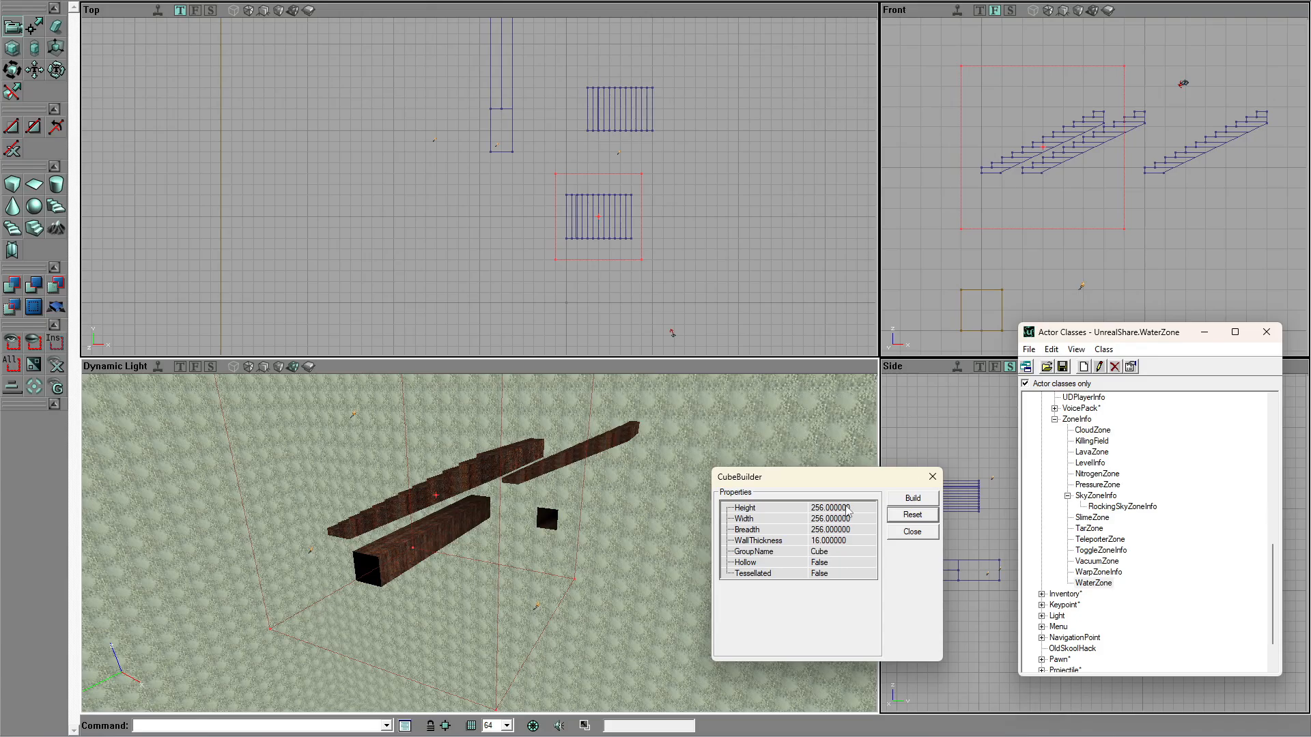
left_click(846, 509)
type("16")
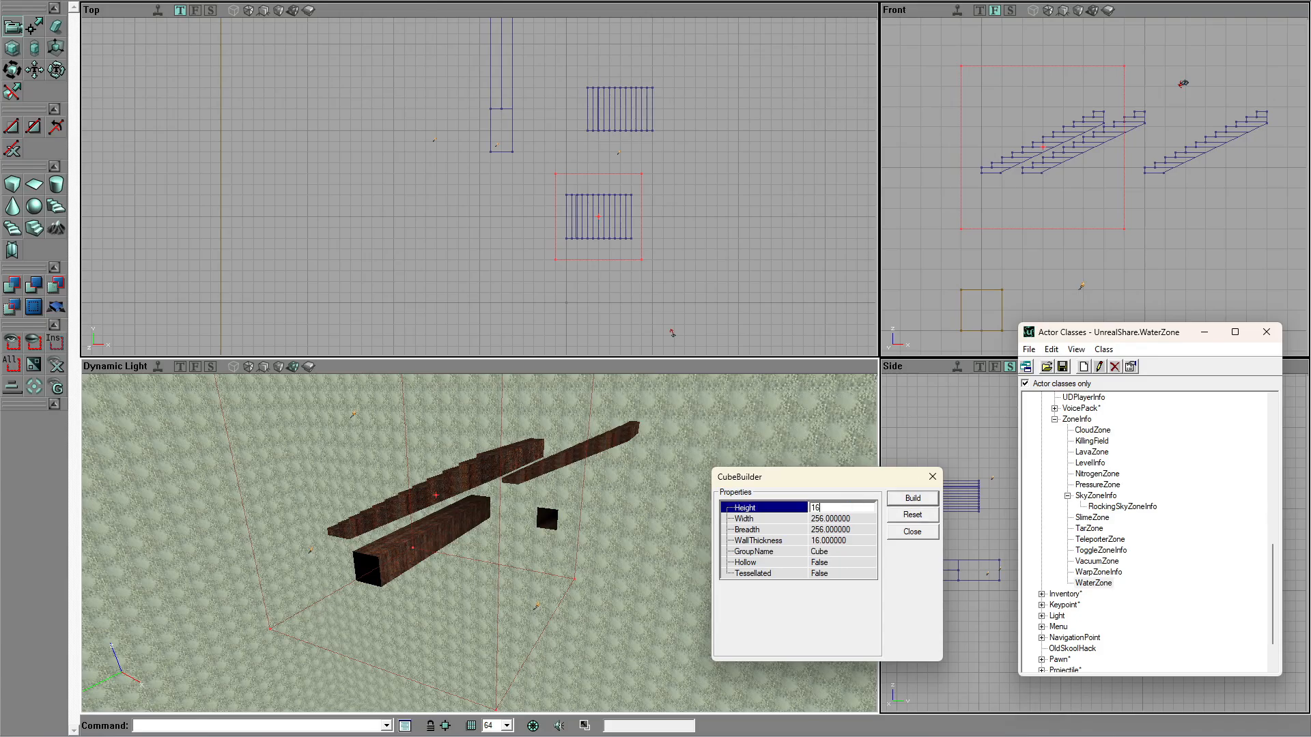
Step: Set the flat cube's width to 128 and build it
left_click(848, 519)
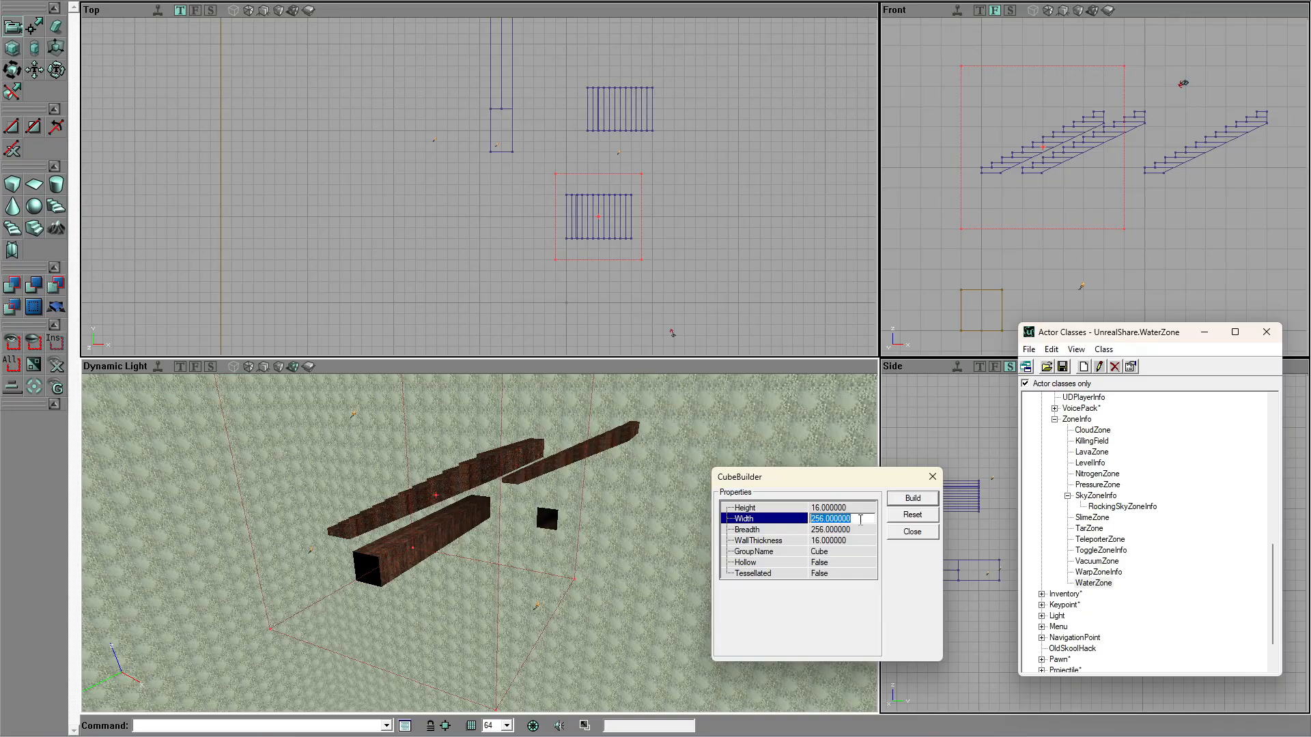
type("128")
left_click(895, 500)
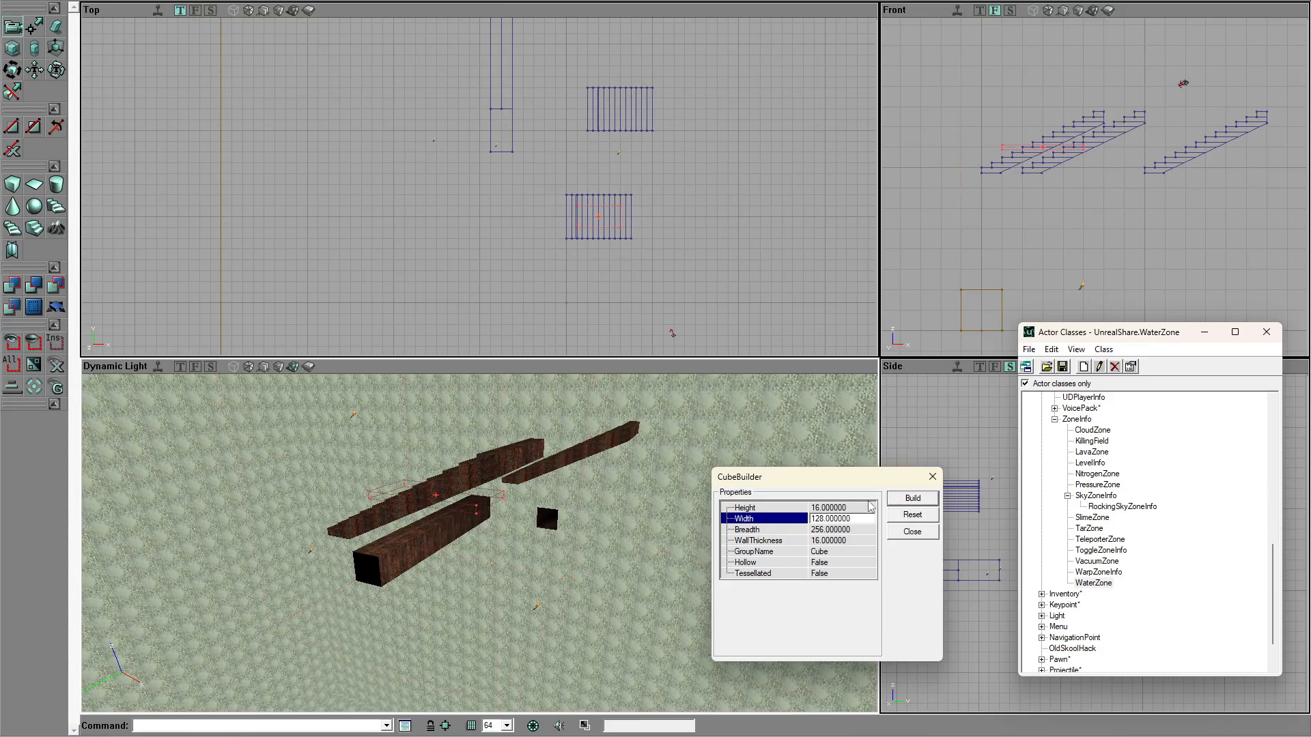
Step: Set the flat cube's width to 256 and breadth to 1024, and rebuild the builder brush
double_click(852, 519)
type("256")
left_click(911, 502)
left_click(843, 529)
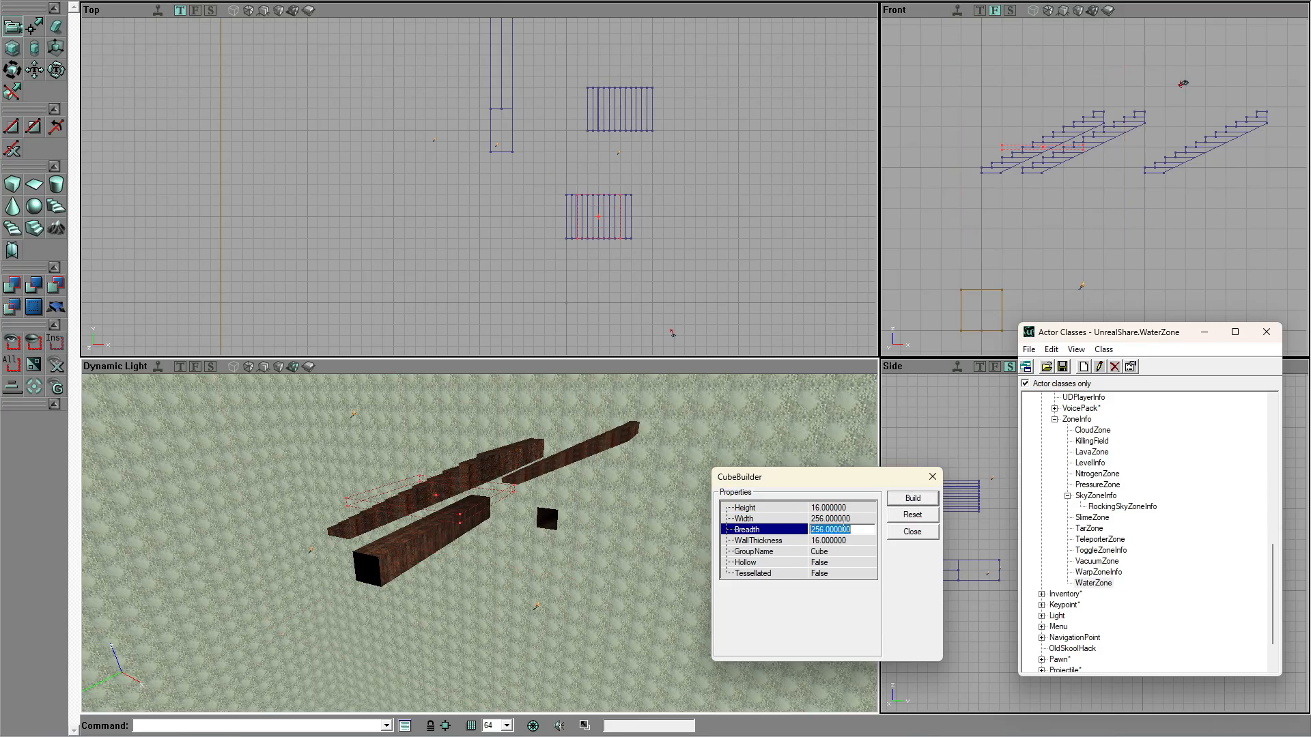
type("1024")
left_click(908, 501)
Step: Align the flat builder brush with the staircase's end in the top view and raise it to the top step in the front view
scroll(548, 275, "up", 2)
scroll(548, 275, "up", 2)
left_click_drag(547, 275, 516, 220)
left_click_drag(583, 187, 635, 188, "ctrl")
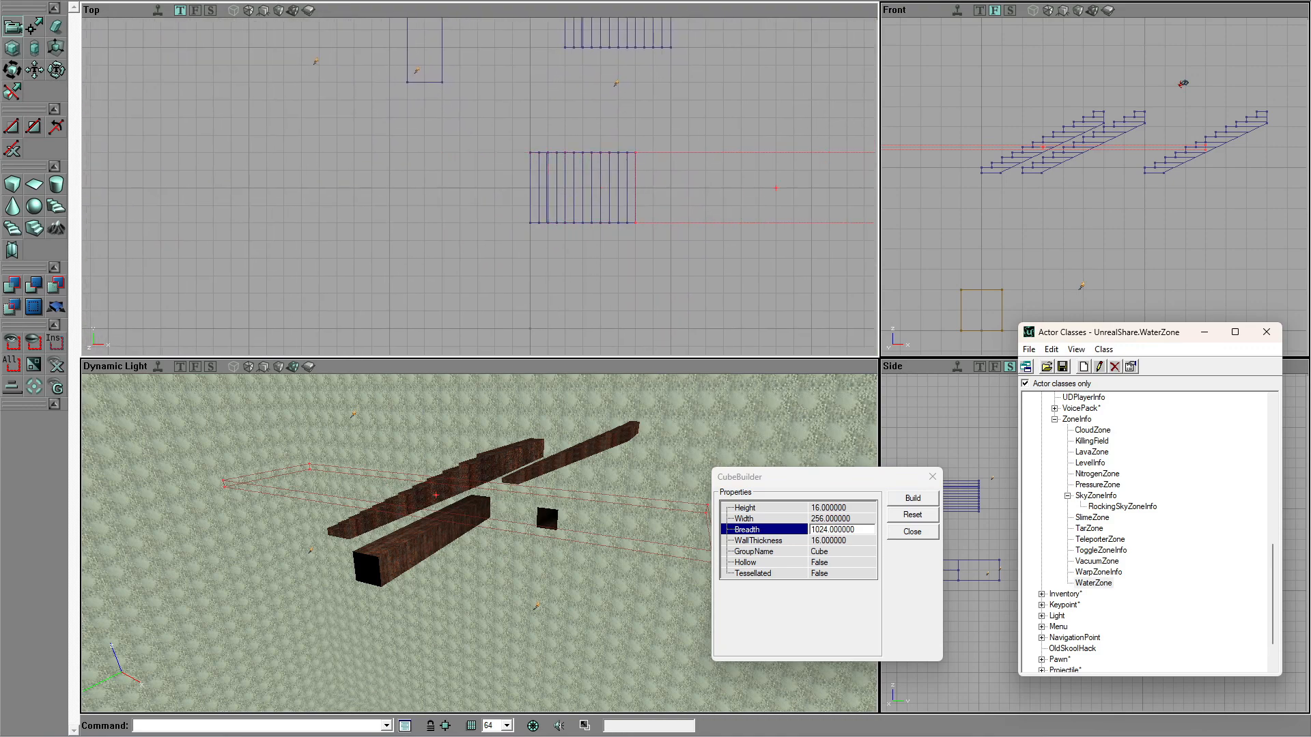
mouse_move(421, 455)
left_mouse_down()
mouse_move(443, 481)
mouse_move(440, 509)
mouse_move(456, 499)
left_mouse_up()
mouse_move(1065, 178)
left_mouse_down()
mouse_move(1017, 198)
mouse_move(1017, 218)
left_mouse_up()
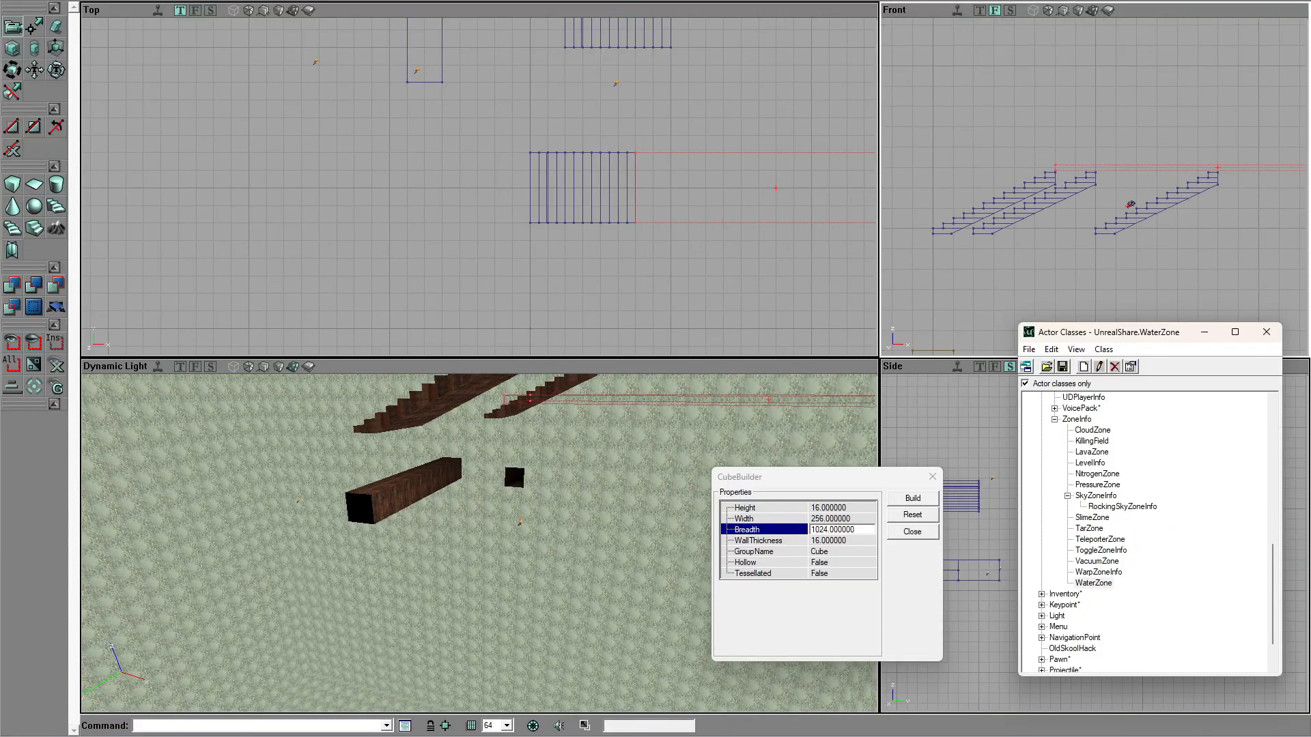
Step: Reduce the grid size to 16 and then 8, and align the flat builder brush vertically with the staircase's top step in the front view
scroll(1080, 162, "up", 5)
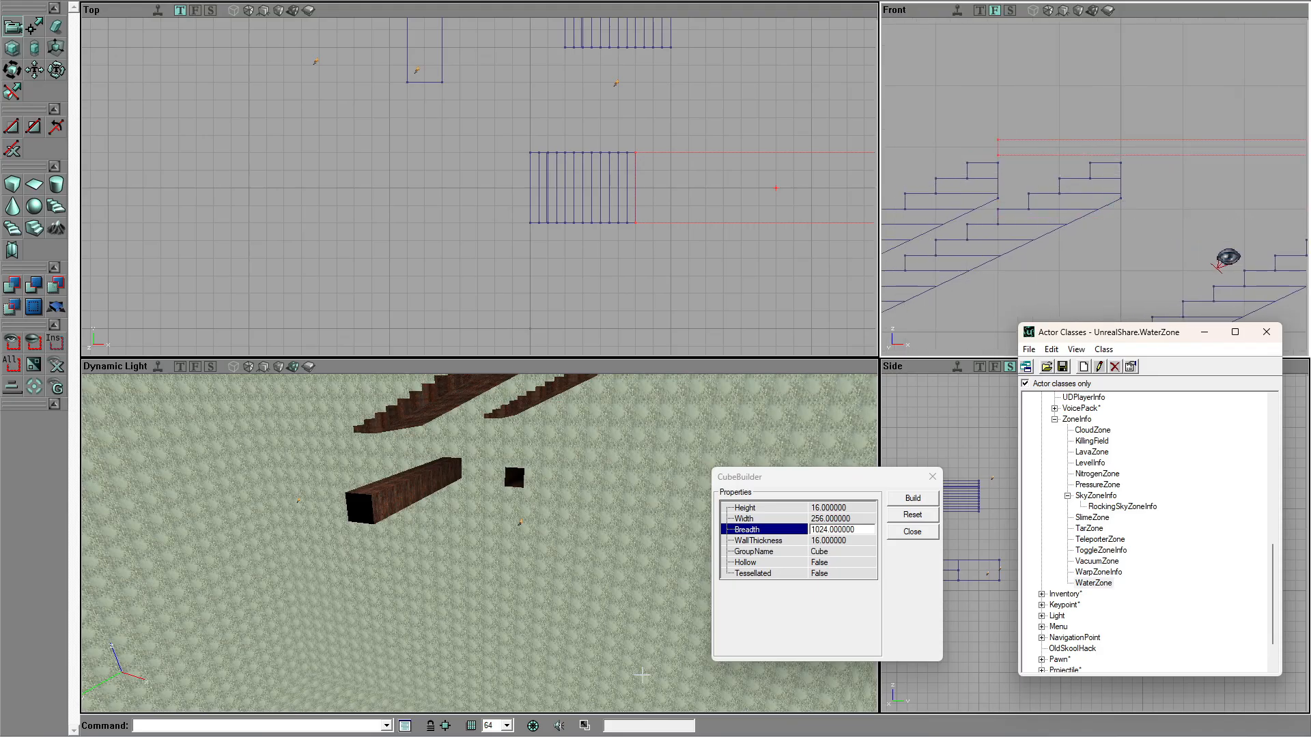
left_click(506, 726)
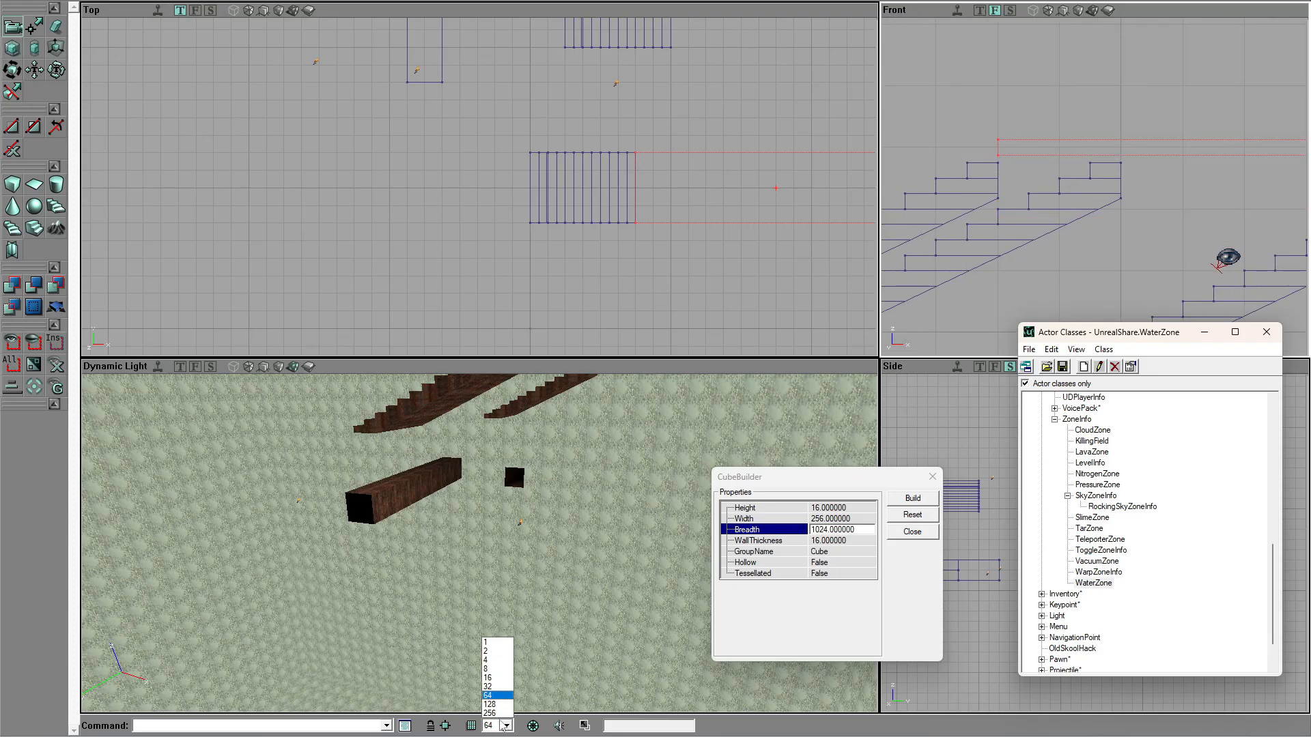
left_click(496, 678)
left_click_drag(1127, 242, 1158, 257, "ctrl")
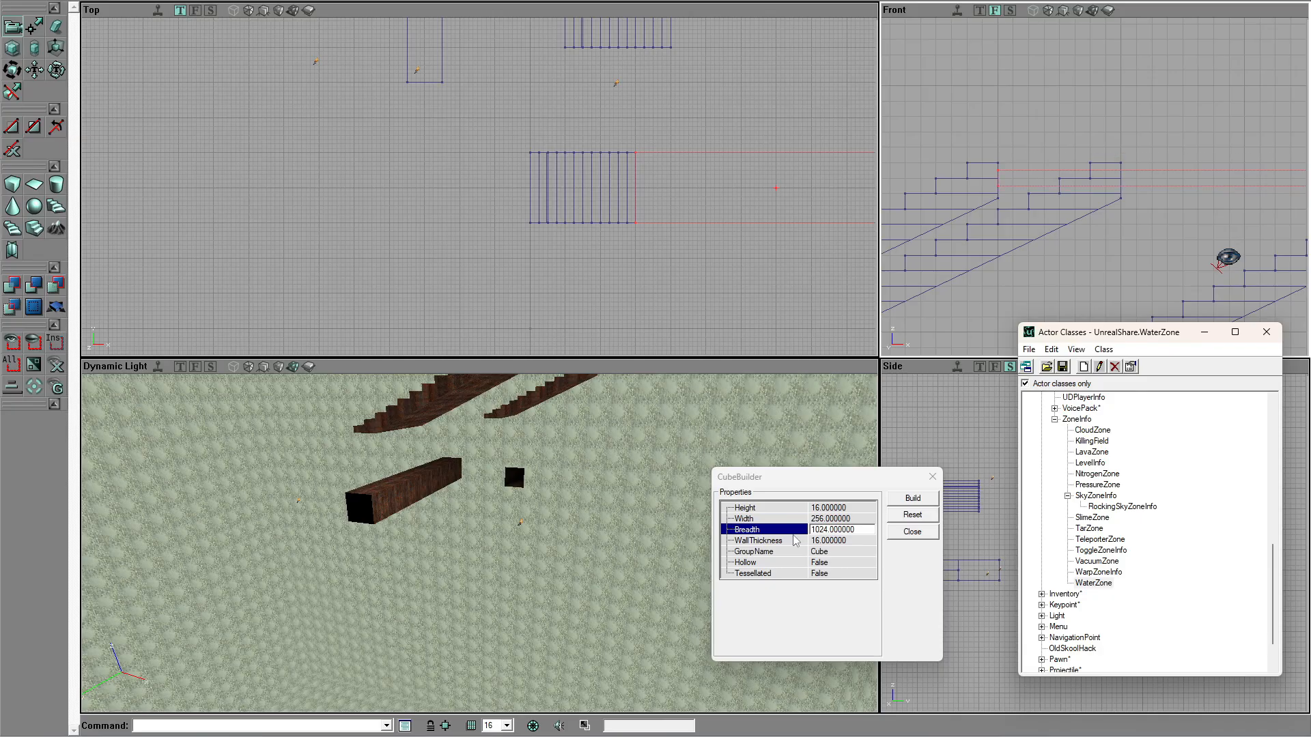
left_click(506, 725)
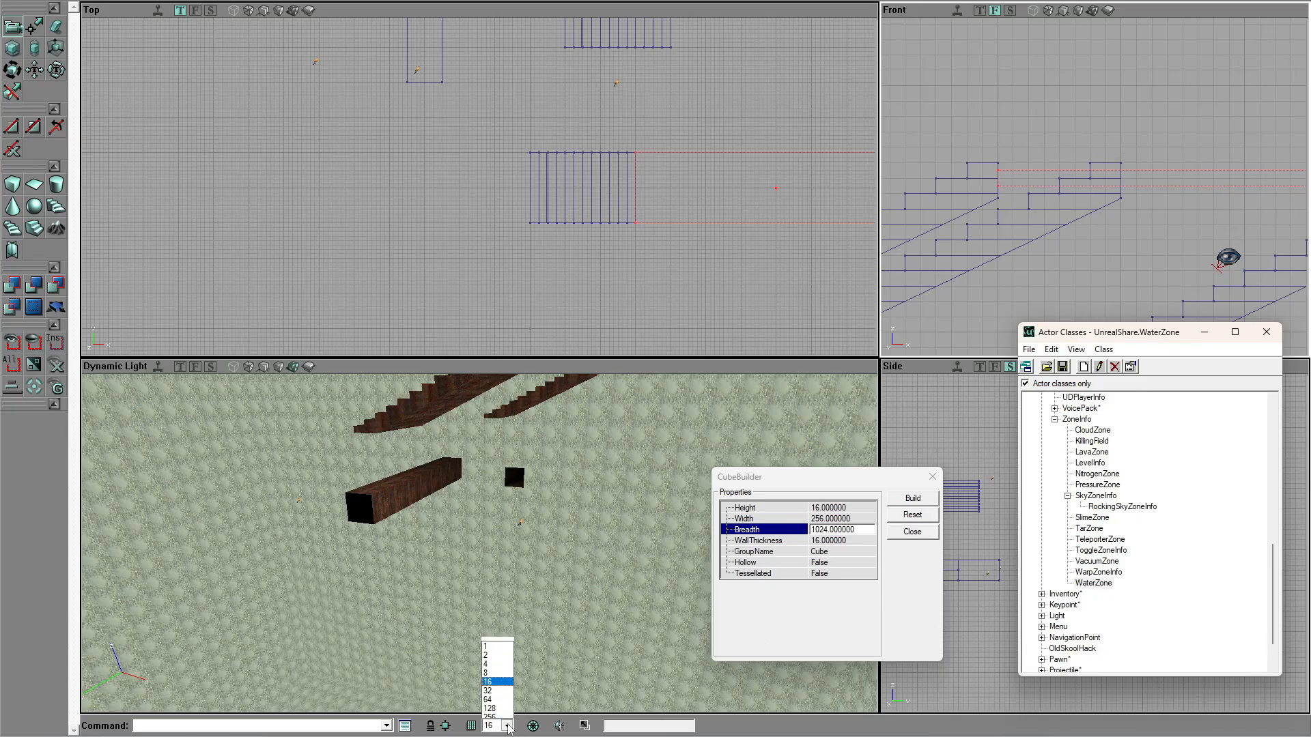
left_click(496, 667)
left_click_drag(1055, 270, 1055, 263, "ctrl")
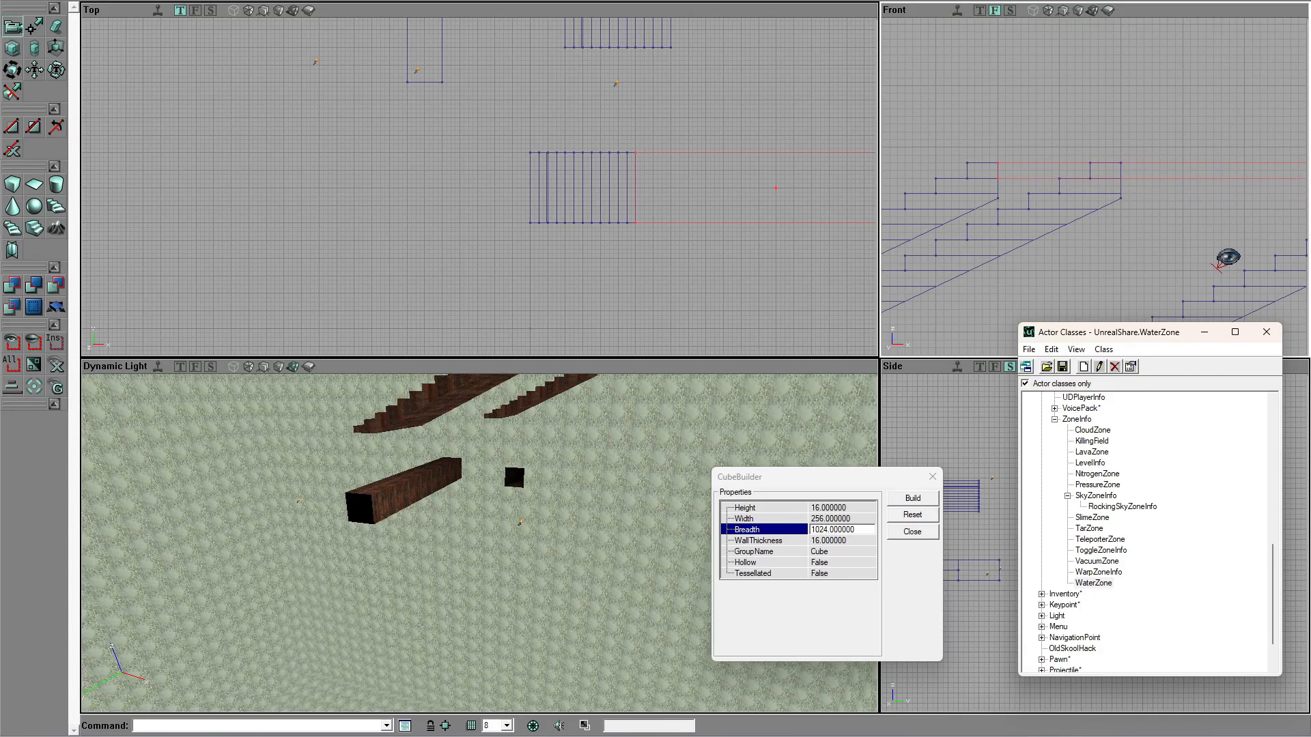
Step: Add the flat builder brush to the level as a solid platform extending from the top of the staircase
left_click_drag(664, 448, 663, 409)
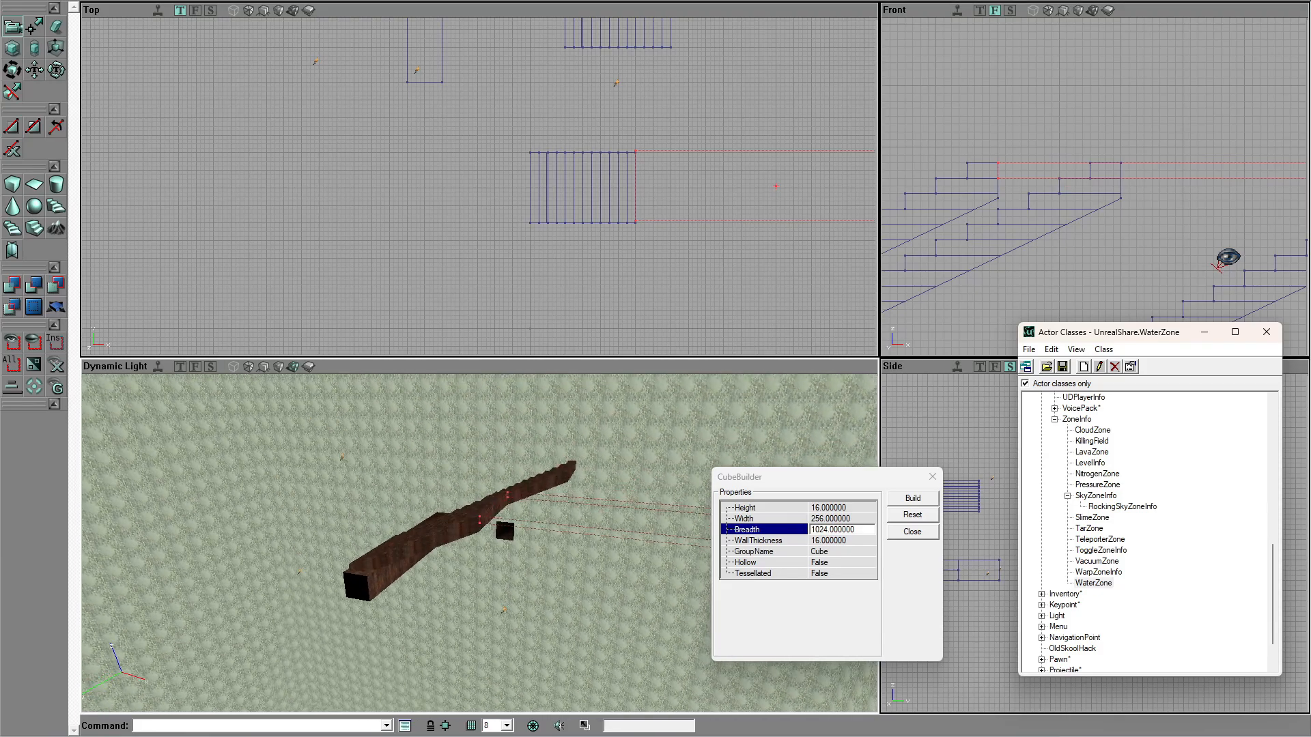
right_click_drag(664, 448, 635, 471)
left_click_drag(635, 471, 392, 481)
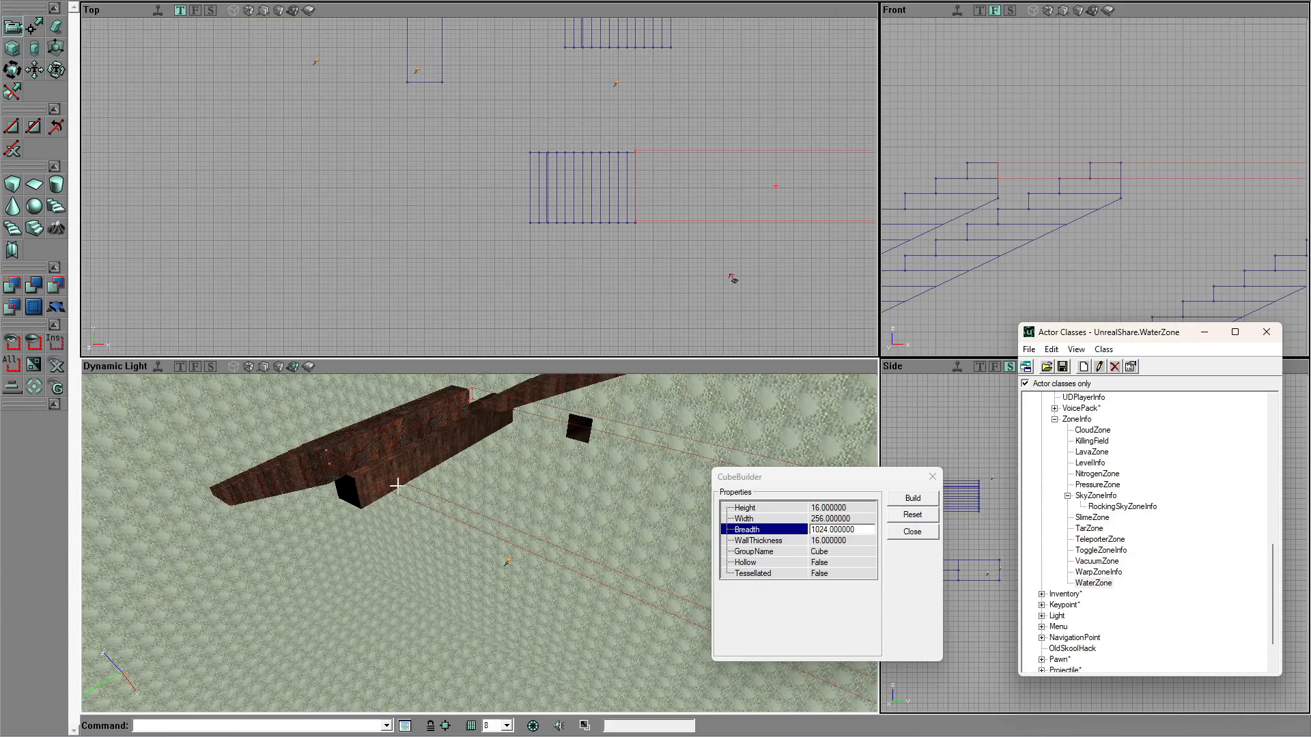
left_click(11, 291)
mouse_move(414, 549)
left_mouse_down()
mouse_move(450, 478)
mouse_move(498, 451)
mouse_move(509, 471)
mouse_move(425, 556)
left_mouse_up()
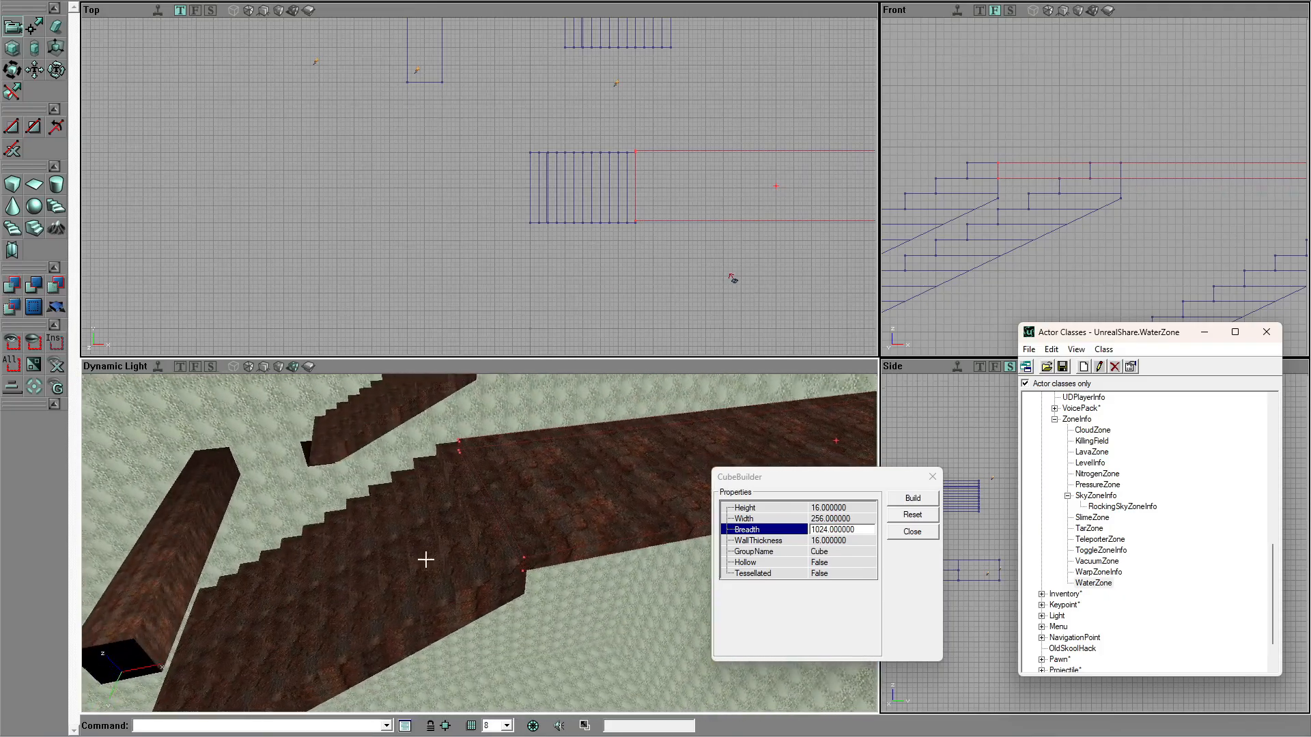
Step: Move the staircase away from the new platform in the top view and rebuild the level to expose their adjoining faces
left_click(461, 580)
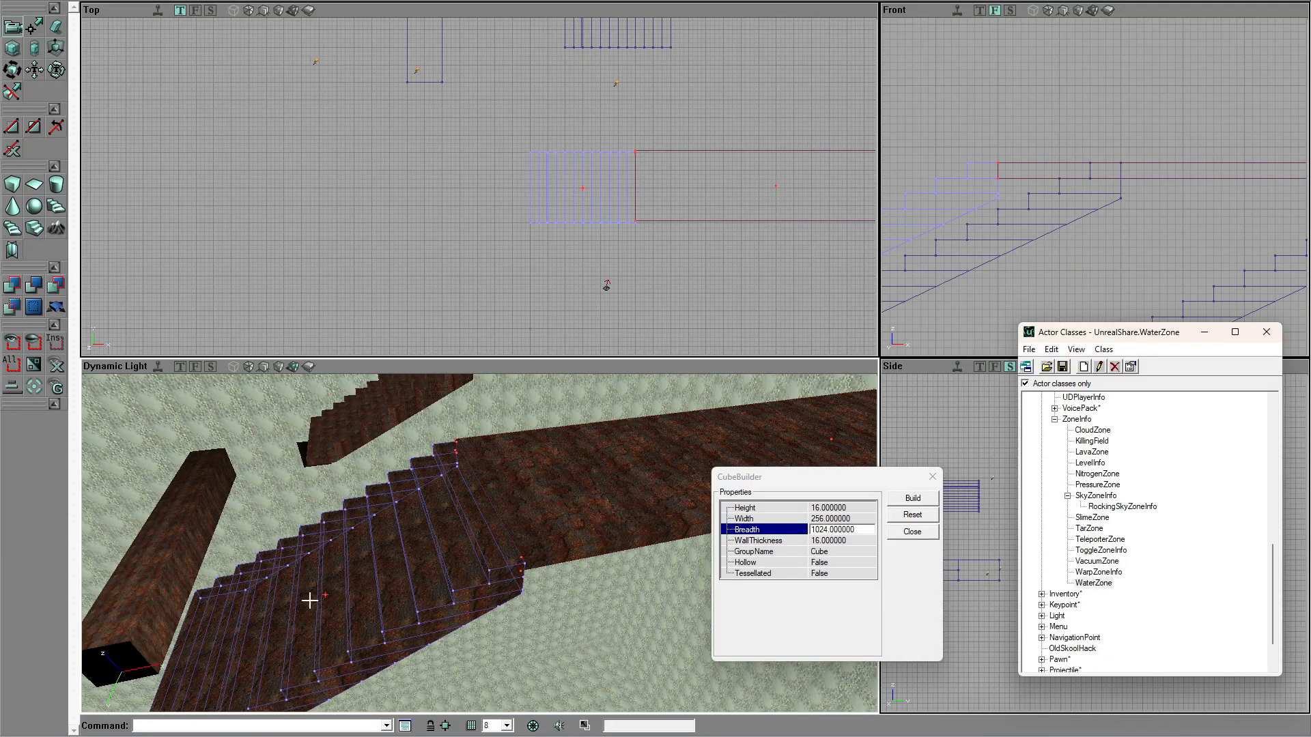
left_click_drag(494, 211, 463, 211, "ctrl")
left_click(400, 146)
left_click(412, 0)
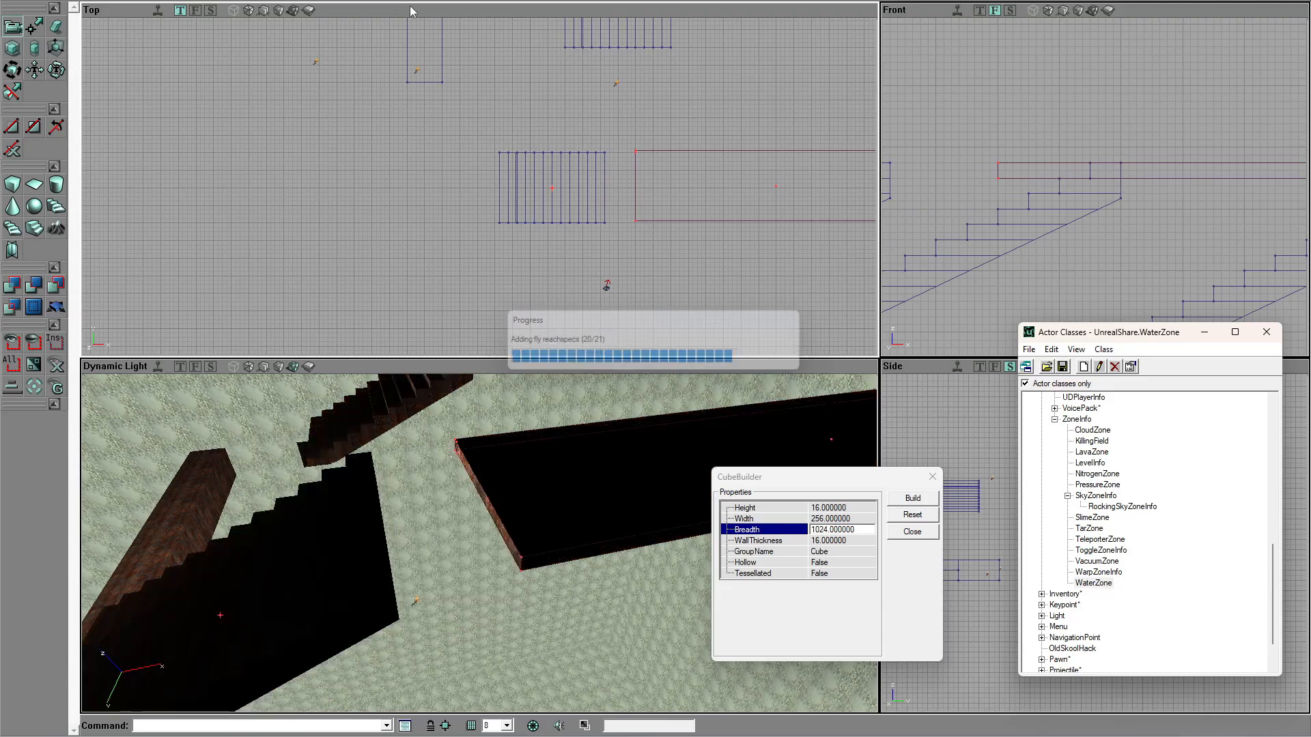
left_click_drag(503, 504, 503, 444)
left_click_drag(490, 544, 491, 495)
left_click_drag(482, 270, 513, 247)
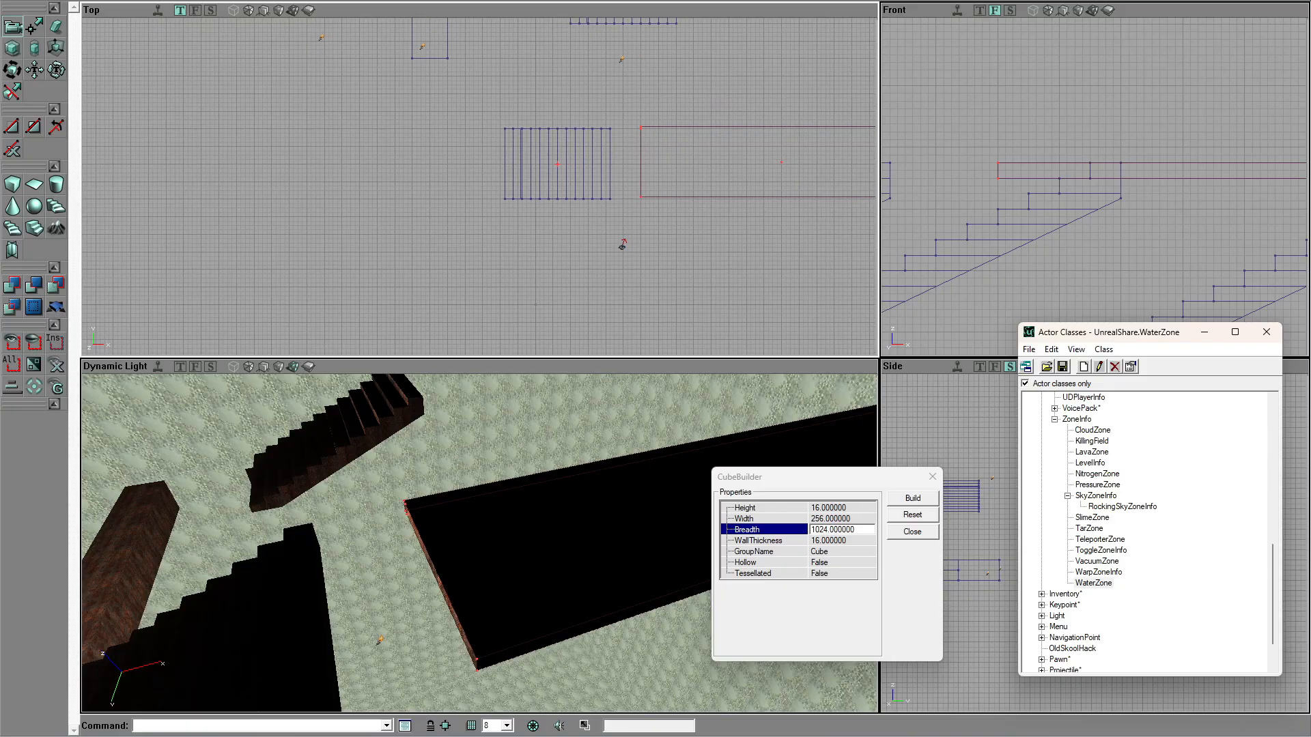
Step: Move the staircase back towards the platform's near end in the top view
left_click(579, 191)
left_click_drag(570, 193, 570, 193, "ctrl")
left_click(566, 226)
Step: Move the builder brush aside from the added platform, and rebuild the level geometry
left_click_drag(689, 206, 687, 213, "ctrl")
left_click(659, 126)
left_click(654, 138)
left_click_drag(537, 416, 534, 440)
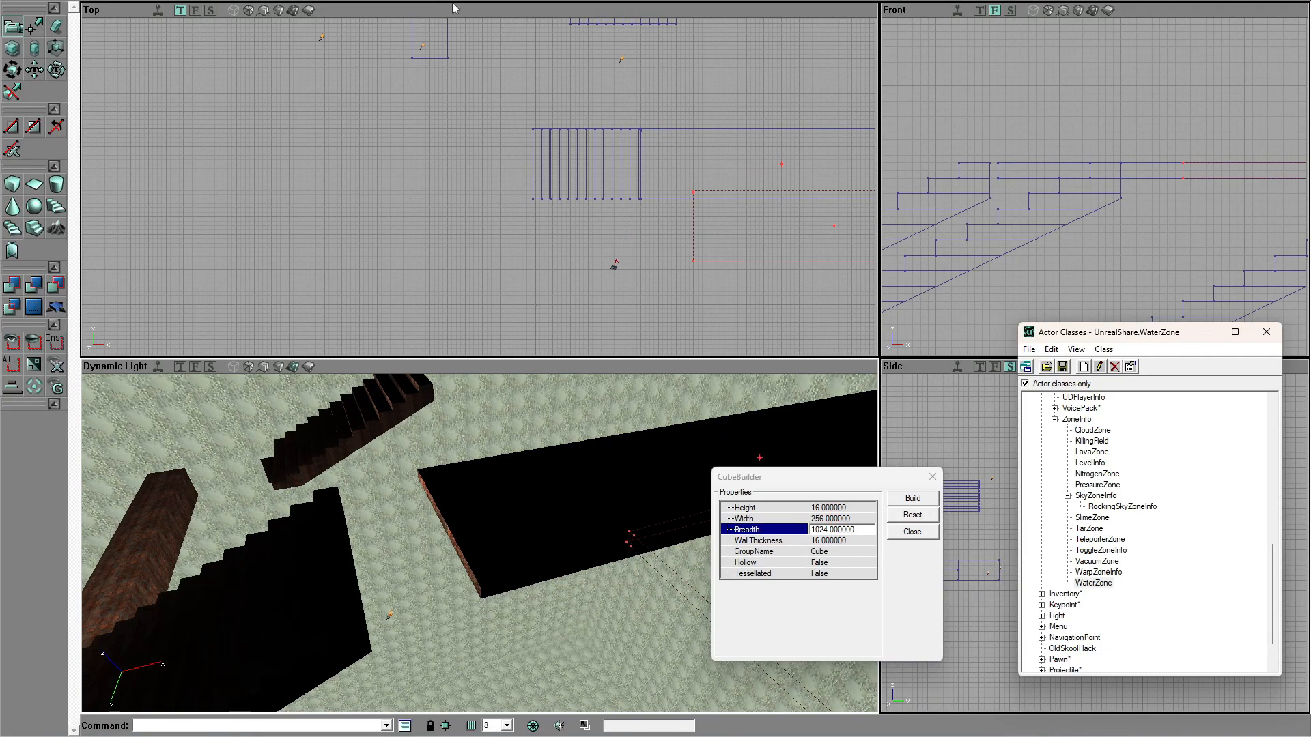
left_click(406, 0)
left_click_drag(427, 471, 428, 444)
Step: Nudge the staircase flush against the platform's edge in the top view to close the narrow gap
left_click(654, 199)
scroll(655, 199, "up", 2)
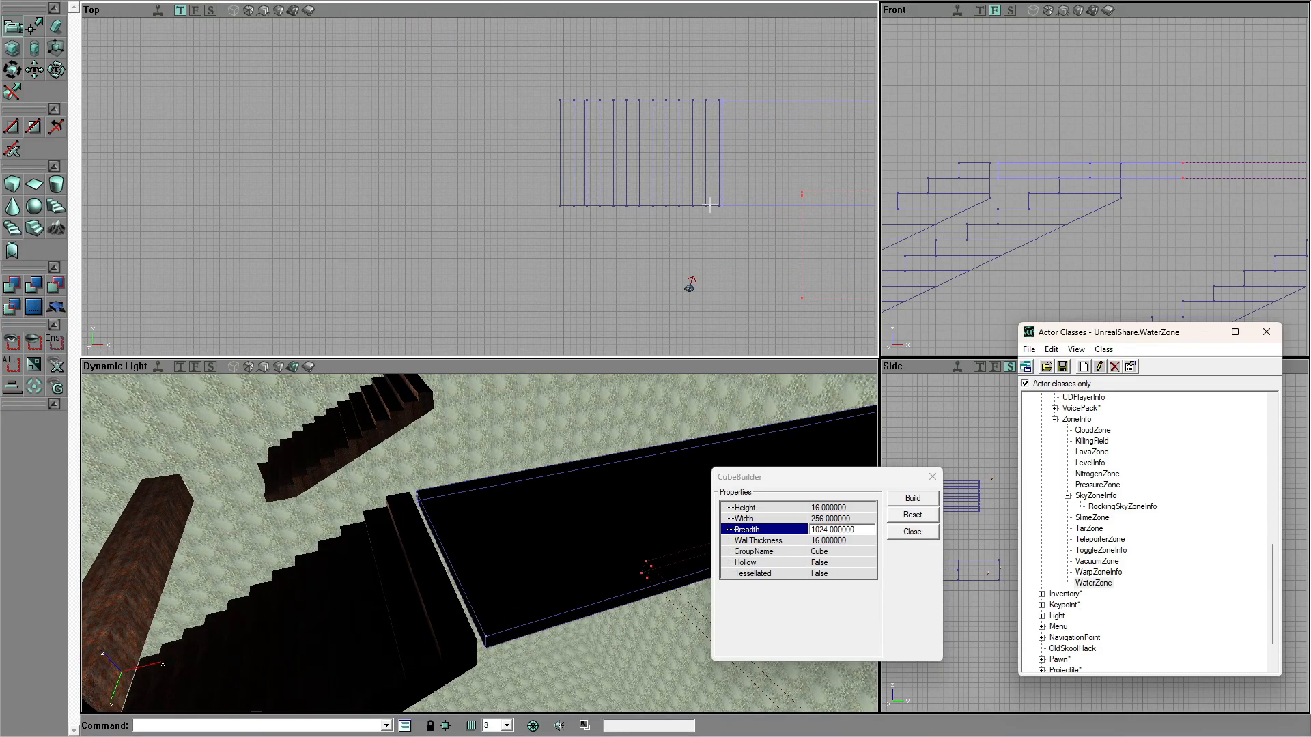
left_click(710, 204)
left_click_drag(622, 234, 624, 234, "ctrl")
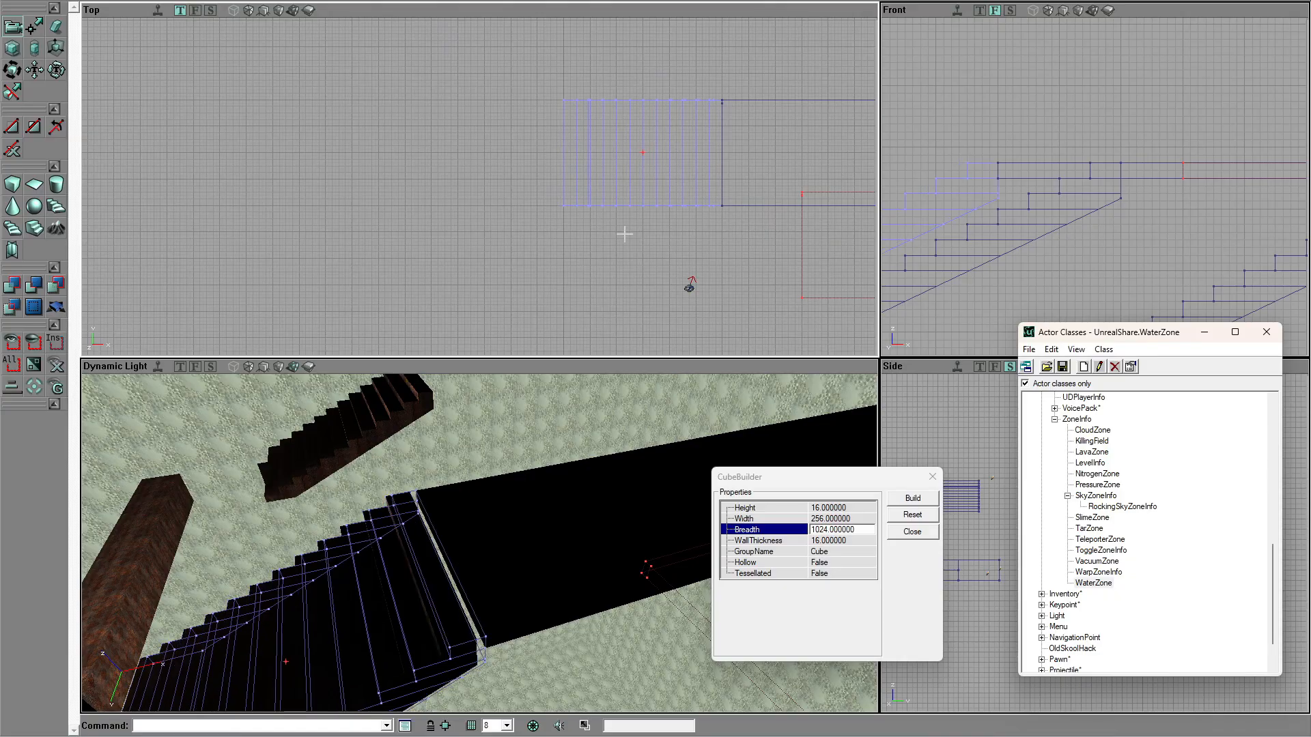
Step: Replace the platform at the top of the staircase with a new 1024-breadth cube aligned to the top step
left_click(730, 103)
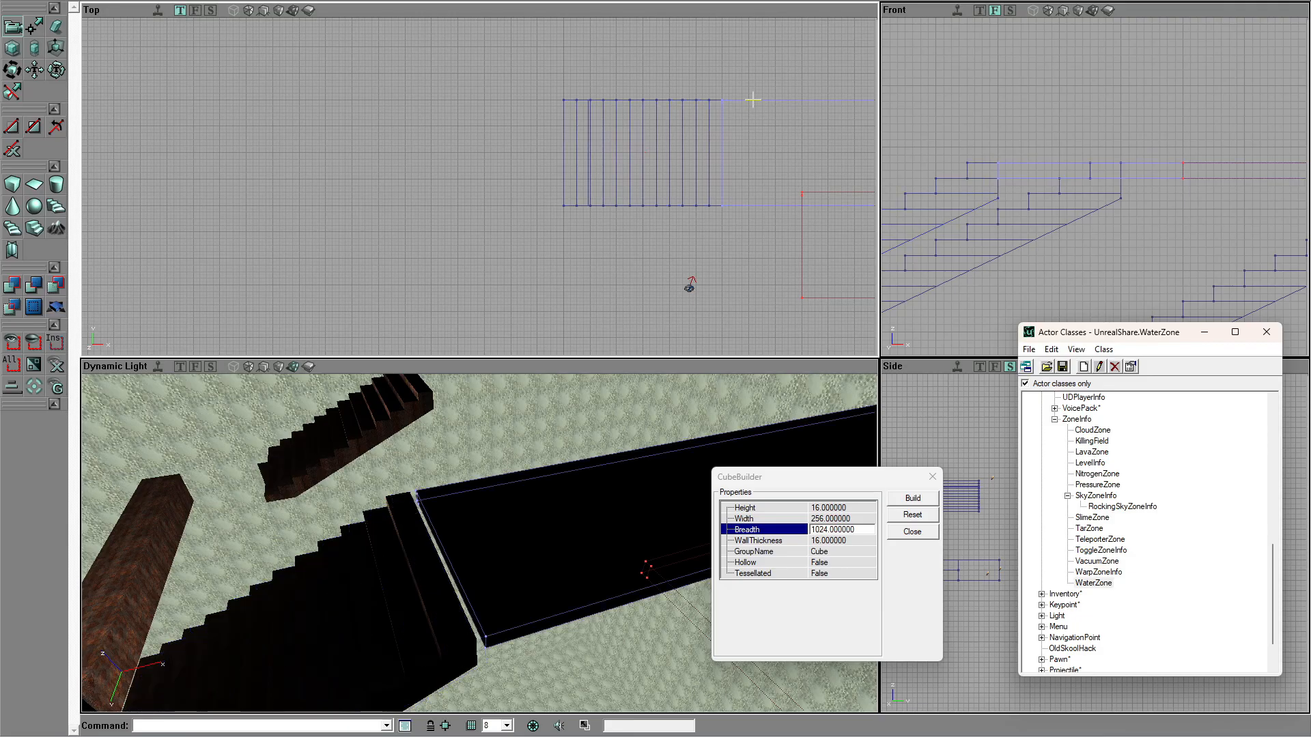
key("Delete")
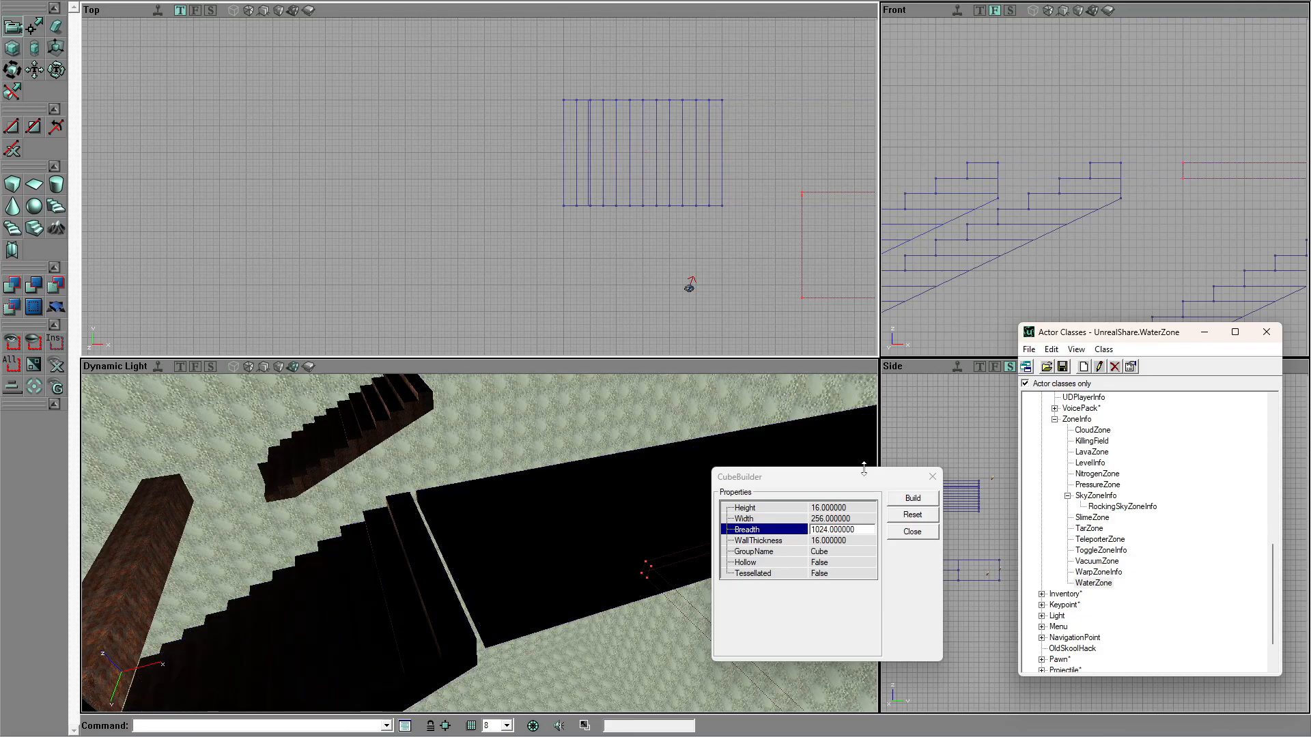
left_click(908, 500)
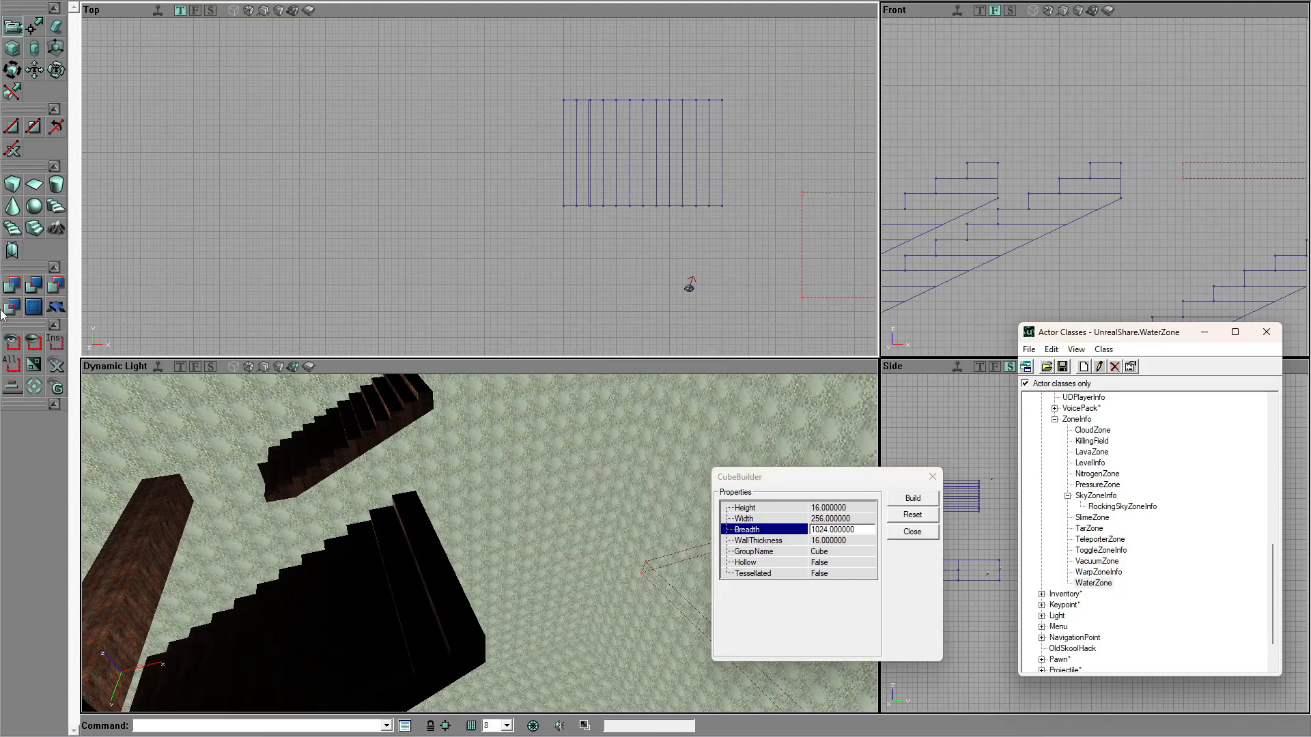
left_click(7, 285)
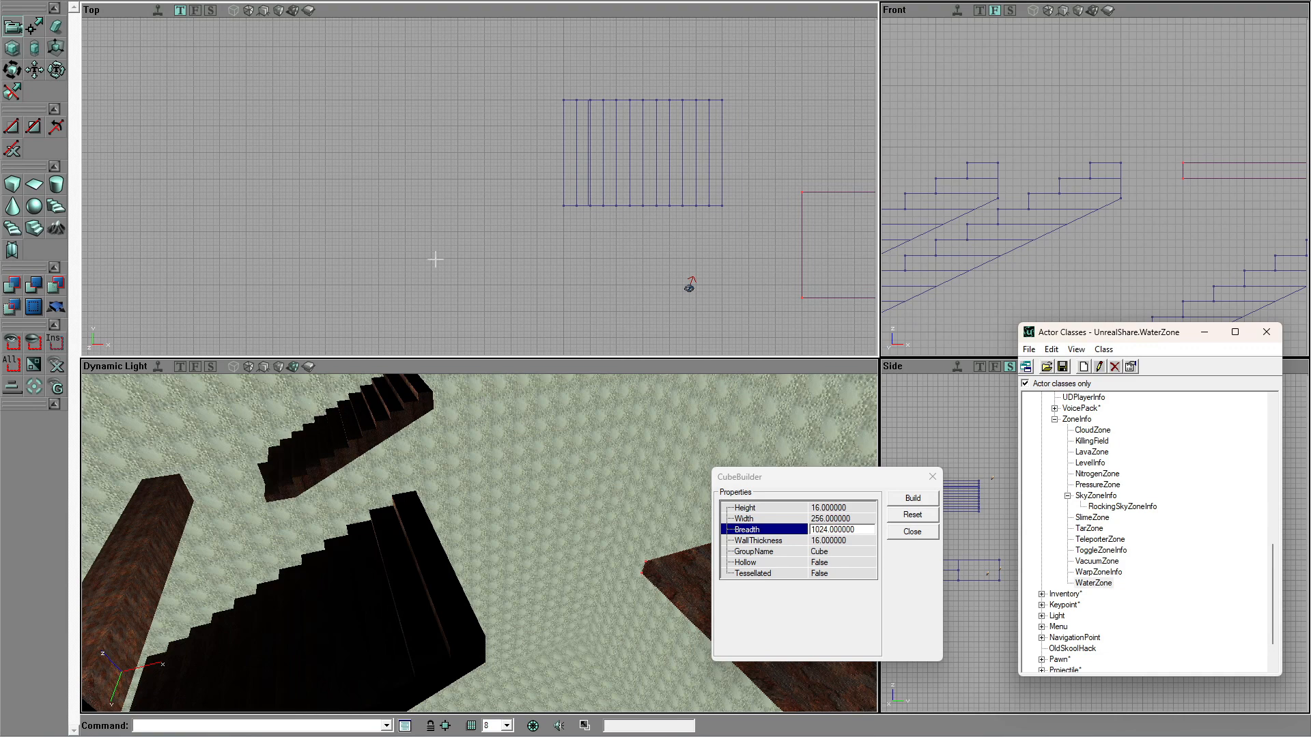
key("ctrl+z")
left_click_drag(748, 276, 674, 210, "ctrl")
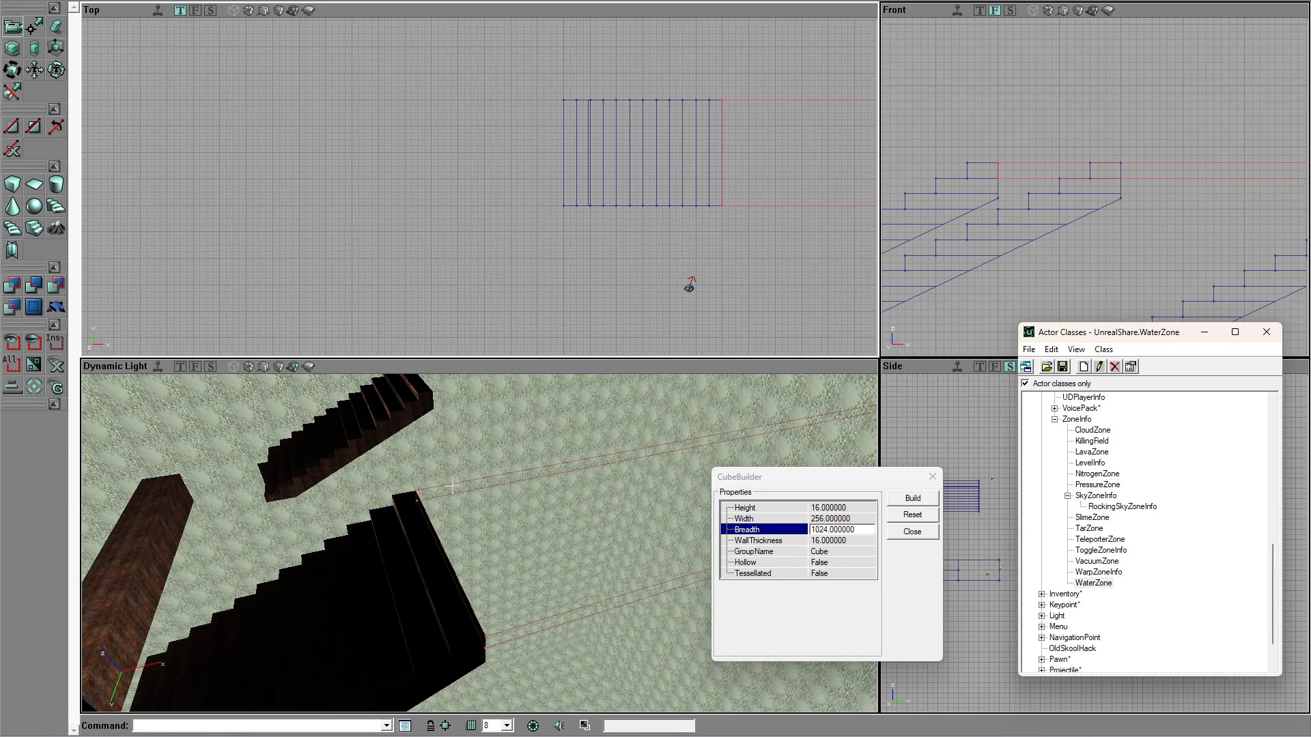
left_click(10, 282)
Step: Close the cube builder settings and place the builder brush beyond the opposite end of the staircase
mouse_move(348, 521)
left_mouse_down()
mouse_move(348, 567)
mouse_move(376, 635)
left_mouse_up()
left_click_drag(376, 546, 560, 464)
left_click(912, 532)
right_click_drag(559, 464, 570, 434)
right_click_drag(633, 660, 685, 679)
left_click(631, 302)
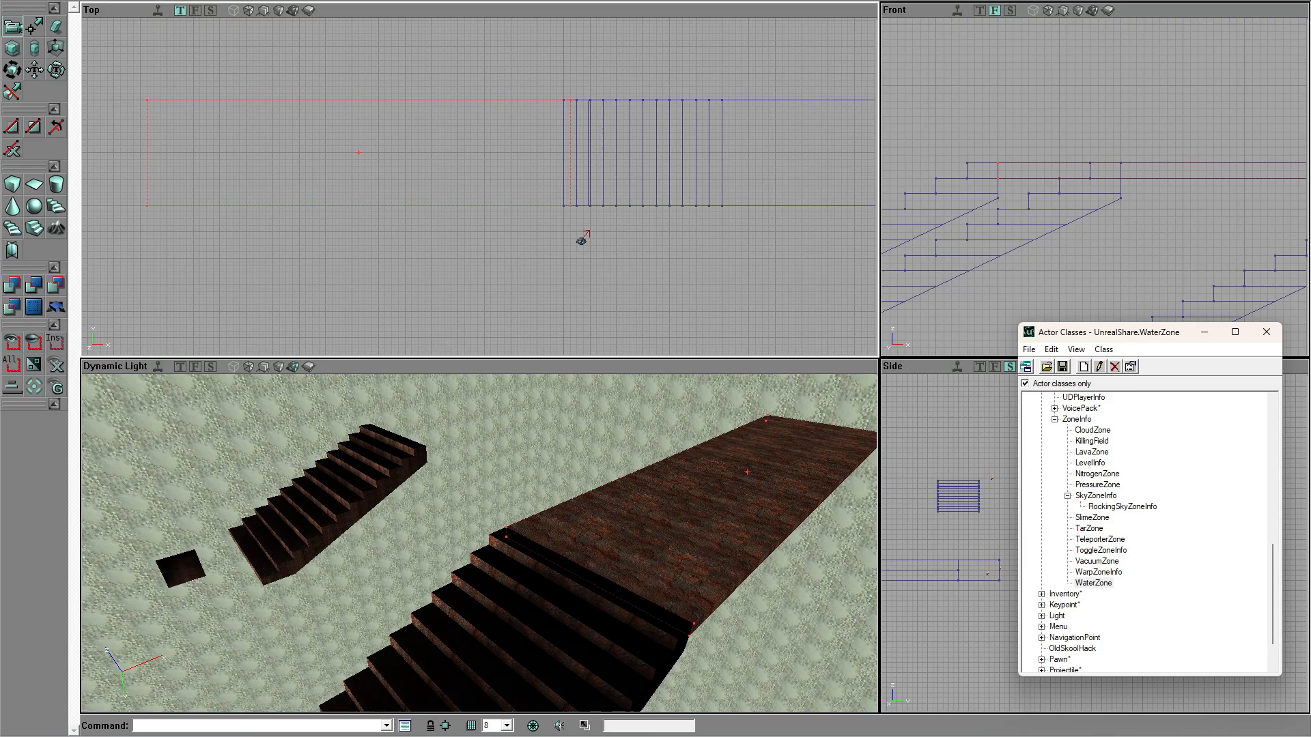
Step: Align the builder brush just beneath the lowest step of the staircase and add it as a solid platform
mouse_move(1007, 334)
left_mouse_down()
mouse_move(993, 282)
mouse_move(622, 497)
left_mouse_up()
left_click_drag(1051, 156, 1063, 174)
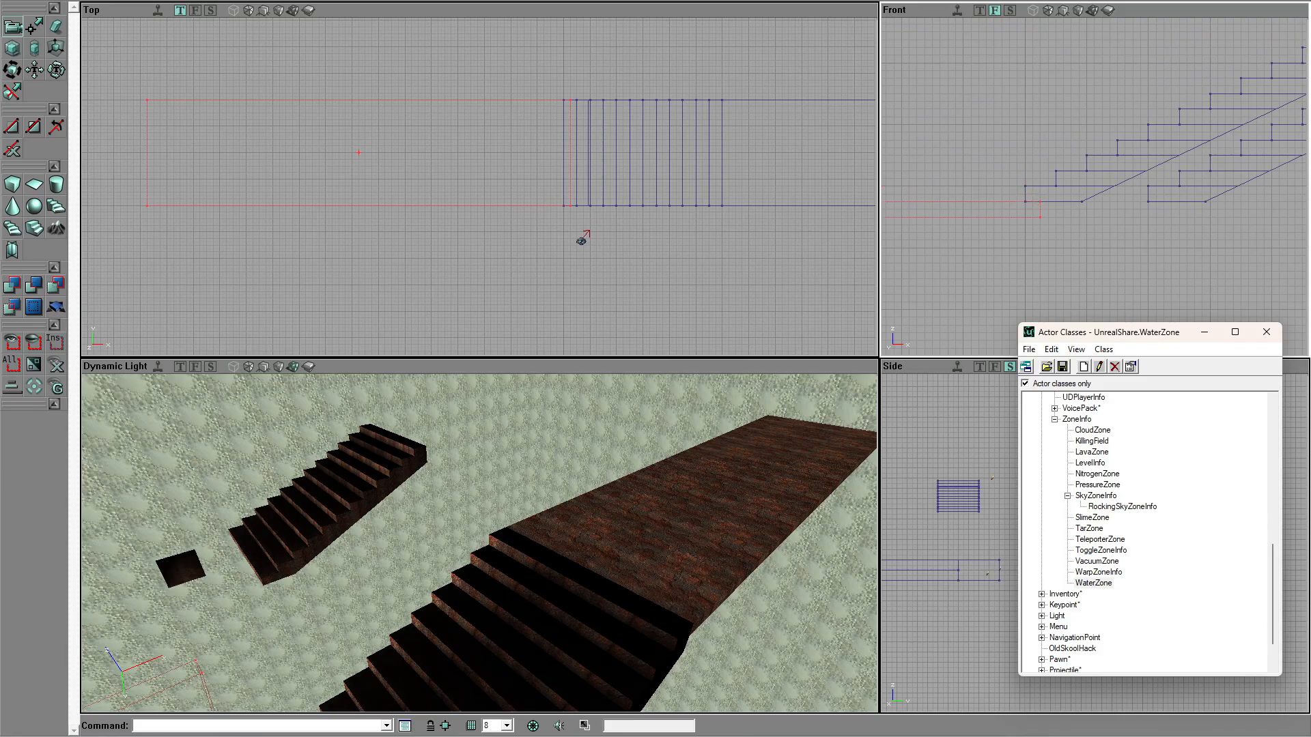
left_click_drag(1007, 106, 1022, 105, "ctrl")
left_click_drag(1010, 232, 1002, 231, "ctrl")
left_click_drag(635, 486, 590, 571)
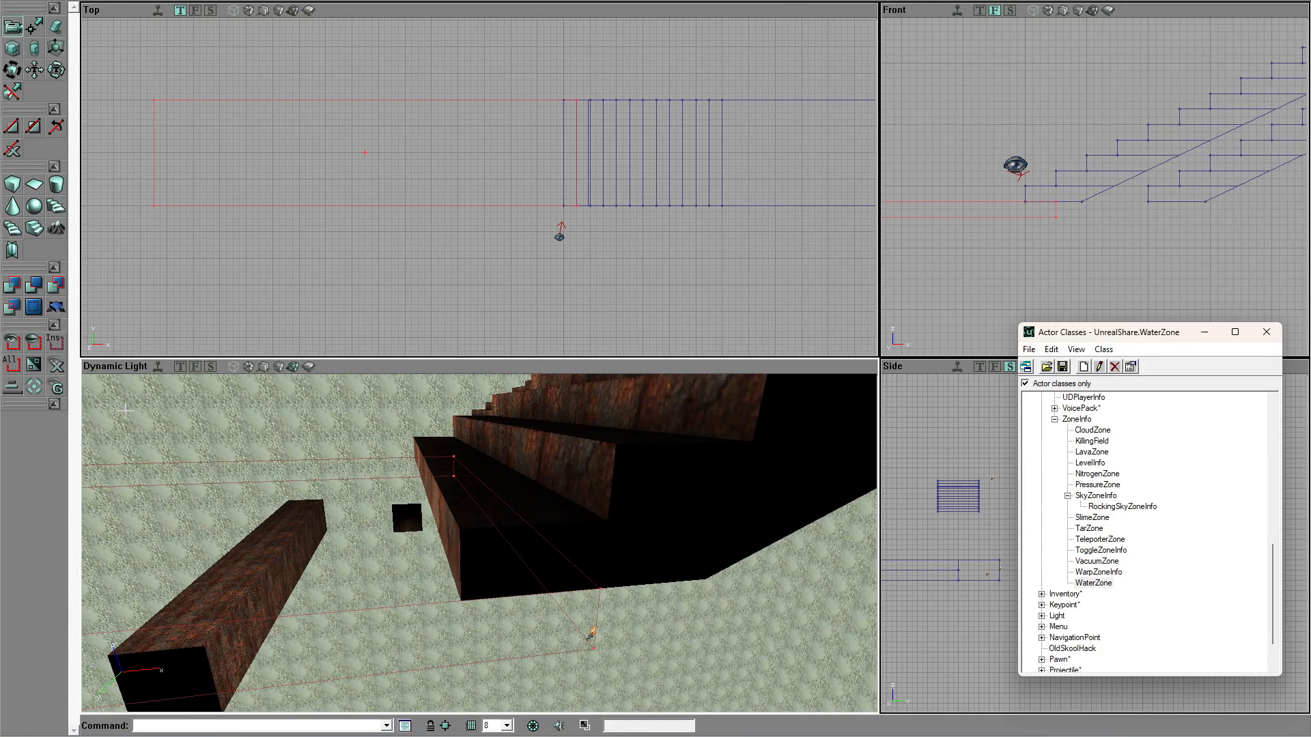
left_click(12, 289)
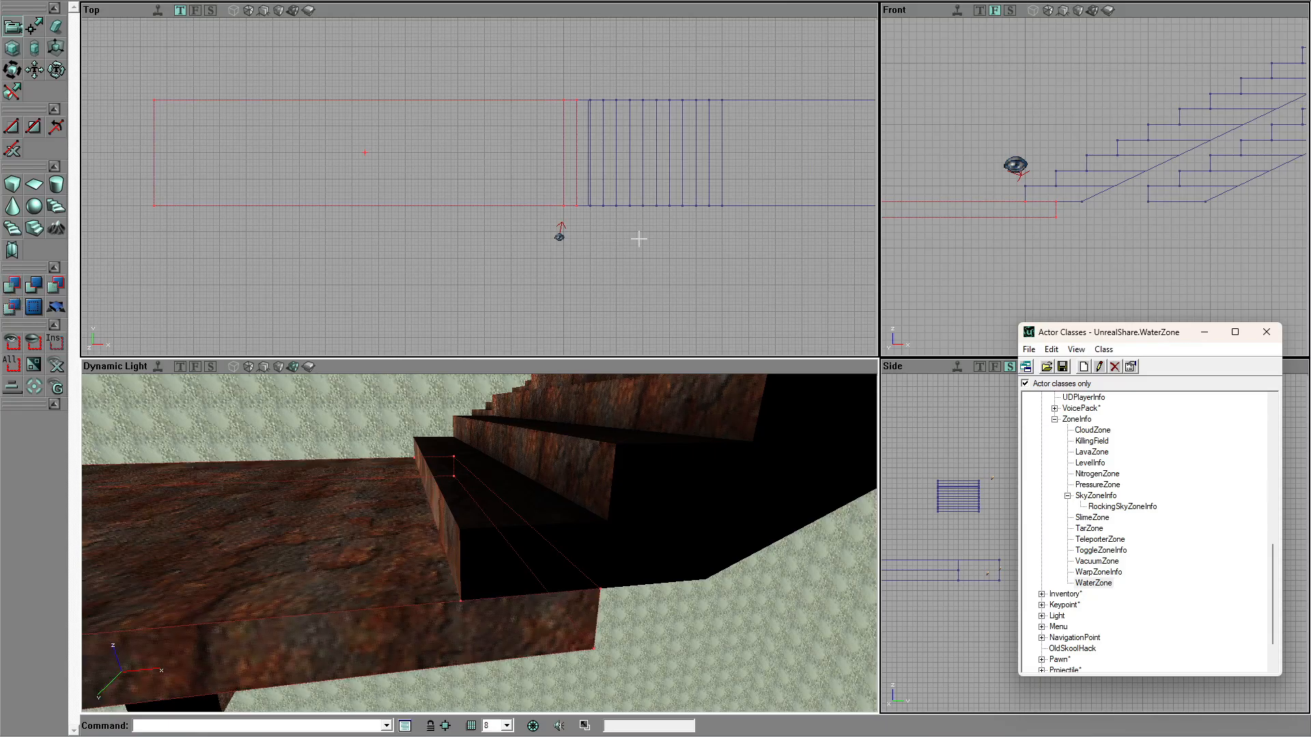
Step: Set the builder brush aside, shift the staircase brushes away from the lower platform and rebuild the level
mouse_move(459, 259)
left_mouse_down("ctrl")
mouse_move(455, 242)
mouse_move(530, 231)
left_mouse_up("ctrl")
left_click(519, 200)
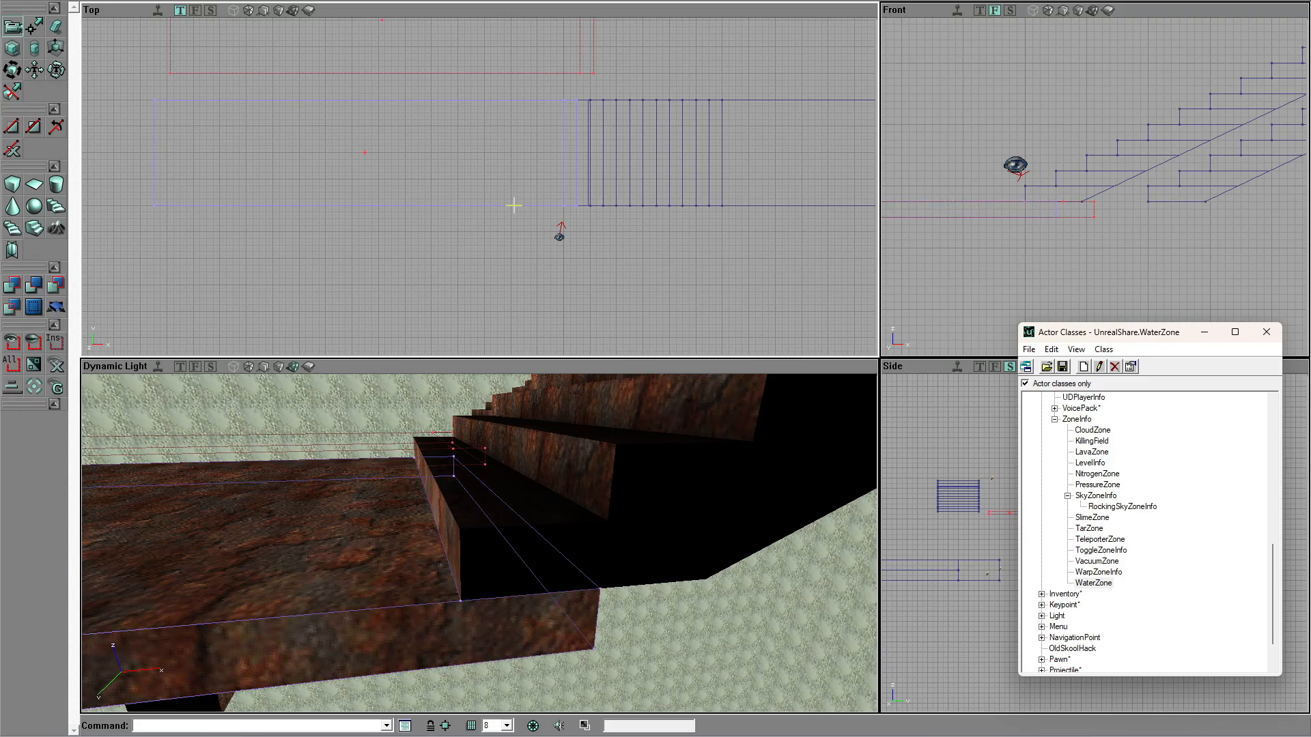
left_click(626, 300)
left_click(747, 203)
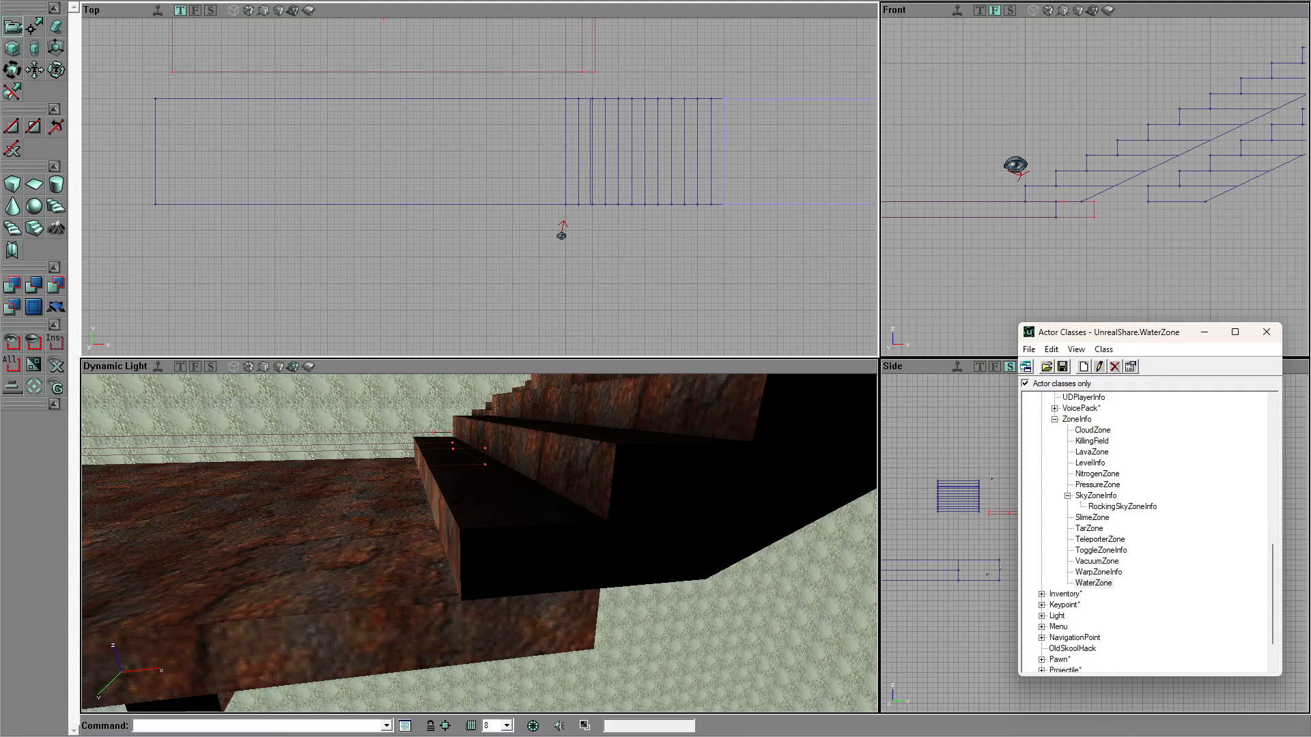
left_click(681, 202)
left_click_drag(593, 215, 633, 215, "ctrl")
left_click(554, 204)
mouse_move(391, 552)
left_mouse_down()
mouse_move(396, 492)
mouse_move(394, 536)
left_mouse_up()
left_click(376, 2)
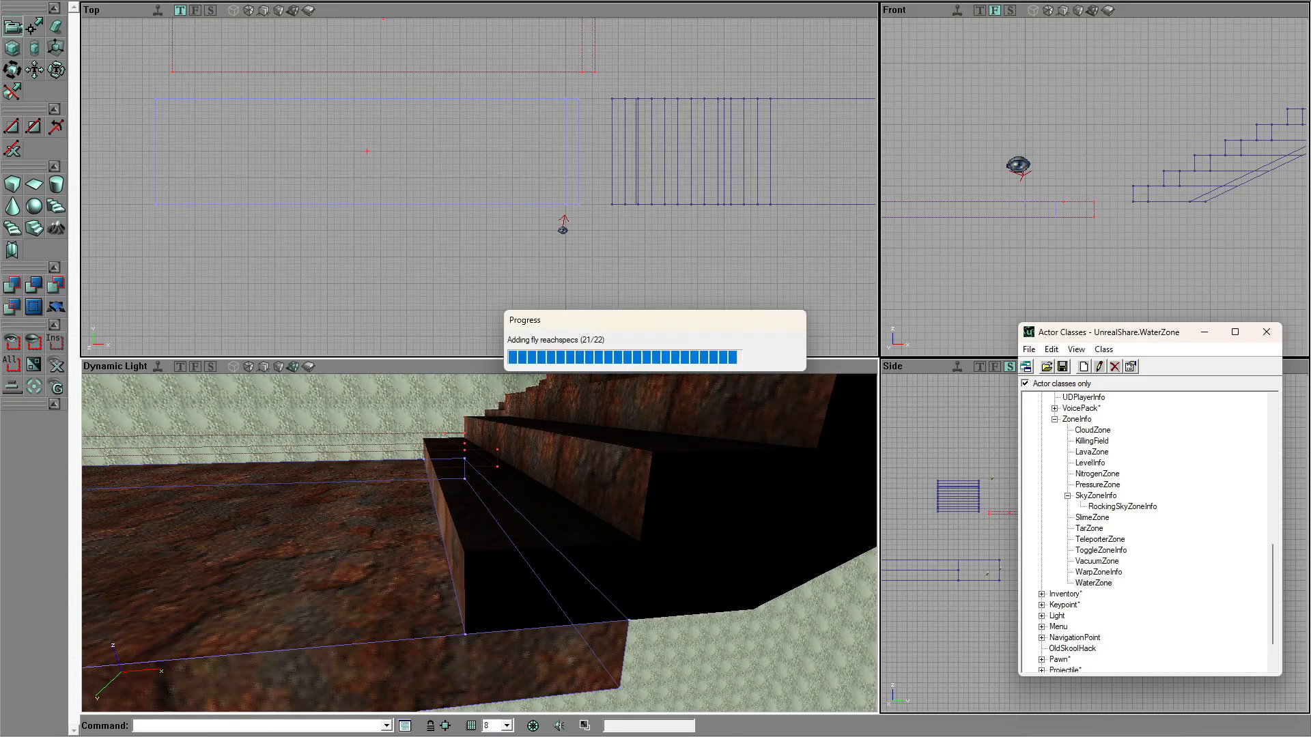
Step: Move the staircase brushes back against the lower platform
left_click(485, 575)
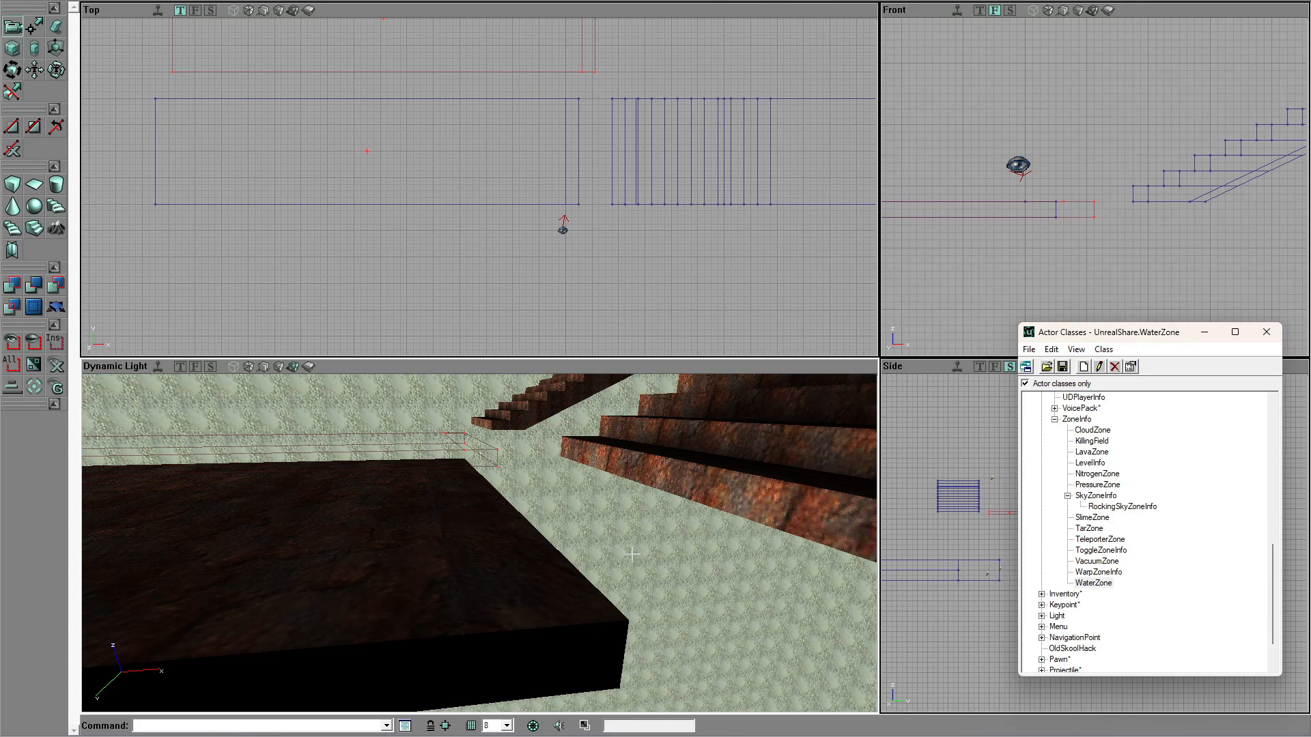
left_click(609, 207)
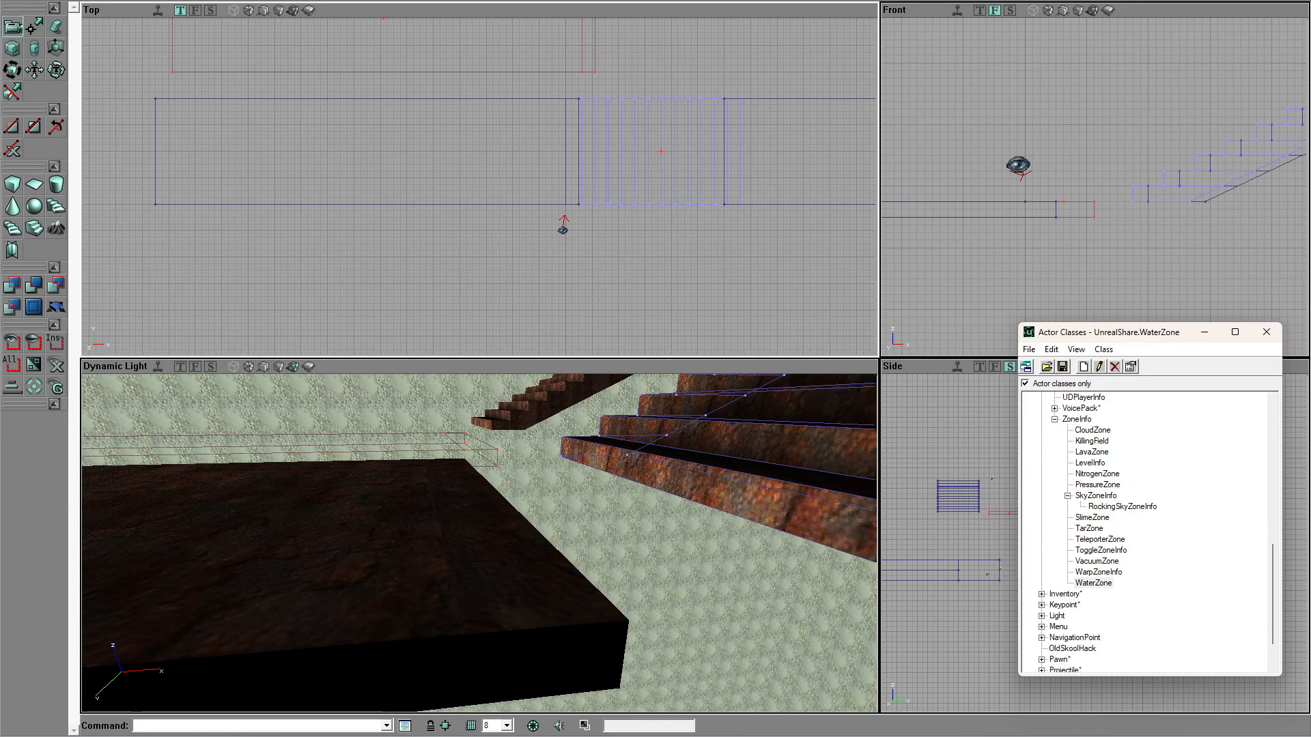
left_click_drag(607, 214, 561, 214, "ctrl")
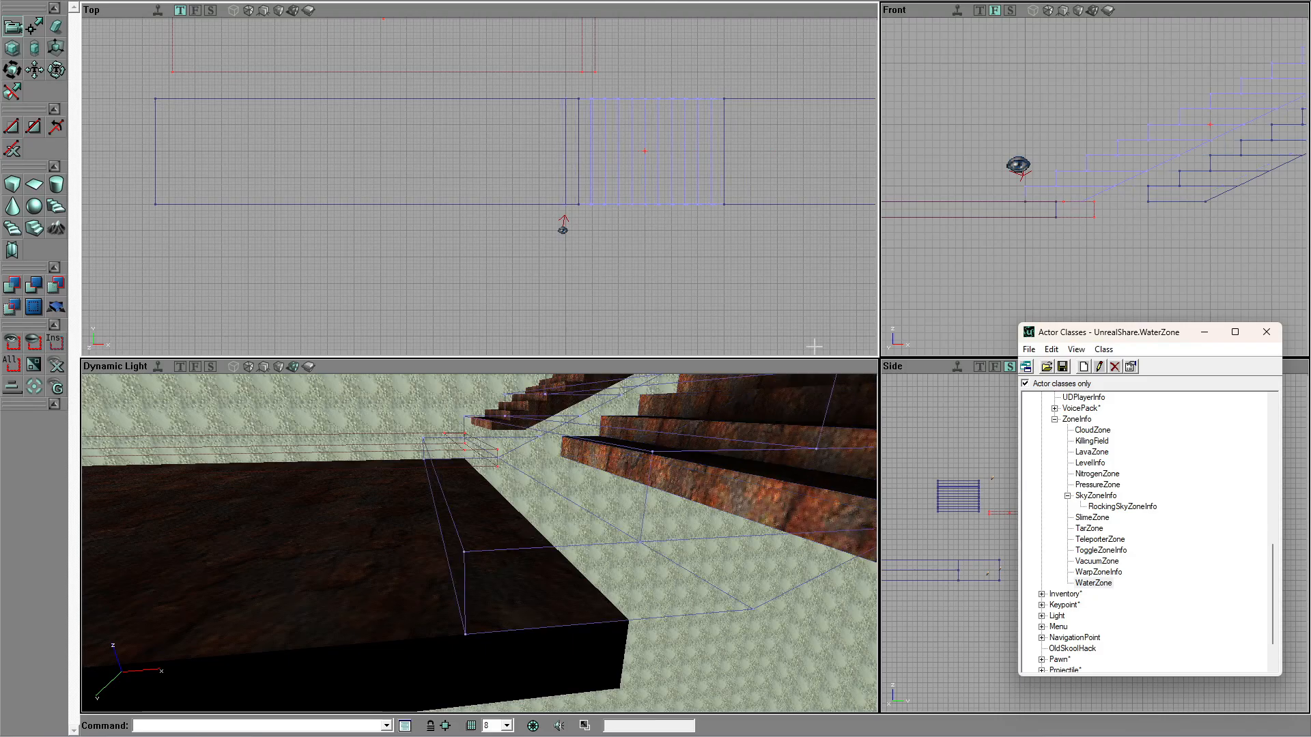
left_click(713, 258)
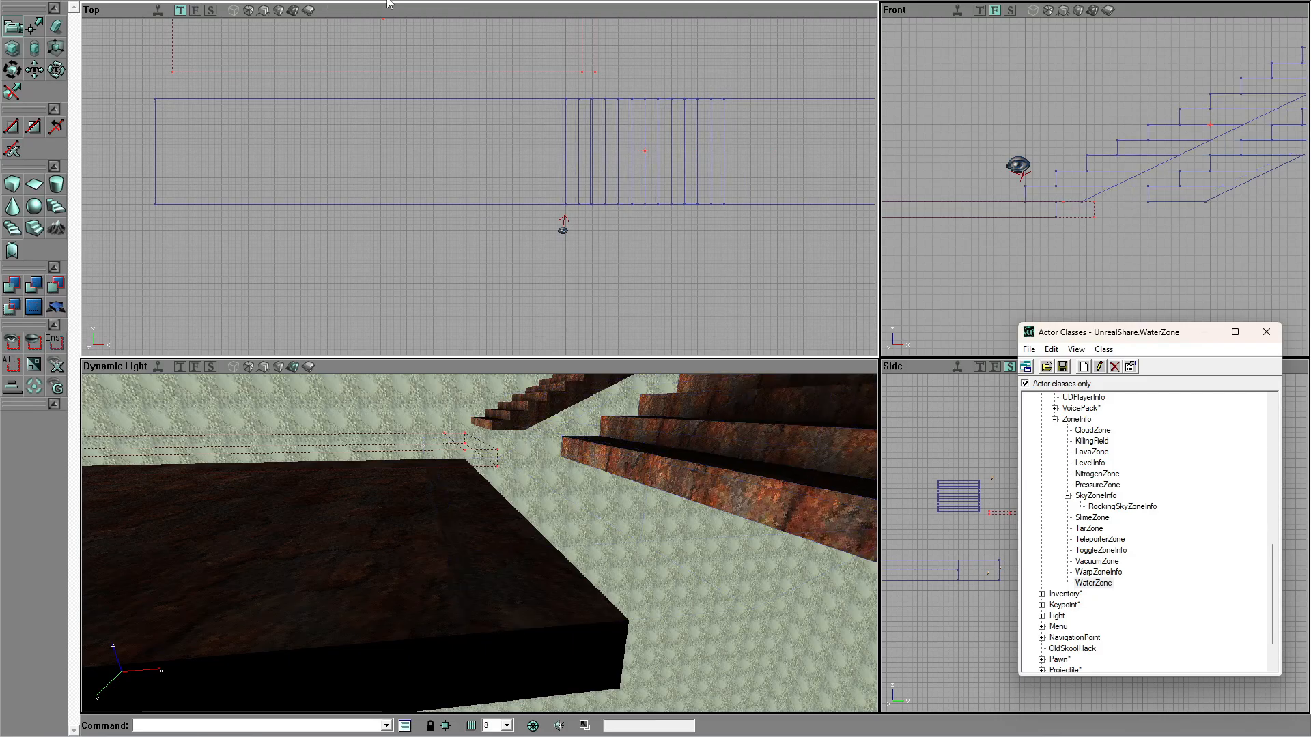
Step: Build a cube builder brush with width 512 and breadth 4096
left_click_drag(596, 519, 438, 508)
left_click_drag(432, 297, 488, 381)
scroll(433, 295, "down", 5)
scroll(482, 292, "down", 1)
left_click_drag(452, 551, 410, 526)
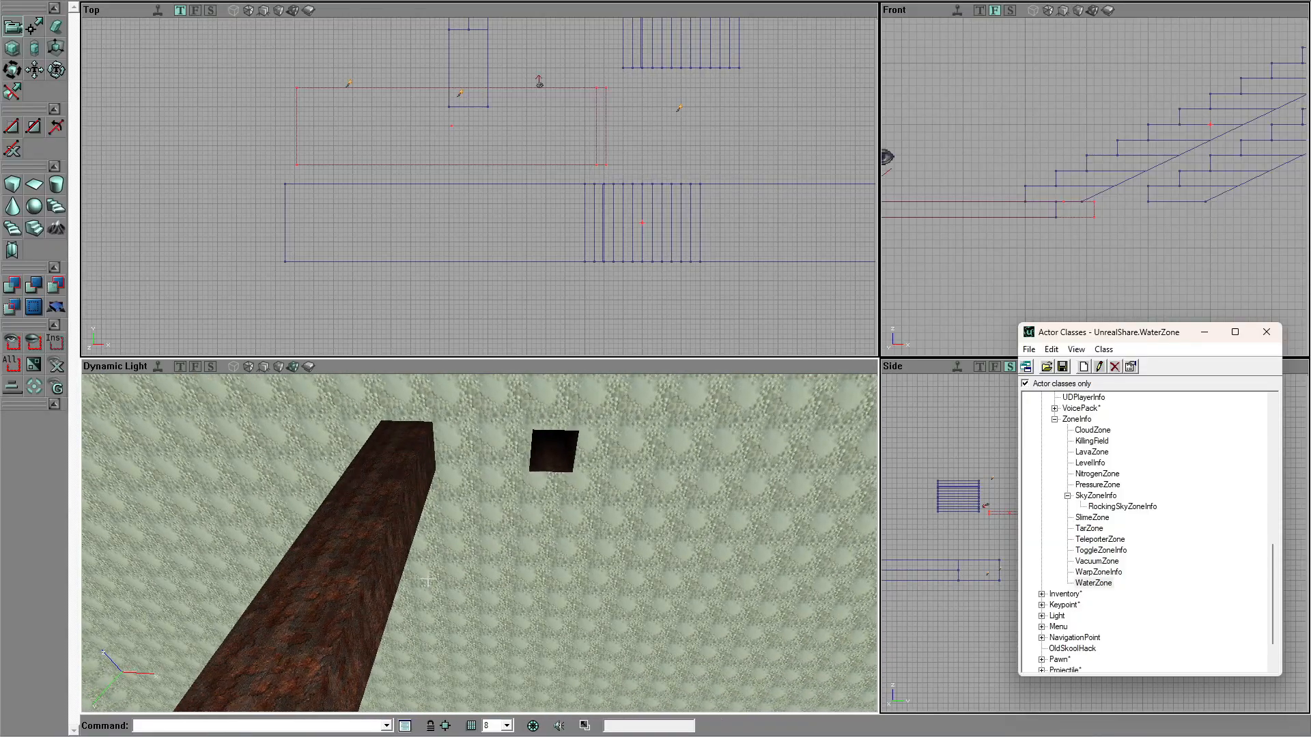
right_click(16, 185)
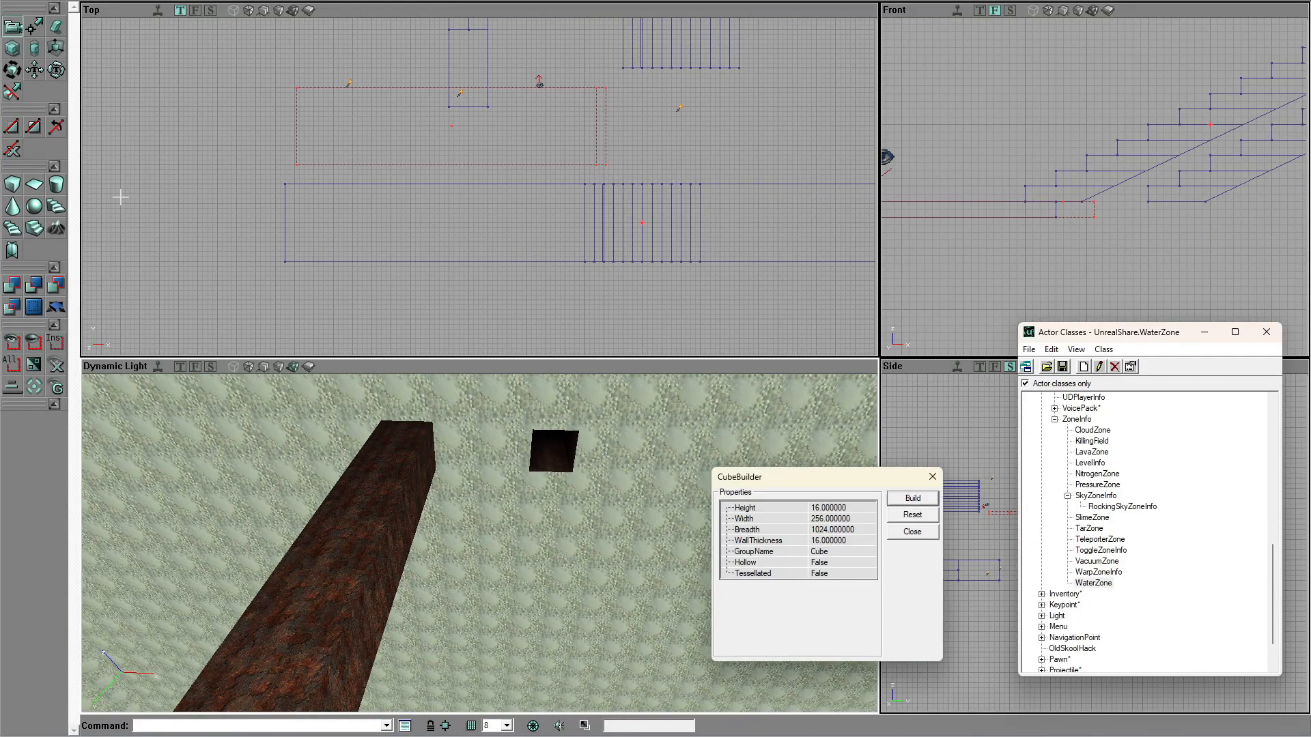
left_click(840, 519)
type("512")
left_click(860, 530)
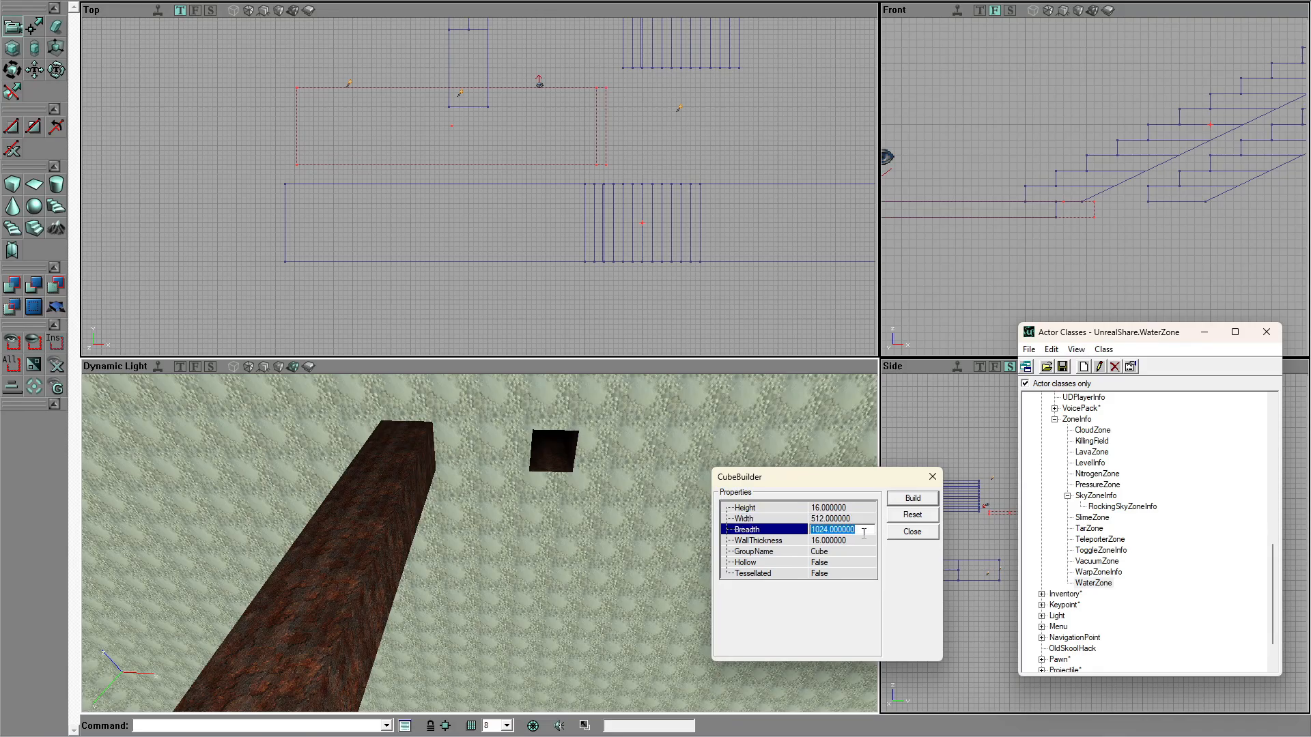
type("409")
left_click(912, 498)
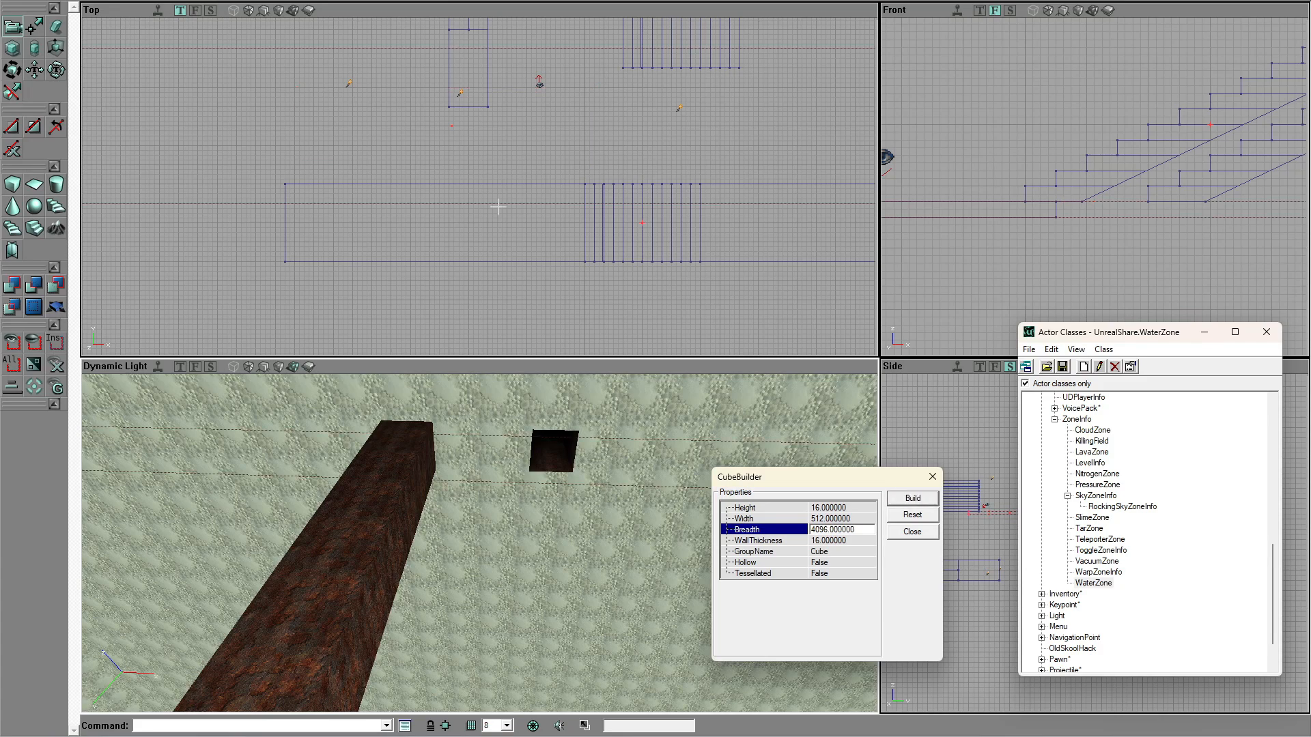
Step: Align the long builder brush with the room's wall beside the corridor in the Top view
scroll(492, 184, "down", 6)
scroll(490, 166, "up", 2)
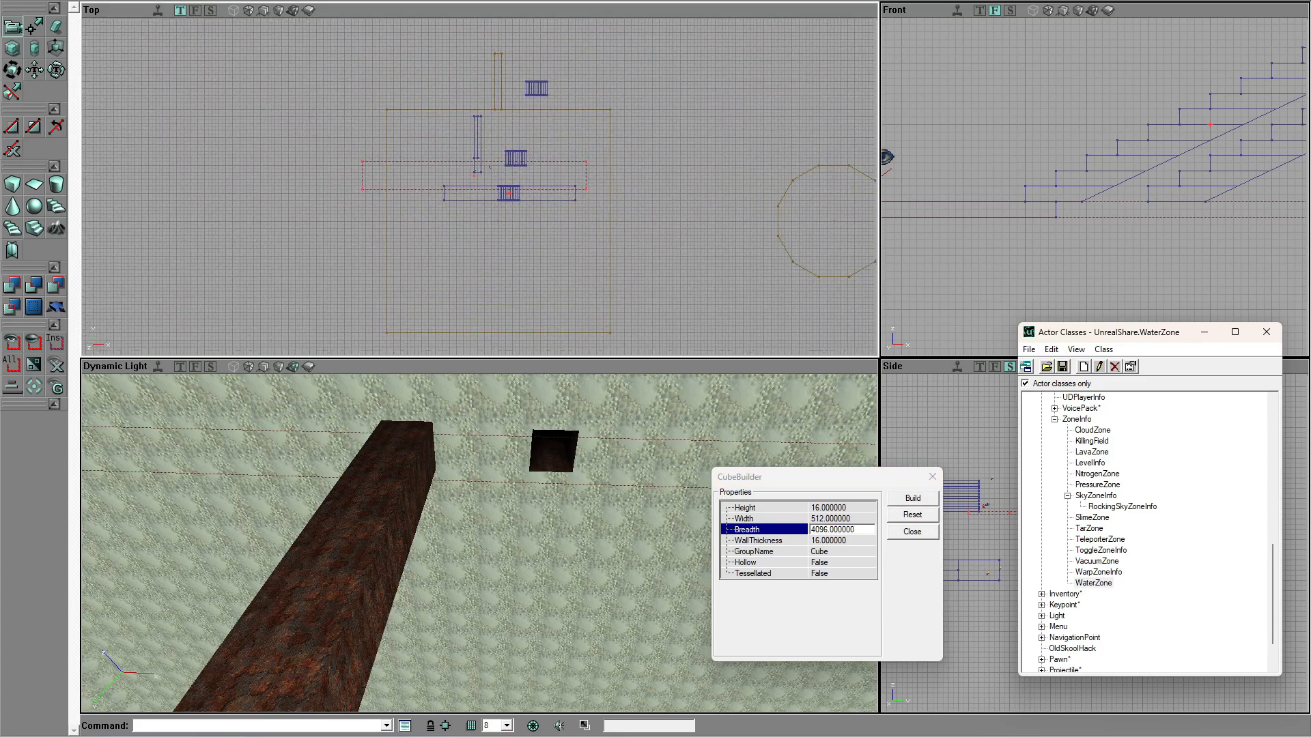
left_click_drag(392, 225, 411, 186, "ctrl")
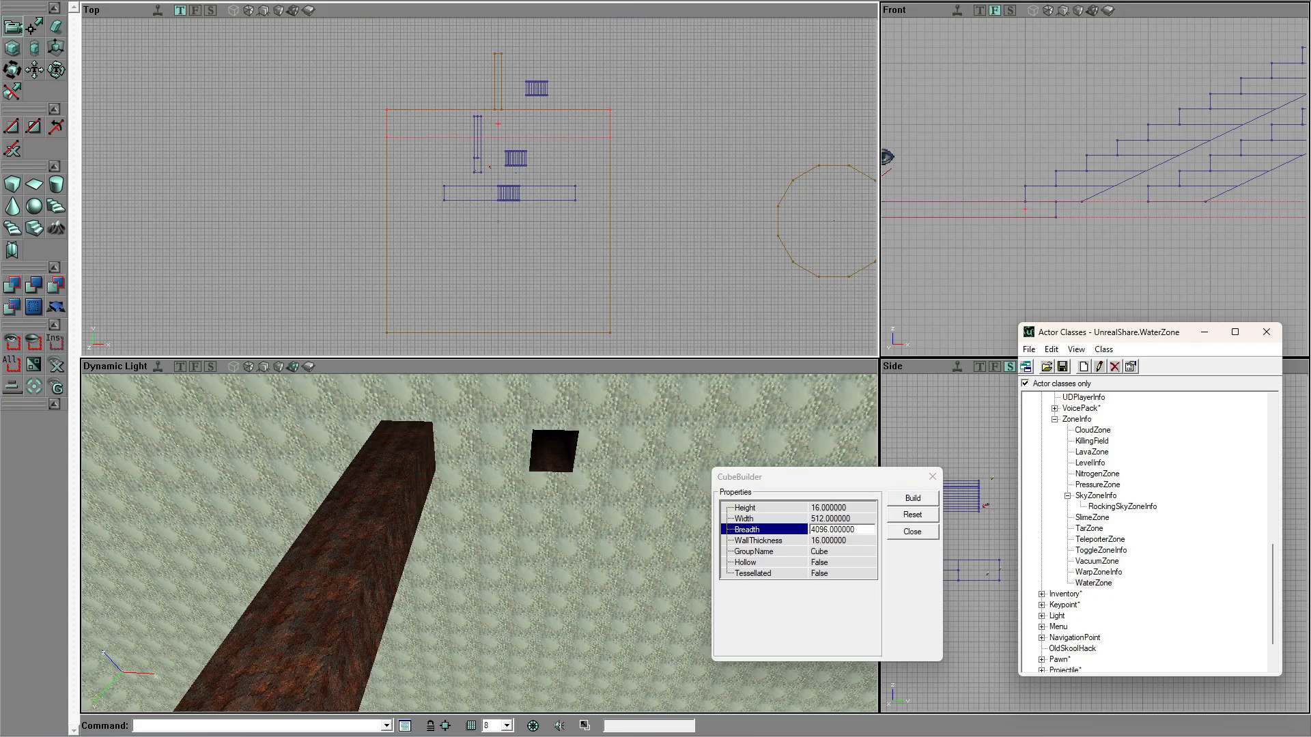
left_click_drag(389, 220, 377, 158)
Step: Lower the long builder brush until its upper face meets the corridor floor and add it as a solid walkway
left_click_drag(983, 205, 990, 198)
scroll(1093, 178, "down", 4)
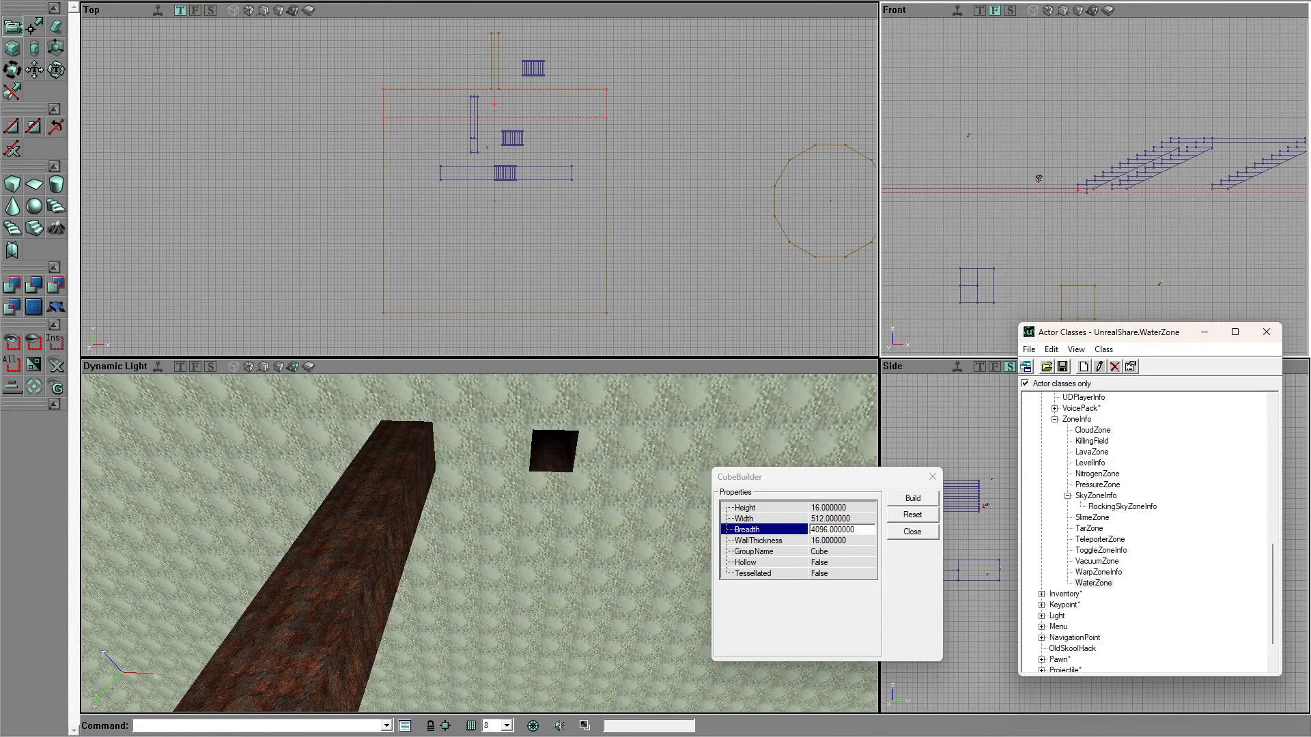
left_click_drag(979, 199, 978, 199, "ctrl")
left_click_drag(472, 98, 478, 97, "ctrl")
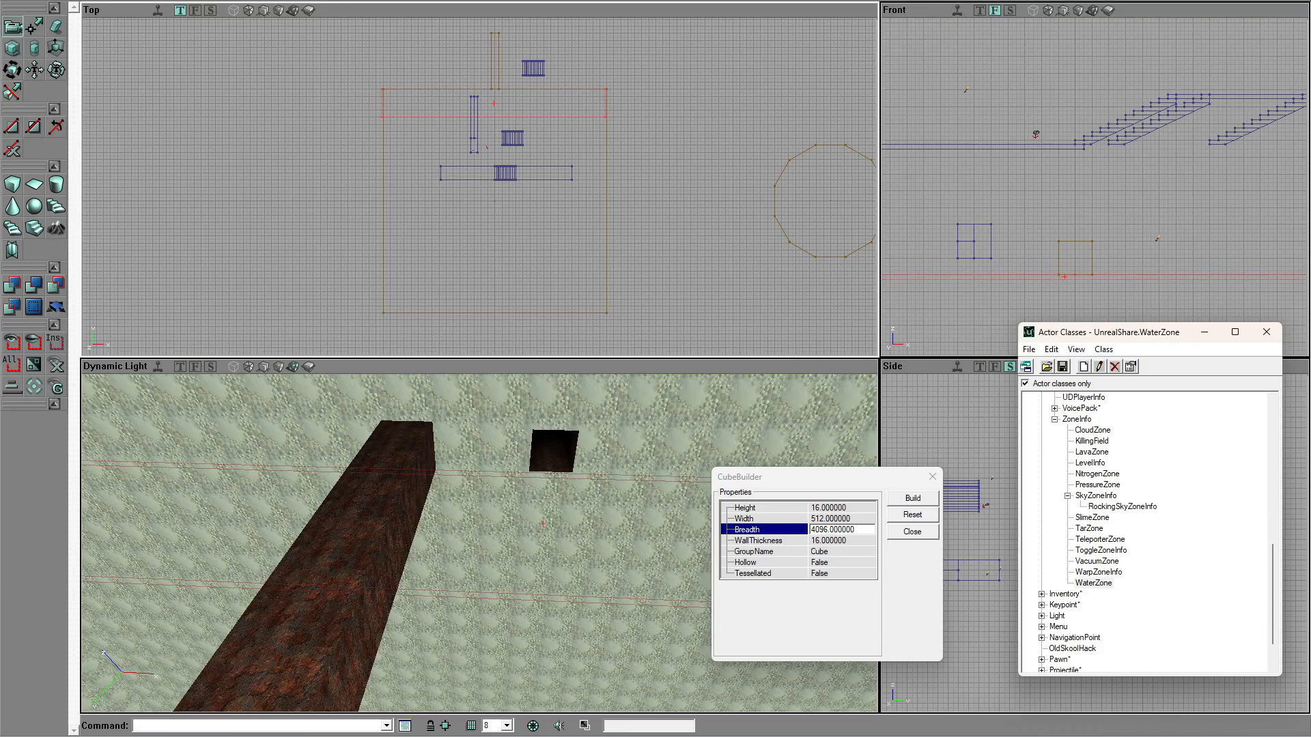
scroll(479, 185, "up", 5)
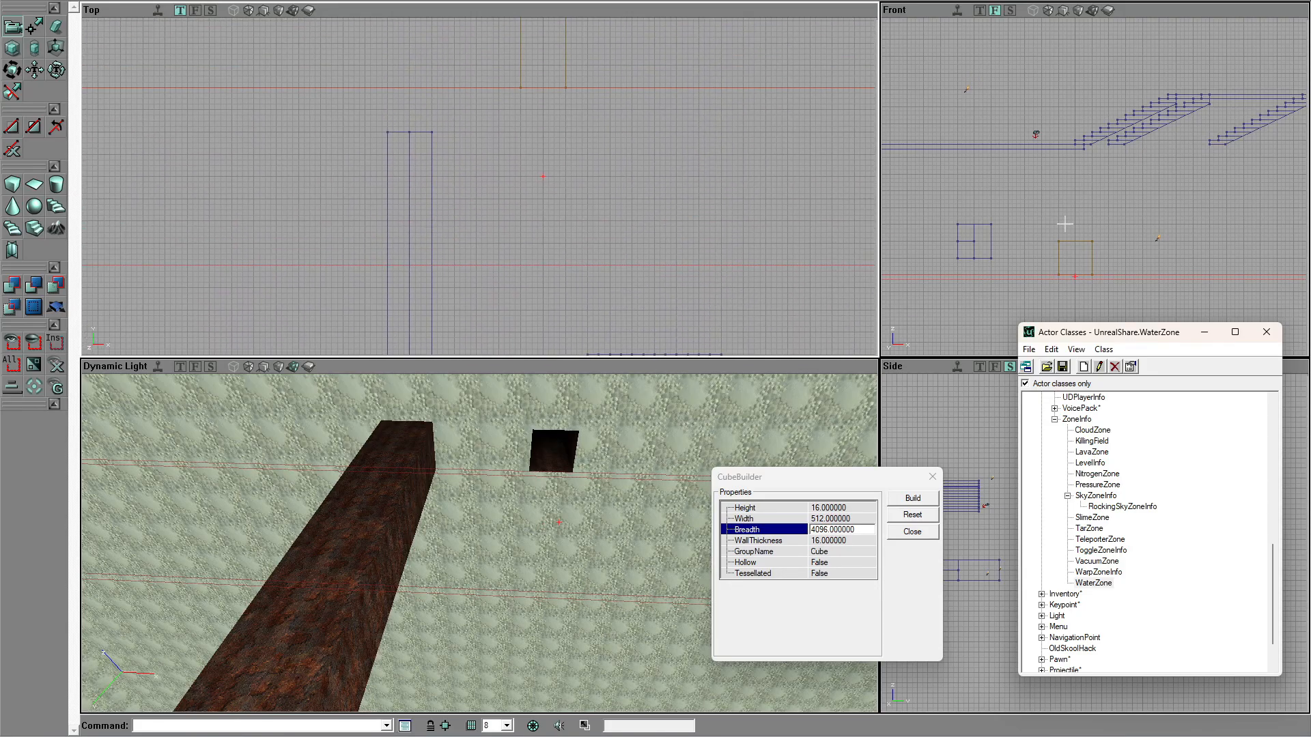
scroll(1065, 223, "up", 5)
left_click_drag(1061, 229, 1063, 123)
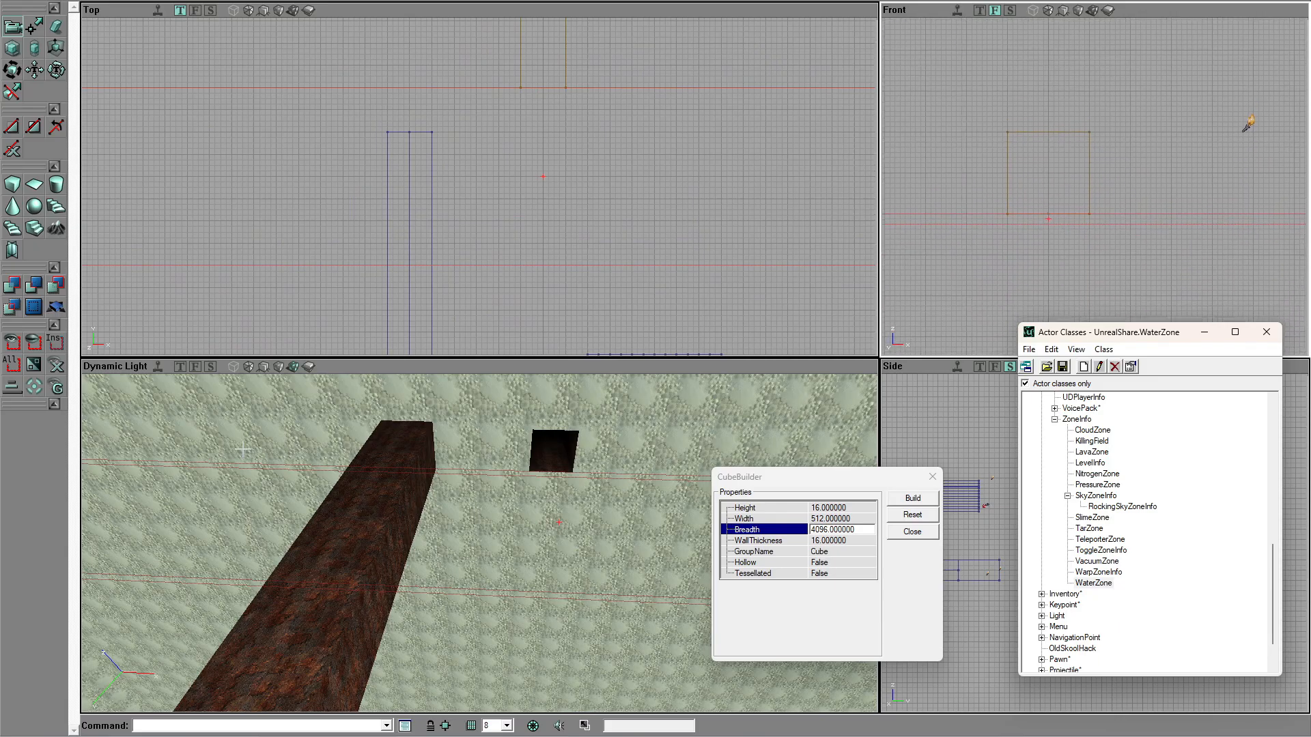
left_click(11, 282)
Step: Select the long beam brushes above the new walkway and lower them until they sit directly against its underside level
mouse_move(488, 534)
left_mouse_down()
mouse_move(489, 580)
mouse_move(383, 573)
mouse_move(341, 539)
left_mouse_up()
right_click_drag(580, 589, 609, 560)
right_click_drag(451, 561, 451, 528)
left_click_drag(452, 528, 451, 506)
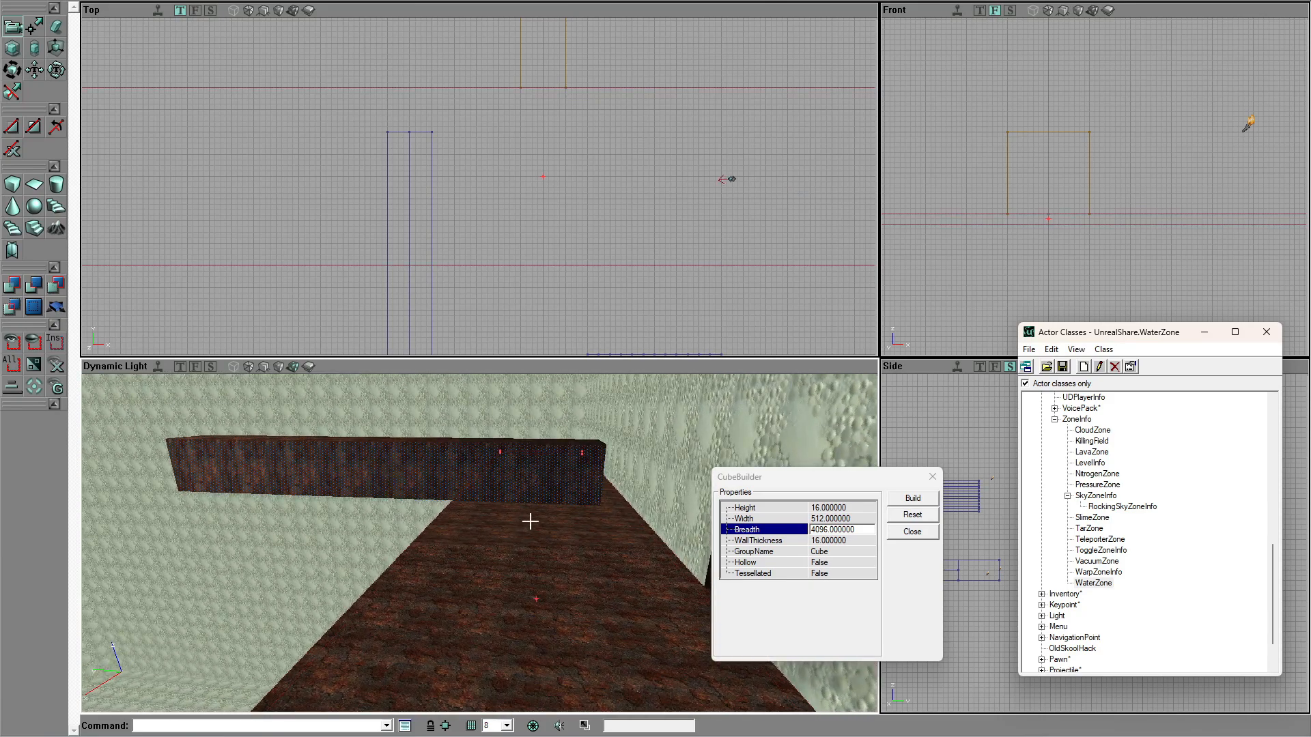
left_click(485, 483)
left_click_drag(485, 483, 485, 543, "ctrl")
mouse_move(1093, 184)
left_mouse_down()
mouse_move(1127, 137)
mouse_move(1229, 160)
left_mouse_up()
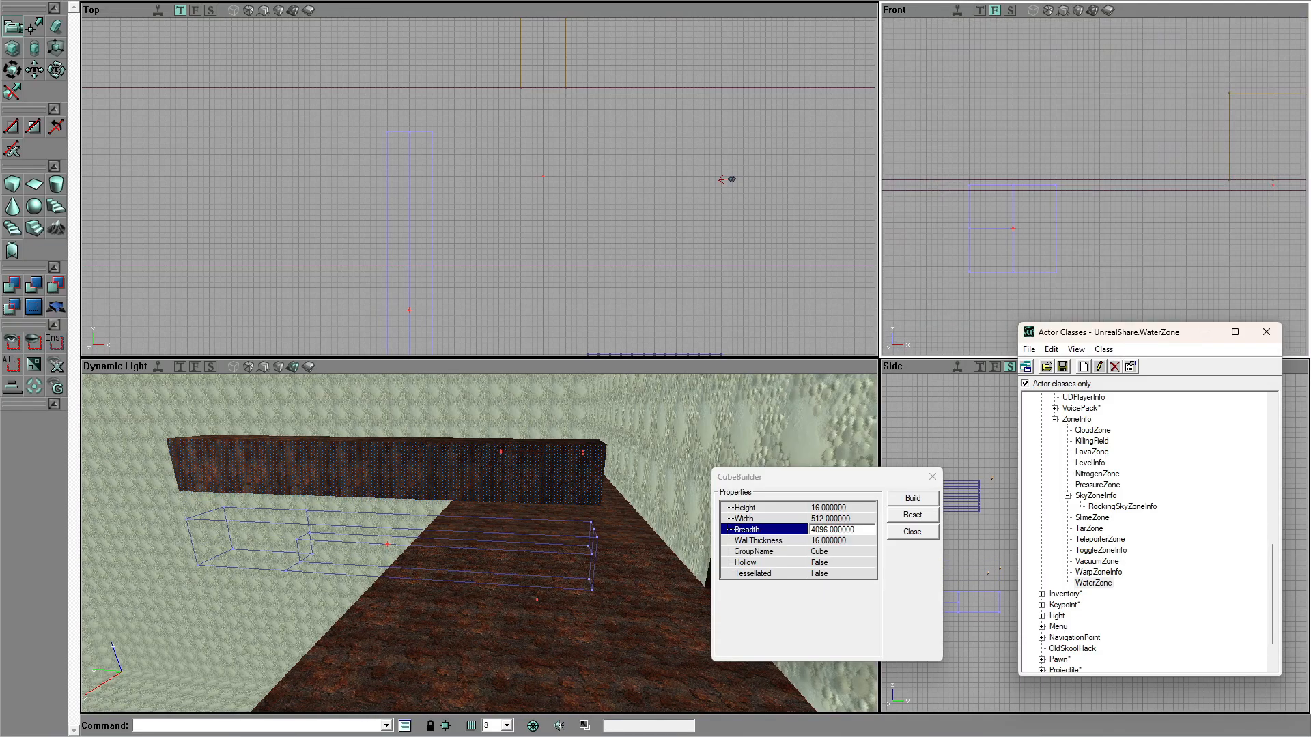
left_click_drag(1144, 222, 1144, 227, "ctrl")
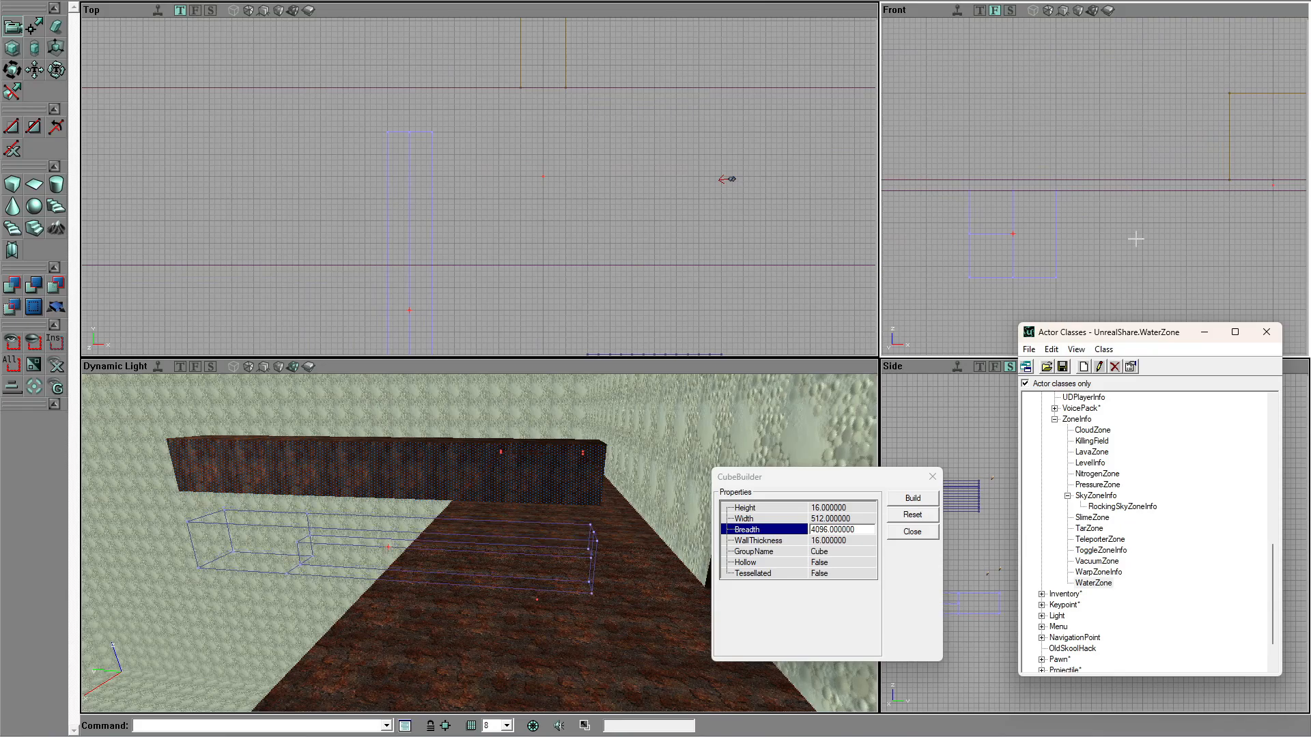
Step: Slide the beam brushes beneath the walkway with their end at its room-side edge and rebuild the level
left_click_drag(864, 158, 967, 5)
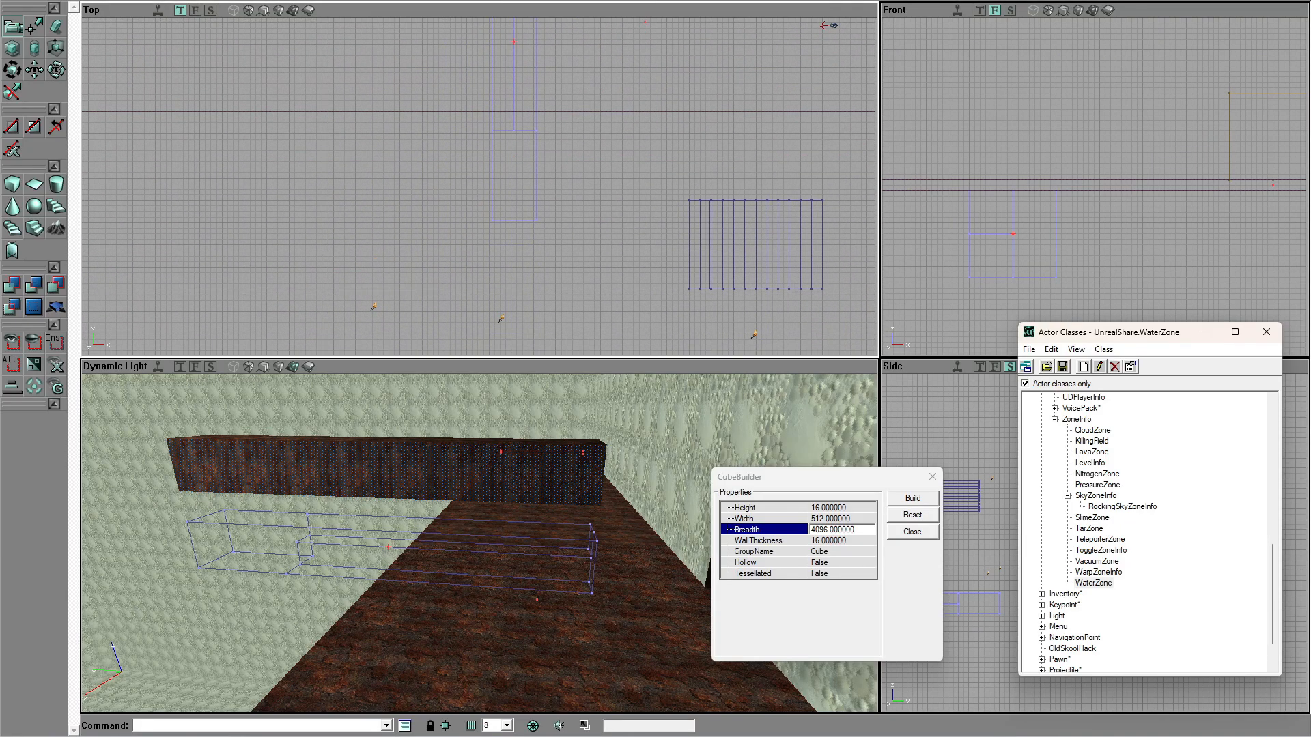
left_click_drag(847, 198, 865, 172, "ctrl")
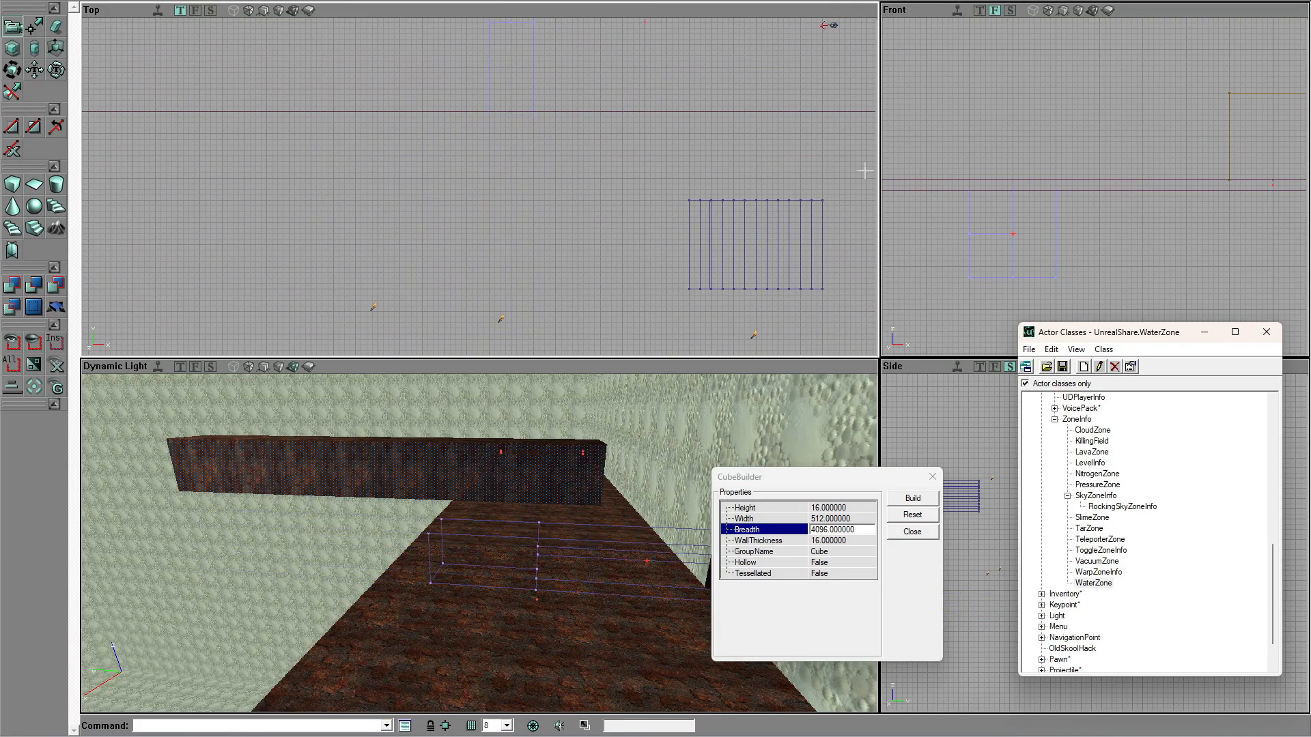
left_click(401, 1)
left_click_drag(591, 585, 589, 542)
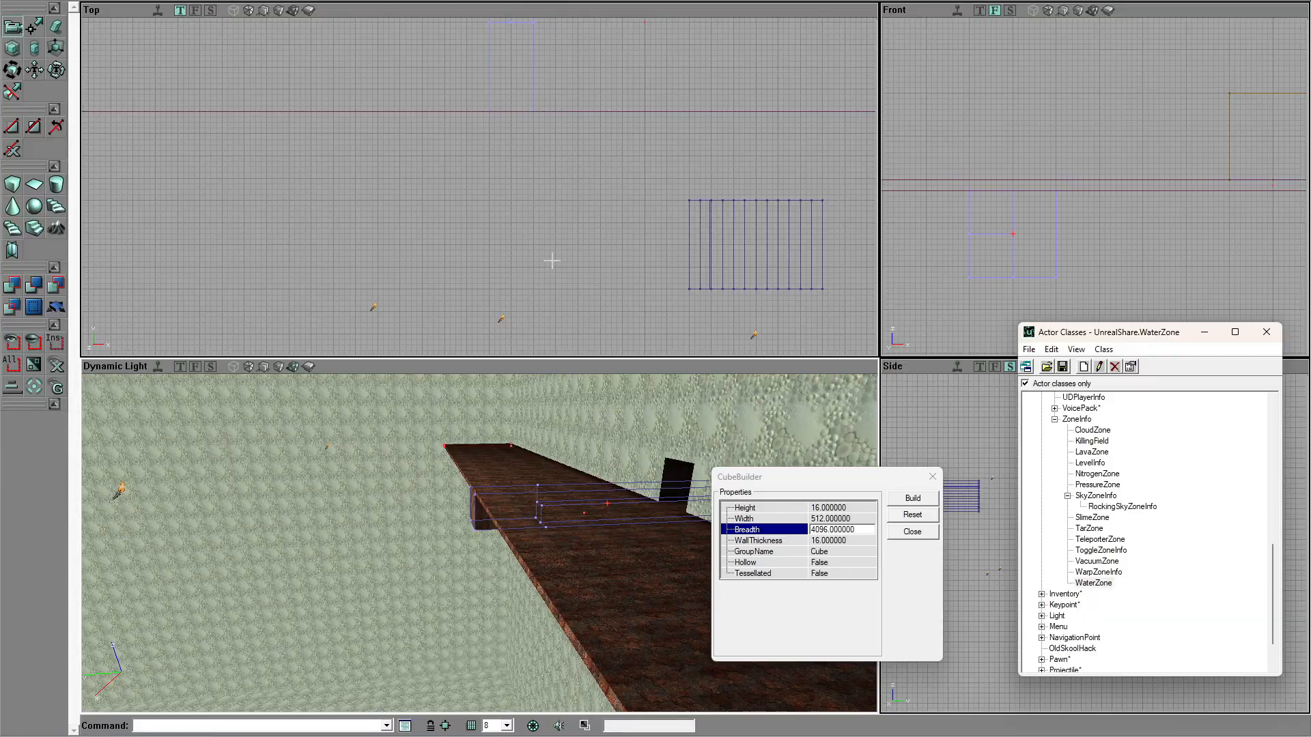
Step: Move the beam brushes out into the room so that their near end meets the walkway's room-side edge
scroll(552, 261, "down", 3)
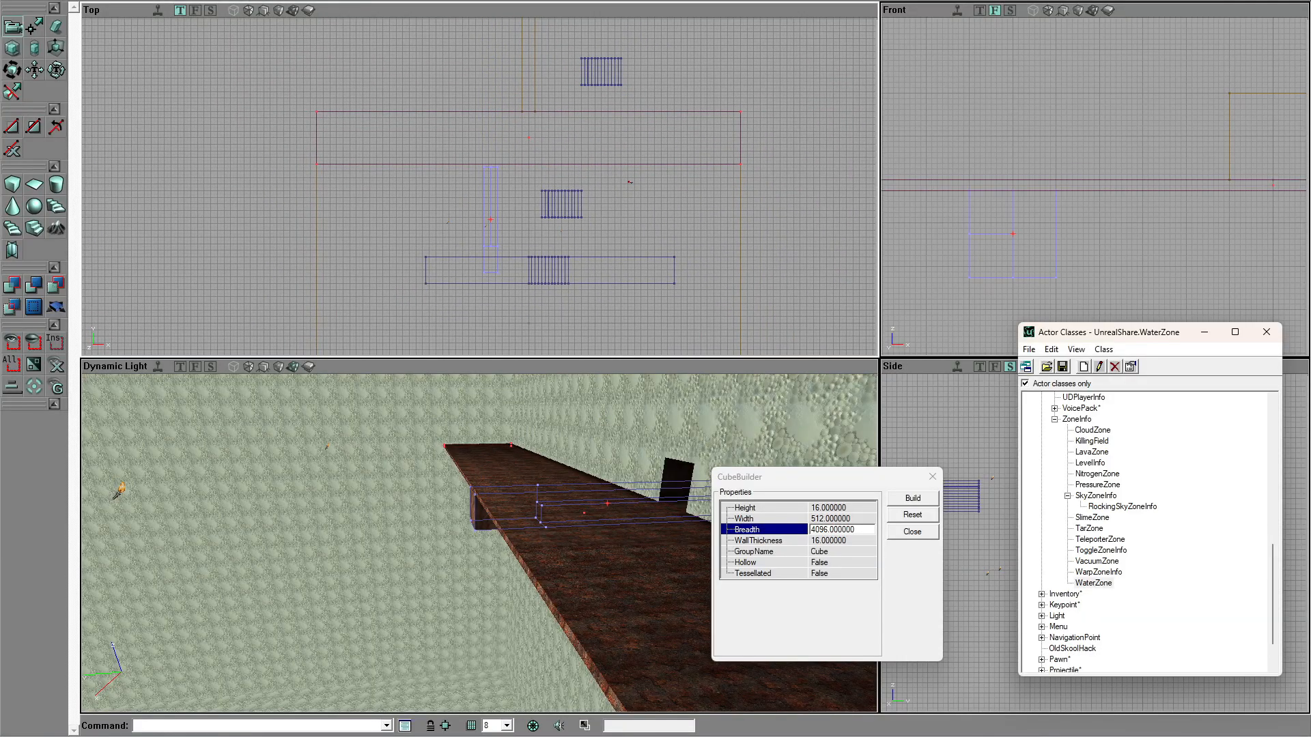
mouse_move(491, 204)
left_mouse_down()
mouse_move(481, 186)
mouse_move(499, 178)
mouse_move(482, 160)
left_mouse_up()
scroll(479, 167, "up", 8)
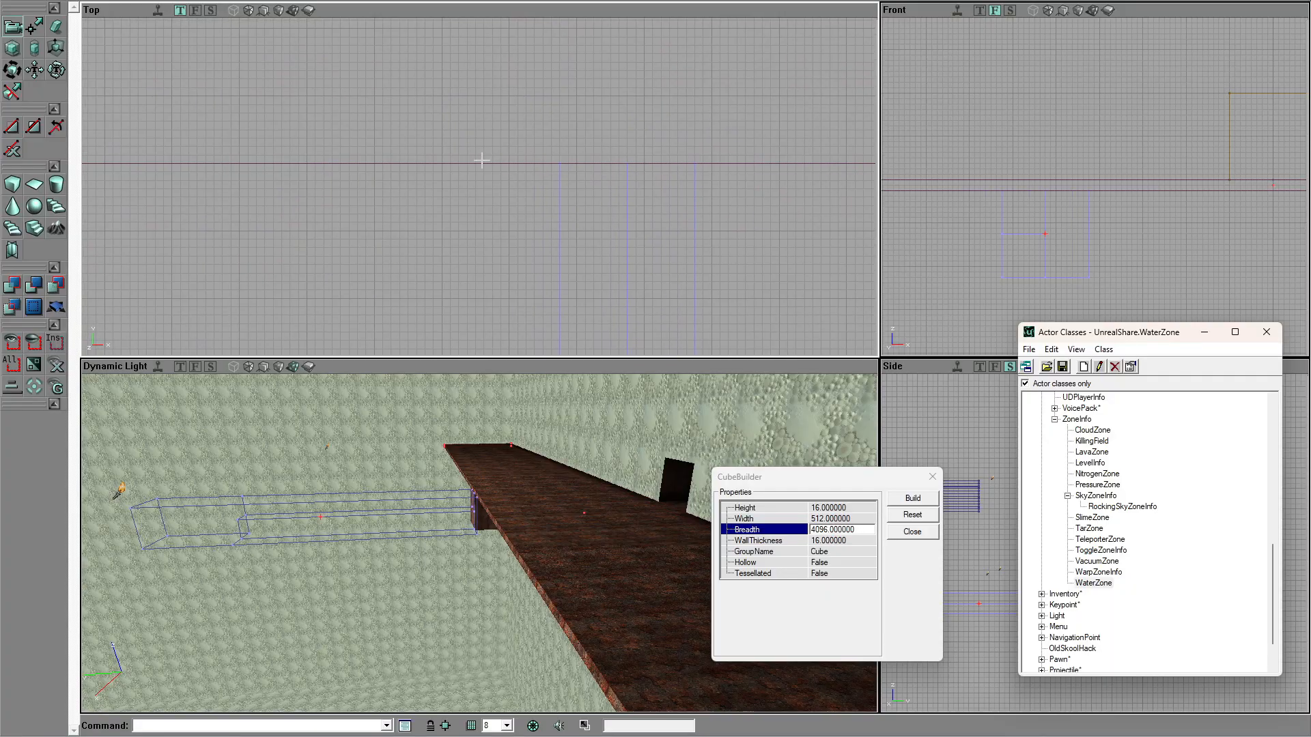
left_click_drag(481, 179, 481, 179)
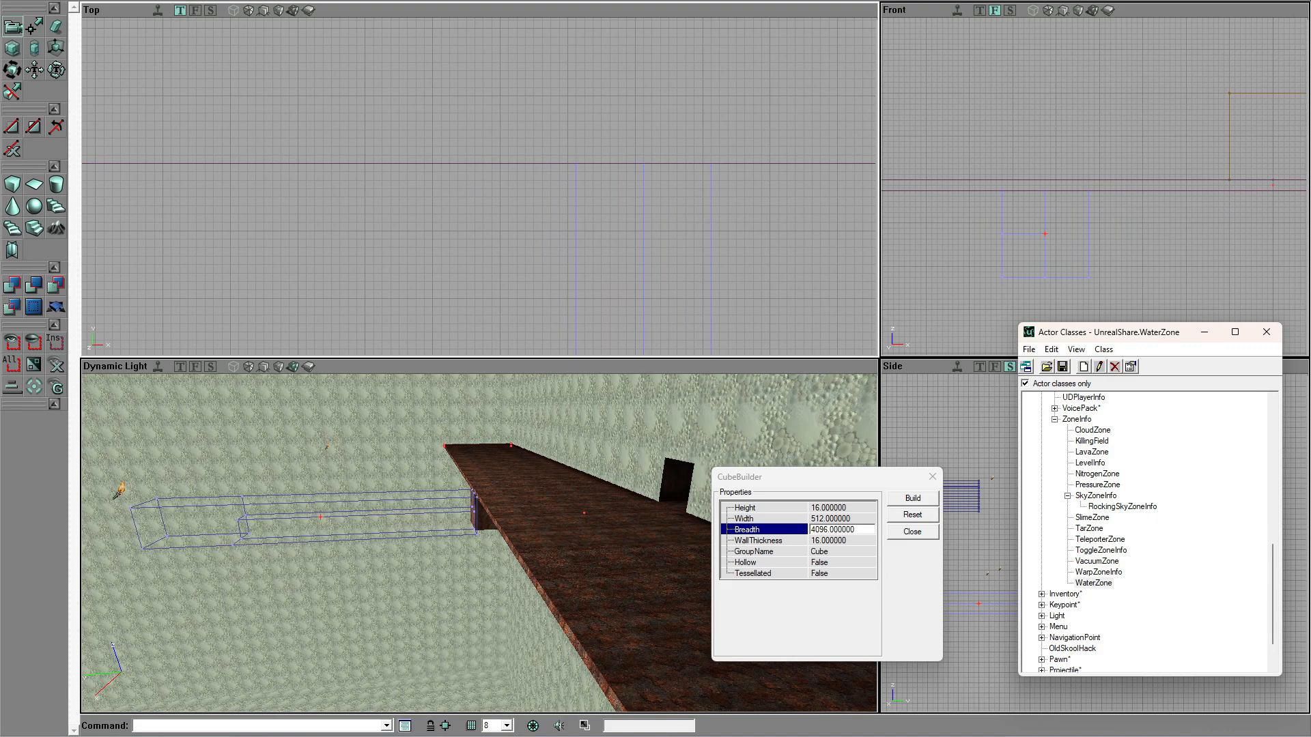
Step: Slide the beam brushes so their end sits just beneath the long walkway's room-side edge and rebuild the level
left_click_drag(444, 172, 444, 172, "ctrl")
key("ctrl+a")
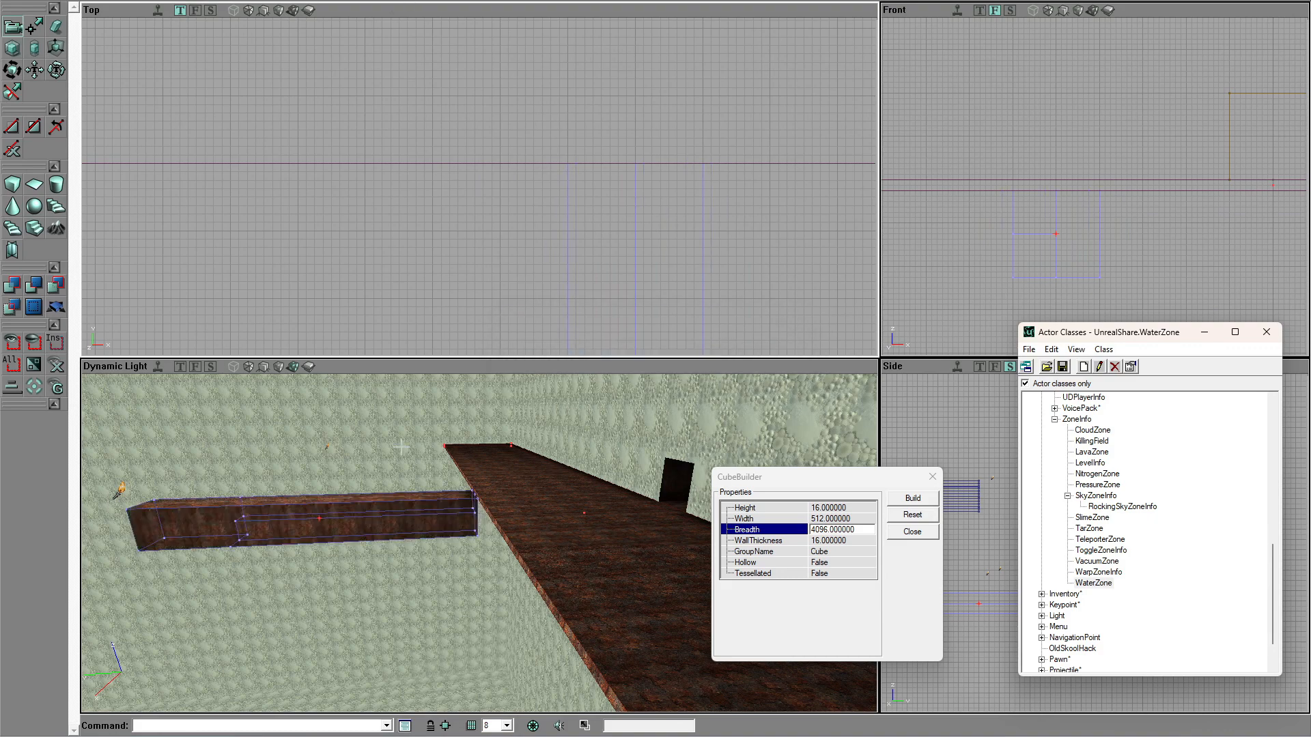
left_click_drag(418, 519, 524, 372)
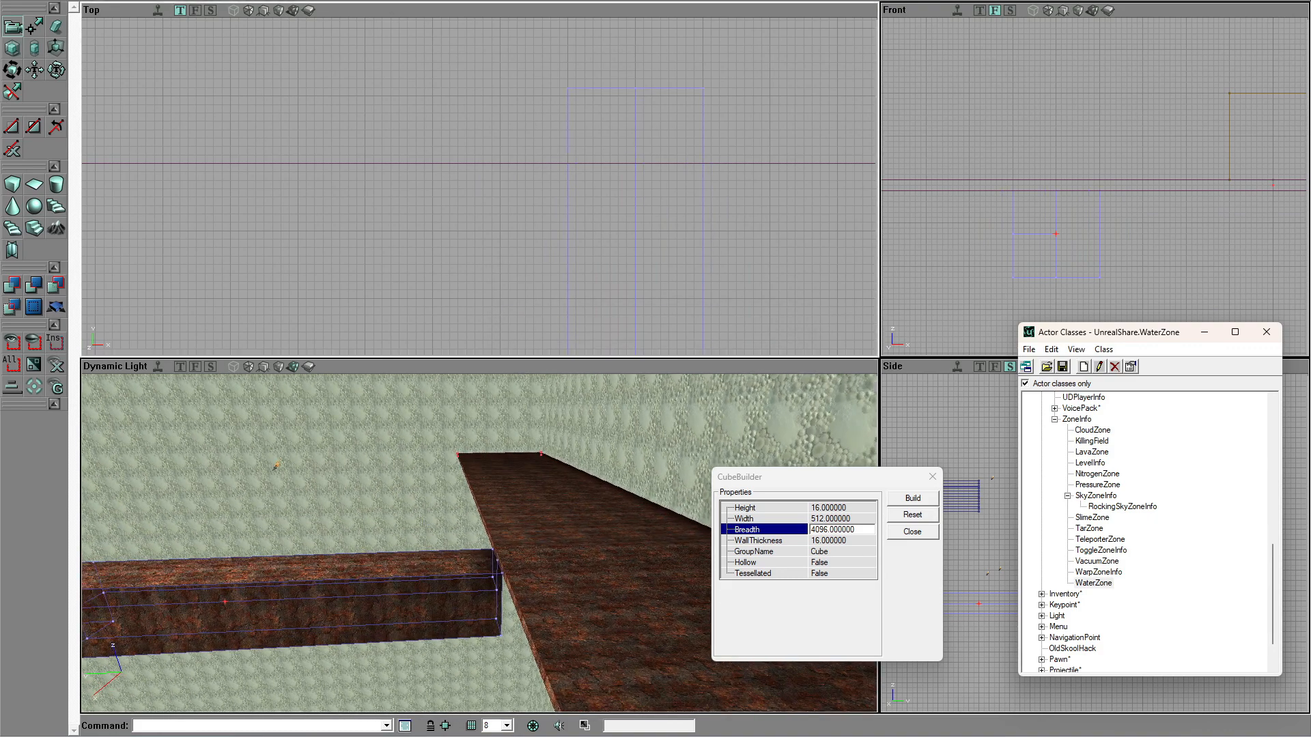
left_click_drag(497, 253, 501, 252, "ctrl")
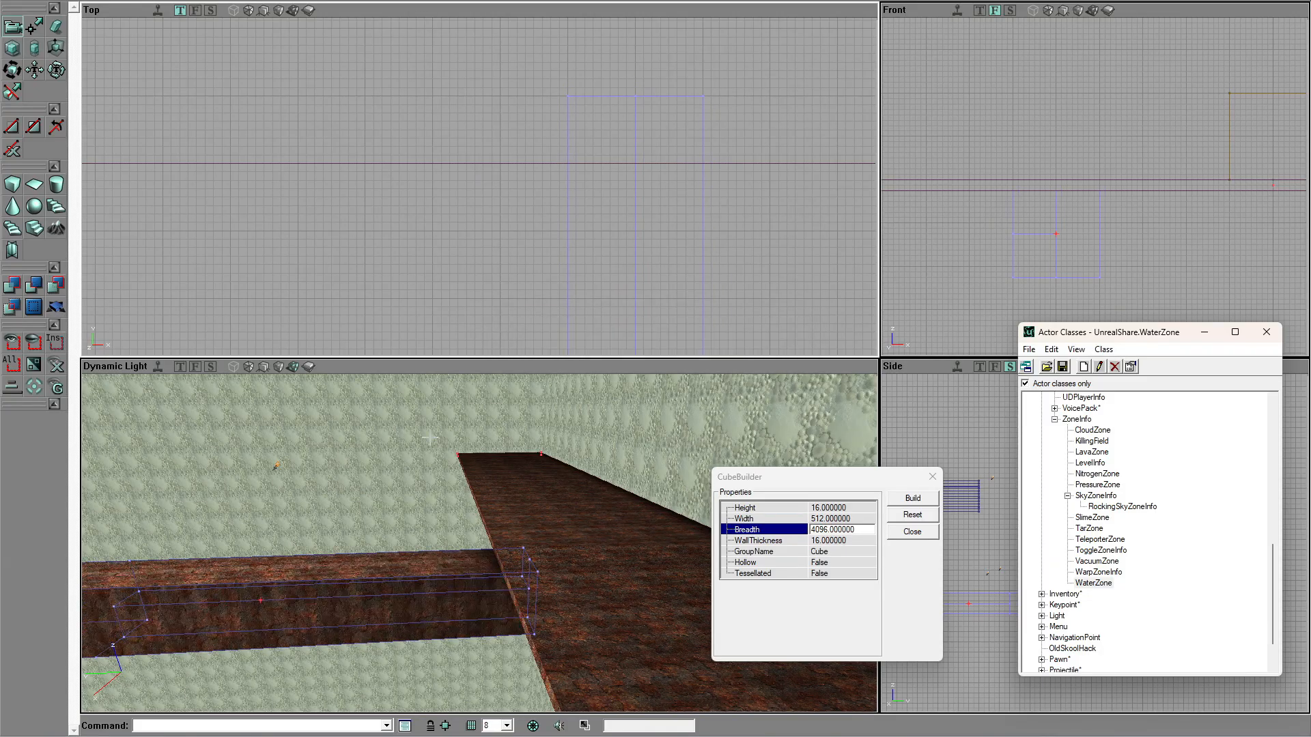
left_click_drag(399, 573, 399, 574)
left_click(396, 442)
left_click(416, 507)
left_click_drag(416, 507, 424, 576)
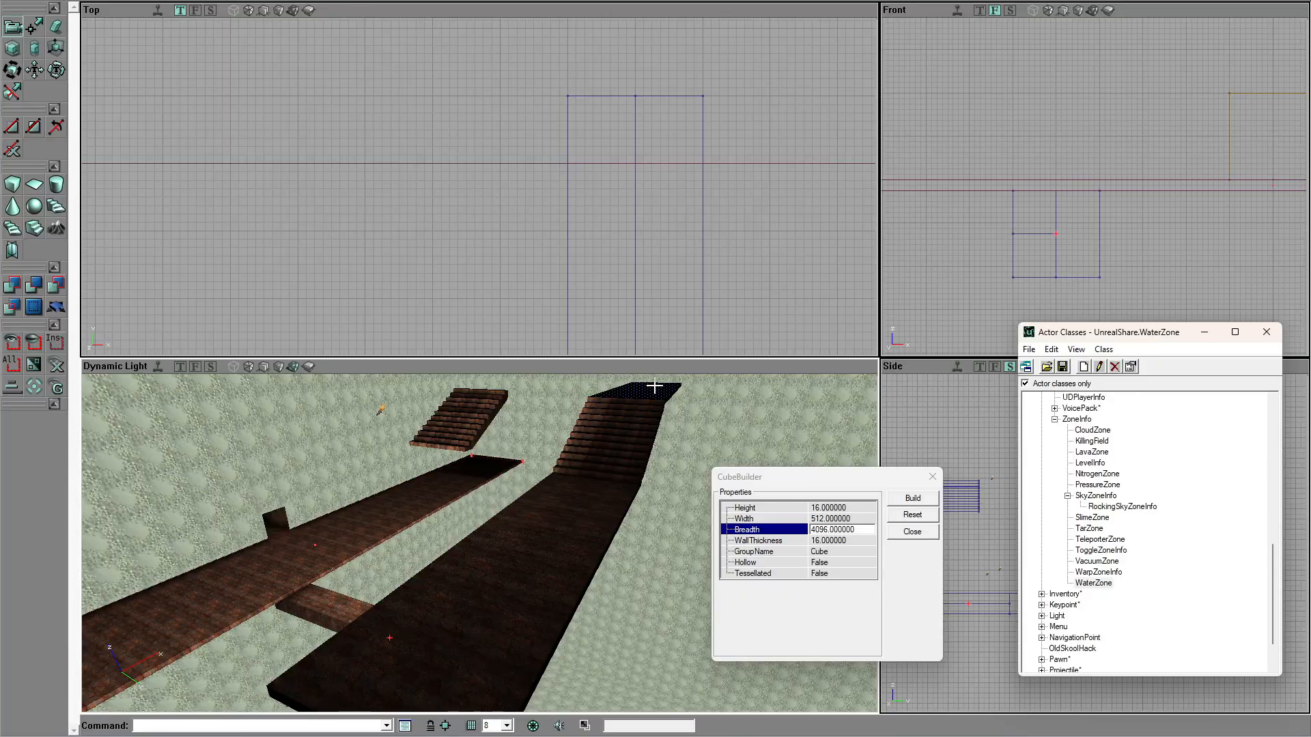
Step: Select the staircase with its upper and lower platforms and lower them together until the lower platform is level with the long walkway
left_click(629, 430)
left_click(575, 528, "ctrl")
left_click(642, 392, "ctrl")
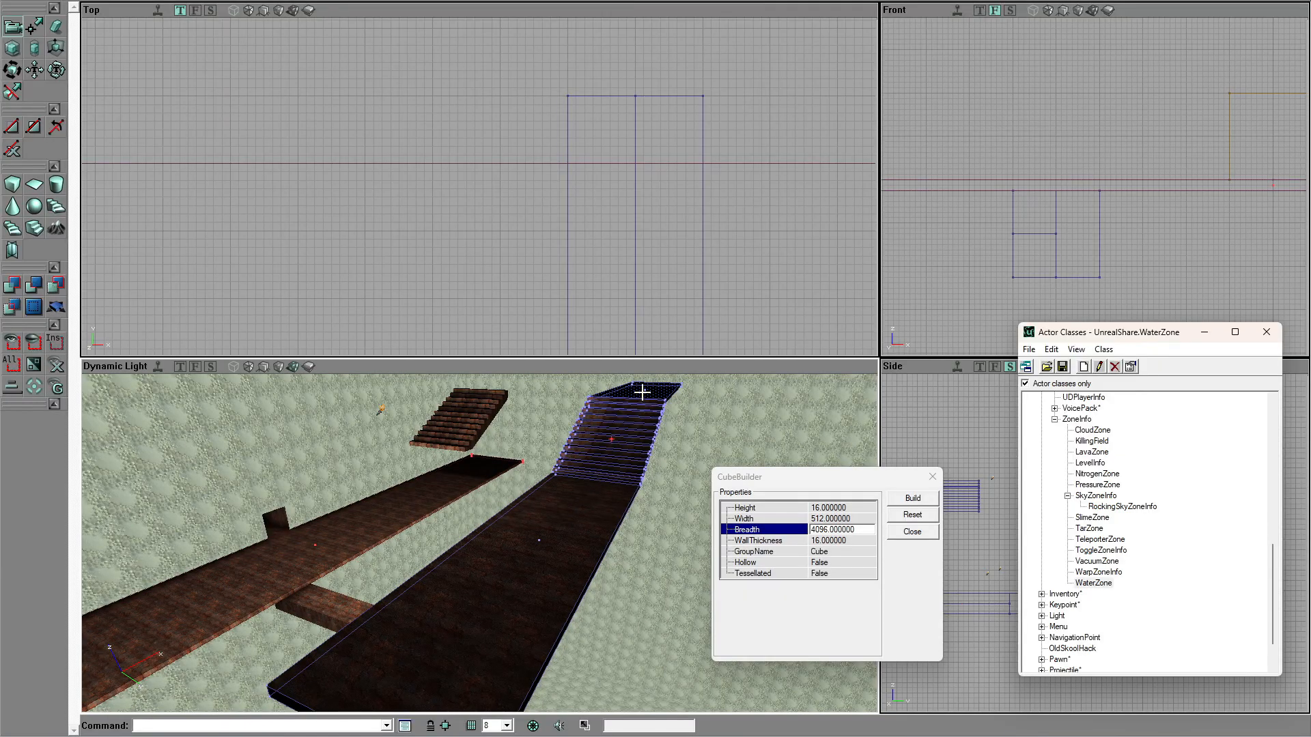
left_click_drag(541, 437, 541, 449)
left_click_drag(956, 256, 956, 286)
left_click_drag(956, 205, 956, 284, "ctrl+shift")
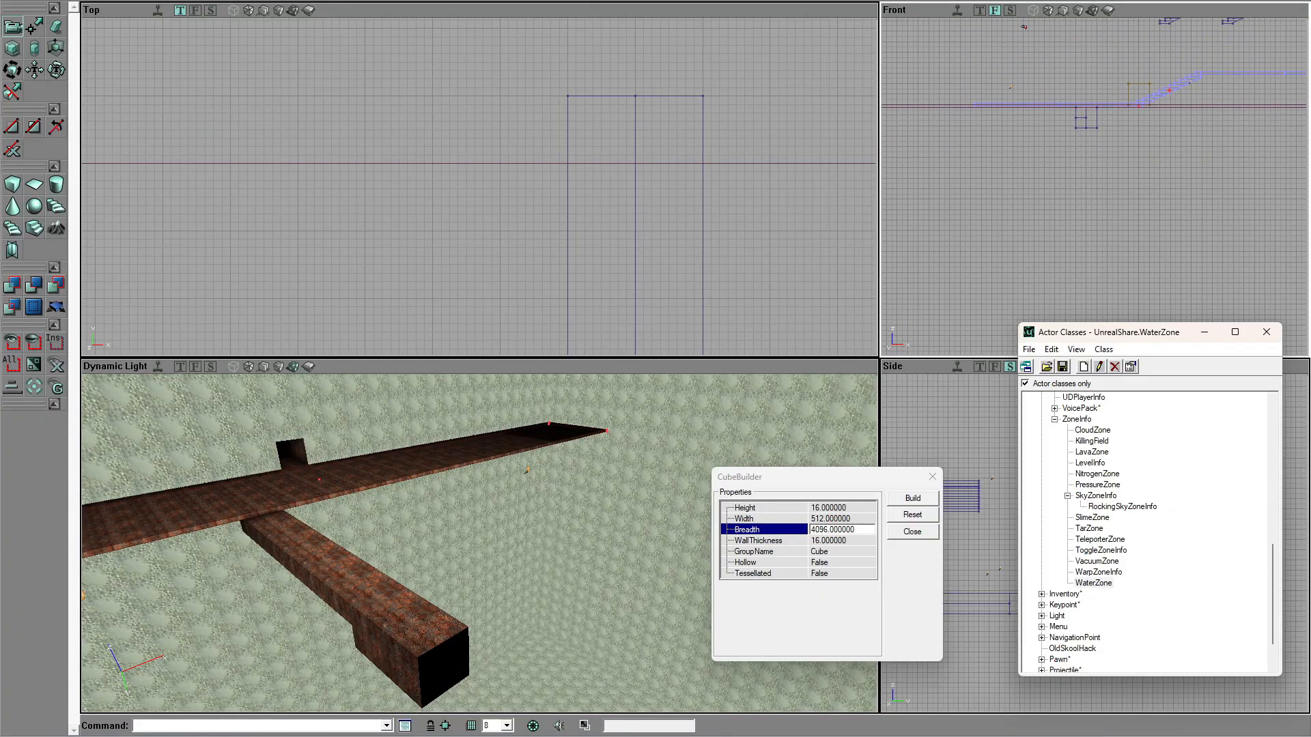
left_click_drag(961, 231, 960, 233, "ctrl+shift")
mouse_move(966, 143)
left_mouse_down()
mouse_move(963, 51)
mouse_move(973, 140)
mouse_move(946, 121)
left_mouse_up()
left_click(467, 529)
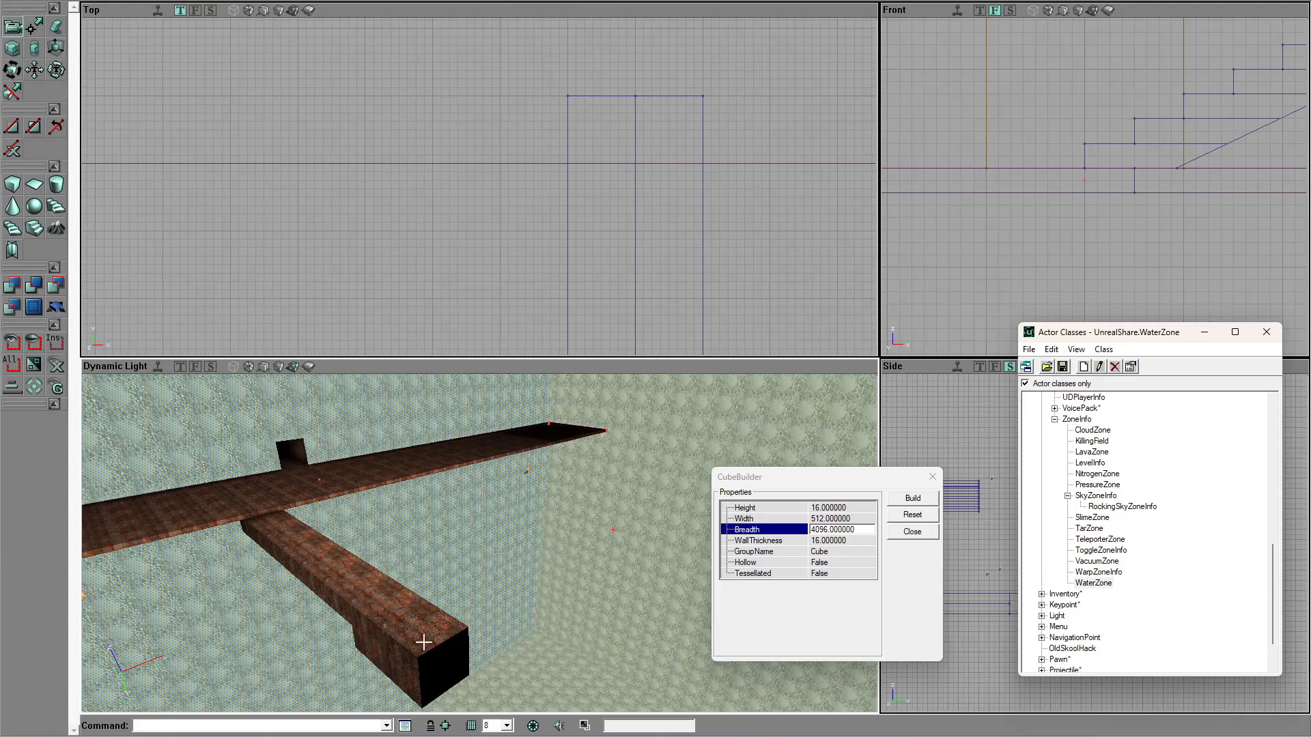
left_click_drag(377, 606, 374, 635)
left_click(438, 254)
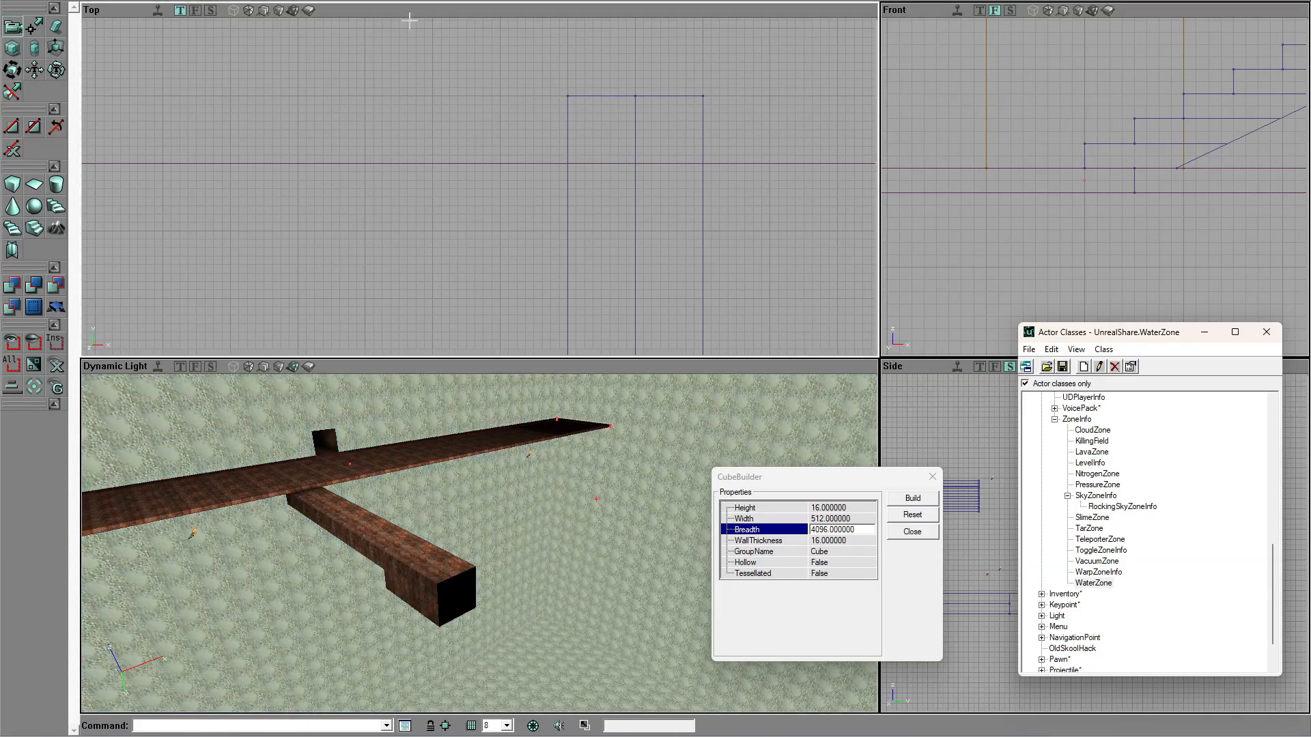
left_click(408, 1)
Step: Move the long walkway brush across the room to the far side of the stair platform, spanning from side wall to side wall
left_click_drag(381, 497, 524, 467)
right_click_drag(524, 467, 505, 437)
left_click_drag(505, 437, 355, 497)
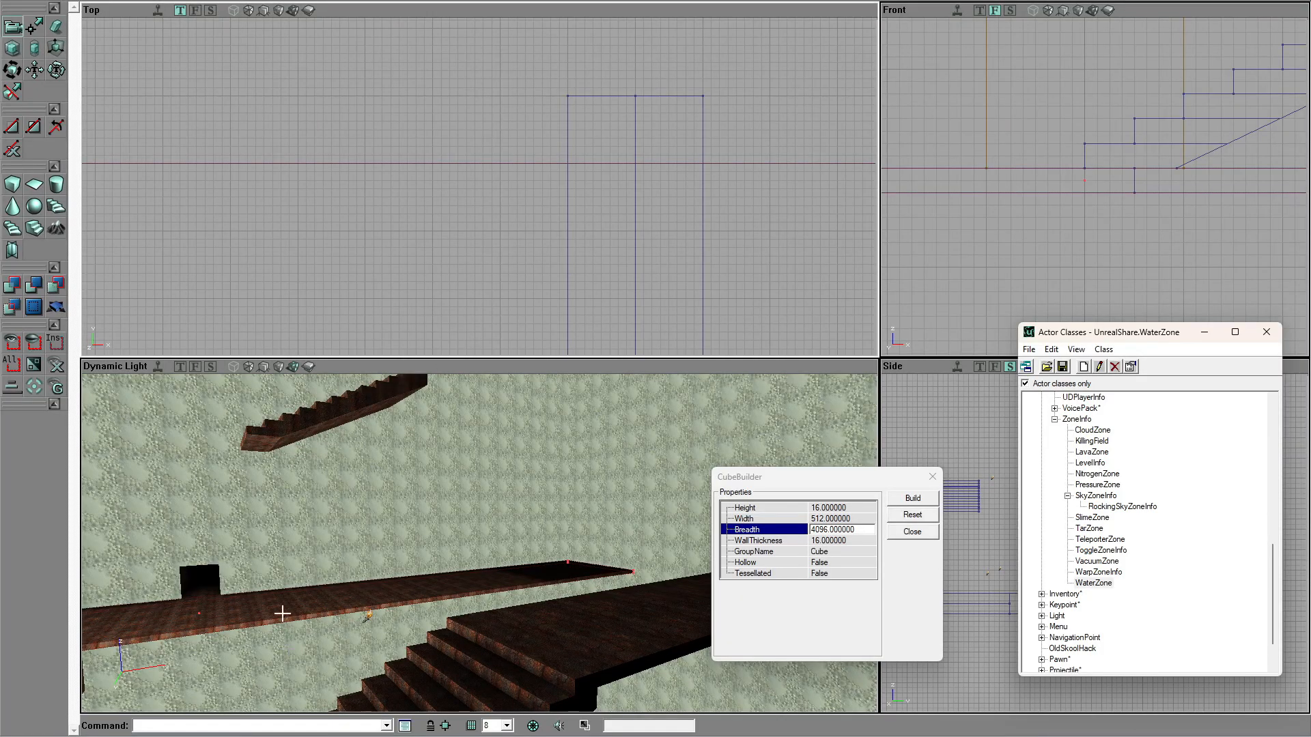
left_click(280, 603)
left_click_drag(307, 618, 334, 629)
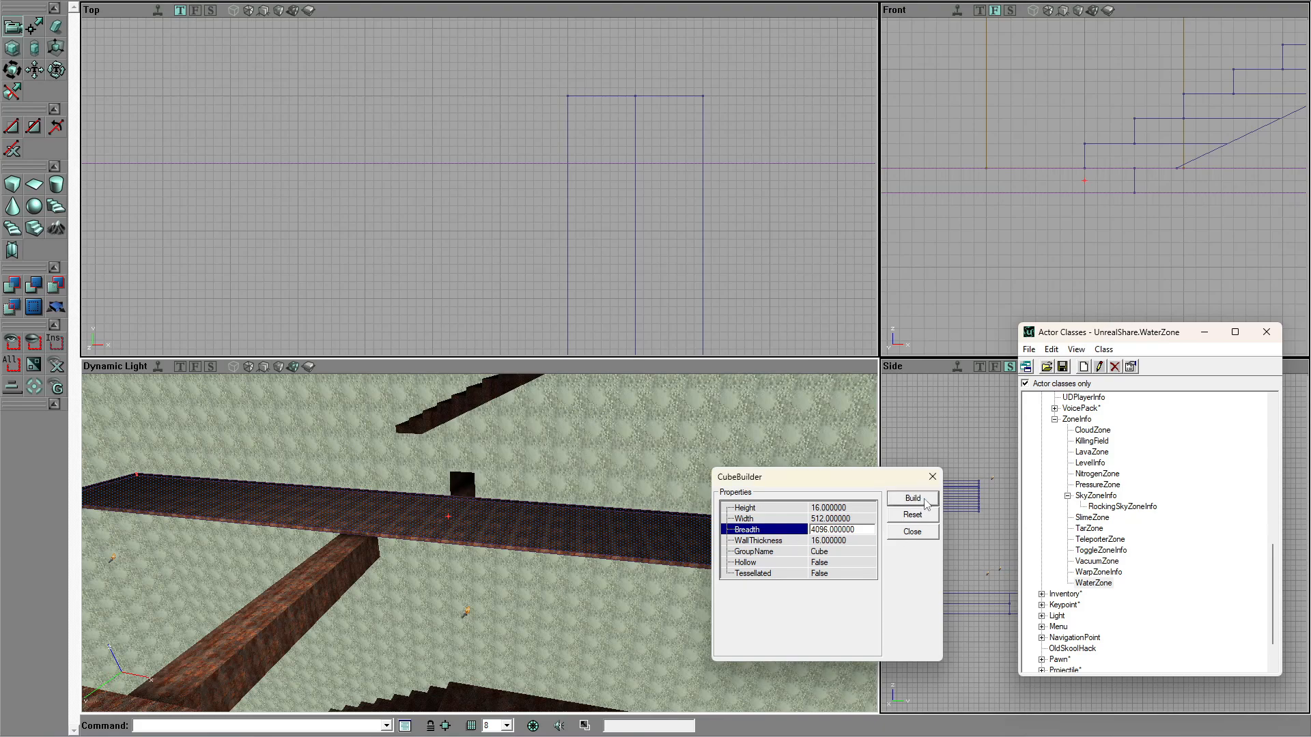
scroll(586, 209, "down", 5)
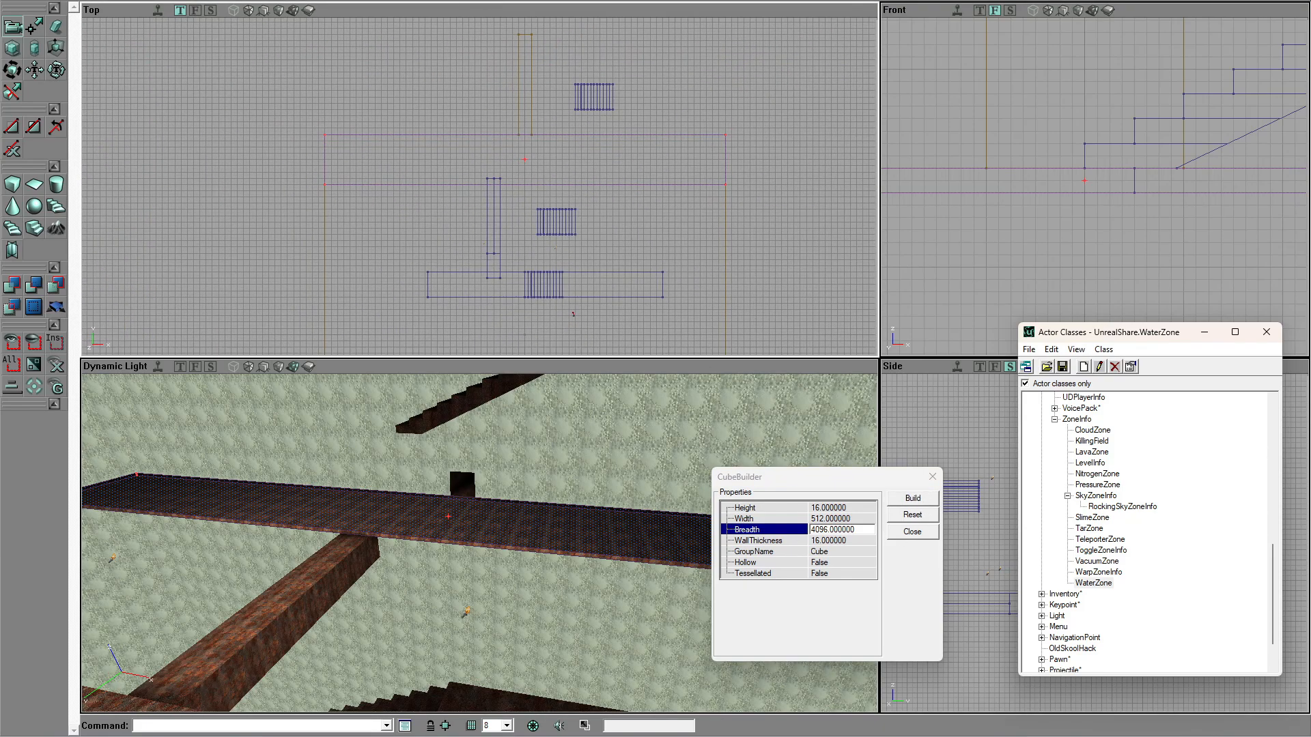
mouse_move(517, 248)
left_mouse_down("ctrl")
mouse_move(516, 325)
mouse_move(517, 285)
left_mouse_up("ctrl")
scroll(517, 326, "down", 5)
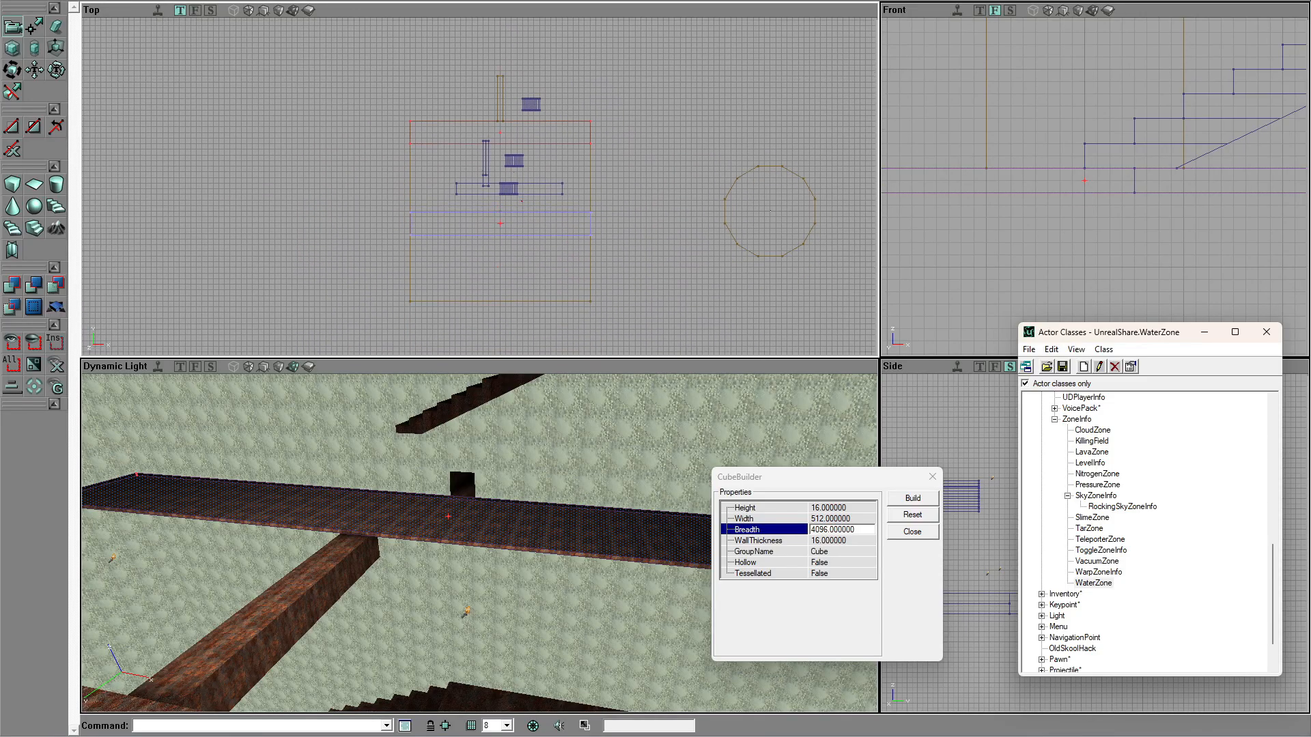
left_click_drag(469, 236, 469, 236)
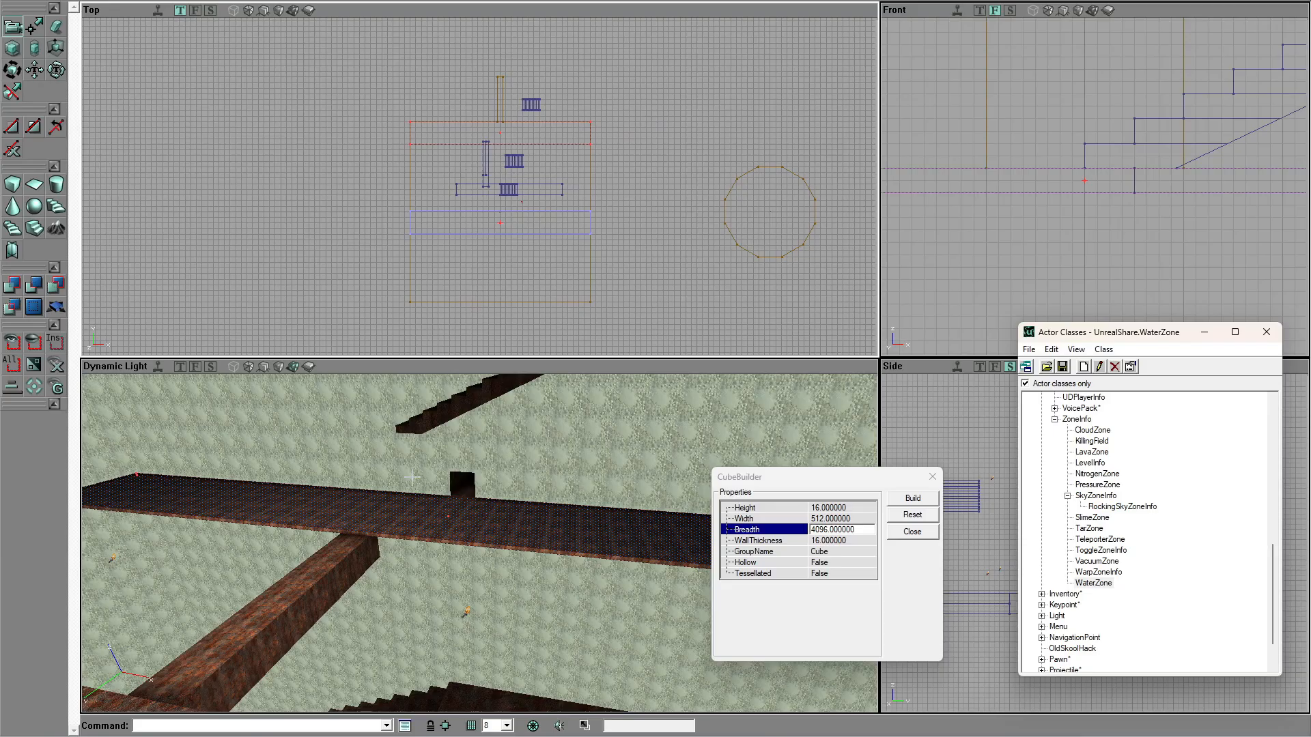
Step: Examine the walkway, the doorway and the surrounding walls with the real-time preview switched on
left_click_drag(393, 497, 362, 416)
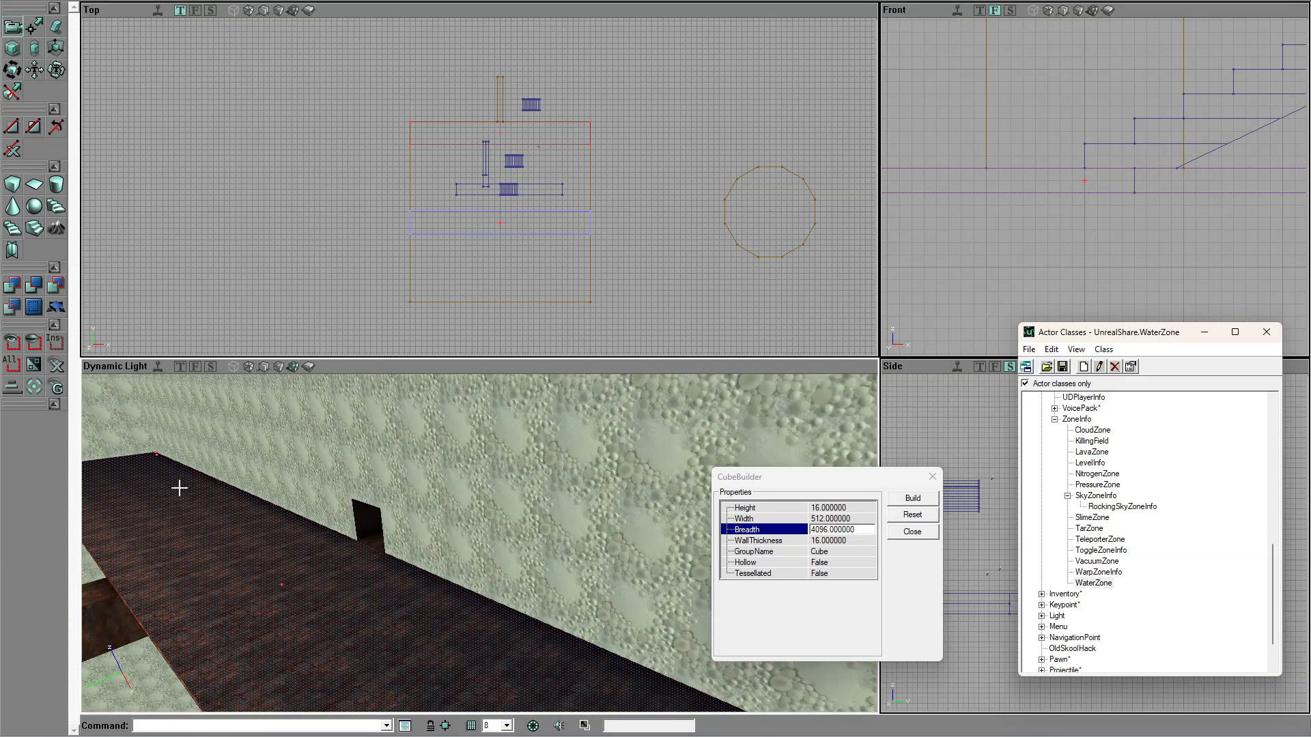
left_click_drag(249, 587, 188, 577)
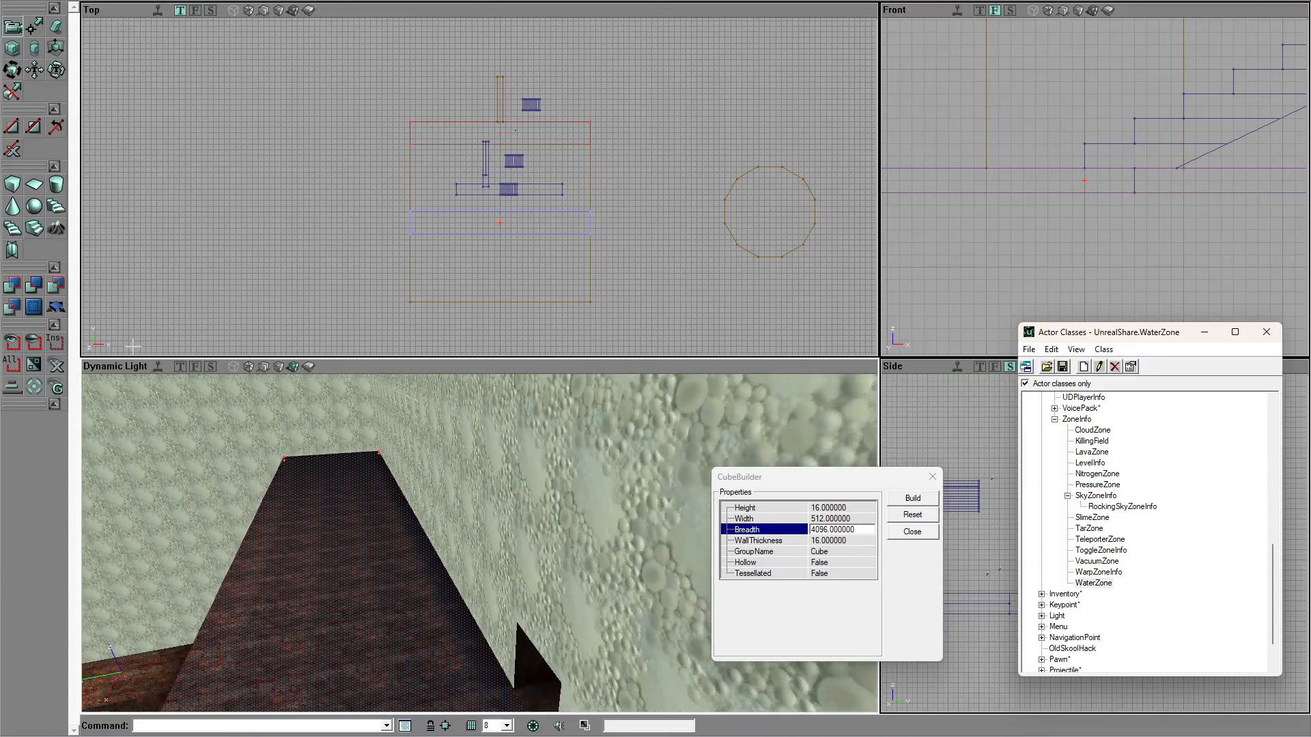
left_click(157, 368)
left_click_drag(219, 478, 209, 523)
mouse_move(208, 522)
right_mouse_down()
mouse_move(212, 478)
mouse_move(266, 471)
mouse_move(222, 502)
right_mouse_up()
mouse_move(222, 502)
left_mouse_down()
mouse_move(219, 472)
mouse_move(236, 499)
mouse_move(208, 522)
left_mouse_up()
left_click_drag(191, 409, 175, 381)
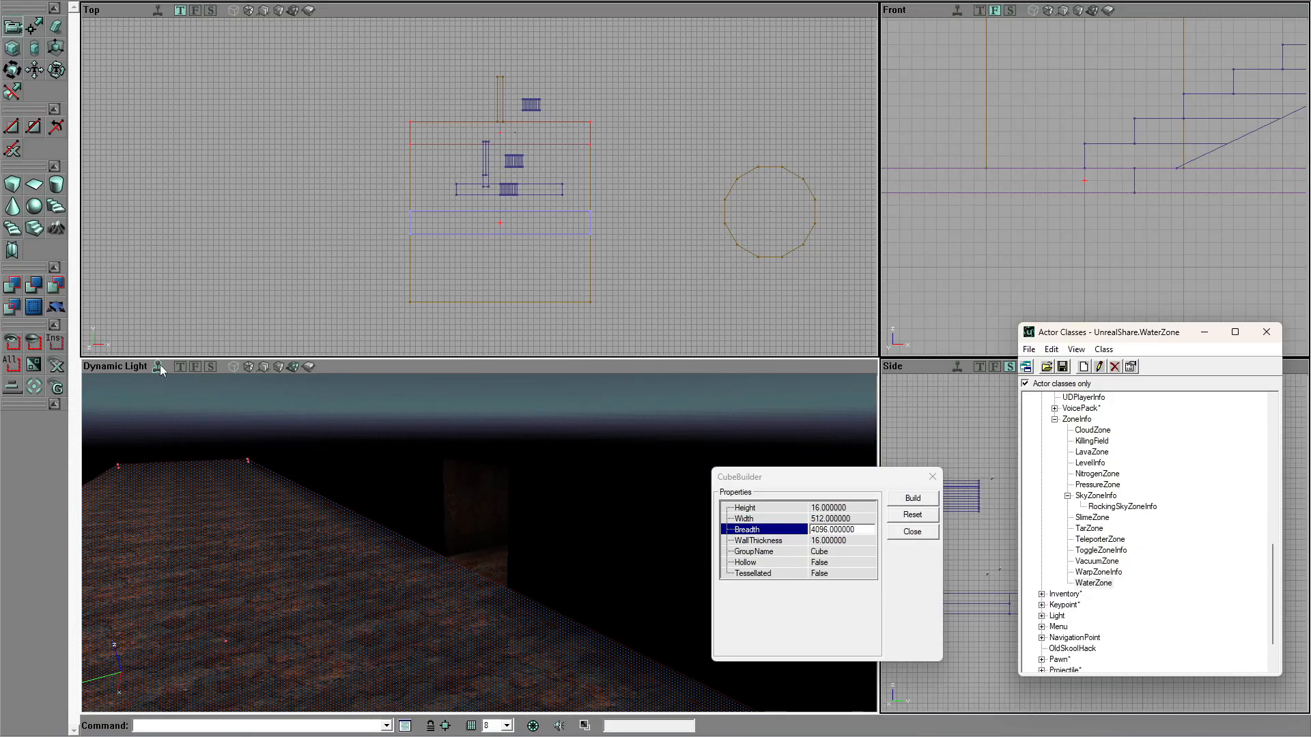
key("k")
left_click_drag(355, 477, 338, 553)
right_click_drag(338, 554, 352, 608)
mouse_move(352, 608)
left_mouse_down()
mouse_move(347, 570)
mouse_move(372, 567)
mouse_move(365, 594)
left_mouse_up()
right_click_drag(365, 594, 309, 513)
Step: Turn off Fake Backdrop on the wall with the corridor doorway and apply the C_flrx3 texture to it
left_click(388, 511)
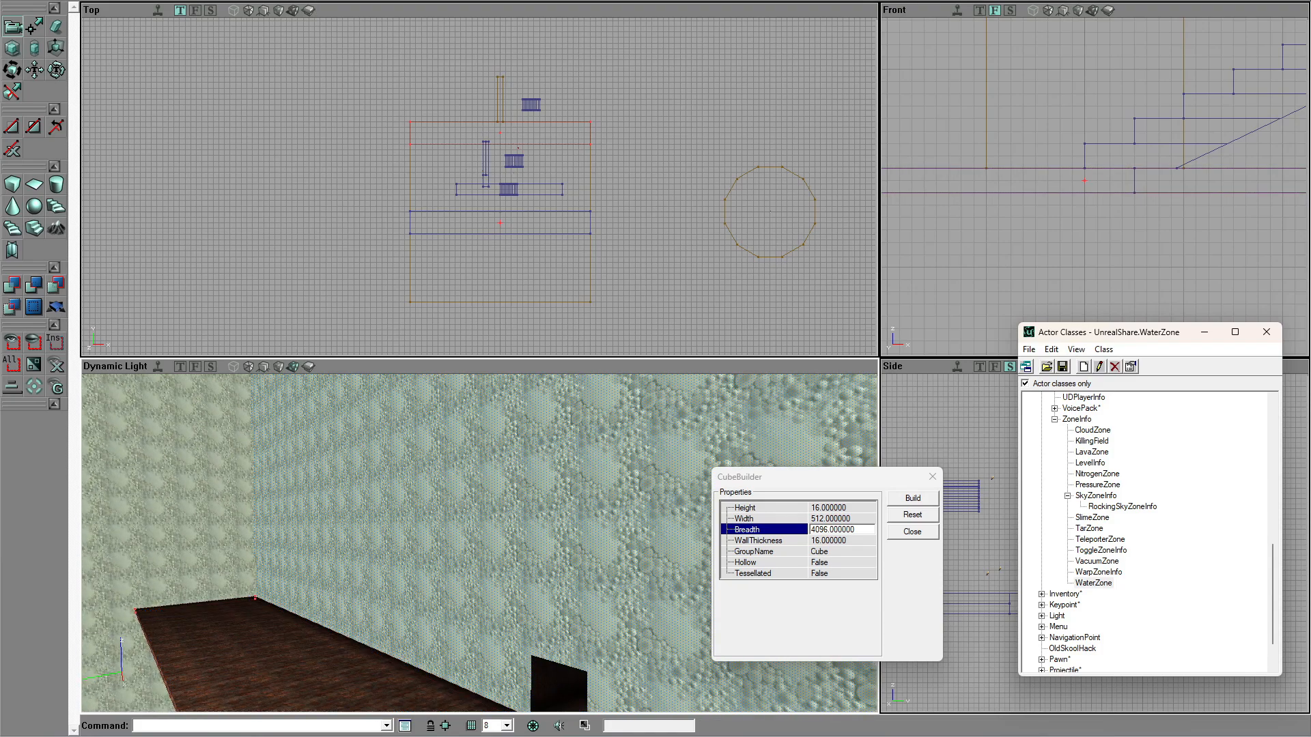
key("F5")
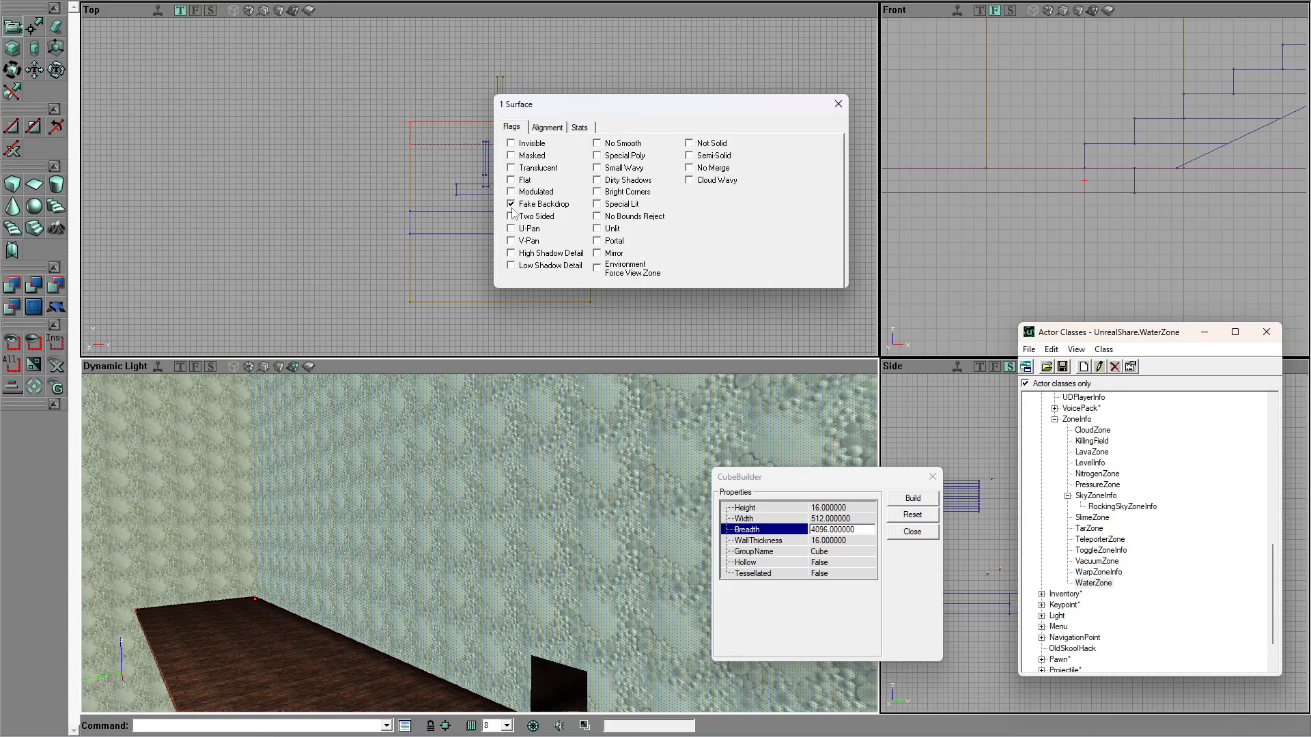
left_click(458, 469)
left_click(458, 470)
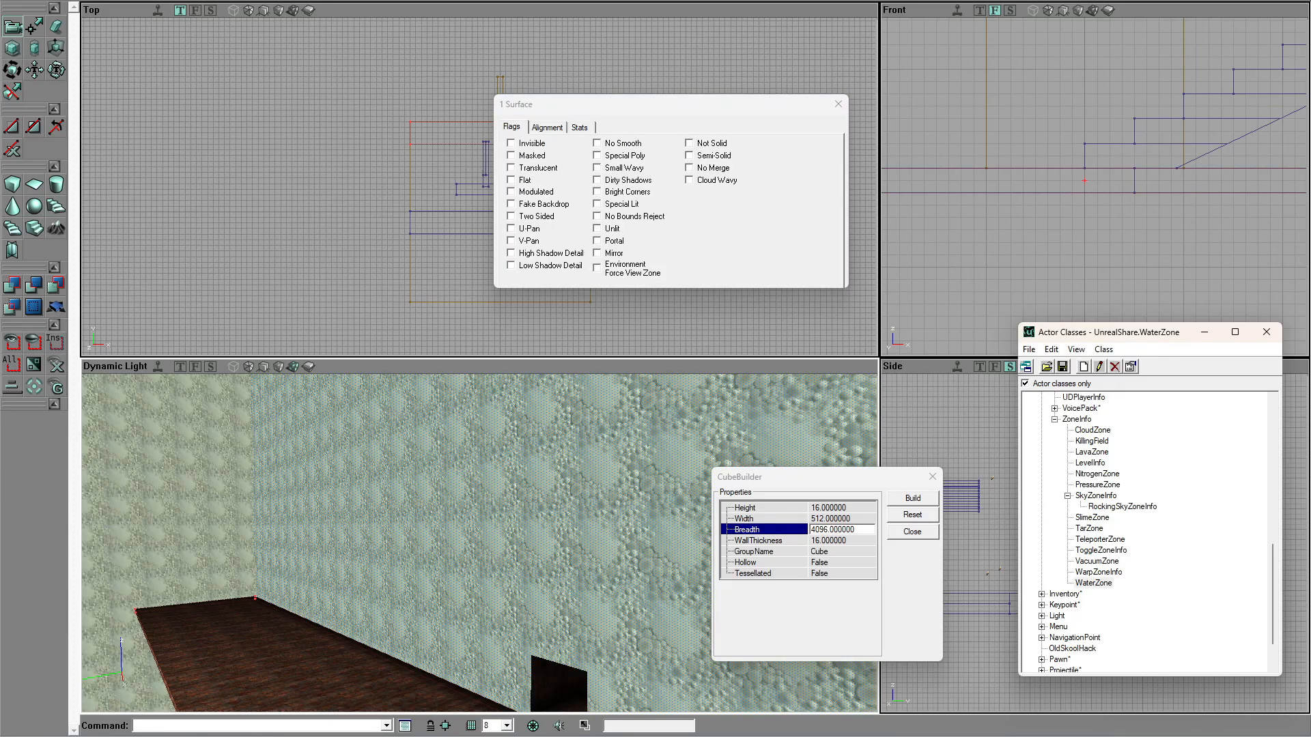
left_click(686, 559, "alt")
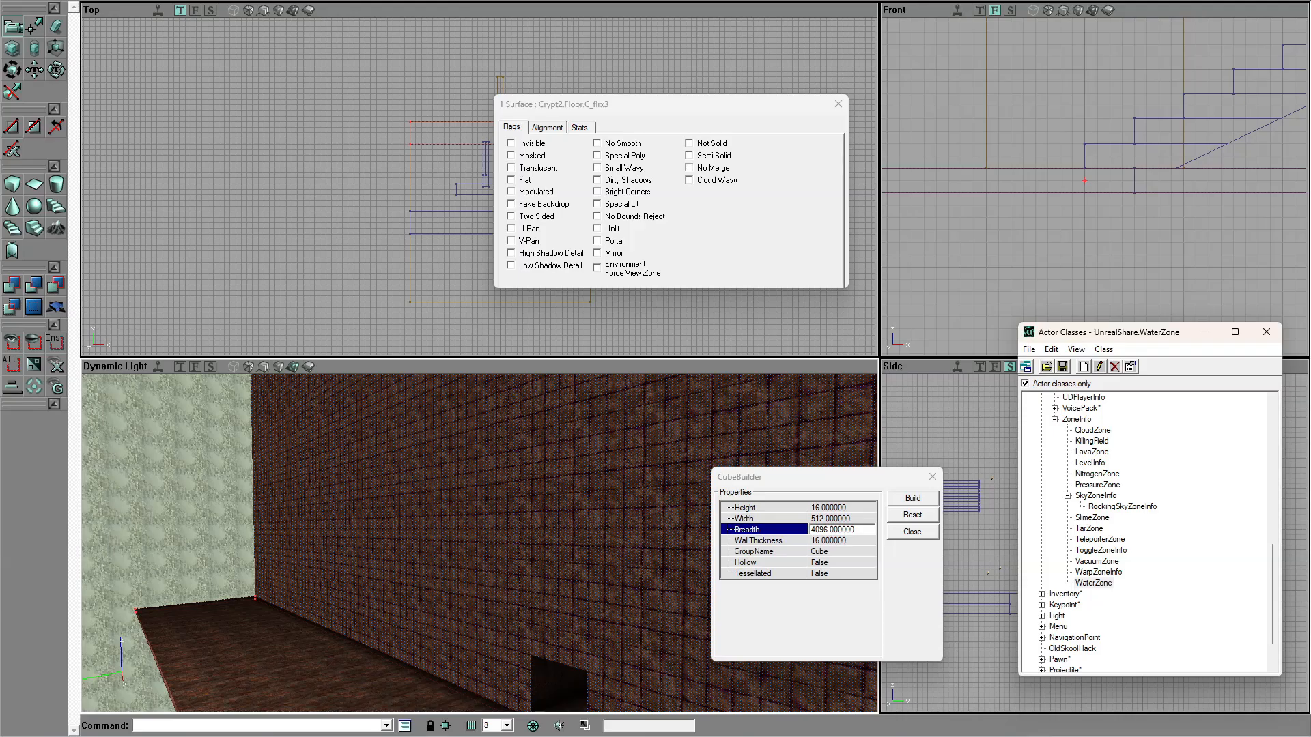
Step: Try the Crypt2 textures C_gr8 and C_flrx2 on the wall and return to C_flrx3
left_click_drag(1310, 194, 701, 160)
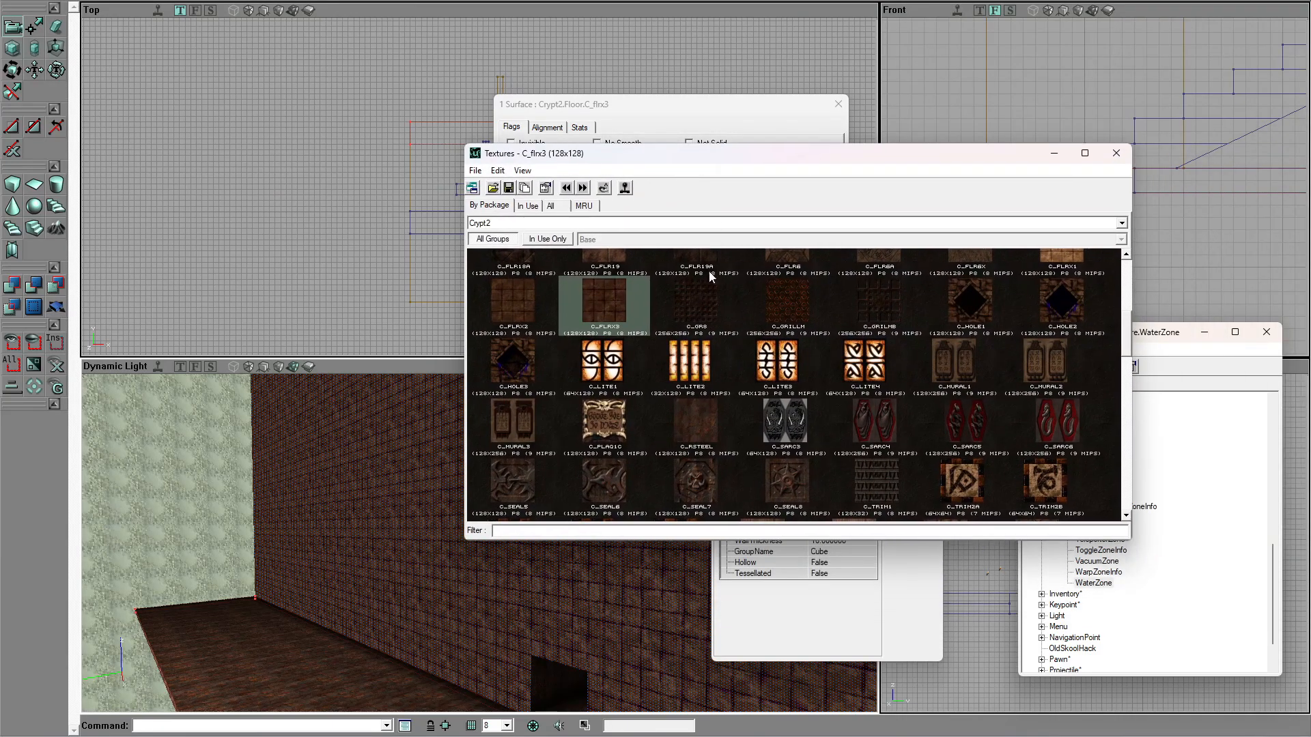
left_click(690, 309)
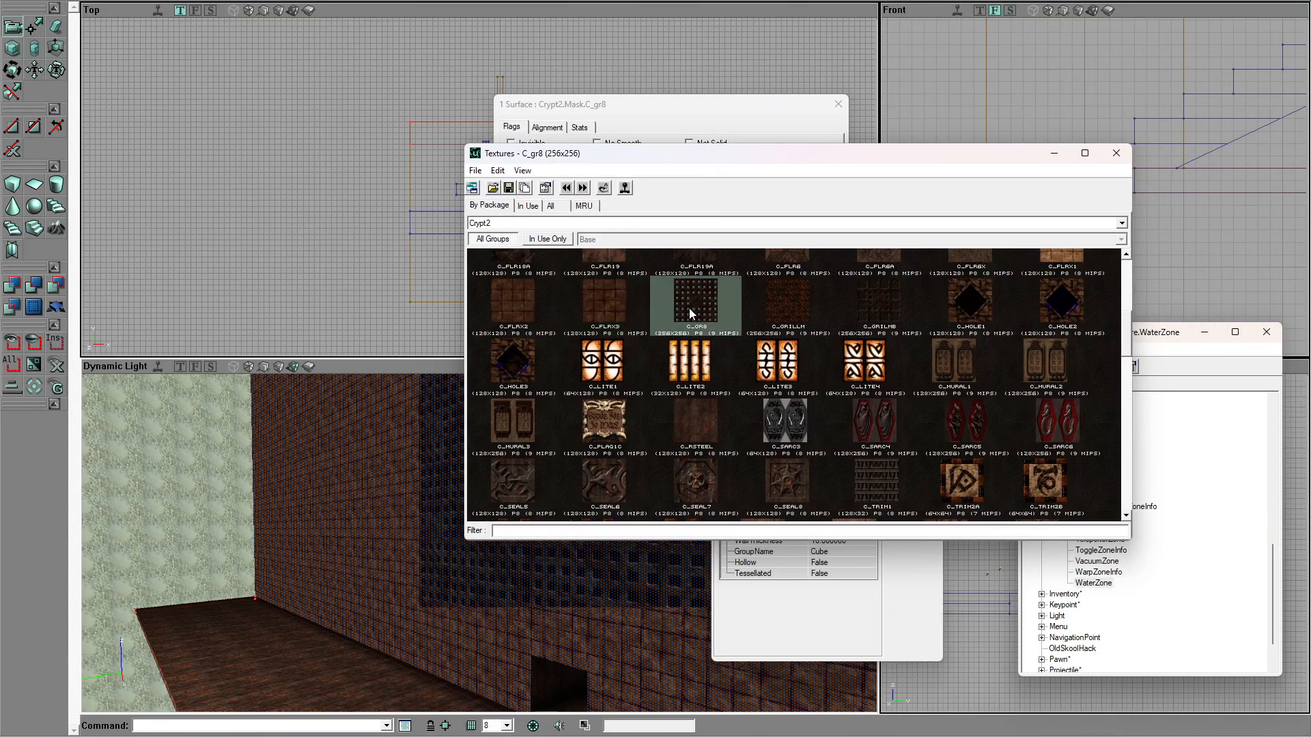
left_click(501, 313)
left_click(612, 312)
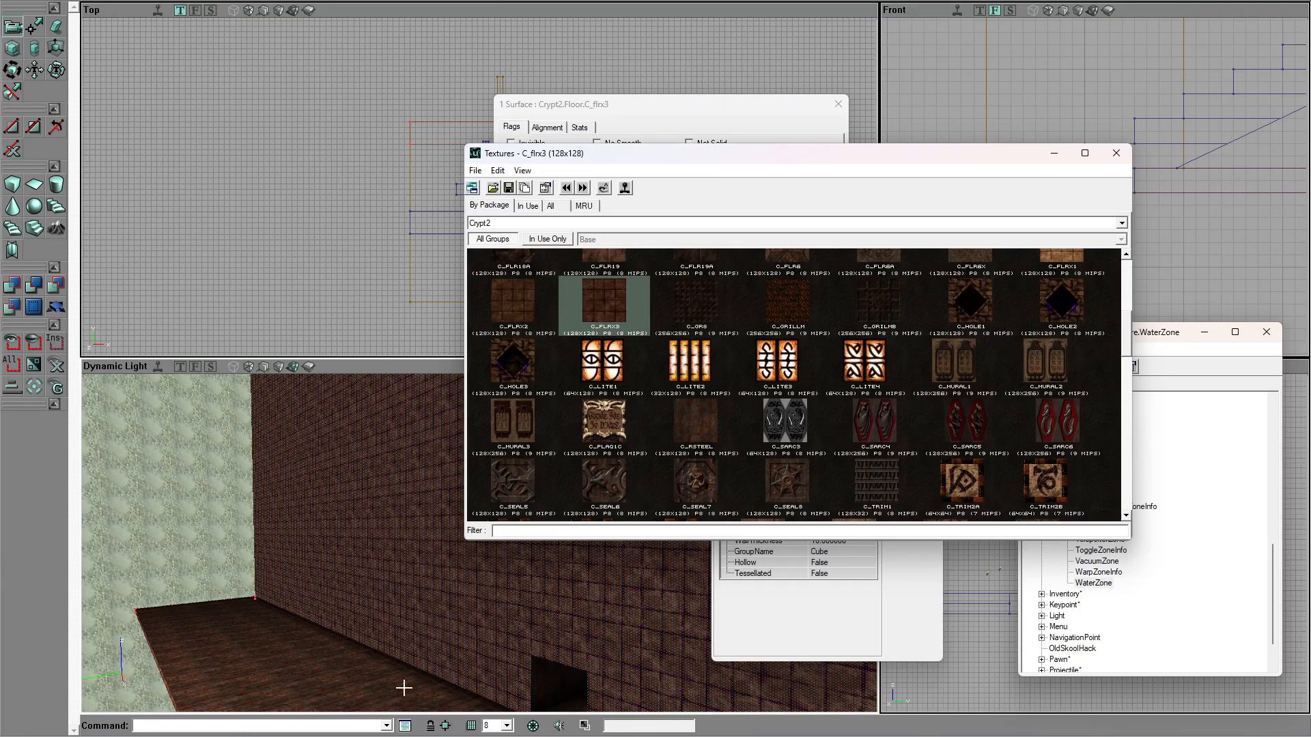
left_click_drag(713, 164, 1310, 219)
Step: Deselect the wall, preview its new texture beside the sky backdrop in real time, and move the surface properties aside
key("shift+n")
right_click_drag(524, 523, 344, 427)
left_click(158, 367)
left_click_drag(286, 569, 464, 601)
left_click_drag(671, 109, 1086, 115)
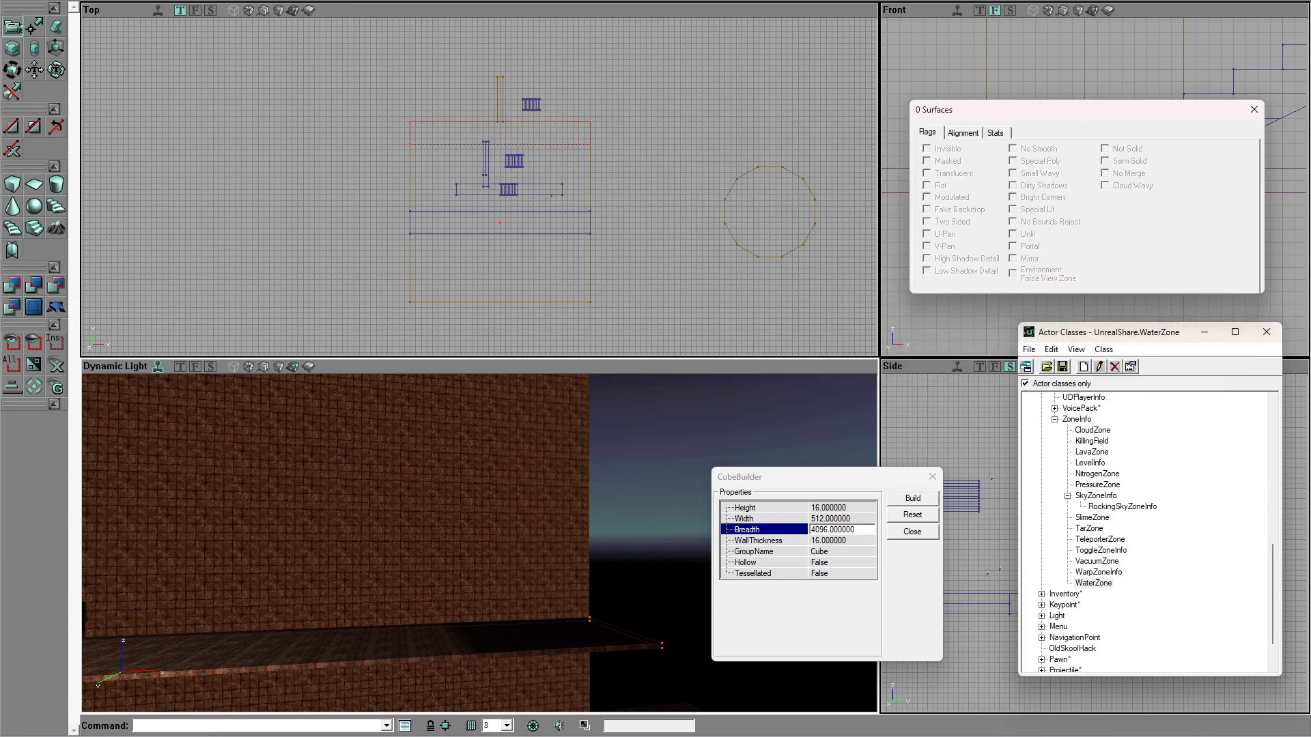
Step: Move the builder brush out of the room to a clear spot beyond the corridor
left_click(380, 167)
left_click_drag(383, 171, 361, 106, "ctrl")
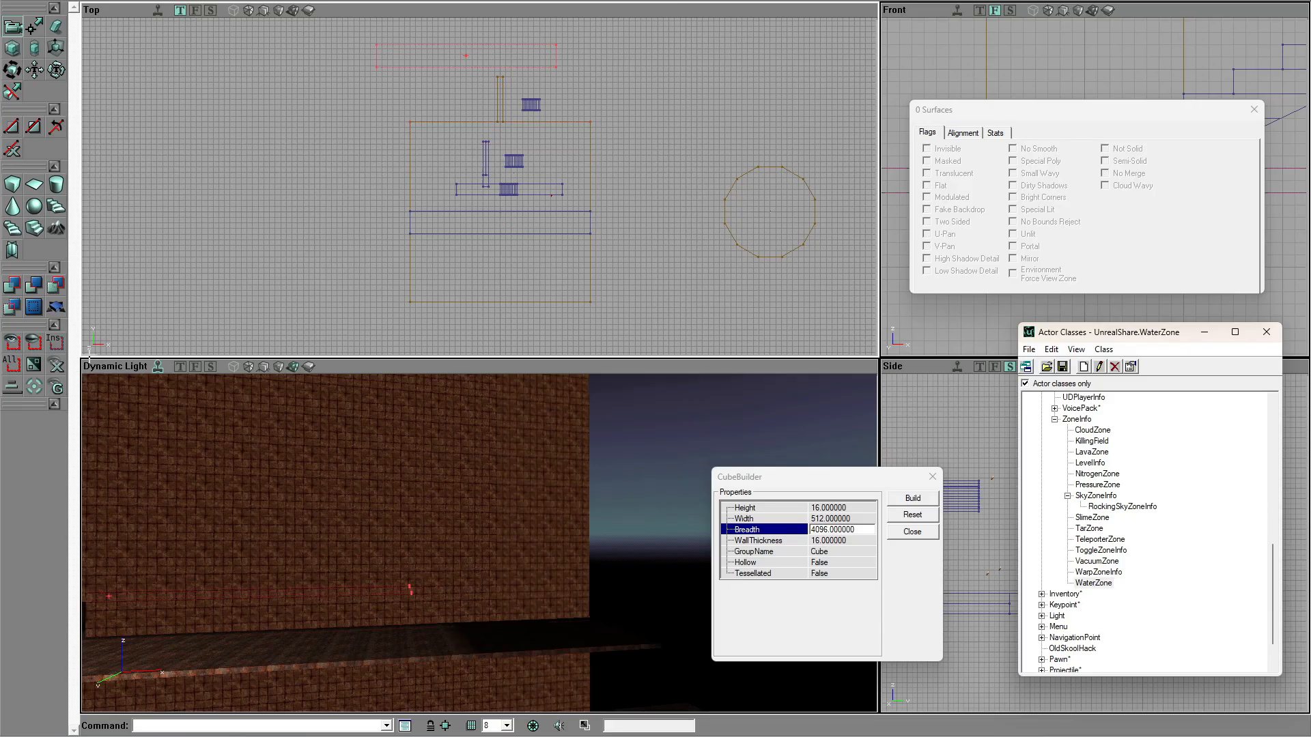
left_click_drag(234, 468, 245, 417)
right_click_drag(246, 416, 359, 621)
Step: Select the moved long walkway brush and align its ends with the room's side walls
left_click(412, 586)
left_click(412, 586)
mouse_move(415, 566)
right_mouse_down()
mouse_move(321, 568)
mouse_move(383, 546)
mouse_move(416, 571)
mouse_move(424, 547)
right_mouse_up()
scroll(506, 215, "up", 1)
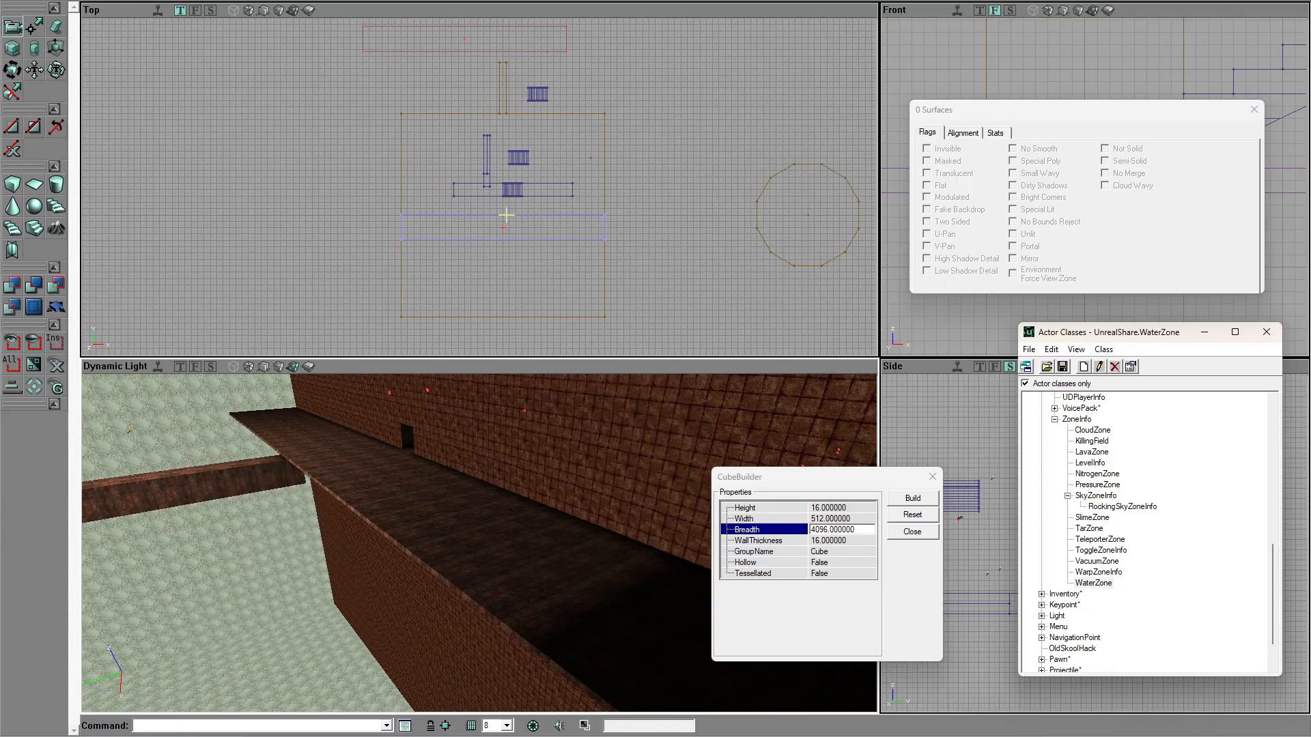
scroll(506, 216, "up", 2)
scroll(351, 255, "up", 8)
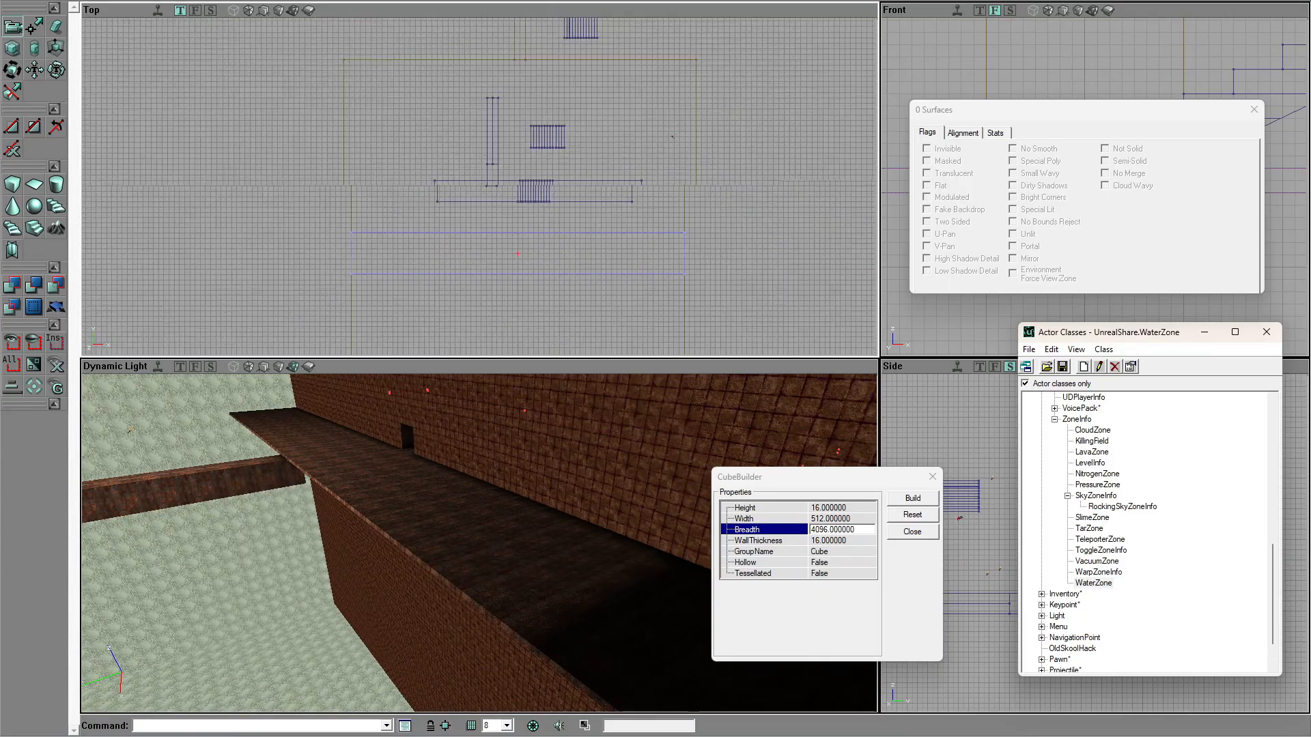
left_click_drag(352, 255, 350, 255, "ctrl")
left_click(416, 198)
Step: Rebuild the level geometry so the walkway leaves the corridor wall, and inspect the beam's end there
mouse_move(560, 107)
left_mouse_down()
mouse_move(666, 51)
mouse_move(592, 90)
mouse_move(592, 130)
mouse_move(598, 20)
left_mouse_up()
scroll(586, 106, "up", 3)
left_click_drag(585, 106, 563, 72)
scroll(562, 70, "up", 3)
left_click_drag(363, 516, 318, 526)
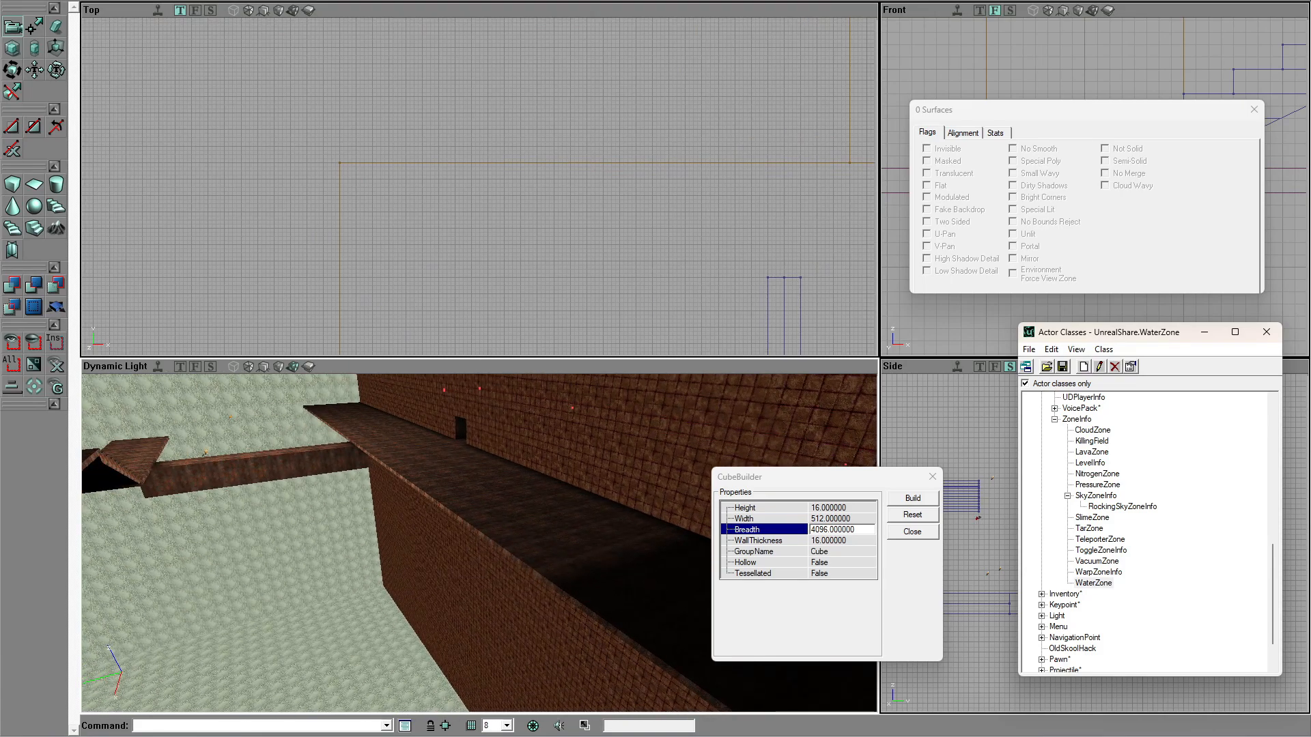
key("ctrl+z")
mouse_move(478, 540)
left_mouse_down()
mouse_move(338, 543)
mouse_move(474, 520)
left_mouse_up()
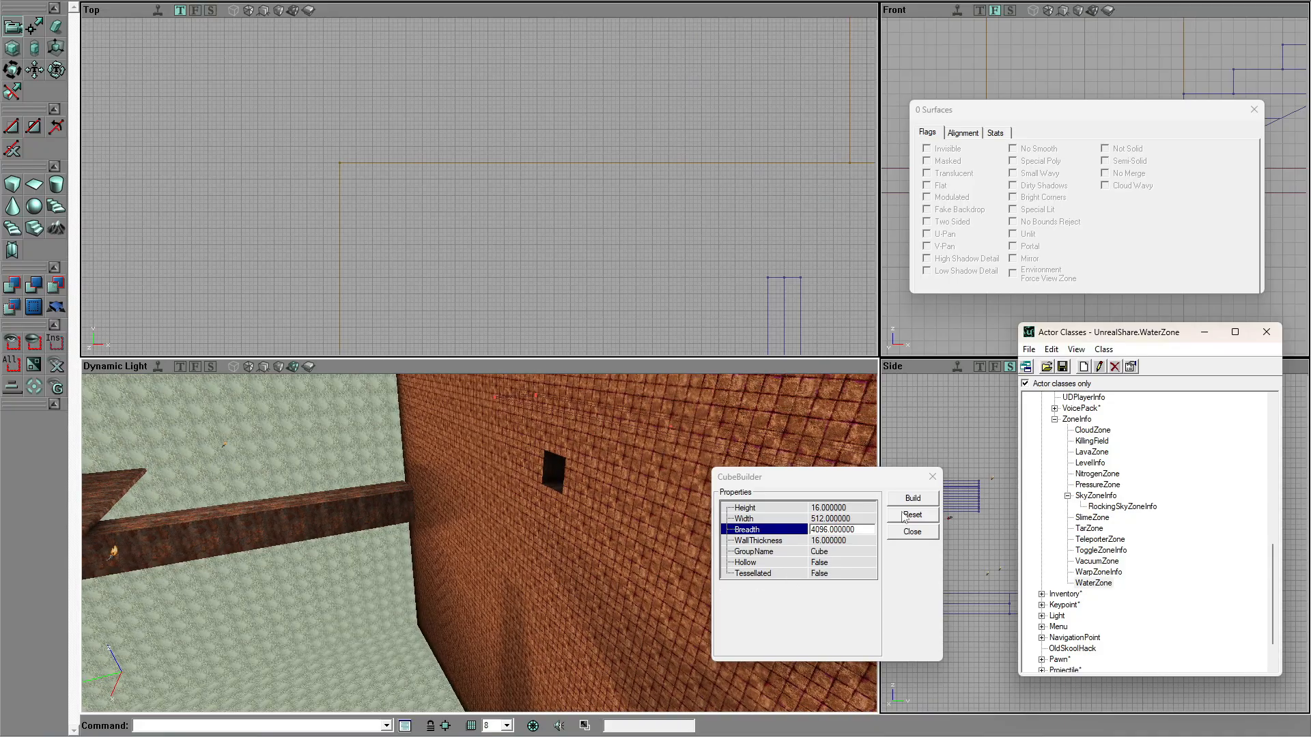
Step: Set the cube builder's breadth to 3172 and build the new builder brush
left_click(754, 534)
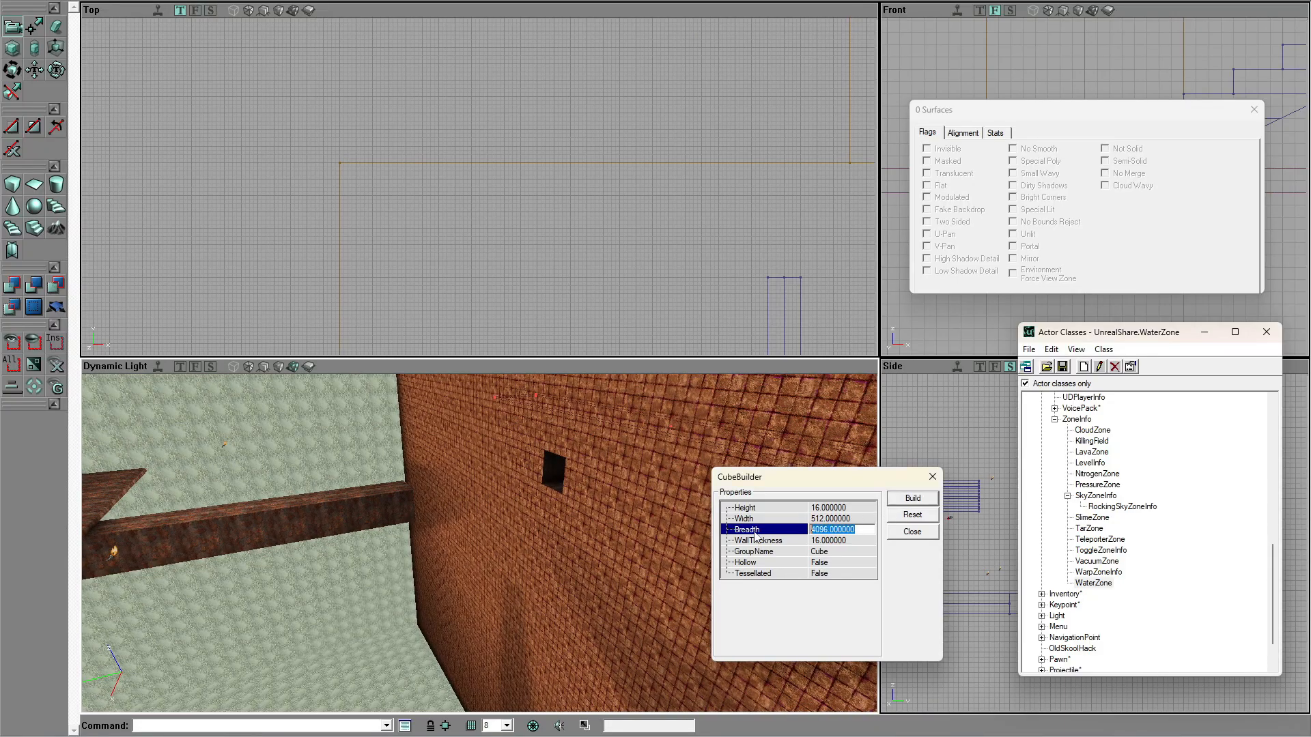
type("3172")
left_click(918, 498)
Step: Move the builder brush into the room, flush against the corridor-side wall and roughly centred on the corridor, and compare both ends' clearances
mouse_move(519, 273)
left_mouse_down()
mouse_move(528, 215)
mouse_move(495, 41)
mouse_move(495, 102)
mouse_move(451, 75)
mouse_move(457, 66)
mouse_move(454, 123)
mouse_move(448, 34)
left_mouse_up()
scroll(479, 186, "up", 5)
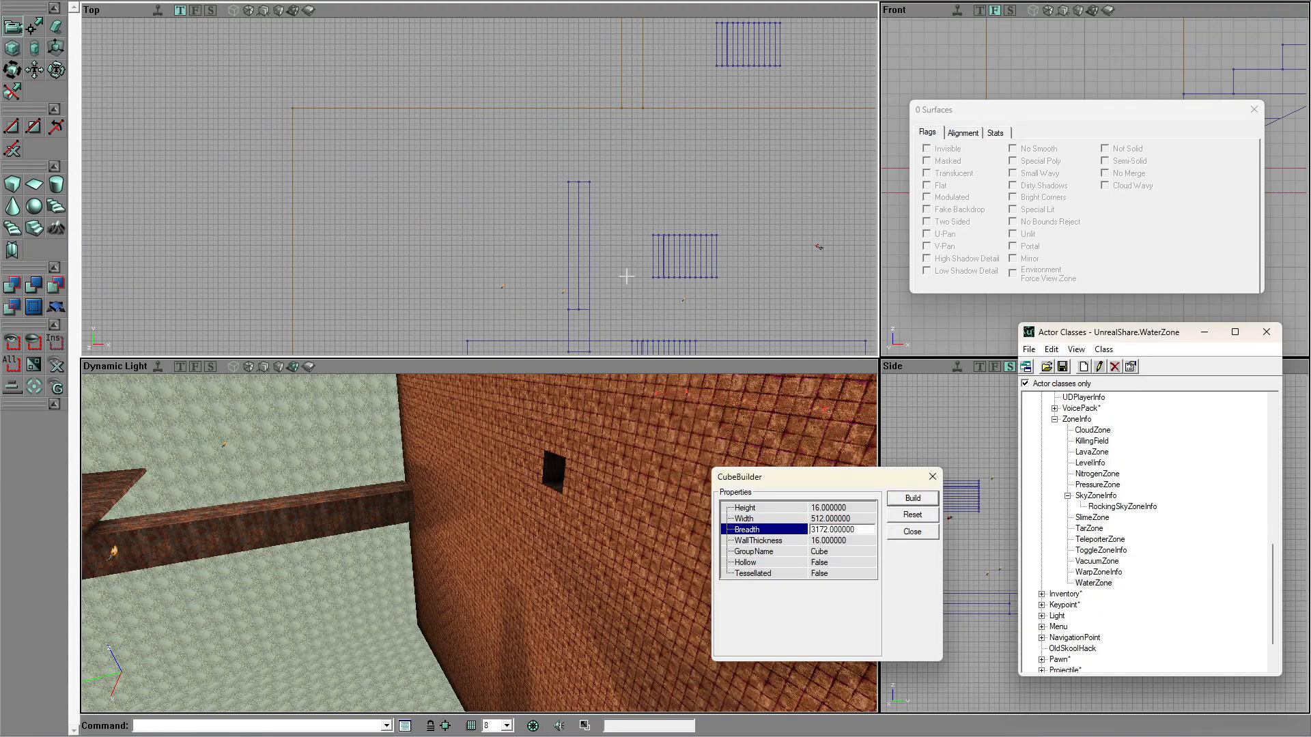
scroll(498, 221, "down", 7)
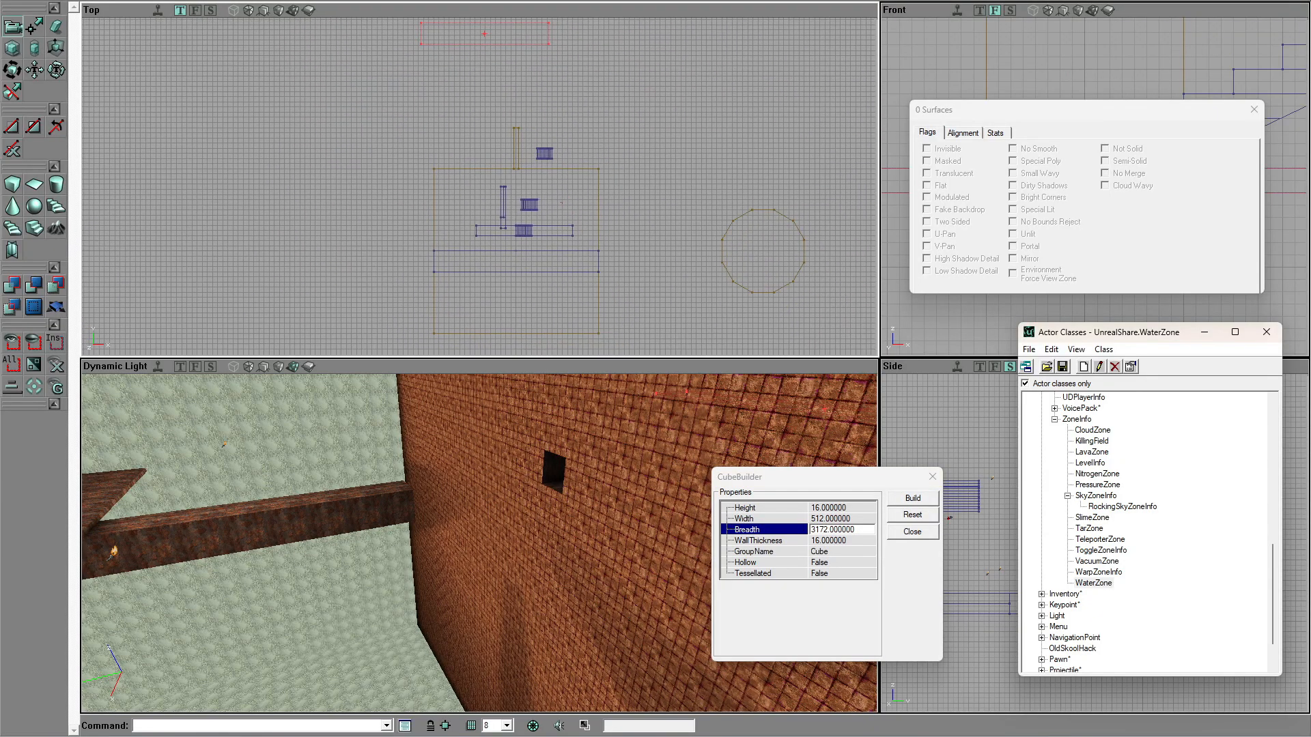
scroll(500, 178, "up", 7)
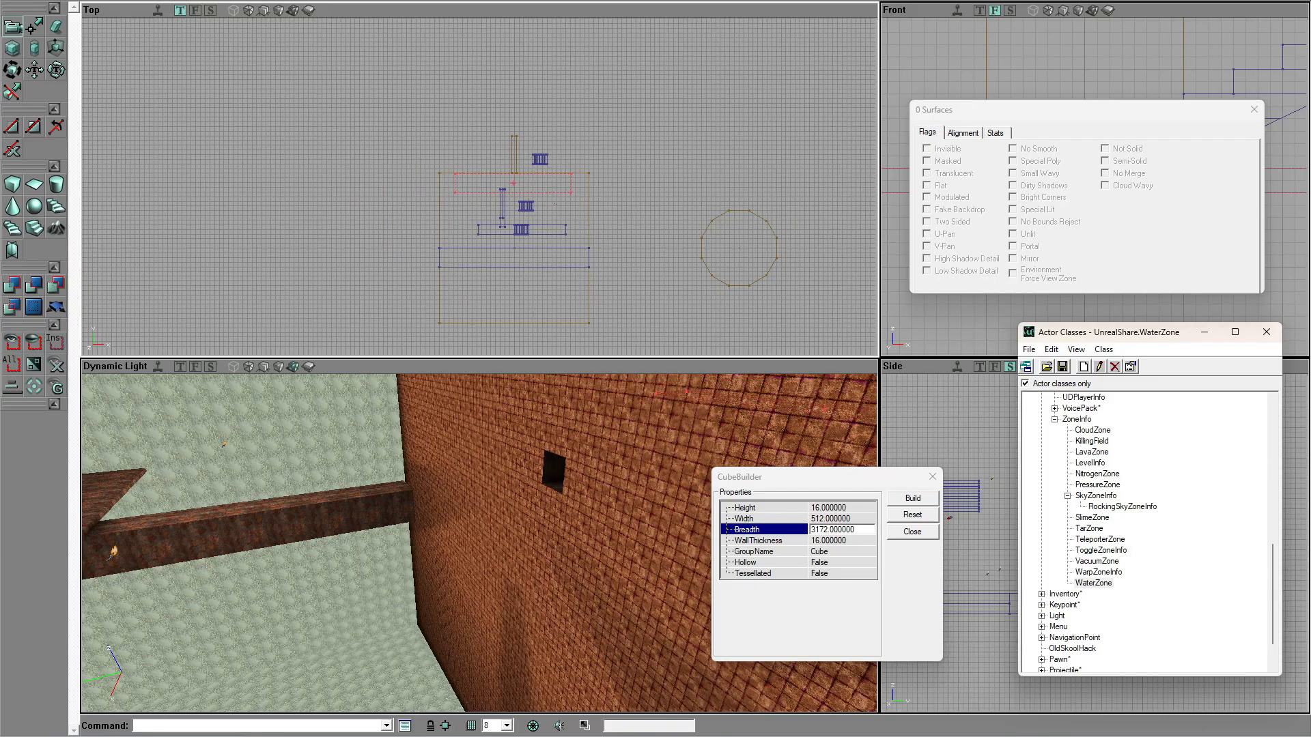
scroll(697, 271, "up", 3)
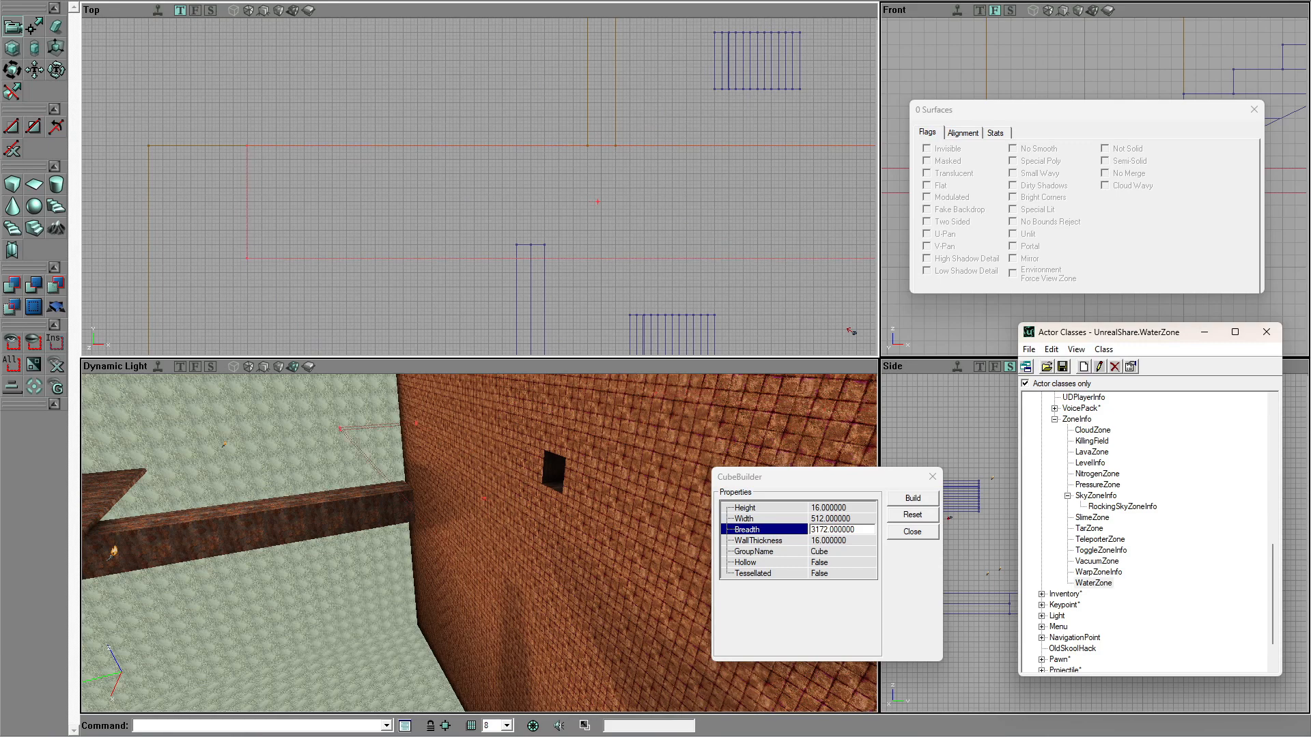
left_click_drag(392, 202, 702, 199)
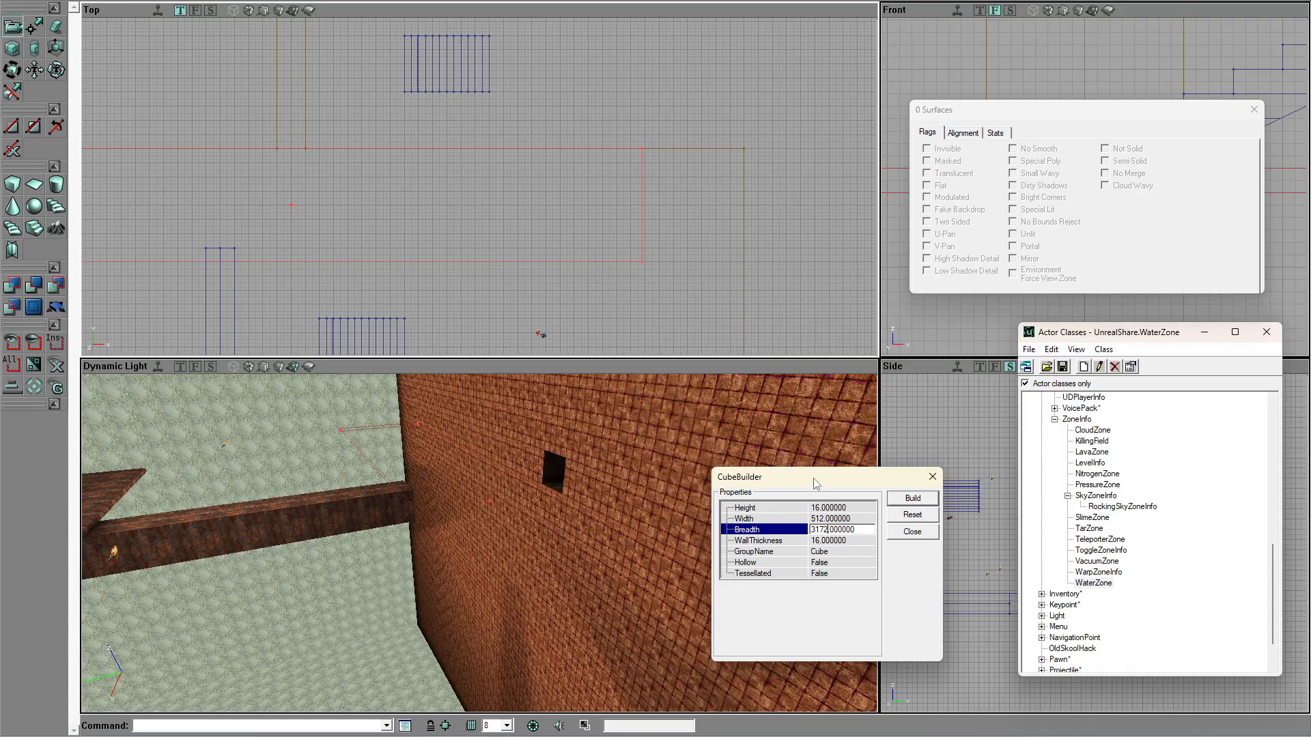
key("super")
type("calc")
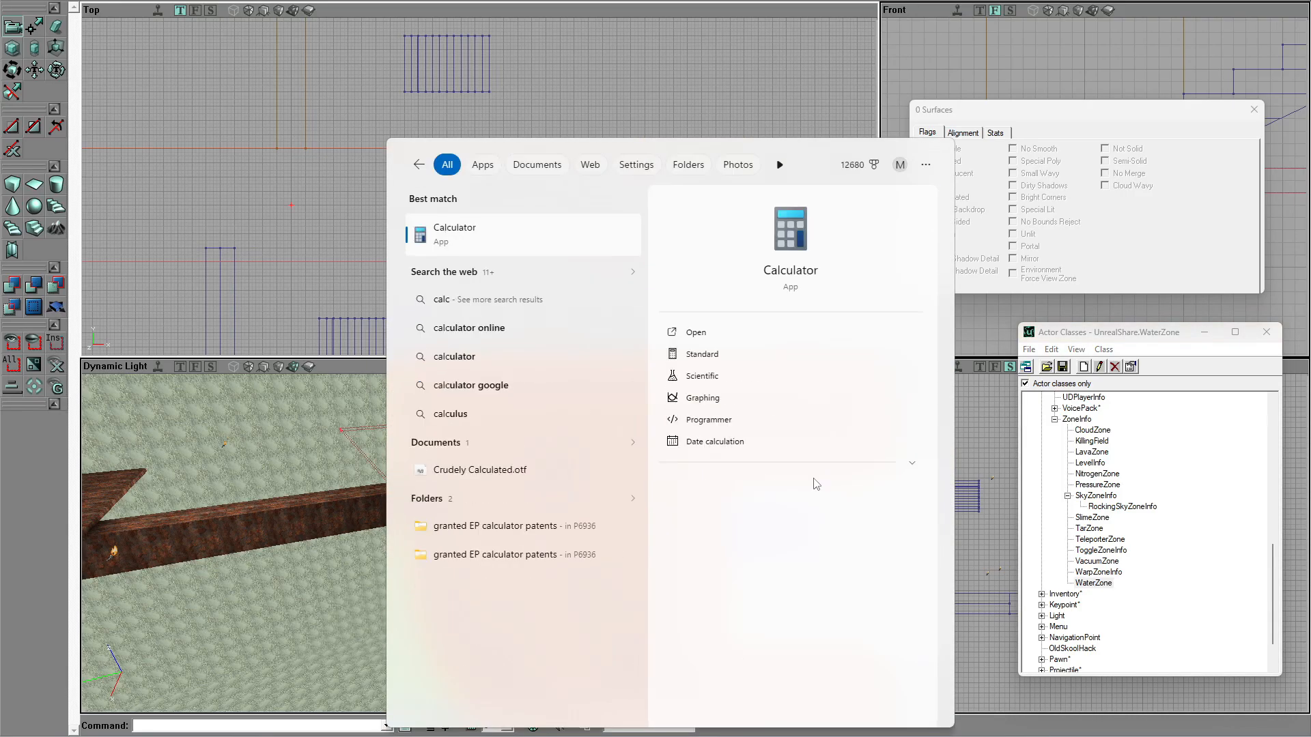
key("Escape")
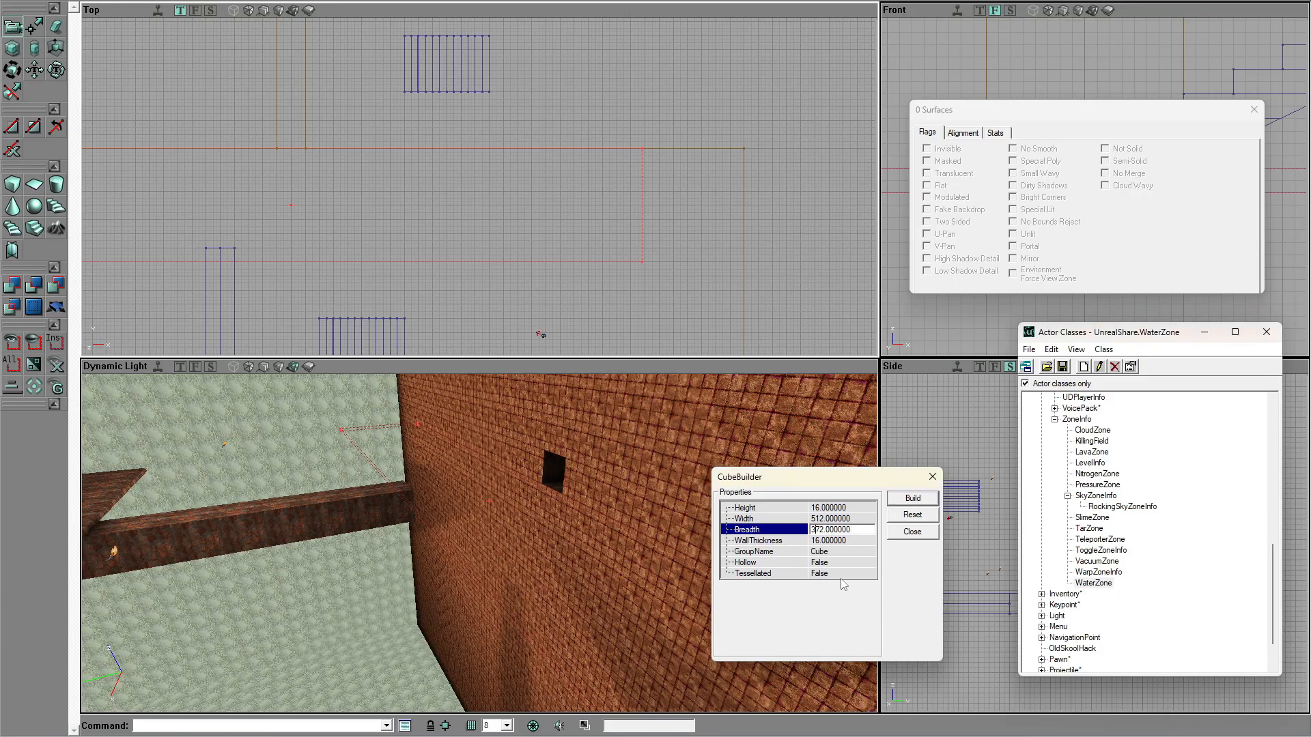
Step: Set the cube builder's breadth to 3072, rebuild the builder brush and add it as a platform against the corridor-side wall
left_click(902, 499)
left_click(12, 310)
mouse_move(433, 529)
left_mouse_down()
mouse_move(421, 468)
mouse_move(410, 519)
left_mouse_up()
left_click(411, 519)
right_click_drag(417, 528, 512, 566)
left_click(522, 572)
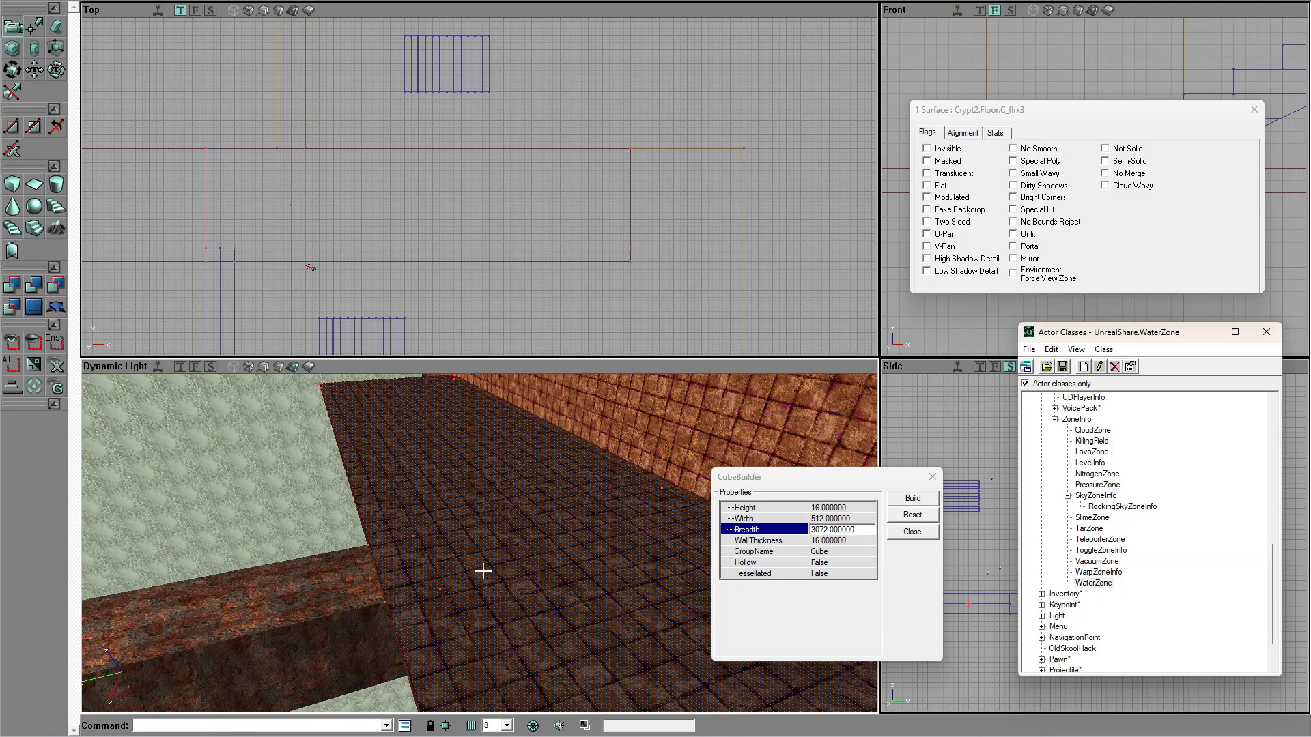
Step: Rebuild the level geometry and inspect the new platform together with the beam, walkways and staircase
left_click(498, 569)
right_click_drag(494, 510, 436, 487)
left_click(305, 452)
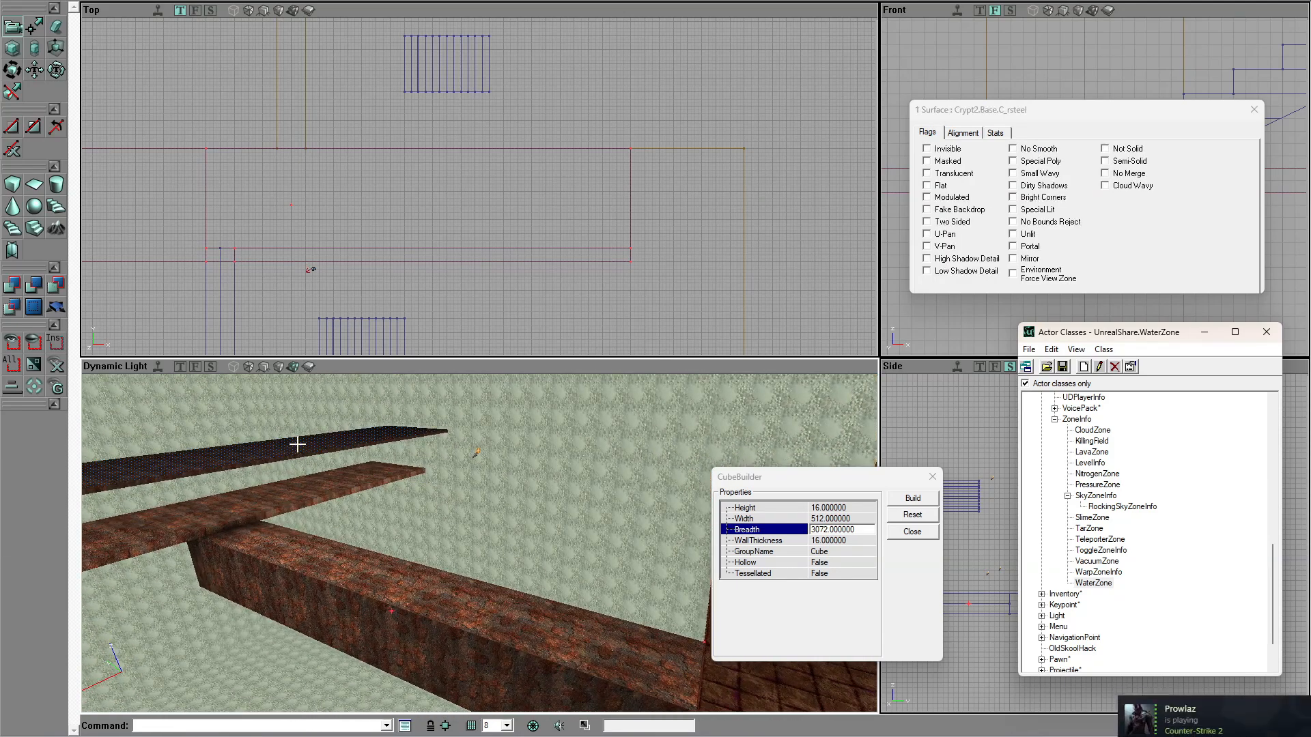
mouse_move(303, 474)
right_mouse_down()
mouse_move(328, 478)
mouse_move(320, 485)
right_mouse_up()
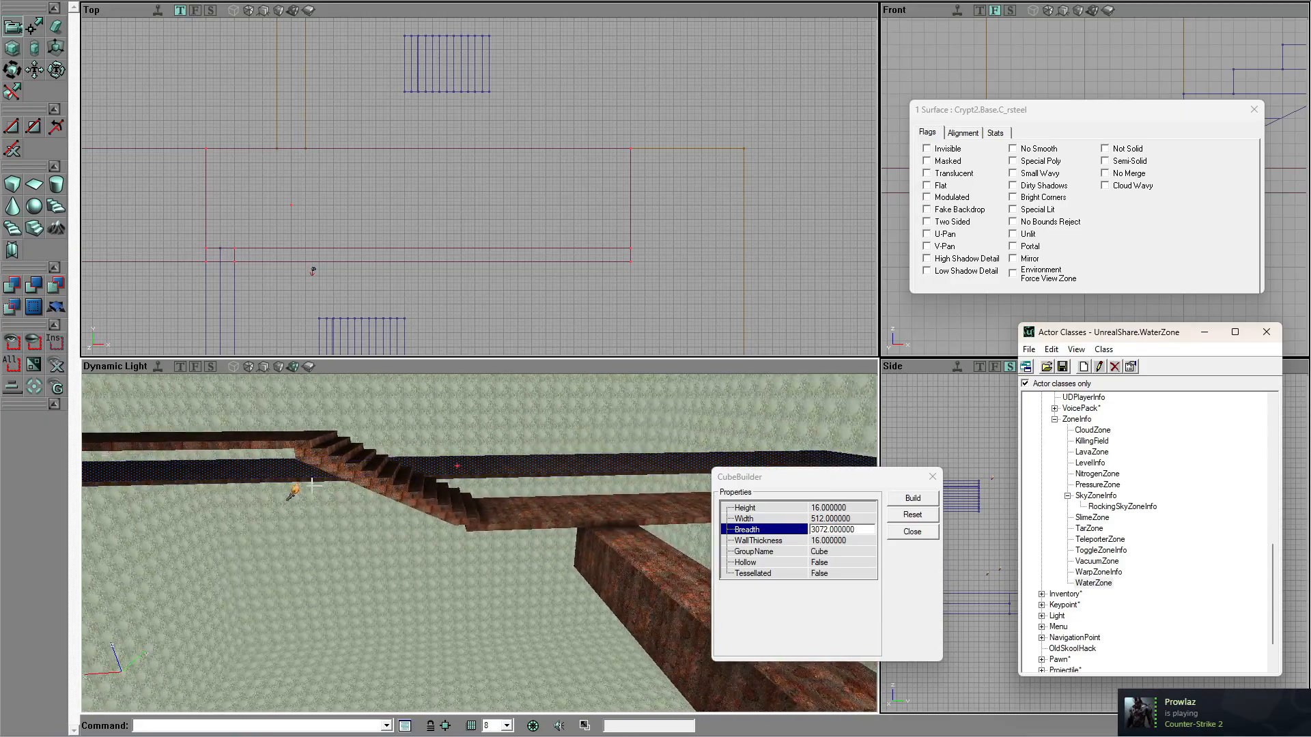
left_click(409, 1)
right_click_drag(347, 502, 405, 501)
Step: Build the 3072-breadth cube brush again and centre it across the room, on the far side of the lower walkway from the corridor
left_click(912, 501)
scroll(486, 334, "down", 3)
mouse_move(486, 335)
right_mouse_down()
mouse_move(442, 386)
mouse_move(503, 266)
right_mouse_up()
left_click_drag(380, 125, 381, 351, "ctrl+shift")
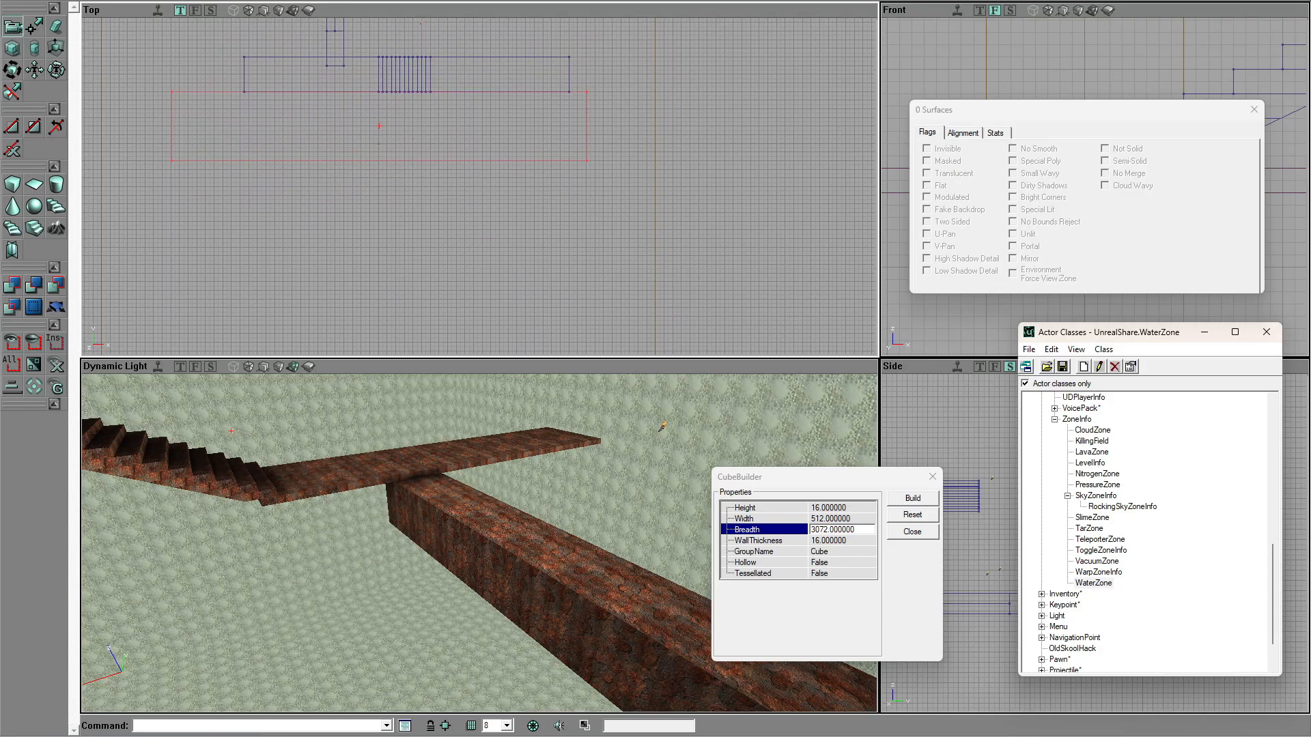
left_click_drag(495, 333, 493, 332, "ctrl+shift")
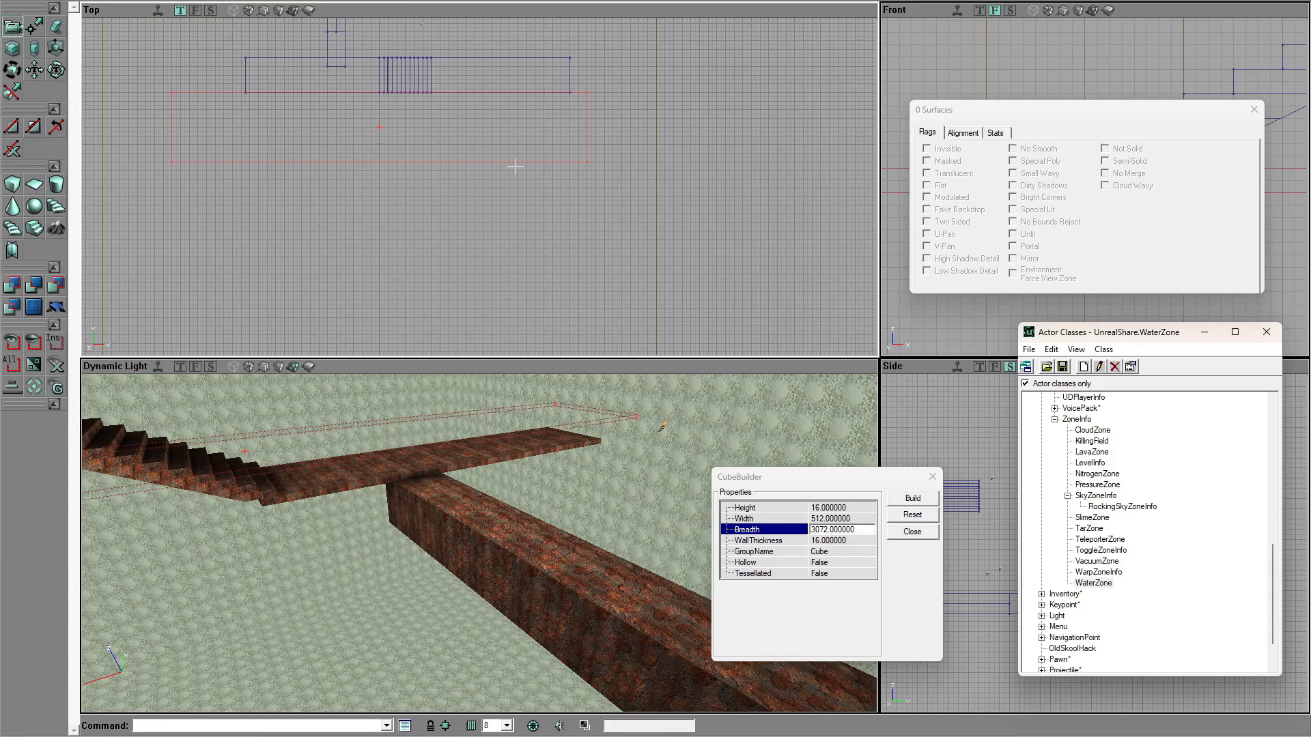
left_click_drag(497, 325, 497, 341, "ctrl+shift")
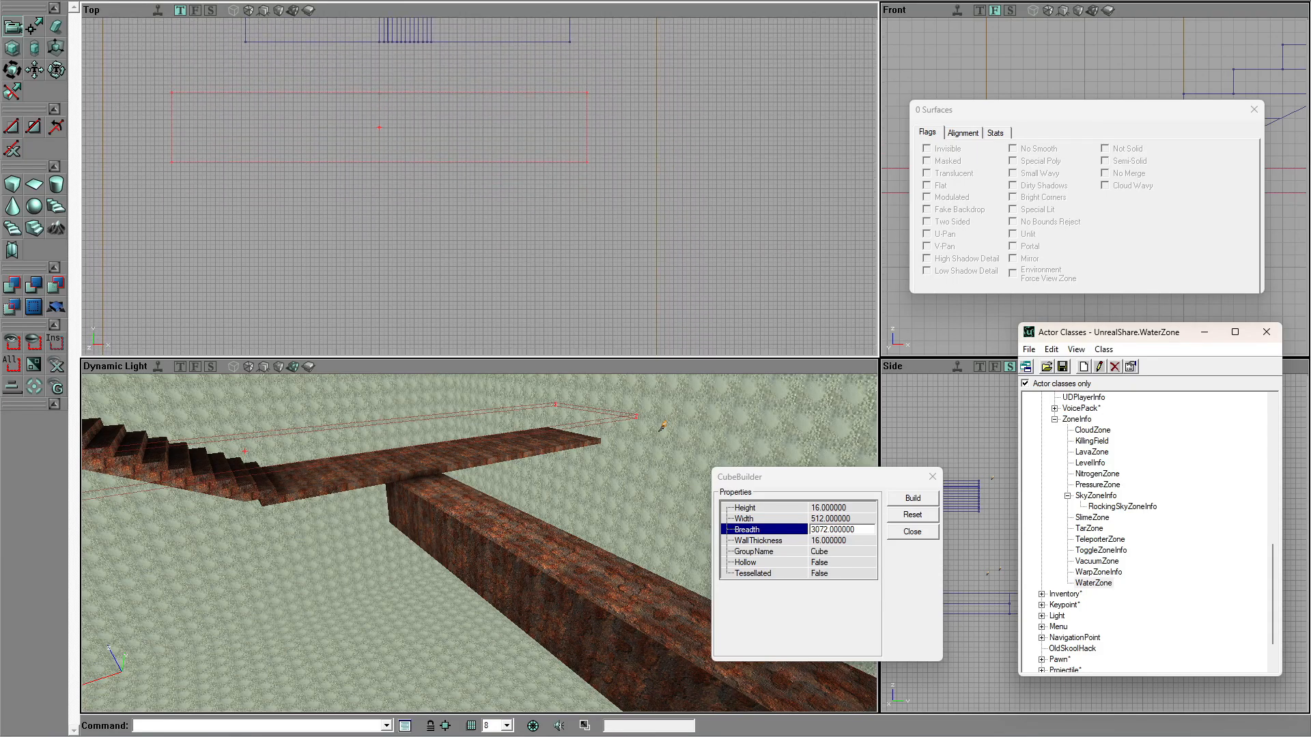
left_click_drag(496, 148, 496, 164, "ctrl+shift")
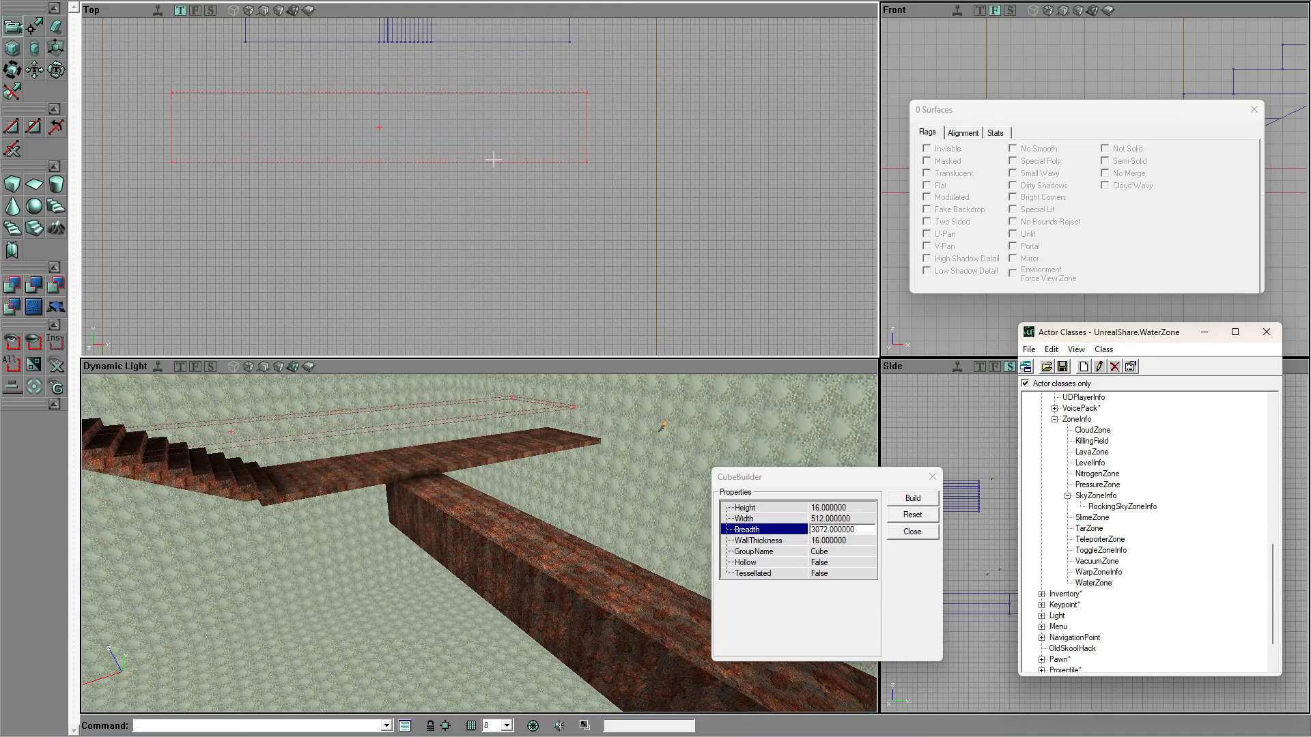
scroll(497, 164, "up", 3)
left_click_drag(496, 164, 448, 299)
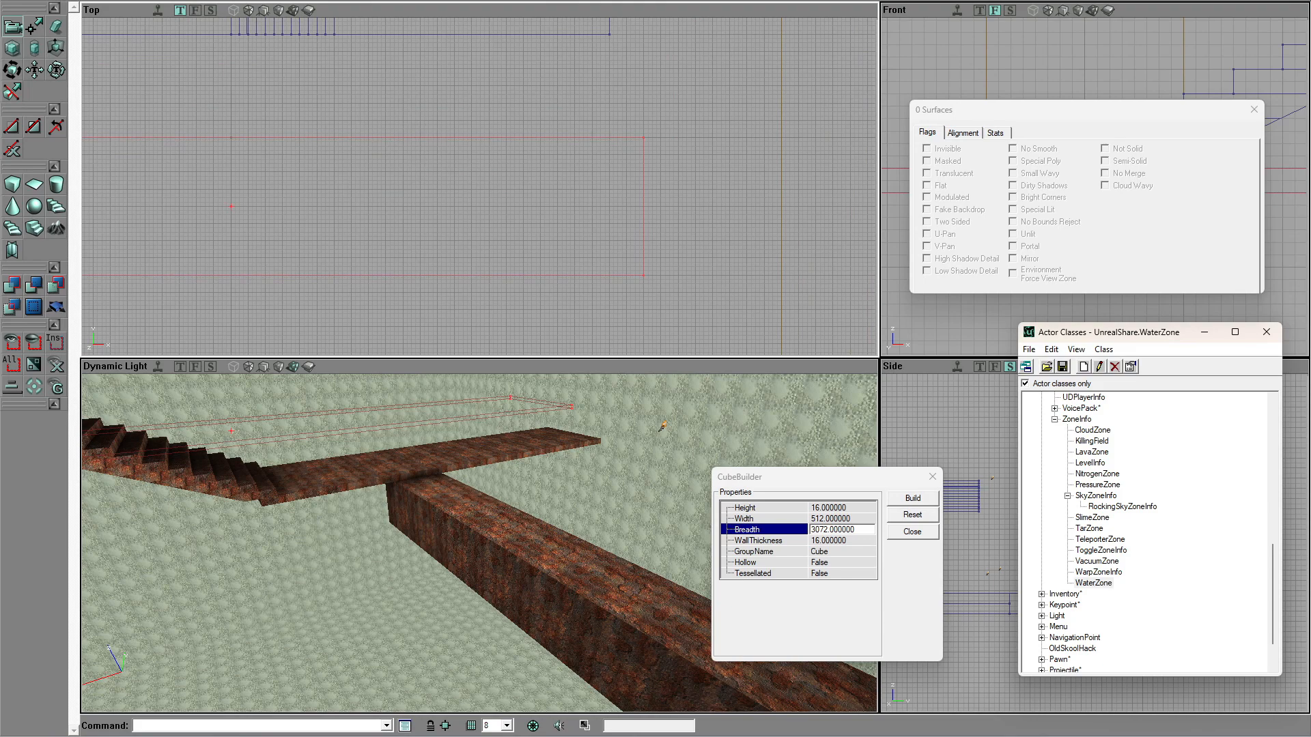
left_click_drag(468, 149, 444, 213)
scroll(444, 213, "down", 4)
left_click_drag(376, 173, 490, 158)
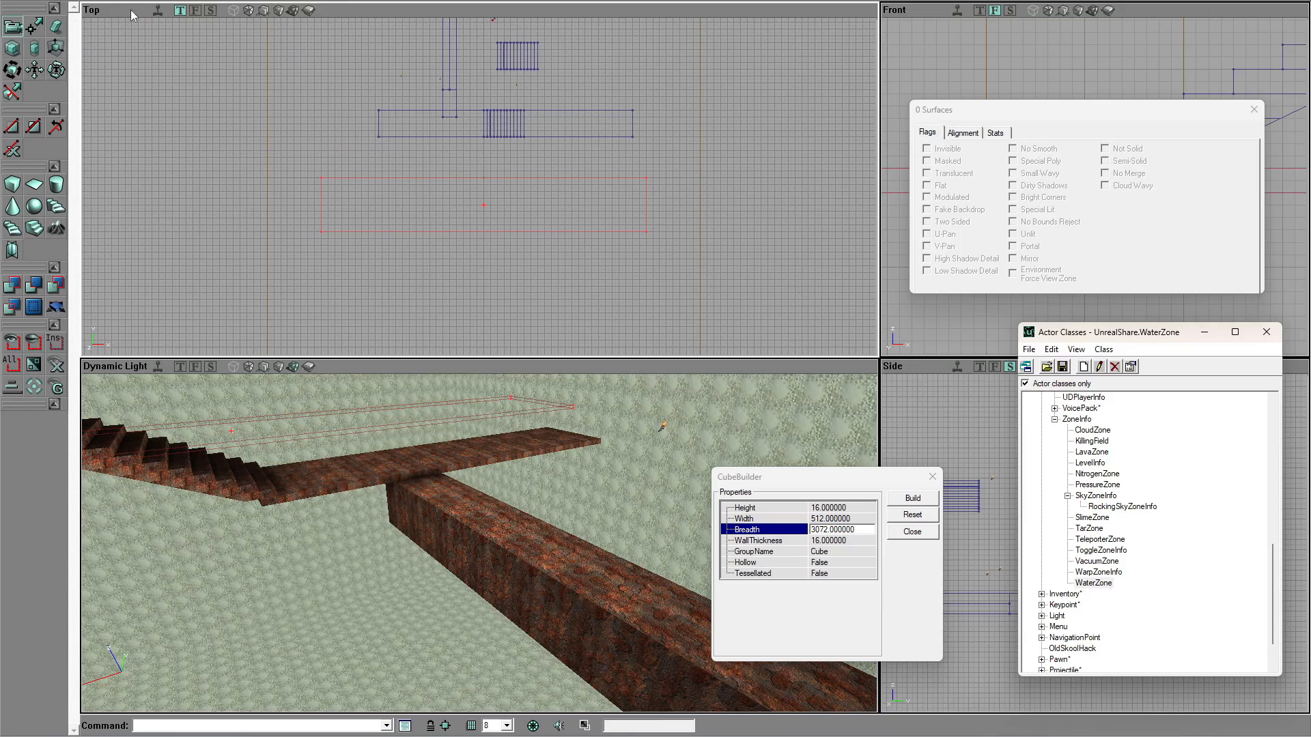
Step: Add the builder brush as a second wide platform, close the cube builder and view it from the corridor-side platform
left_click(13, 291)
left_click_drag(475, 467, 540, 539)
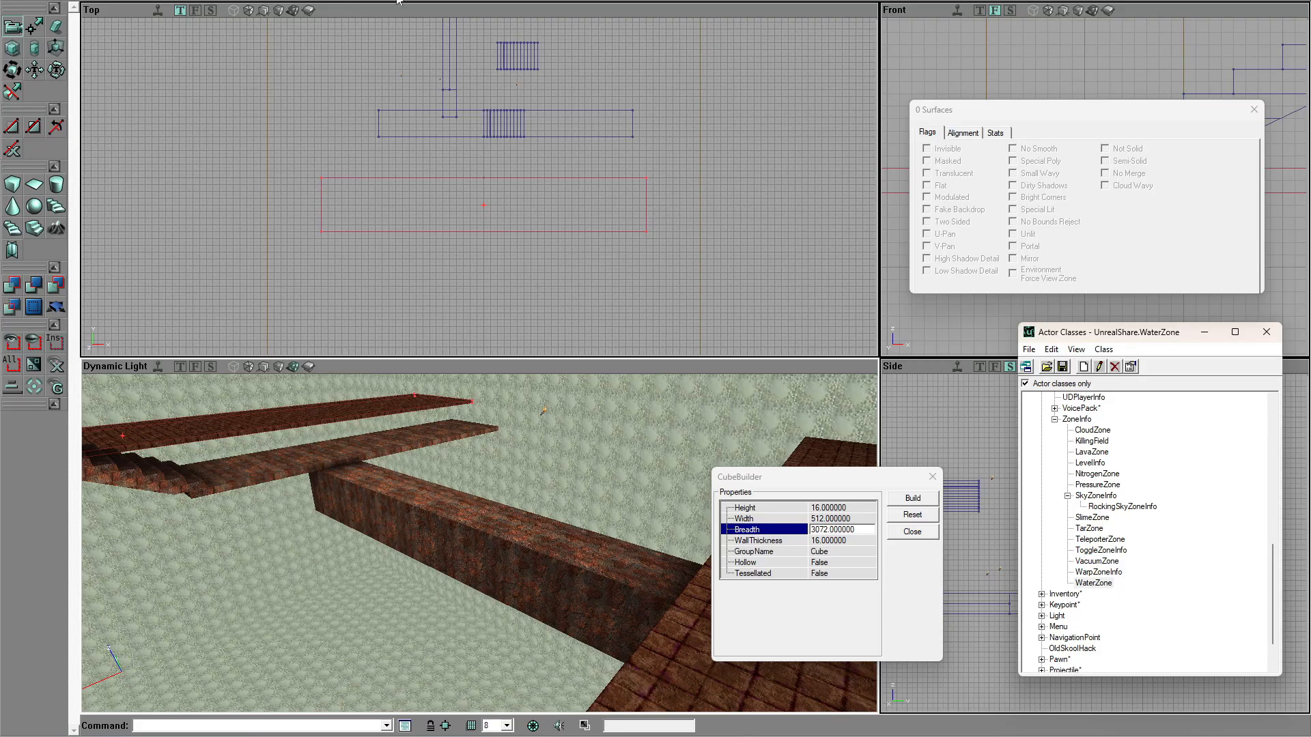
left_click(912, 531)
left_click_drag(843, 535, 843, 536)
right_click_drag(842, 535, 267, 363)
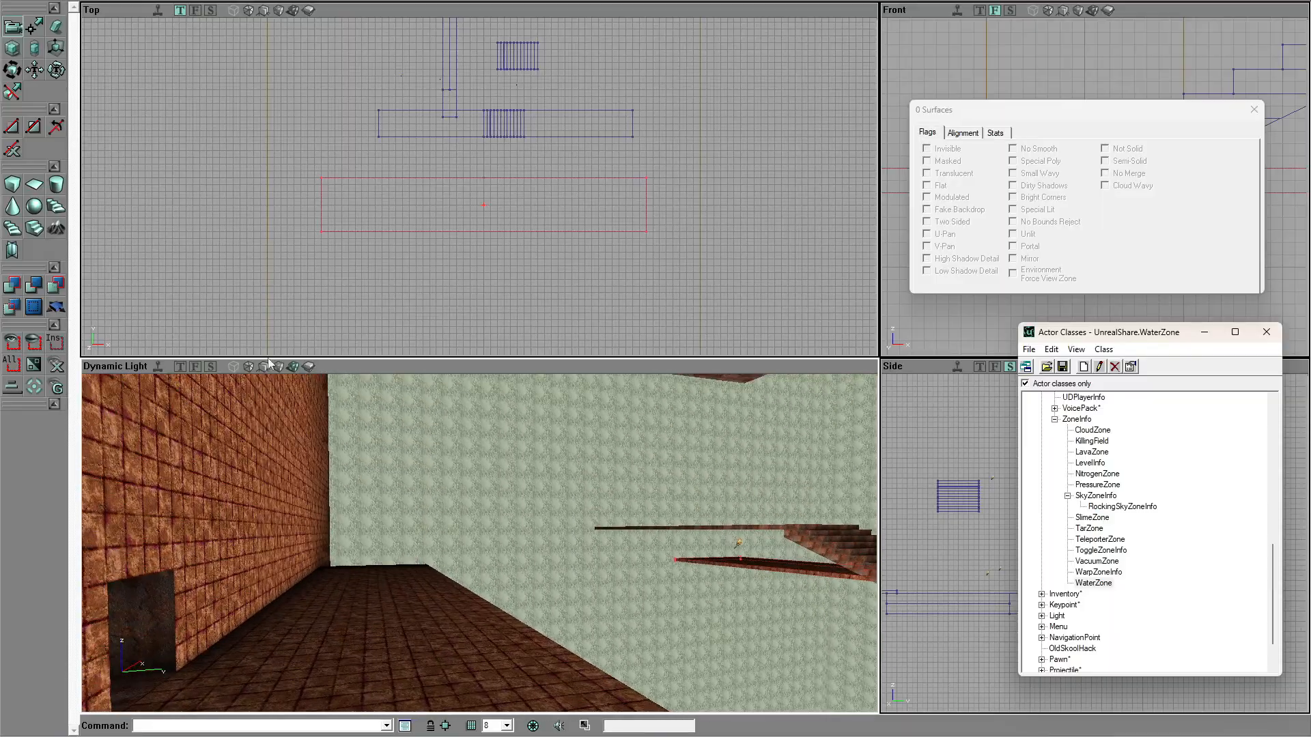
Step: Preview the room in real time to examine the platforms, beam and staircase from the corridor side, closing the surface properties meanwhile
left_click(158, 367)
left_click_drag(456, 600, 844, 472)
left_click_drag(459, 509, 458, 553)
left_click_drag(384, 670, 465, 699)
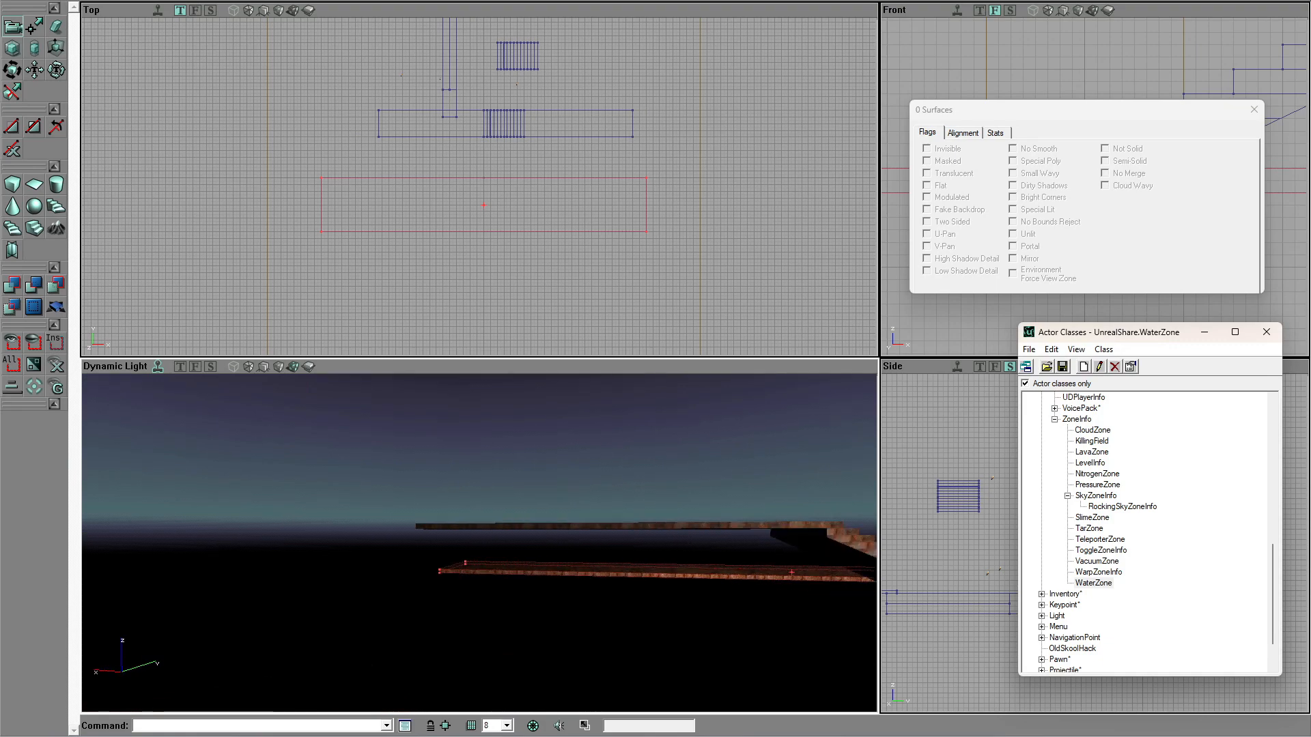
left_click_drag(465, 567, 519, 512)
right_click_drag(519, 512, 461, 546)
mouse_move(460, 546)
left_mouse_down()
mouse_move(515, 529)
mouse_move(454, 553)
mouse_move(451, 536)
mouse_move(478, 529)
left_mouse_up()
left_click(1253, 109)
left_click_drag(424, 574, 430, 597)
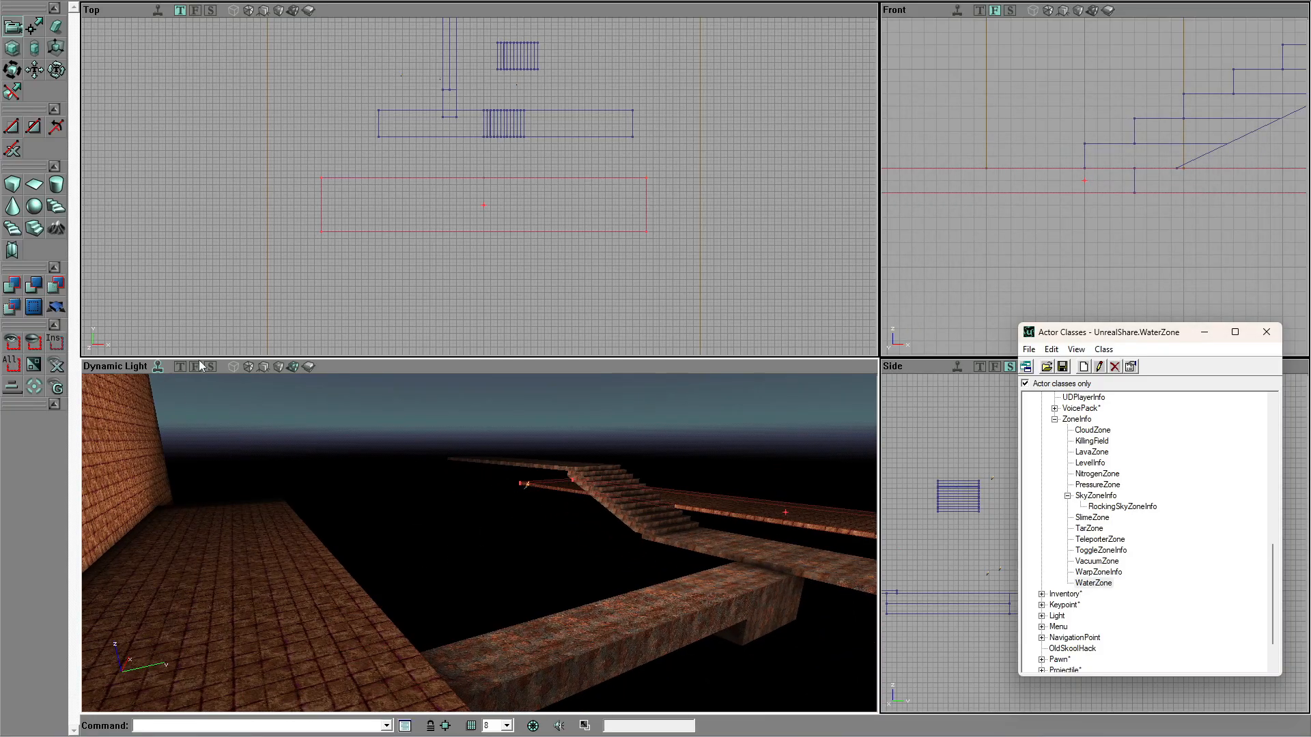
left_click(158, 369)
Step: Build a horizontal sheet brush with a height and width of 4096
right_click_drag(341, 506, 374, 529)
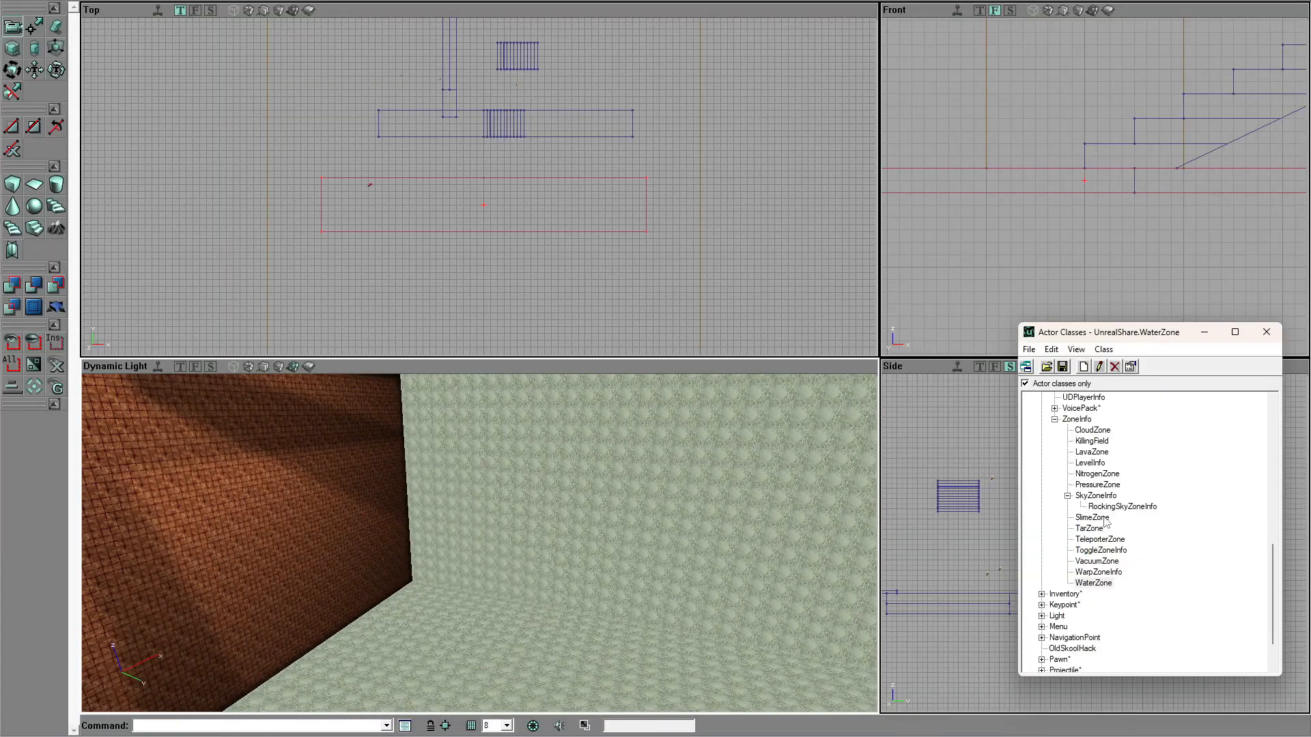
mouse_move(335, 591)
right_mouse_down()
mouse_move(318, 581)
mouse_move(326, 588)
right_mouse_up()
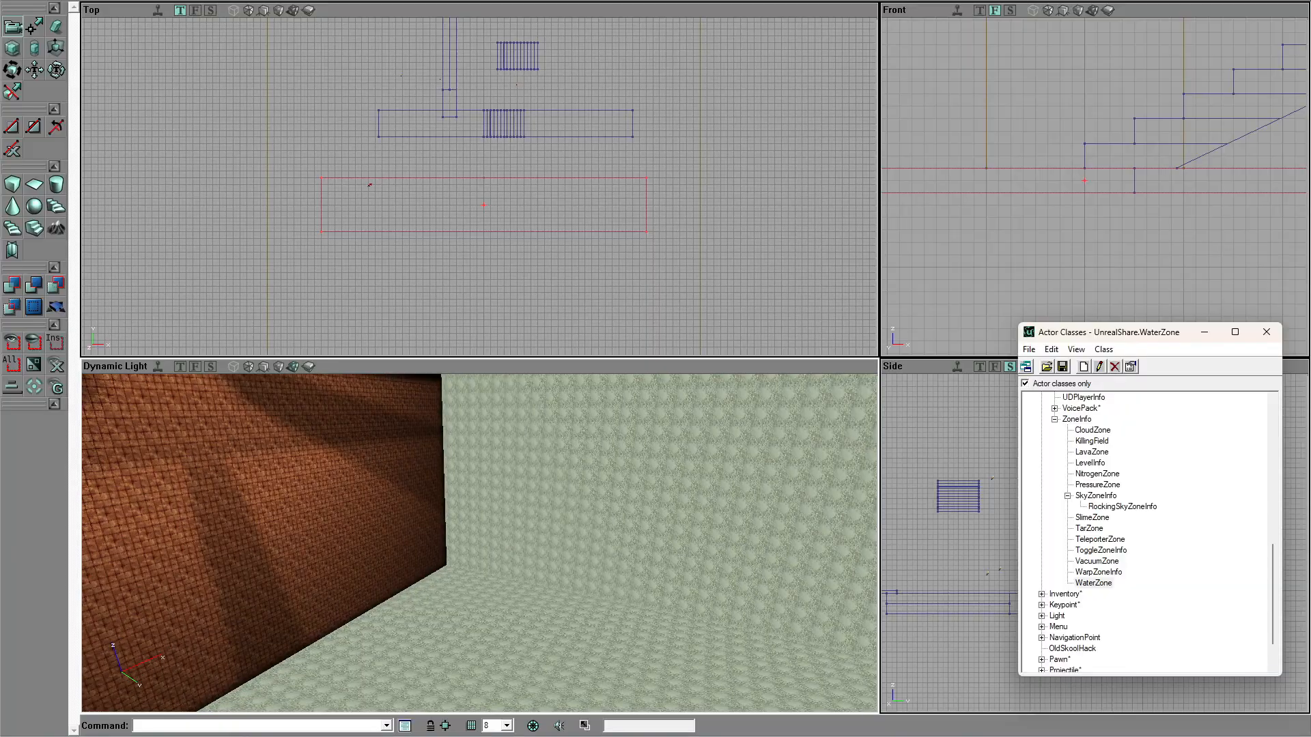
left_click_drag(327, 587, 321, 604)
mouse_move(321, 604)
right_mouse_down()
mouse_move(301, 581)
mouse_move(256, 595)
mouse_move(311, 604)
mouse_move(316, 588)
right_mouse_up()
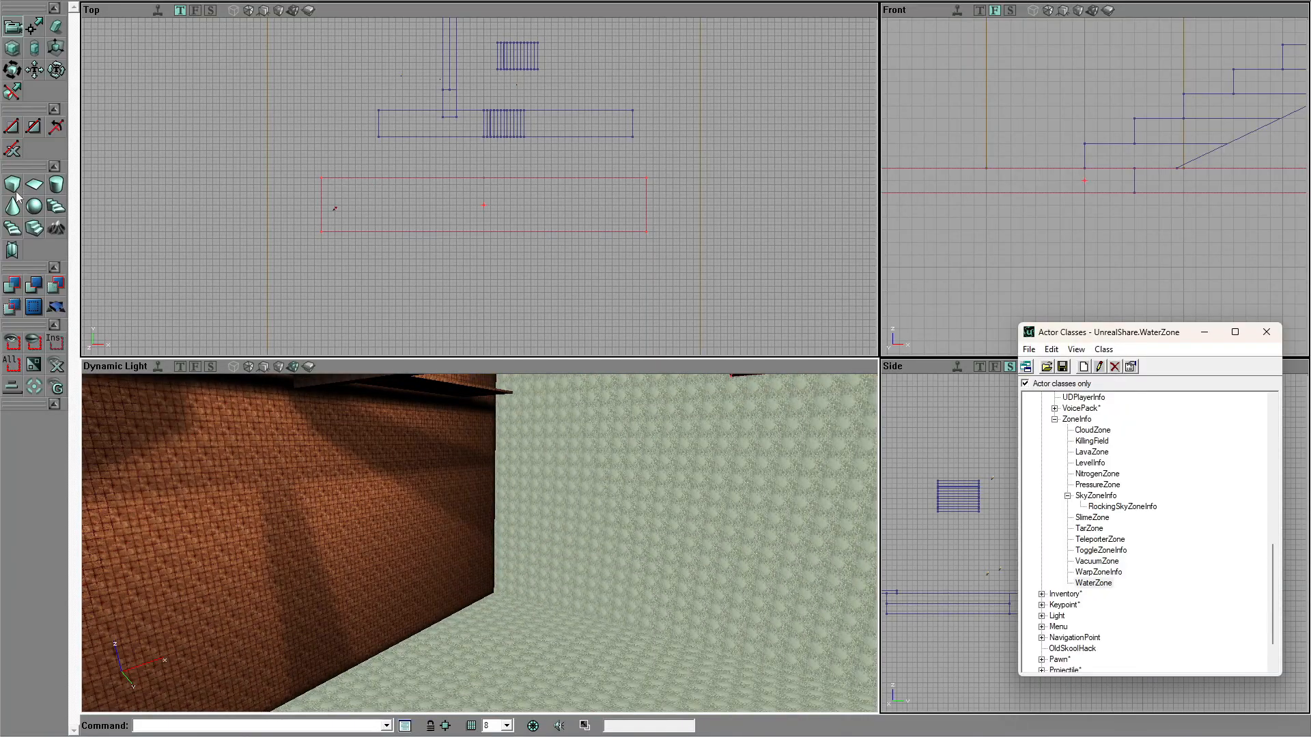
left_click(37, 190)
right_click(38, 189)
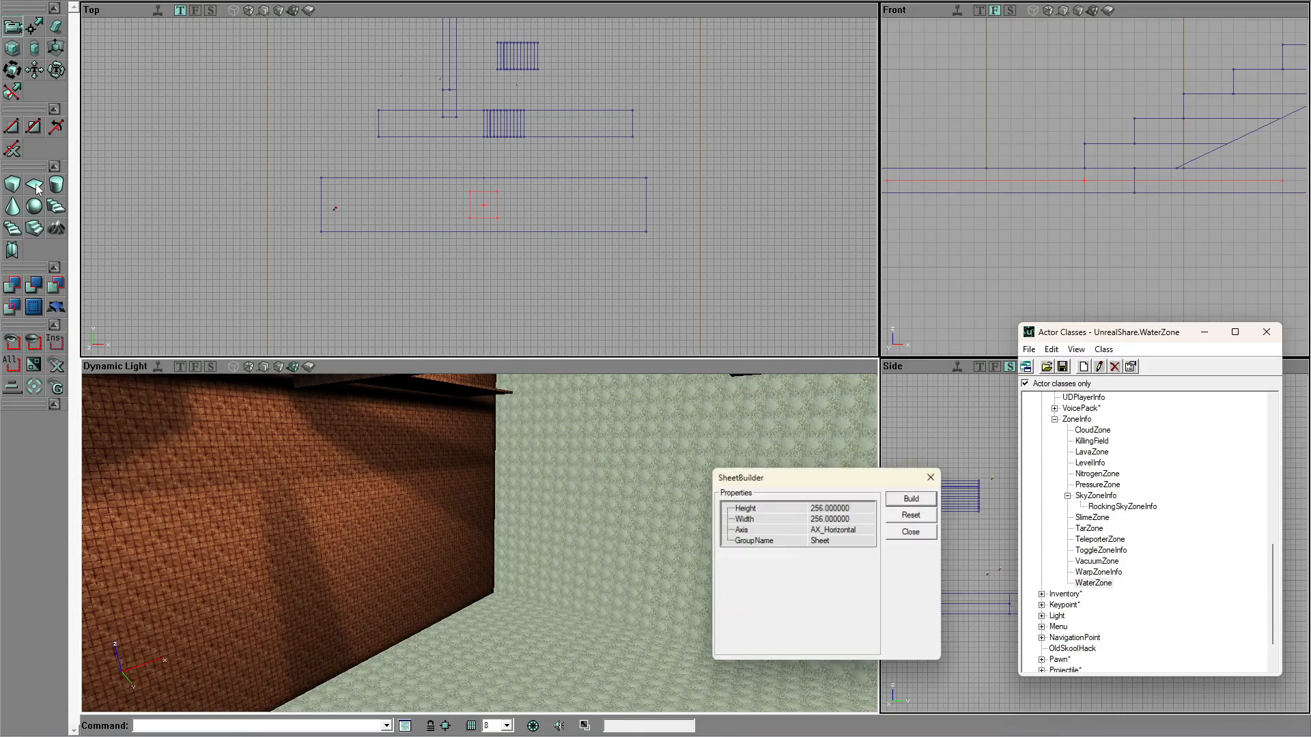
left_click(846, 508)
type("4096")
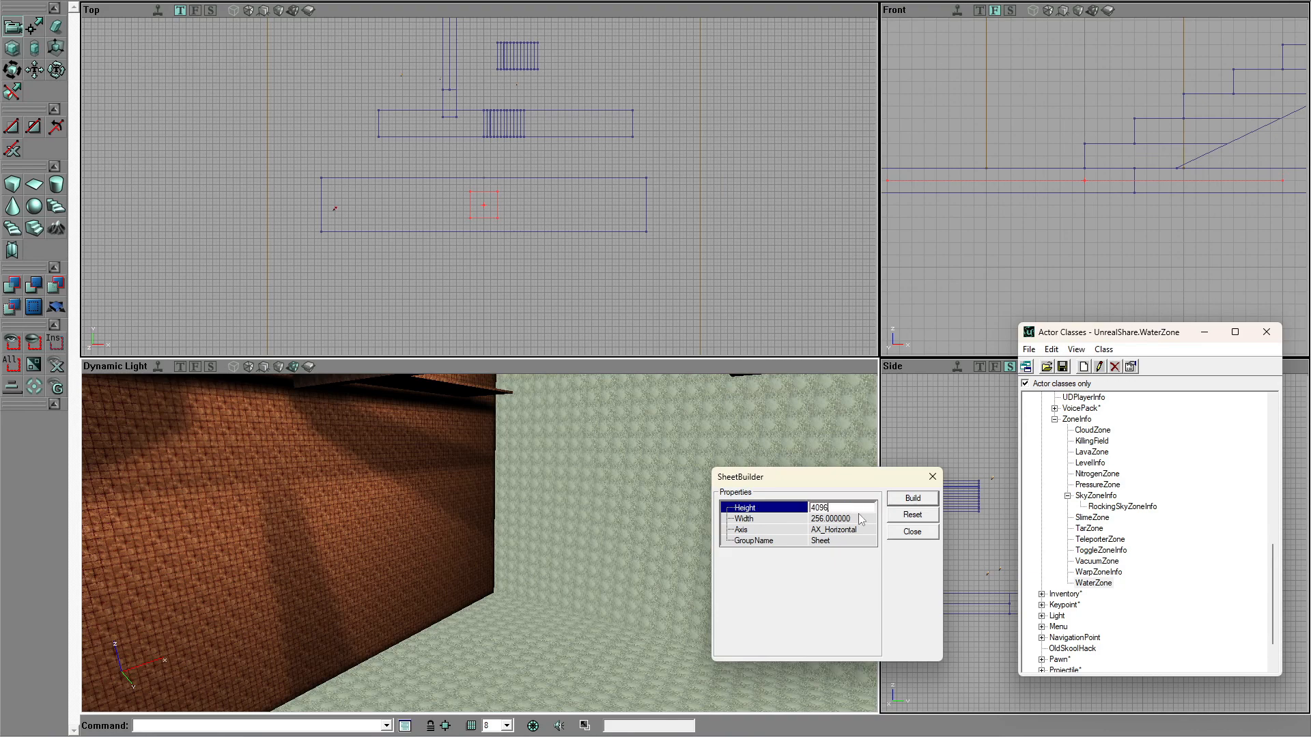
left_click(859, 519)
type("4096")
left_click(909, 501)
Step: Set the grid size to 64, align the sheet with the room's walls and lower it between the walkways and the floor
left_click_drag(563, 219, 563, 326)
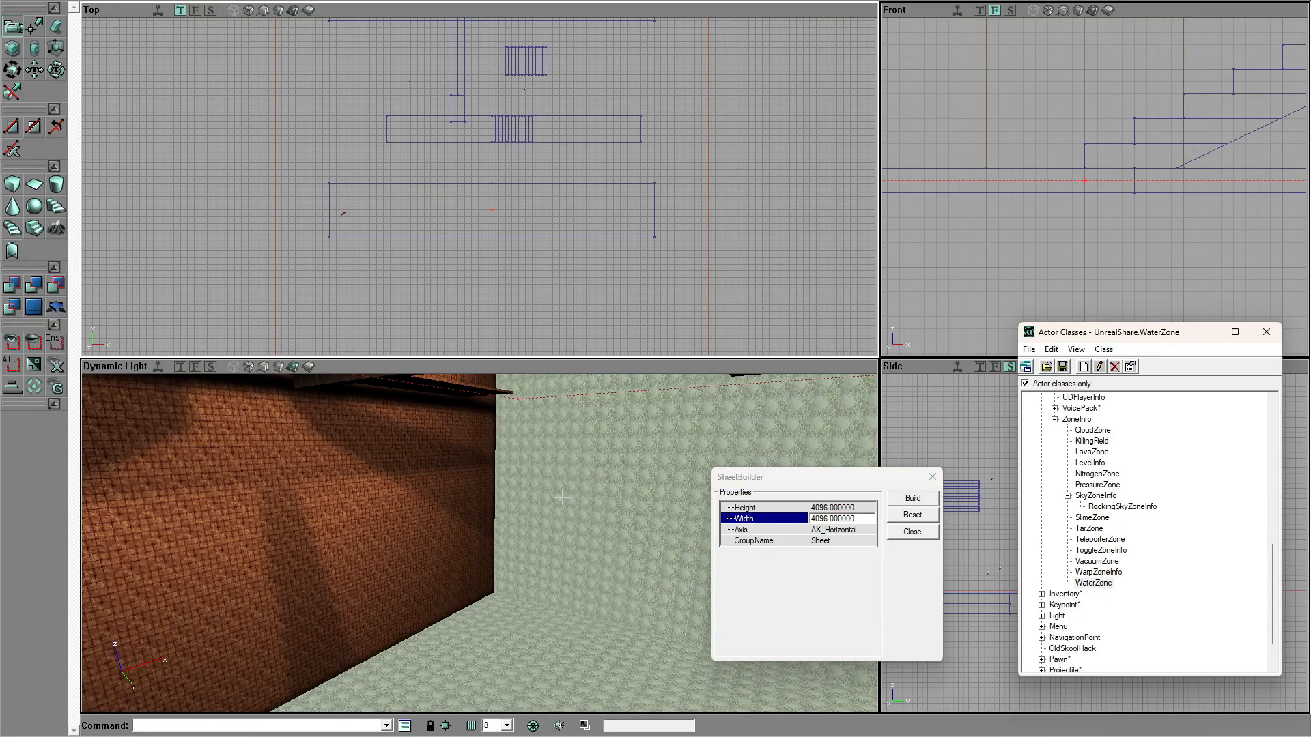
left_click(505, 726)
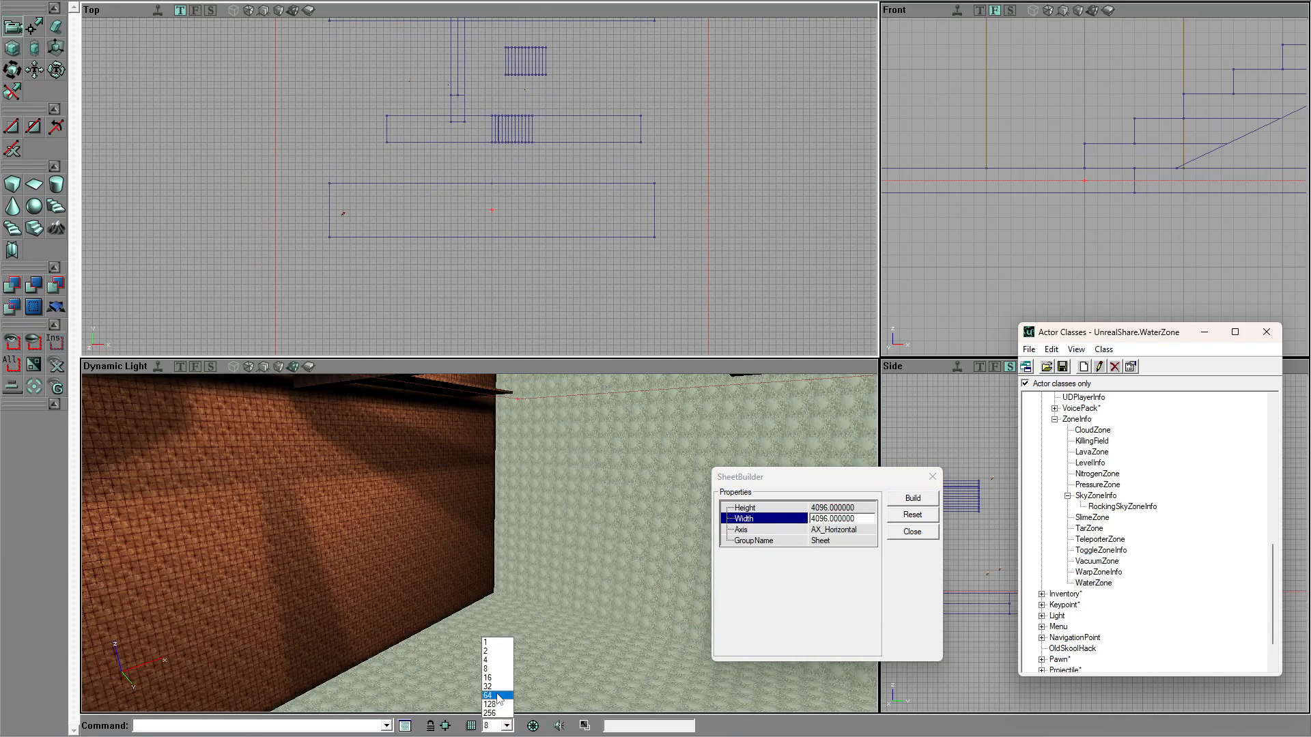
left_click(497, 685)
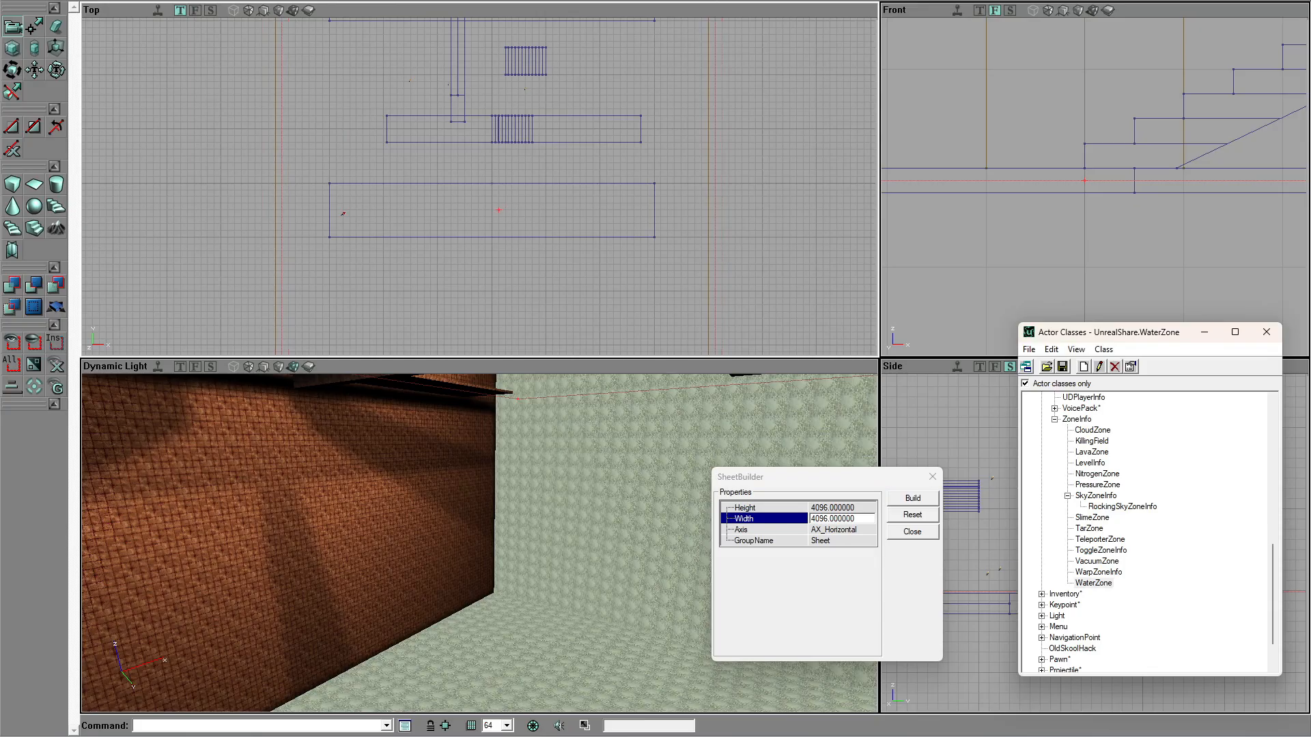
left_click_drag(568, 260, 567, 378)
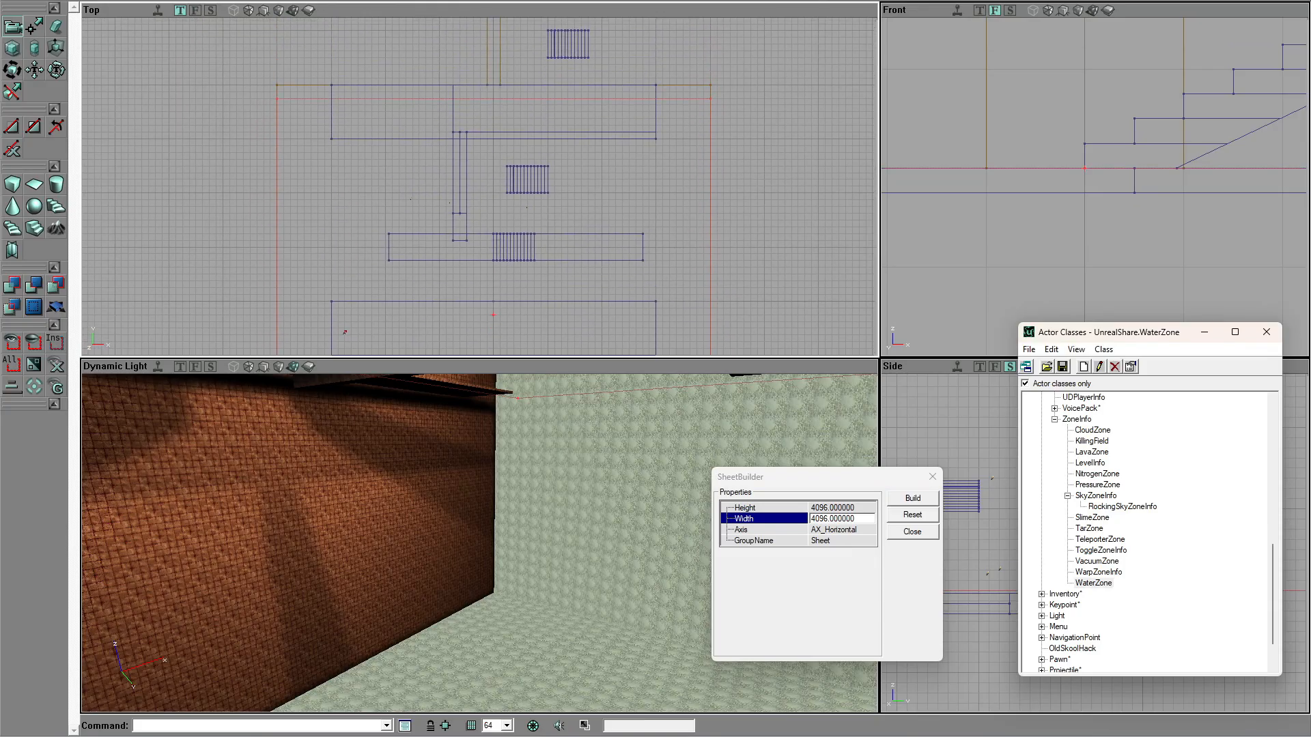
left_click_drag(515, 475, 544, 540)
left_click_drag(529, 475, 524, 601, "ctrl")
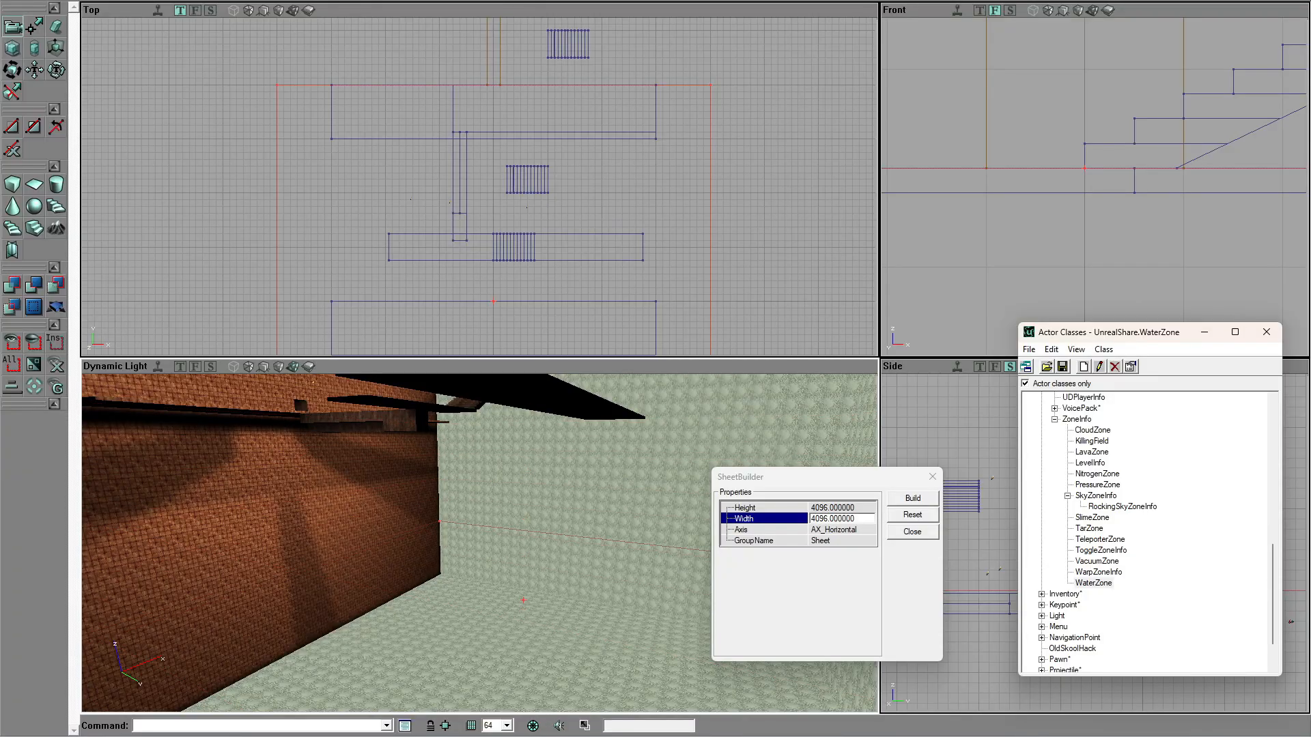
mouse_move(1070, 241)
left_mouse_down()
mouse_move(1070, 308)
mouse_move(1066, 215)
mouse_move(1065, 236)
left_mouse_up()
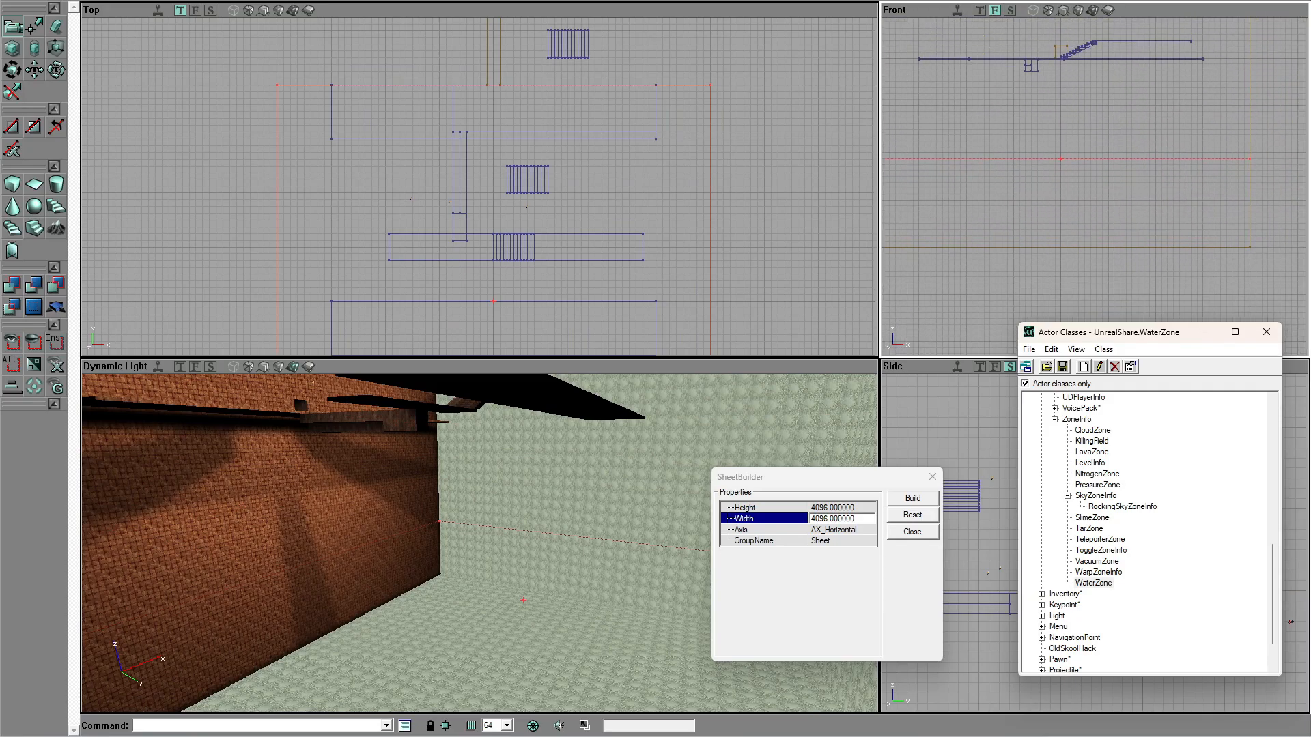
left_click_drag(1069, 241, 1070, 235, "ctrl")
mouse_move(528, 492)
left_mouse_down()
mouse_move(498, 492)
mouse_move(530, 492)
left_mouse_up()
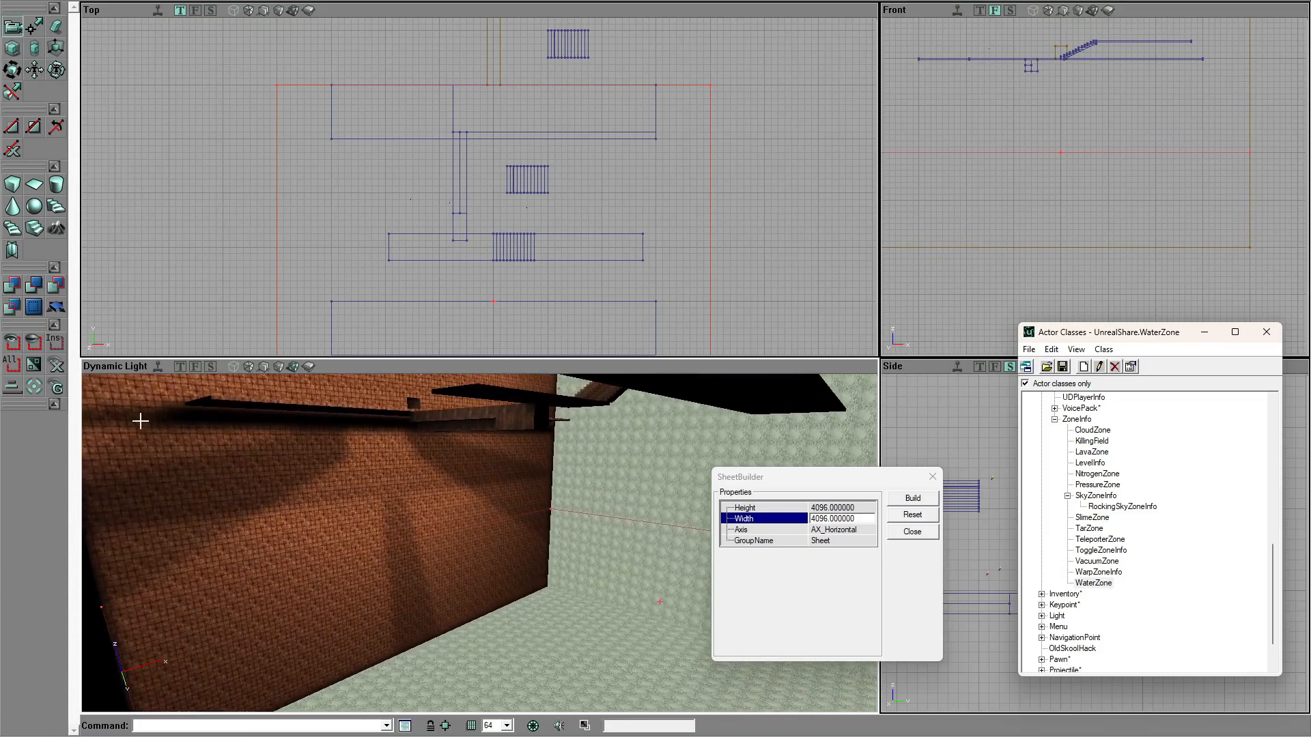
Step: Add the sheet to the level, close the sheet builder and set the added sheet brush's solidity to Nonsolid
left_click(13, 285)
mouse_move(420, 588)
right_mouse_down()
mouse_move(415, 631)
mouse_move(444, 604)
right_mouse_up()
left_click(925, 536)
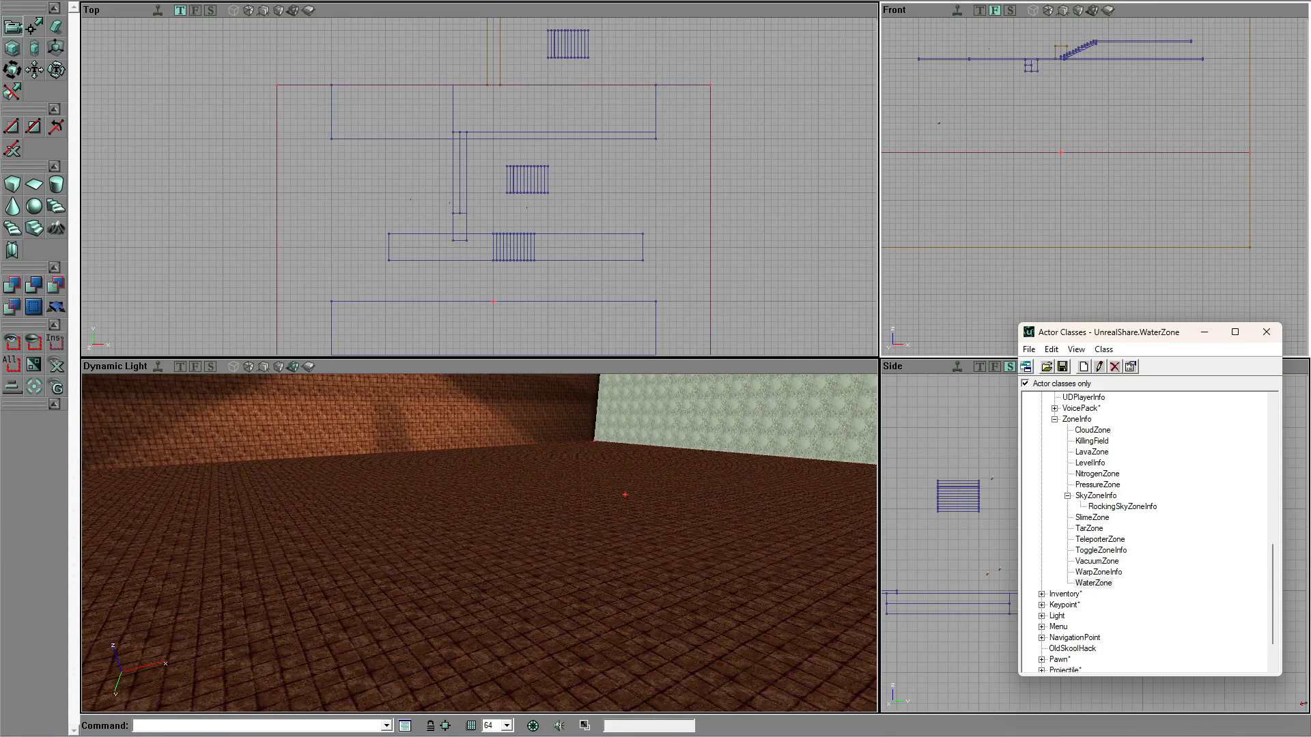
left_click(1013, 152)
right_click(1003, 152)
mouse_move(1088, 316)
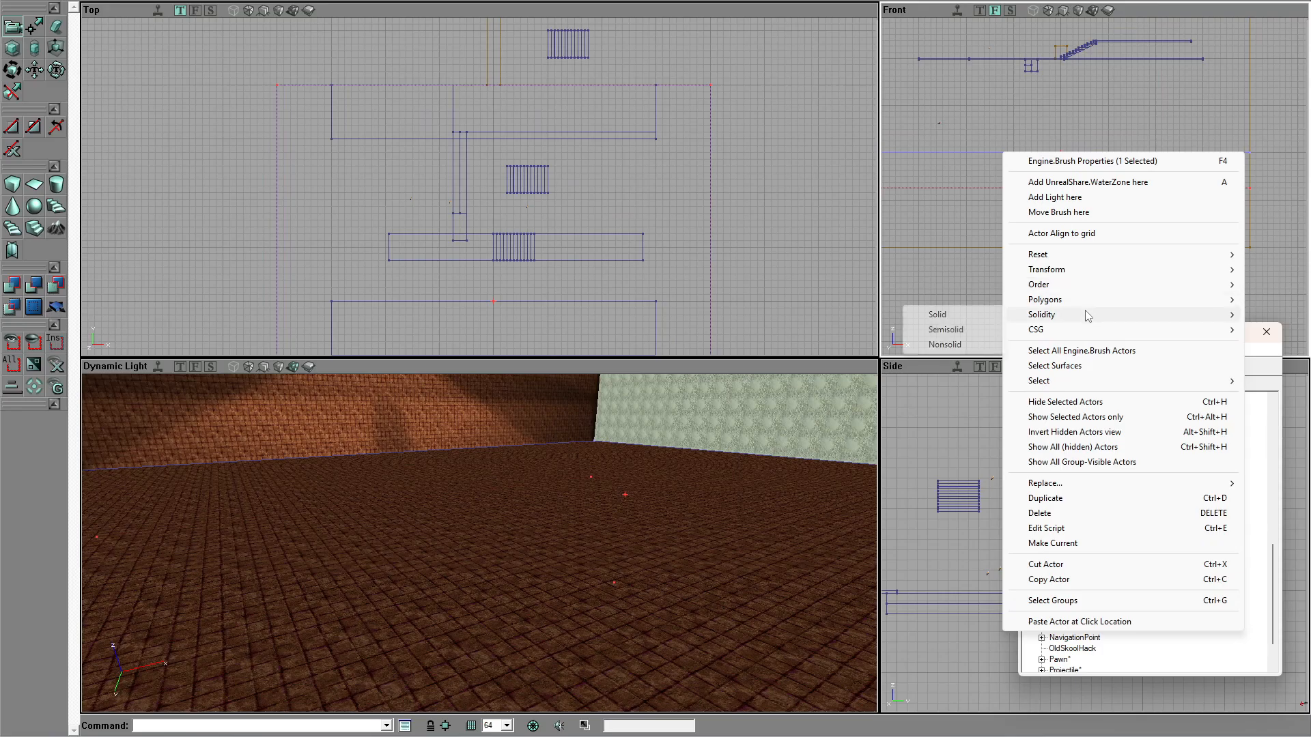
left_click(962, 345)
left_click_drag(694, 587, 676, 635)
Step: Select the horizontal sheet's surface in the room and turn on its Portal flag
left_click(1031, 208)
left_click_drag(631, 559, 631, 533)
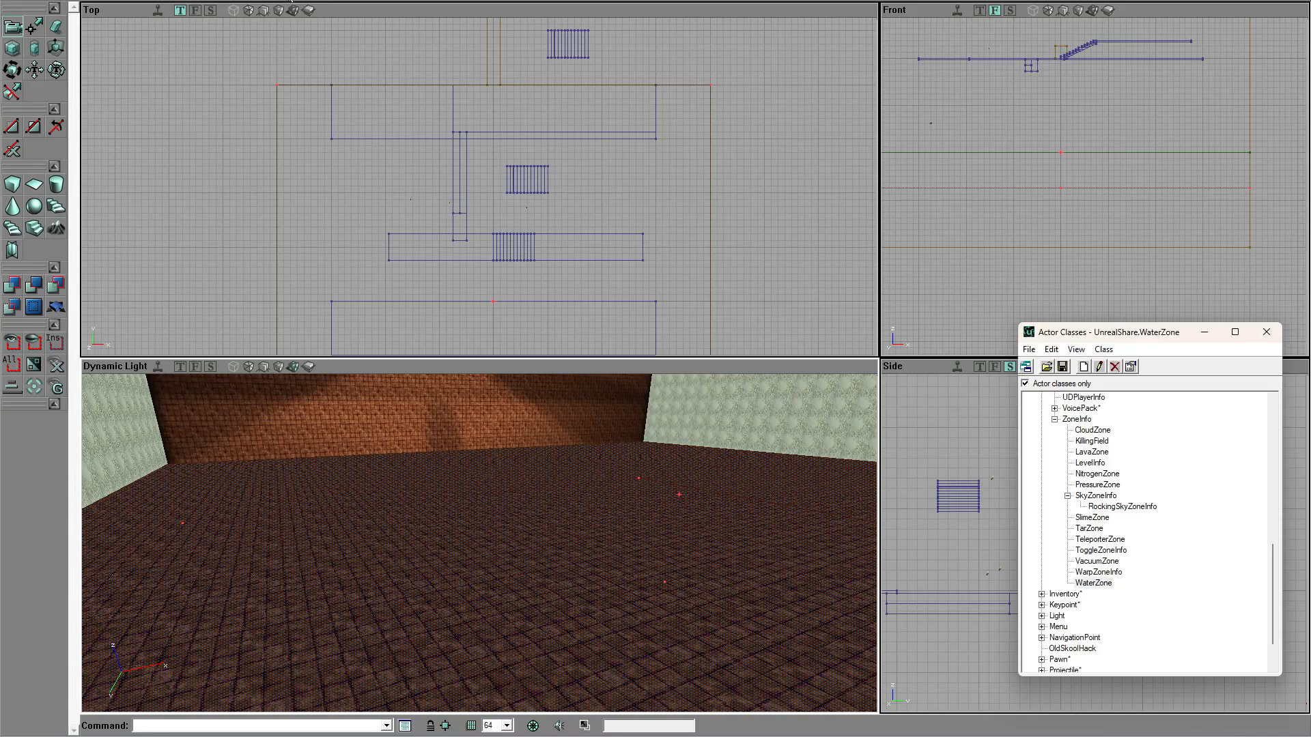
key("F5")
left_click_drag(1071, 113, 656, 130)
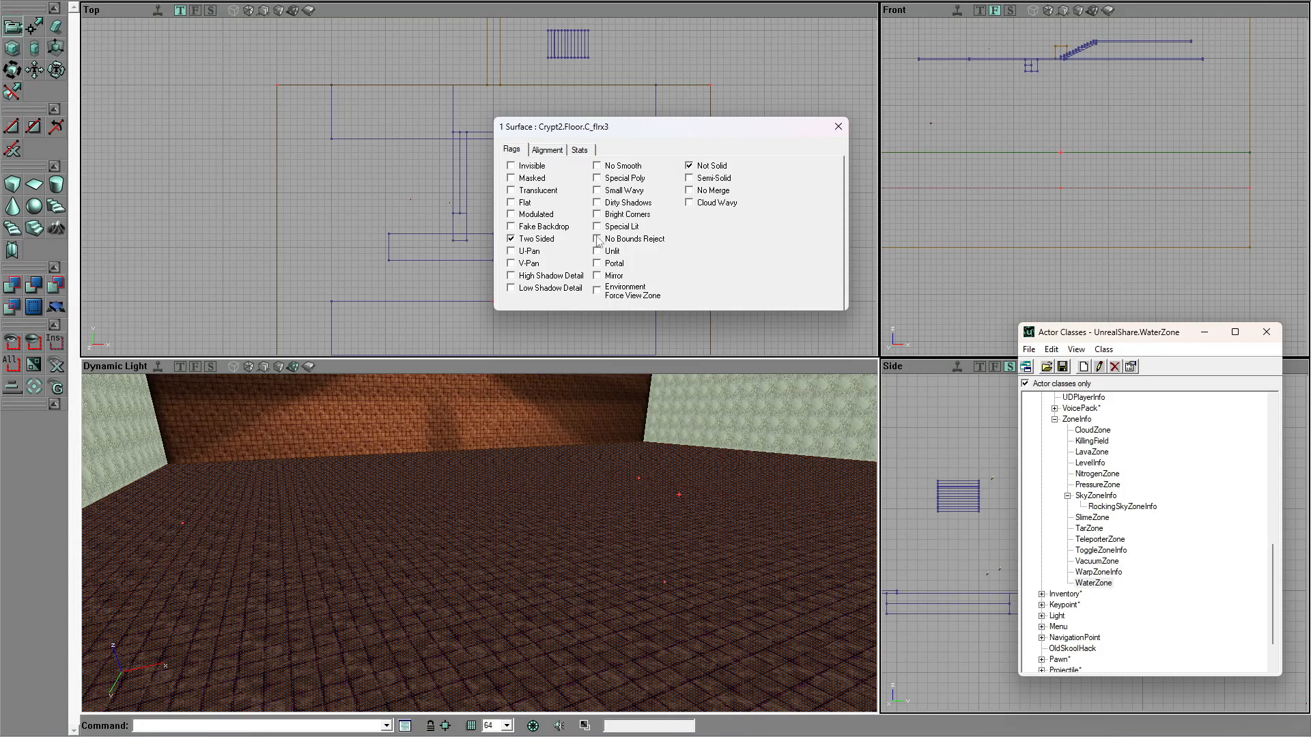
left_click(599, 265)
left_click(511, 497)
Step: Show the room in the Zone/Portal view, compare the zones above and below the sheet, and check the sheet's surface flags
left_click_drag(532, 465, 535, 526)
right_click_drag(403, 498, 389, 374)
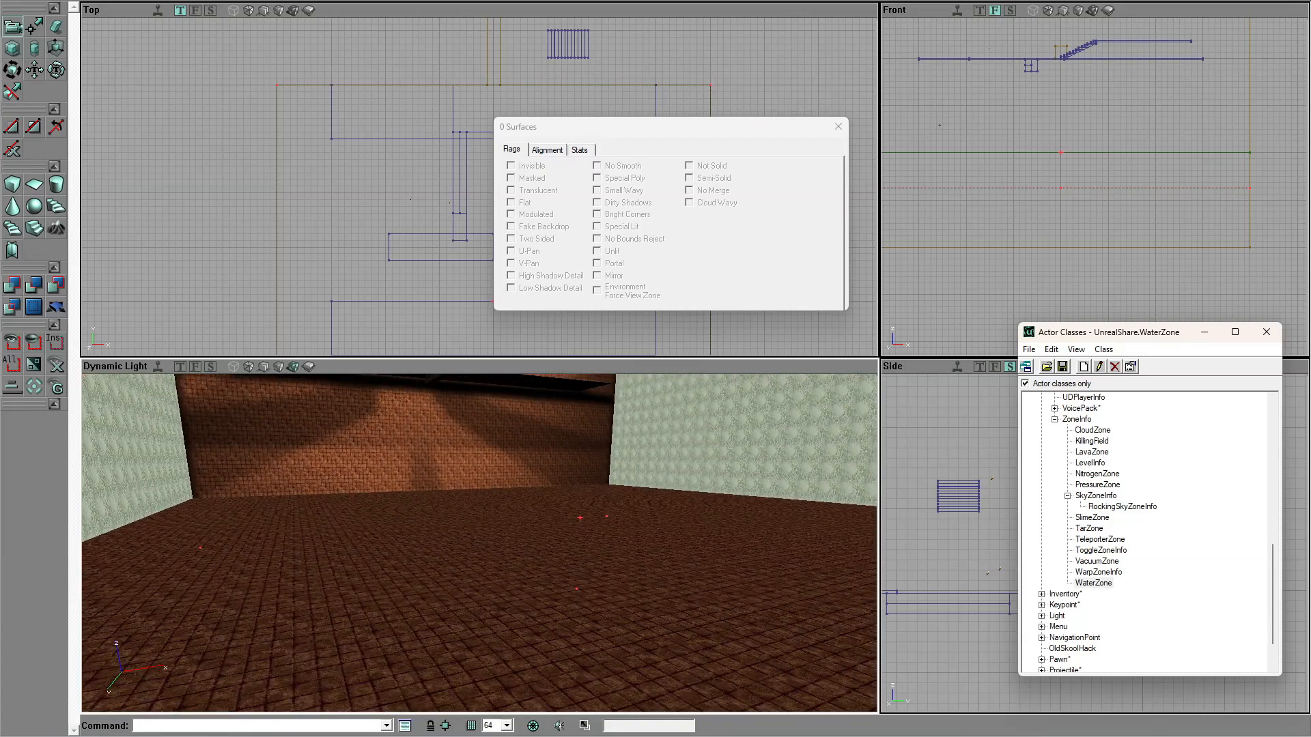
left_click_drag(407, 510, 410, 546)
right_click_drag(325, 412, 322, 374)
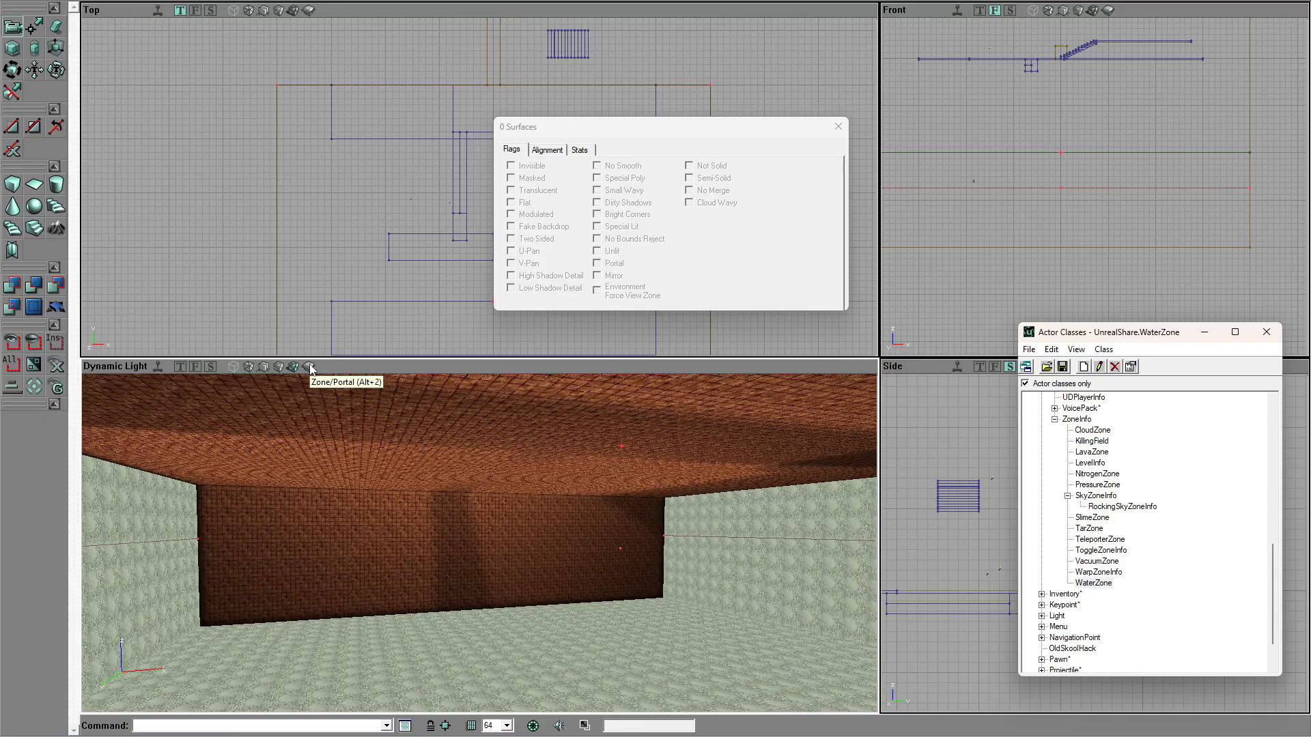
left_click(309, 368)
right_click_drag(480, 520, 428, 459)
left_click(158, 369)
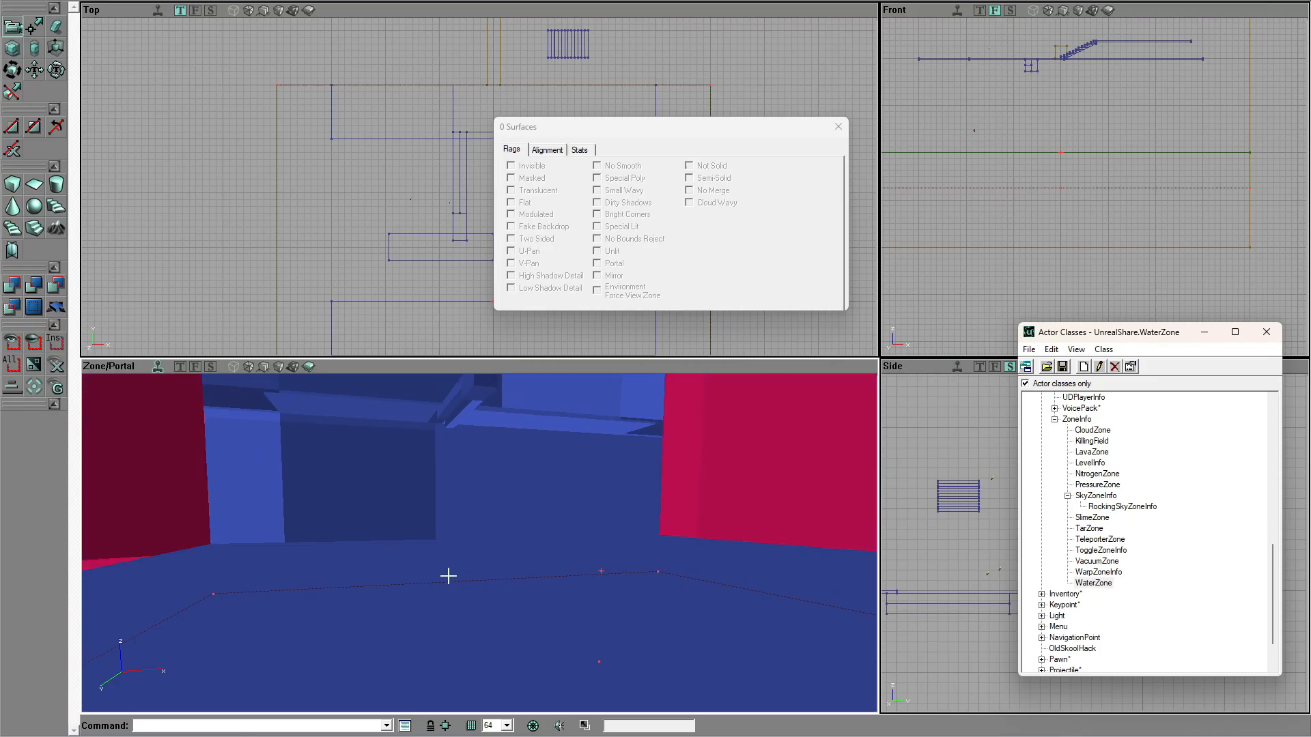
left_click(463, 599)
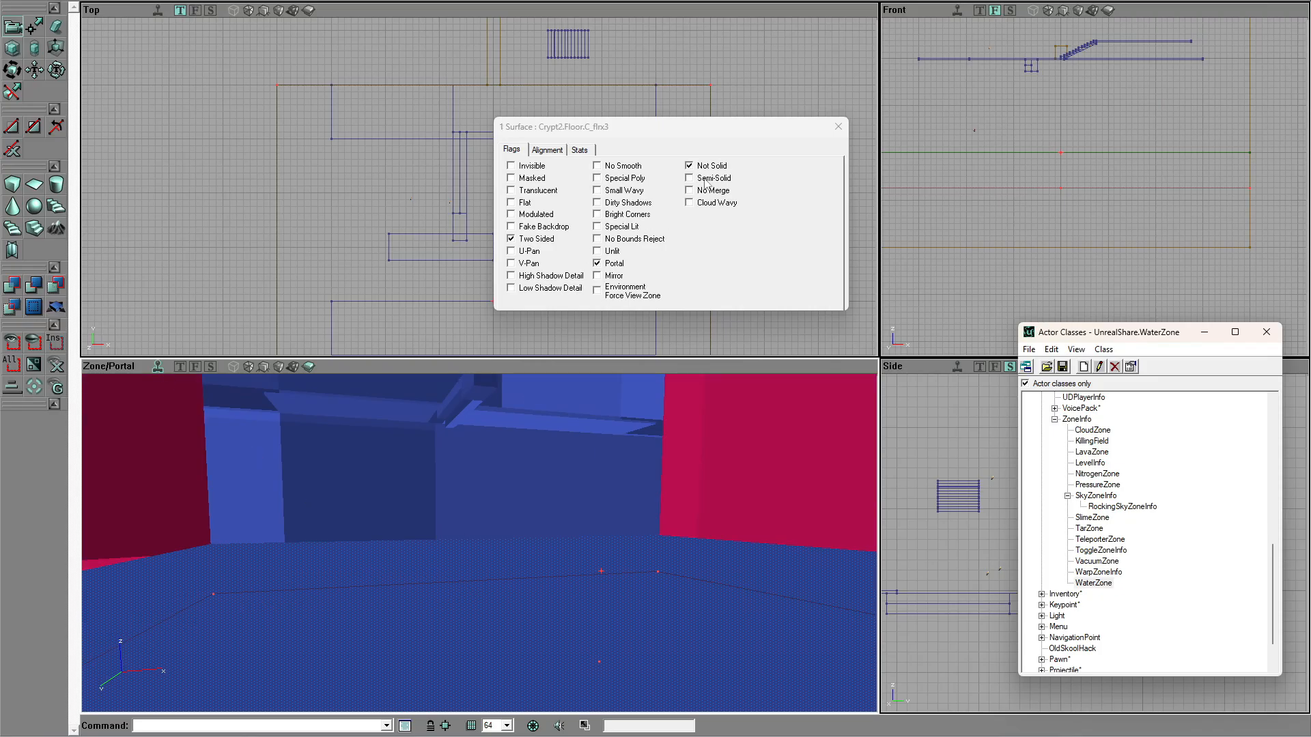
Step: Turn on the sheet surface's Invisible flag and examine the zones above and below it in the Zone/Portal view
left_click(510, 166)
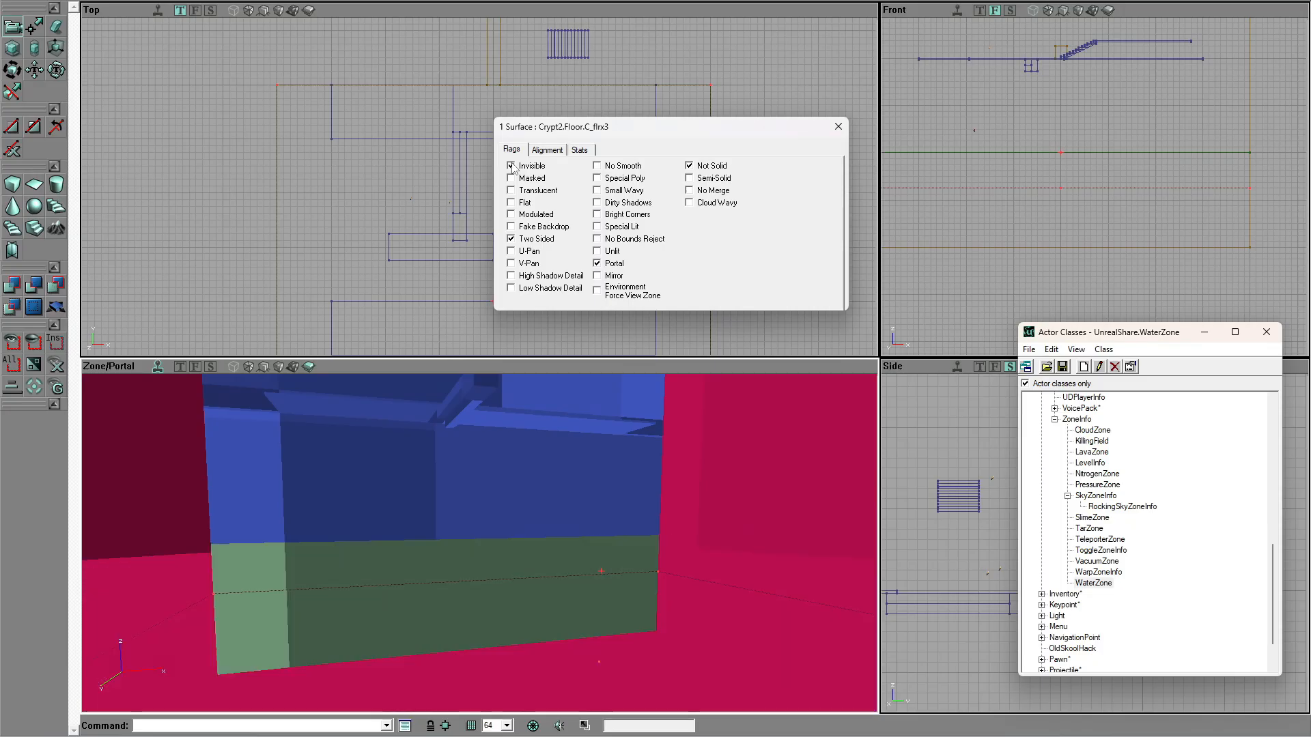
left_click_drag(480, 506, 381, 499)
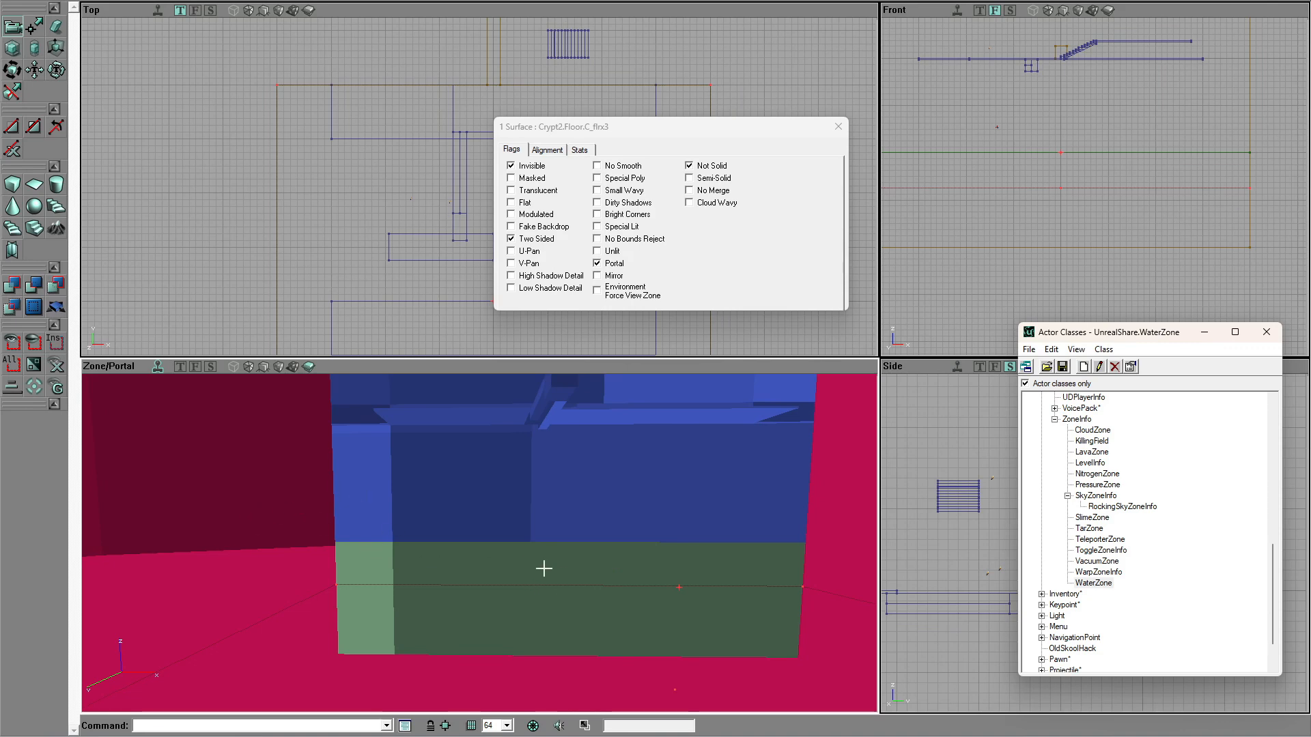
right_click_drag(571, 559, 590, 454)
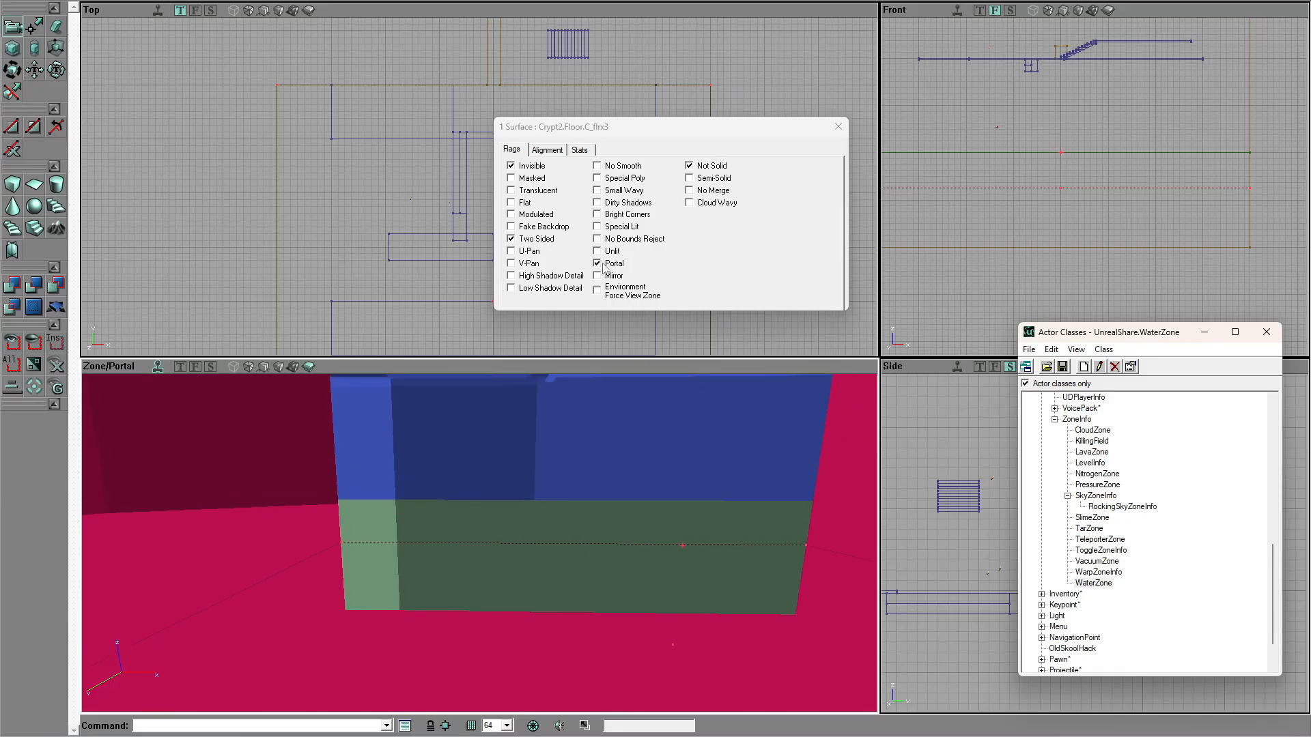
left_click_drag(521, 531, 530, 495)
right_click_drag(504, 550, 299, 389)
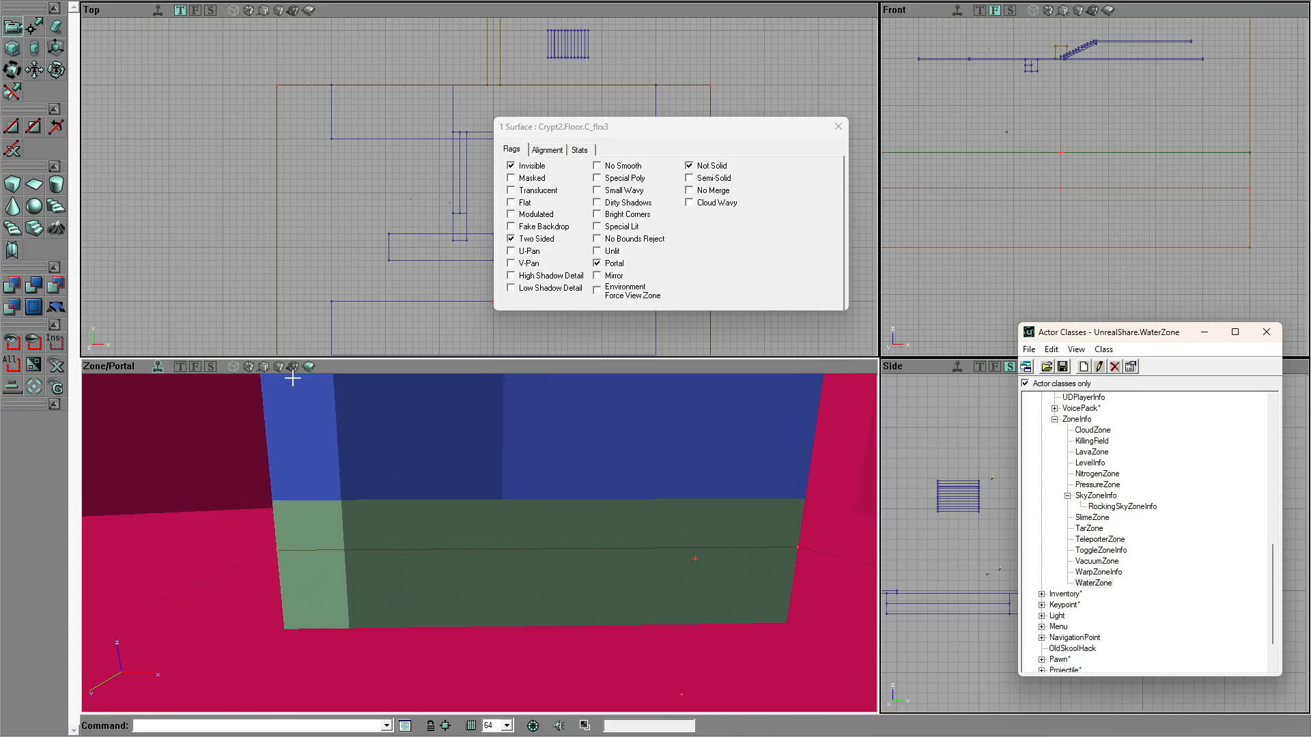
Step: Compare the room in the Dynamic Light, Textured, BSP Cuts and Texture Usage modes, ending in Dynamic Light
left_click(294, 368)
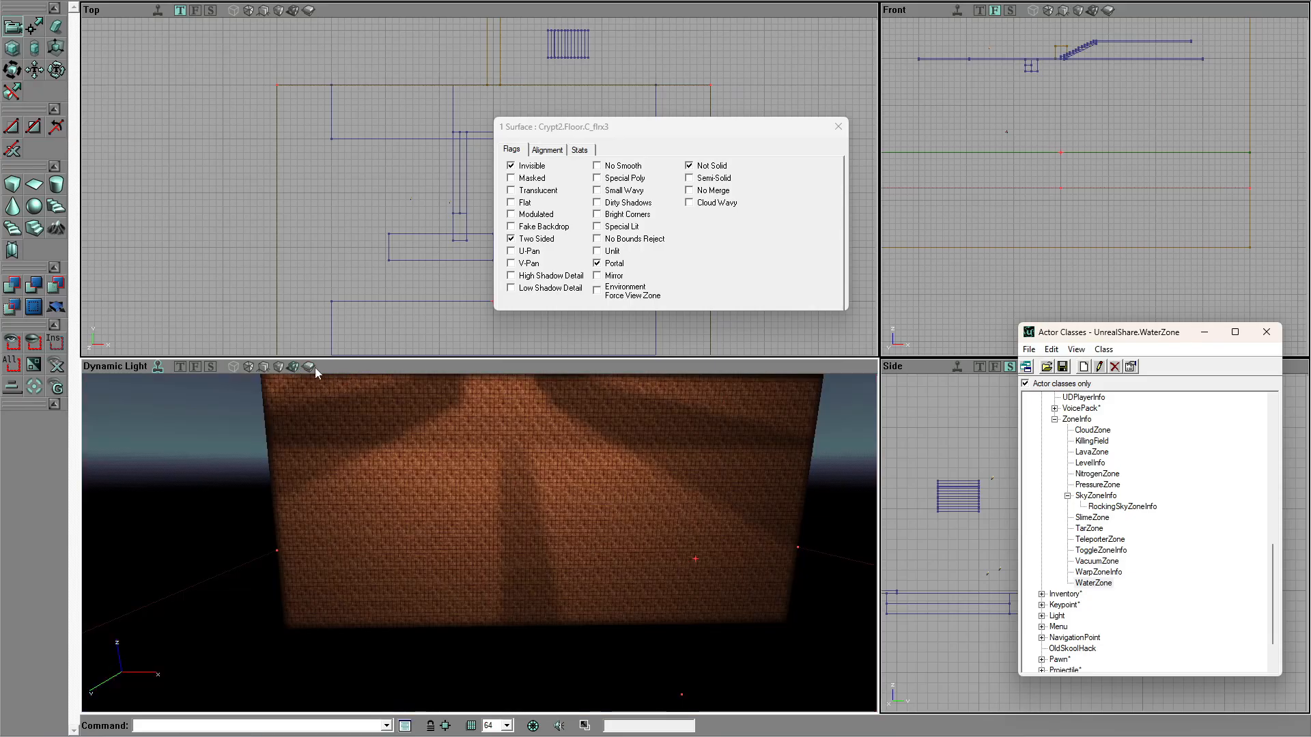
left_click(279, 368)
mouse_move(328, 503)
right_mouse_down()
mouse_move(321, 471)
mouse_move(338, 526)
mouse_move(328, 503)
right_mouse_up()
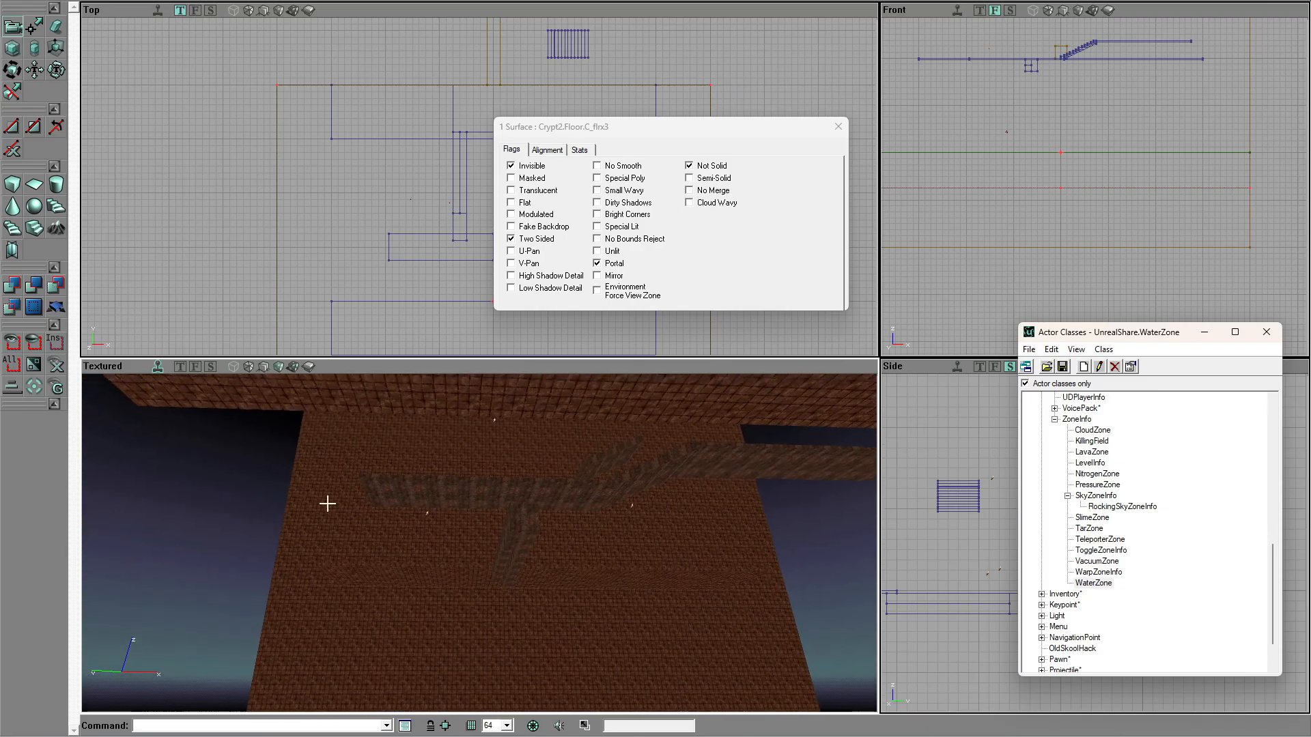
left_click(263, 368)
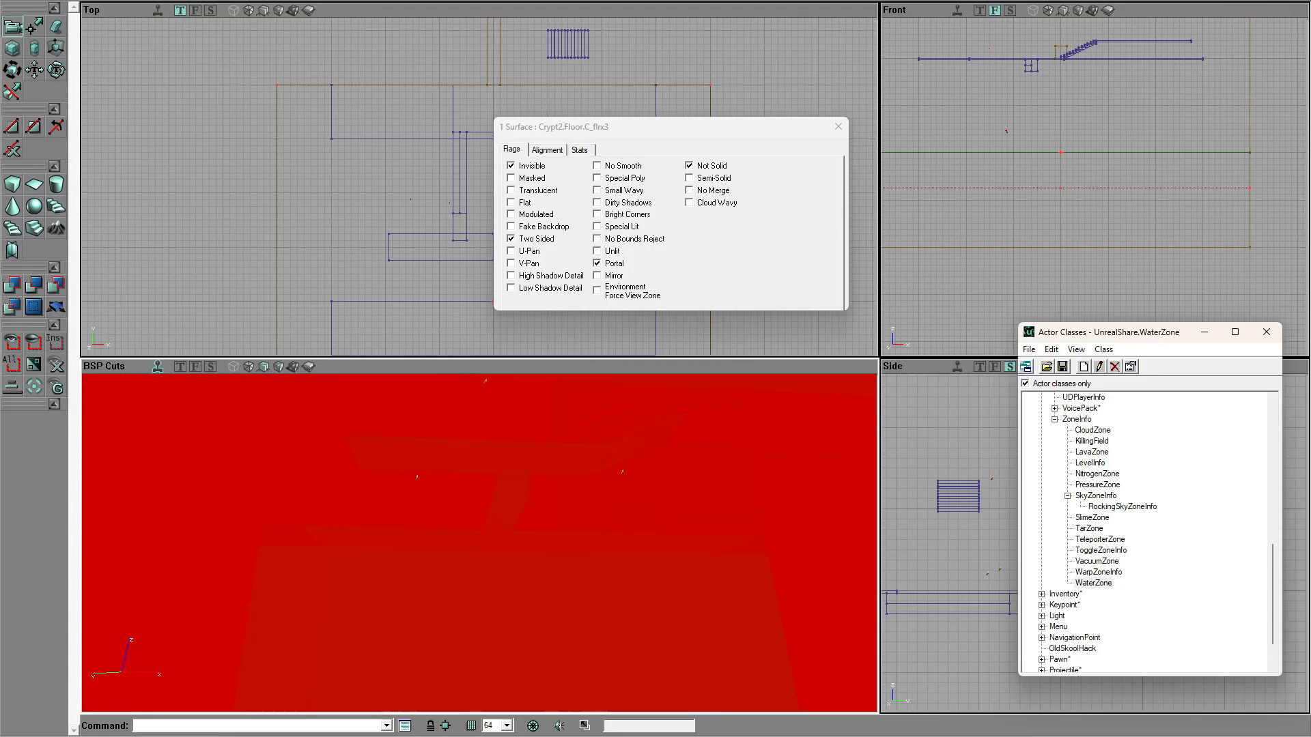
mouse_move(327, 505)
right_mouse_down()
mouse_move(328, 464)
mouse_move(325, 503)
right_mouse_up()
left_click(248, 367)
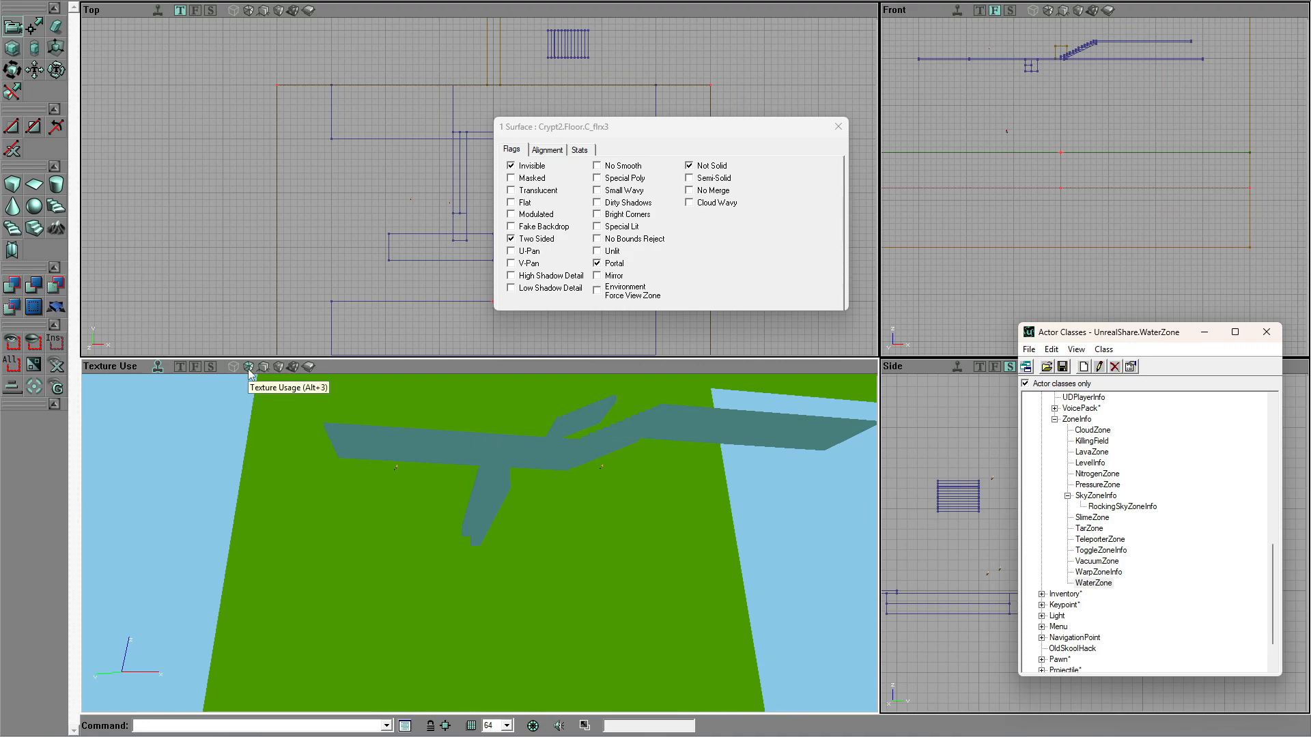
left_click(294, 369)
right_click_drag(410, 480, 414, 512)
mouse_move(379, 410)
right_mouse_down()
mouse_move(379, 429)
mouse_move(381, 396)
mouse_move(379, 410)
right_mouse_up()
mouse_move(483, 465)
right_mouse_down()
mouse_move(471, 495)
mouse_move(468, 481)
right_mouse_up()
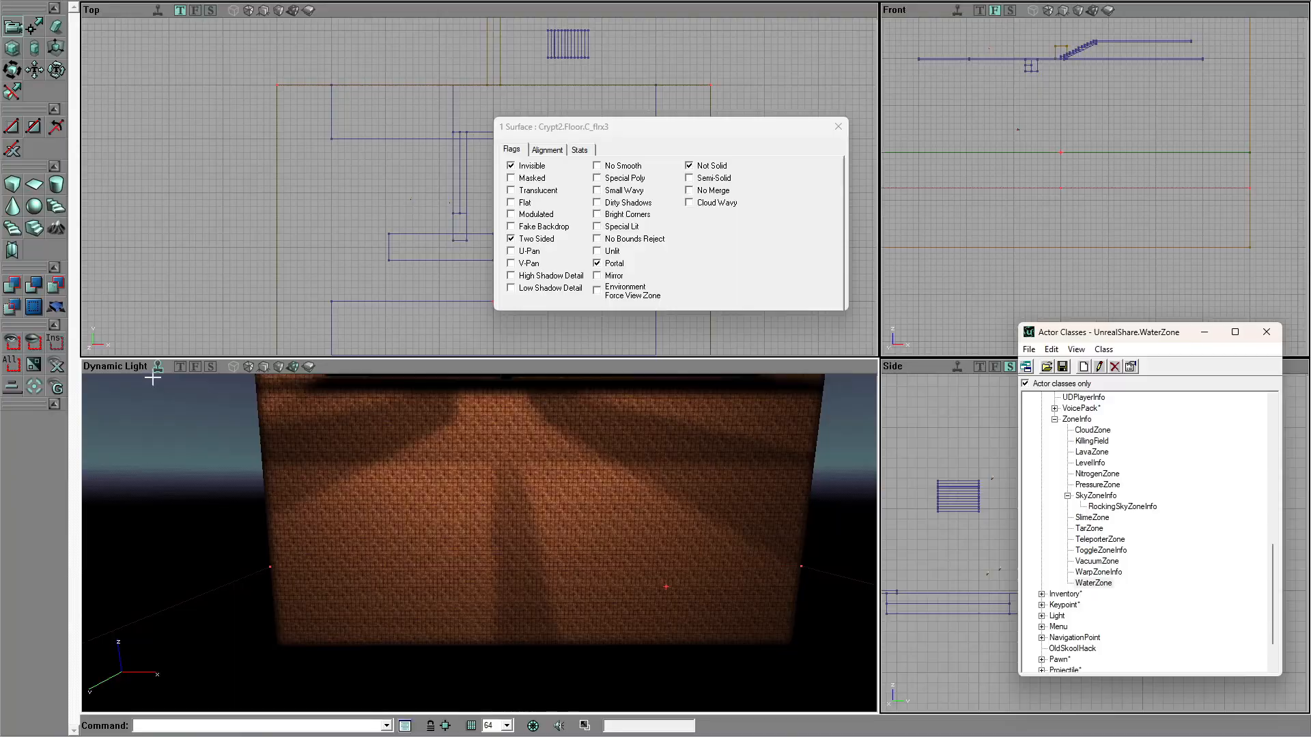
Step: Turn off the Invisible flag on the horizontal sheet's surface
right_click_drag(157, 377, 151, 472)
right_click_drag(256, 529, 260, 482)
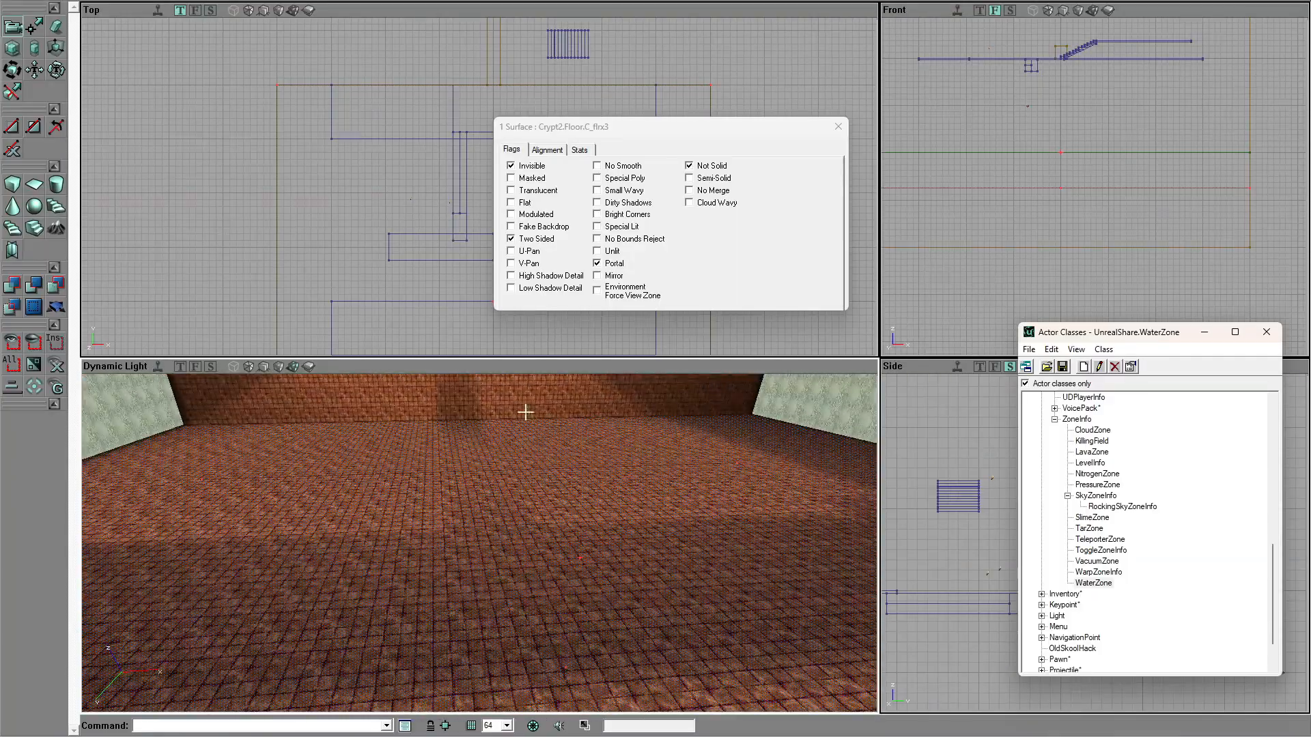
left_click(512, 166)
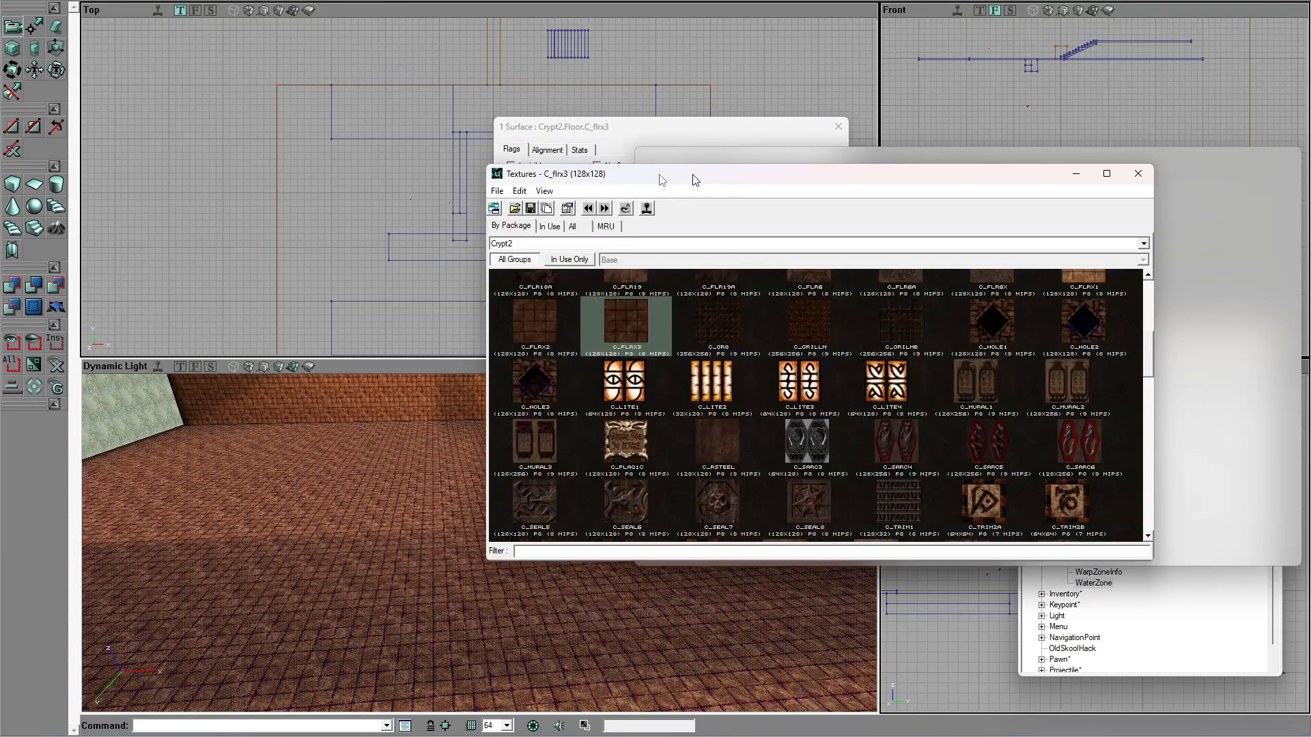
Step: Look through the Crypt2 textures, load the Ancient.utx package and browse it for a texture for the sheet
left_click_drag(693, 178, 500, 252)
scroll(648, 448, "down", 10)
scroll(659, 430, "up", 5)
scroll(661, 427, "up", 5)
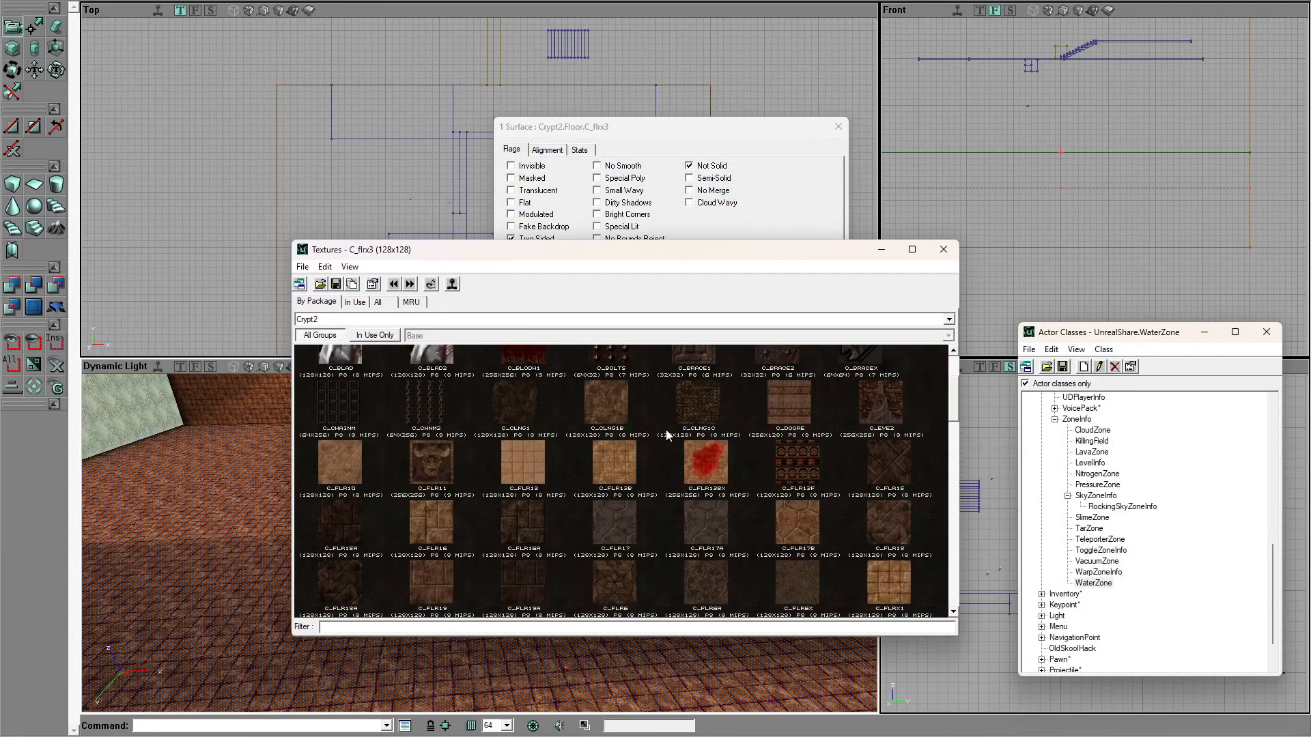
left_click(320, 284)
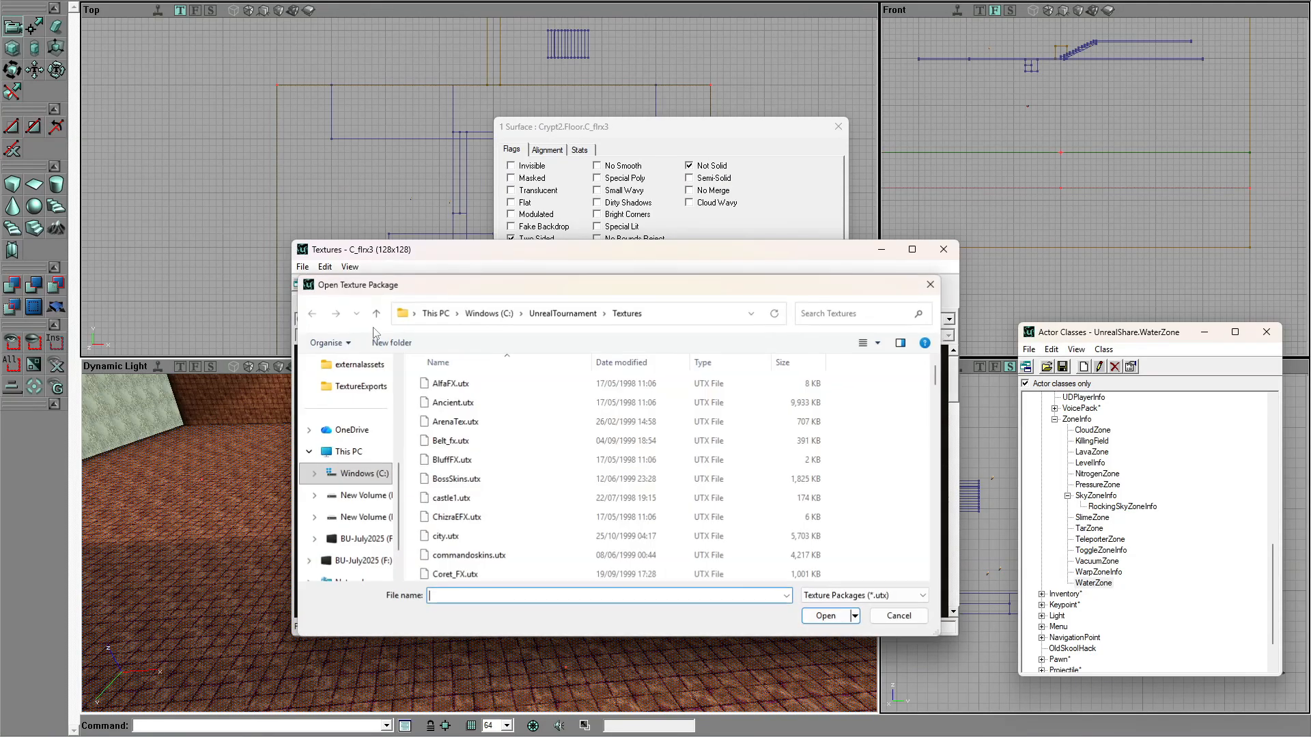
left_click(438, 403)
double_click(438, 403)
scroll(642, 484, "down", 5)
scroll(645, 477, "down", 20)
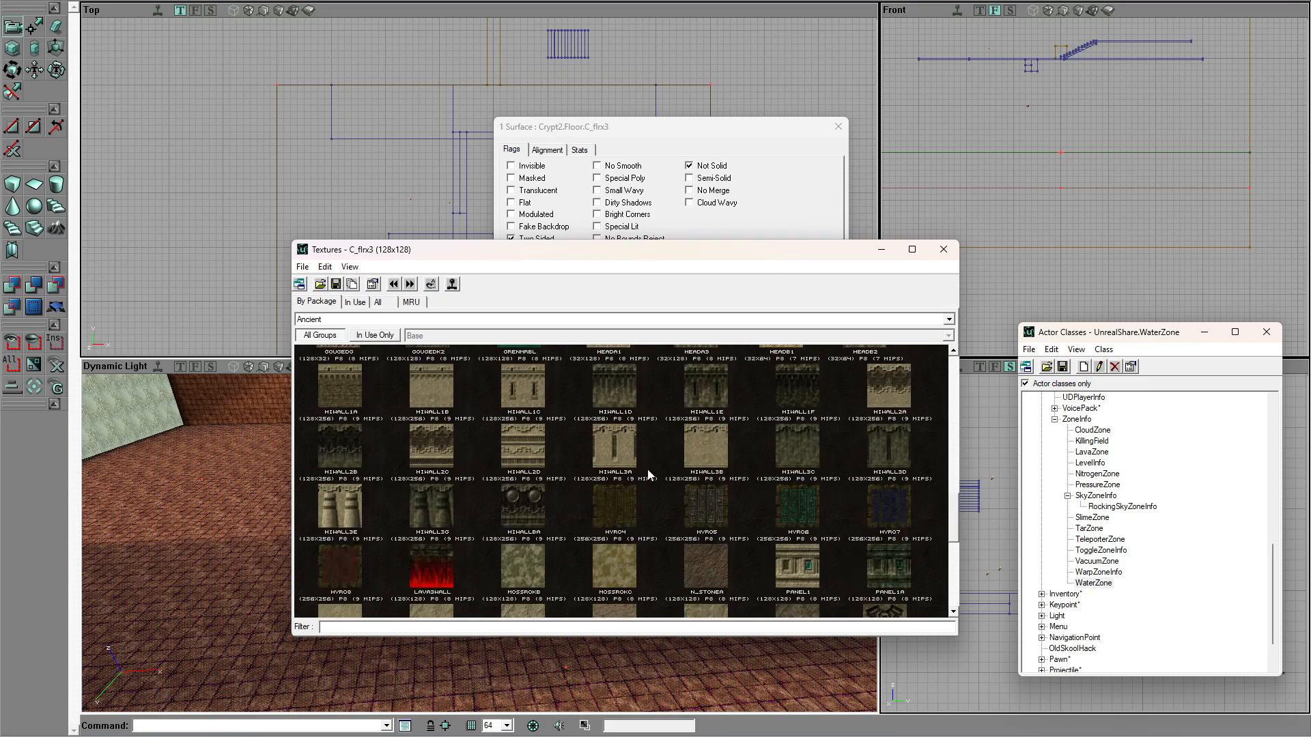
scroll(585, 459, "up", 3)
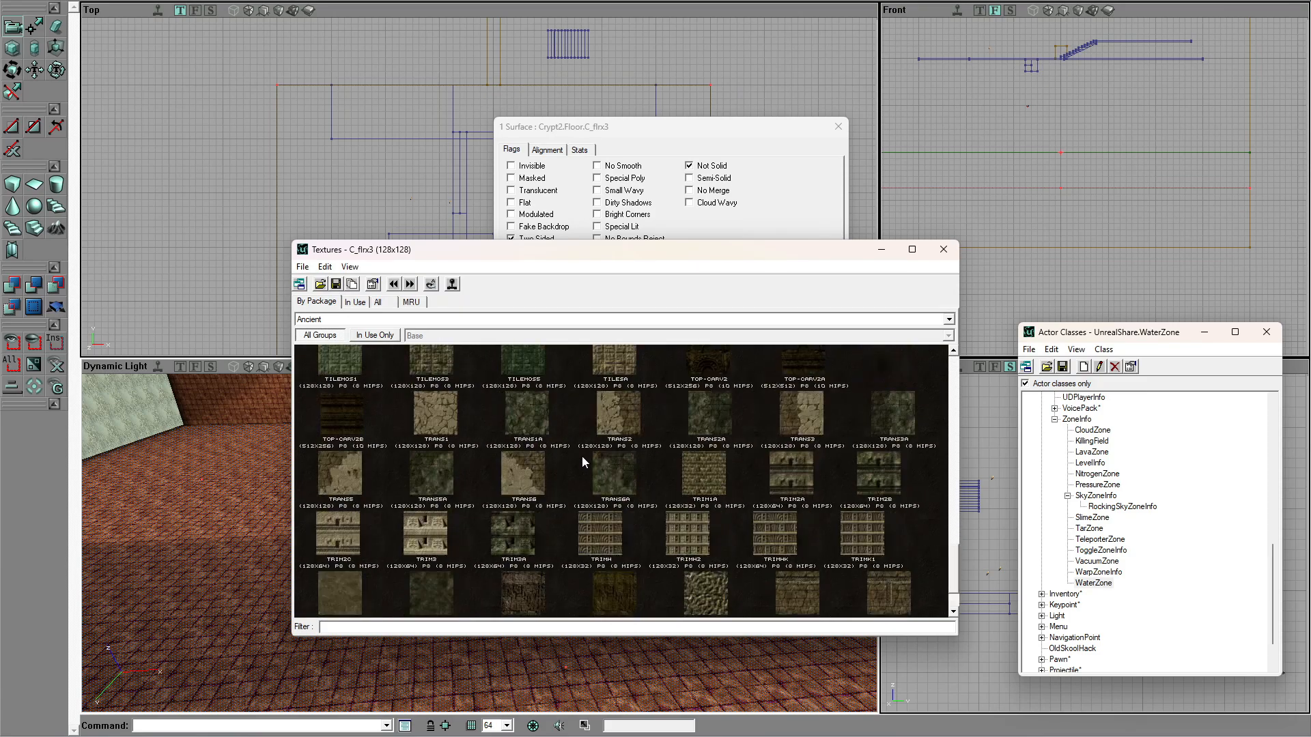
Step: Load the ArenaTex.utx and Creative.utx texture packages and check their textures
left_click(320, 286)
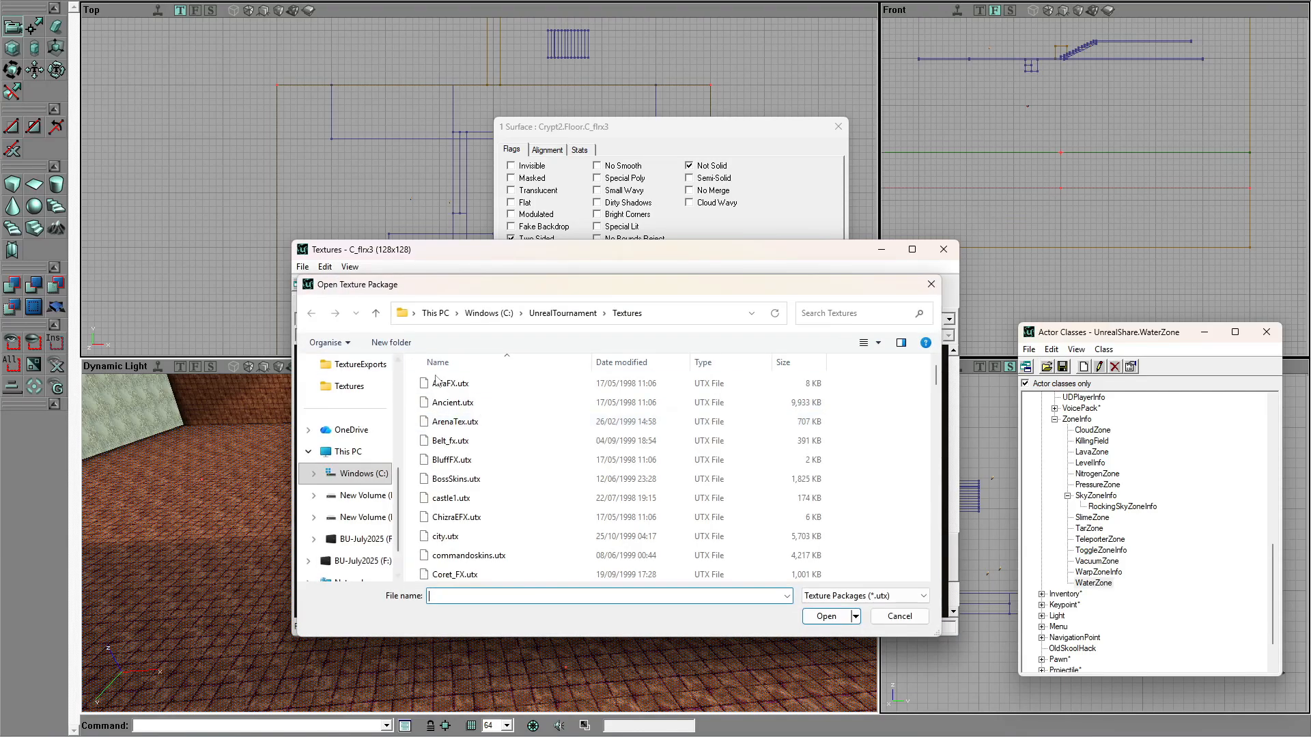
double_click(460, 422)
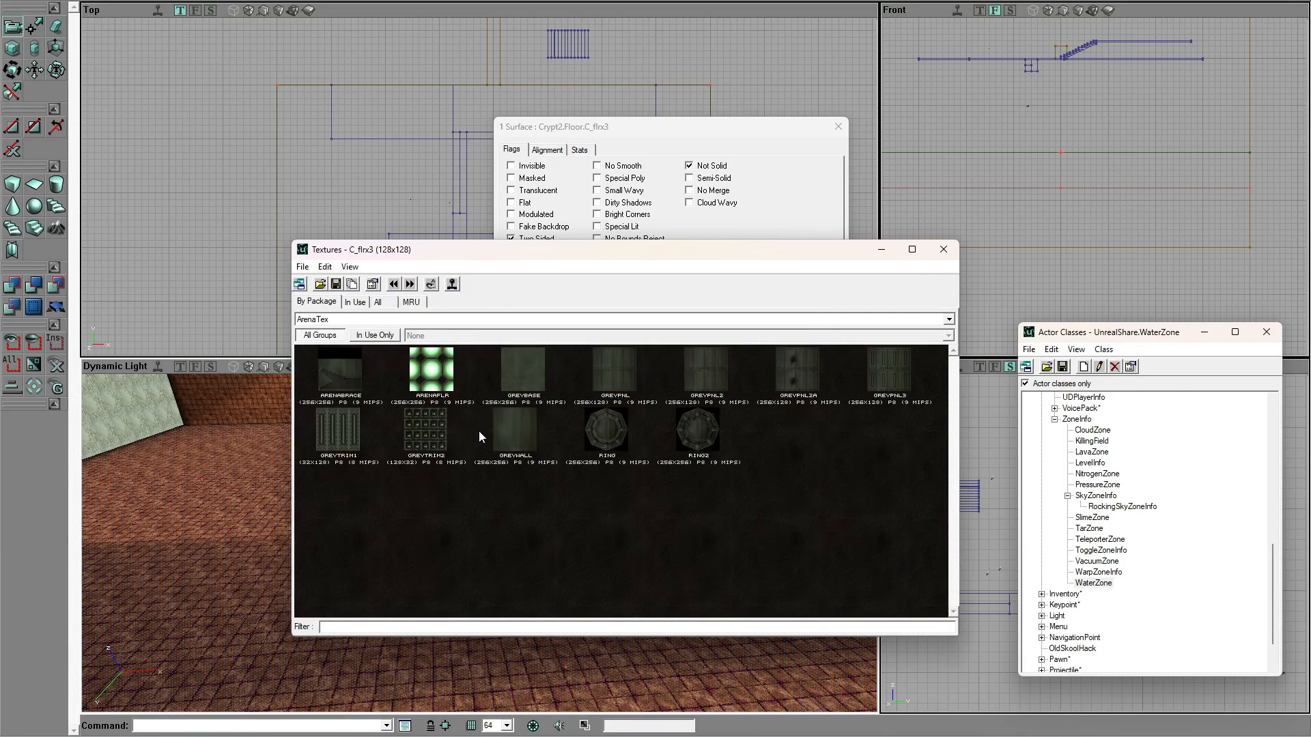
left_click(319, 336)
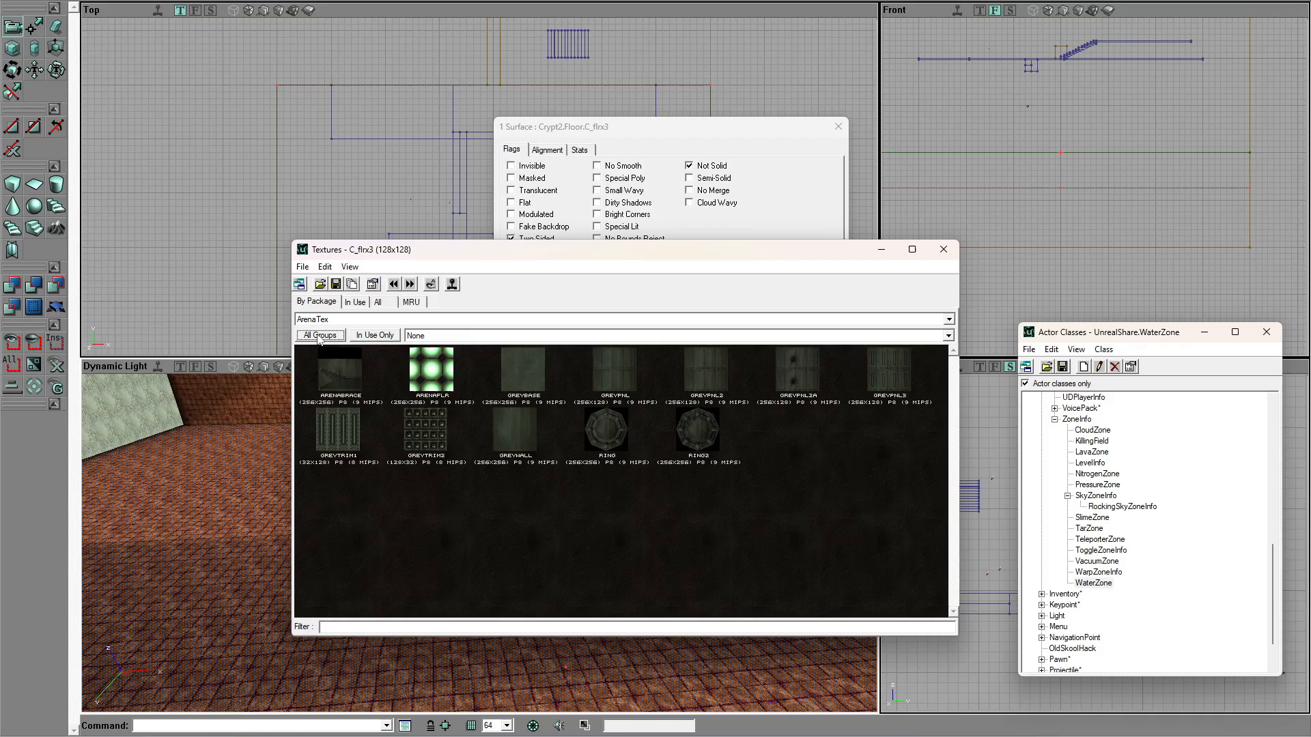
left_click(320, 285)
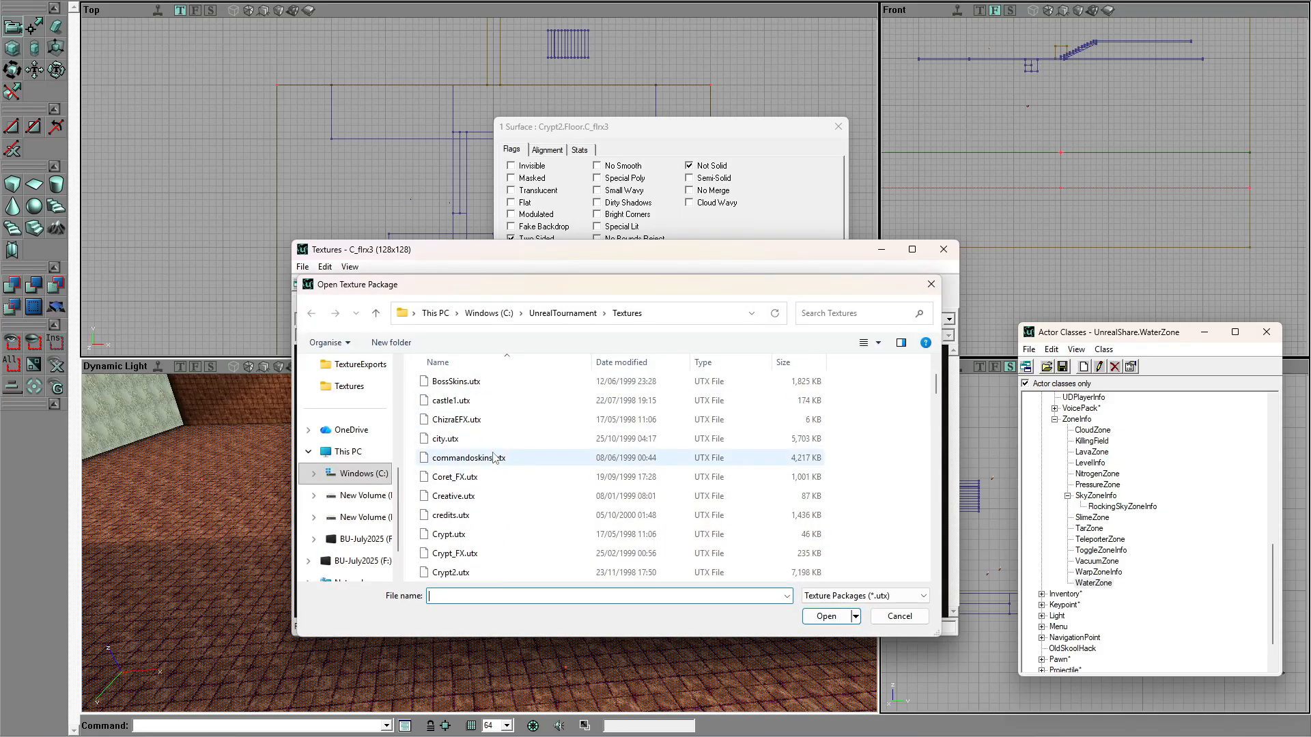
scroll(496, 467, "down", 1)
double_click(476, 439)
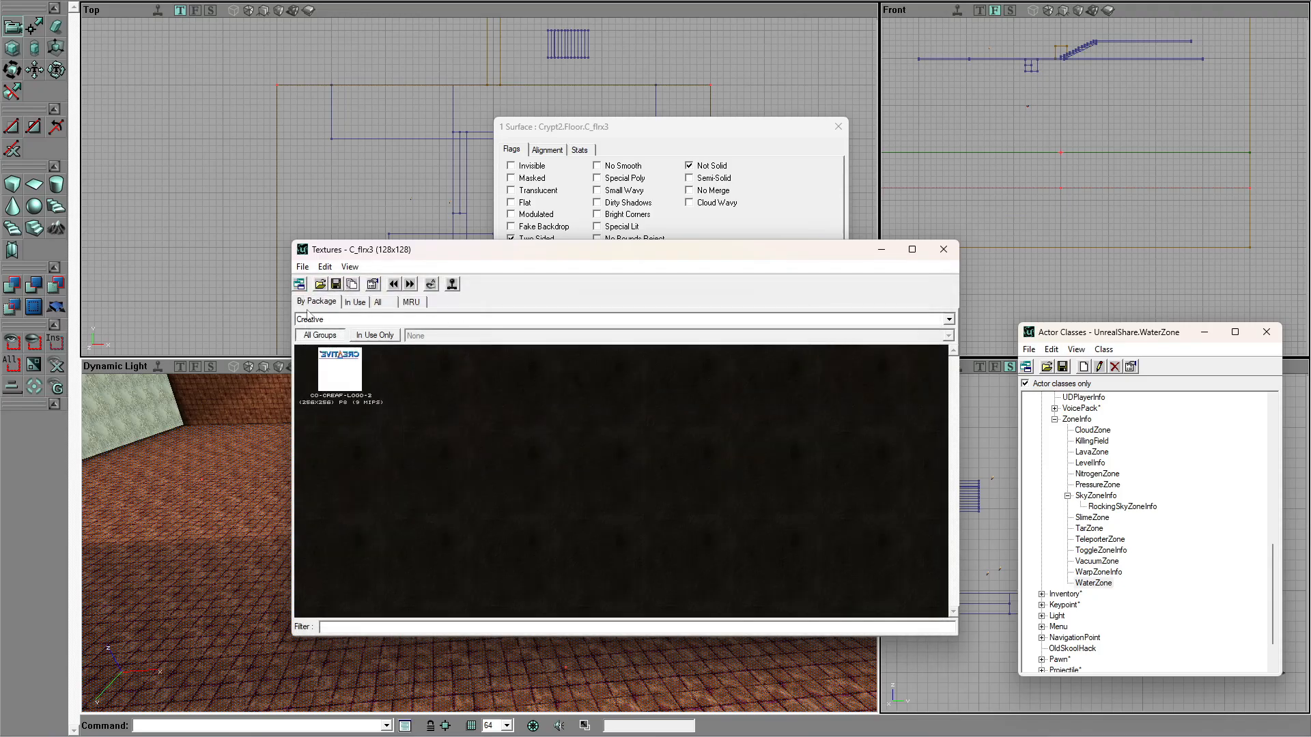
Step: Load the Crypt_FX.utx and BluffFX.utx texture packages and check their textures
left_click(320, 285)
scroll(503, 468, "down", 3)
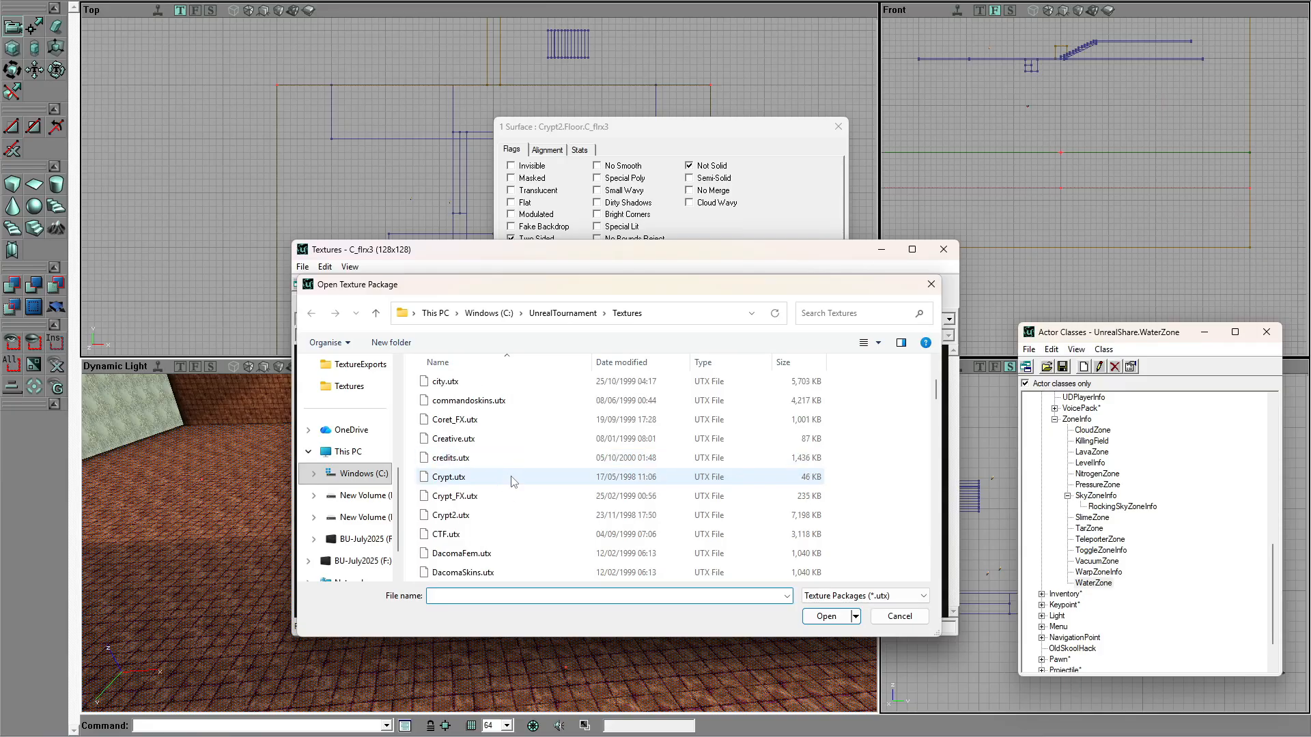
scroll(464, 447, "down", 1)
double_click(464, 443)
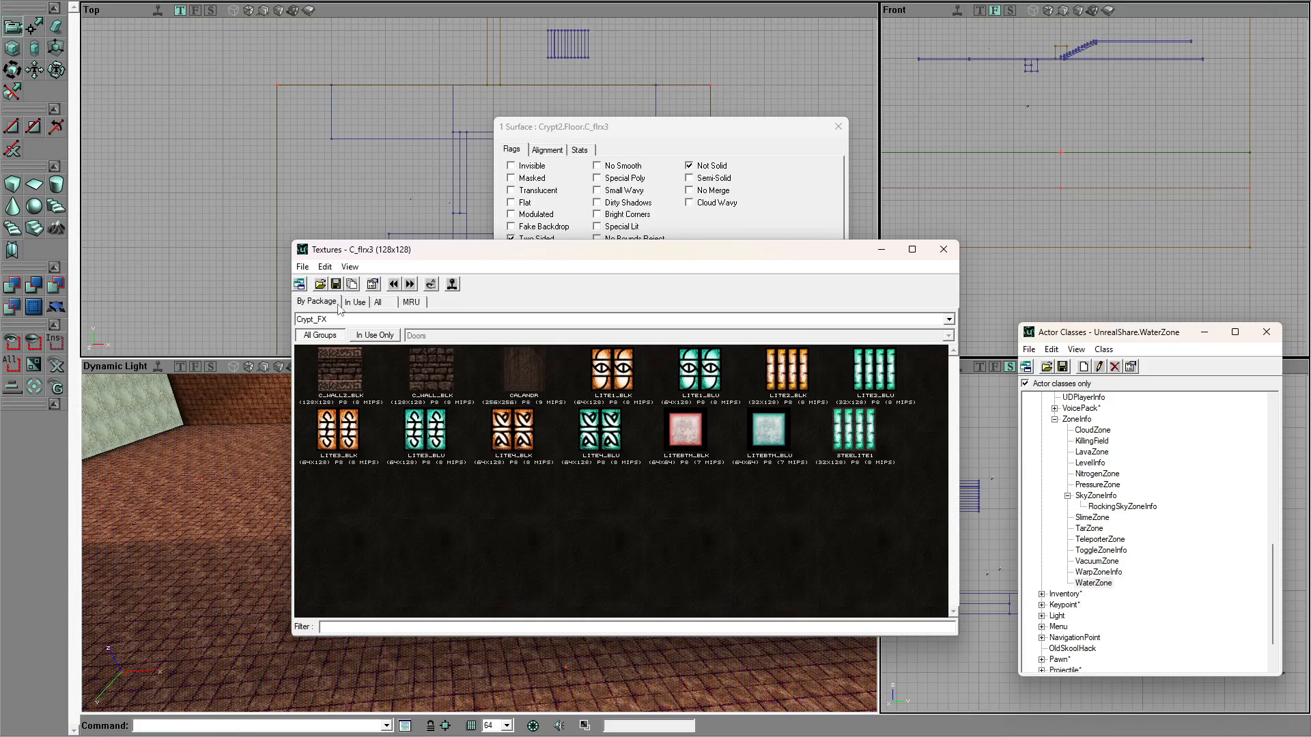
left_click(321, 284)
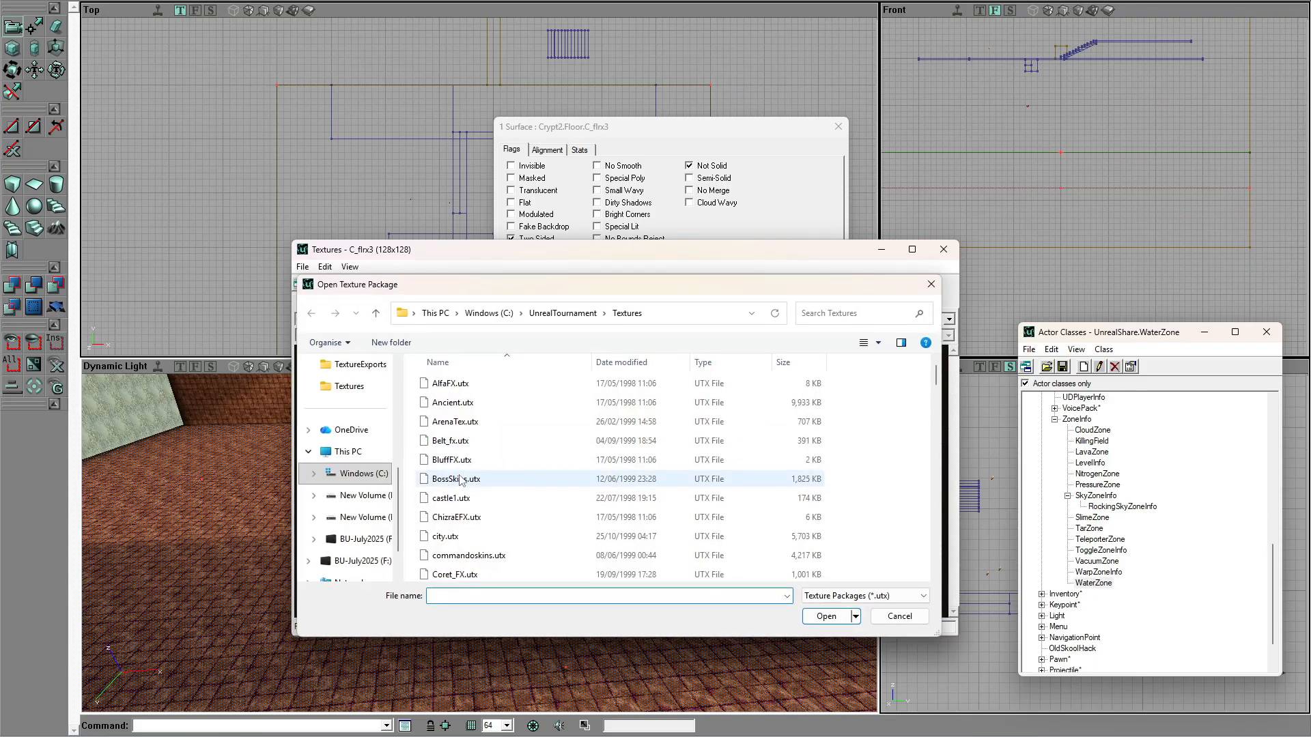
double_click(459, 460)
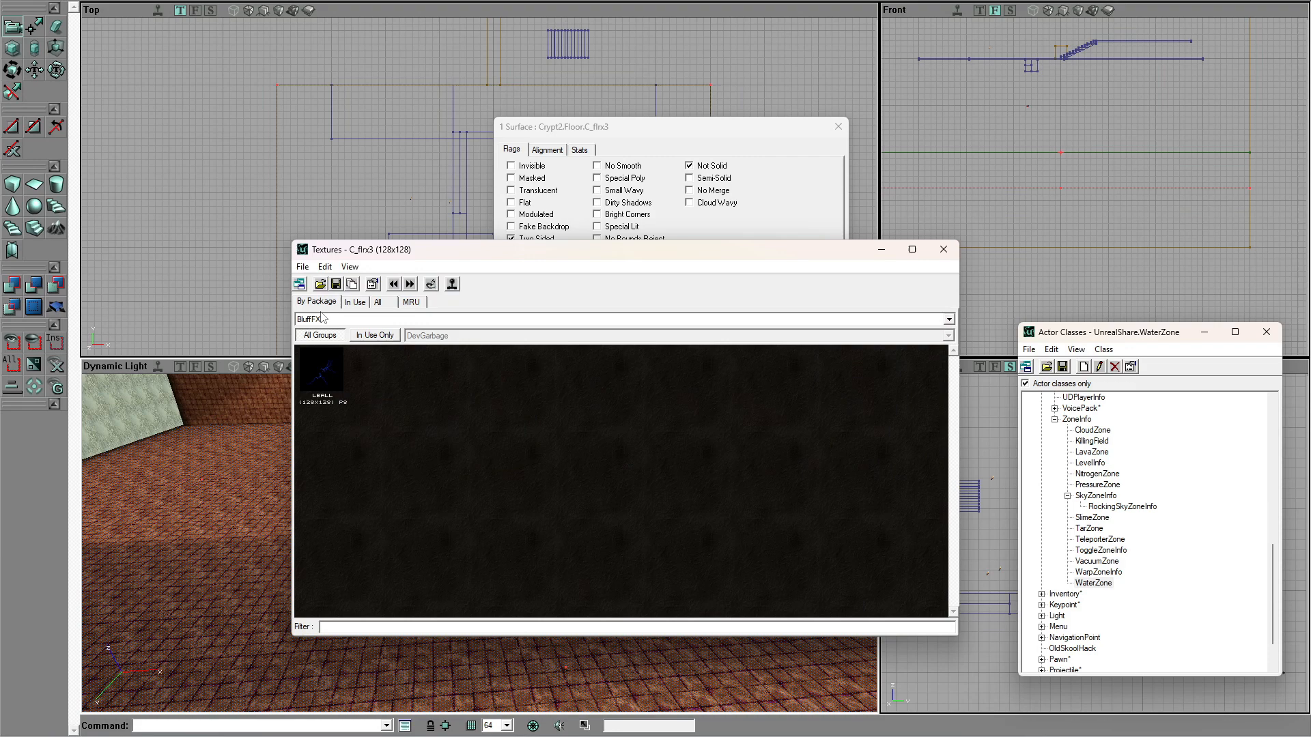
Step: Load the ChizraEFX.utx texture package and apply its Bloodtele texture to the sheet's surface
left_click(319, 285)
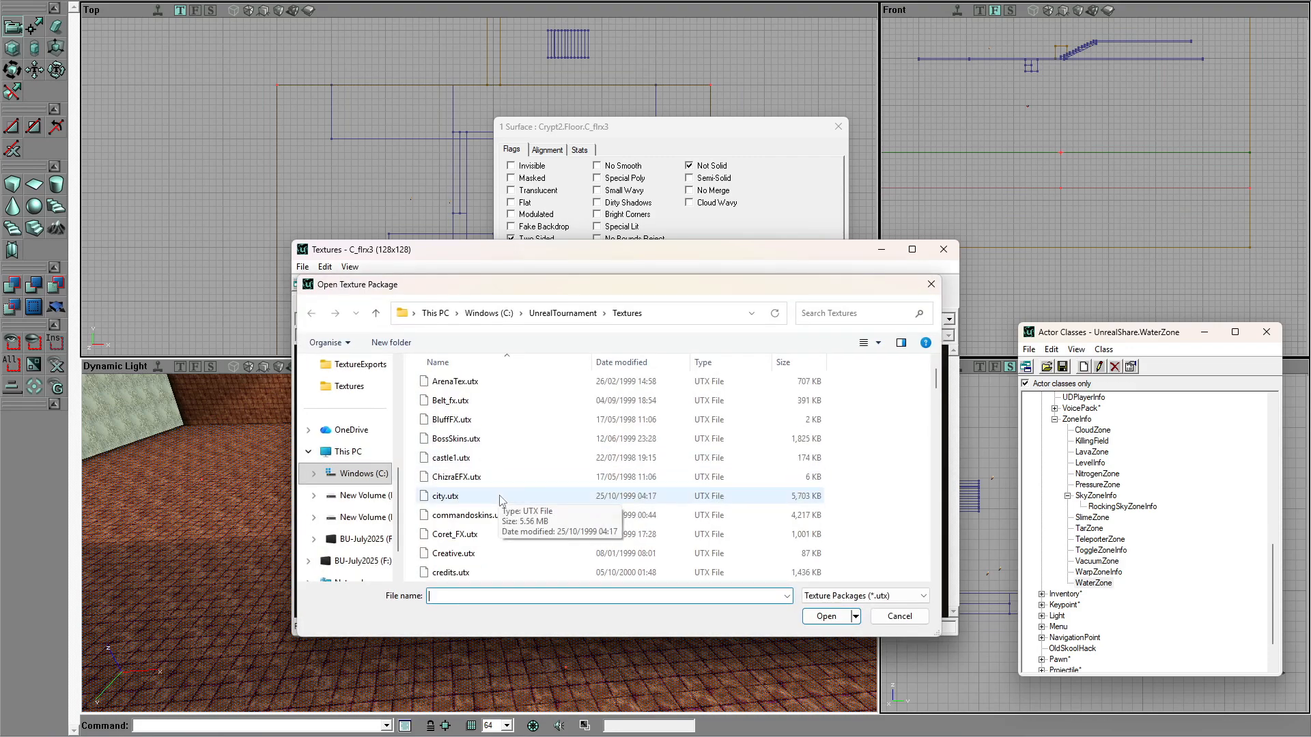
double_click(456, 477)
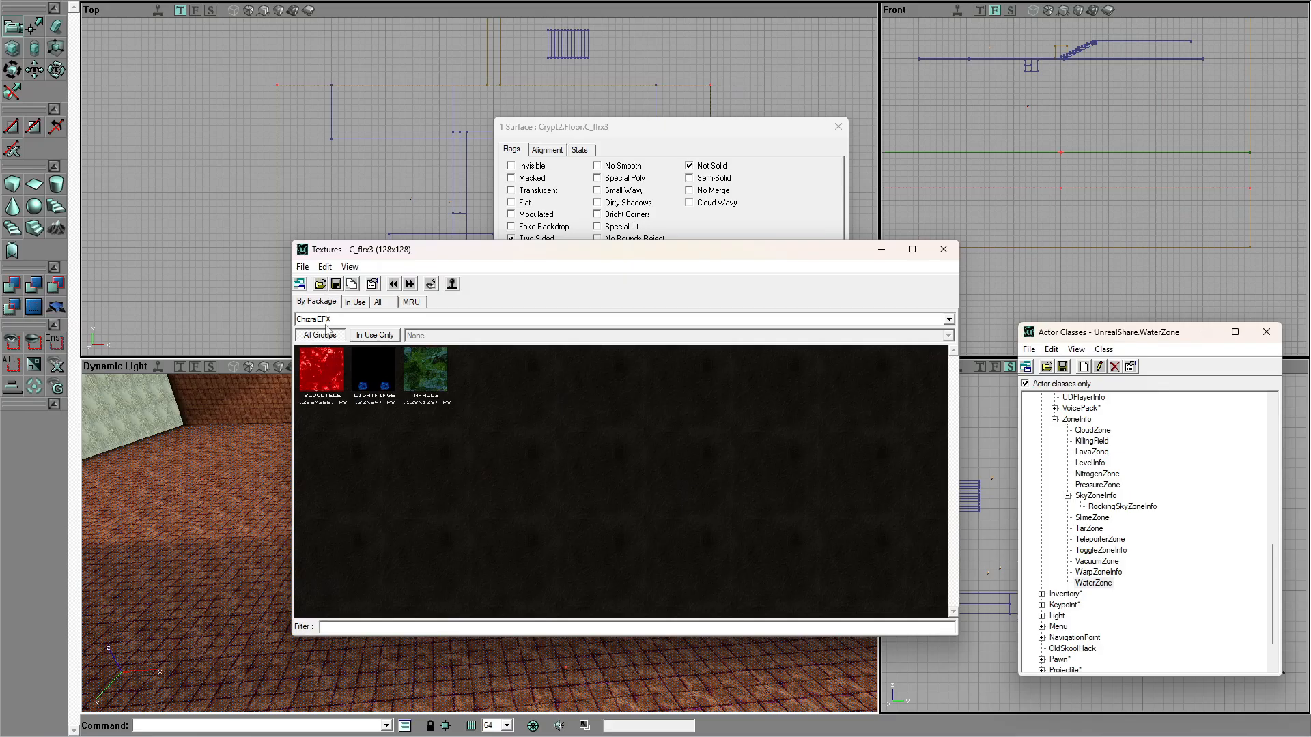
left_click(323, 374)
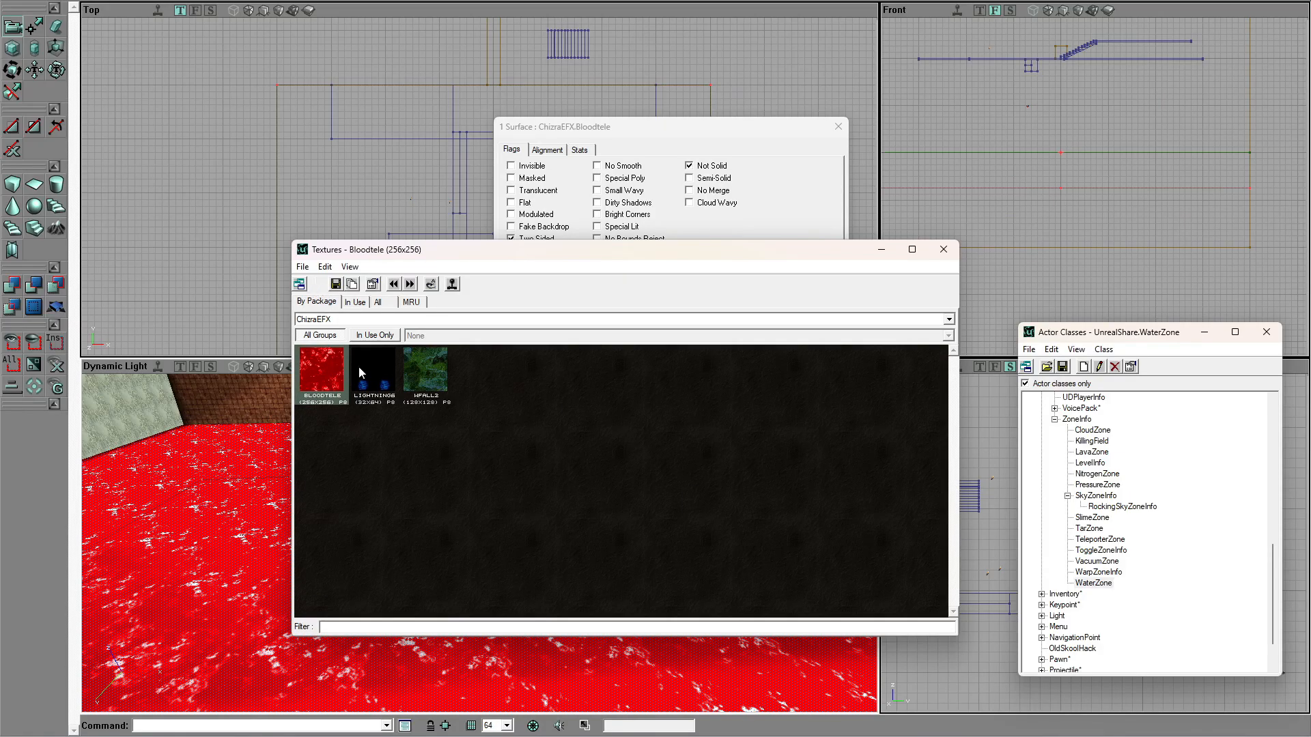
Step: Load the DMeffects.utx texture package and check its textures
left_click(320, 284)
scroll(526, 509, "down", 5)
scroll(527, 509, "down", 1)
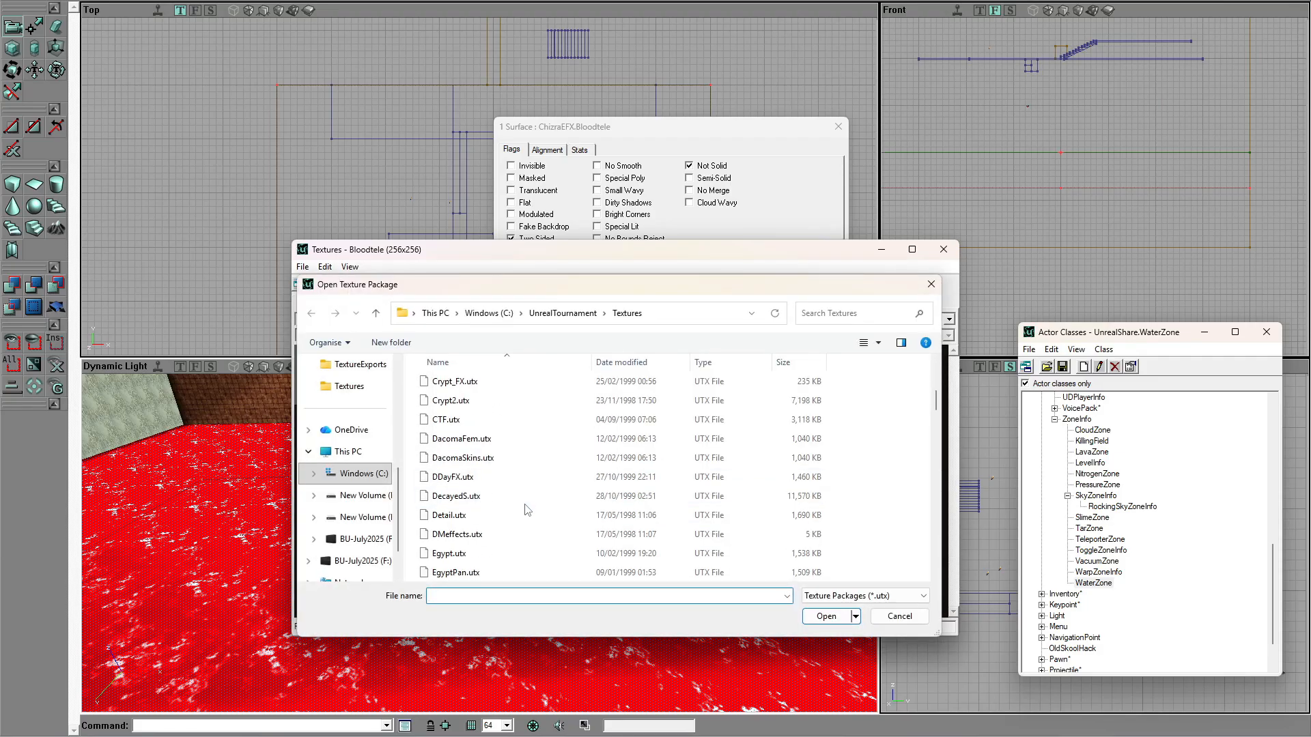
scroll(526, 509, "down", 1)
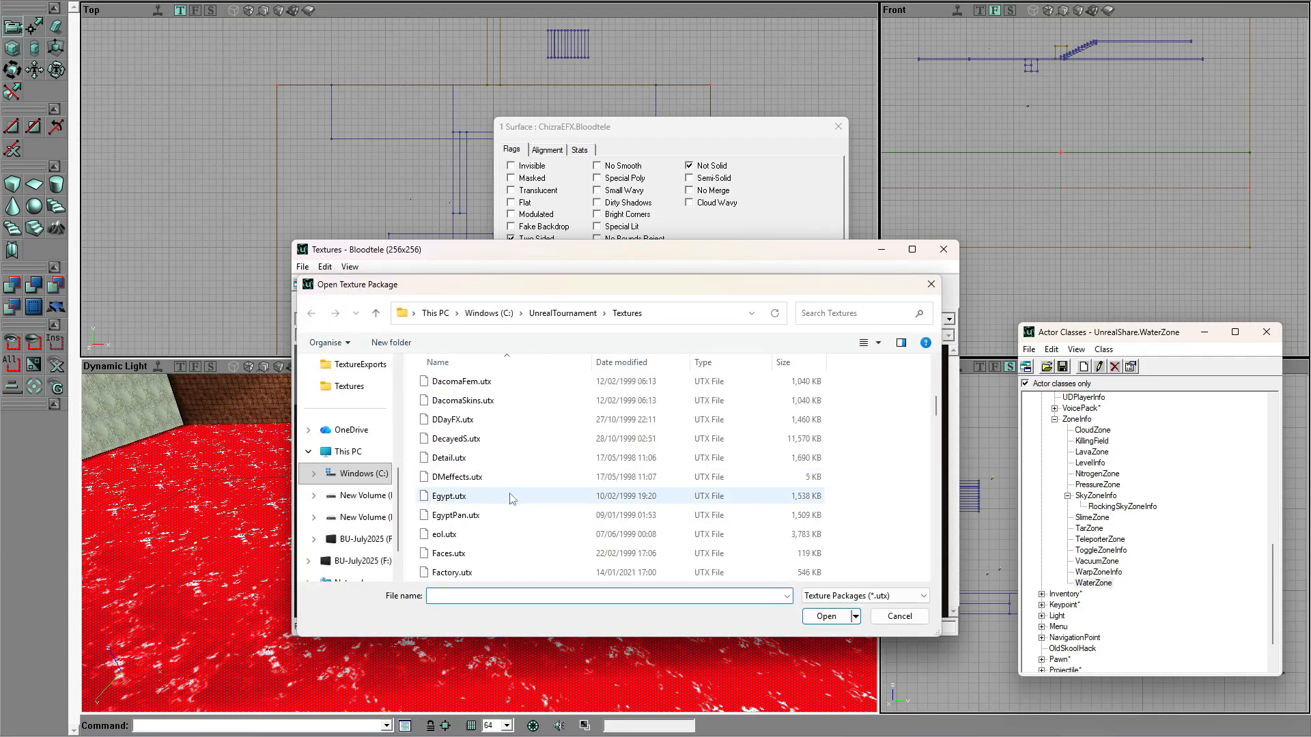
scroll(511, 492, "down", 1)
double_click(454, 423)
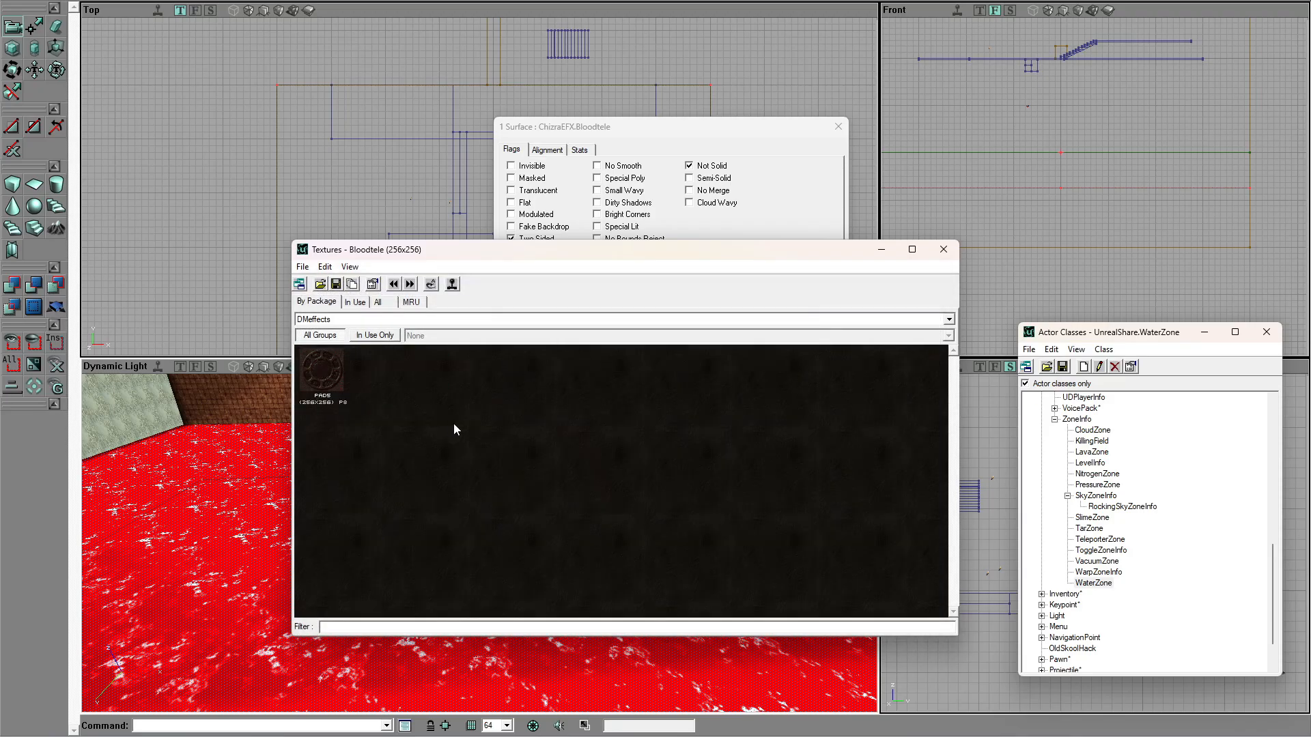
Step: Load the FireEng texture package, try redlavax on the sheet's surface, apply PitLava instead and close the texture browser
left_click(319, 284)
scroll(530, 521, "down", 7)
scroll(533, 519, "down", 2)
double_click(453, 422)
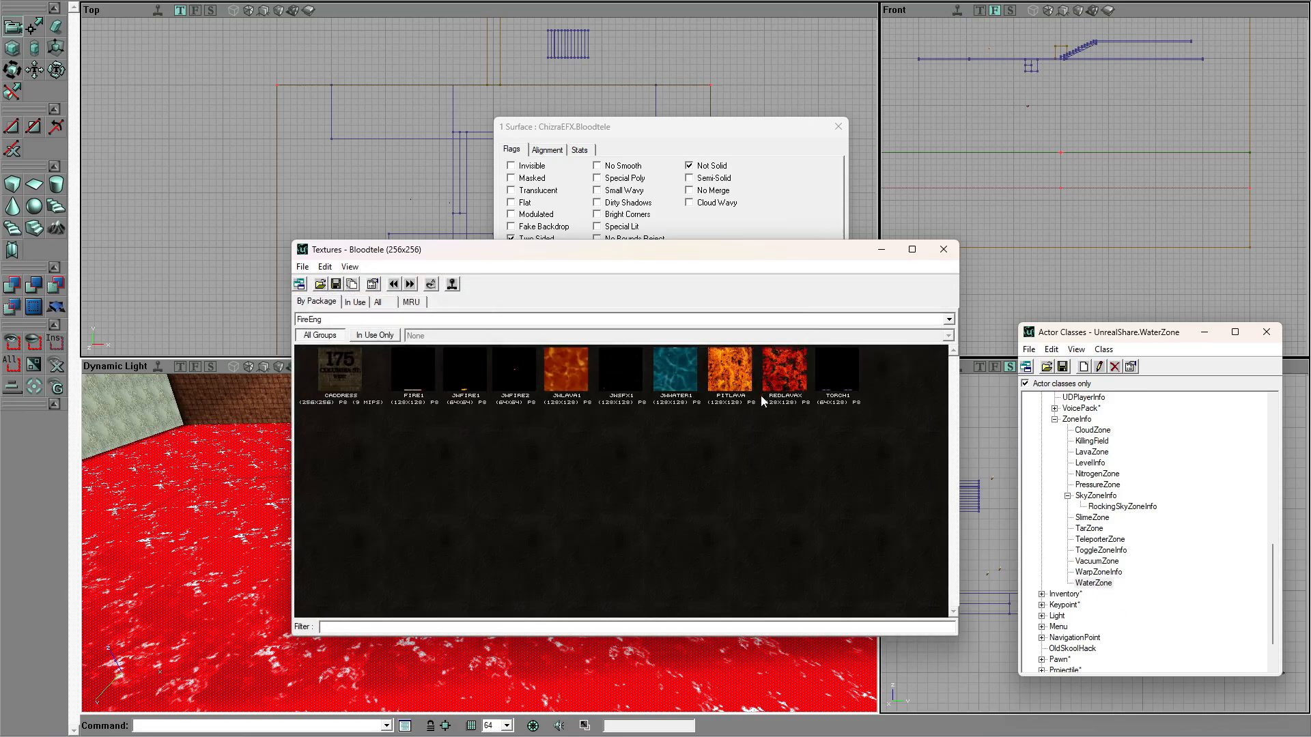
left_click(779, 377)
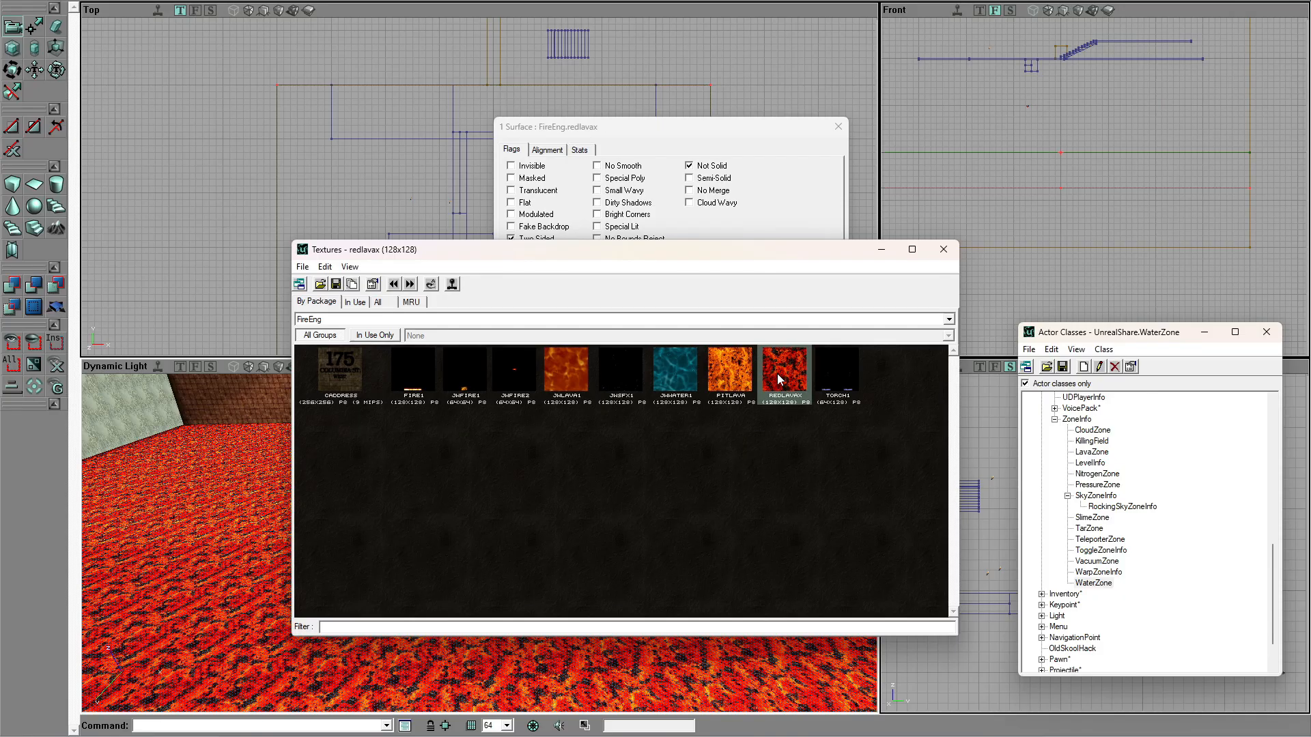
left_click(745, 372)
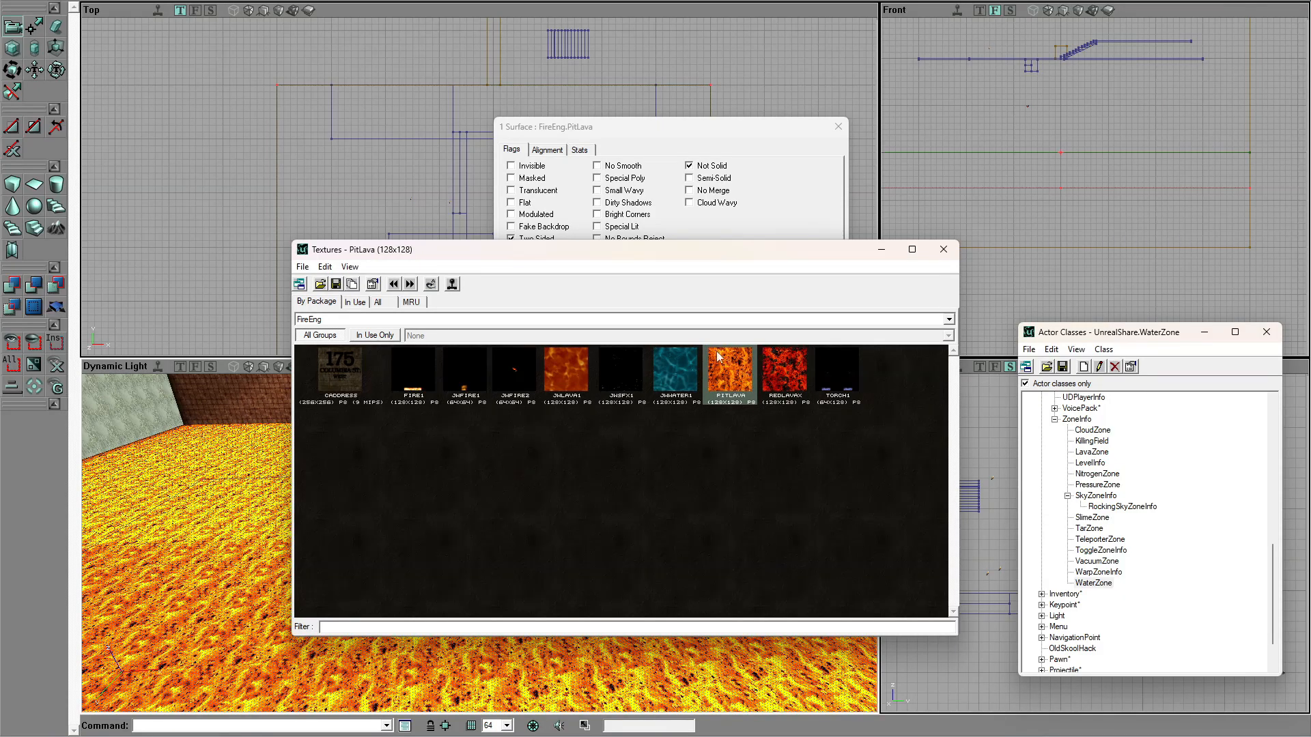
left_click(943, 249)
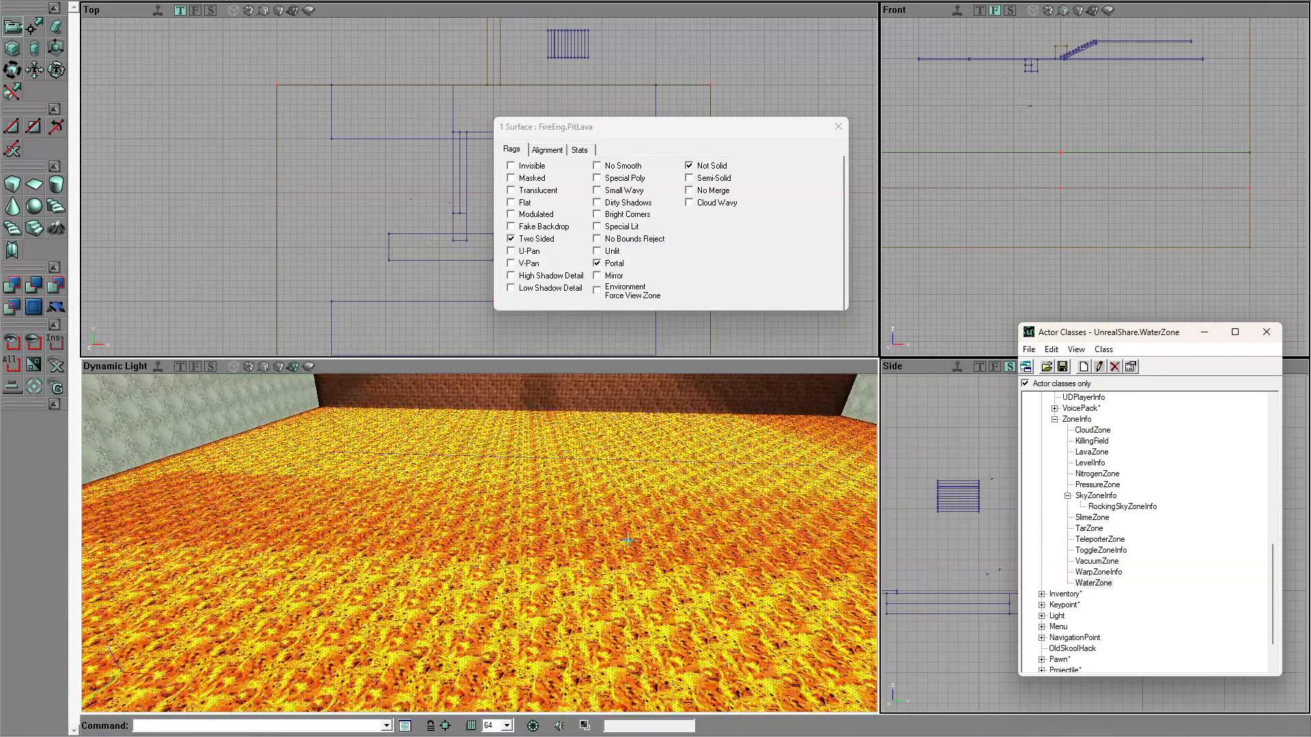
left_click(629, 526)
right_click_drag(630, 527, 560, 542)
left_click(560, 541)
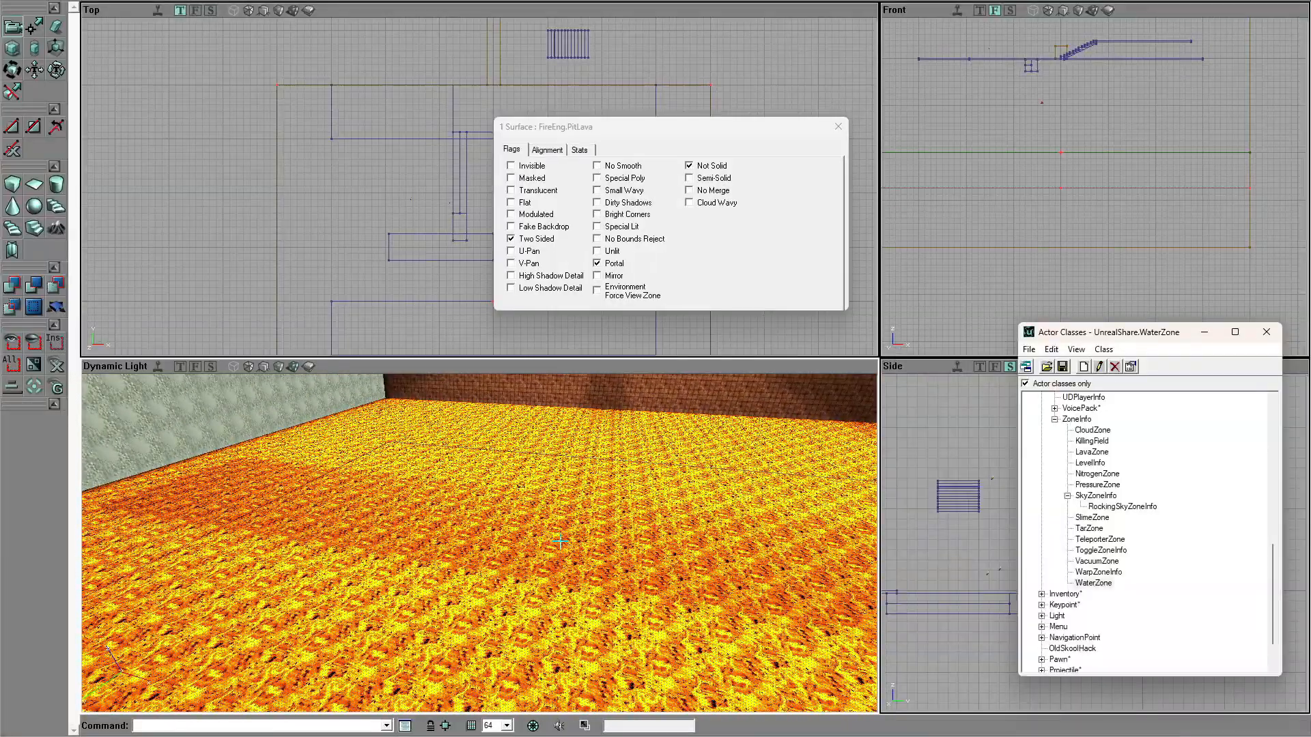
Step: Align the PitLava texture on the sheet's surface to the floor
left_click(550, 151)
left_click(525, 151)
left_click(546, 151)
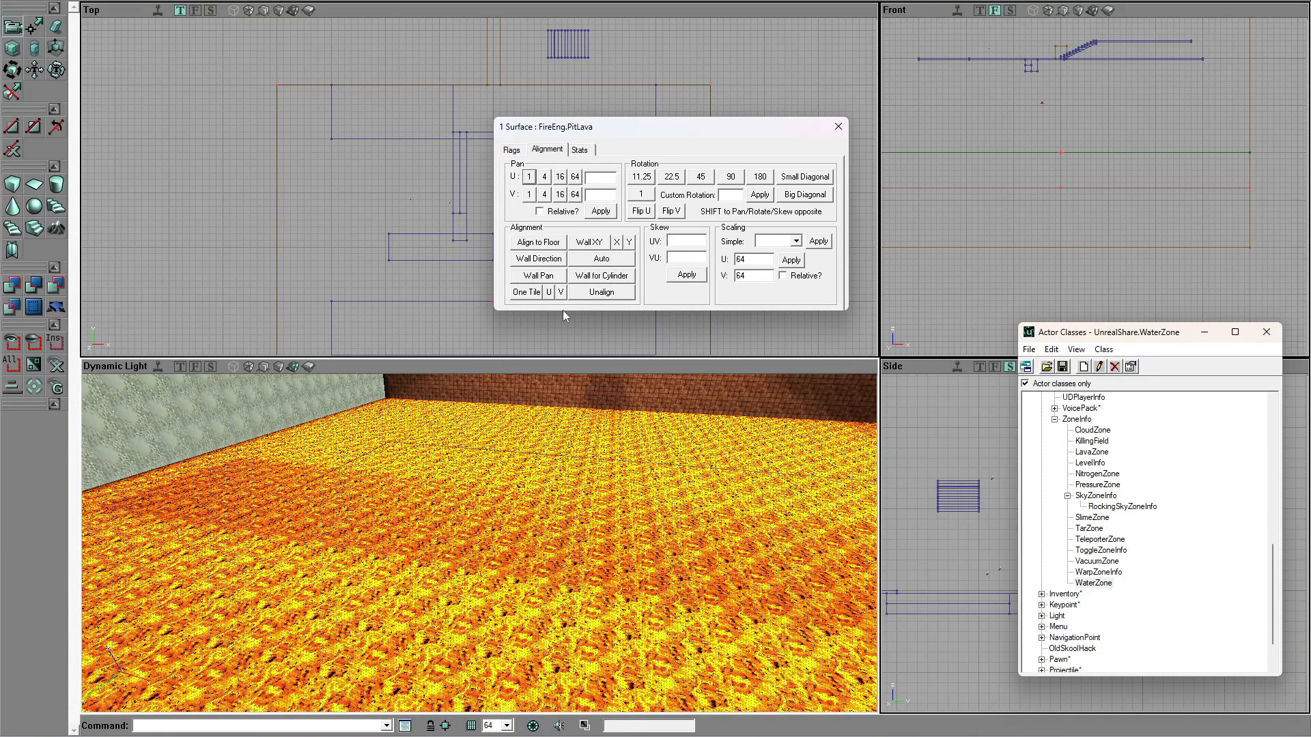
left_click(544, 245)
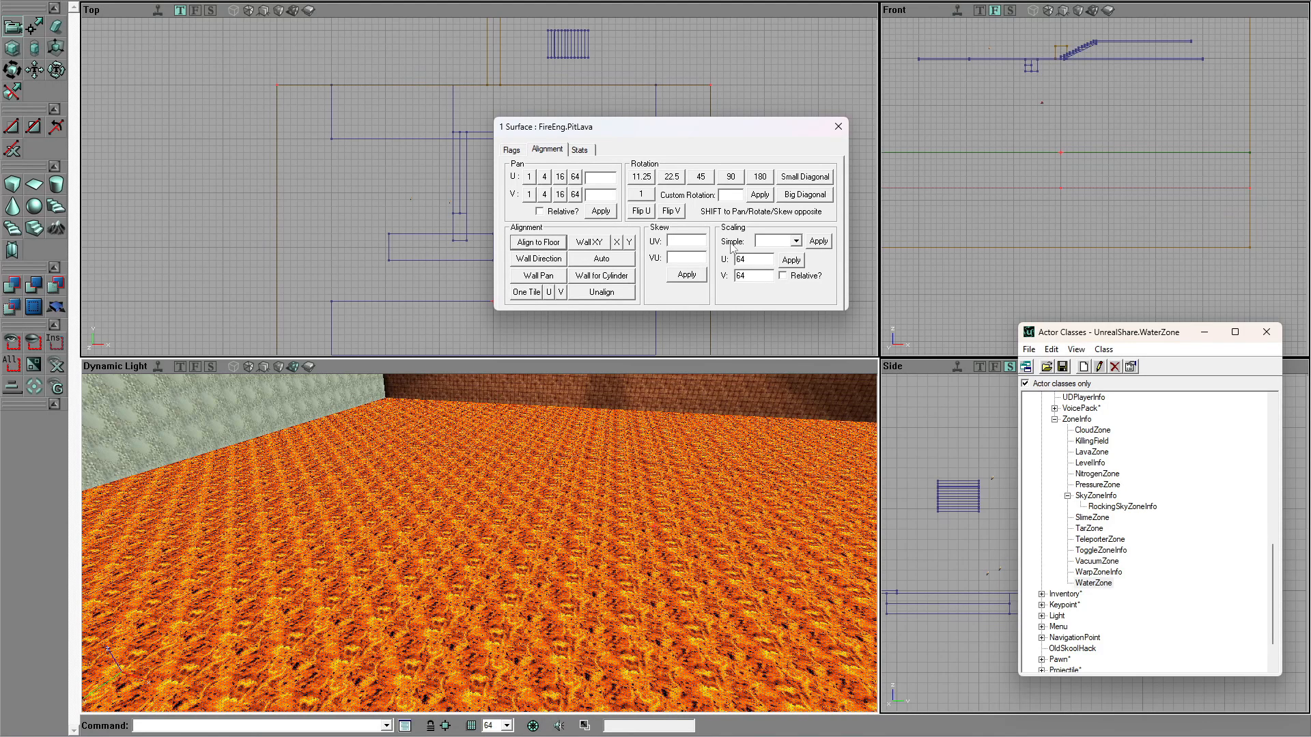
Step: Try a simple texture scale of 3 on the aligned PitLava surface and check how the tiling looks
left_click(770, 243)
left_click(826, 244)
double_click(779, 244)
left_click(821, 242)
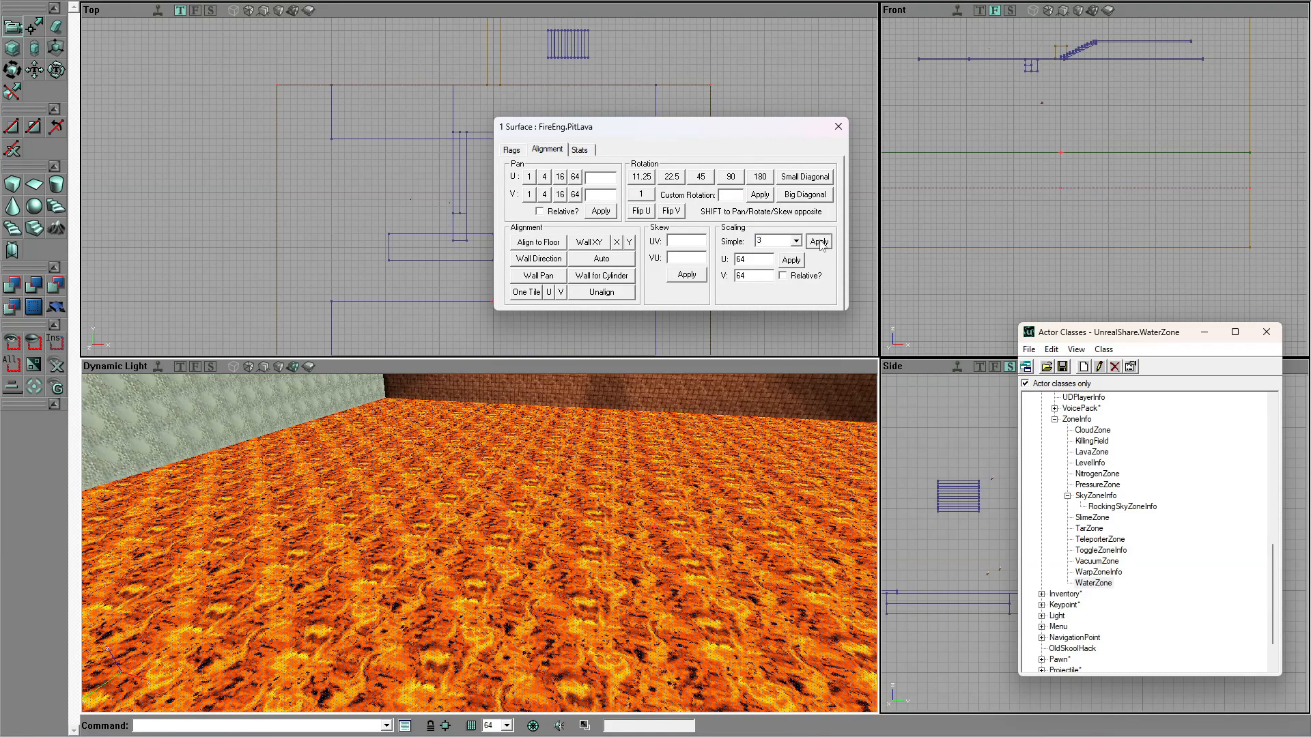
right_click_drag(691, 464, 703, 499)
left_click_drag(703, 498, 601, 577)
right_click_drag(642, 492, 723, 445)
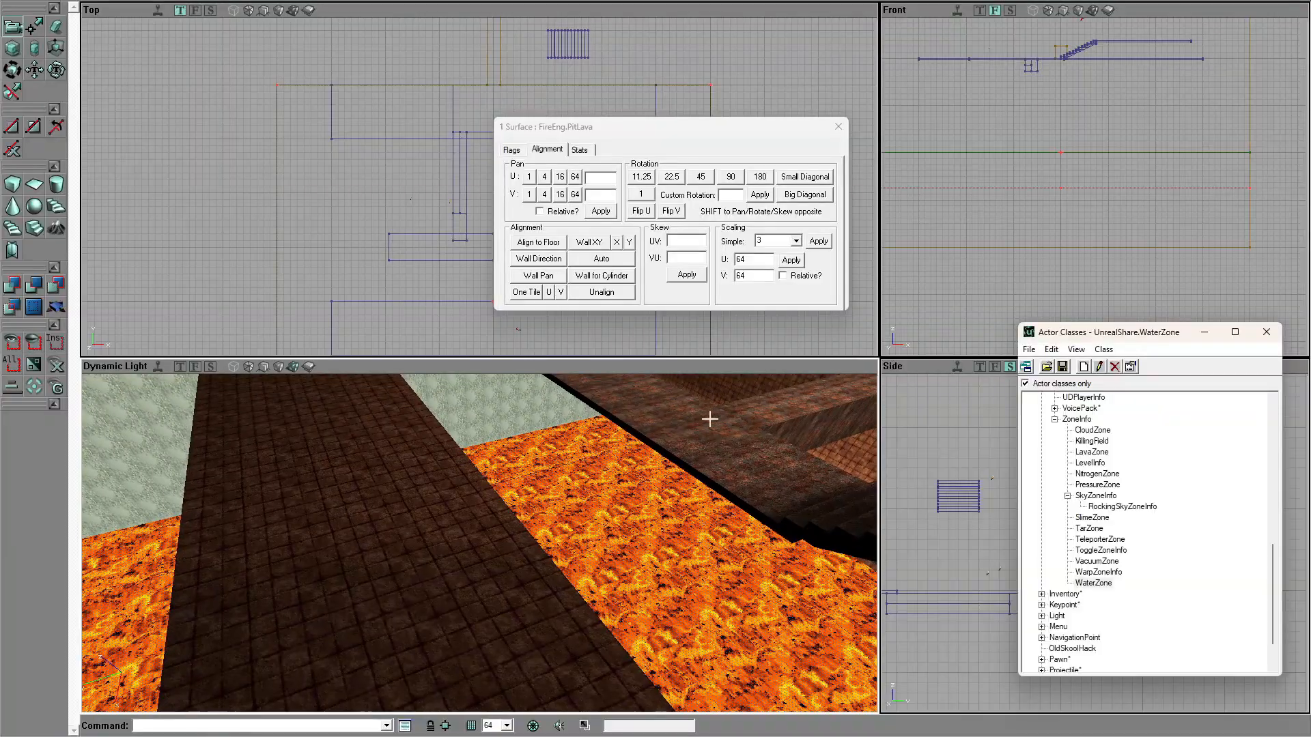
Step: Set the lava surface's simple texture scale to 4, check its tiling and close the surface properties
double_click(772, 239)
left_click(821, 243)
left_click(650, 541)
right_click_drag(650, 541, 683, 515)
left_click_drag(683, 515, 683, 437)
right_click_drag(683, 437, 683, 413)
right_click_drag(657, 531, 654, 519)
left_click(838, 127)
Step: Select the two lights above the walkways and set their LightBrightness to 64 and LightRadius to 128
right_click_drag(521, 565, 485, 575)
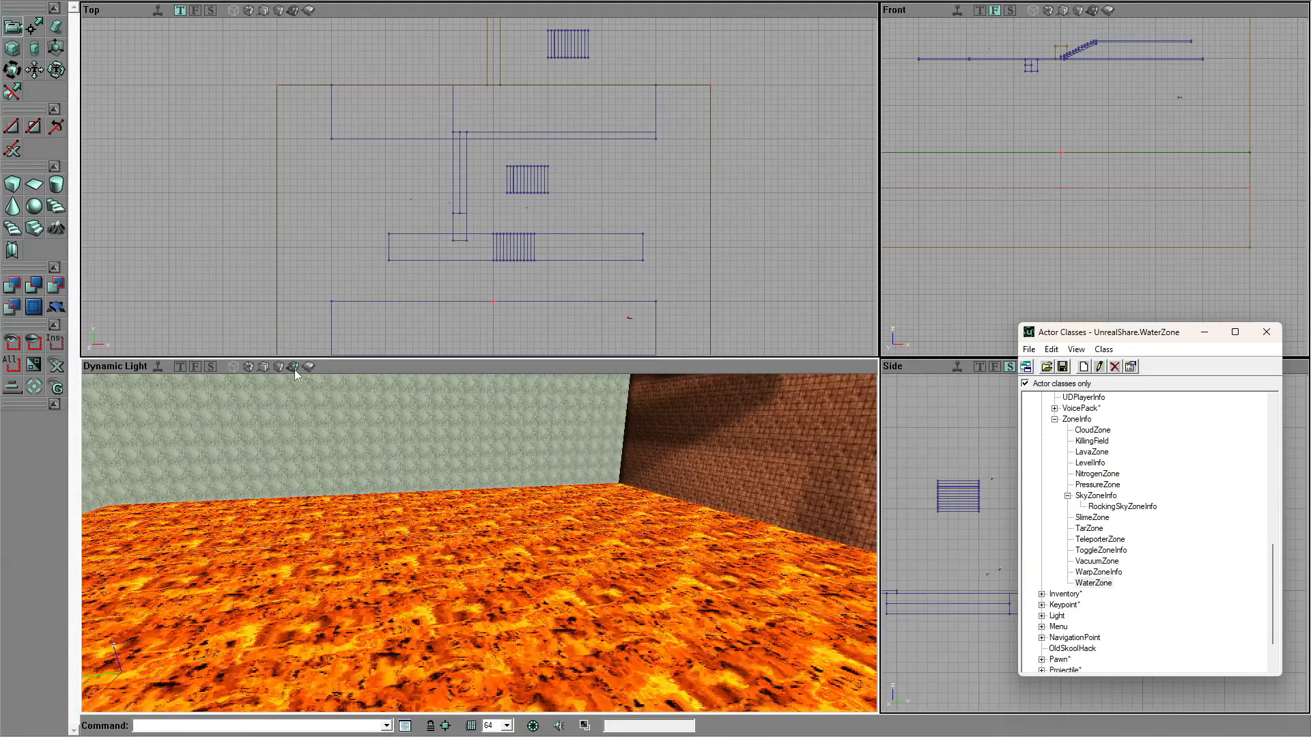
right_click_drag(437, 526, 408, 544)
right_click_drag(502, 627, 539, 607)
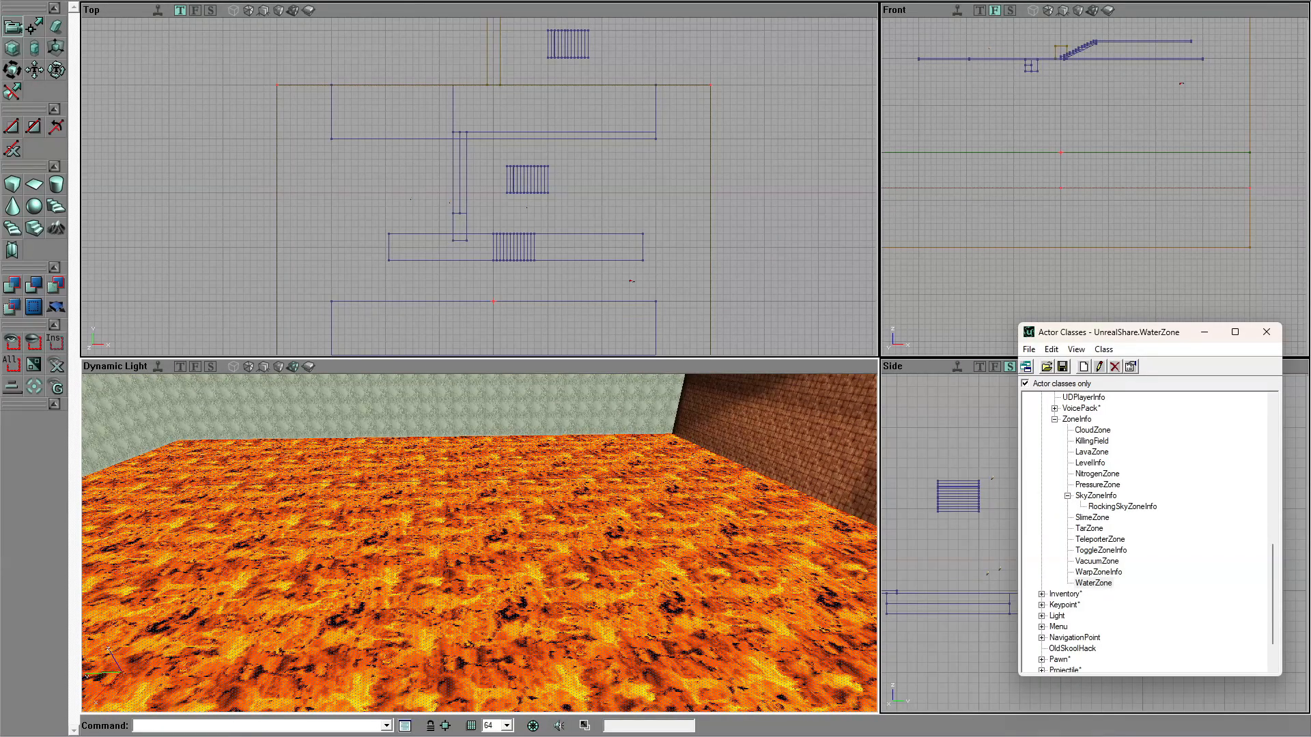
right_click_drag(529, 446, 538, 395)
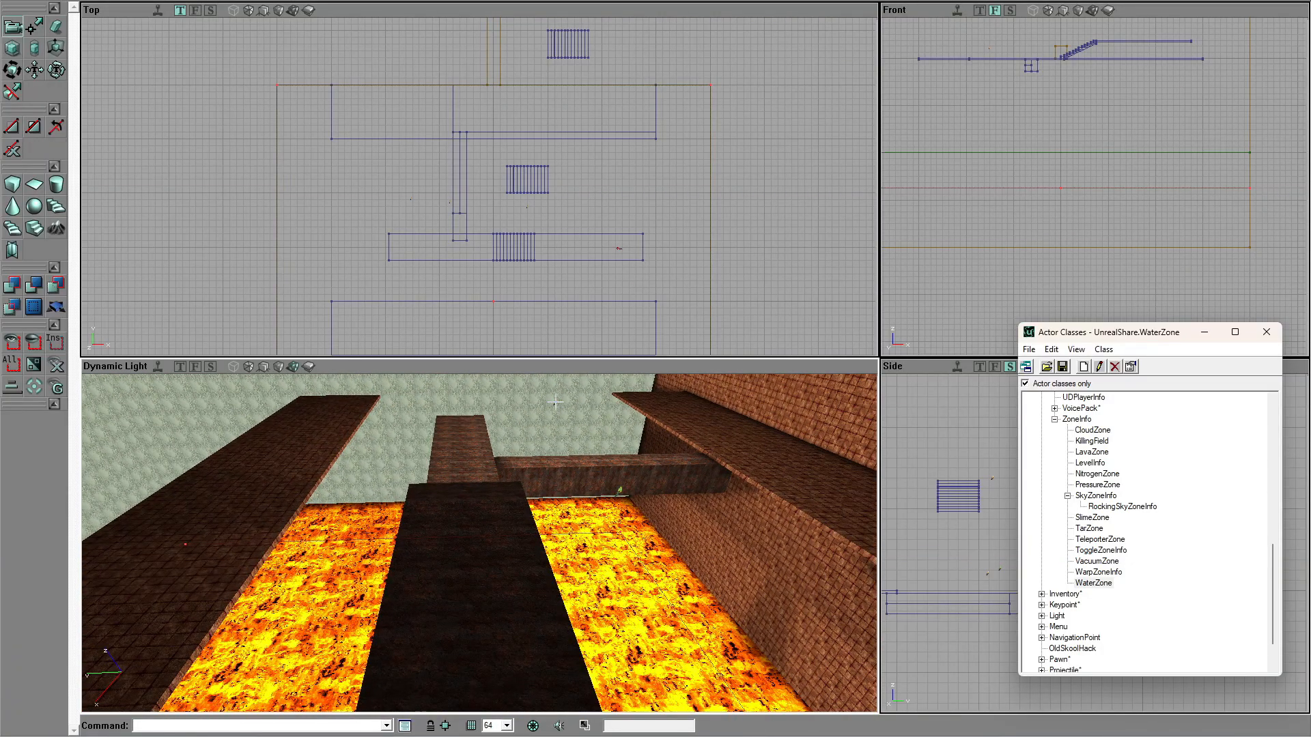
left_click_drag(581, 472, 581, 382, "ctrl")
right_click_drag(582, 472, 600, 400)
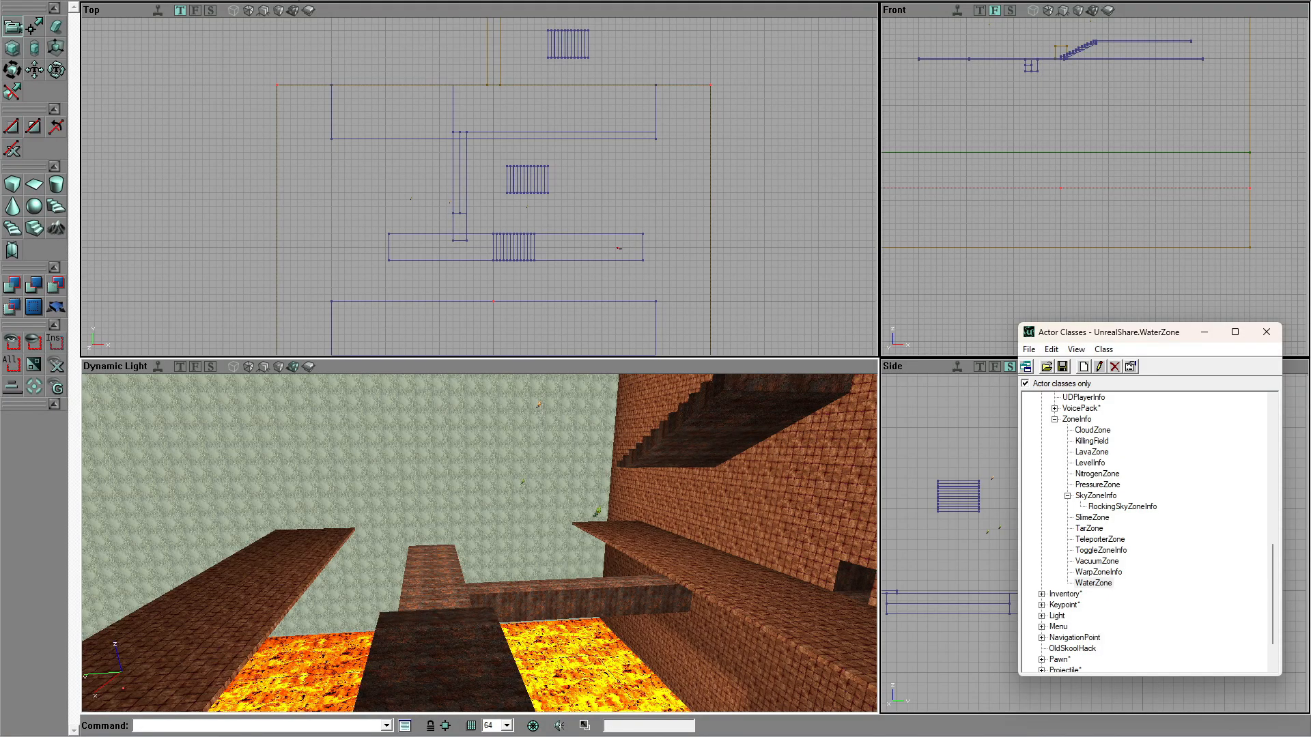
key("F4")
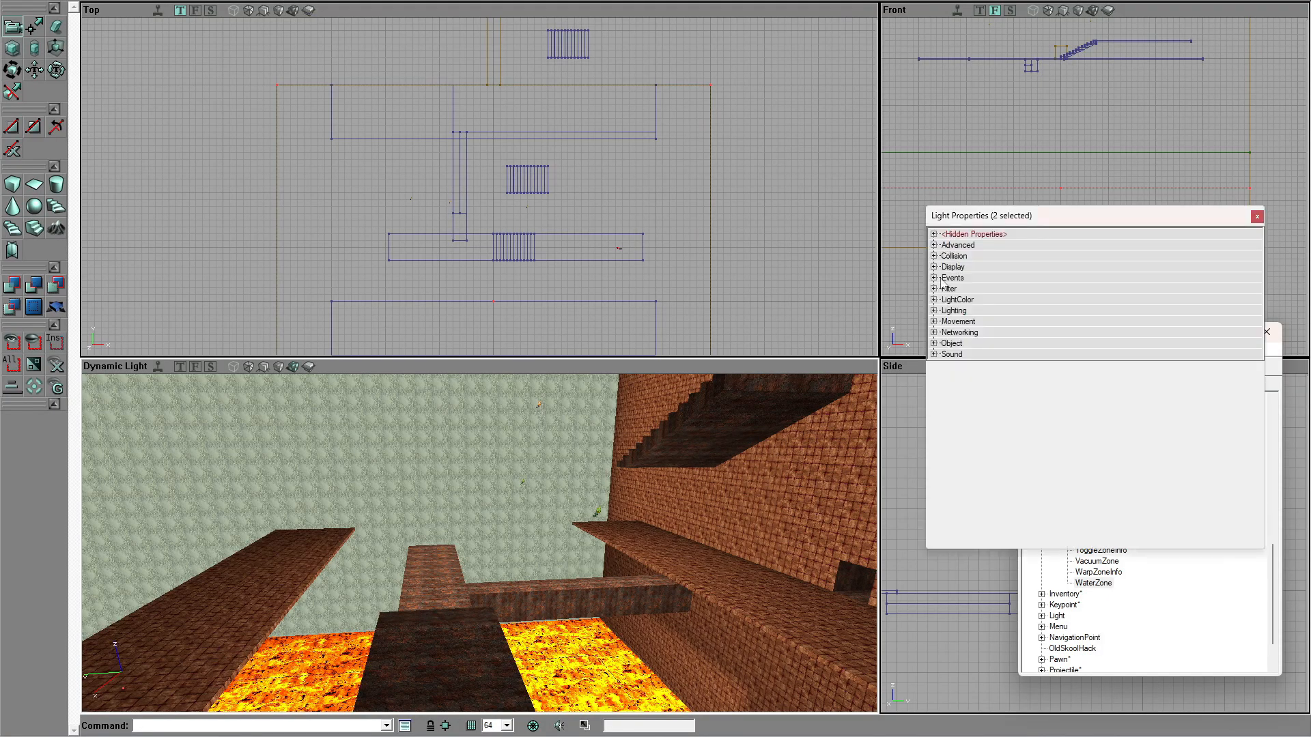
left_click(934, 300)
left_click(933, 344)
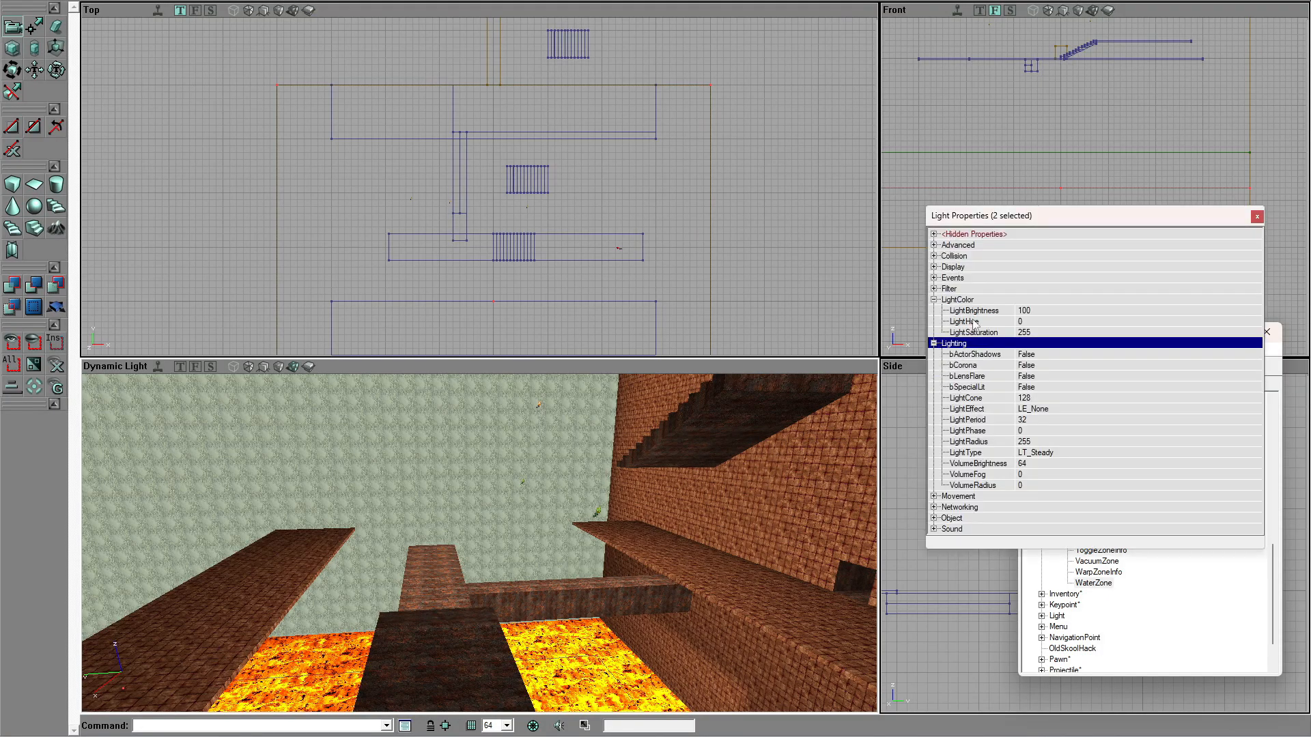
left_click(1030, 311)
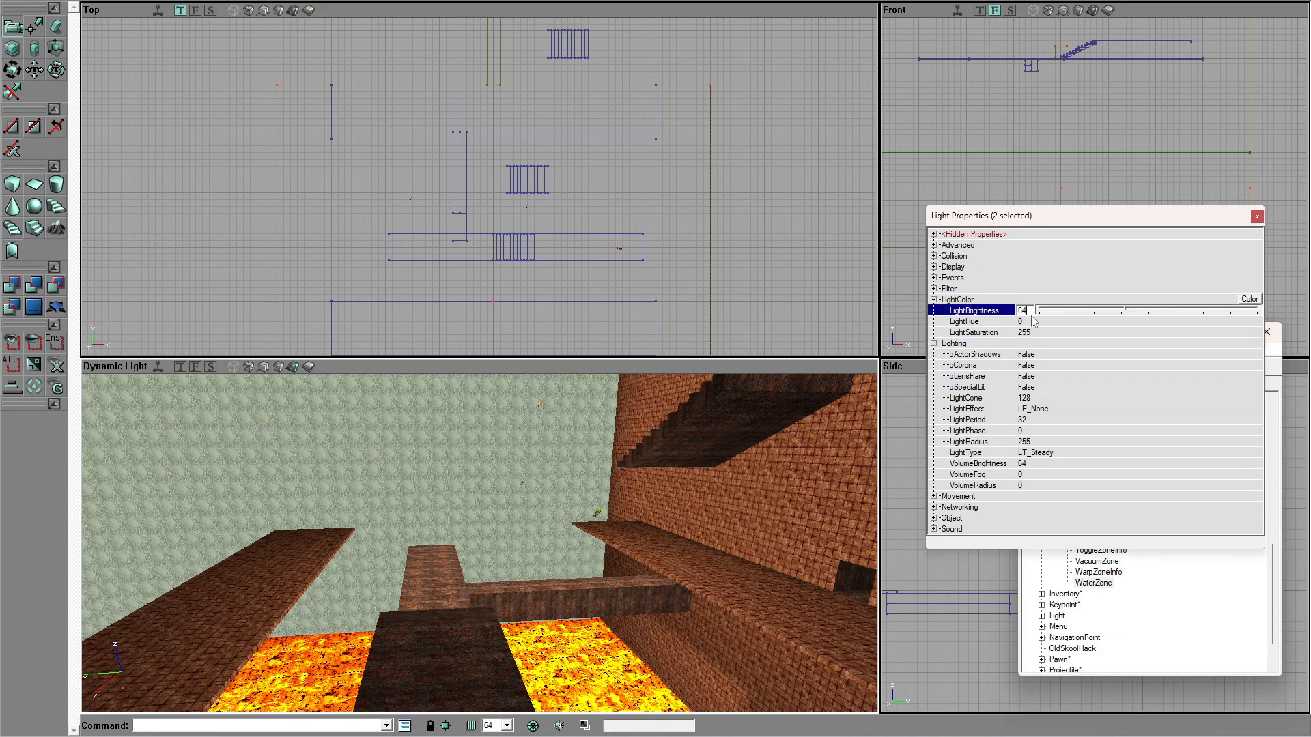
key("Return")
left_click(1024, 442)
type("128")
key("Return")
Step: Turn on the Unlit flag for the PitLava surface and deselect it
mouse_move(751, 519)
right_mouse_down()
mouse_move(768, 501)
mouse_move(741, 508)
right_mouse_up()
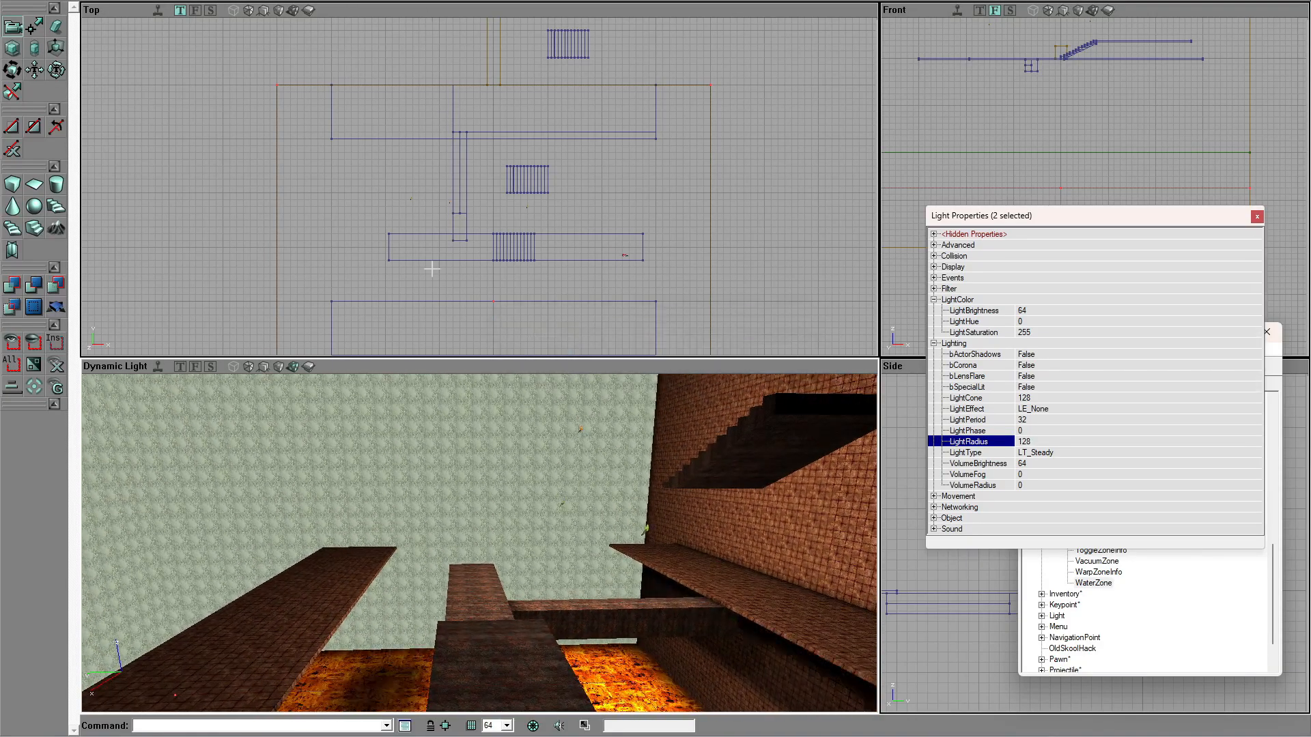
mouse_move(187, 430)
right_mouse_down()
mouse_move(178, 451)
mouse_move(202, 477)
right_mouse_up()
right_click_drag(419, 546, 419, 562)
left_click(426, 569)
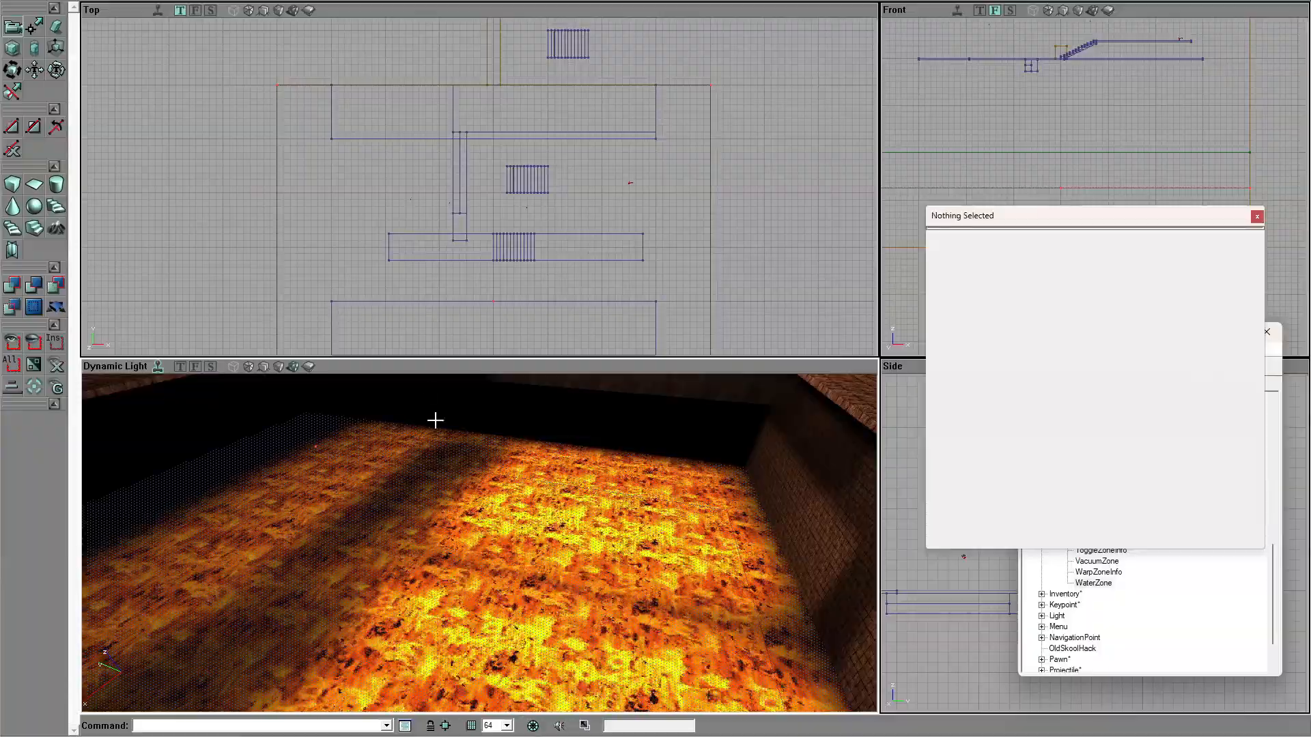
key("F5")
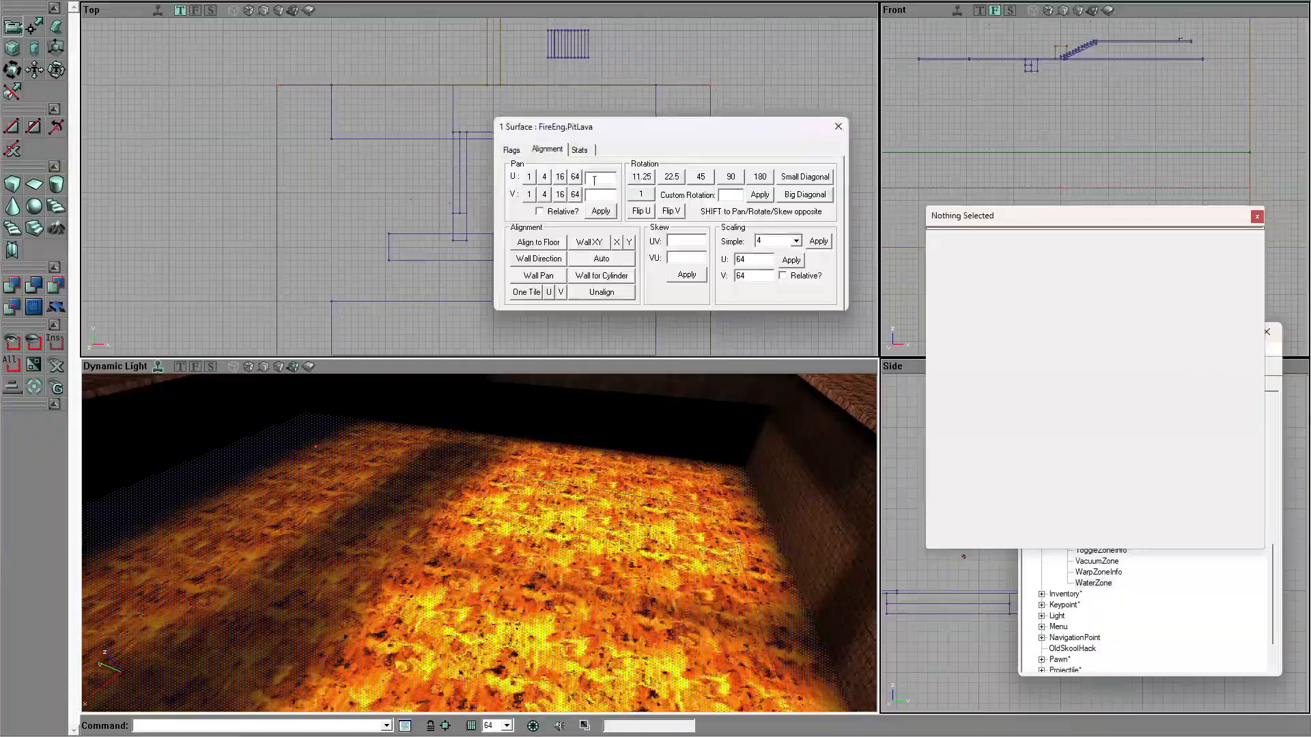
left_click(512, 150)
left_click(598, 251)
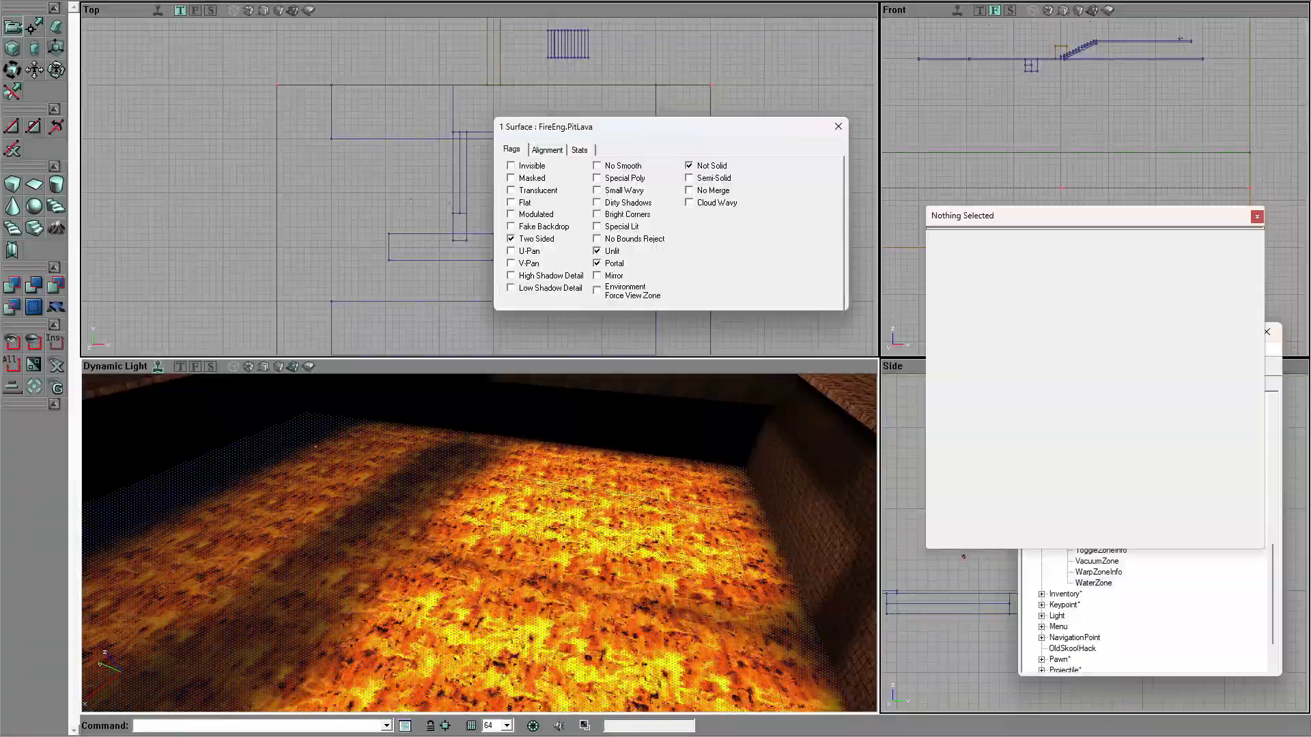
left_click(401, 392)
left_click(548, 525)
left_click(549, 525)
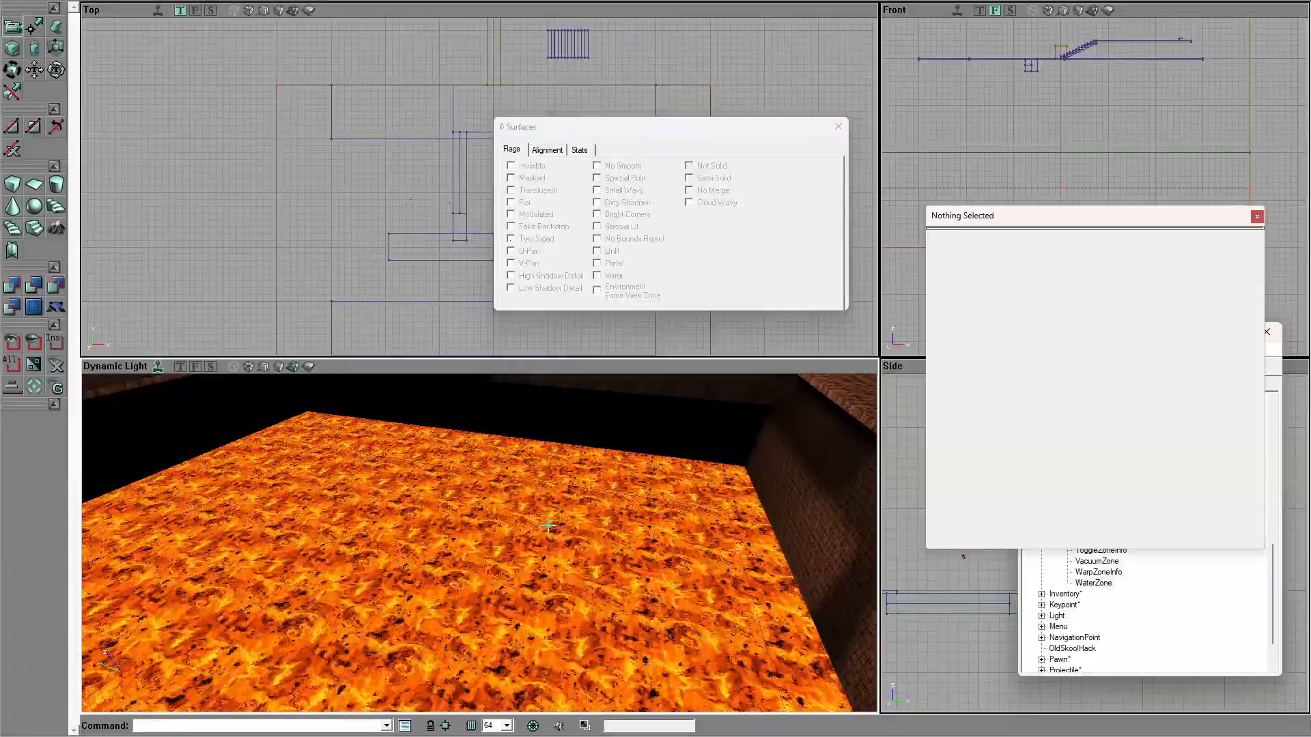
Step: Add a light low on the brick wall just above the lava and close the surface properties
right_click_drag(548, 526, 546, 489)
left_click_drag(546, 488, 557, 550)
right_click_drag(557, 550, 549, 551)
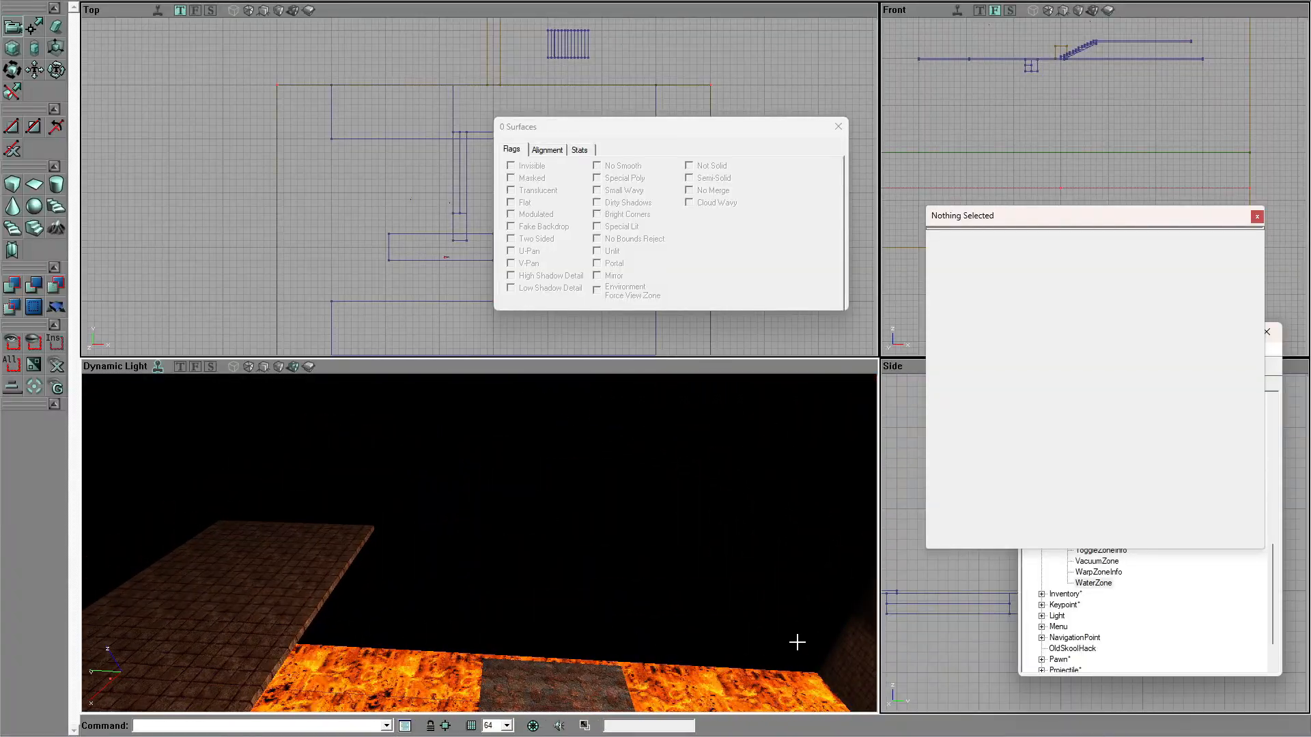
right_click_drag(743, 688, 742, 679)
left_click_drag(742, 679, 762, 698)
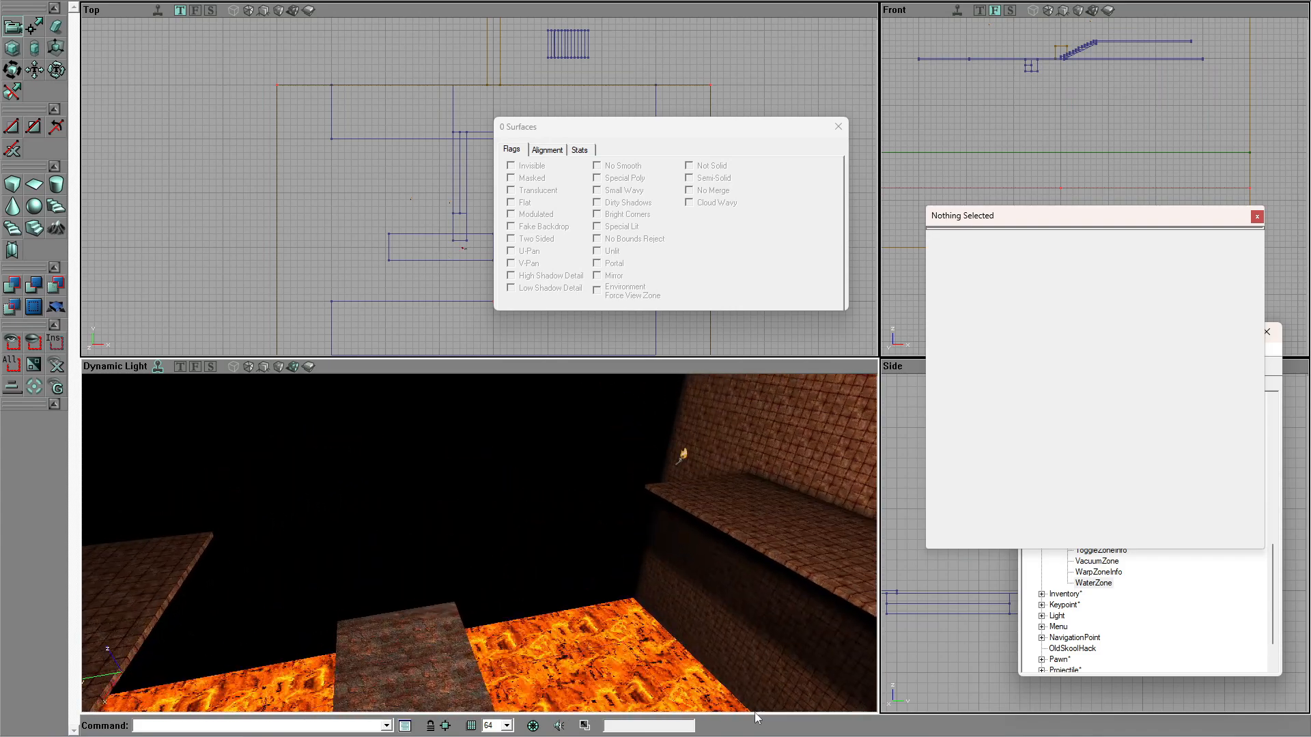
mouse_move(651, 642)
left_mouse_down()
mouse_move(527, 606)
mouse_move(504, 564)
left_mouse_up()
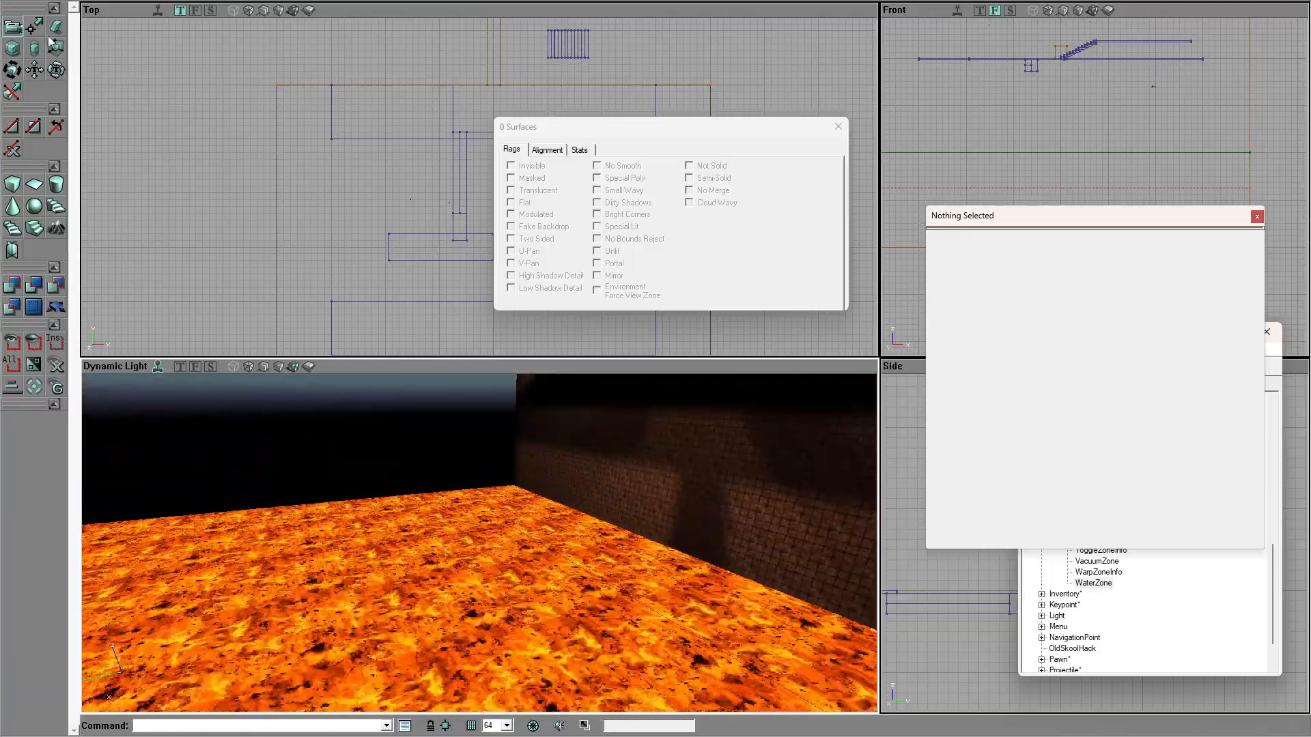
right_click(574, 495)
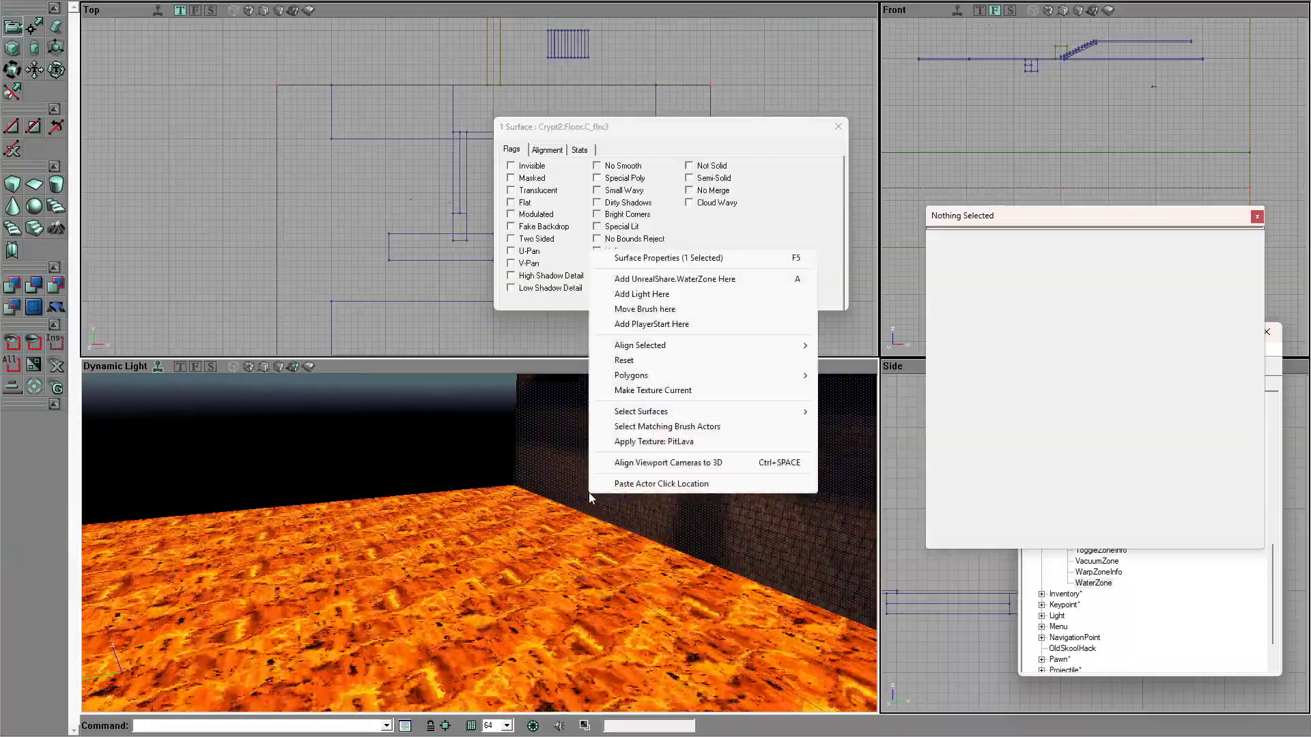
key("Escape")
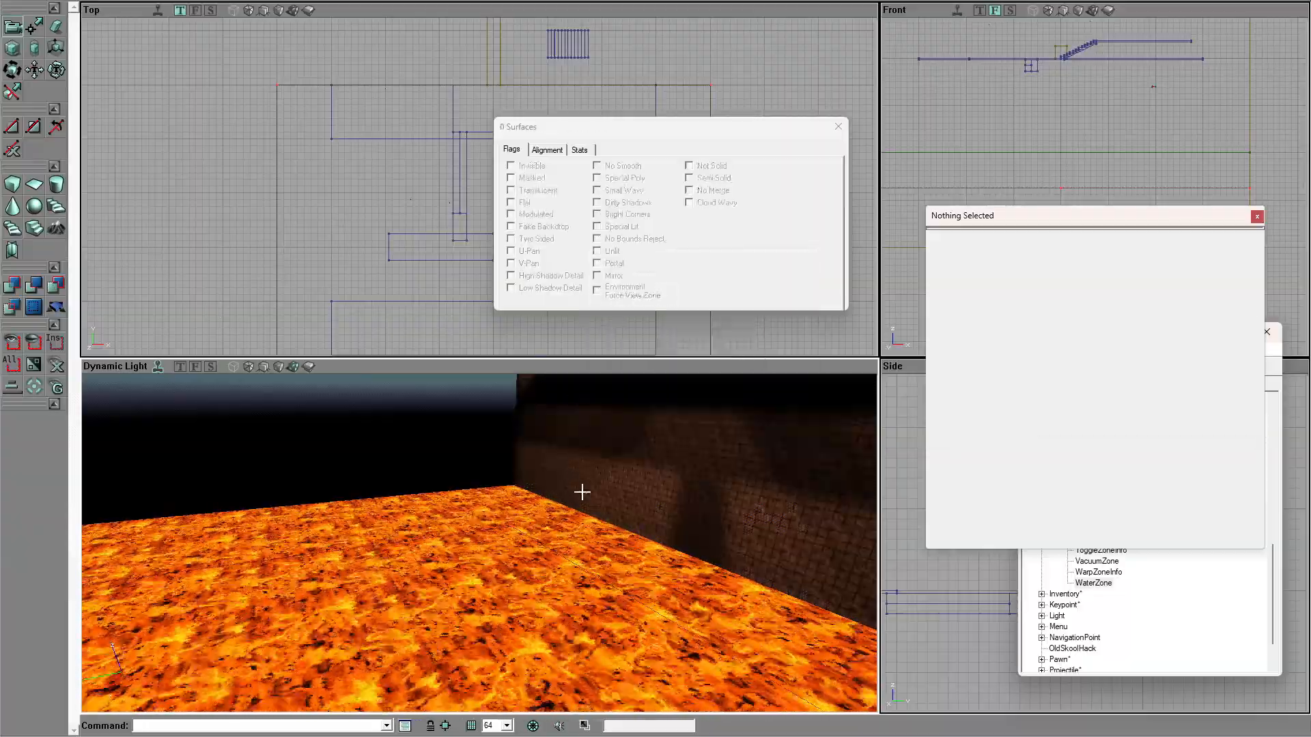
left_click(838, 127)
Step: Position lights over both ends of the lava in the Top view, and close the light properties and actor class browser
scroll(352, 164, "up", 5)
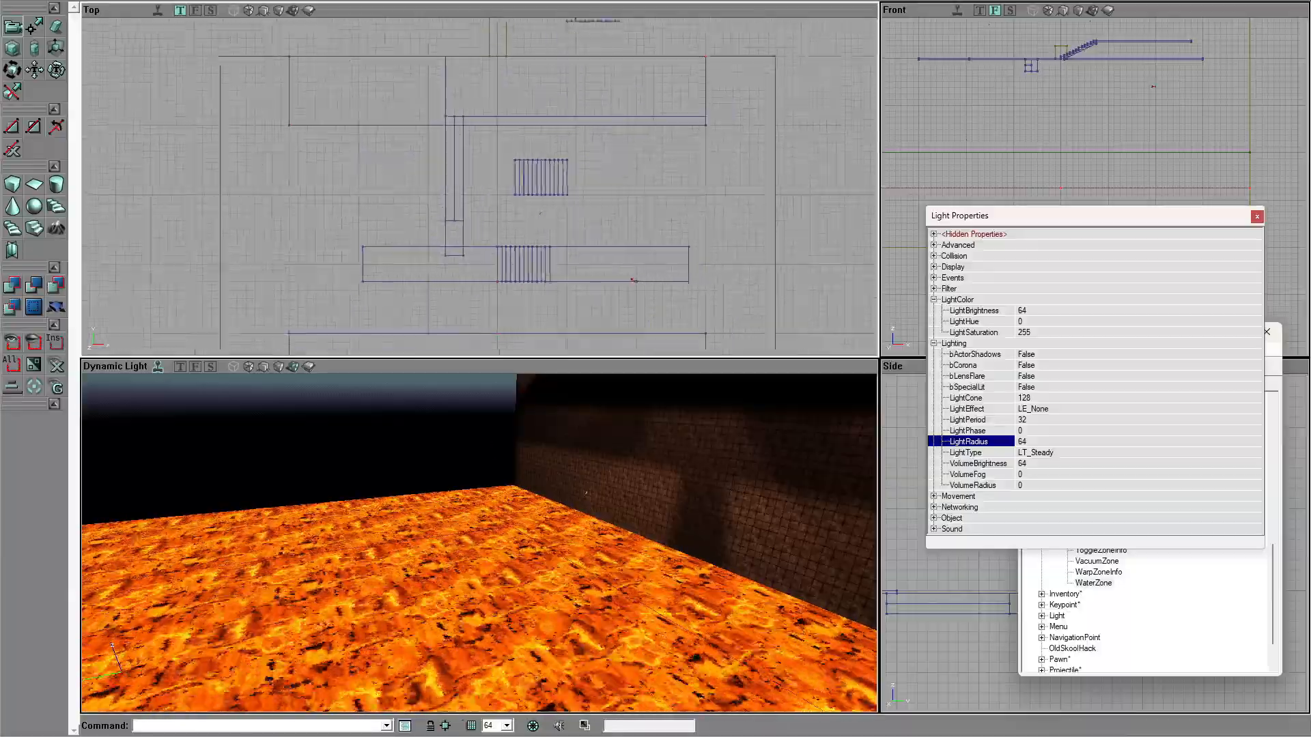
mouse_move(351, 164)
left_mouse_down()
mouse_move(458, 263)
mouse_move(529, 382)
left_mouse_up()
scroll(364, 246, "down", 4)
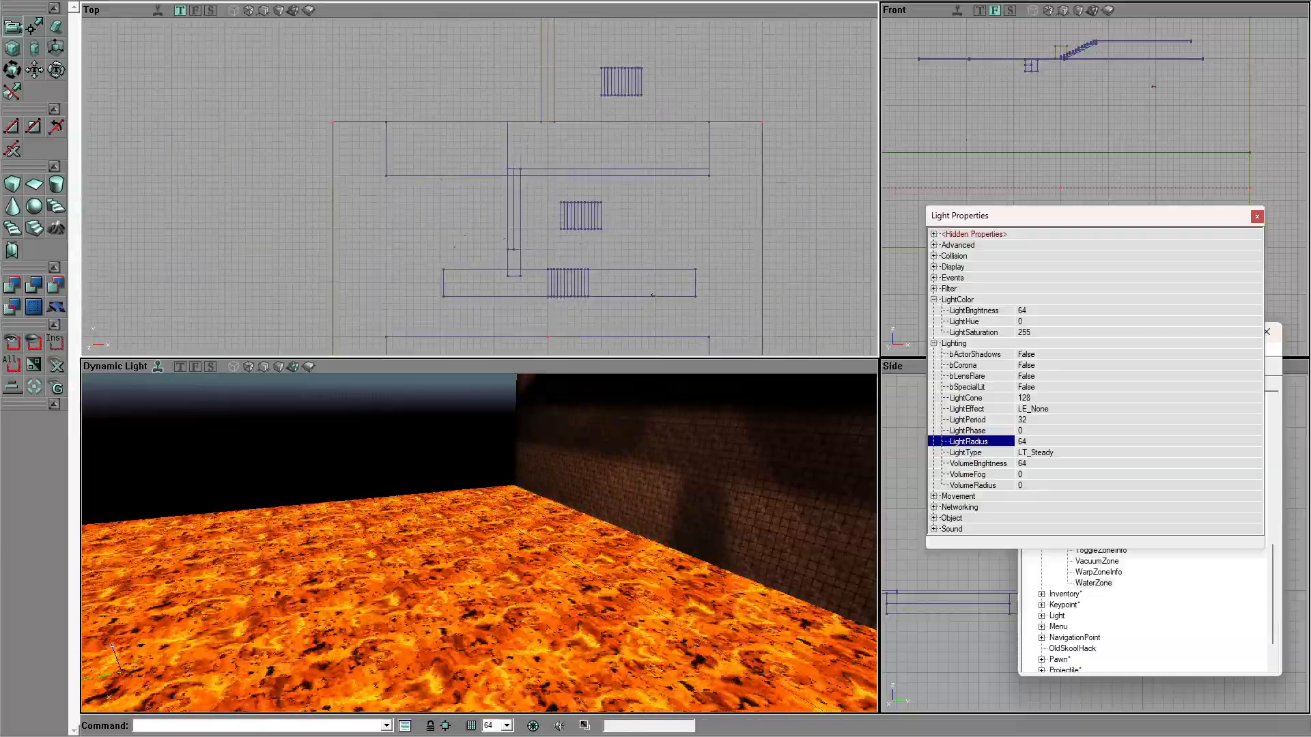
left_click_drag(388, 232, 479, 202)
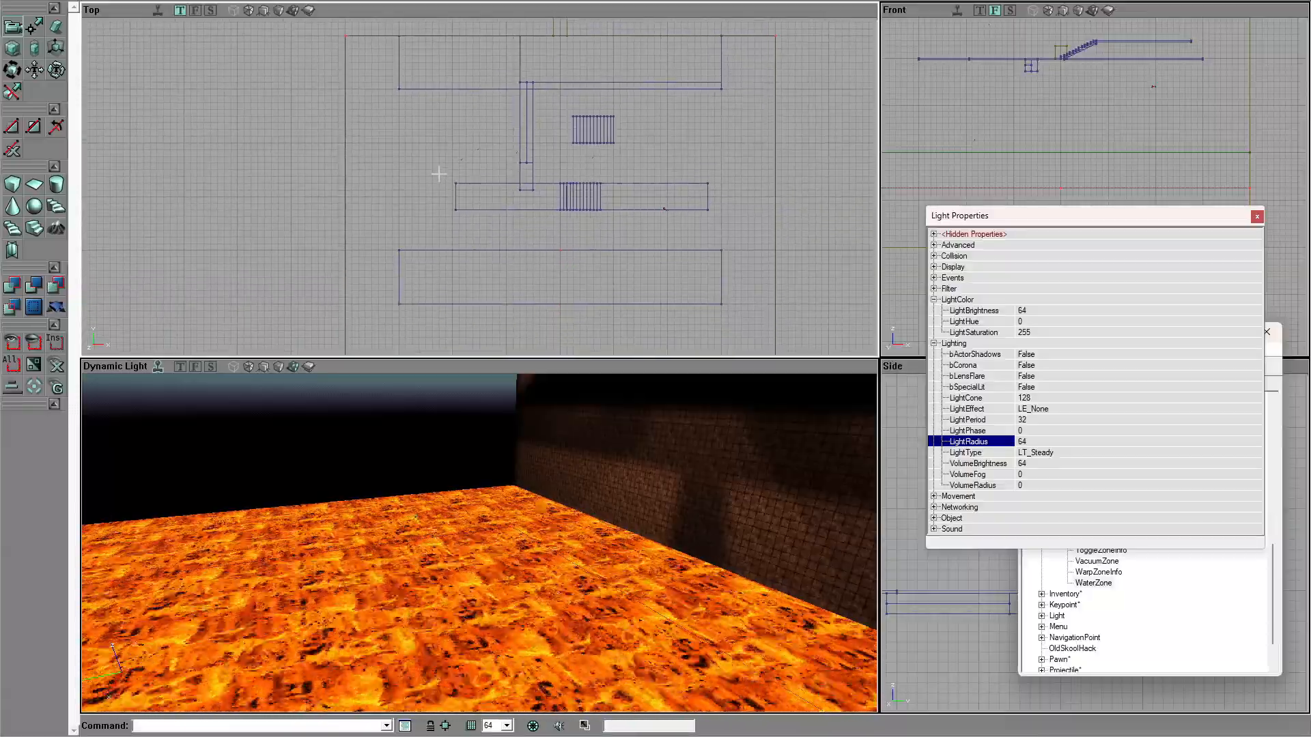
left_click_drag(446, 172, 239, 173)
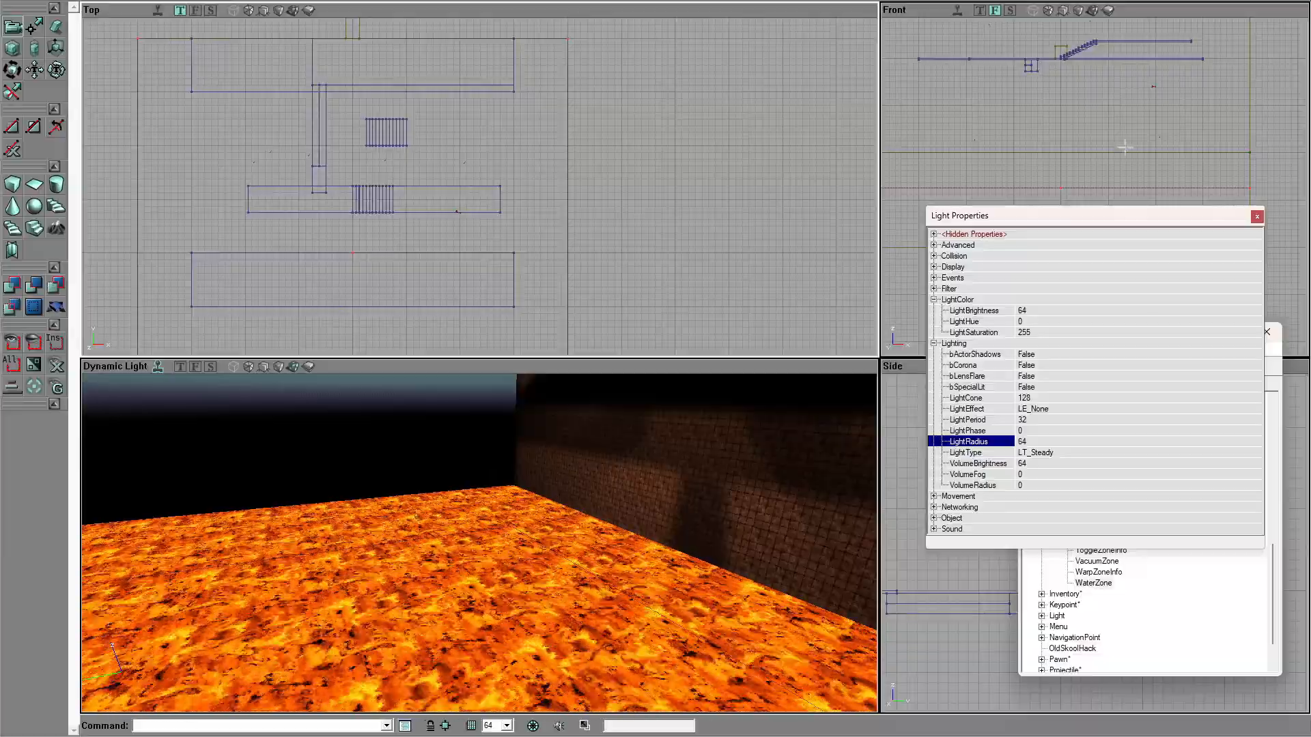
left_click_drag(1100, 223, 1133, 576)
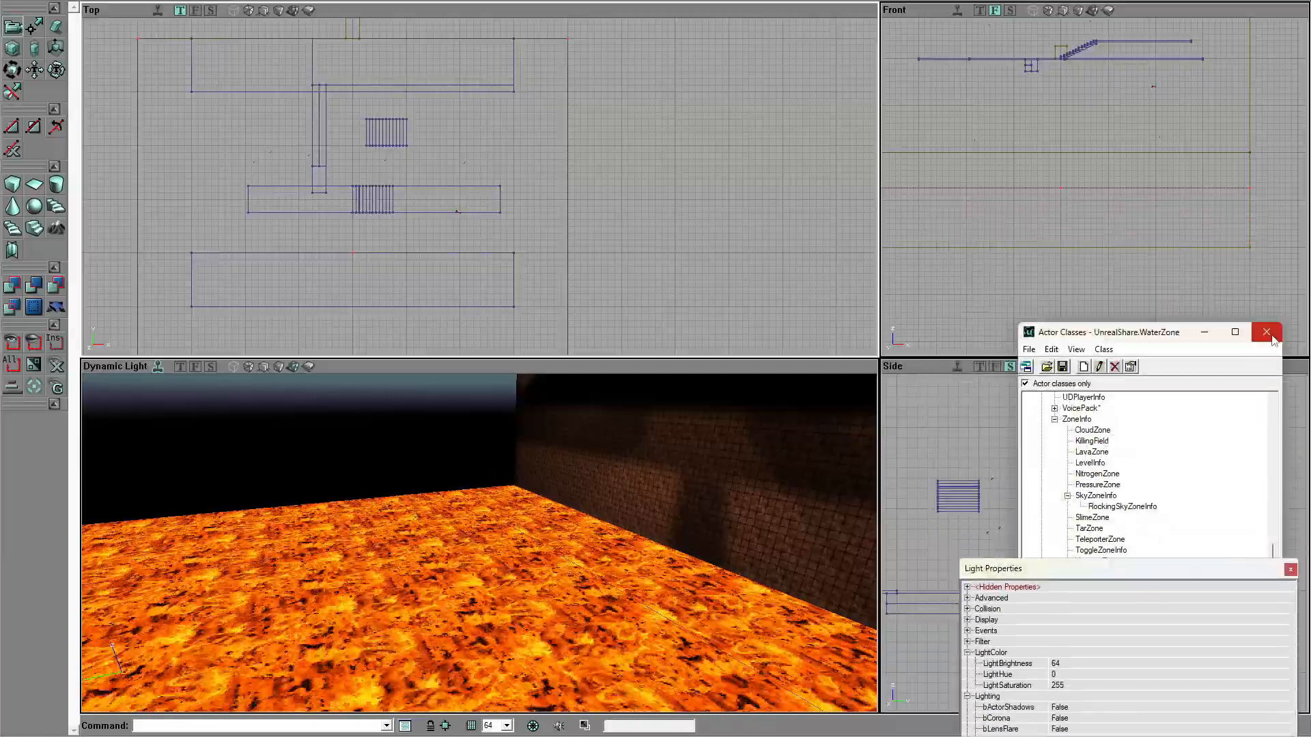
left_click(1290, 569)
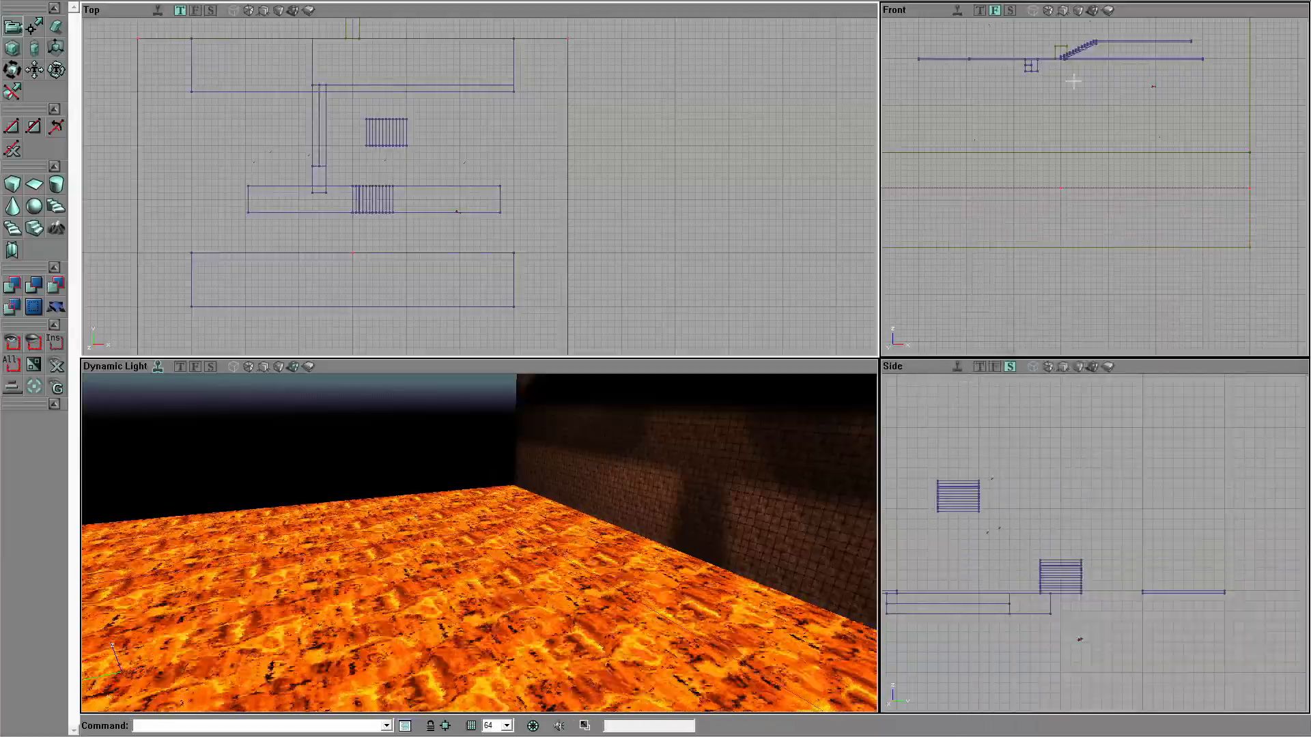
Step: Lower the selected light slightly in the Side view, level with the neighbouring light
left_click_drag(981, 182, 758, 134)
scroll(956, 550, "up", 5)
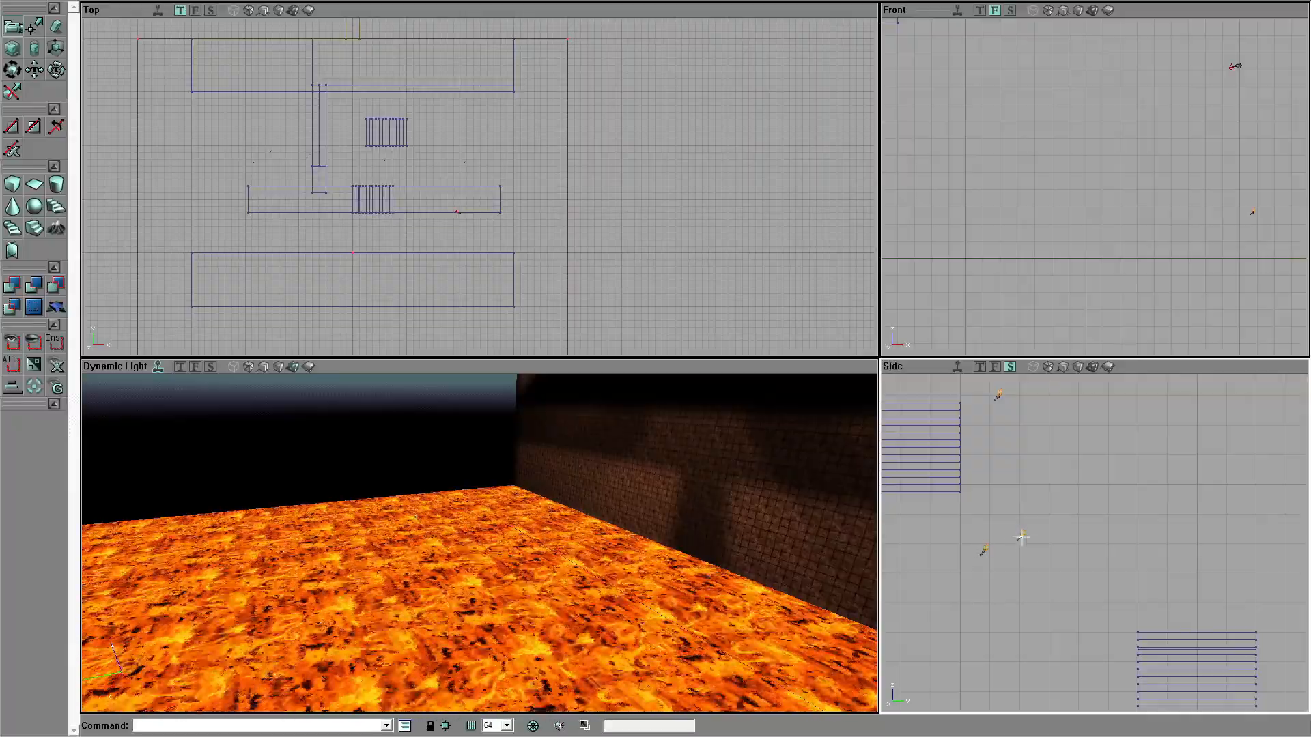
left_click_drag(1030, 553, 1029, 558, "ctrl")
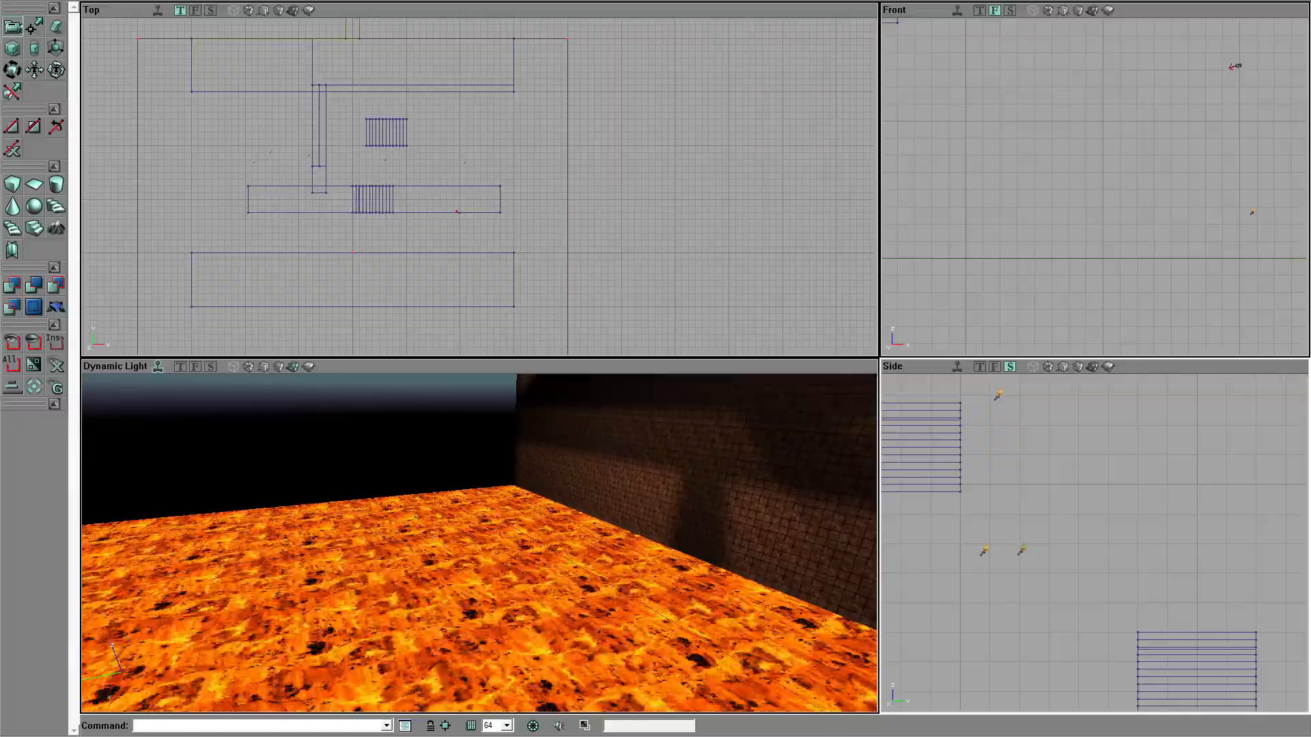
left_click_drag(1153, 230, 1131, 231)
scroll(1152, 230, "down", 5)
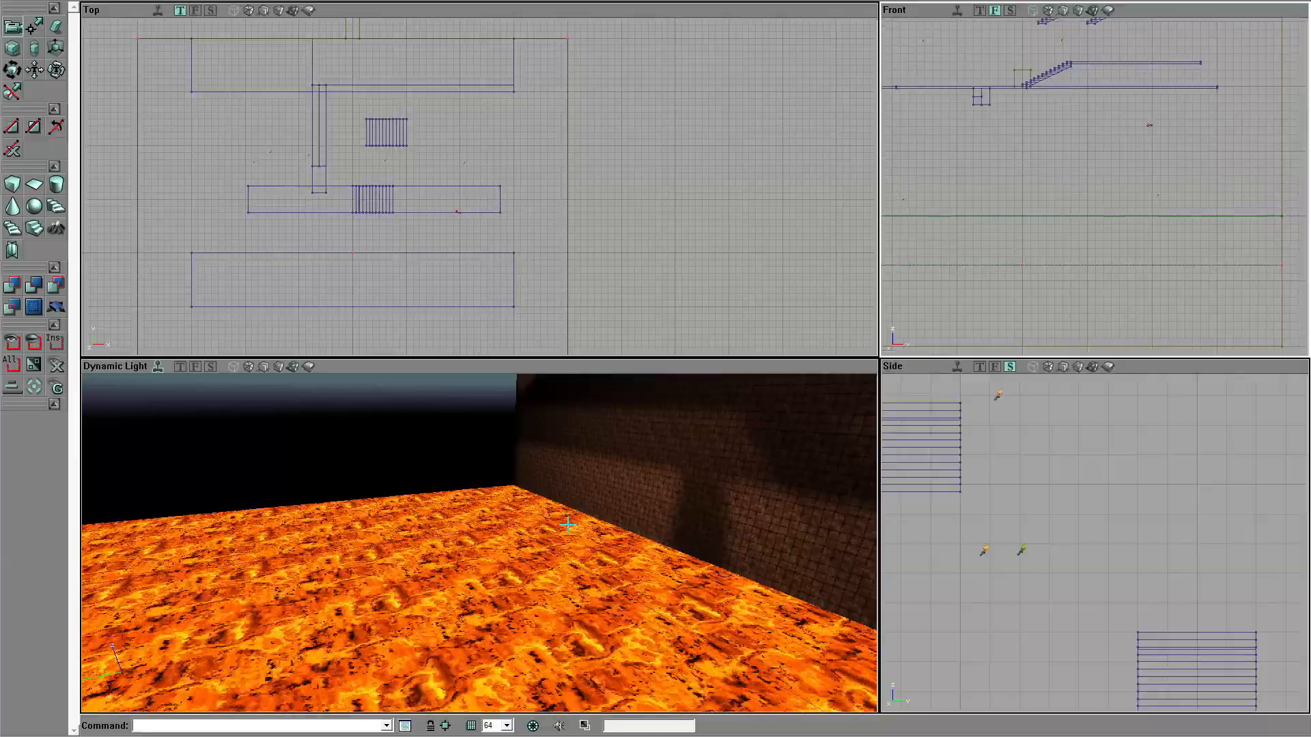
Step: Move the selected light across the room in the Top view, close to the light beyond the stairs
left_click_drag(356, 265, 369, 292)
scroll(371, 288, "up", 3)
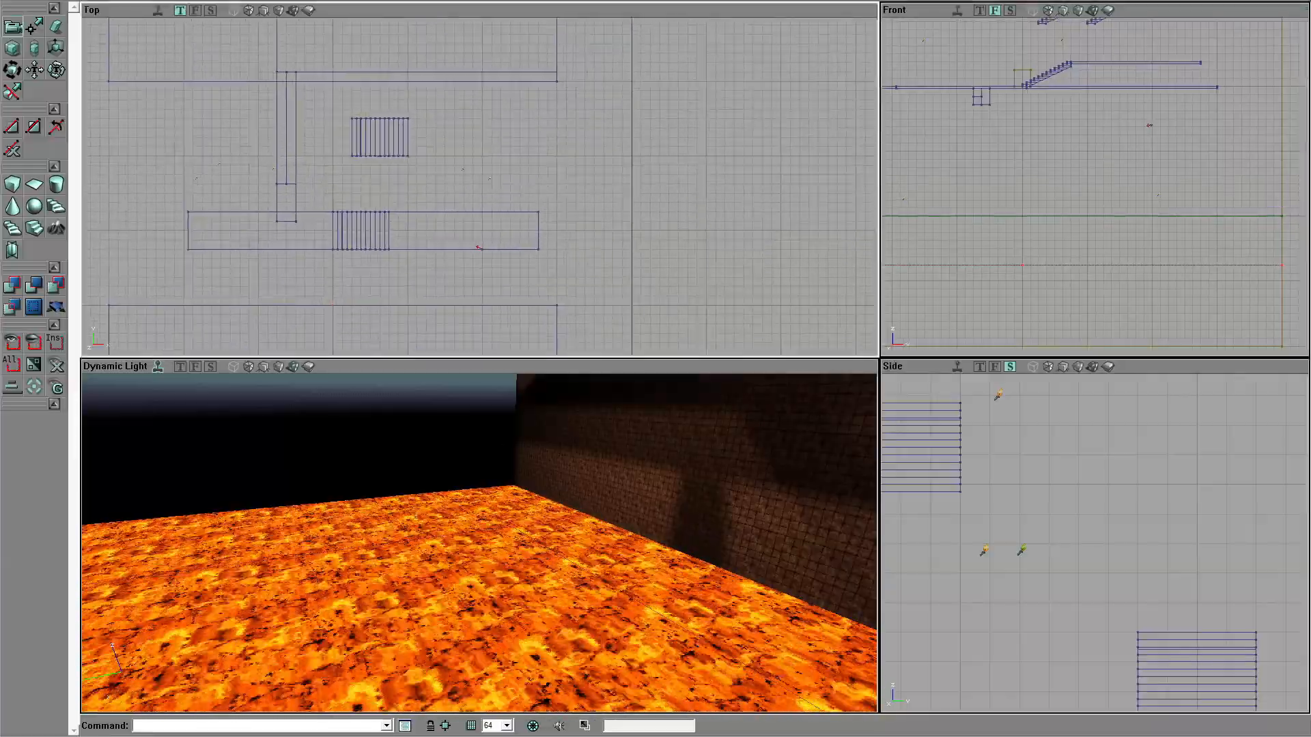
left_click_drag(234, 202, 410, 202, "ctrl")
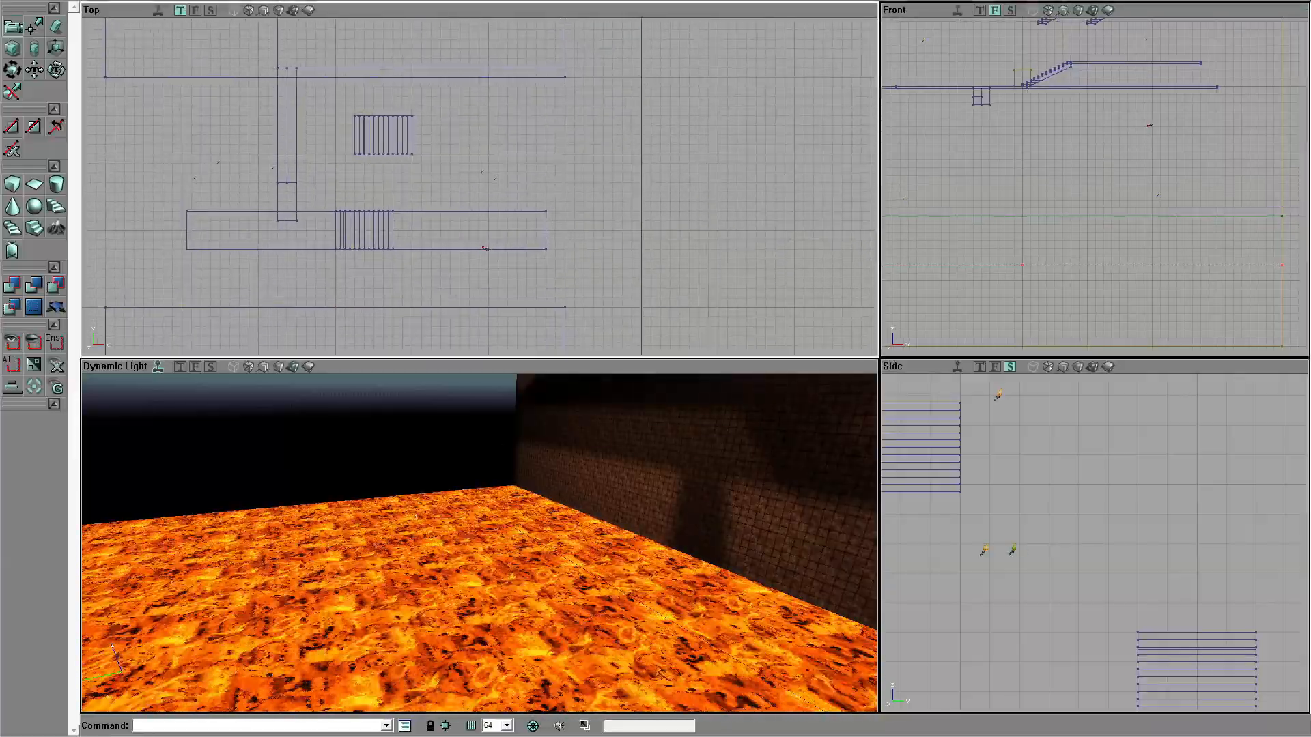
scroll(404, 204, "down", 3)
scroll(480, 186, "down", 1)
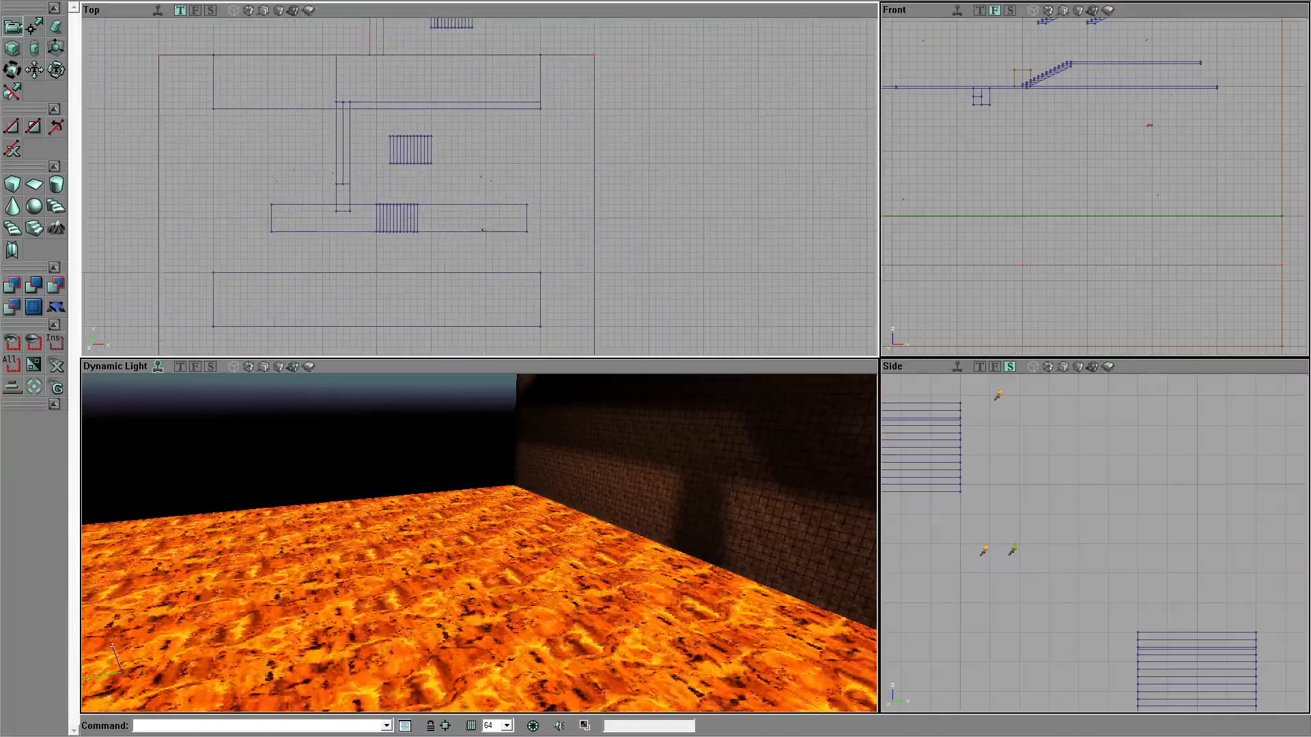
Step: Open the properties of the high light near the stairs and set its DrawScale to 3
left_click(297, 0)
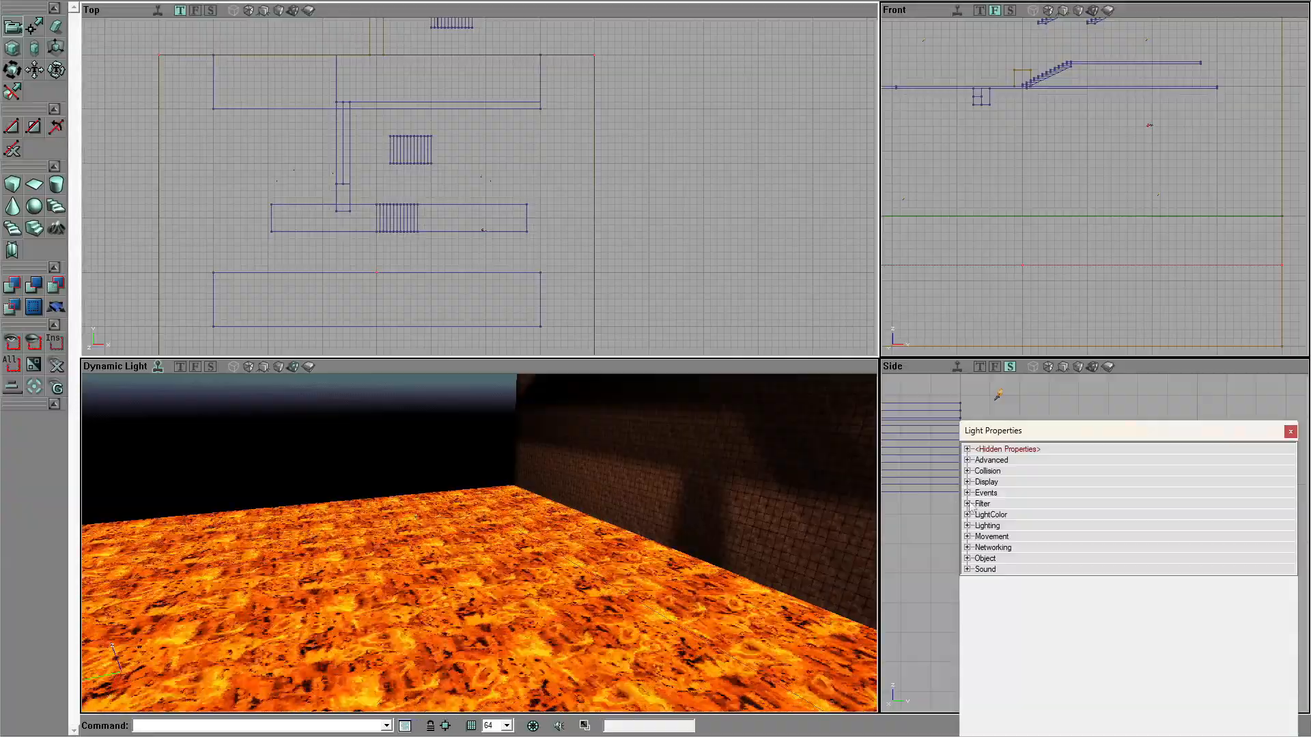
left_click(967, 482)
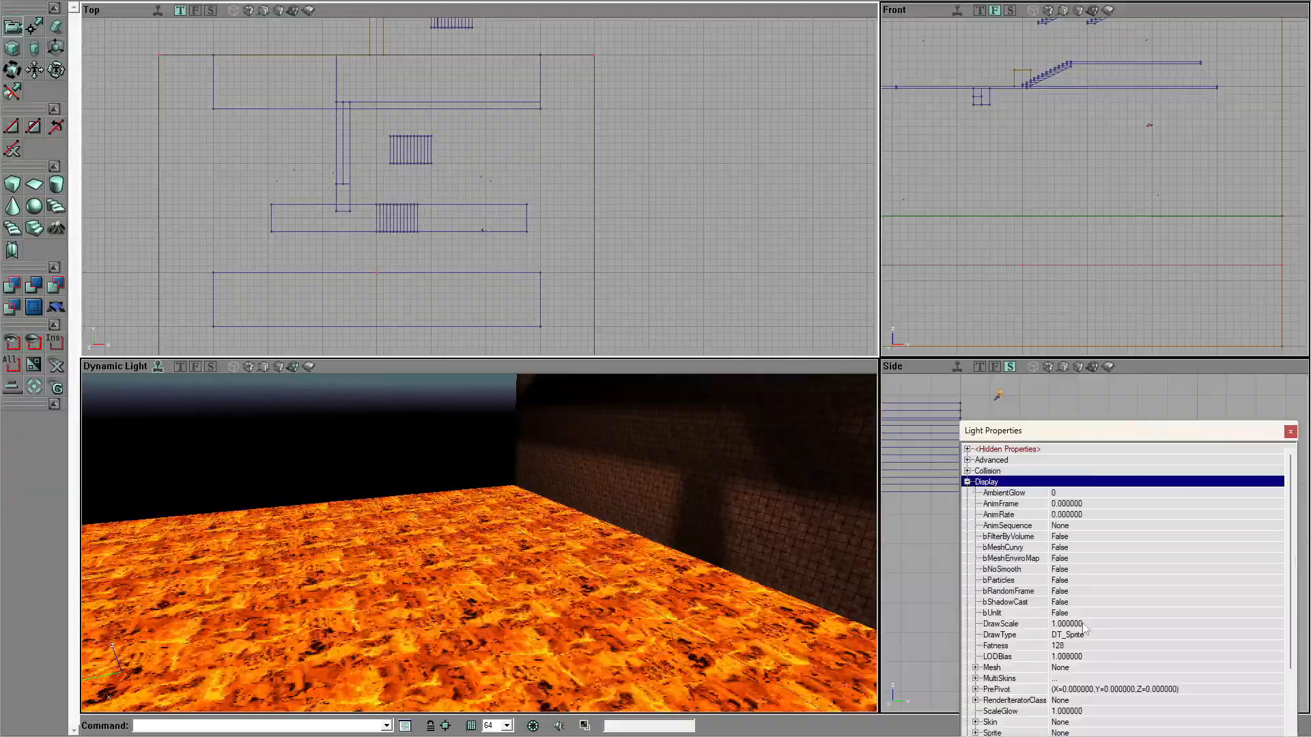
left_click(1085, 625)
type("3")
key("Return")
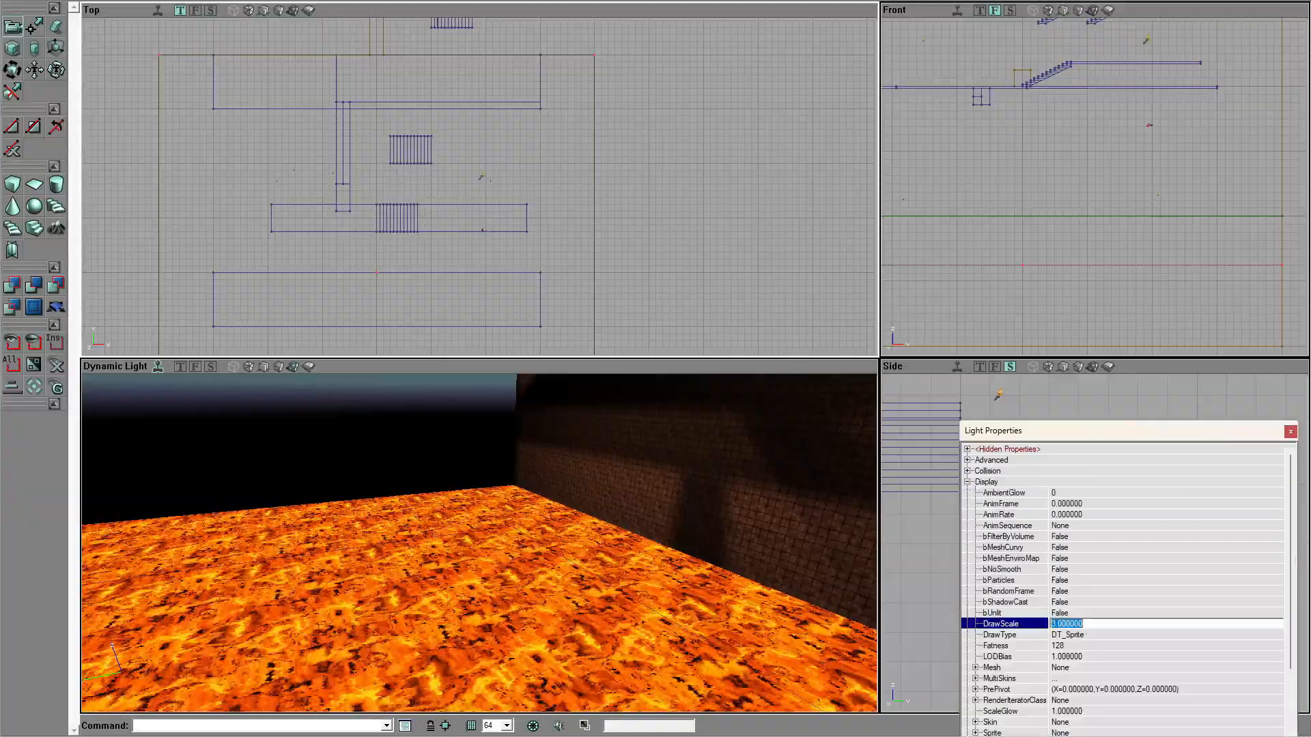
scroll(465, 189, "up", 5)
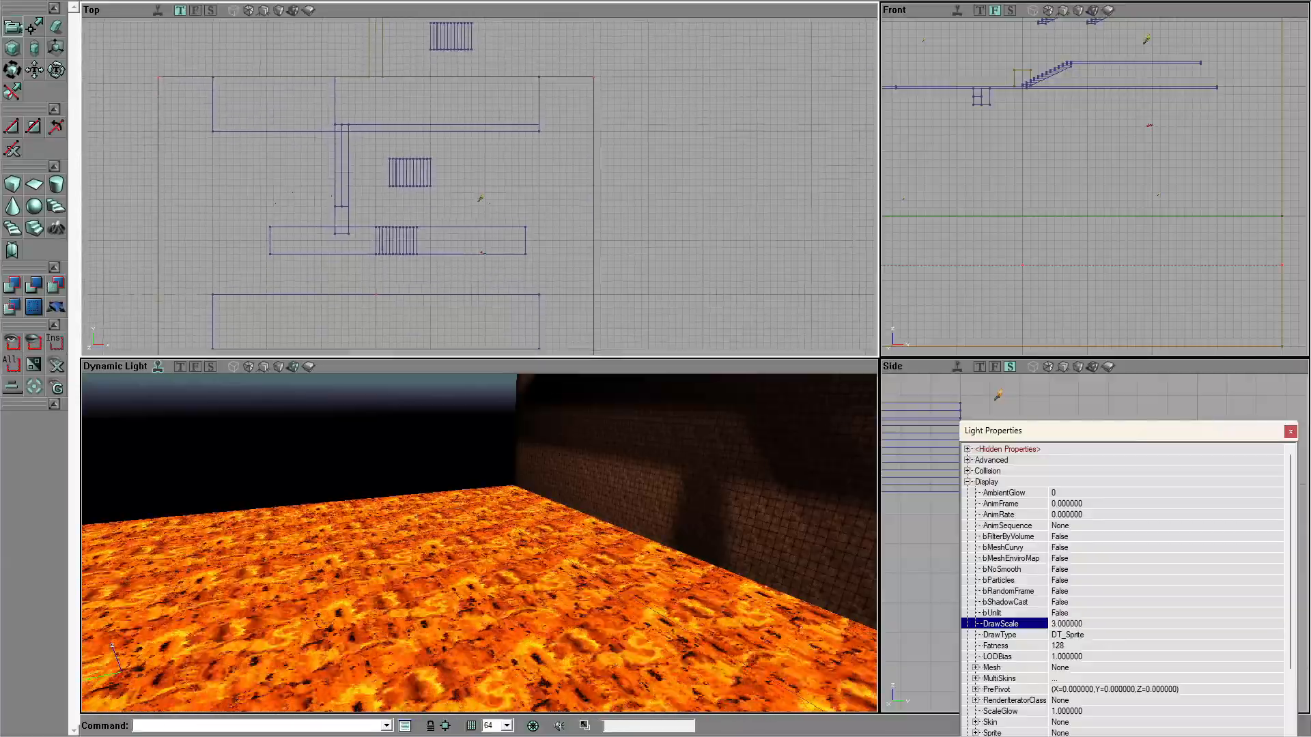
Step: Select the low light just above the far end of the lava and set its DrawScale to 3
left_click_drag(441, 183, 611, 159)
left_click_drag(442, 542, 349, 551)
left_click(482, 422)
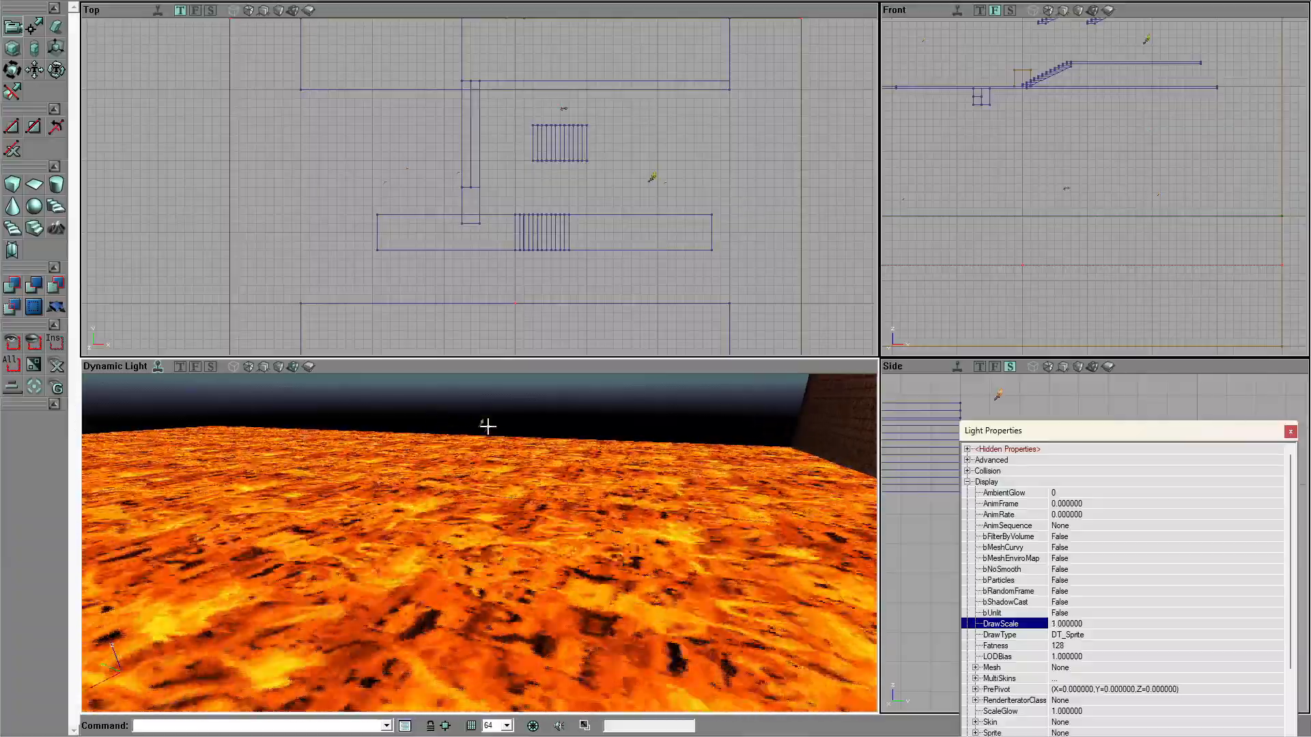
left_click(1057, 624)
type("3")
key("Return")
mouse_move(478, 546)
left_mouse_down()
mouse_move(481, 498)
mouse_move(581, 490)
mouse_move(570, 511)
left_mouse_up()
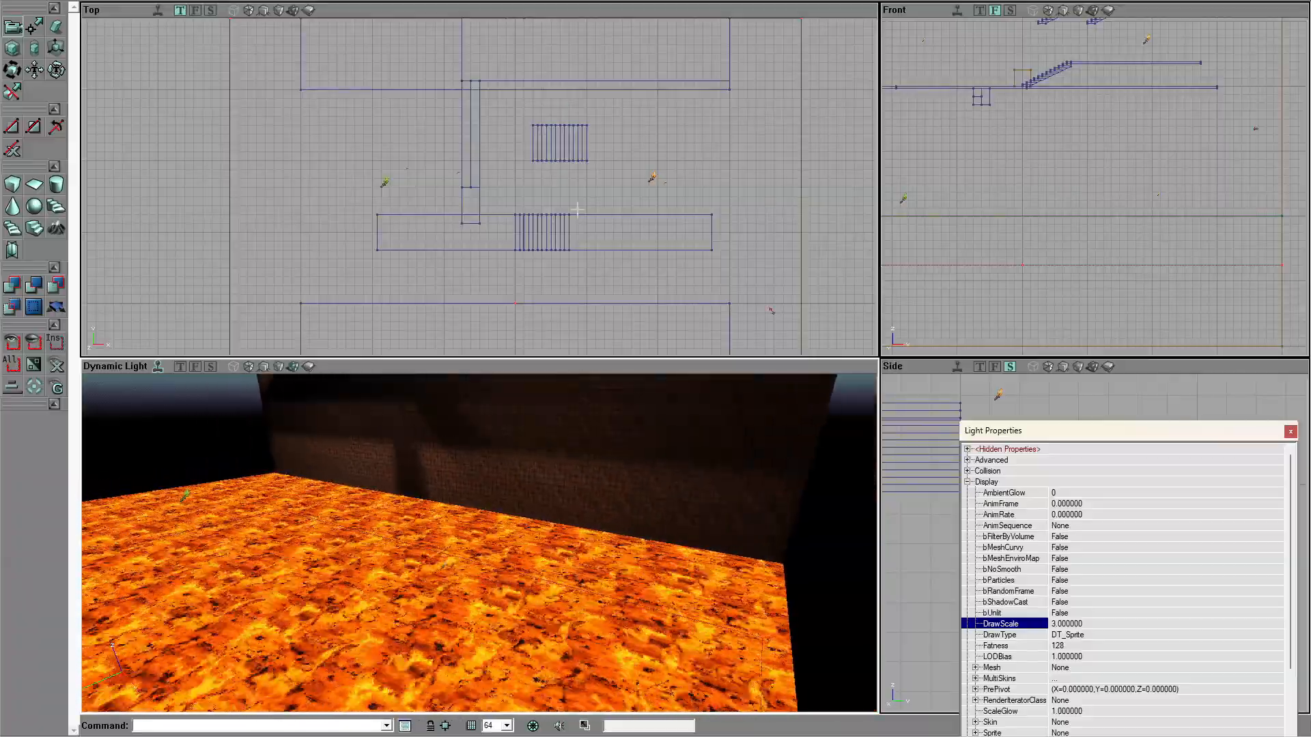
Step: Select both enlarged lights on either side of the stairs in the Top view and delete them
left_click(416, 197)
scroll(416, 197, "down", 5)
scroll(454, 195, "up", 3)
scroll(463, 195, "down", 2)
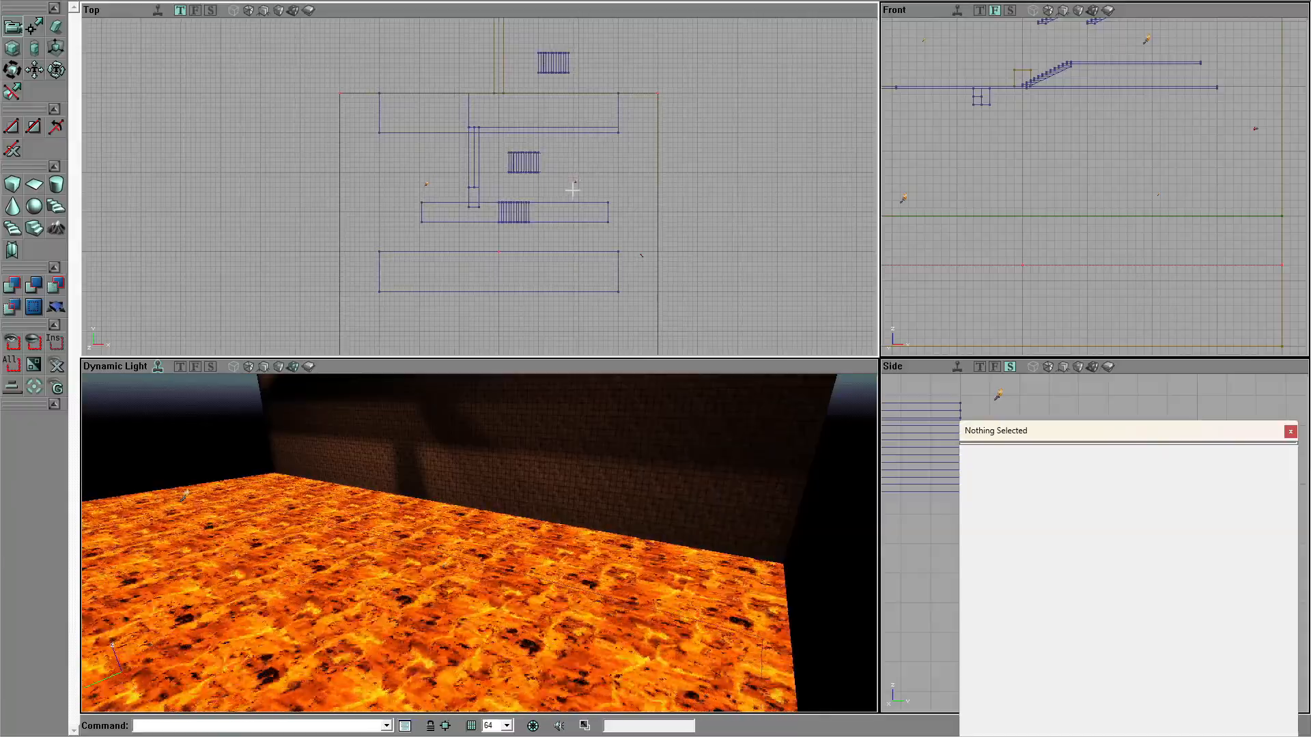
left_click(573, 180)
left_click_drag(573, 179, 572, 173)
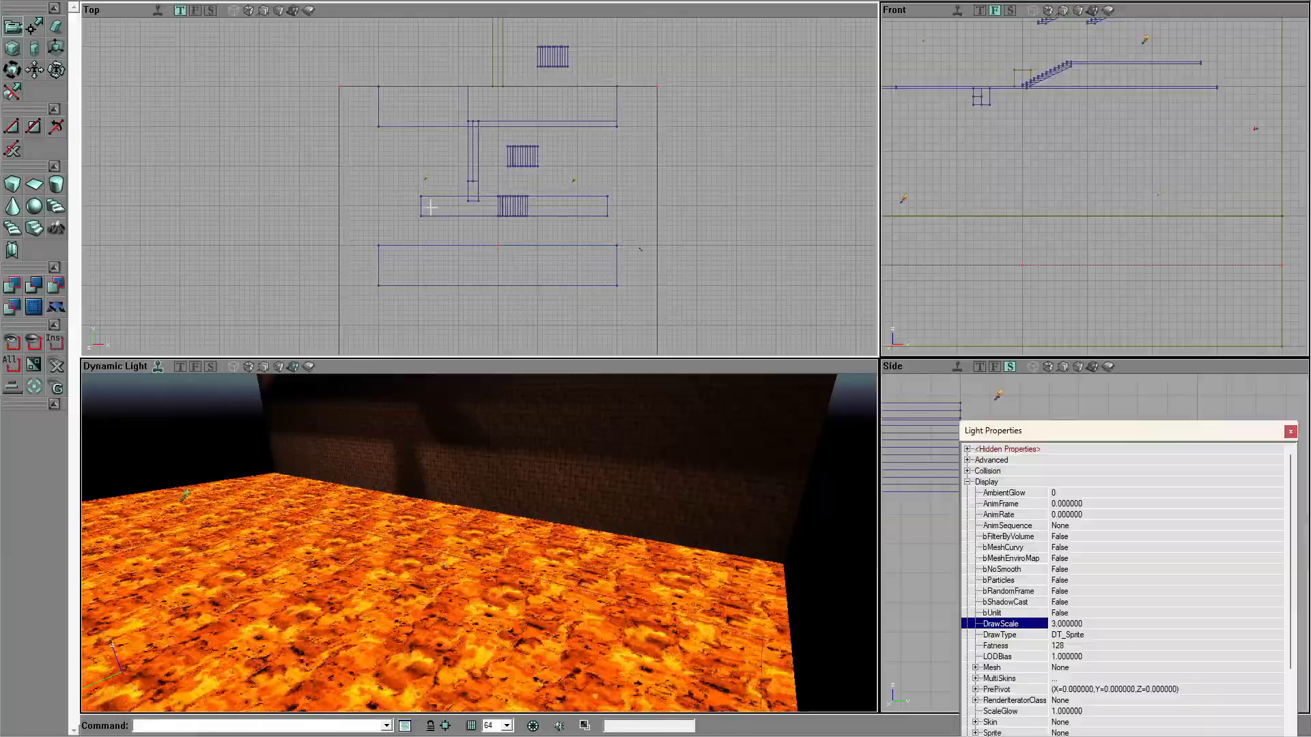
left_click(573, 180)
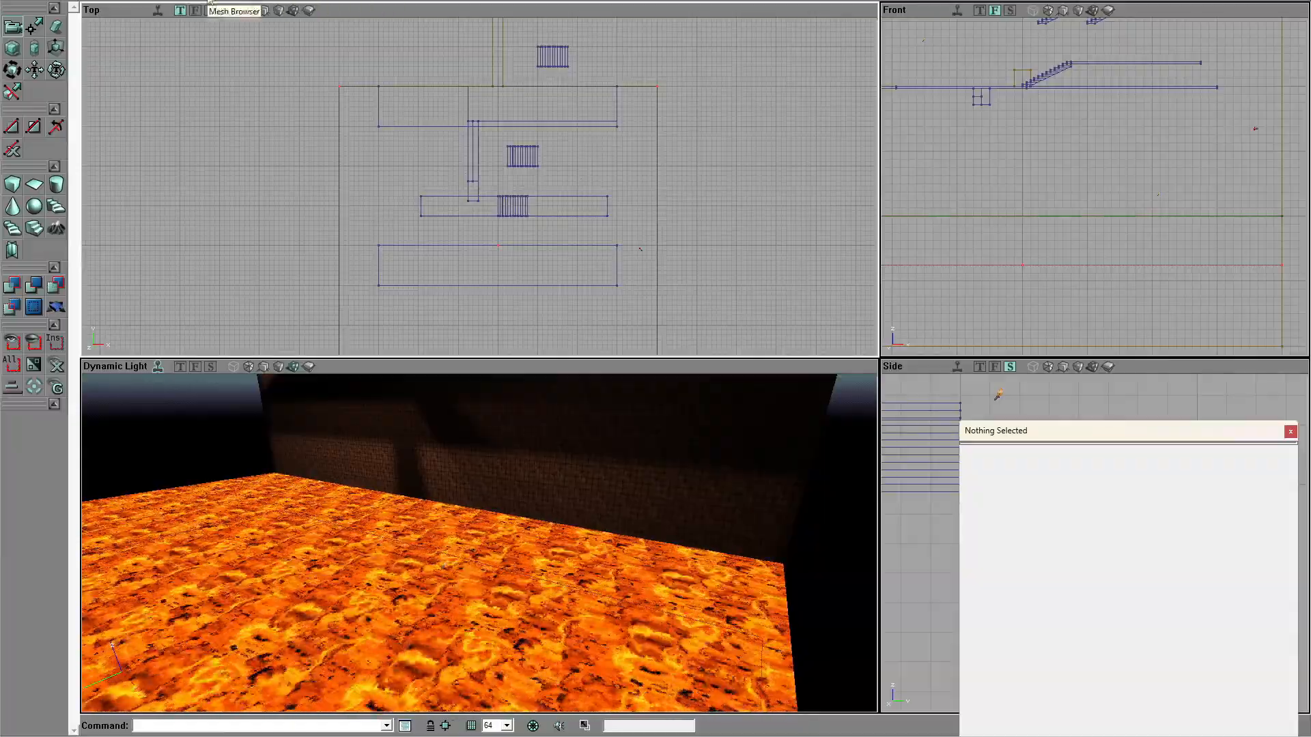
Step: Choose the Spotlight class under Light in the actor classes and add one low on the brick wall above the lava
left_click(135, 2)
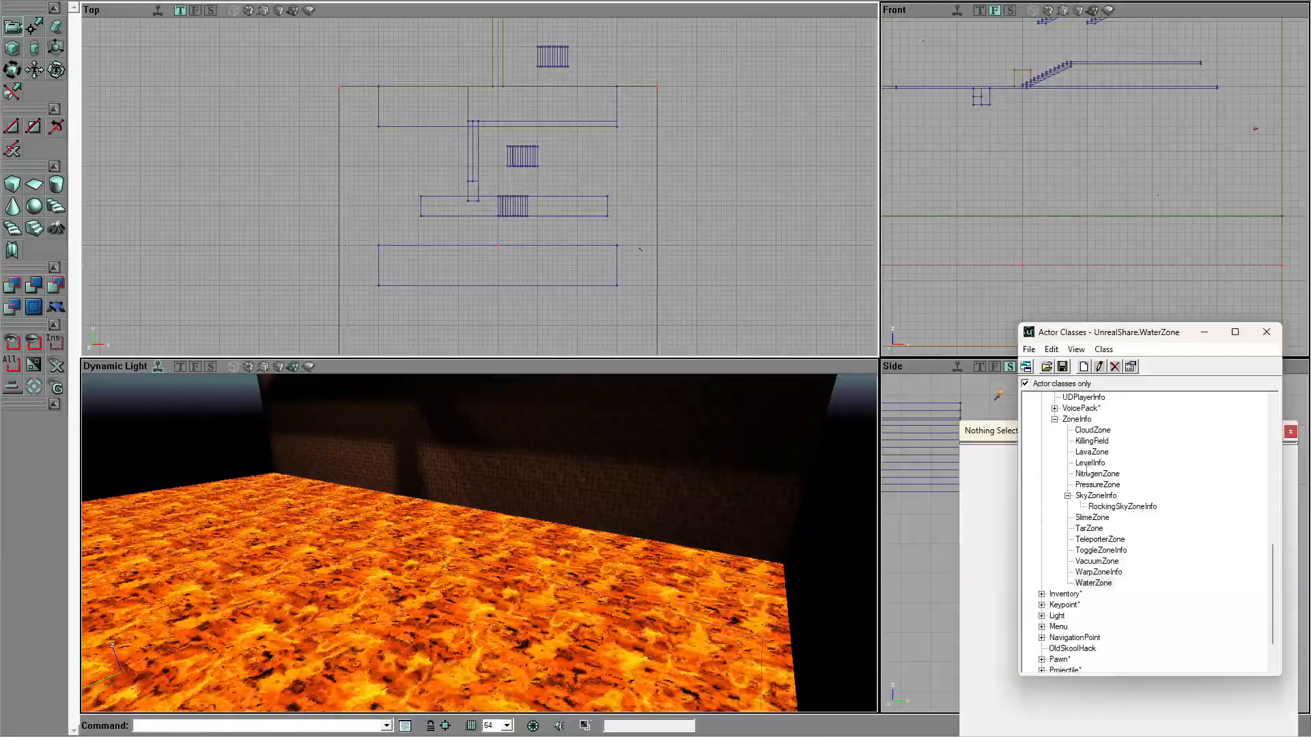
left_click(1042, 616)
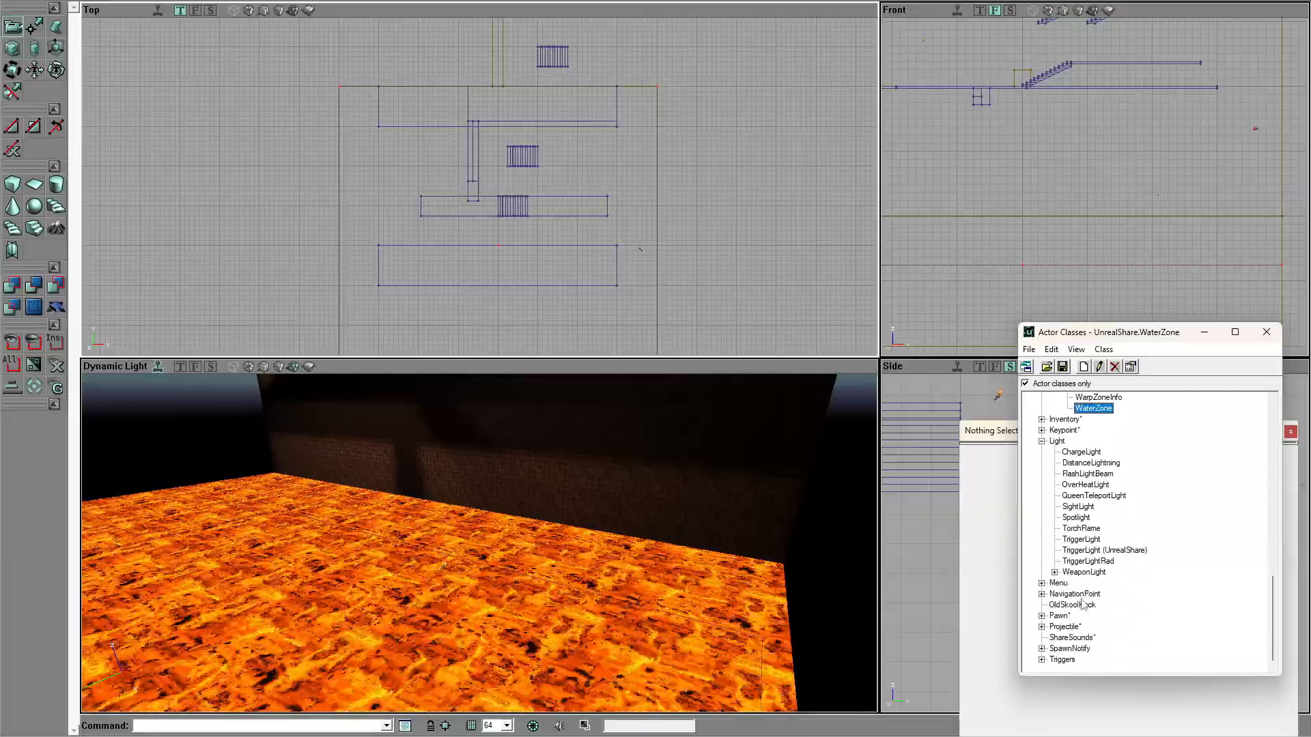
left_click(1077, 518)
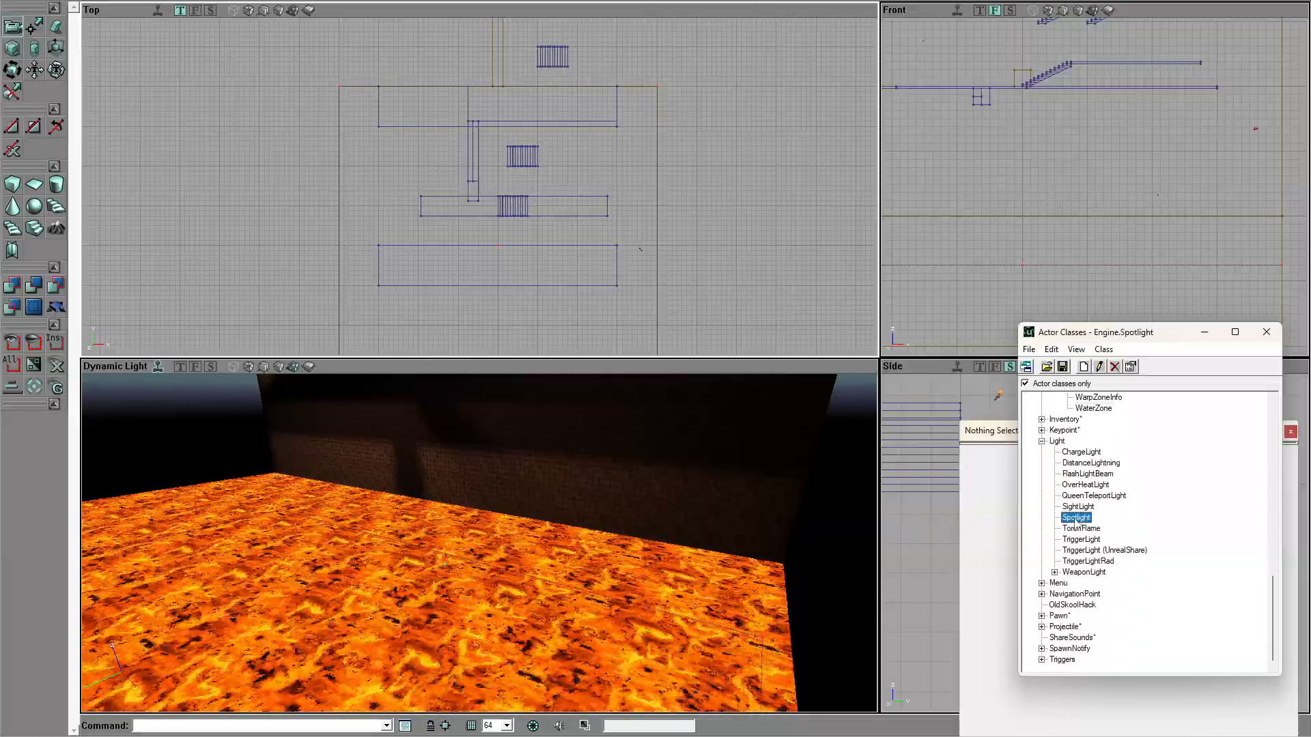
right_click(527, 454)
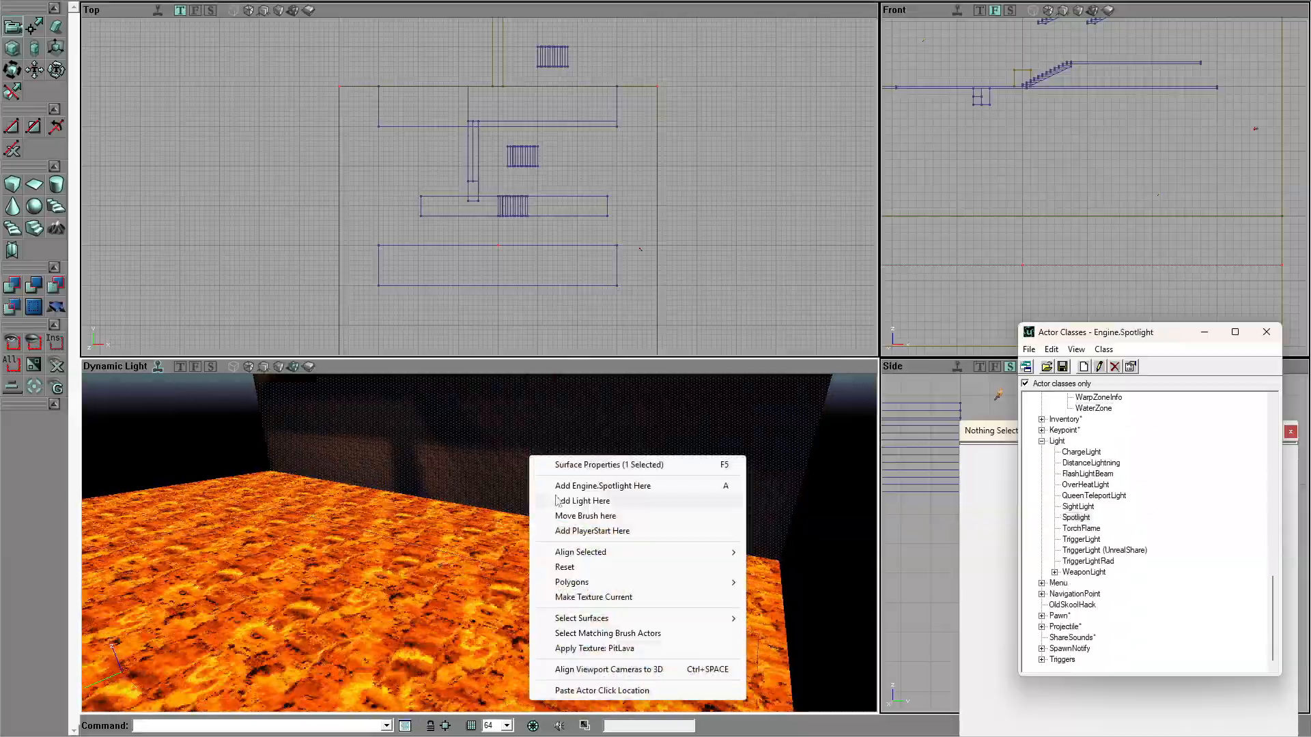
left_click(531, 472)
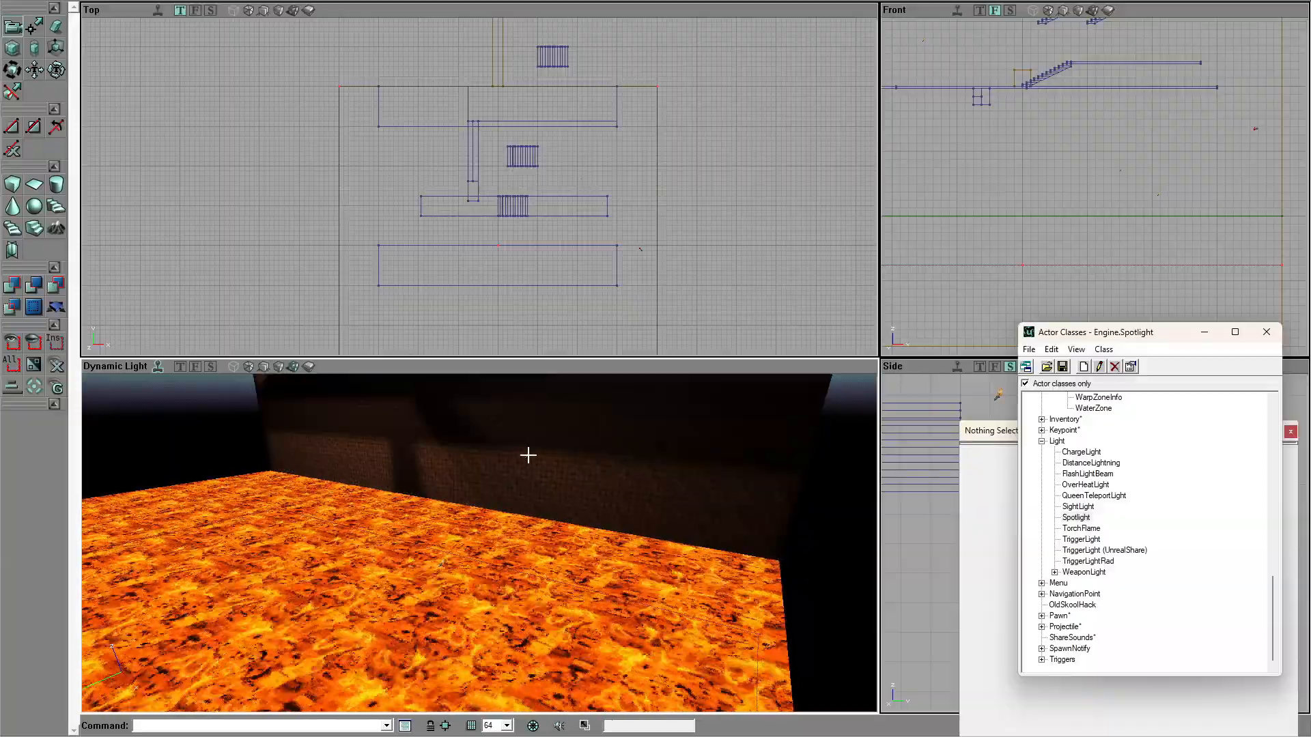
Step: Set the new spotlight's DrawScale to 4 in its display properties
left_click_drag(1007, 432, 976, 378)
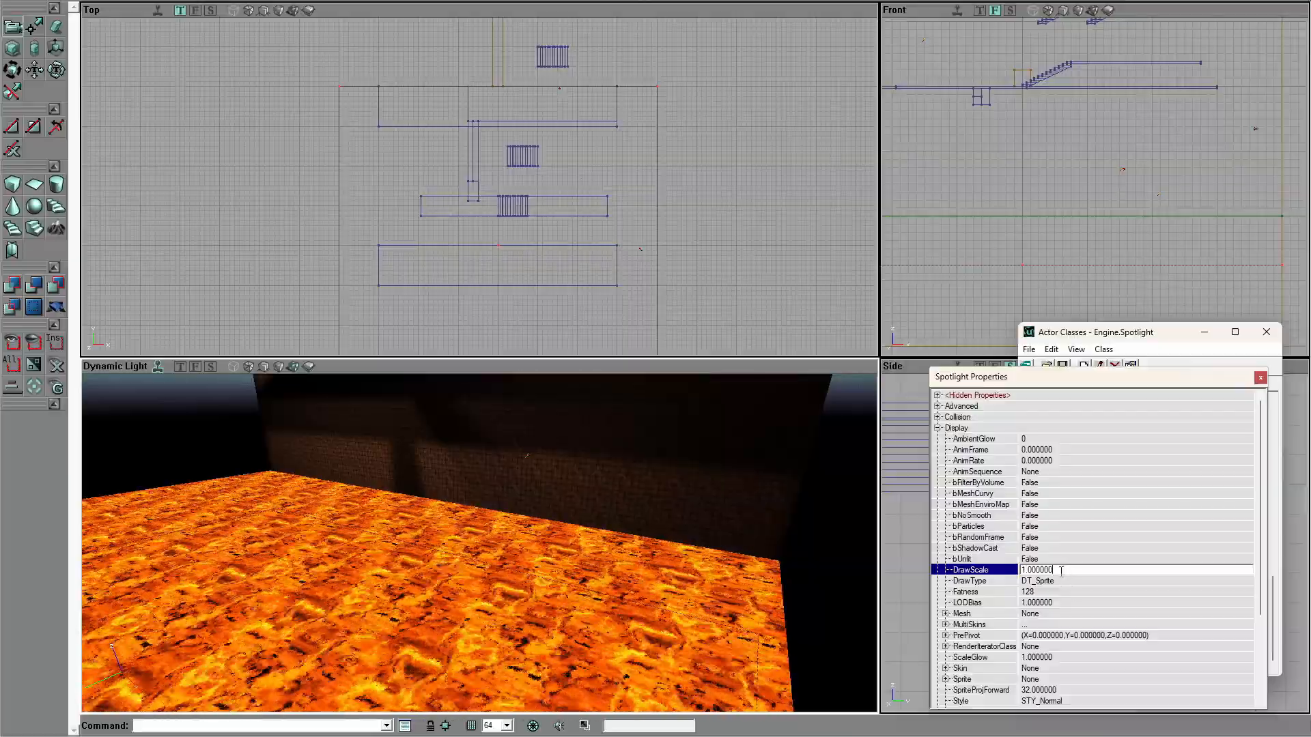
left_click_drag(1062, 570, 873, 573)
type("4")
key("Return")
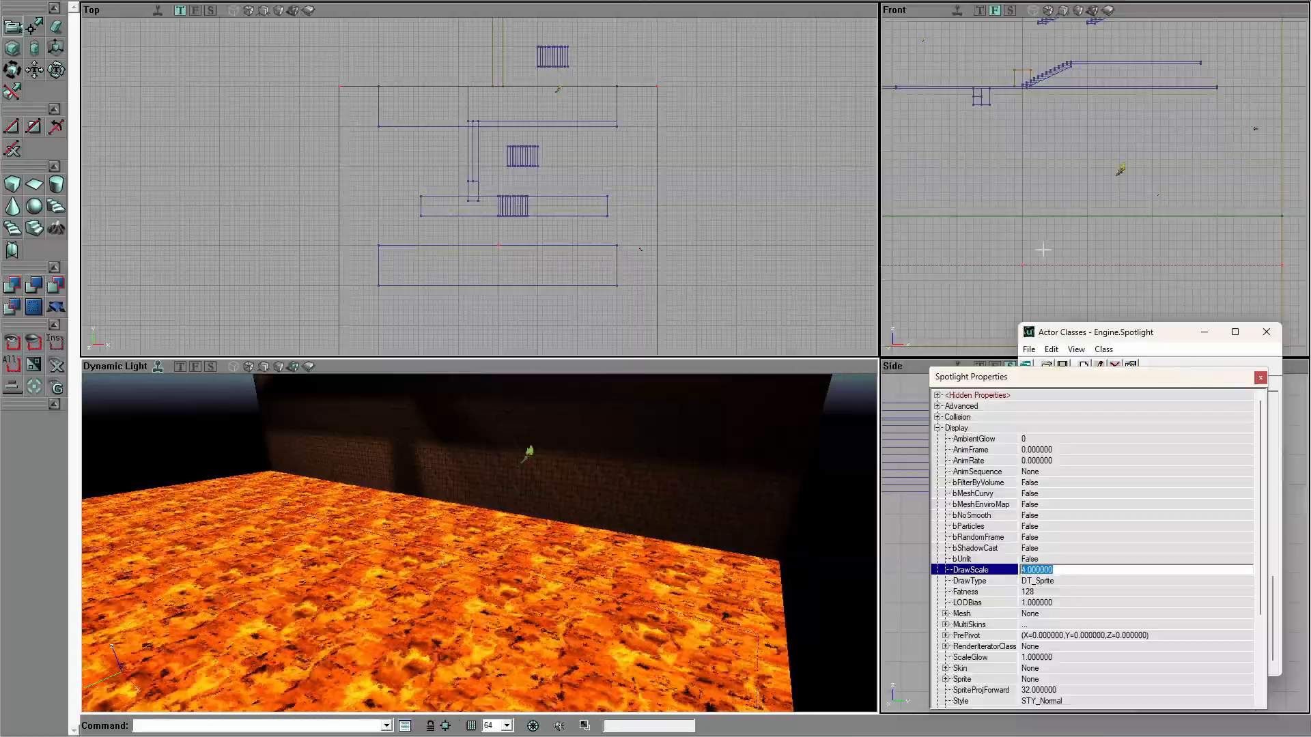
Step: Move the property and actor class windows clear of the Side view and set the spotlight's DrawScale back to 1
left_click_drag(1024, 239, 986, 209)
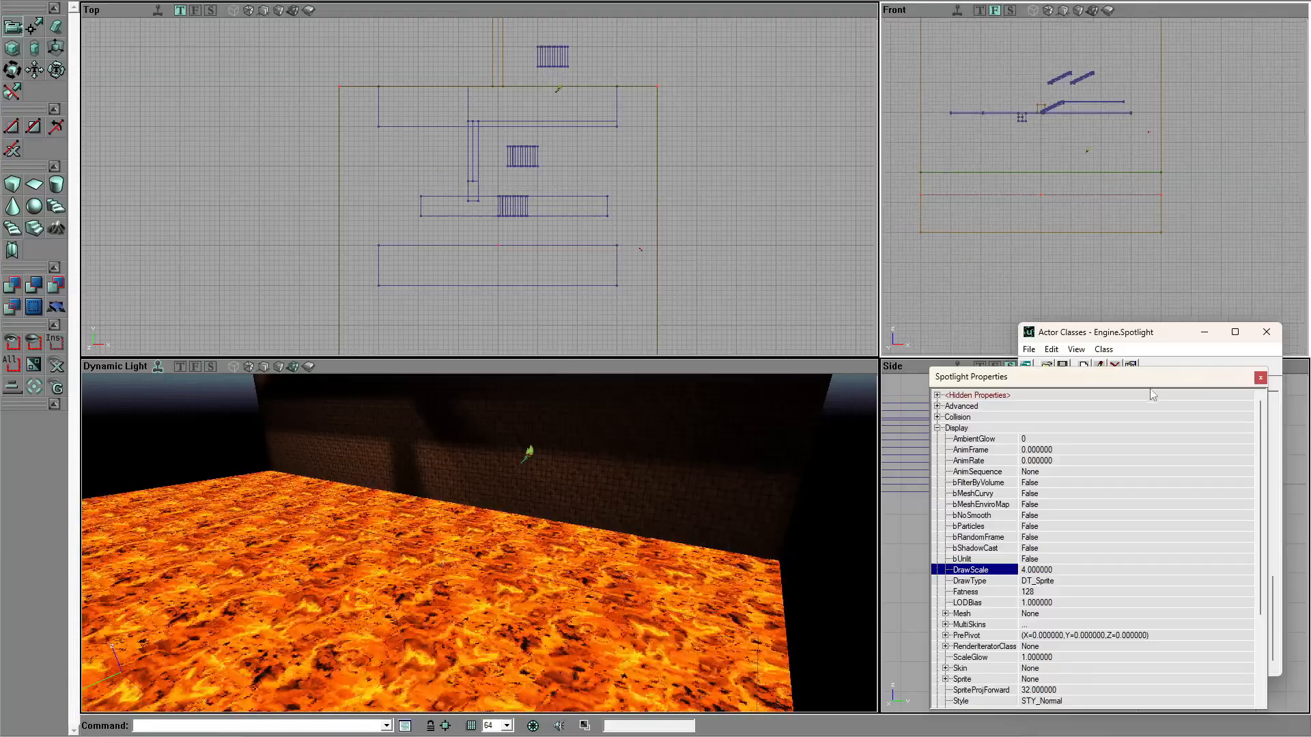
left_click_drag(1189, 385, 724, 21)
left_click_drag(1120, 332, 662, 8)
left_click_drag(1092, 505, 1154, 424)
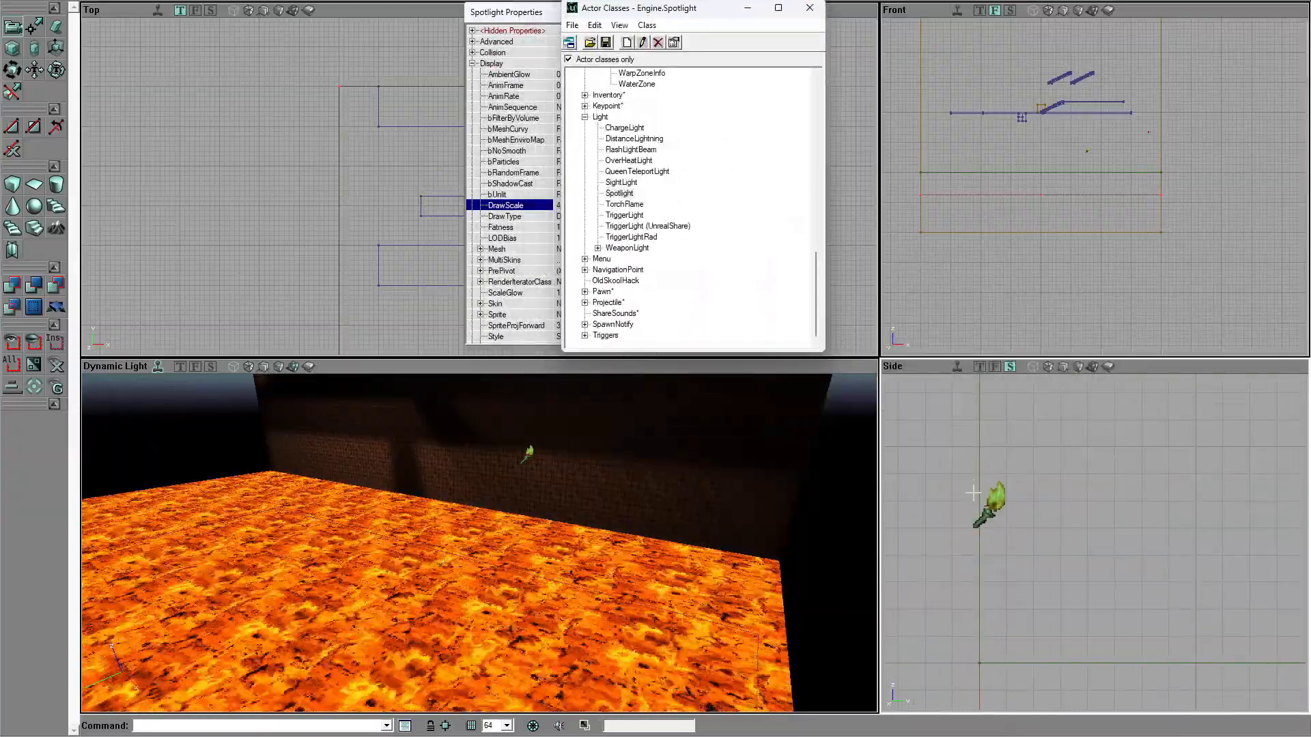
left_click_drag(676, 539, 669, 501)
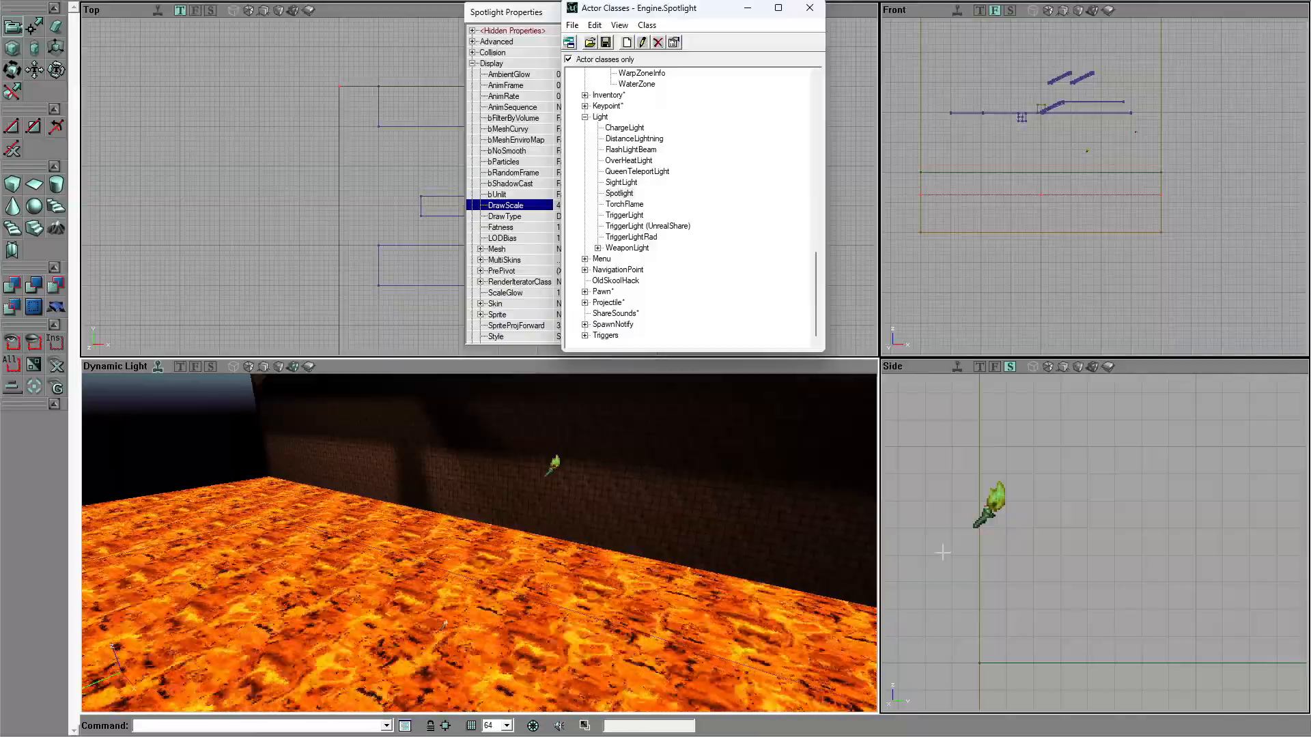
scroll(942, 553, "up", 4)
mouse_move(973, 475)
left_mouse_down()
mouse_move(1040, 478)
mouse_move(981, 457)
left_mouse_up()
scroll(986, 448, "up", 2)
left_click_drag(999, 233, 1093, 271)
scroll(972, 278, "up", 7)
scroll(1008, 298, "up", 2)
left_click(505, 205)
type("1")
key("Return")
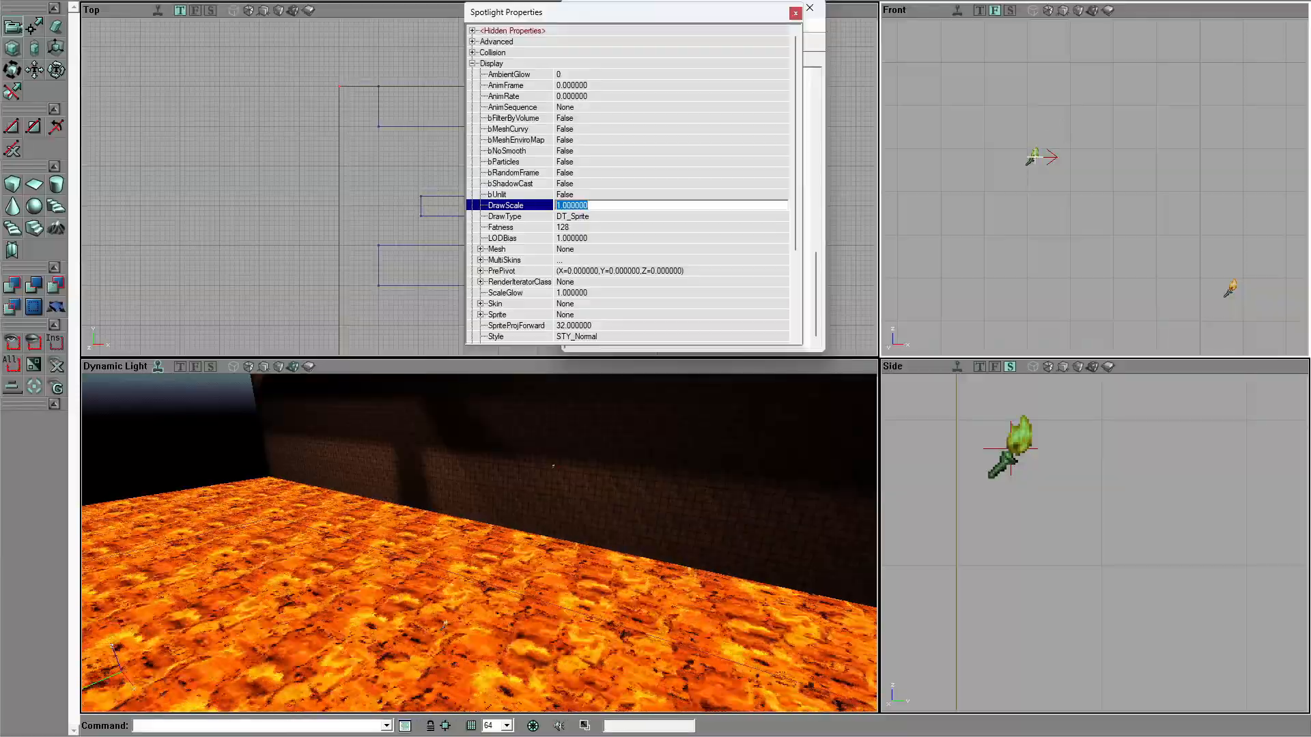
Step: Rotate the spotlight in the Front view so that its direction arrow points straight down at the lava
scroll(1093, 184, "up", 3)
left_click_drag(1022, 191, 1022, 186)
left_click_drag(516, 518, 519, 451)
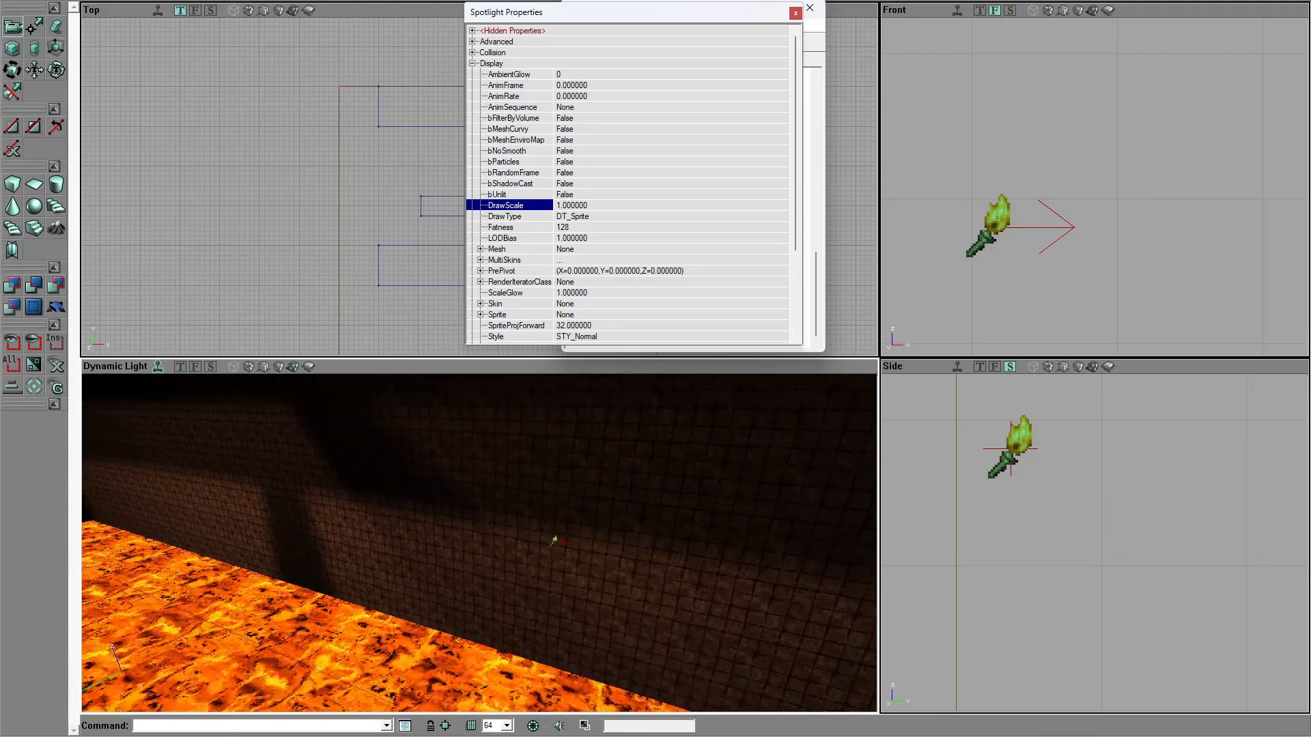
left_click_drag(519, 519, 519, 485)
right_click_drag(519, 484, 527, 515)
left_click_drag(527, 516, 528, 447)
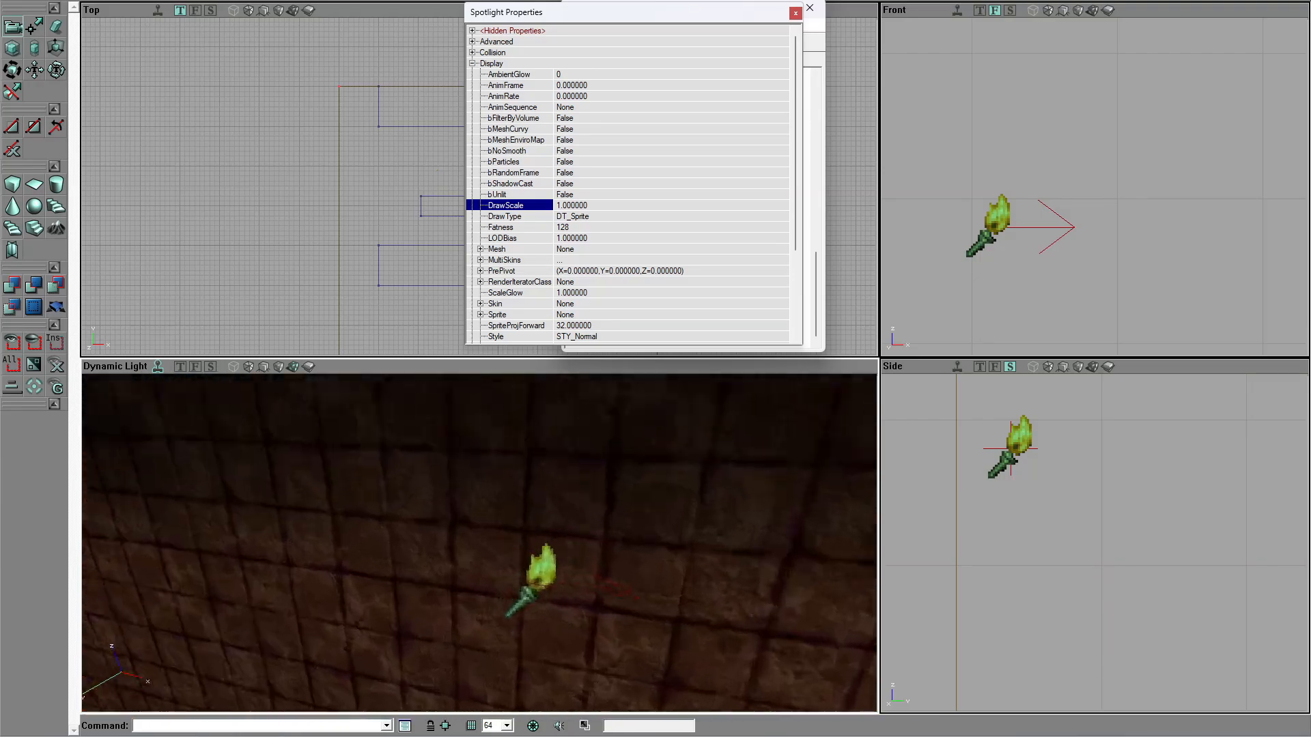
left_click_drag(527, 632, 522, 601)
right_click_drag(522, 601, 531, 631)
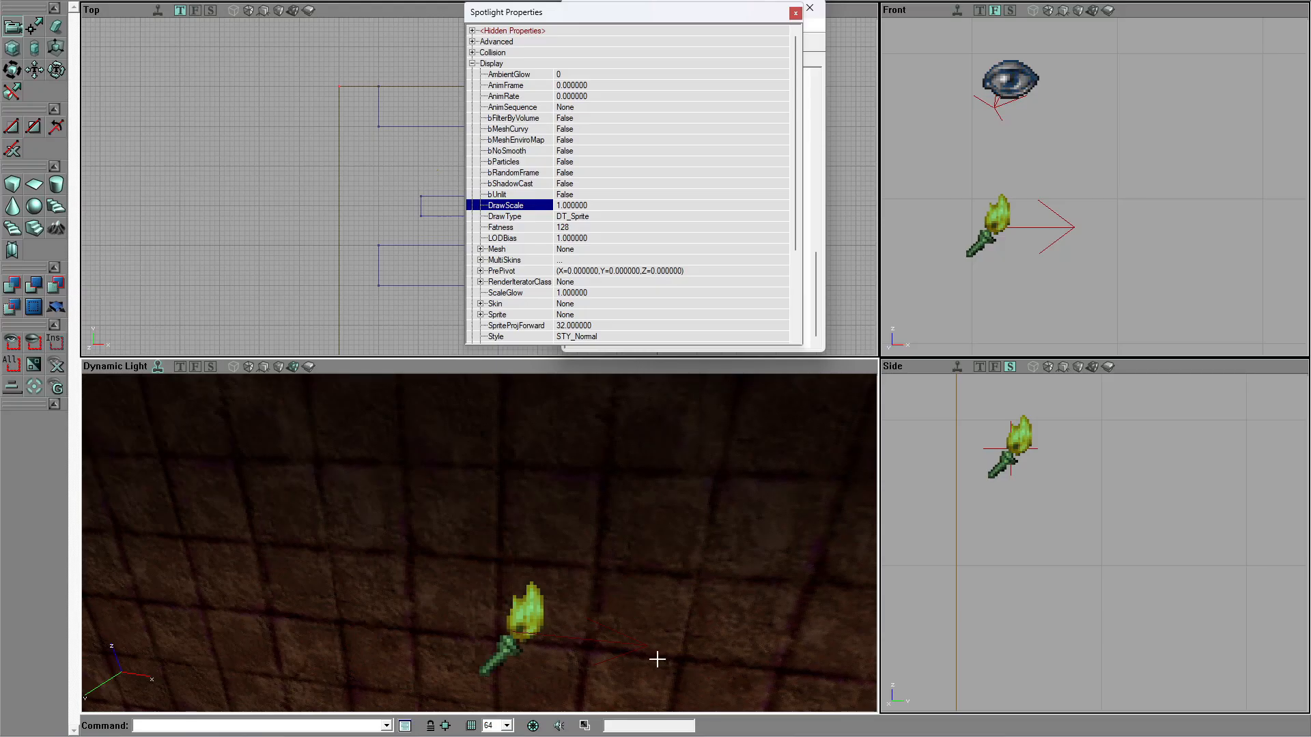
mouse_move(1005, 217)
right_mouse_down("ctrl")
mouse_move(1074, 218)
mouse_move(1010, 227)
right_mouse_up("ctrl")
left_click_drag(509, 511, 512, 594)
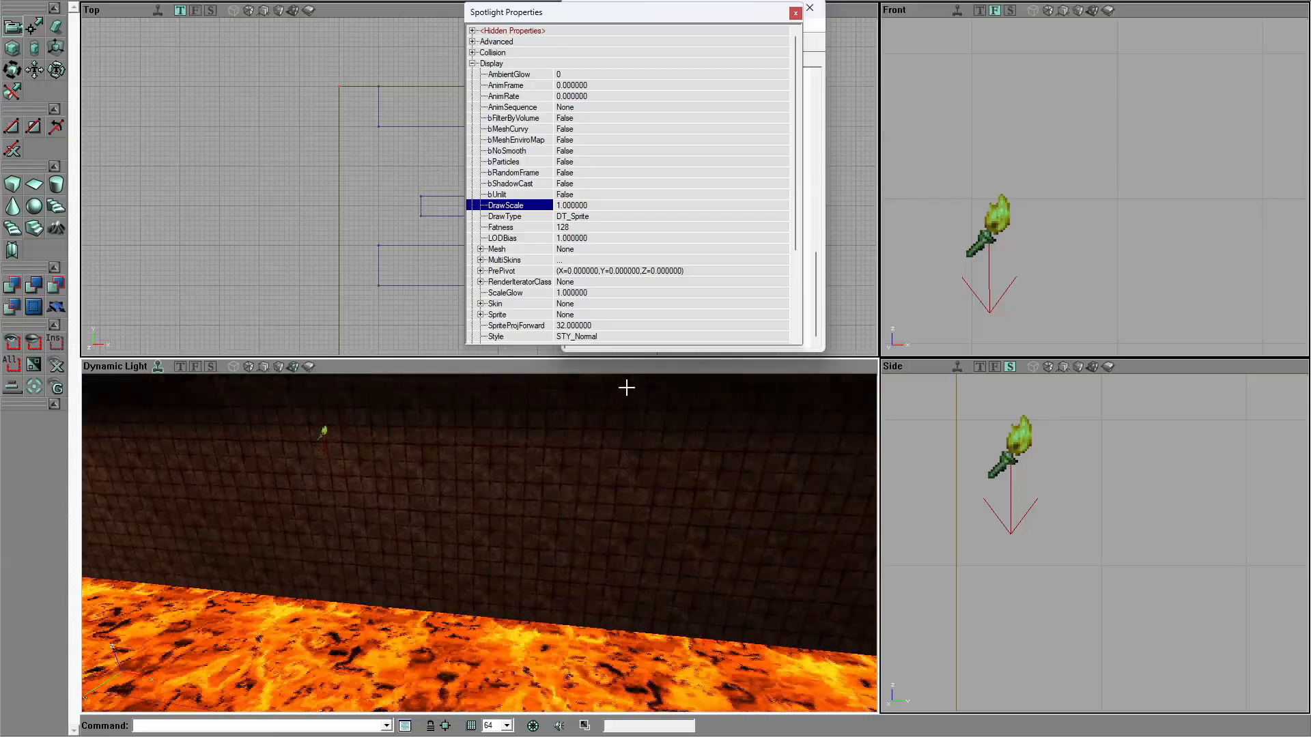
key("Delete")
left_click_drag(483, 489, 478, 505)
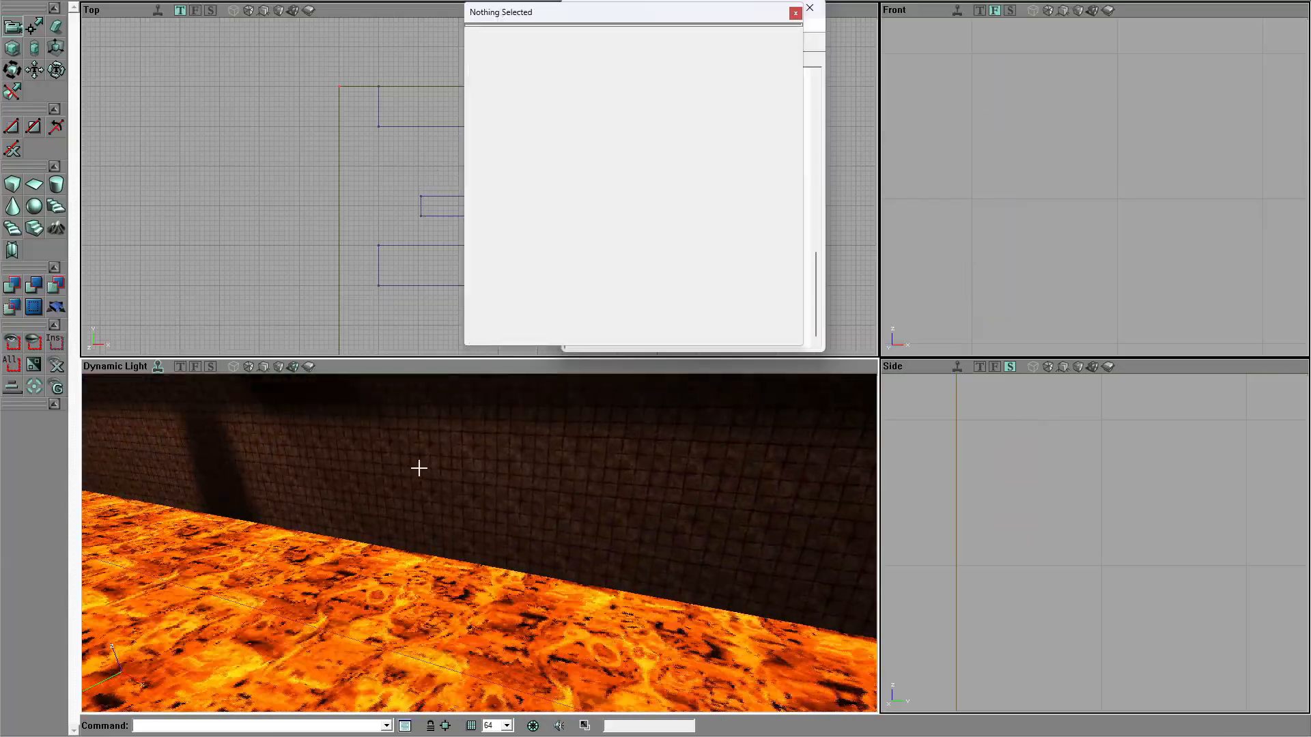
key("ctrl+z")
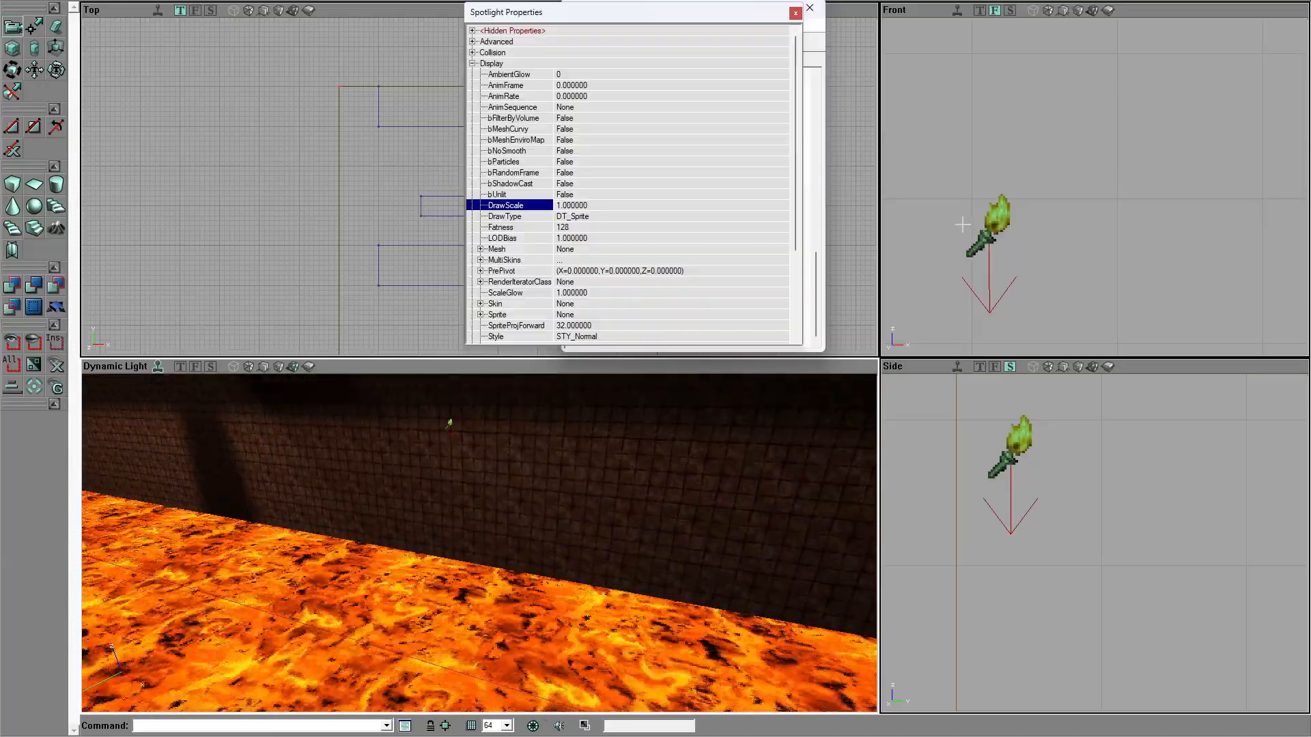
Step: Rotate the spotlight further in the Front view, then deselect it and close the properties and actor class windows
right_click_drag(1015, 238, 1122, 237, "ctrl")
left_click(313, 178)
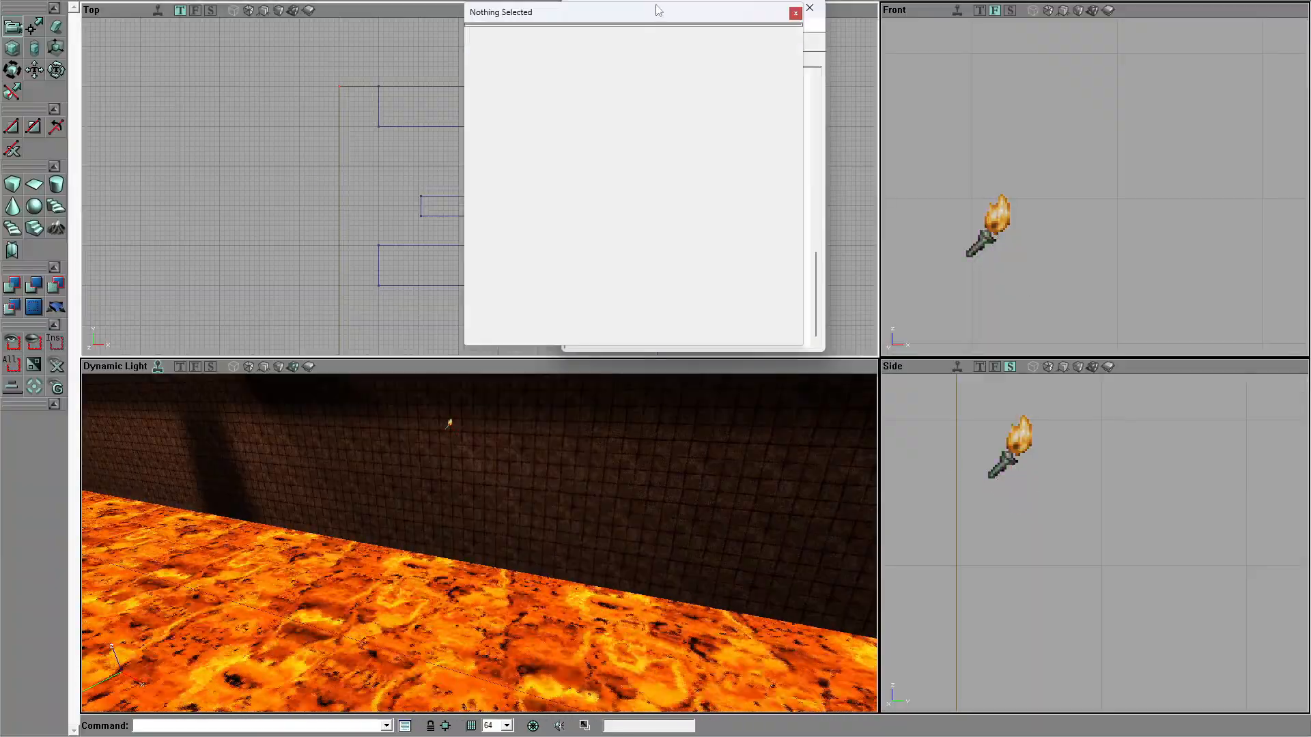
left_click(795, 13)
left_click(809, 11)
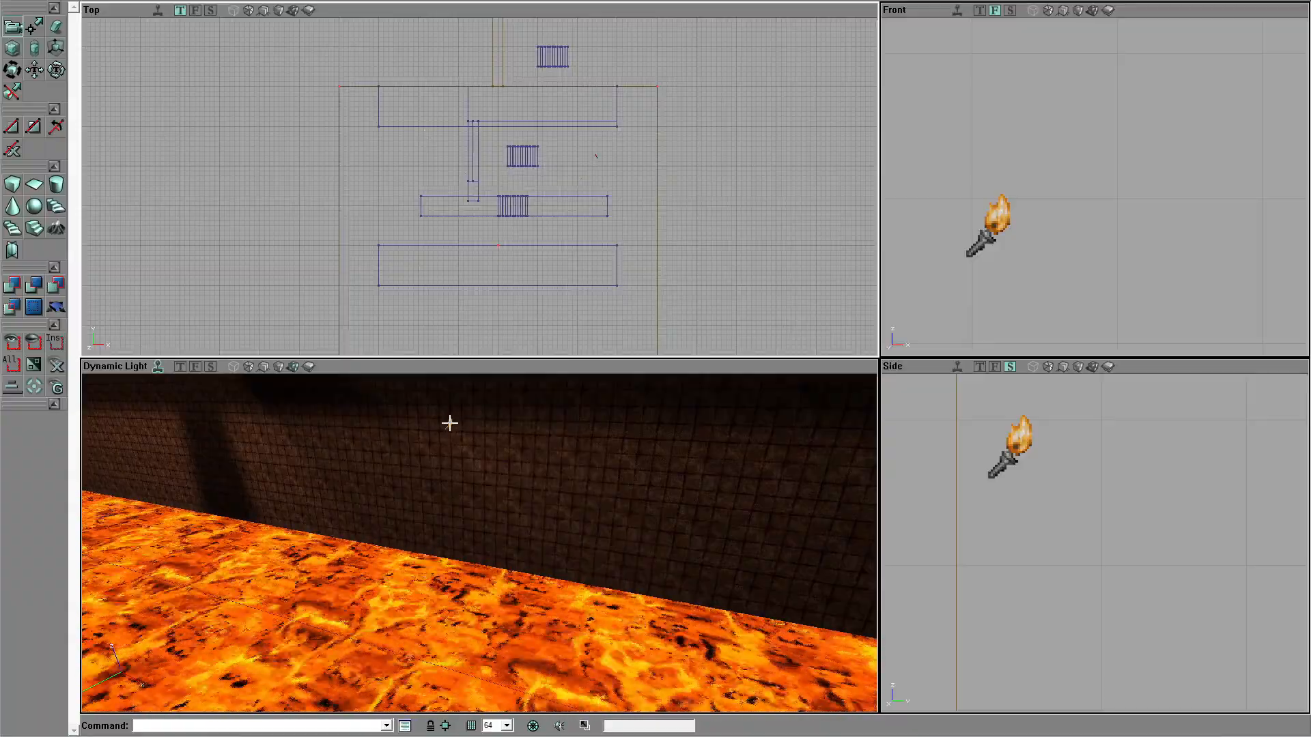
Step: Move the spotlight away from the brick wall in the Top view and rotate it to face that wall
left_click(448, 422)
scroll(348, 117, "up", 3)
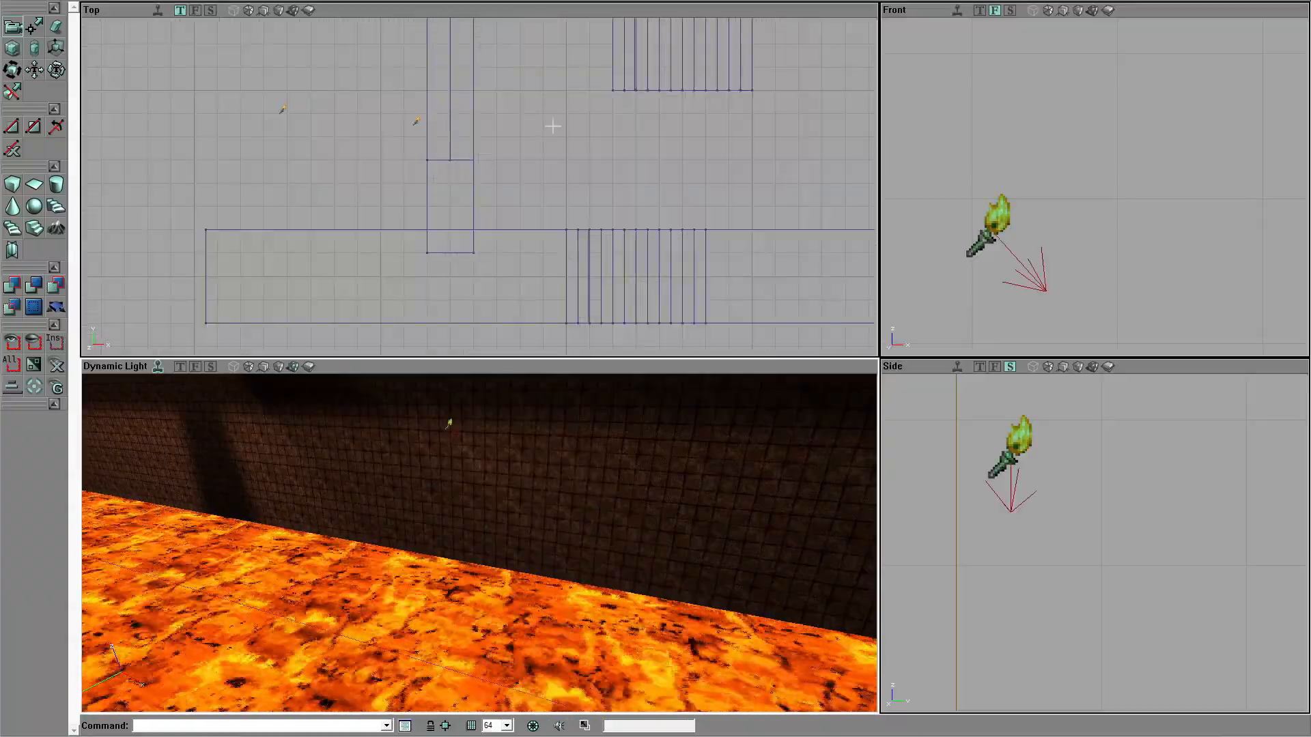
scroll(599, 141, "up", 1)
left_click_drag(600, 140, 271, 600)
left_click_drag(530, 173, 524, 275, "ctrl+shift")
left_click_drag(590, 185, 598, 155, "ctrl+shift")
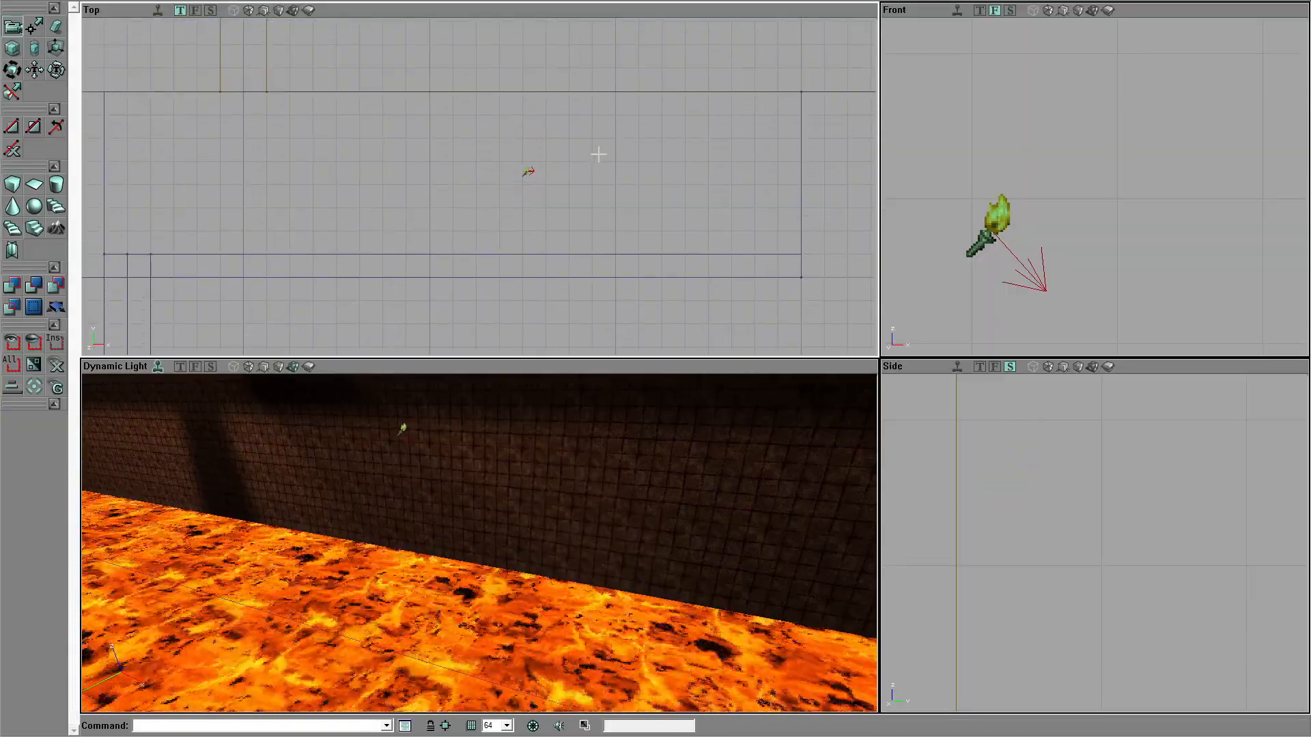
mouse_move(528, 170)
right_mouse_down("ctrl")
mouse_move(488, 171)
mouse_move(512, 171)
right_mouse_up("ctrl")
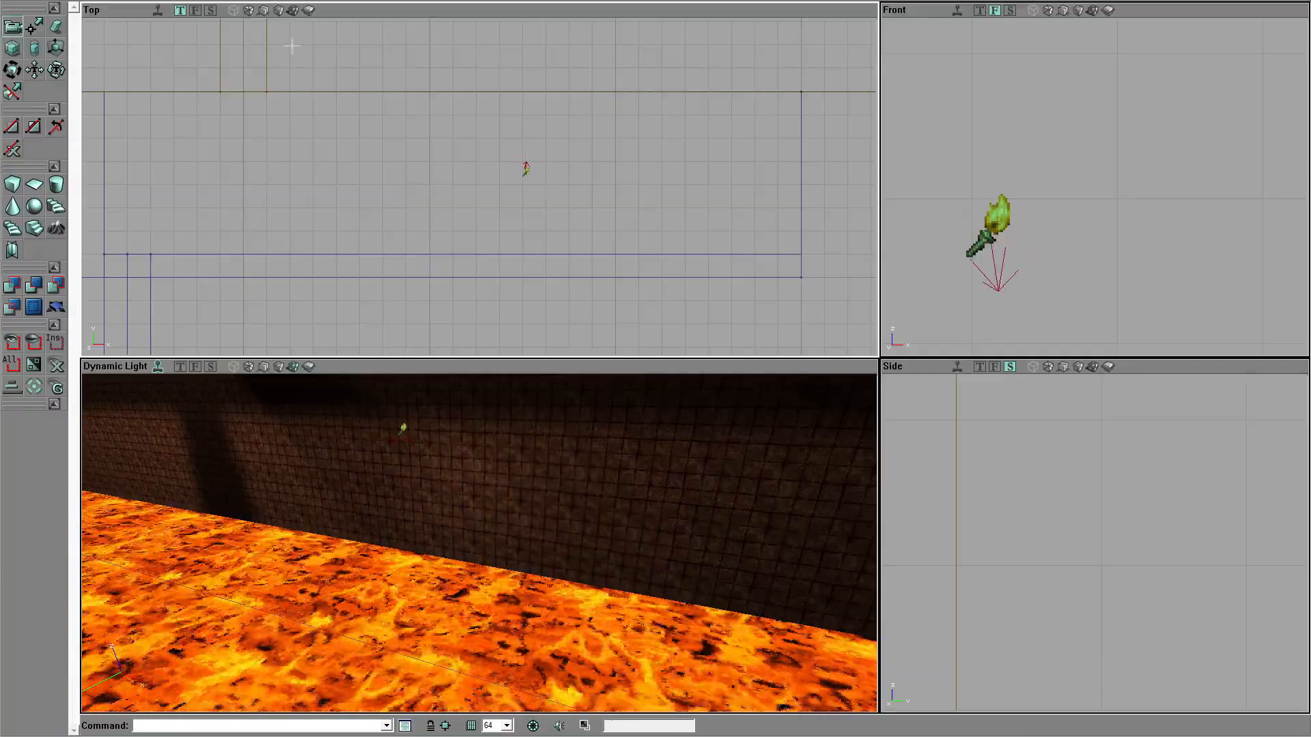
Step: Open the spotlight's LightColor and Lighting properties and set its LightCone to 0
key("F4")
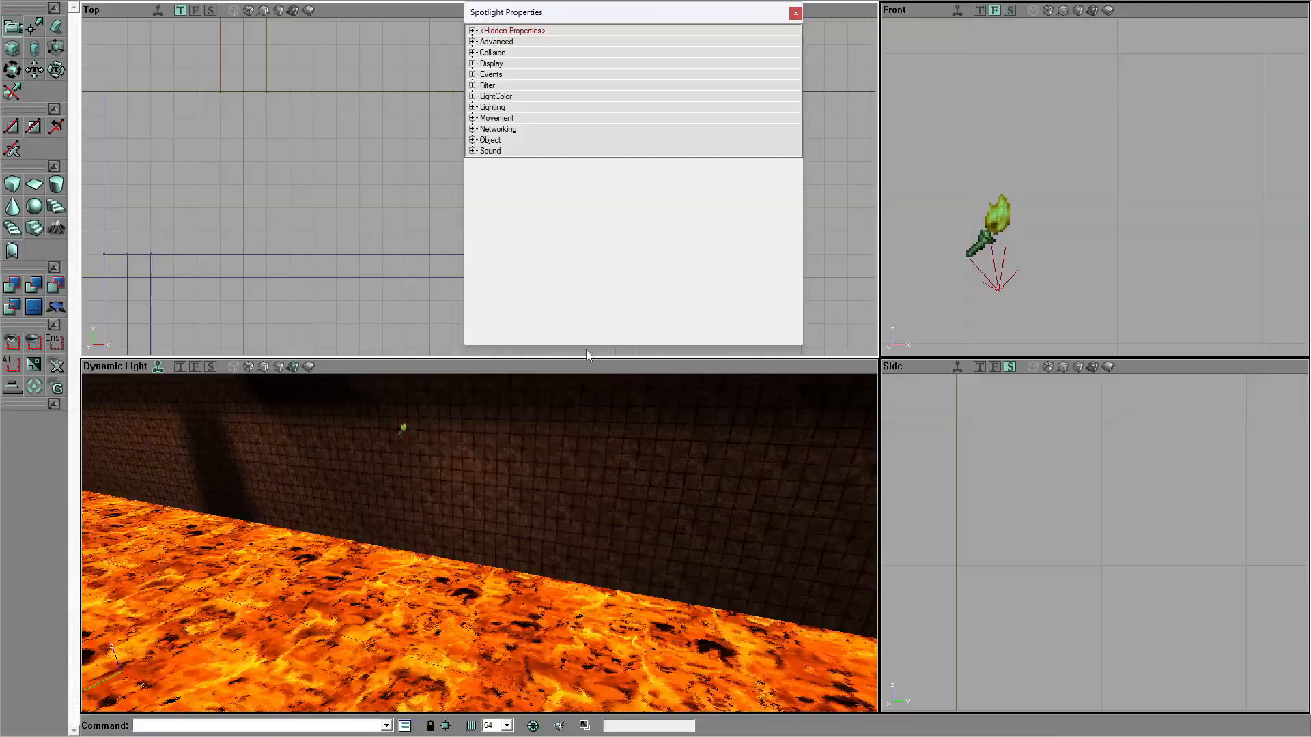
left_click(472, 97)
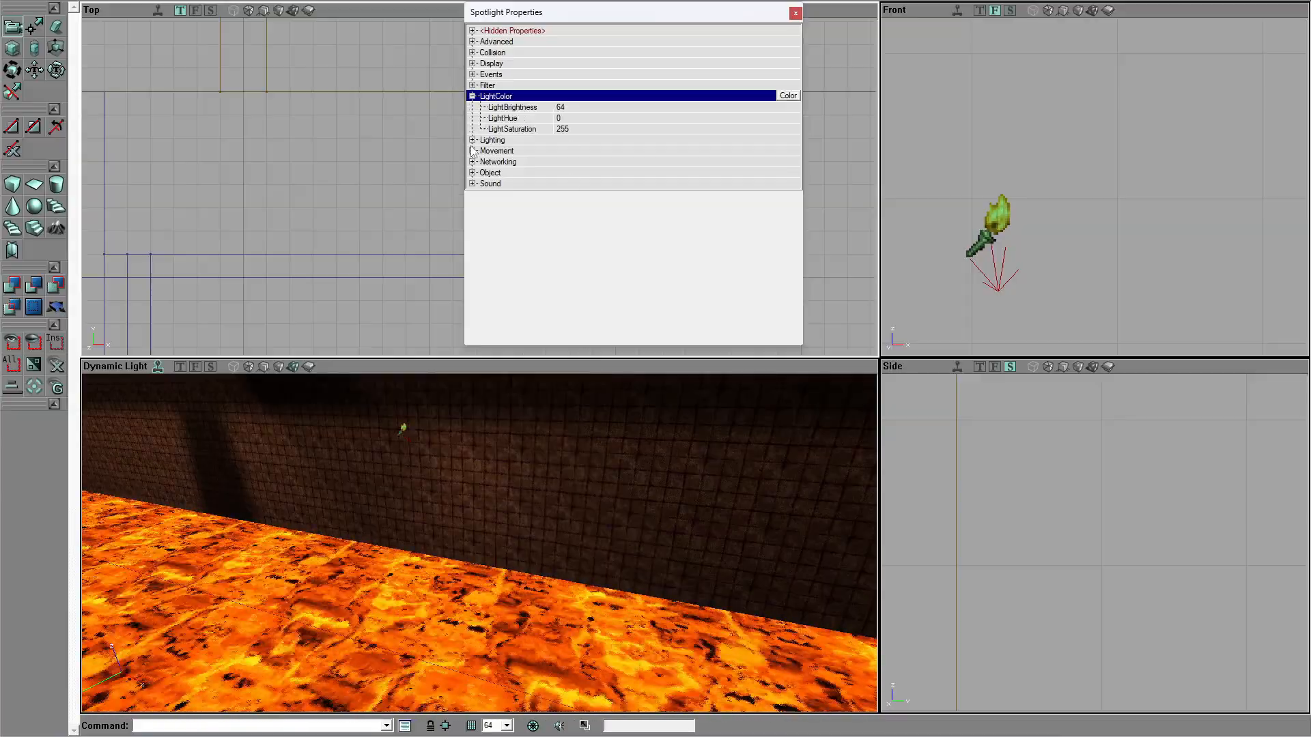
left_click(471, 140)
left_click(575, 197)
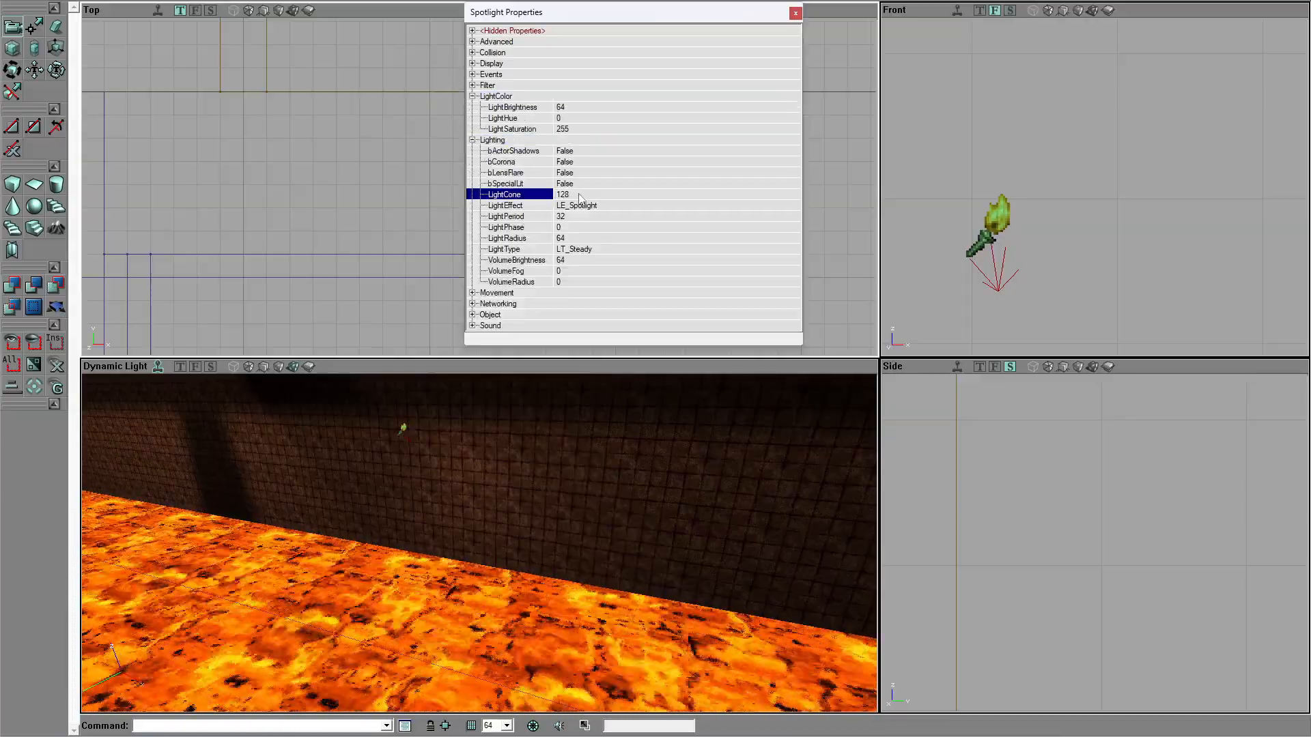
type("0")
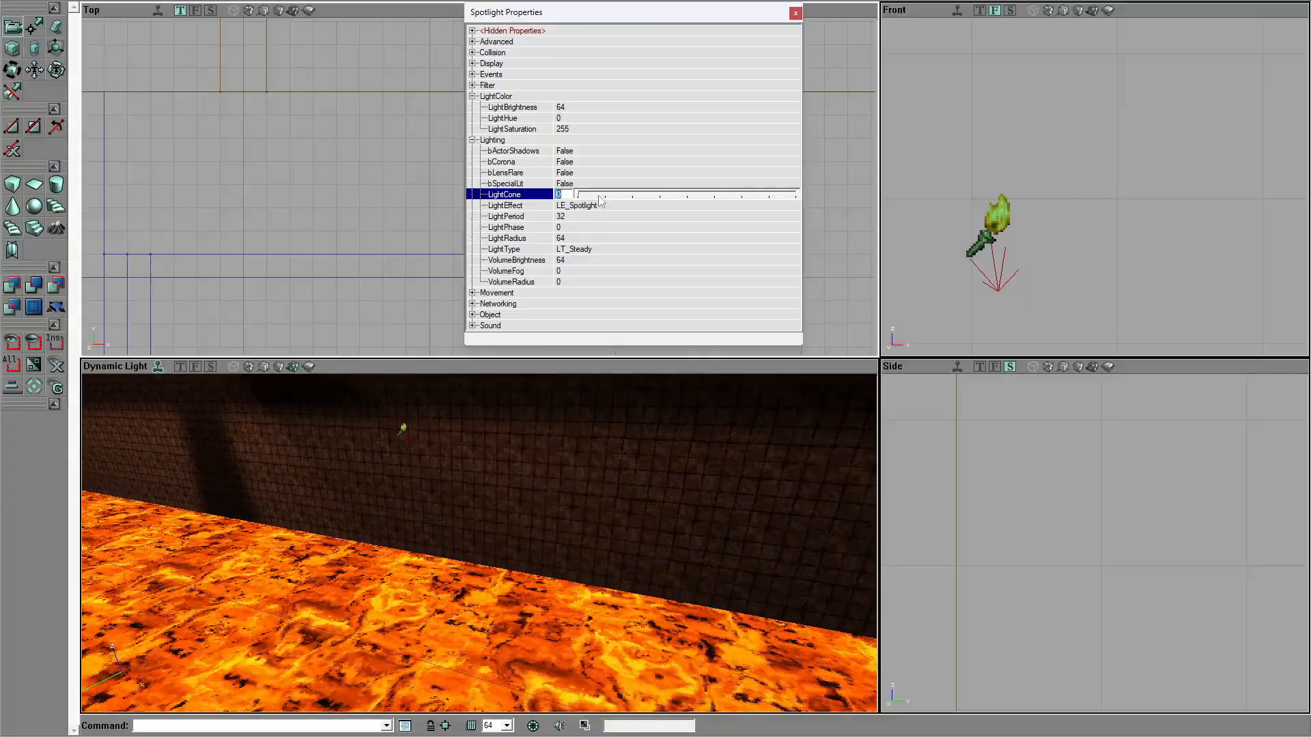
Step: Set the spotlight's LightCone to 105 and its LightEffect to LE_WateryShimmer
left_click(754, 197)
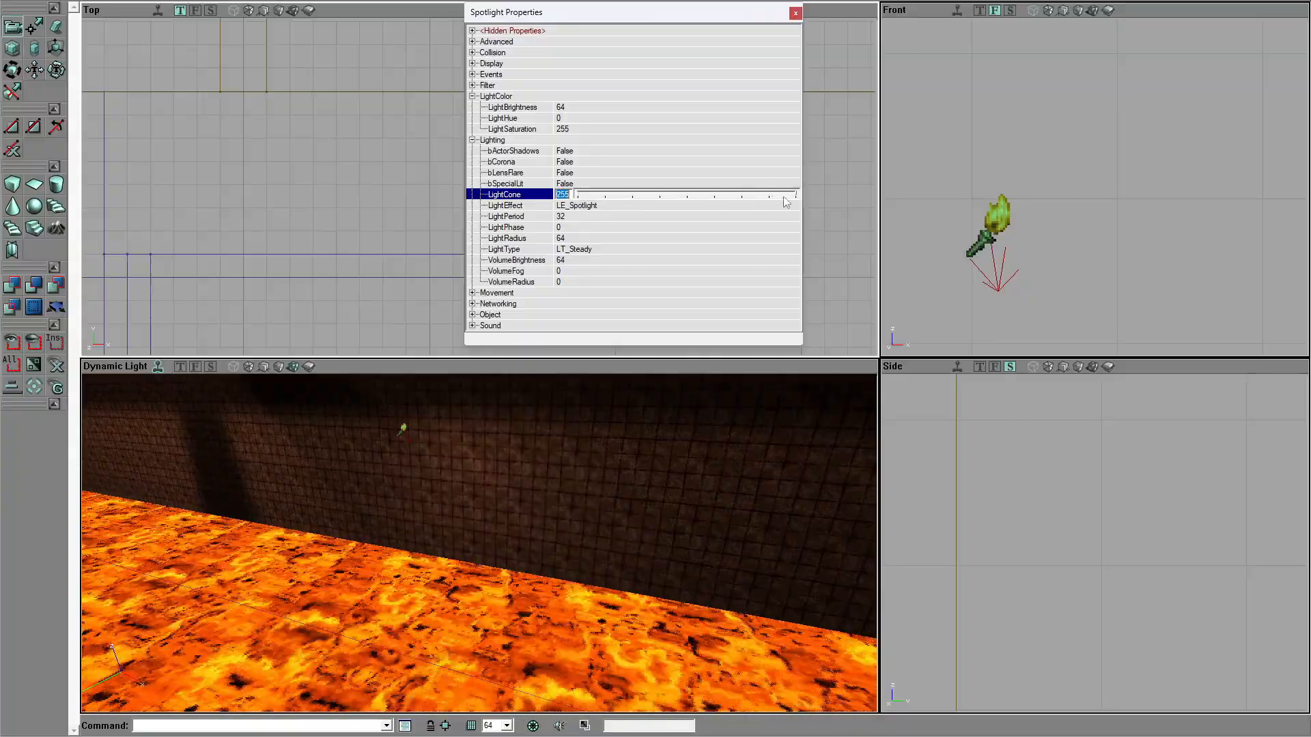
left_click_drag(794, 197, 664, 198)
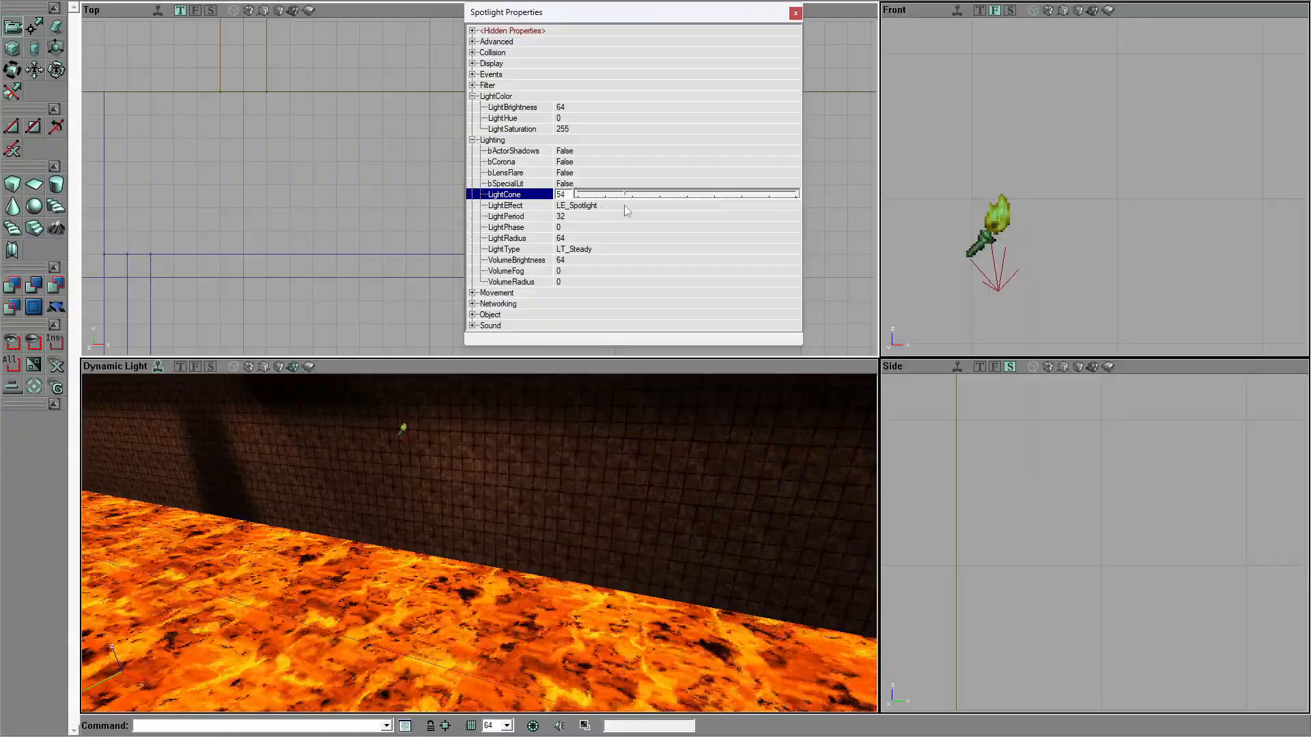
left_click(754, 188)
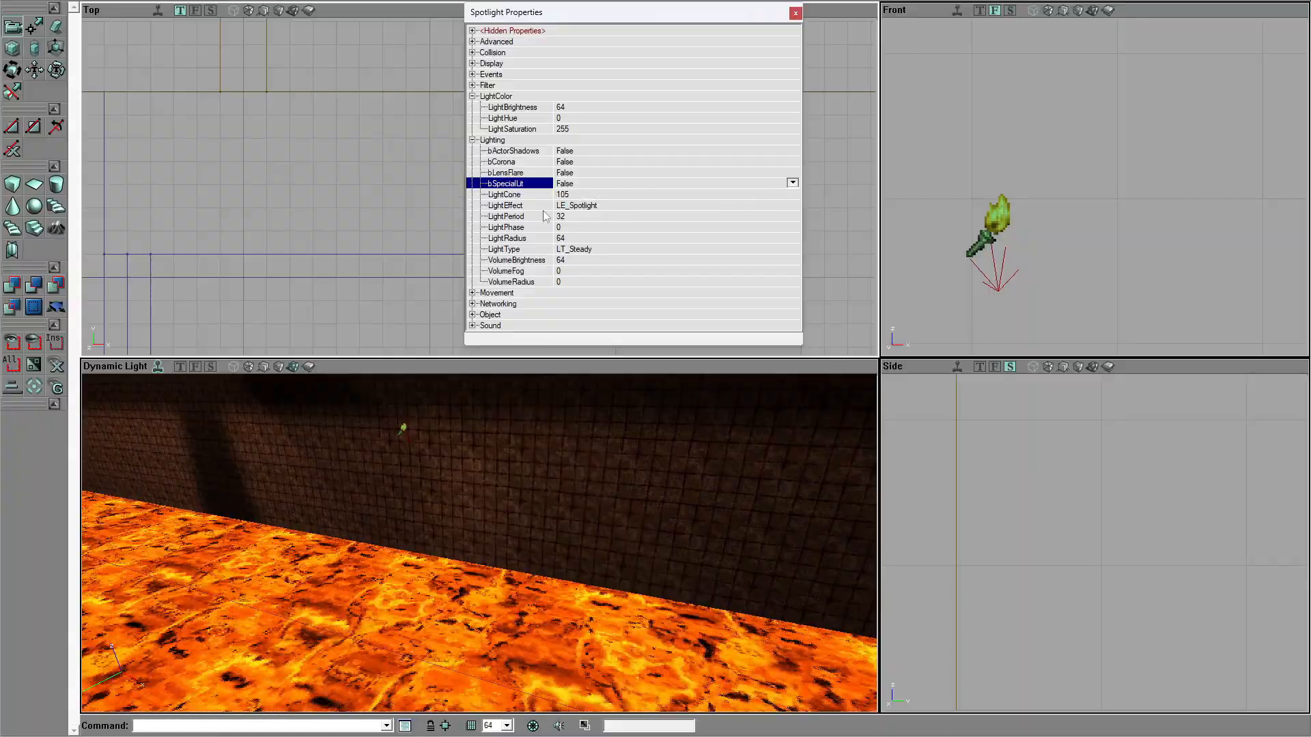
left_click(580, 207)
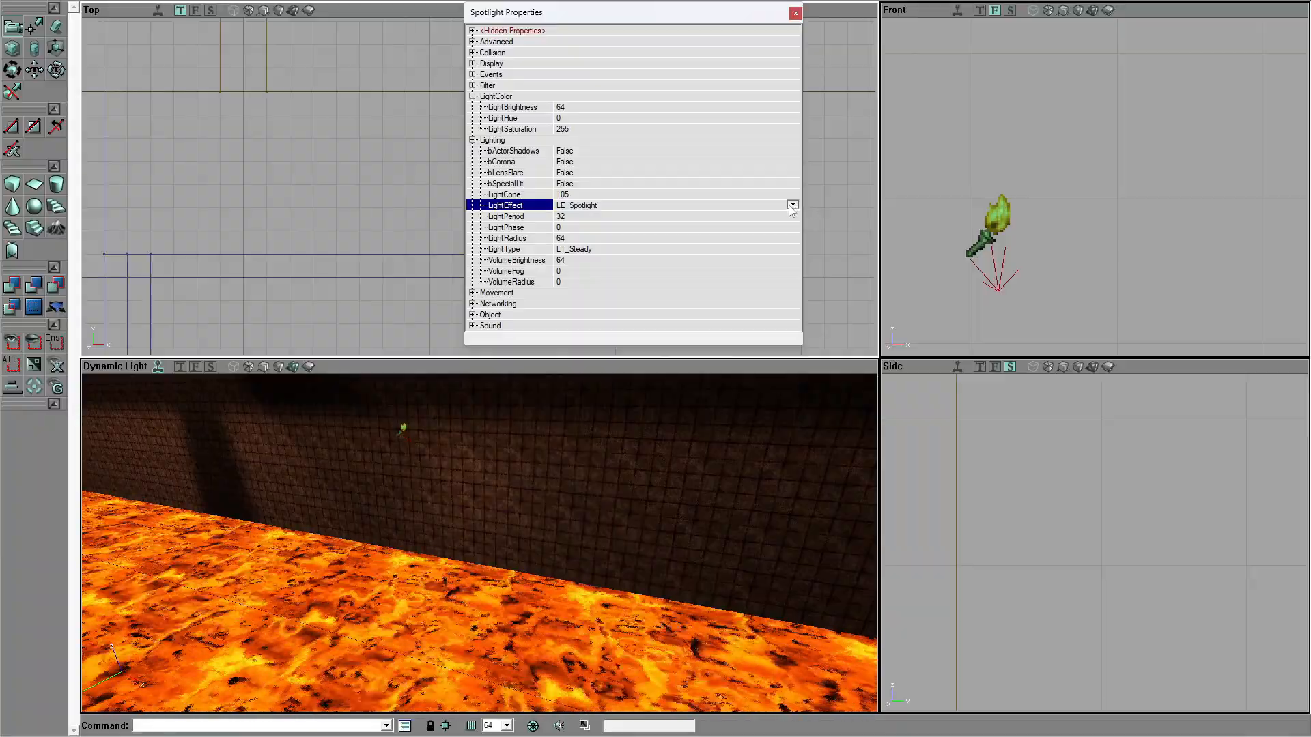
left_click(792, 205)
left_click(672, 244)
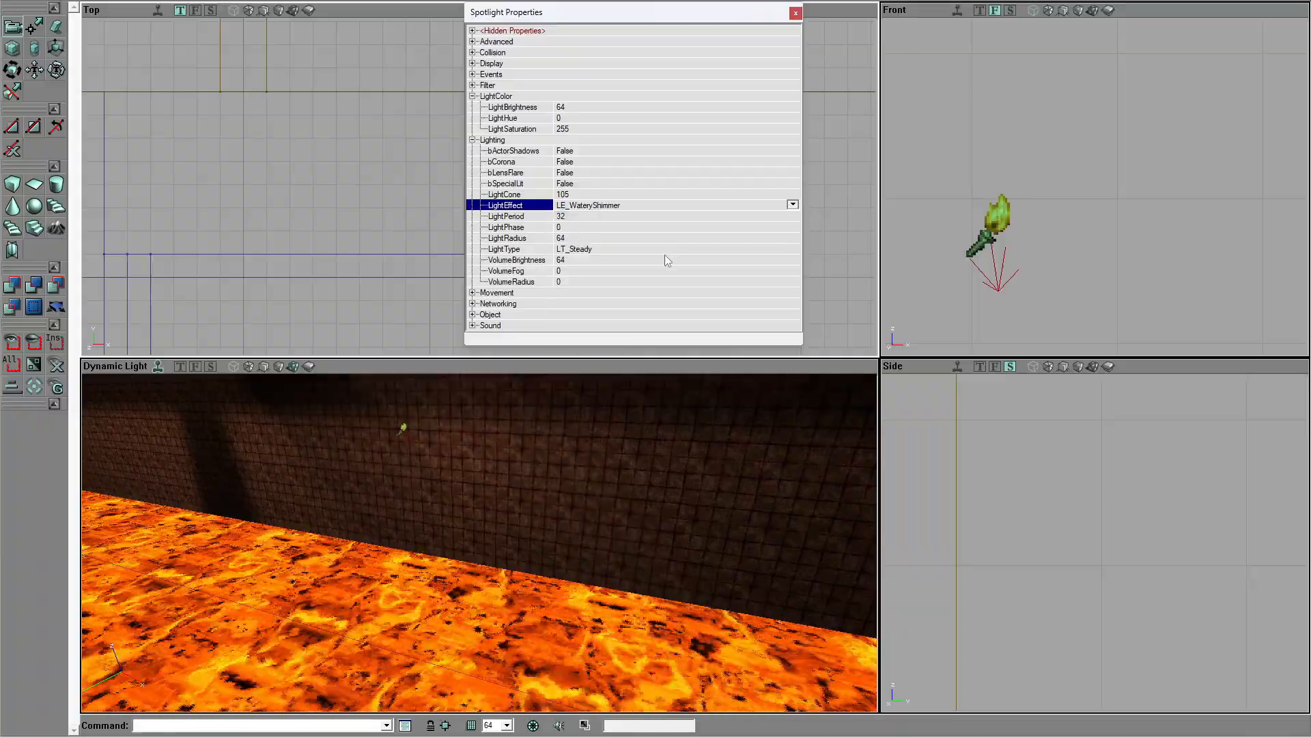
Step: Set the spotlight's LightBrightness to 128 and inspect its light on the brick wall in the 3D view
left_click(570, 108)
type("128")
key("Return")
left_click_drag(460, 492, 459, 430)
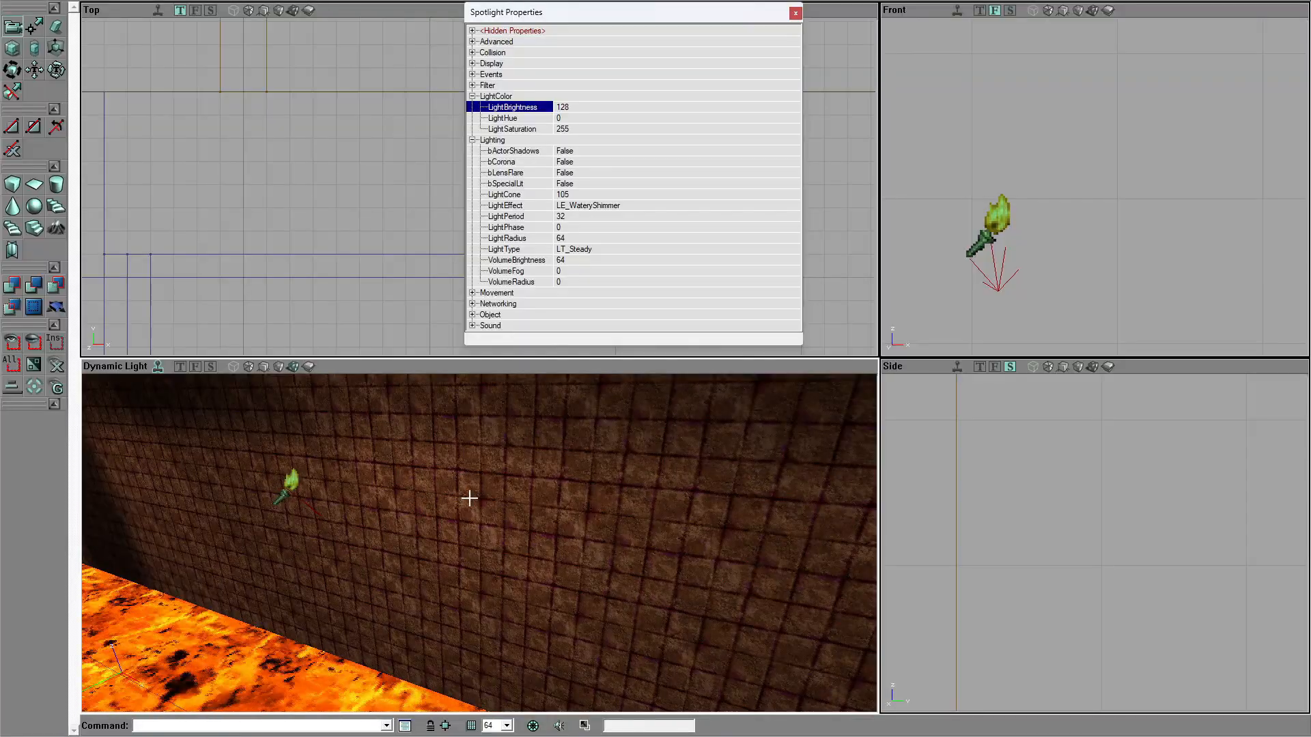
right_click_drag(478, 511, 475, 510)
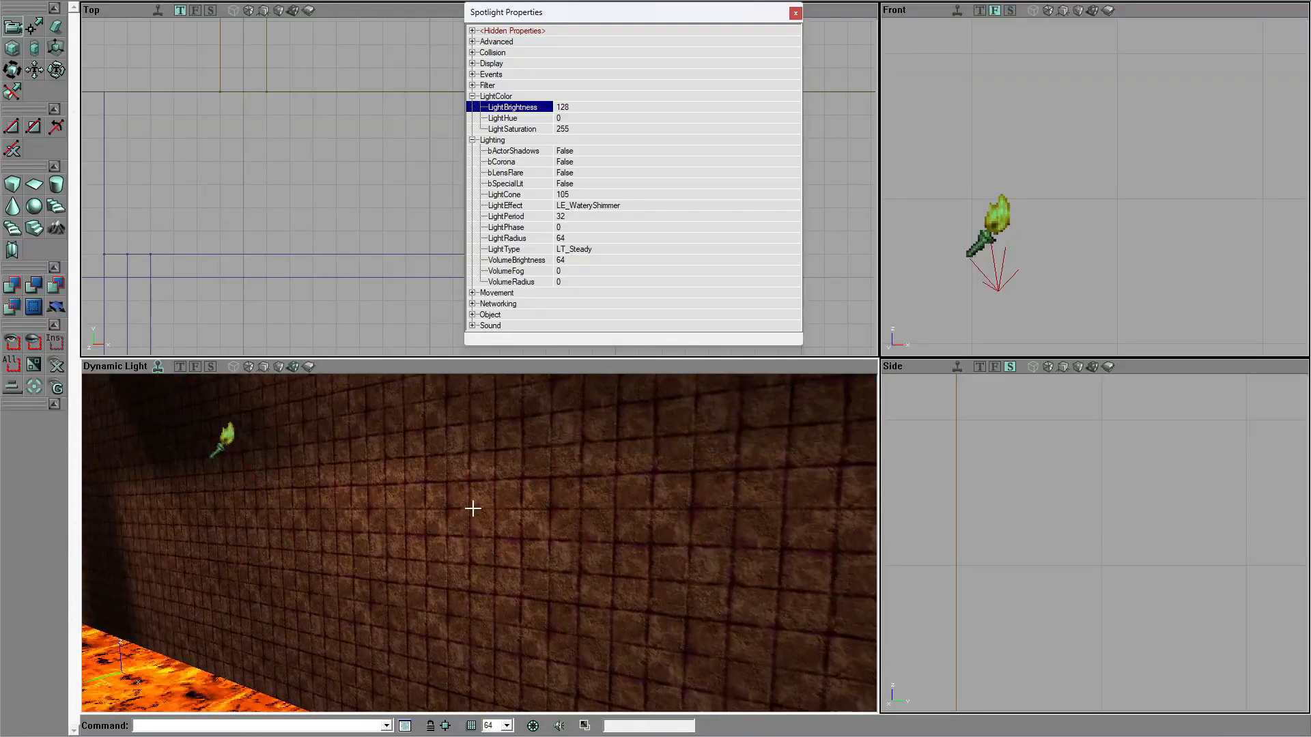
left_click_drag(327, 531, 393, 509)
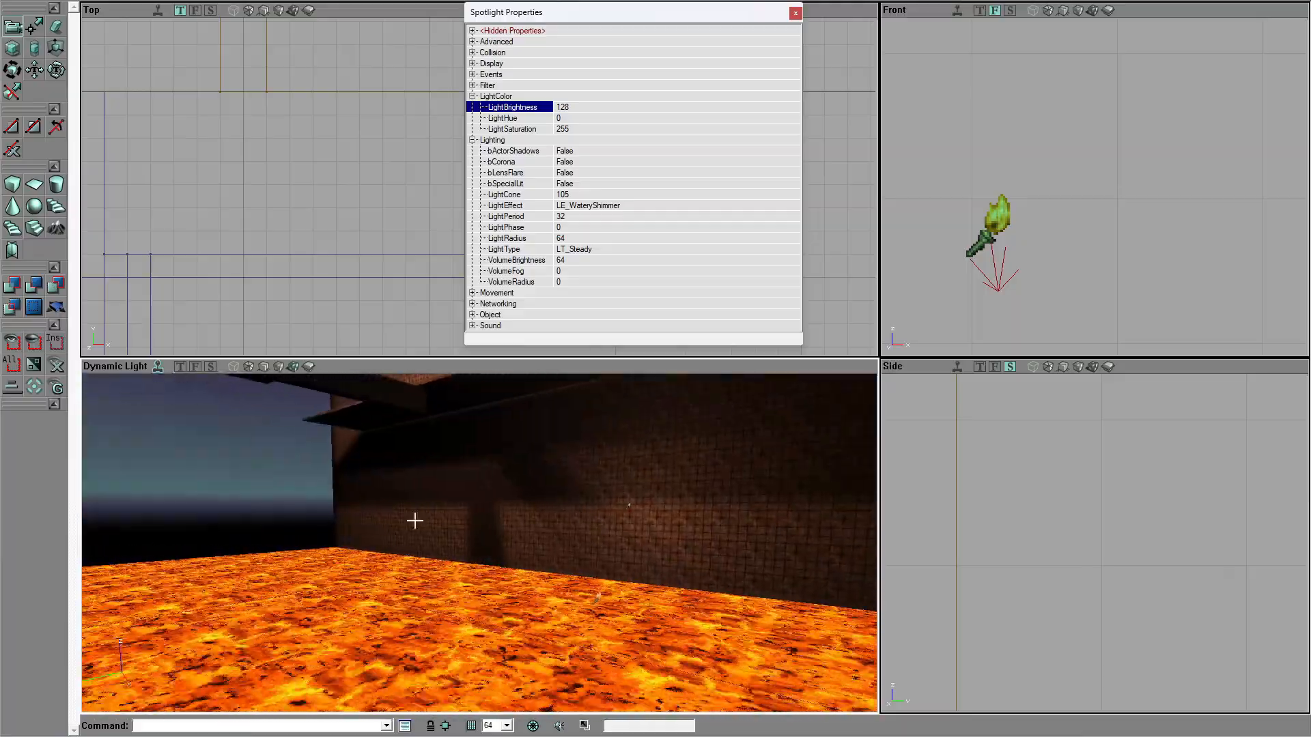
left_click_drag(475, 517, 522, 517)
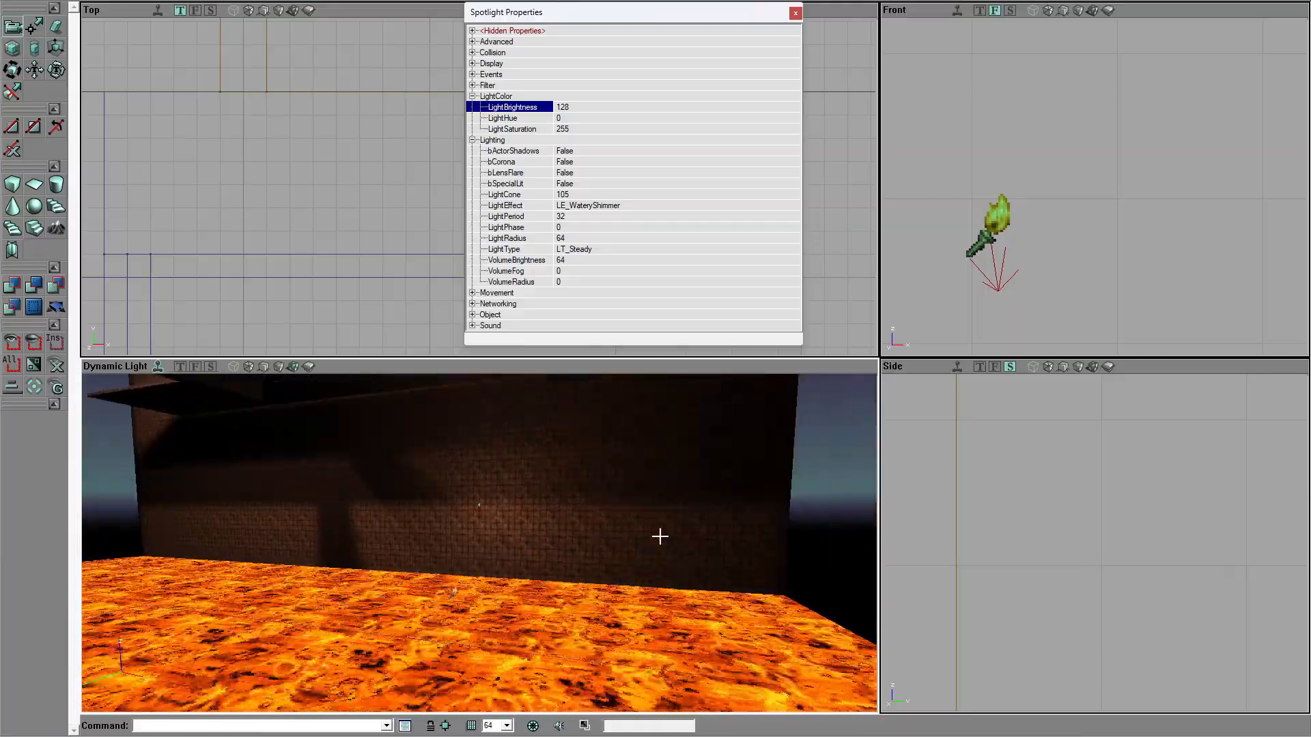
left_click_drag(321, 539, 328, 534)
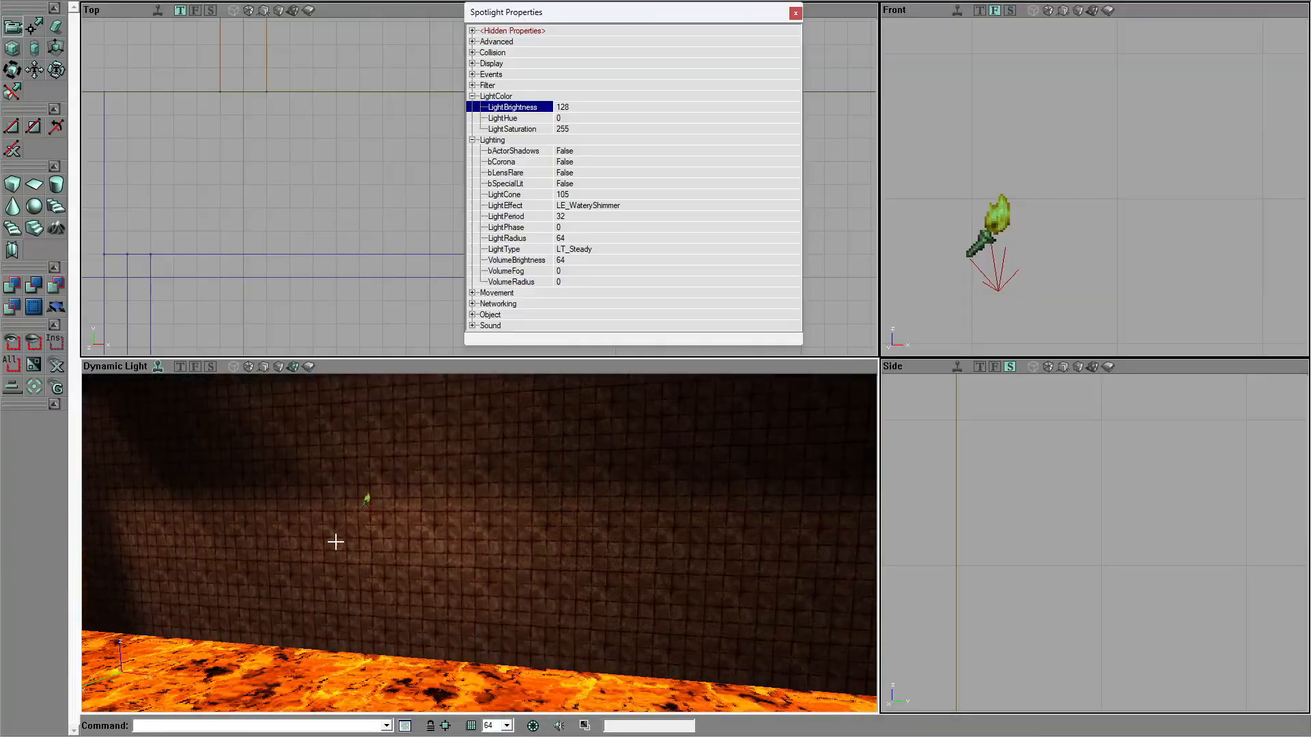
mouse_move(398, 555)
left_mouse_down()
mouse_move(398, 539)
mouse_move(398, 555)
left_mouse_up()
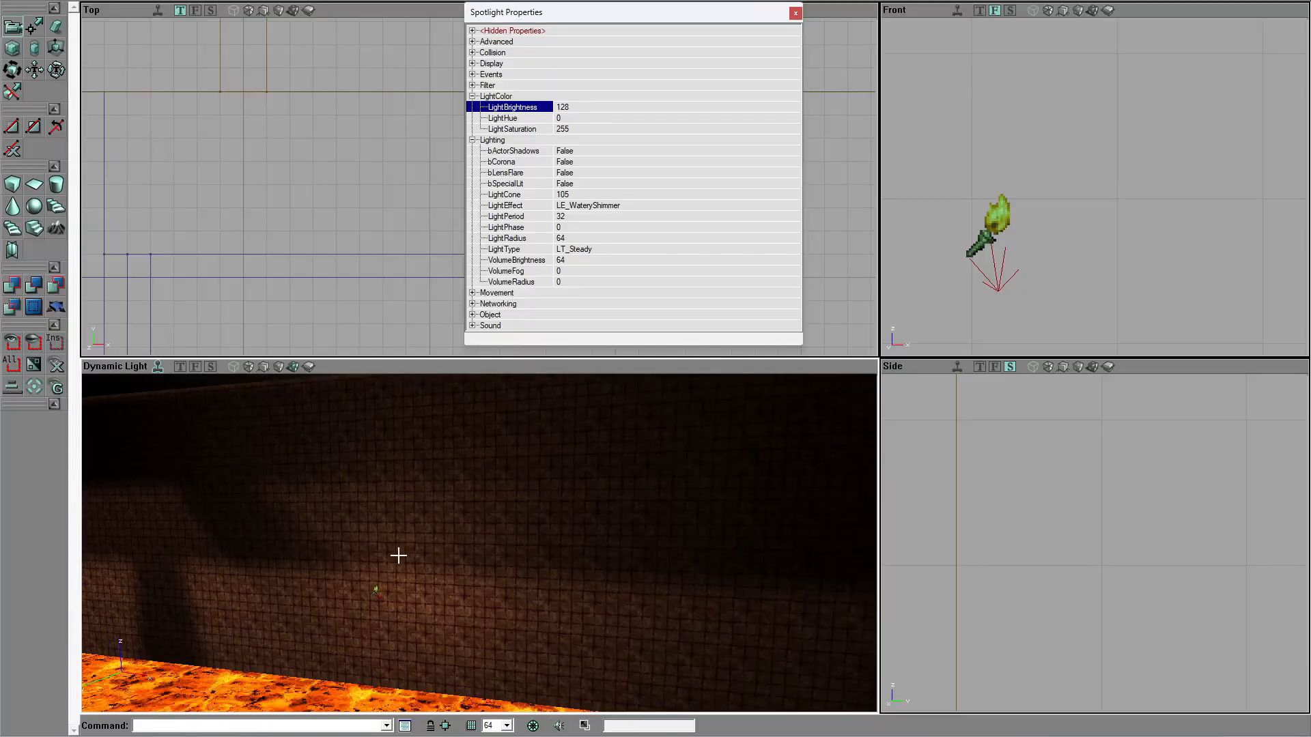
Step: Delete the spotlight and add an ordinary light on the brick wall just above the lava
key("Delete")
right_click(348, 607)
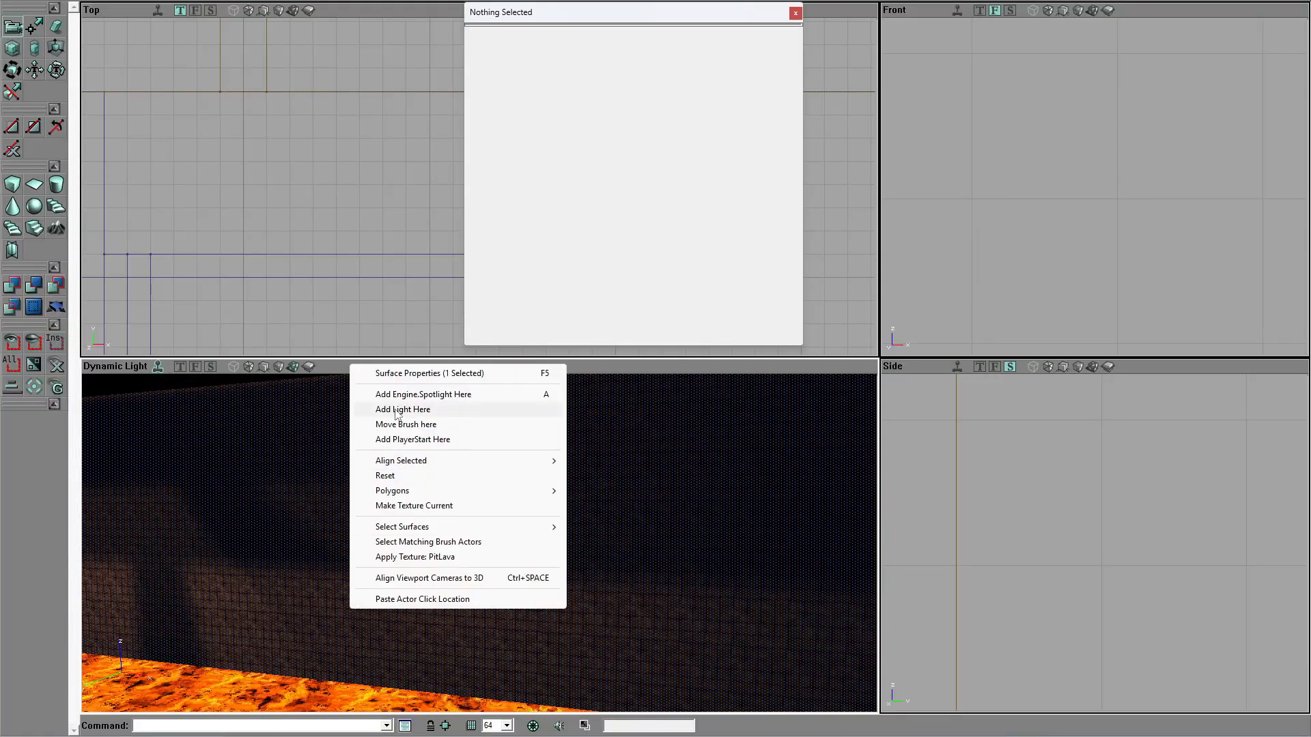
left_click(402, 409)
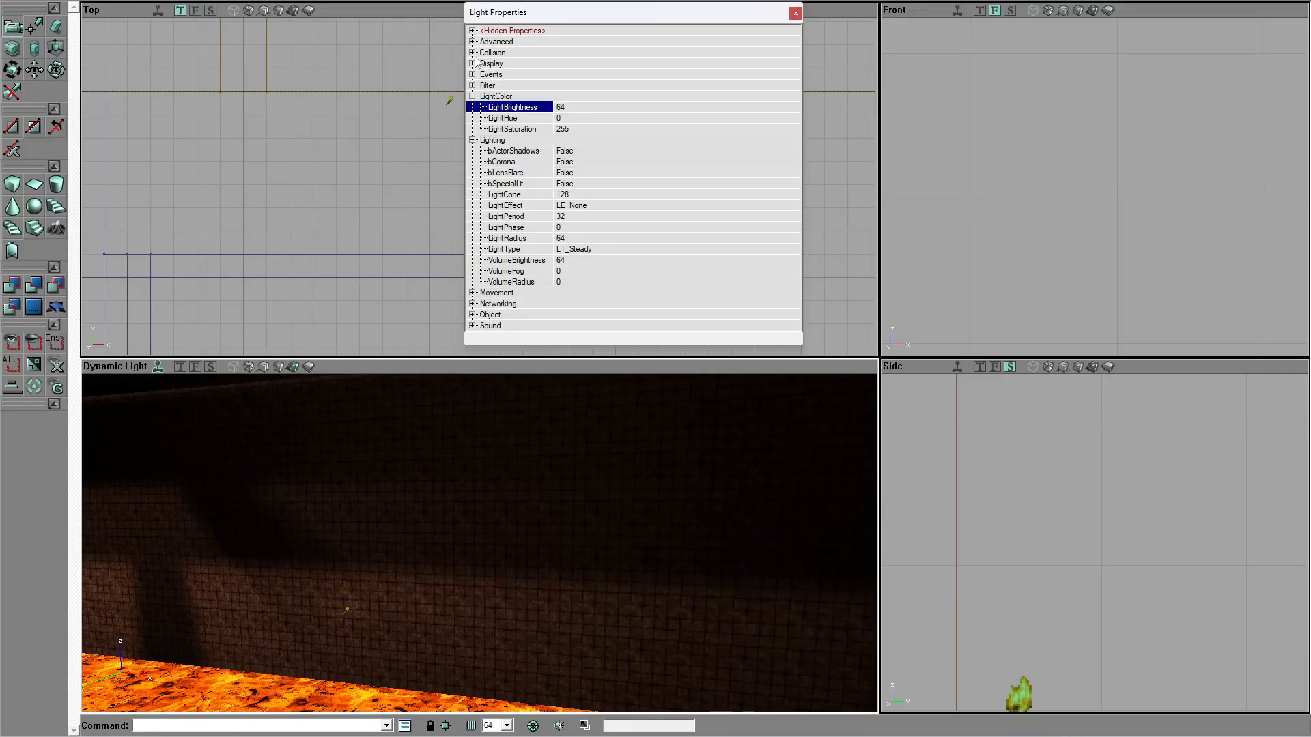
Step: Set the new light's DrawScale to 3 and move its properties window away from the Top view
left_click(472, 63)
left_click(574, 205)
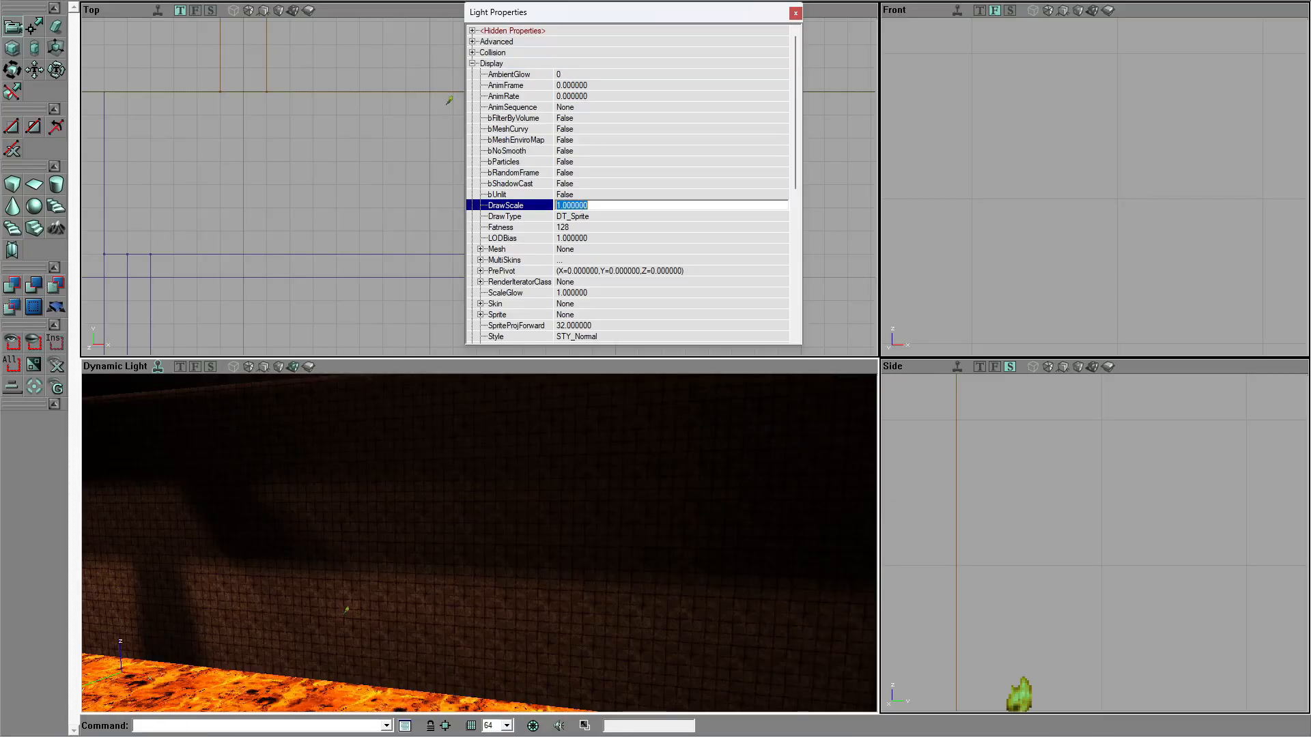
type("3")
key("Return")
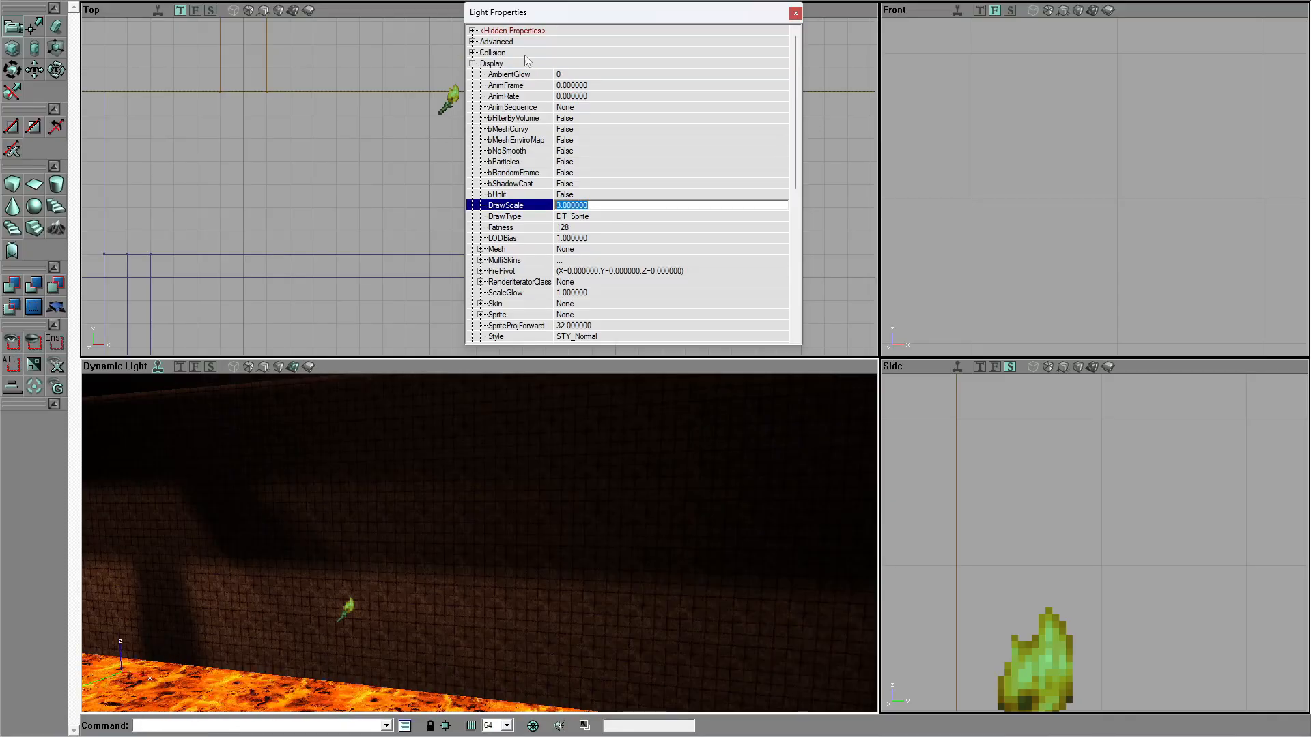
left_click_drag(572, 23, 1049, 292)
Step: Move the light away from the wall in the Top view, duplicate it twice to form a row along that wall, and close the properties
scroll(503, 227, "down", 3)
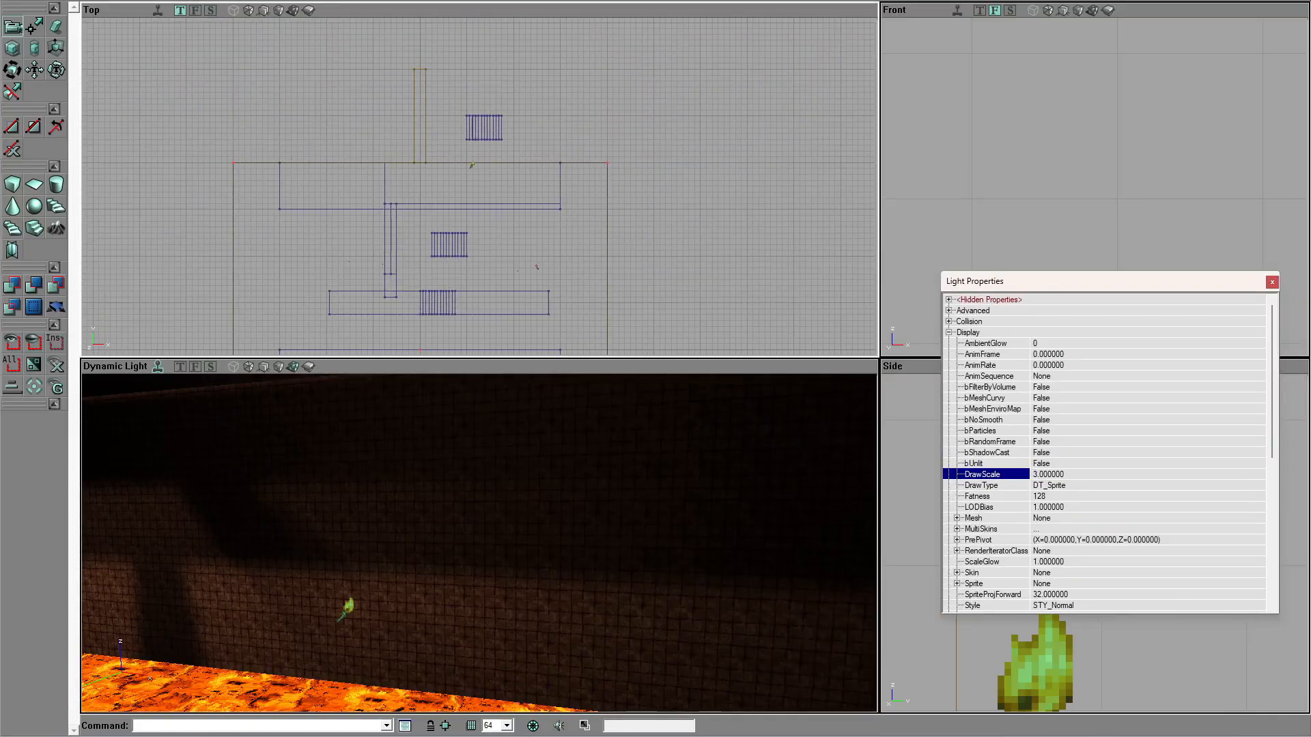
left_click_drag(503, 228, 477, 255, "ctrl")
key("ctrl+w")
key("ctrl+w")
left_click_drag(559, 258, 356, 260, "ctrl+shift")
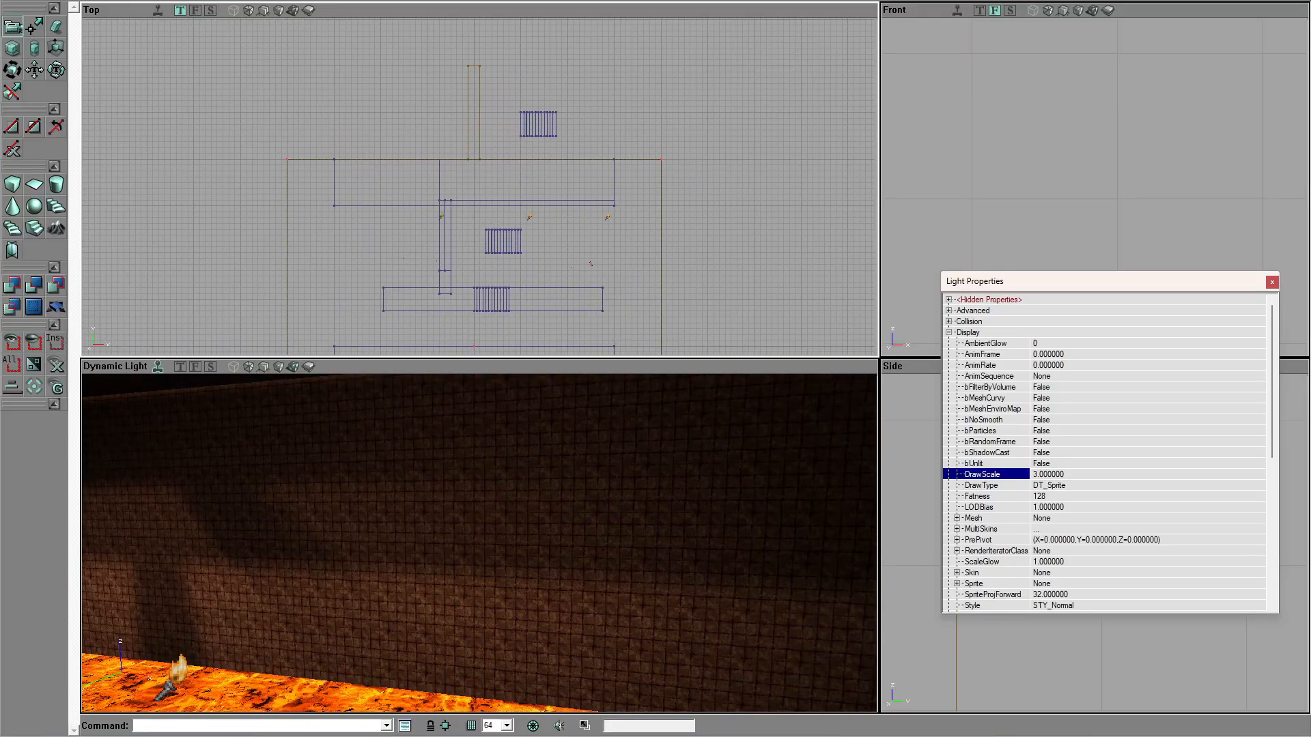
left_click(1271, 283)
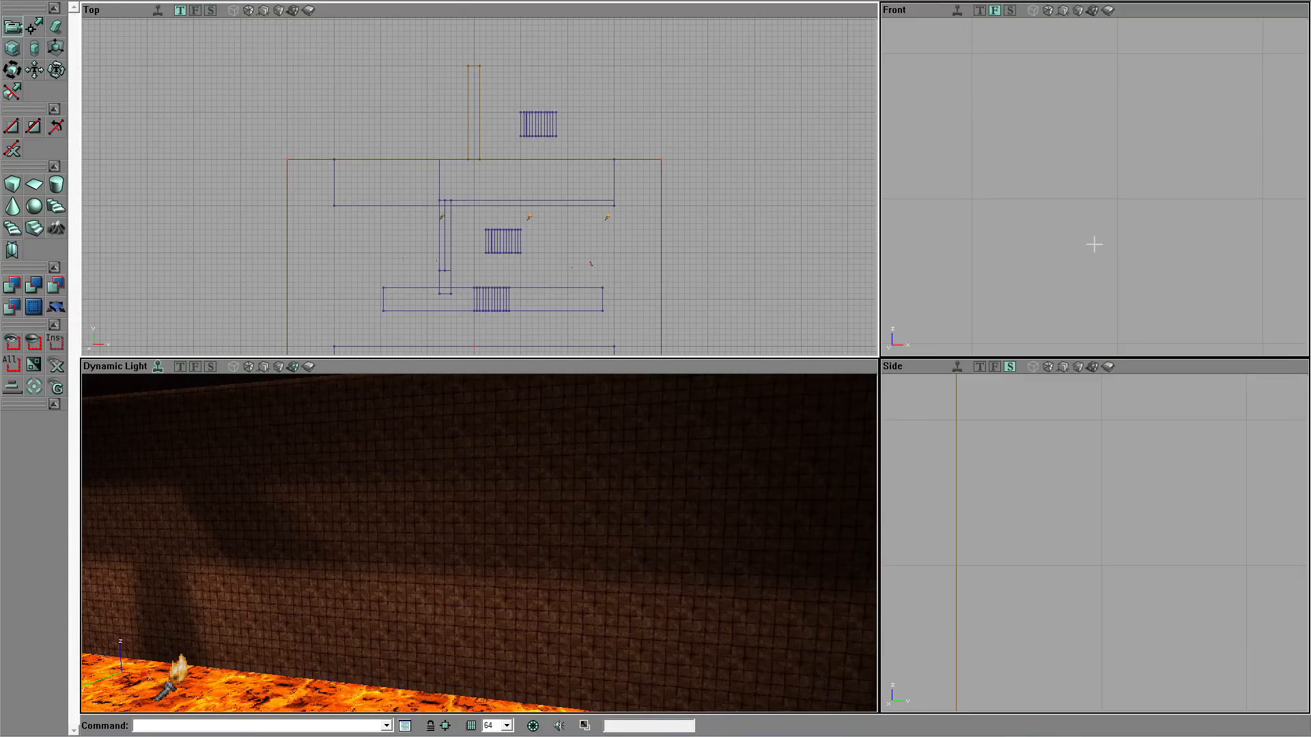
Step: Duplicate the leftmost and middle lights and move the two copies along the row toward the room's left side
scroll(1097, 243, "up", 3)
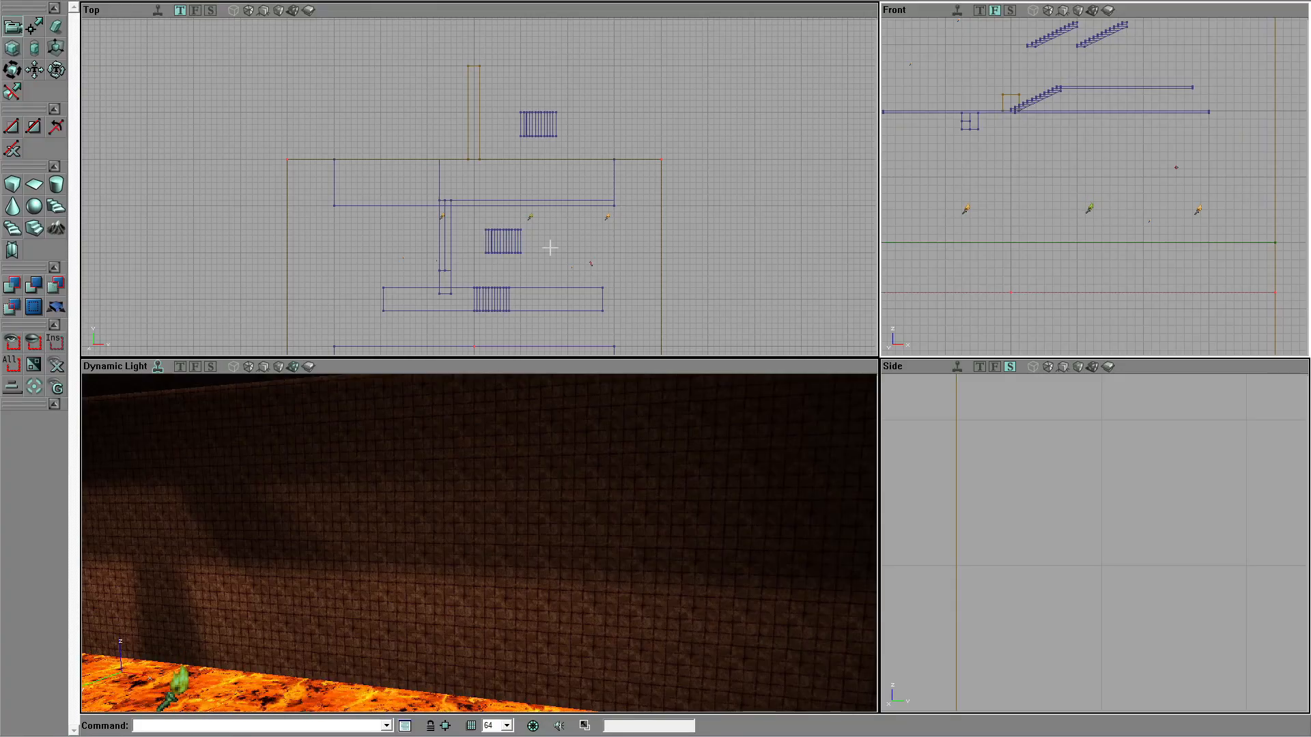
scroll(401, 297, "up", 5)
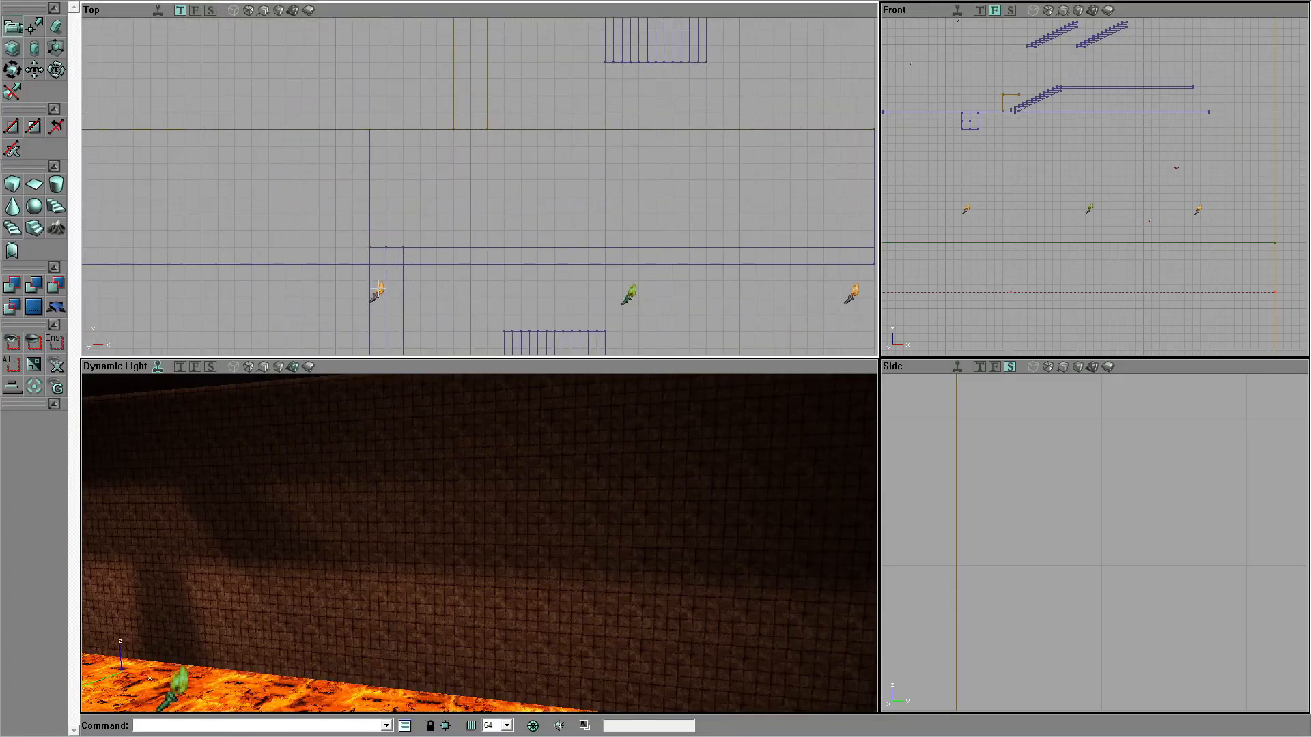
right_click(379, 290)
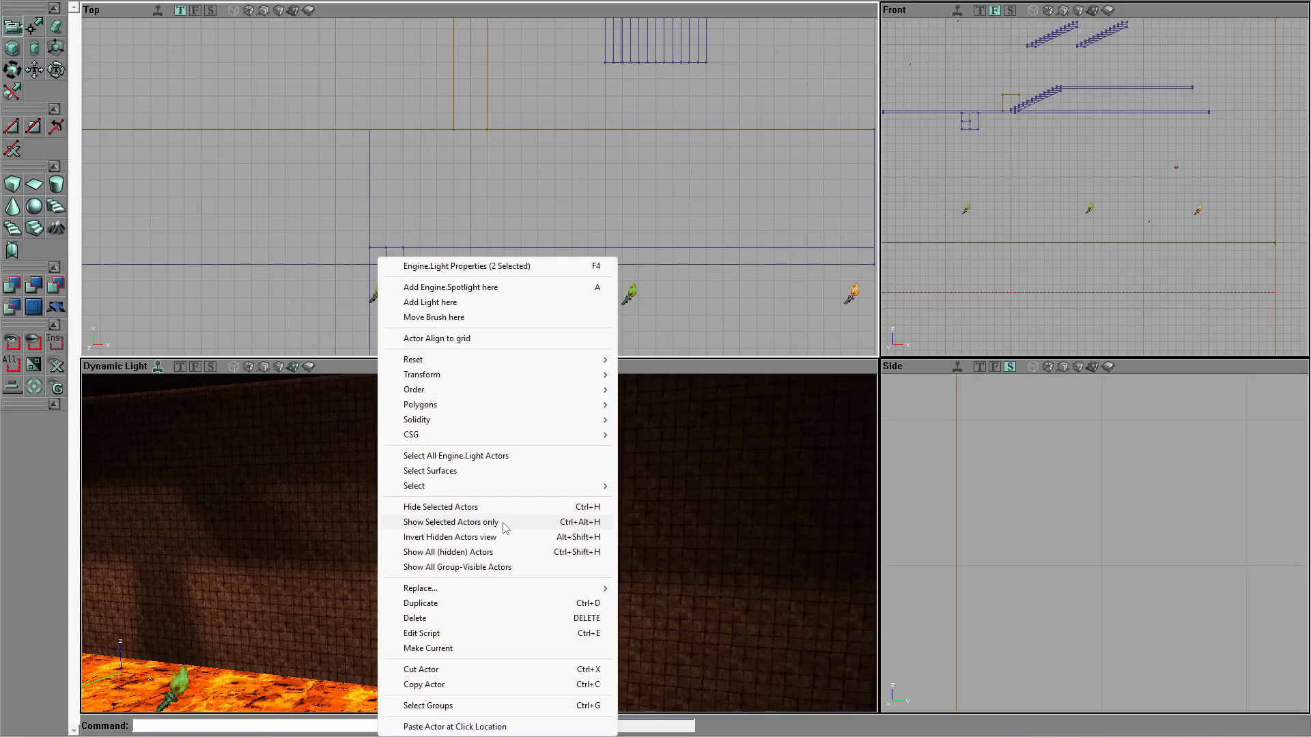
left_click(470, 603)
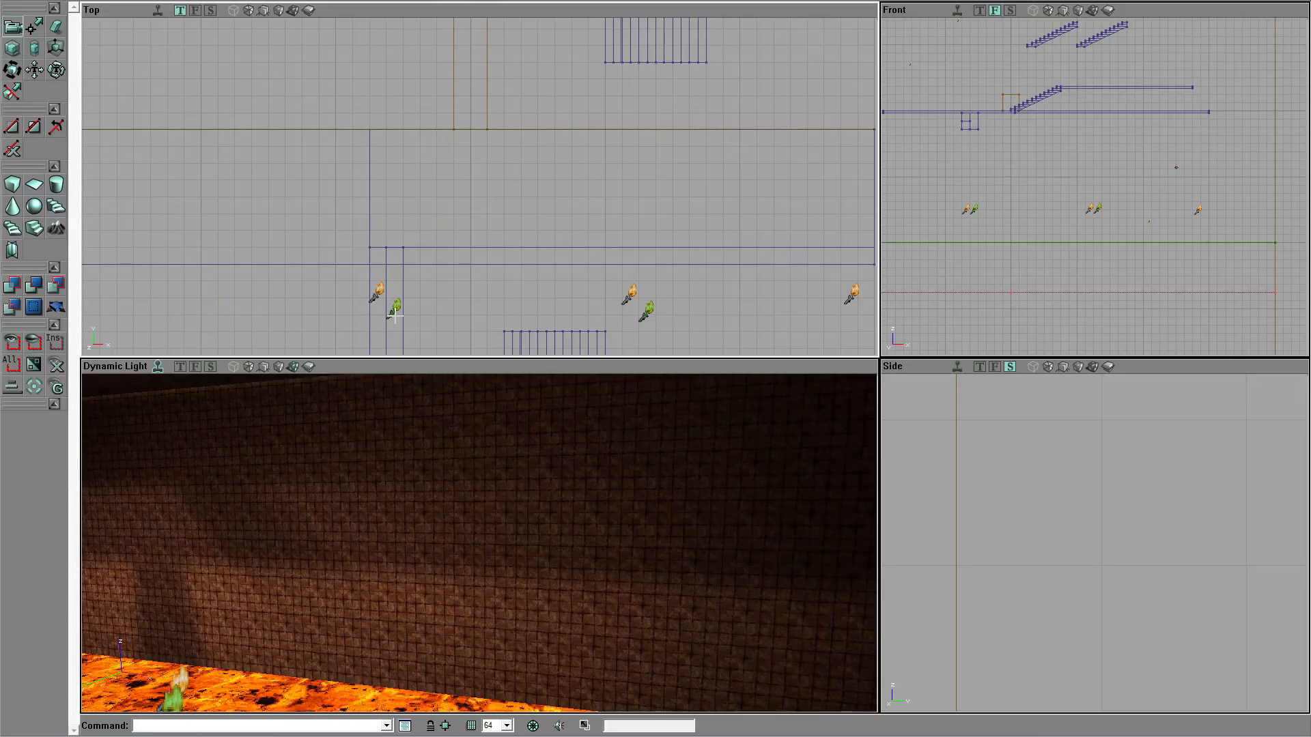
right_click_drag(478, 187, 488, 233)
left_click_drag(589, 274, 245, 262, "ctrl")
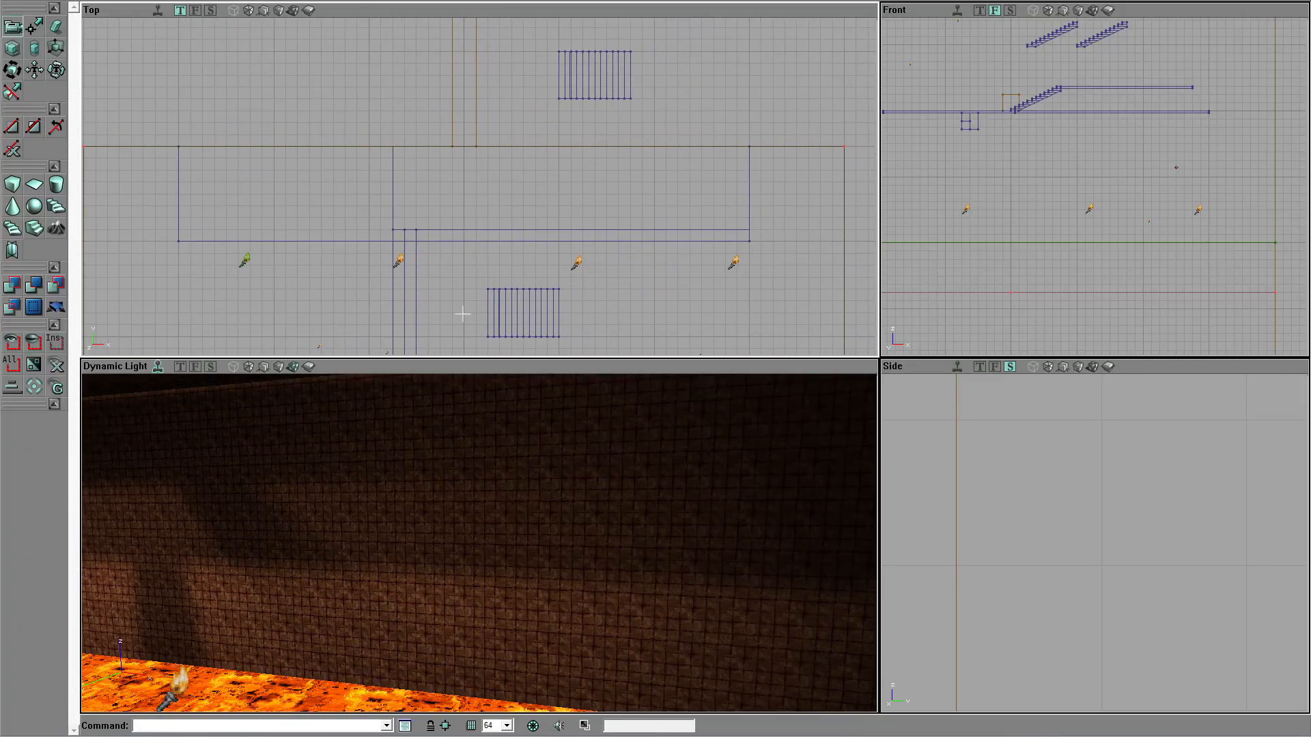
right_click_drag(248, 310, 186, 297)
mouse_move(945, 305)
right_mouse_down()
mouse_move(1026, 308)
mouse_move(943, 308)
right_mouse_up()
right_click_drag(1121, 223, 859, 222)
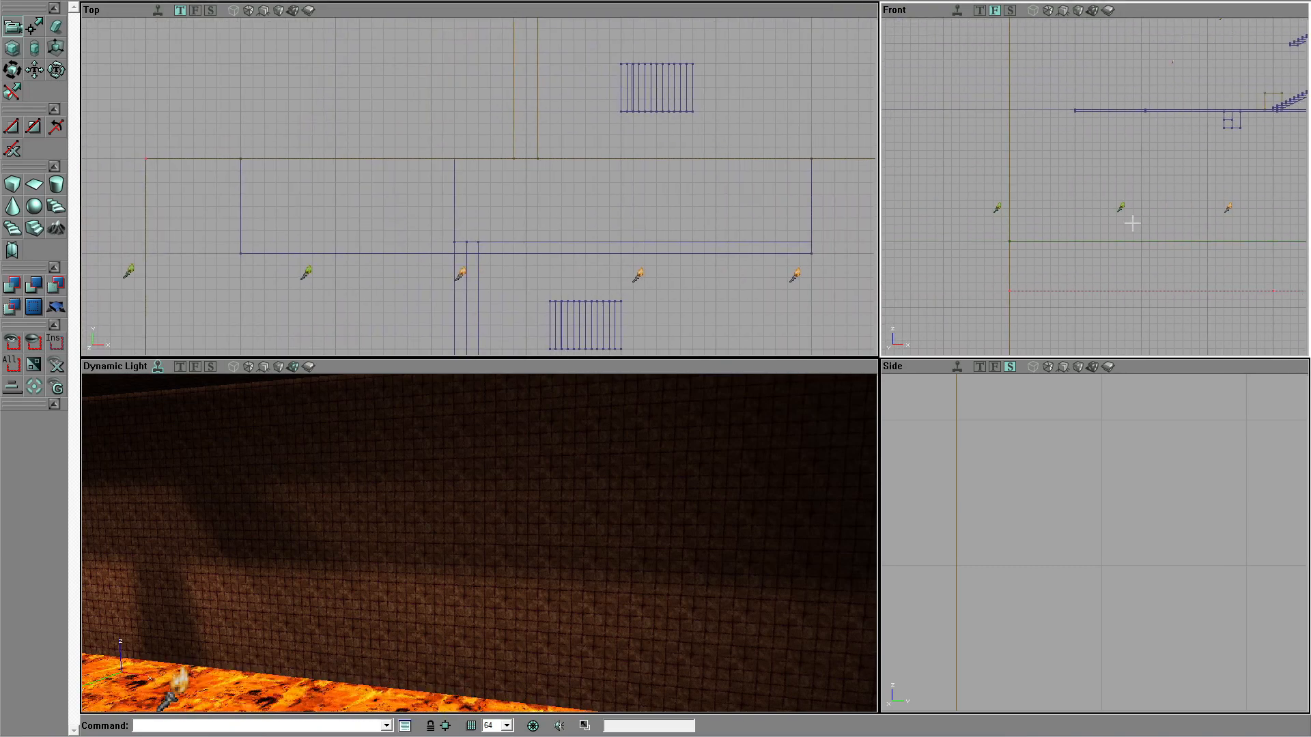
Step: Remove the light copy outside the room and even out the spacing of the remaining lights in the Top view
mouse_move(311, 250)
right_mouse_down()
mouse_move(377, 203)
mouse_move(475, 186)
right_mouse_up()
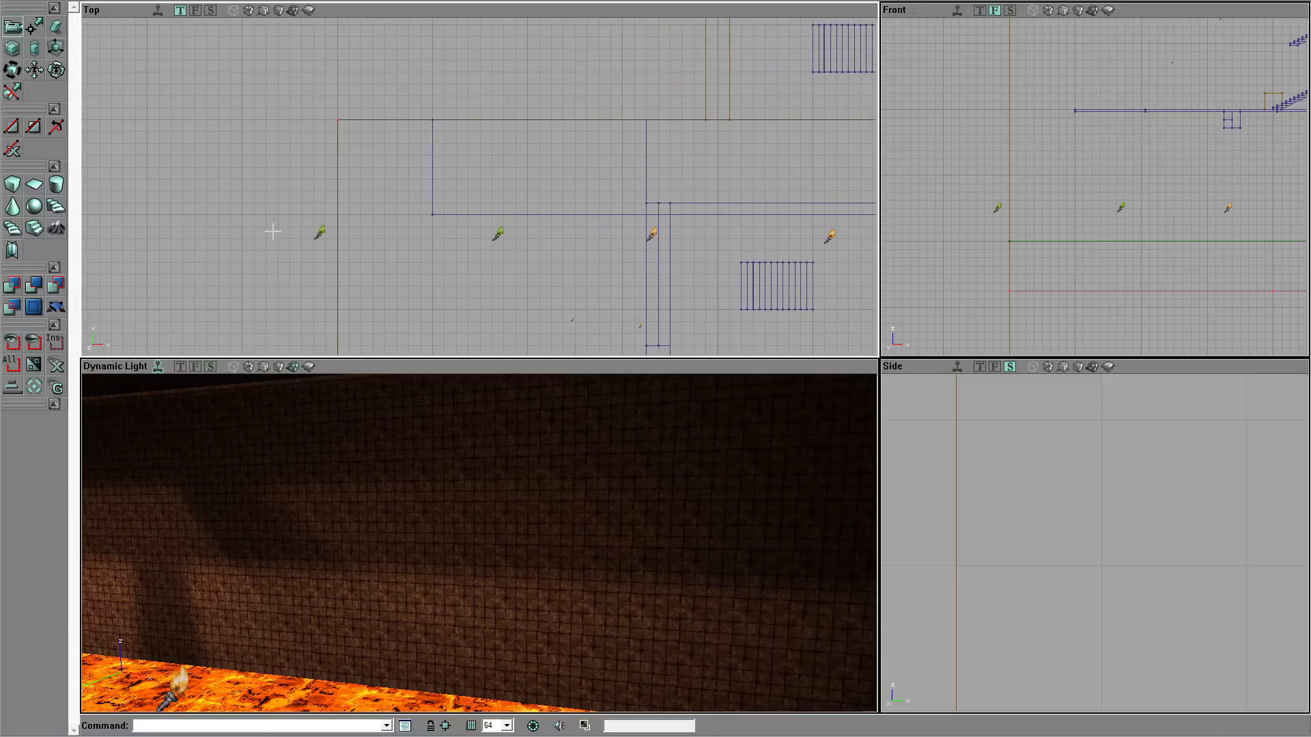
right_click_drag(486, 242, 504, 235)
left_click(515, 228)
left_click_drag(515, 229, 483, 235, "ctrl")
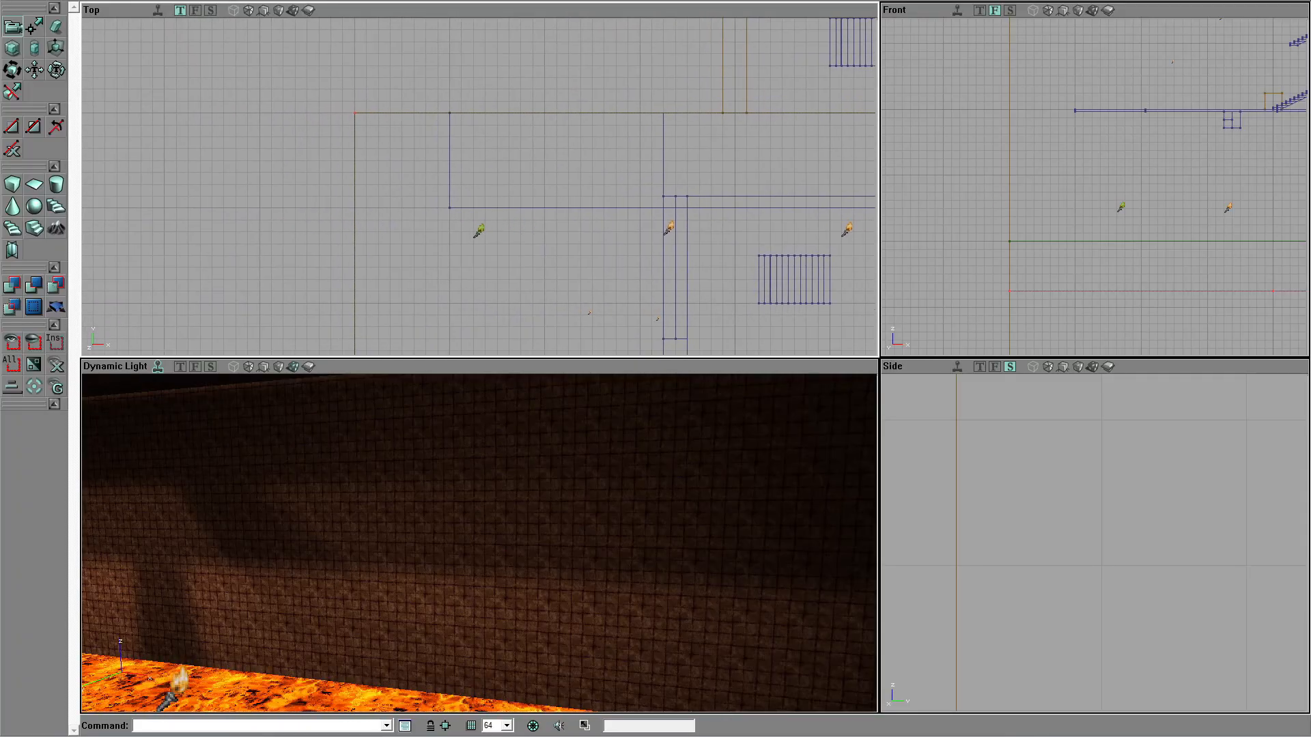
right_click_drag(601, 248, 397, 233)
left_click(465, 213)
left_click_drag(452, 213, 448, 215, "ctrl")
right_click_drag(744, 244, 715, 220)
left_click(777, 189)
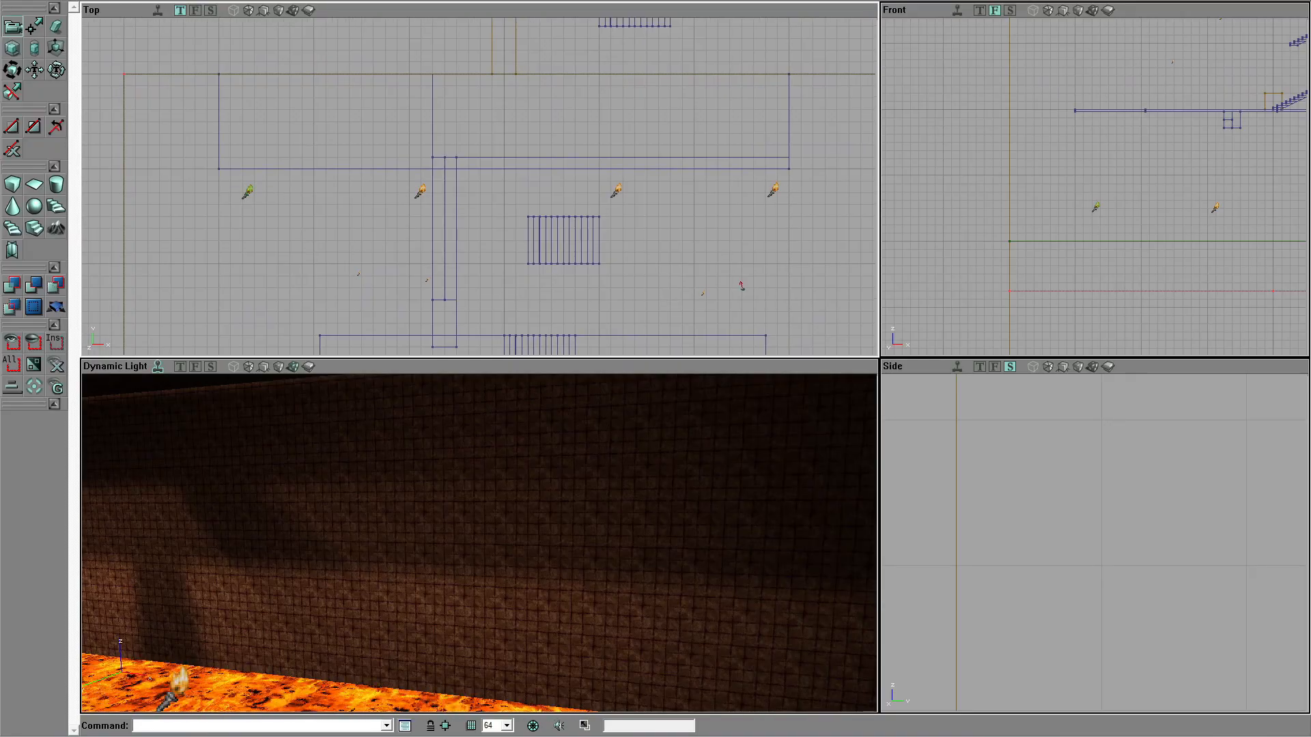
Step: Open the light properties and select all four lights in the row along the wall
double_click(418, 193)
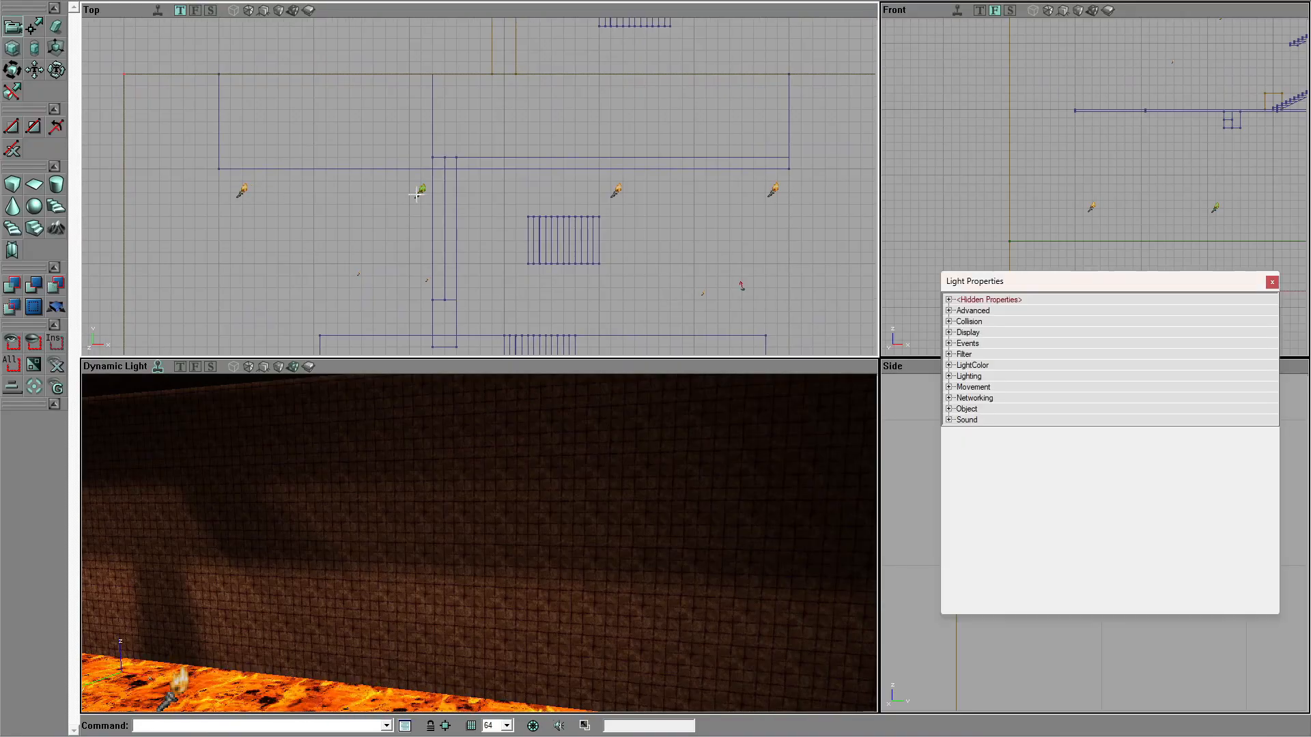
left_click(611, 195, "ctrl")
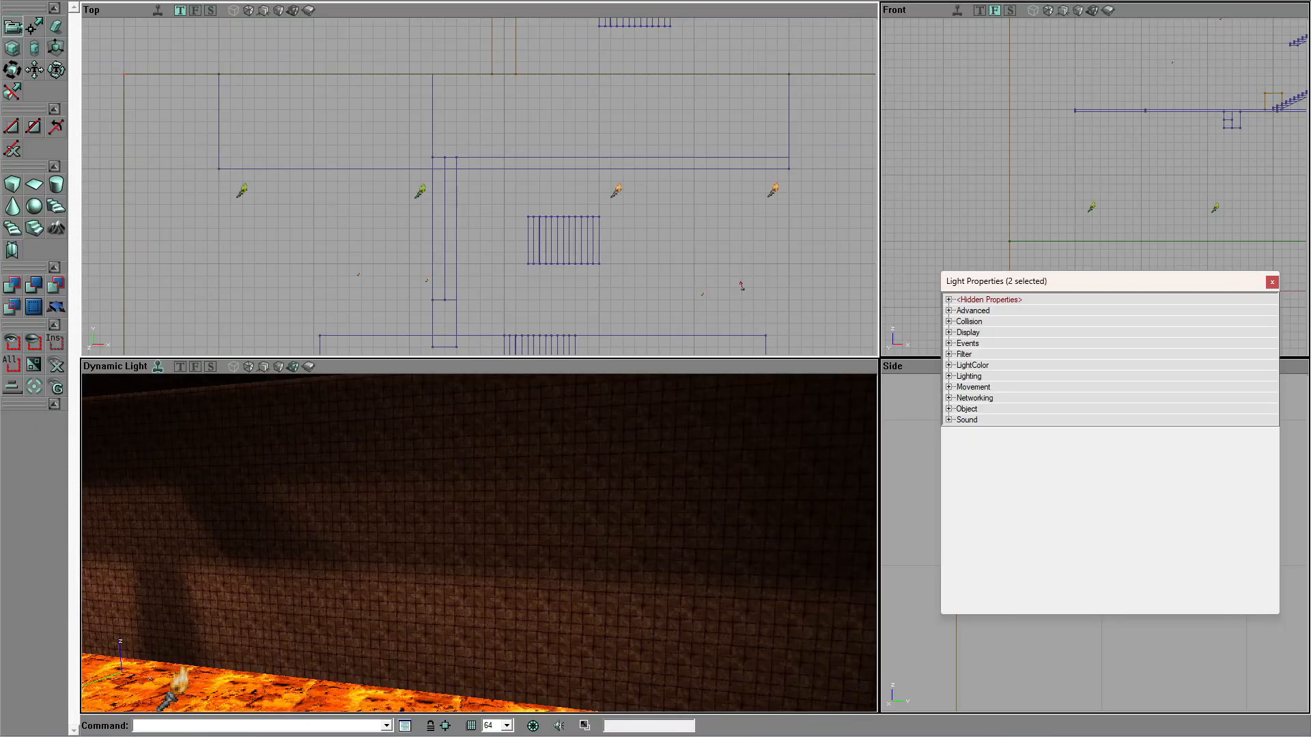
left_click(617, 191, "ctrl")
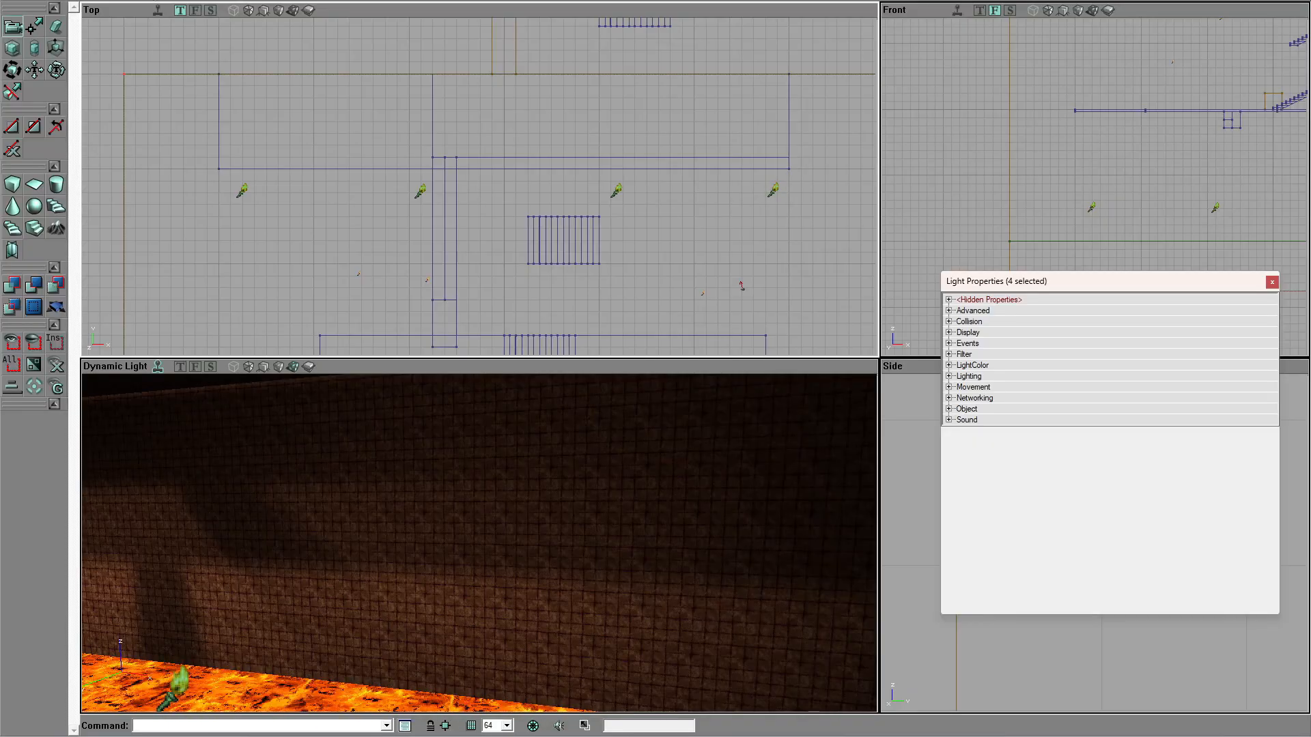
Step: Create a group named LavaLights and add the four selected lights to it
left_click_drag(501, 152, 704, 85)
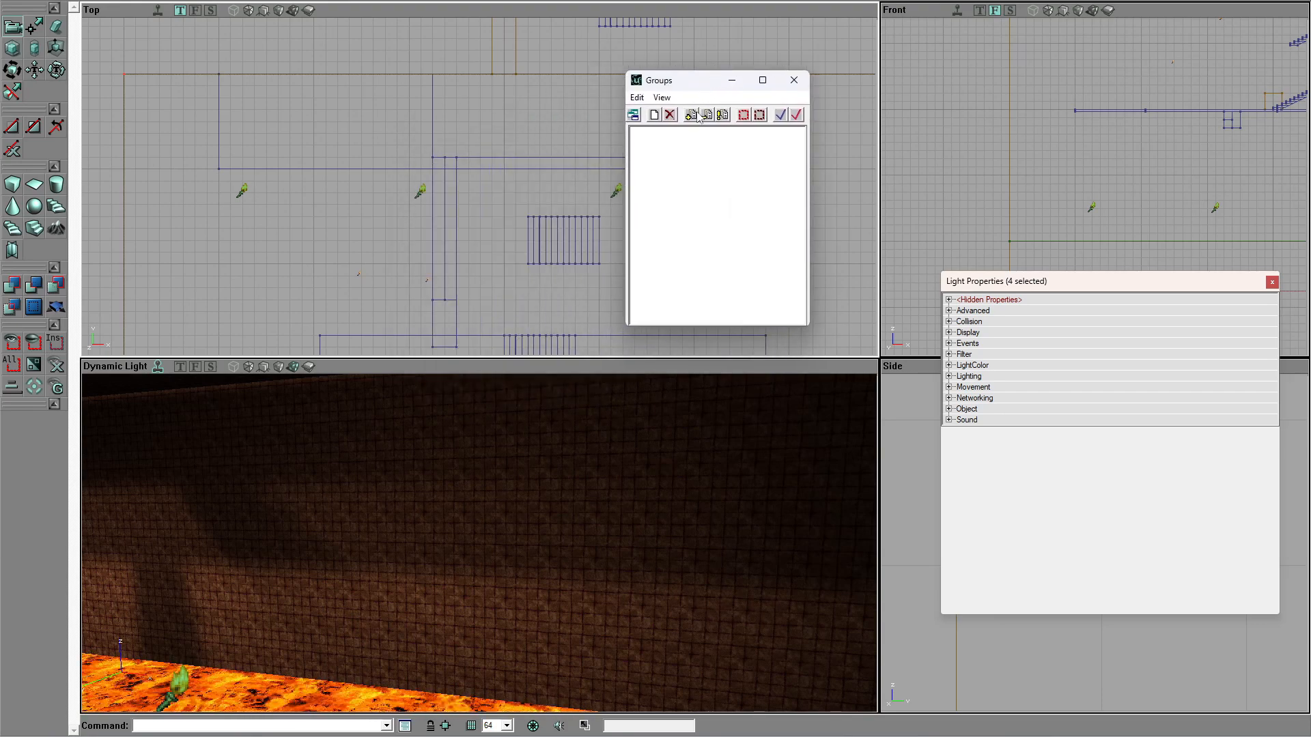
left_click(654, 116)
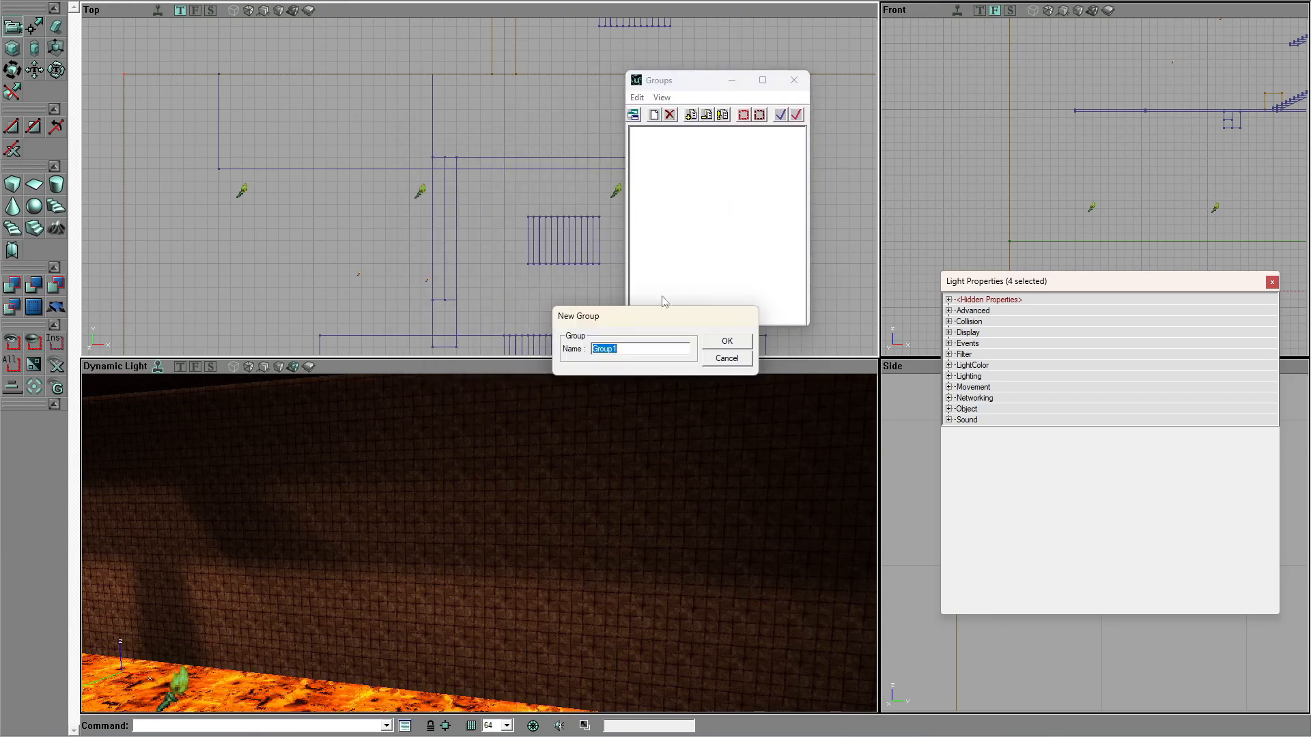
type("LavaLight")
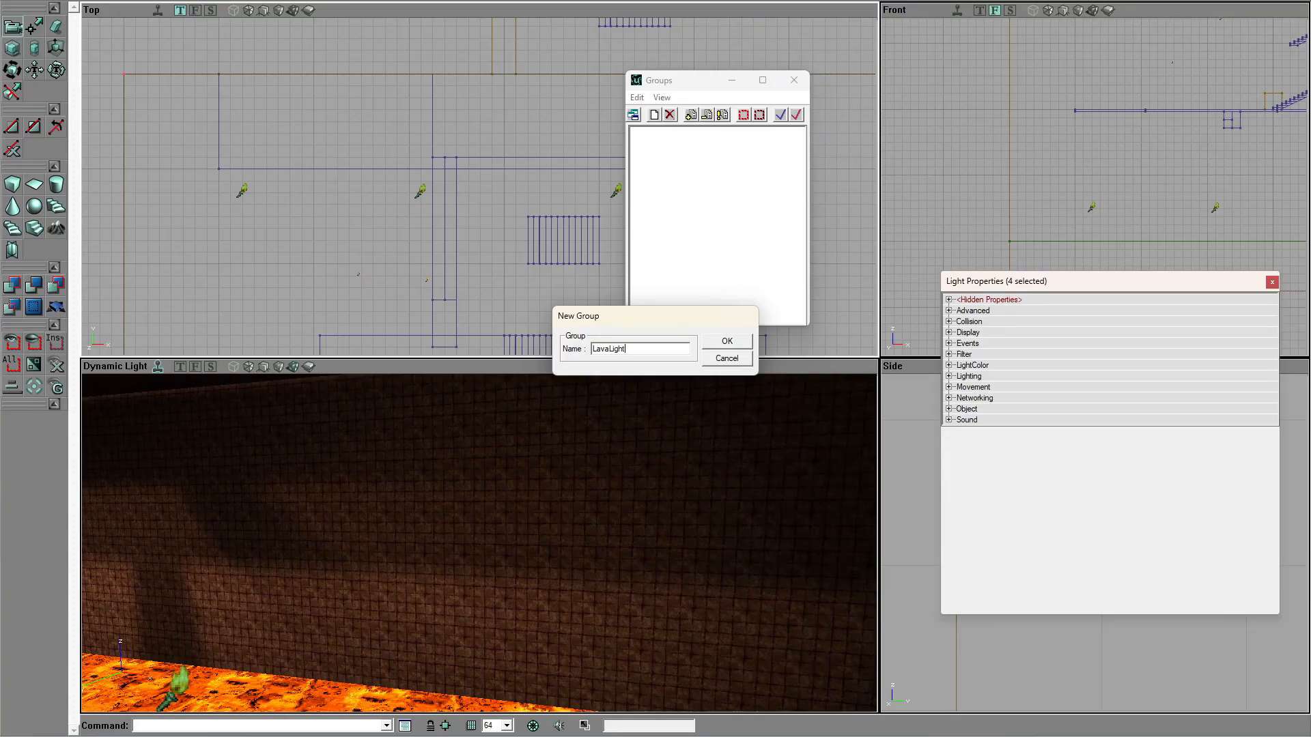
key("Return")
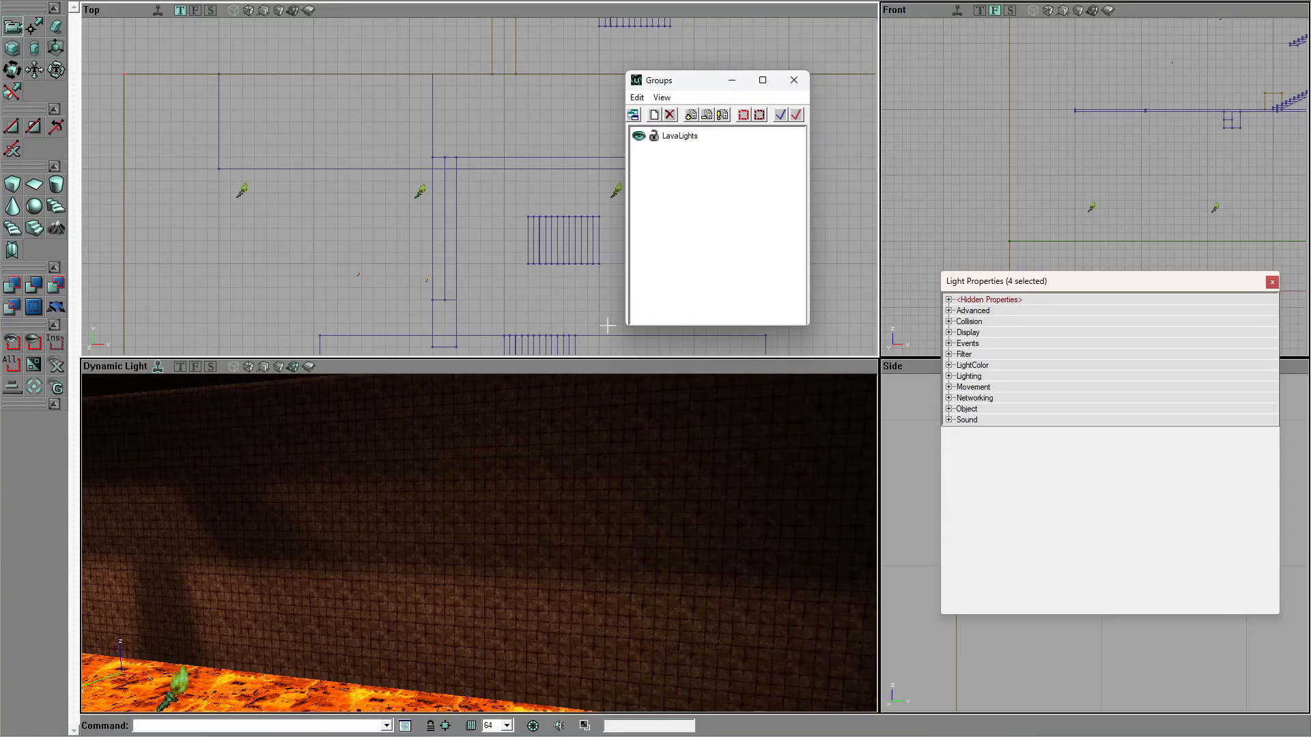
left_click(689, 117)
Step: Select only the leftmost light of the row and move the Groups window clear of the Top view
left_click(265, 233)
left_click(242, 191)
left_click_drag(689, 83, 1037, 357)
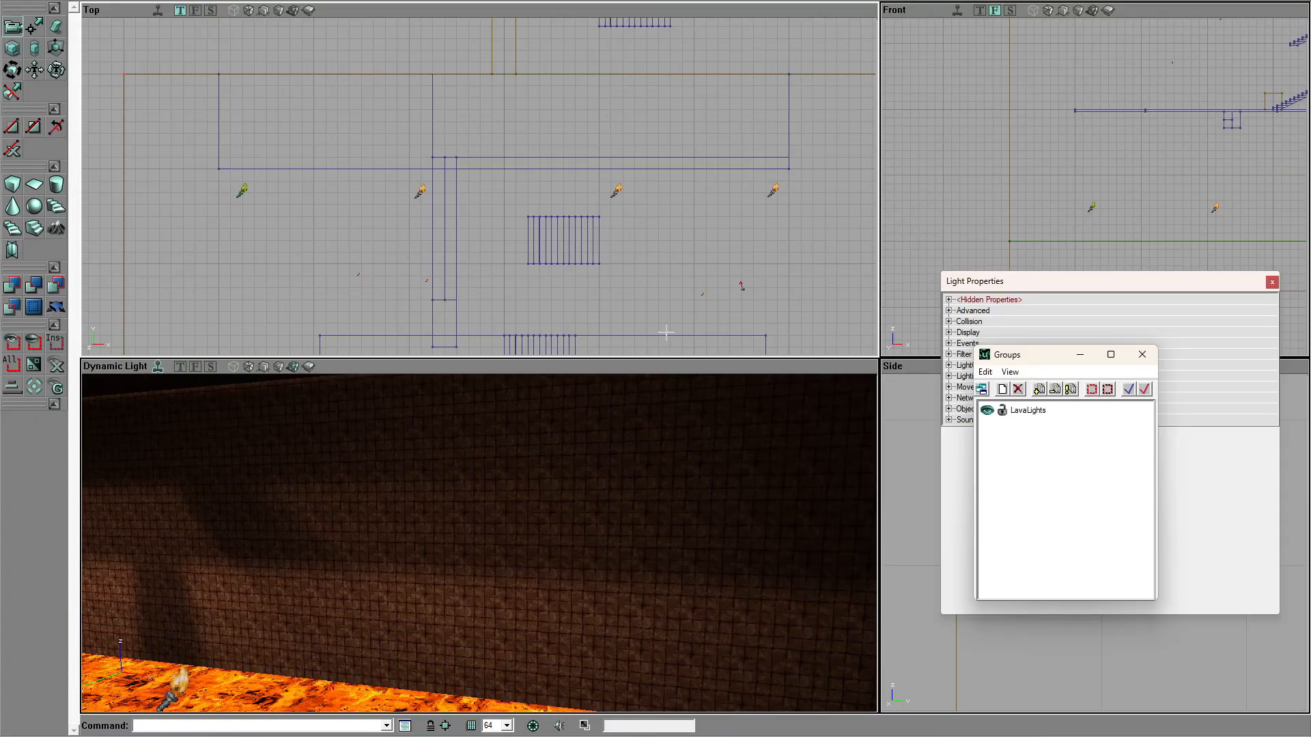
Step: Select all four lights through the LavaLights group and expand their LightColor and Lighting properties
left_click(993, 410)
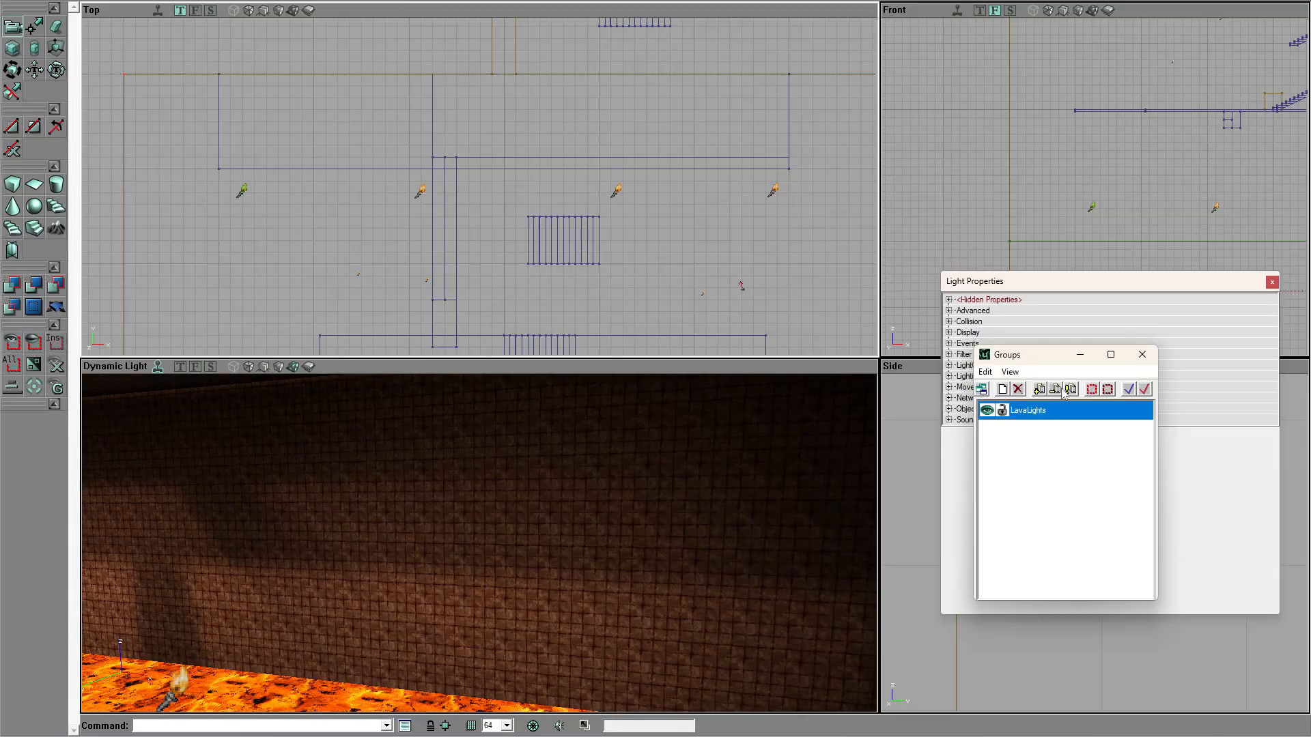
left_click(1091, 390)
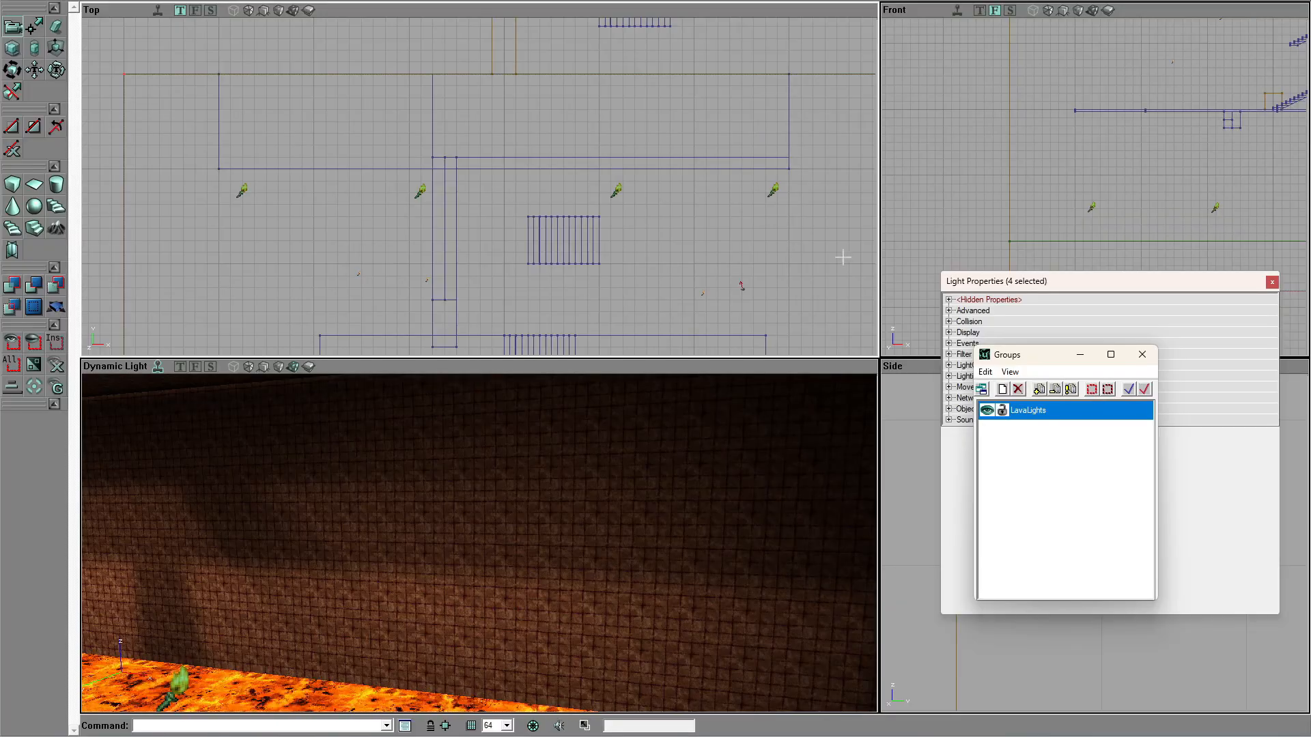
left_click_drag(1091, 281, 1089, 276)
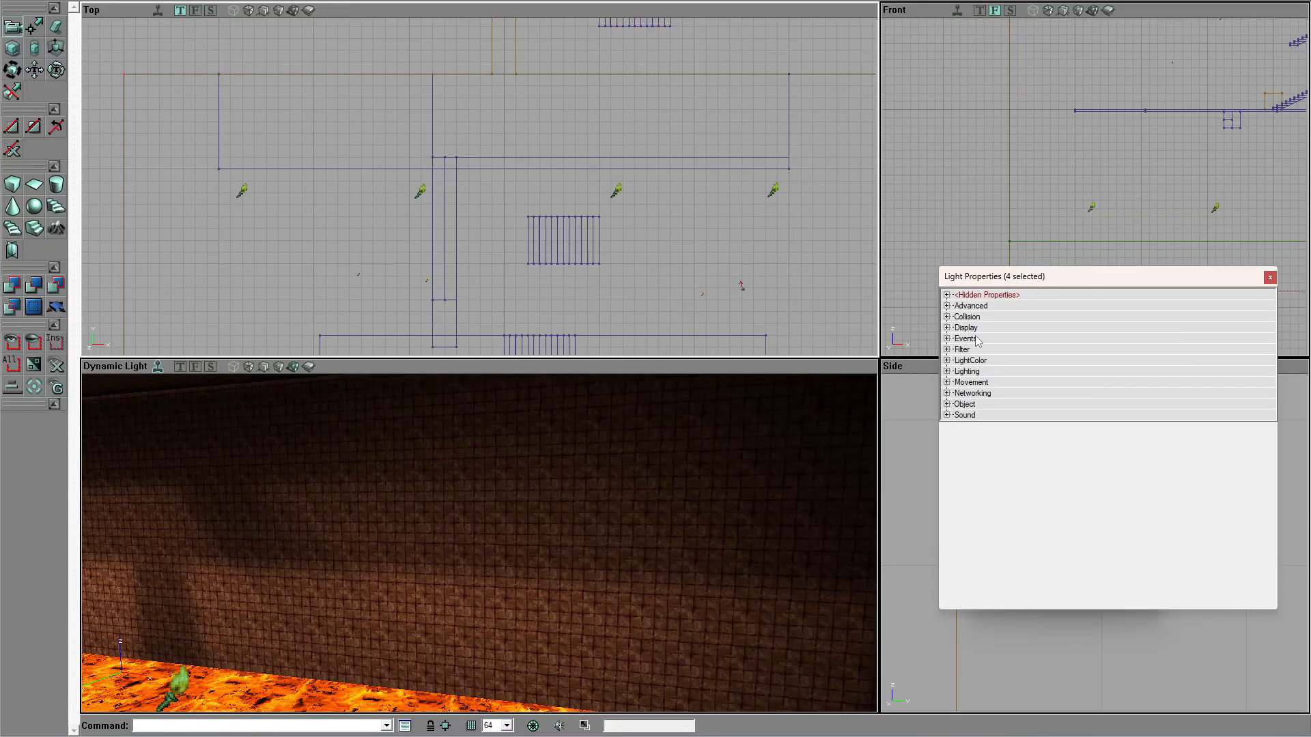
left_click(947, 371)
left_click(947, 360)
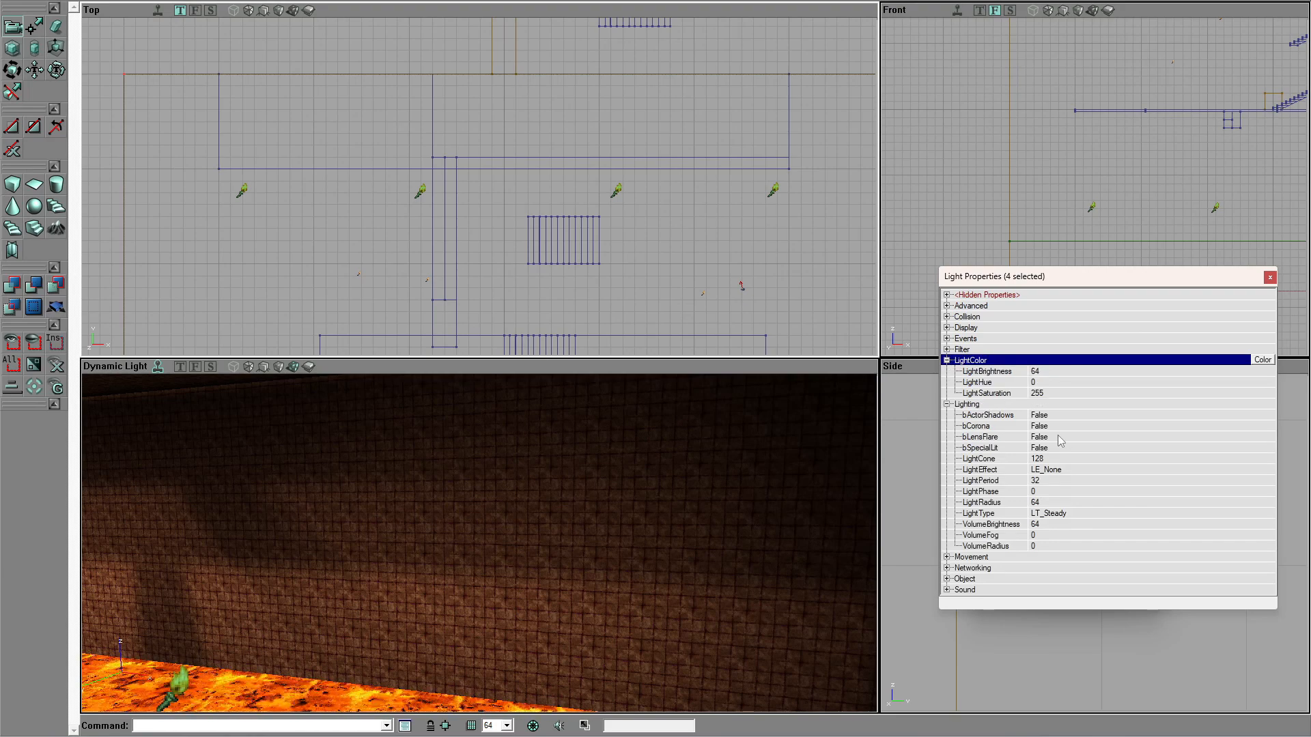
Step: Set the four lava lights' LightBrightness to 48 and LightRadius to 128, and check the effect on the wall
left_click(1044, 373)
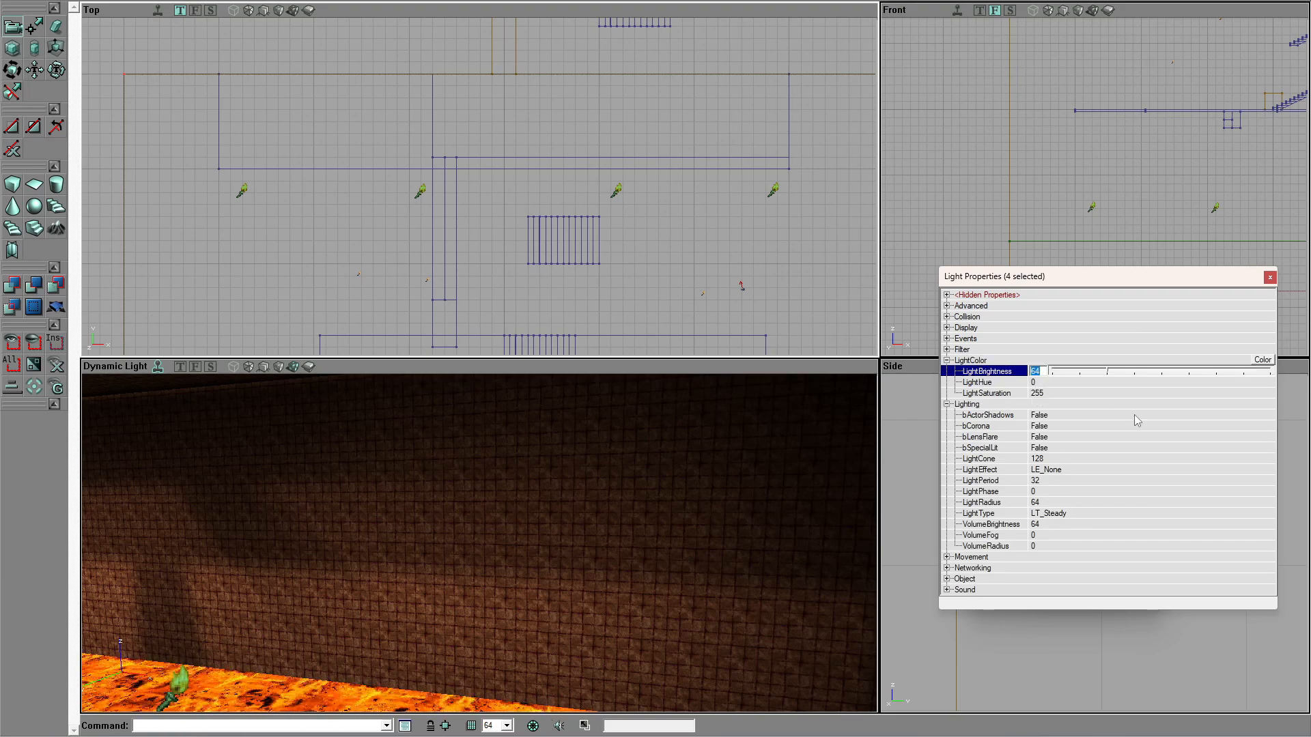
type("48")
key("Return")
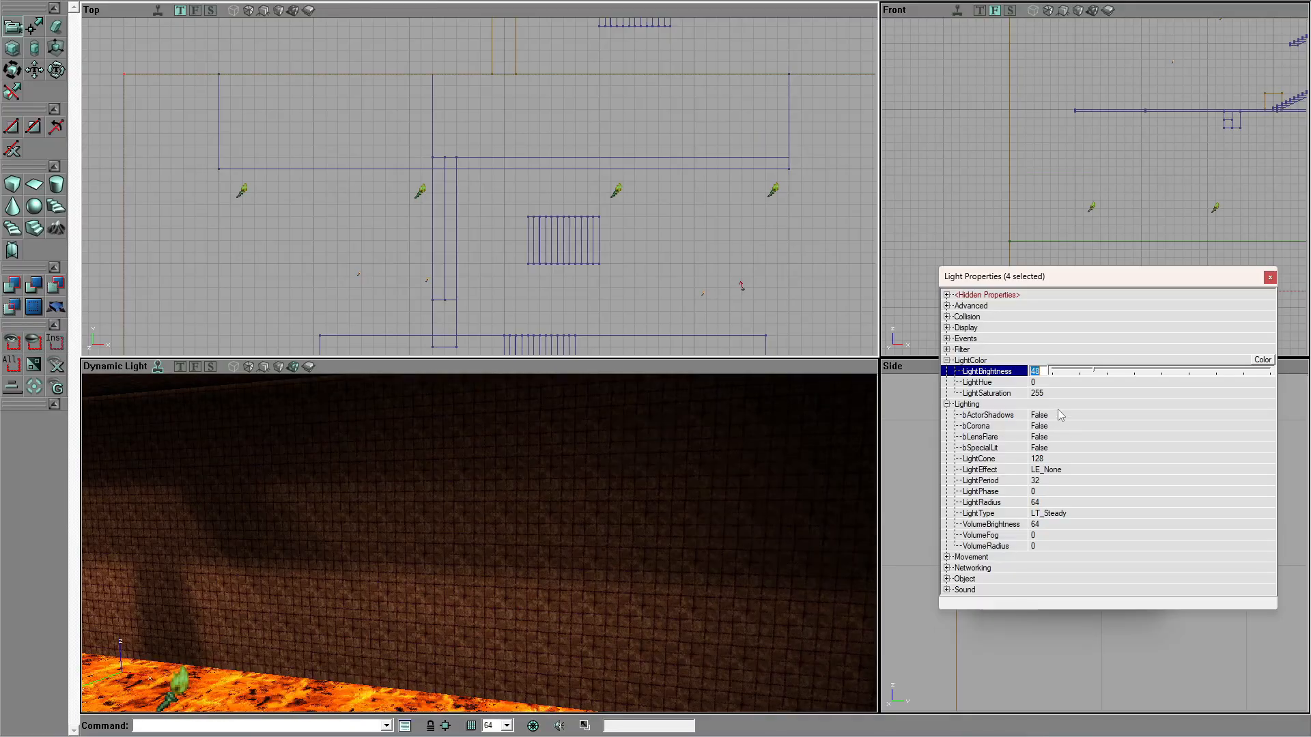
type("128")
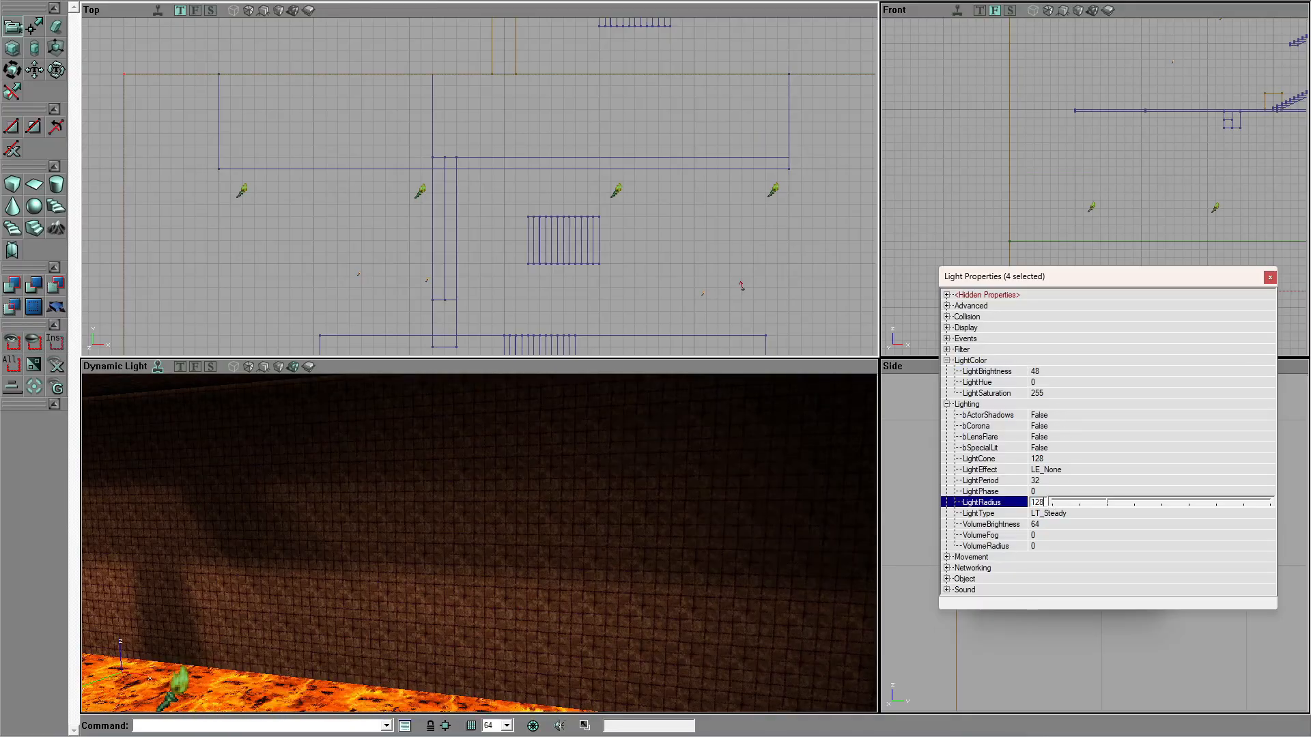
key("Return")
left_click_drag(683, 513, 587, 642)
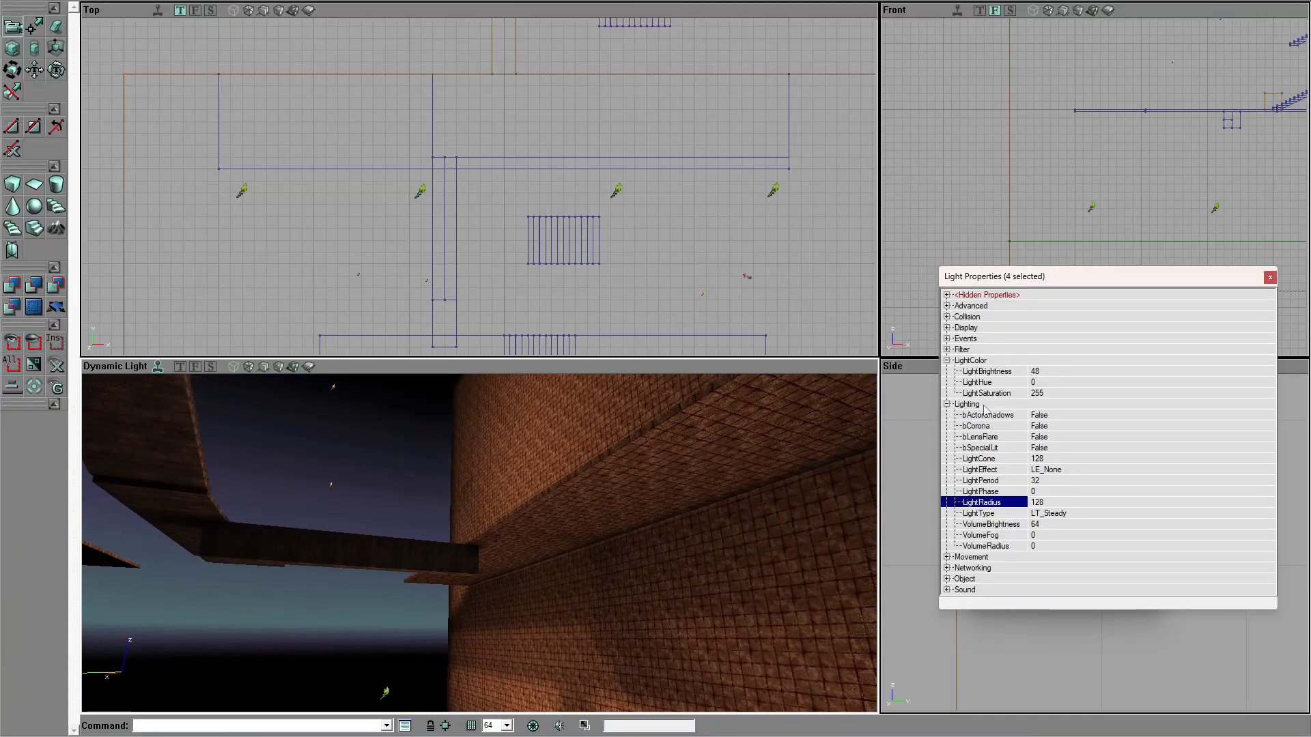
Step: Try a LightSaturation of 100 on the four lava lights and check the wall's colour
left_click(997, 388)
left_click(1046, 383)
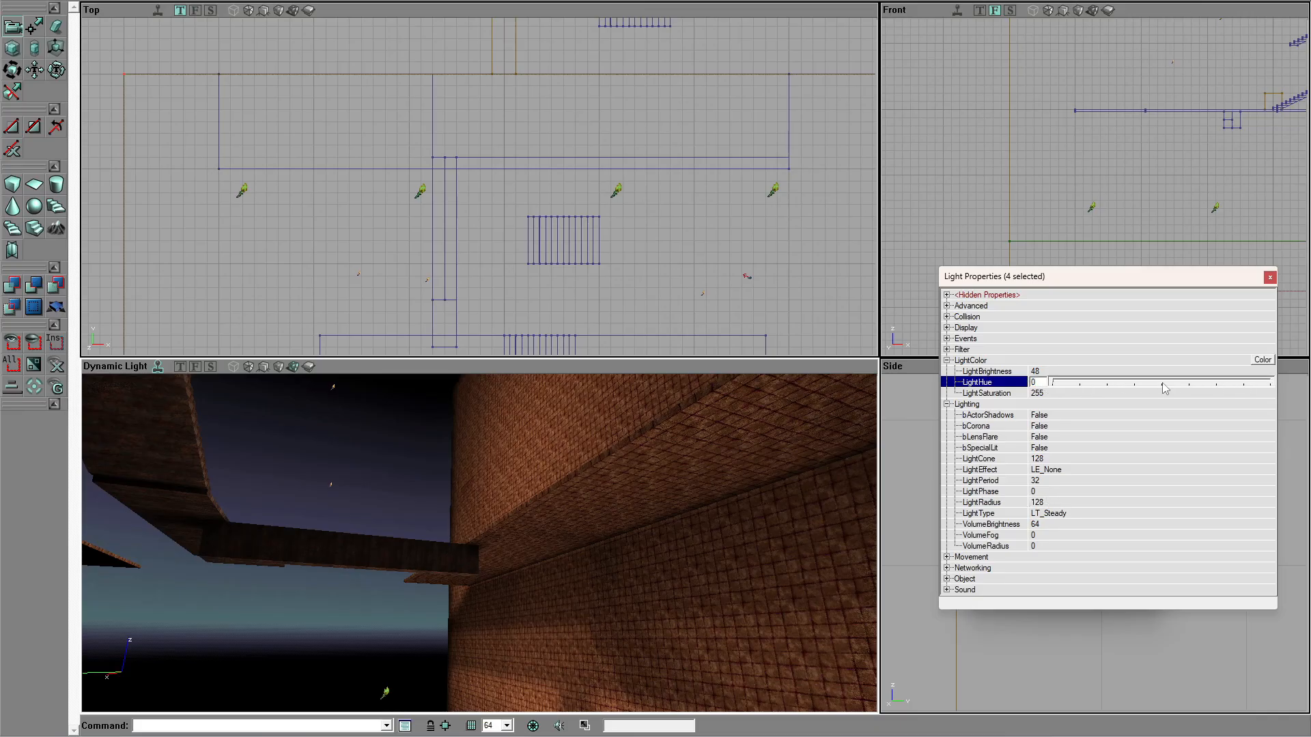
left_click(1047, 393)
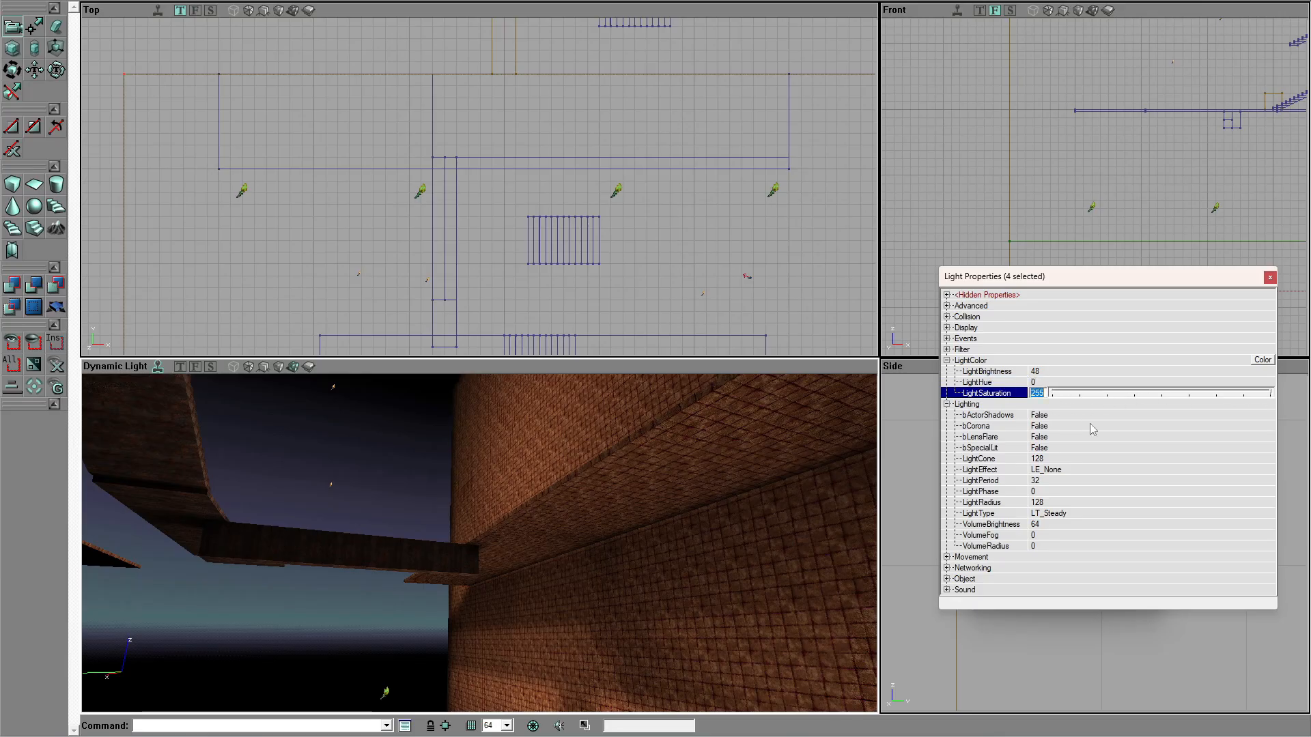
type("100")
key("Return")
right_click_drag(632, 533, 815, 532)
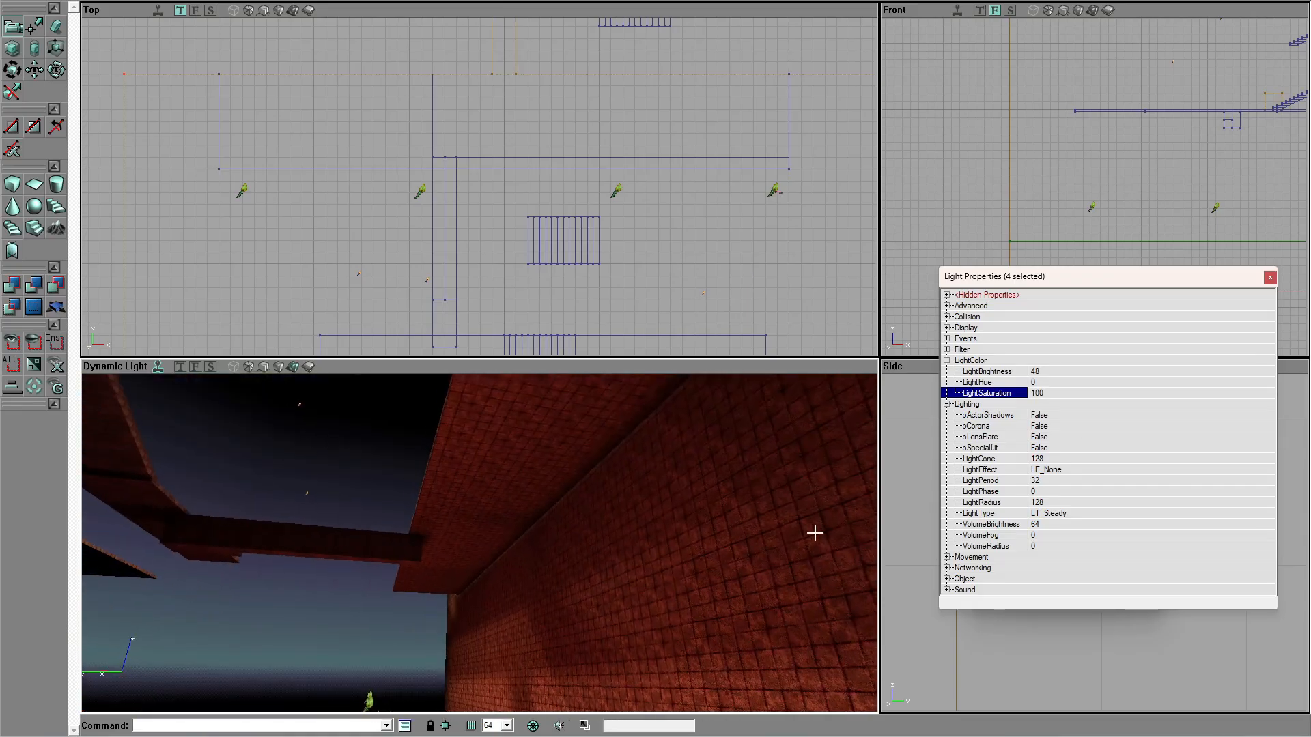
Step: Set the four lava lights' LightHue to 30 and LightSaturation to 50
left_click(1046, 382)
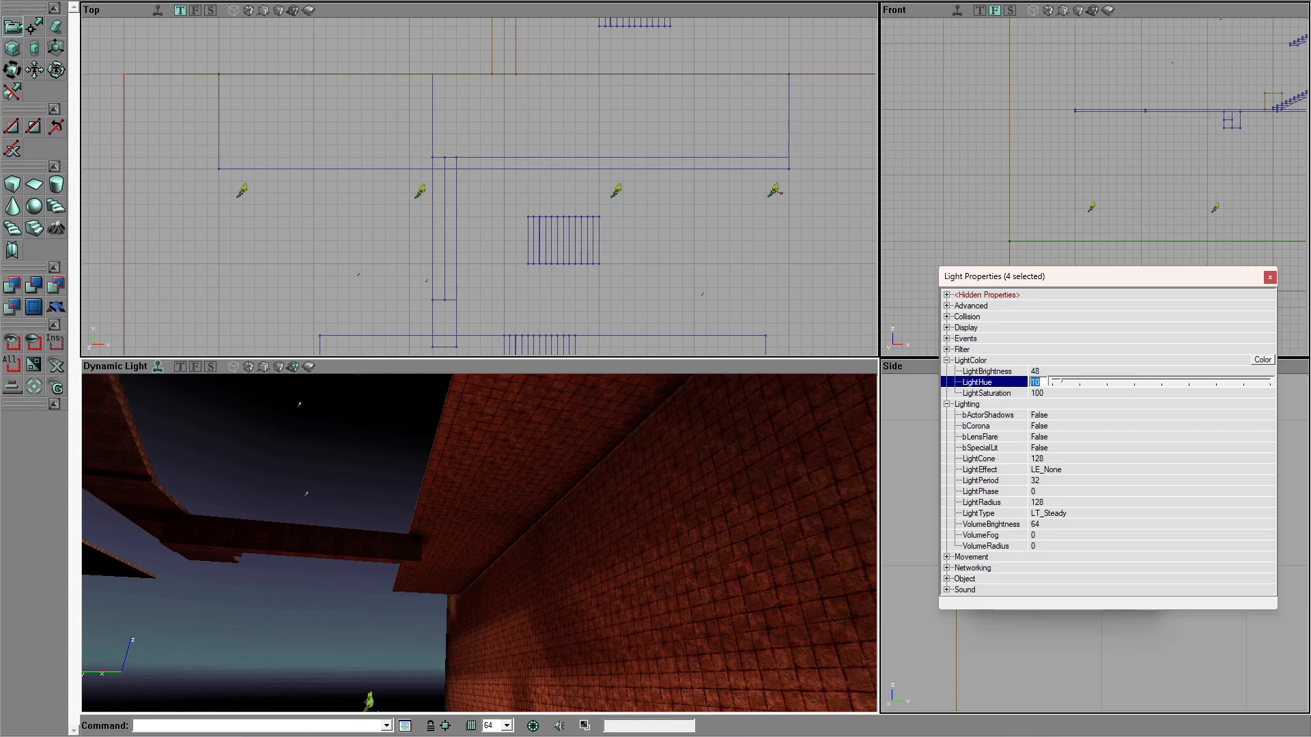
right_click_drag(536, 460, 485, 518)
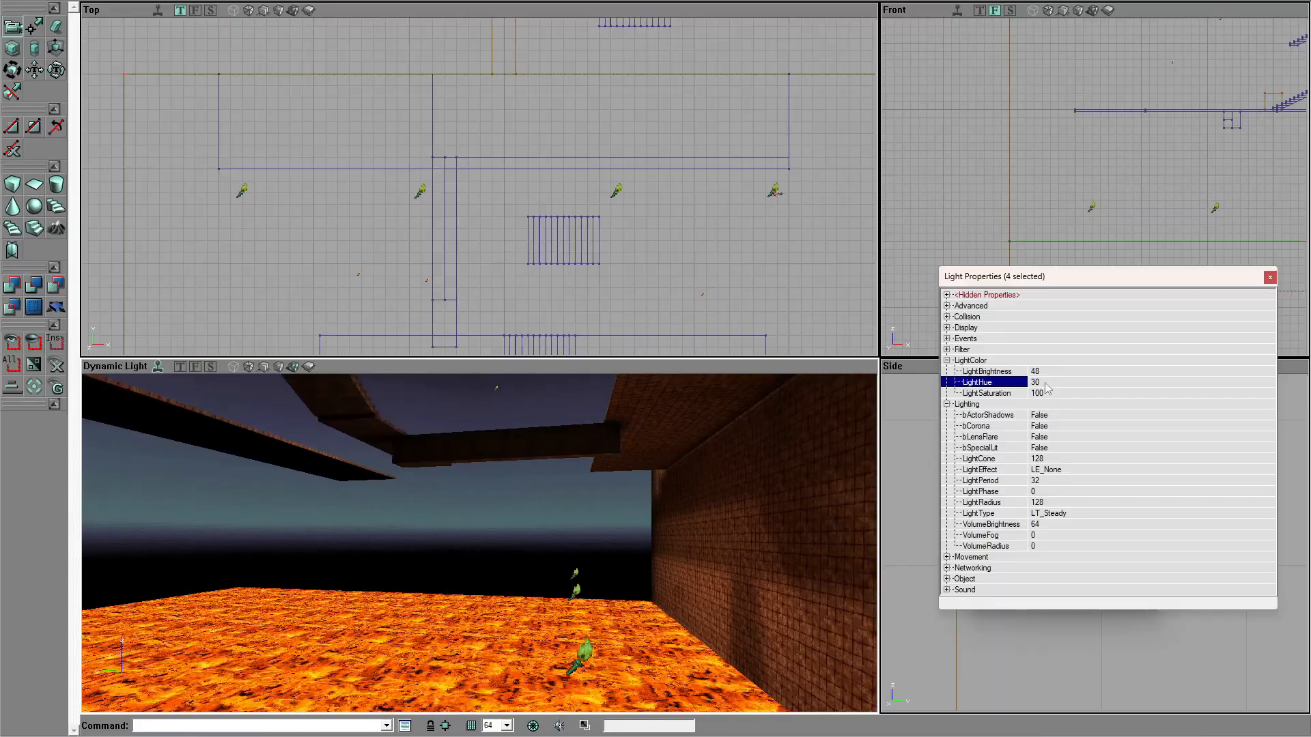
left_click(1049, 394)
type("50")
key("Return")
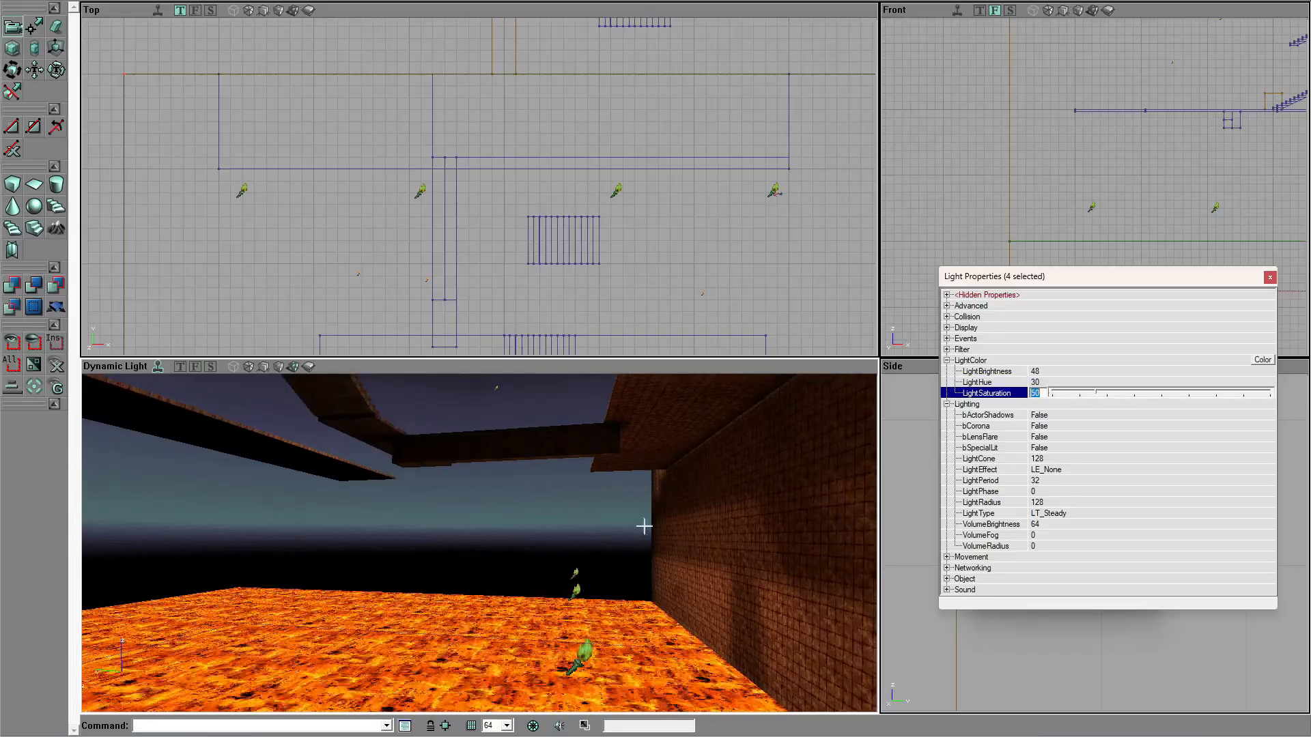
Step: Set the four lava lights' LightBrightness to 100 and check the lit wall above the lava
left_click(1058, 371)
type("100")
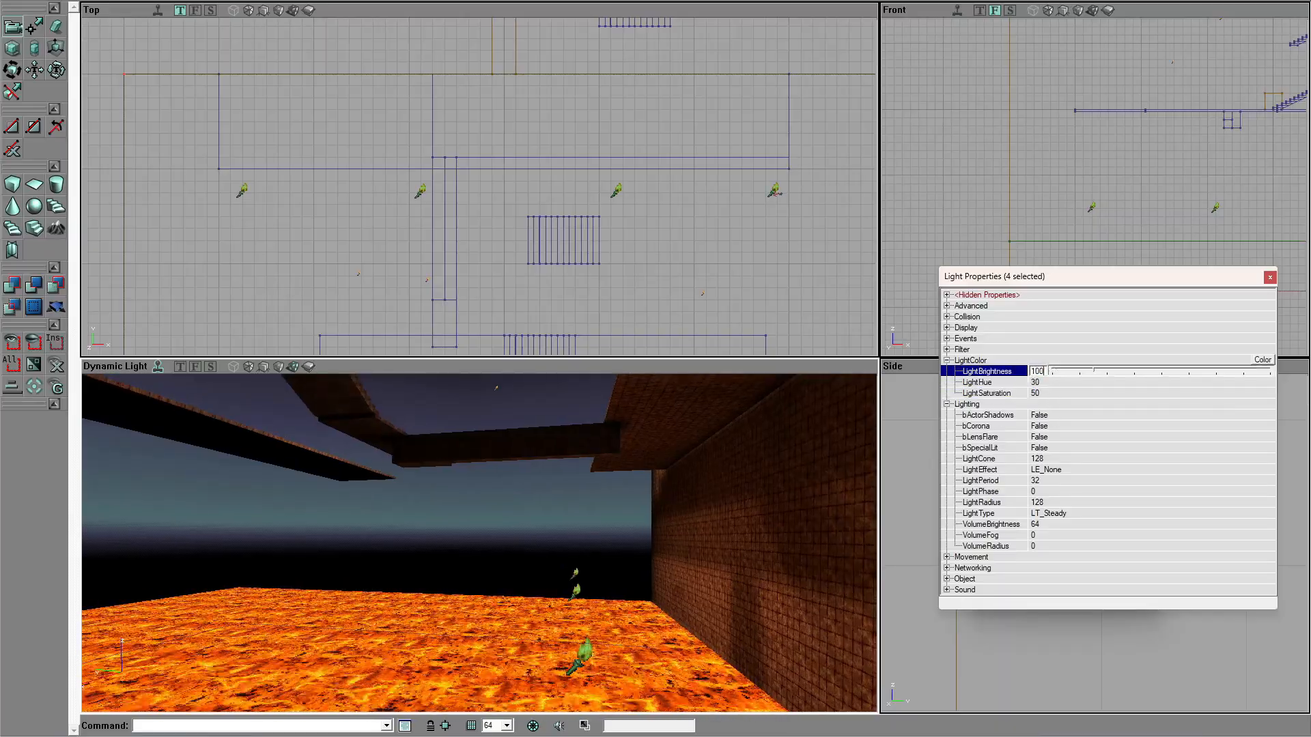
key("Return")
right_click_drag(715, 472, 714, 437)
left_click_drag(478, 539, 488, 464)
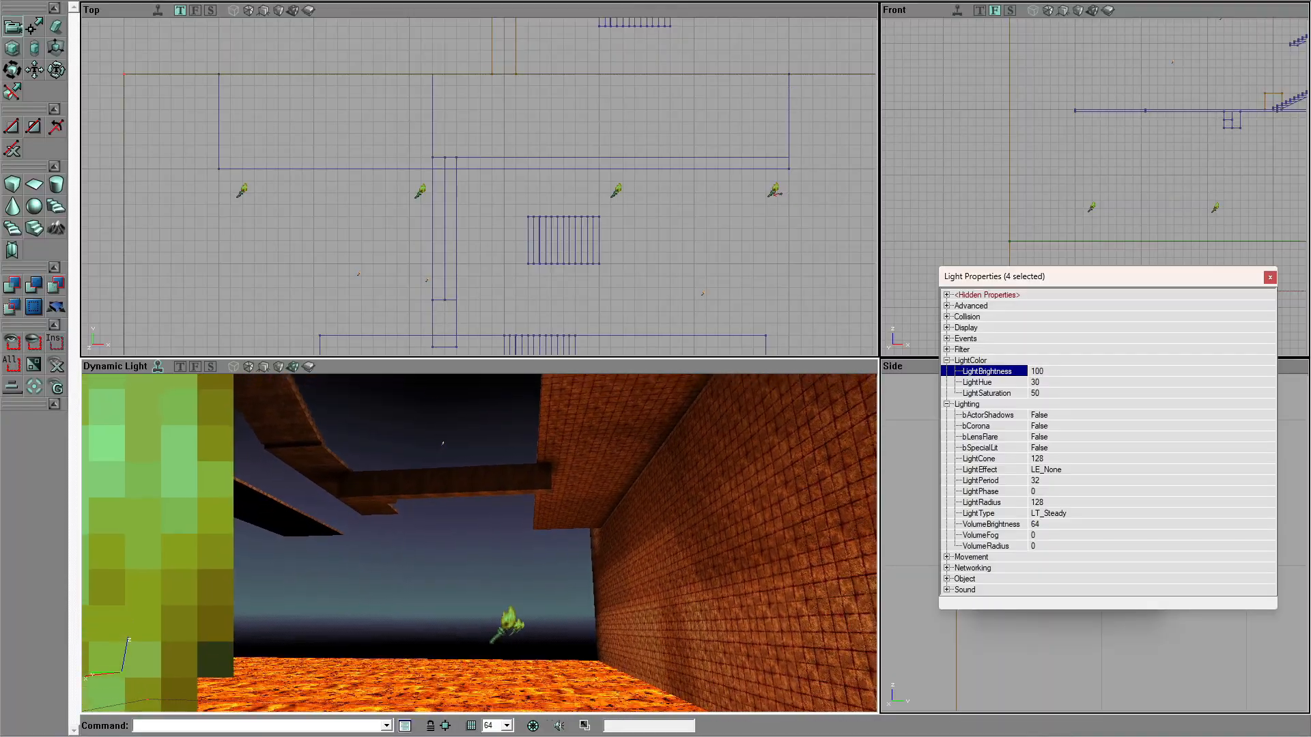
right_click_drag(488, 464, 490, 447)
left_click_drag(490, 448, 452, 432)
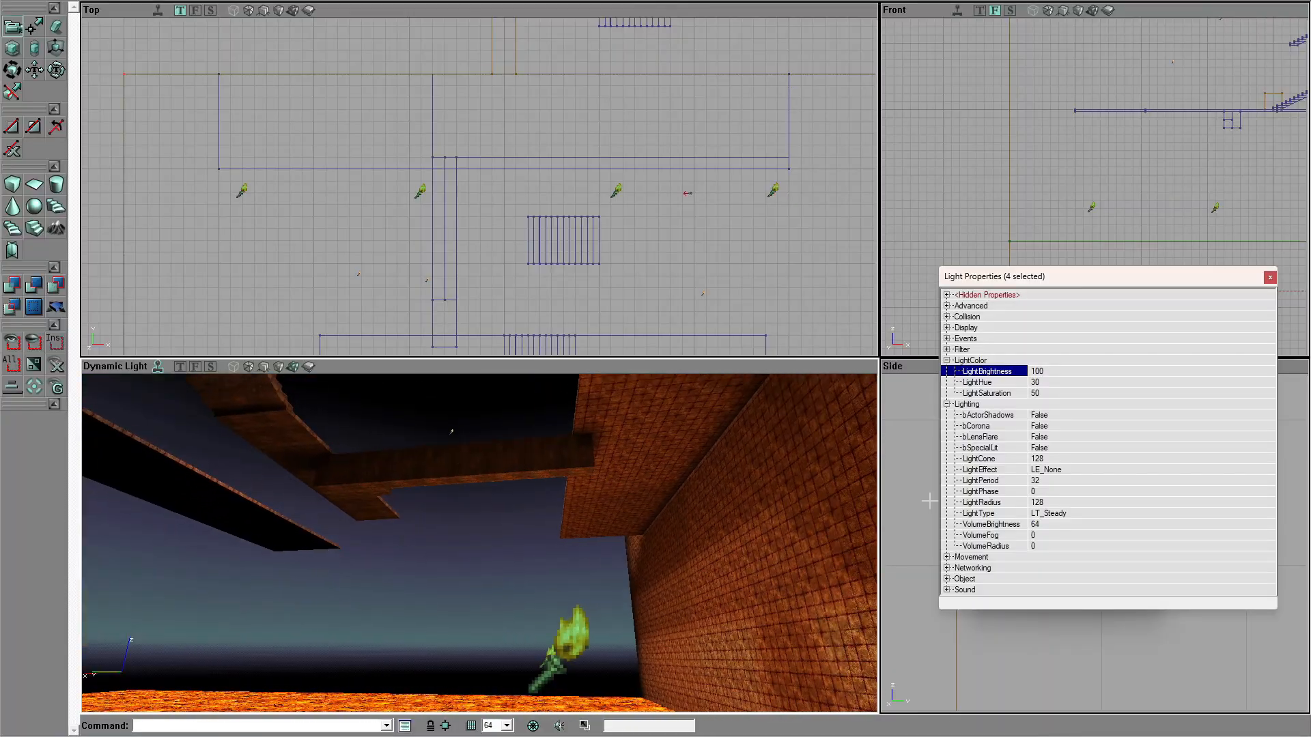
Step: Try the LE_FireWaver, LE_SlowWave and LE_WateryShimmer effects on the lava lights and reset LightEffect to LE_None
left_click(1099, 471)
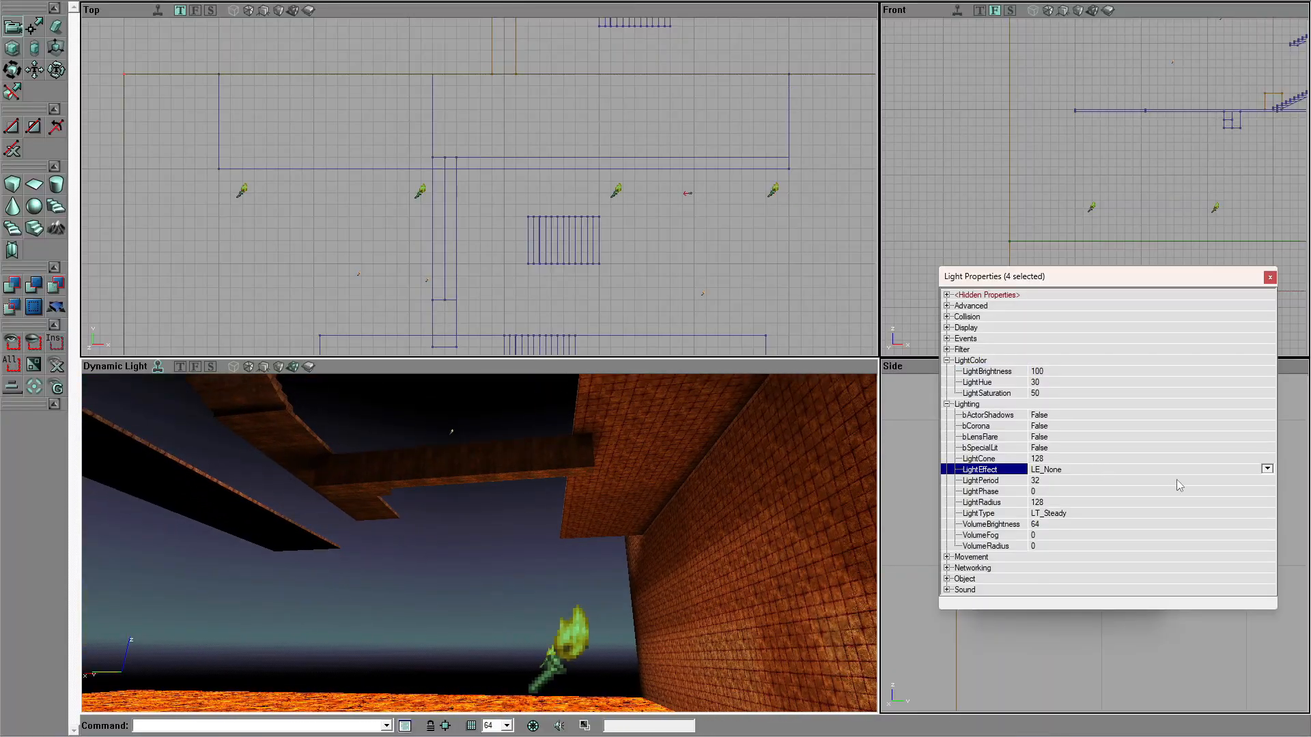
left_click(1266, 469)
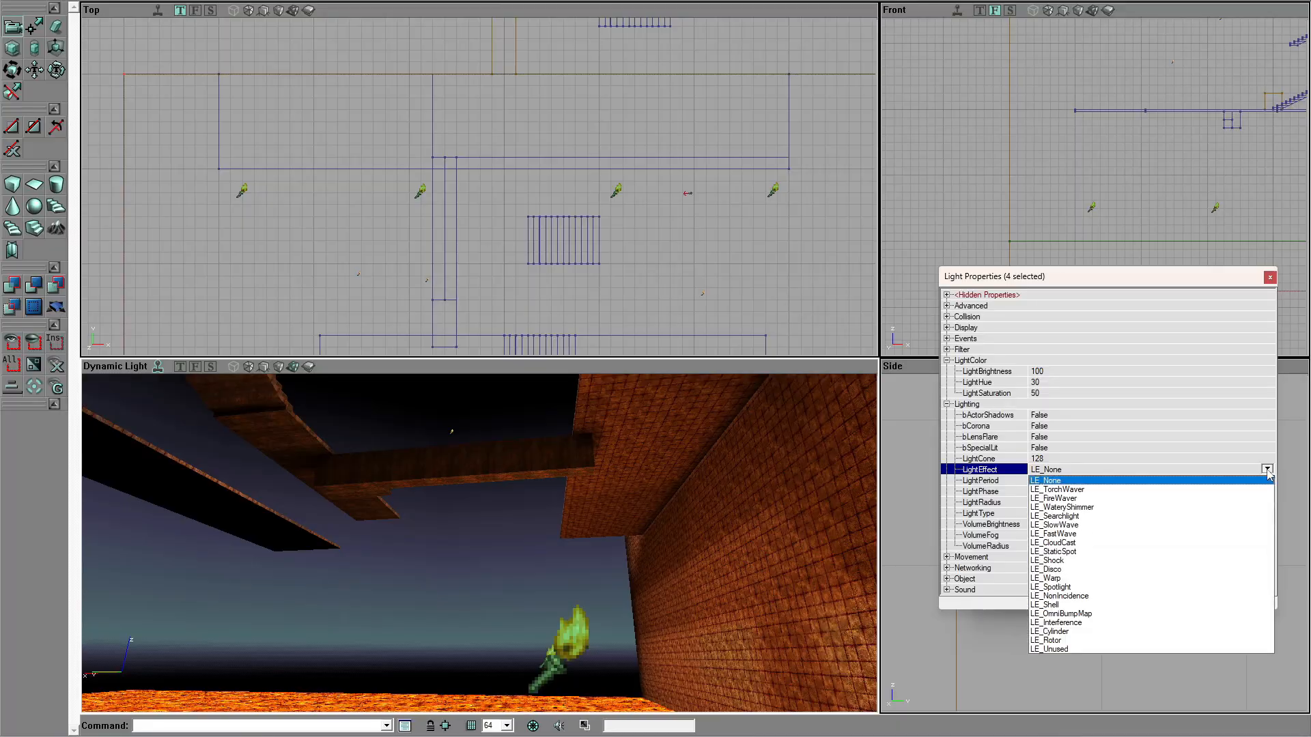
left_click(1164, 500)
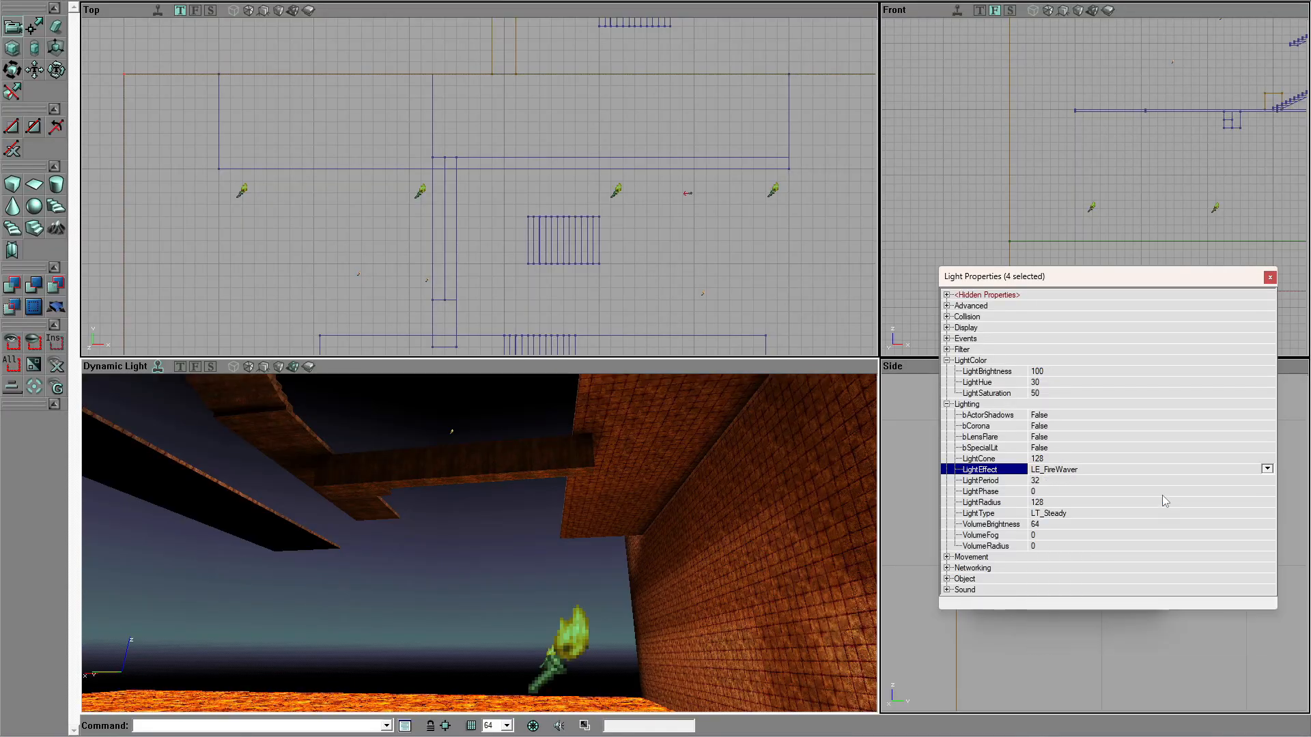
left_click(1266, 469)
left_click(1092, 525)
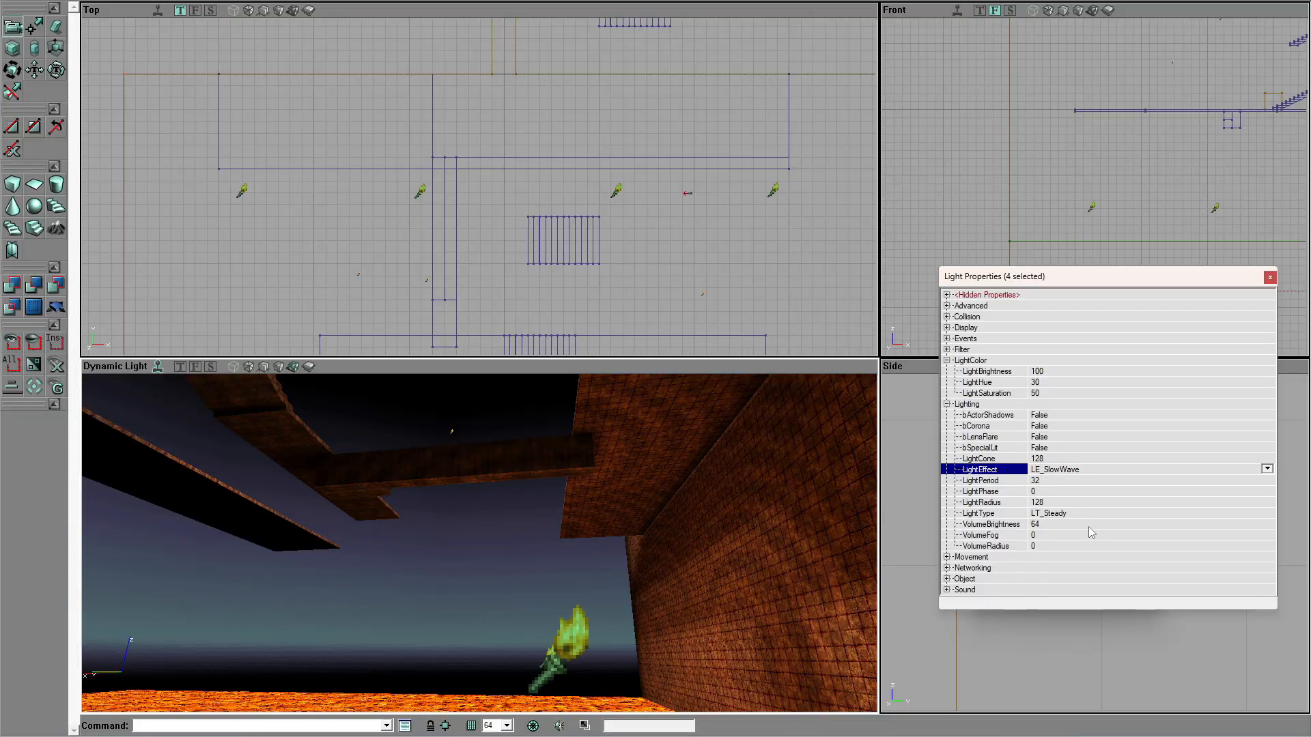
left_click(1267, 469)
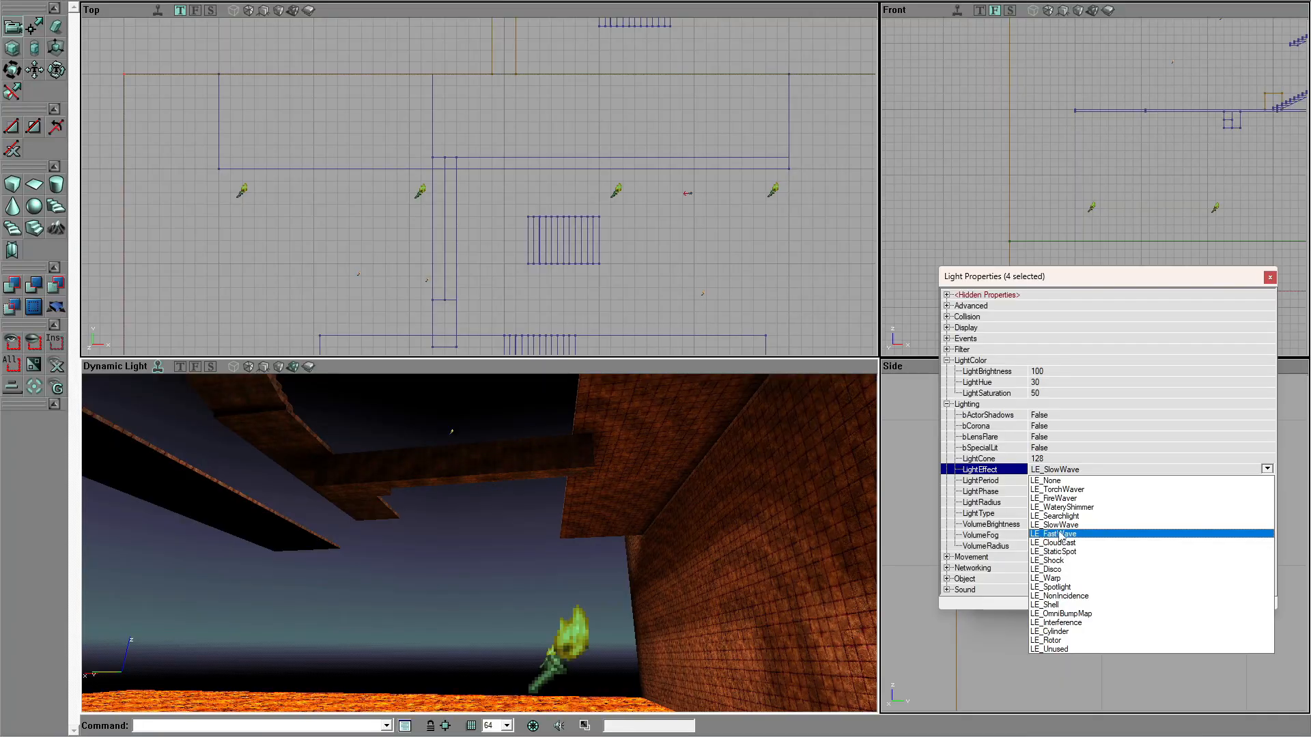
left_click(1070, 508)
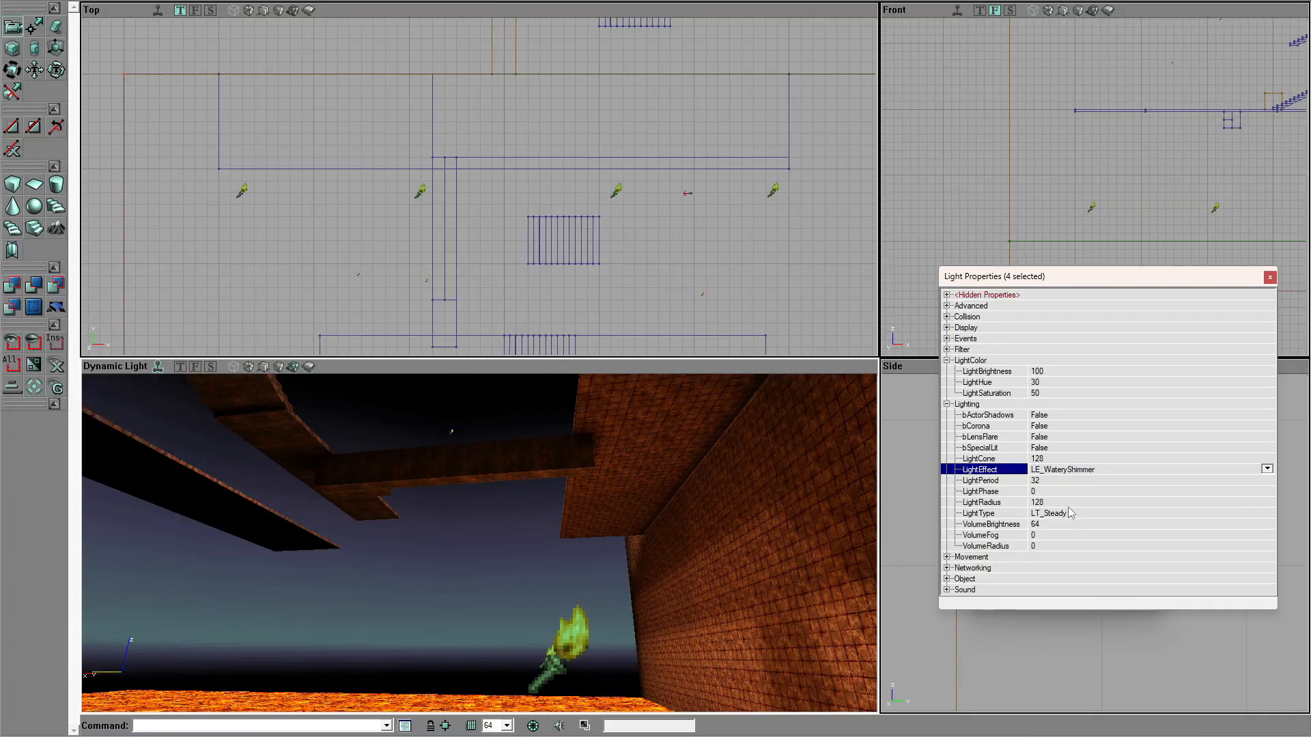
right_click_drag(651, 530, 722, 601)
left_click(1091, 471)
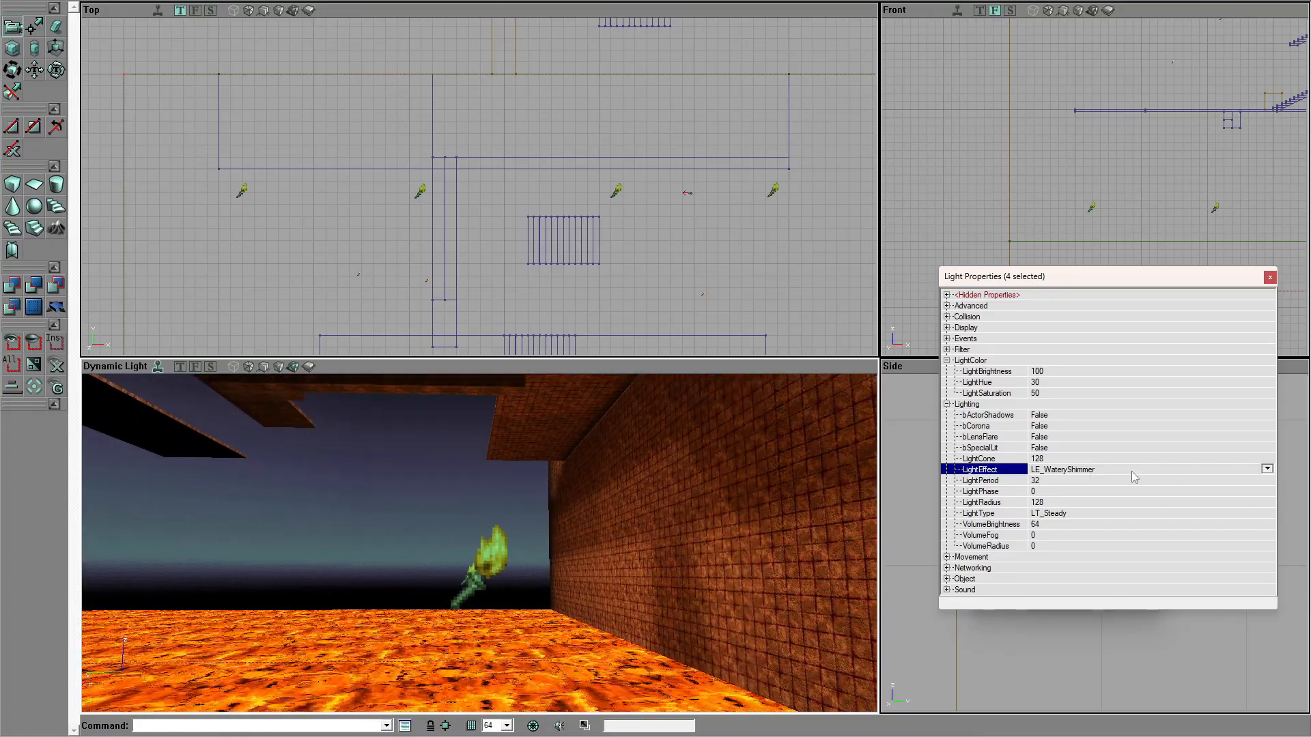
left_click(1267, 469)
left_click(1088, 481)
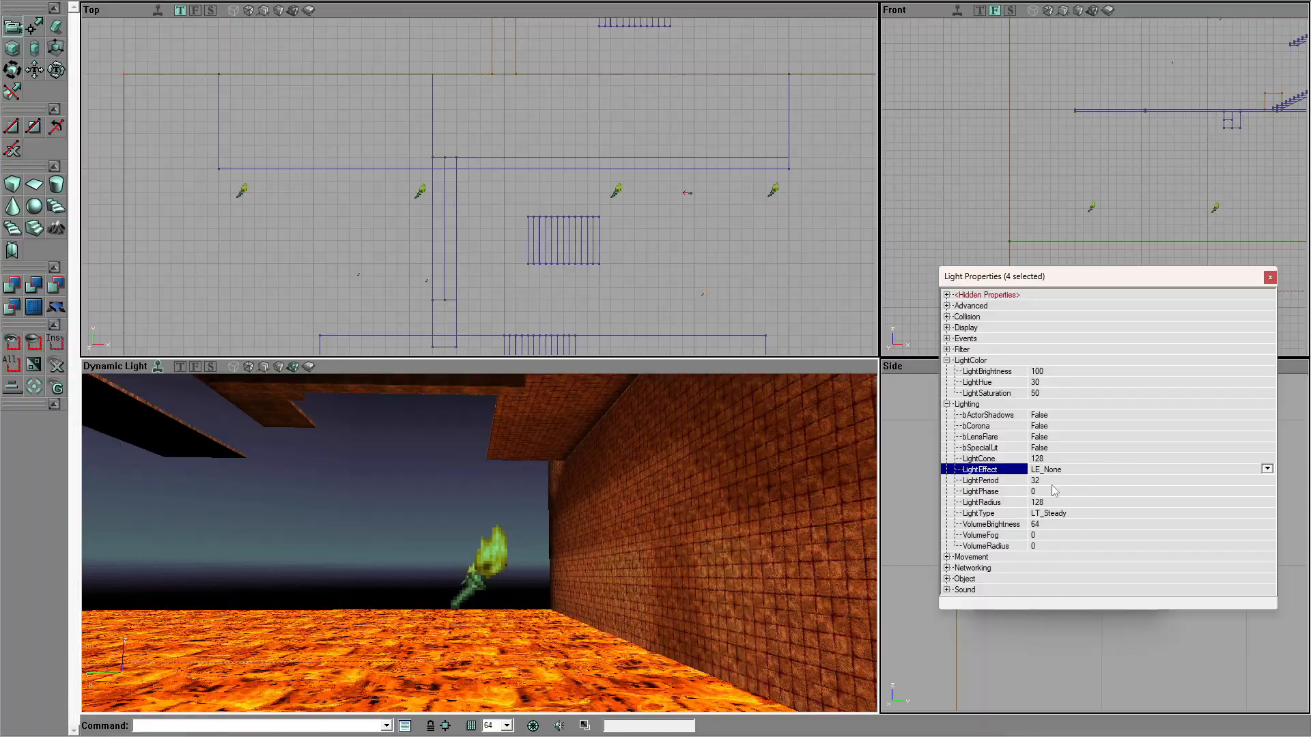
Step: Try the LT_SubtlePulse and LT_Pulse types on the lava lights and set LightType to LT_None
left_click(1061, 515)
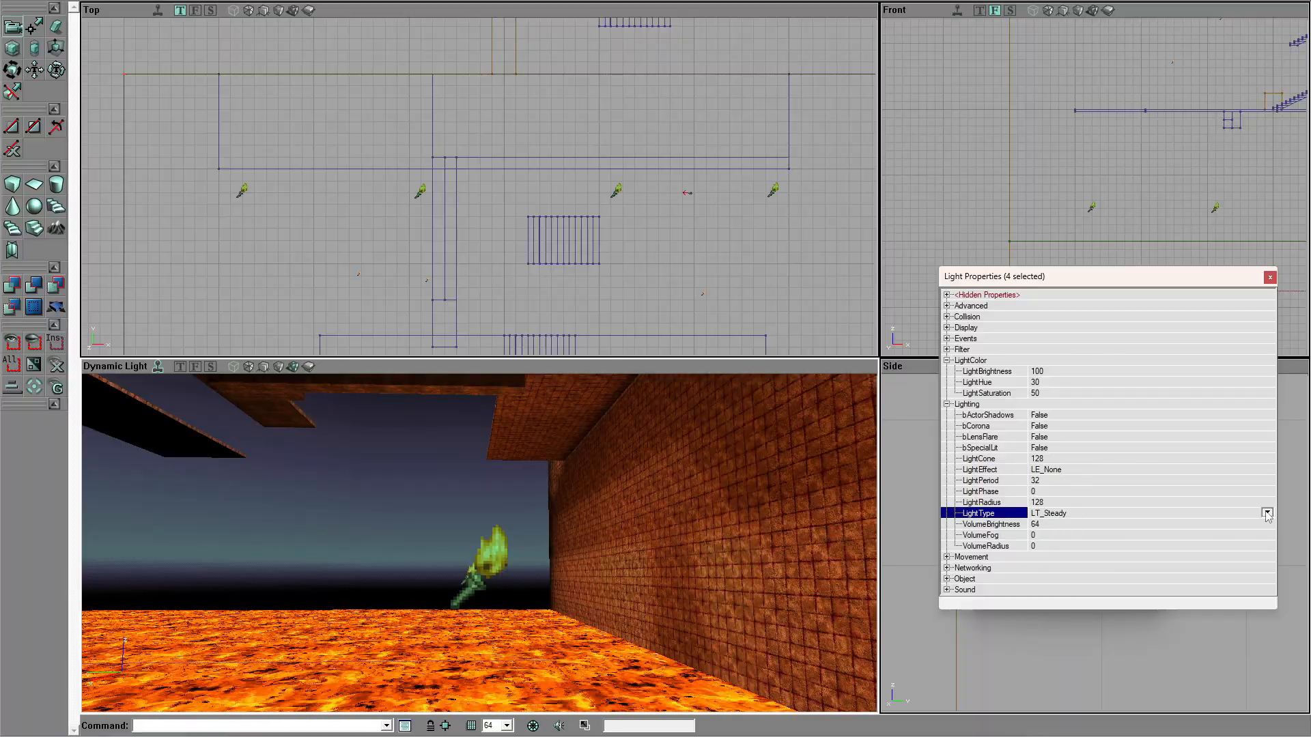
left_click(1268, 514)
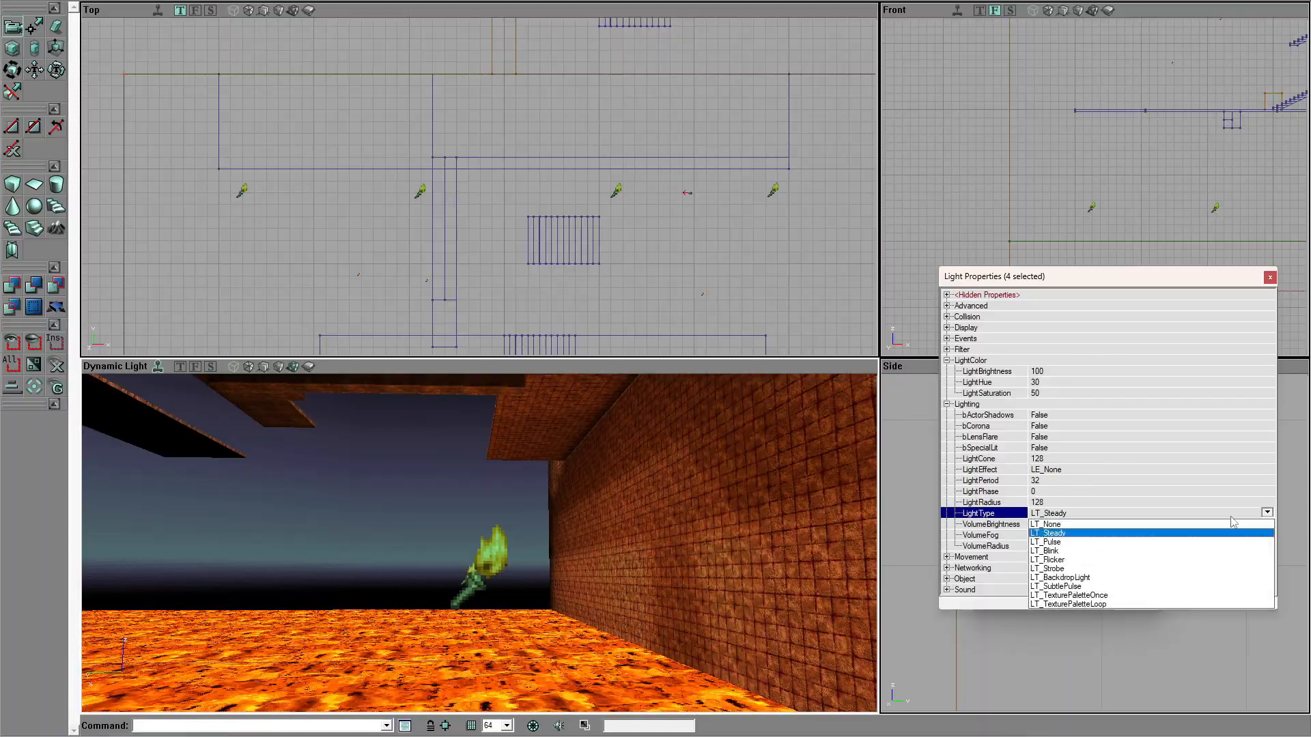
left_click(1082, 587)
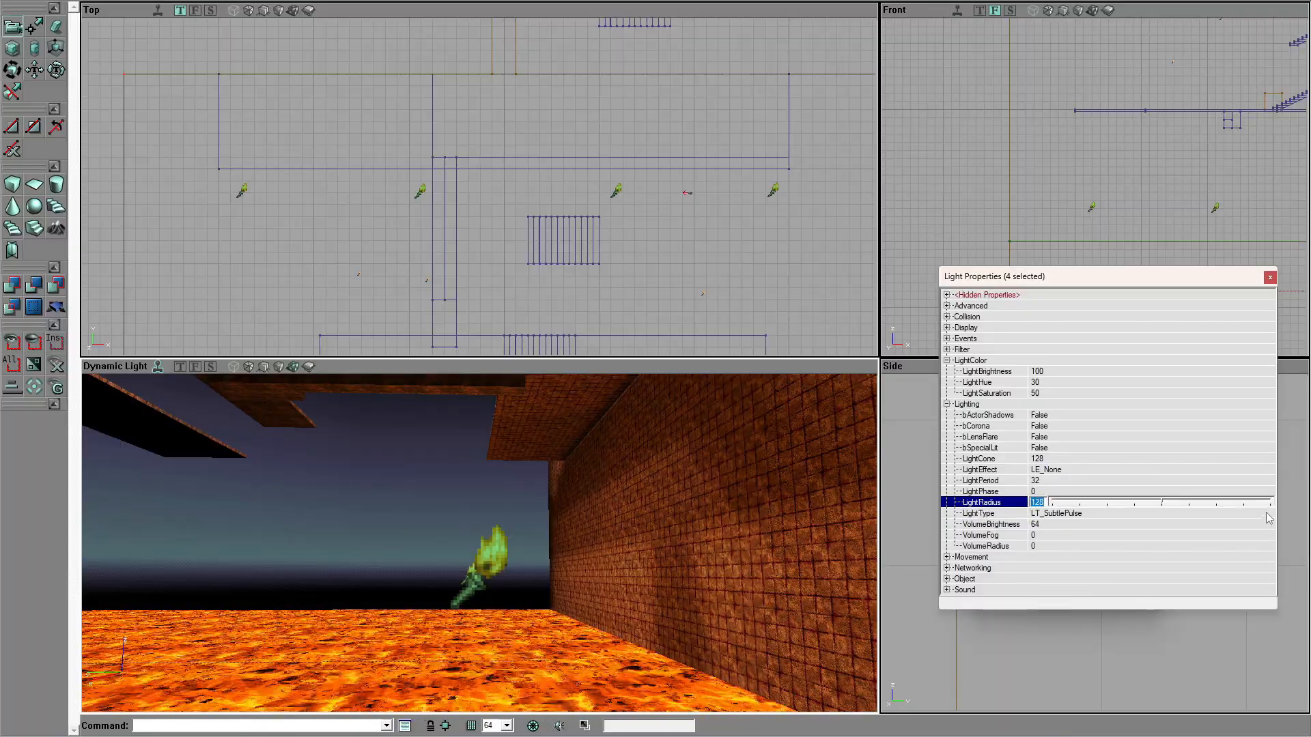
left_click(1166, 516)
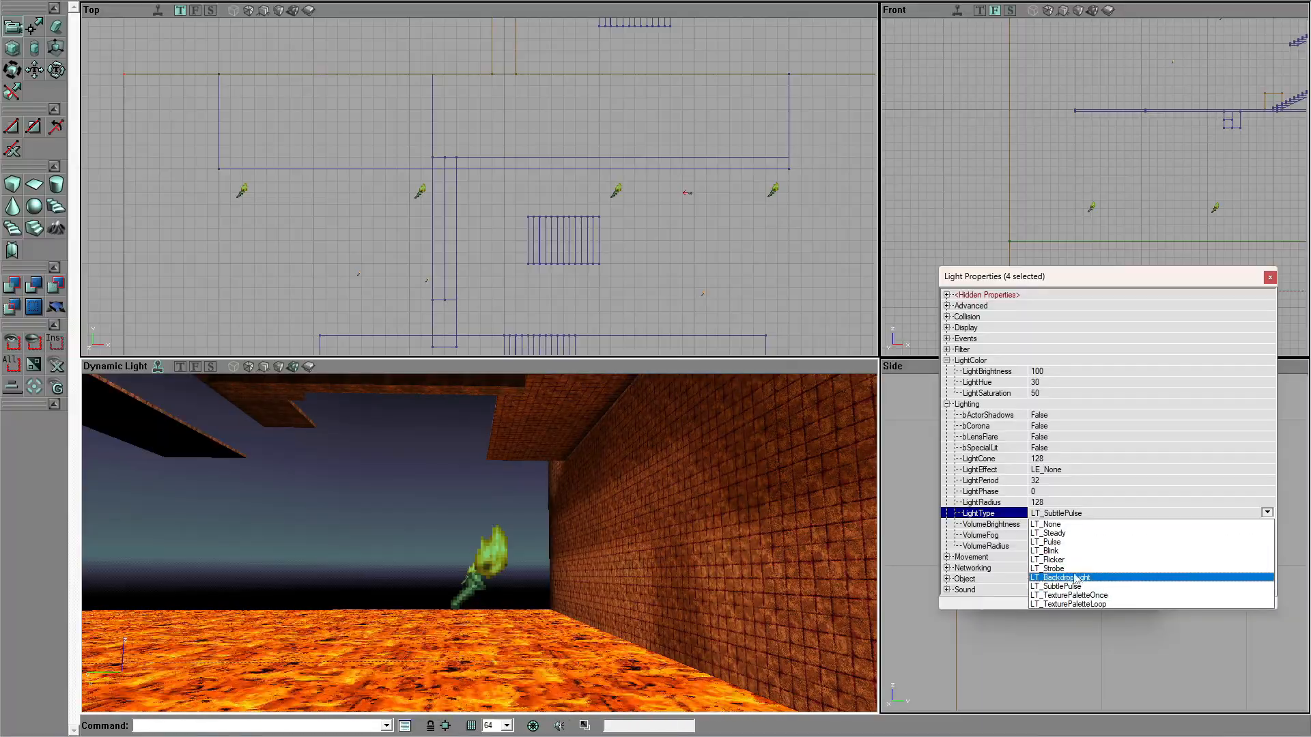
left_click(1065, 542)
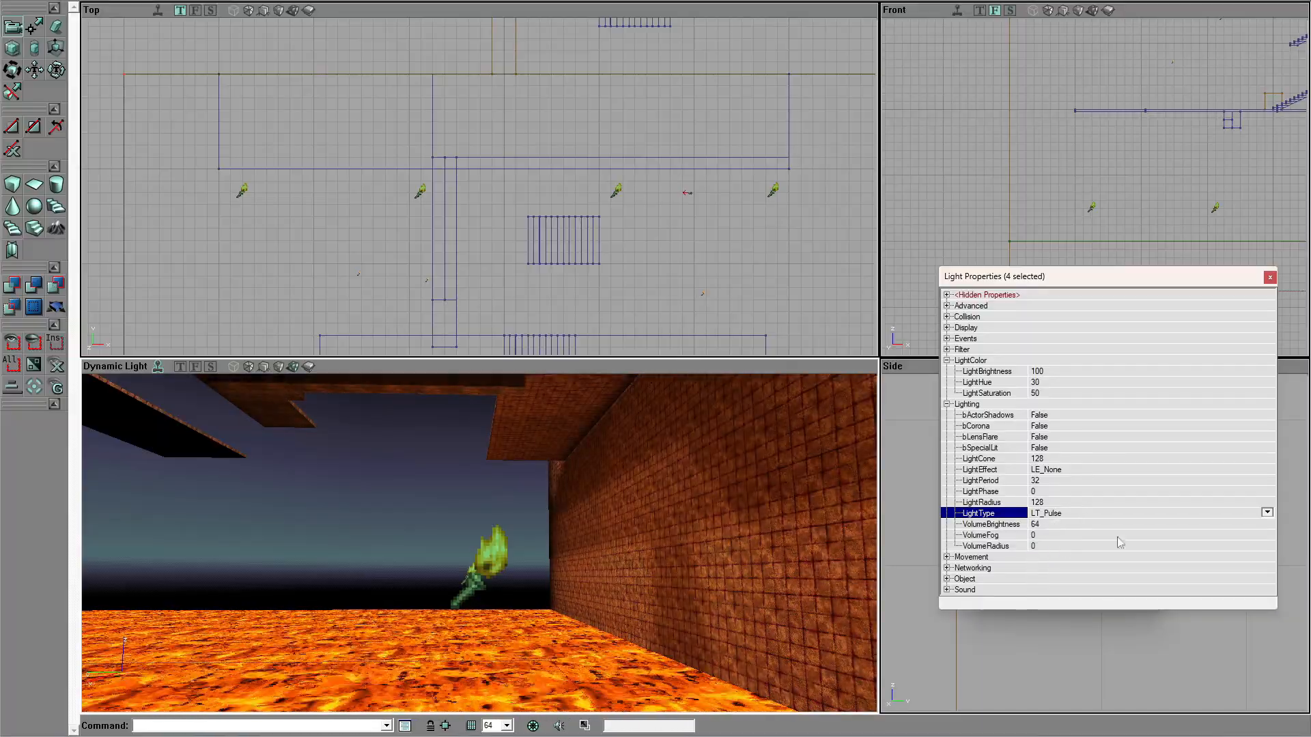
left_click(1267, 513)
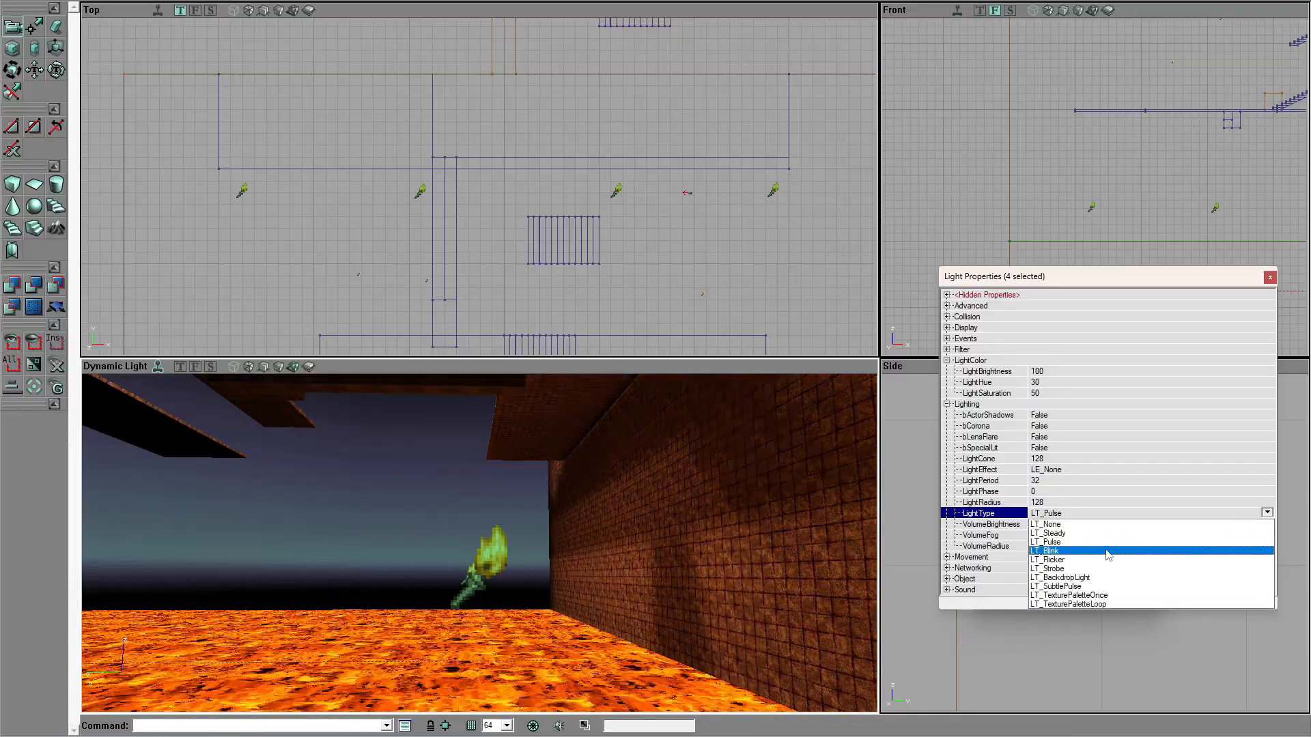
left_click(1046, 525)
Step: Try LE_TorchWaver on the four lava lights and set LightEffect to LE_WateryShimmer
left_click(983, 470)
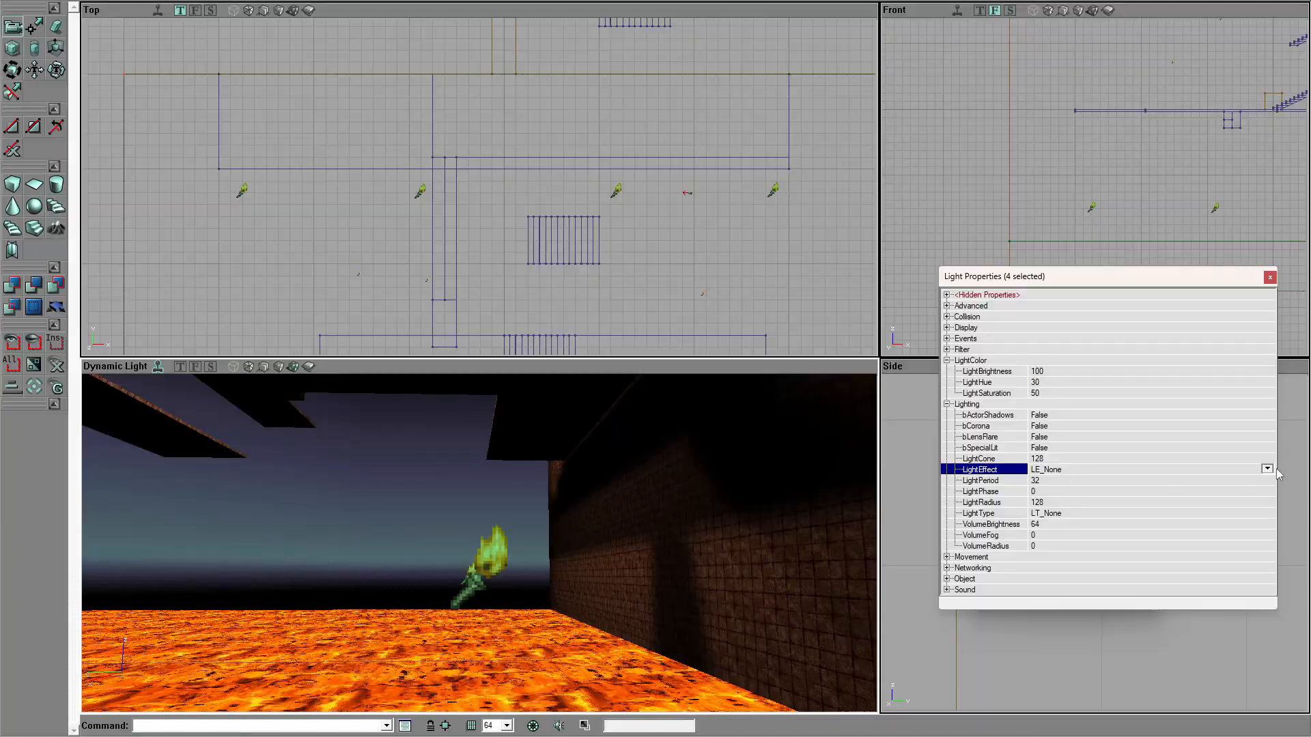
left_click(1267, 469)
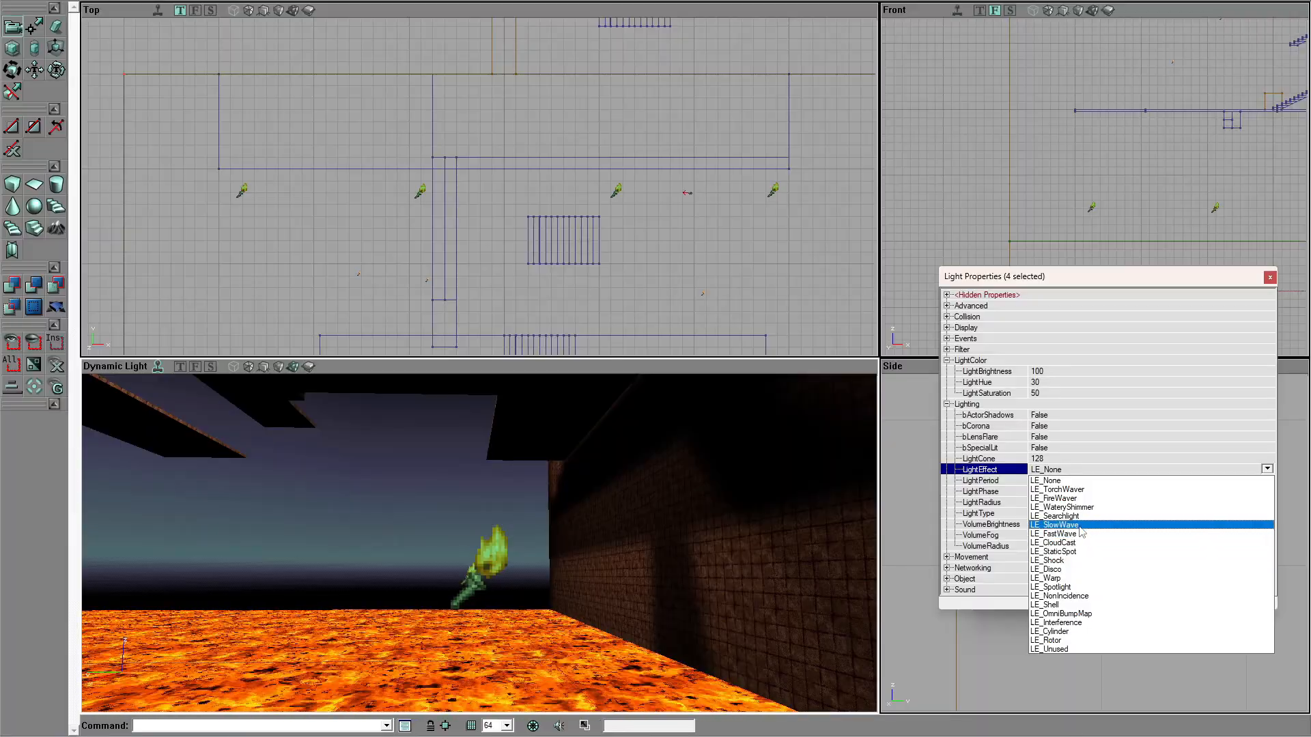
left_click(1072, 490)
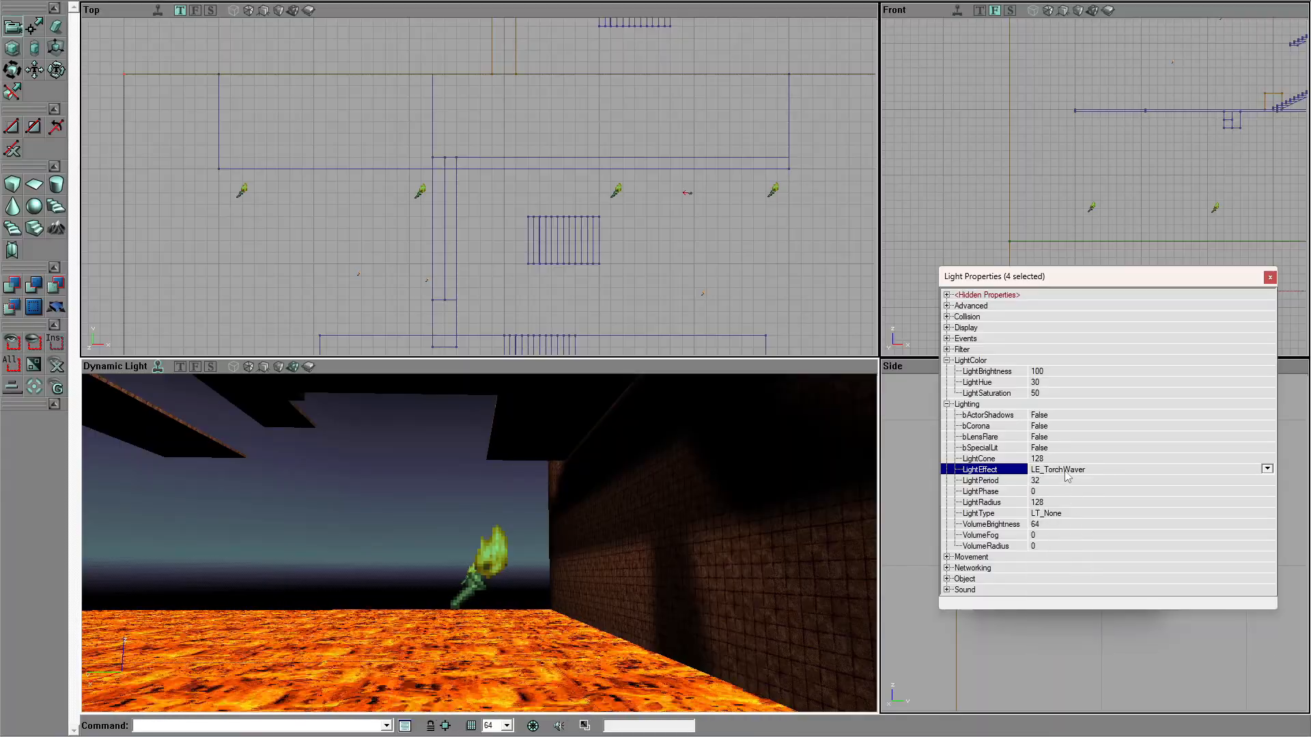
left_click(1267, 469)
left_click(1111, 514)
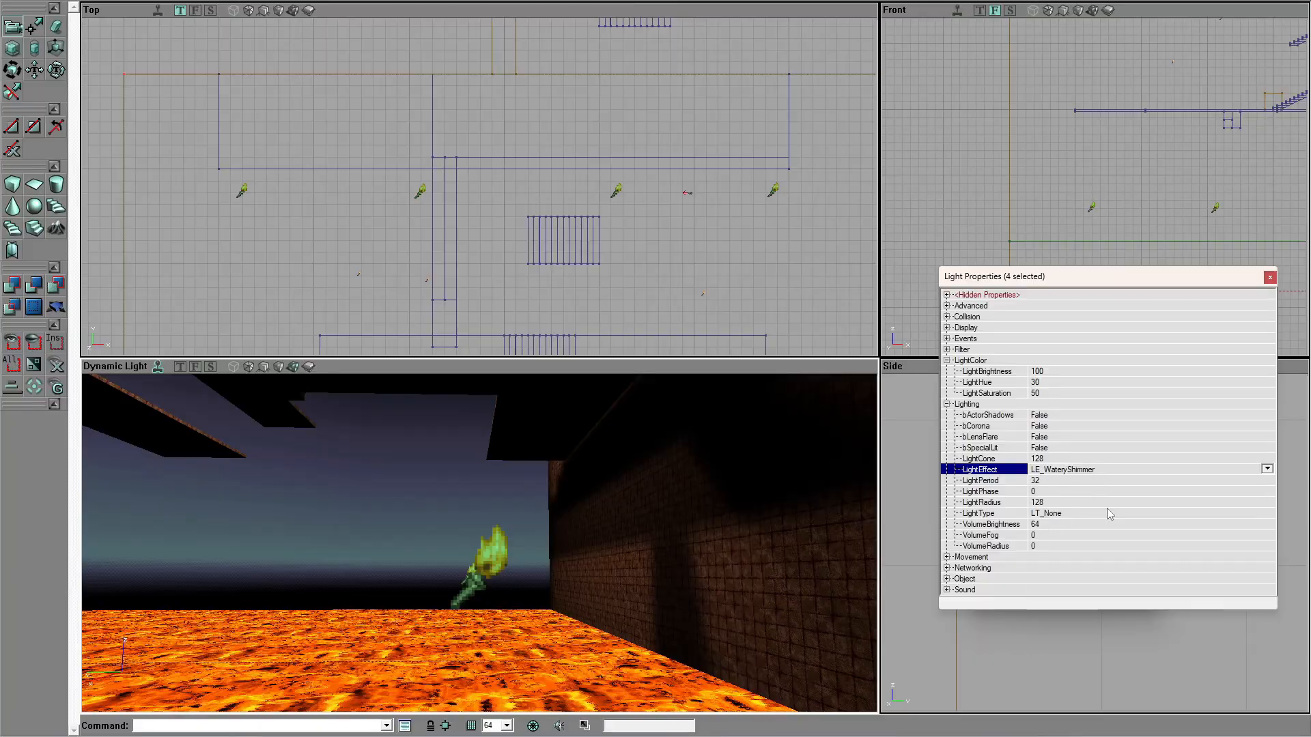
Step: Set the four lava lights' LightType to LT_Steady and check the lit wall from several angles
mouse_move(822, 571)
left_mouse_down()
mouse_move(823, 532)
mouse_move(847, 492)
mouse_move(822, 523)
left_mouse_up()
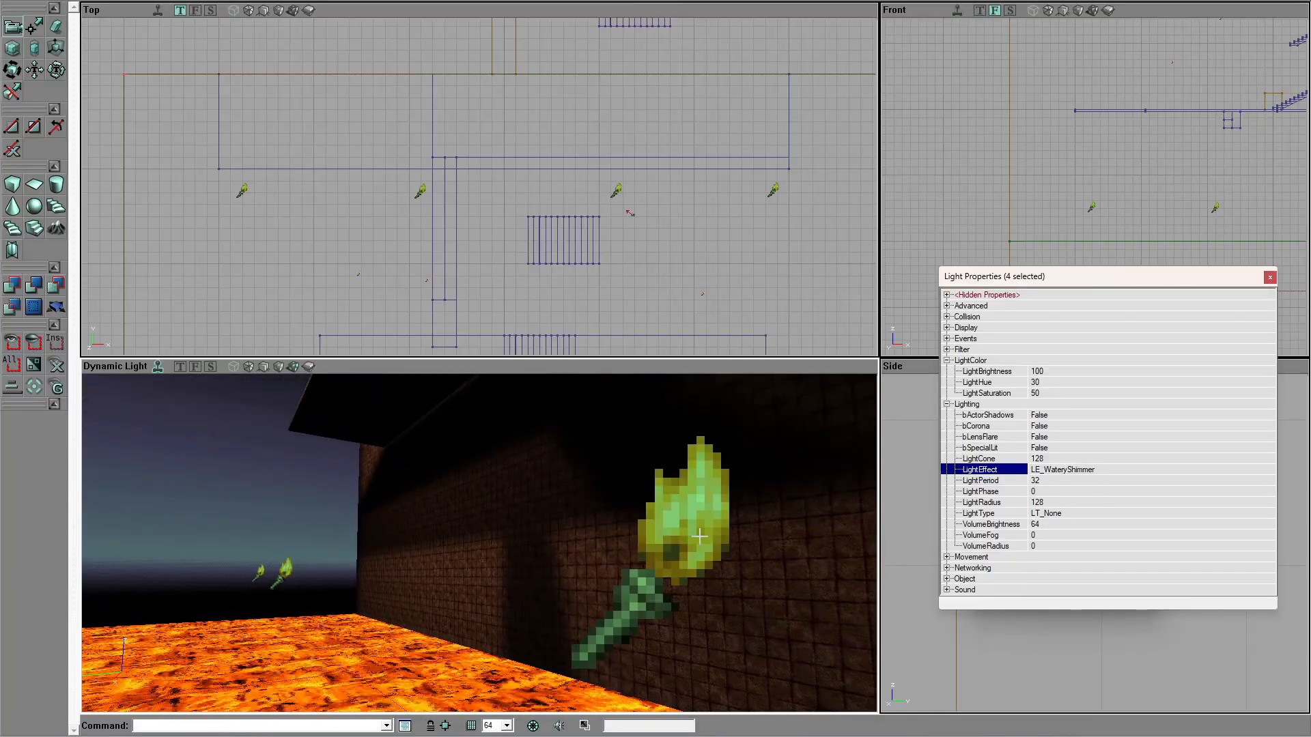
left_click(1054, 514)
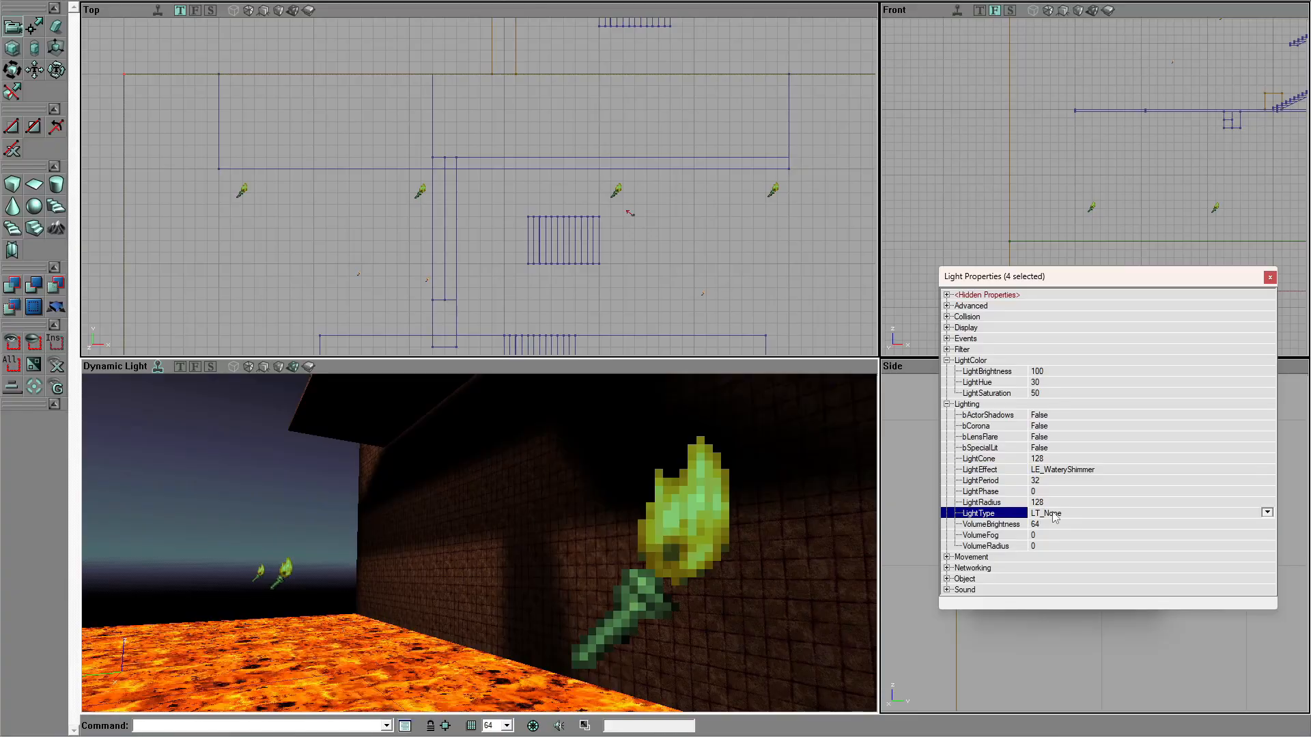
left_click(1267, 512)
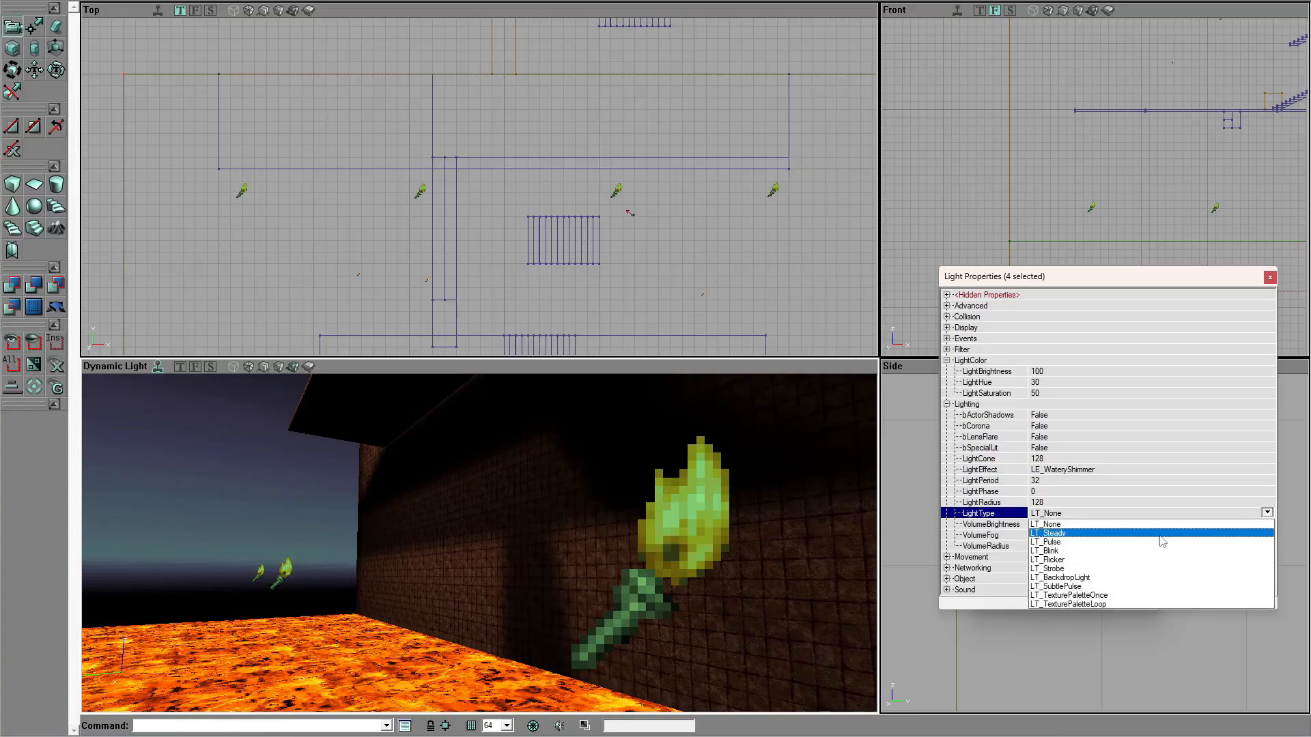
left_click(1163, 533)
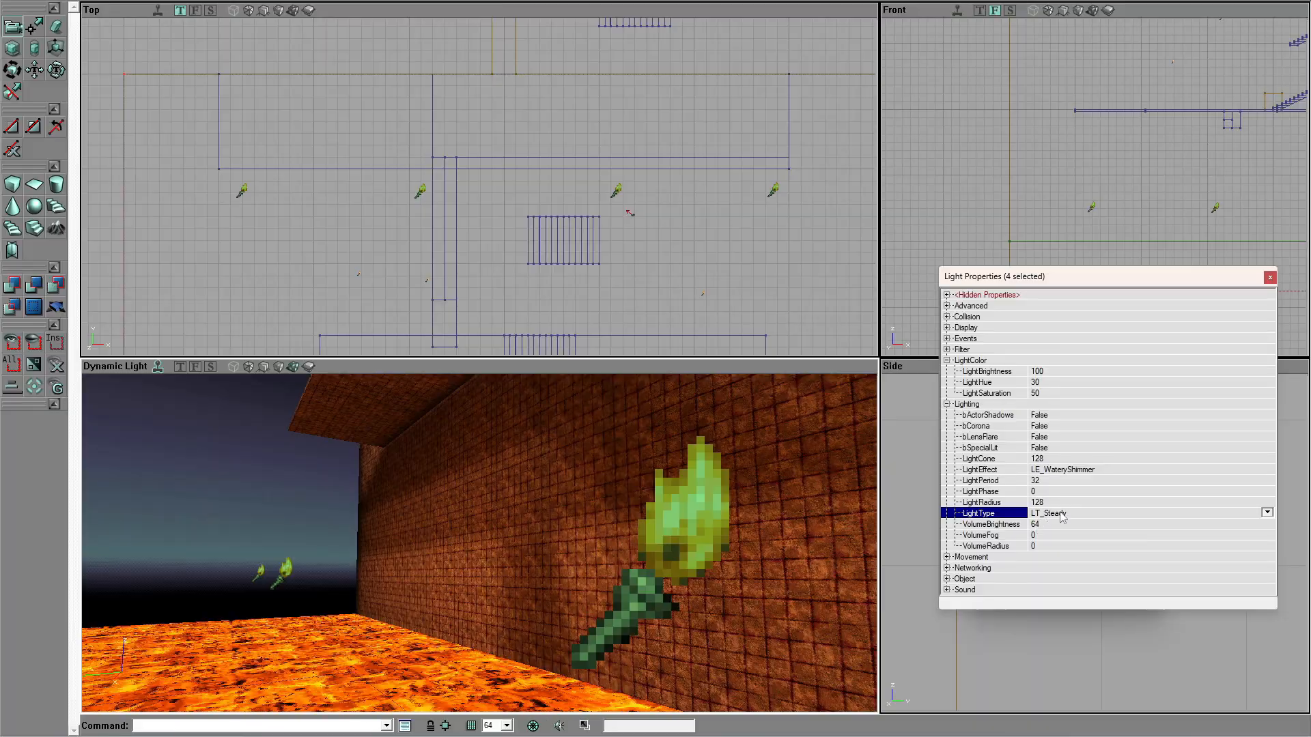
left_click_drag(607, 514, 622, 605)
mouse_move(622, 604)
right_mouse_down()
mouse_move(638, 625)
mouse_move(666, 618)
mouse_move(641, 605)
right_mouse_up()
left_click_drag(584, 478, 592, 513)
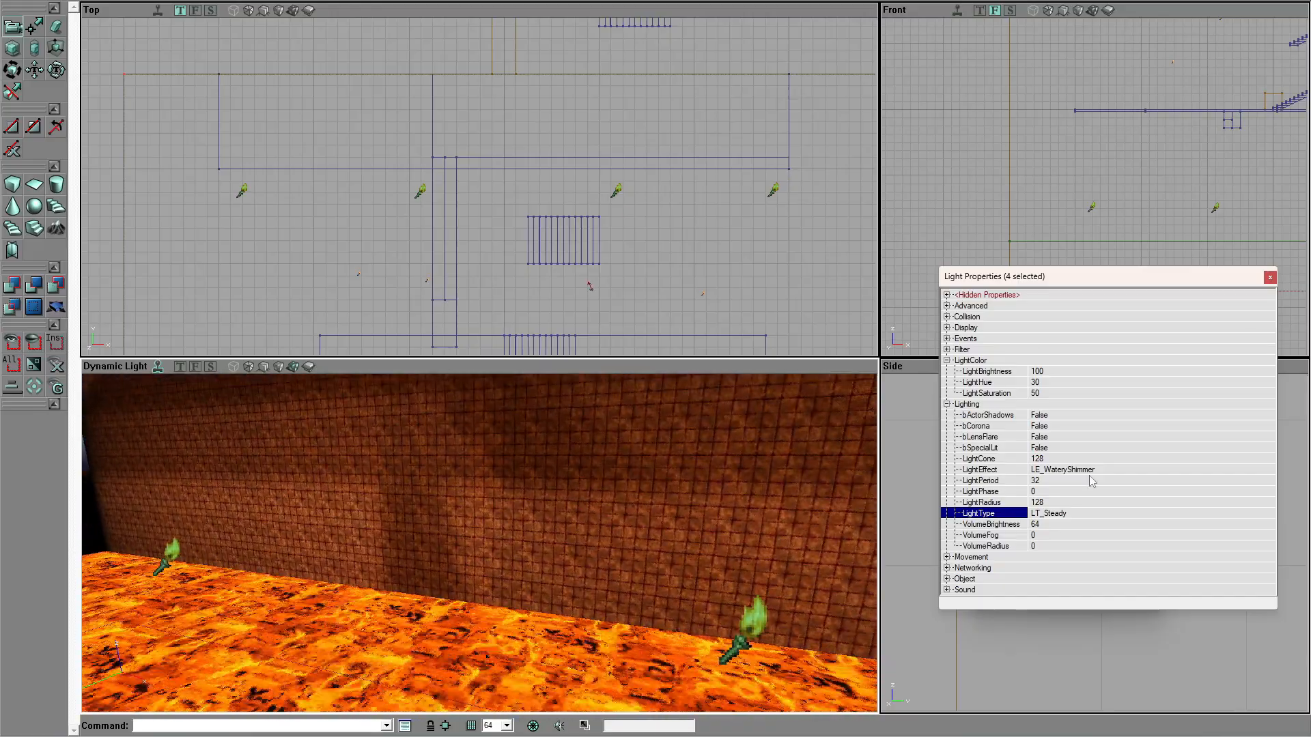
Step: Move the four lava lights closer to the wall and try a LightRadius of 160
left_click_drag(462, 247, 467, 228, "ctrl")
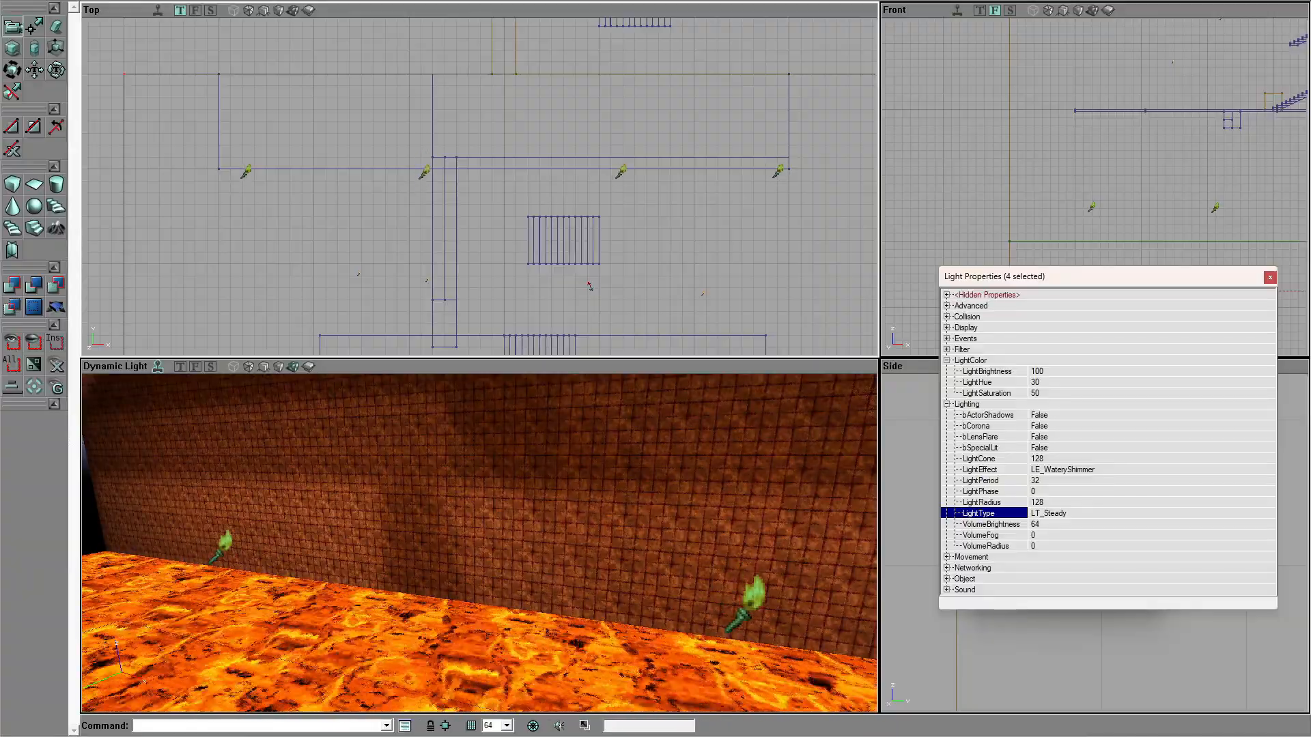
left_click(1060, 504)
key("Return")
left_click_drag(579, 505, 546, 547)
right_click_drag(546, 546, 519, 471)
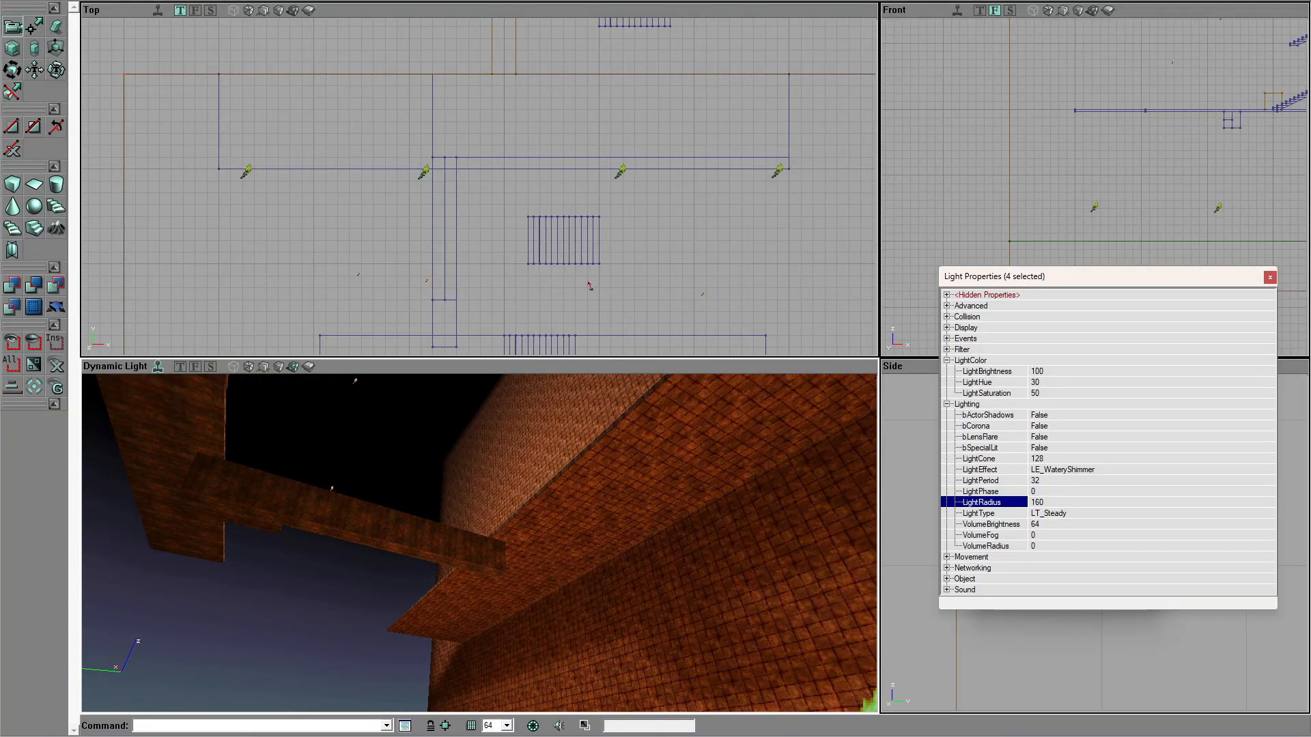
Step: Set the lava lights' LightRadius to 100 and lower them to just above the lava surface
left_click(1056, 504)
right_click_drag(751, 522, 799, 601)
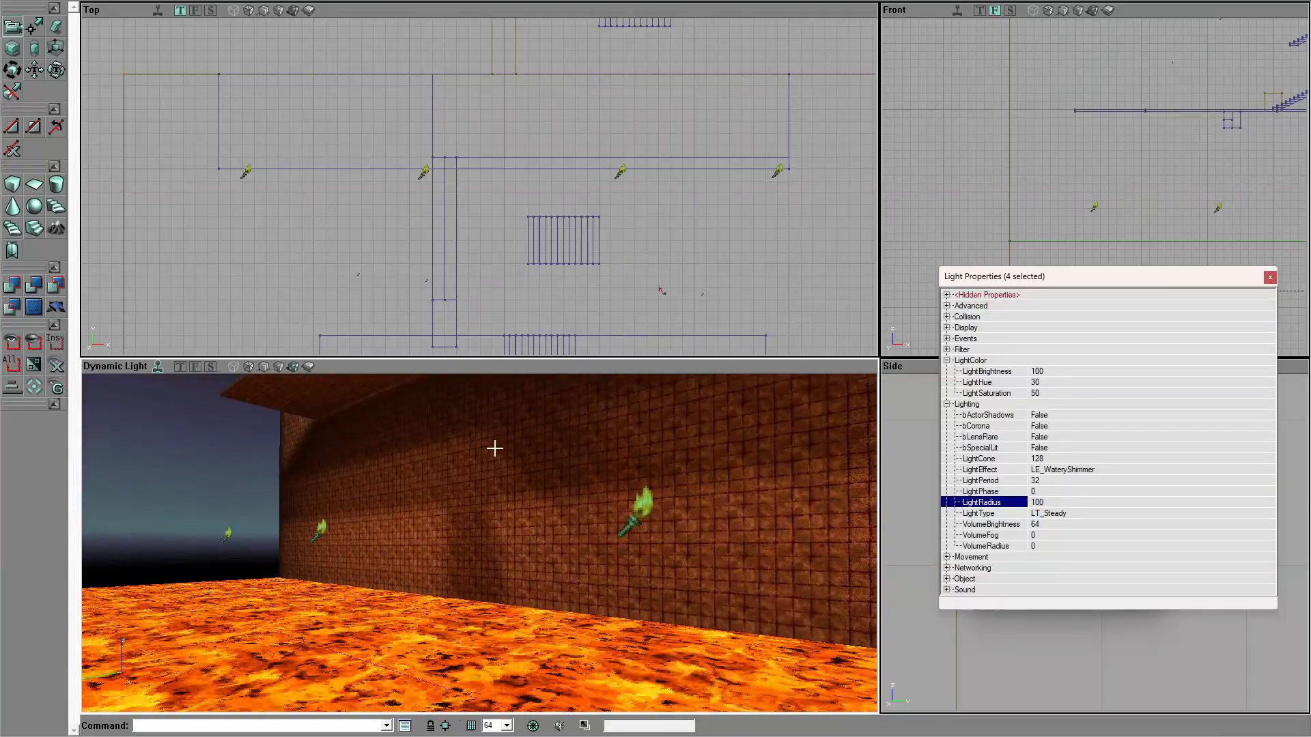
left_click_drag(751, 522, 751, 598, "ctrl")
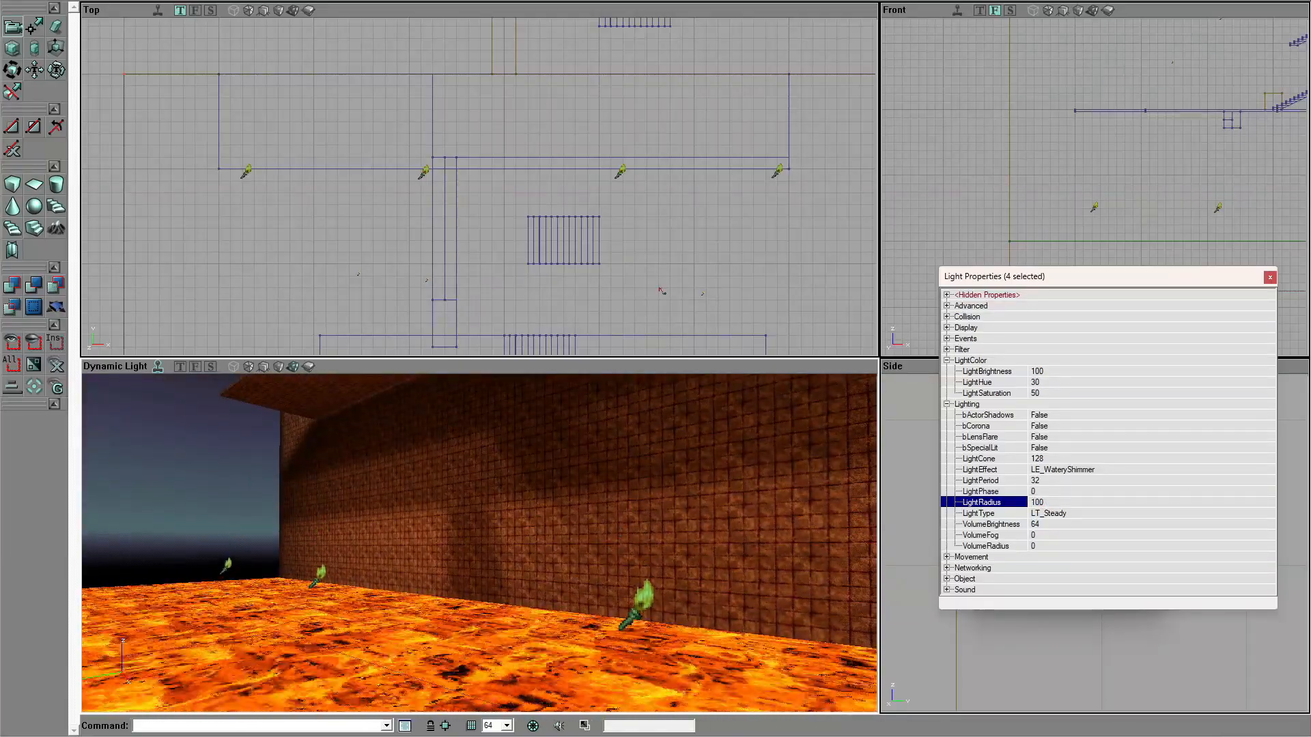
mouse_move(476, 451)
right_mouse_down()
mouse_move(472, 373)
mouse_move(491, 464)
mouse_move(476, 471)
right_mouse_up()
left_click_drag(476, 472, 476, 526)
right_click_drag(476, 526, 476, 505)
Step: Set the lava lights' LightBrightness to 160 and check the light on the walls and walkways
left_click(1049, 371)
type("160")
key("Return")
left_click_drag(683, 471, 546, 600)
right_click_drag(546, 601, 526, 546)
mouse_move(655, 487)
right_mouse_down()
mouse_move(657, 508)
mouse_move(655, 487)
right_mouse_up()
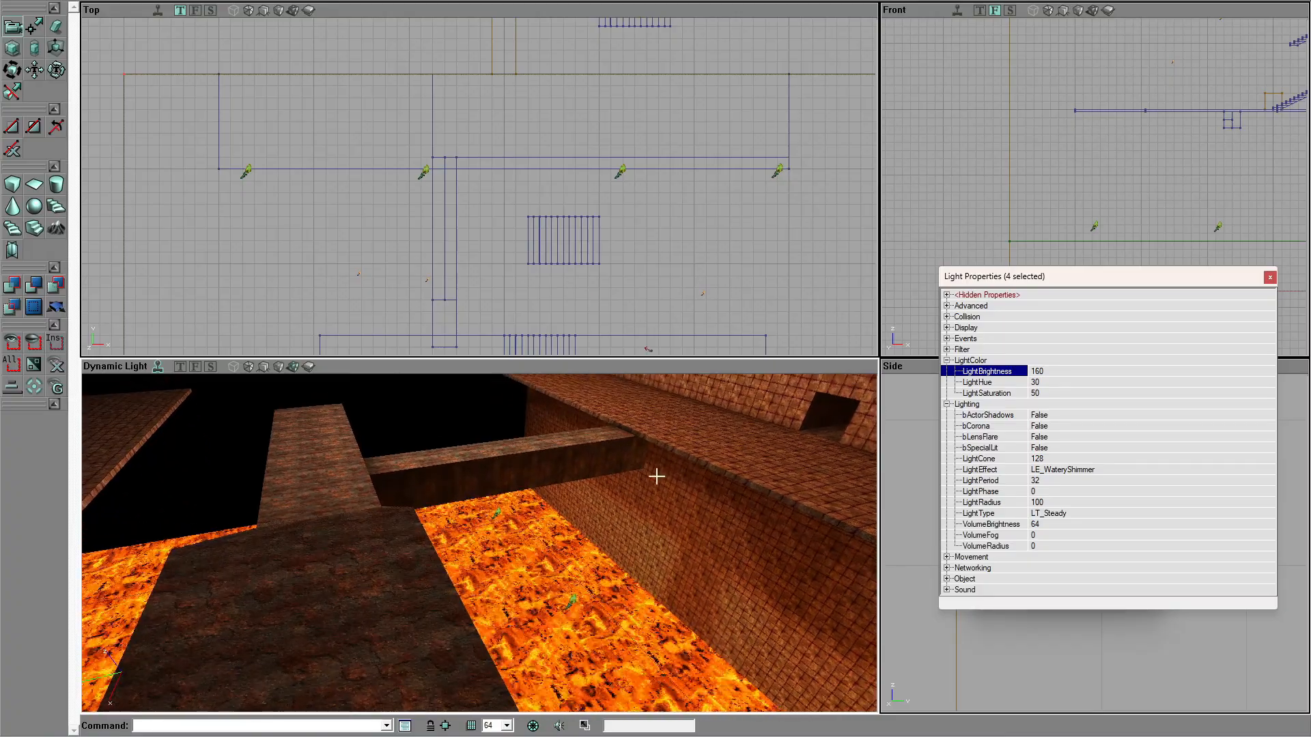
Step: Set the lava lights' LightRadius to 84 and inspect the undersides of the walkways and staircases
left_click(1052, 504)
type("84")
key("Return")
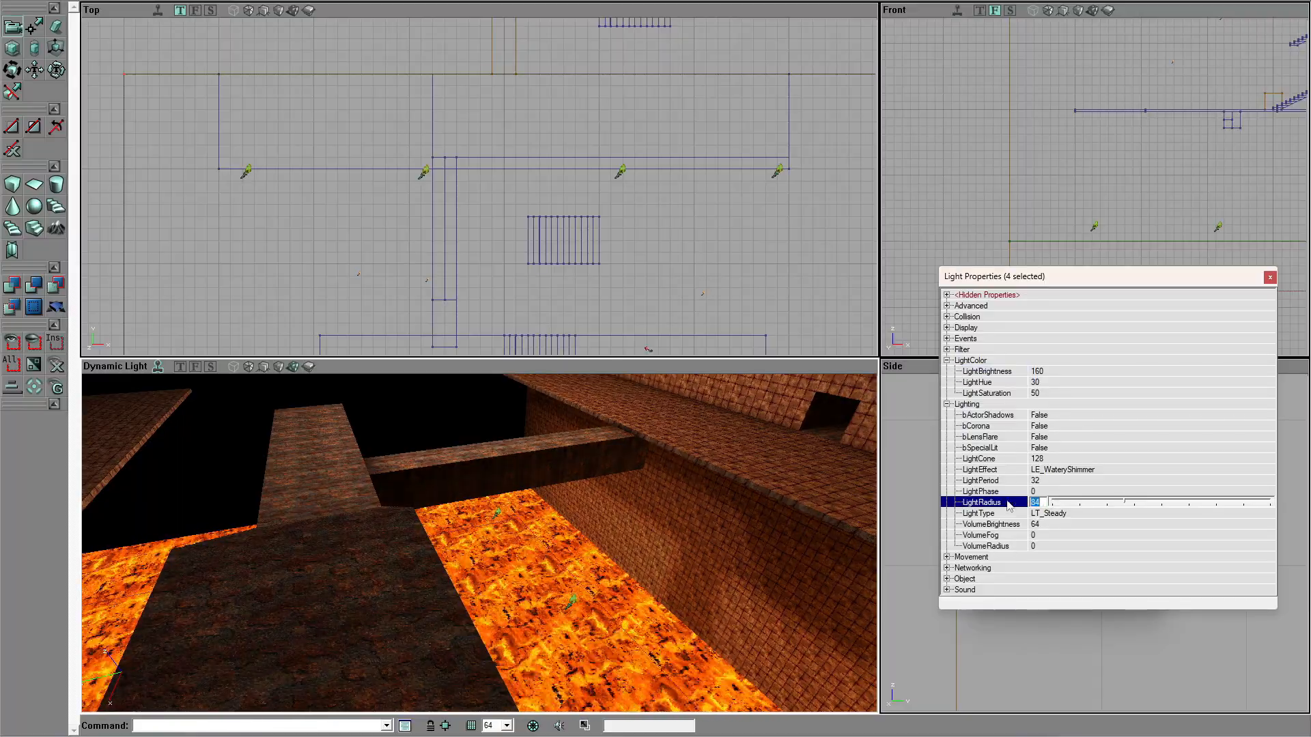
left_click_drag(675, 574, 597, 612)
left_click_drag(647, 521, 484, 522)
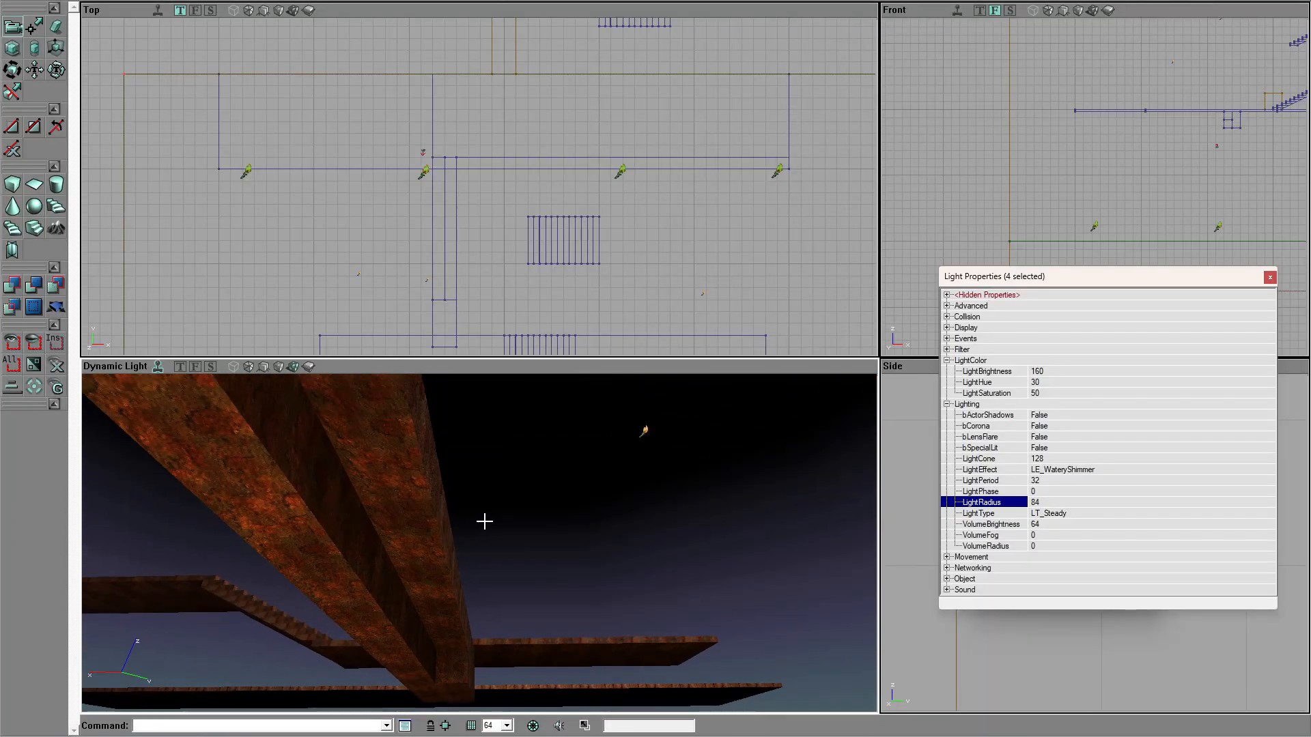
right_click_drag(293, 507, 331, 543)
right_click_drag(519, 402, 491, 403)
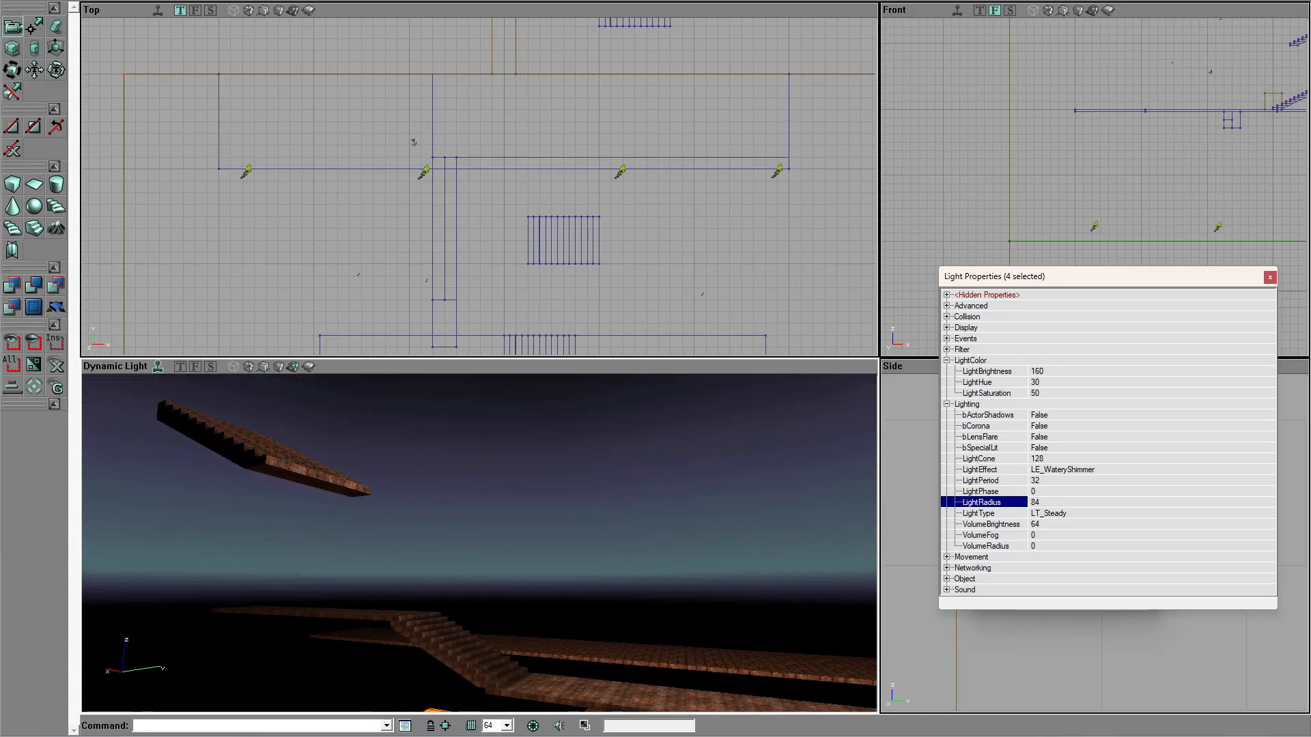
left_click(14, 0)
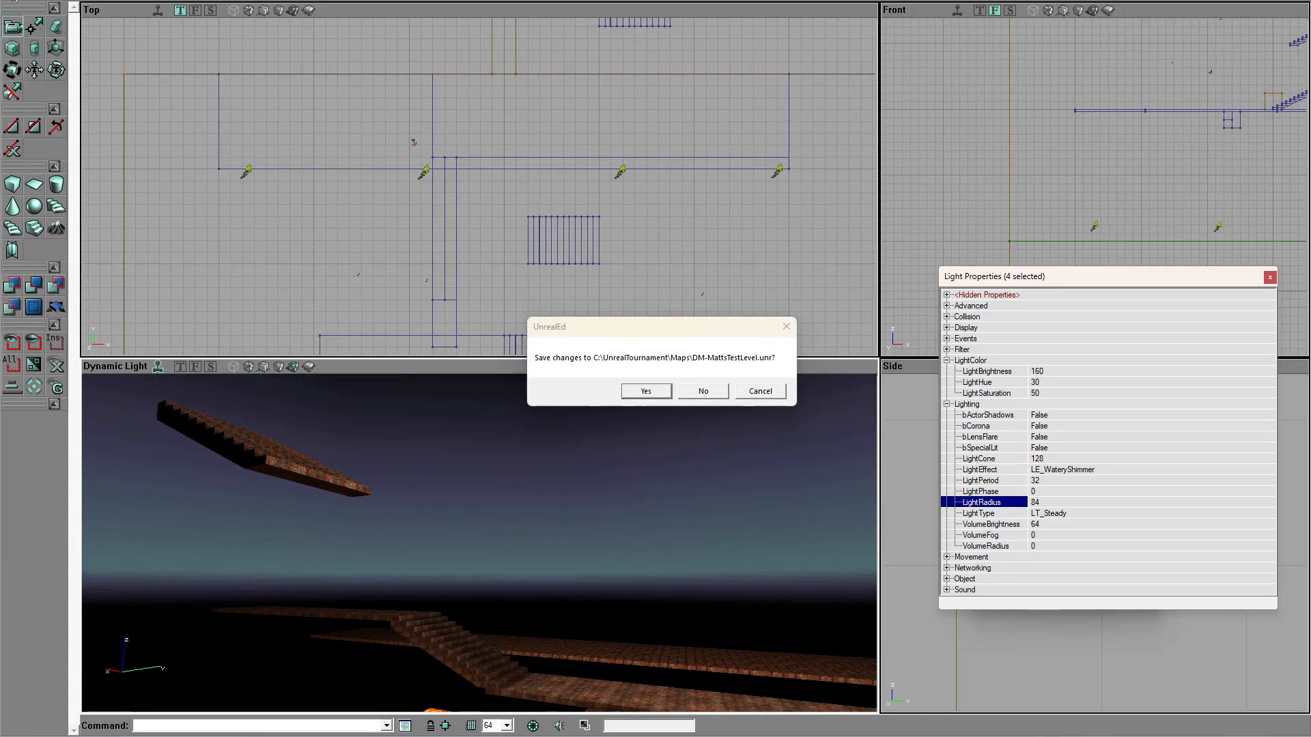
left_click(637, 393)
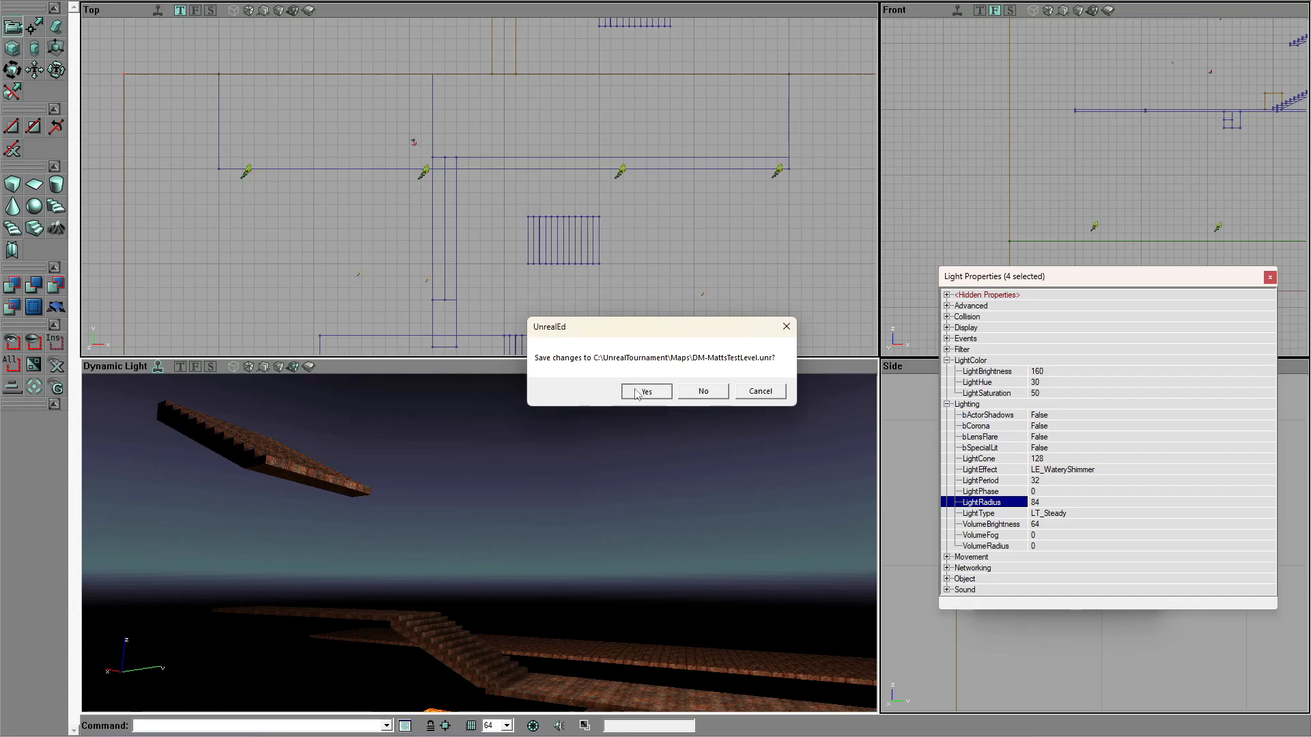
left_click(762, 390)
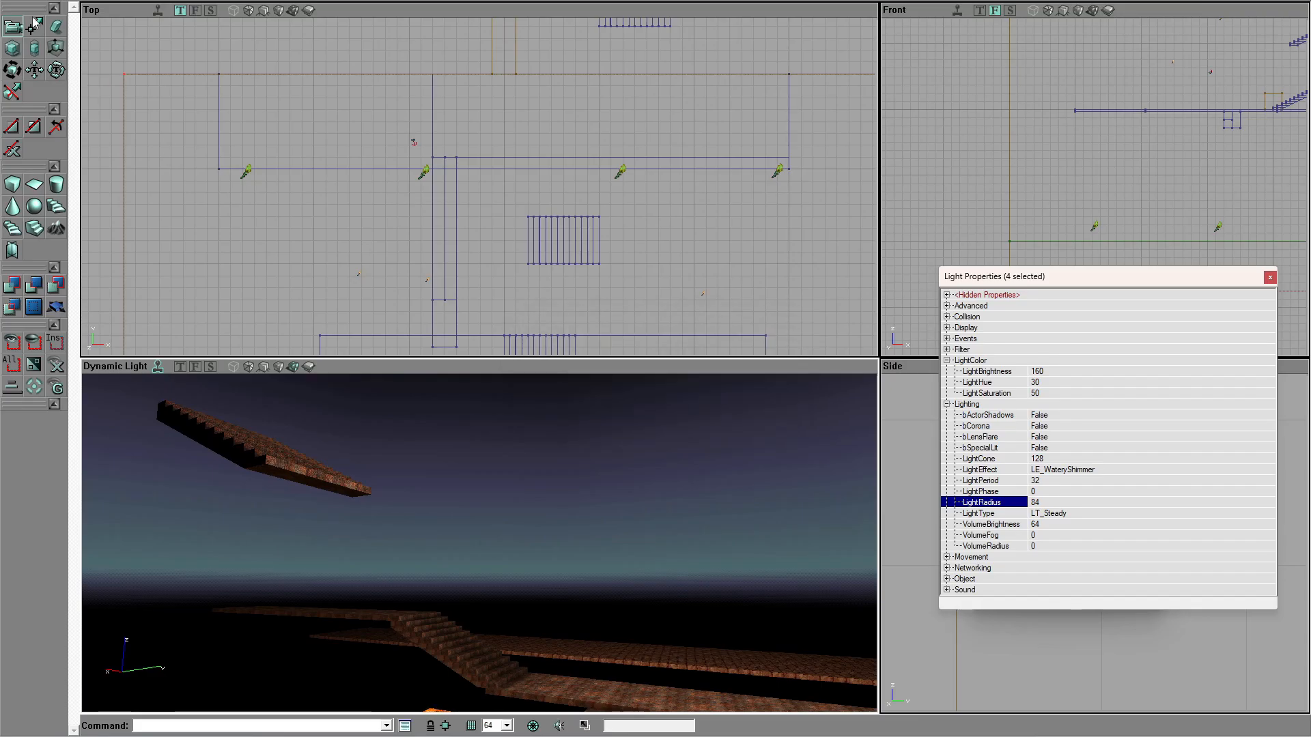
Step: Select the support beam brush over the lava and copy its polygons to the builder brush
right_click_drag(557, 454, 424, 515)
mouse_move(424, 515)
left_mouse_down()
mouse_move(441, 426)
mouse_move(496, 453)
mouse_move(633, 474)
mouse_move(641, 539)
left_mouse_up()
left_click(649, 559)
left_click(650, 558, "ctrl+shift")
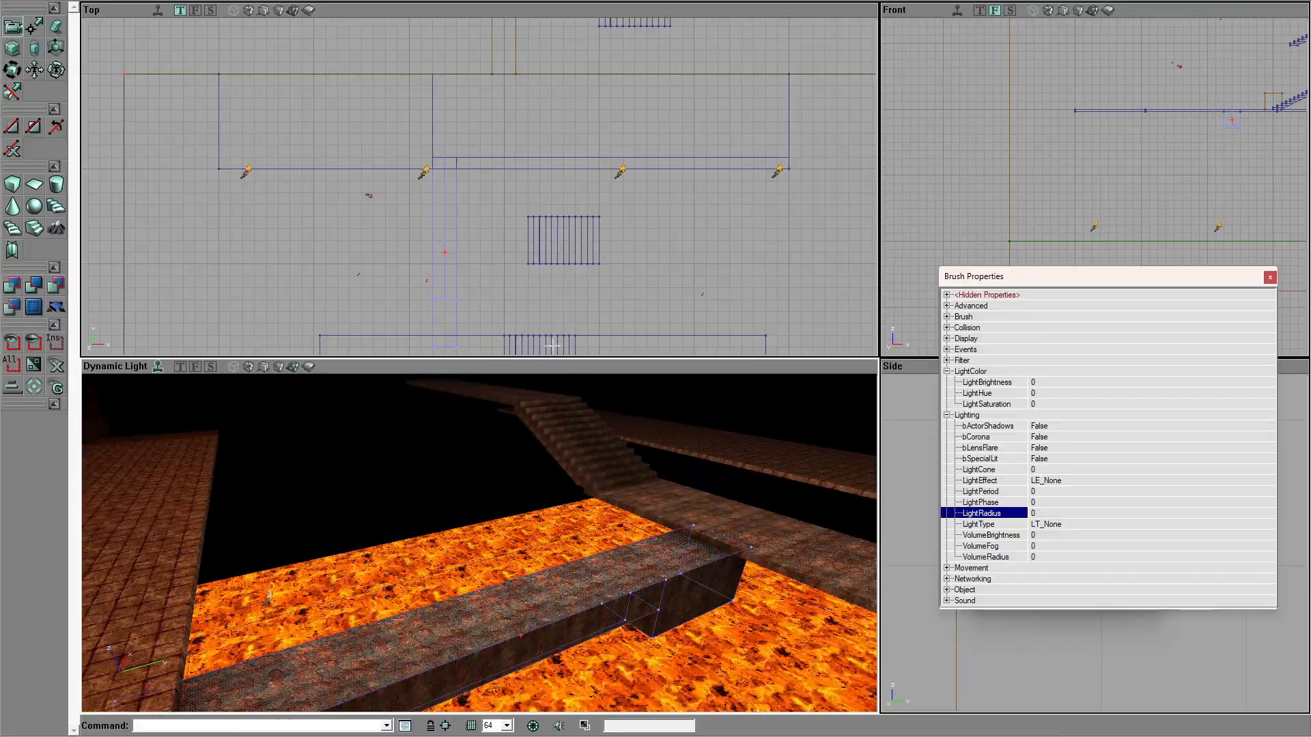
right_click(562, 621)
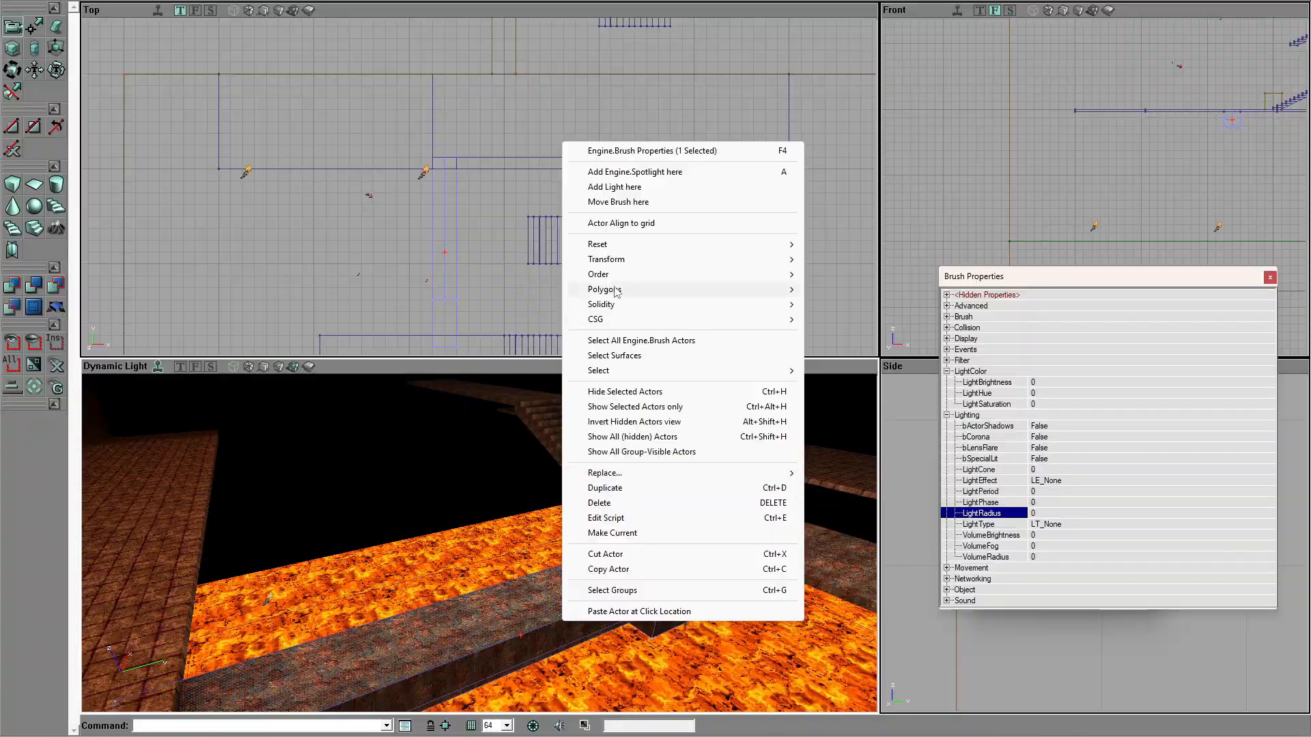
mouse_move(786, 290)
left_click(826, 288)
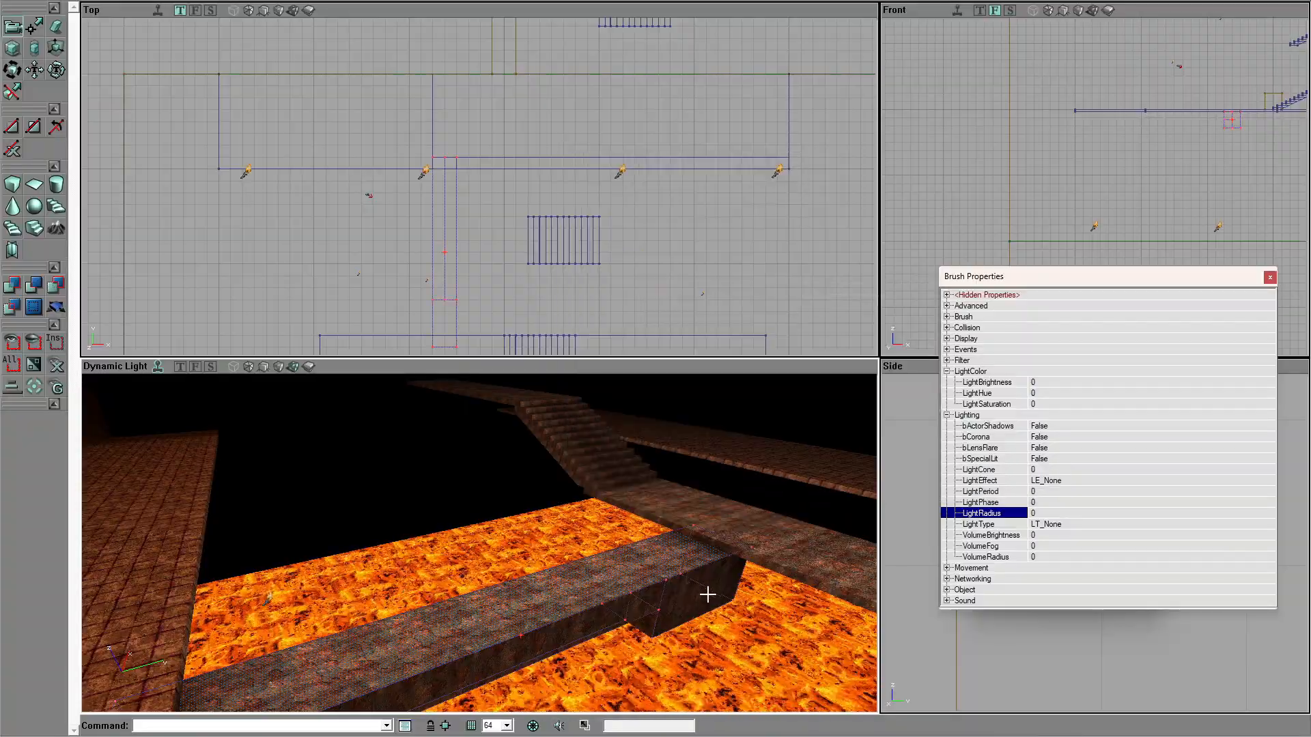
Step: Move the builder brush away from the beam so it crosses the narrow walkway in the Top view
left_click(599, 599)
left_click(469, 314)
scroll(343, 309, "down", 3)
left_click_drag(342, 309, 342, 364)
left_click_drag(353, 257, 352, 291, "ctrl")
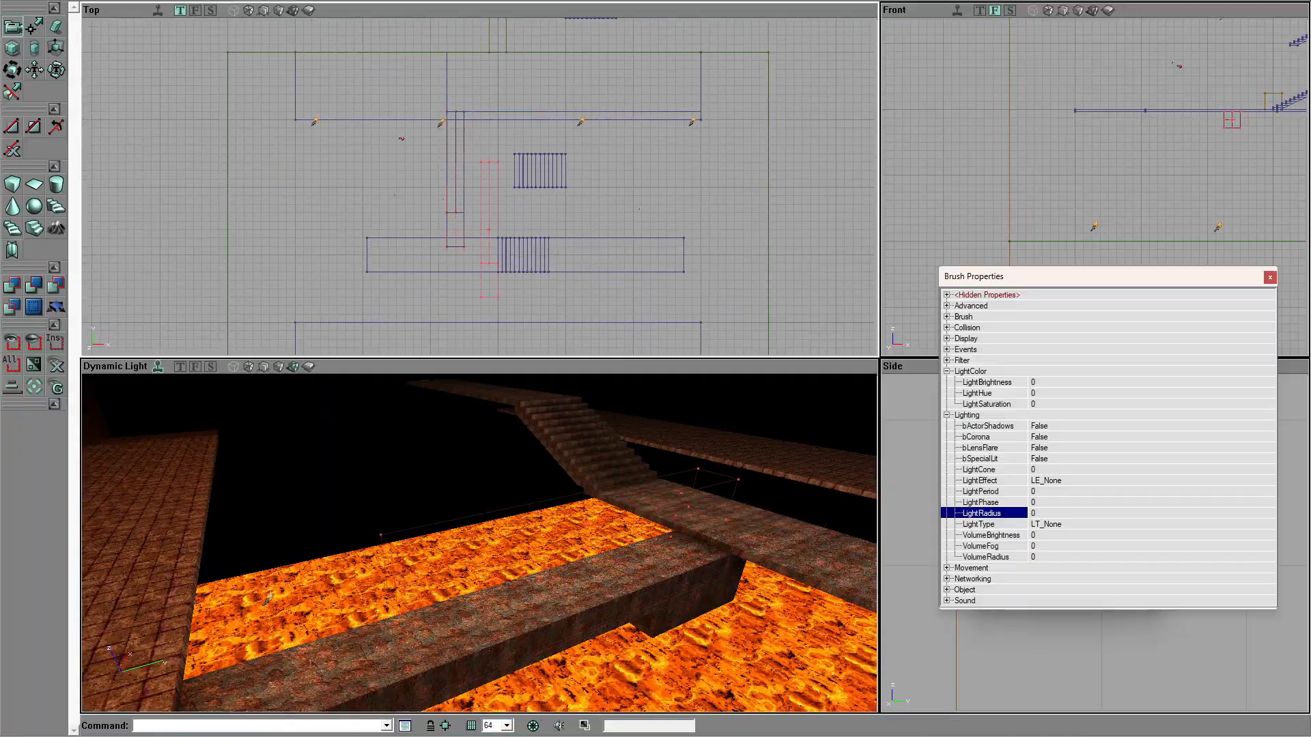
left_click(477, 224)
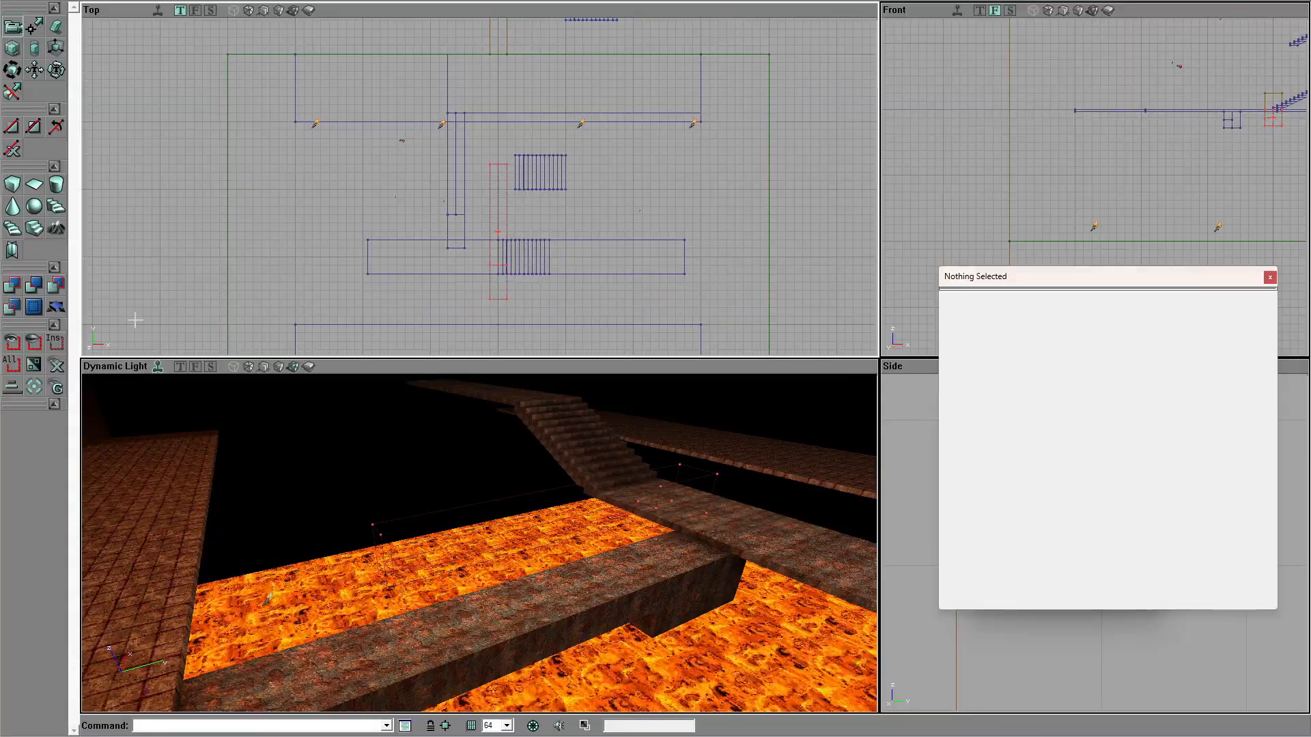
Step: Build a cube brush with width 256 and breadth 1024, rotate it a quarter turn and move it beyond the narrow walkway
right_click(18, 184)
left_click(898, 498)
left_click(848, 518)
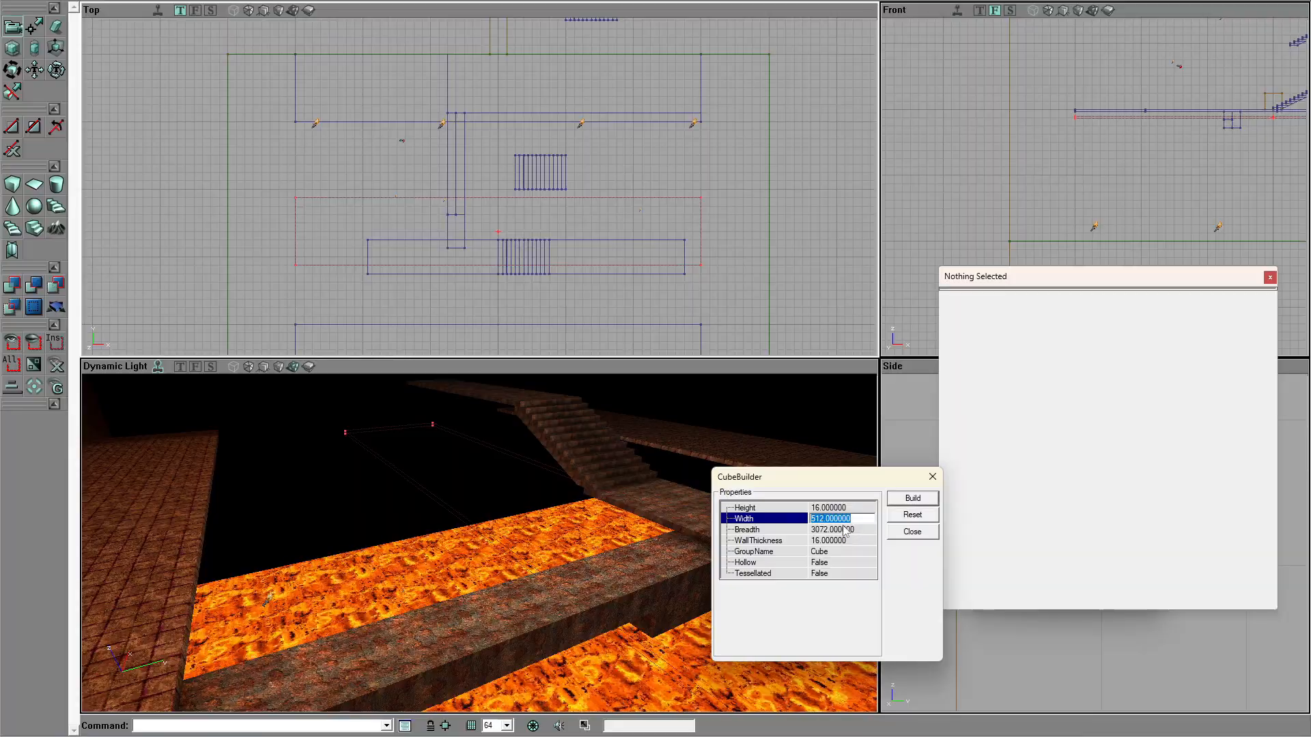
type("2")
left_click(844, 530)
type("102")
key("Return")
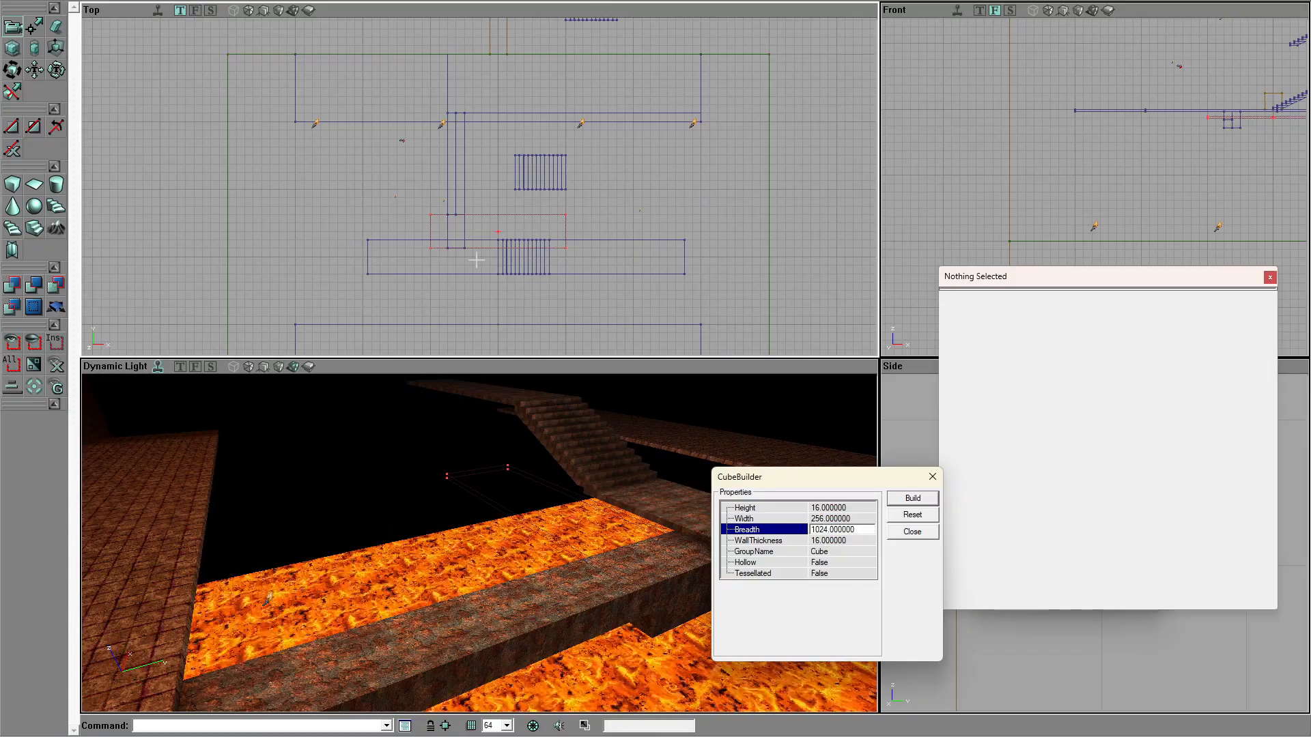
right_click_drag(476, 260, 481, 268, "ctrl")
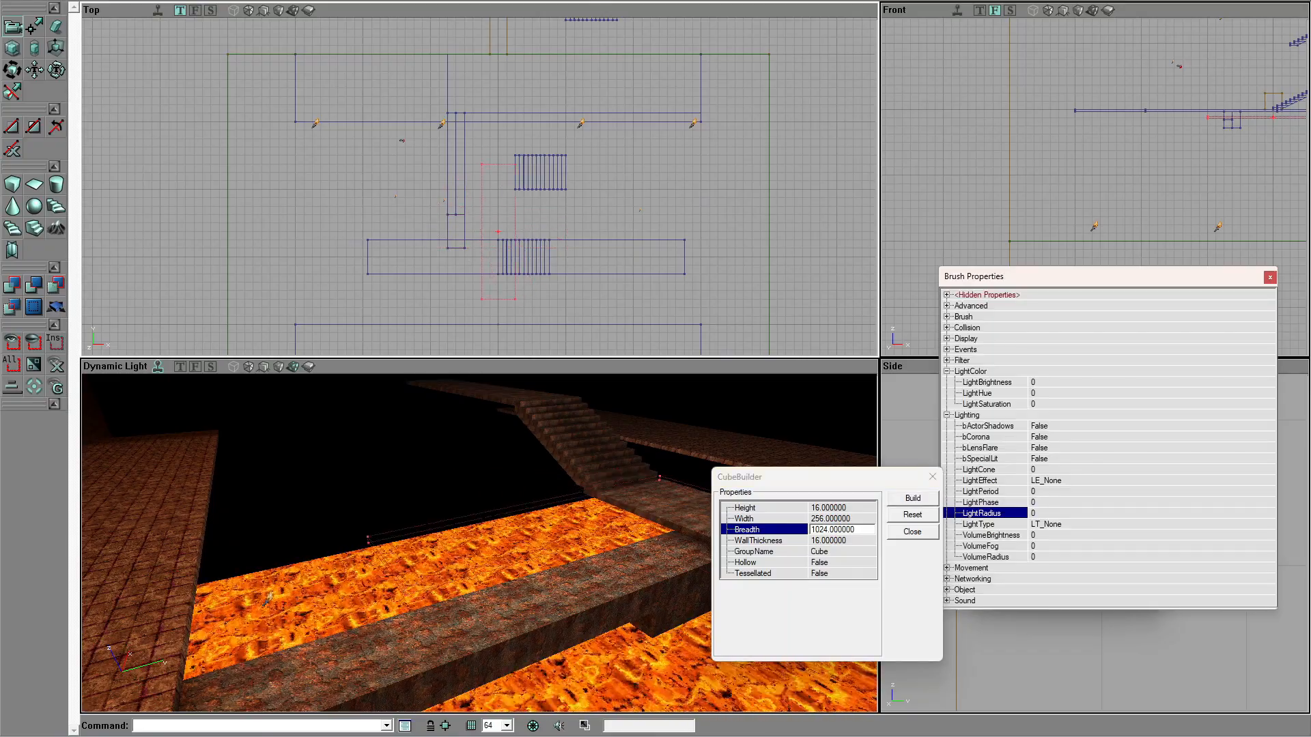
left_click_drag(464, 211, 422, 321, "ctrl")
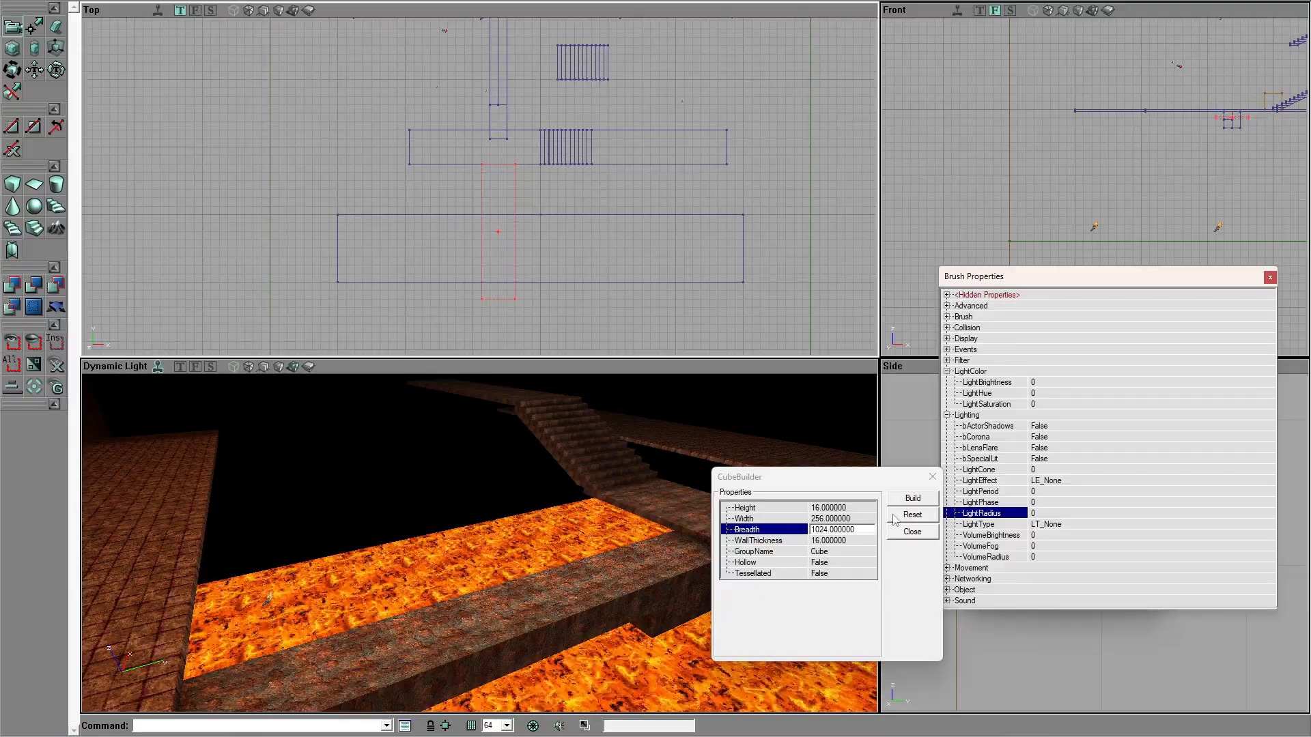
Step: Rebuild the cube with breadth 256, centre it between the walkway and the large platform, and extend its breadth to 384
double_click(861, 530)
type("256")
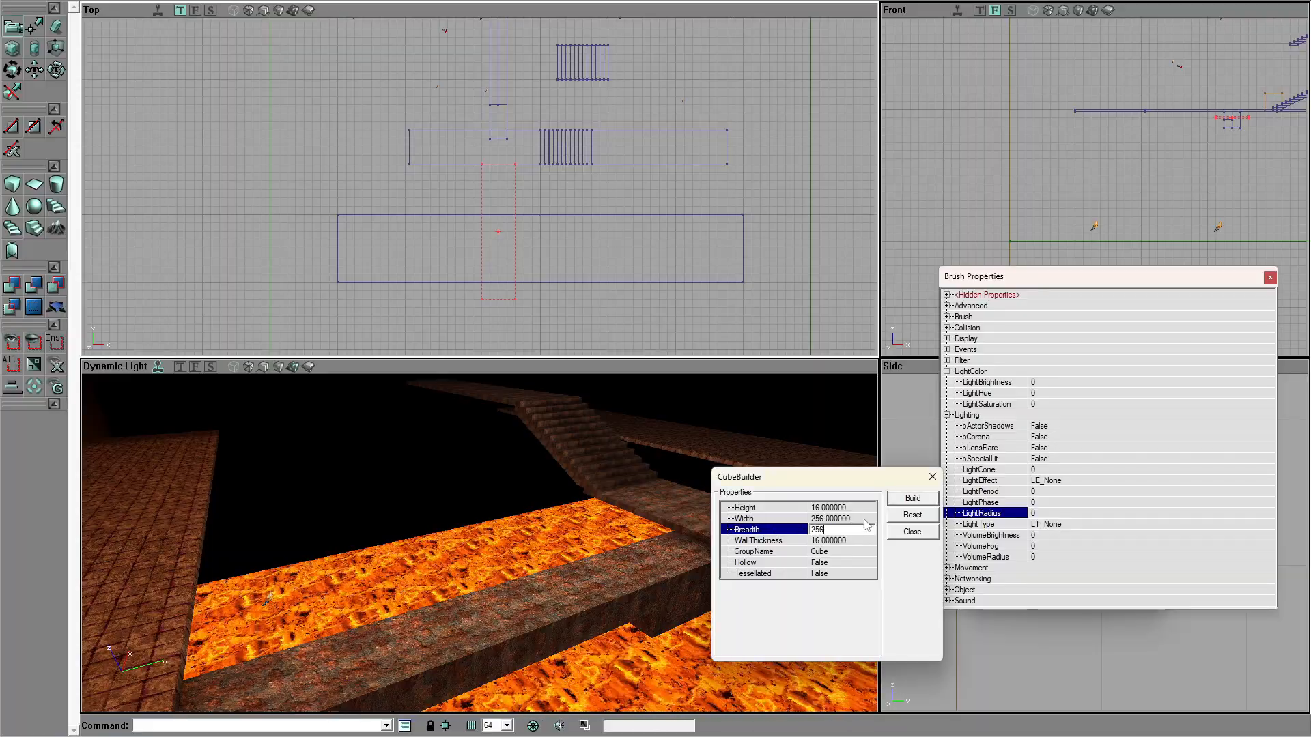
left_click(912, 499)
left_click_drag(541, 260, 541, 234, "ctrl")
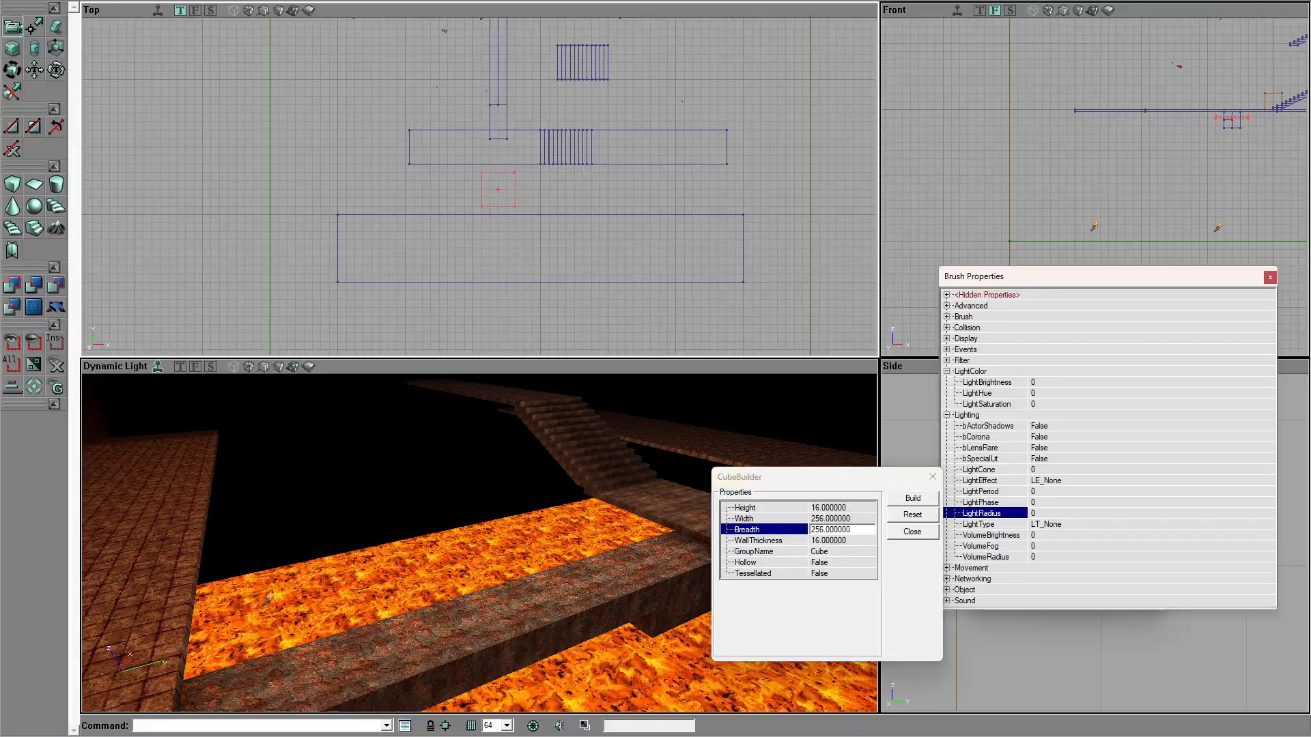
double_click(847, 530)
type("384")
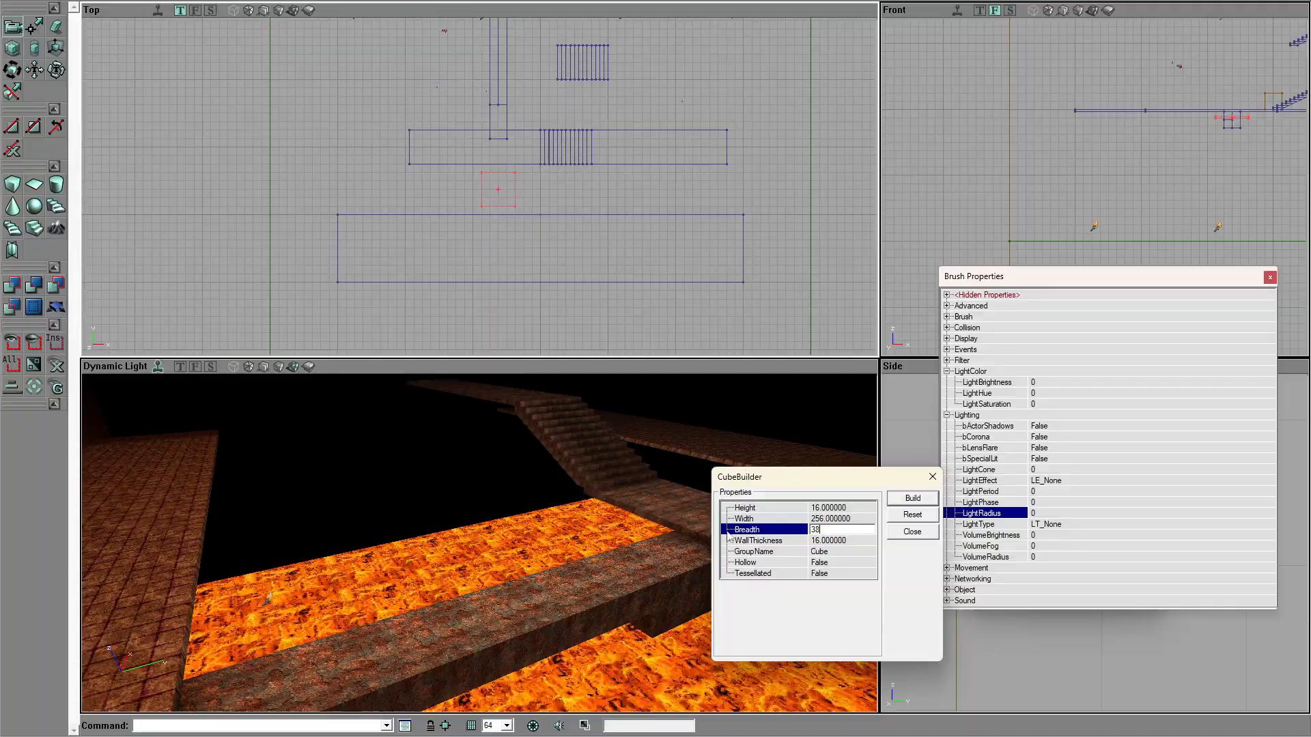
left_click(904, 502)
Step: Raise the connecting brush to the platforms' height in the Front view using an 8-unit grid, and add it to the level
left_click_drag(505, 478, 505, 546)
mouse_move(1064, 280)
left_mouse_down()
mouse_move(1106, 444)
mouse_move(1021, 452)
mouse_move(983, 373)
left_mouse_up()
left_click(1187, 368)
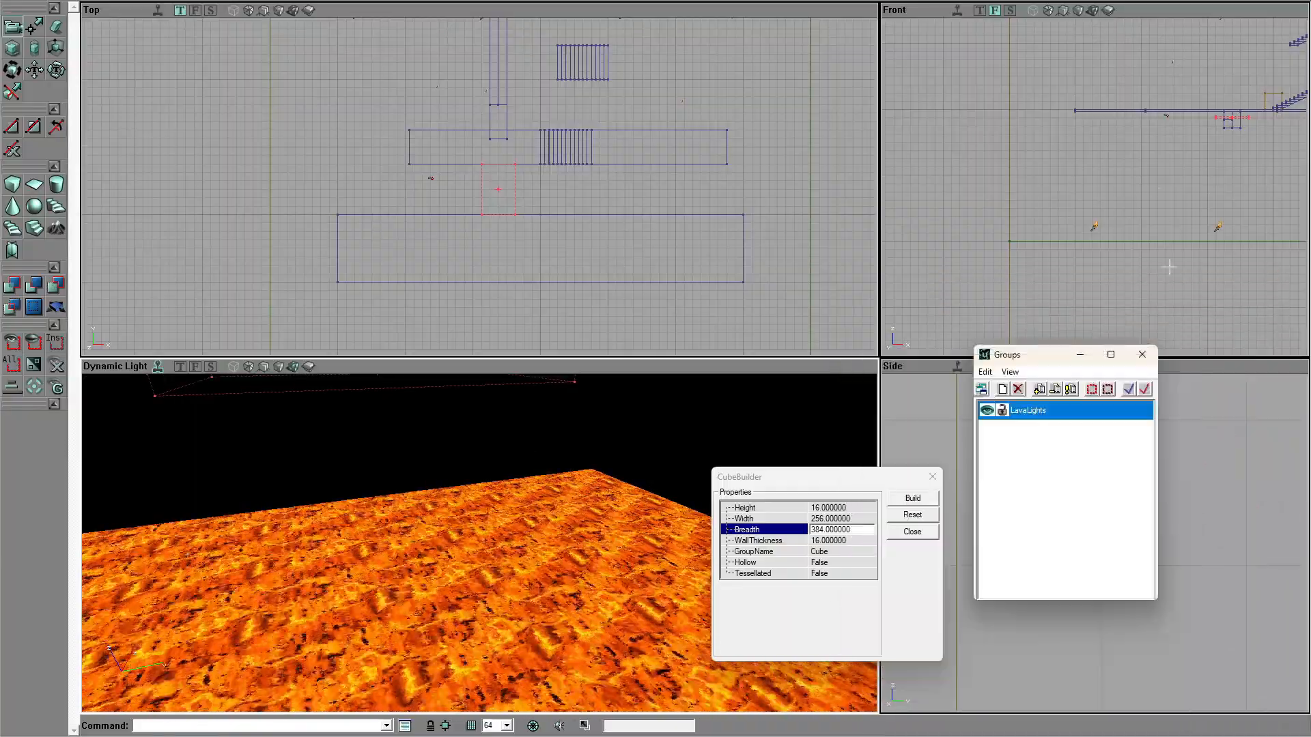
scroll(1097, 127, "up", 3)
left_click_drag(1222, 131, 1208, 113, "ctrl")
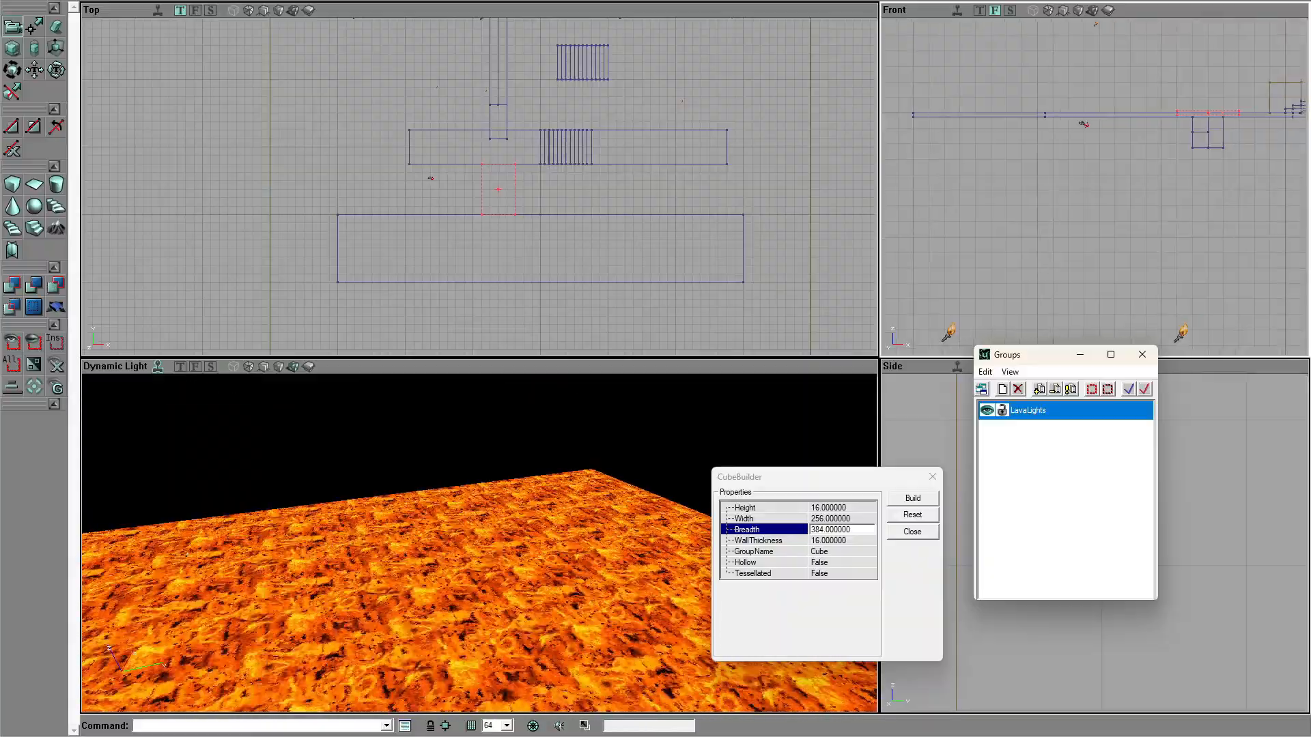
left_click(487, 669)
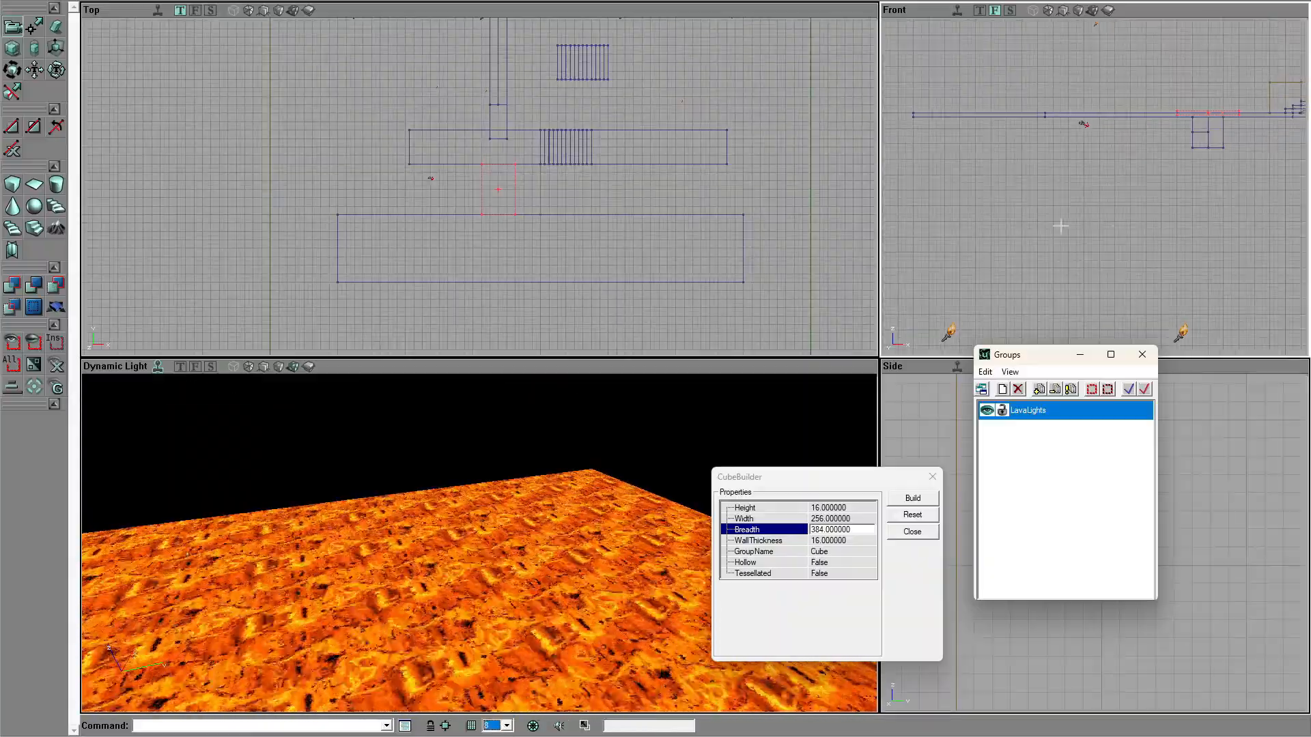
left_click_drag(768, 189, 792, 189)
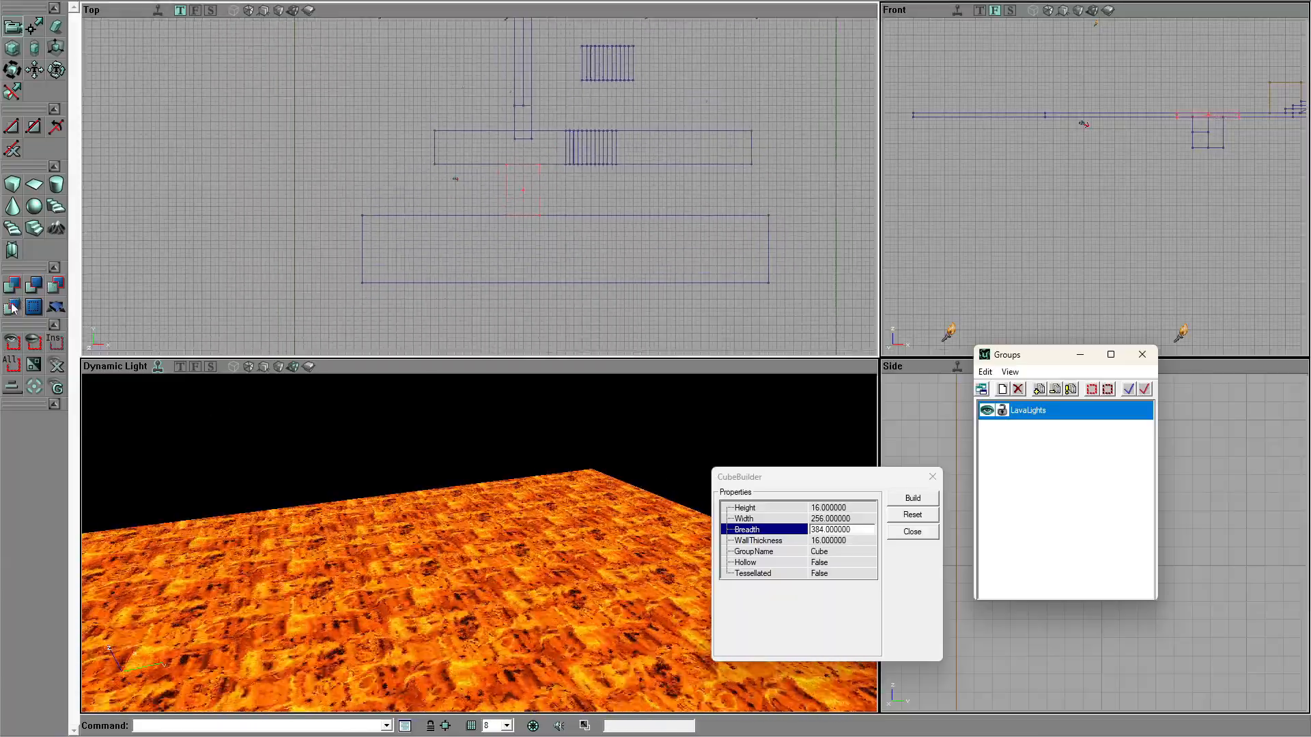
left_click(14, 308)
mouse_move(414, 528)
left_mouse_down()
mouse_move(464, 528)
mouse_move(414, 528)
left_mouse_up()
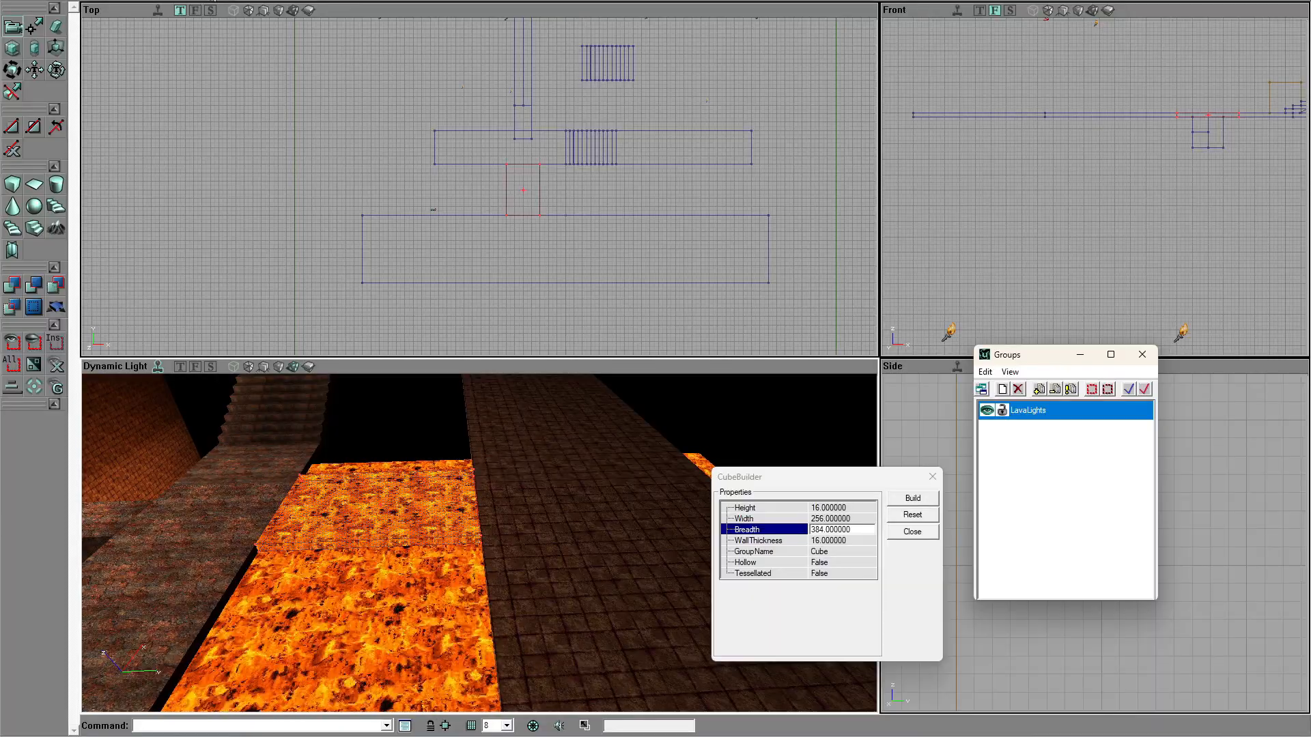
Step: Filter the texture browser to in-use textures and apply C_rsteel from the Crypt2 package to the new connecting brush
left_click(213, 0)
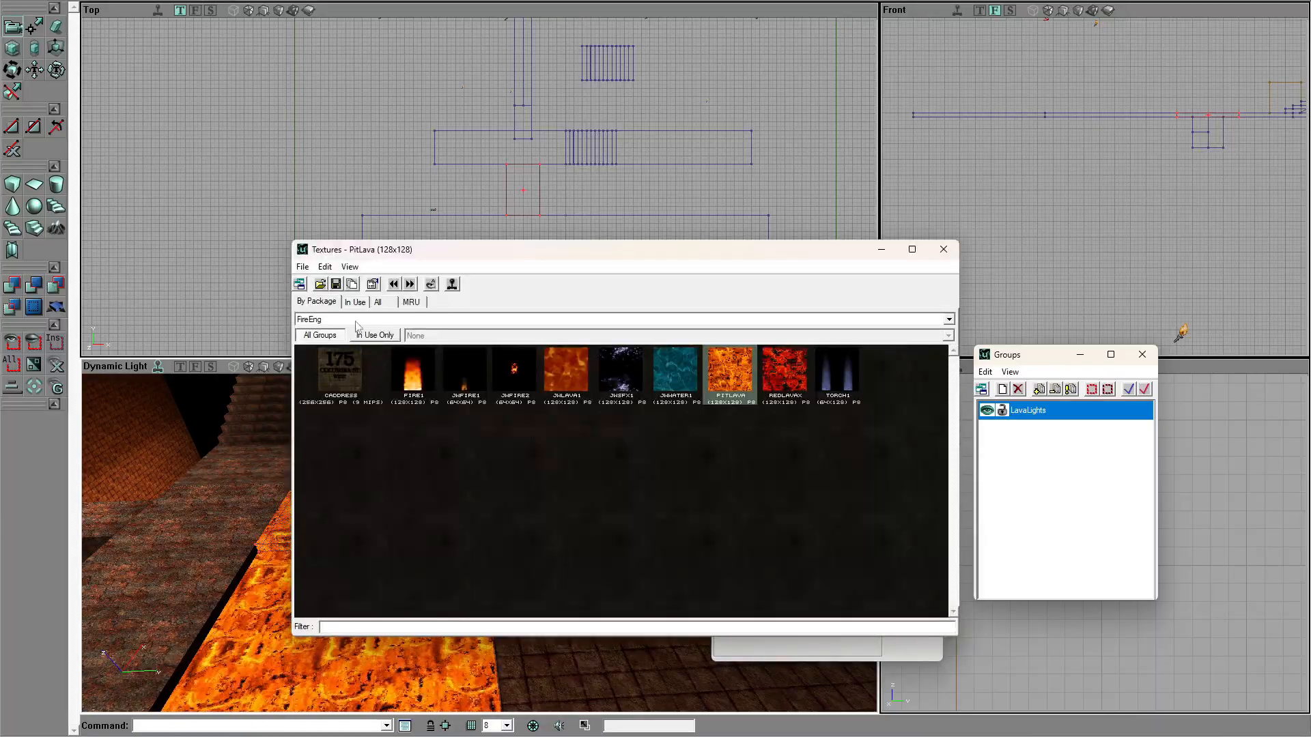
left_click(384, 336)
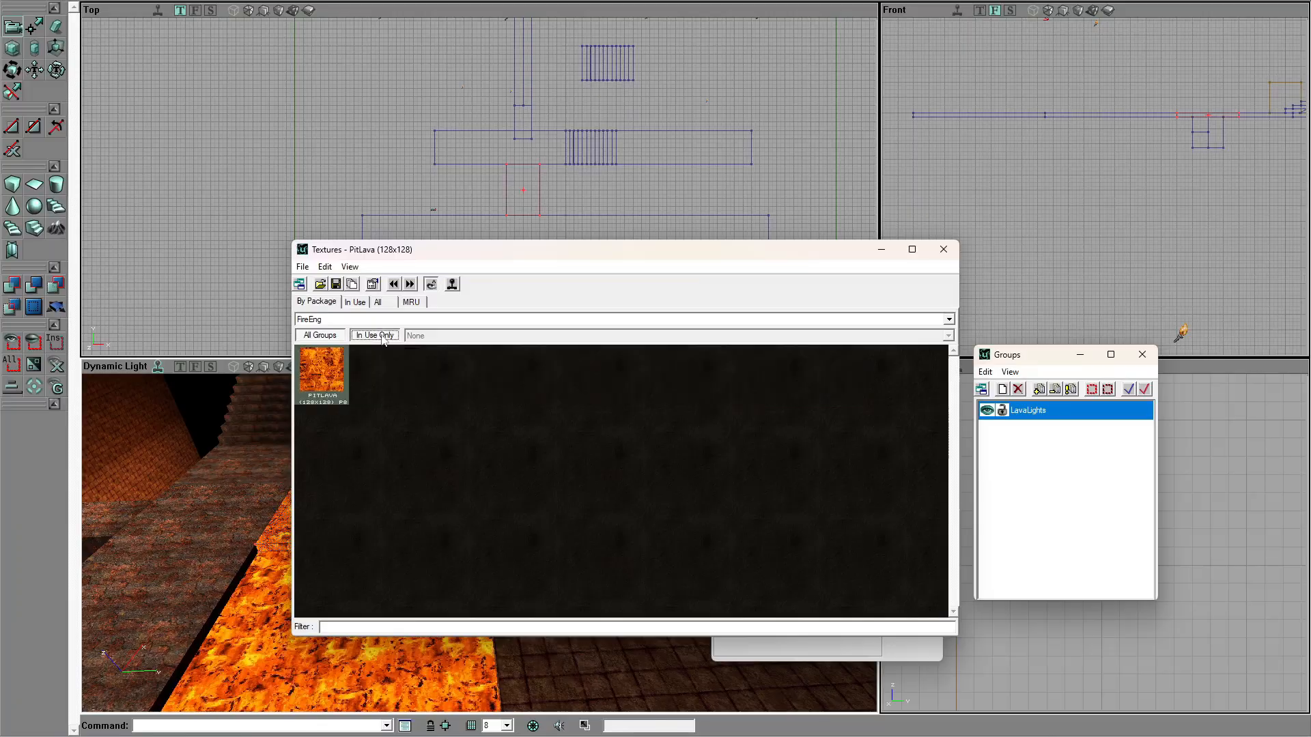
left_click(319, 322)
left_click(347, 342)
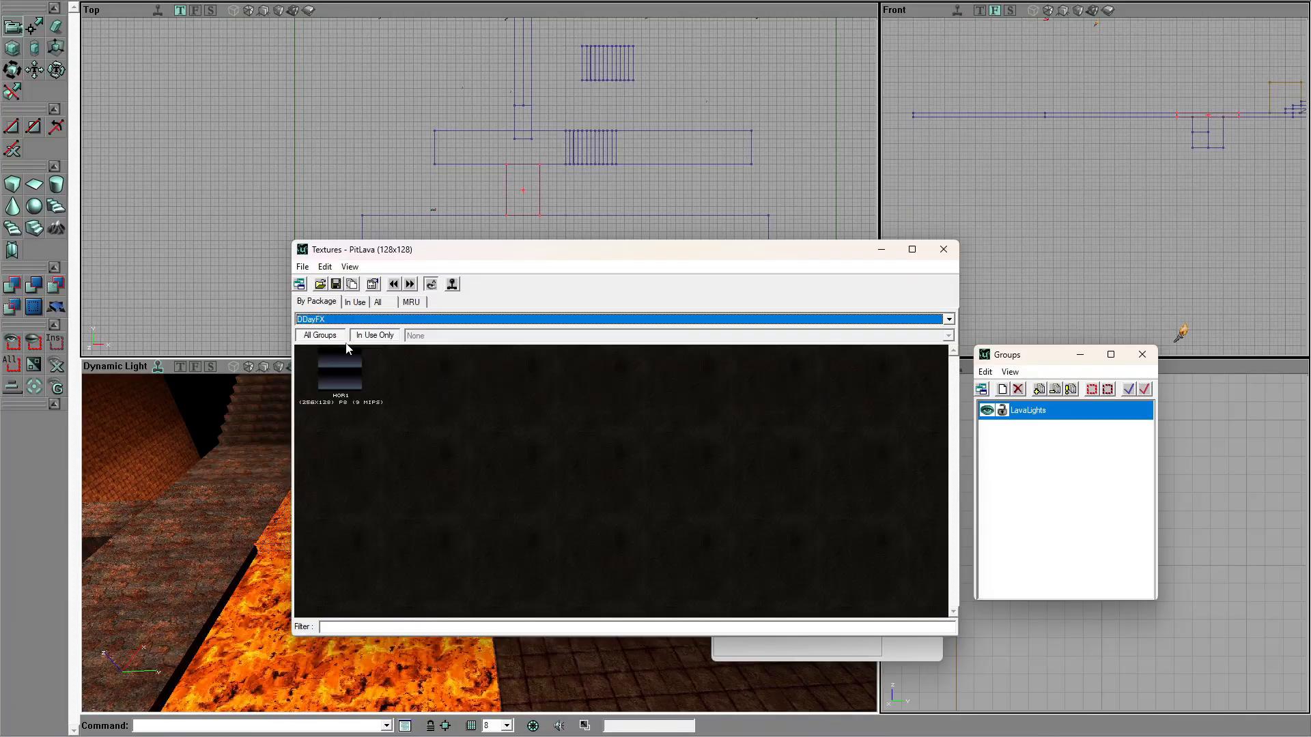
left_click(329, 320)
left_click(355, 331)
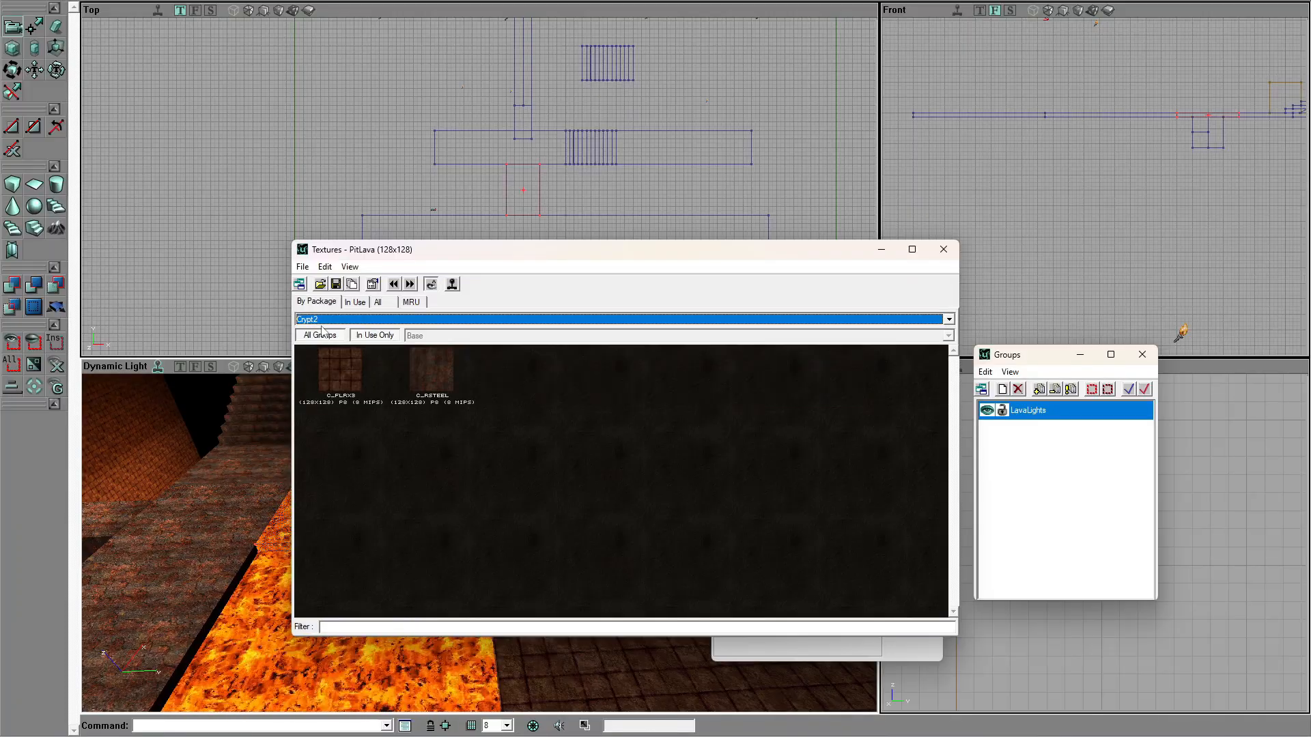
left_click(437, 372)
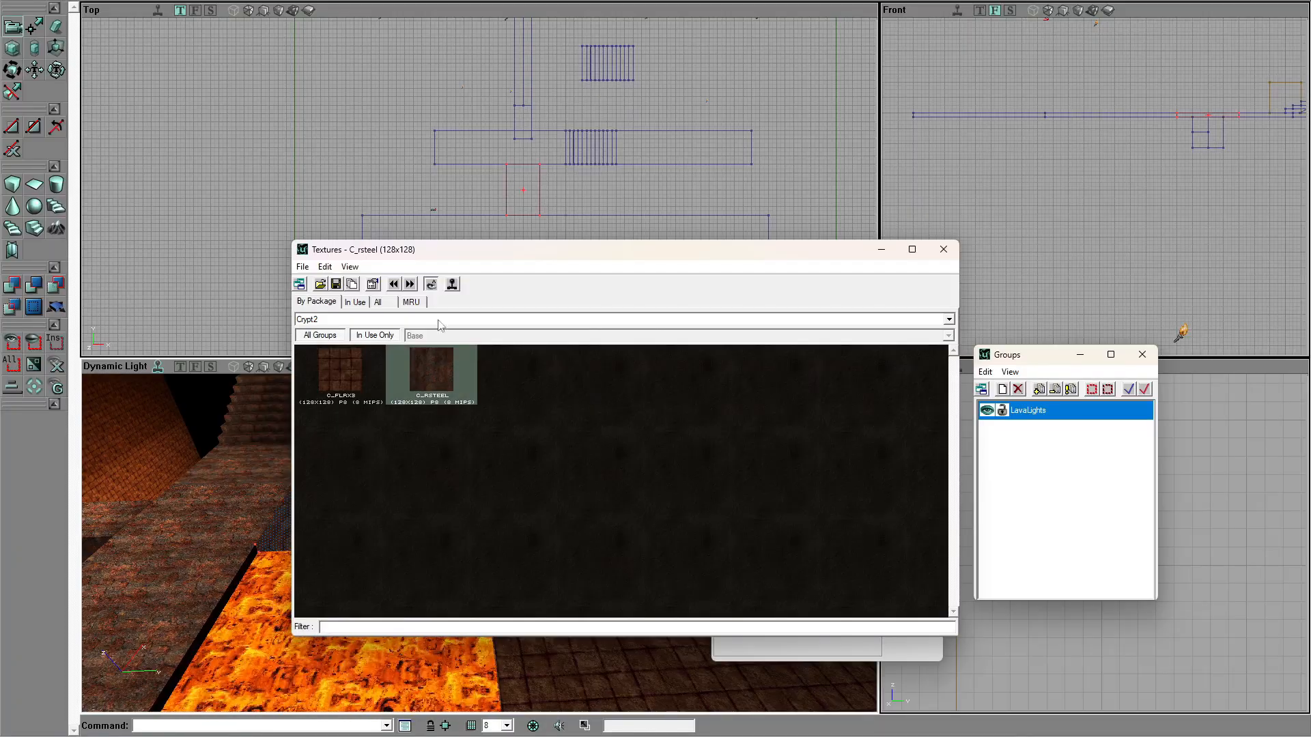
Step: Turn off the in-use texture filter and close the texture browser
left_click(369, 337)
left_click_drag(450, 254, 739, 104)
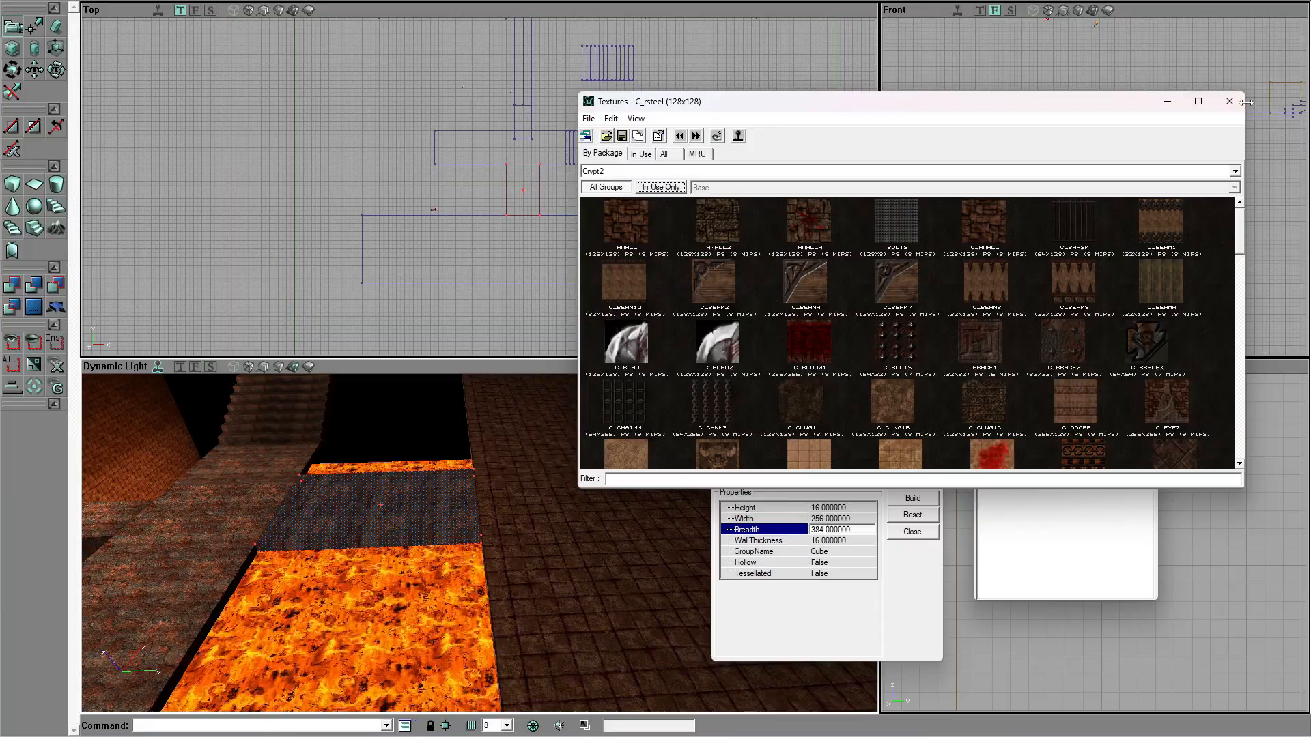
left_click(1232, 99)
Step: Select the C_rsteel surfaces of the connecting brush, adjoining platform, staircase and narrow walkway together
left_click_drag(424, 512, 401, 627)
right_click_drag(401, 627, 355, 639)
mouse_move(355, 638)
left_mouse_down()
mouse_move(369, 574)
mouse_move(404, 629)
left_mouse_up()
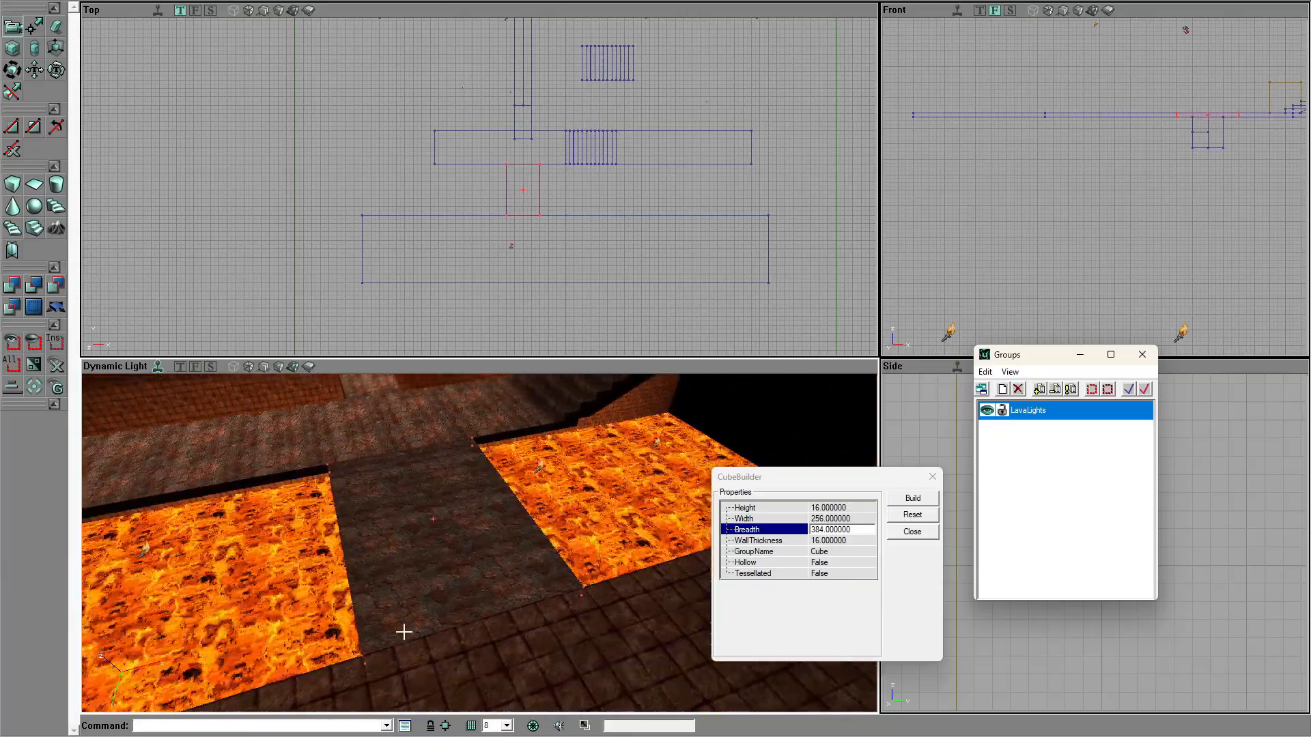
left_click_drag(420, 531, 430, 559)
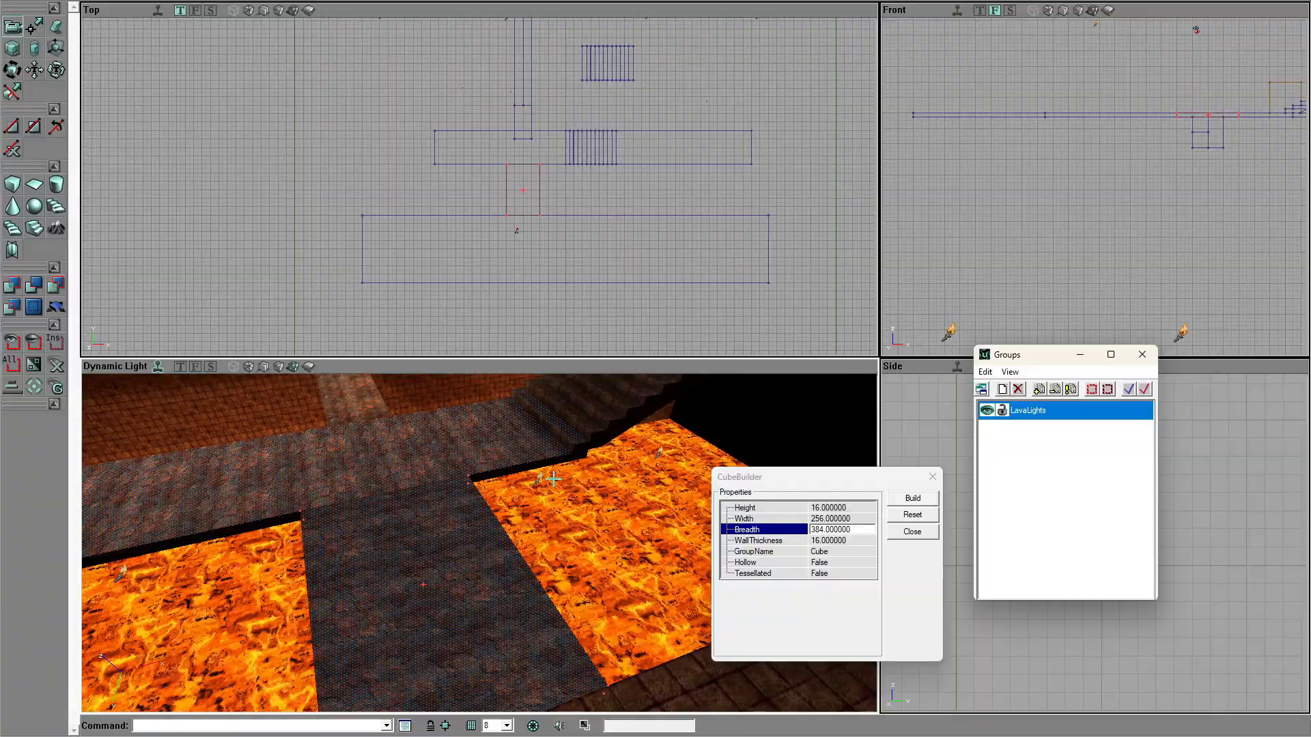
mouse_move(353, 535)
left_mouse_down()
mouse_move(283, 509)
mouse_move(344, 502)
mouse_move(353, 535)
left_mouse_up()
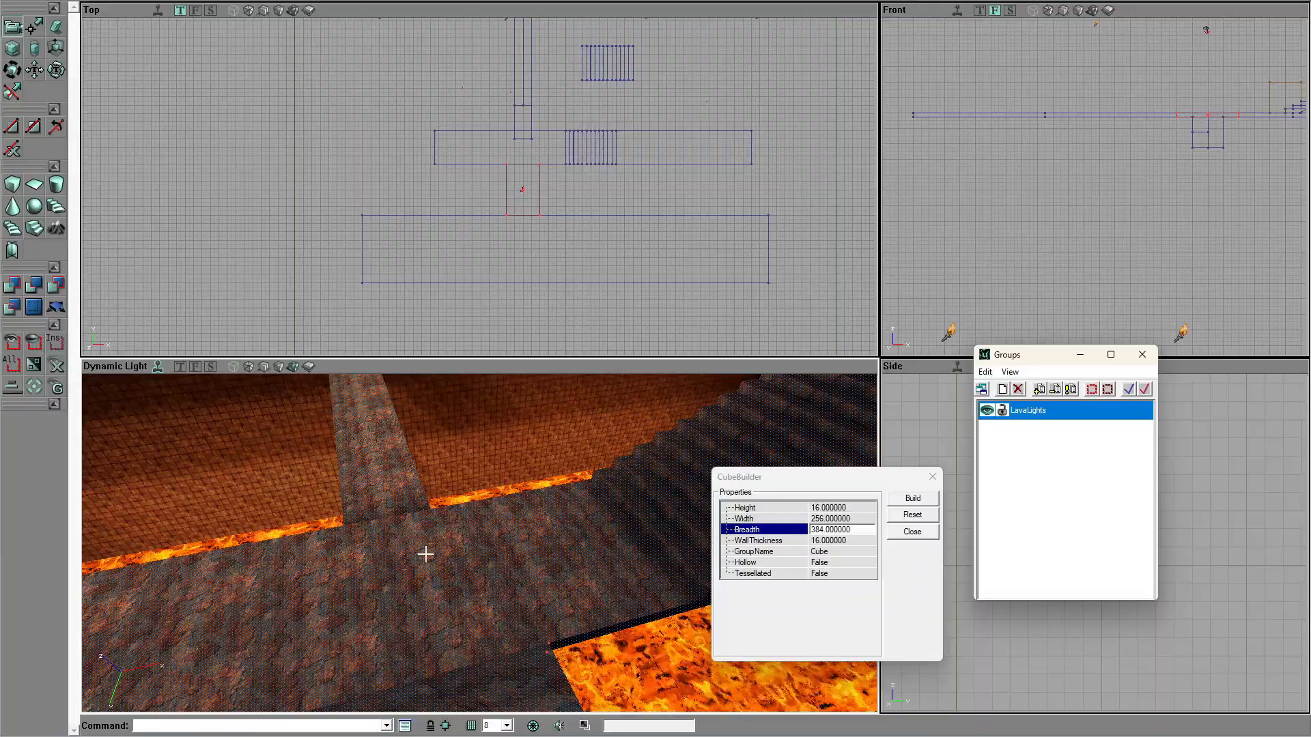
left_click_drag(417, 599, 521, 500)
left_click(525, 504)
left_click(513, 496, "ctrl")
left_click_drag(521, 501, 403, 502)
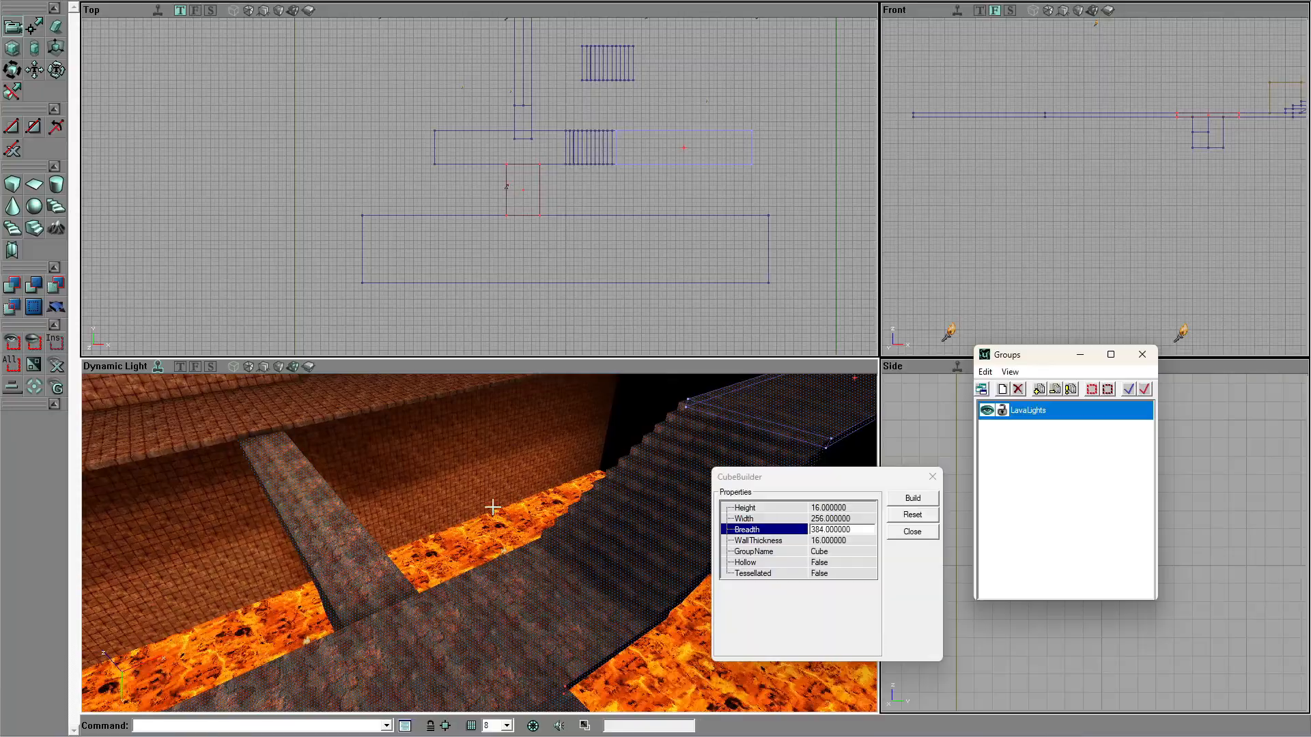
Step: Apply Auto alignment to the textures of the selected C_rsteel surfaces in the surface properties
key("F5")
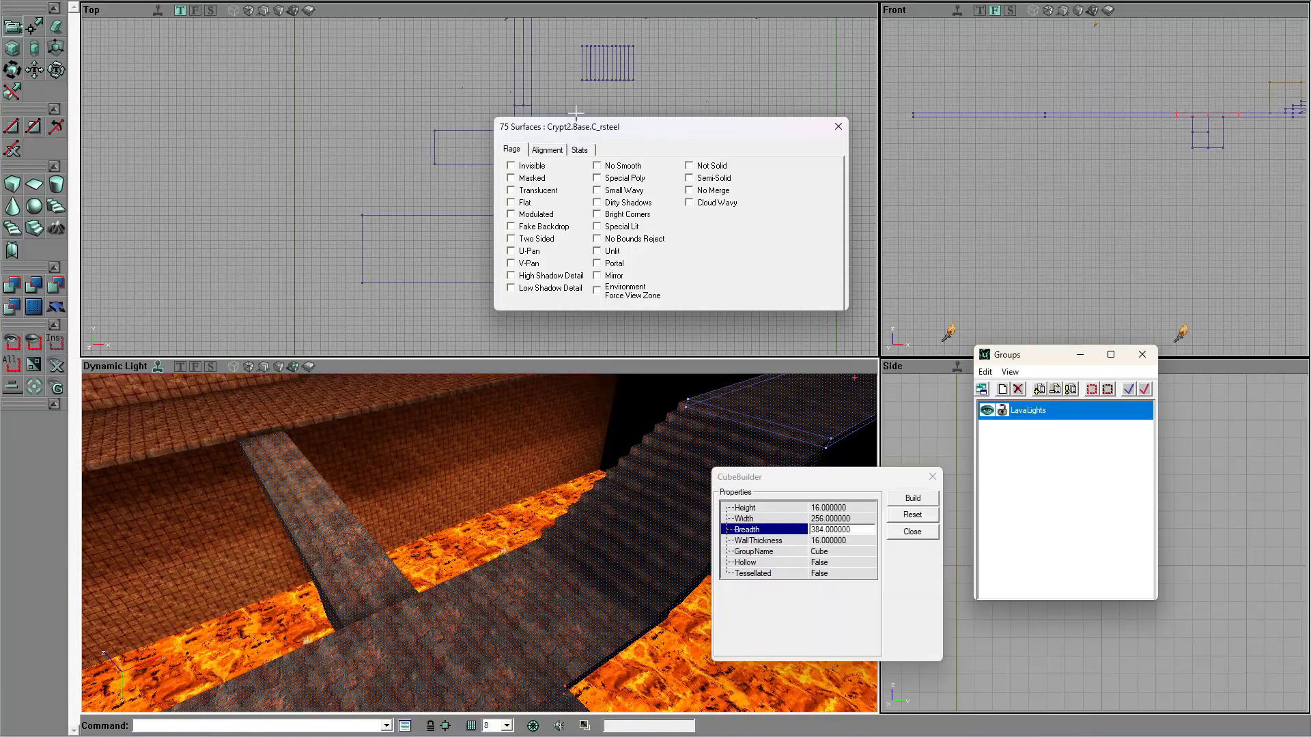
mouse_move(657, 130)
left_mouse_down()
mouse_move(652, 186)
mouse_move(660, 112)
left_mouse_up()
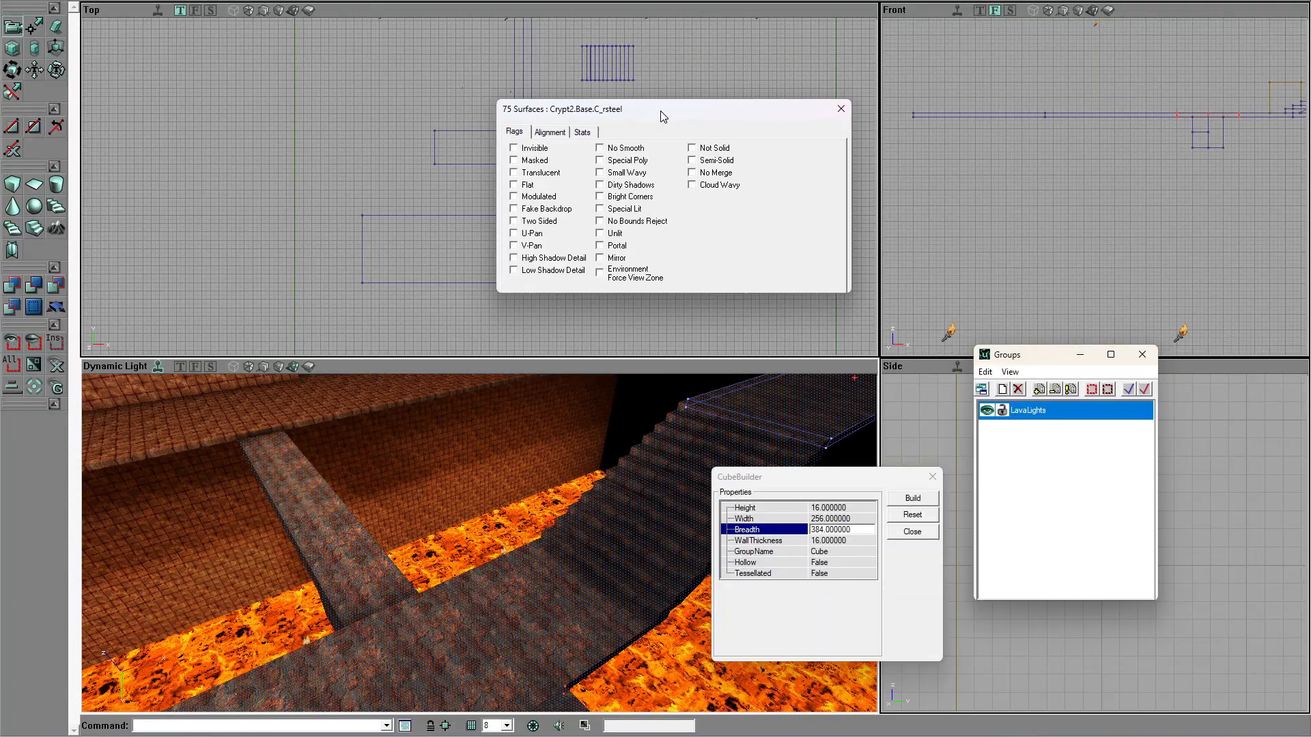
left_click(545, 132)
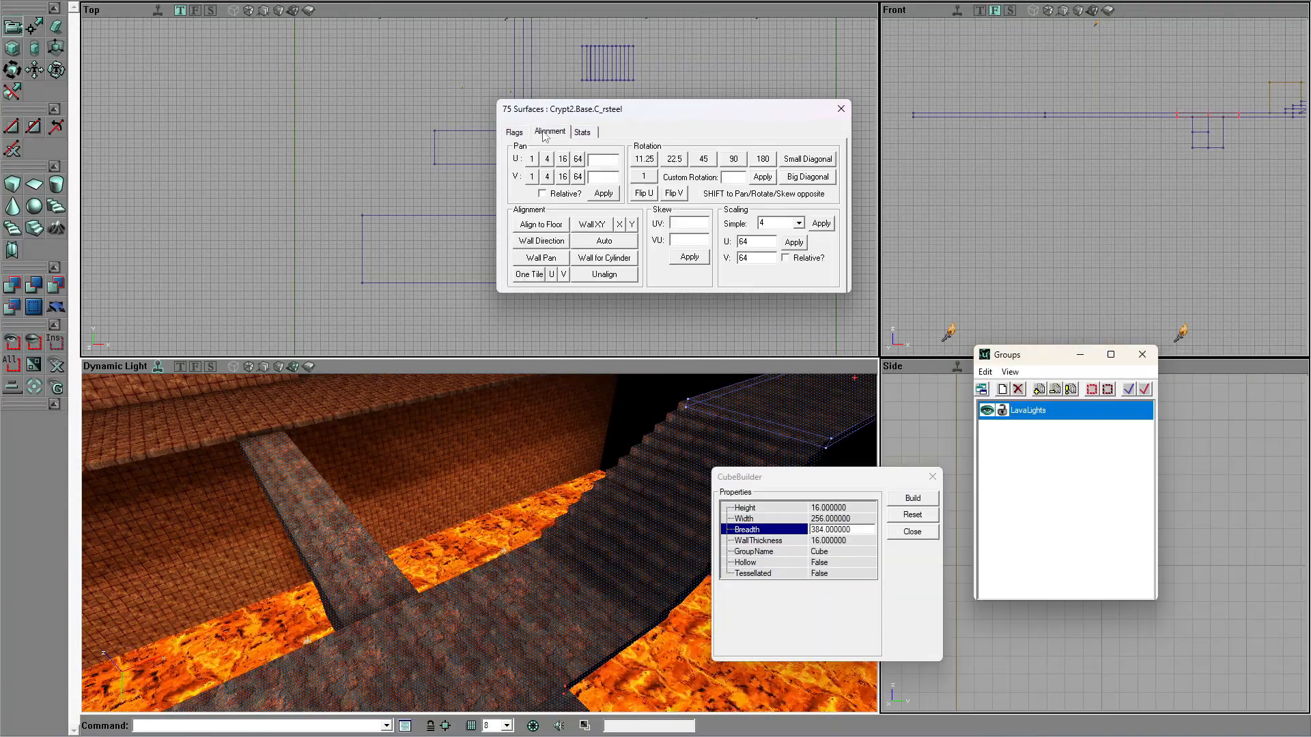
left_click(599, 243)
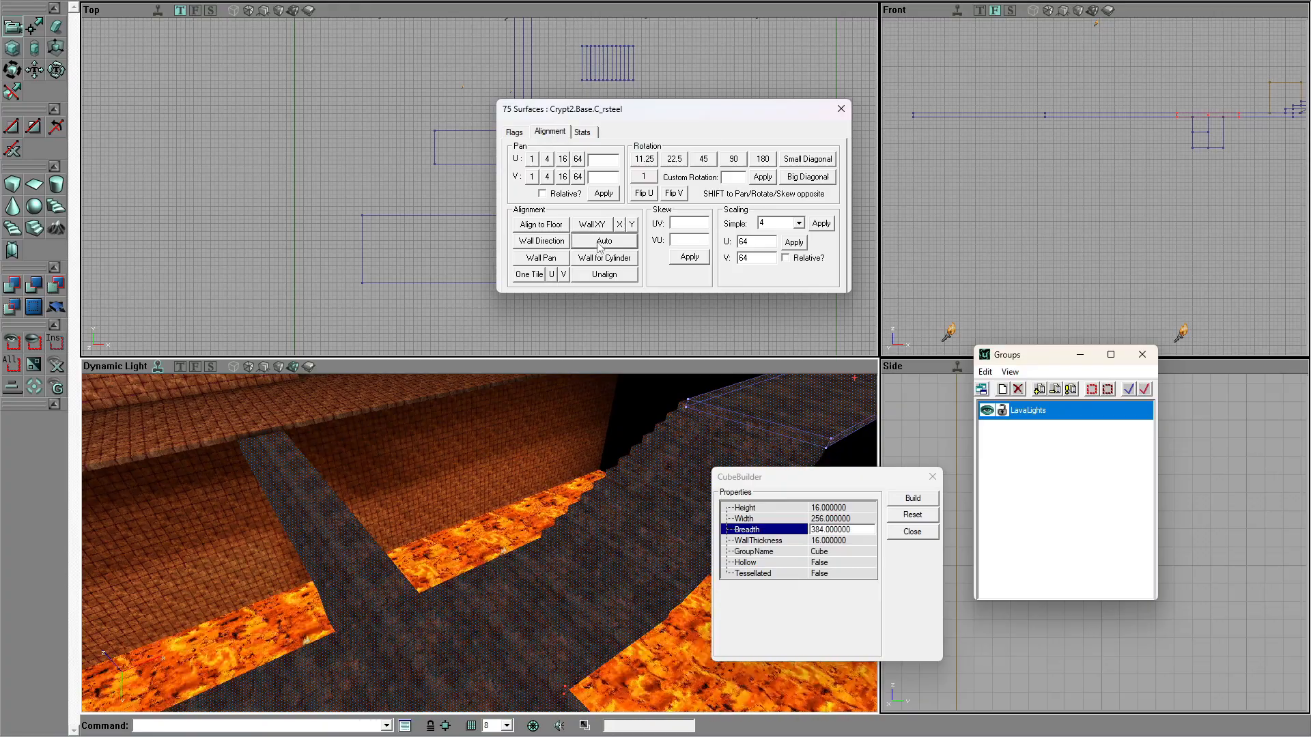
Step: Close the CubeBuilder properties, clear the surface selection and check the texture on the walkways and stairs over the lava
left_click(905, 534)
right_click_drag(714, 536, 744, 506)
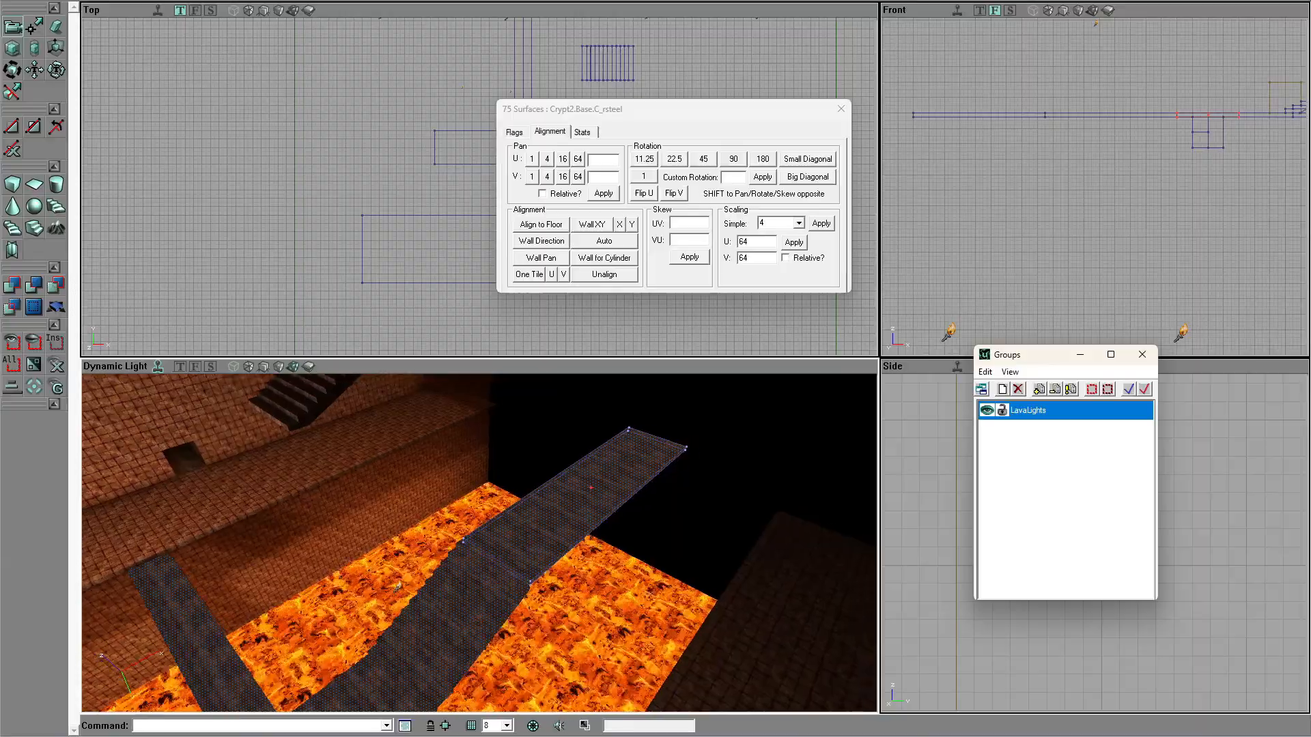
left_click_drag(445, 493, 386, 420)
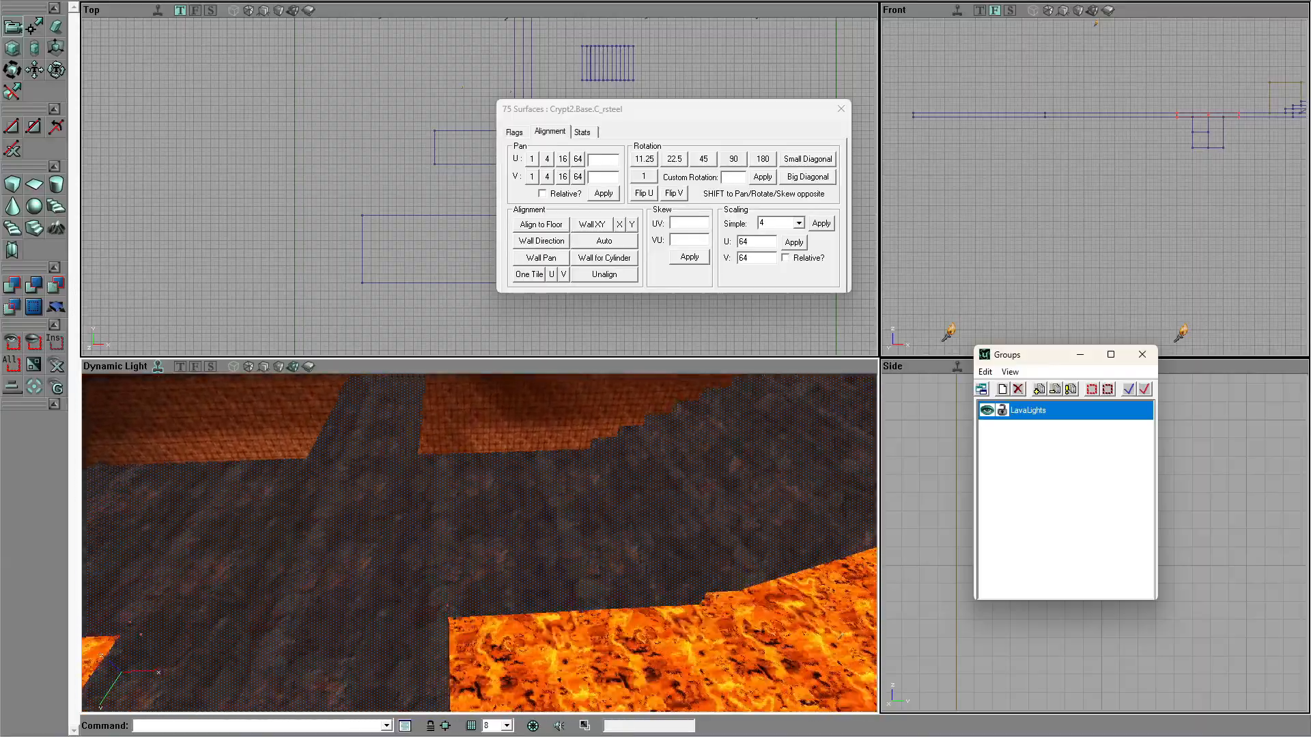
left_click_drag(446, 519, 369, 464)
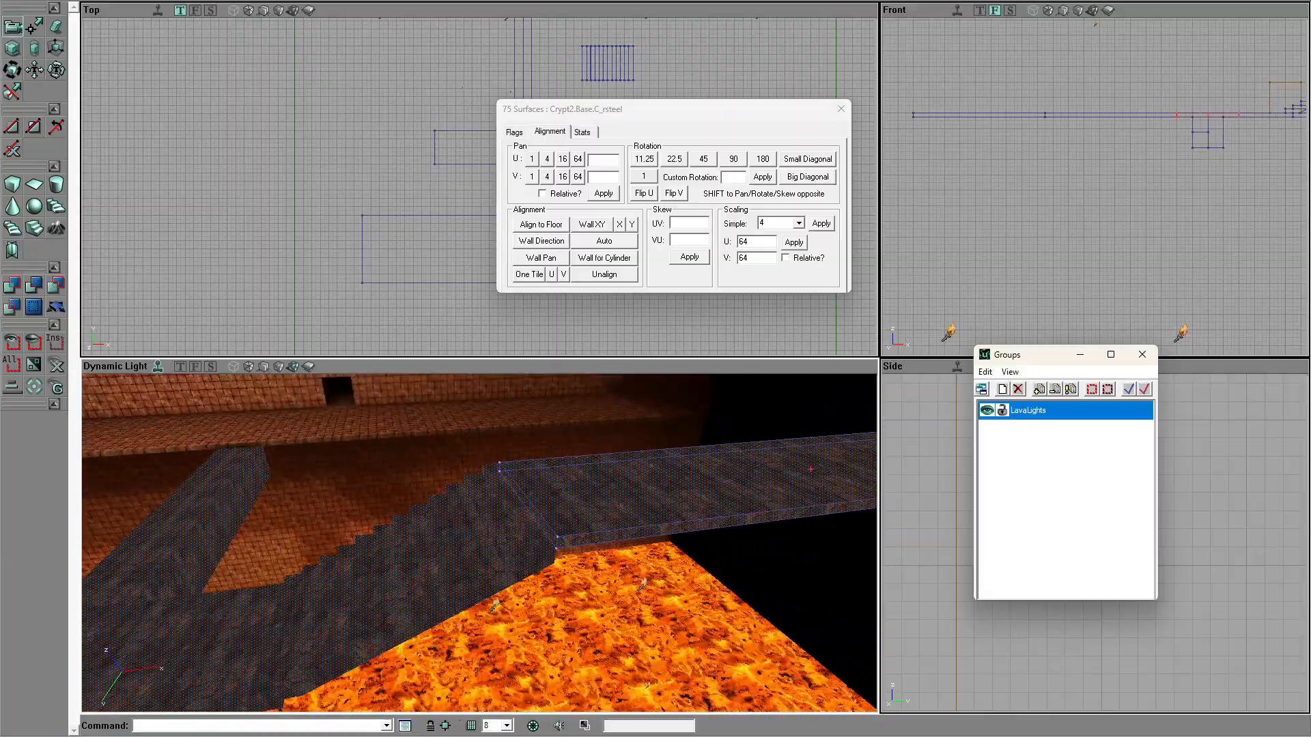
left_click(768, 426)
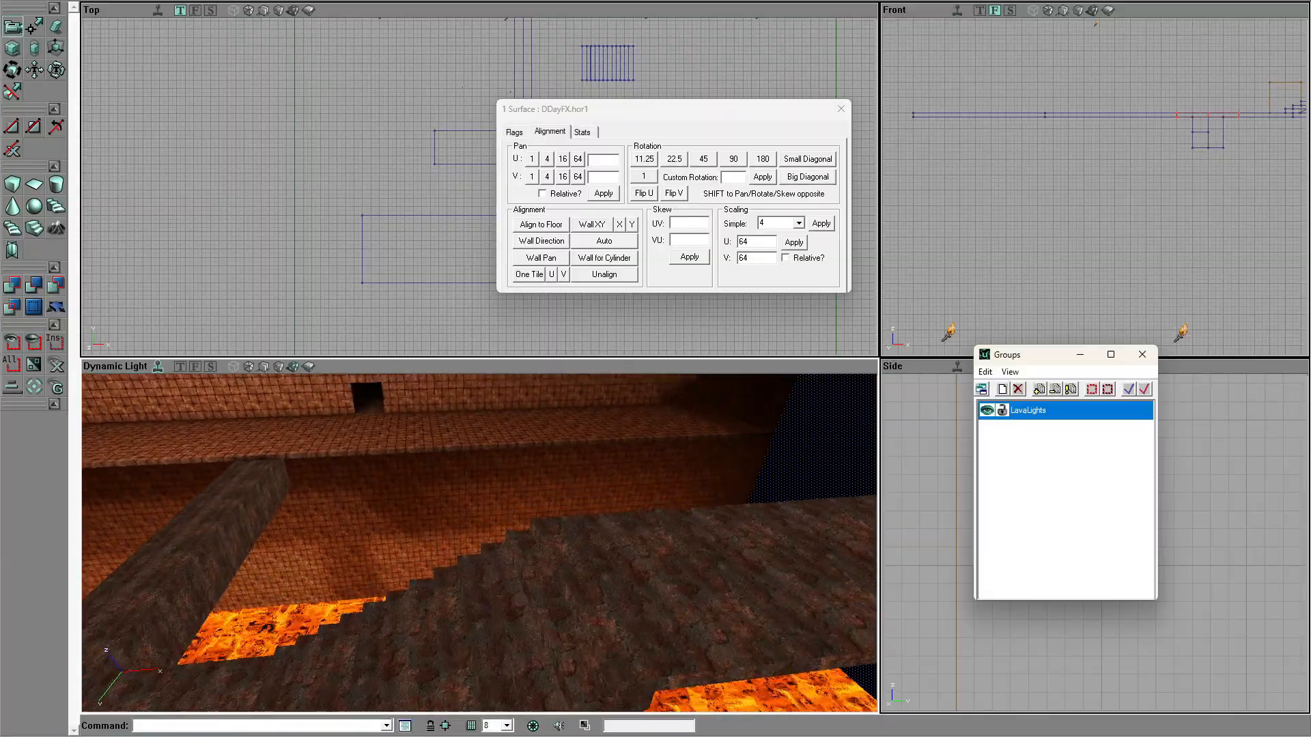
left_click_drag(480, 533, 525, 495)
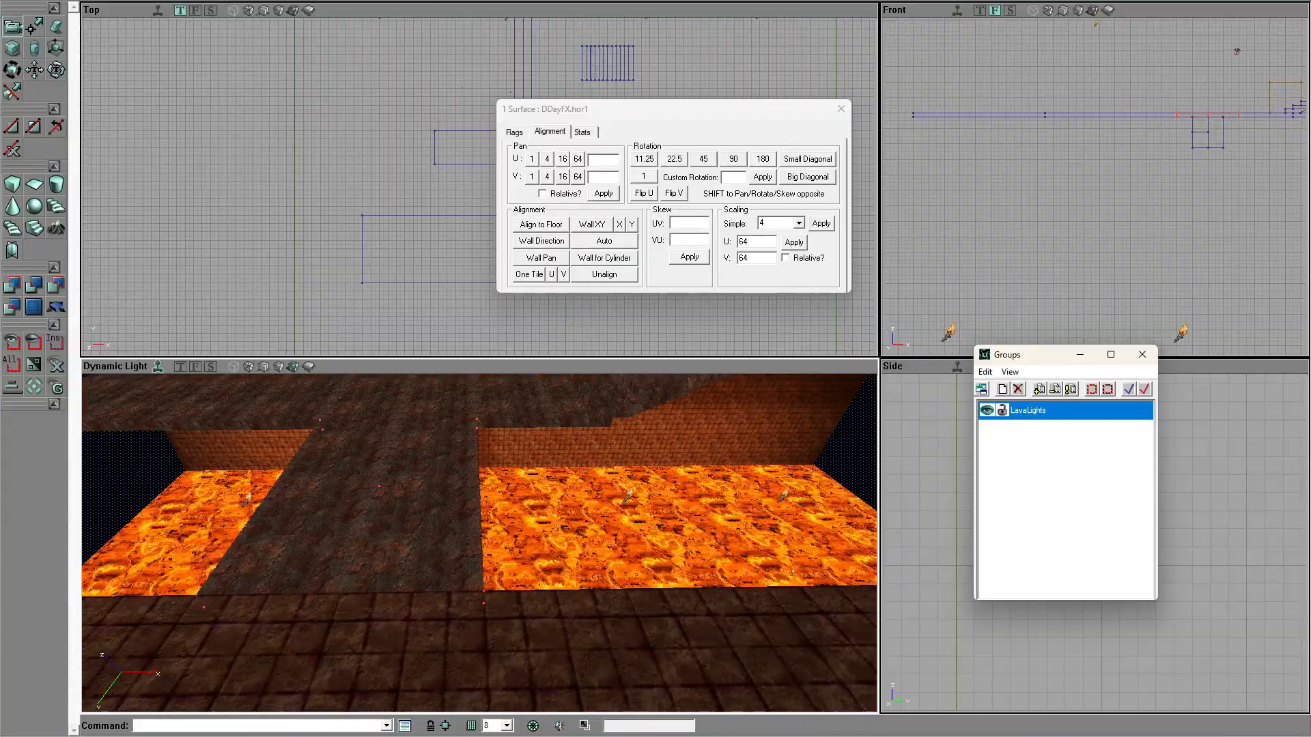
left_click(398, 176)
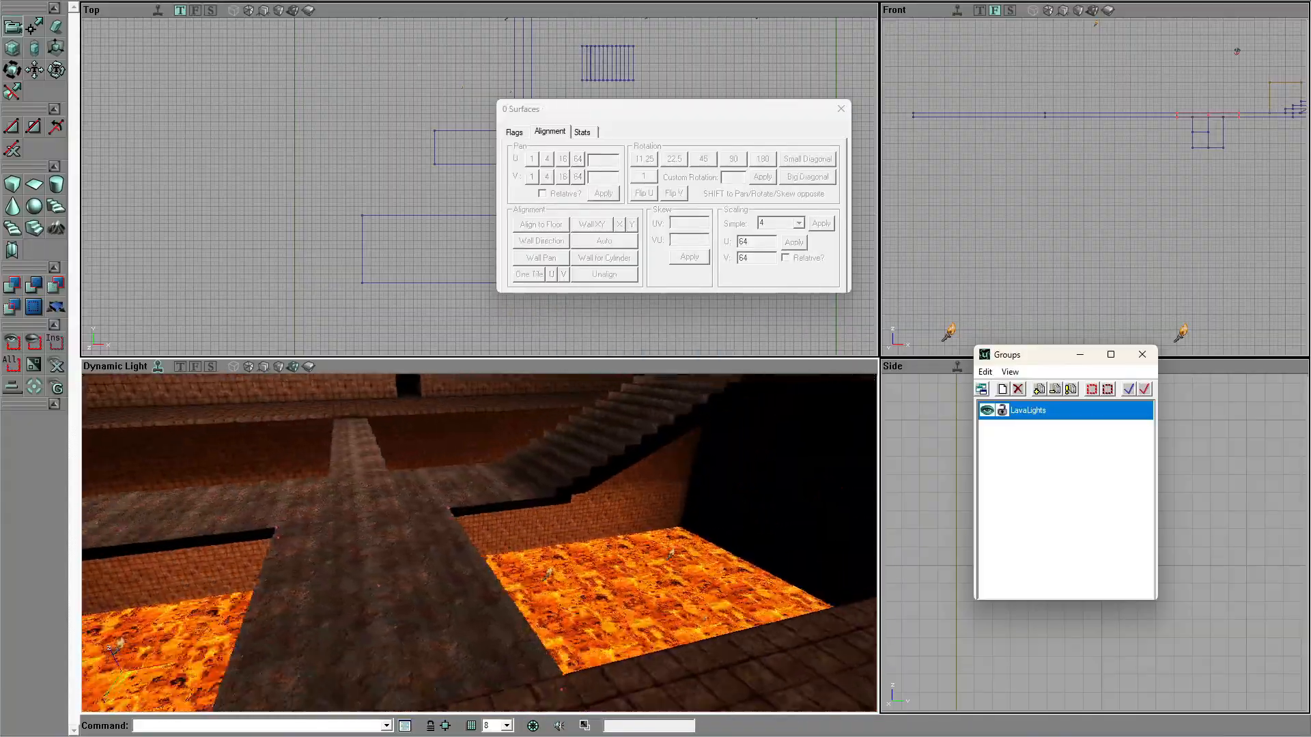
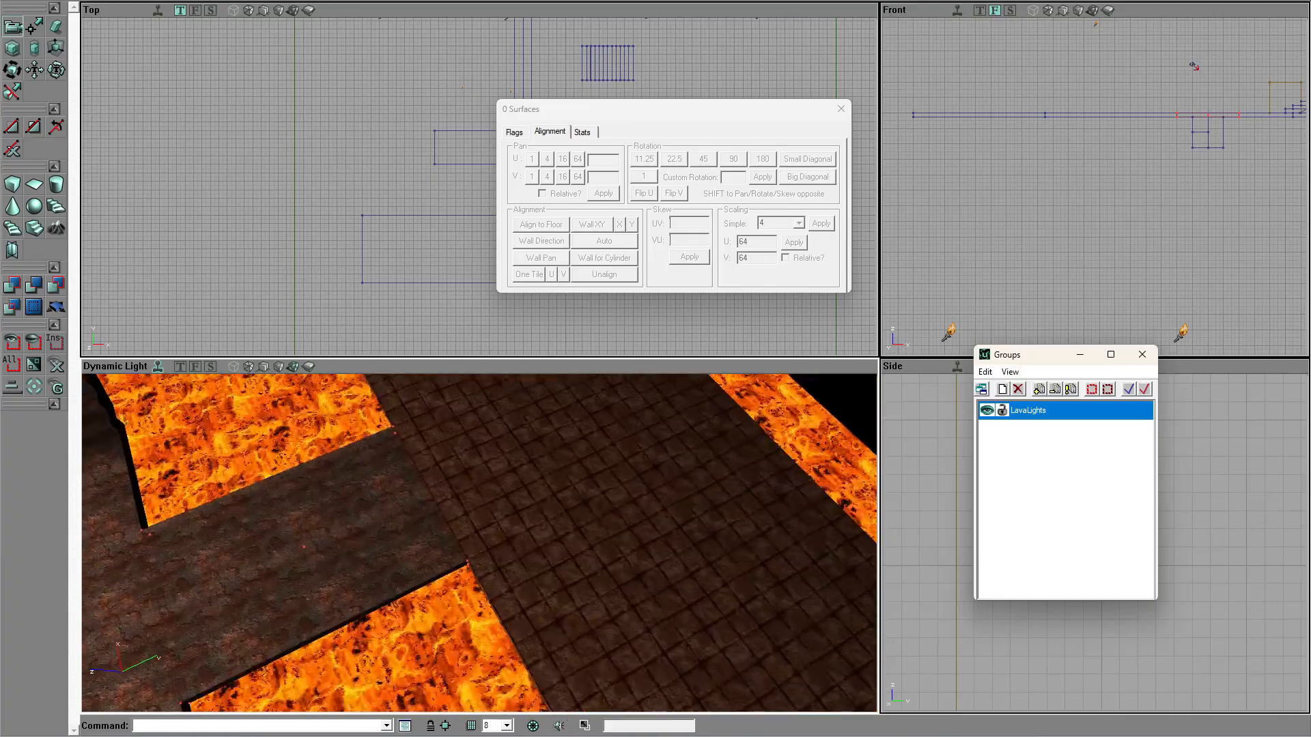
Step: Select the three top surfaces at the walkway junction over the lava and align their texture to the floor
left_click_drag(479, 543, 437, 471)
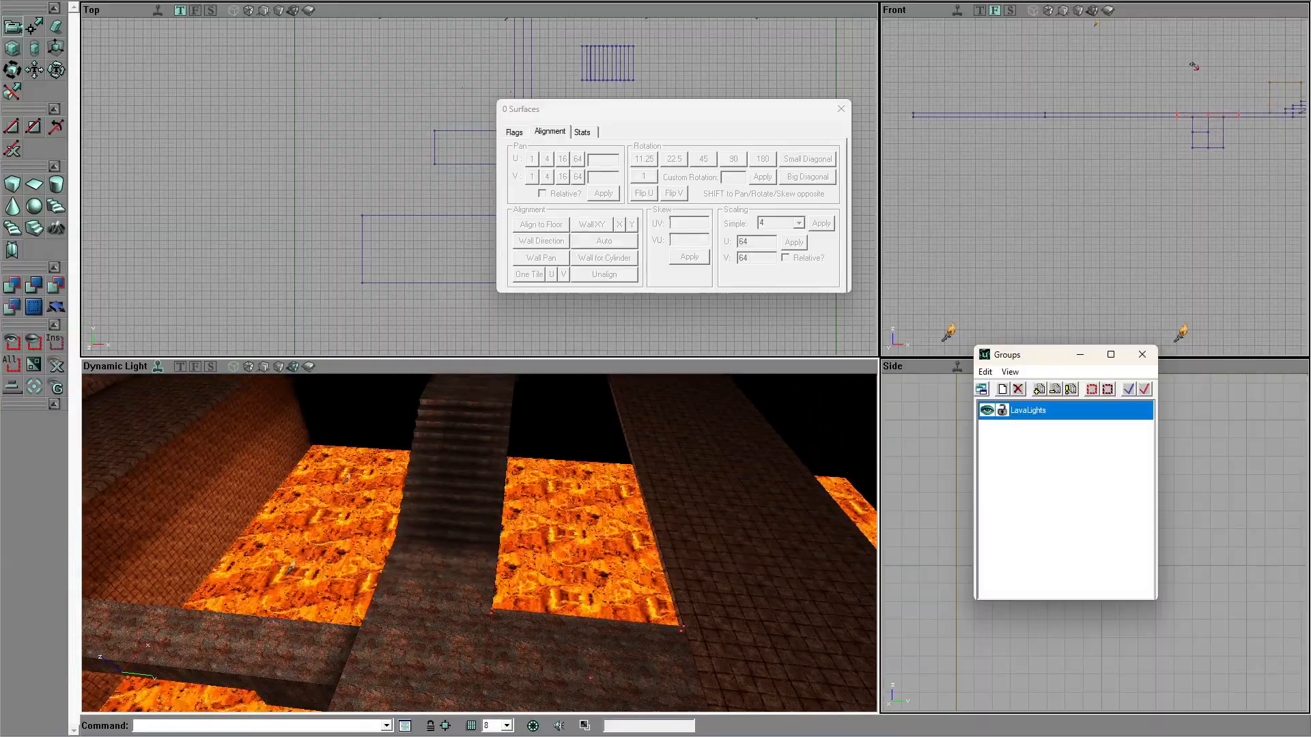
left_click(377, 521)
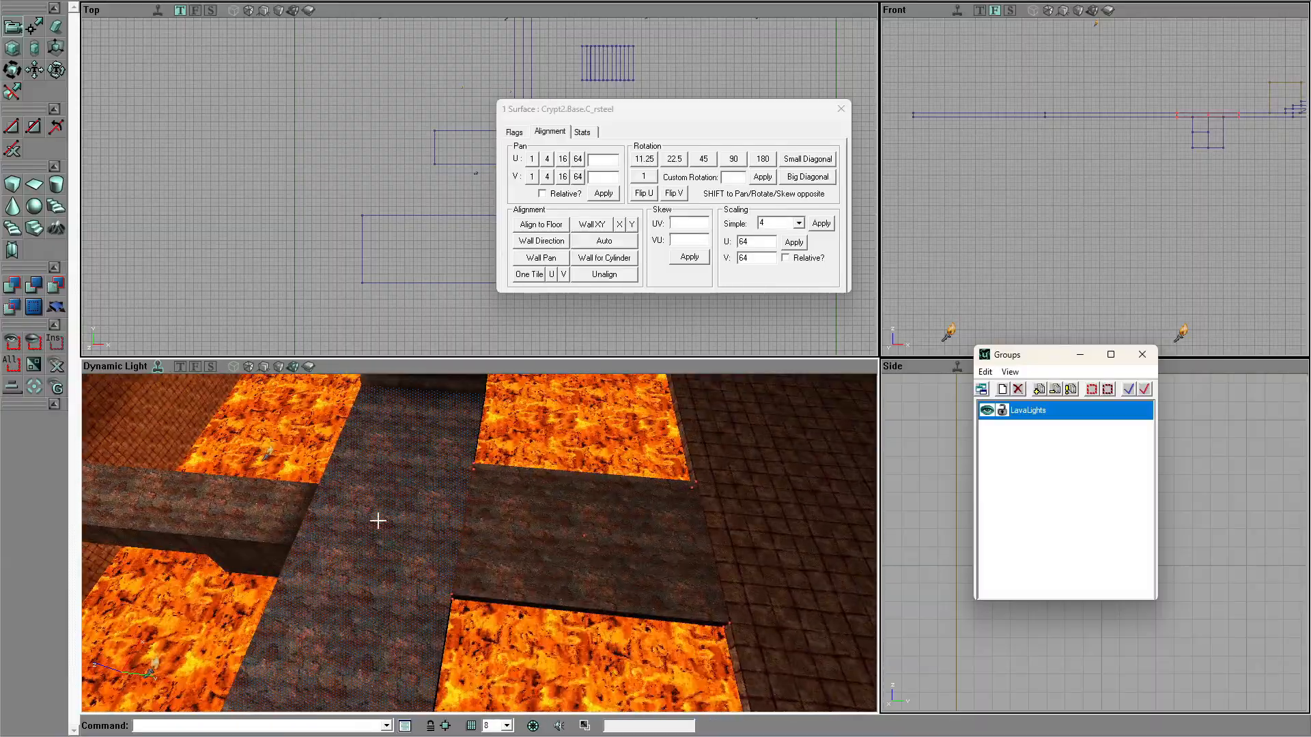
left_click(516, 539, "ctrl")
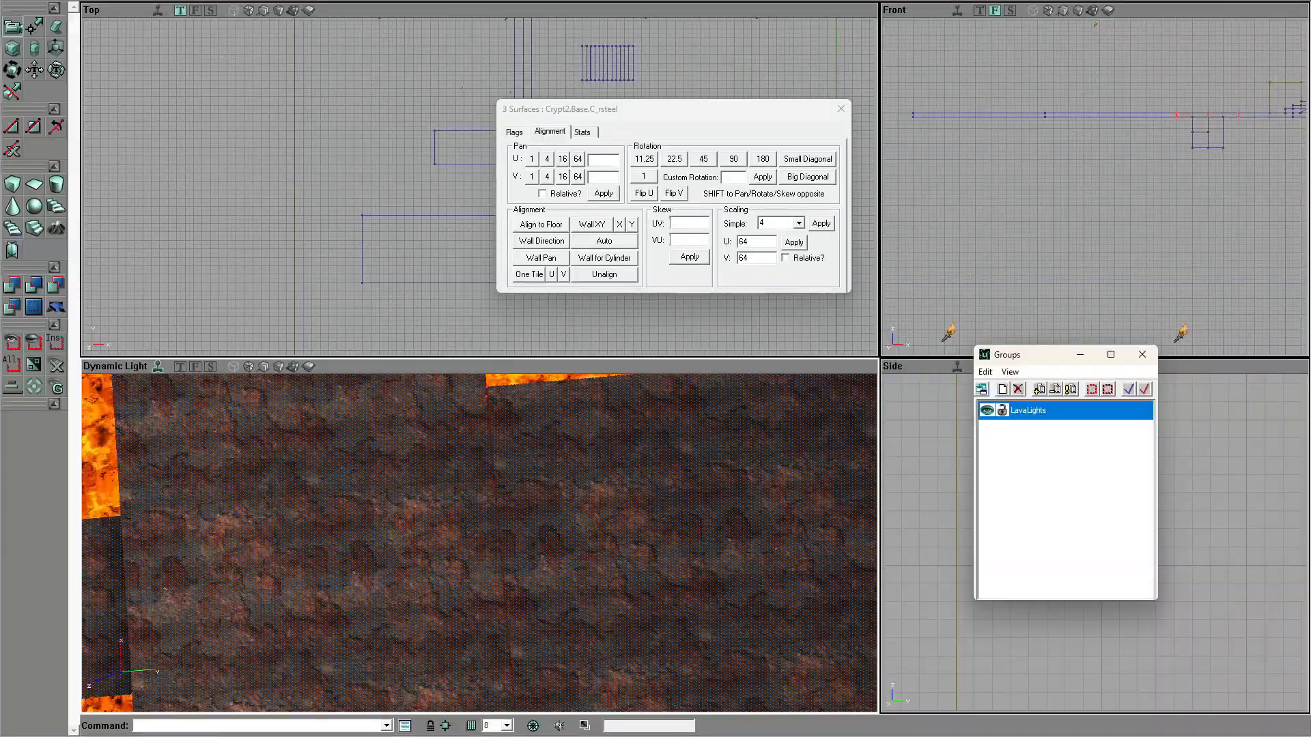
left_click_drag(426, 546, 426, 526)
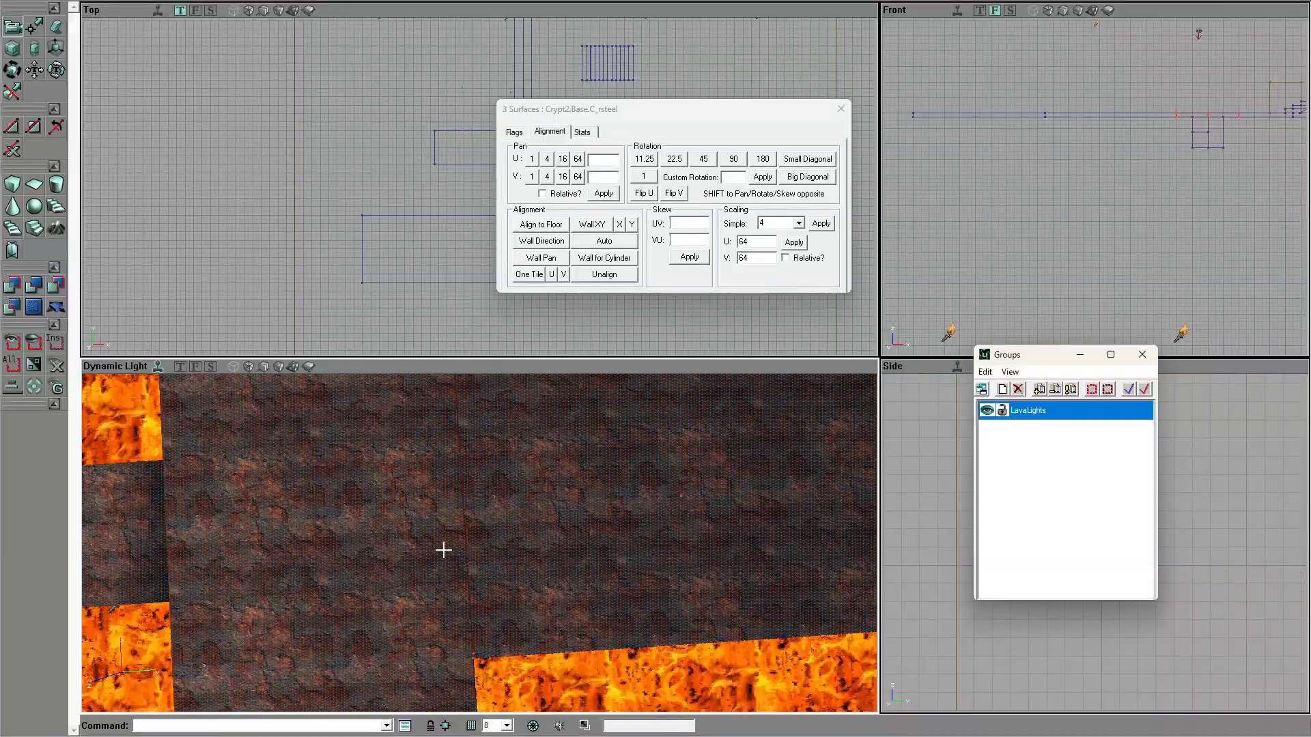
left_click(547, 227)
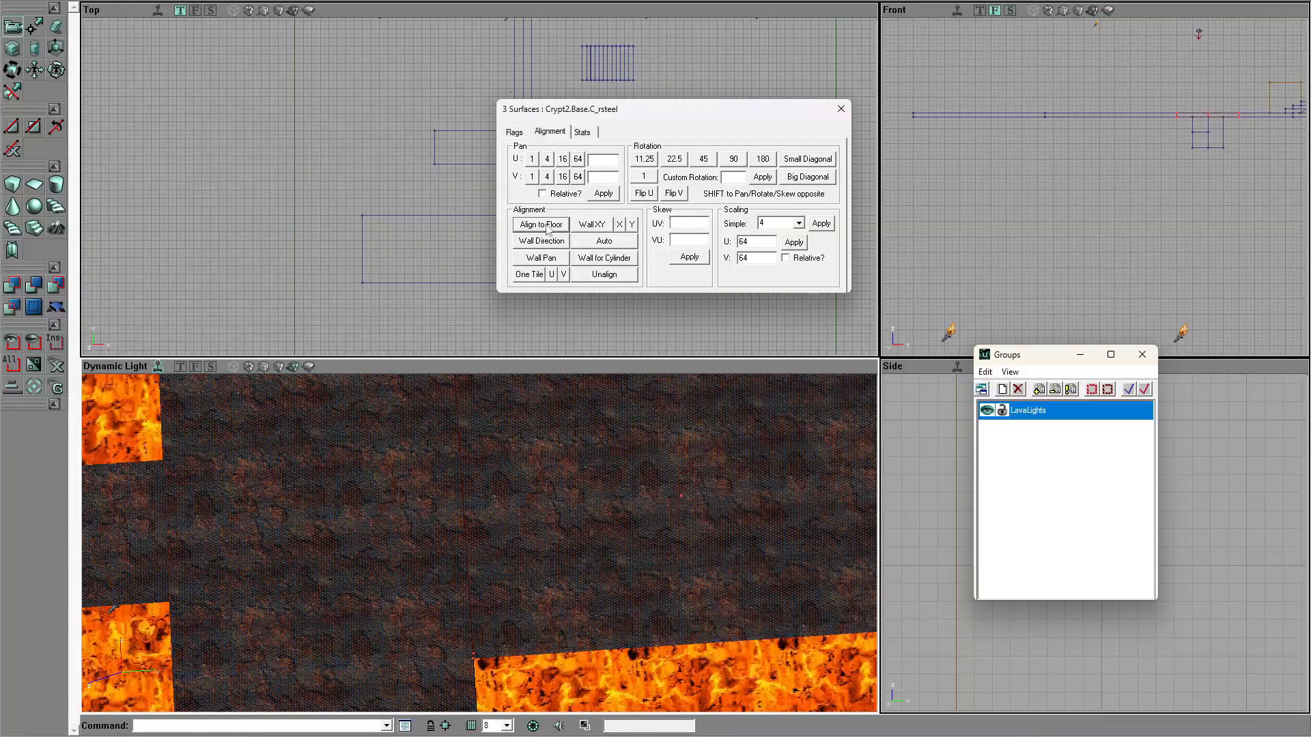
mouse_move(460, 533)
left_mouse_down()
mouse_move(460, 505)
mouse_move(460, 553)
mouse_move(461, 430)
mouse_move(469, 492)
left_mouse_up()
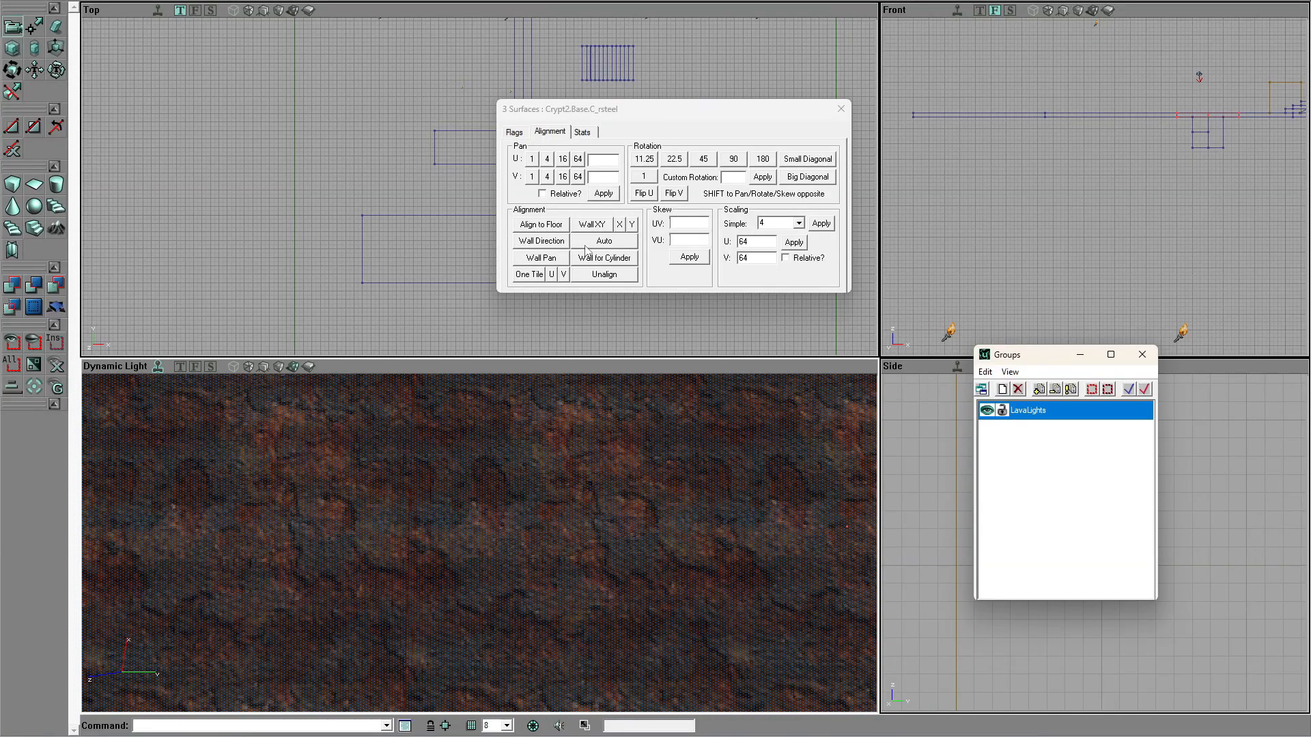
Step: Unalign the three walkway surfaces, align them to the floor again and clear the selection
left_click(536, 230)
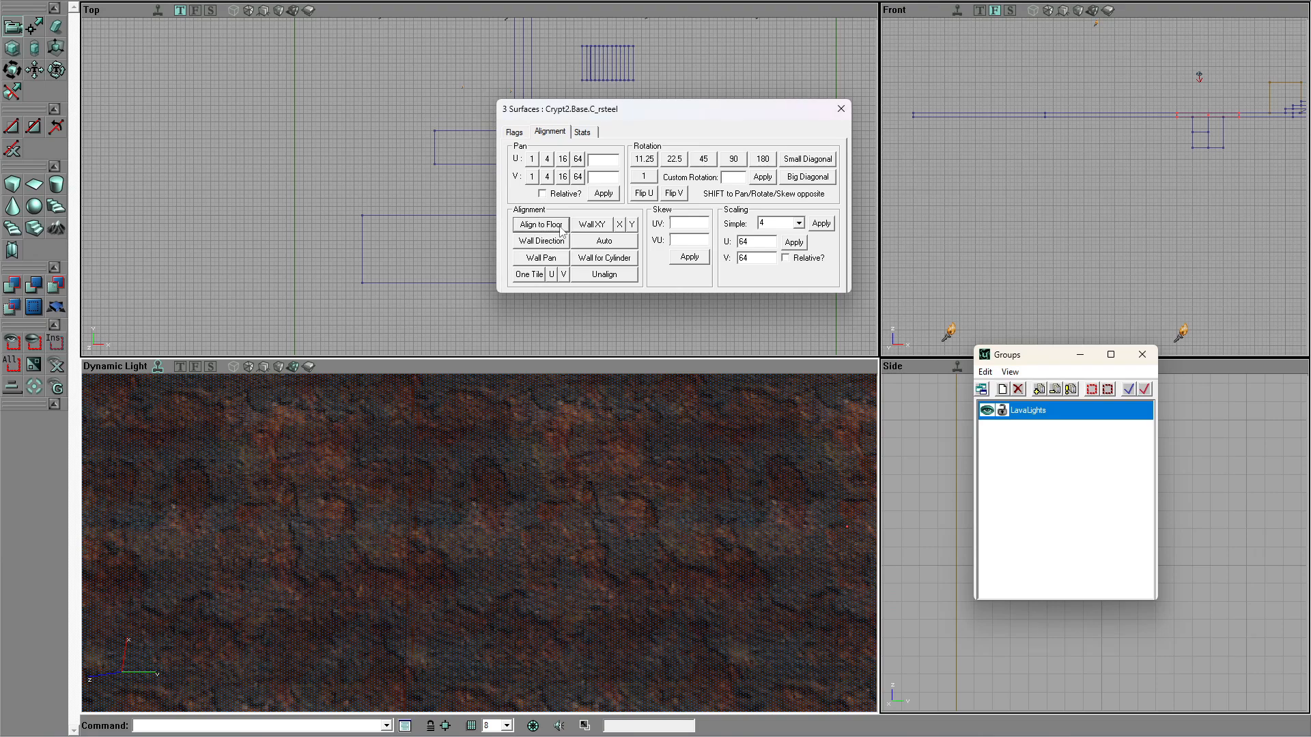
left_click(601, 277)
left_click_drag(574, 530, 573, 574)
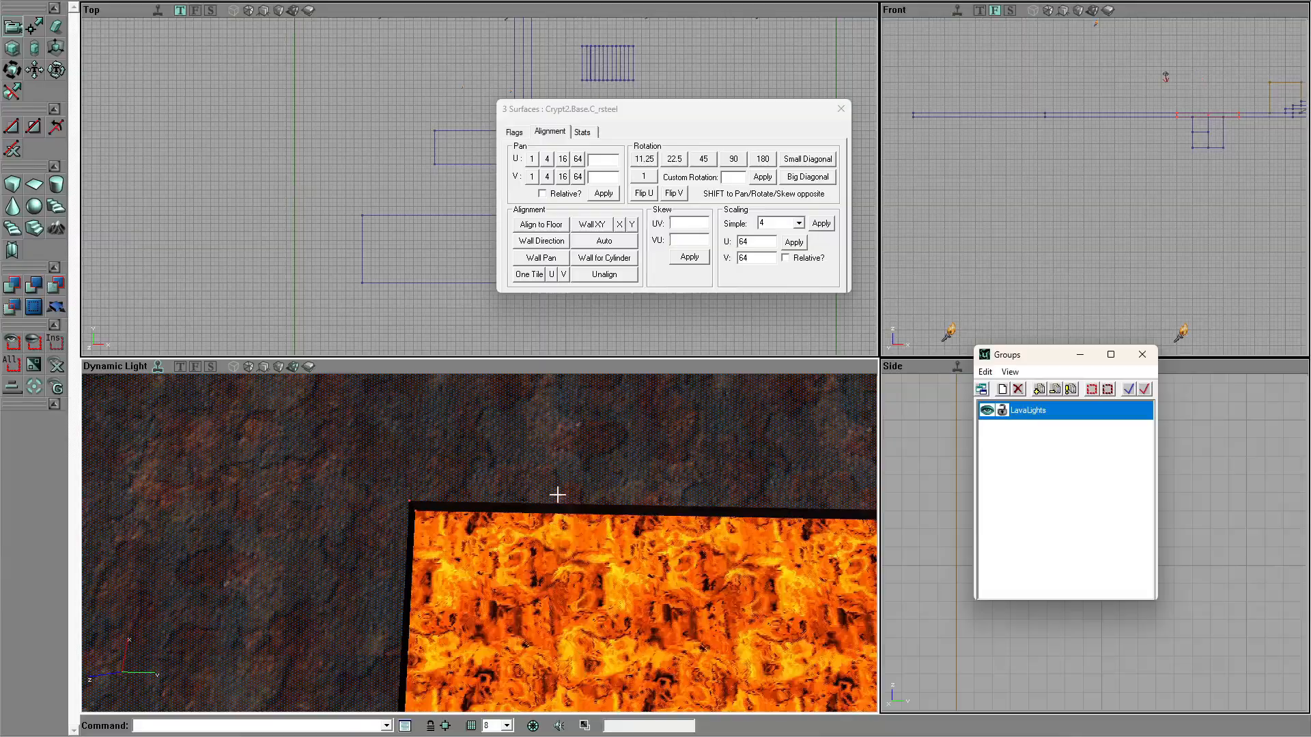
left_click(534, 226)
right_click_drag(527, 458, 491, 389)
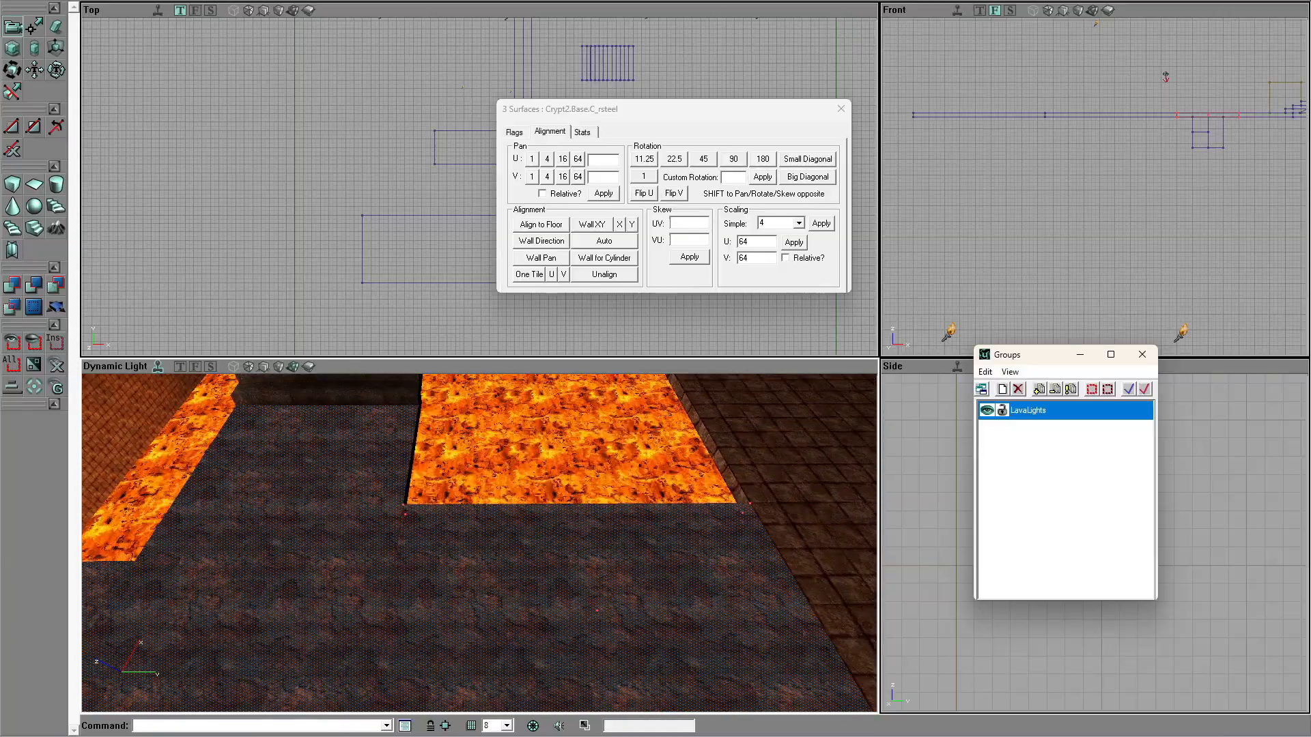
key("shift+n")
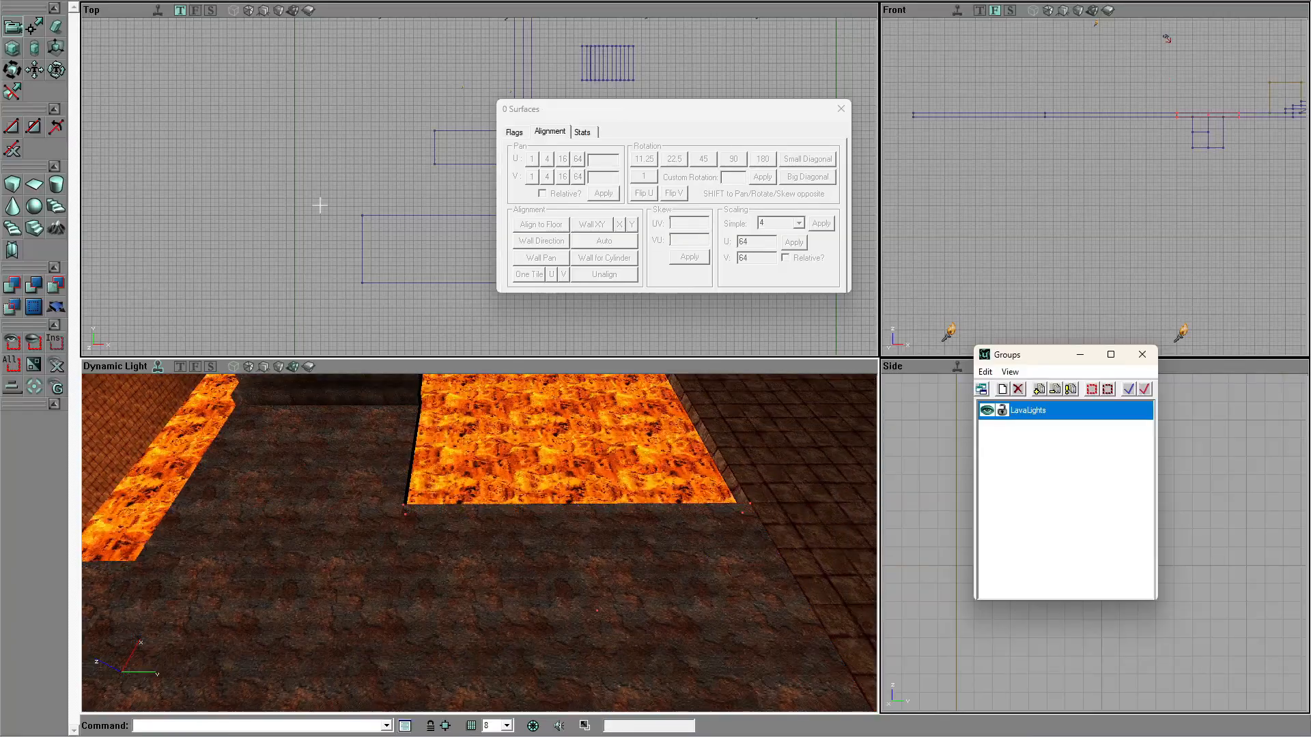
Step: Enter the dark corridor behind the brick wall's opening and show the 3D view in textured mode
right_click_drag(409, 441, 307, 431)
mouse_move(372, 564)
right_mouse_down()
mouse_move(355, 519)
mouse_move(383, 539)
mouse_move(372, 564)
right_mouse_up()
left_click(372, 564)
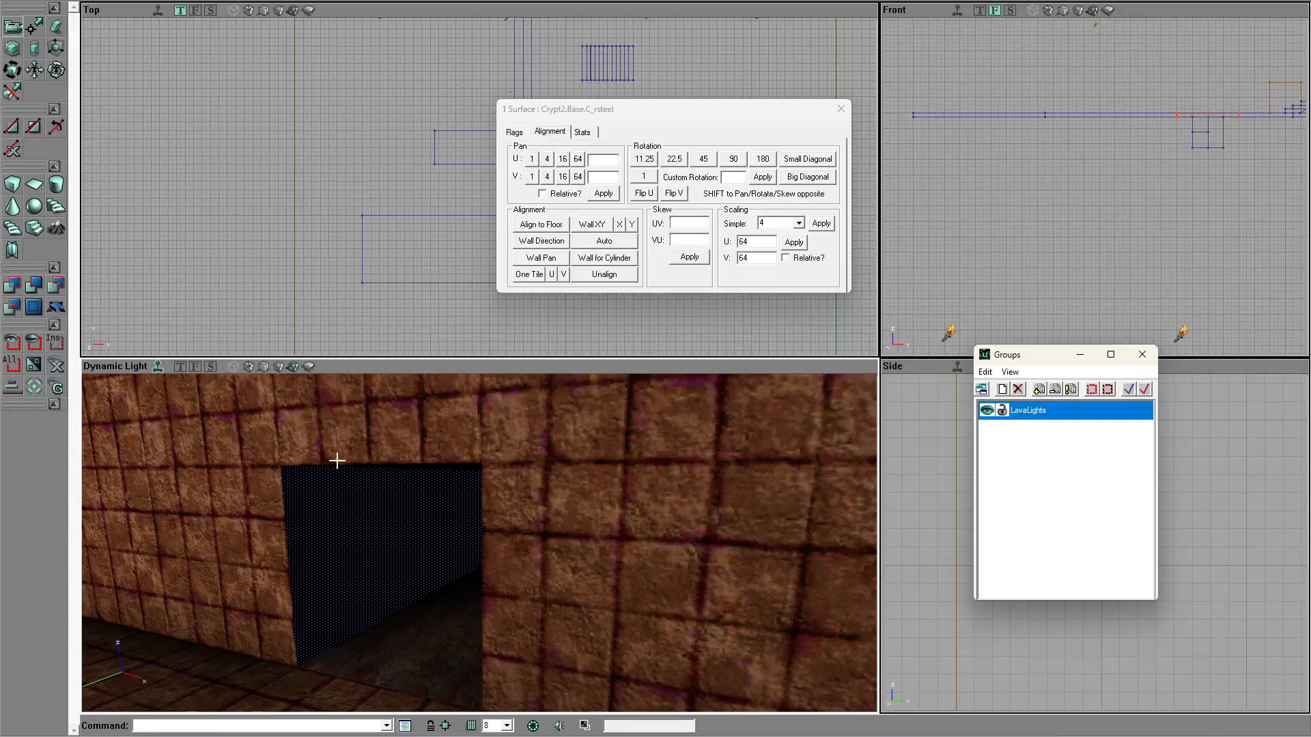
left_click(275, 368)
left_click_drag(283, 377, 277, 314)
mouse_move(402, 579)
left_mouse_down()
mouse_move(403, 553)
mouse_move(402, 579)
left_mouse_up()
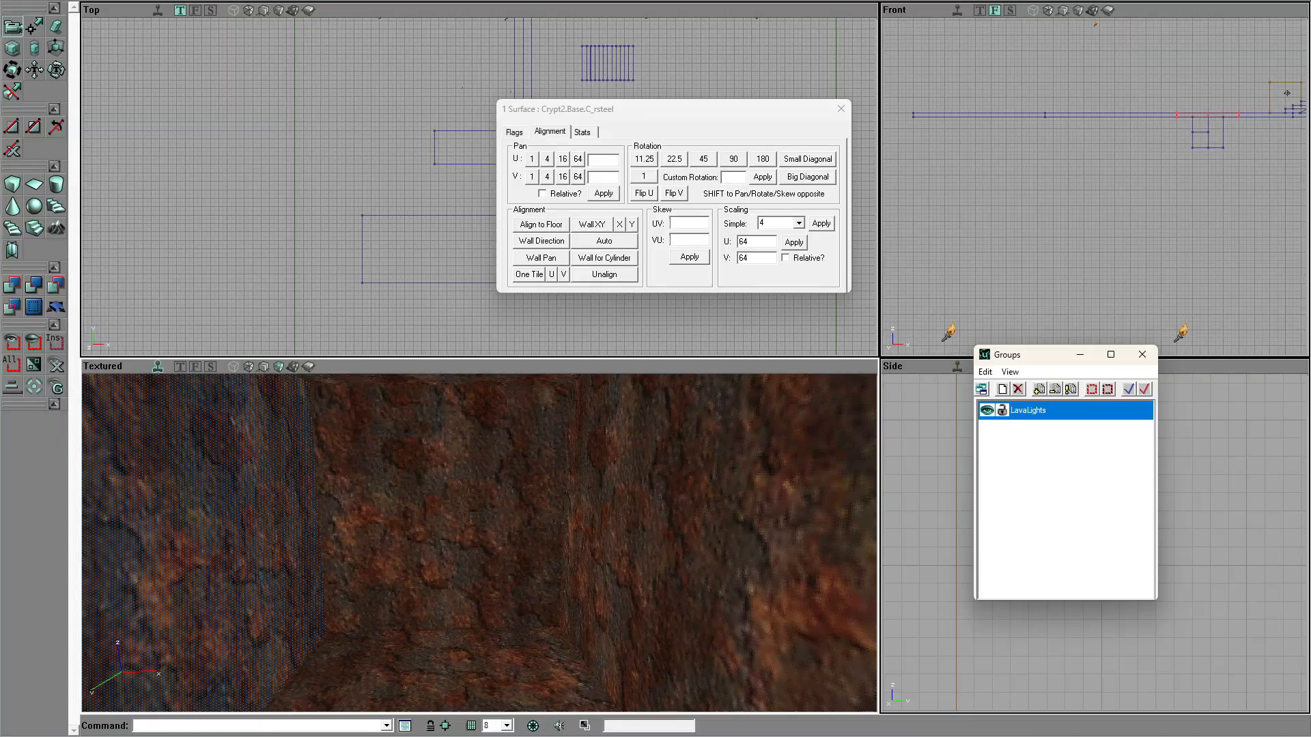
Step: Add a light at the far end of the corridor and return the 3D view to dynamic lighting
right_click(439, 506)
left_click(493, 306)
left_click_drag(454, 580, 415, 381)
left_click(293, 366)
left_click_drag(410, 546, 437, 532)
left_click_drag(573, 557, 568, 556)
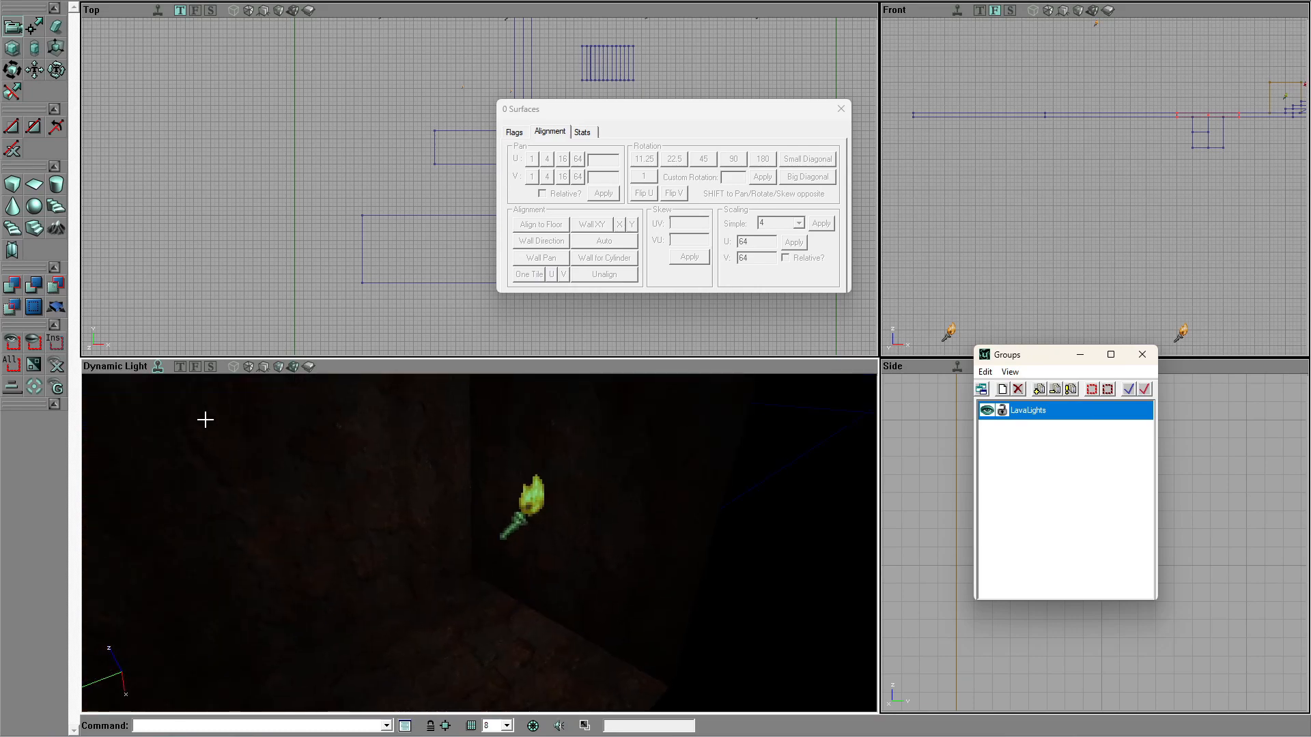
Step: Centre the new light between the corridor's walls in the Top view and check the corridor's lighting from the entrance
left_click_drag(612, 114, 1019, 174)
left_click_drag(522, 82, 502, 288)
mouse_move(425, 89)
left_mouse_down()
mouse_move(402, 199)
mouse_move(410, 82)
mouse_move(425, 90)
mouse_move(422, 115)
left_mouse_up()
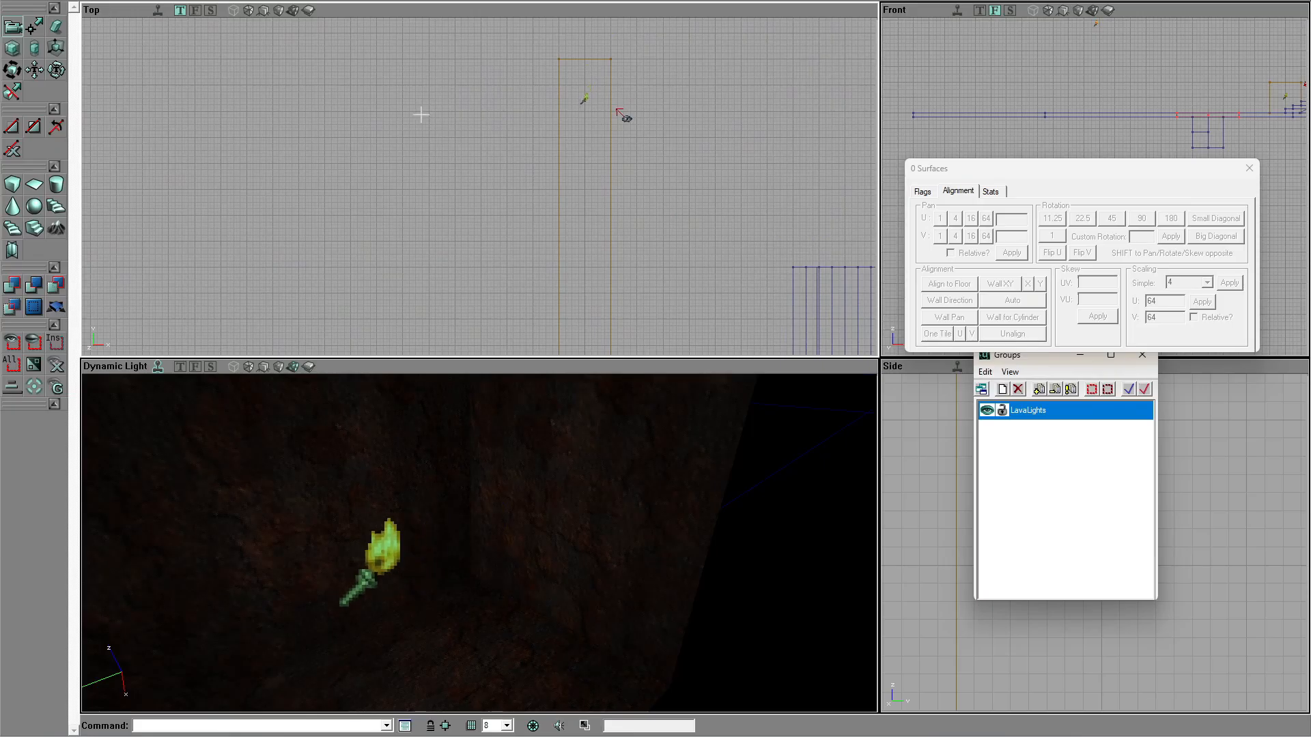
left_click_drag(785, 475, 533, 662)
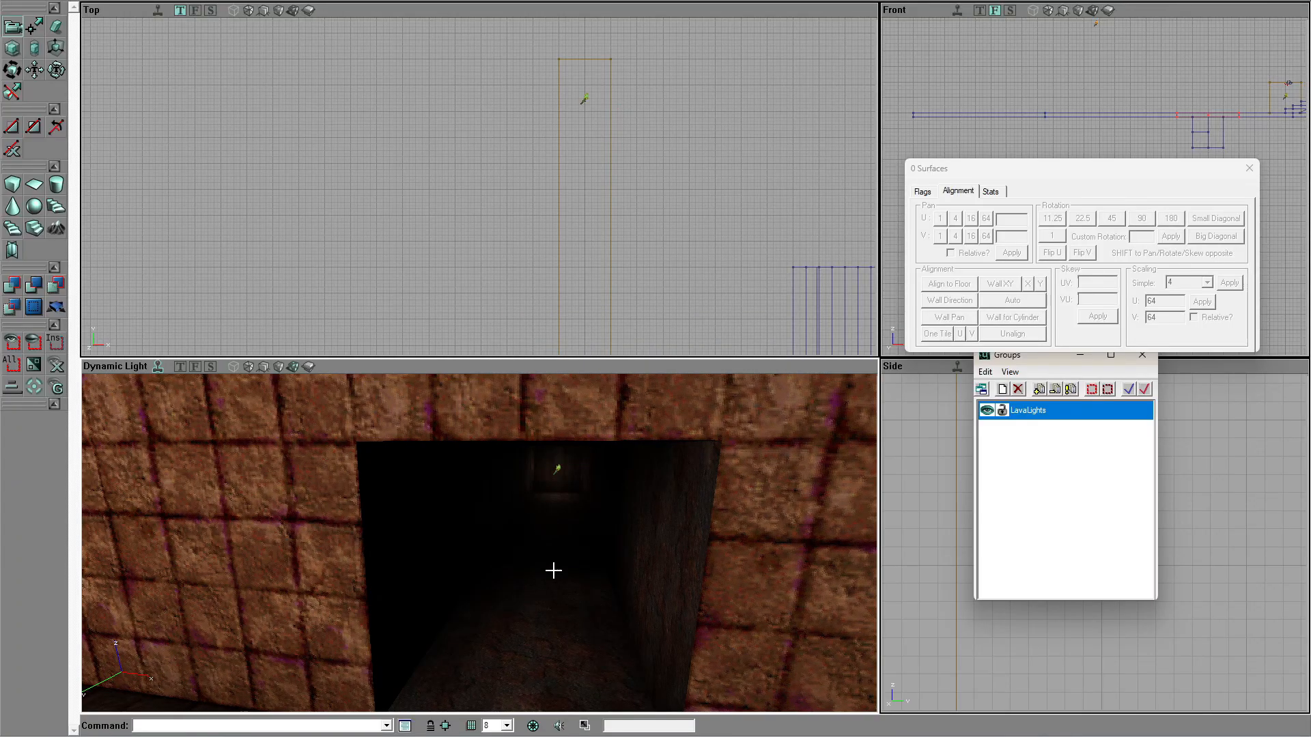
left_click_drag(479, 542, 328, 410)
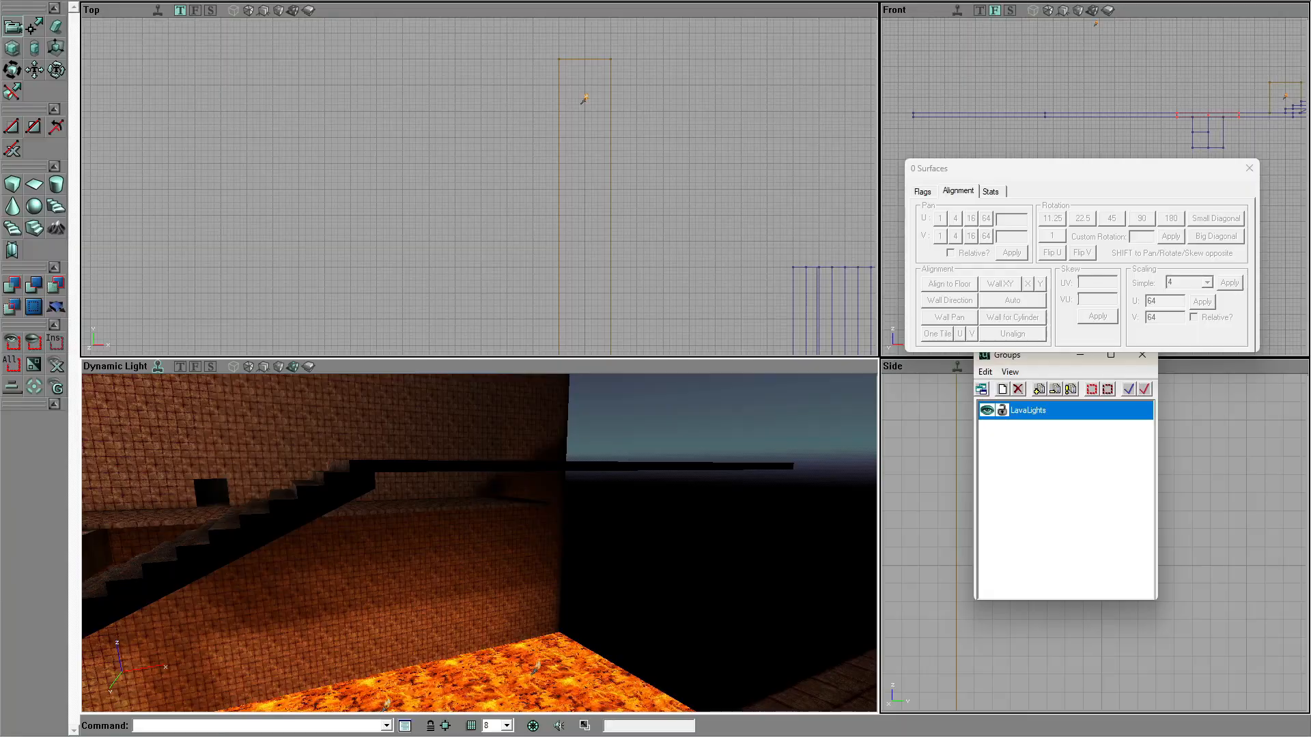
left_click_drag(558, 572, 293, 401)
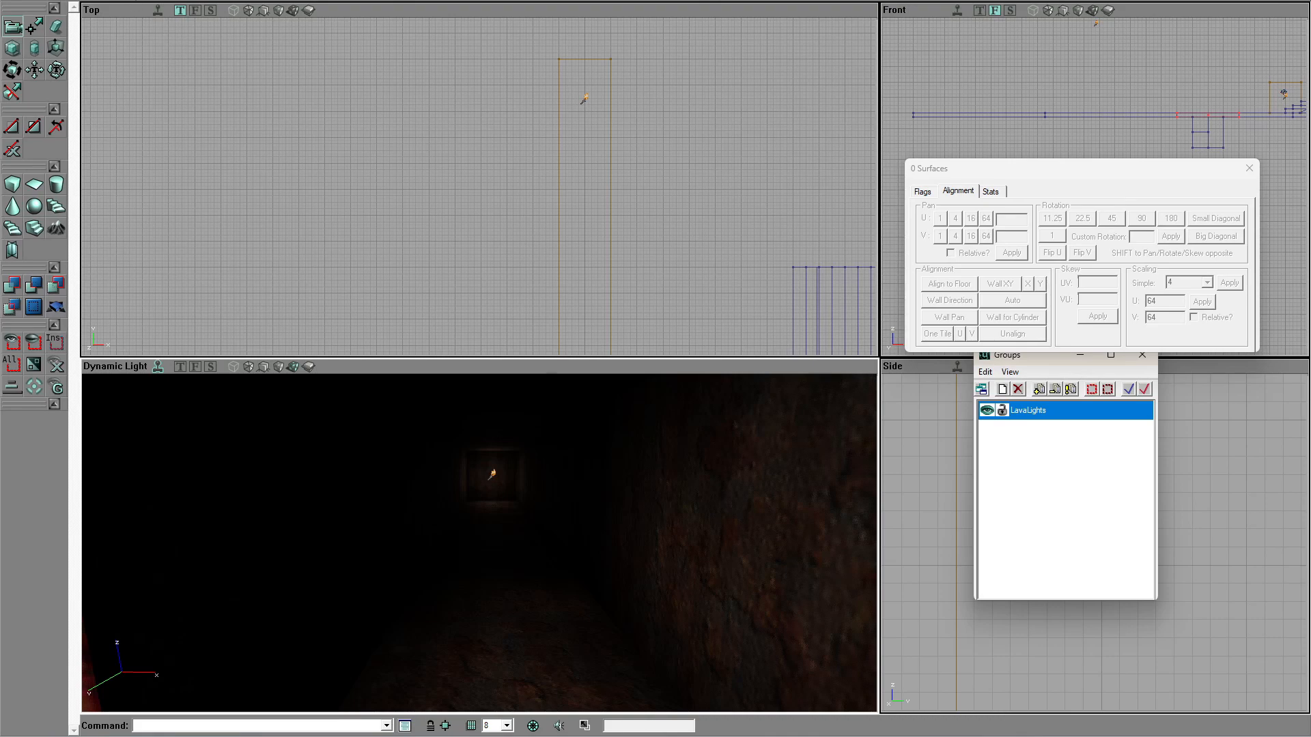
Step: Choose the LavaZone class under ZoneInfo in the actor class browser
left_click(205, 1)
scroll(614, 275, "up", 2)
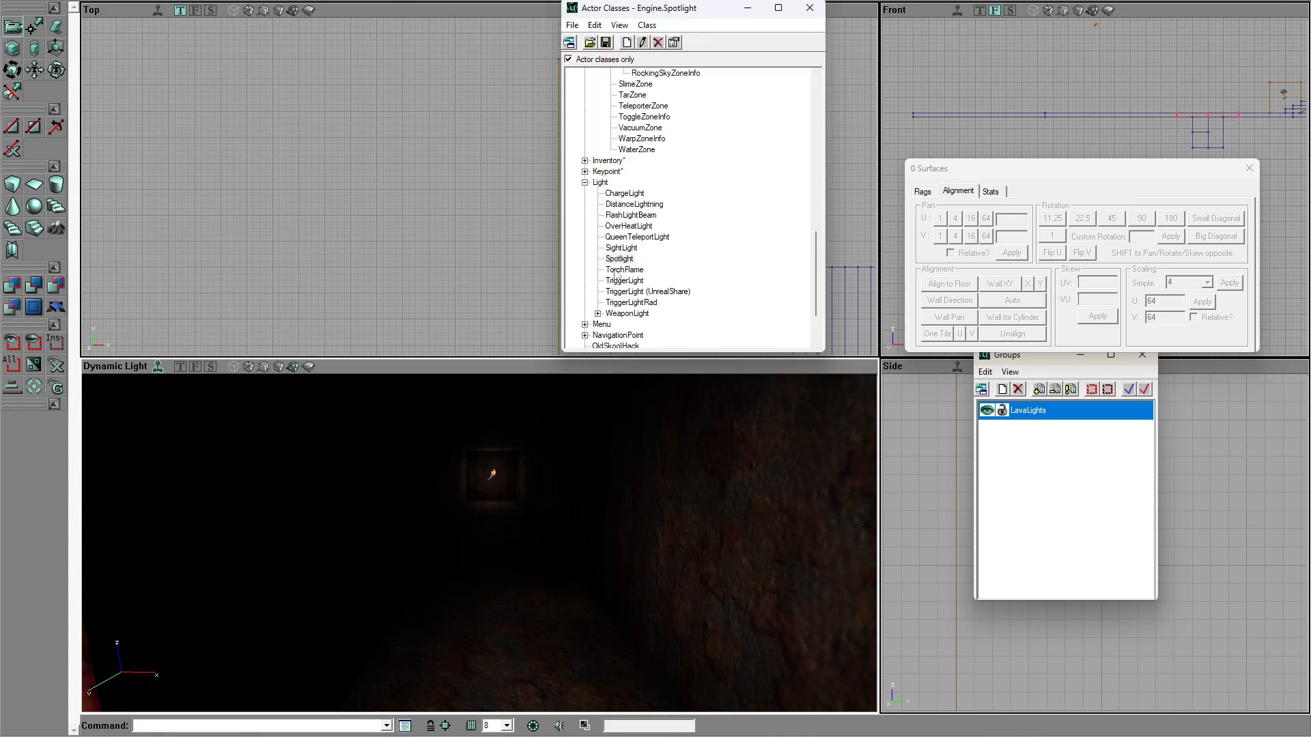
left_click(585, 183)
scroll(618, 273, "up", 6)
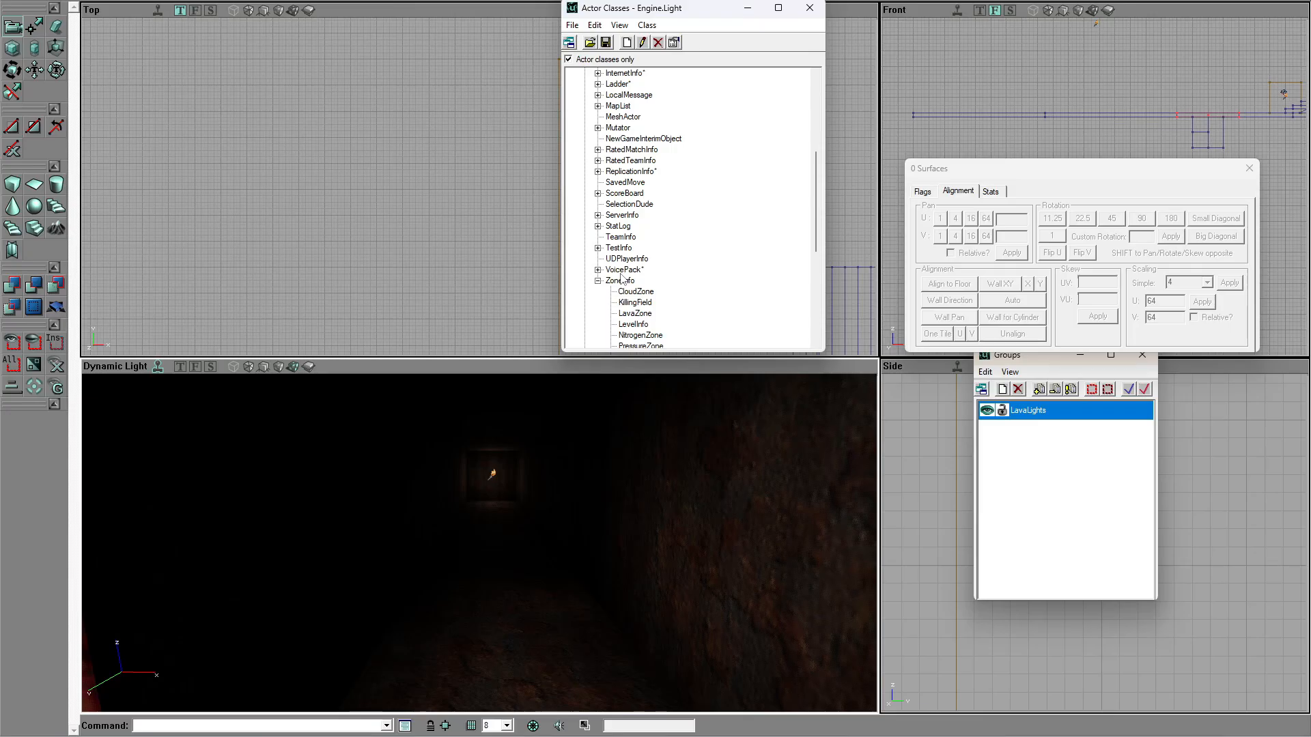
scroll(614, 273, "down", 3)
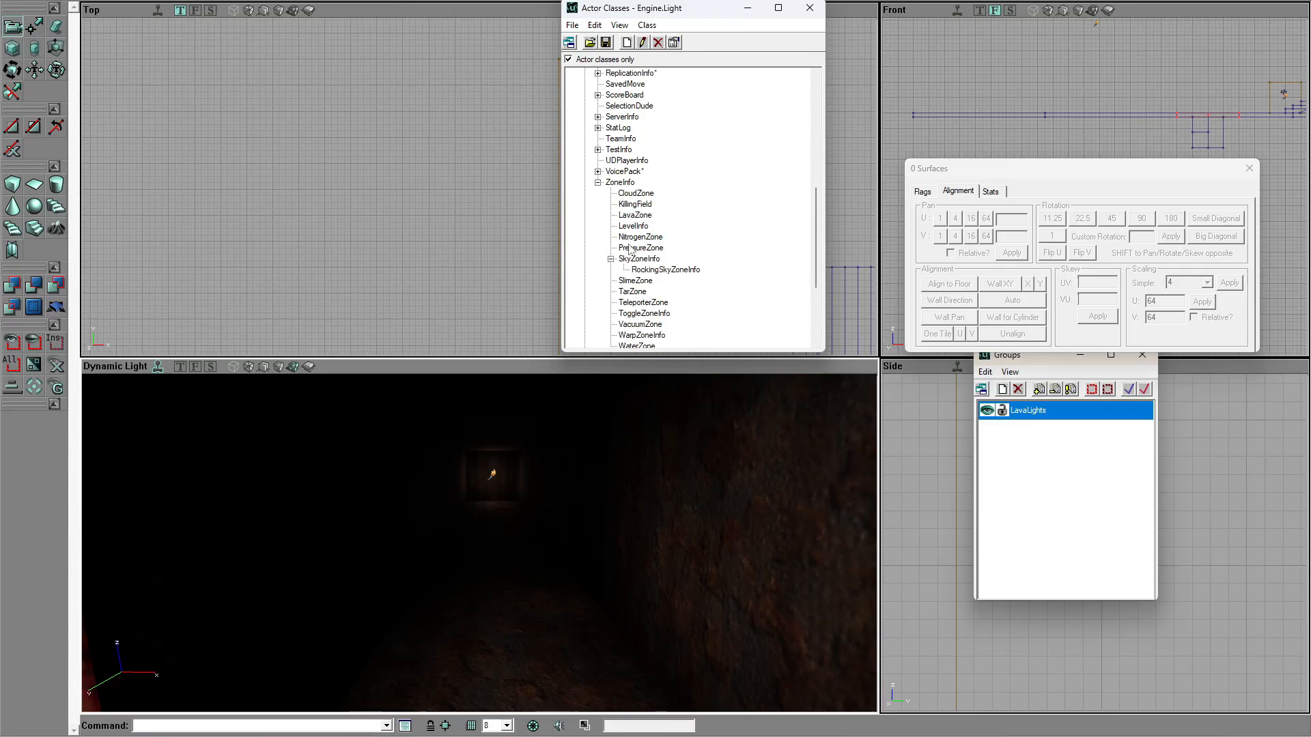
left_click(634, 216)
Step: Add a LavaZone actor on the pit floor beneath the lava sheet and raise it partway toward the lava surface
left_click_drag(435, 455, 368, 642)
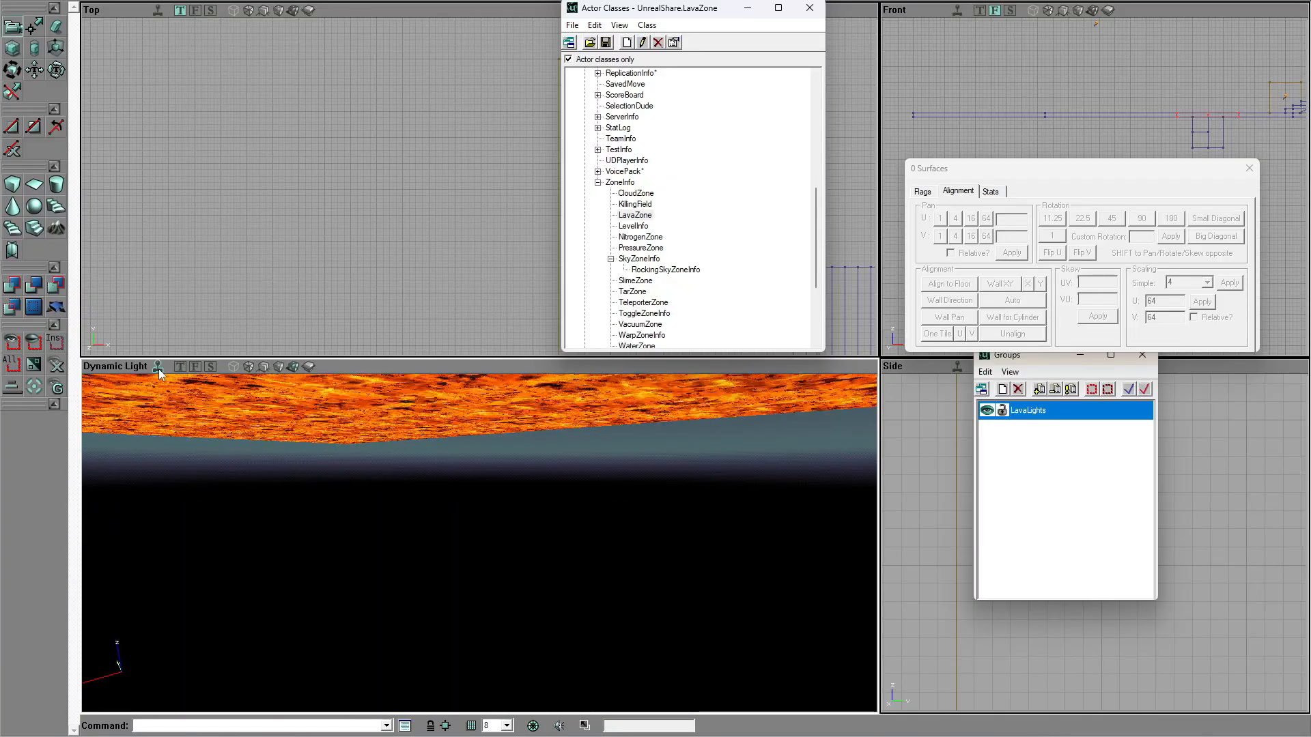
right_click_drag(398, 555, 352, 591)
right_click(418, 590)
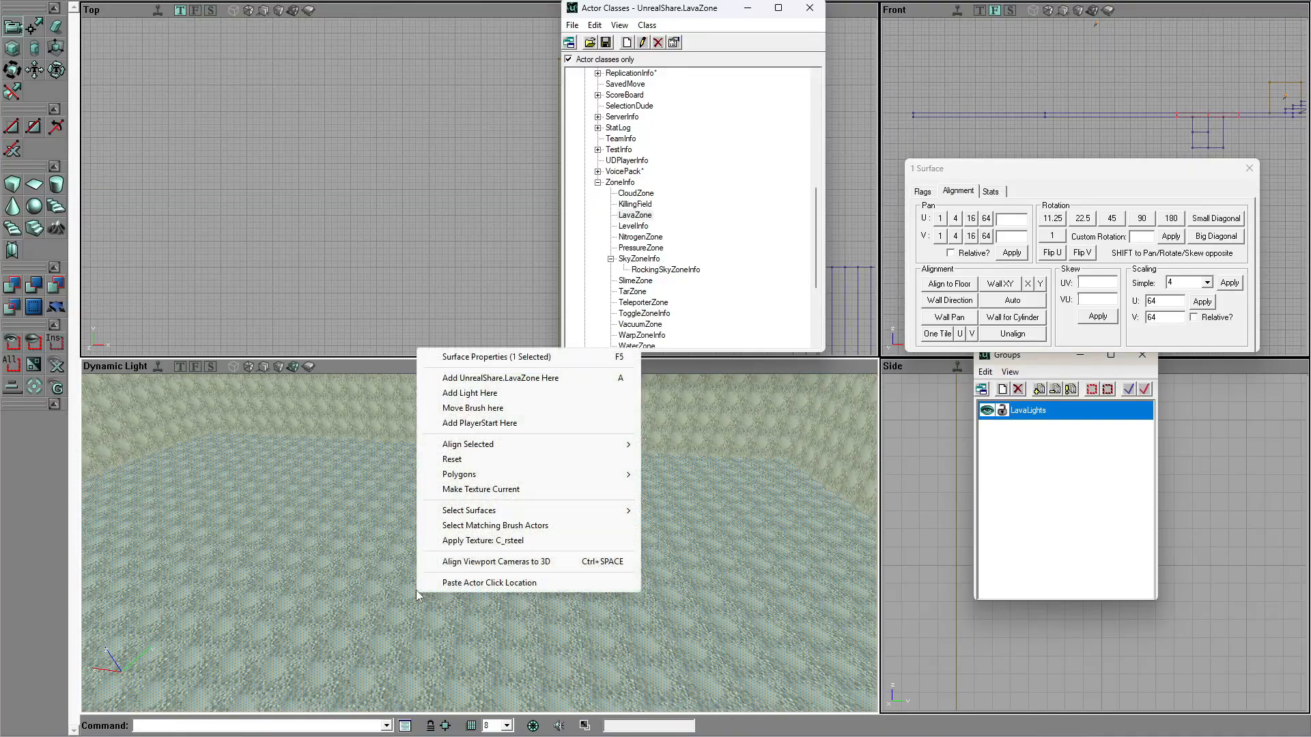
left_click(462, 380)
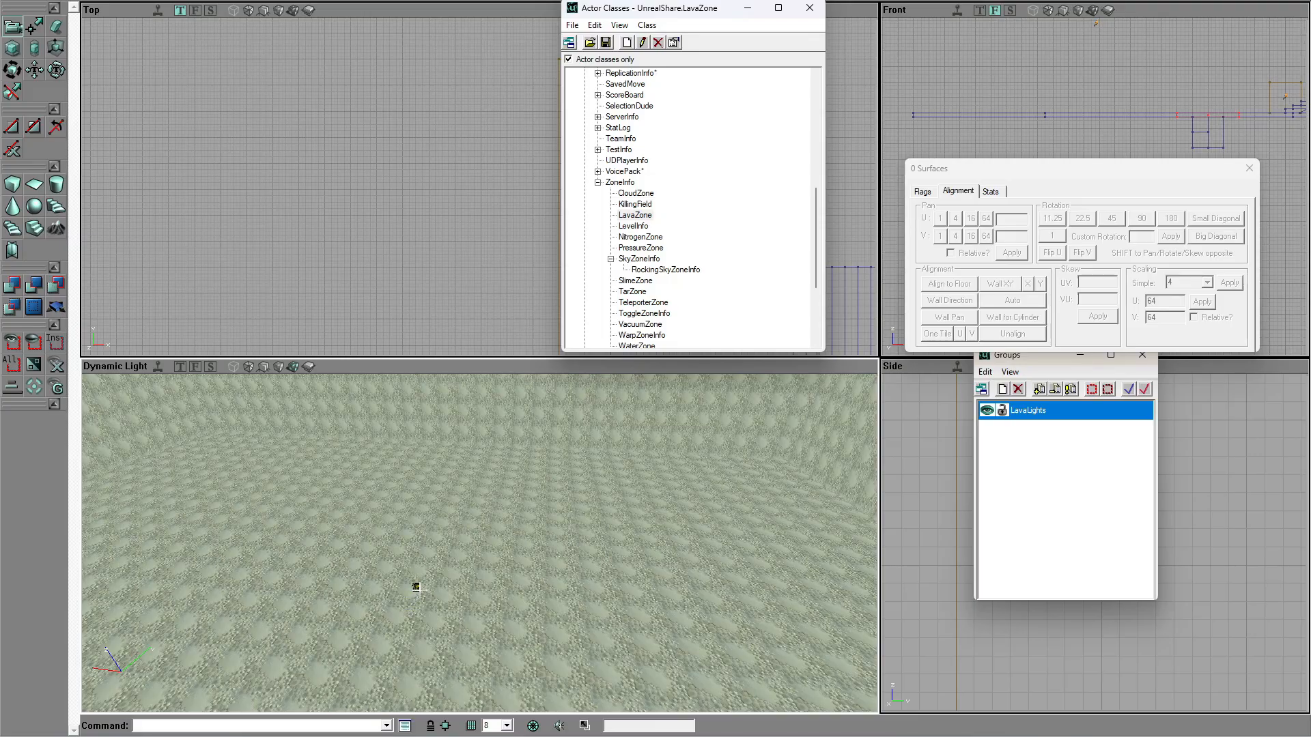
left_click_drag(450, 593, 533, 586, "ctrl")
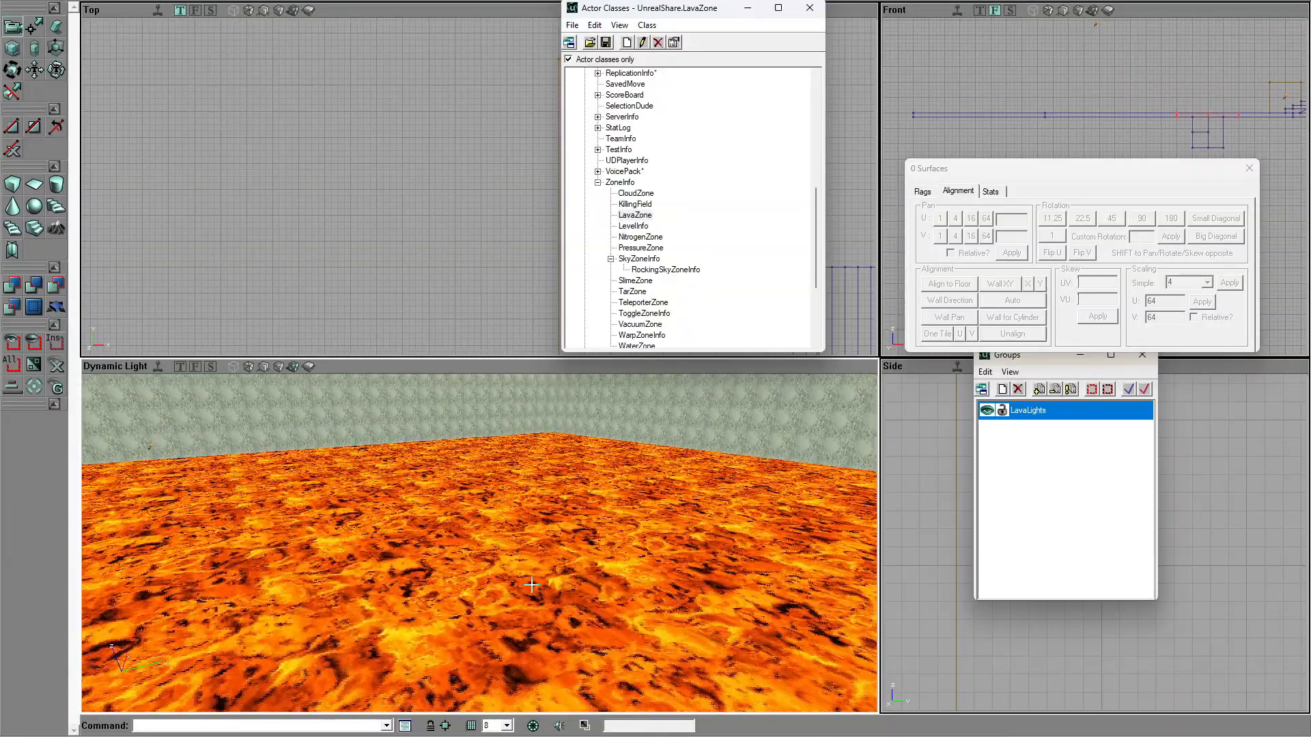
Step: Close the surface properties and the Groups browser, and show the whole lava room in the Front view
left_click(1249, 168)
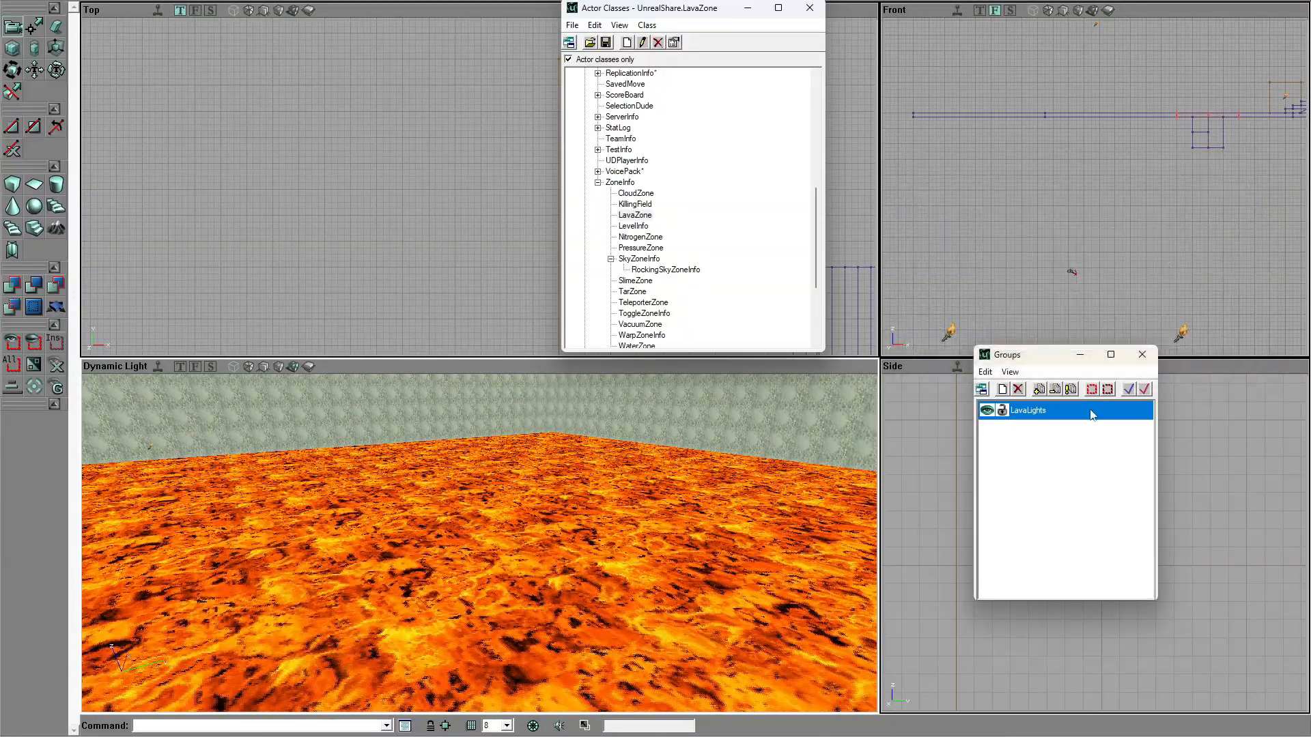
left_click(1142, 355)
scroll(1092, 184, "down", 4)
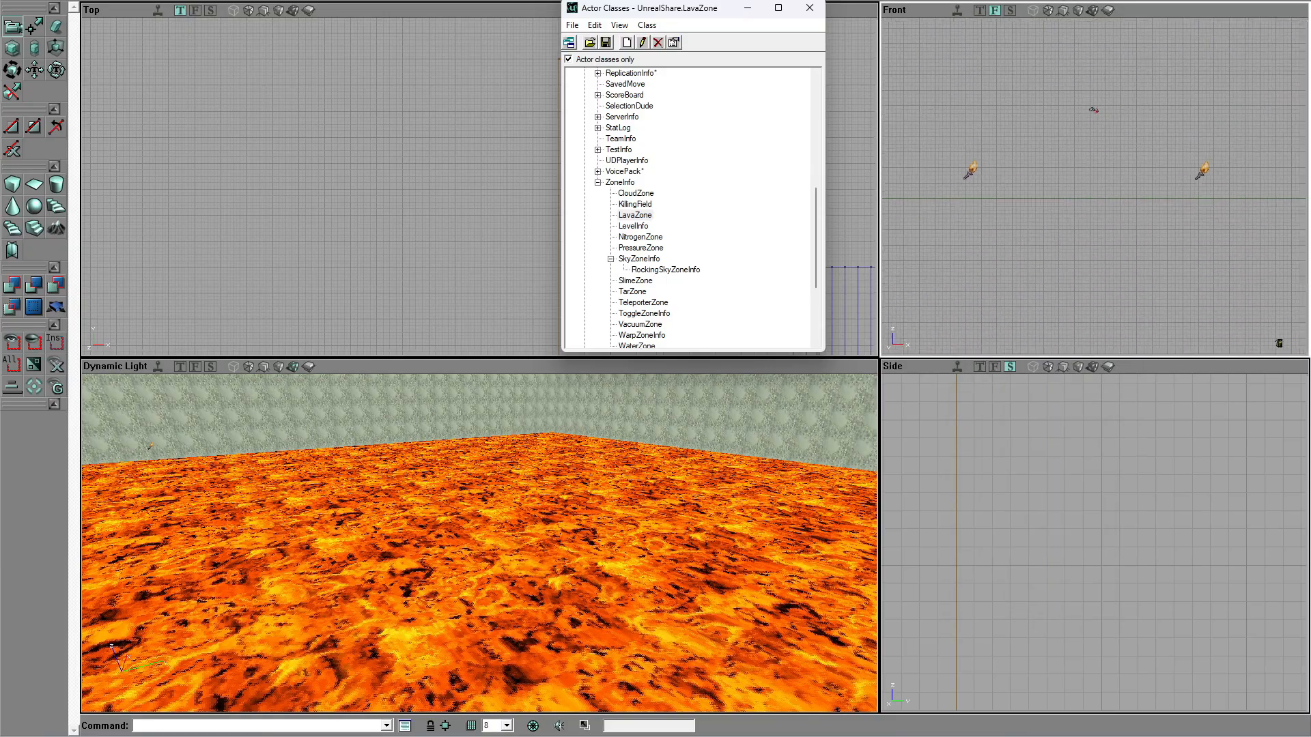
scroll(1126, 171, "up", 2)
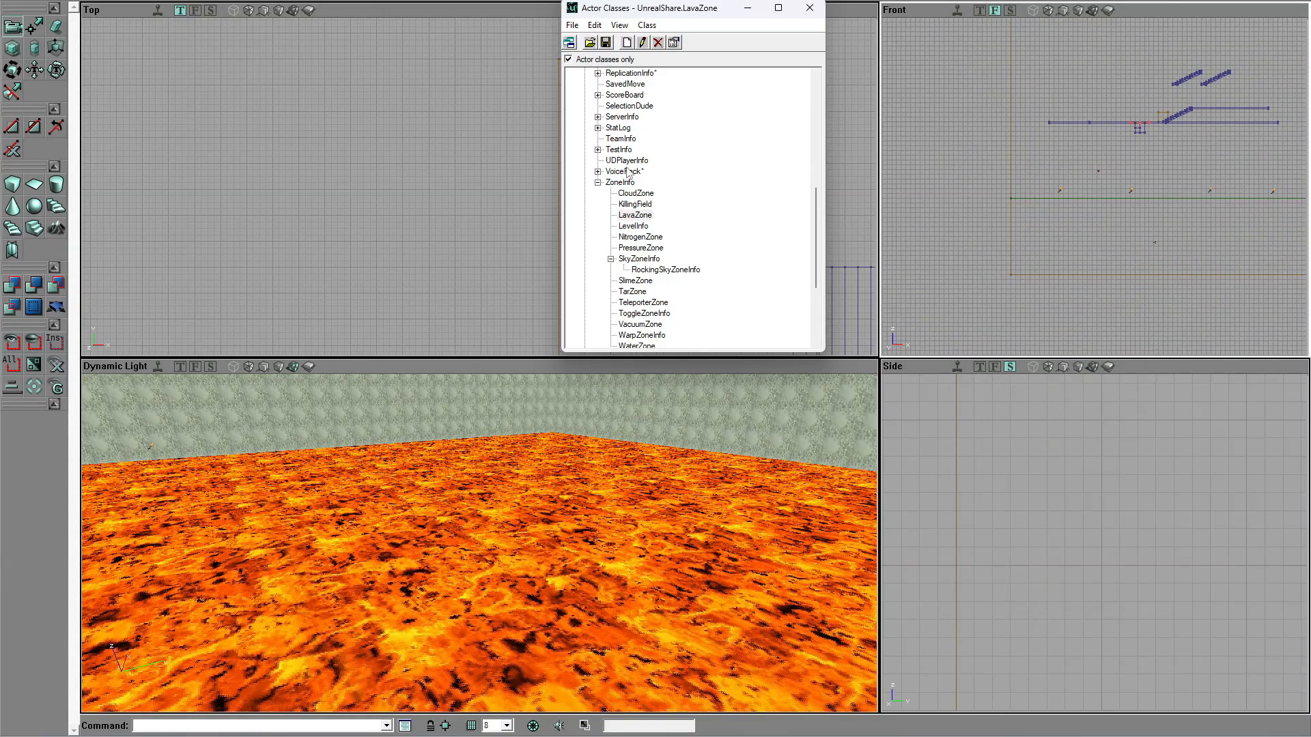
left_click_drag(394, 541, 113, 420)
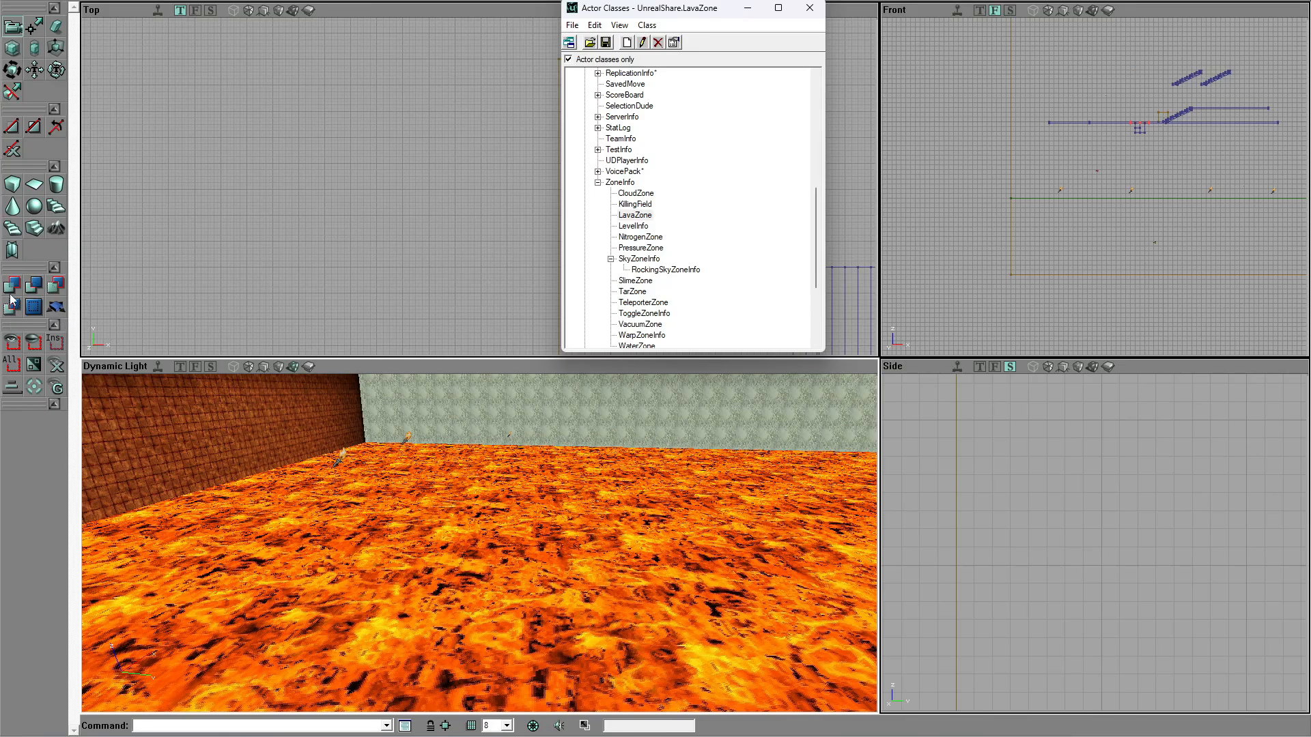
Step: Build a cube builder brush with height 2048, width 6000 and breadth 6000
right_click(12, 192)
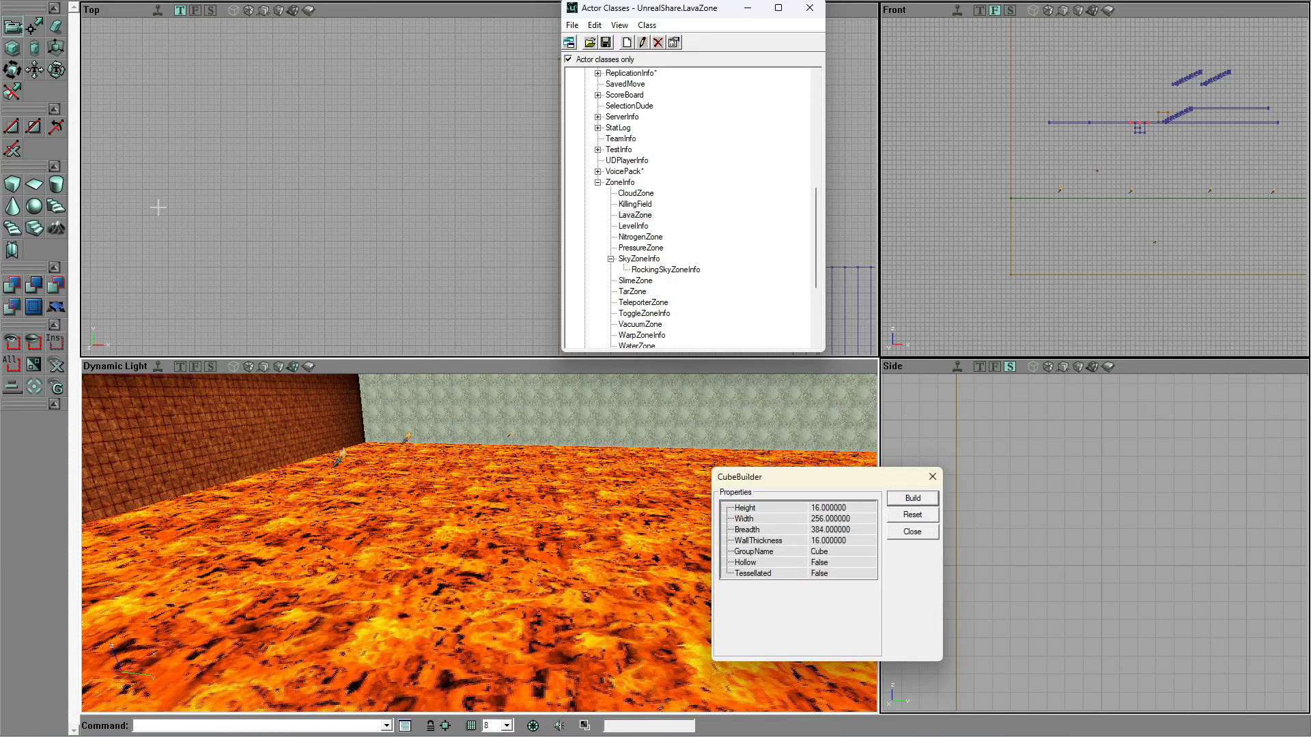
left_click(846, 519)
type("6000")
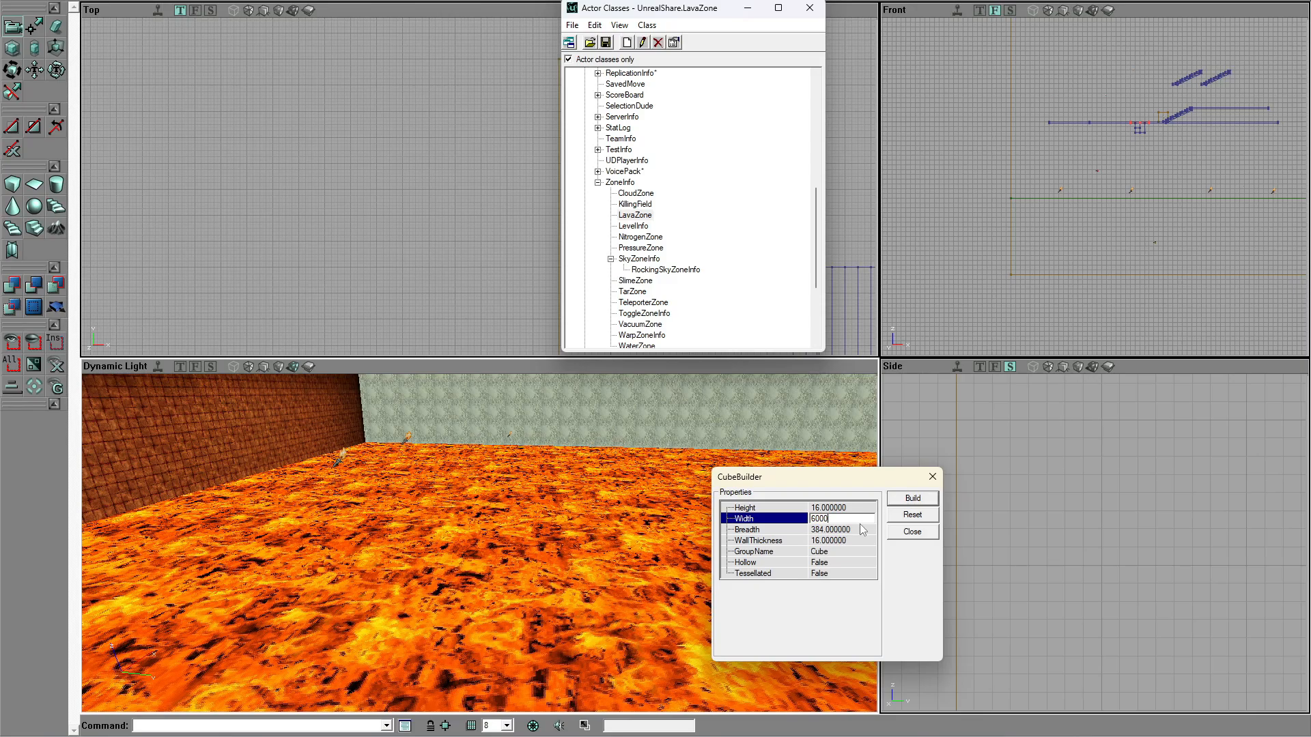
left_click(858, 530)
type("6000")
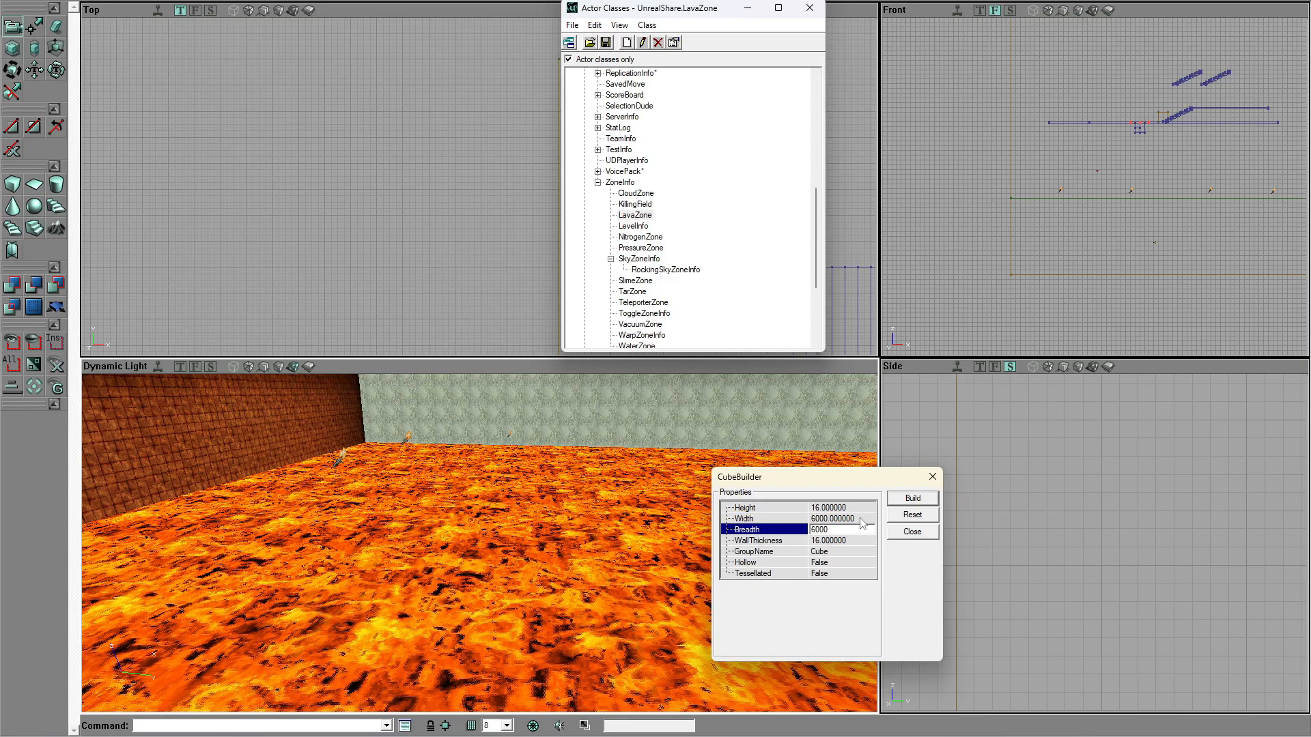
left_click(856, 509)
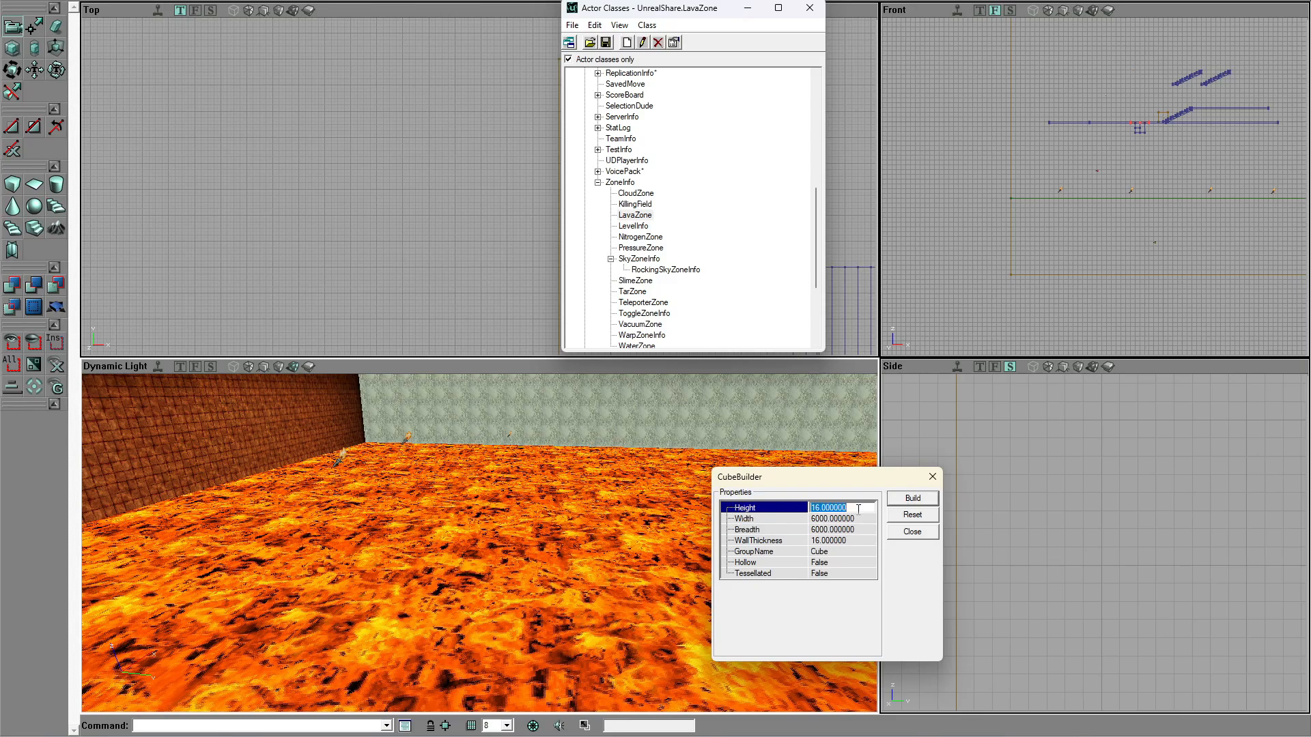
type("512")
left_click_drag(816, 508, 810, 508)
type("102")
key("BackSpace")
key("BackSpace")
key("BackSpace")
key("BackSpace")
type("204")
left_click(908, 500)
Step: Set the grid size to 64 and lower the cube builder brush in the Front view until its top meets the lava surface
mouse_move(1080, 247)
left_mouse_down()
mouse_move(1080, 297)
mouse_move(1047, 278)
left_mouse_up()
left_click(507, 726)
left_click(498, 695)
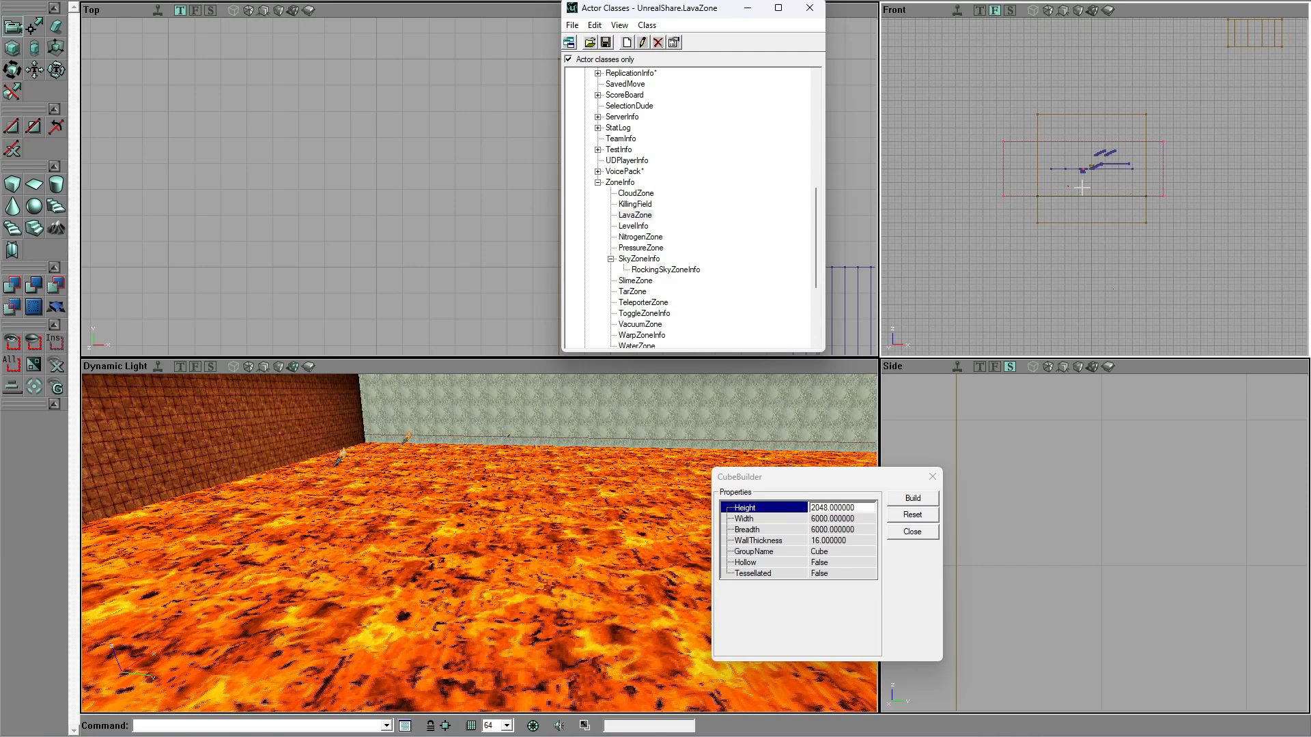
left_click_drag(1005, 197, 1008, 205, "ctrl")
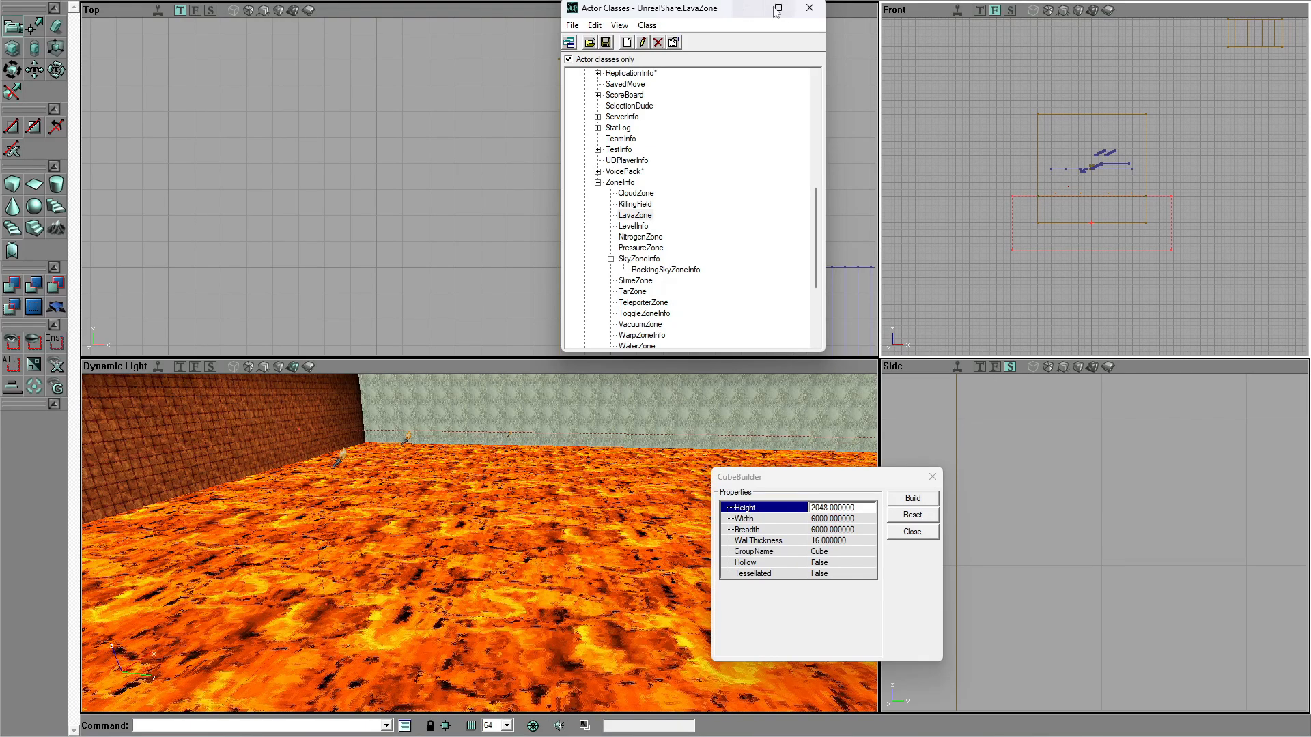
Step: Close the actor class browser and intersect the 6000-unit cube with the level geometry around the lava pit
left_click(810, 8)
left_click_drag(478, 252, 515, 174)
mouse_move(1052, 514)
left_mouse_down()
mouse_move(1079, 526)
mouse_move(1052, 515)
mouse_move(1082, 485)
mouse_move(1092, 444)
mouse_move(1089, 466)
left_mouse_up()
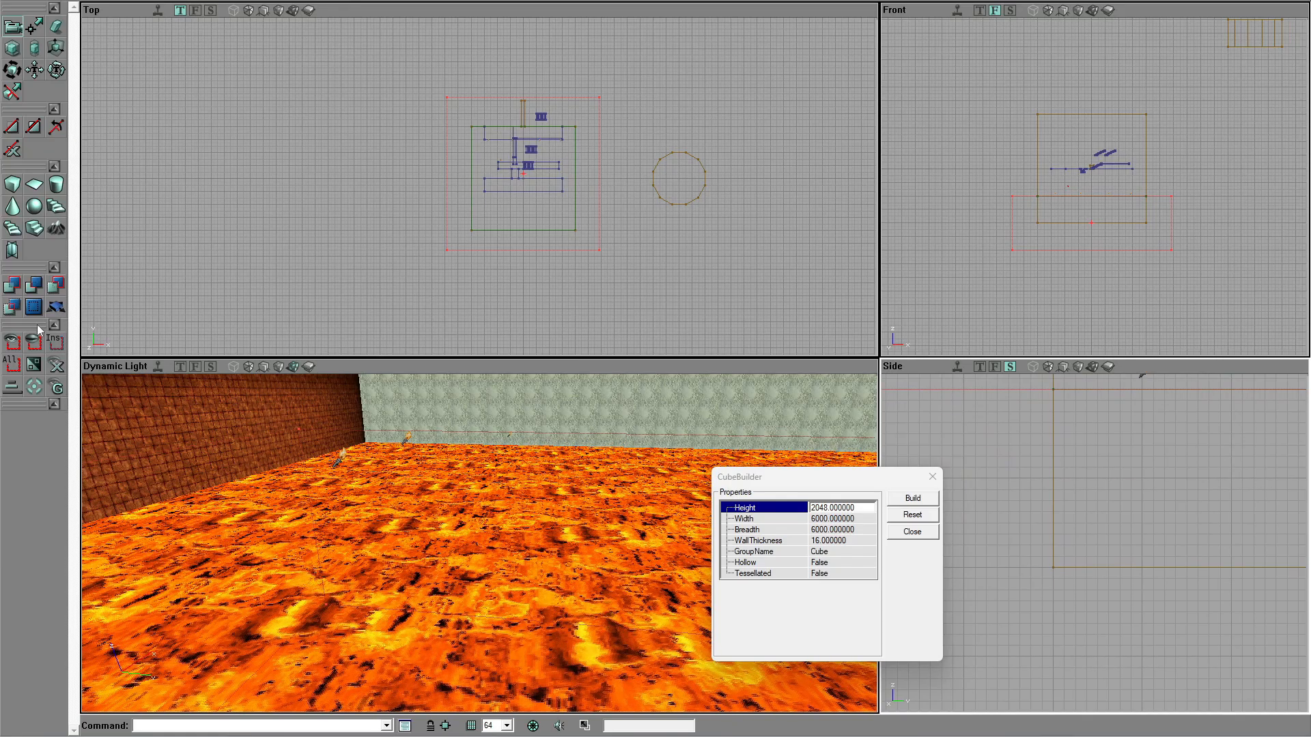
left_click(56, 288)
mouse_move(1102, 531)
left_mouse_down()
mouse_move(1102, 683)
mouse_move(1099, 542)
left_mouse_up()
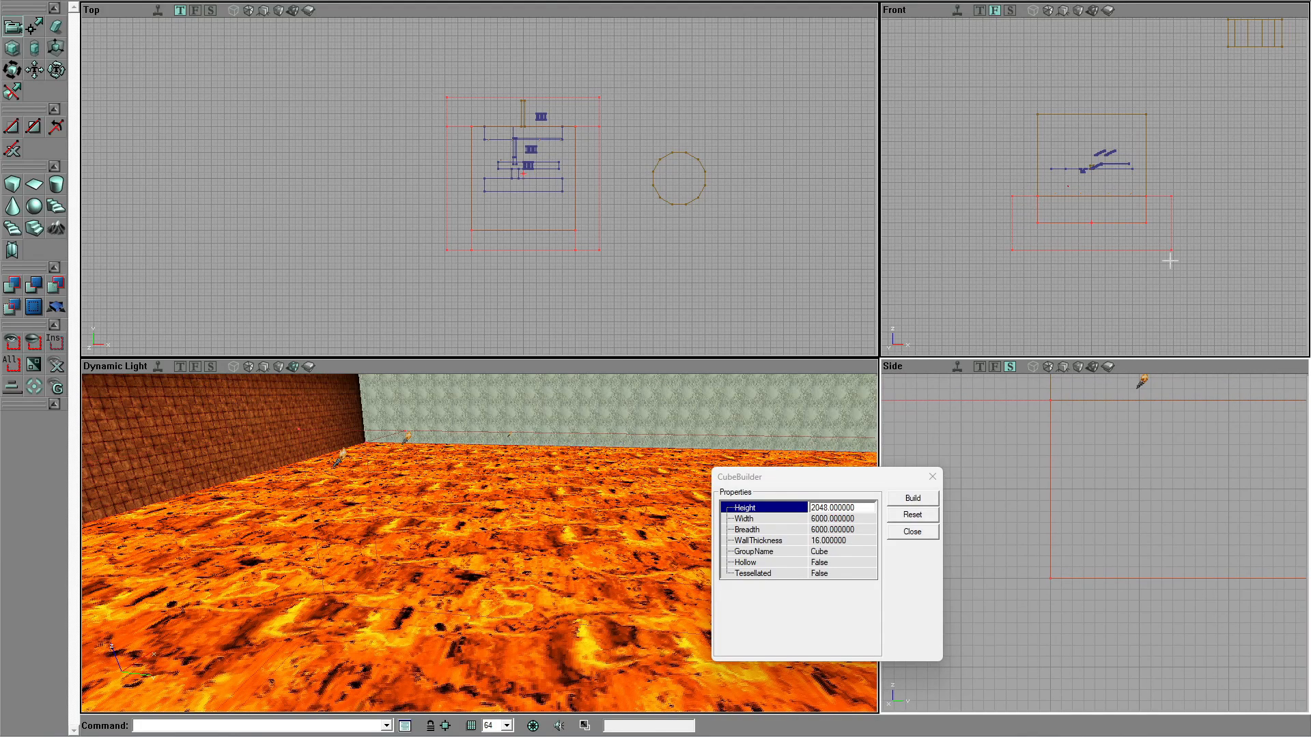
Step: Set the cube's width and breadth to 5120 and rebuild the builder brush
left_click(853, 520)
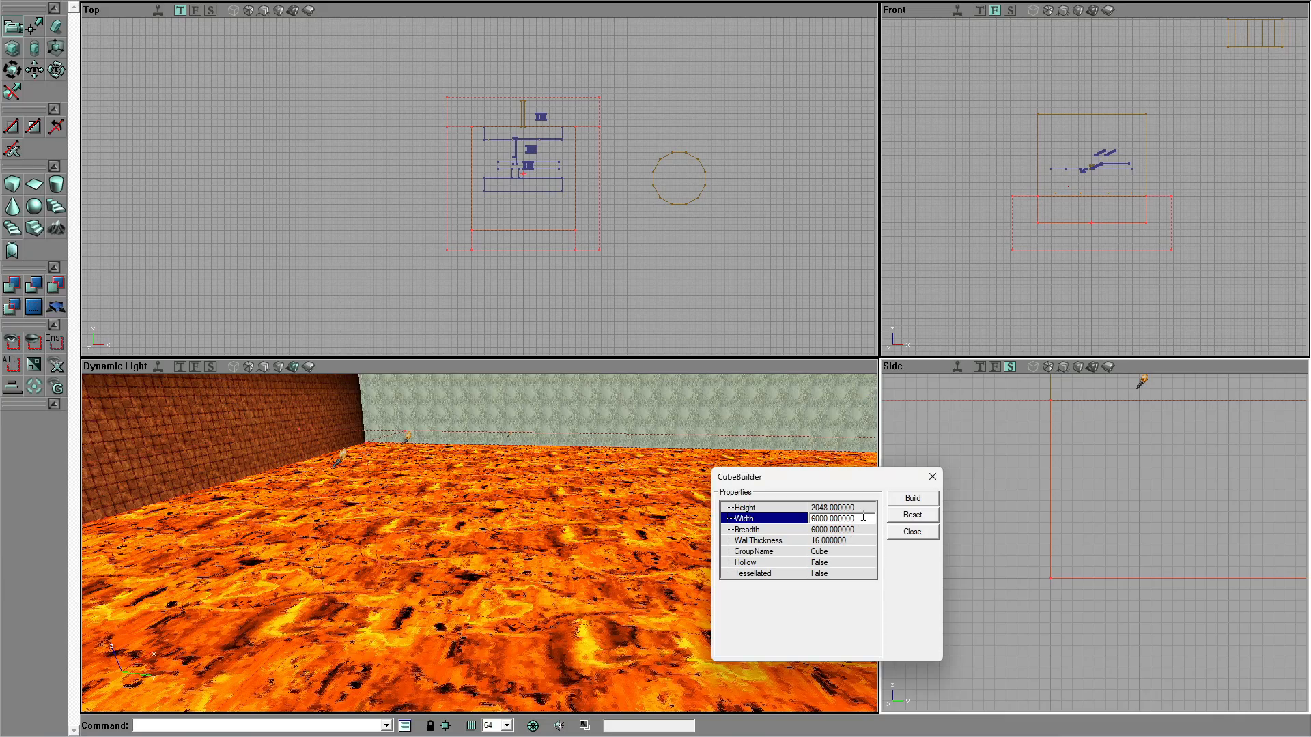
double_click(863, 517)
type("5120")
left_click(855, 530)
type("5120")
left_click(911, 497)
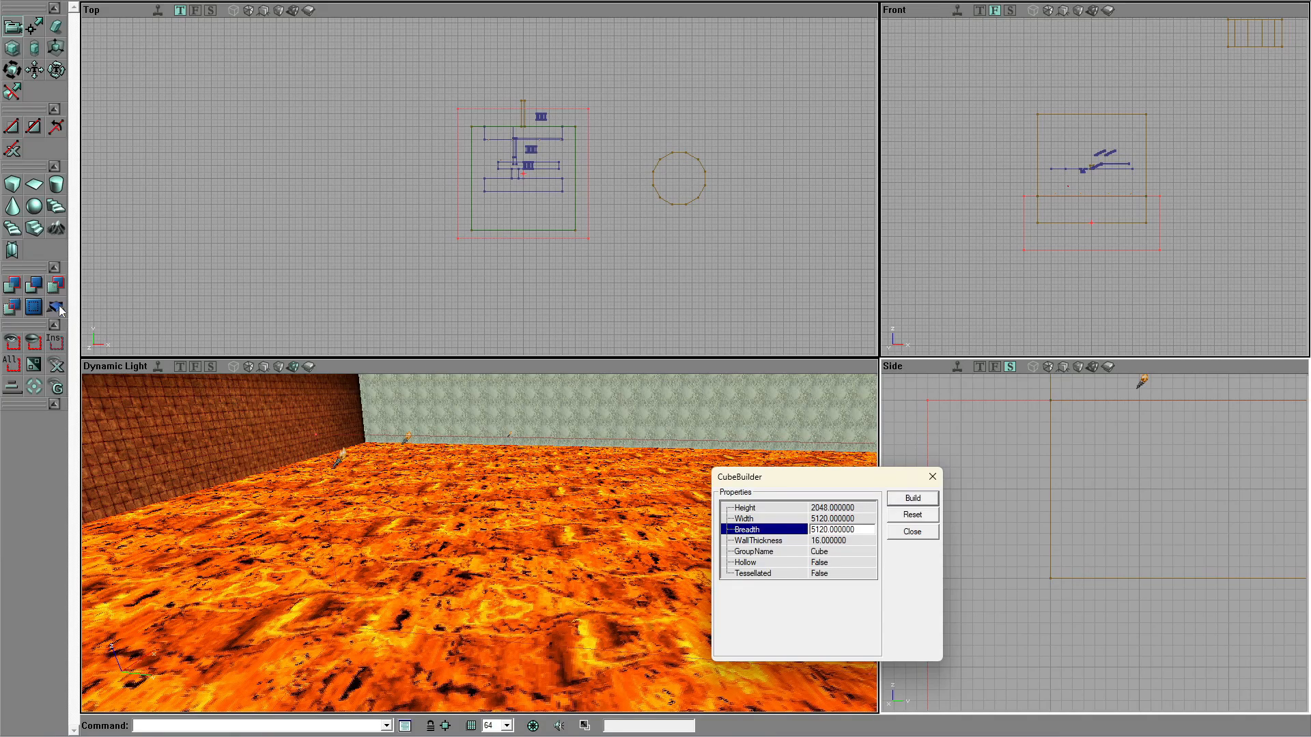
Step: Intersect the 5120-unit cube with the level around the pit and add the resulting shape as a solid brush
left_click(51, 284)
left_click_drag(512, 466, 492, 547)
left_click(13, 286)
Step: Examine the pit's walls and floor beneath the lava, and the added brush's outline in the Top and Front views
right_click_drag(329, 431, 341, 478)
left_click_drag(342, 478, 345, 396)
mouse_move(329, 432)
right_mouse_down()
mouse_move(317, 390)
mouse_move(301, 406)
mouse_move(334, 436)
right_mouse_up()
left_click(552, 525, "alt")
mouse_move(552, 524)
right_mouse_down()
mouse_move(683, 523)
mouse_move(538, 530)
right_mouse_up()
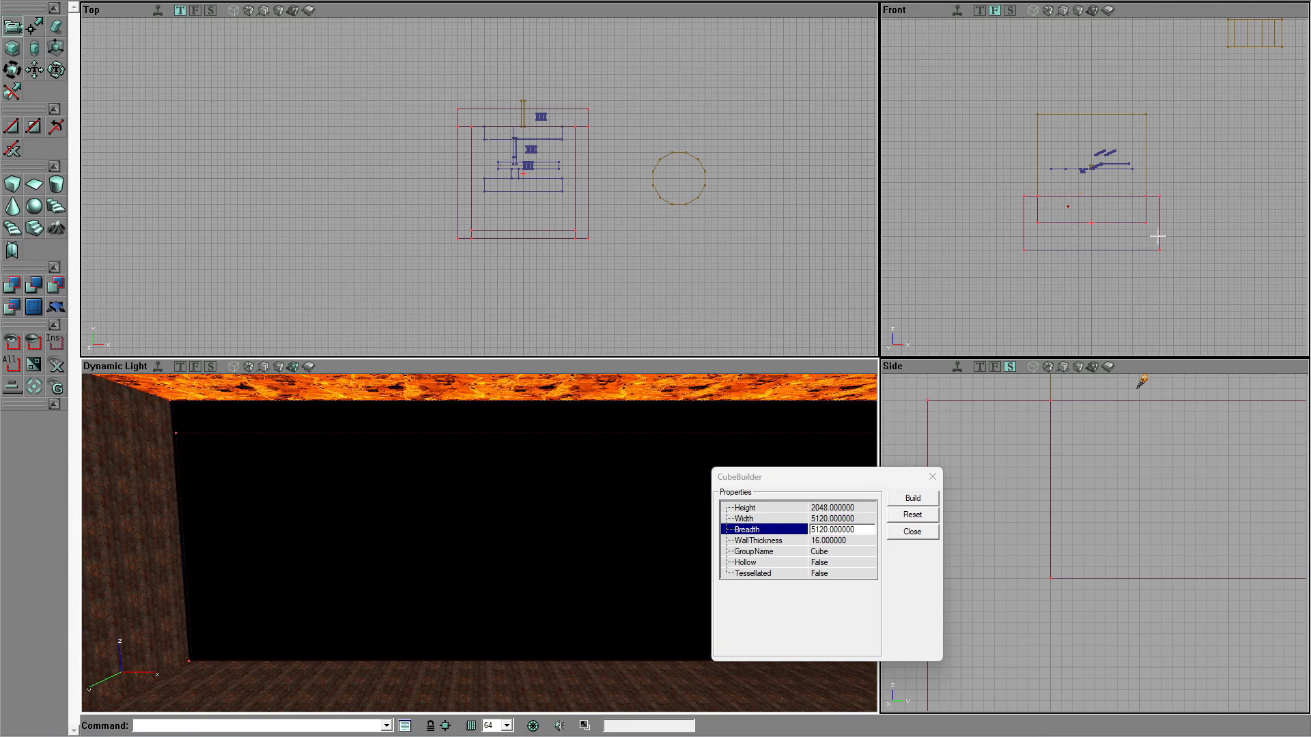
left_click_drag(1086, 305, 1090, 308)
left_click_drag(482, 515, 484, 523)
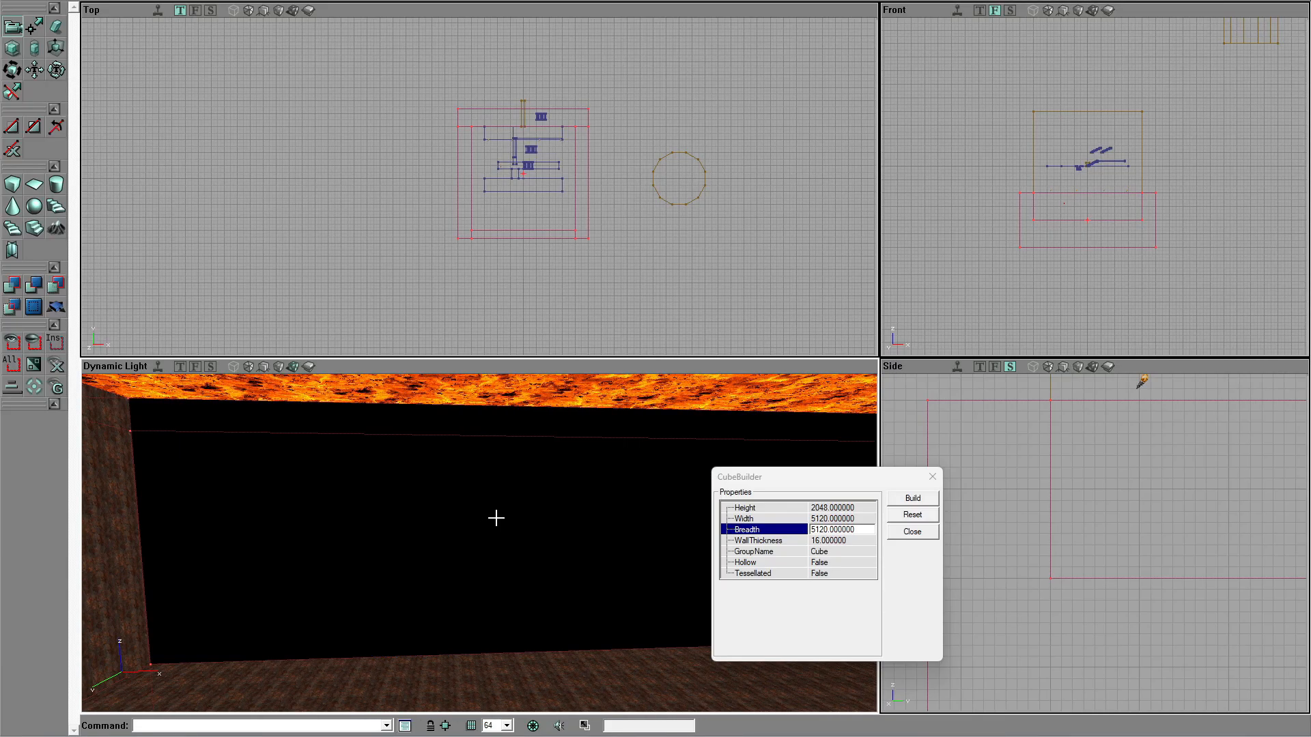
scroll(529, 298, "up", 5)
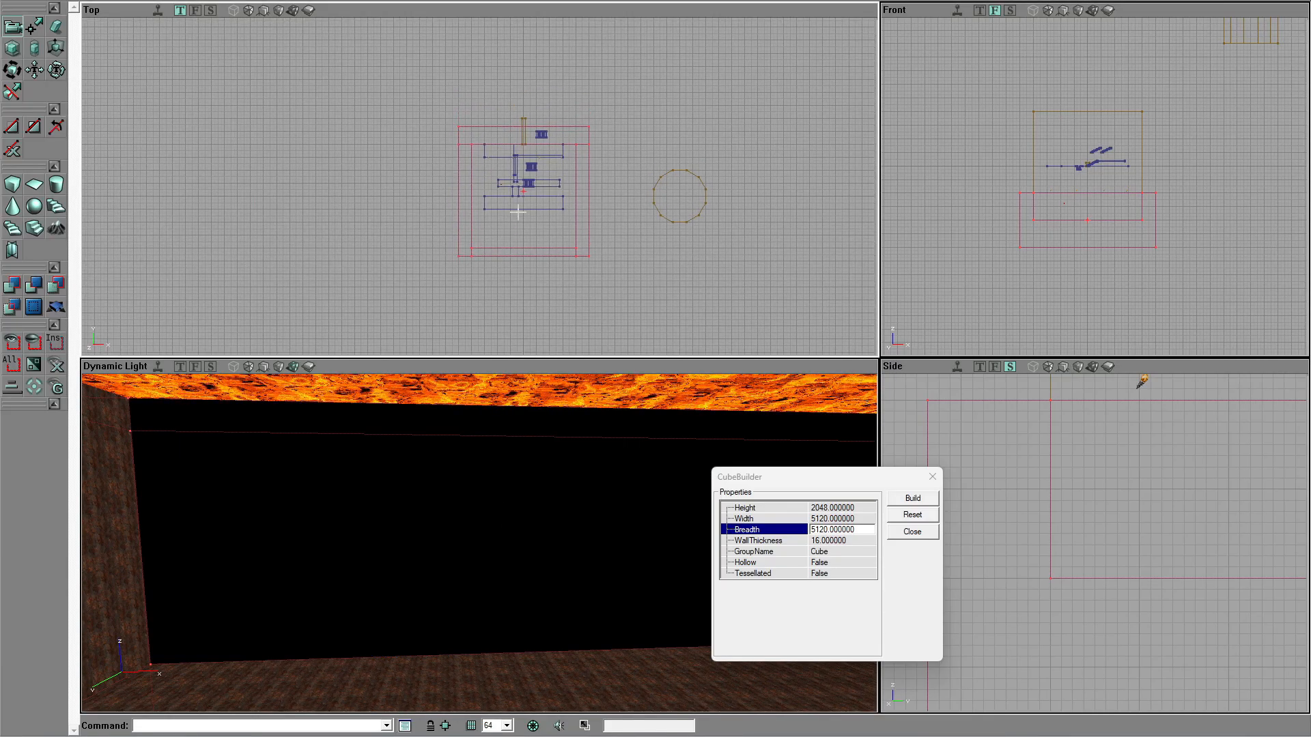
scroll(540, 273, "down", 4)
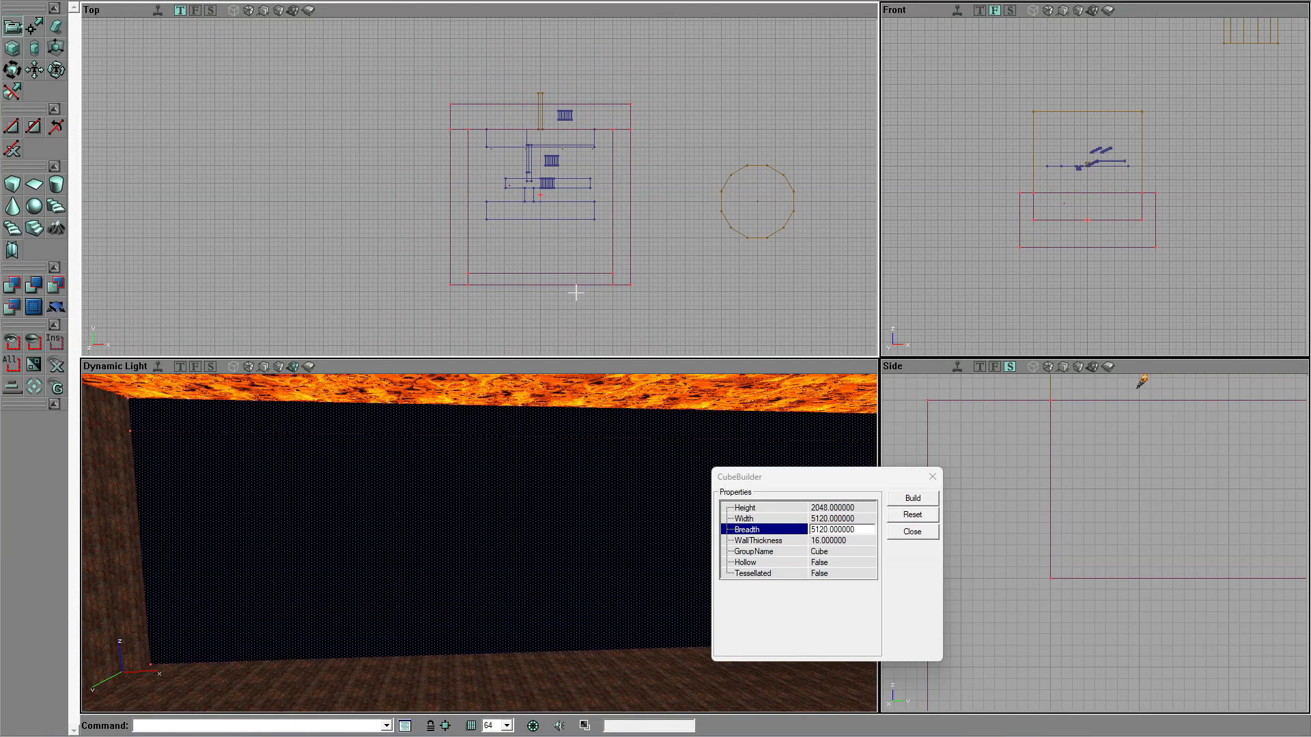
left_click_drag(1017, 261, 1016, 255)
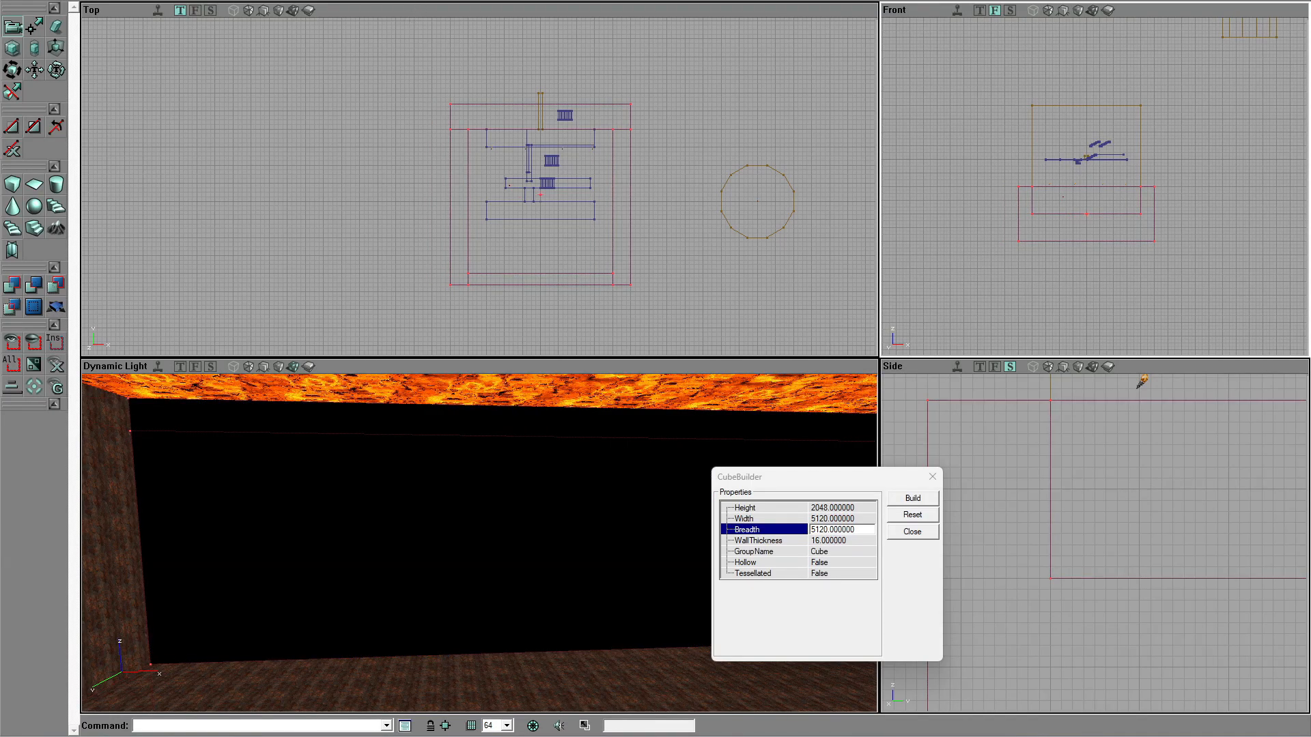
left_click_drag(468, 512, 562, 567)
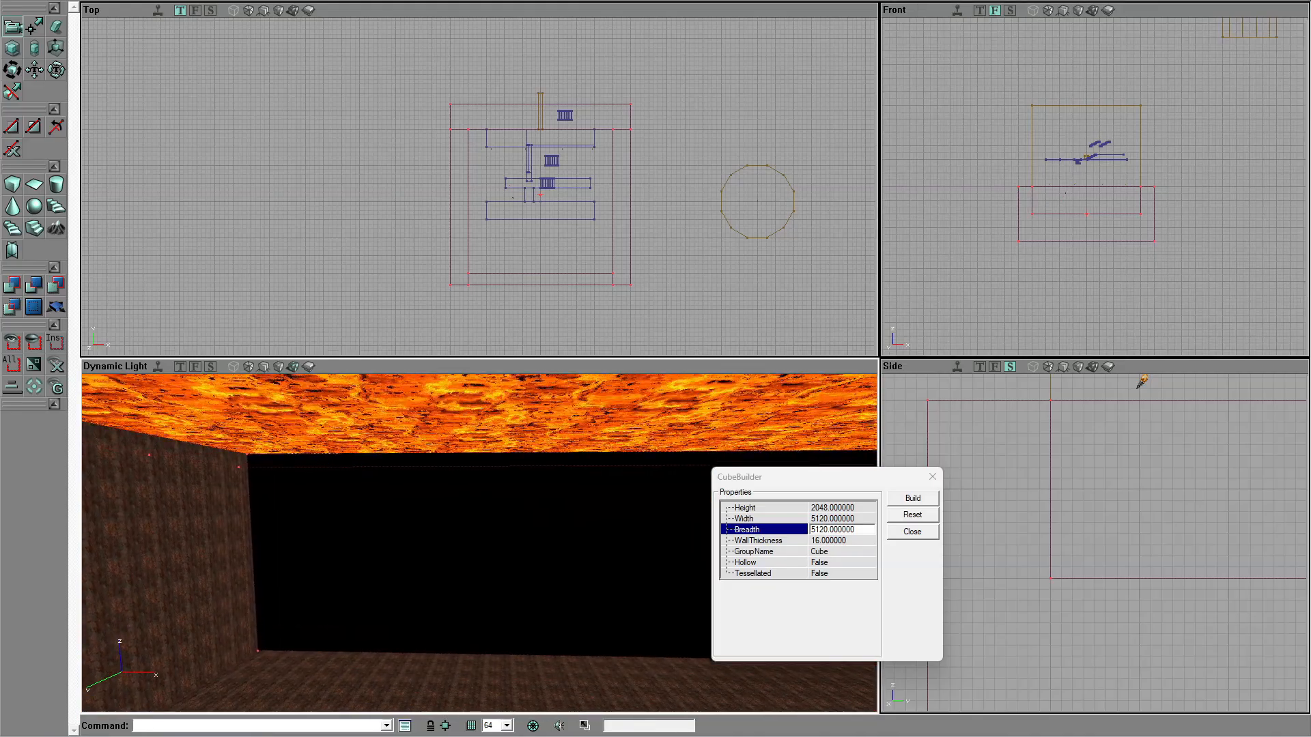
Step: Move the builder brush out of the pit area and delete the solid brush added around the pit
left_click(411, 1)
left_click_drag(973, 254, 1032, 285, "ctrl")
left_click(1018, 235)
key("Delete")
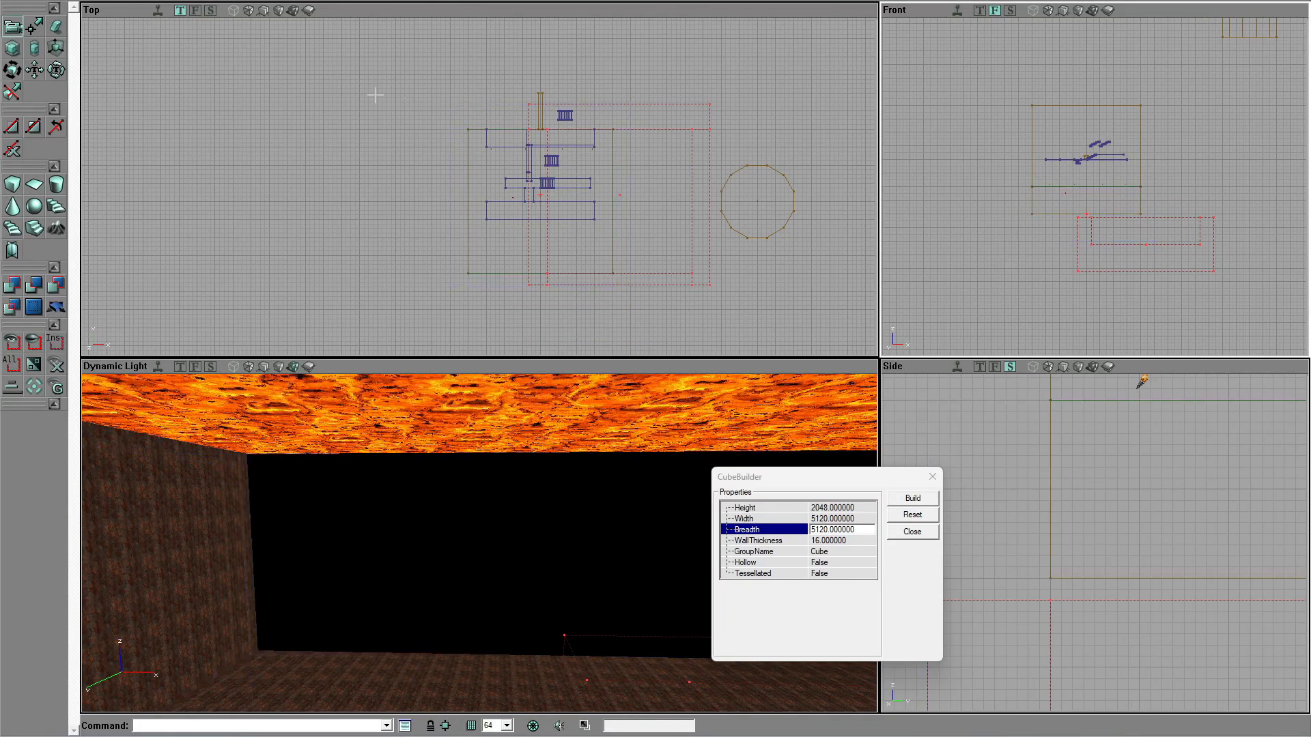
left_click(367, 1)
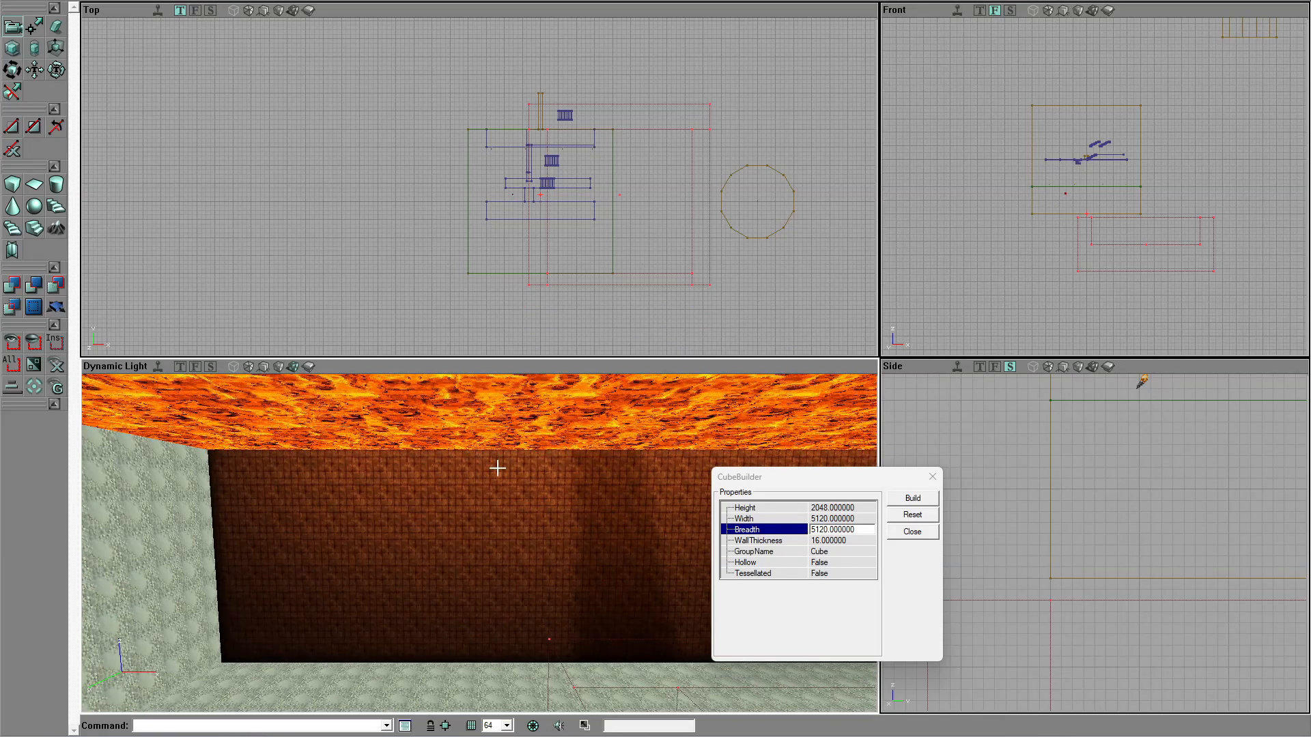
Step: Select the lava sheet and raise it by one grid step in the Front view
left_click_drag(498, 468, 494, 441)
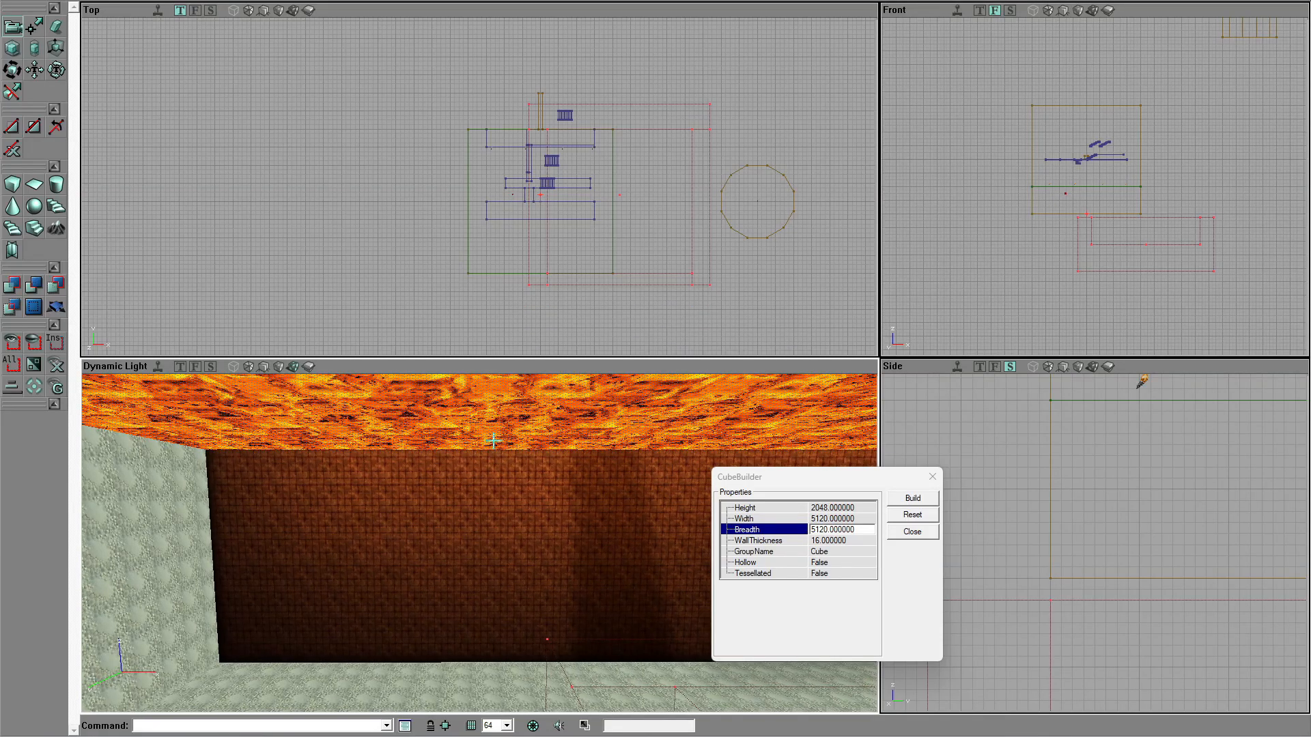
left_click(532, 427)
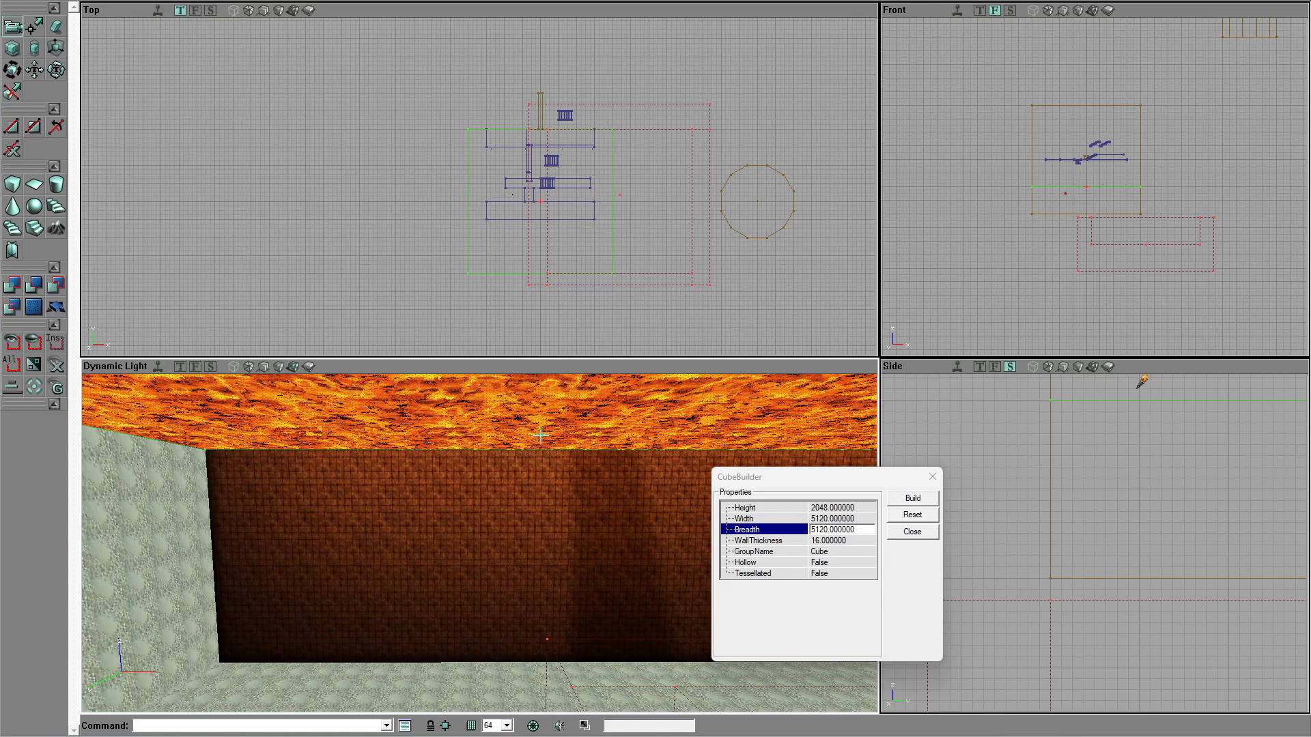
scroll(1037, 257, "up", 5)
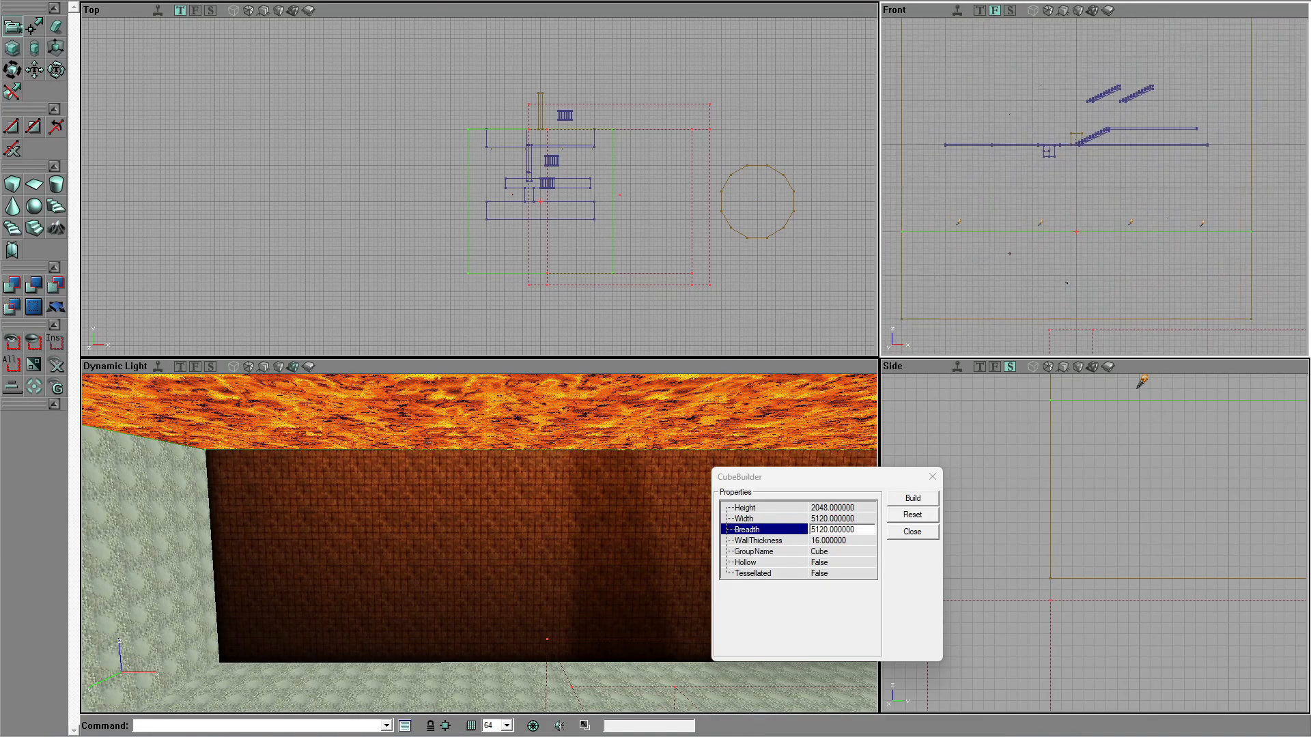
left_click(1041, 259)
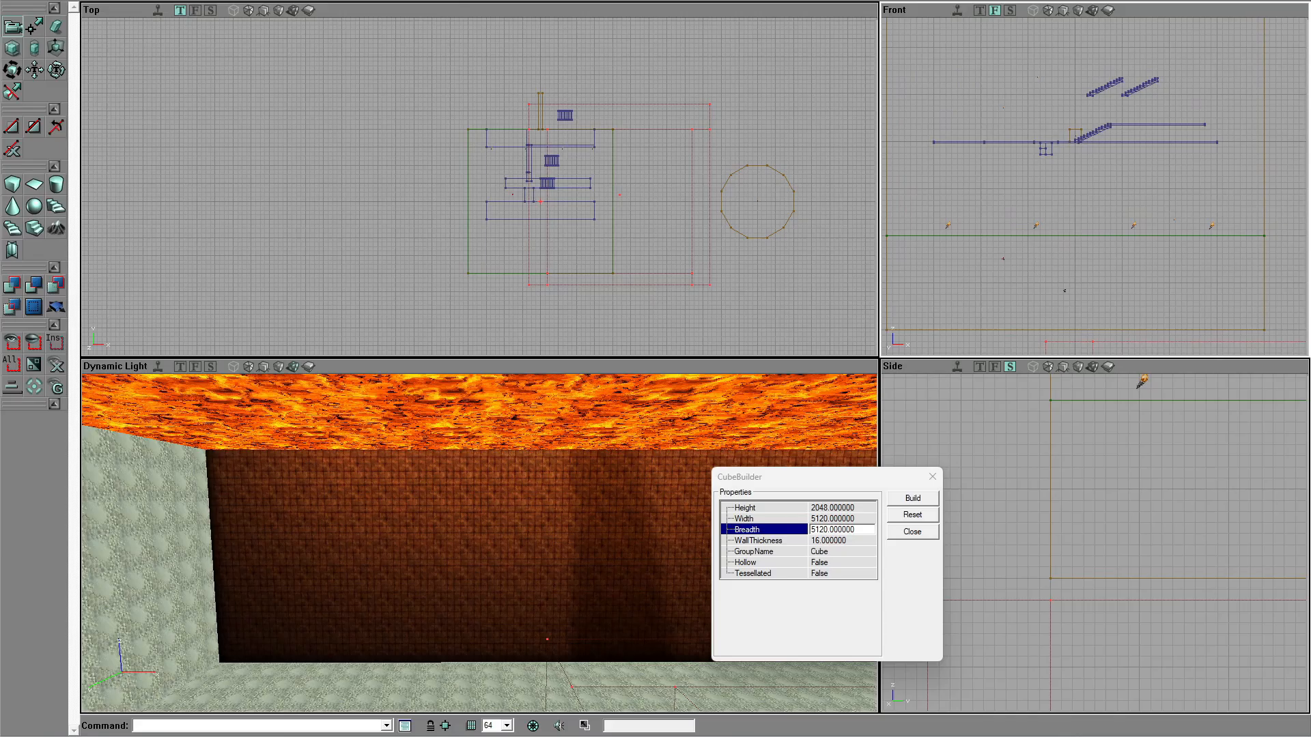
left_click_drag(1044, 258, 1043, 263, "ctrl")
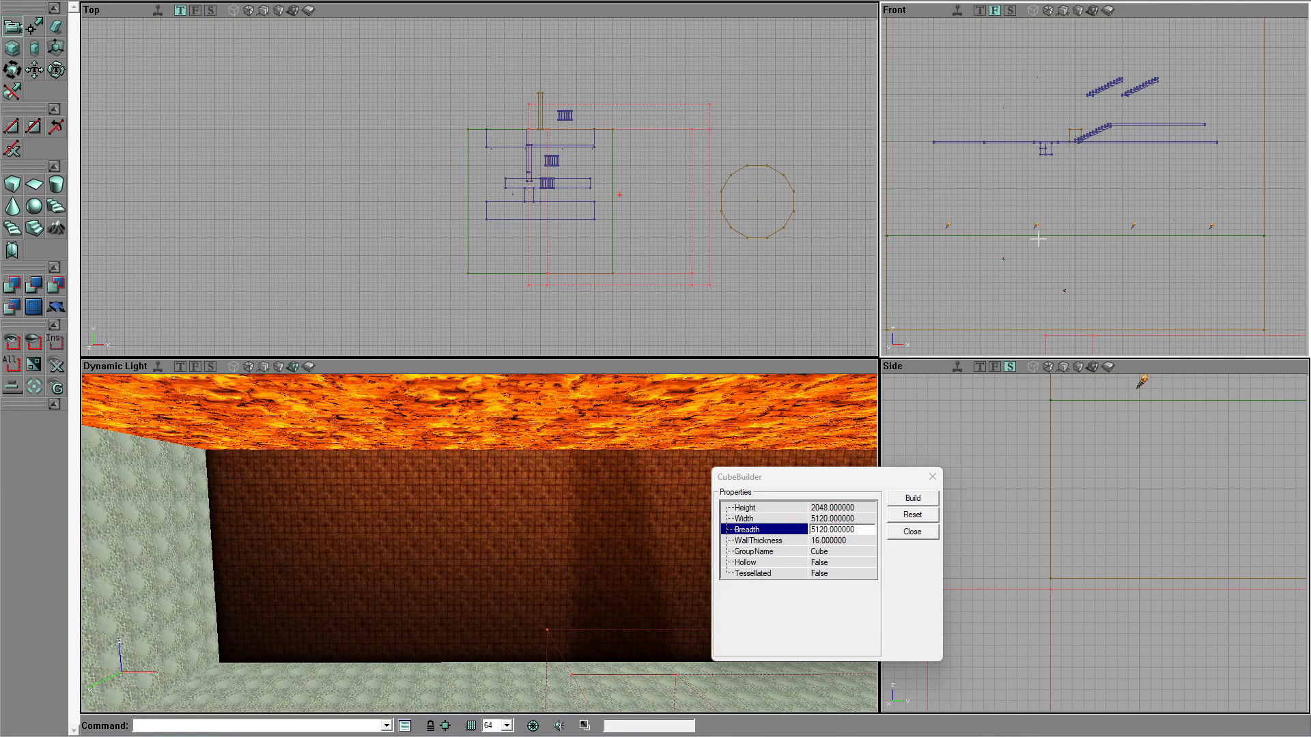
left_click(1045, 235)
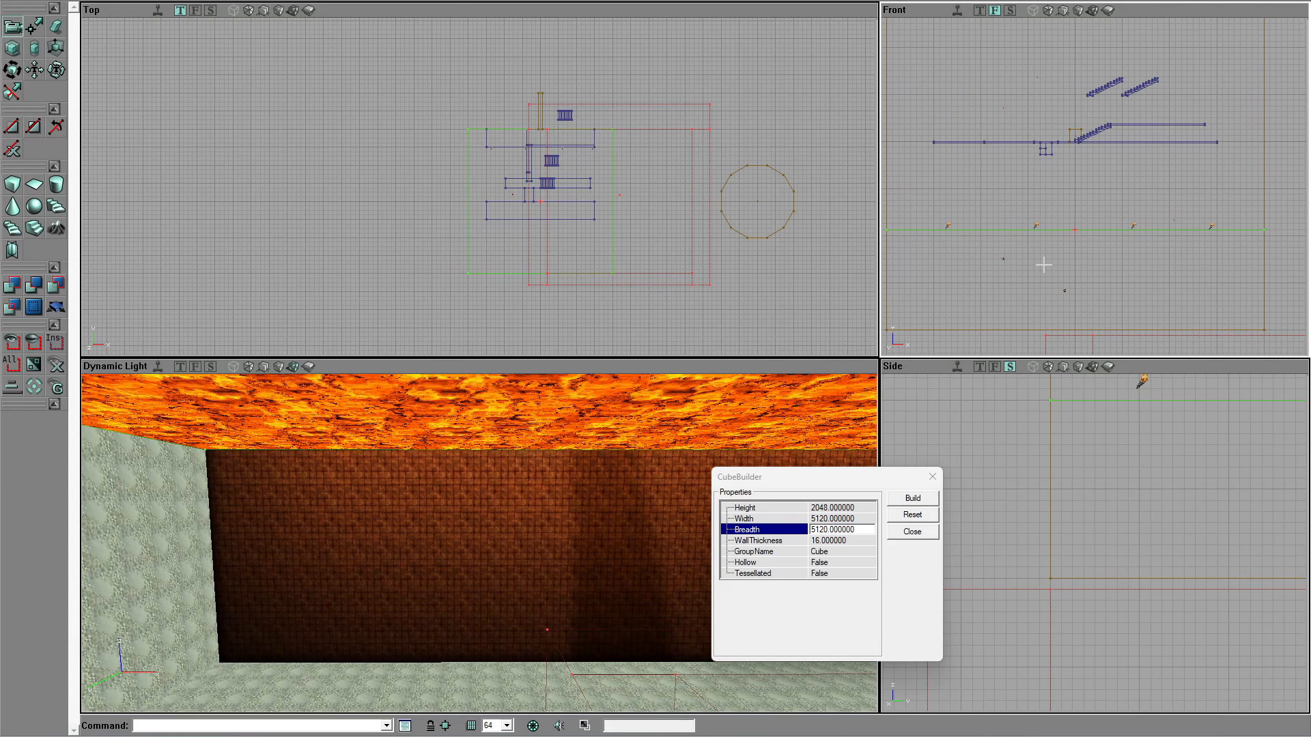
Step: Rebuild the 5120-unit cube and position it around the pit in the Front and Top views, with its top just below the lava sheet
left_click(1043, 271)
left_click(915, 500)
left_click_drag(1027, 303, 957, 268, "ctrl")
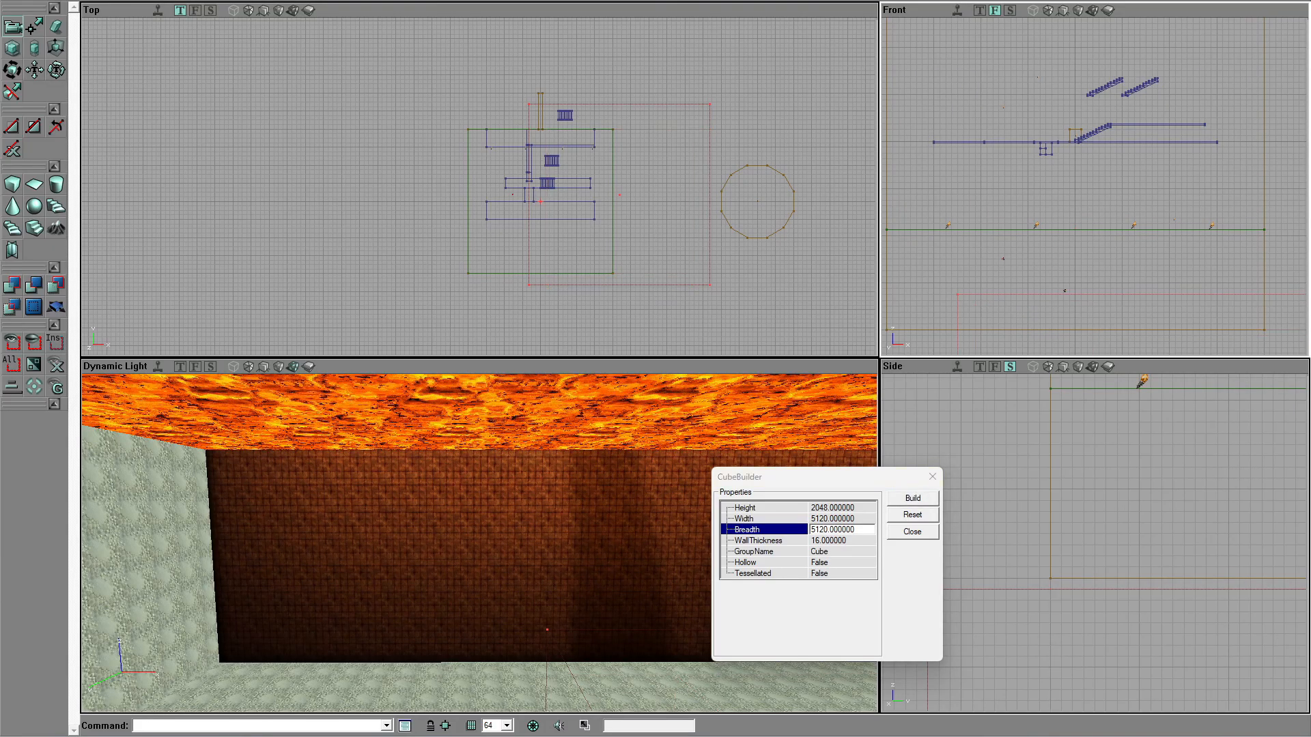
left_click_drag(1000, 299, 1006, 299, "ctrl")
left_click_drag(473, 202, 482, 207, "ctrl")
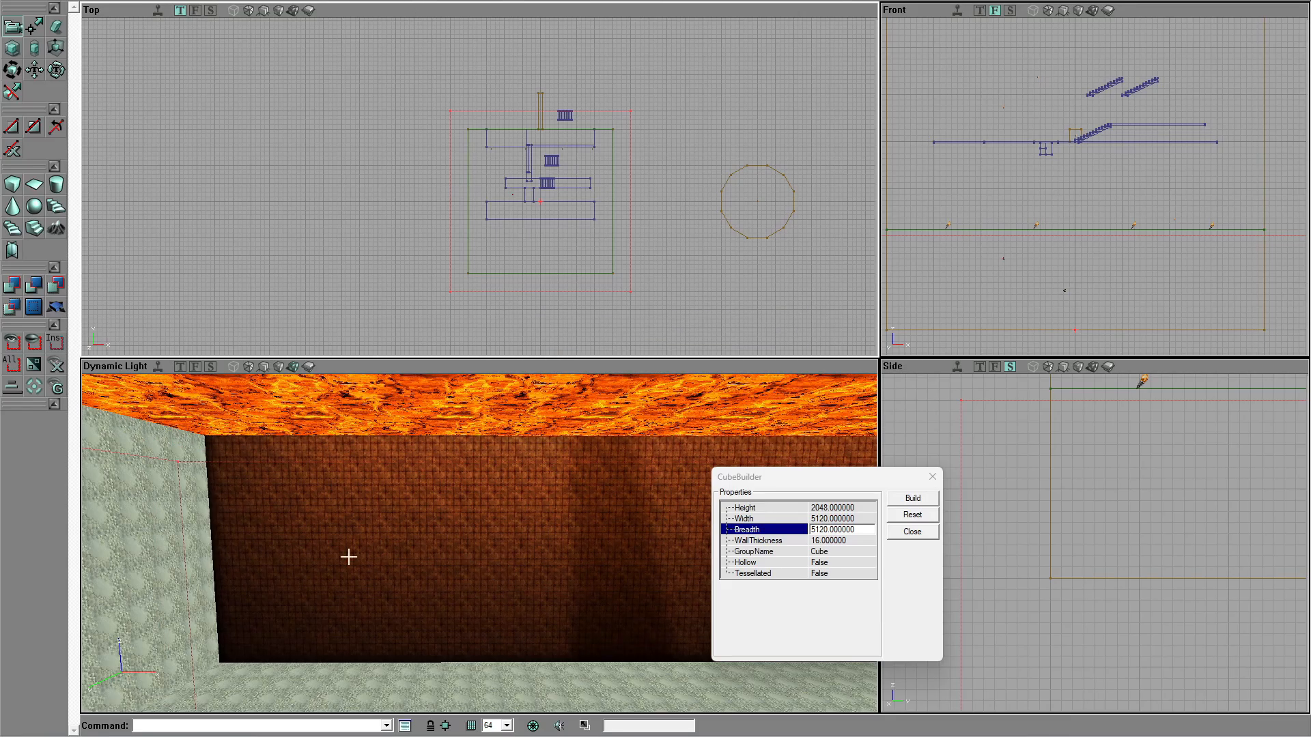
Step: Intersect the repositioned cube with the level, add it as a solid brush and check the pit walls below the lava
left_click(58, 286)
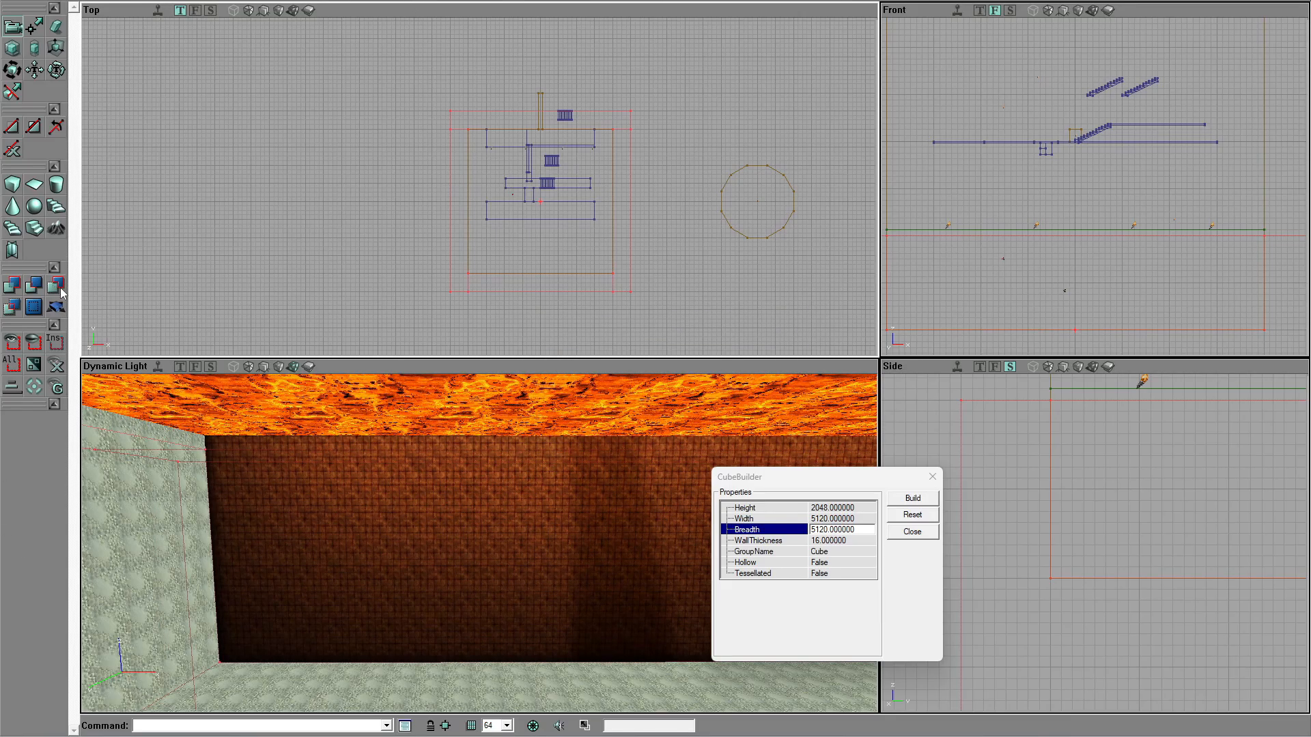
left_click(5, 286)
left_click_drag(295, 569, 220, 413)
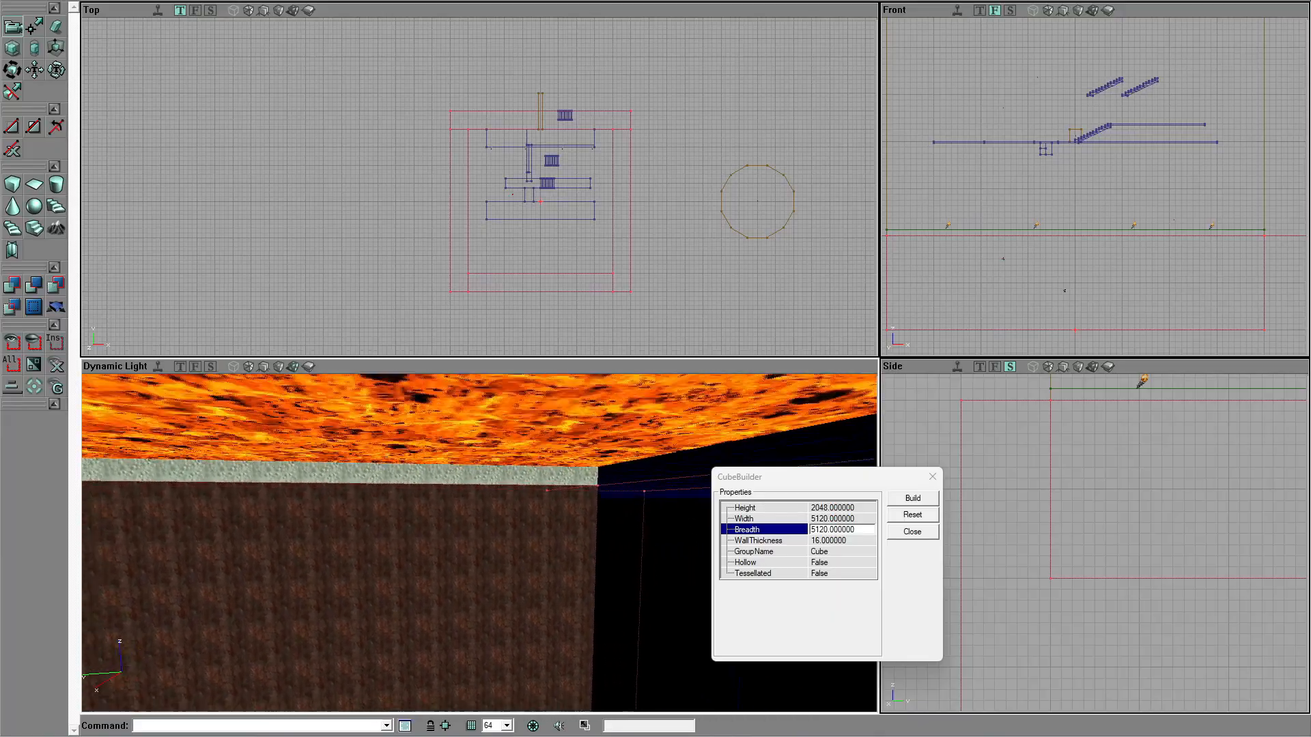
left_click_drag(333, 582, 635, 385)
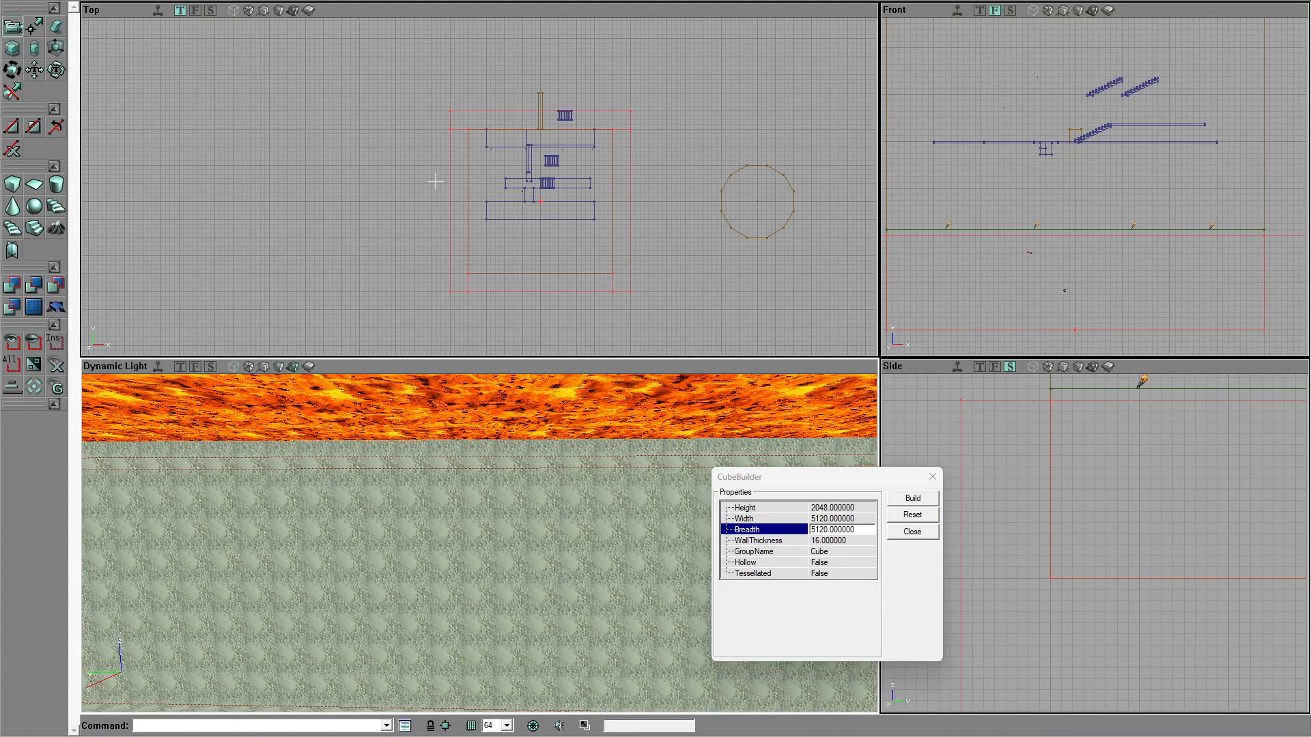
Step: Move the builder brush aside from the room in the Top view and close the cube builder settings
left_click(465, 232)
left_click_drag(484, 210, 594, 209, "ctrl")
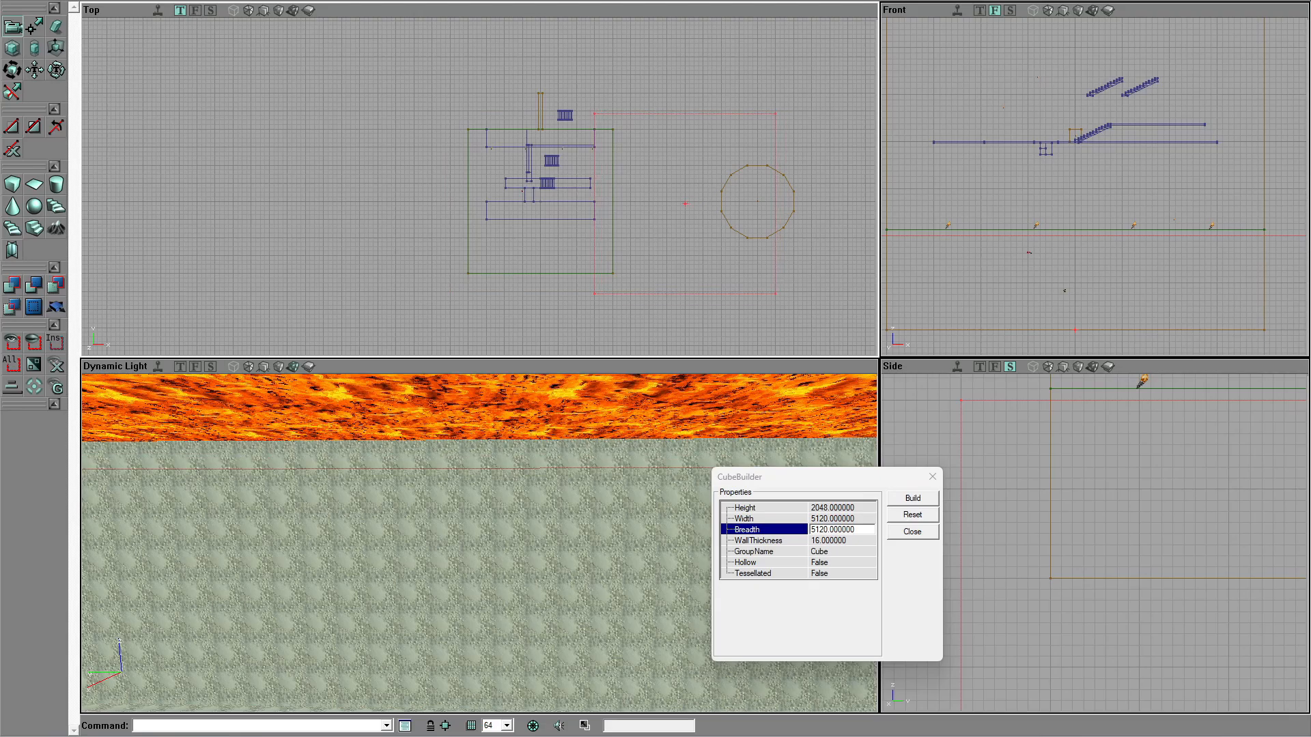
mouse_move(464, 393)
left_mouse_down()
mouse_move(474, 423)
mouse_move(448, 523)
left_mouse_up()
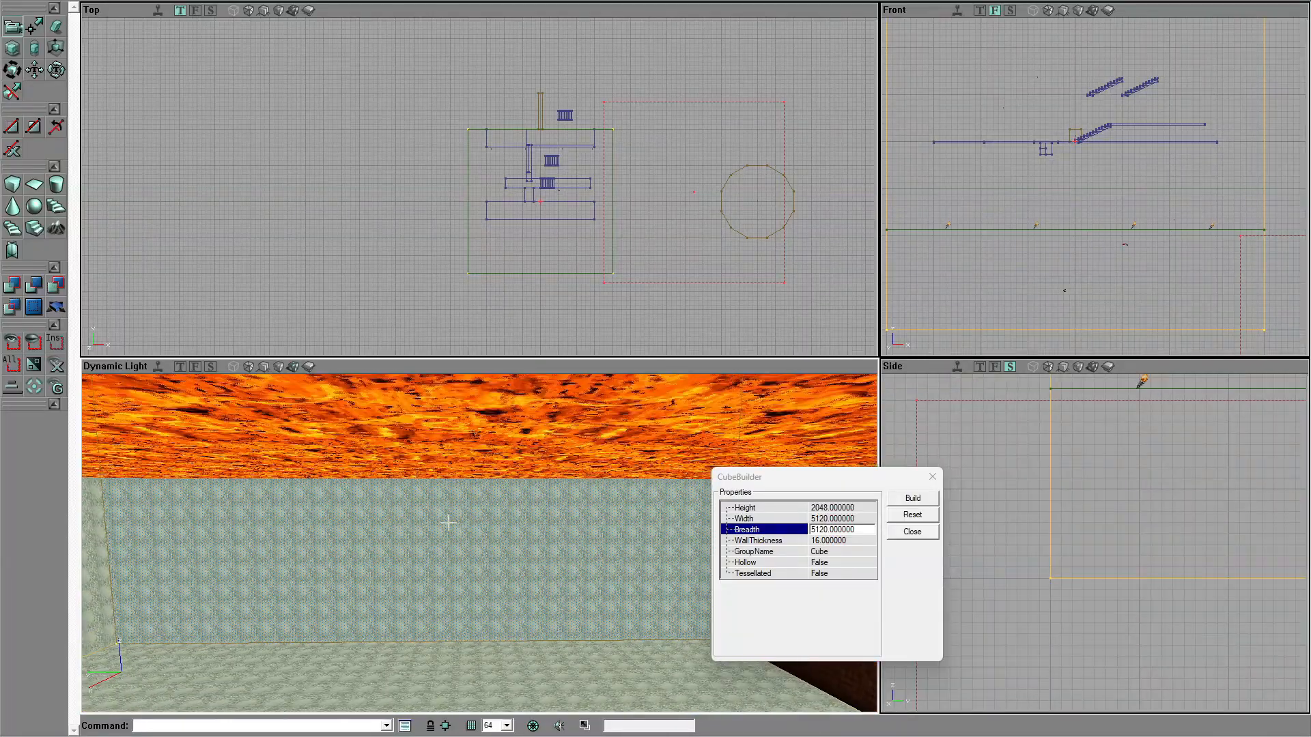
left_click(915, 532)
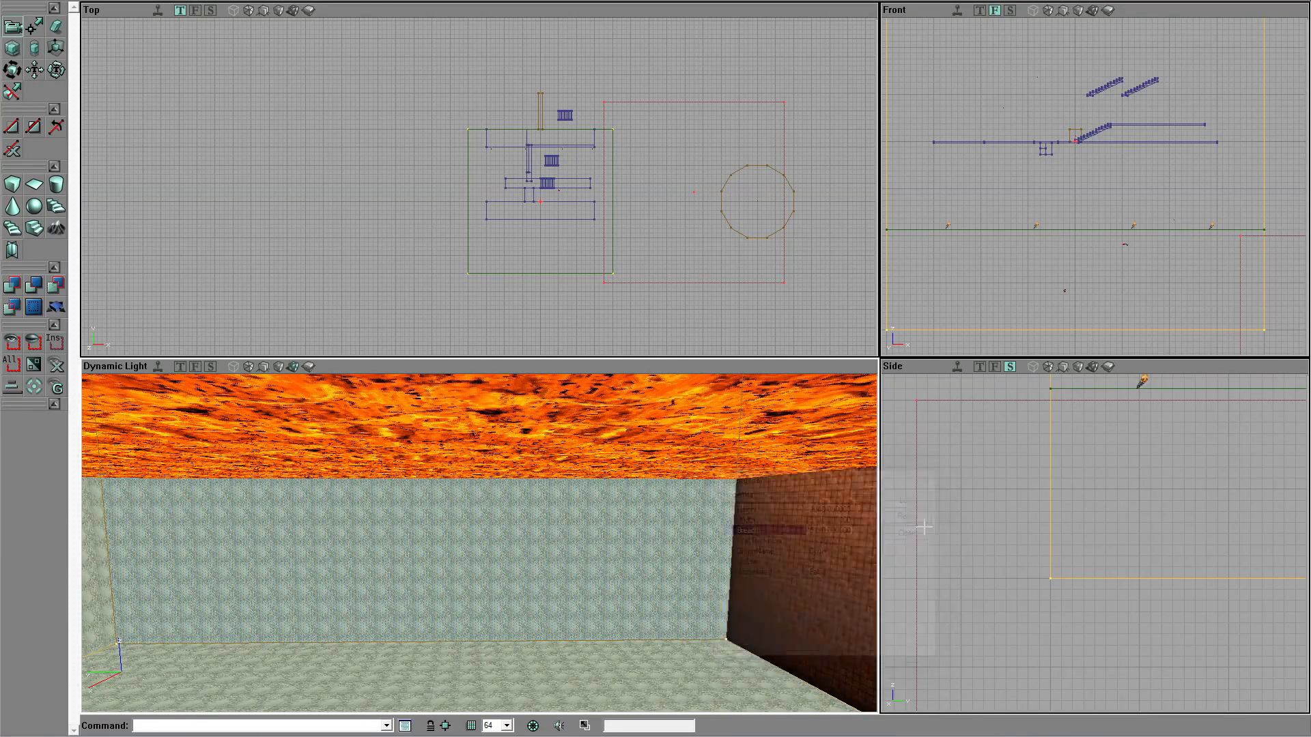
Step: Select the large room cube and raise its four bottom corner vertices in the Side view to just below the lava sheet
left_click(971, 484)
mouse_move(1147, 526)
left_mouse_down()
mouse_move(1303, 542)
mouse_move(945, 530)
mouse_move(937, 578)
mouse_move(963, 582)
left_mouse_up()
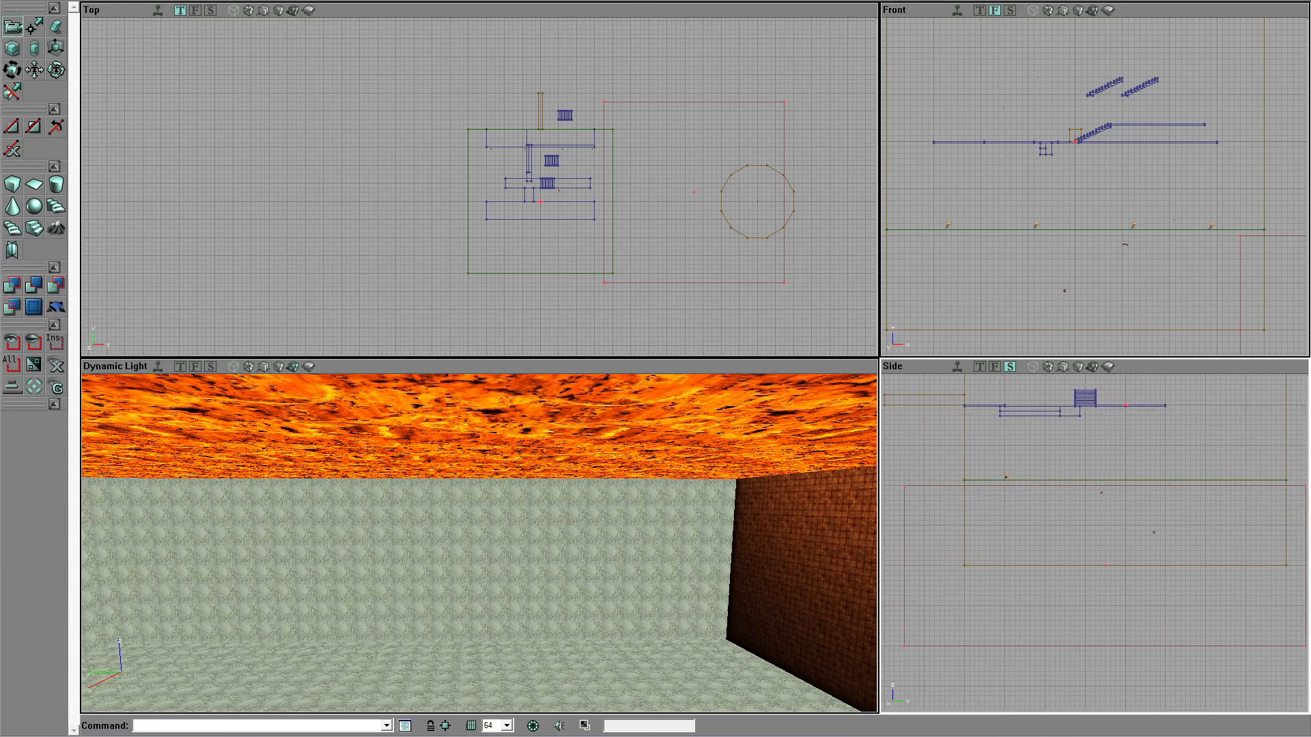
left_click(852, 535)
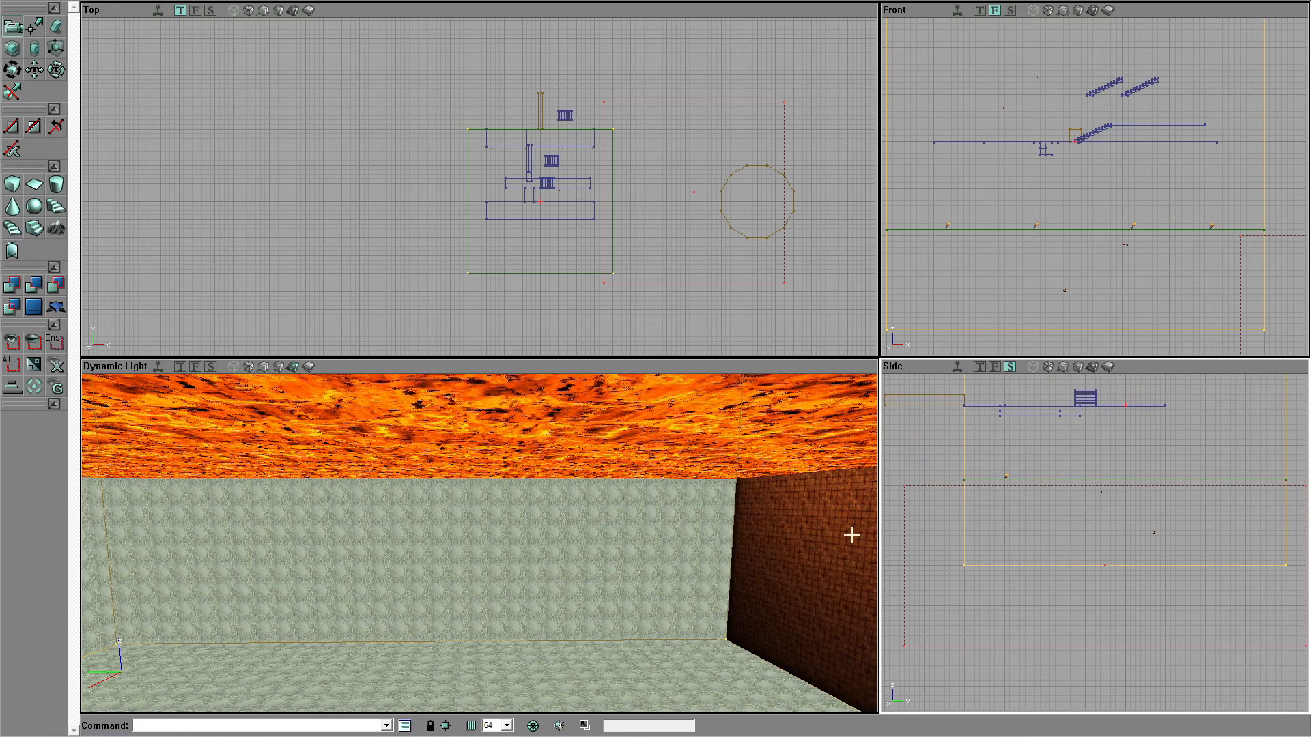
left_click(34, 27)
left_click(974, 597)
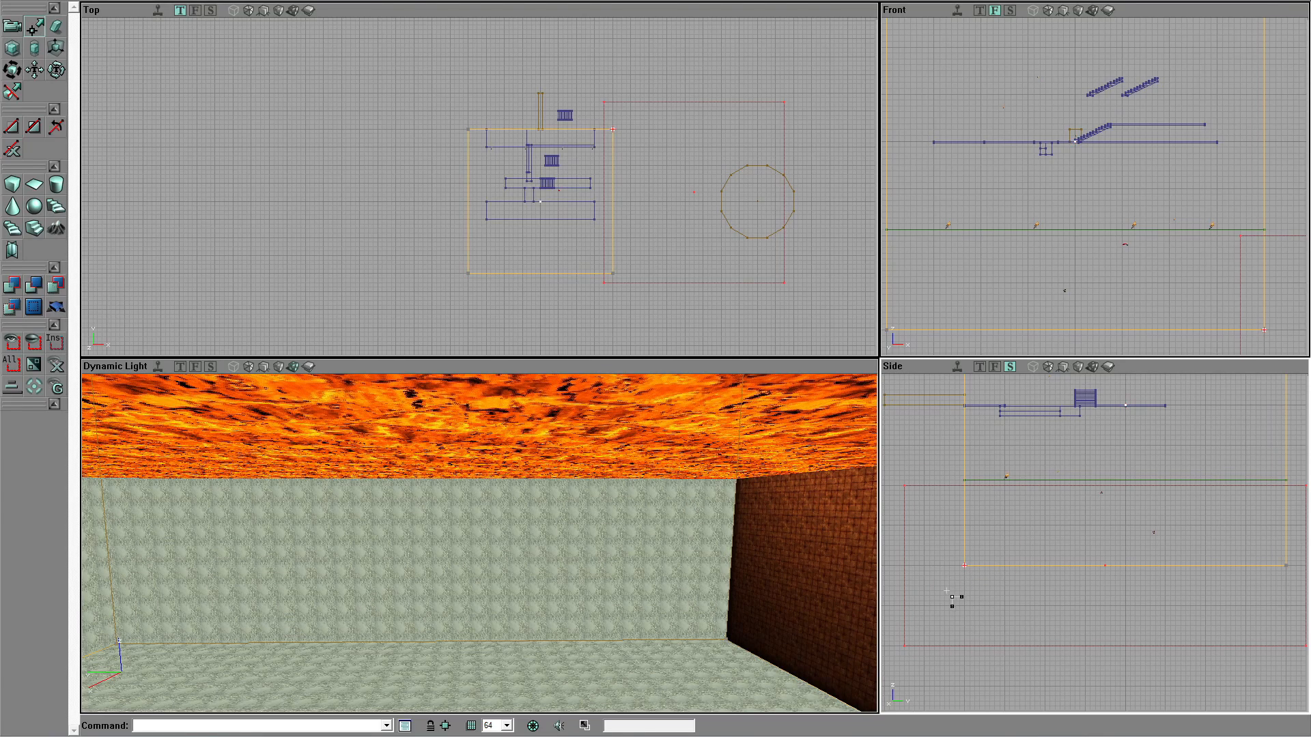
left_click_drag(974, 597, 946, 604)
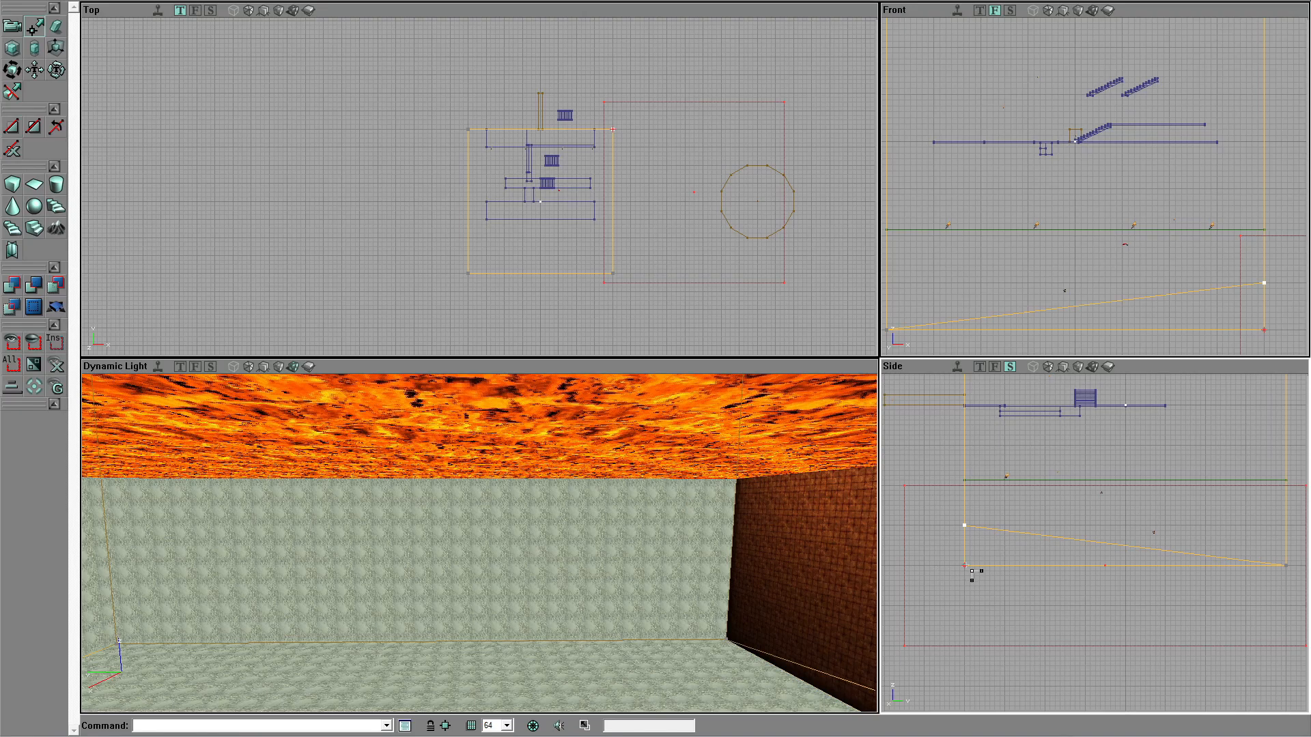
left_click_drag(1256, 609, 1257, 530)
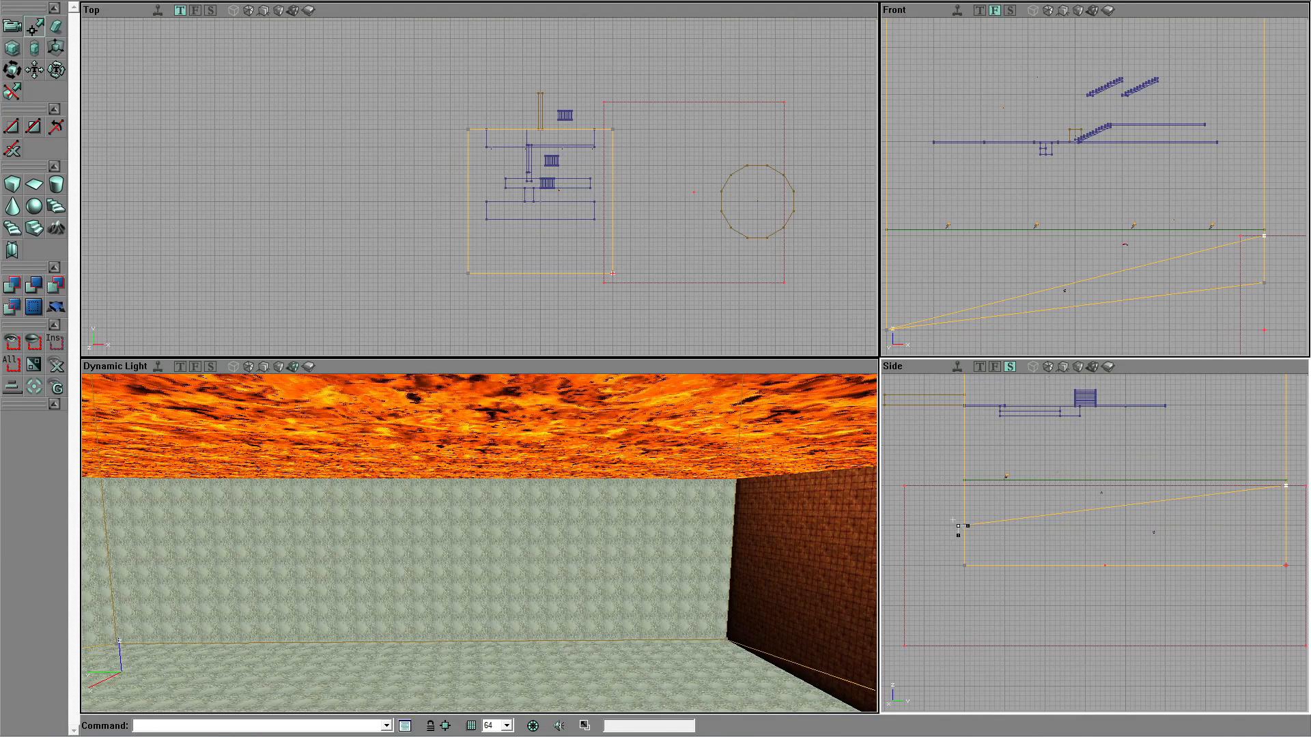
left_click_drag(965, 525, 965, 485, "ctrl")
left_click_drag(964, 566, 968, 485, "ctrl")
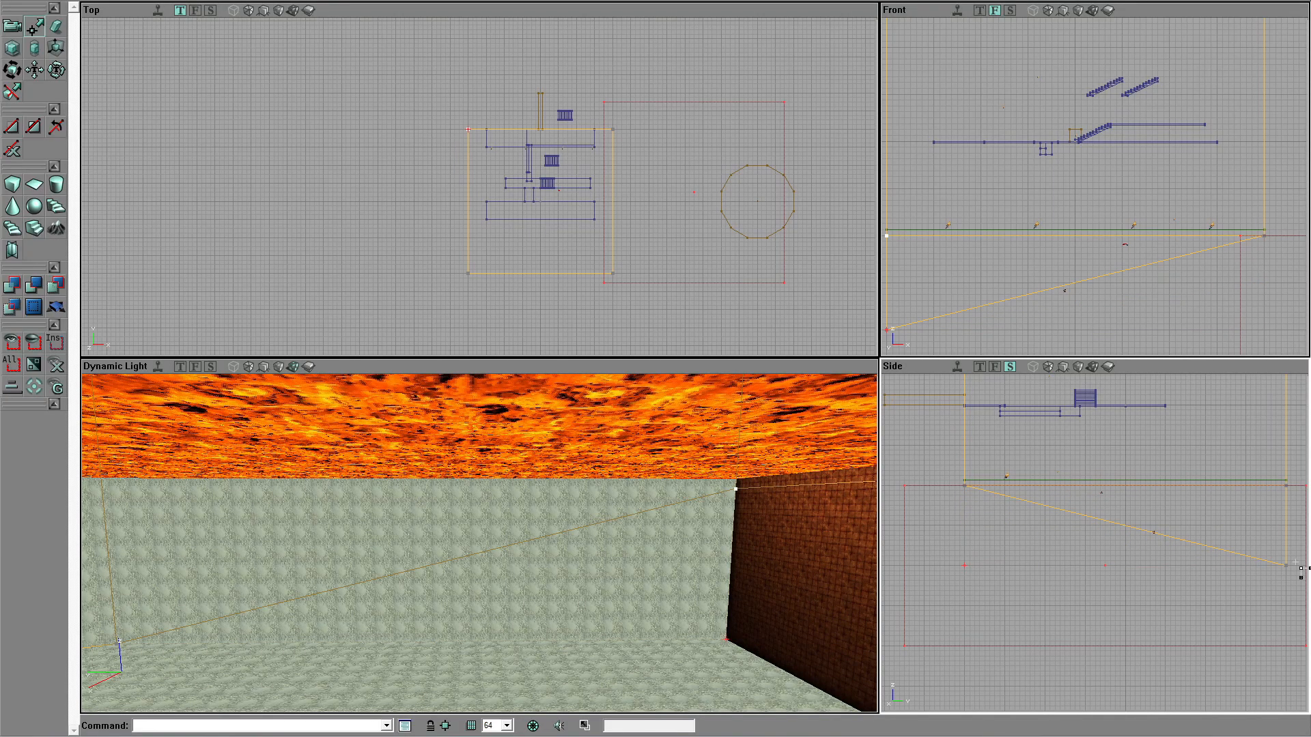
left_click_drag(1286, 566, 1287, 486, "ctrl")
left_click(1230, 617)
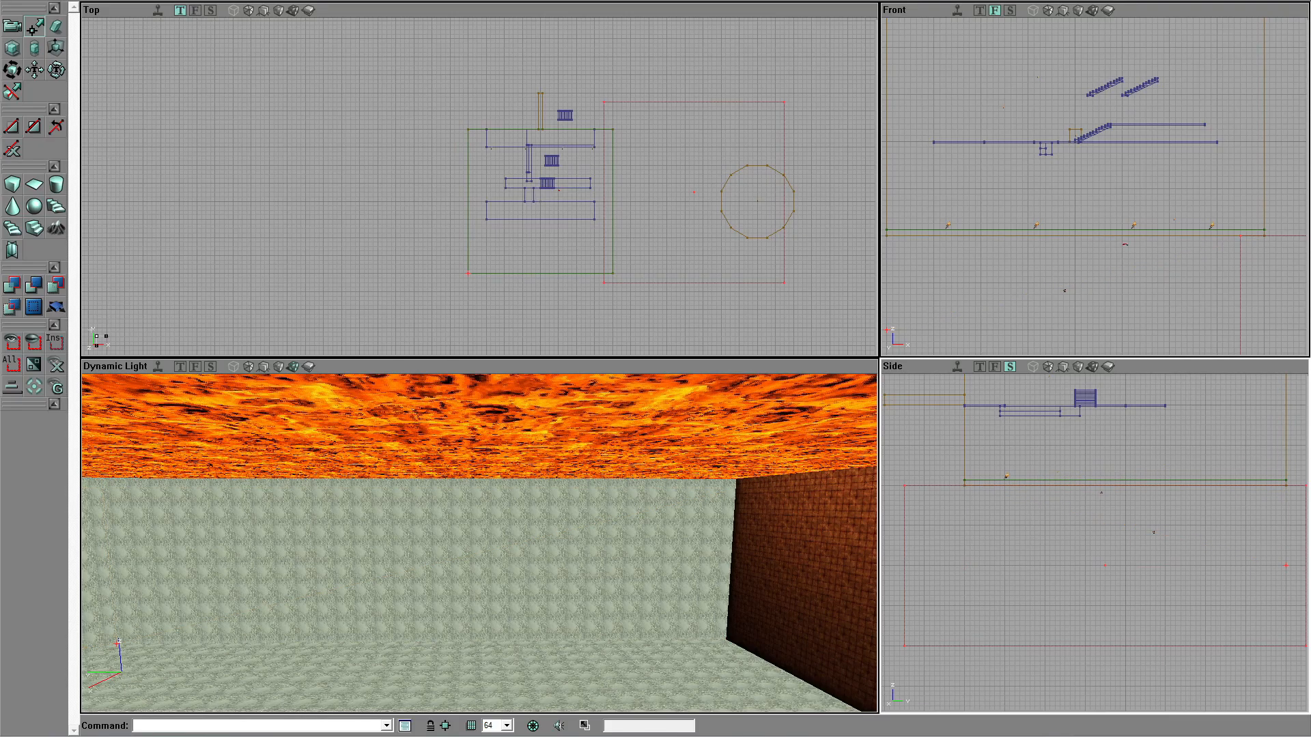
Step: Build a new builder-brush cube with height 1024, width 4096 and breadth 4096
right_click(12, 186)
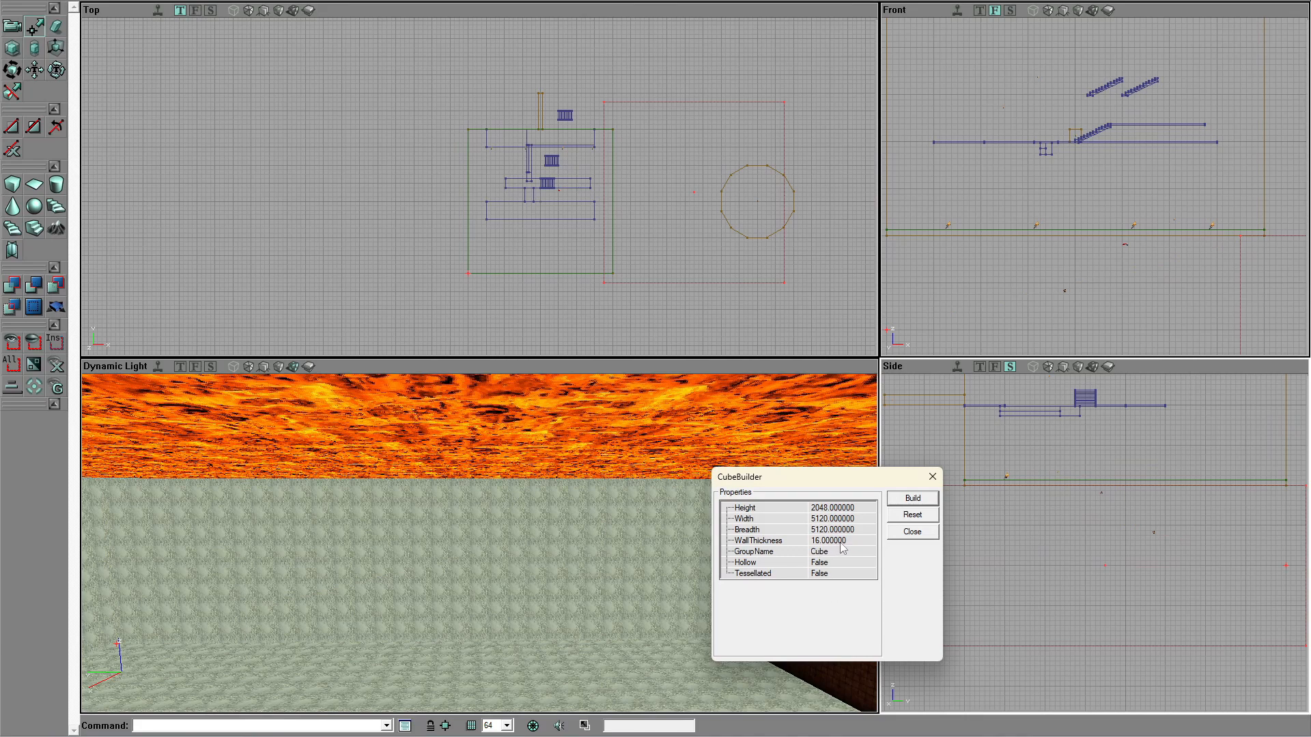
left_click(842, 519)
type("4096")
left_click(855, 531)
type("409")
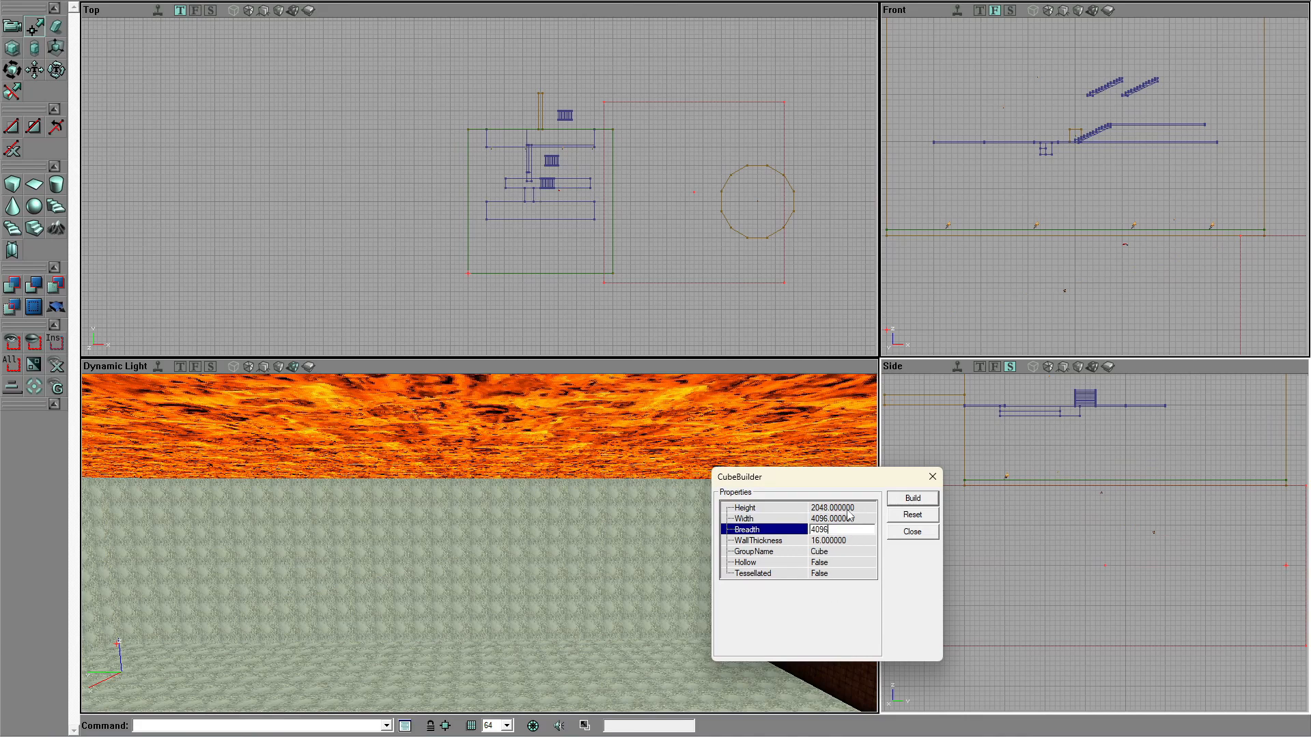
left_click(846, 508)
type("1024")
left_click(913, 498)
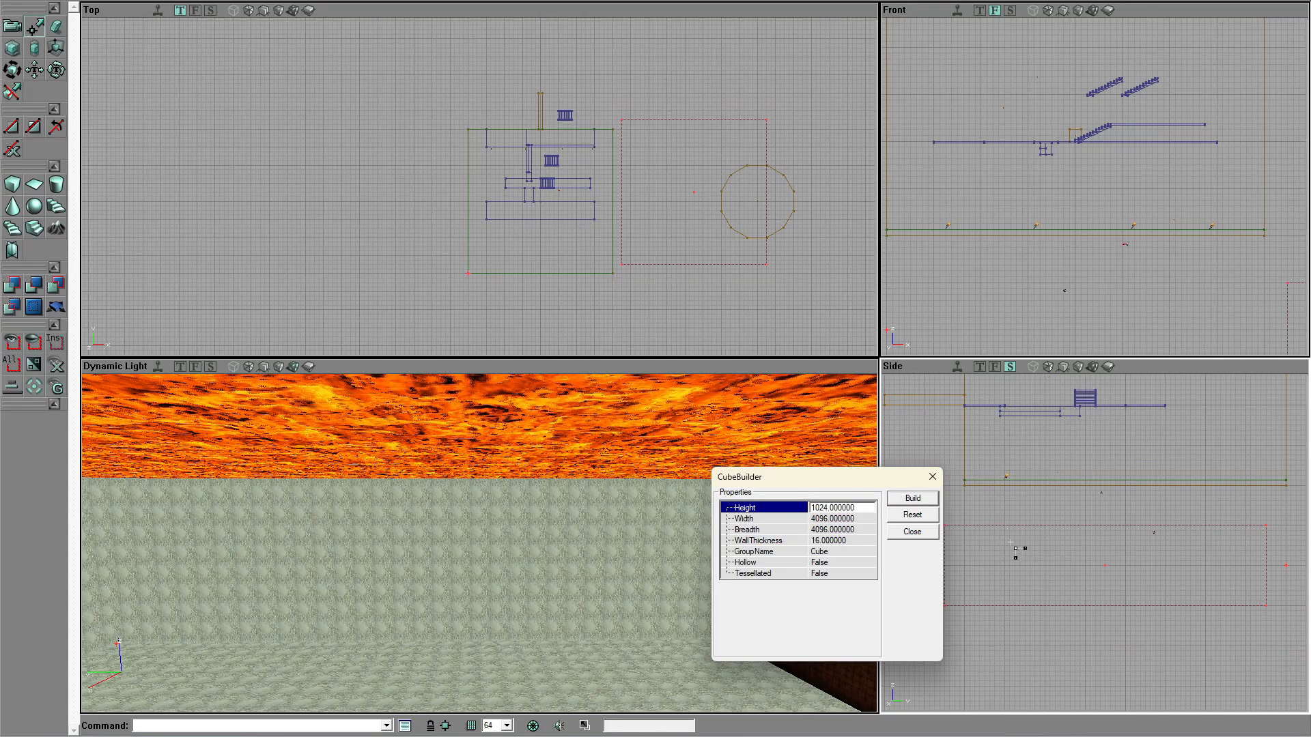
Step: Move the new cube in the Side view so it lines up directly beneath the shortened room
left_click(5, 30)
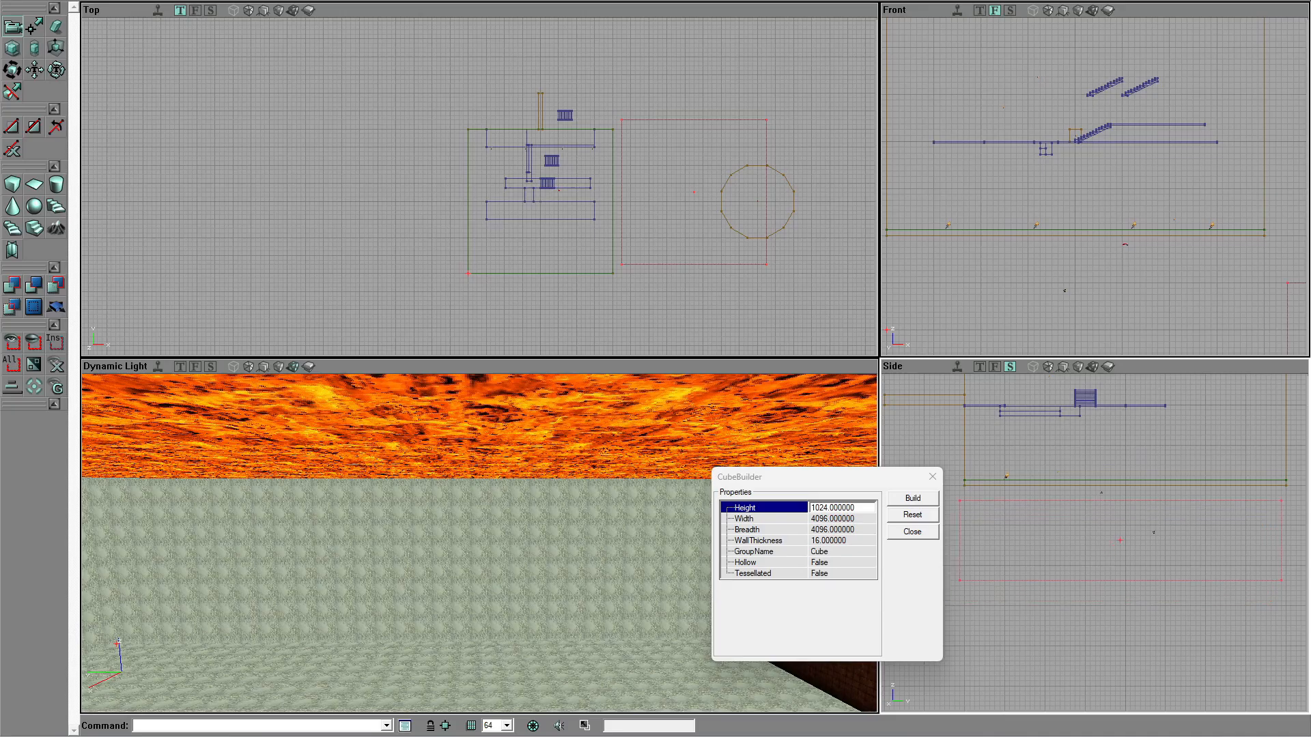
left_click_drag(996, 543, 1016, 503, "ctrl")
mouse_move(605, 579)
left_mouse_down()
mouse_move(601, 611)
mouse_move(411, 249)
left_mouse_up()
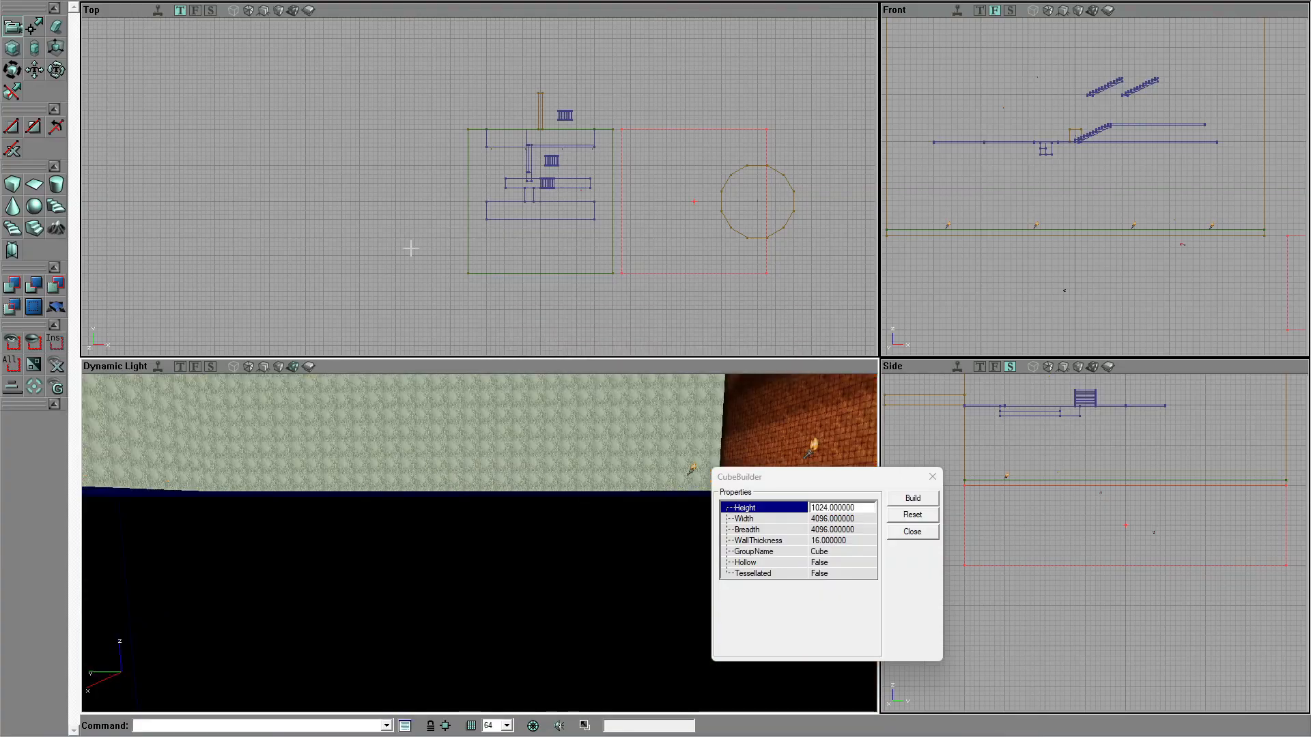
Step: Try to subtract the cube at its current position, close the cube settings, inspect the space below the room and undo the attempt
left_click(34, 289)
mouse_move(389, 474)
left_mouse_down()
mouse_move(509, 530)
mouse_move(595, 546)
left_mouse_up()
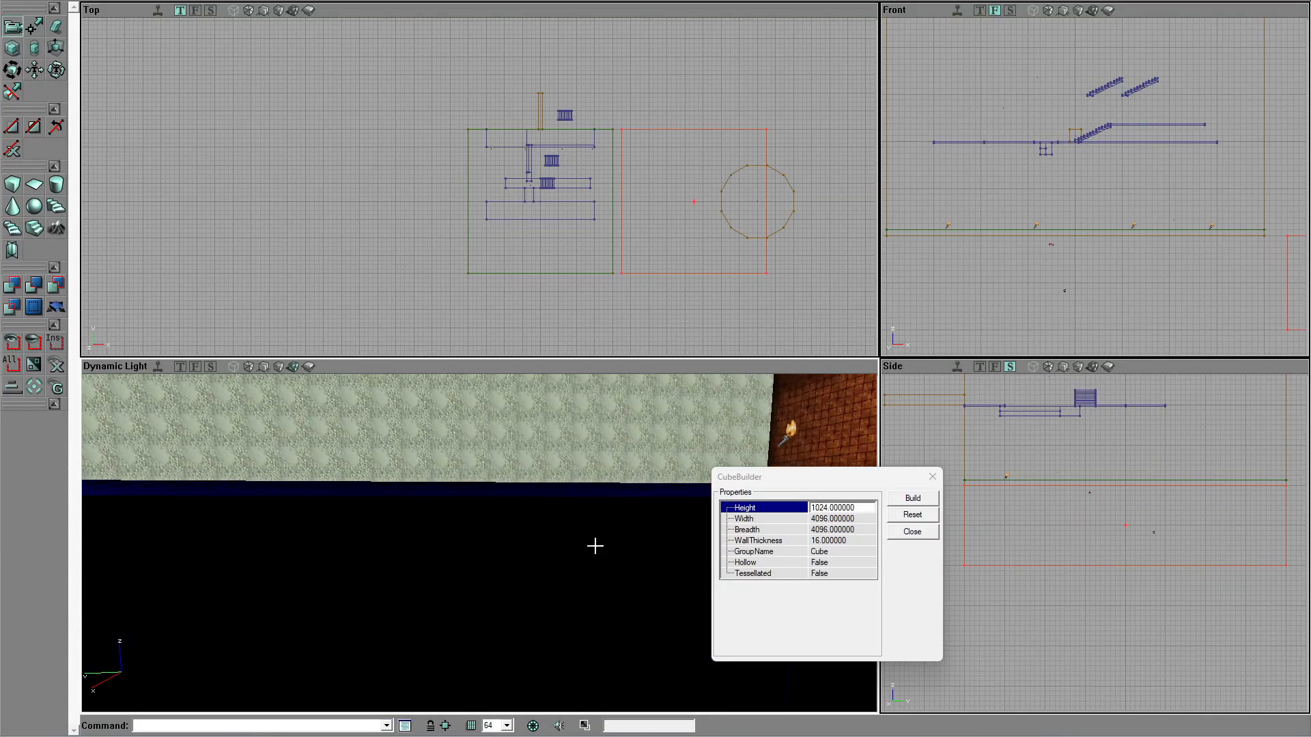
left_click(912, 532)
left_click_drag(1001, 518, 1001, 549, "ctrl")
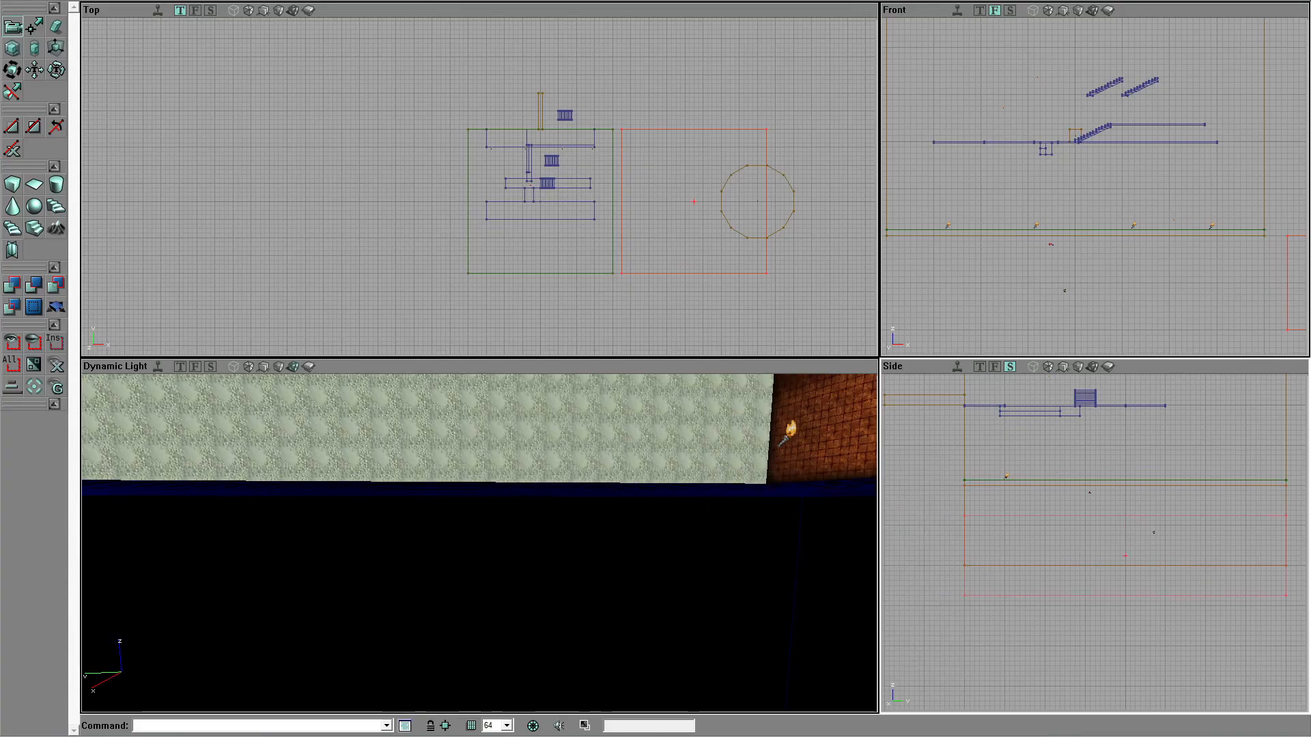
left_click_drag(751, 546, 826, 536)
mouse_move(1157, 291)
left_mouse_down()
mouse_move(1158, 348)
mouse_move(1157, 293)
left_mouse_up()
key("ctrl+z")
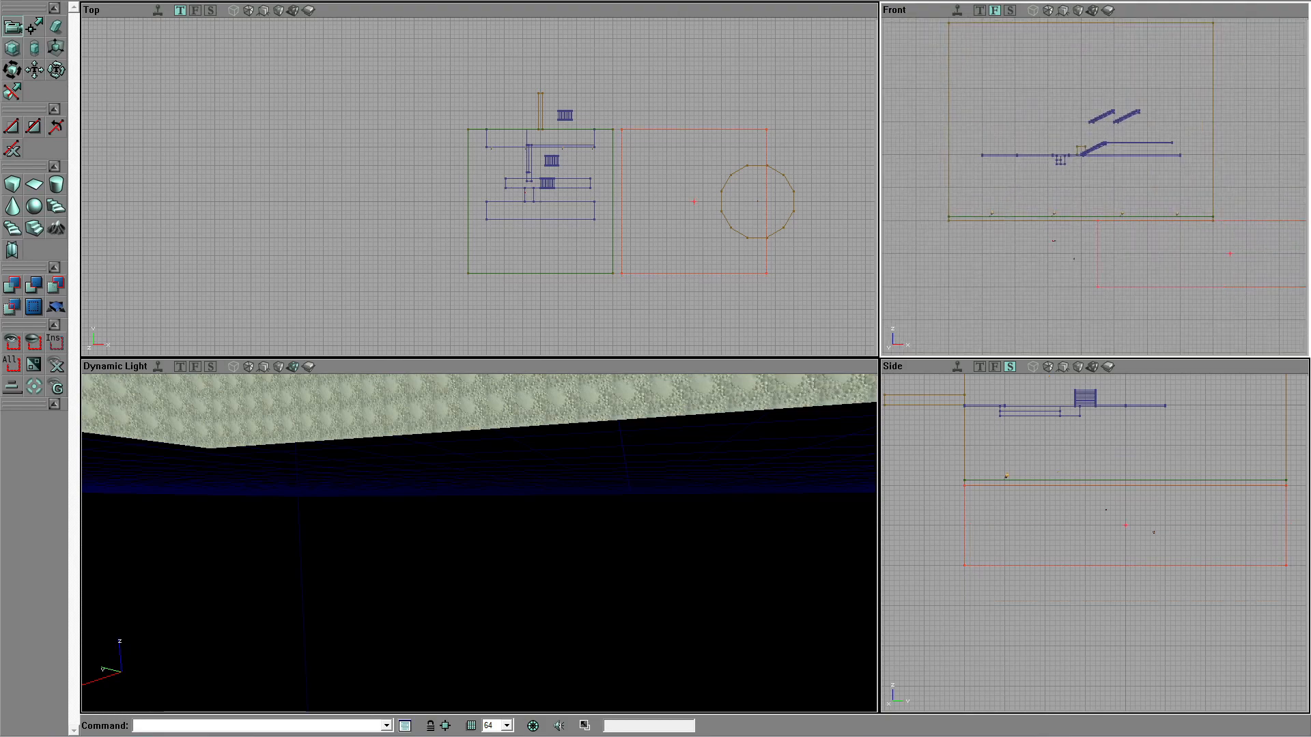
Step: Align the cube directly beneath the room in the Front view and subtract it to carve the pit
left_click_drag(1205, 259, 1205, 258, "ctrl")
left_click(34, 290)
mouse_move(313, 467)
left_mouse_down()
mouse_move(293, 452)
mouse_move(297, 430)
mouse_move(313, 468)
left_mouse_up()
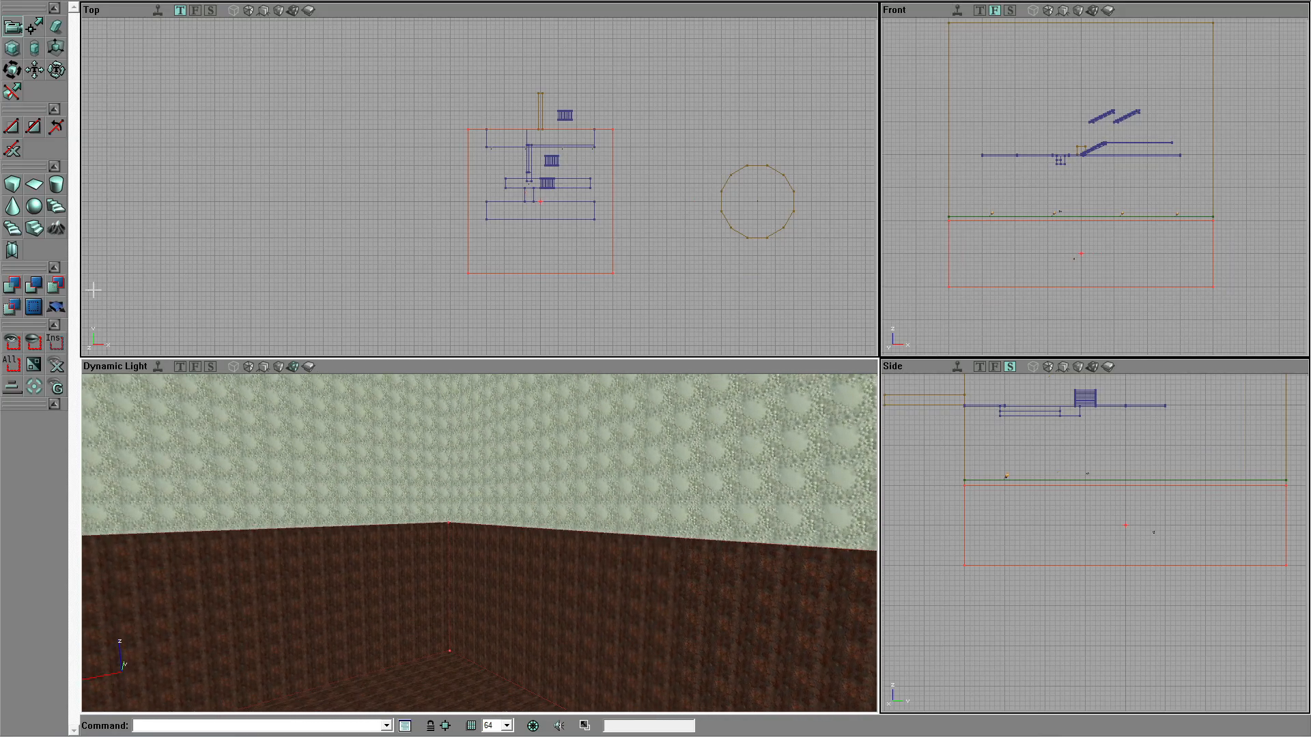
Step: Select the lava sheet and lower it one grid step to the pit's top edge
left_click(1037, 217)
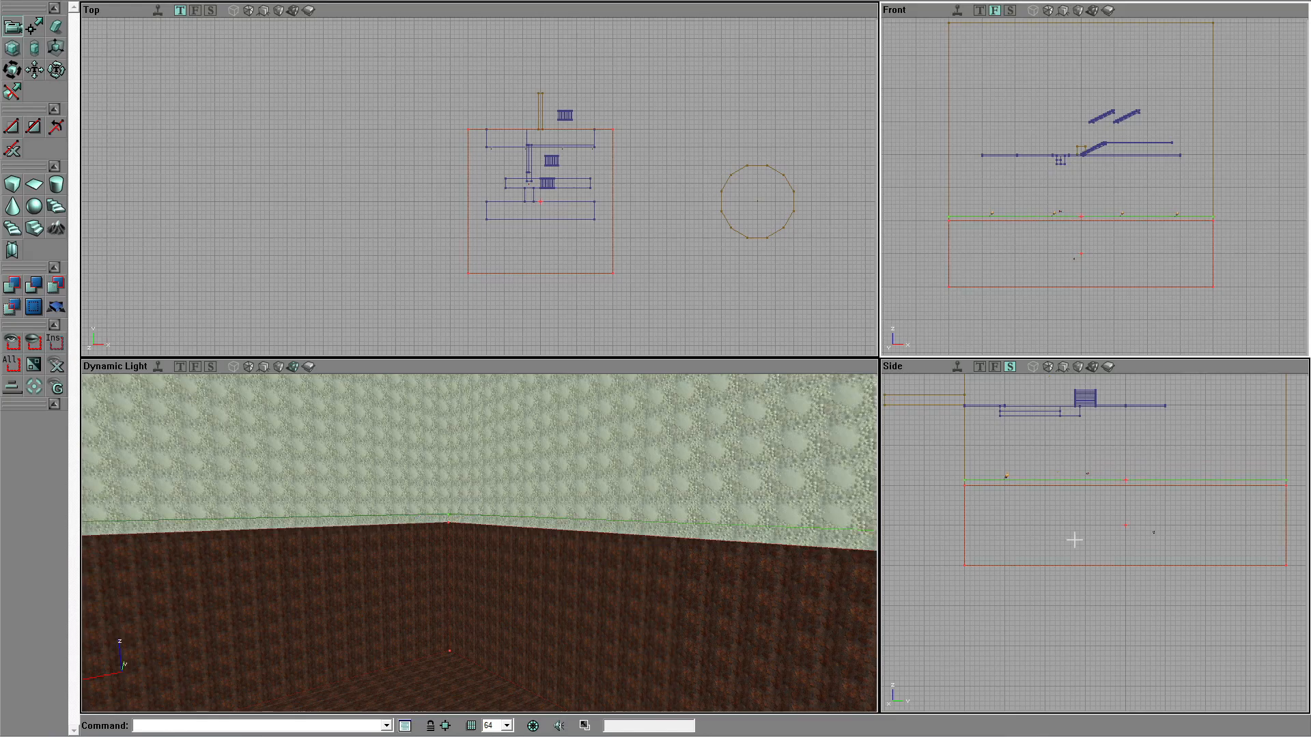
left_click(935, 521)
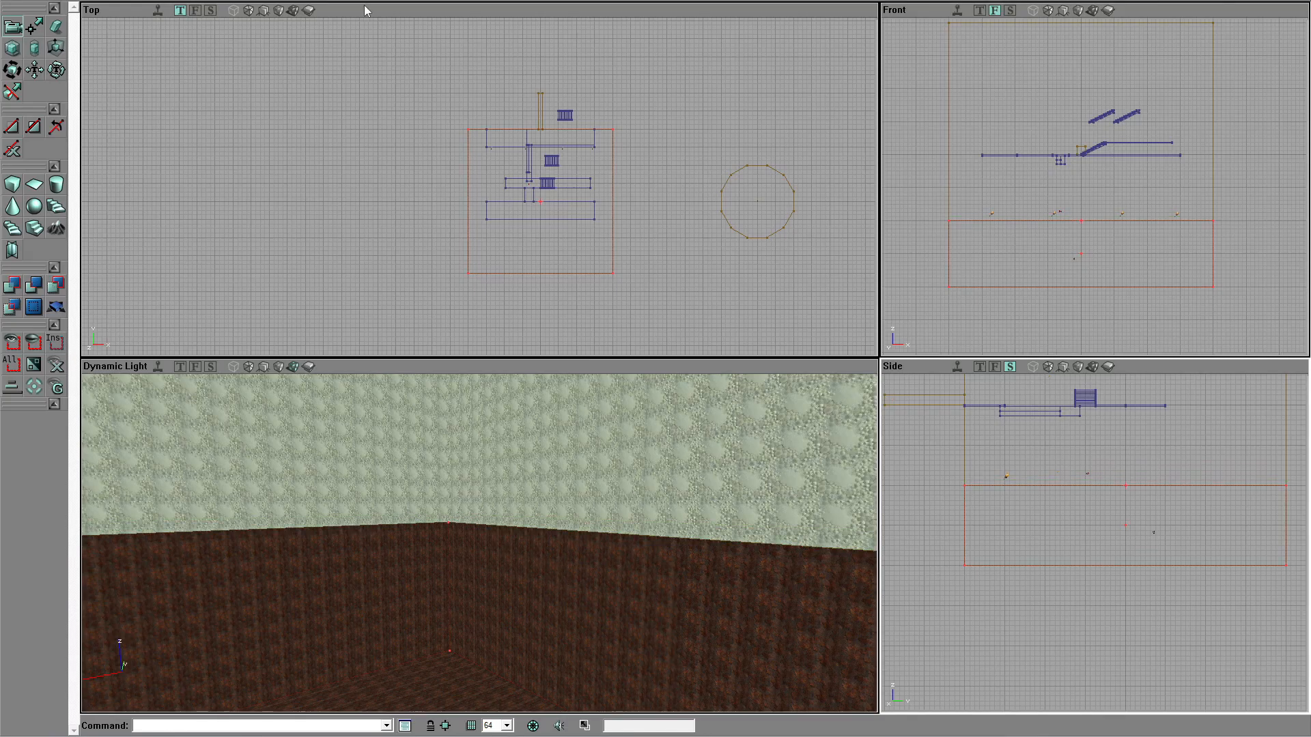
Step: Select all surfaces of the pit brush and apply the PitLava texture from the FireEng package
left_click_drag(513, 380, 539, 550)
left_click(380, 514)
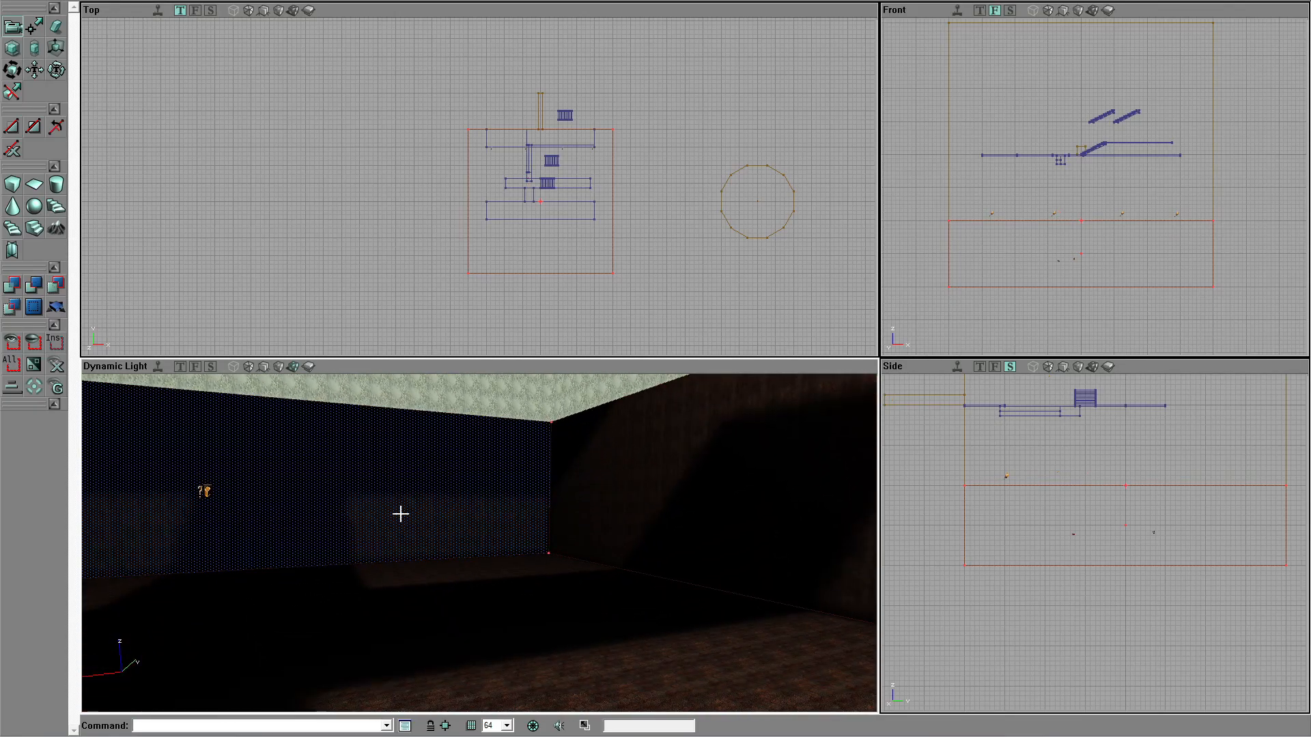
key("shift+b")
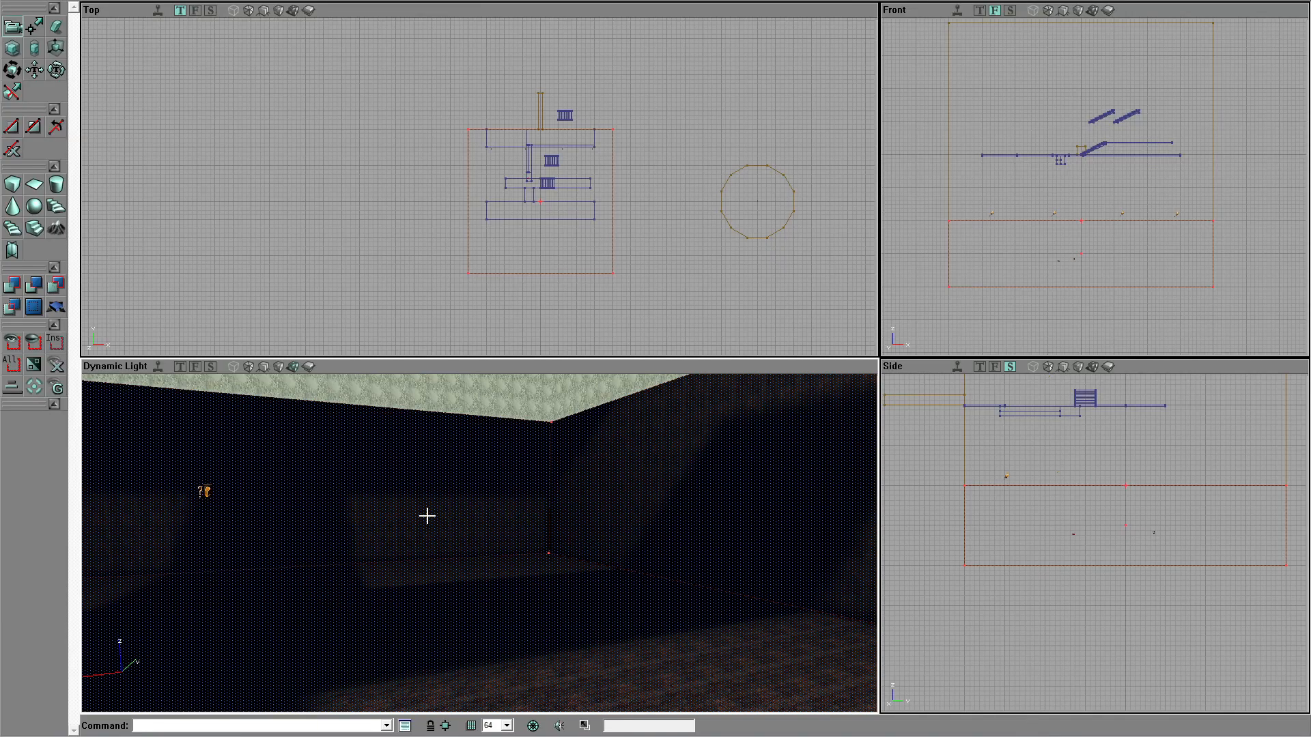
left_click(176, 0)
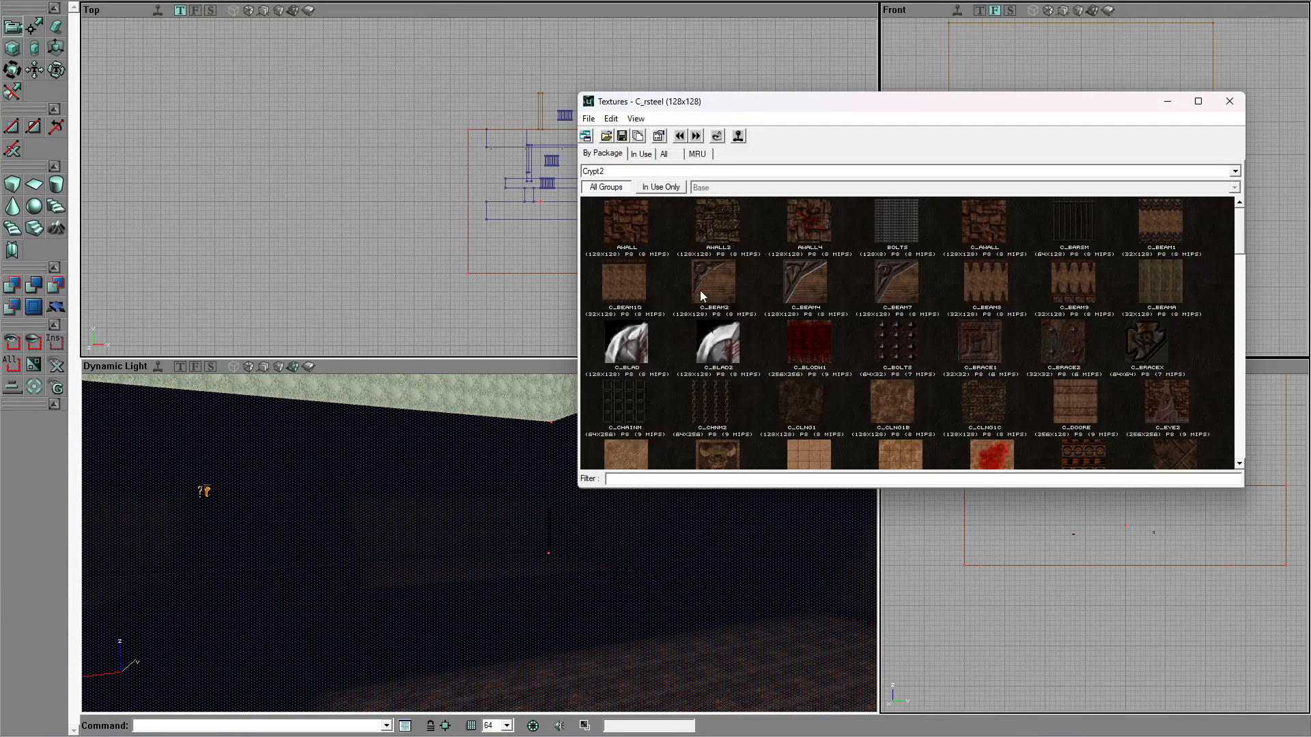
left_click(642, 187)
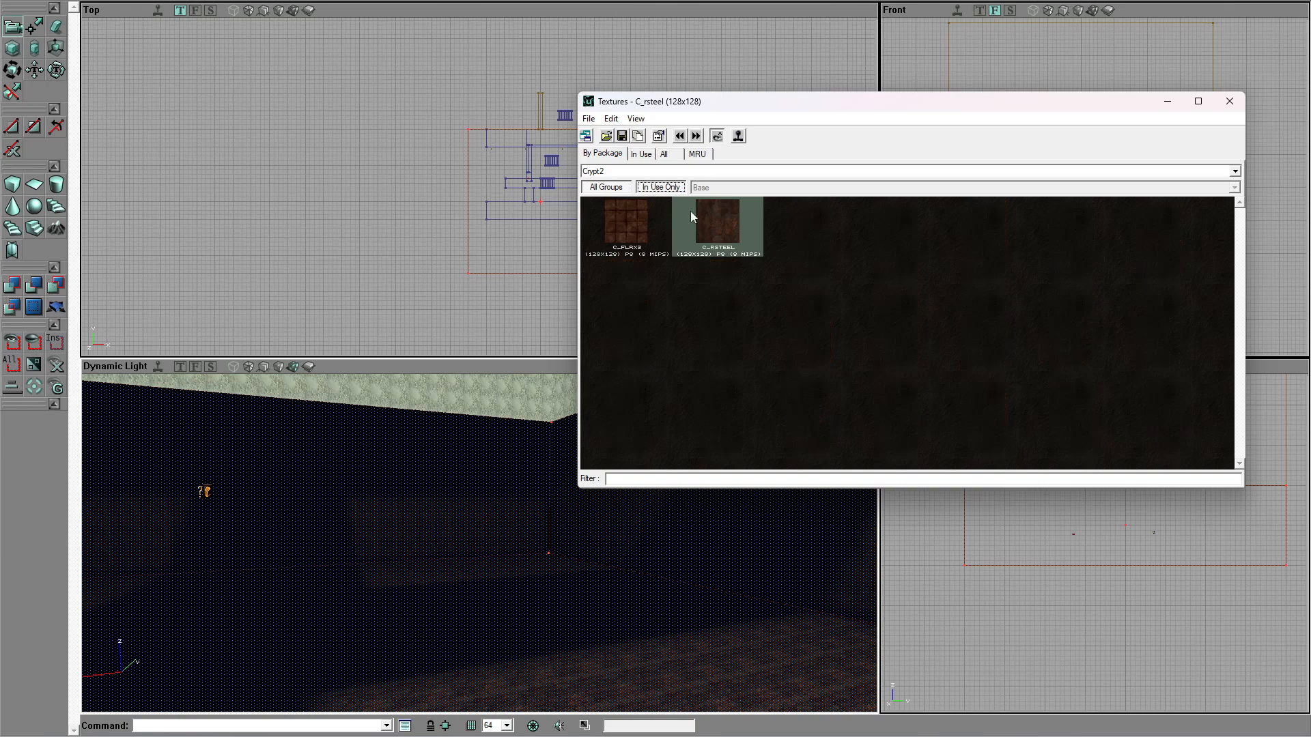
left_click(666, 171)
left_click(635, 218)
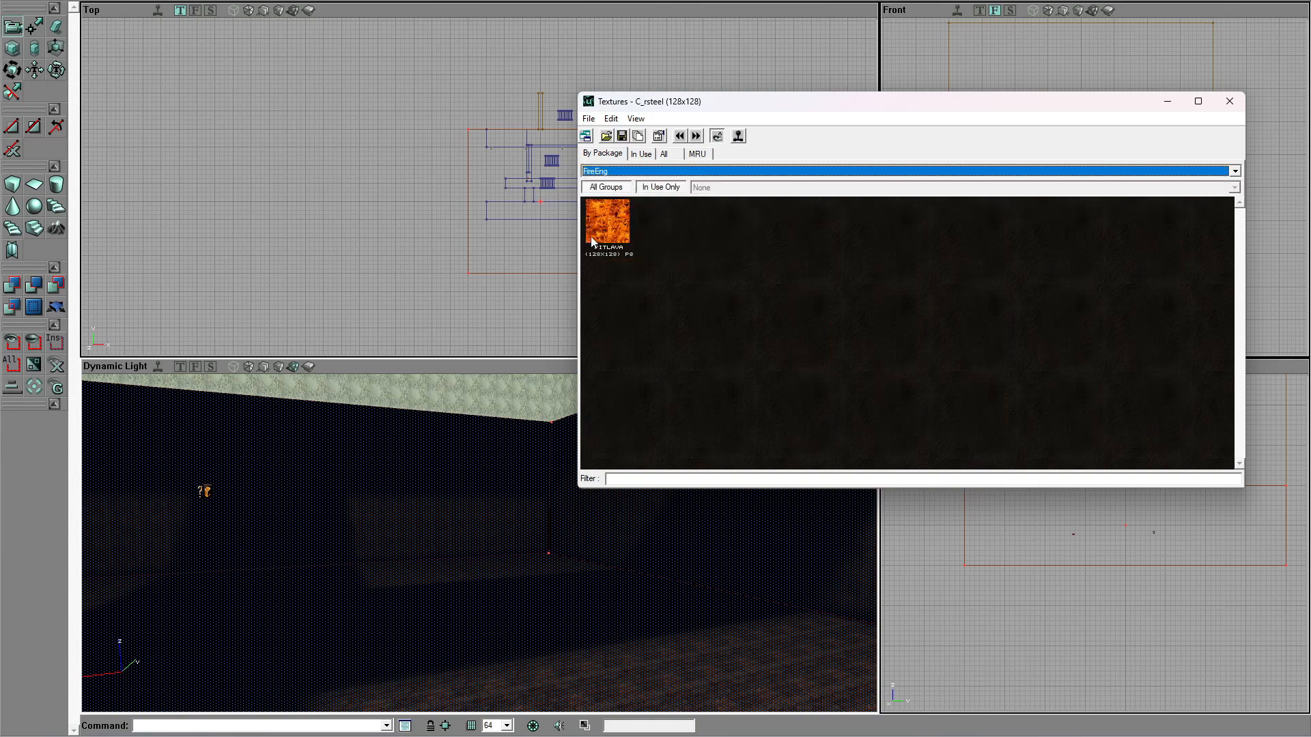
left_click(604, 228)
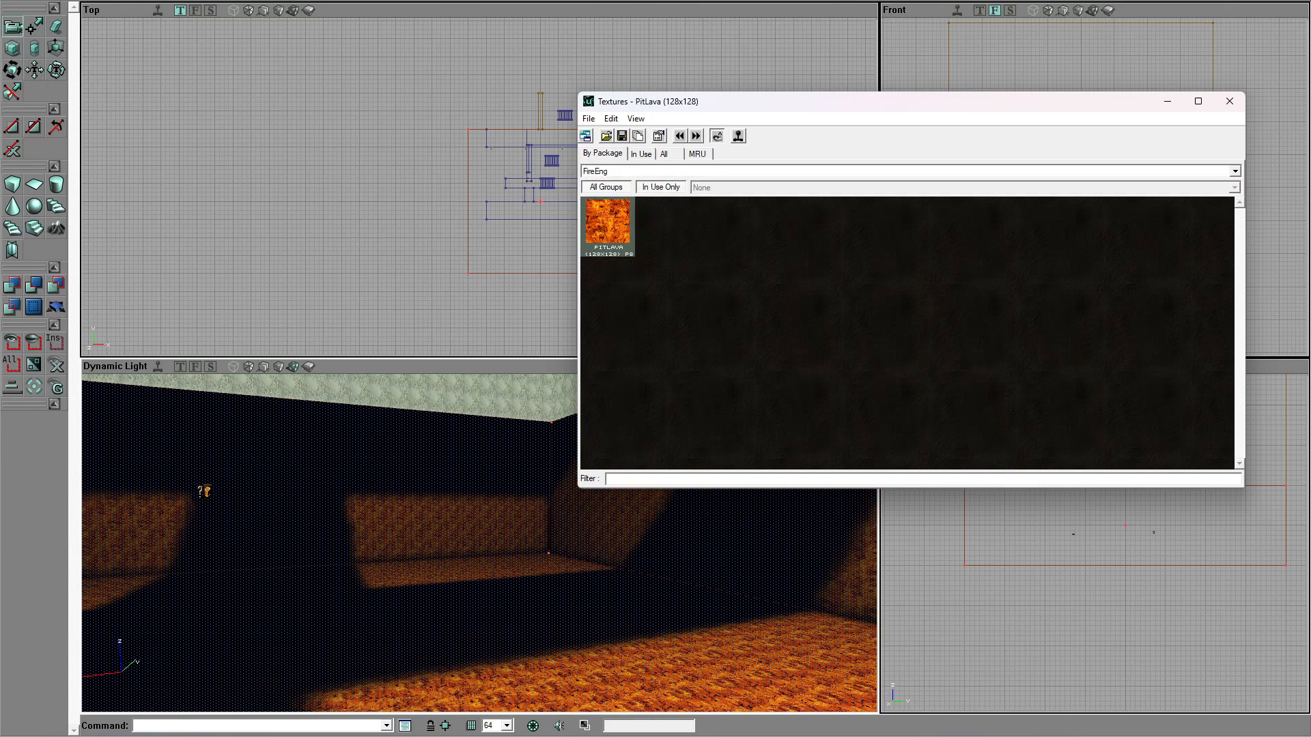
Step: Auto-align the texture on the pit's surfaces with a simple scale of 4, and close the surface properties and texture browser
key("F5")
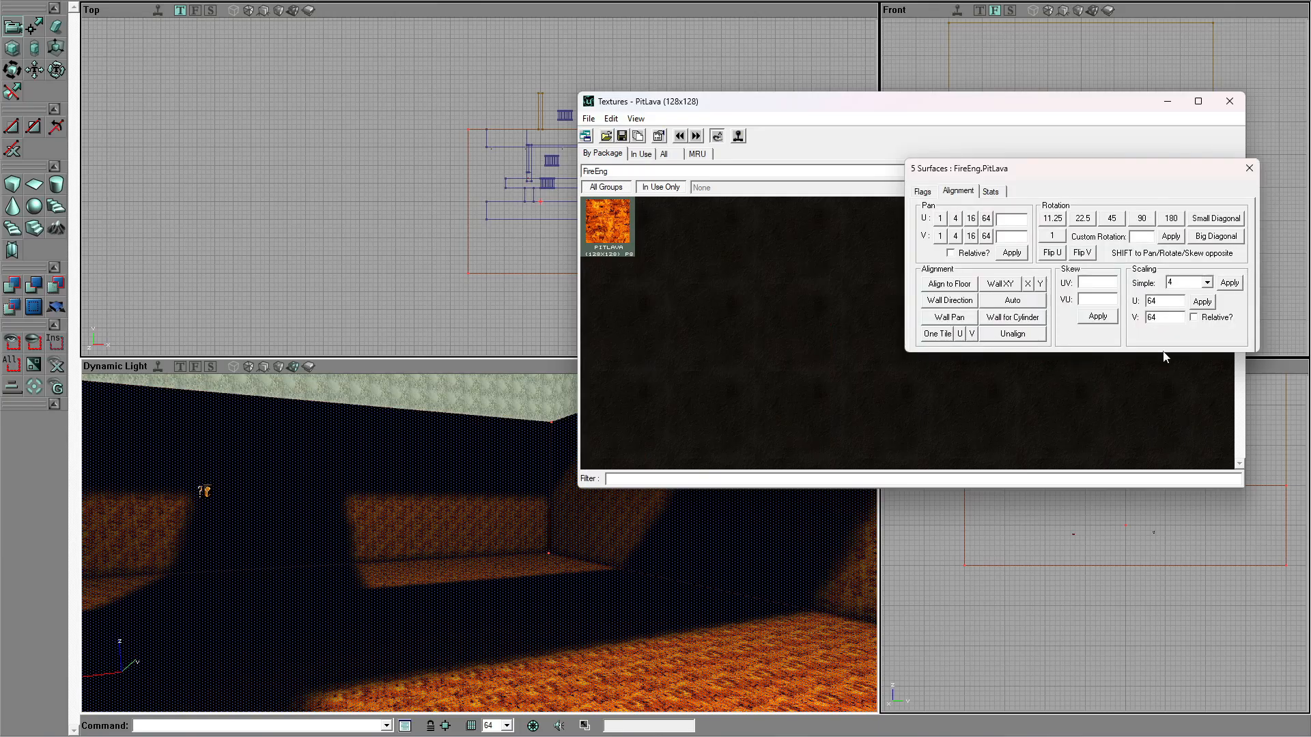
left_click(1009, 302)
left_click(1229, 282)
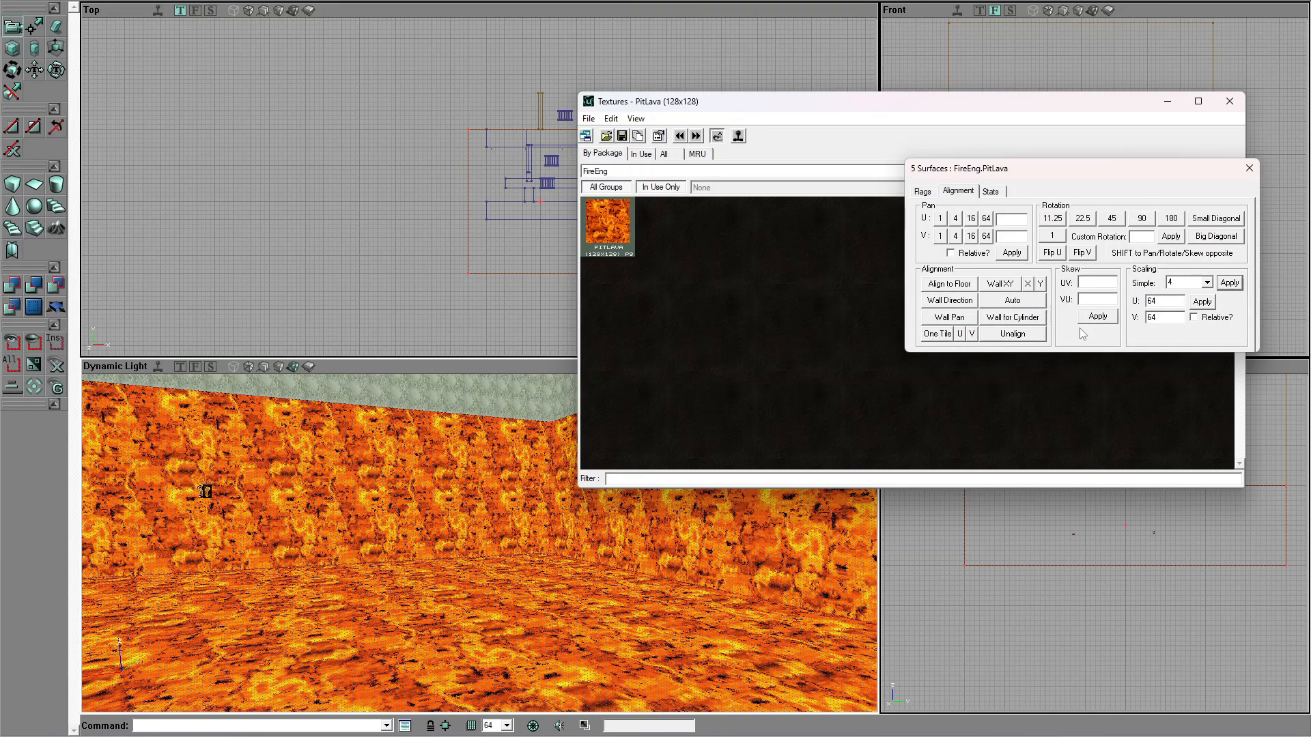
left_click(499, 522)
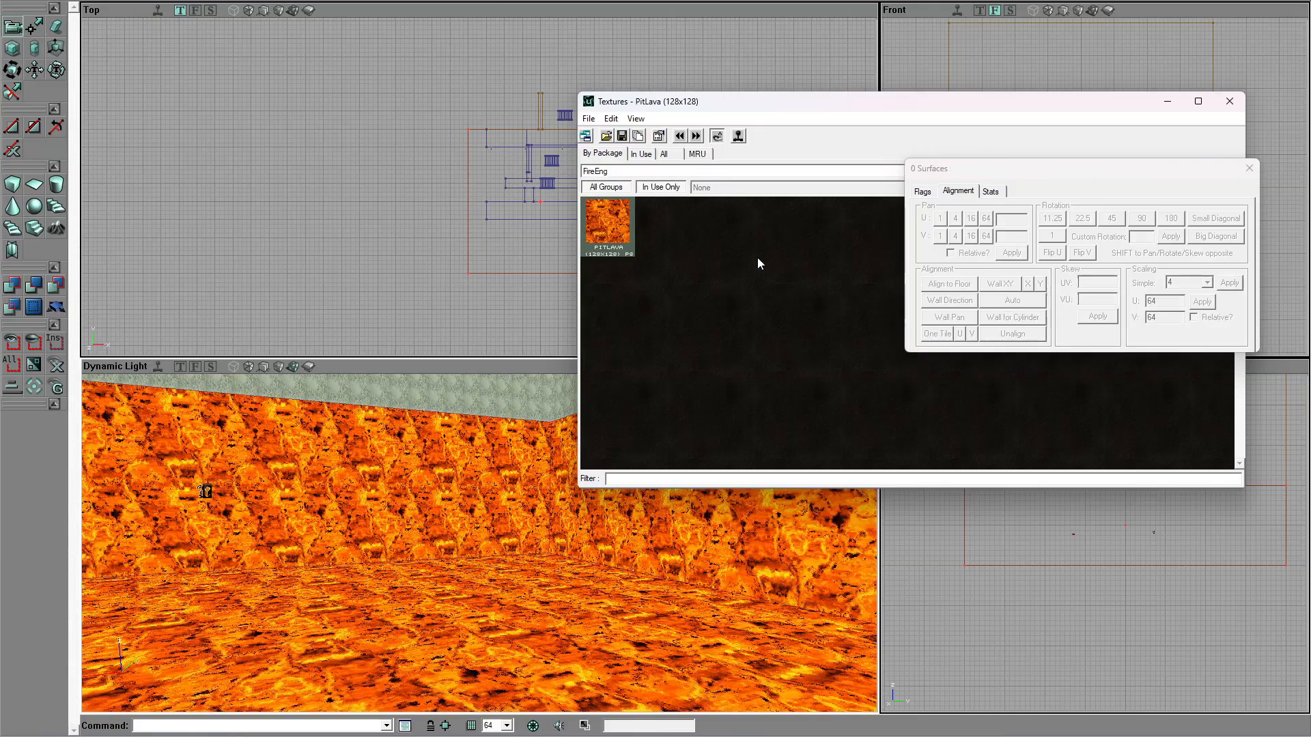
left_click(1249, 168)
left_click(1229, 101)
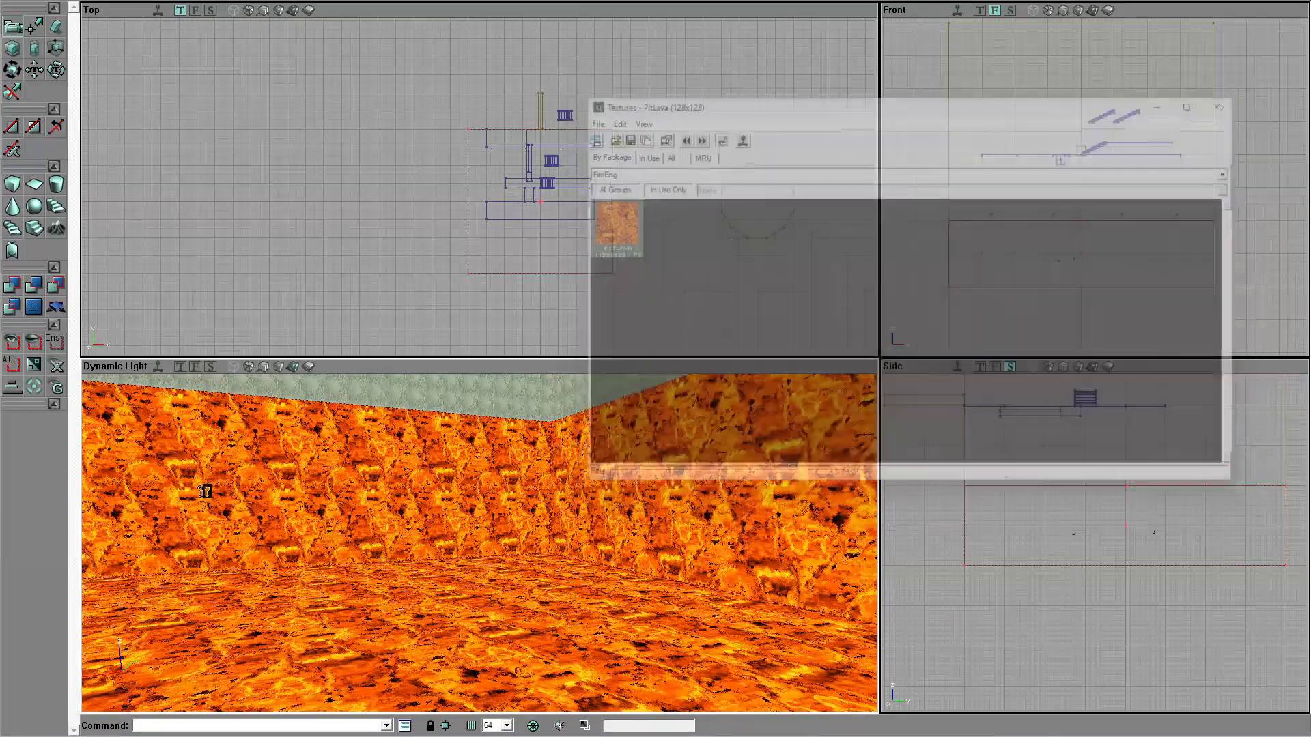
Step: Examine the lava-textured pit walls, floor and lava surface from below and above, using the realtime preview
mouse_move(442, 544)
right_mouse_down()
mouse_move(443, 566)
mouse_move(442, 544)
mouse_move(400, 519)
right_mouse_up()
left_click(157, 372)
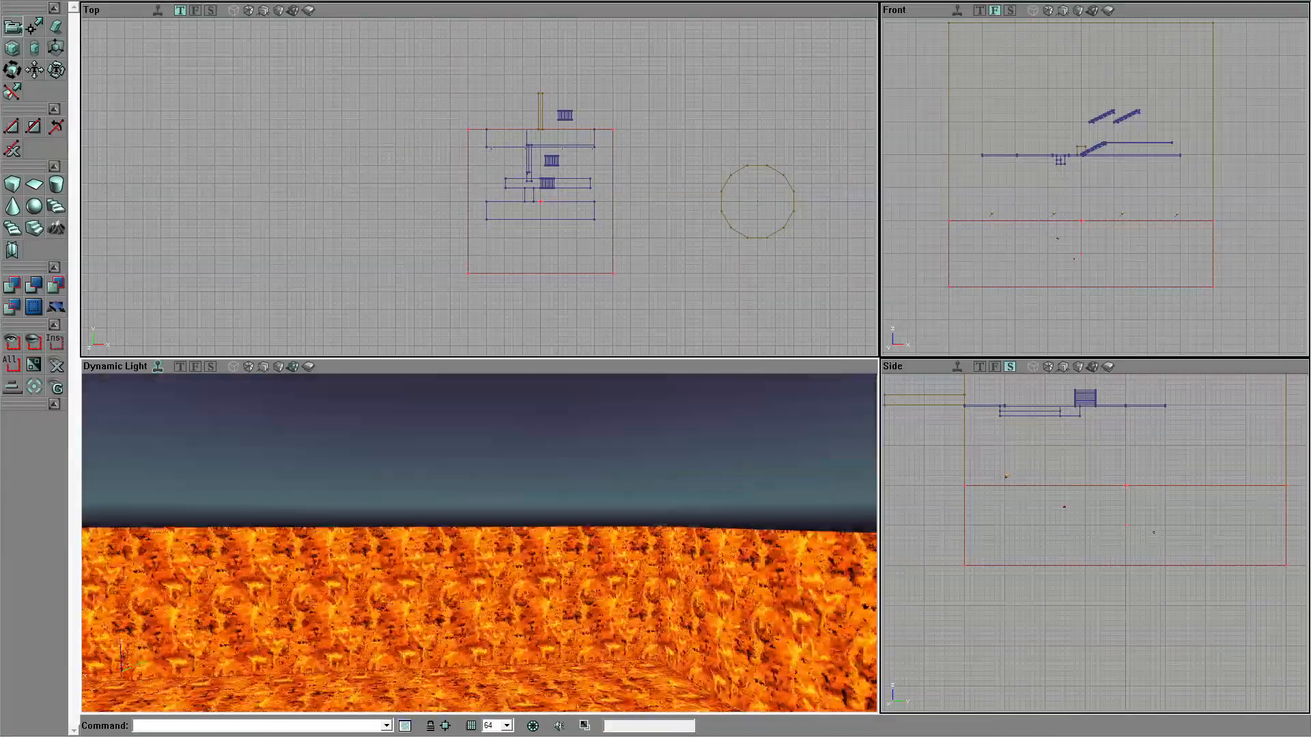
right_click_drag(478, 543, 471, 581)
left_click_drag(471, 580, 423, 505)
right_click_drag(588, 601, 454, 579)
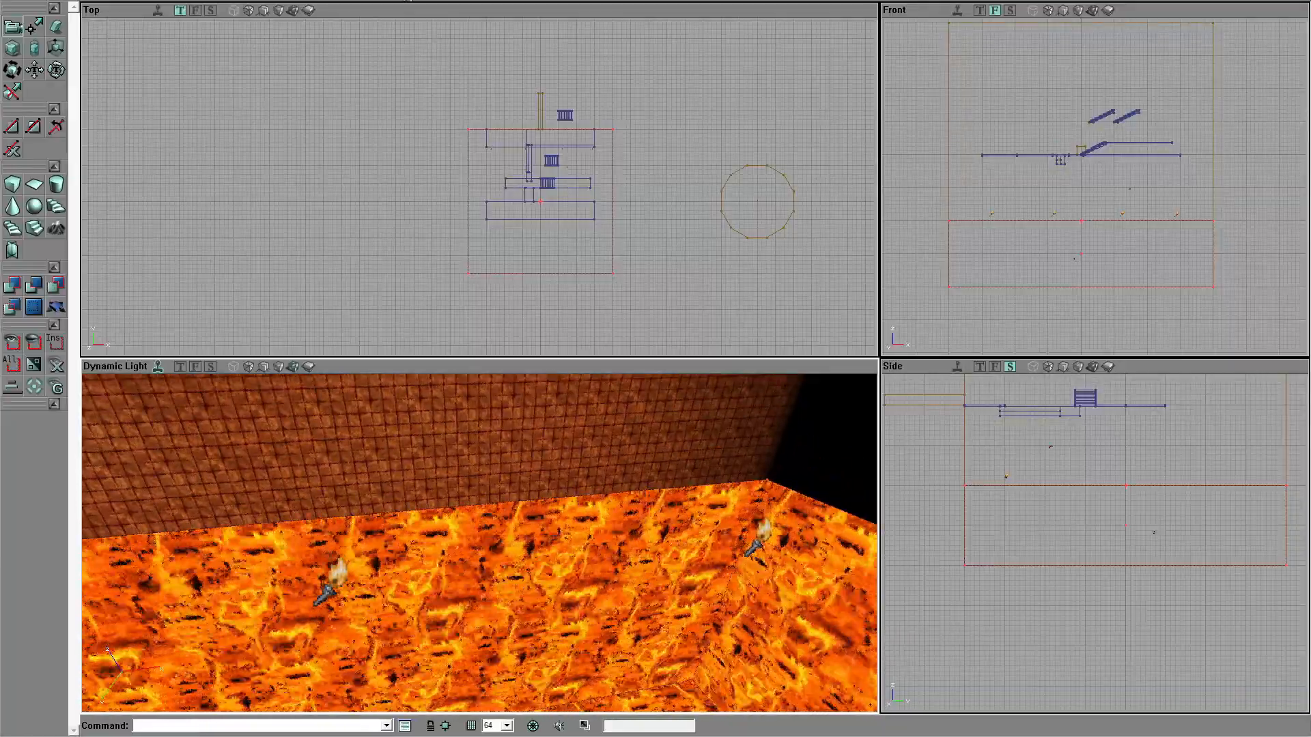
mouse_move(437, 532)
right_mouse_down()
mouse_move(441, 488)
mouse_move(441, 567)
mouse_move(444, 532)
right_mouse_up()
left_click_drag(444, 532, 446, 589)
left_click(158, 372)
left_click_drag(635, 614, 661, 607)
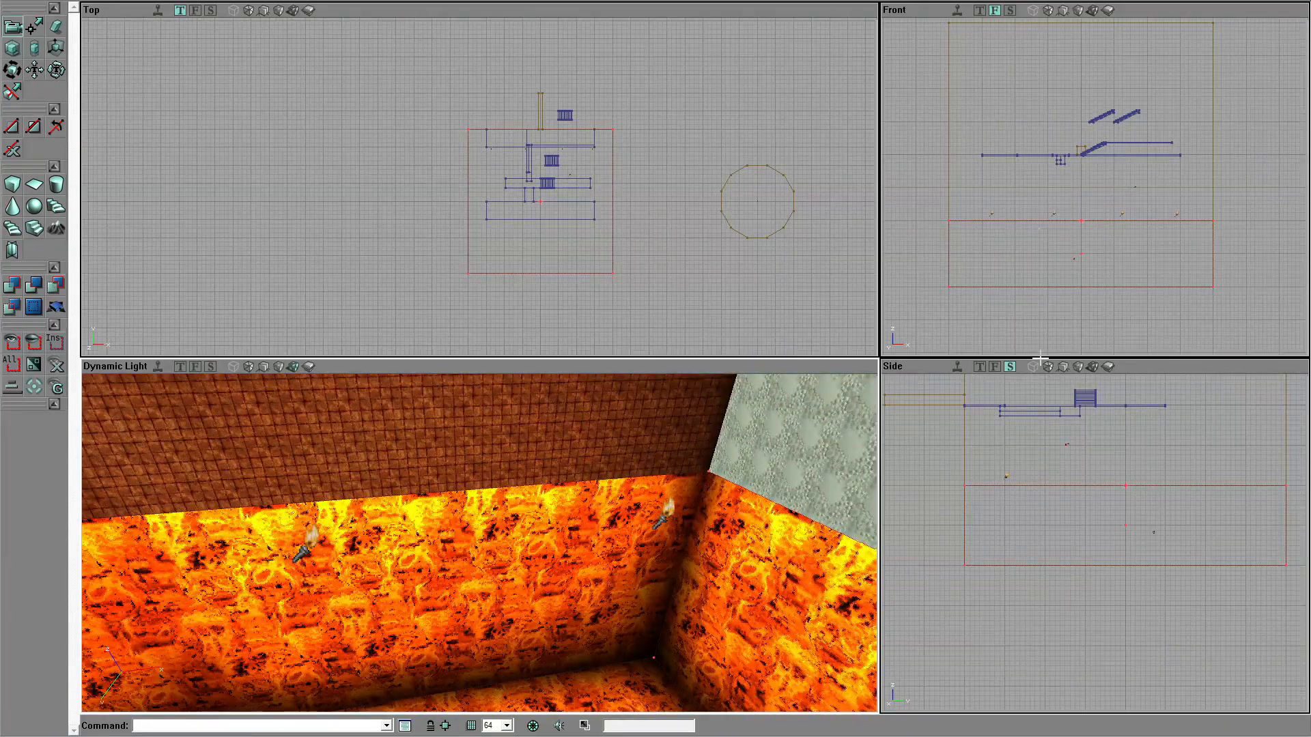
Step: Shift the builder brush down in the Side view, lower the subtracted pit brush one grid step and select the lava sheet above it
left_click_drag(1032, 506, 1032, 467)
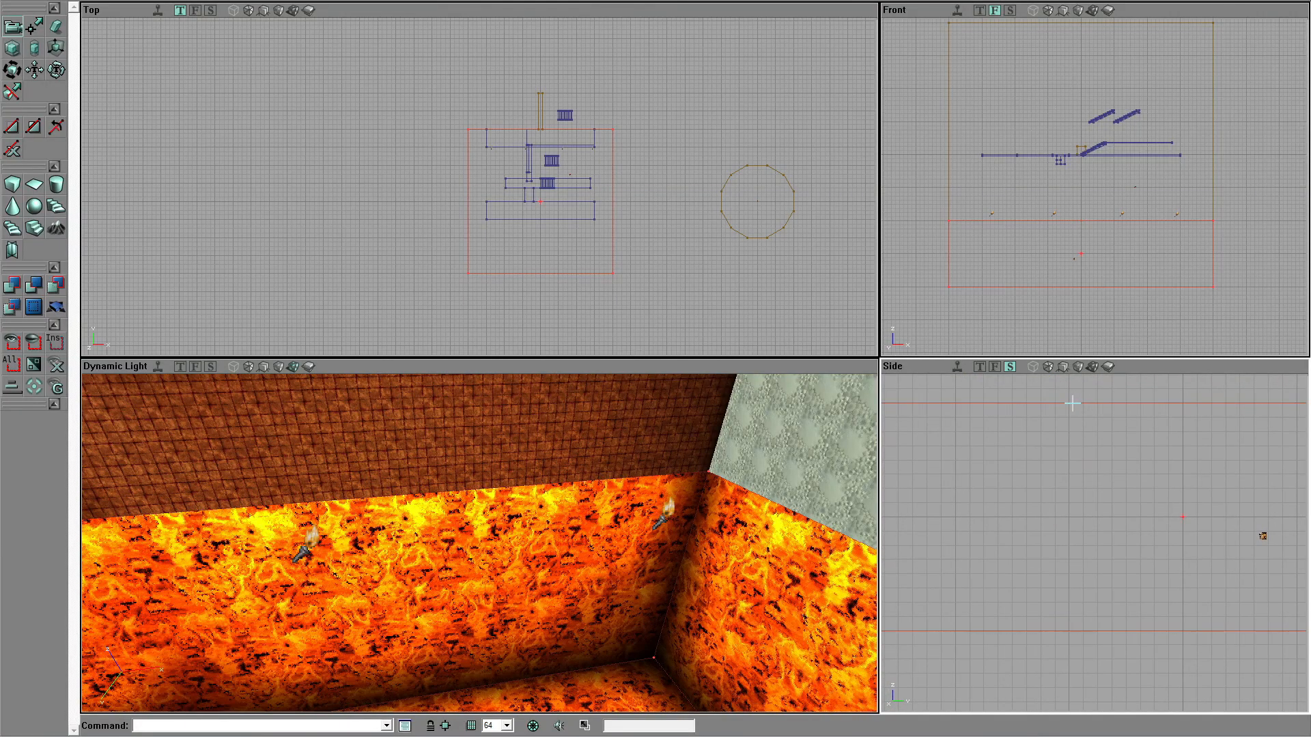
left_click_drag(1069, 377, 1069, 405, "ctrl")
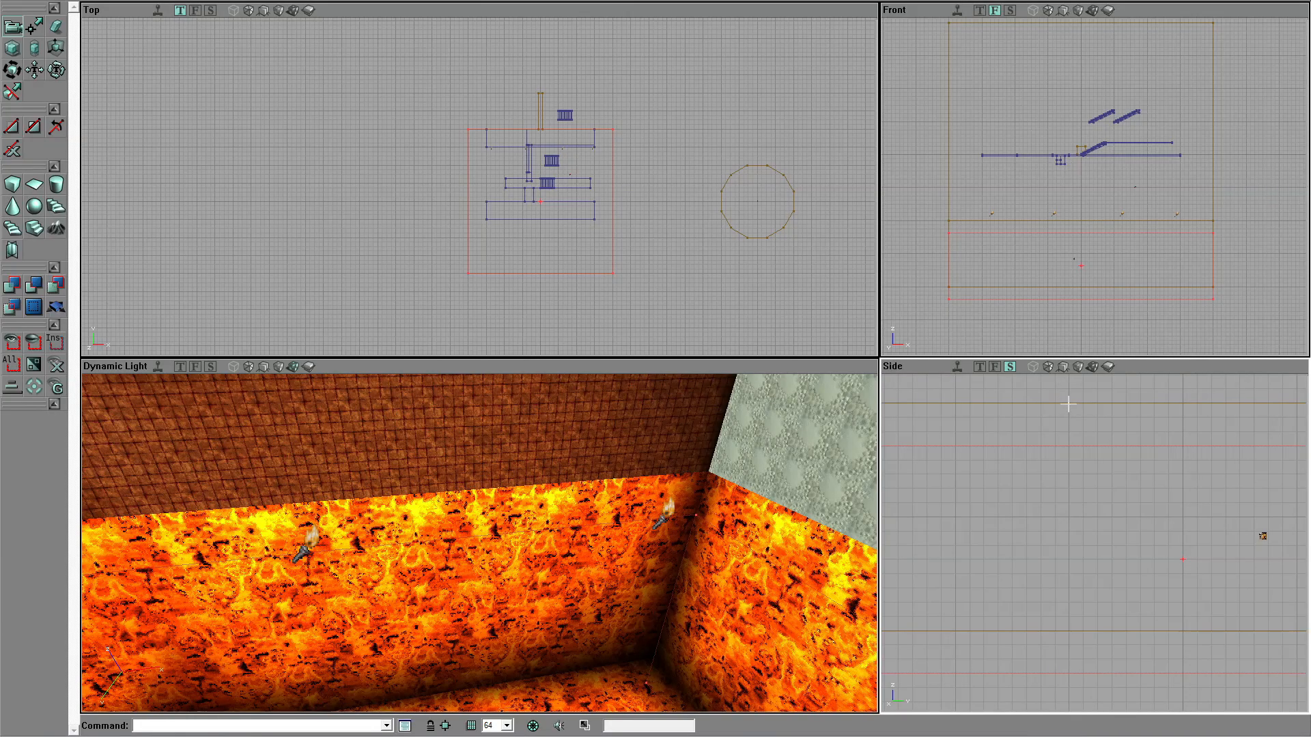
left_click(1068, 404)
left_click_drag(1073, 423, 1073, 438, "ctrl")
left_click(1073, 403)
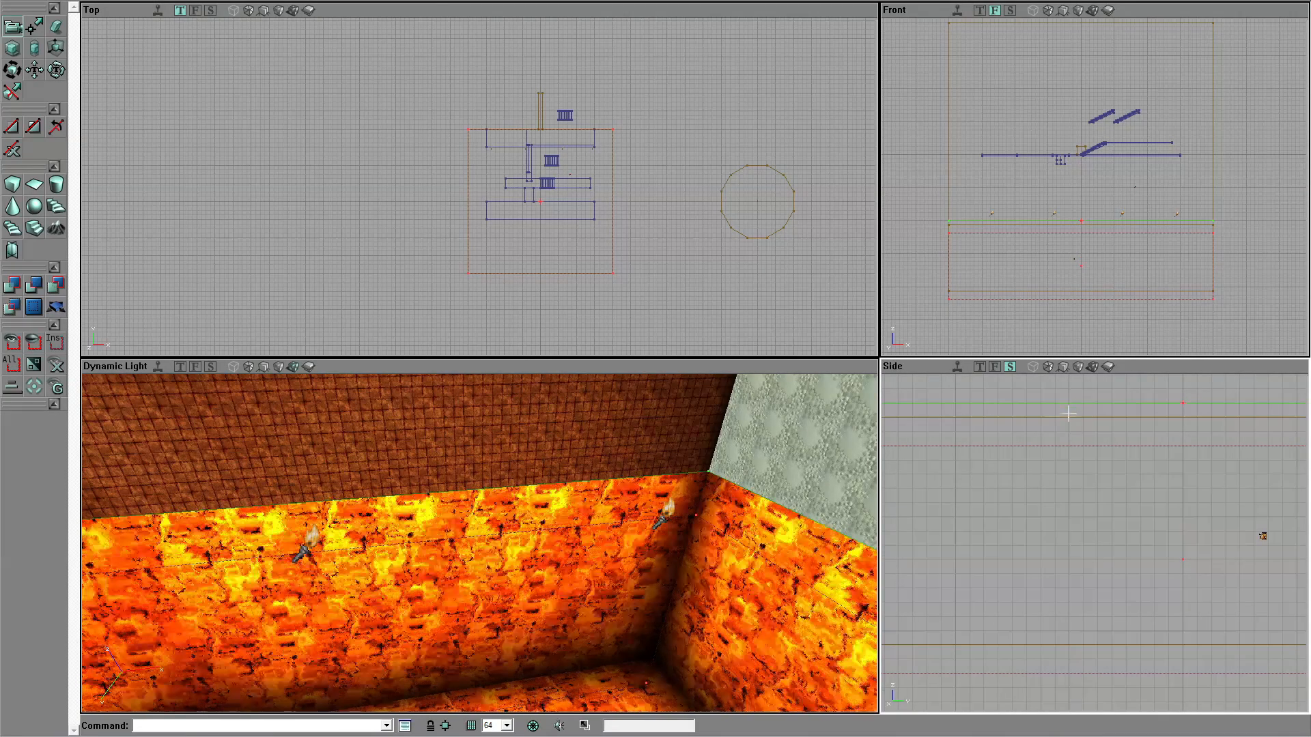
right_click_drag(685, 509, 531, 566)
left_click_drag(1131, 500, 1131, 546)
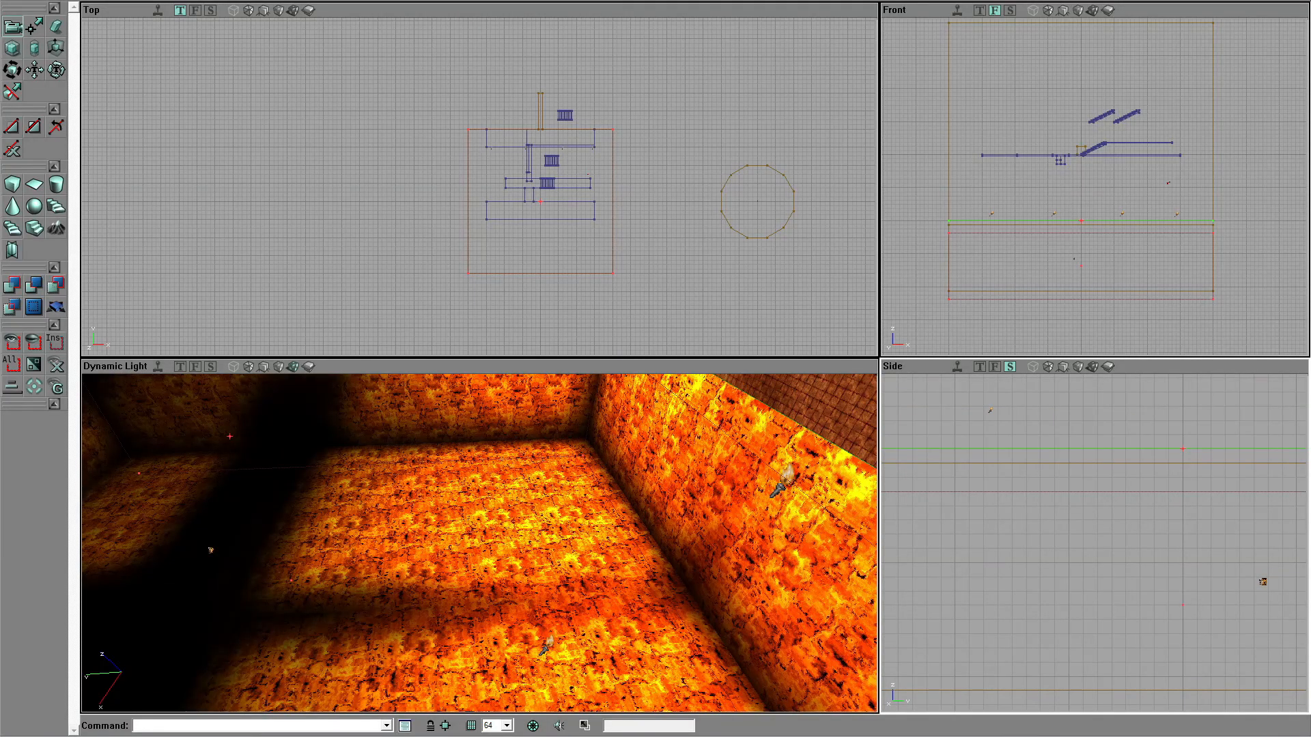
Step: Raise the lava sheet, builder brush and subtracted pit brush one grid step in the Side view and rebuild the level
left_click_drag(1149, 493, 1148, 478, "ctrl")
left_click(1143, 498)
left_click(1136, 463)
left_click_drag(1136, 464, 1136, 448, "ctrl")
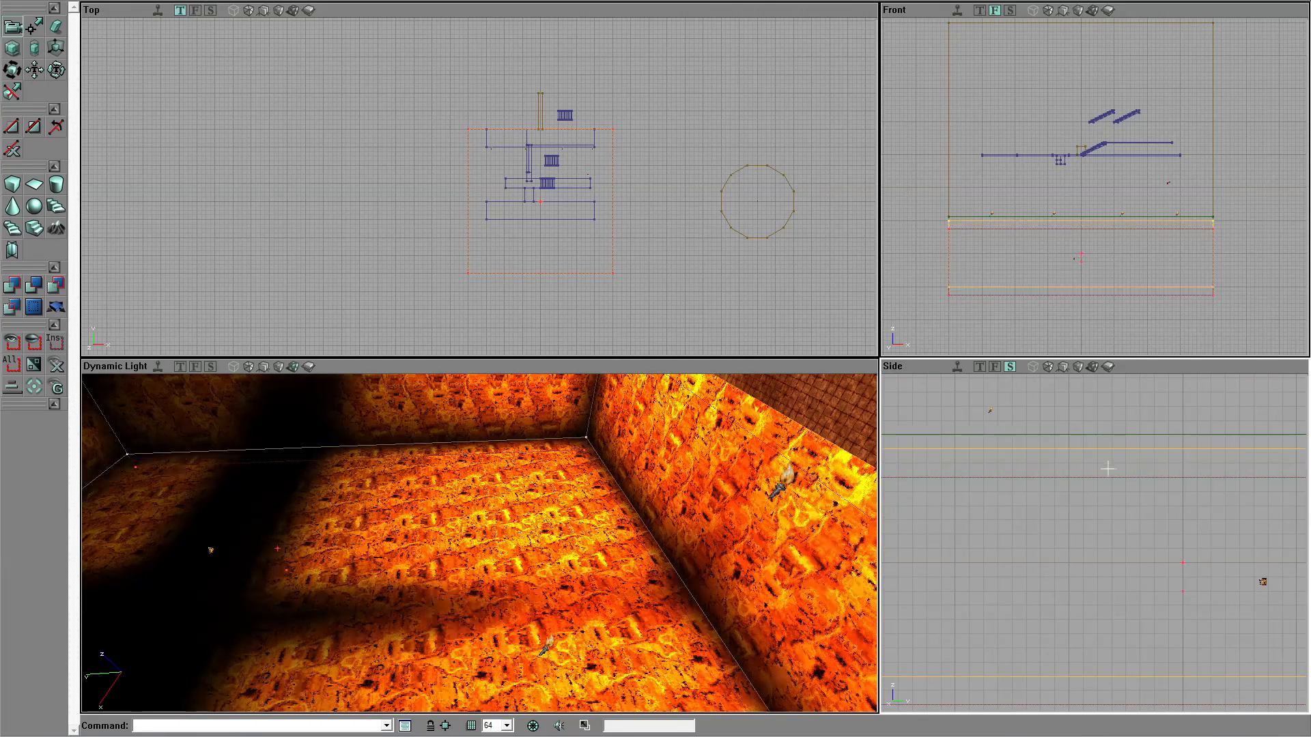
left_click(413, 2)
left_click_drag(484, 470, 532, 540)
right_click_drag(484, 469, 483, 437)
left_click_drag(483, 470, 463, 527)
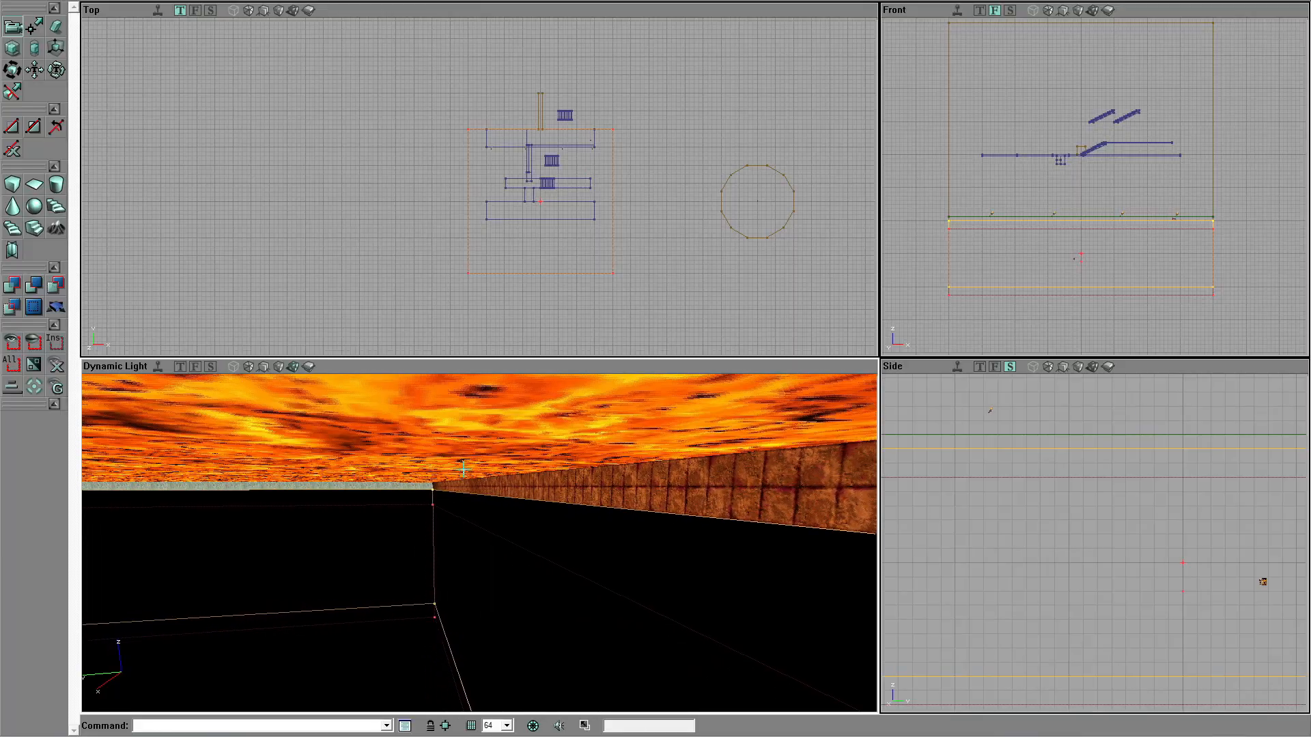
Step: Lower the lava sheet one grid step onto the top edge of the pit brush and rebuild the level
left_click(464, 449)
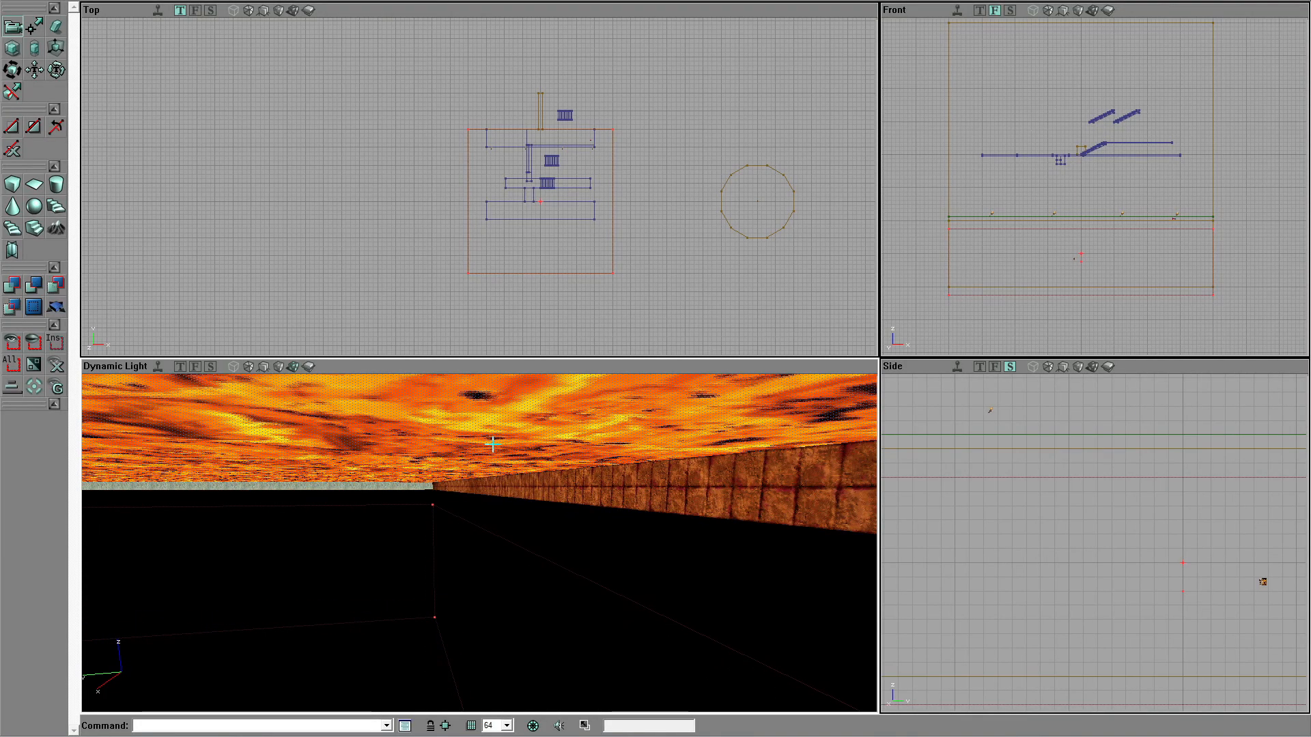
left_click(517, 436, "ctrl+shift")
left_click_drag(980, 244, 990, 220)
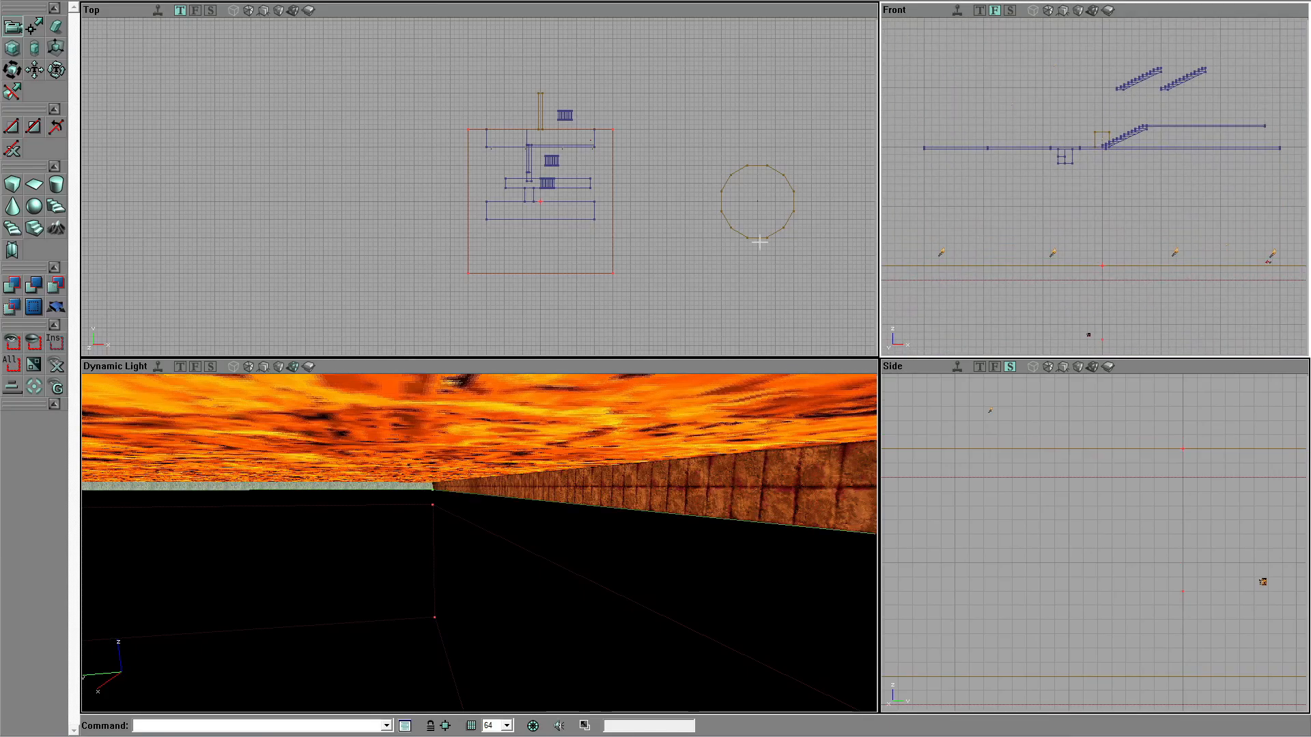
left_click(694, 232)
left_click(403, 1)
right_click_drag(441, 543, 412, 564)
left_click_drag(426, 530, 403, 569)
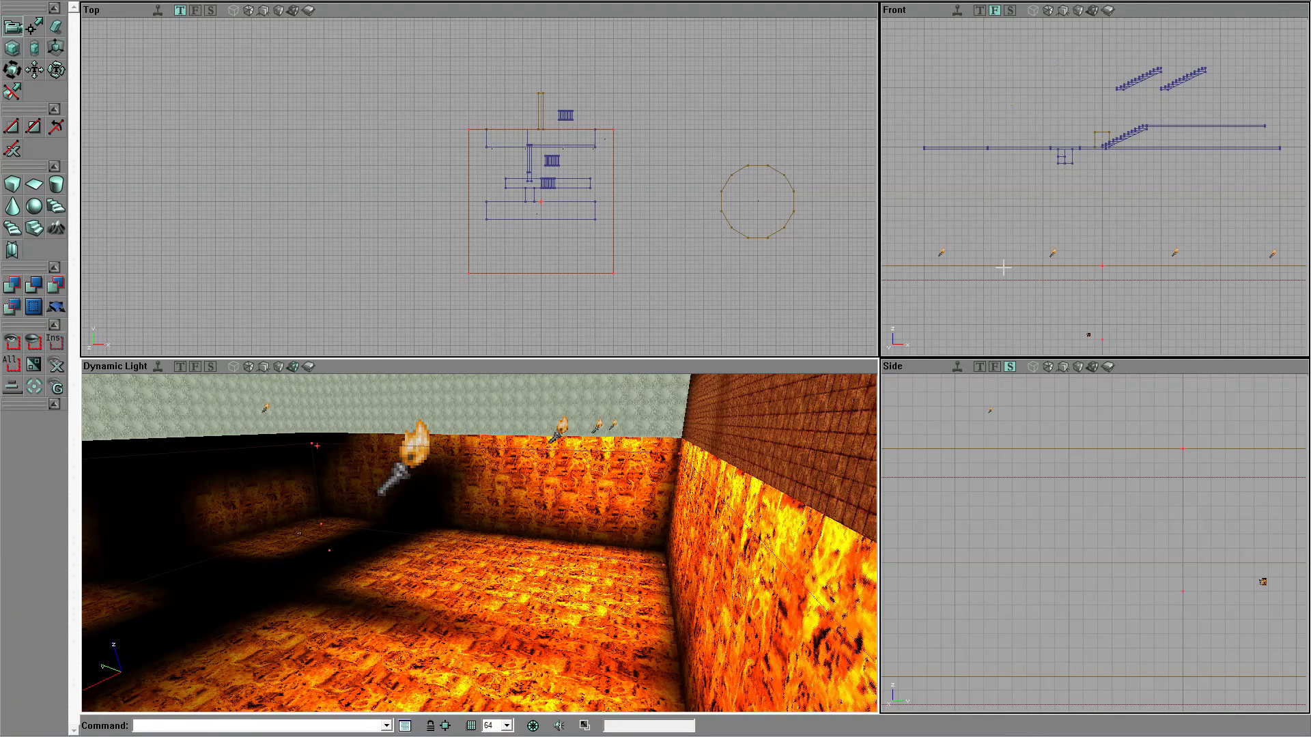
Step: Move the pit brush up out of the way in the Front view and set the lava sheet's brush order to last
left_click(1033, 266)
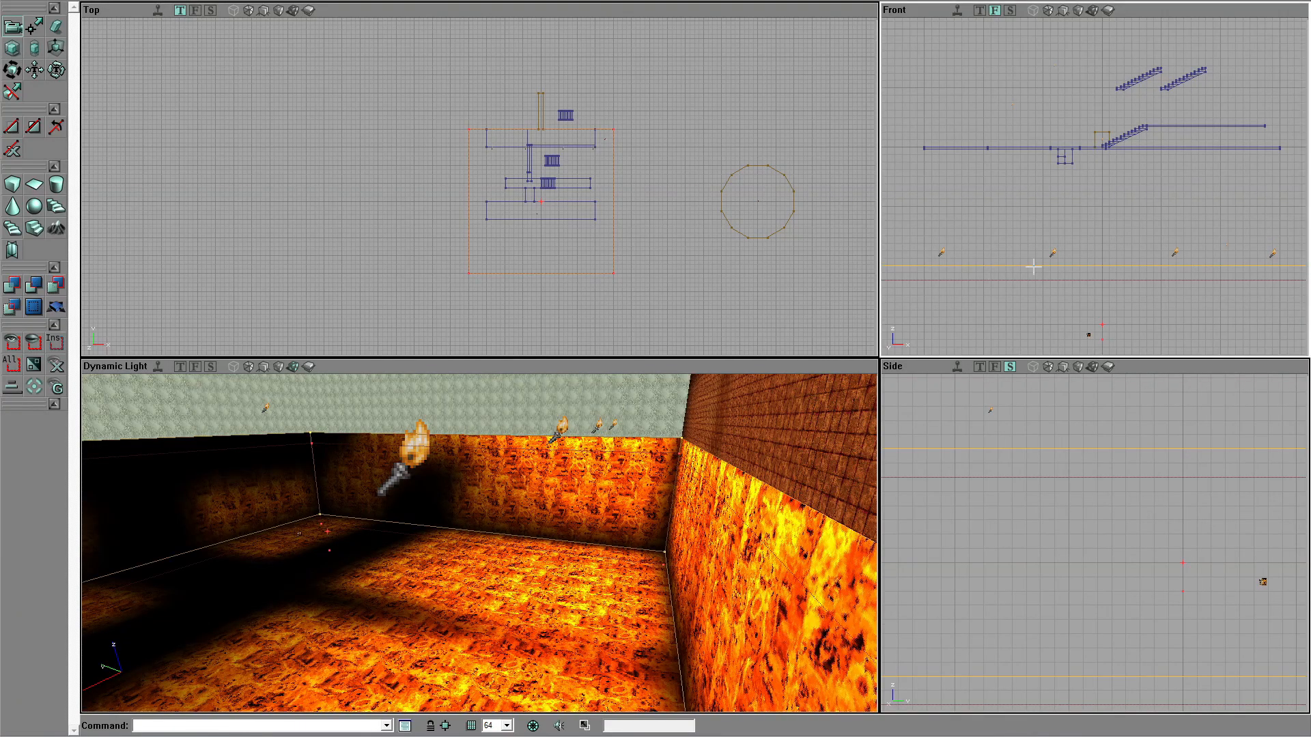
left_click_drag(1020, 250, 1020, 243, "ctrl")
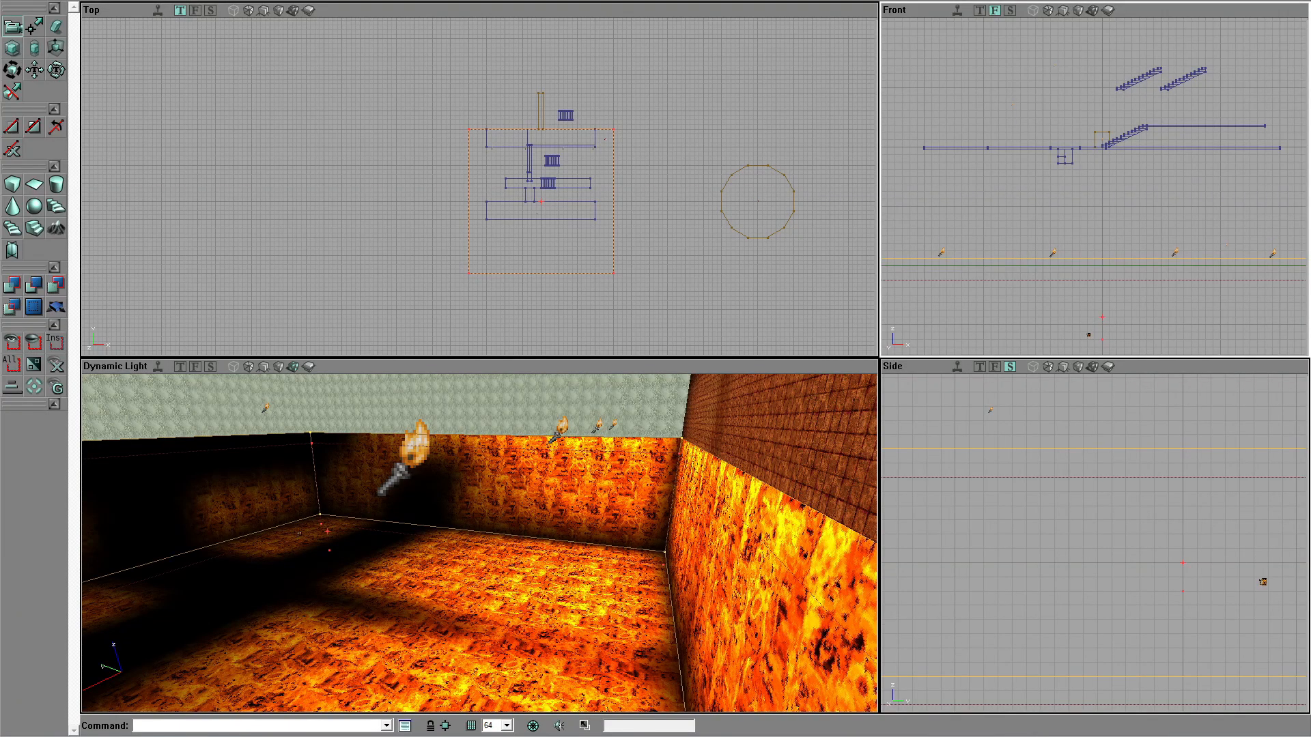
left_click(1024, 266)
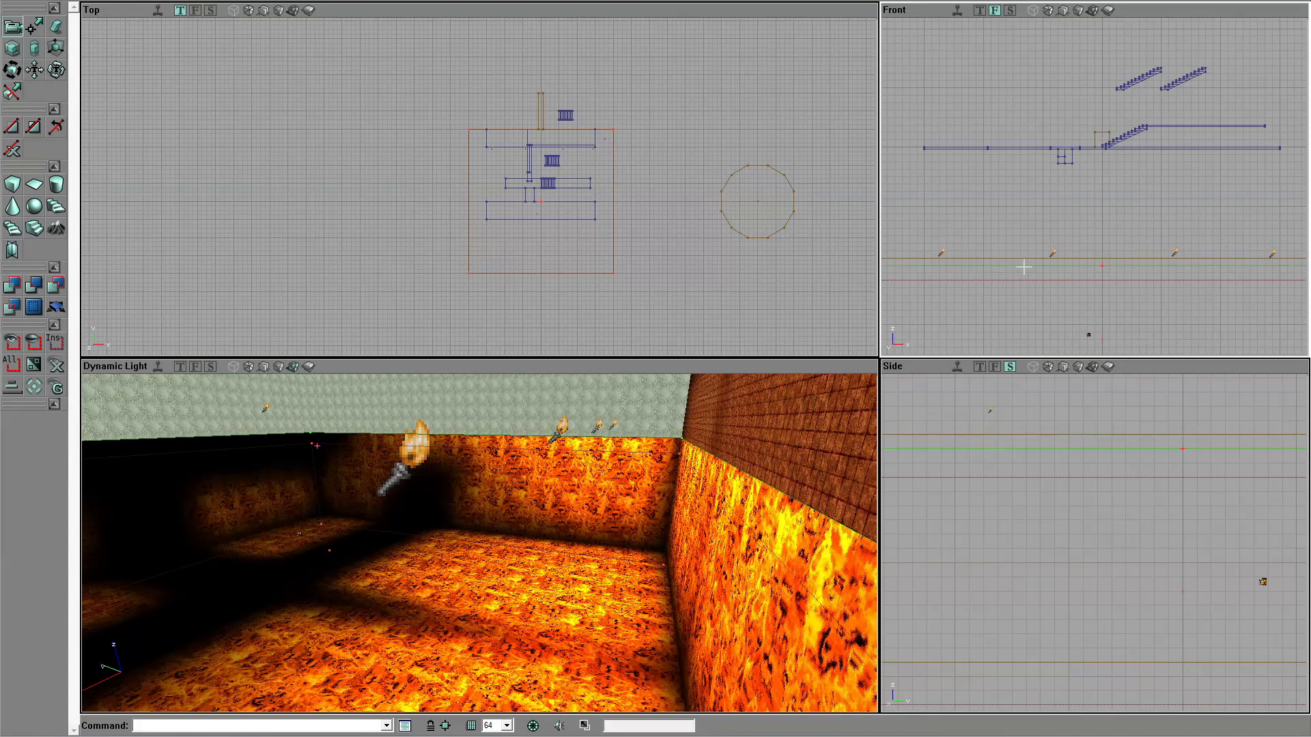
right_click(1025, 267)
mouse_move(1074, 394)
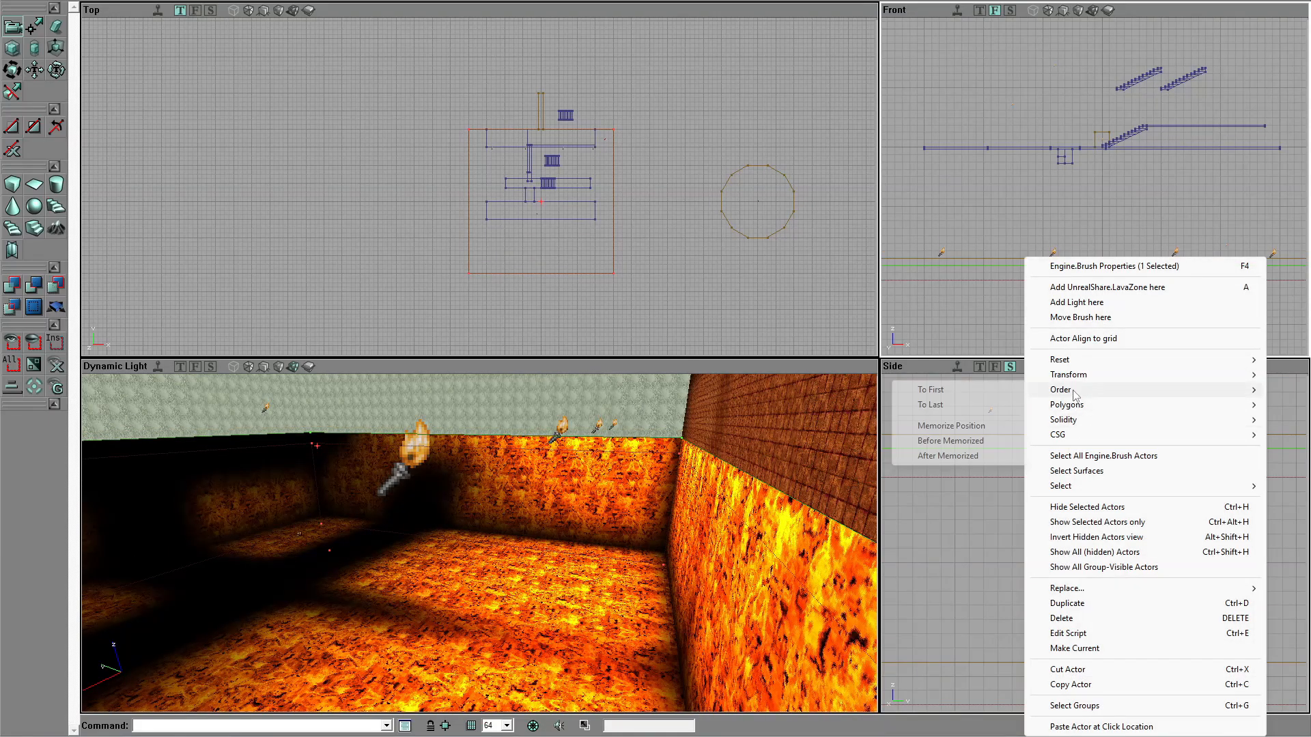
left_click(956, 405)
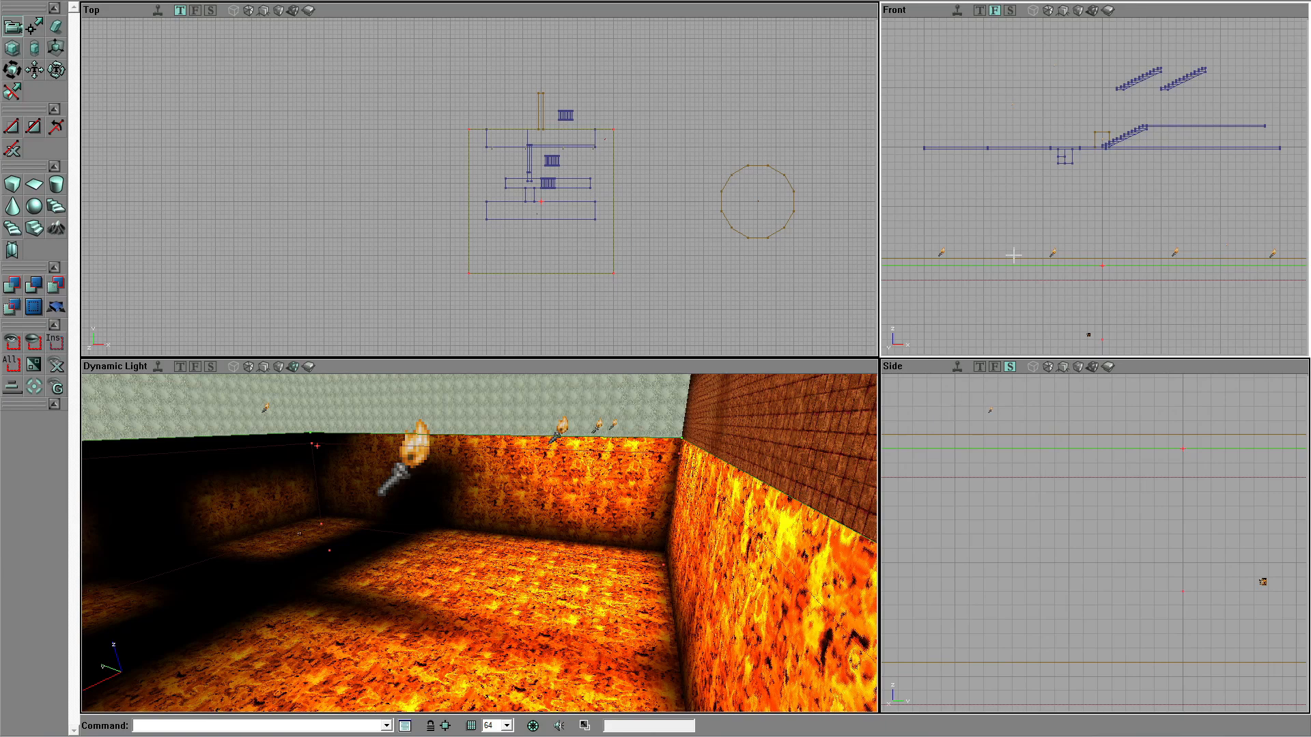
Step: Return the pit brush to its position under the lava sheet, rebuild the level and check the lava from above and below
left_click(514, 185)
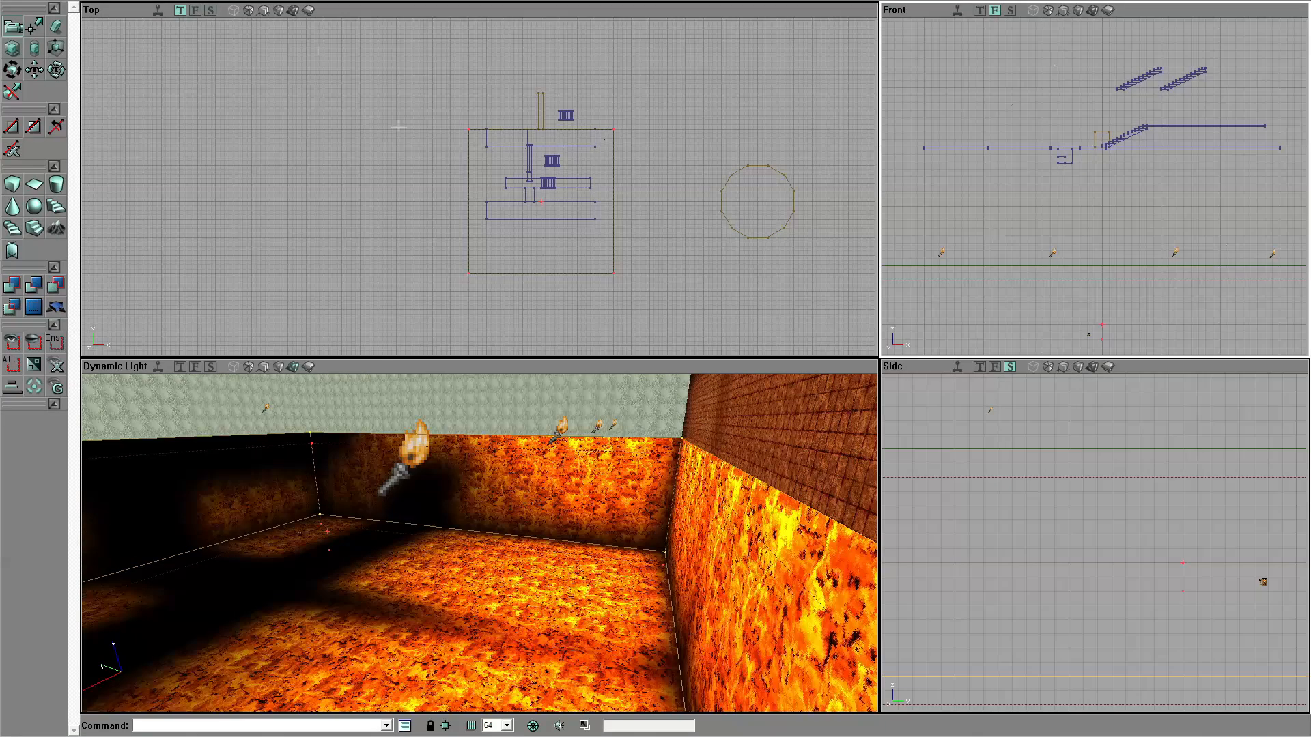
left_click_drag(480, 543, 522, 418)
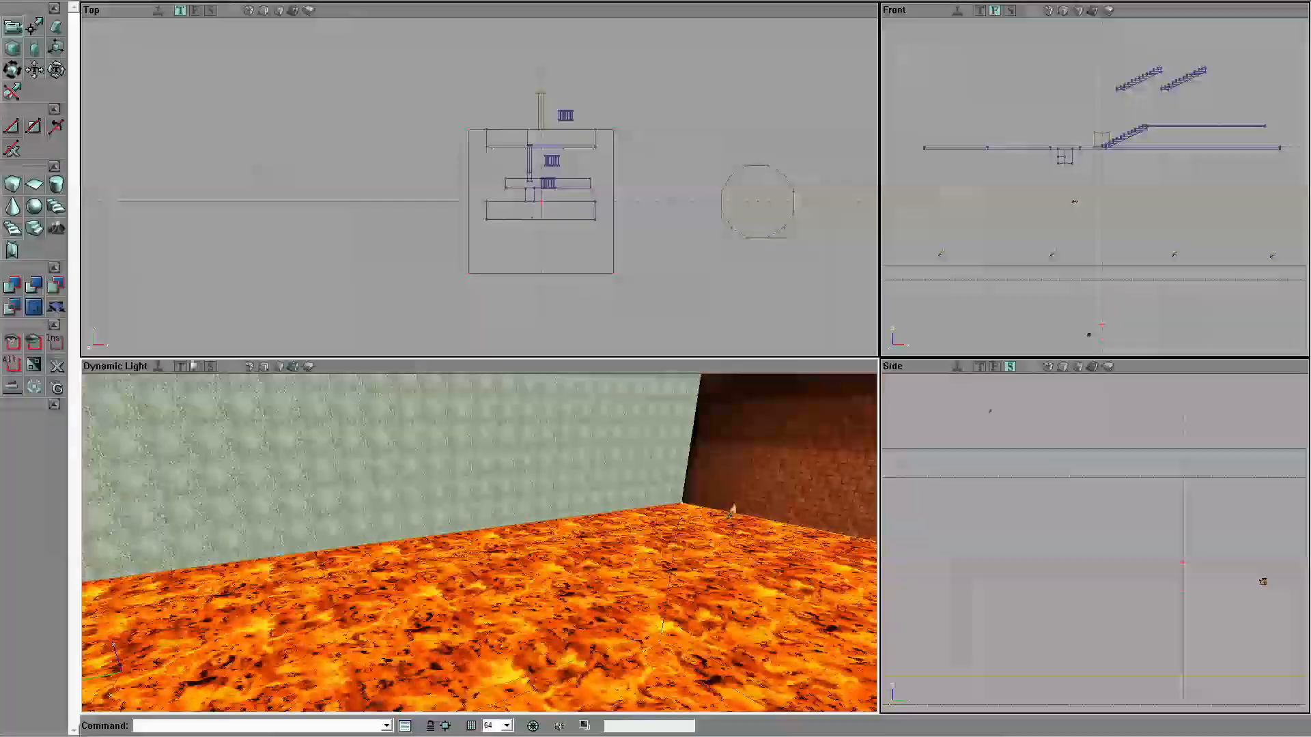
left_click(157, 367)
right_click_drag(409, 492, 447, 543)
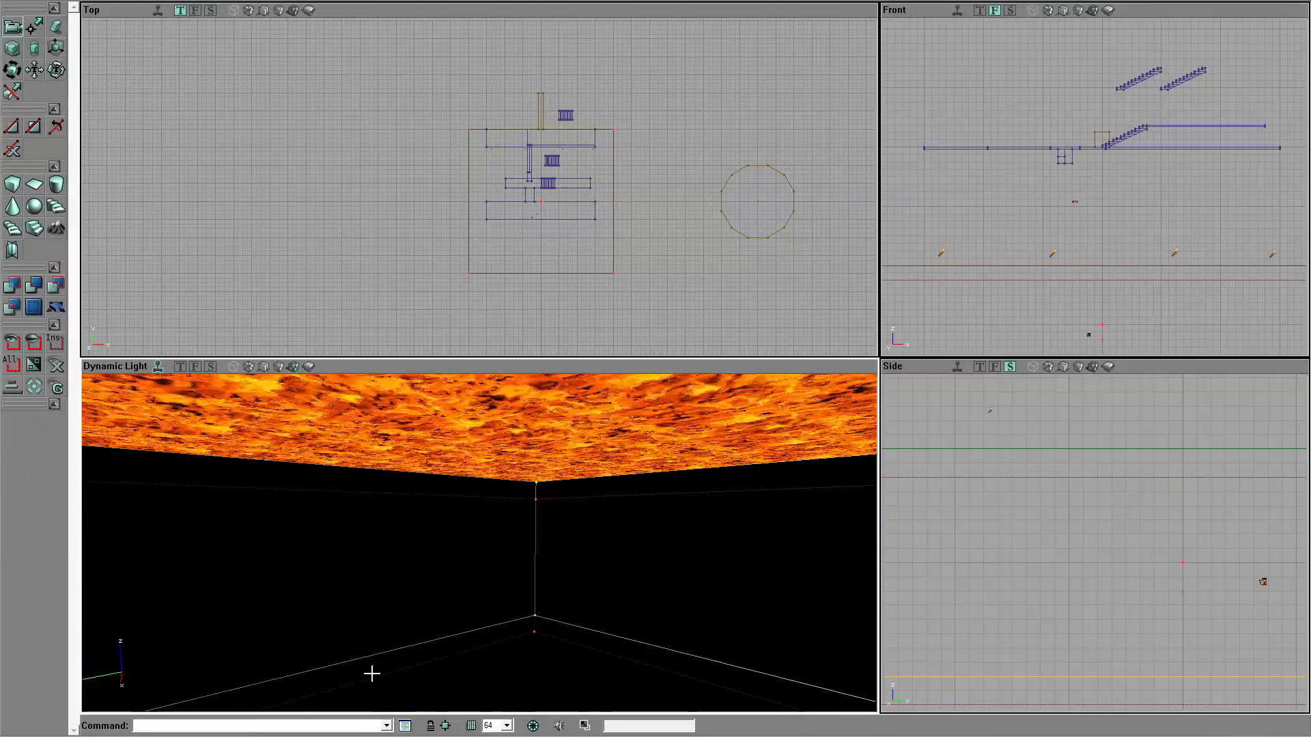
Step: Select the pit's five PitLava surfaces, make them Unlit in the surface flags and rebuild the level
left_click(480, 590)
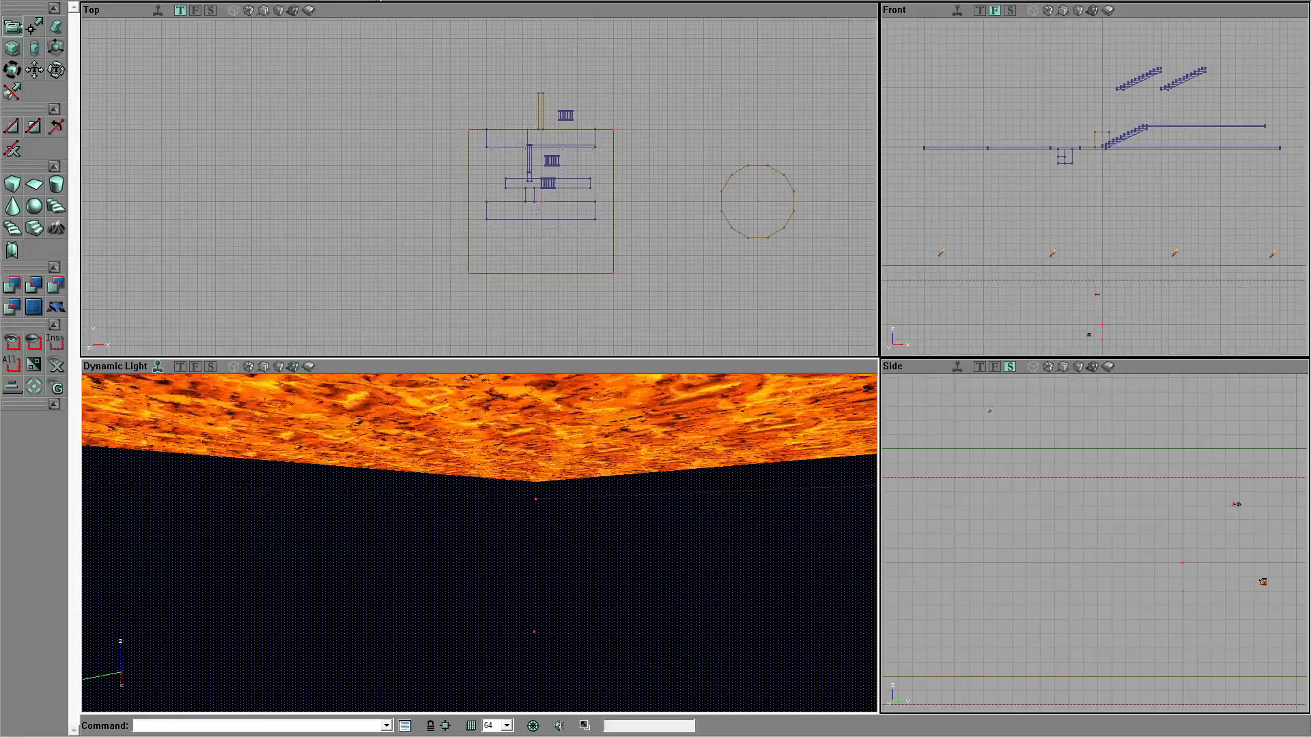
key("F5")
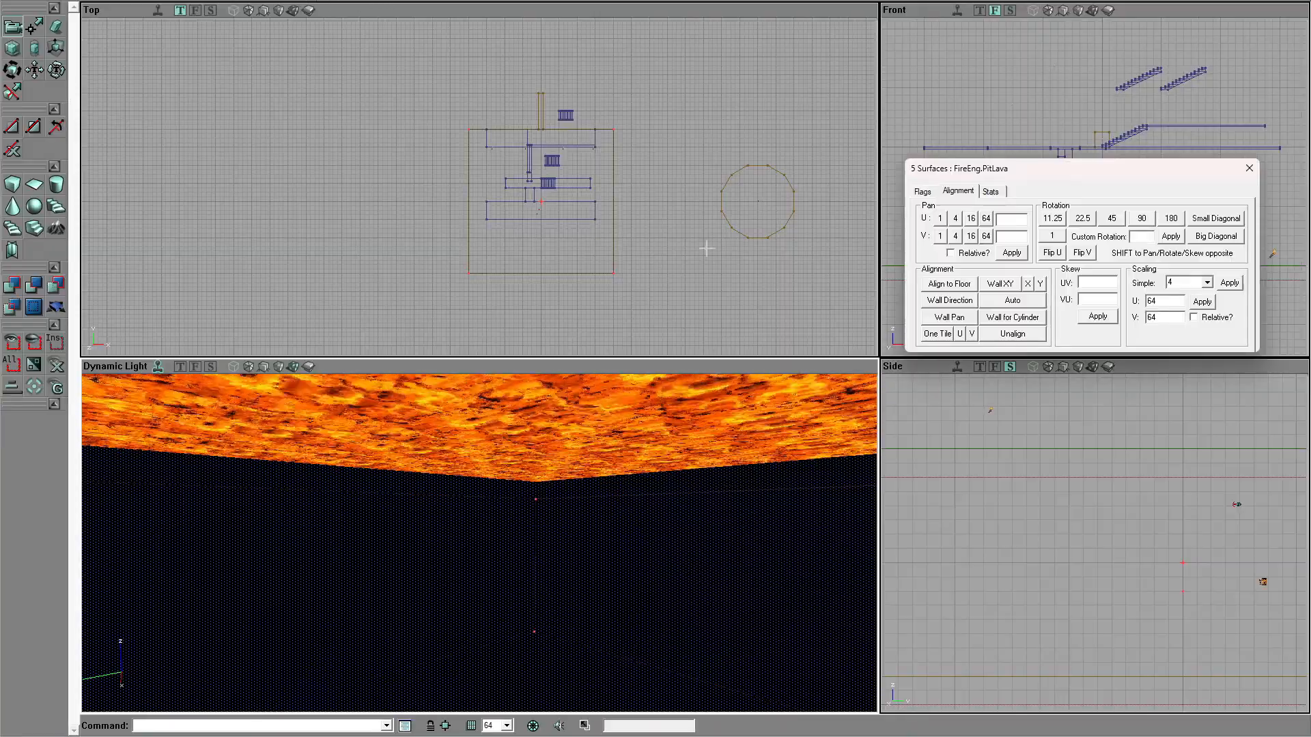
left_click(928, 193)
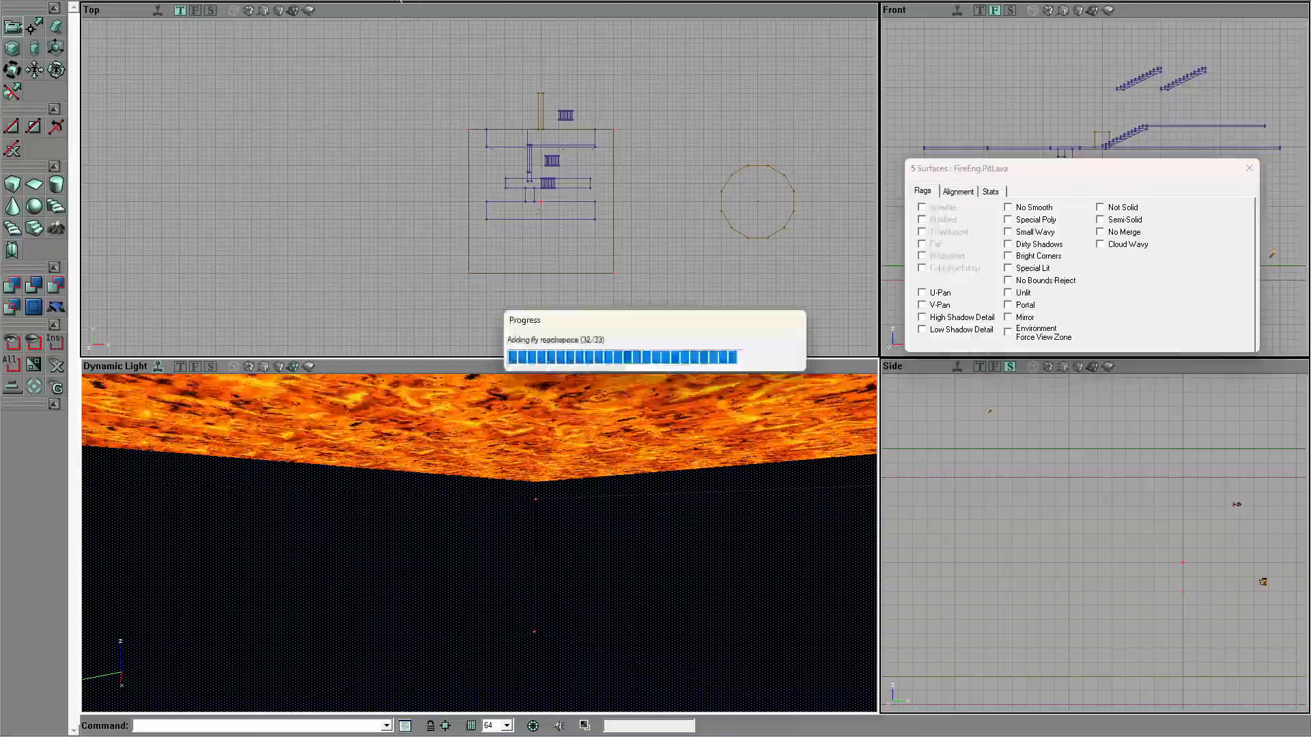
left_click(423, 544)
left_click(460, 550, "ctrl")
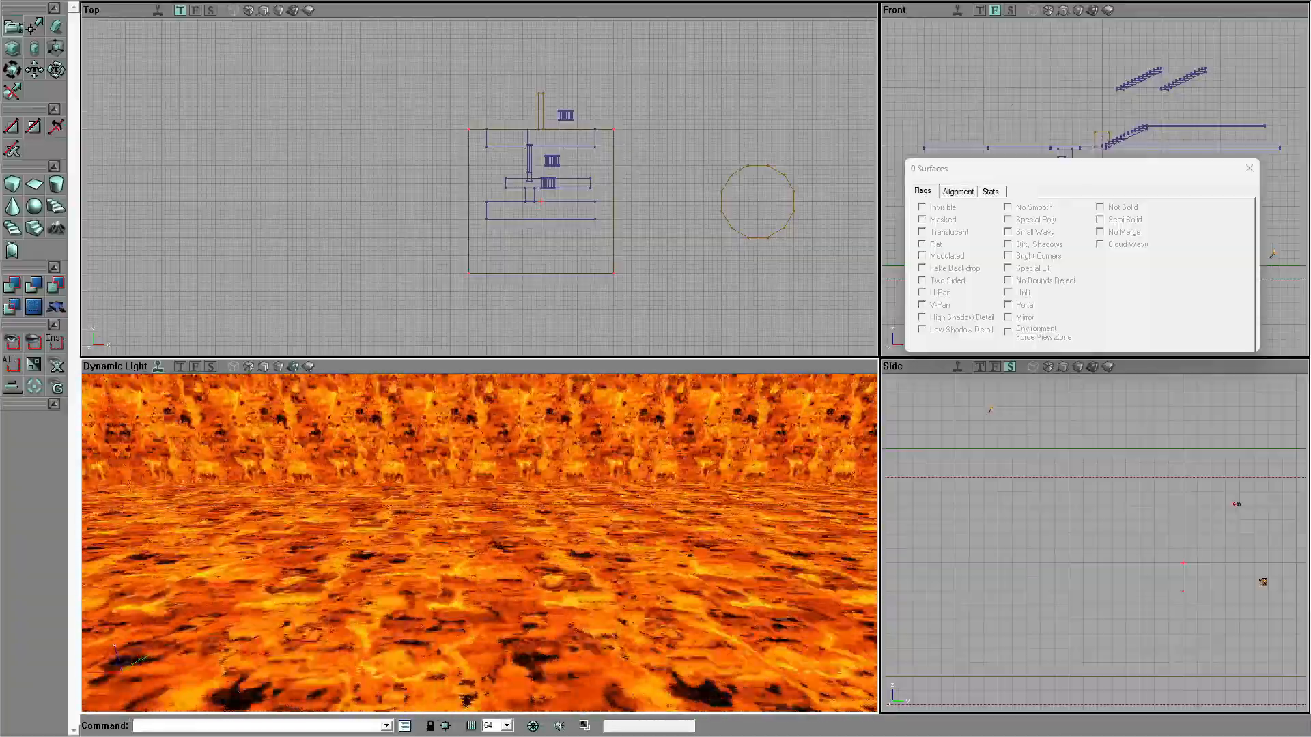
Step: Open the properties of the LavaZone actor in the pit and set bFogZone to True under ZoneInfo
right_click_drag(460, 549, 391, 584)
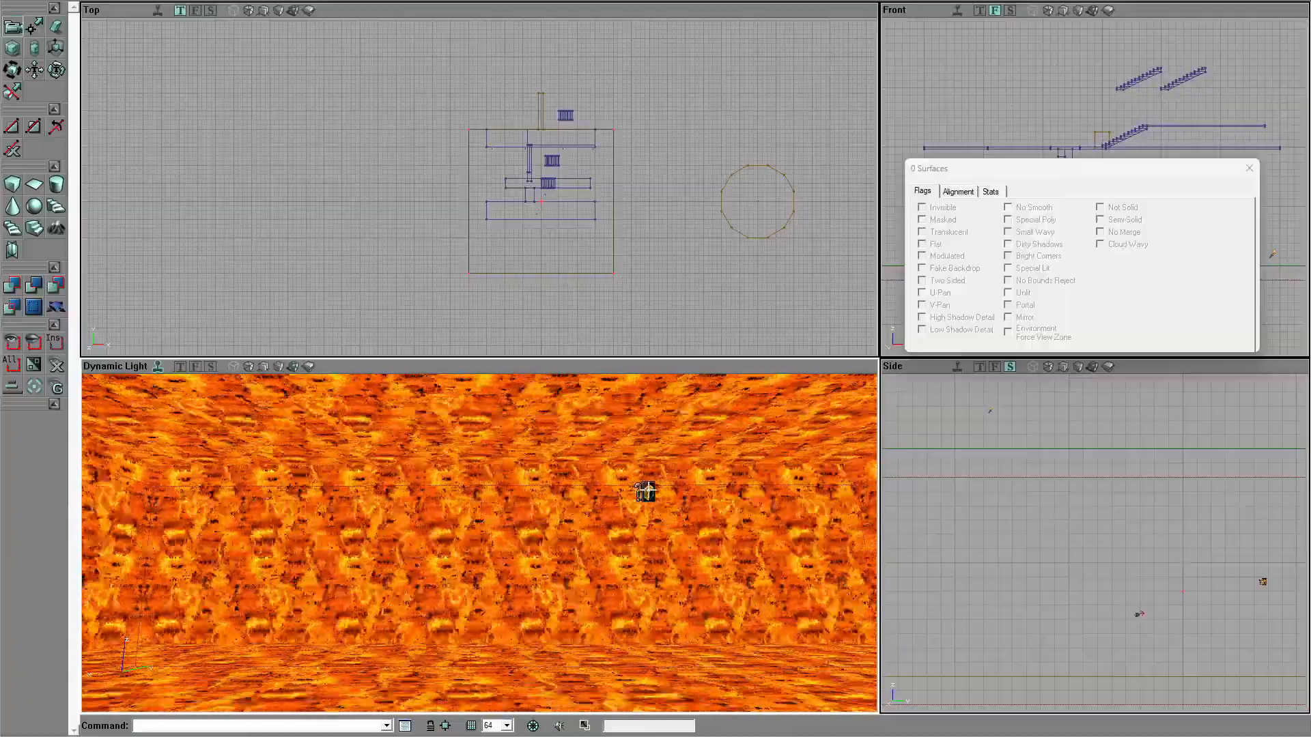
key("F4")
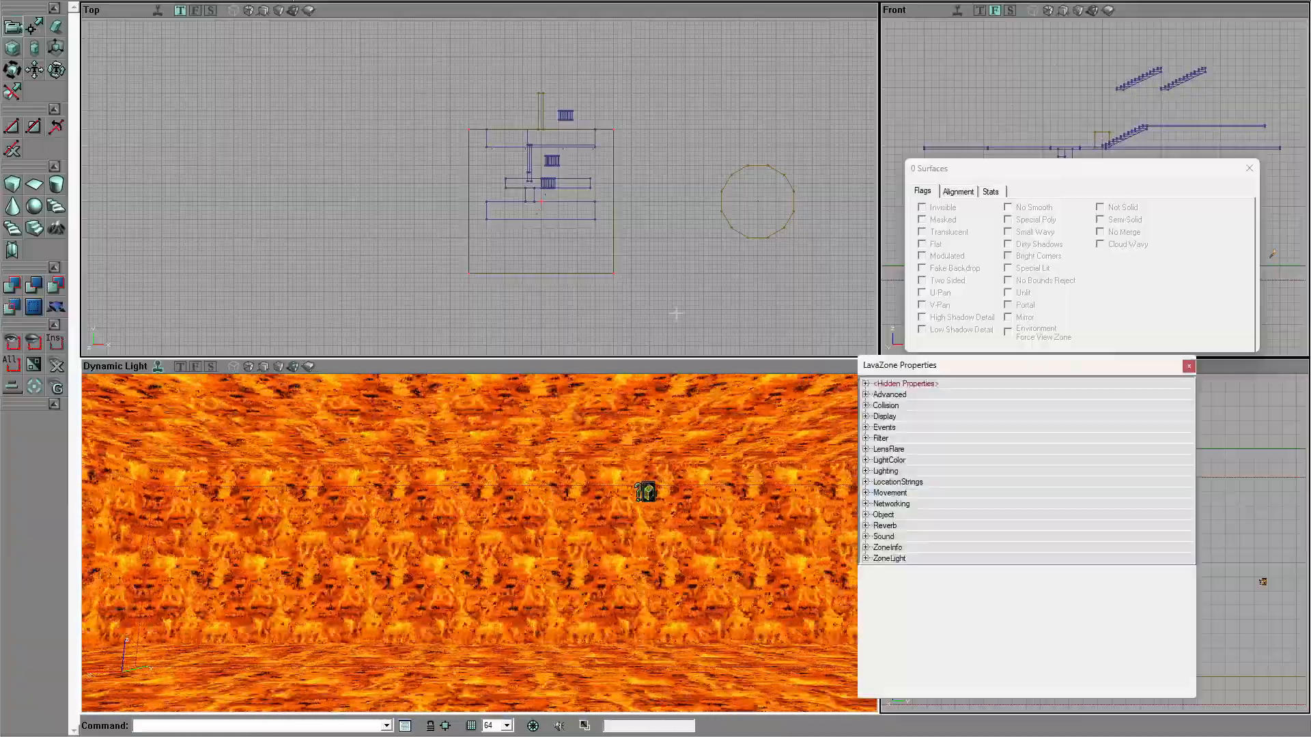
left_click(866, 547)
scroll(974, 474, "down", 4)
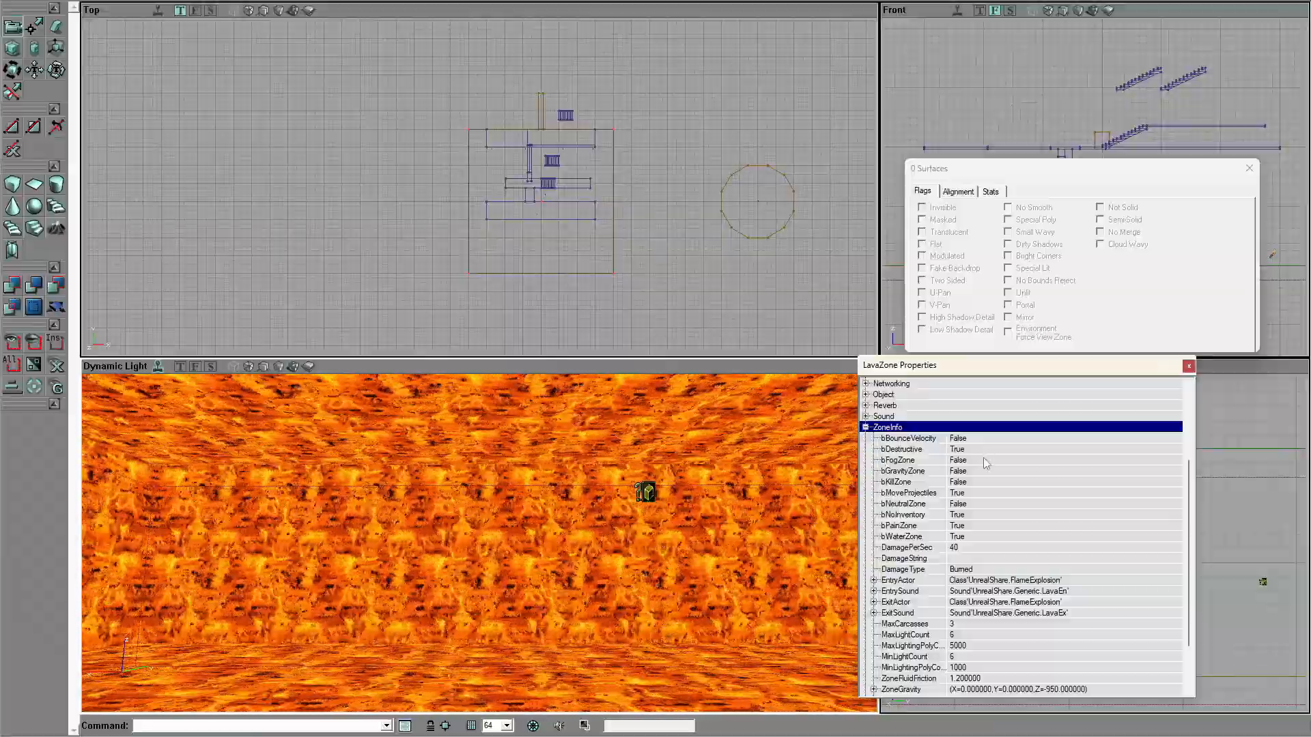
left_click(973, 464)
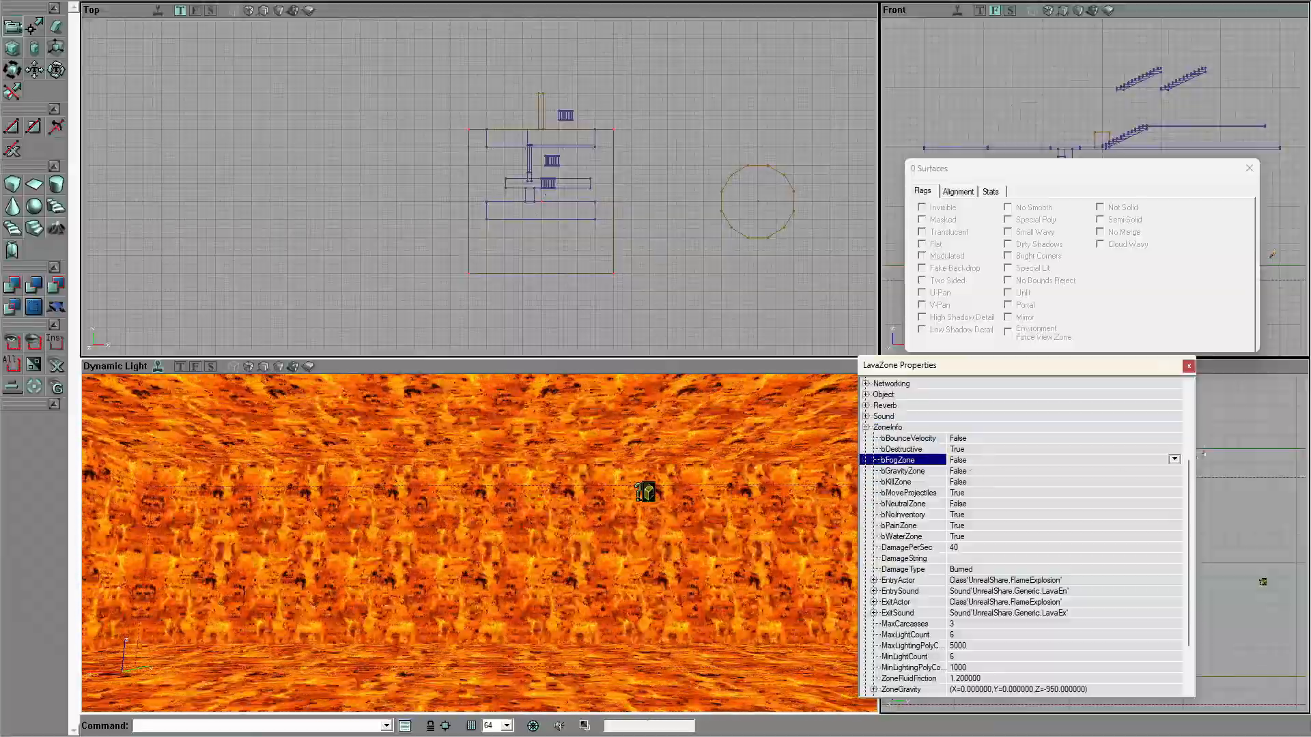
left_click(1174, 460)
left_click(1130, 484)
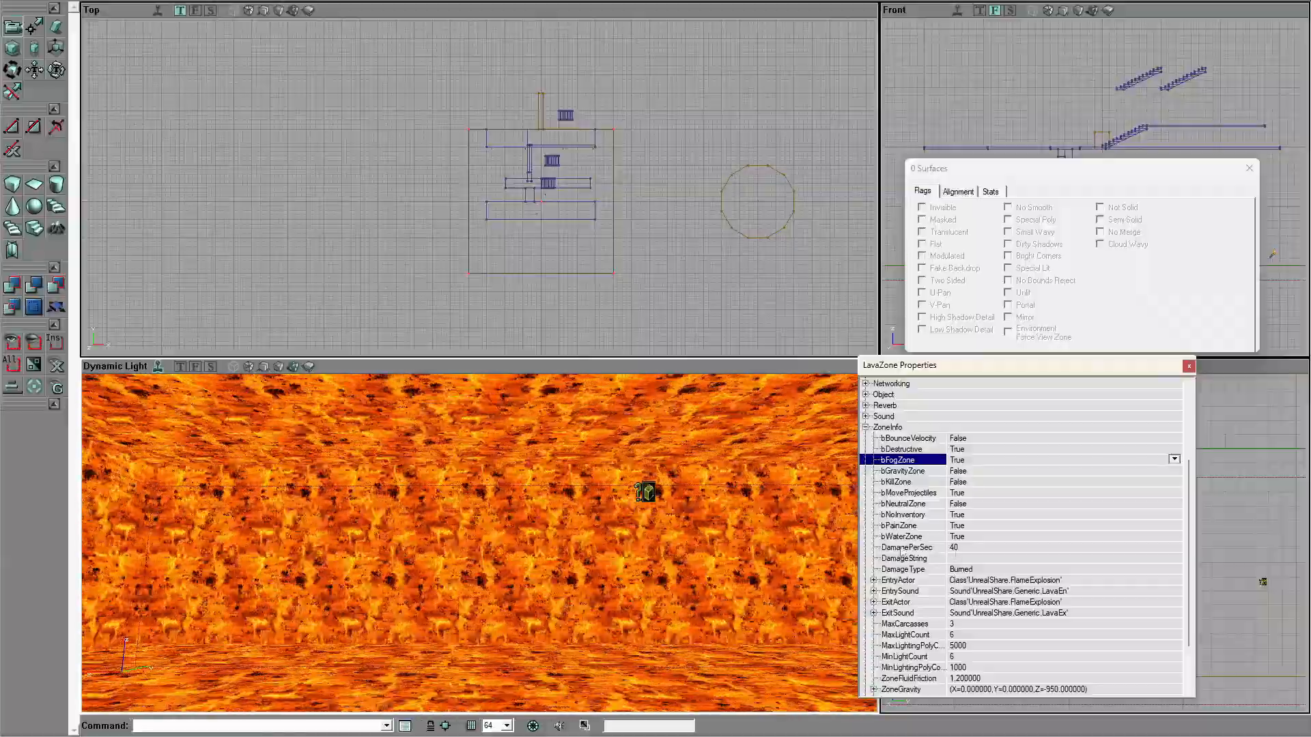
Step: Try a DamagePerSec of 200 for the LavaZone and return it to 40
left_click(965, 547)
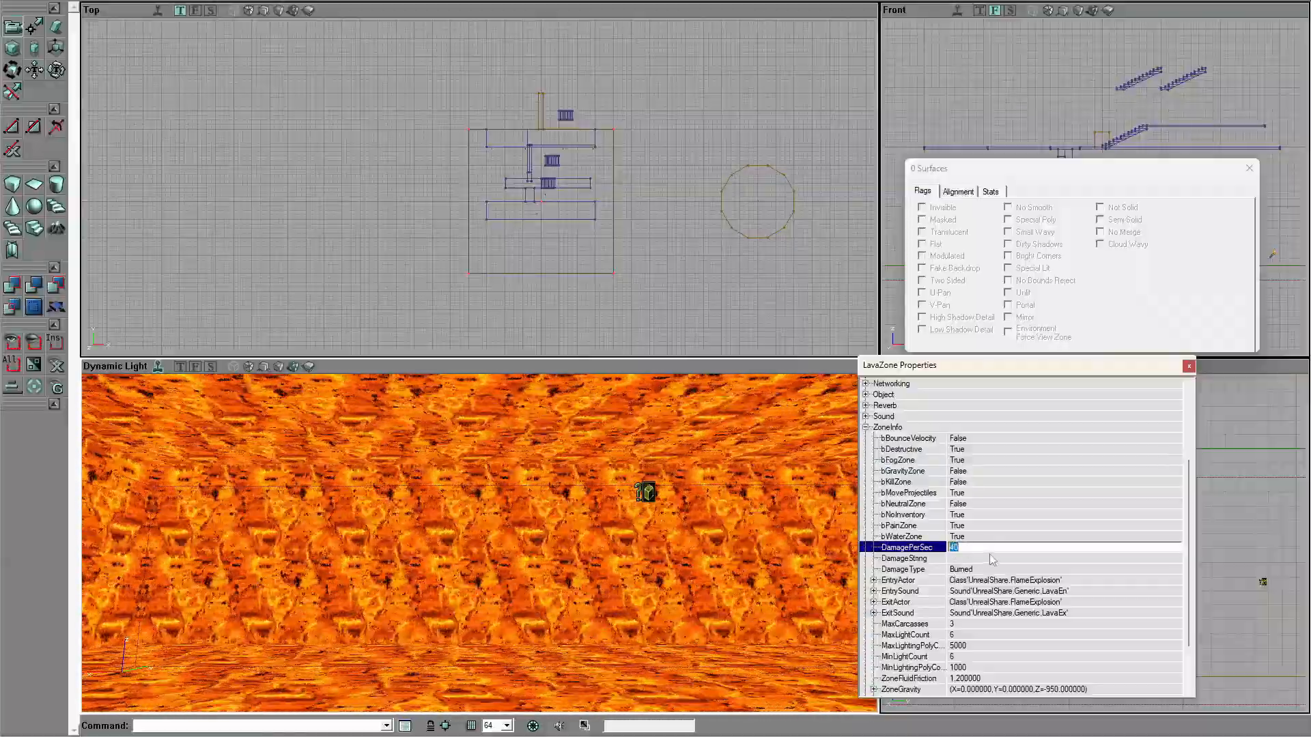
type("200")
key("Return")
type("40")
key("Return")
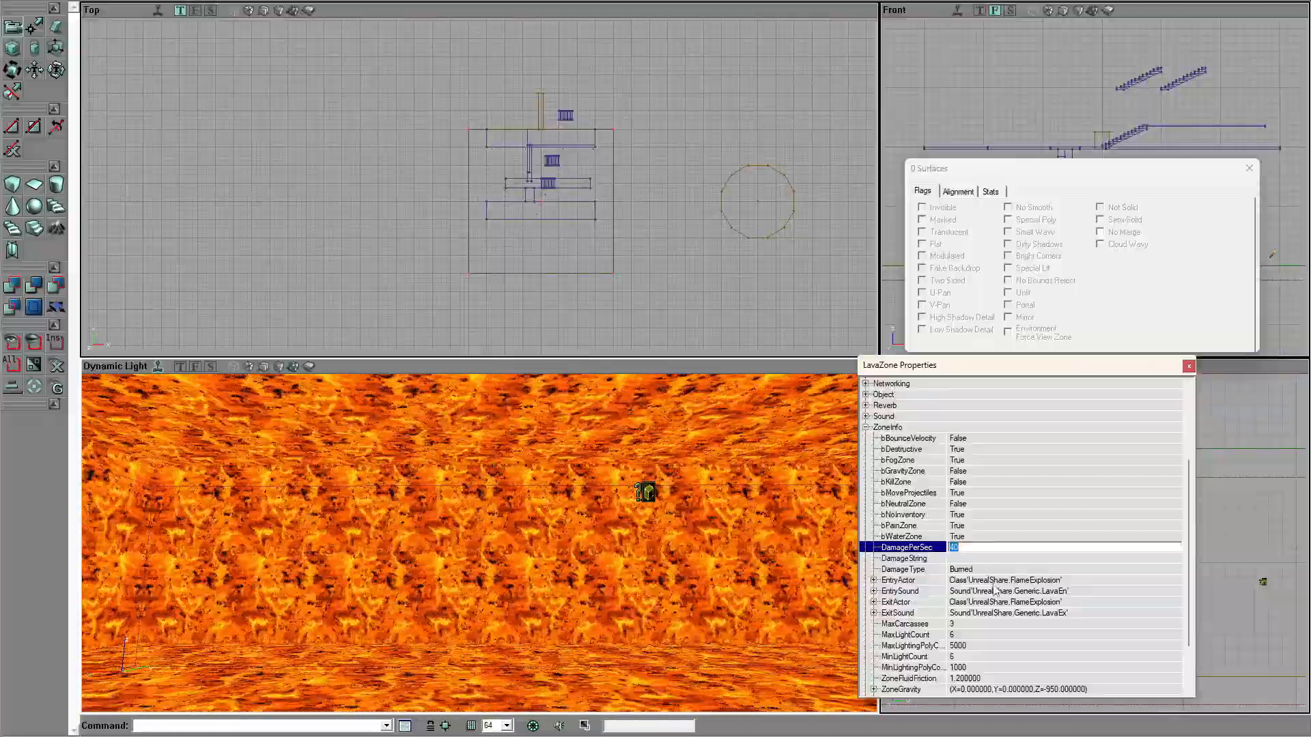
Step: Review the rest of the LavaZone's ZoneInfo properties and collapse the category
scroll(998, 597, "down", 2)
scroll(995, 632, "up", 1)
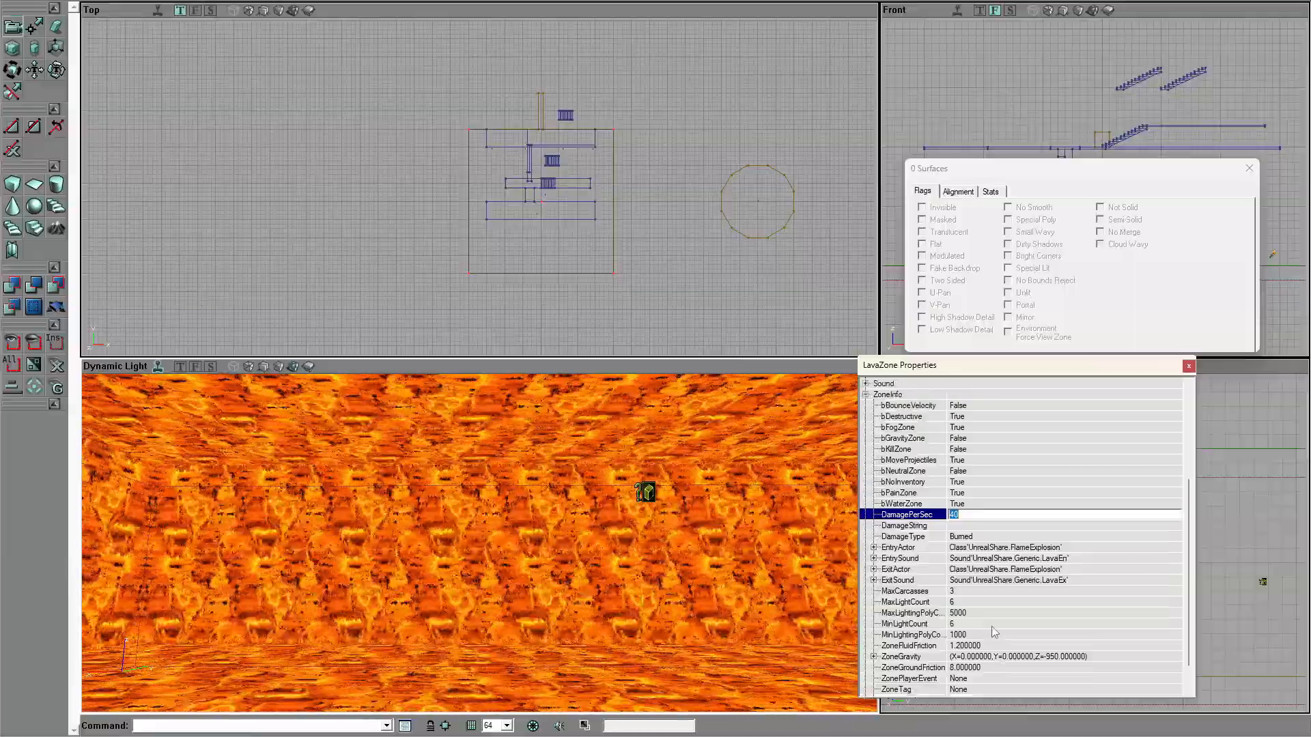
scroll(995, 632, "up", 1)
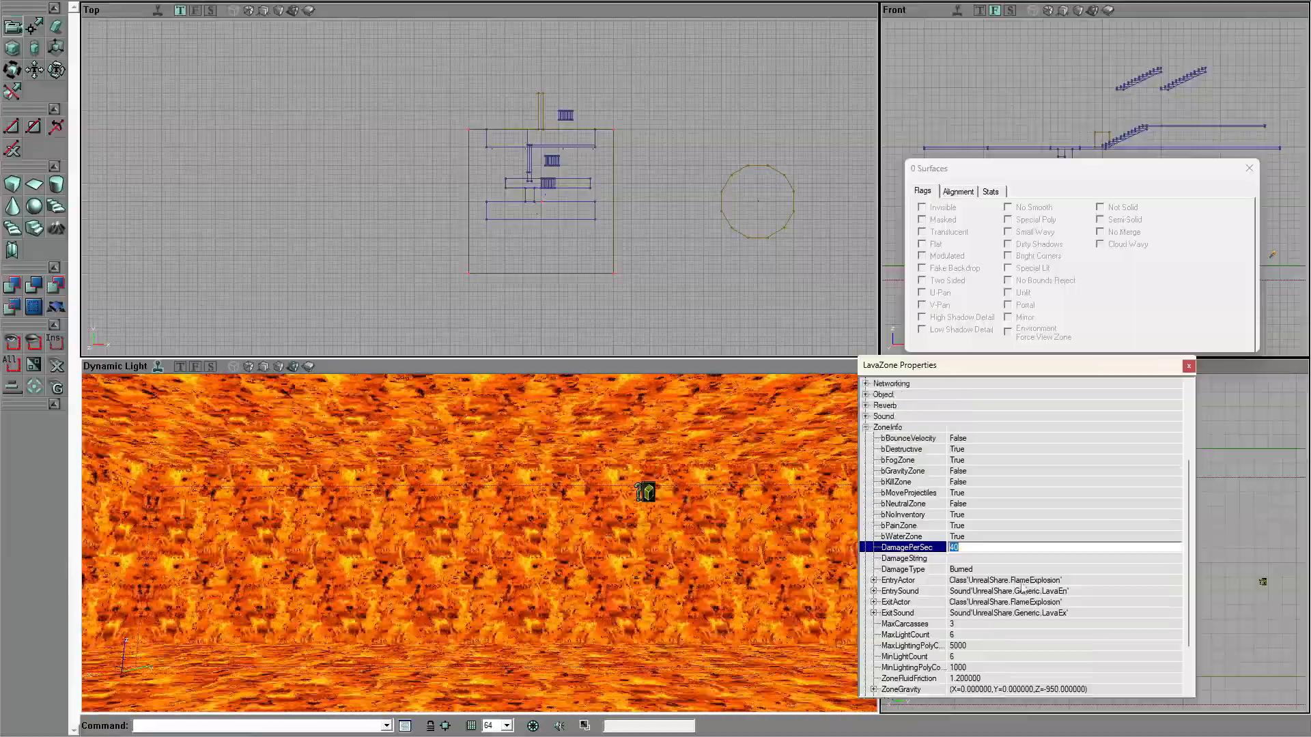
scroll(996, 588, "up", 1)
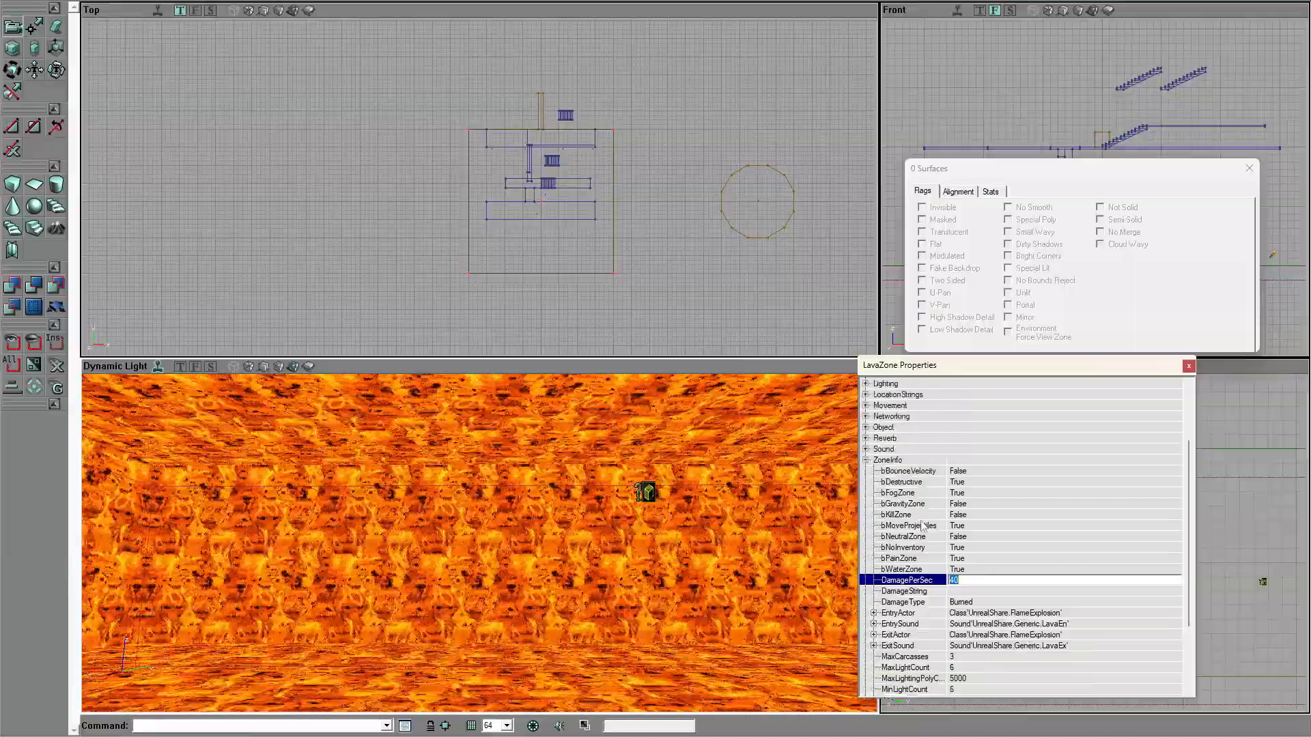
scroll(995, 563, "down", 3)
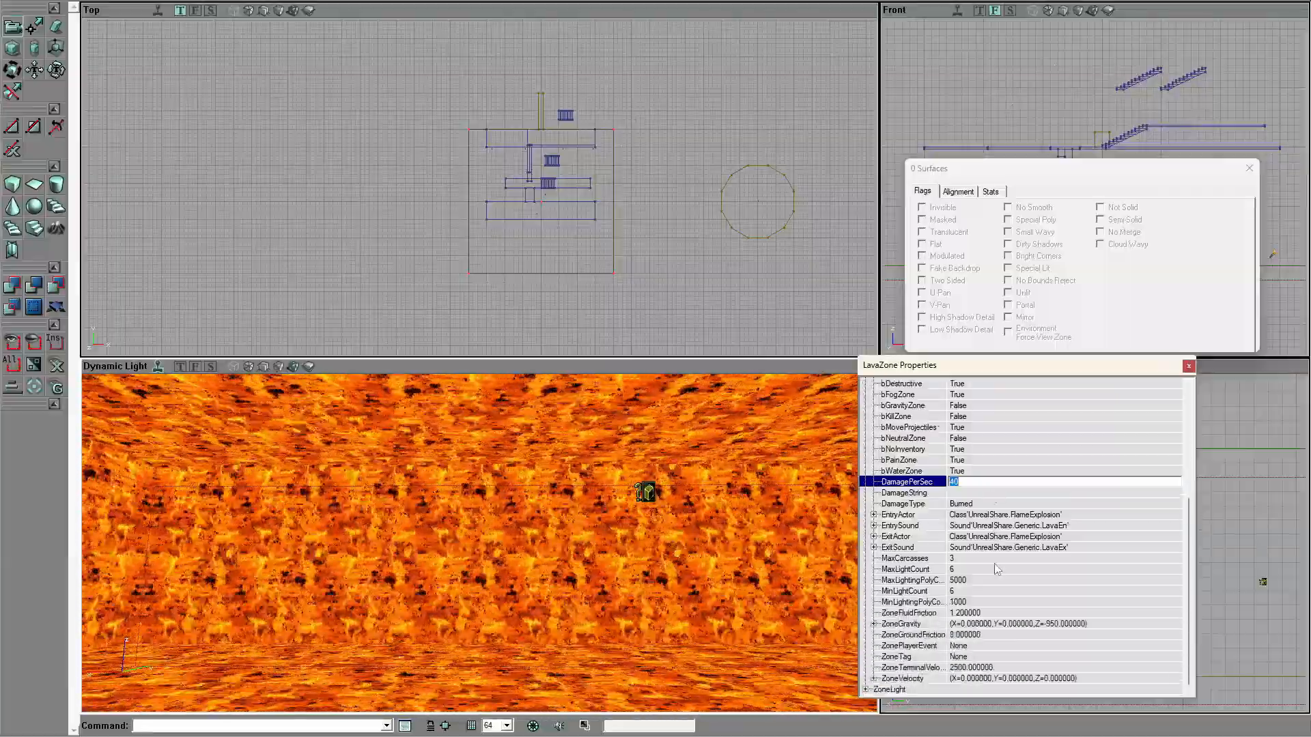
scroll(974, 630, "up", 6)
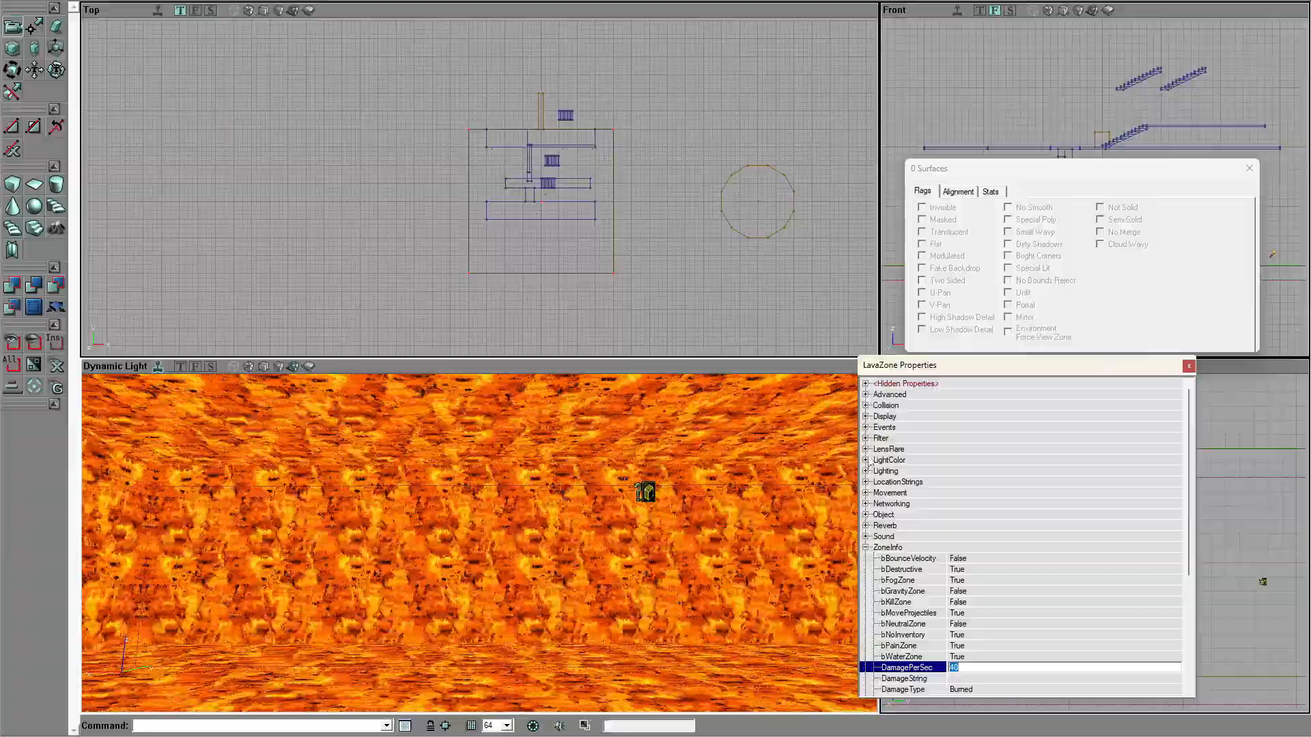
left_click(865, 547)
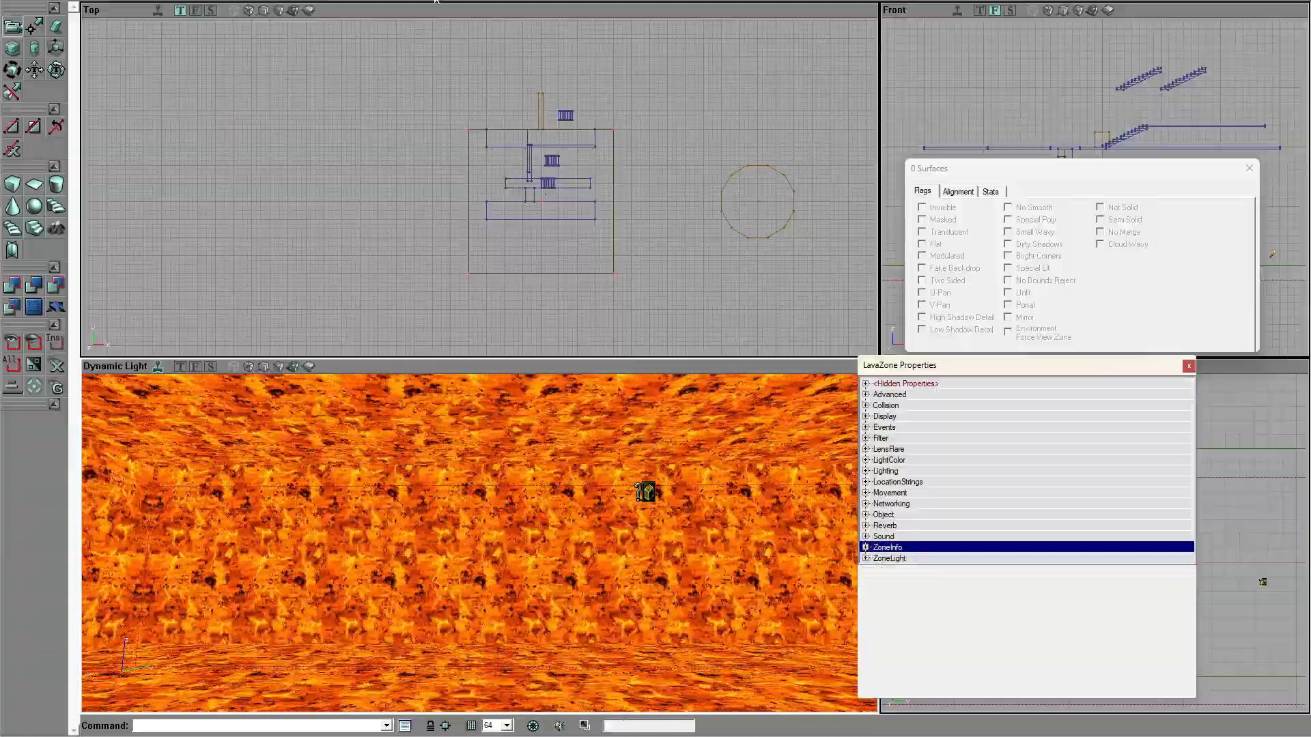
Step: Set the LavaZone's VolumeFog, VolumeBrightness and LightBrightness to 100
left_click(866, 471)
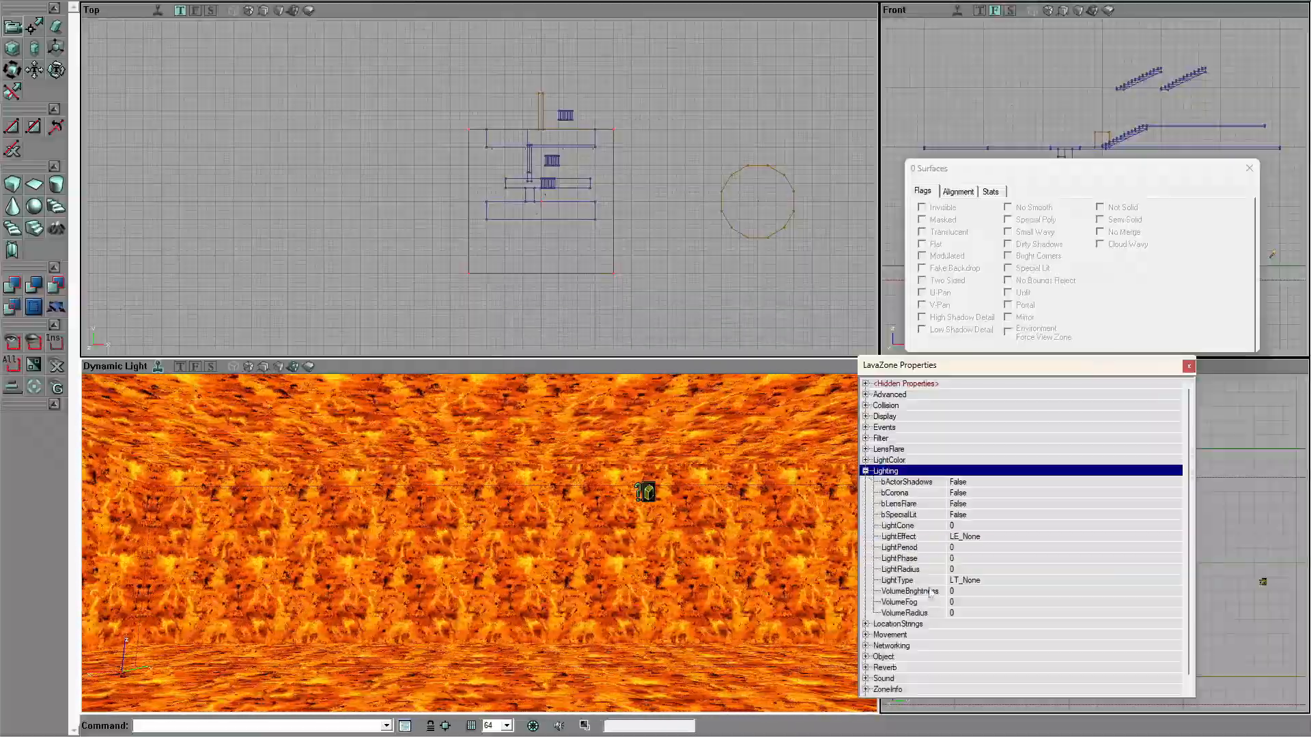
left_click(951, 603)
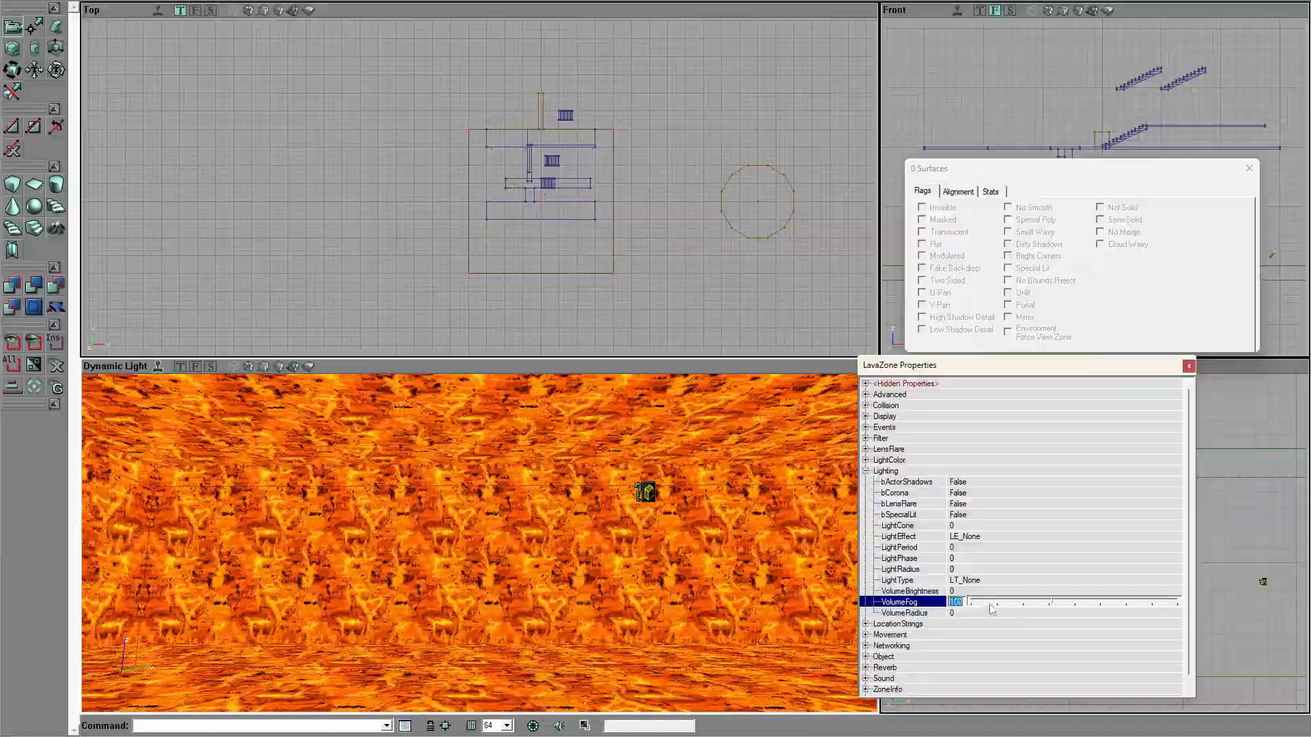
left_click(959, 593)
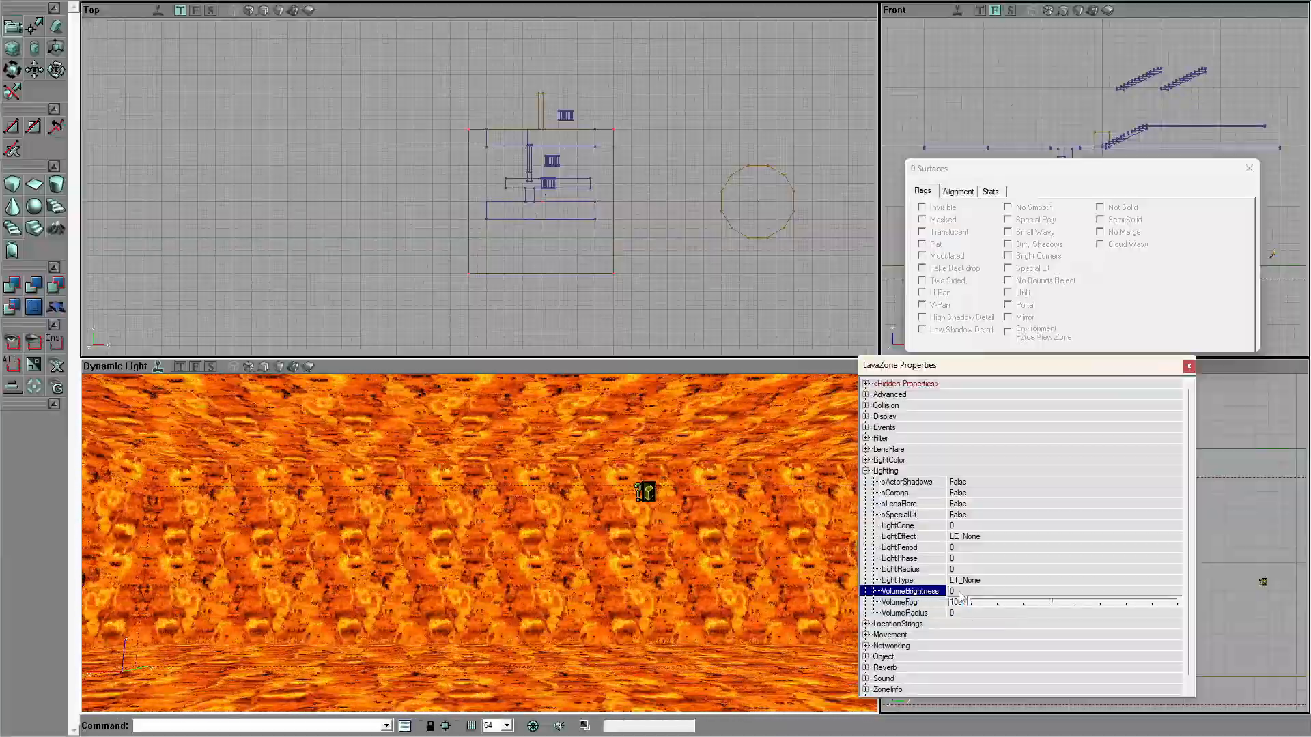
type("100")
key("Return")
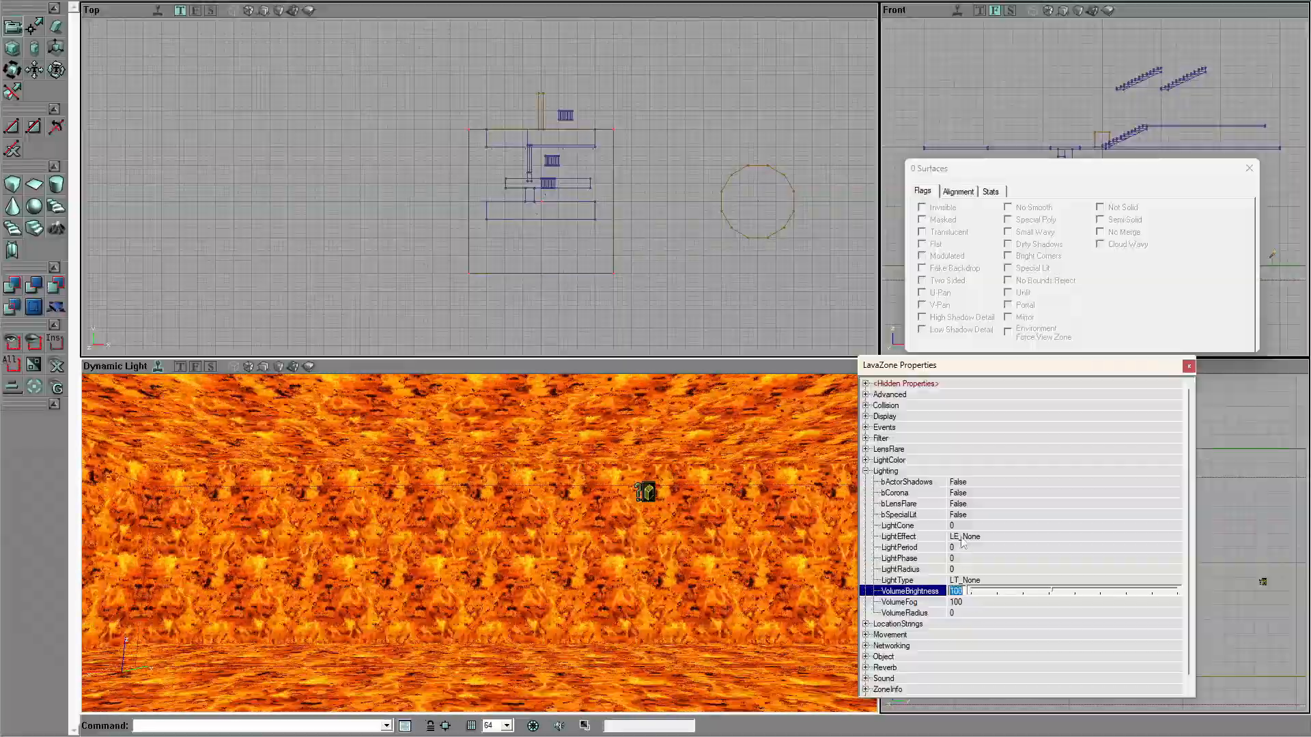
left_click(866, 461)
left_click(986, 472)
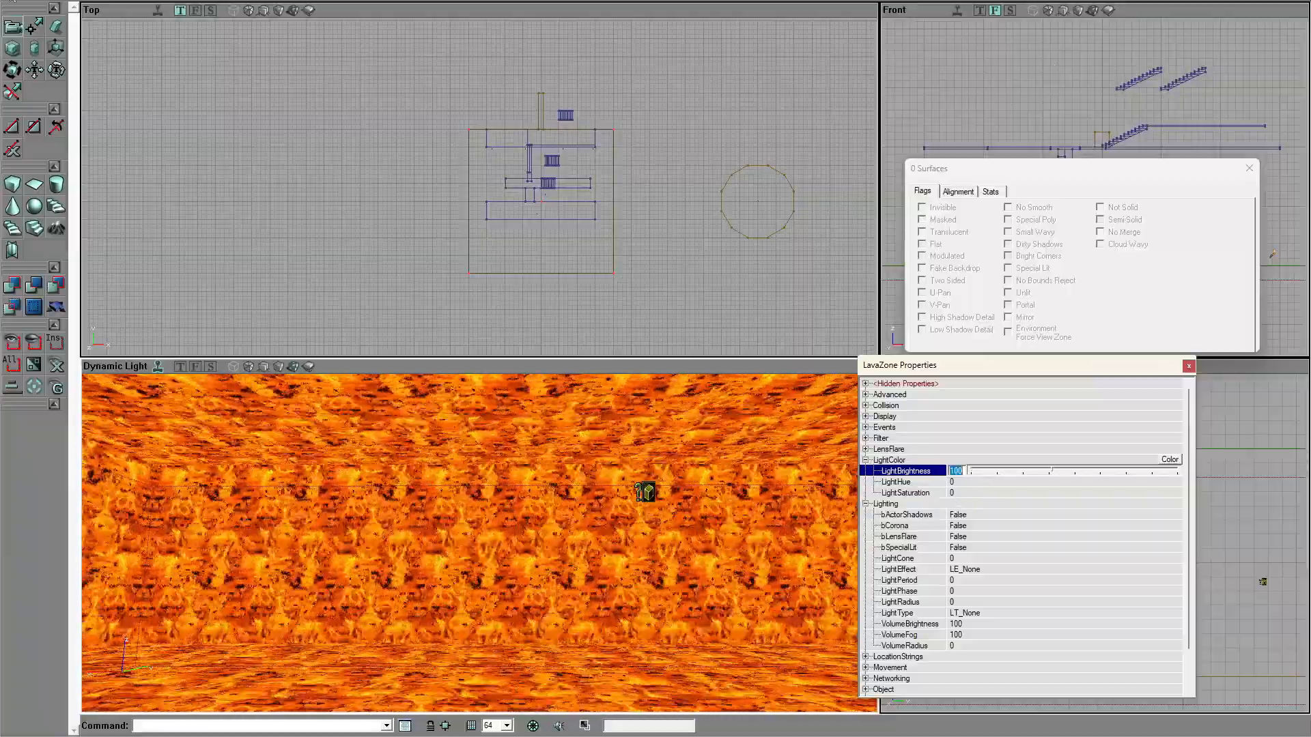
Step: Rebuild the level with the edited LavaZone lighting settings and look around the lava pit
left_click(10, 0)
left_click(760, 392)
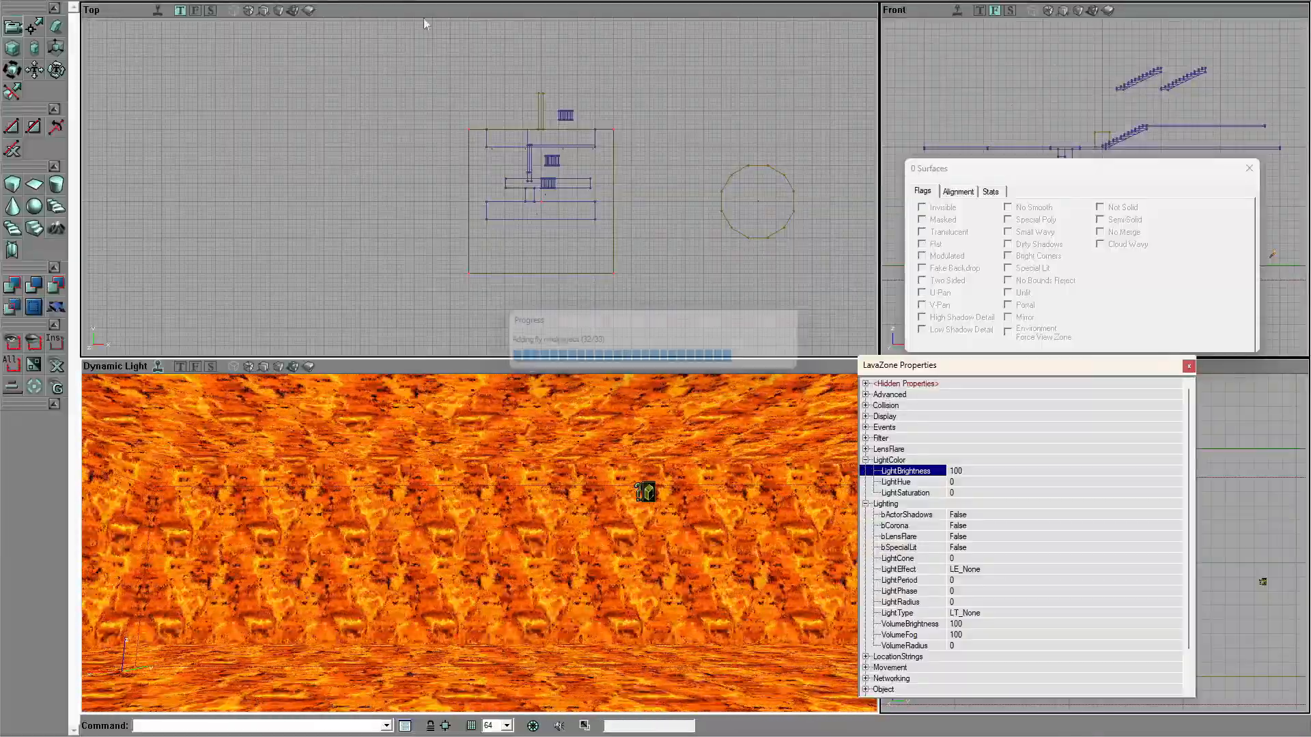
right_click_drag(471, 539, 444, 478)
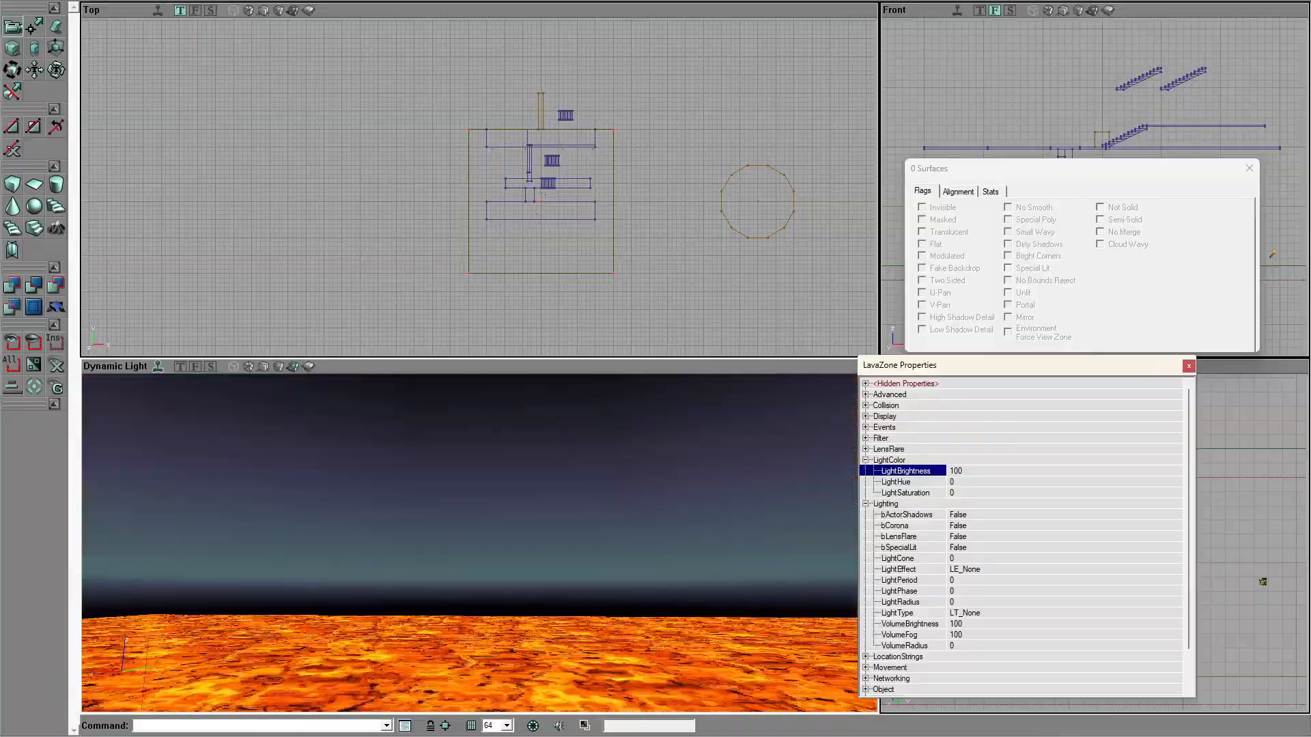
Step: Add the floating staircase brush beside the brick wall to the selection, delete the selection and rebuild the level
right_click_drag(471, 539, 294, 574)
right_click_drag(471, 540, 505, 491)
left_click_drag(576, 549, 609, 491)
left_click(532, 428)
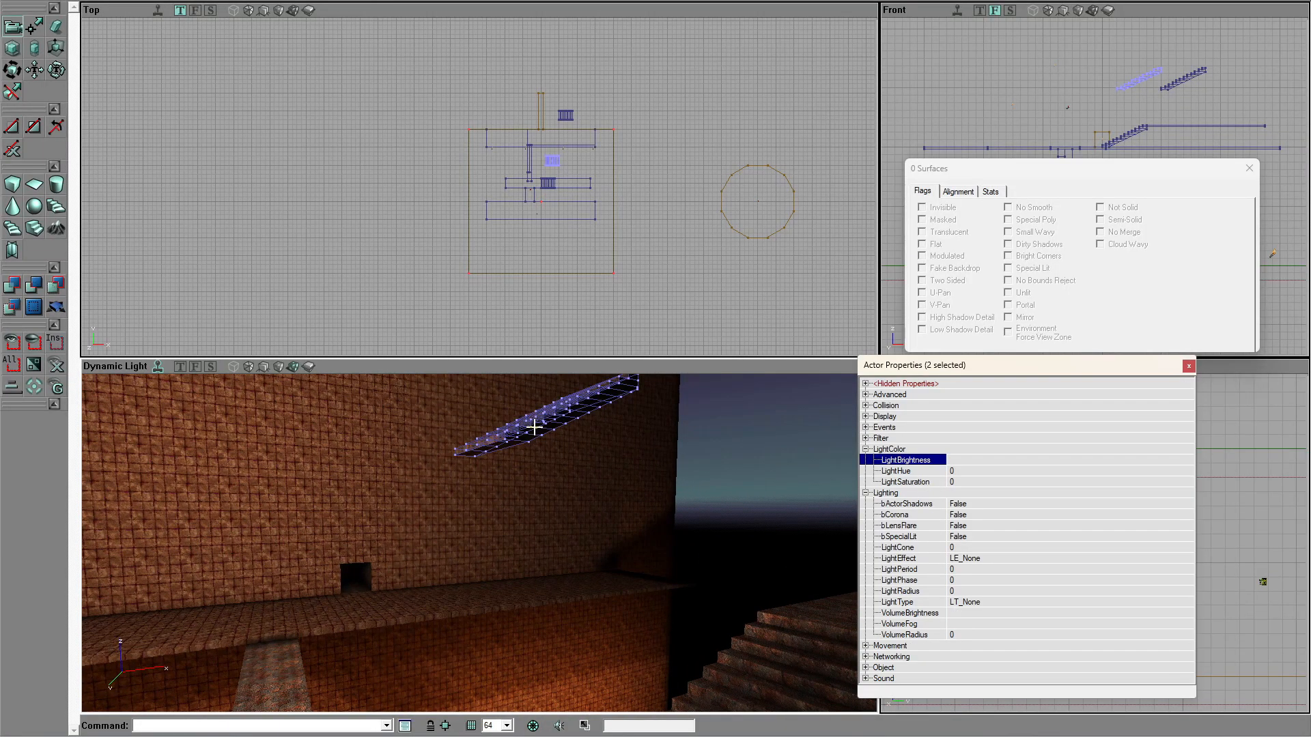
key("Delete")
key("F8")
Step: Choose the PlayerStart class under NavigationPoint and add a PlayerStart on the corridor floor near the torch light
right_click_drag(472, 539, 423, 594)
left_click_drag(423, 594, 465, 478)
left_click_drag(485, 537, 451, 464)
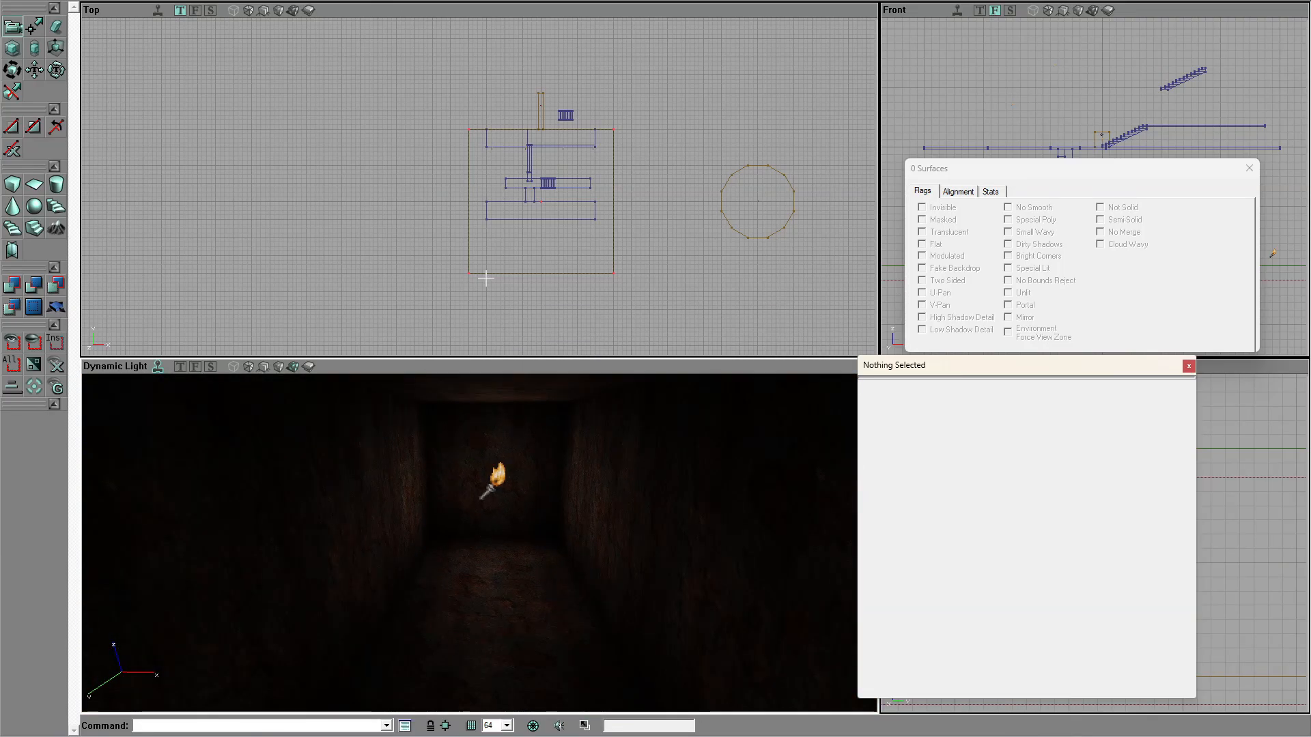
left_click(135, 1)
left_click(598, 182)
scroll(623, 213, "up", 5)
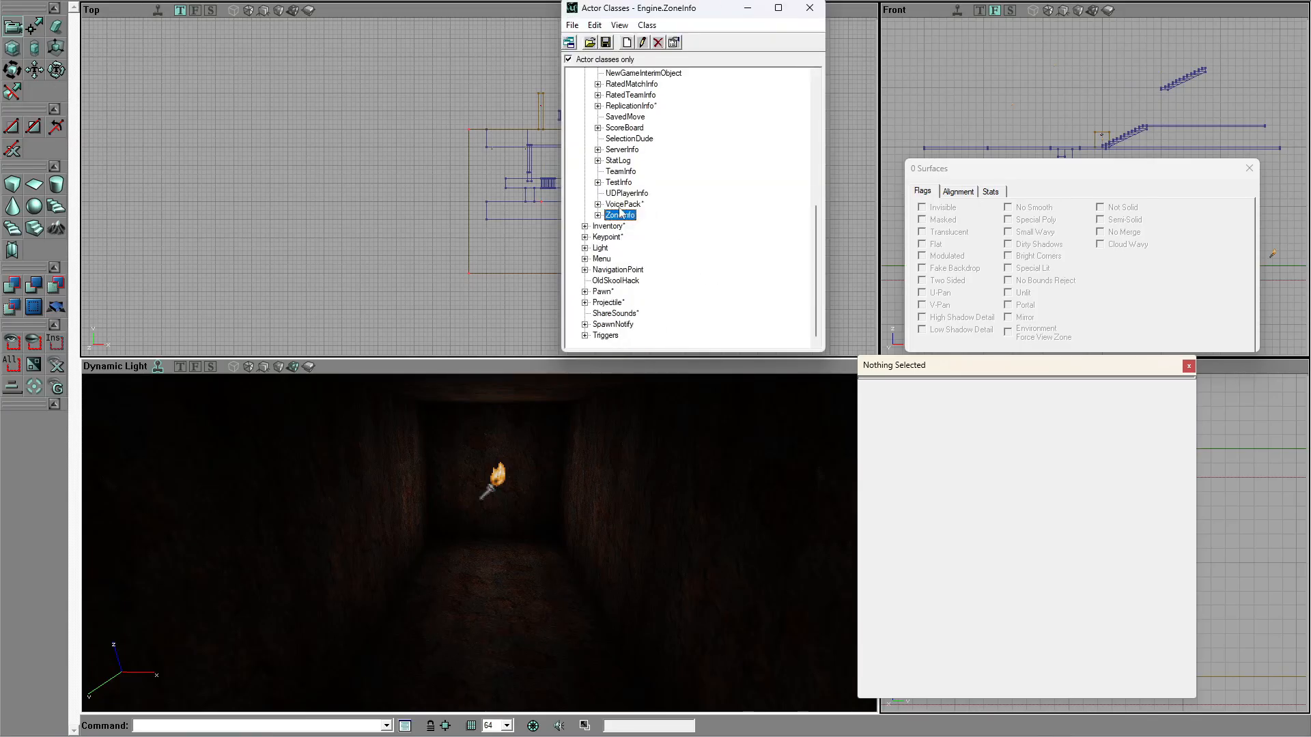
scroll(629, 292, "up", 4)
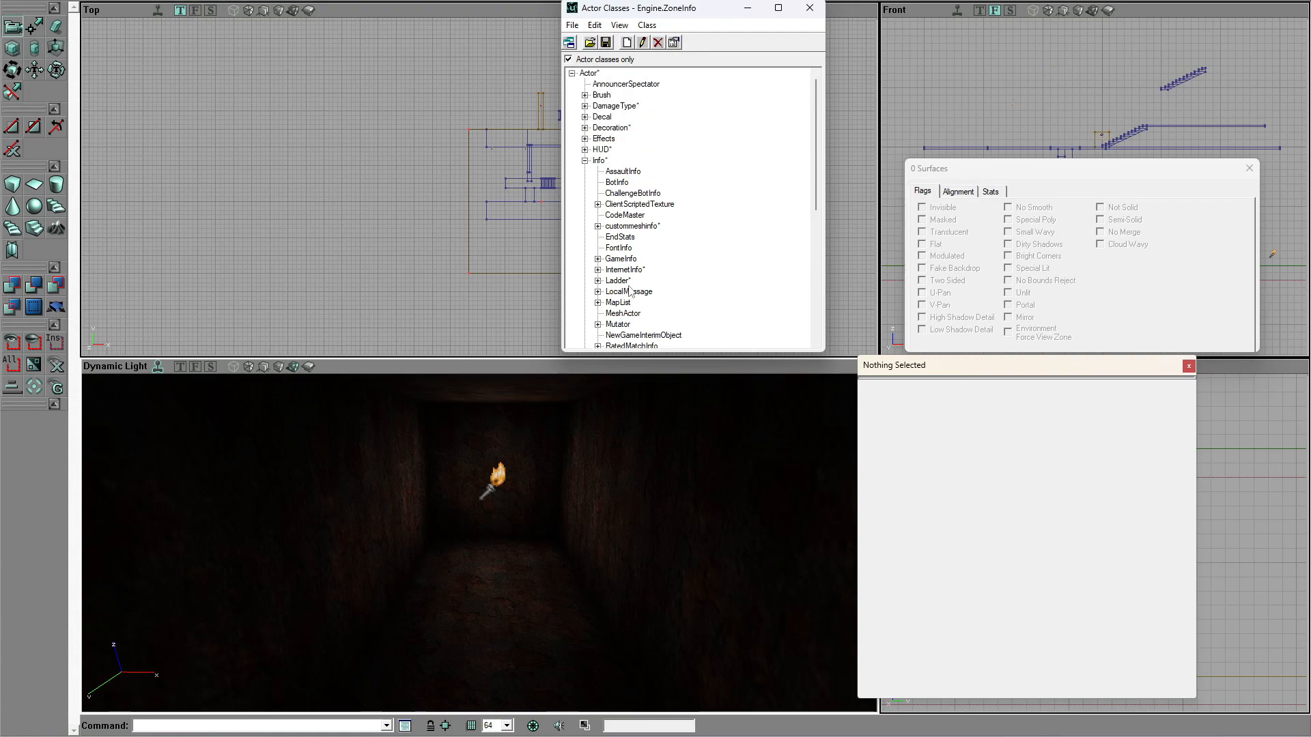
scroll(628, 235, "down", 1)
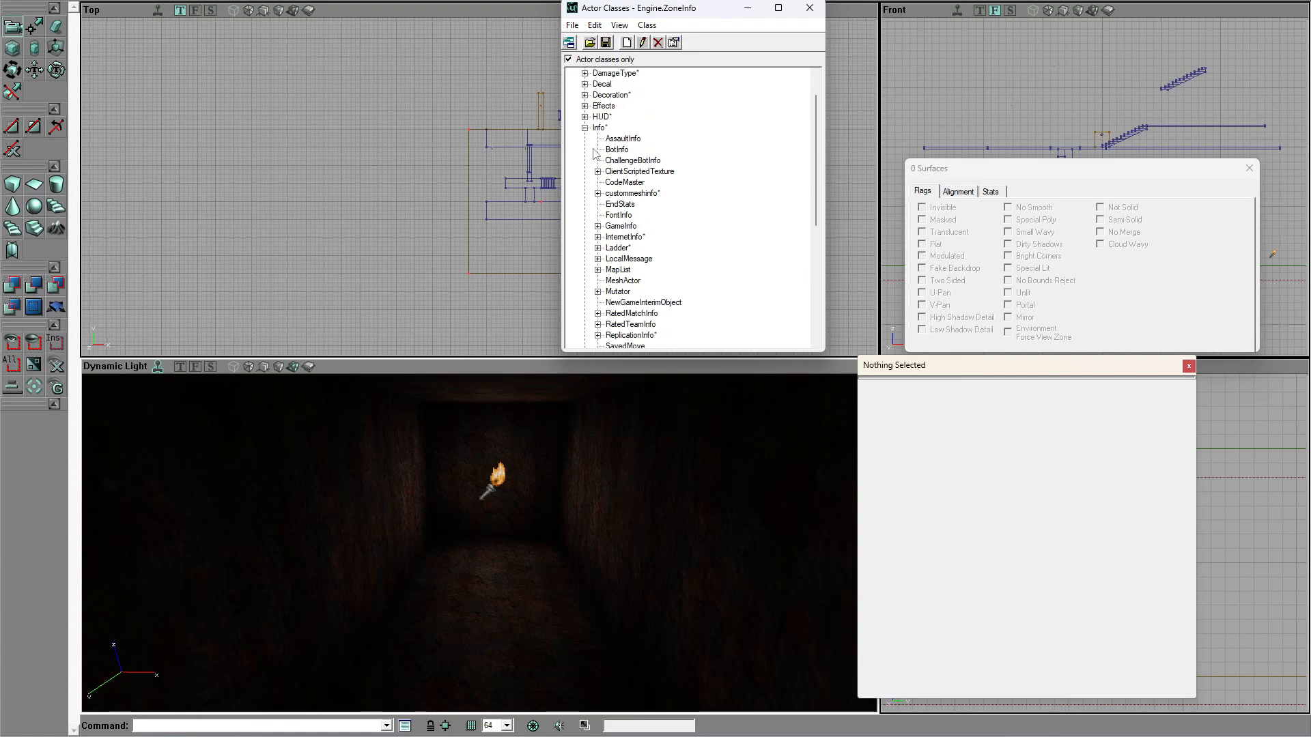
left_click(584, 128)
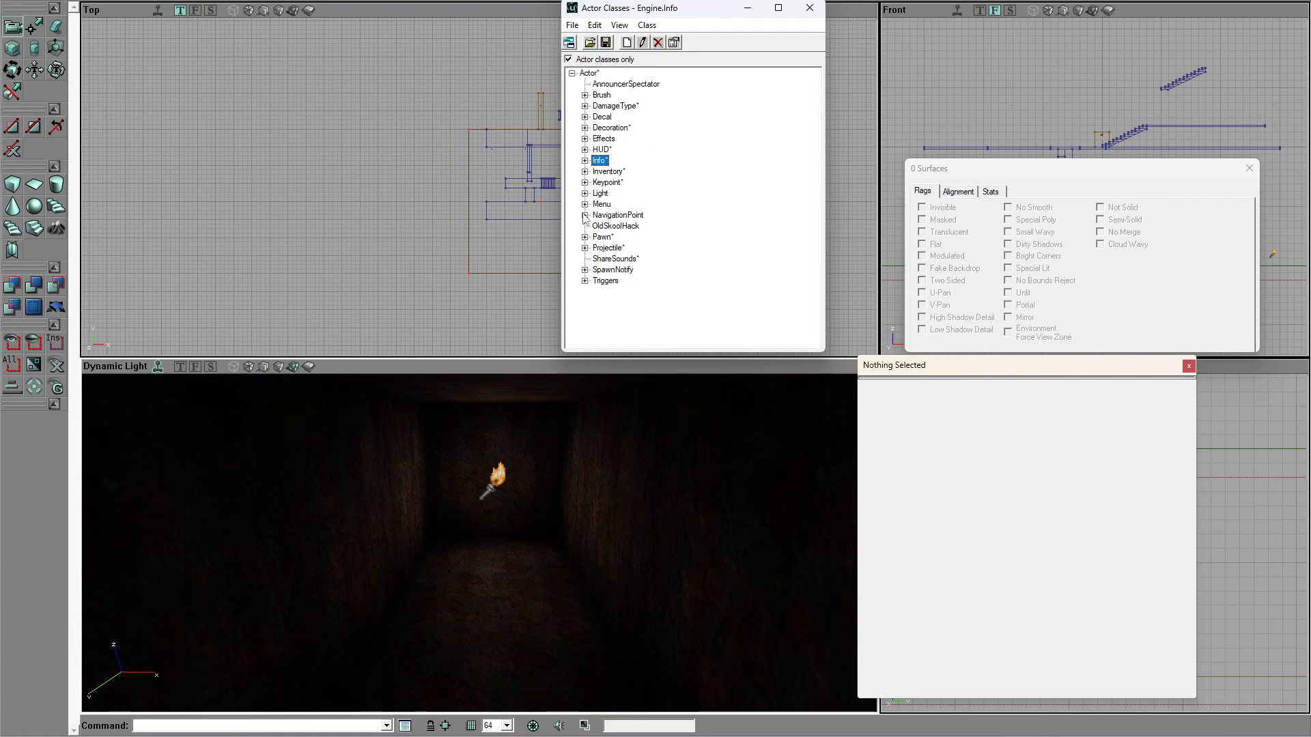
scroll(585, 222, "down", 4)
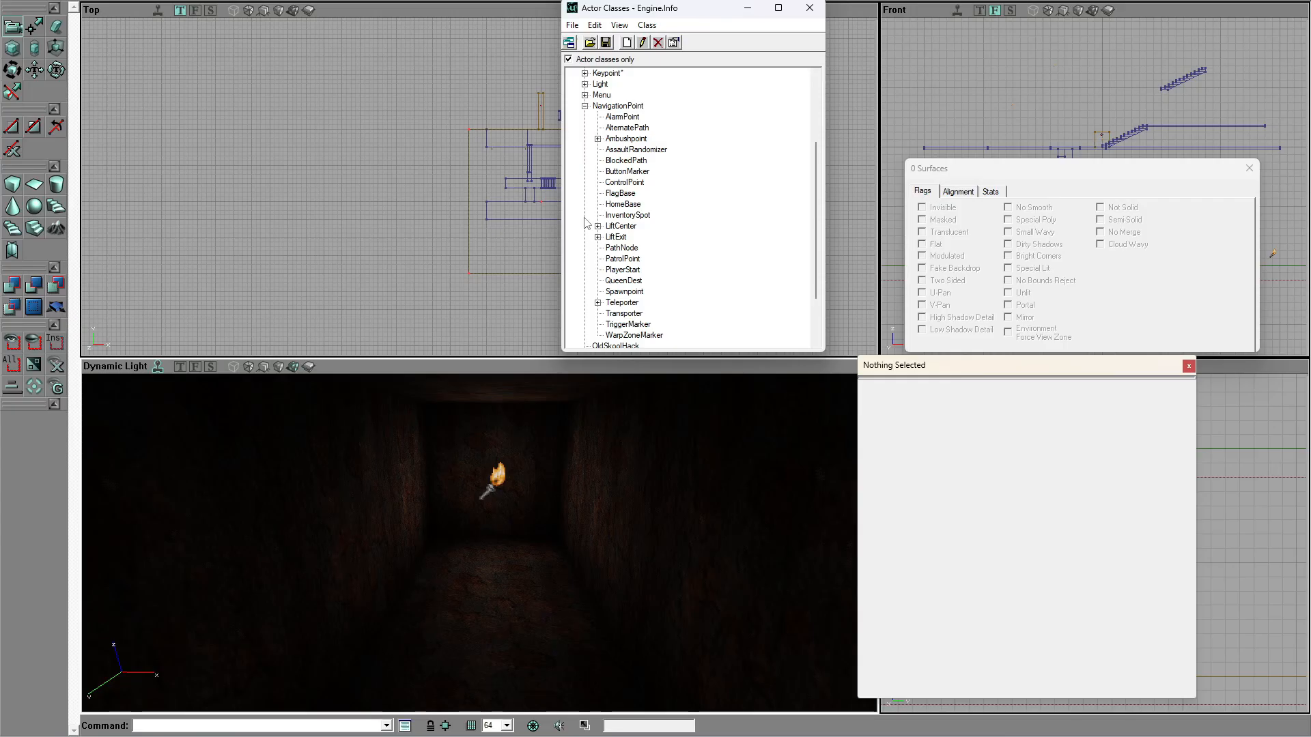
left_click(619, 272)
right_click(494, 586)
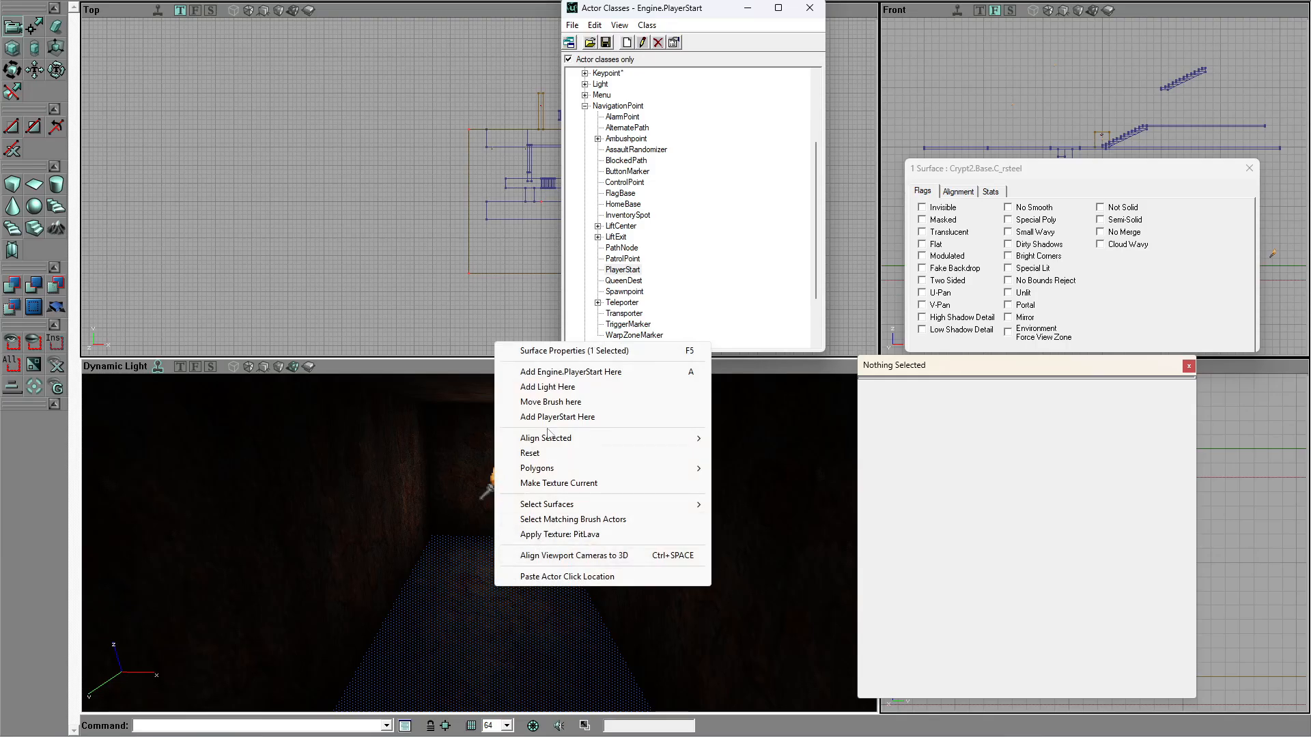
left_click(550, 372)
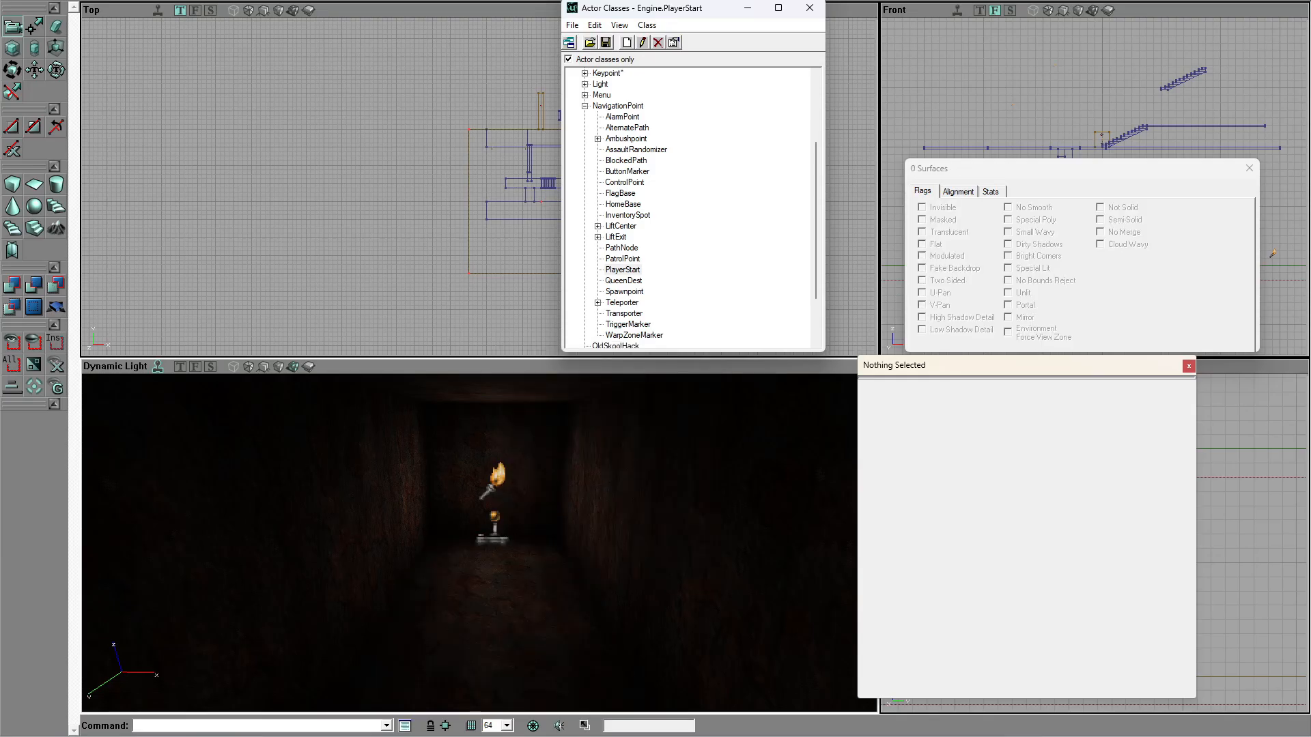
Step: Move the Actor Classes browser aside and rotate the PlayerStart so it faces down the corridor
left_click_drag(644, 8, 1060, 150)
left_click_drag(506, 95, 174, 114)
right_click_drag(435, 217, 478, 217, "ctrl")
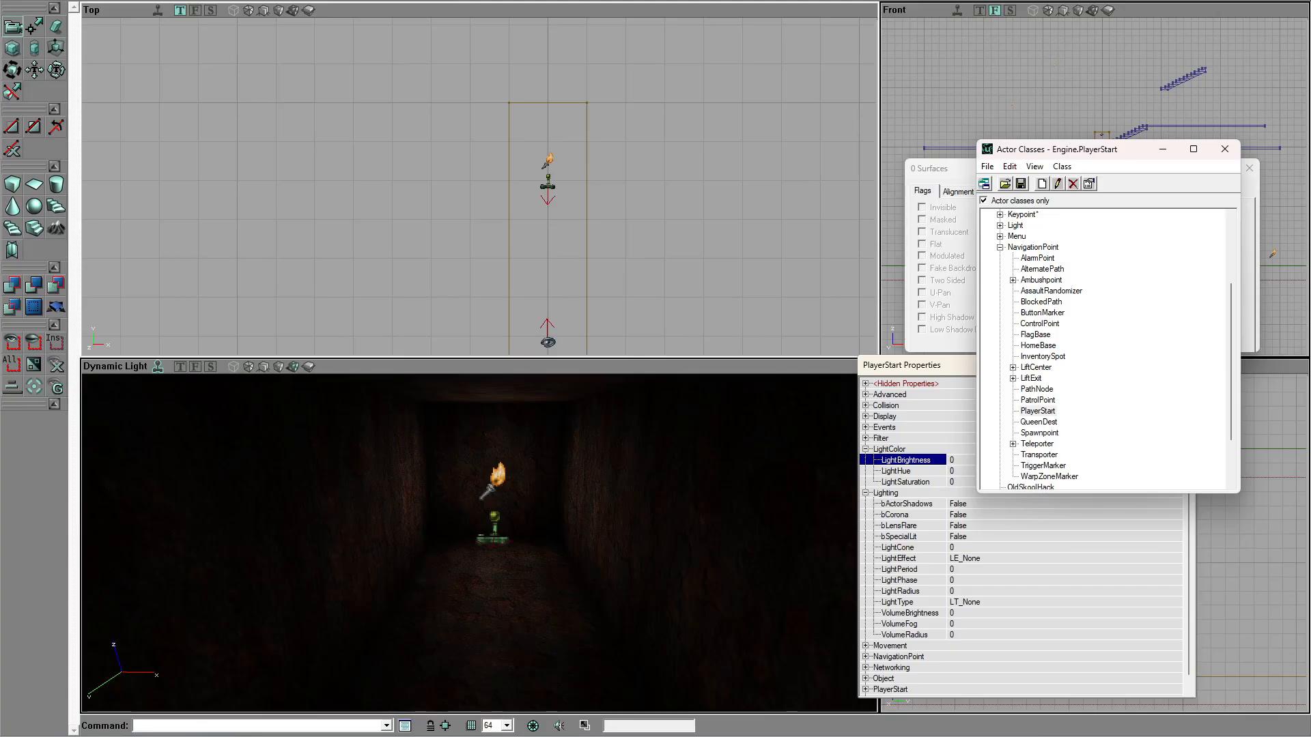
Step: Add a second PlayerStart near the far end of the raised platform and turn it to face the stairs
left_click_drag(441, 564, 204, 519)
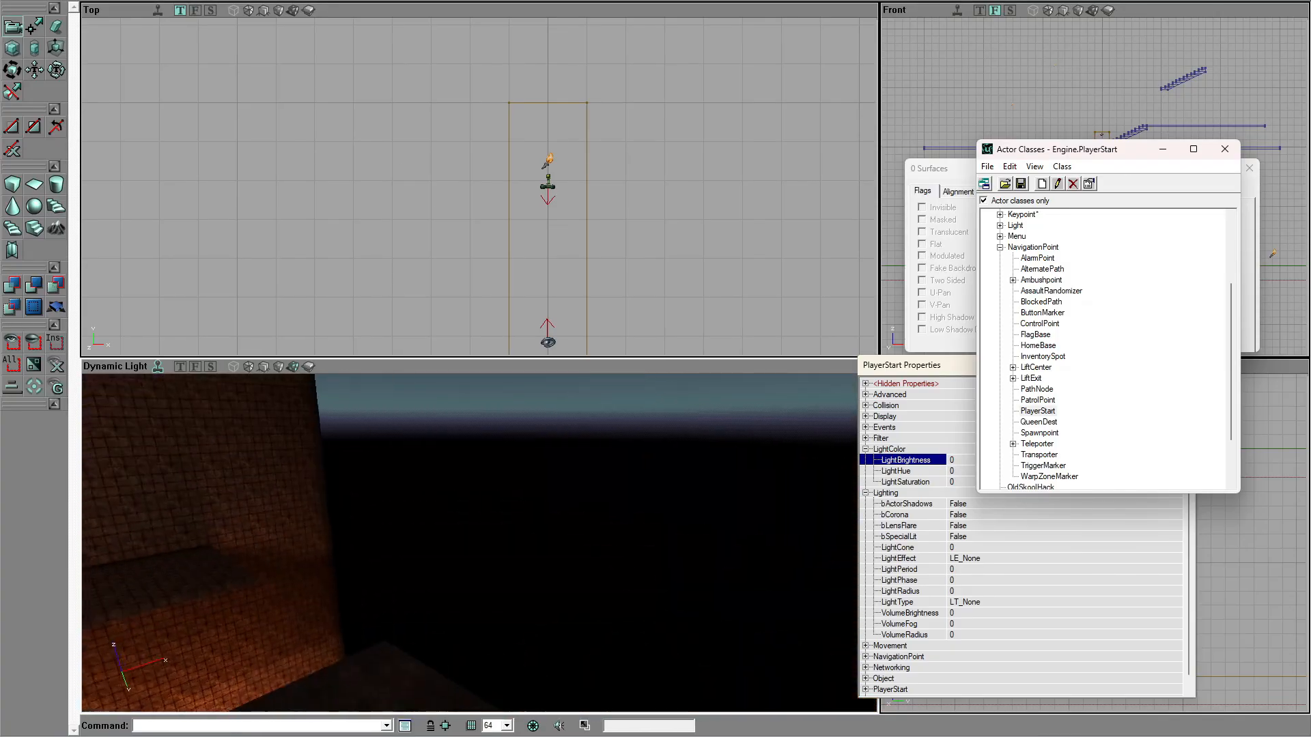
right_click_drag(441, 548, 382, 614)
right_click(512, 489)
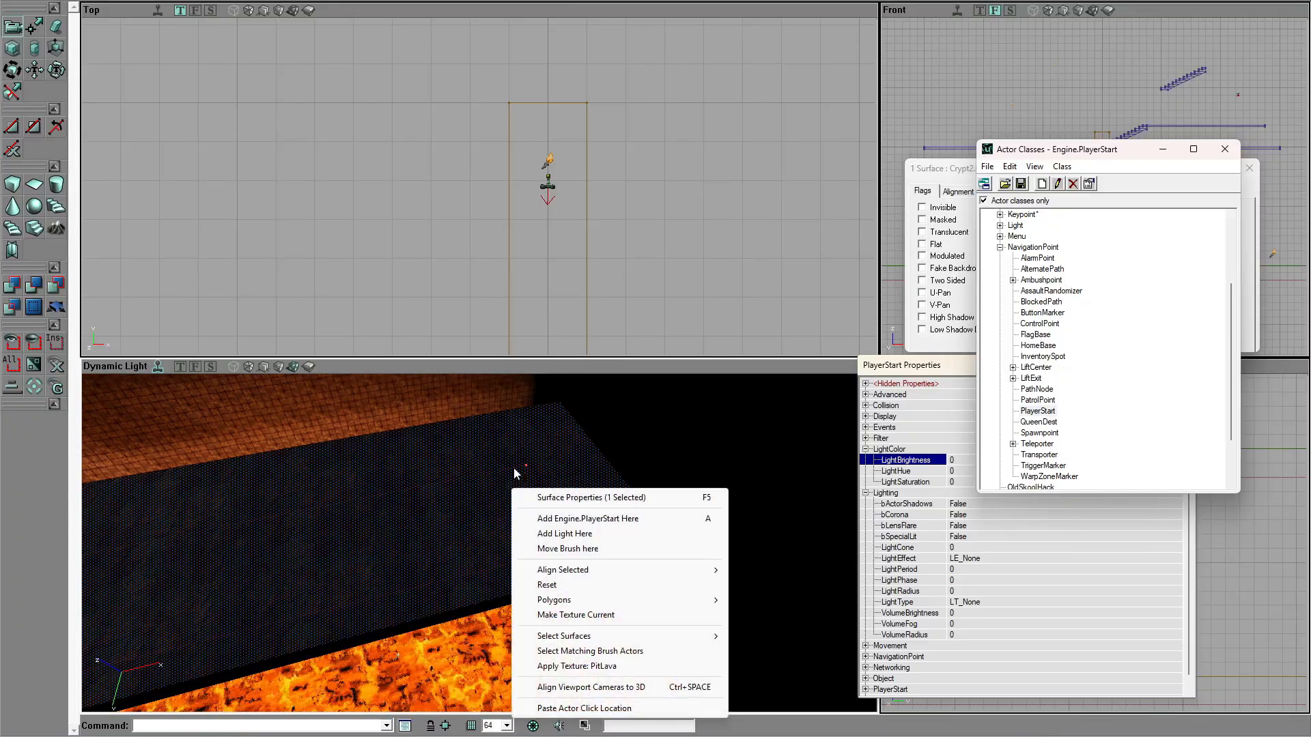
left_click(553, 520)
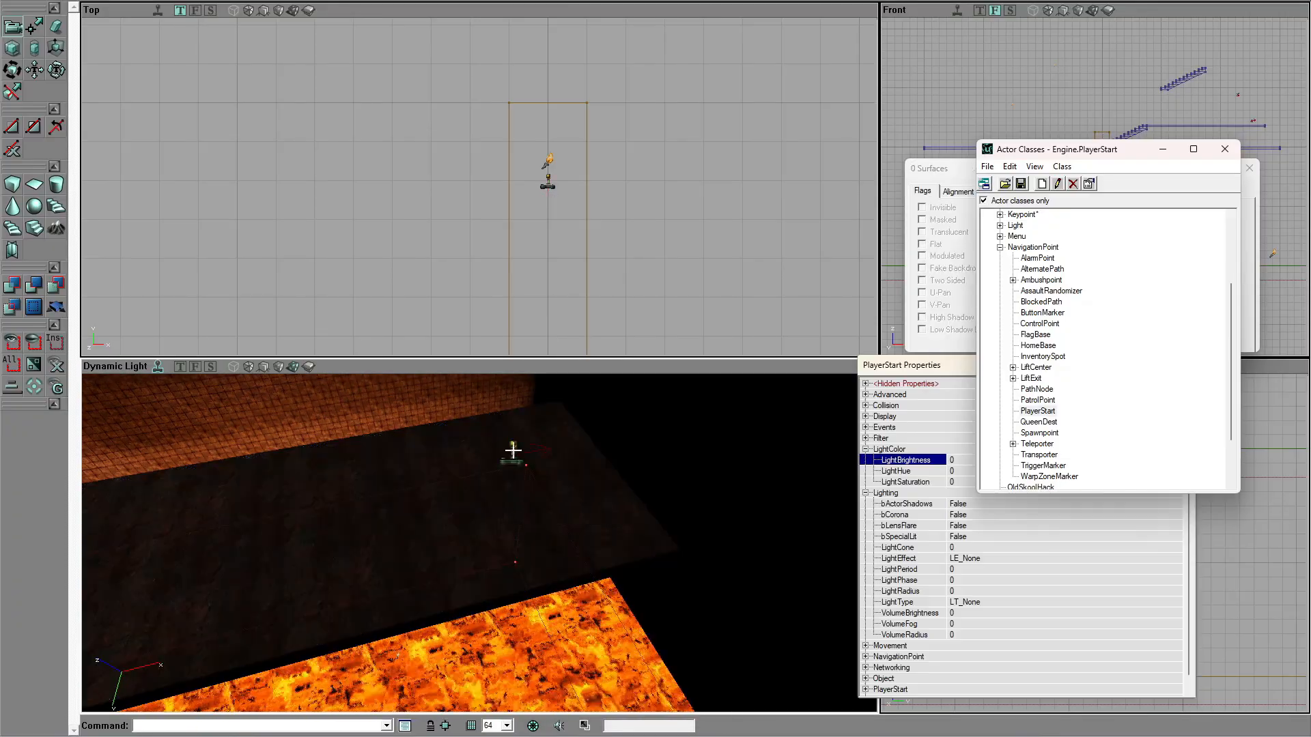
left_click_drag(489, 185, 562, 245)
scroll(490, 185, "up", 6)
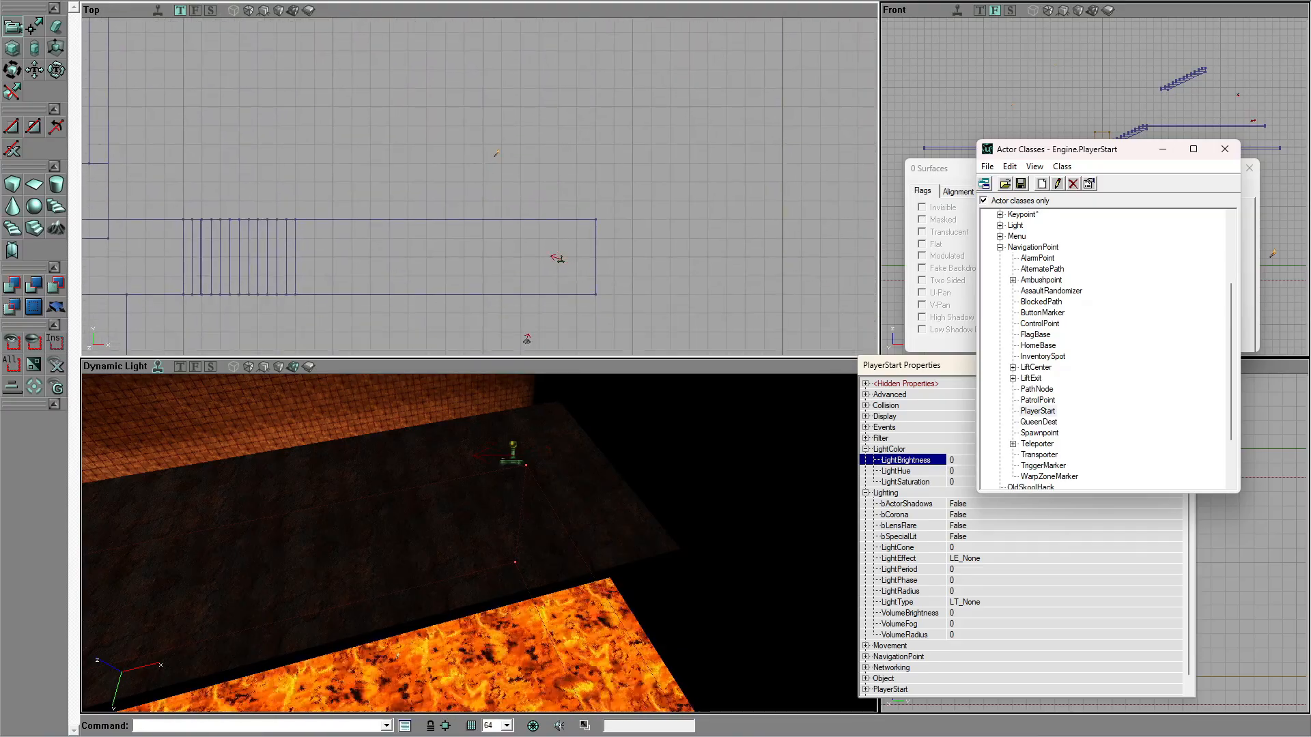
Step: Choose the PathNode class and add one PathNode at the head and one at the foot of the stairs
left_click_drag(650, 398, 536, 485)
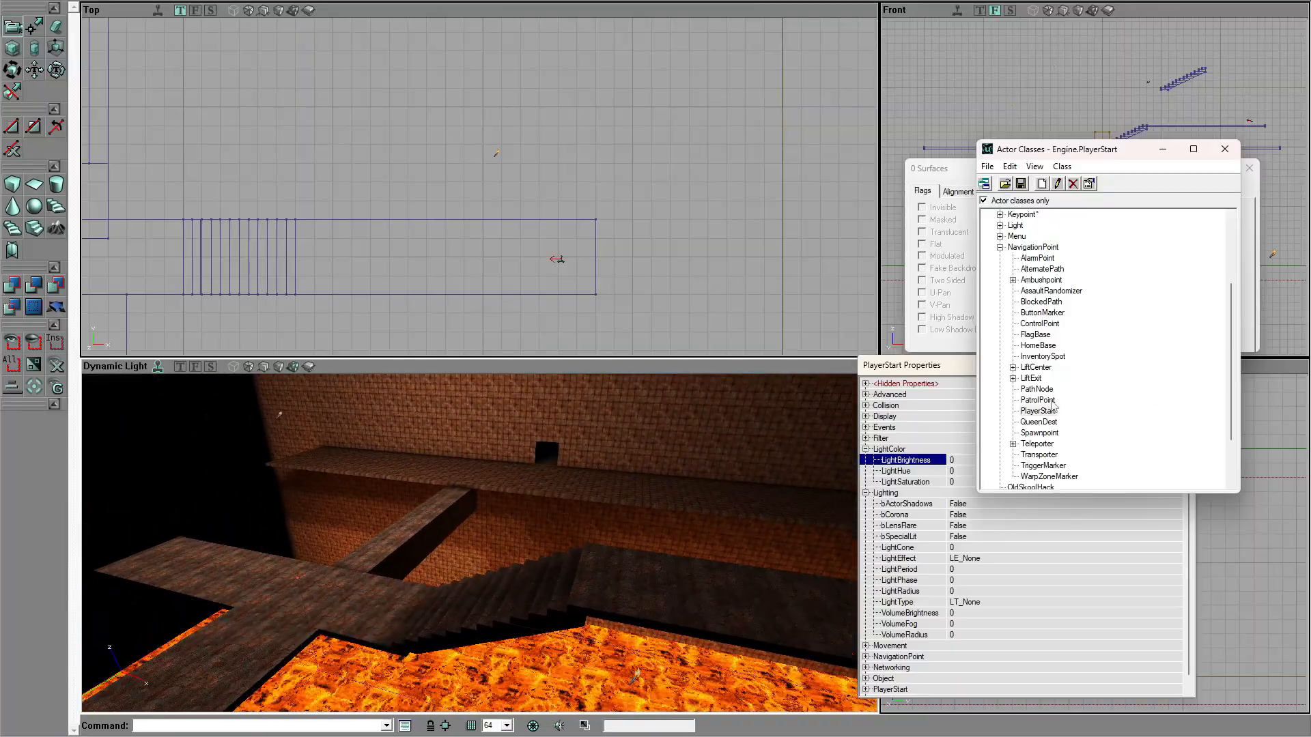
left_click(1036, 389)
mouse_move(729, 576)
left_mouse_down()
mouse_move(722, 615)
mouse_move(714, 594)
left_mouse_up()
right_click(536, 630)
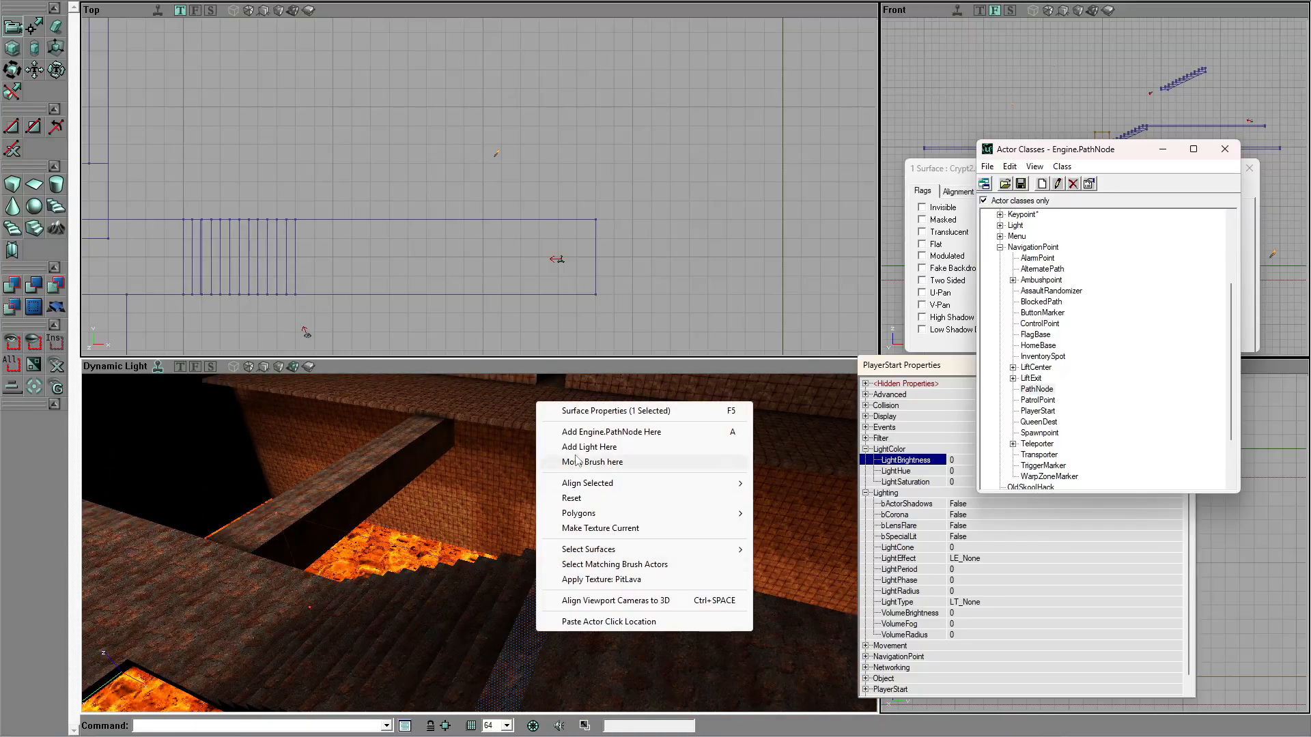
left_click(576, 431)
left_click_drag(576, 432, 556, 416)
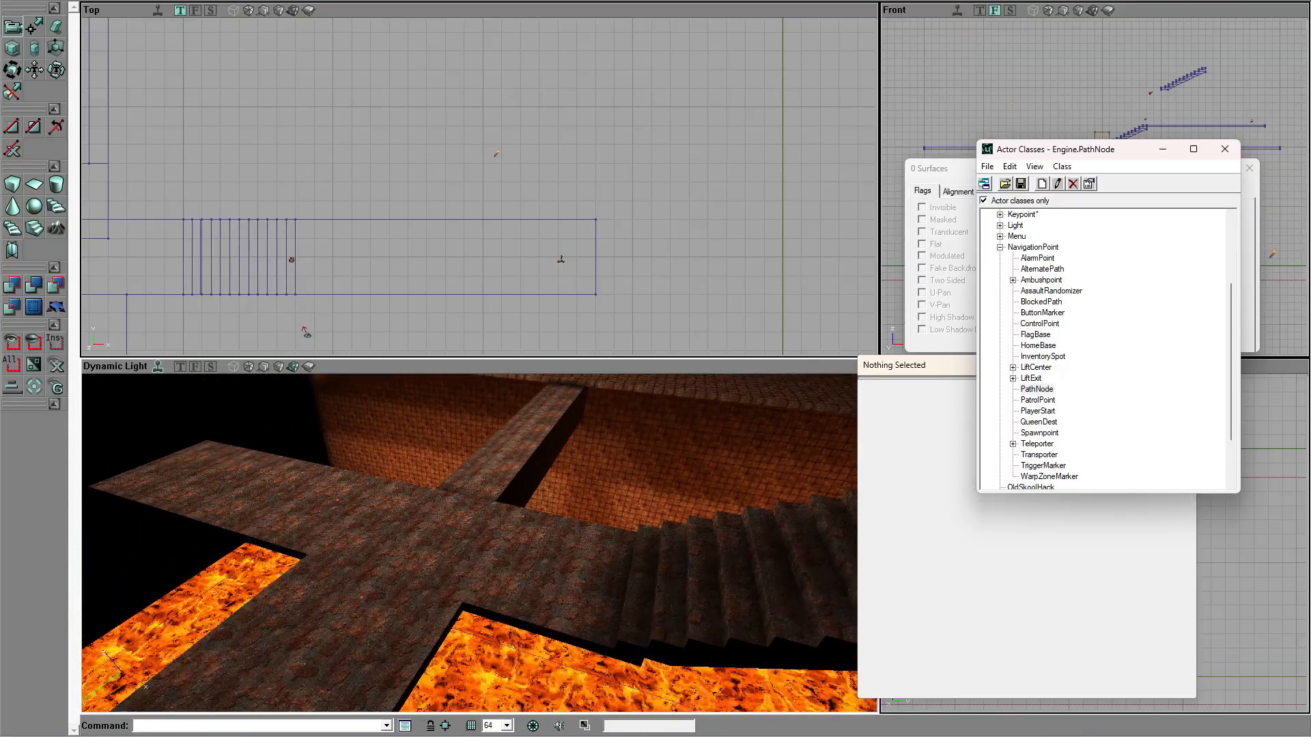
left_click_drag(616, 639, 596, 640)
right_click(581, 580)
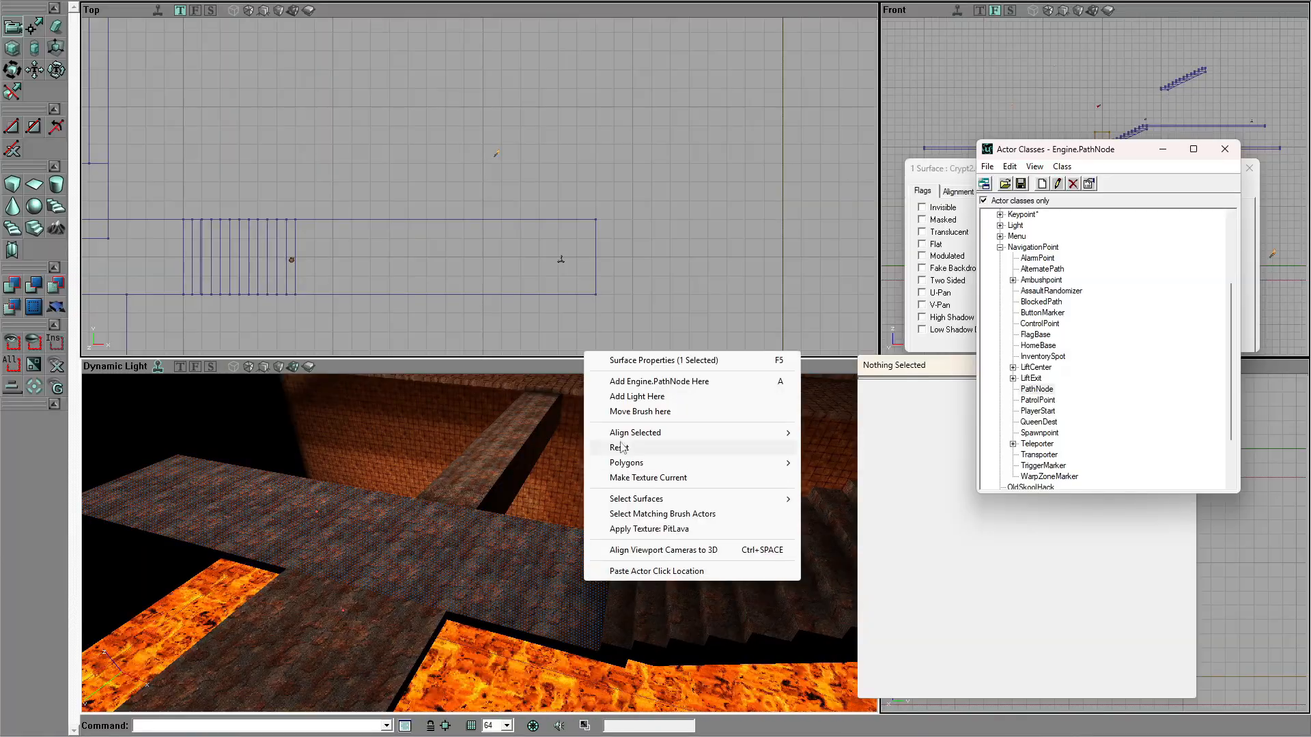
left_click(642, 381)
Step: Add PathNodes on the narrow bridge, on the ledge at its far end and in front of the wall opening
left_click_drag(535, 573, 484, 627)
right_click(484, 627)
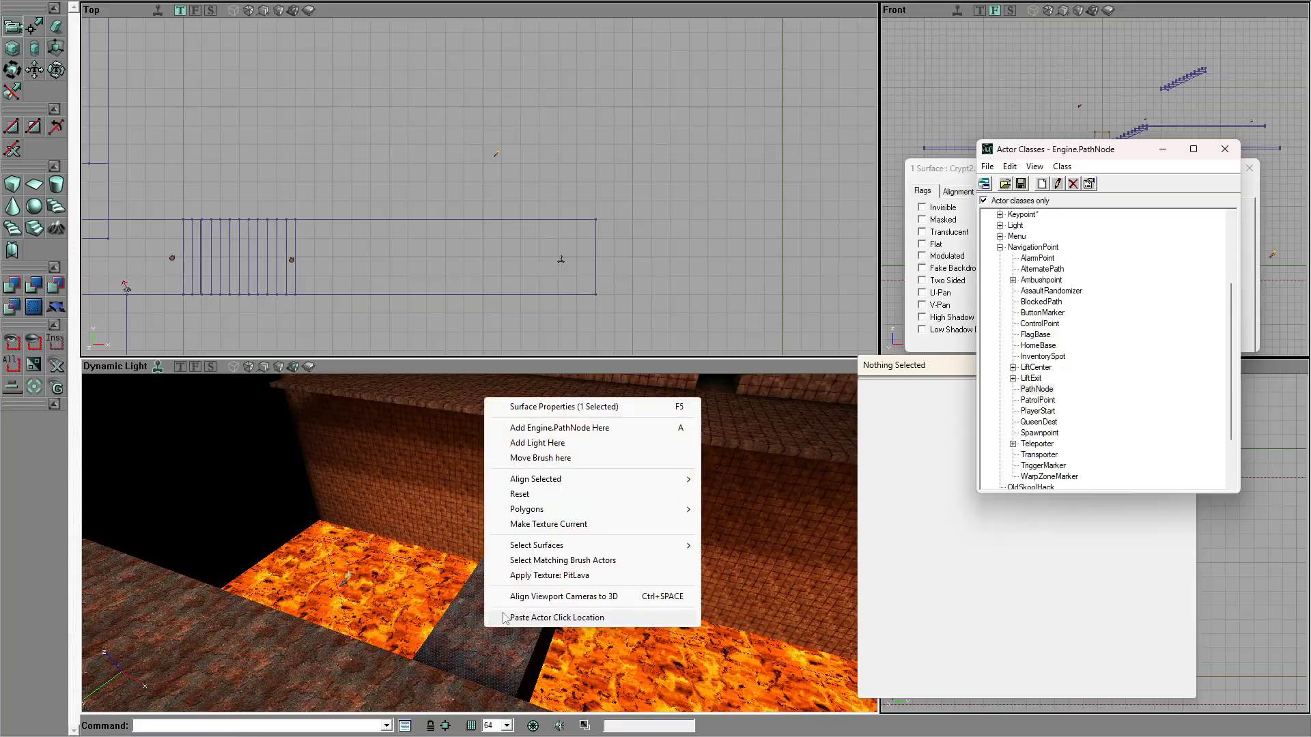
left_click(535, 427)
left_click_drag(535, 540, 535, 547)
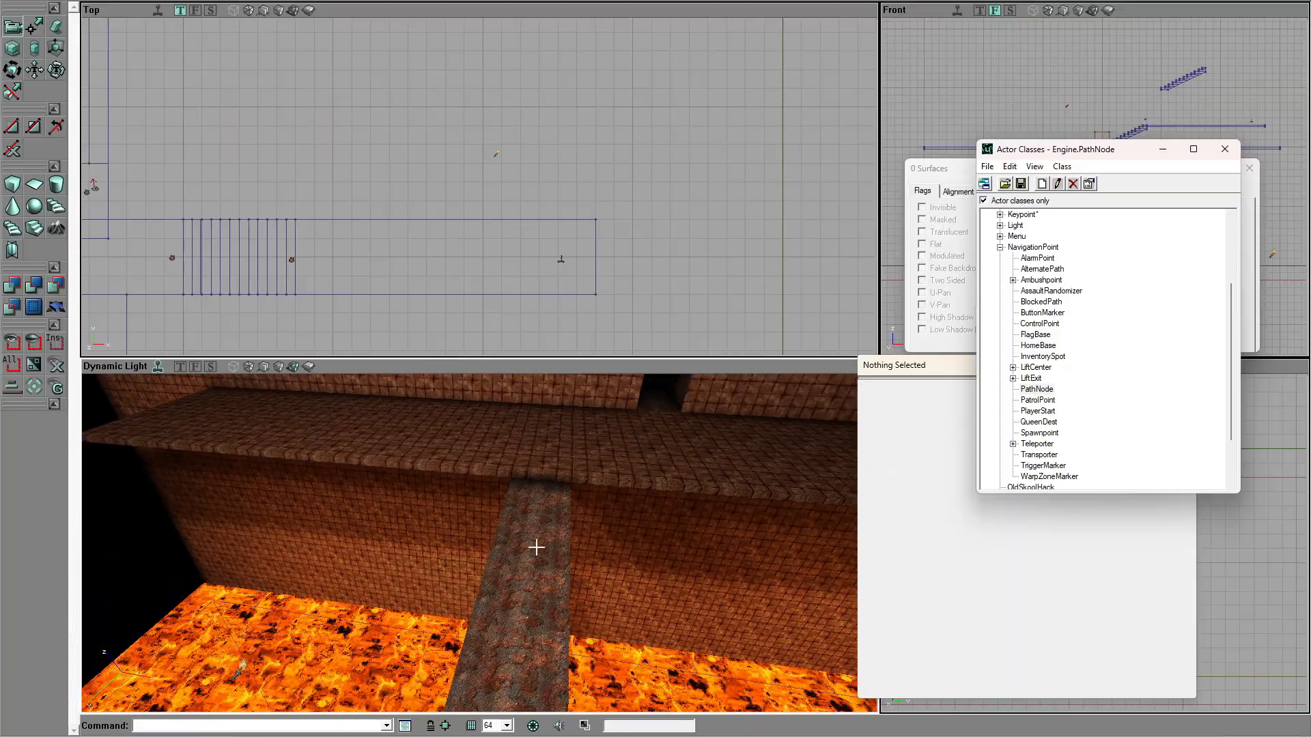
right_click(549, 453)
left_click(605, 486)
left_click_drag(533, 559, 570, 554)
right_click(520, 492)
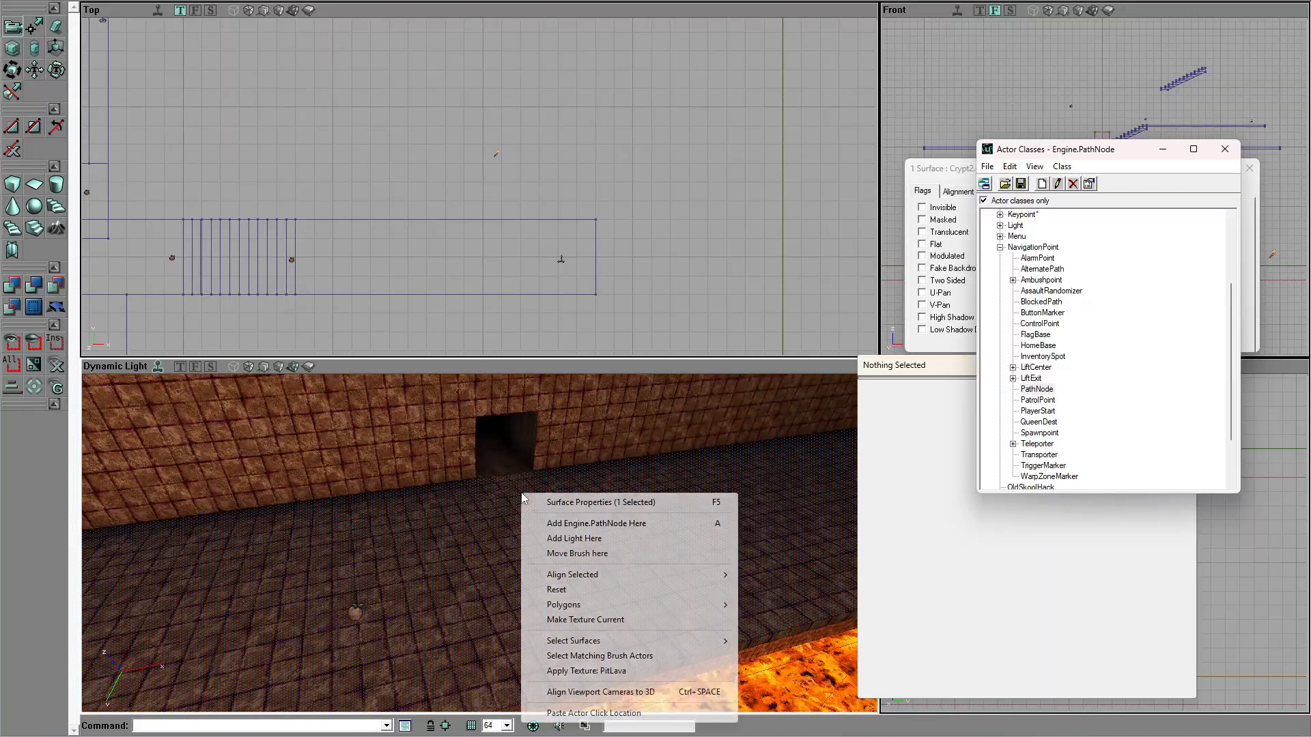
left_click(579, 529)
Step: Add three PathNodes along the brick ledge on the opposite side of the lava room and build the paths
left_click_drag(503, 523, 521, 556)
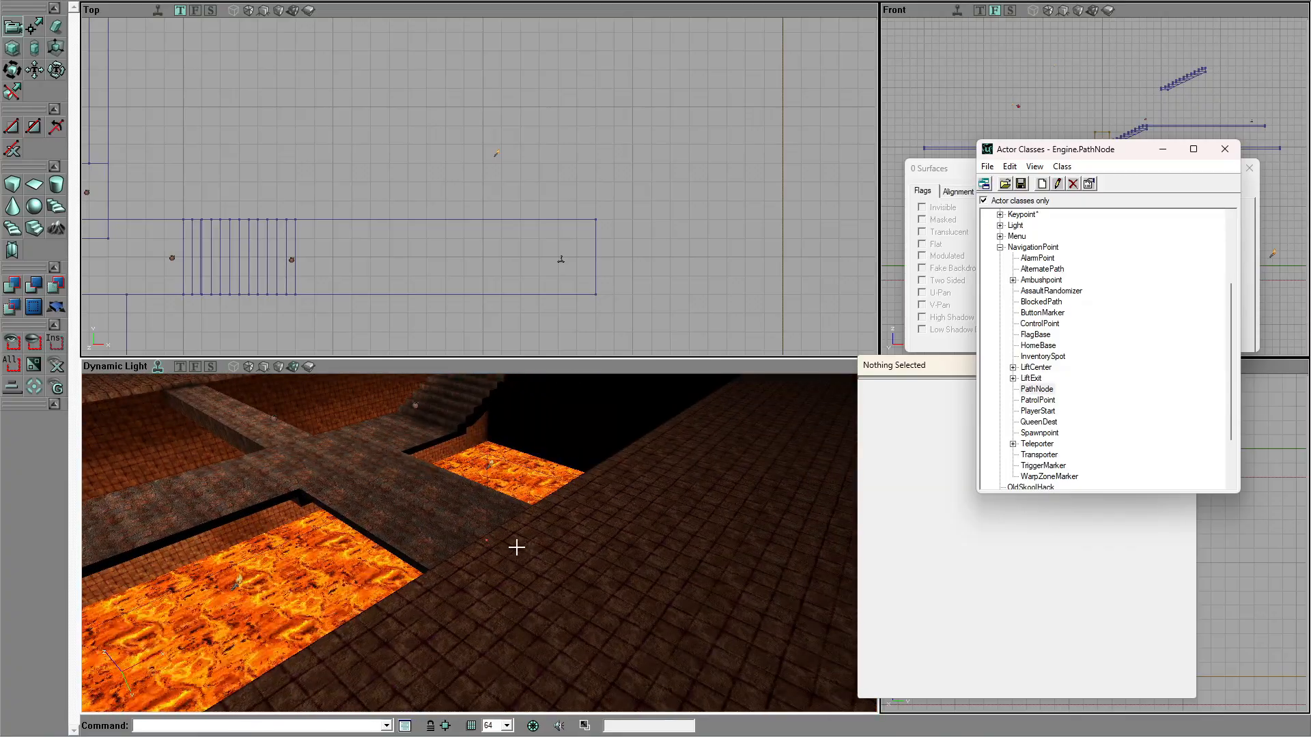
right_click(515, 545)
left_click(595, 348)
left_click_drag(600, 515, 649, 483)
right_click(503, 577)
left_click(587, 372)
left_click_drag(503, 542, 521, 456)
right_click(345, 467)
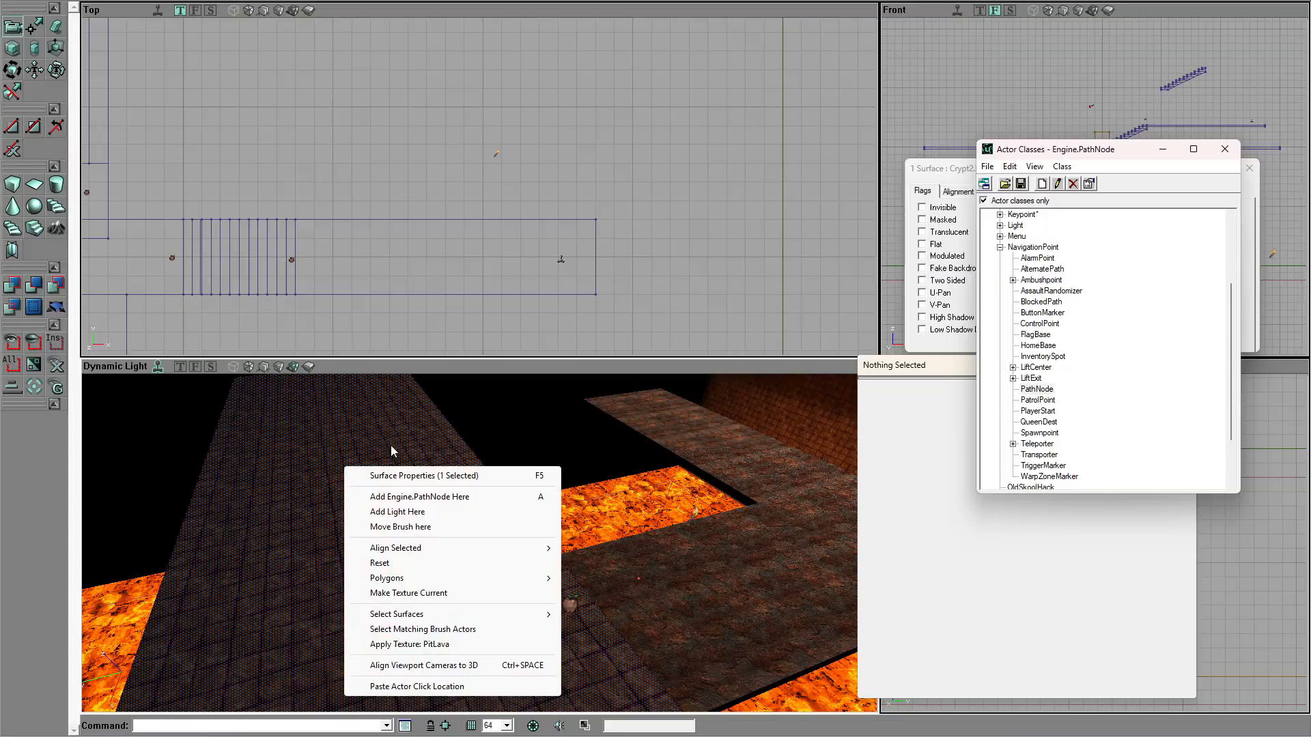
left_click(420, 497)
left_click(407, 1)
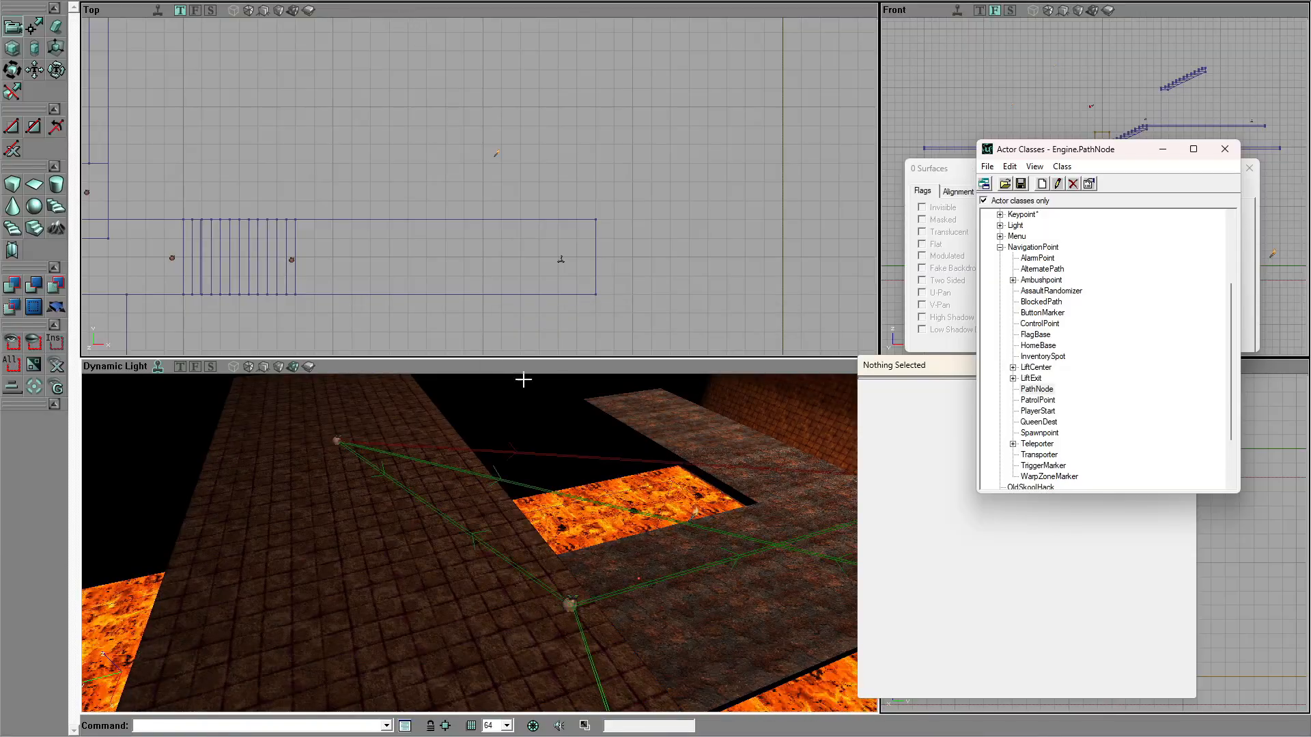
Step: Turn Show Paths off and on again in the 3D viewport and examine the path connections across the lava room
right_click(365, 369)
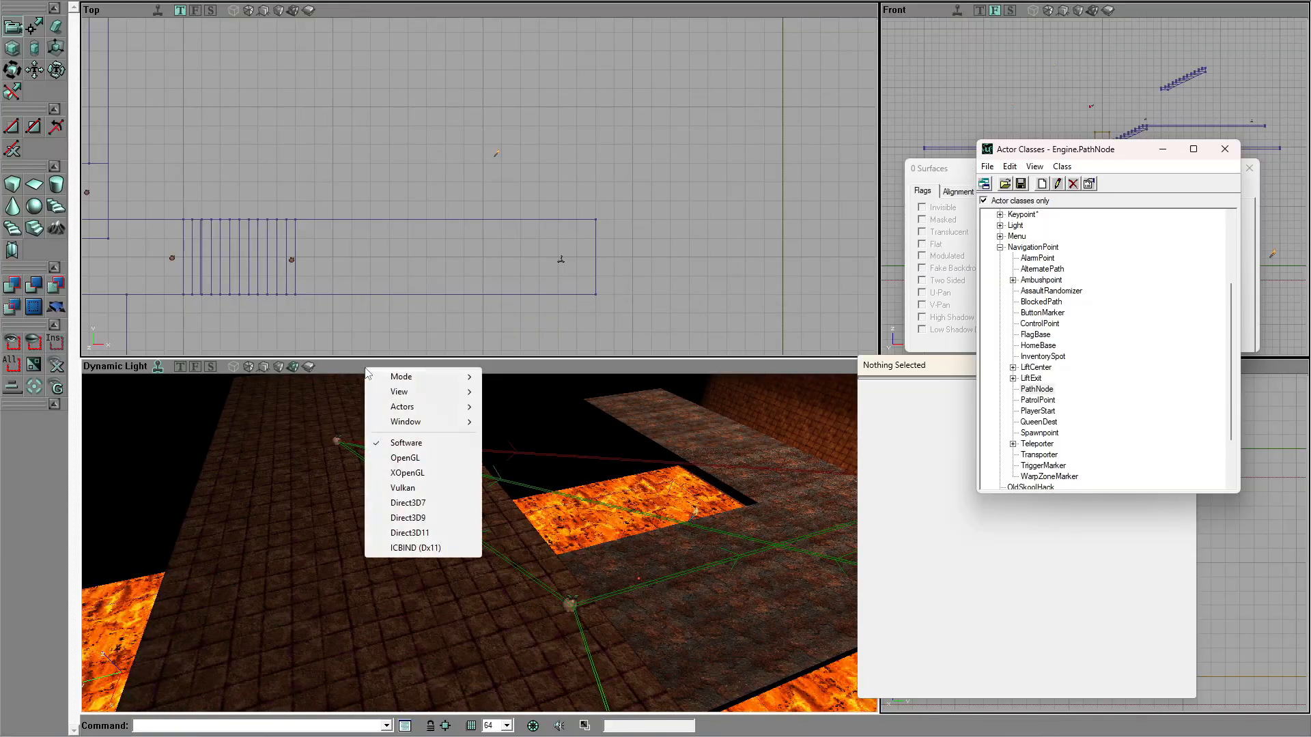
mouse_move(415, 398)
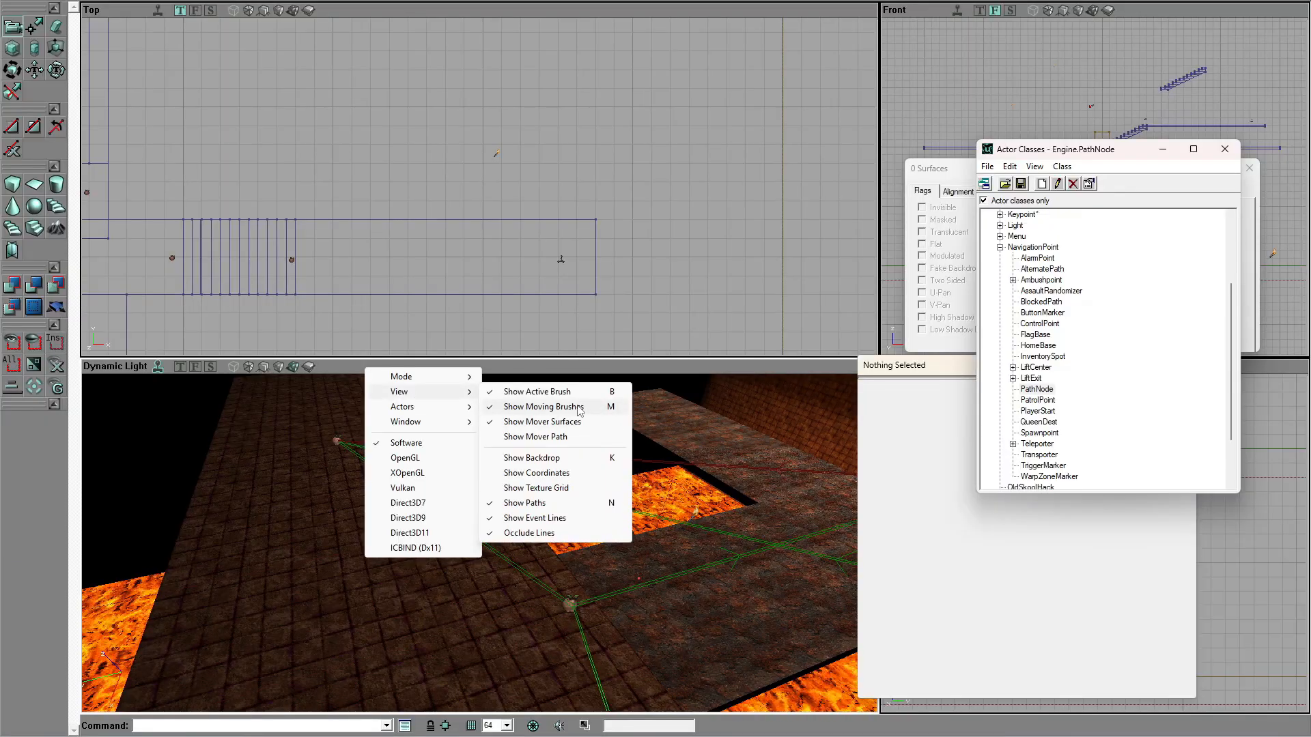
left_click(571, 507)
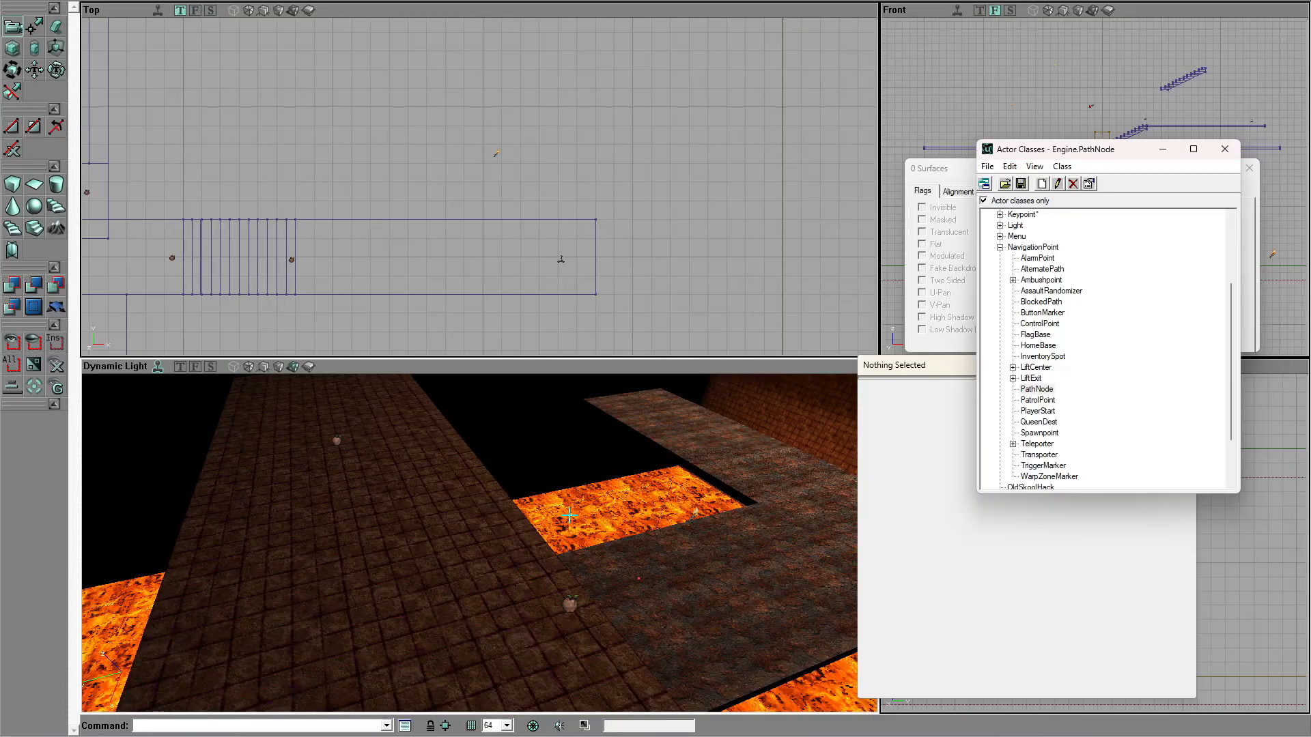
right_click(495, 364)
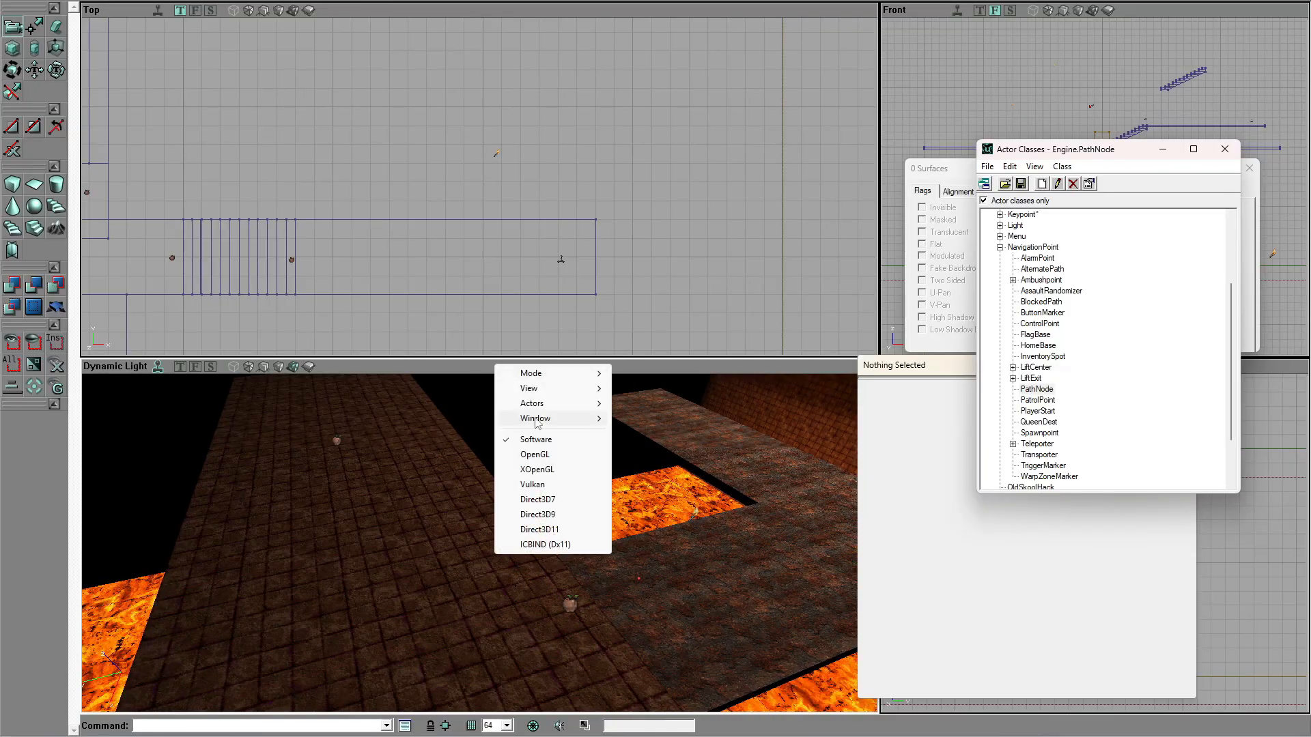
mouse_move(546, 387)
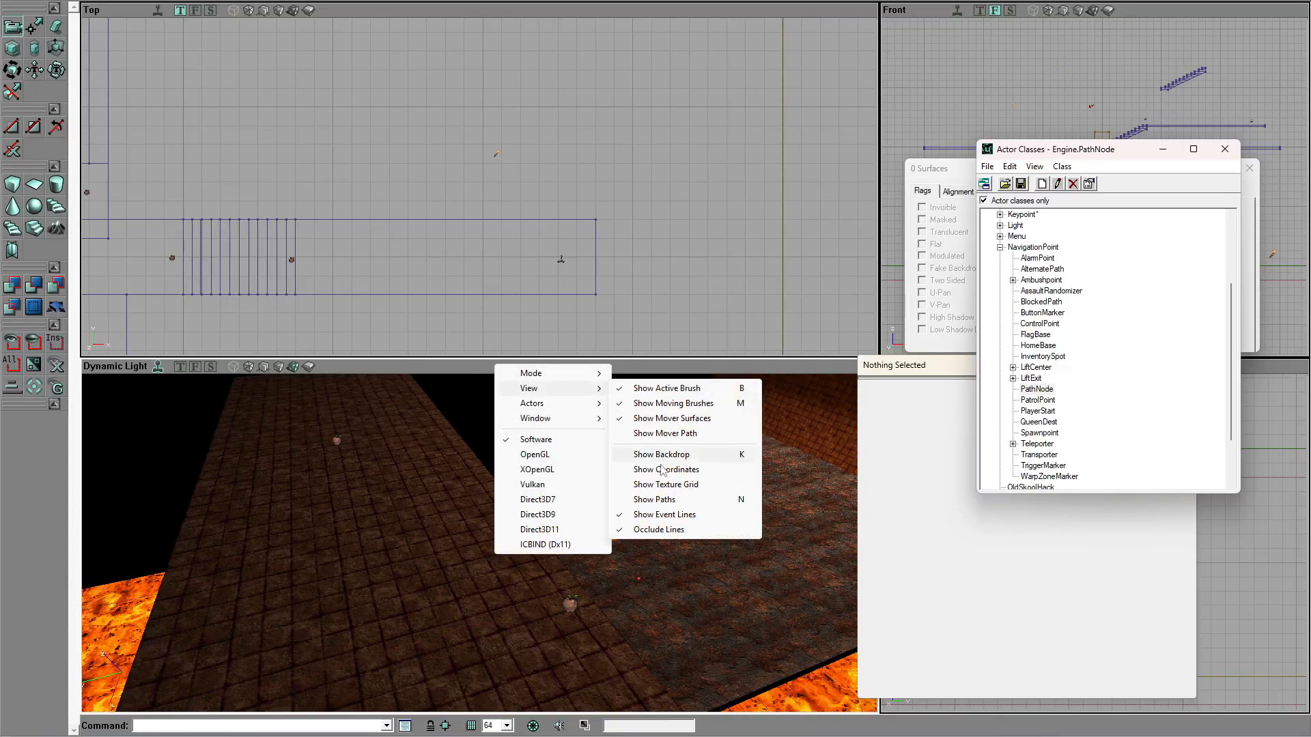
left_click(654, 499)
left_click_drag(654, 499, 585, 526)
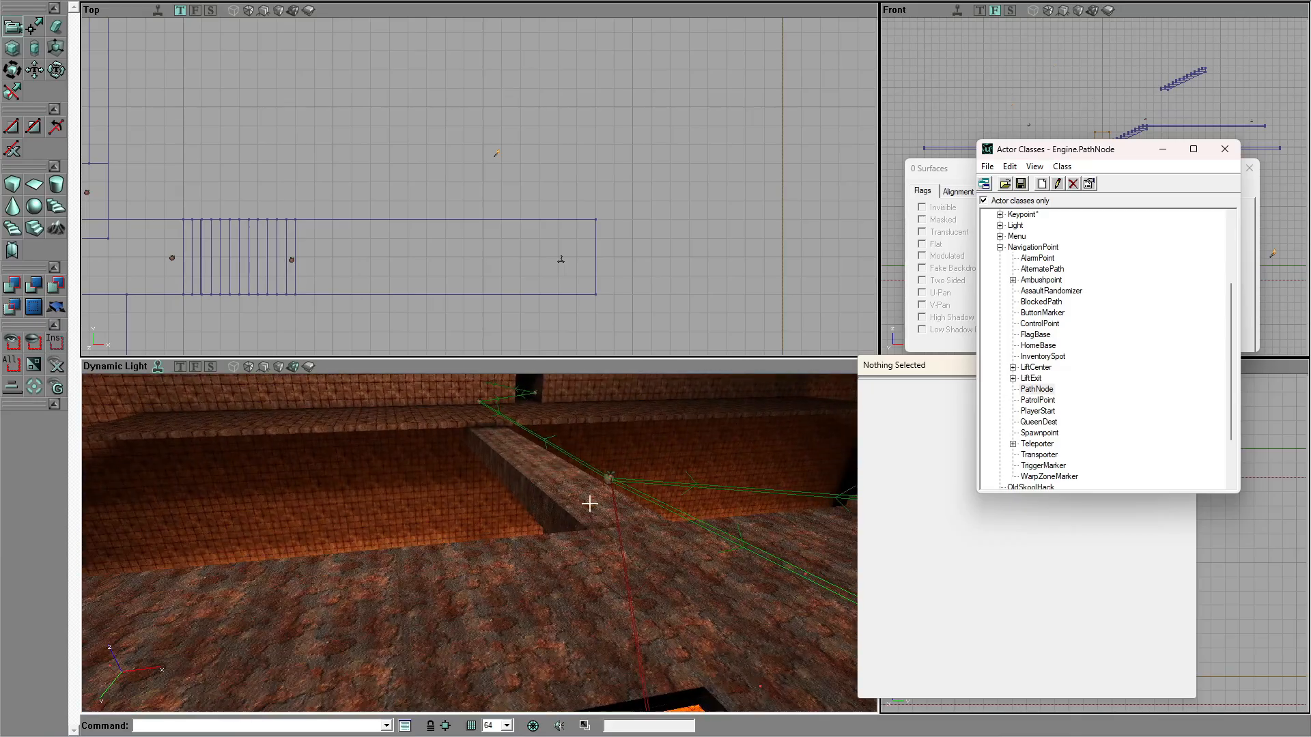
mouse_move(531, 601)
left_mouse_down()
mouse_move(509, 558)
mouse_move(501, 623)
mouse_move(433, 639)
mouse_move(434, 574)
mouse_move(328, 571)
mouse_move(266, 549)
left_mouse_up()
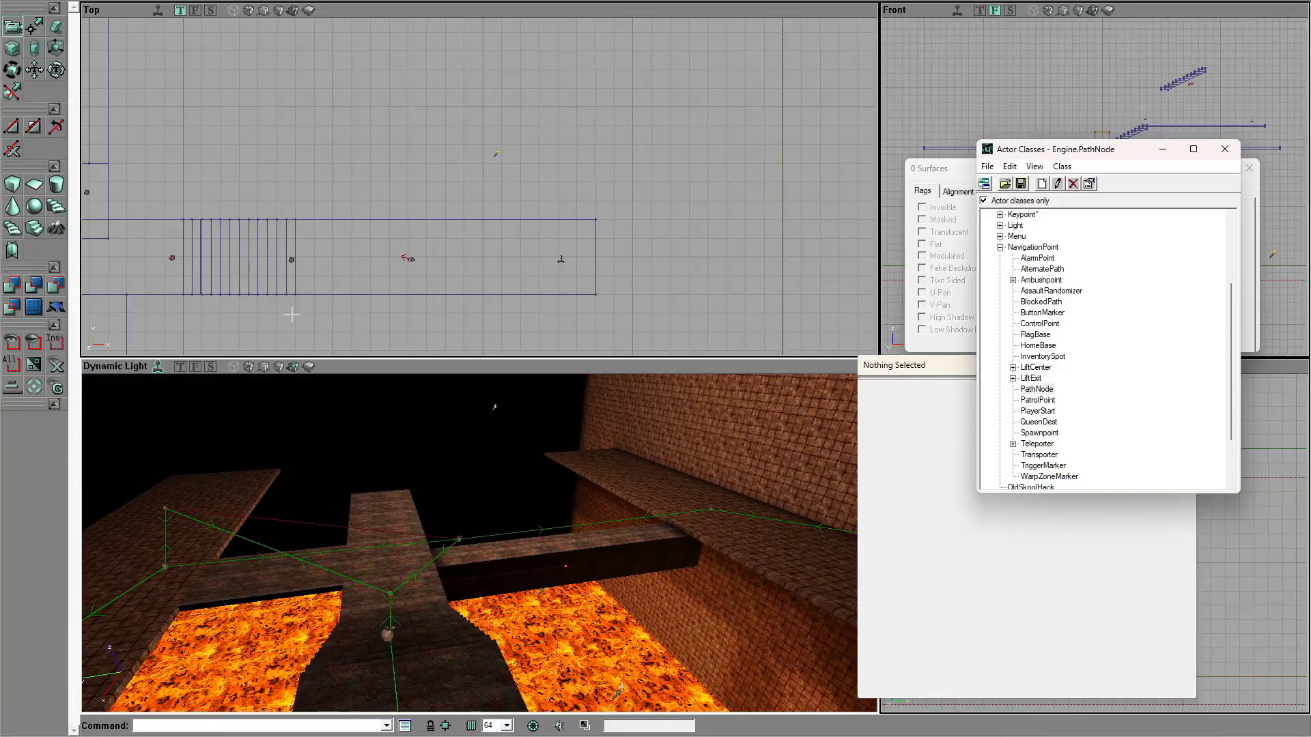
Step: Open the level properties and enter the author's name in the LevelInfo Author property
left_click(58, 0)
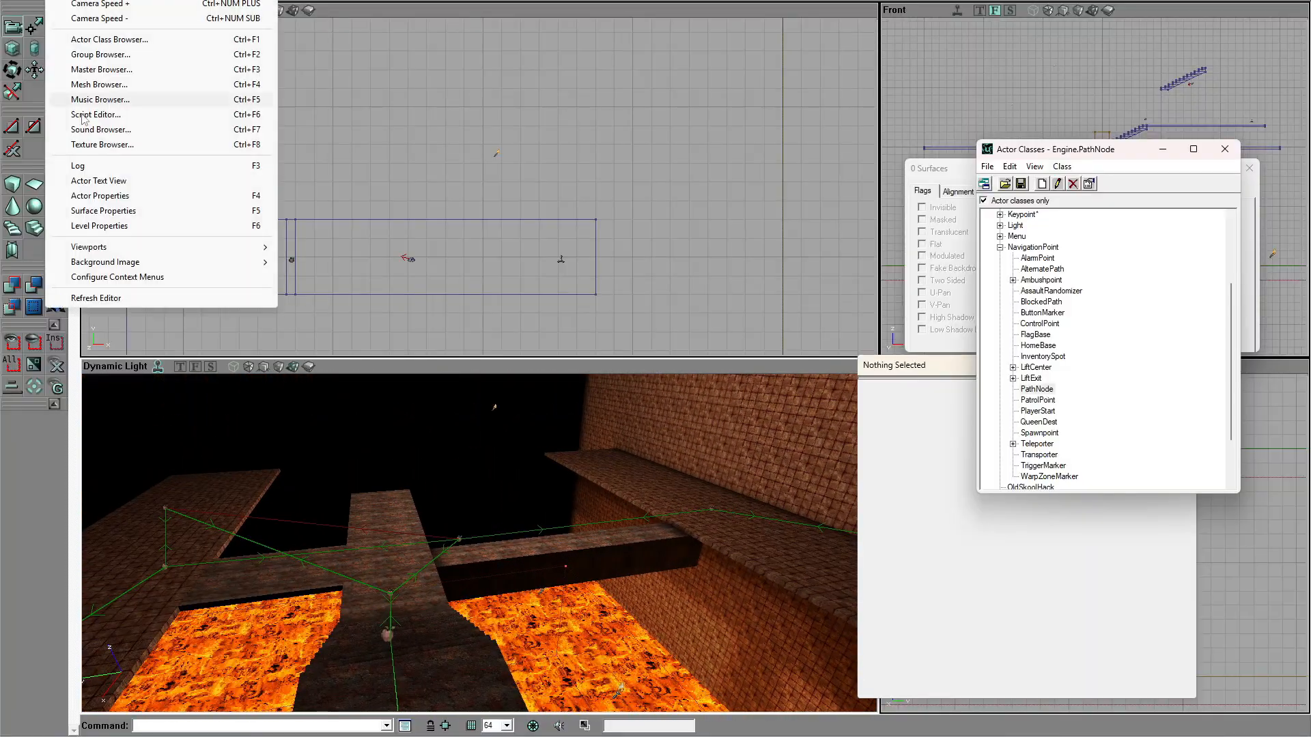
left_click(99, 226)
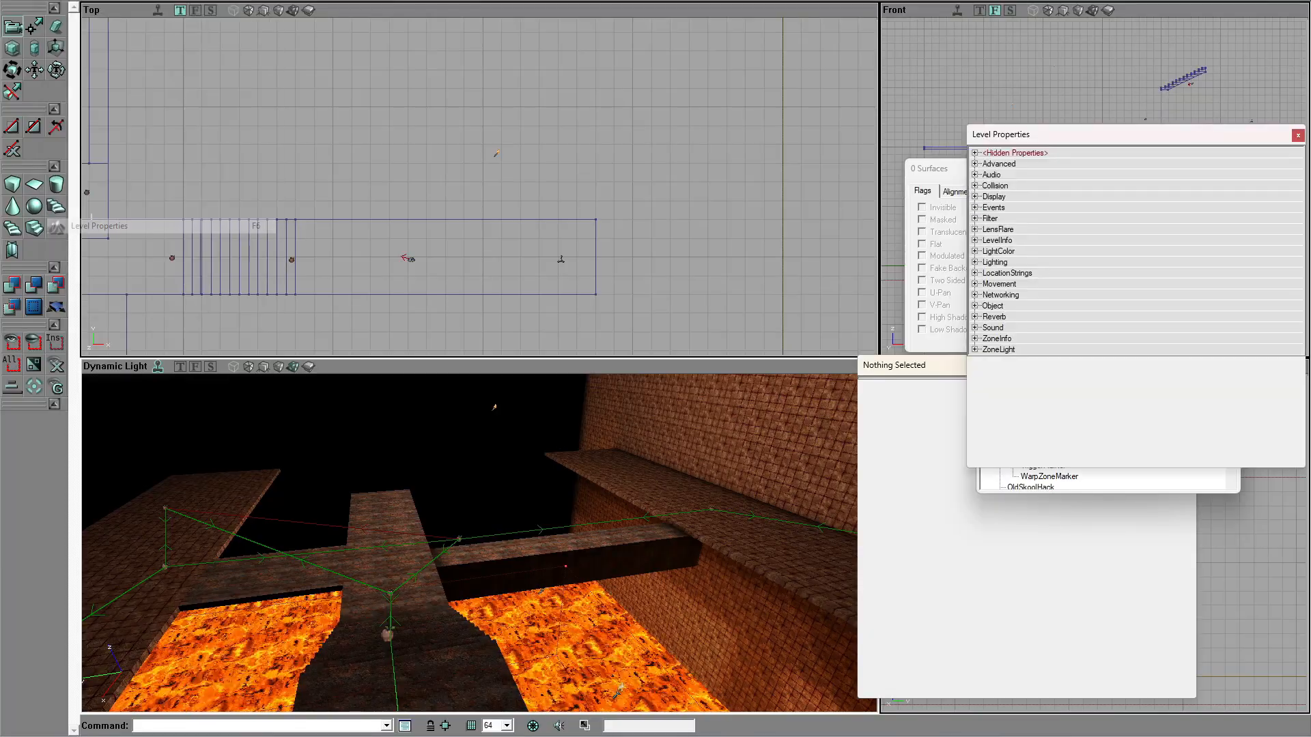
left_click_drag(1087, 146, 589, 83)
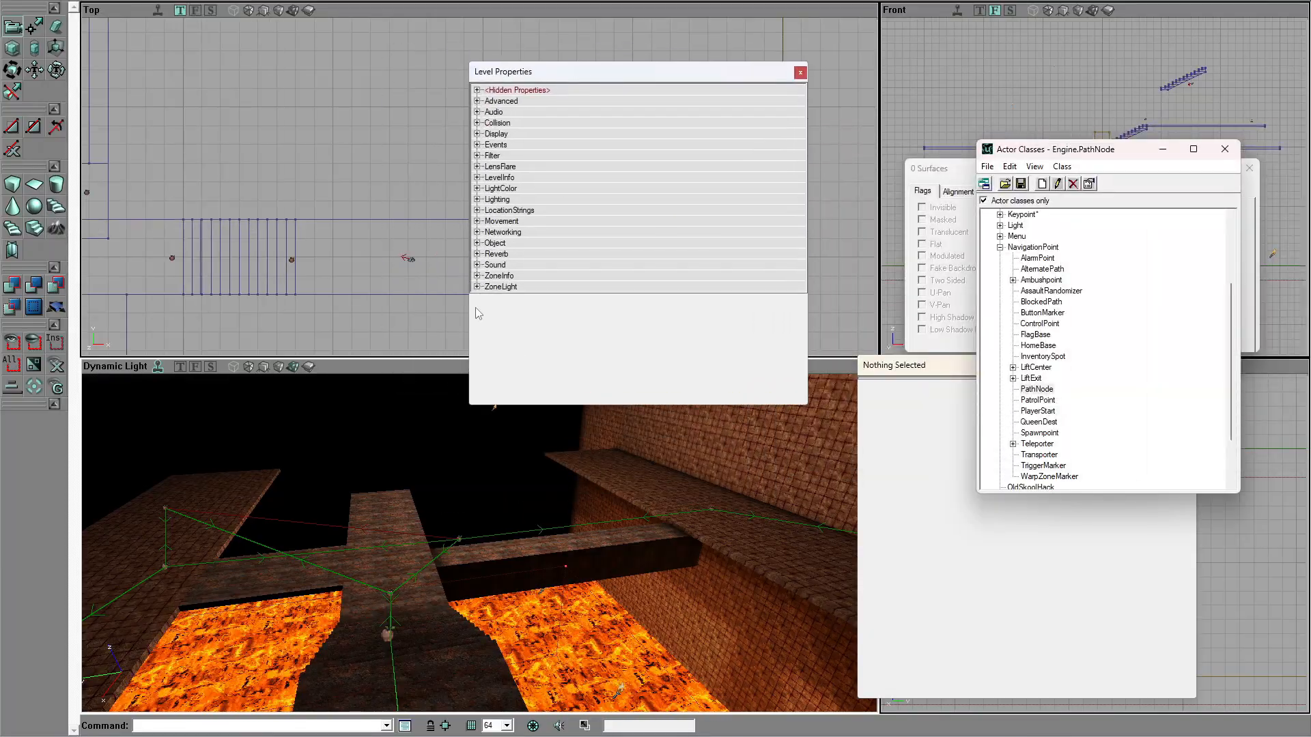
left_click(477, 178)
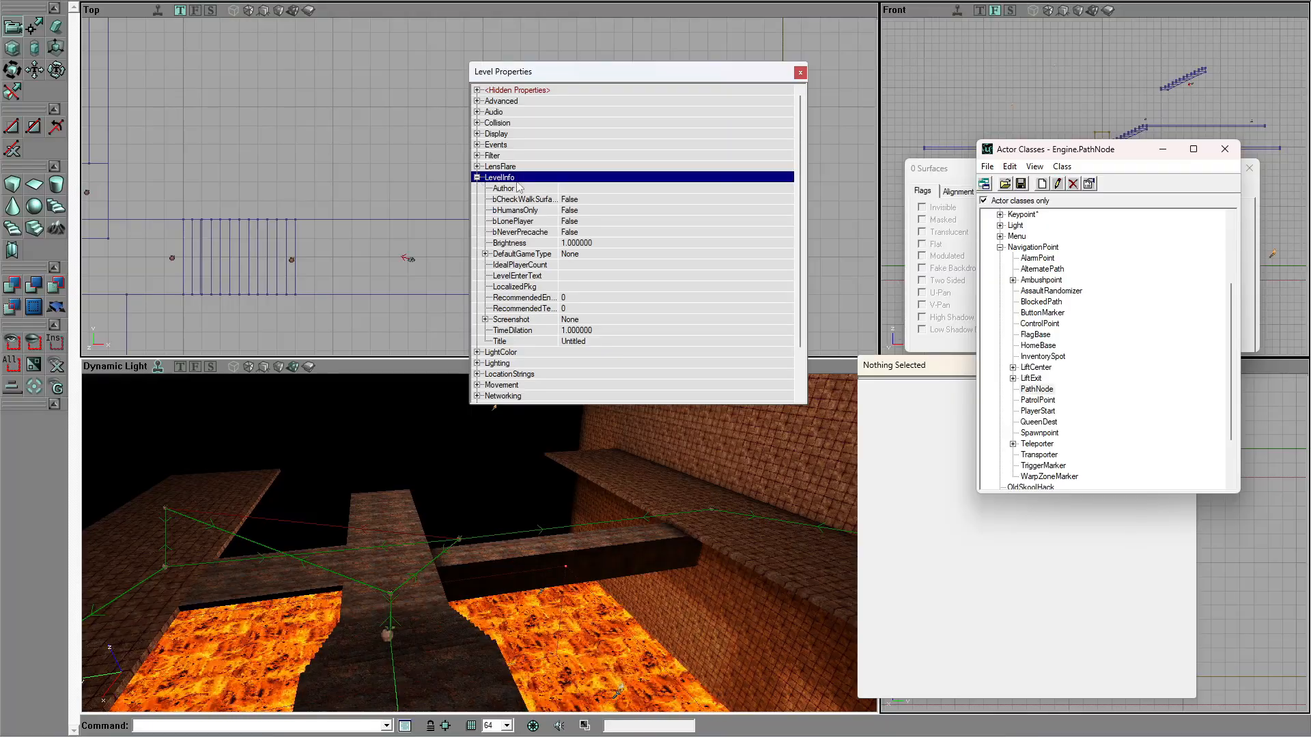
left_click(576, 190)
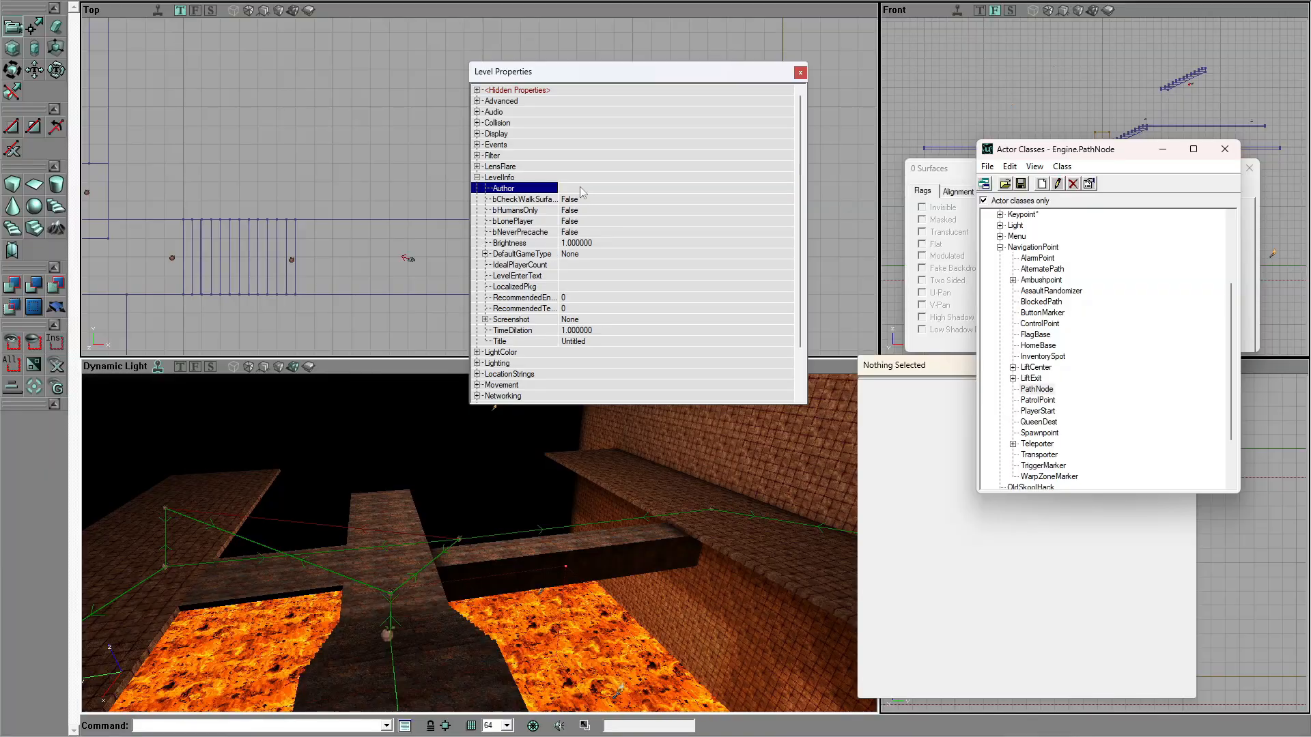
type("Matt 'Fatmarrow' Farrow")
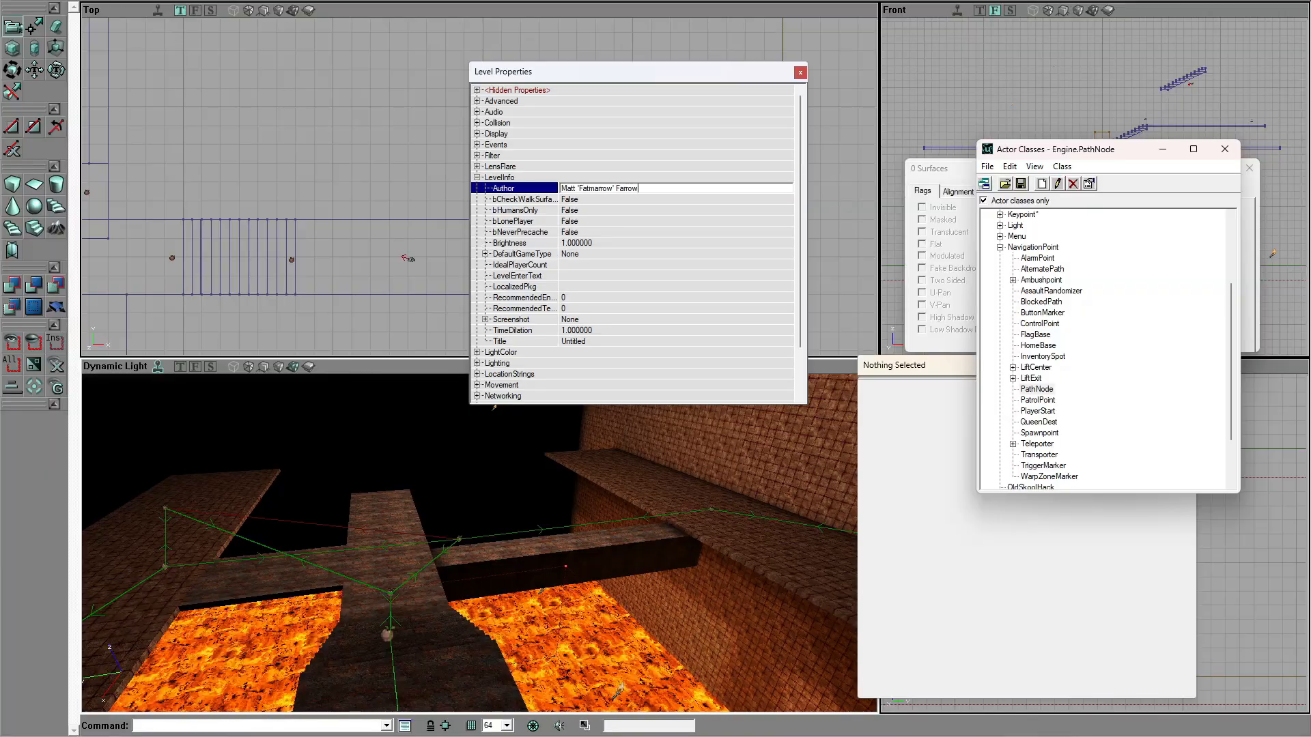
key("Return")
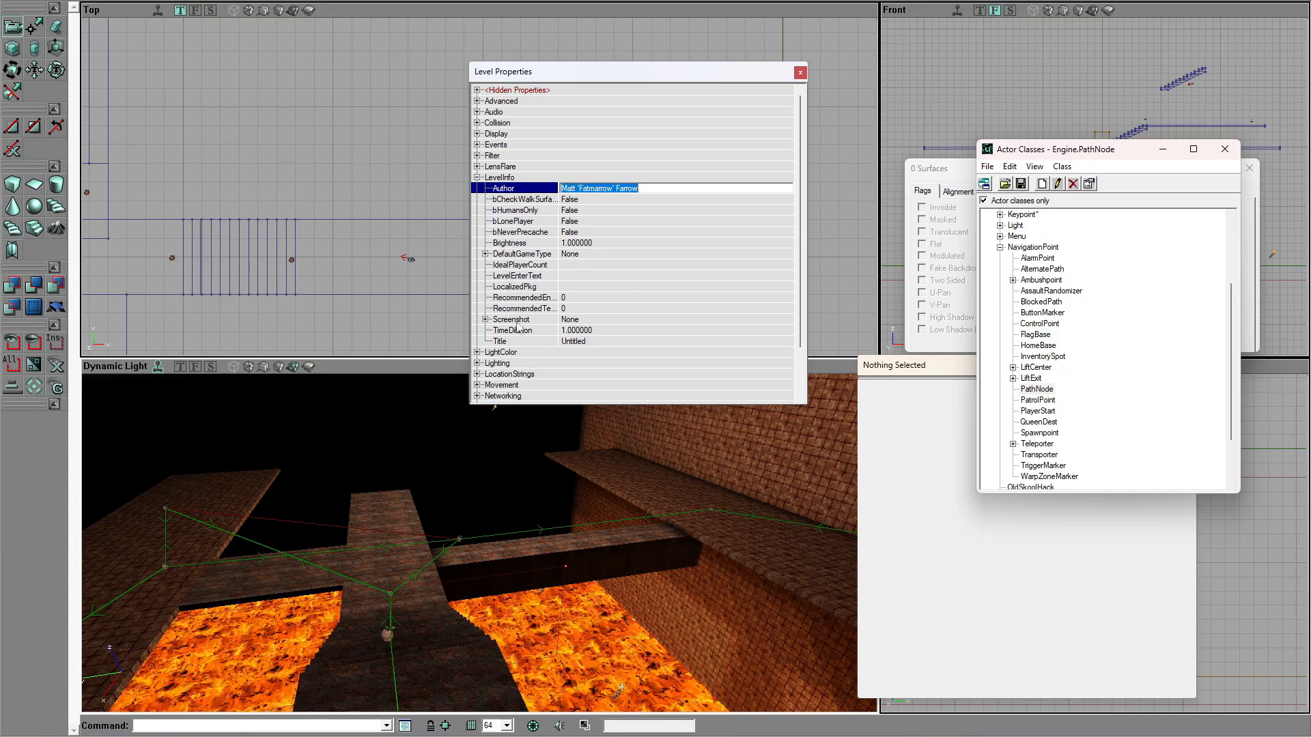
Step: Set the level's IdealPlayerCount to 2, enter the test level's title and close the level properties
scroll(601, 334, "down", 2)
scroll(601, 329, "up", 1)
left_click(580, 244)
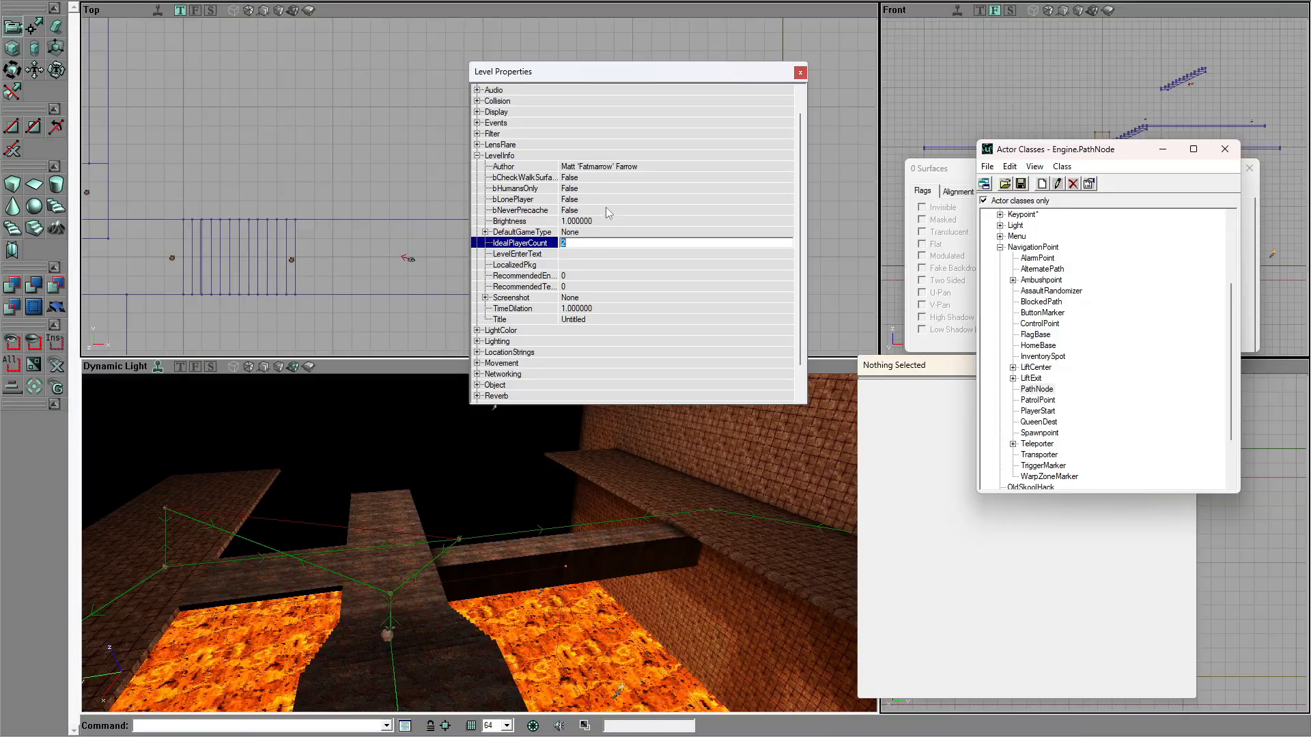
left_click(597, 319)
type("Mat")
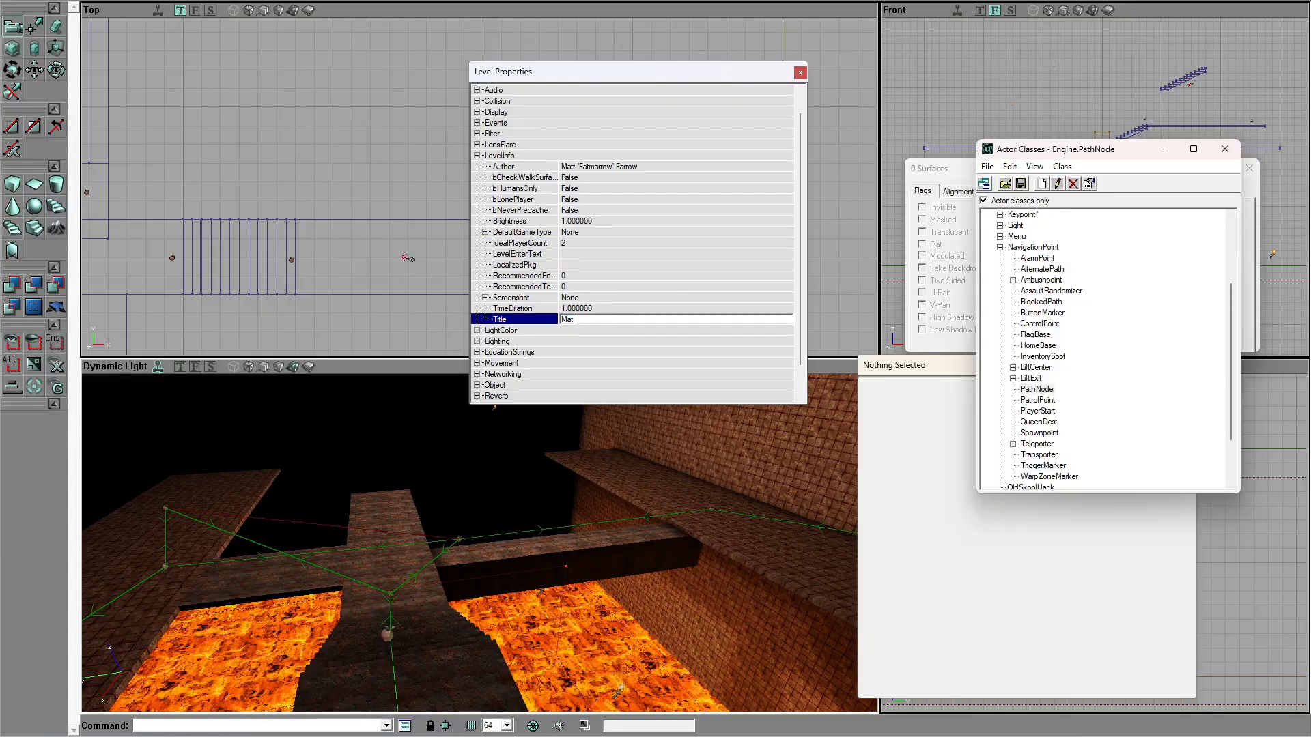
type("t's Test Level")
key("Return")
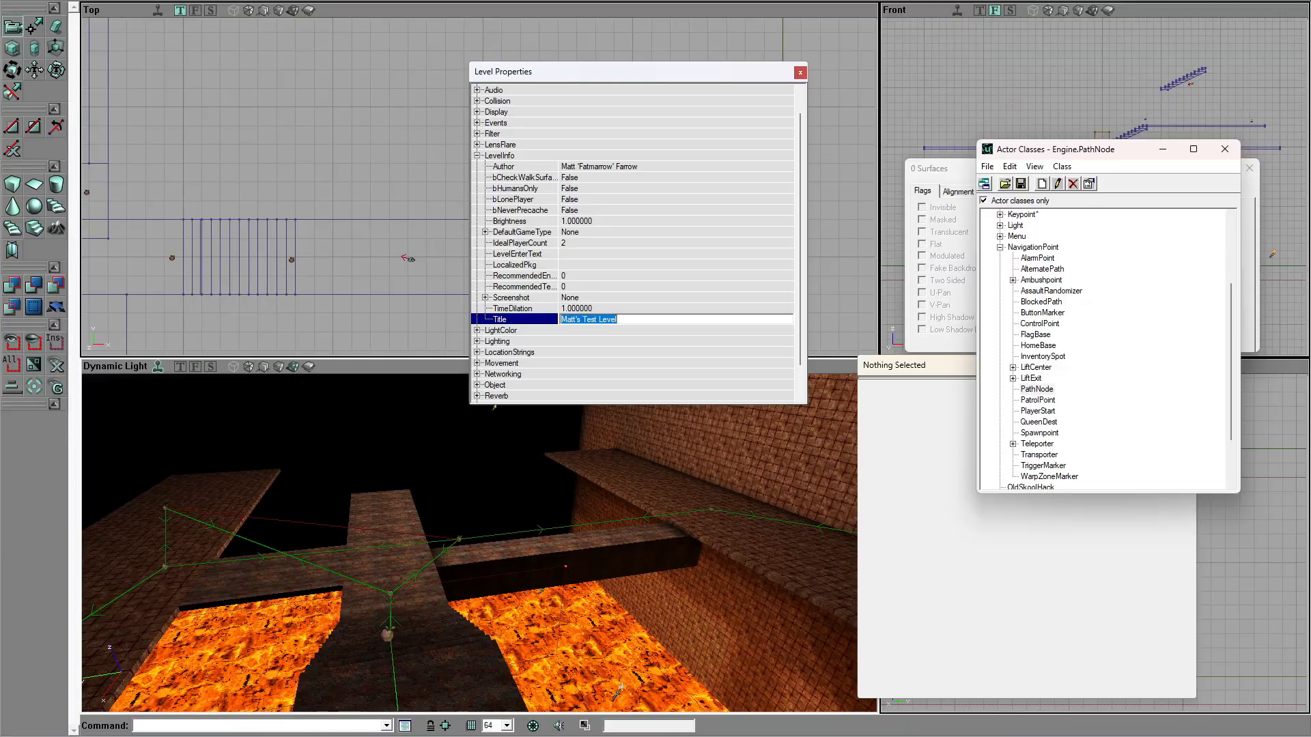
left_click(801, 73)
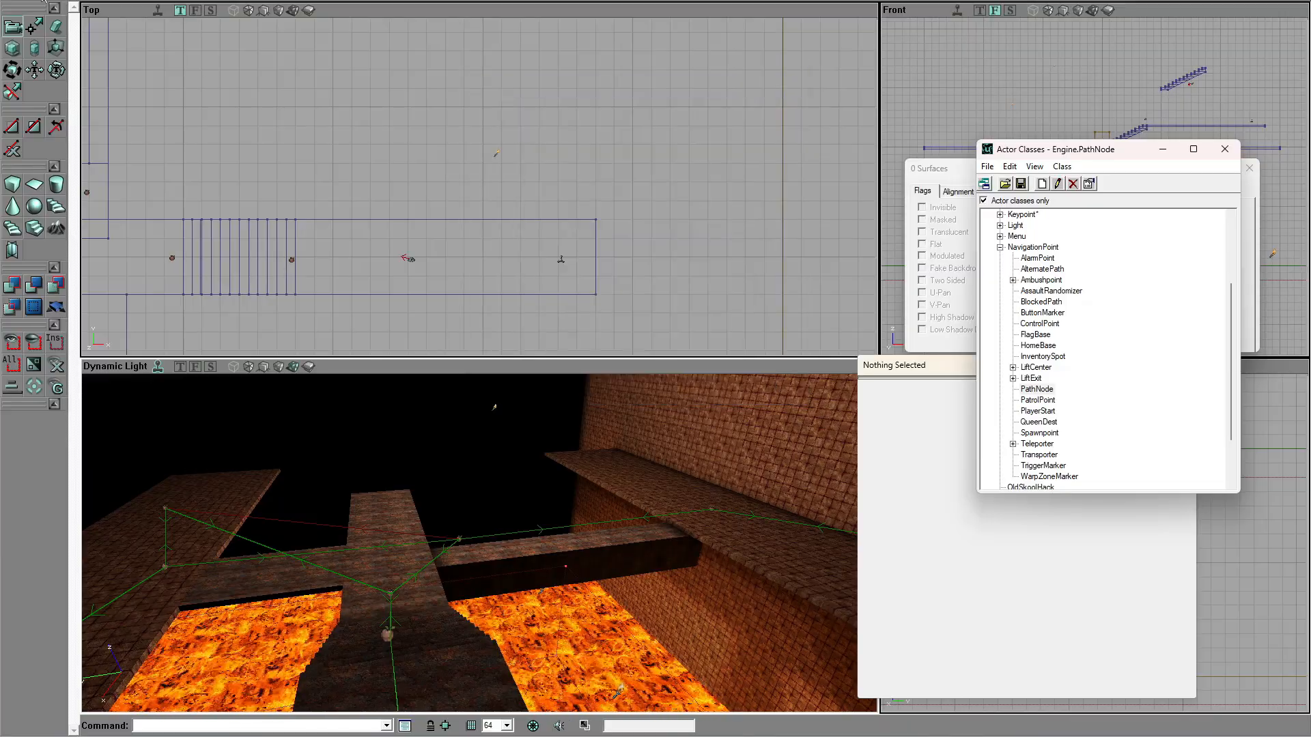
Step: Look through the Inventory pickup and weapon classes and choose UT_Eightball under TournamentWeapon
left_click_drag(531, 487, 594, 410)
right_click_drag(797, 472, 796, 468)
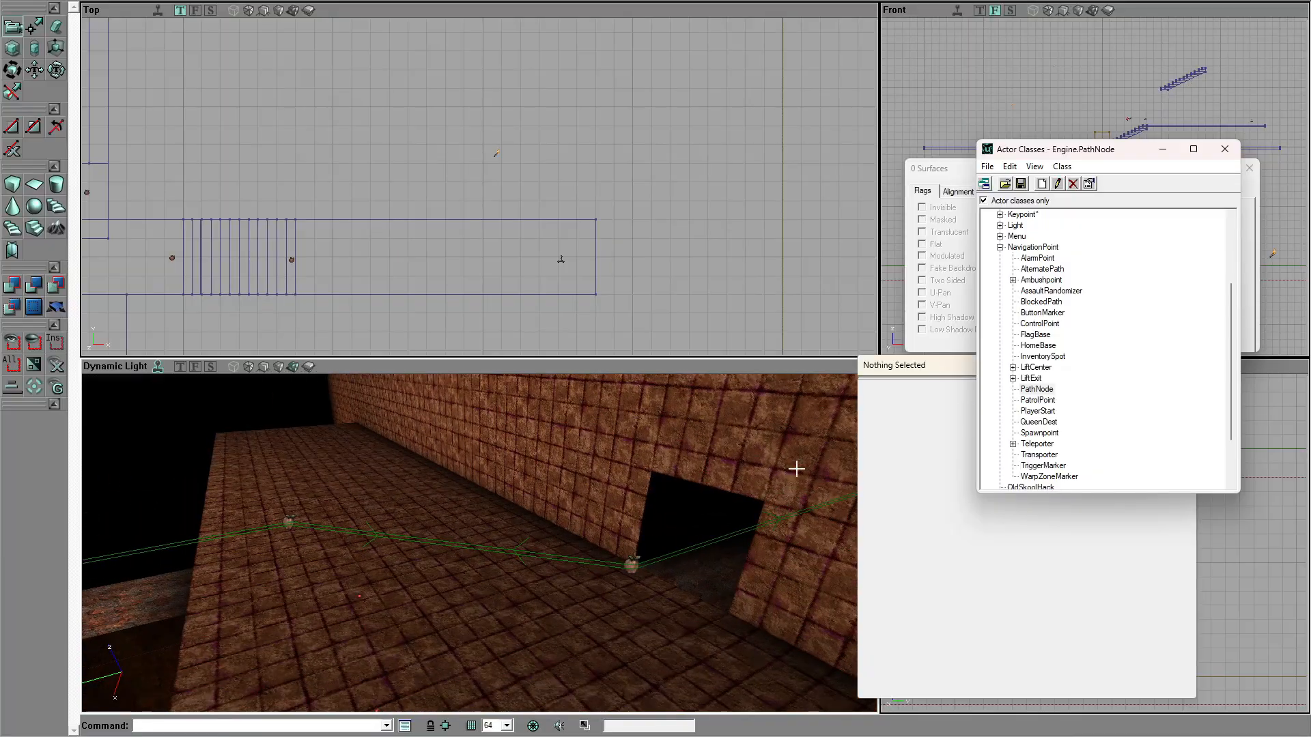
left_click(1000, 247)
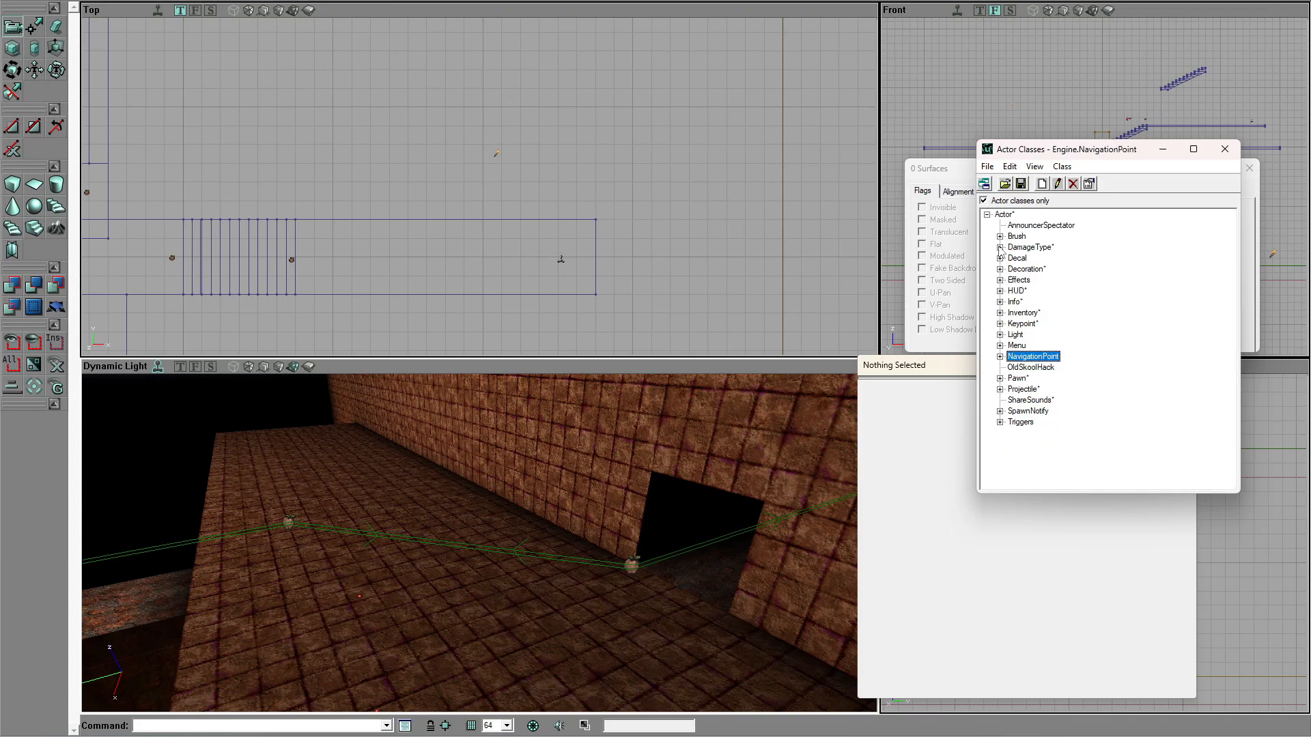
left_click(1000, 313)
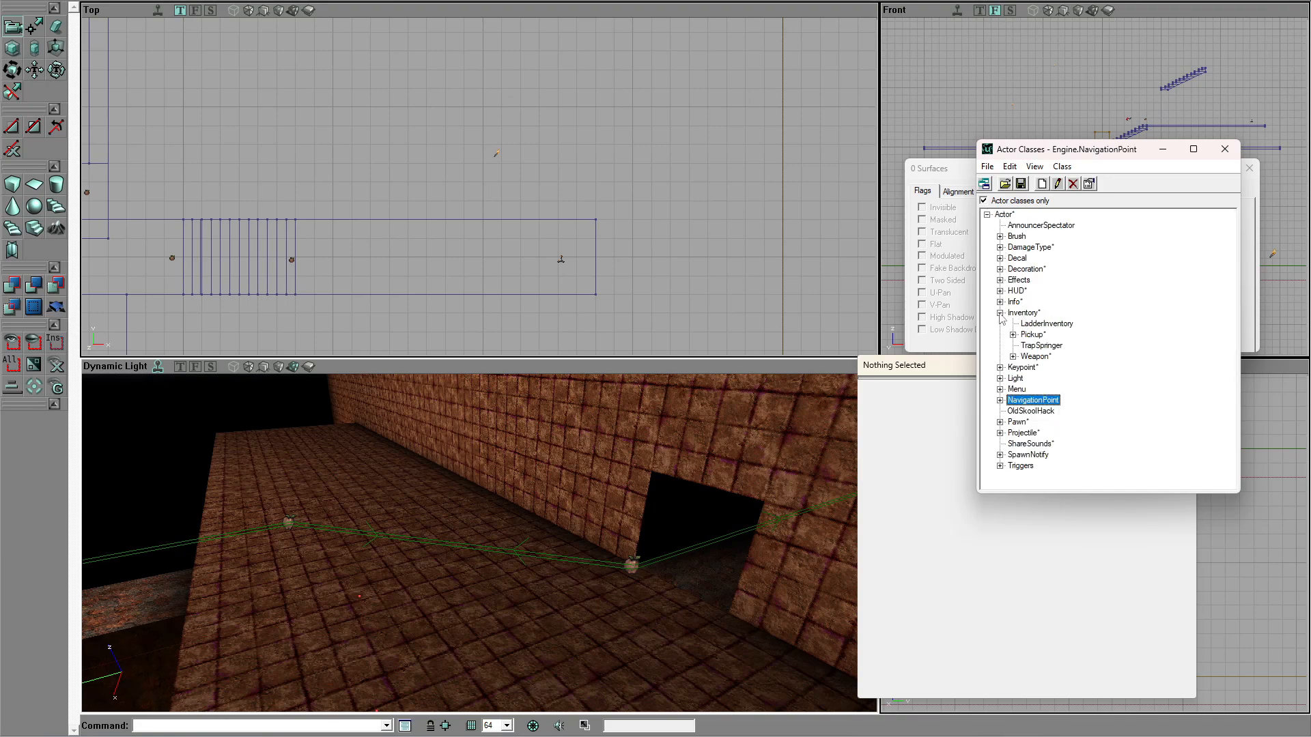
left_click(1013, 357)
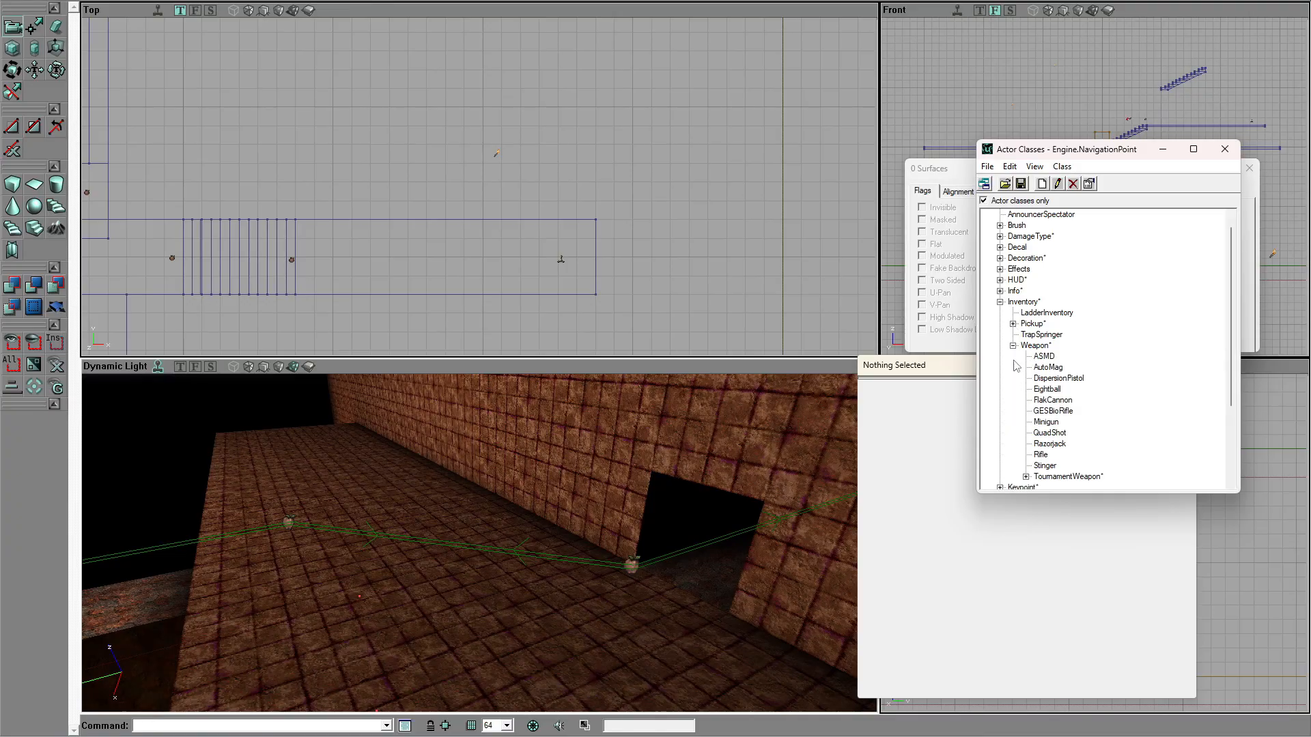
left_click(1014, 324)
scroll(1031, 367, "down", 2)
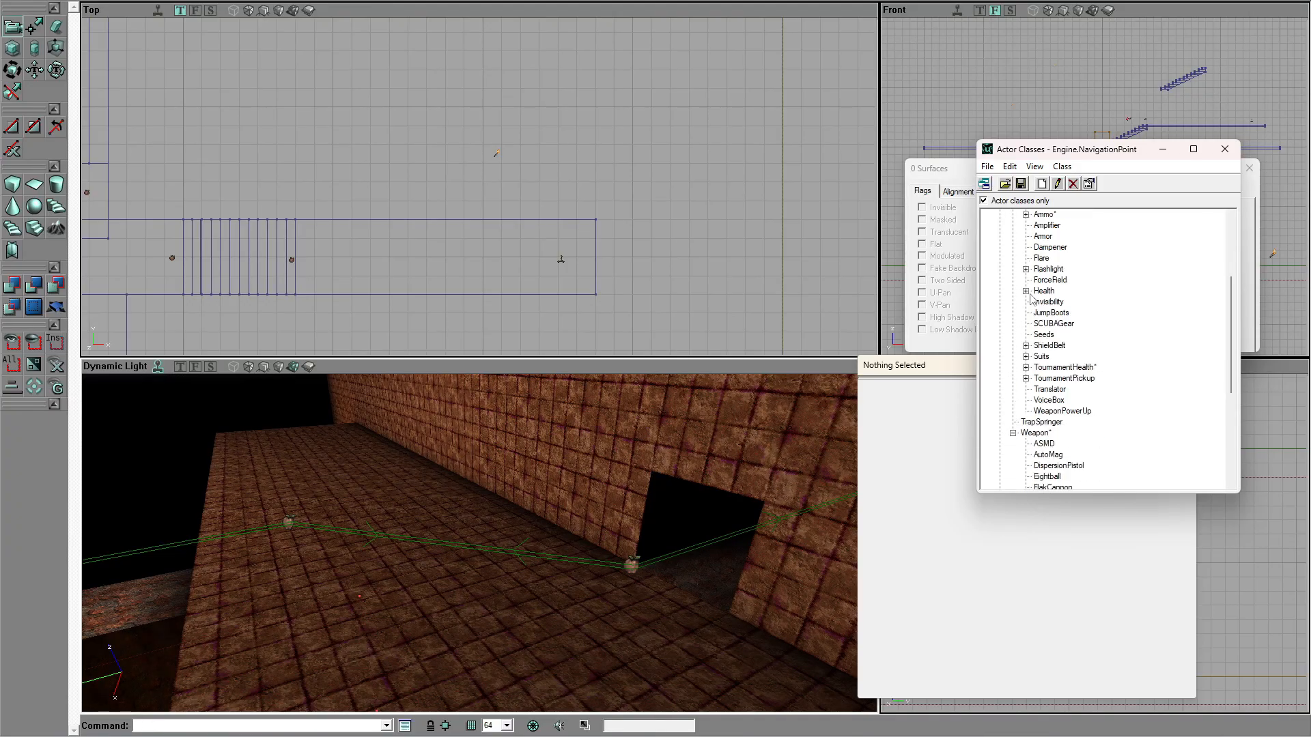
scroll(1058, 345, "up", 1)
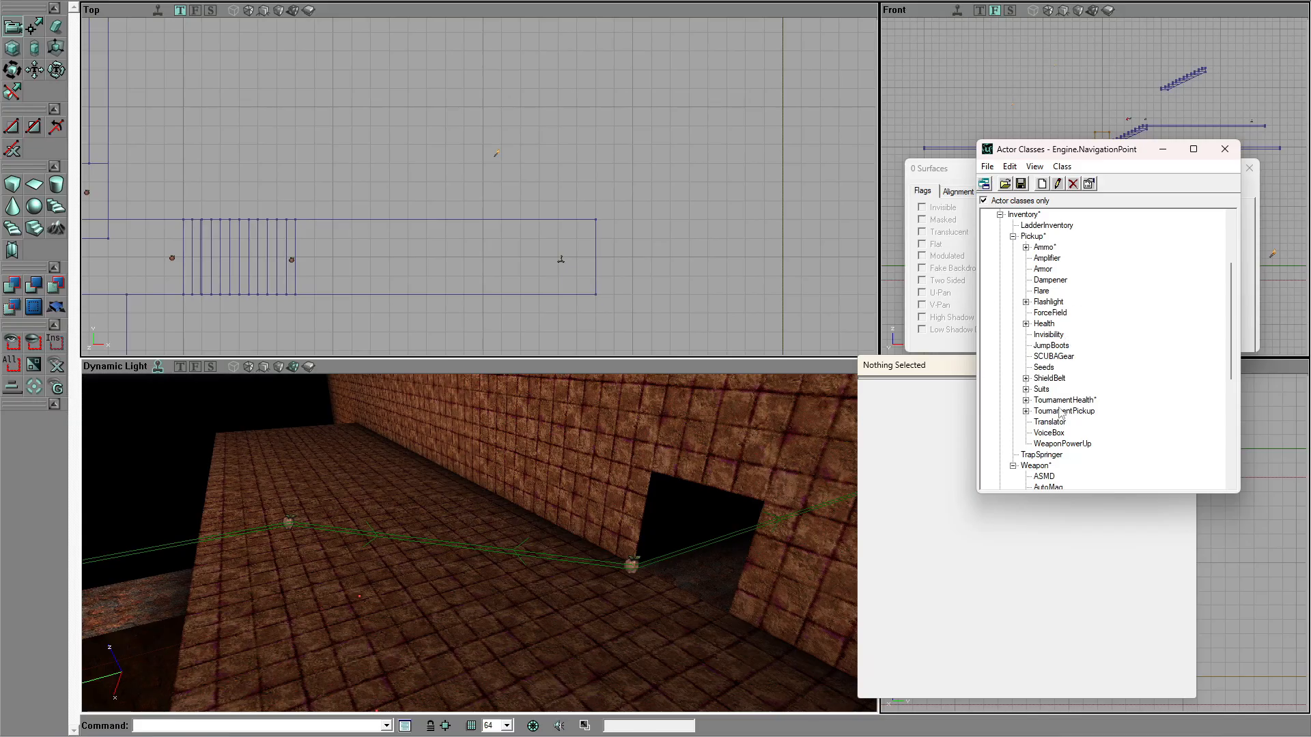
scroll(1063, 409, "down", 1)
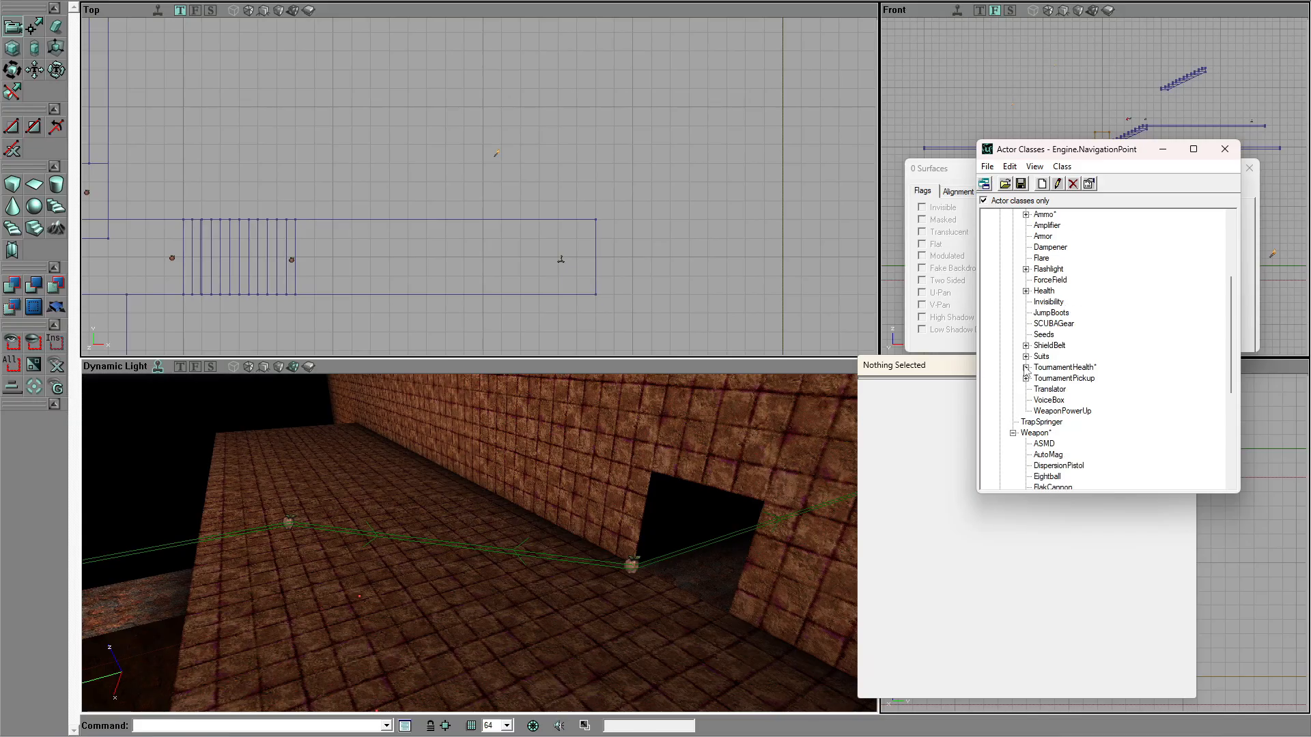
left_click(1026, 379)
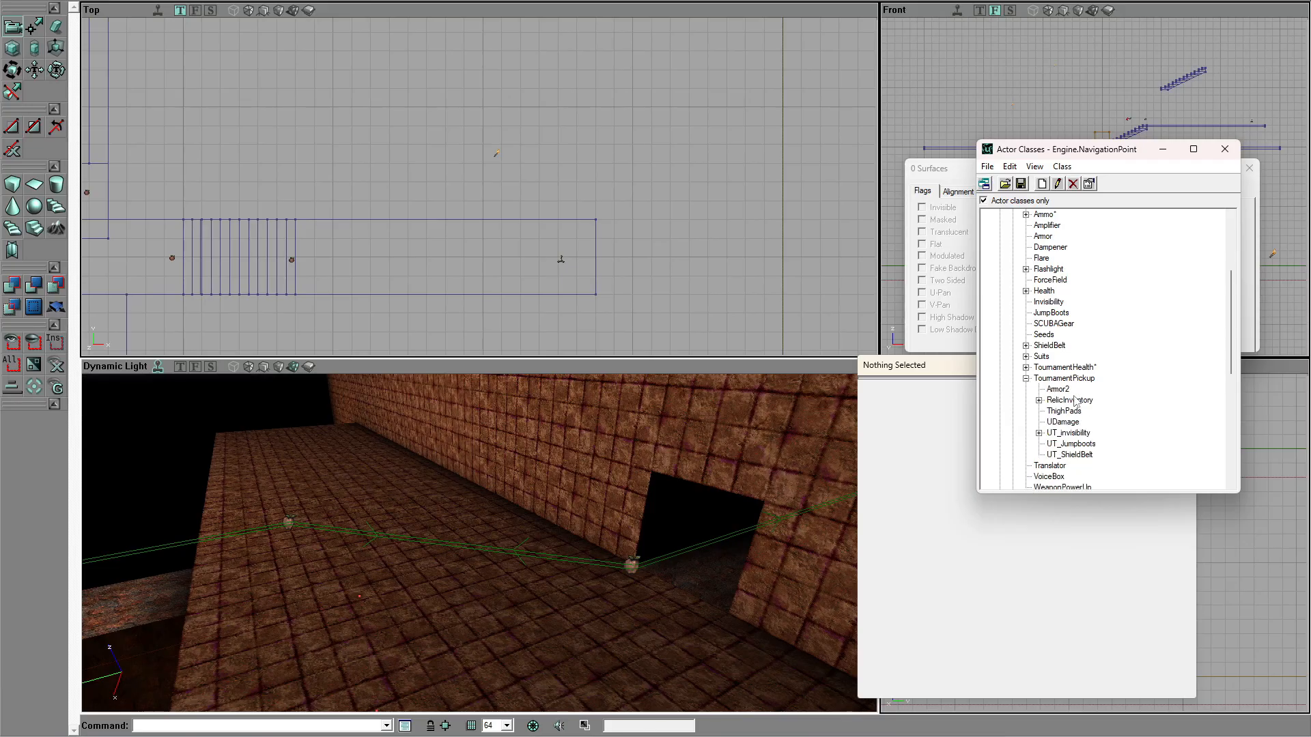
scroll(1076, 401, "down", 2)
scroll(1051, 402, "down", 5)
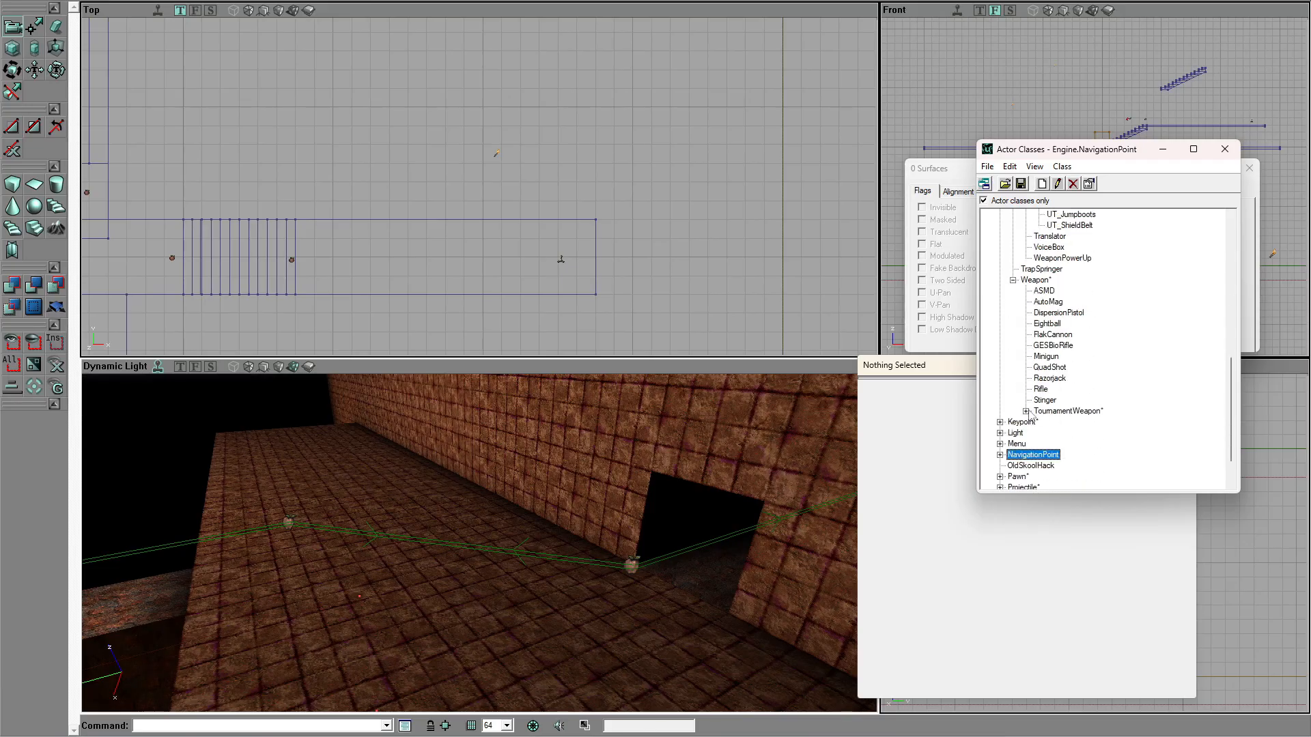
left_click(1025, 411)
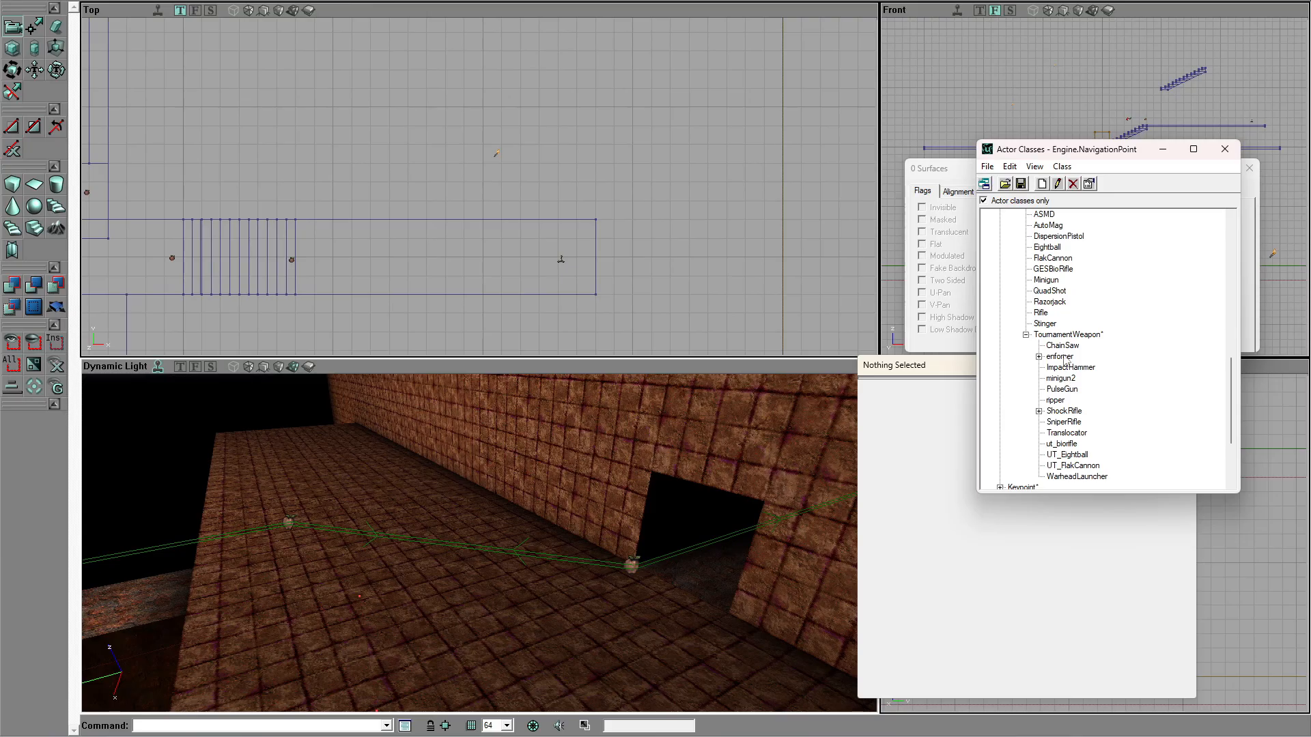
left_click(1069, 455)
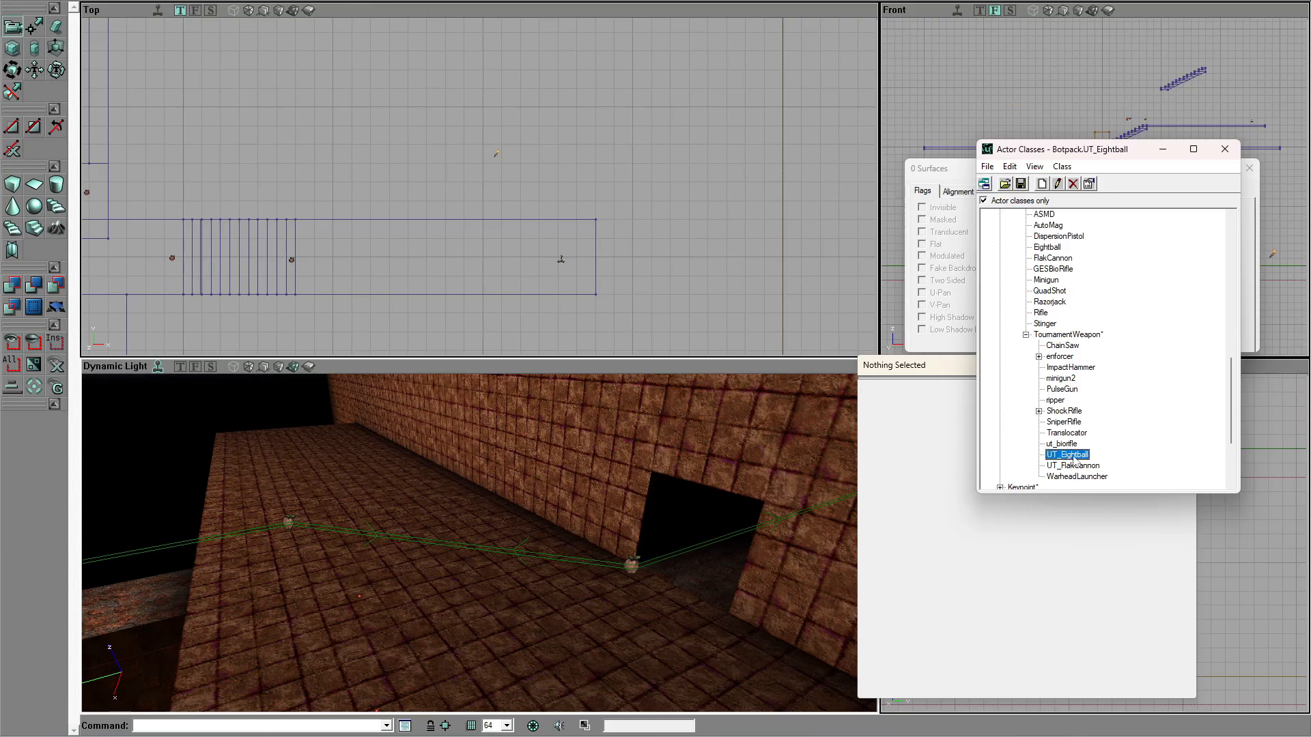
Step: Add a UT_Eightball on the narrow stone bridge over the lava and shift it to the middle of the bridge's width
right_click_drag(644, 593, 419, 536)
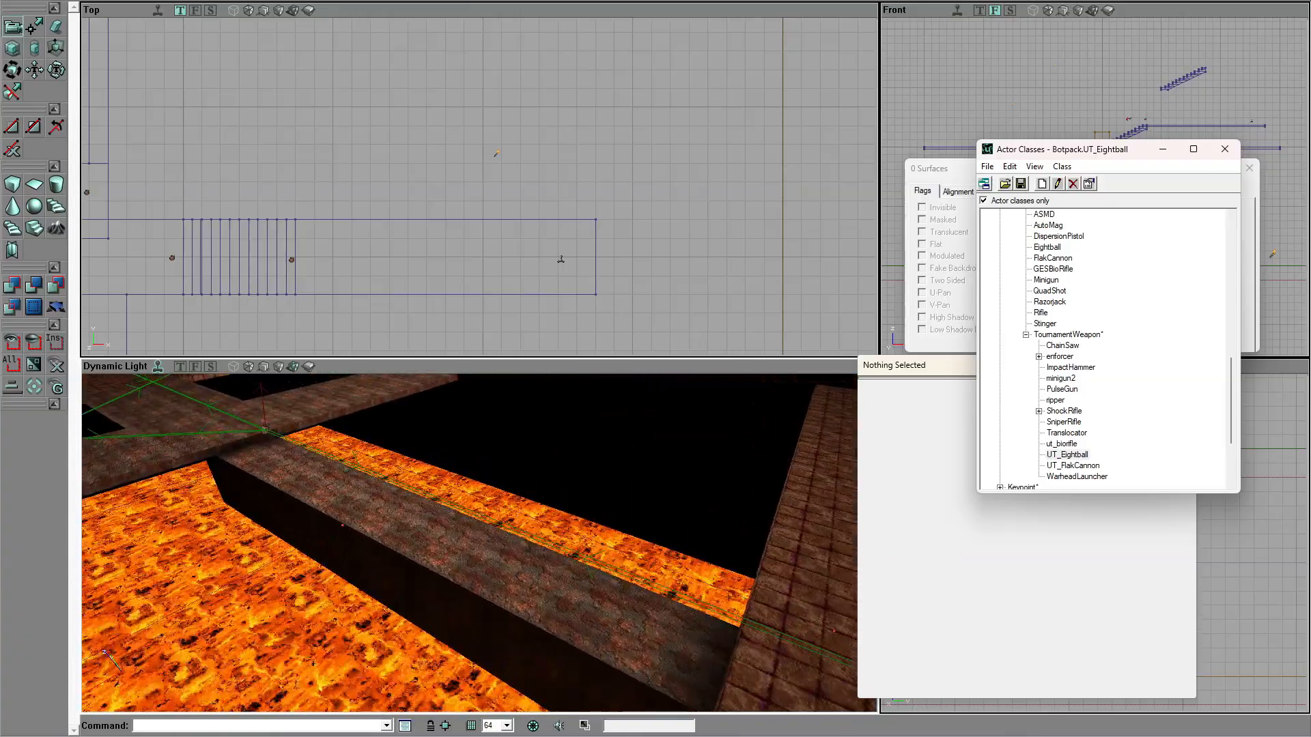
right_click(438, 538)
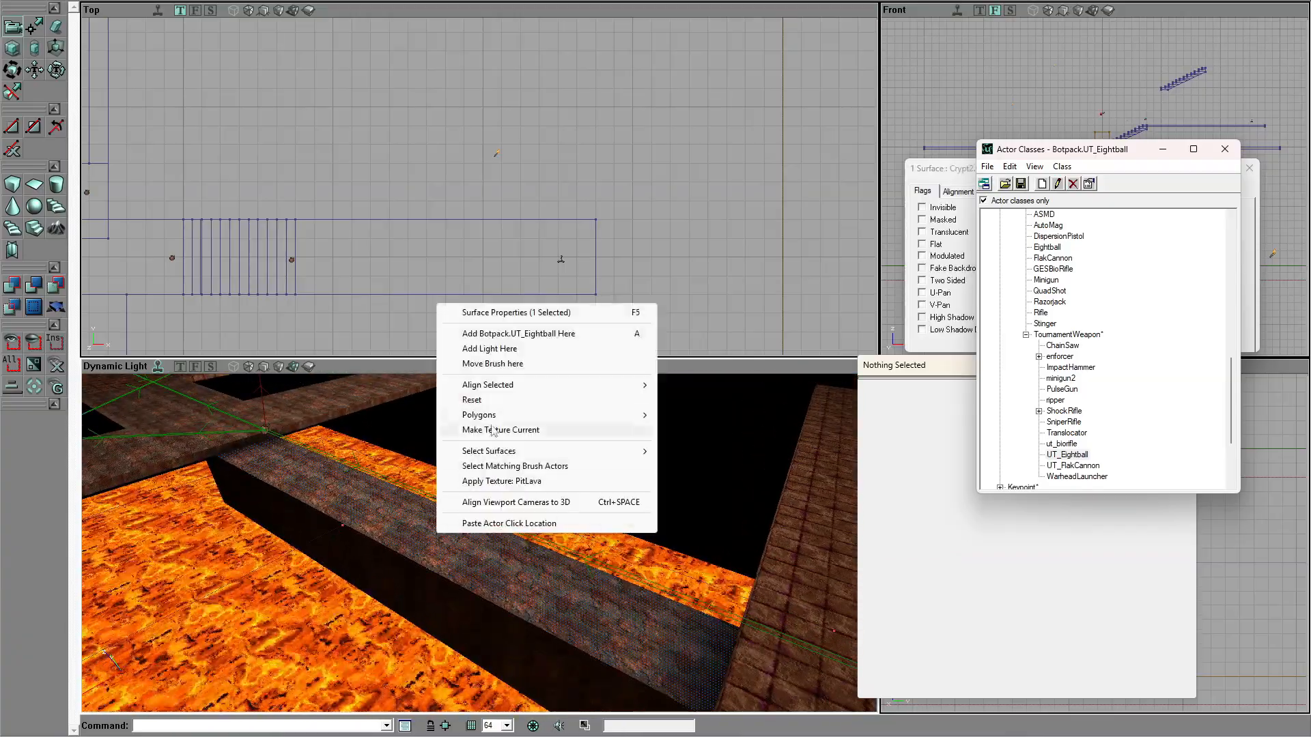
left_click(498, 333)
right_click_drag(490, 437, 342, 475)
right_click_drag(393, 379, 384, 369)
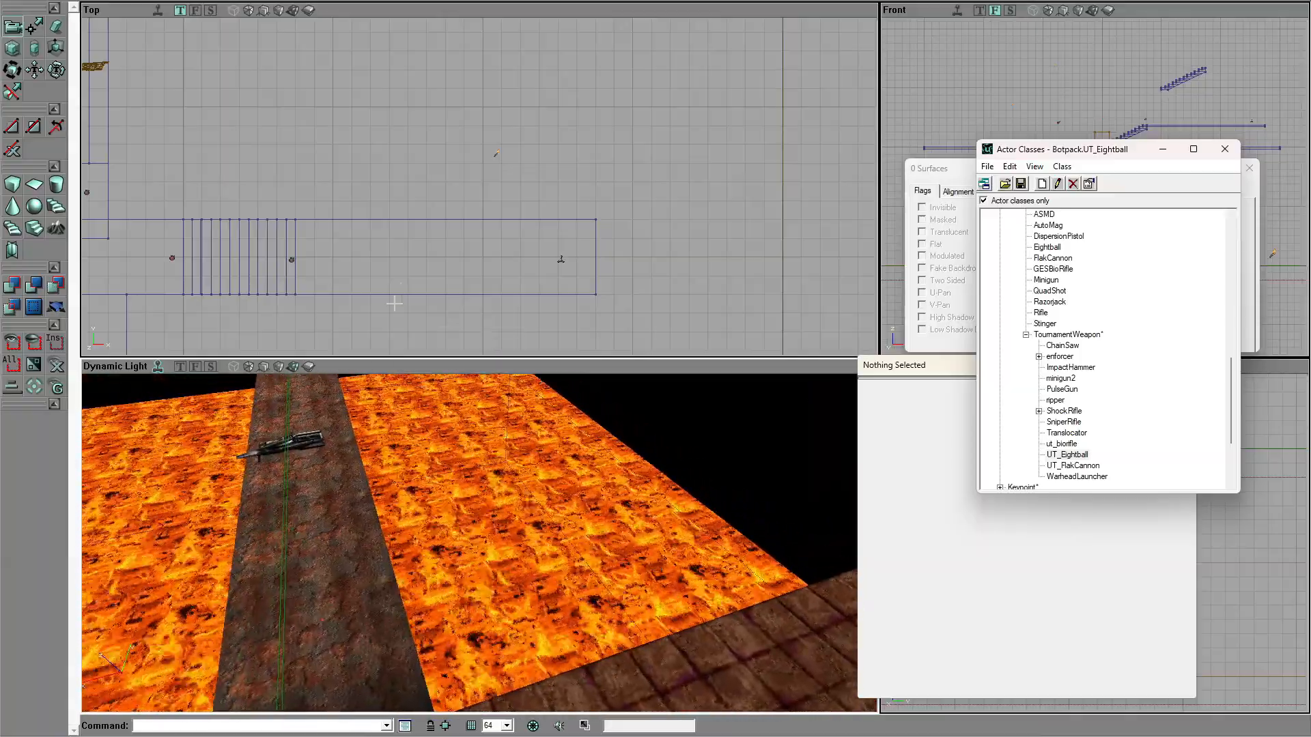
right_click_drag(384, 259, 654, 267)
left_click(374, 164)
left_click_drag(373, 165, 366, 160, "ctrl")
Step: Look through the Decoration classes and choose TubeLight under ut_Decoration
scroll(1089, 385, "up", 10)
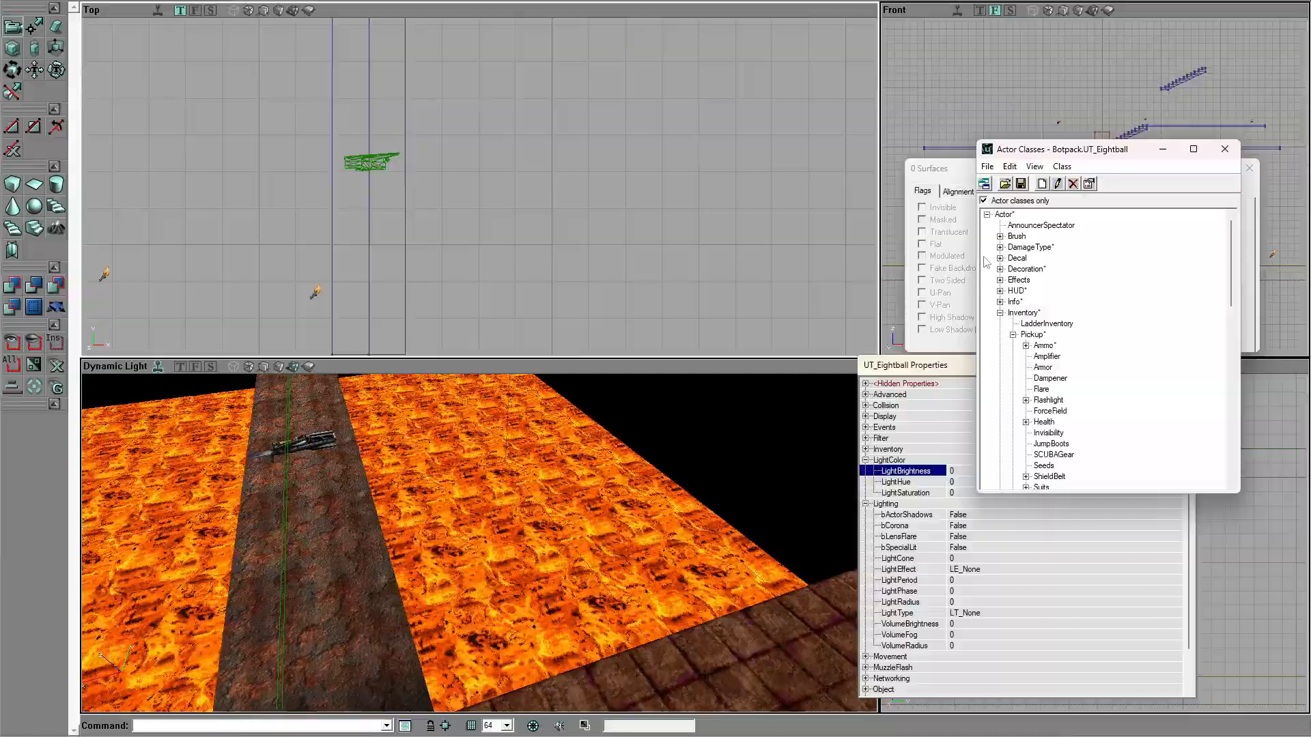
left_click(1001, 270)
scroll(1052, 321, "down", 4)
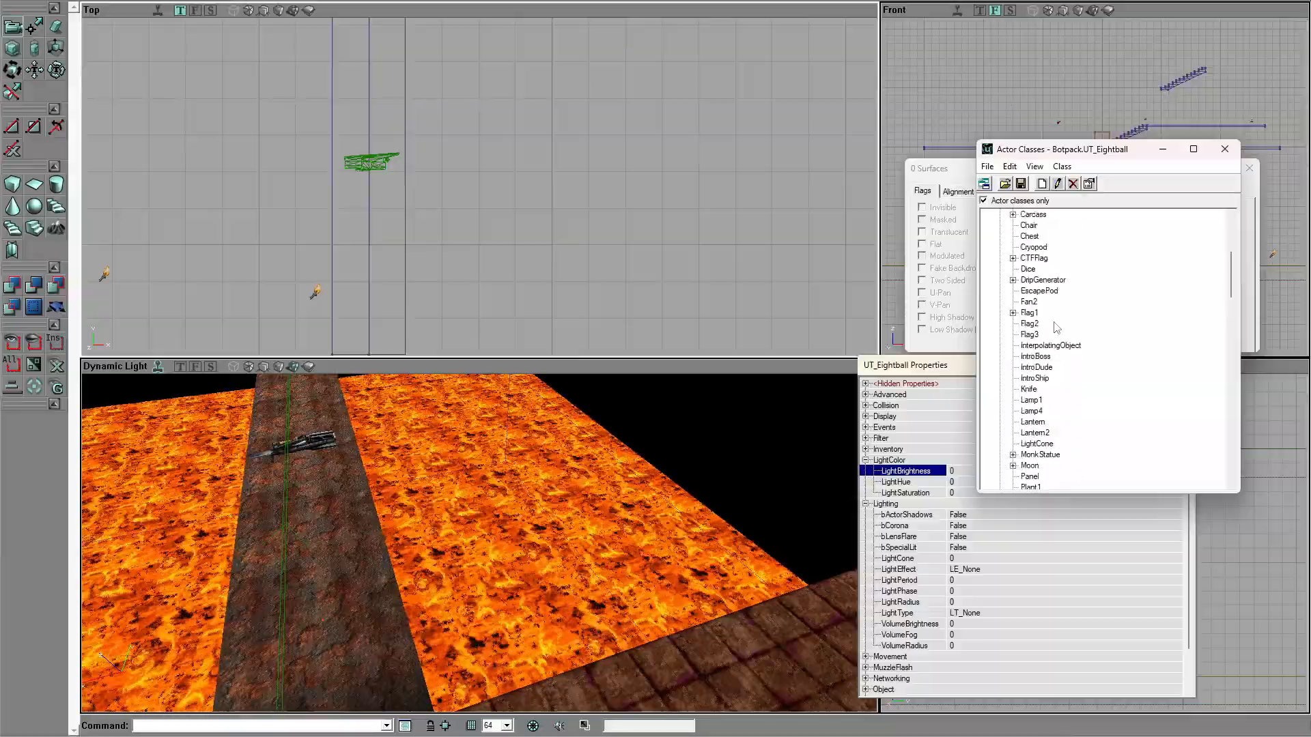
scroll(1106, 404, "down", 1)
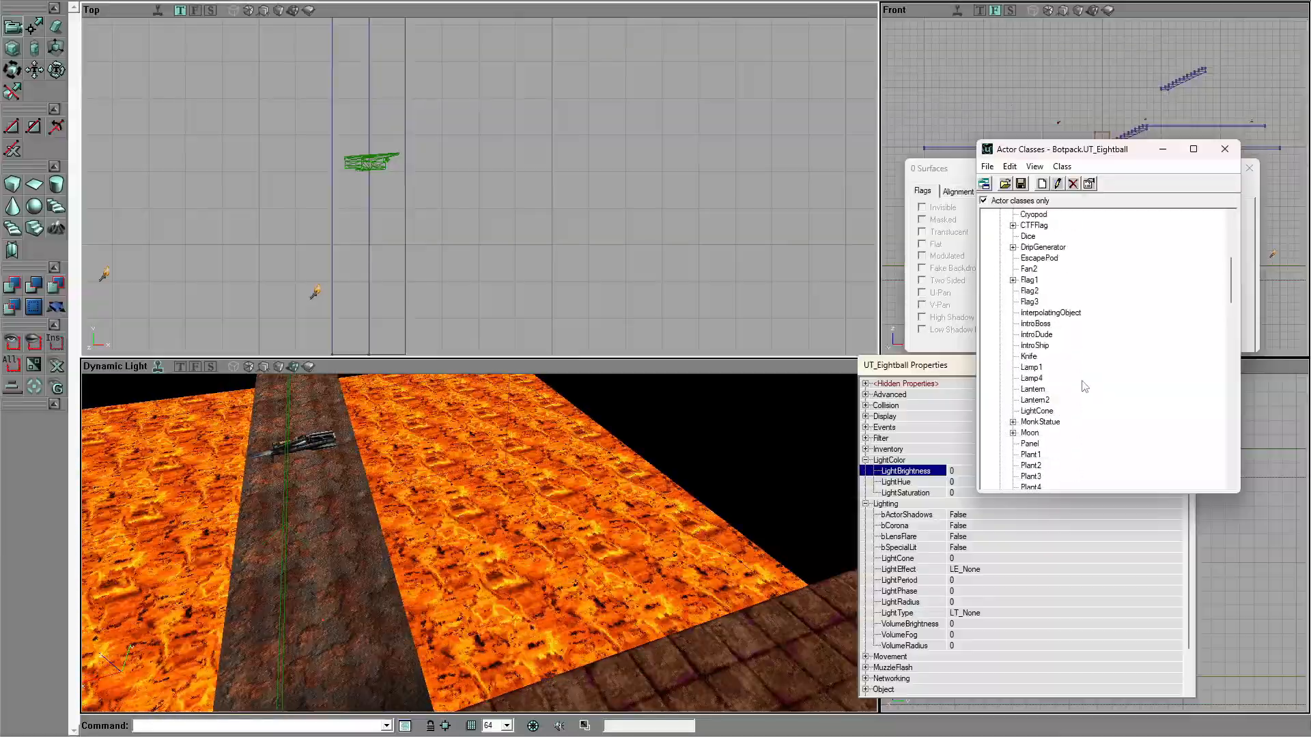
scroll(1074, 390, "down", 12)
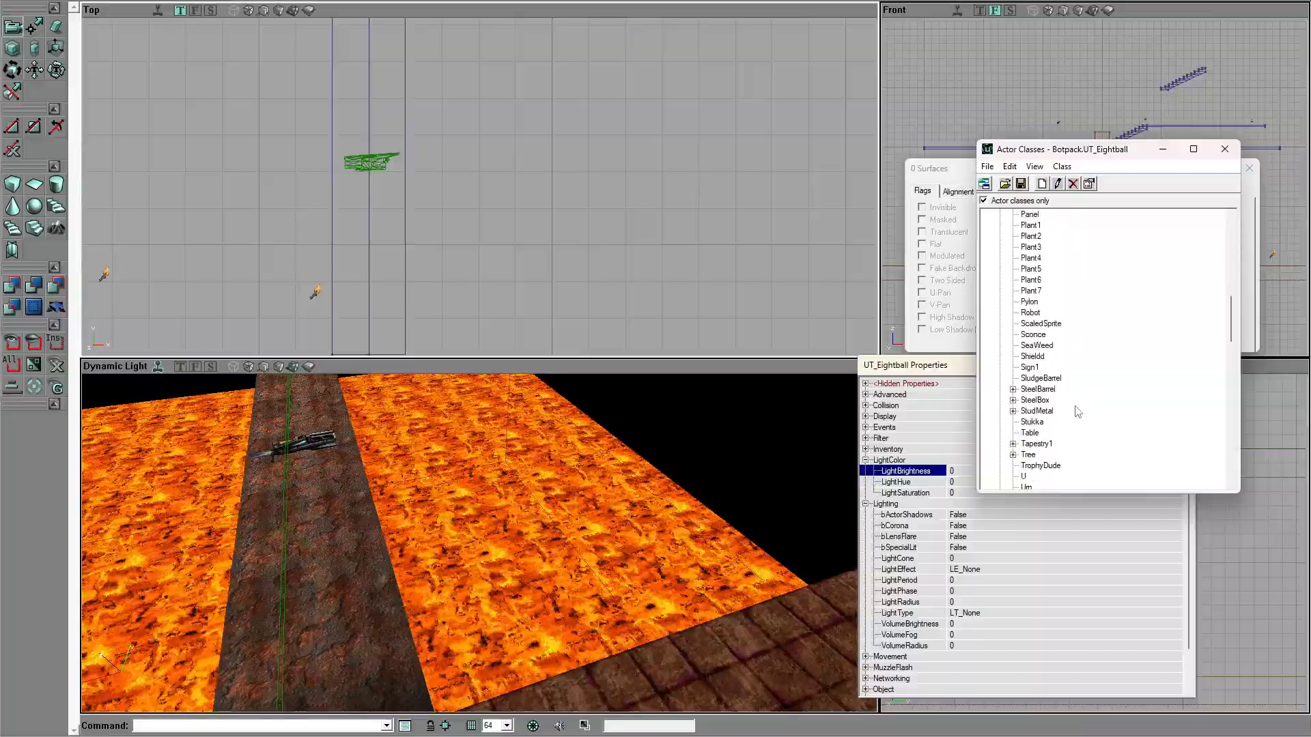
left_click(1014, 401)
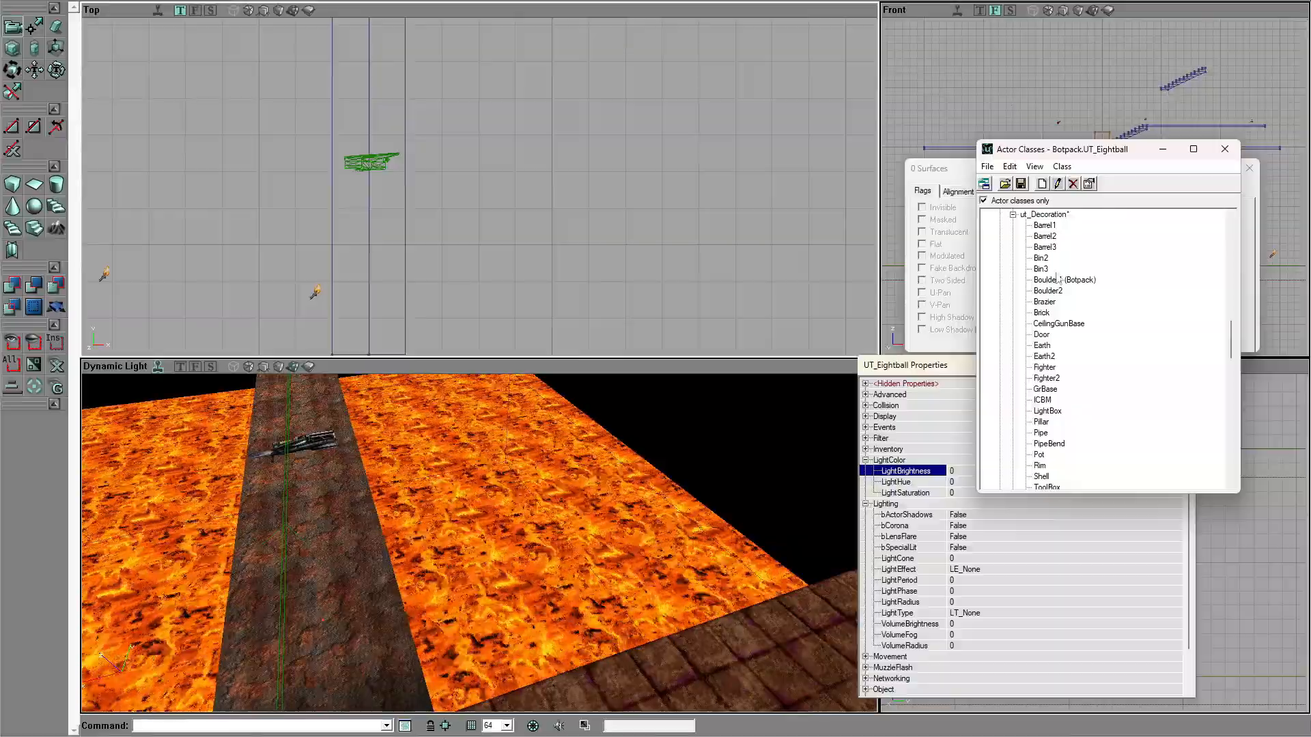
scroll(1050, 273, "down", 4)
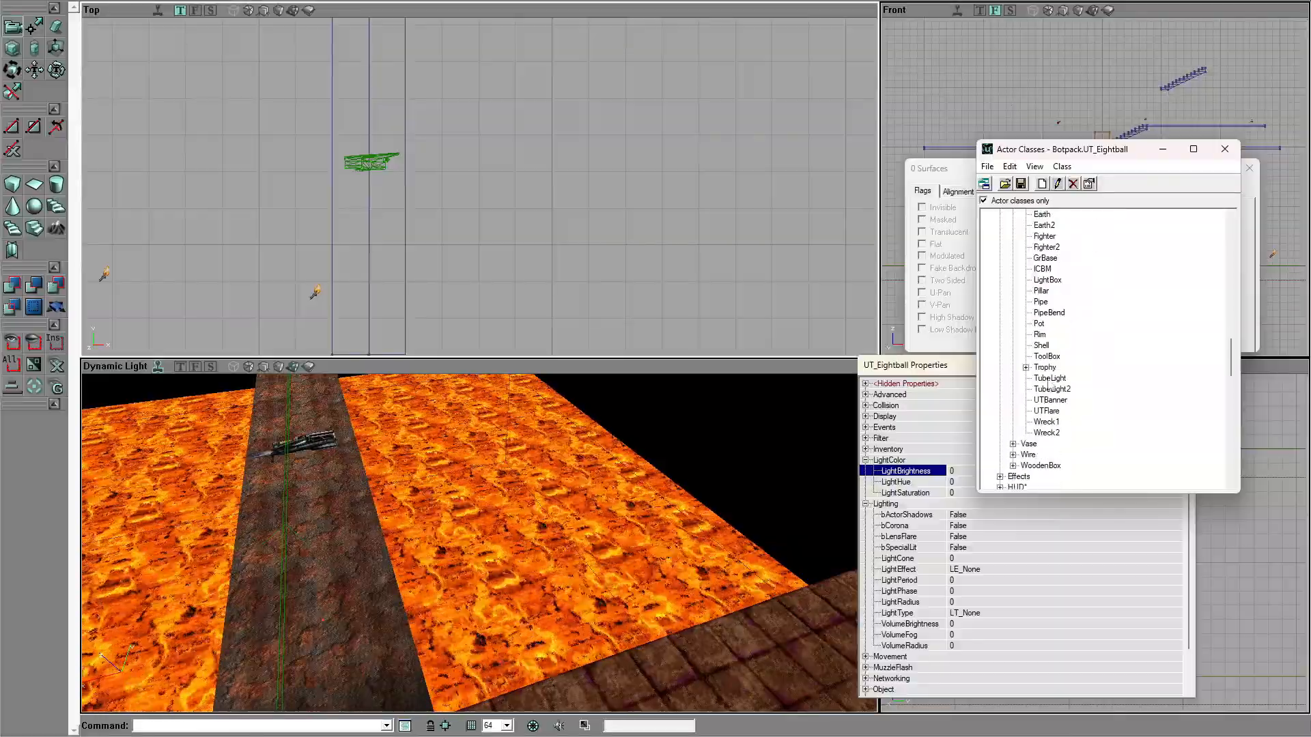
left_click(1049, 381)
Step: Add a TubeLight just below the ceiling of the dark corridor and close the actor class browser
right_click_drag(780, 480, 843, 488)
left_click_drag(780, 480, 751, 396)
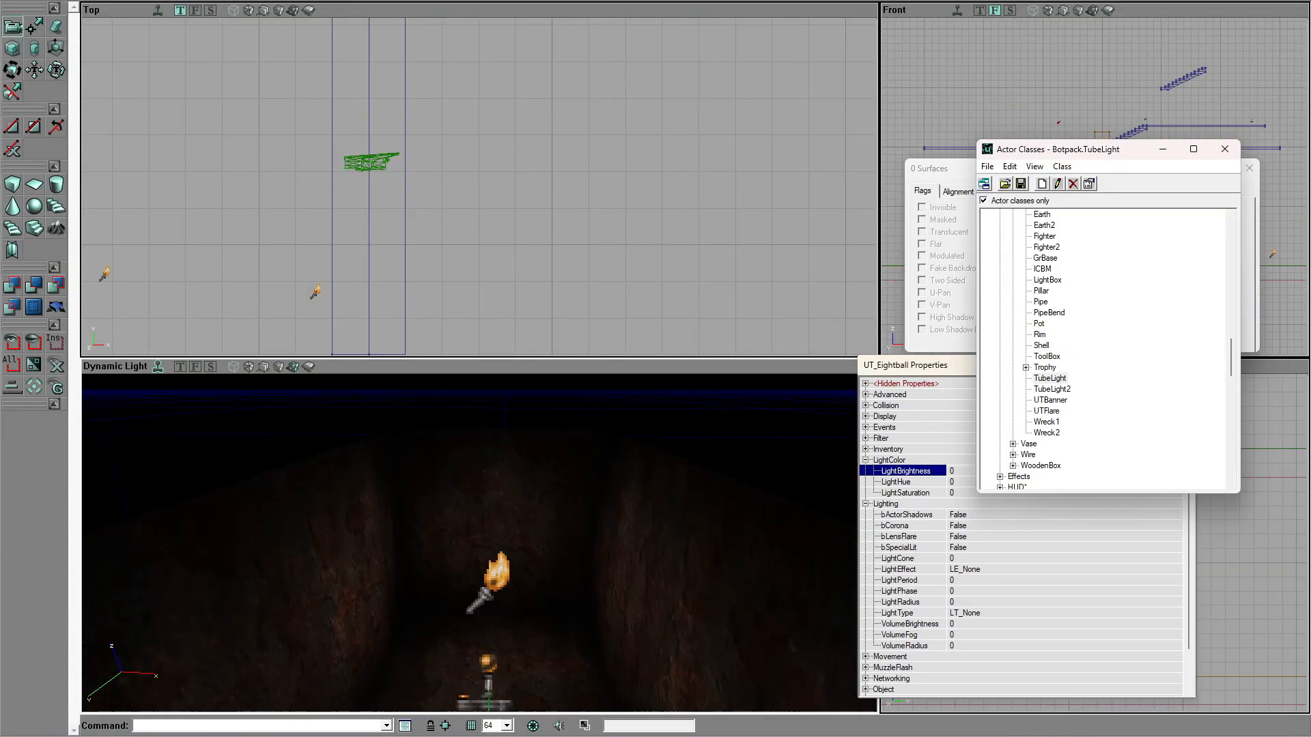
right_click_drag(751, 396, 752, 437)
right_click_drag(691, 497, 696, 430)
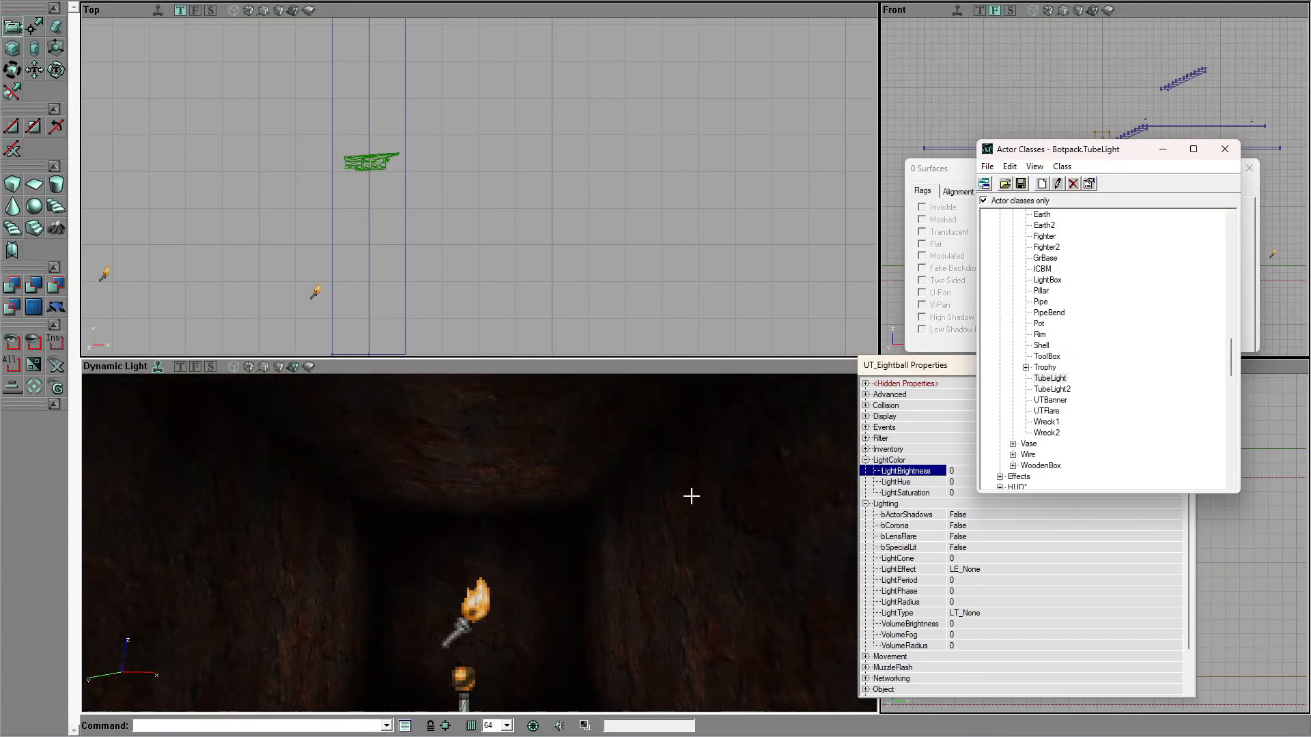
right_click(463, 429)
left_click(566, 464)
left_click(486, 495)
mouse_move(486, 495)
left_mouse_down()
mouse_move(471, 423)
mouse_move(474, 512)
left_mouse_up()
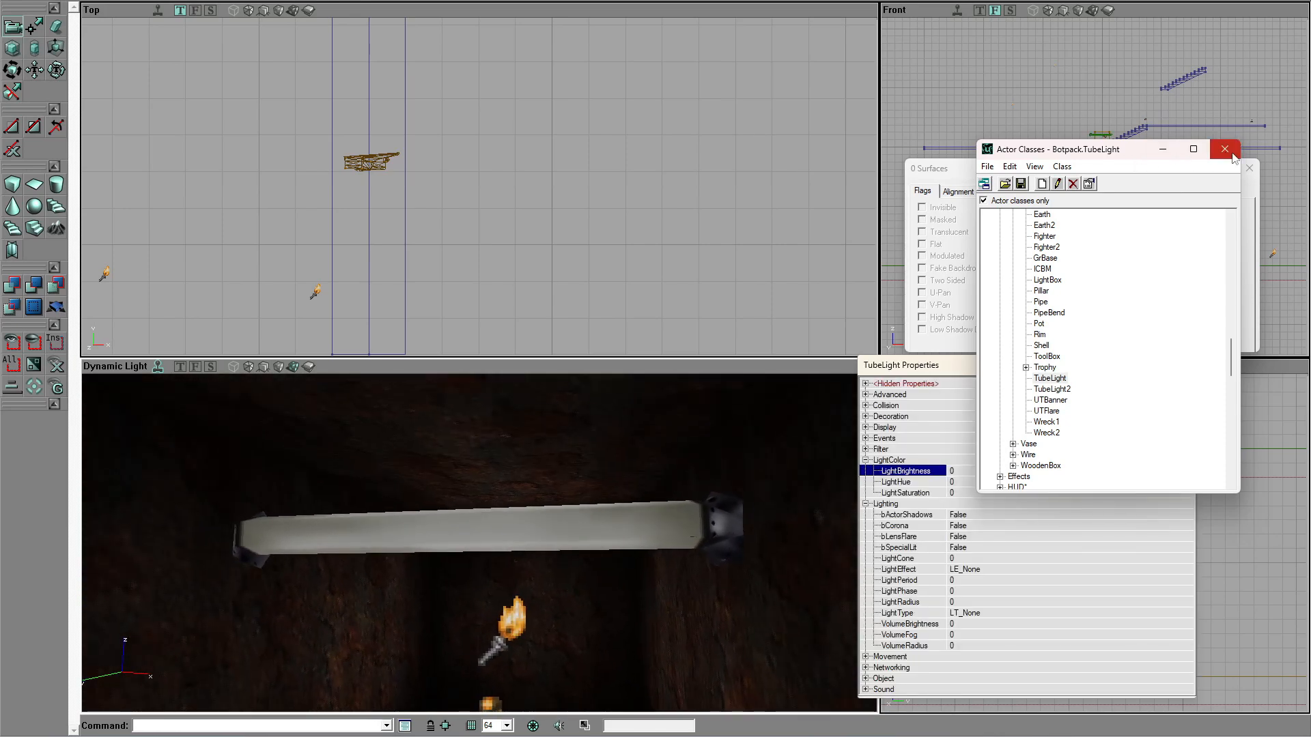
left_click_drag(1094, 156, 606, 337)
left_click(734, 334)
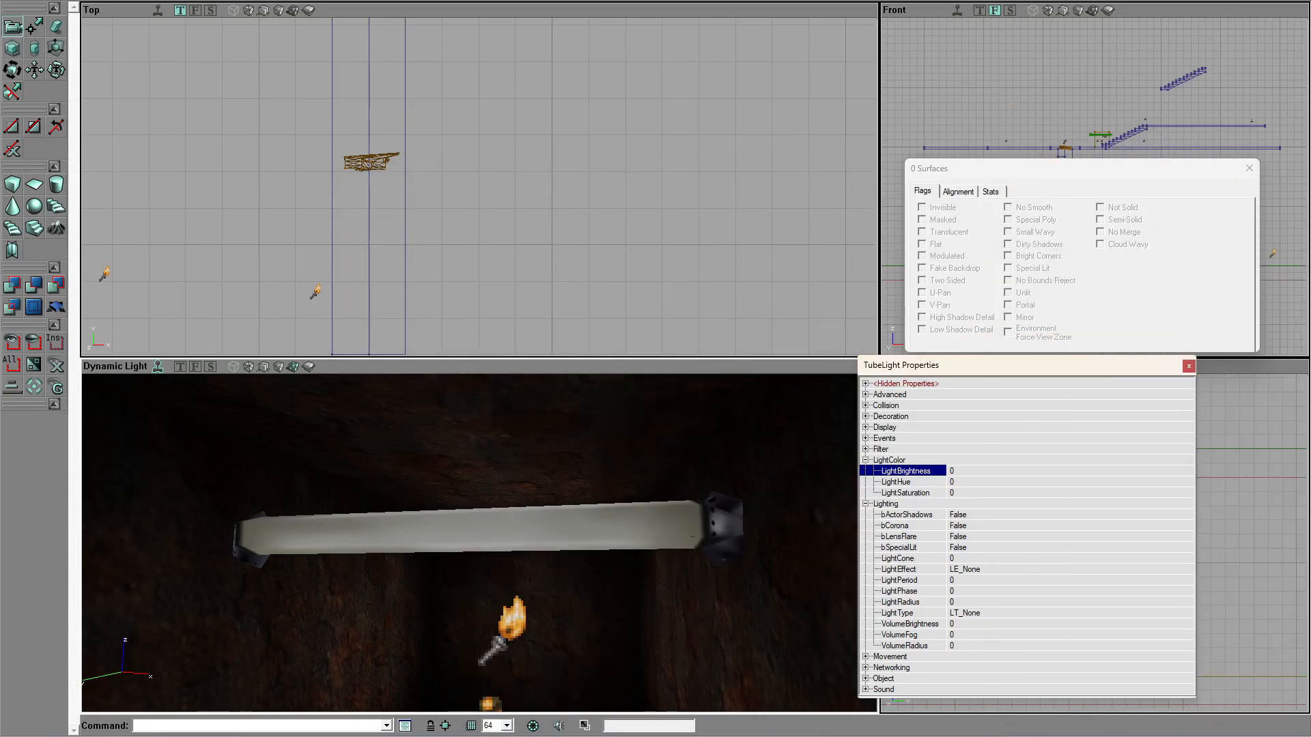
Step: Close the TubeLight and surface property windows and examine the TubeLight's position in the top and front views
left_click(1188, 366)
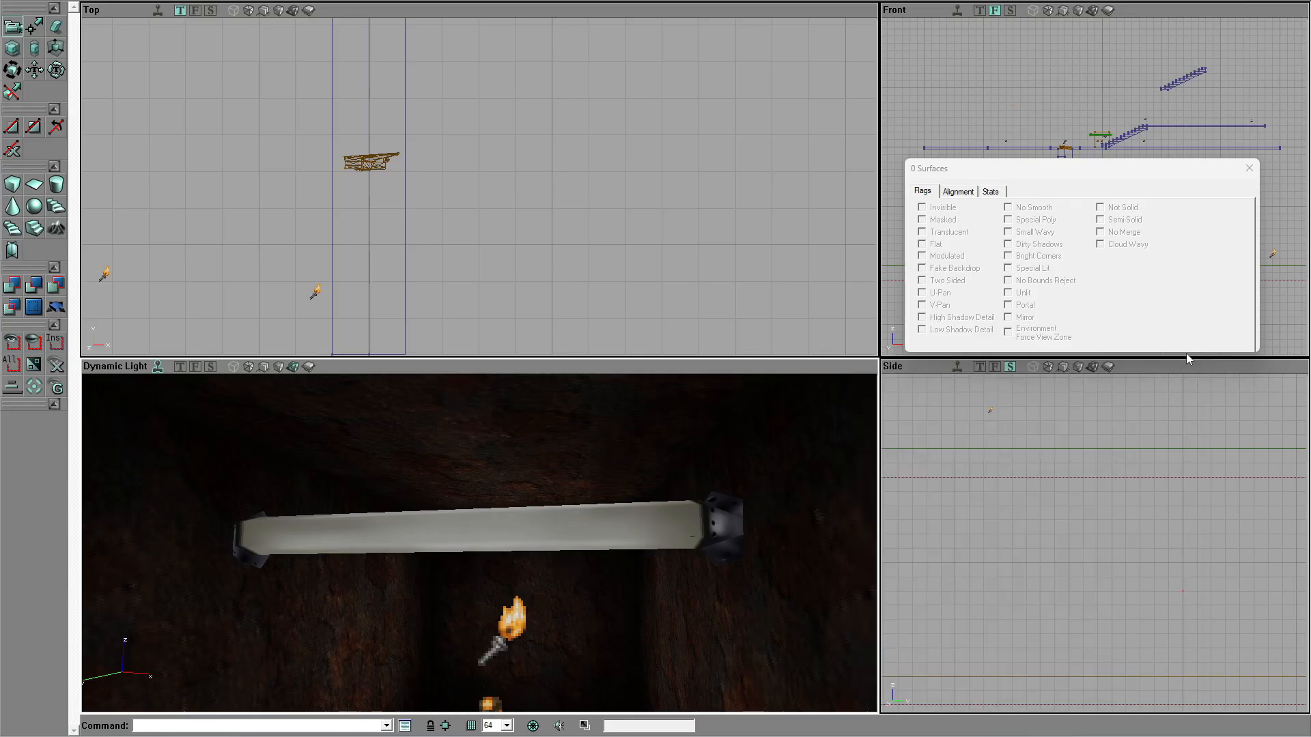
left_click(1249, 168)
left_click_drag(1079, 162, 1081, 102)
scroll(997, 425, "down", 5)
left_click_drag(376, 209, 486, 361)
scroll(374, 214, "down", 7)
scroll(374, 214, "up", 6)
scroll(374, 213, "up", 5)
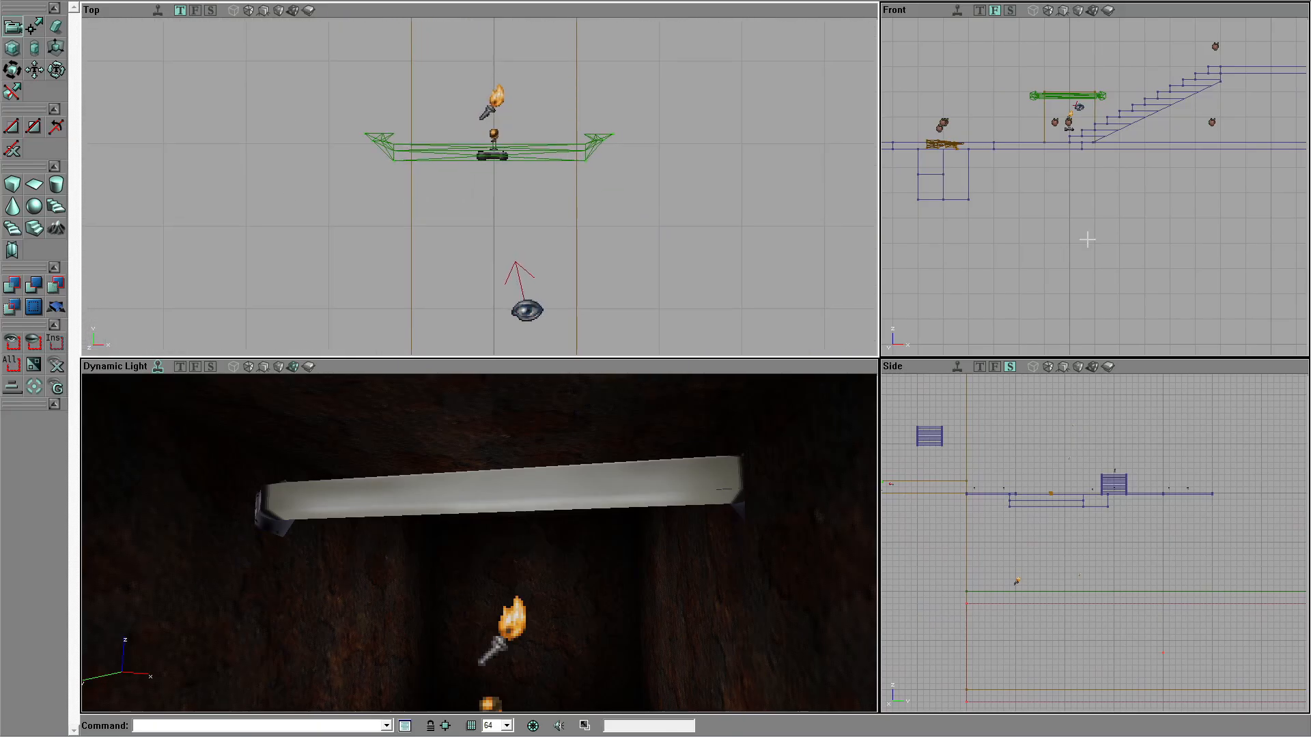
Step: Rotate the TubeLight so its end brackets face the ceiling and shift it against the corridor's ceiling line in the side view
left_click_drag(1018, 478, 958, 664)
scroll(1018, 478, "up", 8)
scroll(1031, 508, "up", 8)
left_click_drag(1031, 508, 1016, 695)
right_click_drag(1051, 531, 1147, 531, "ctrl")
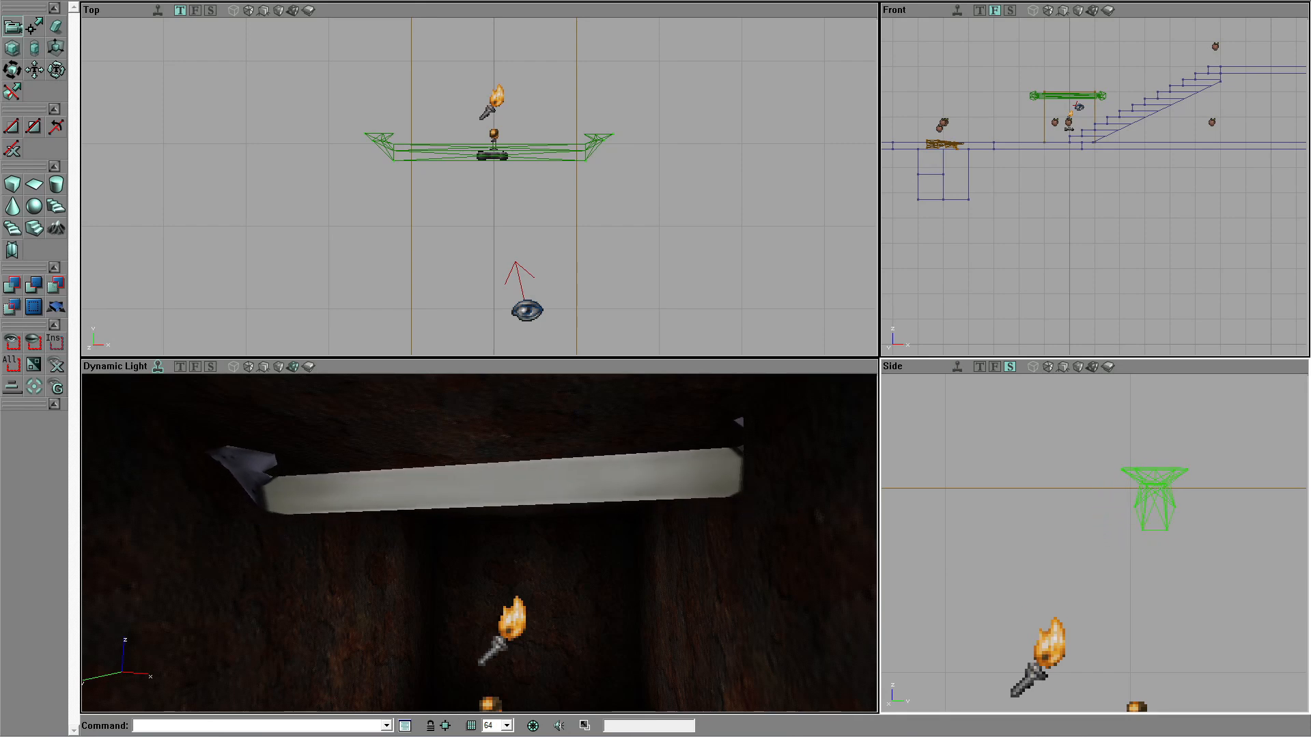
right_click_drag(1051, 531, 1058, 527, "ctrl")
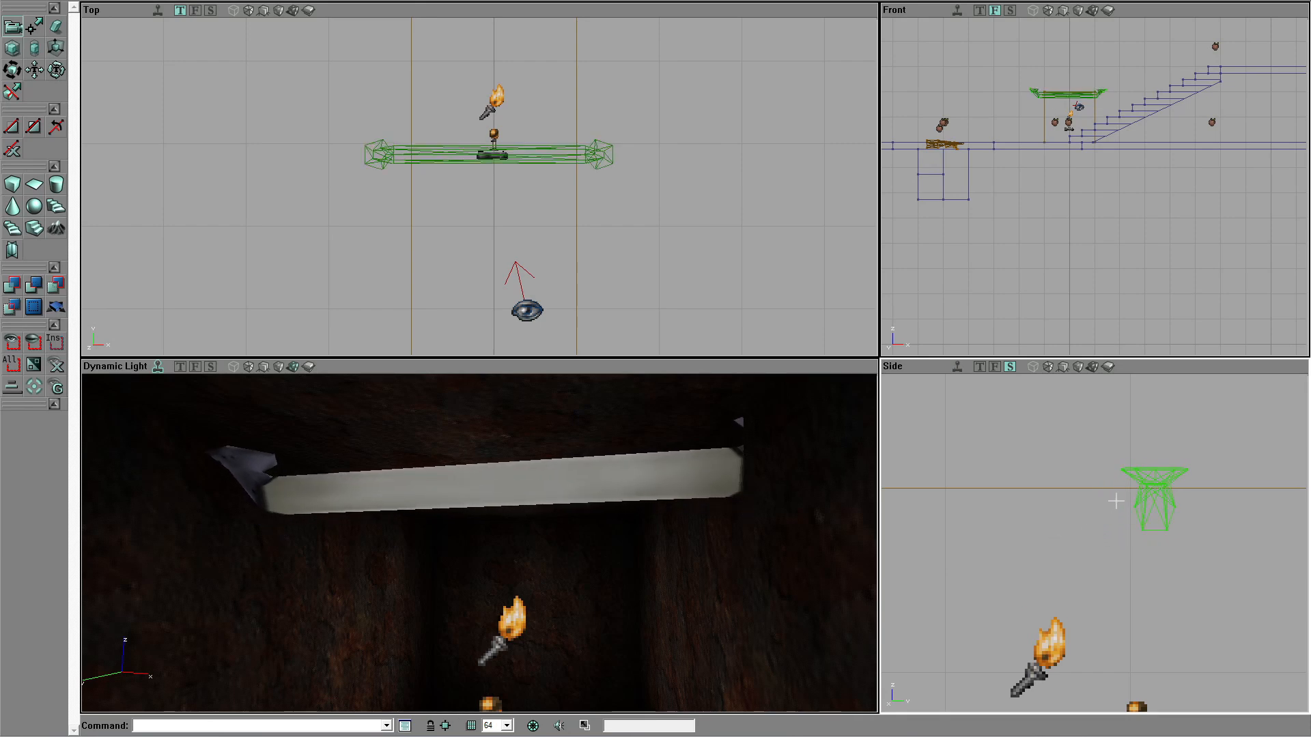
left_click_drag(1116, 502, 1091, 522, "ctrl")
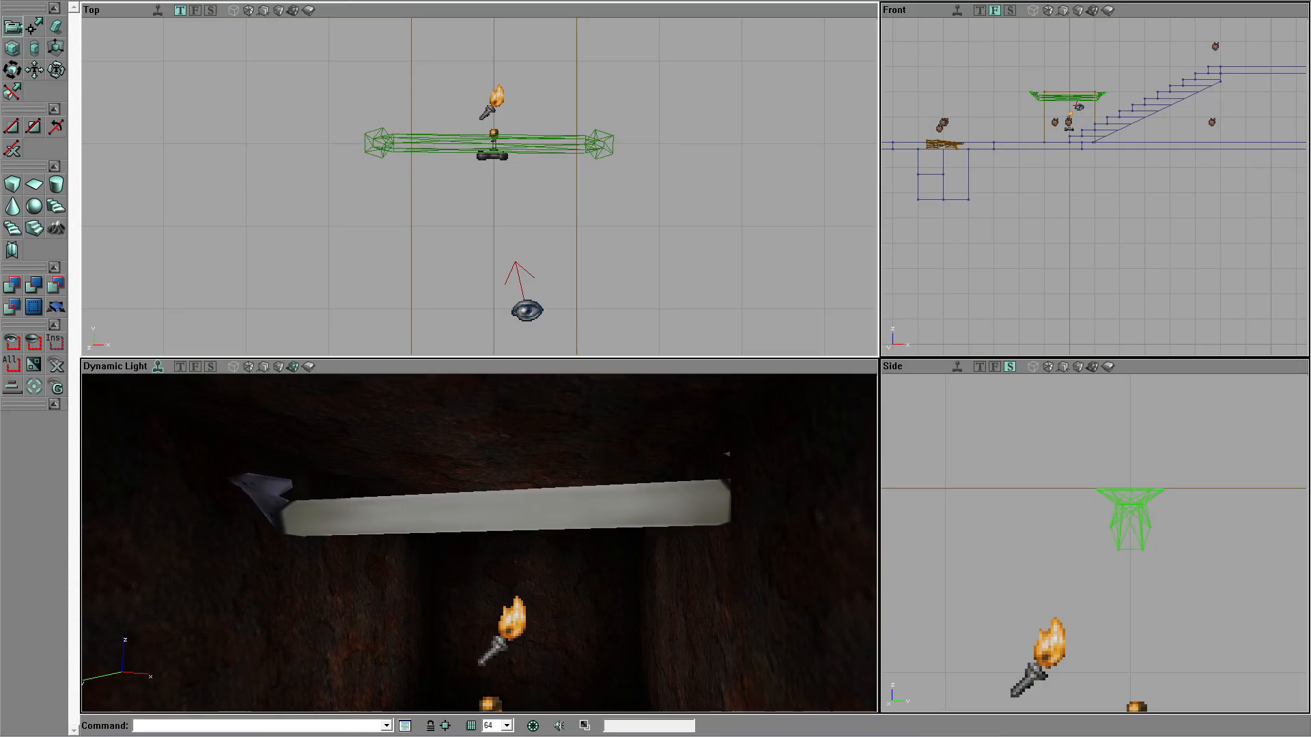
scroll(453, 183, "up", 5)
scroll(453, 183, "down", 7)
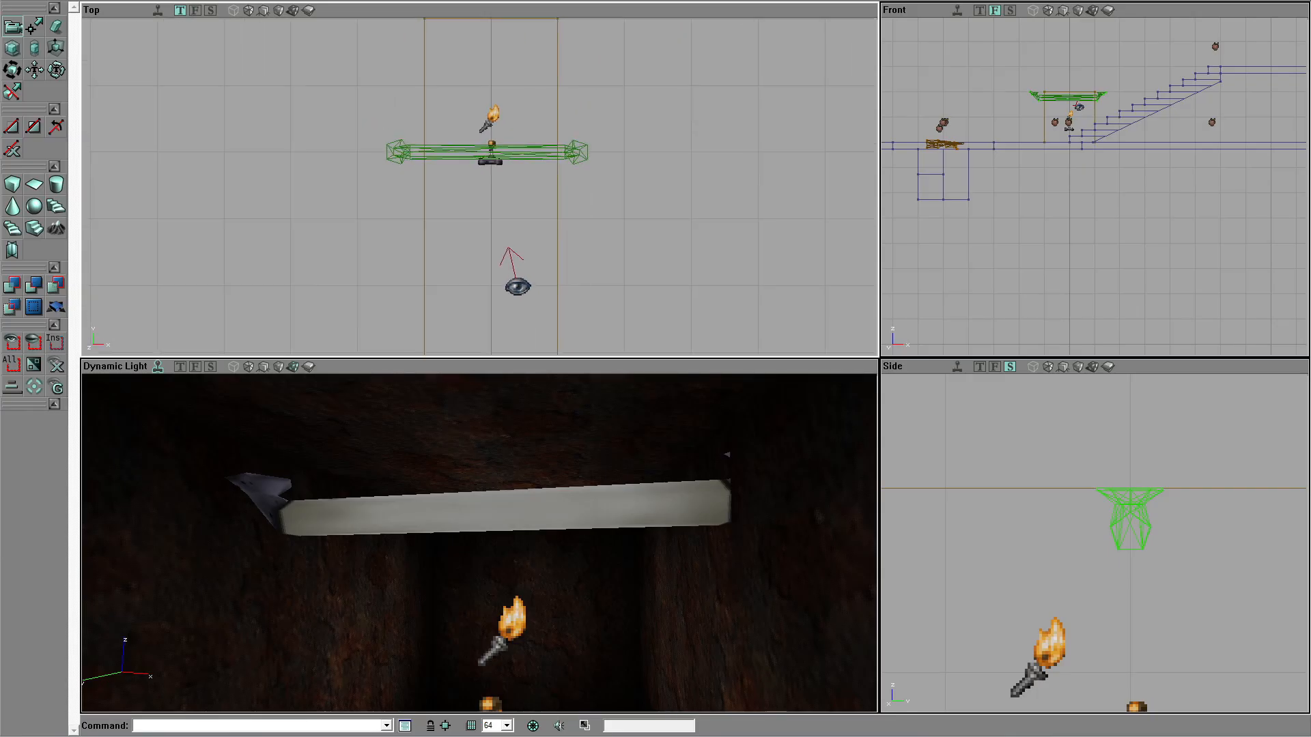
left_click(56, 47)
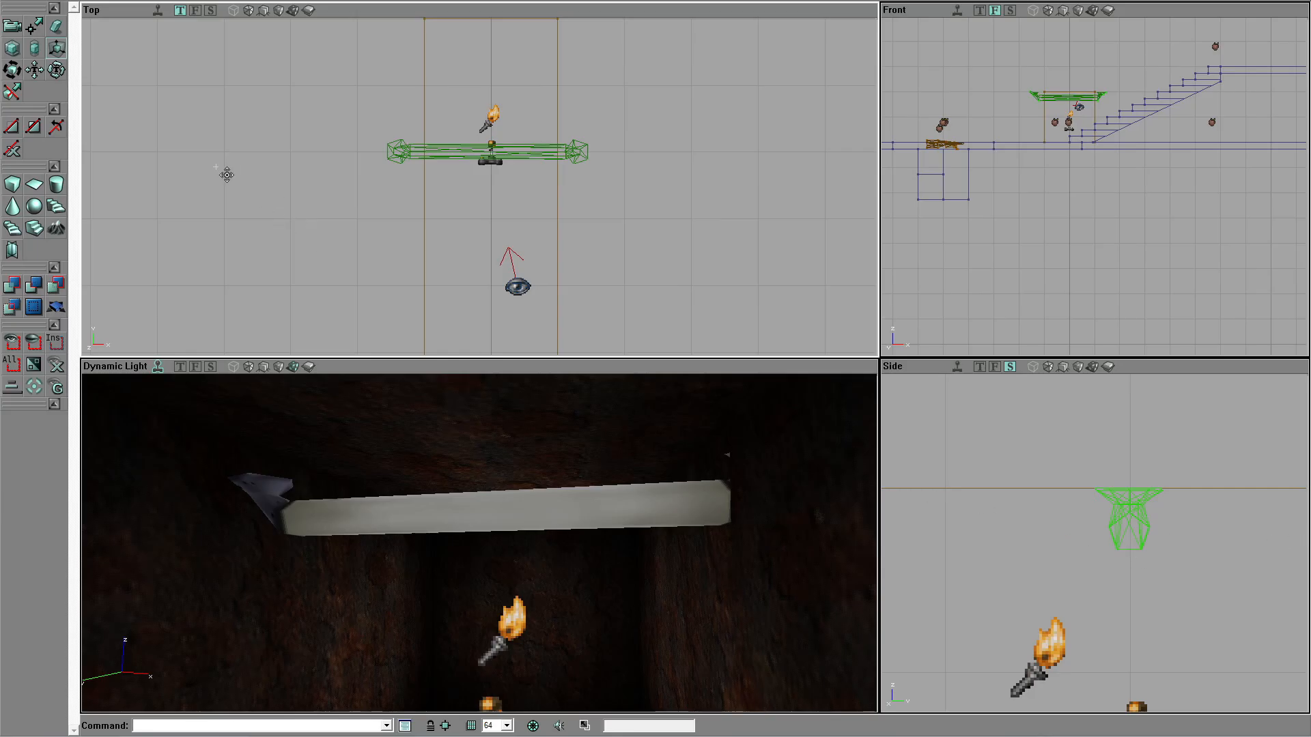
left_click(55, 49)
left_click(9, 53)
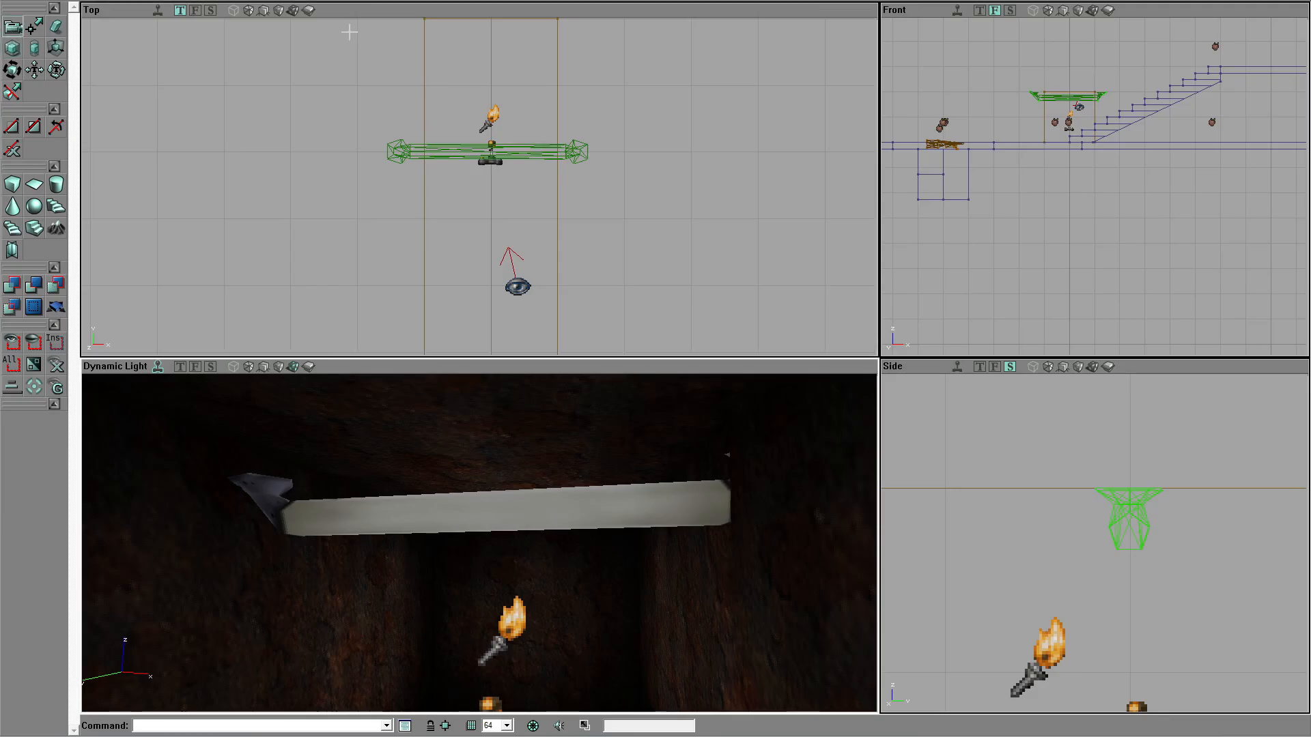
Step: Shrink the TubeLight by setting its display DrawScale to 0.2
key("F4")
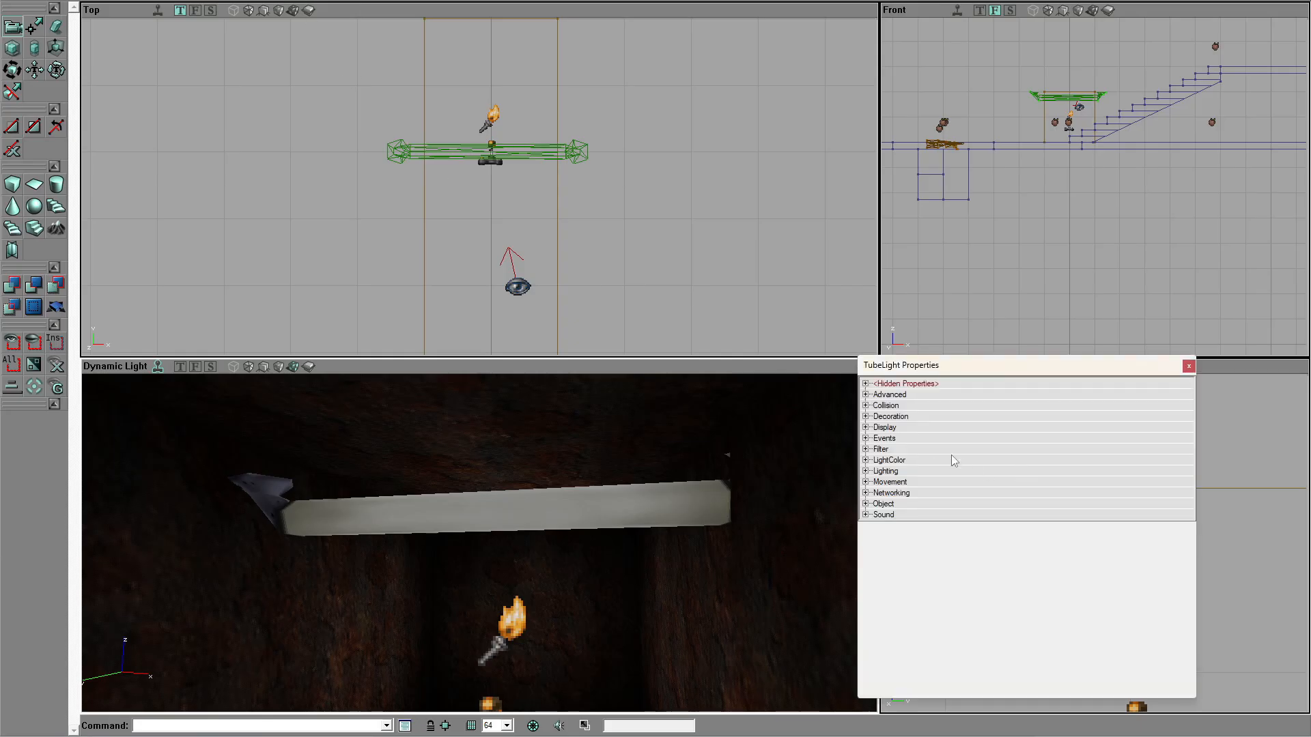
left_click(866, 428)
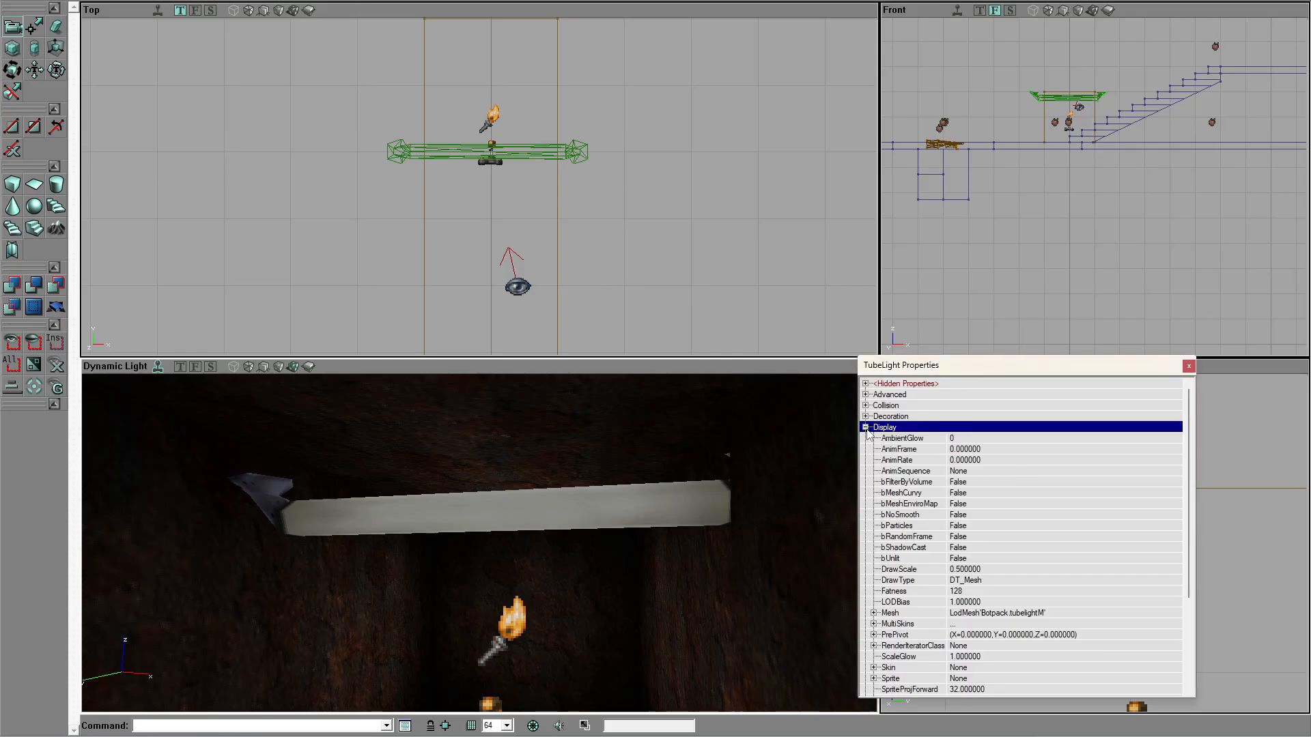
left_click(996, 568)
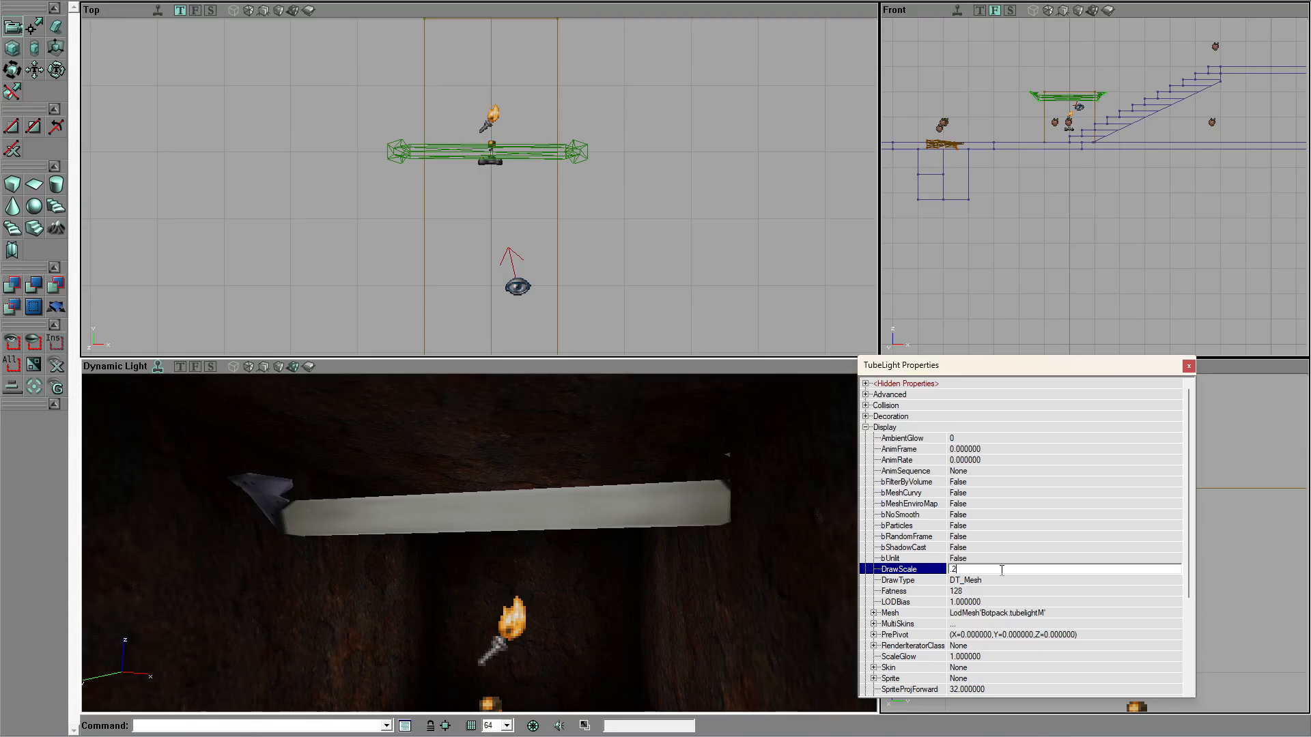
type(".2")
key("Return")
Step: Adjust the shrunken TubeLight sideways across the corridor ceiling and move it a little further along the corridor
left_click_drag(646, 619, 683, 501)
scroll(1094, 186, "up", 6)
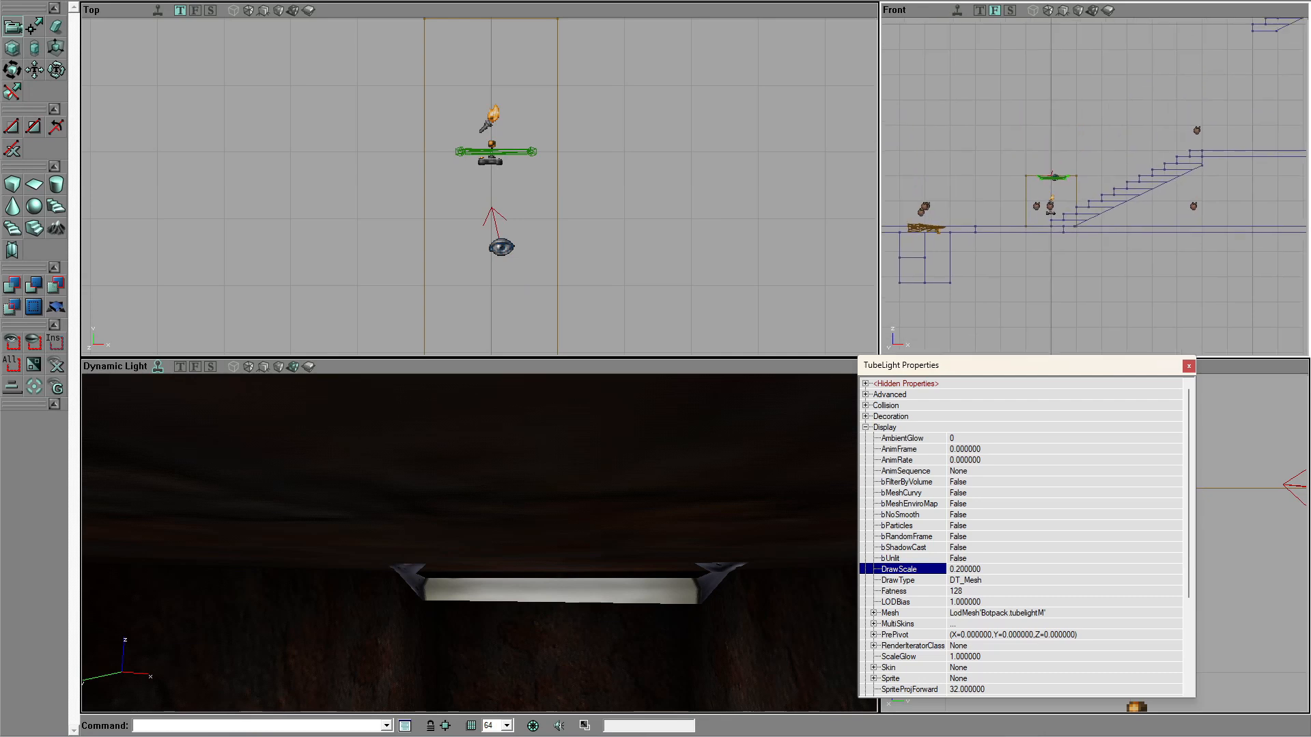
left_click_drag(1094, 186, 1093, 188)
left_click_drag(1093, 188, 1093, 190, "ctrl")
left_click_drag(544, 228, 526, 239)
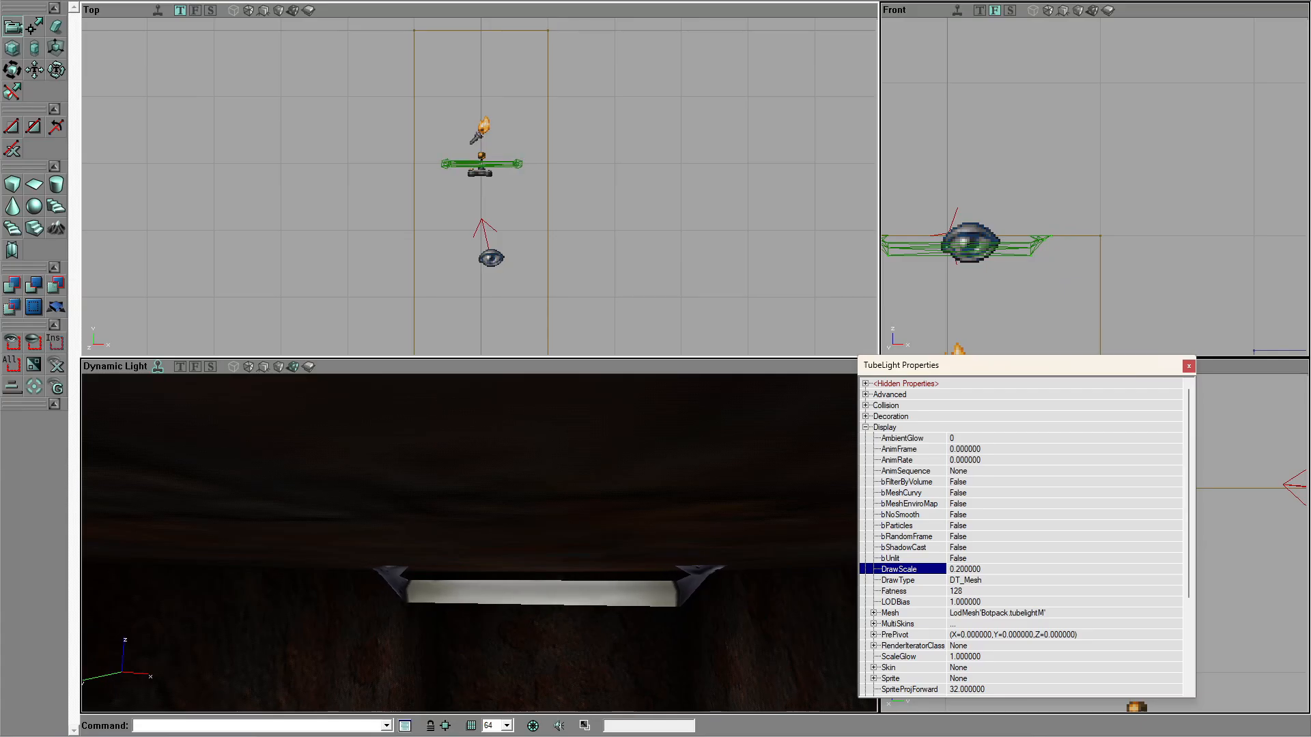
left_click_drag(576, 416, 575, 447)
left_click_drag(484, 198, 484, 169, "ctrl")
left_click_drag(468, 433, 469, 475)
right_click_drag(468, 474, 469, 471)
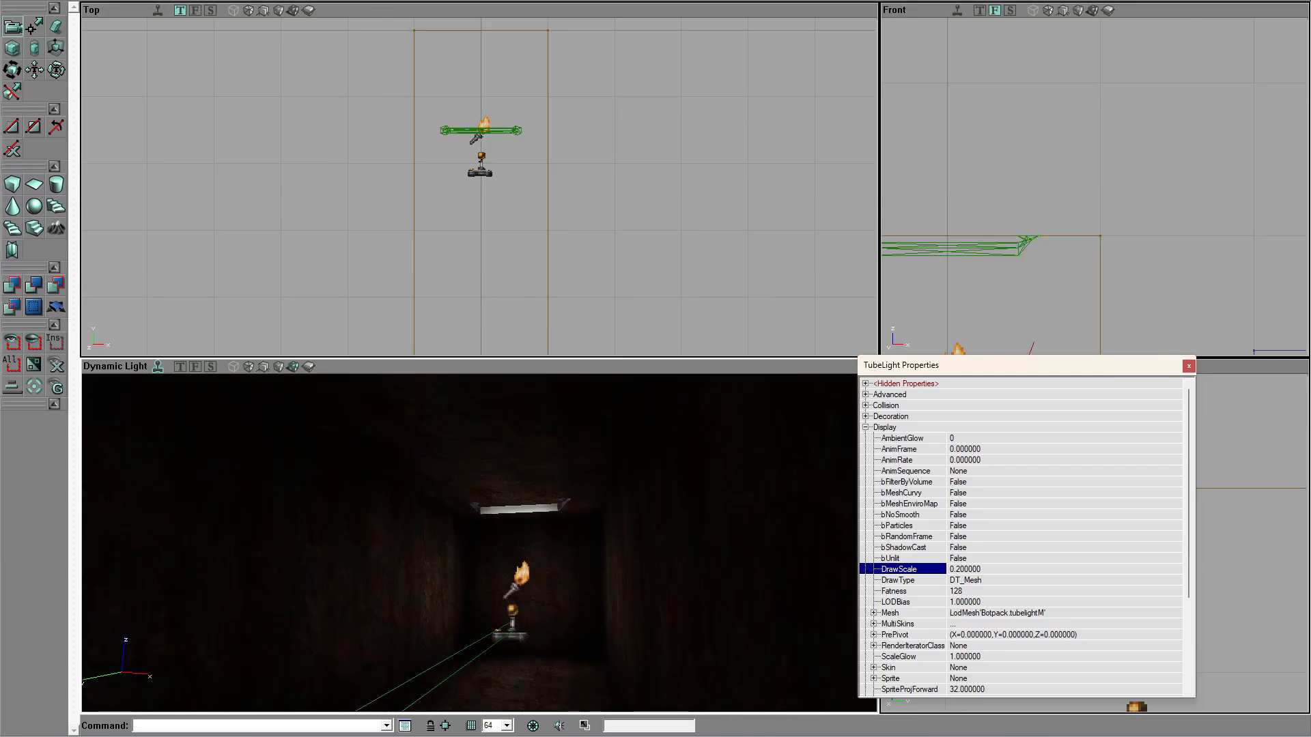
Step: Try out a LightBox from the ut_Decoration classes on the tiled floor beside the lava pit, inspect it and delete it
left_click_drag(635, 547, 538, 512)
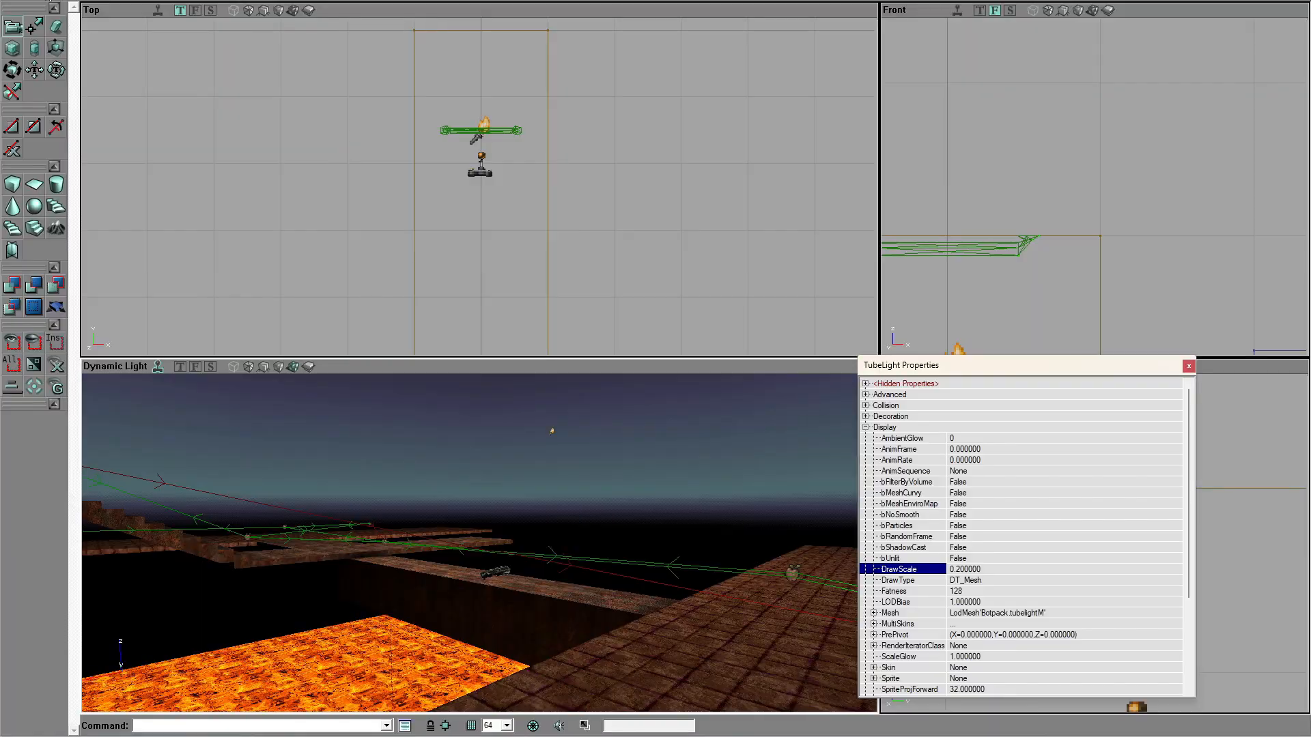
left_click_drag(491, 398, 475, 321)
left_click_drag(474, 546, 509, 519)
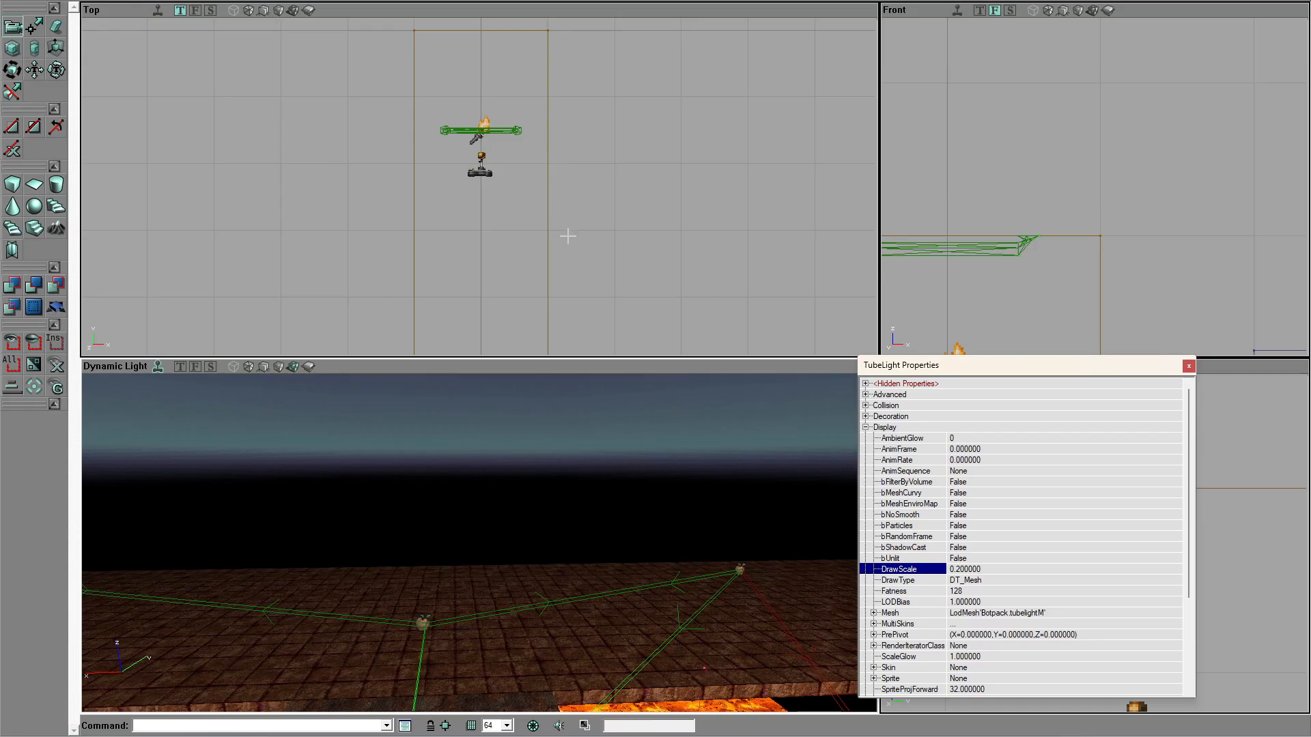
left_click_drag(1309, 170, 1089, 88)
scroll(969, 244, "up", 10)
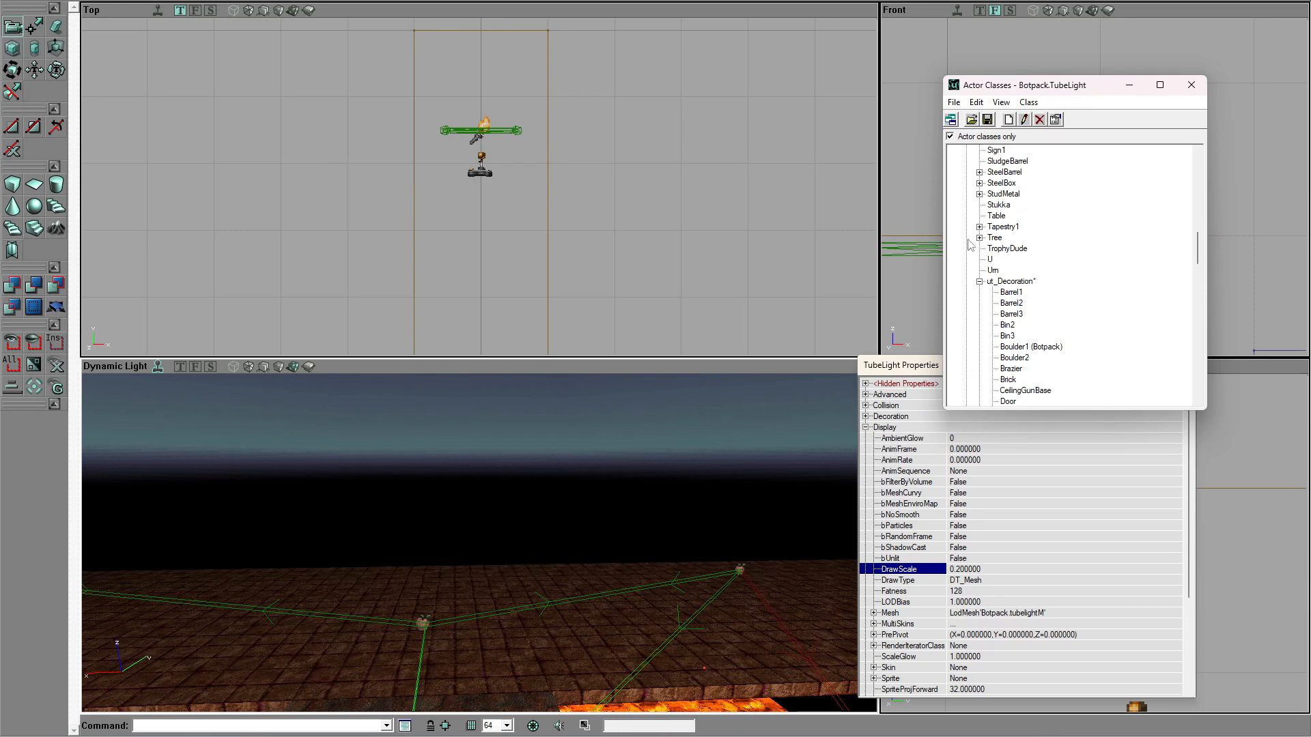
scroll(1003, 321, "down", 5)
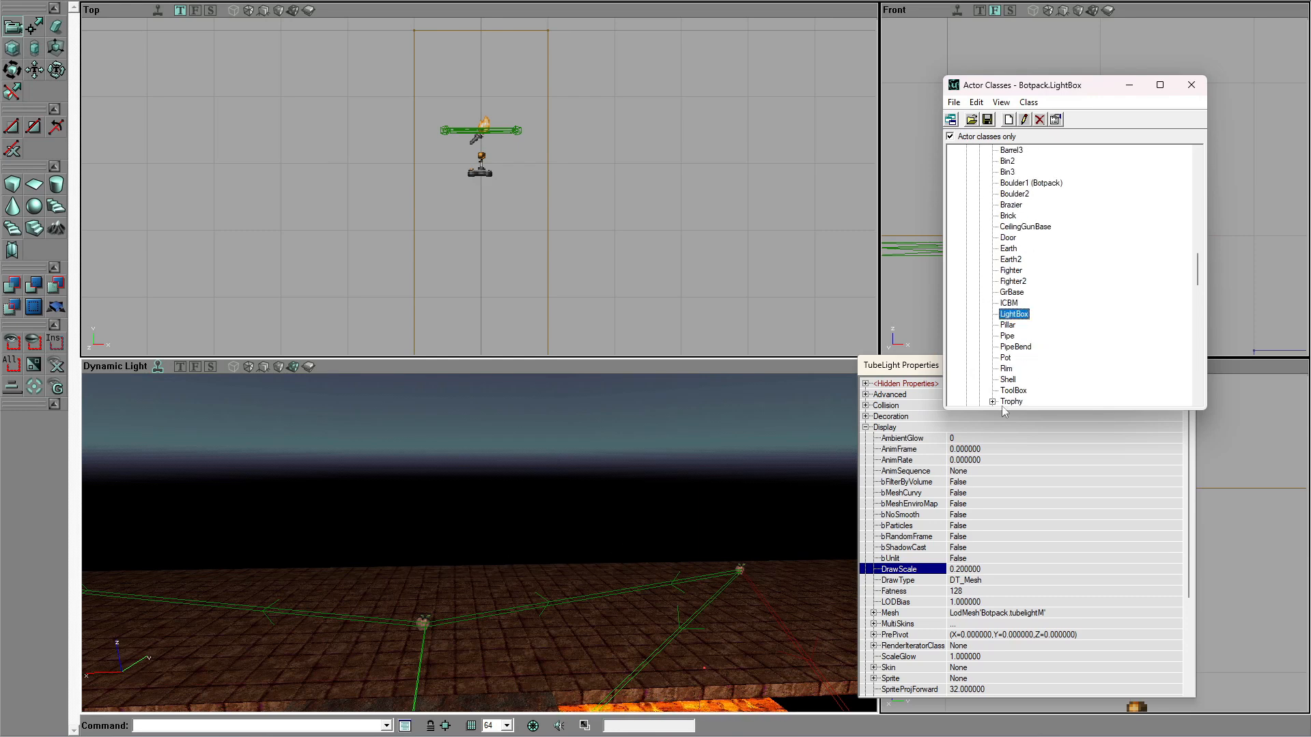
right_click(609, 632)
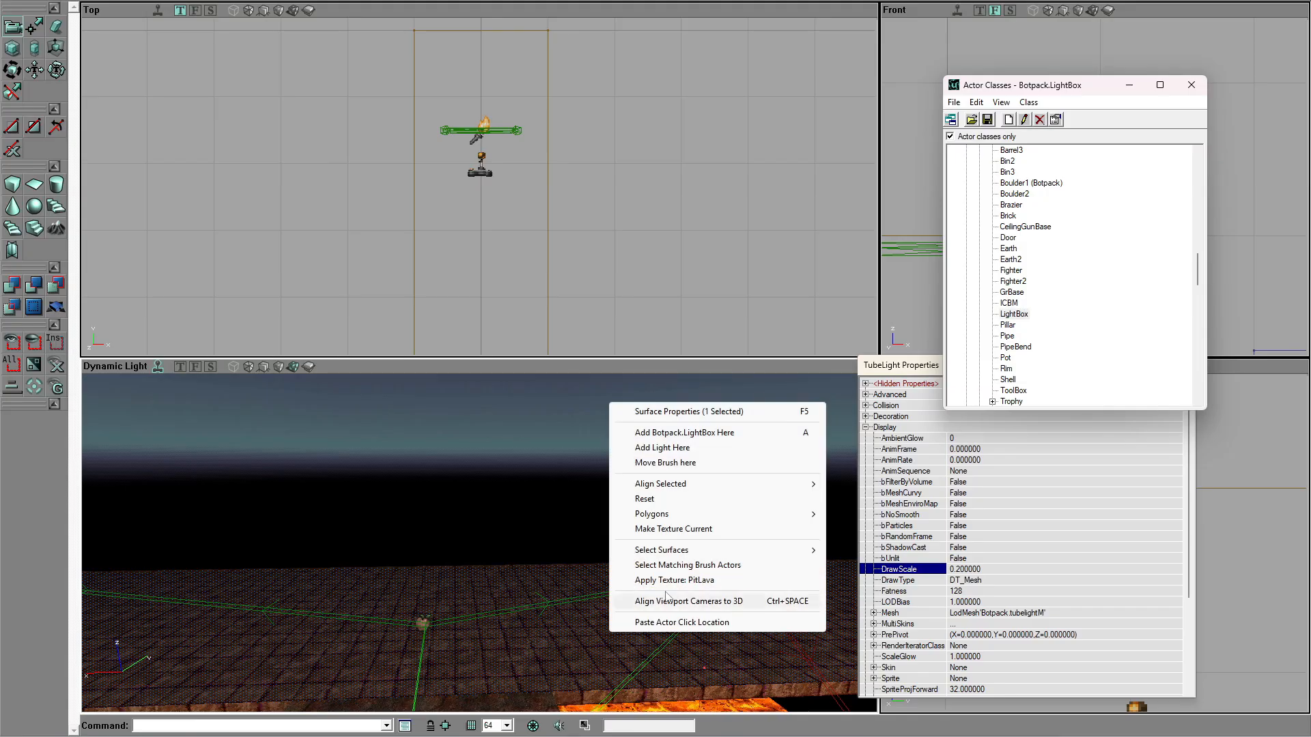
left_click(672, 433)
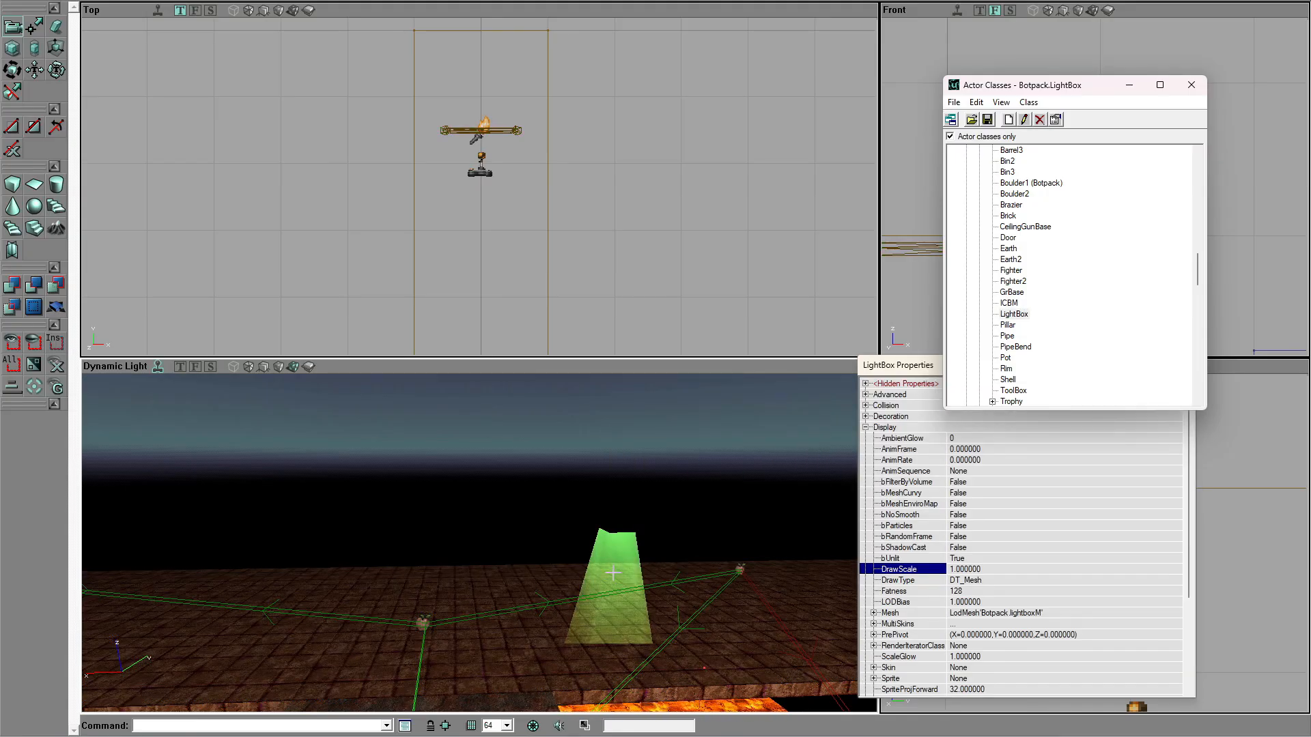
left_click_drag(471, 546, 655, 533)
left_click_drag(574, 615, 521, 588)
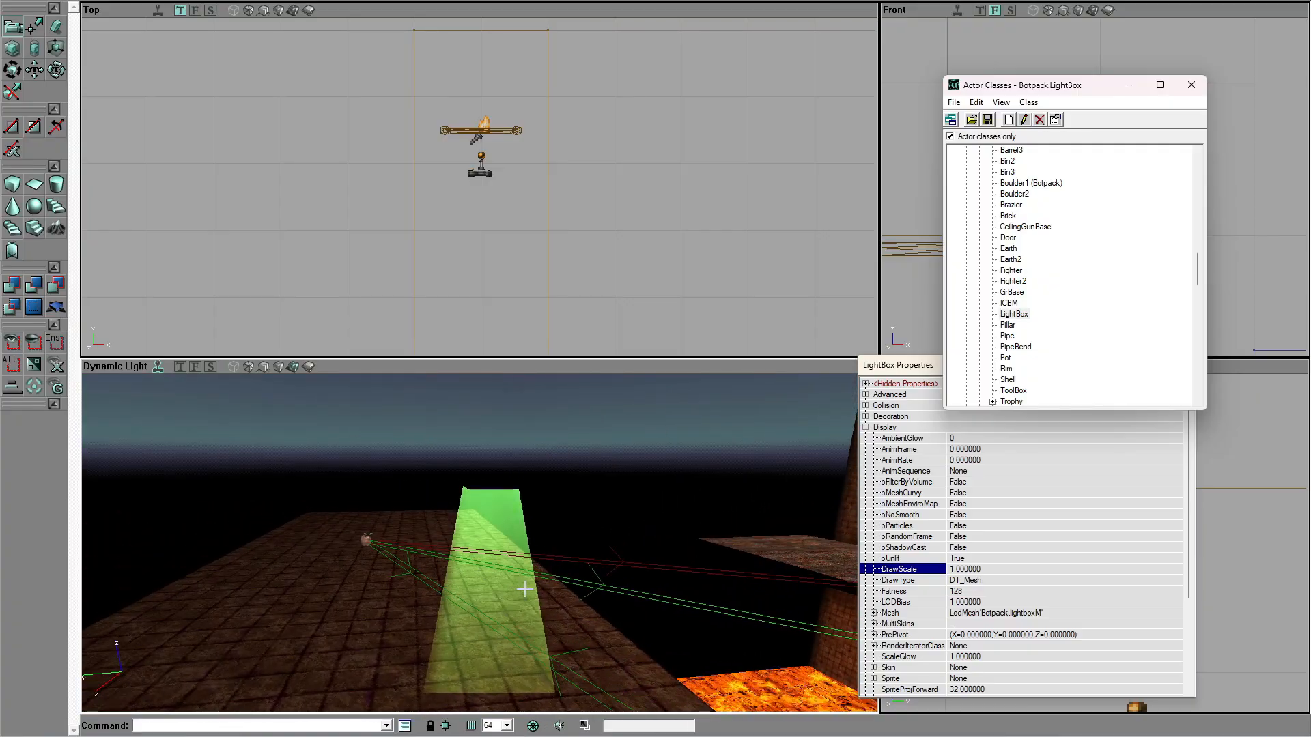
key("Delete")
Step: Choose UT_FlakCannon under TournamentWeapon and add one on the tiled walkway between the lava areas
scroll(984, 234, "up", 5)
left_click(980, 282)
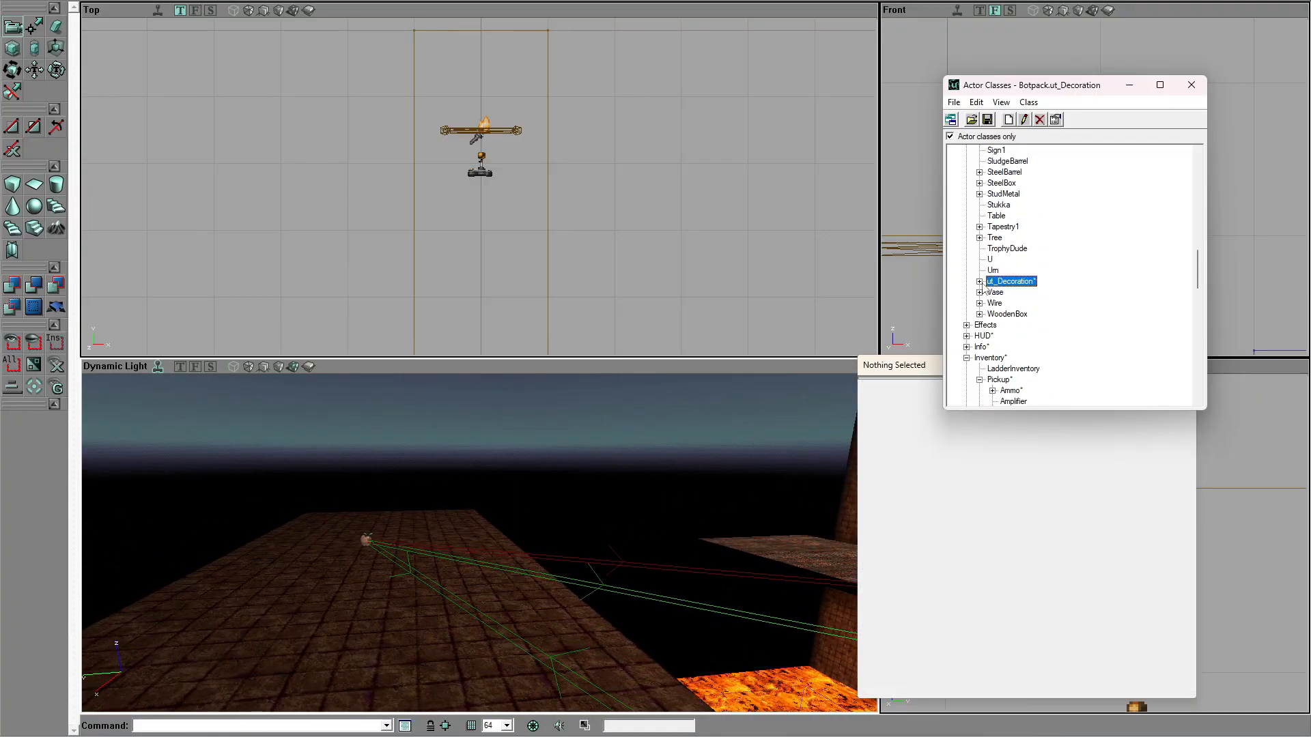
scroll(985, 318, "down", 15)
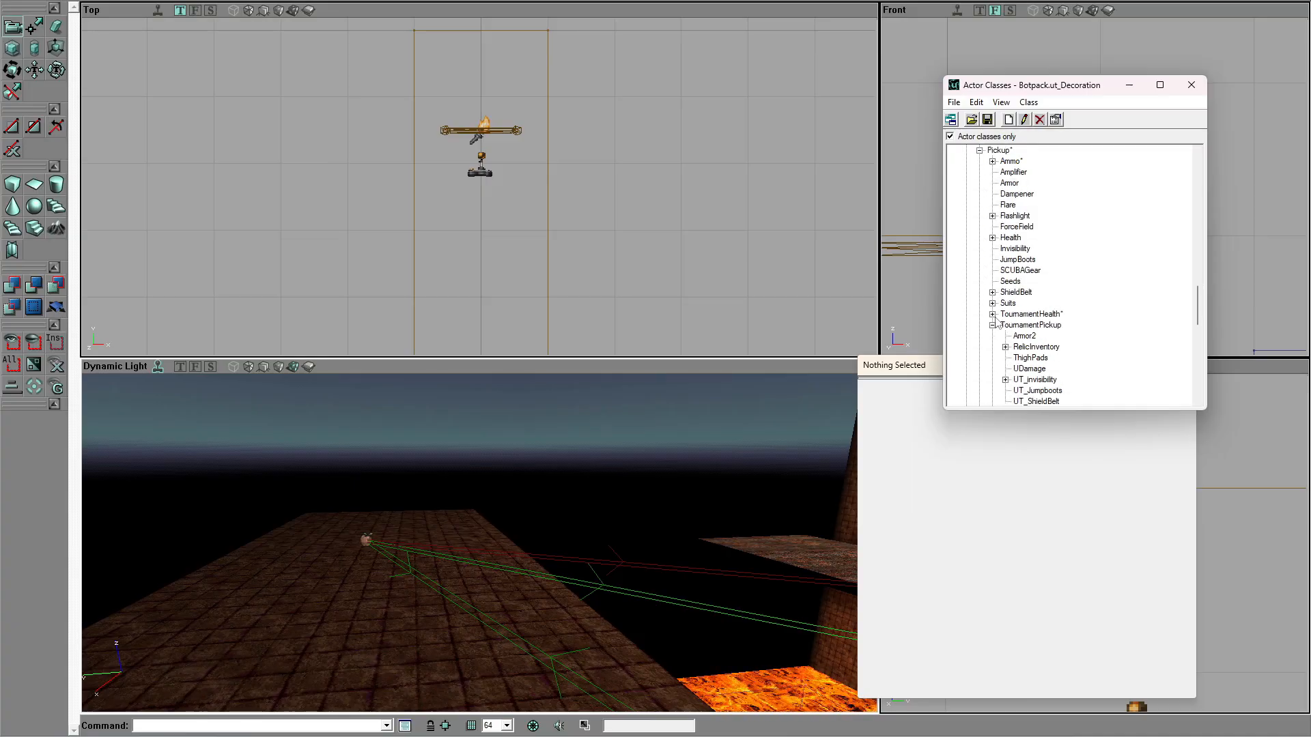
scroll(1002, 319, "down", 5)
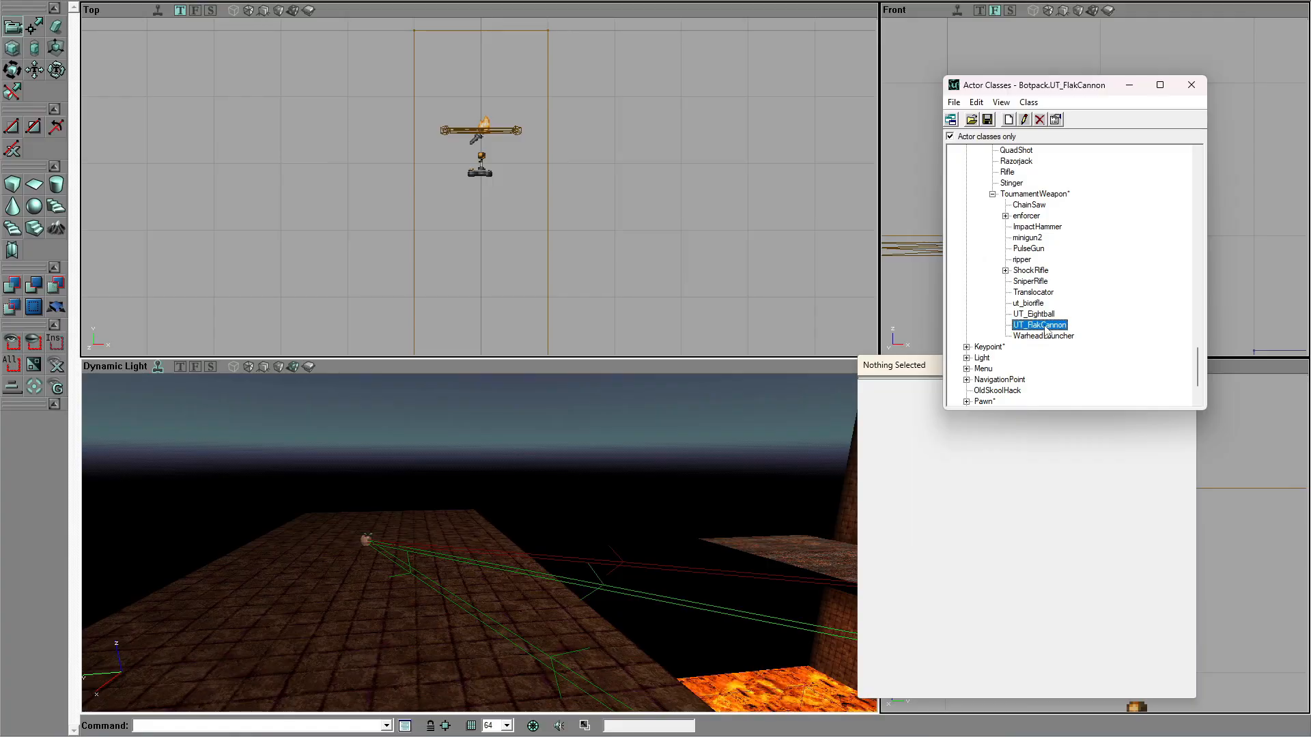
mouse_move(573, 582)
right_mouse_down()
mouse_move(519, 615)
mouse_move(464, 608)
mouse_move(451, 635)
mouse_move(424, 635)
mouse_move(556, 583)
right_mouse_up()
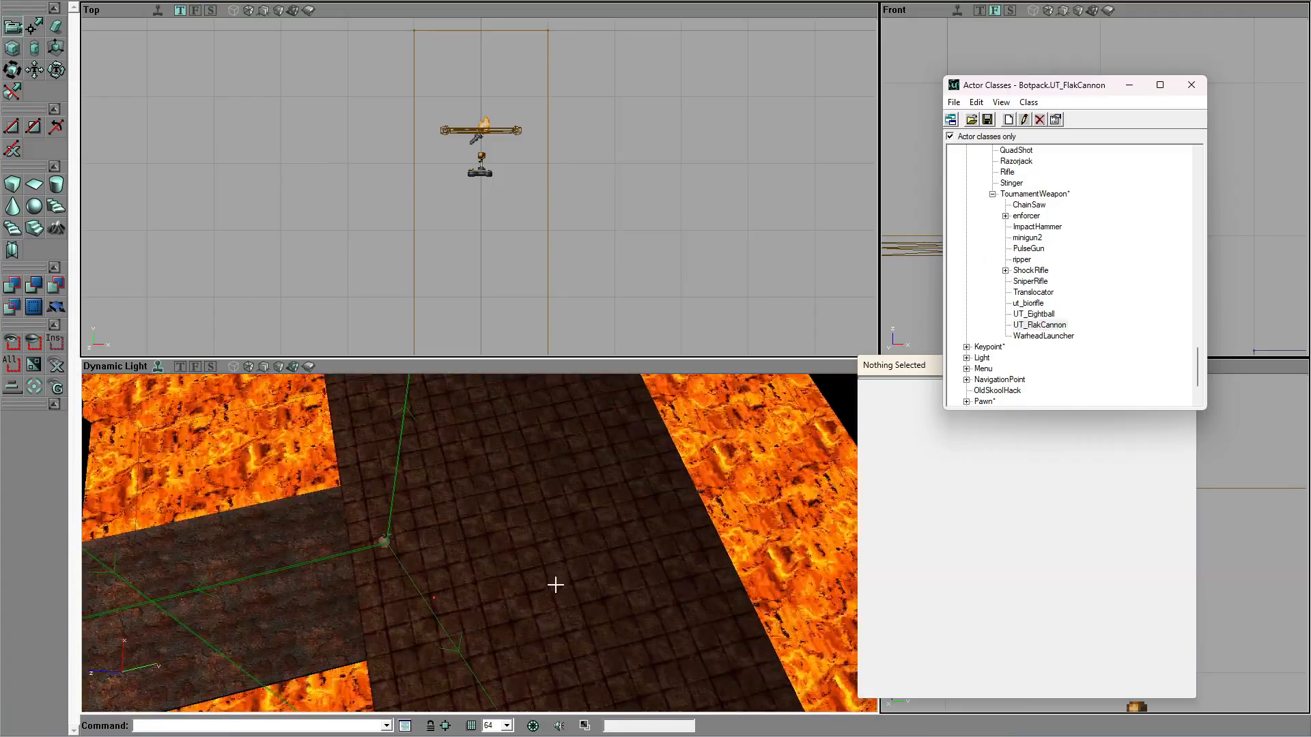
right_click(589, 505)
left_click(673, 531)
right_click_drag(609, 524, 848, 424)
Step: Choose HealthPack under TournamentHealth and add one further along the tiled walkway between the lava areas
scroll(1025, 274, "up", 9)
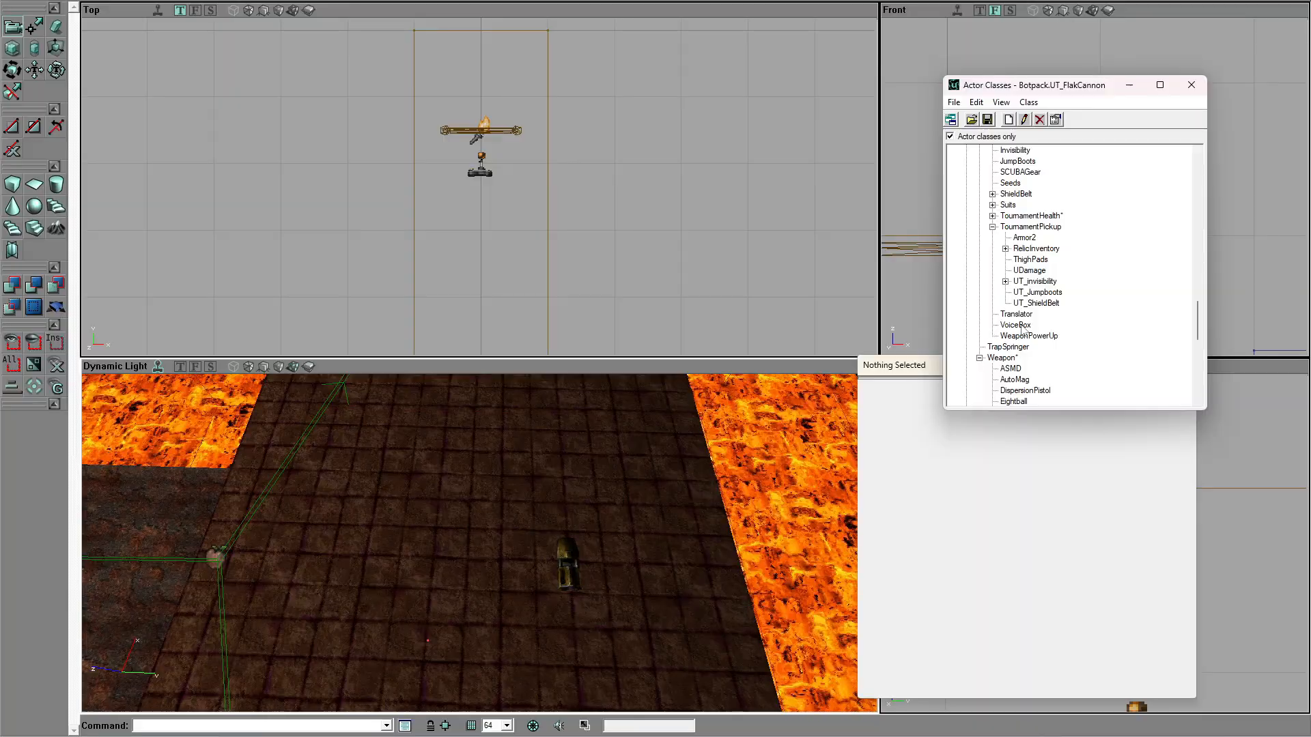
scroll(1023, 330, "up", 1)
left_click(993, 249)
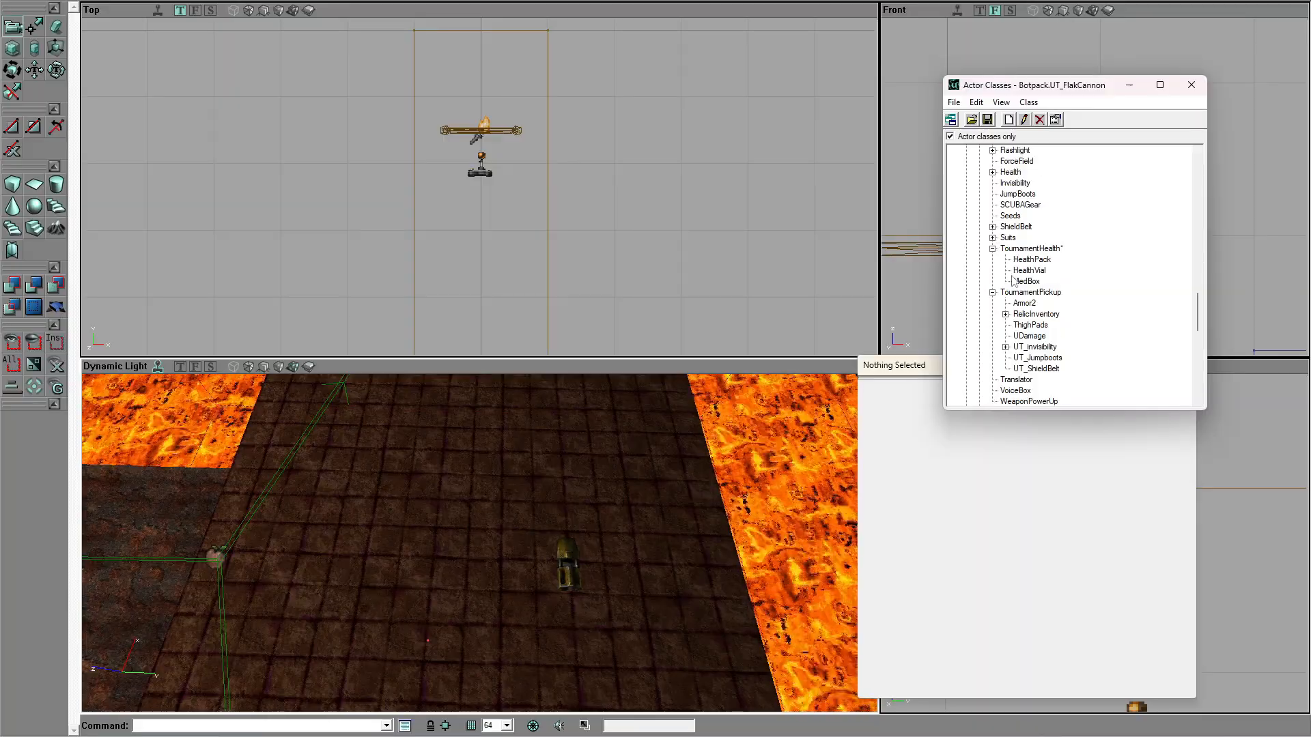
left_click_drag(543, 425, 533, 478)
right_click(536, 453)
left_click(586, 487)
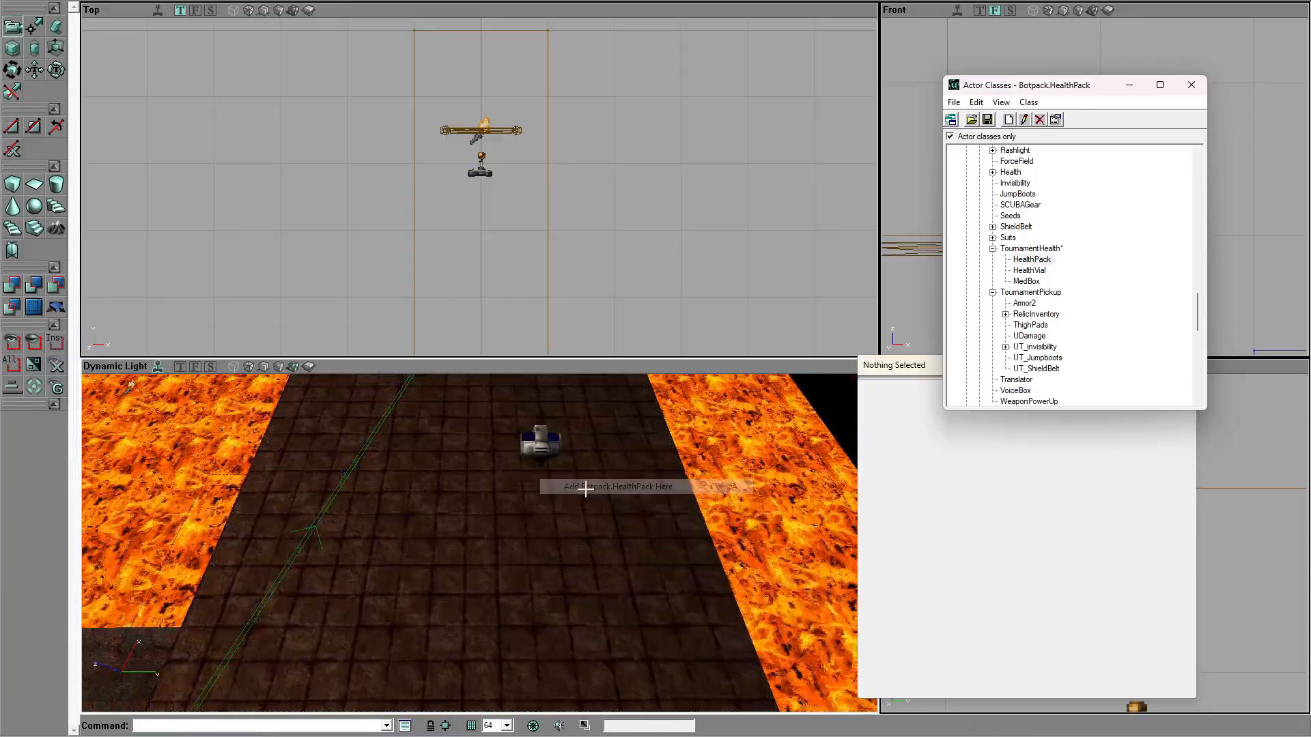
Step: Delete the HealthPack and add a MedBox from TournamentHealth at the same spot on the walkway
left_click(538, 437)
key("Delete")
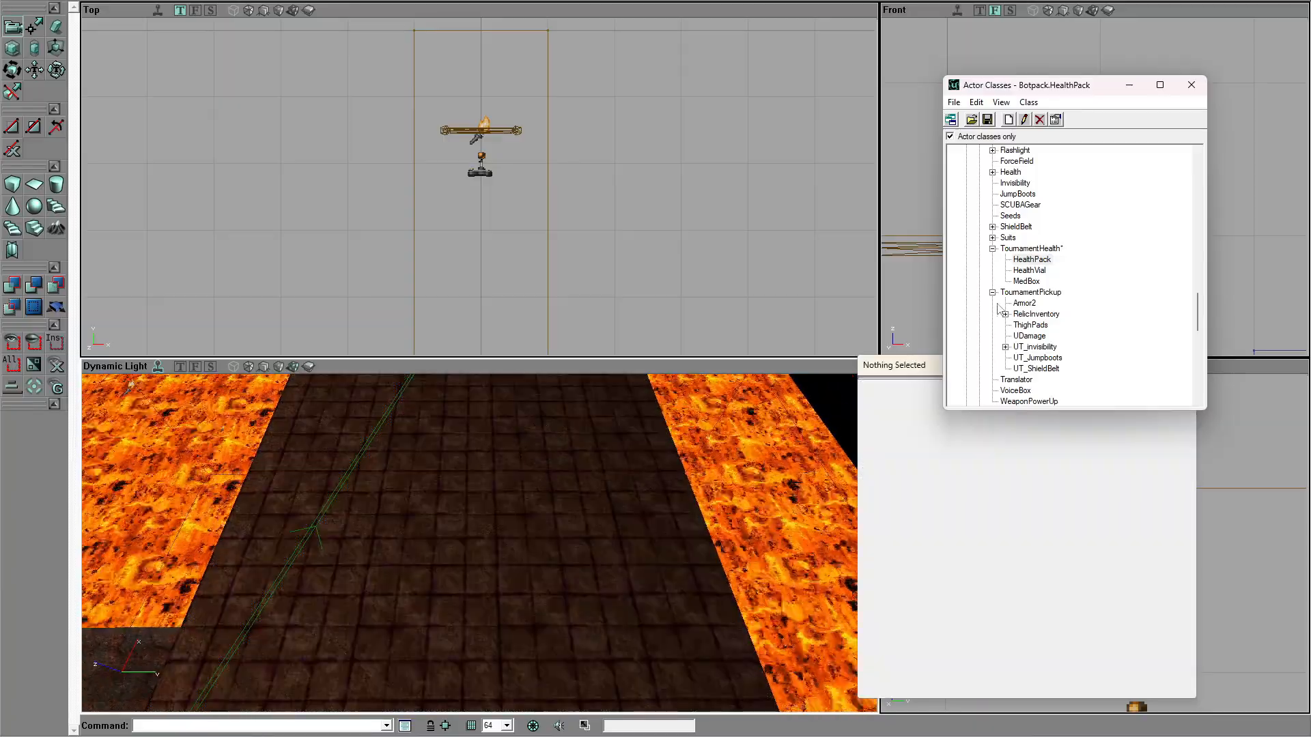
right_click(536, 443)
left_click(646, 465)
Step: Expand the Ammo pickup classes and choose RocketPack under TournamentAmmo
scroll(1064, 248, "up", 4)
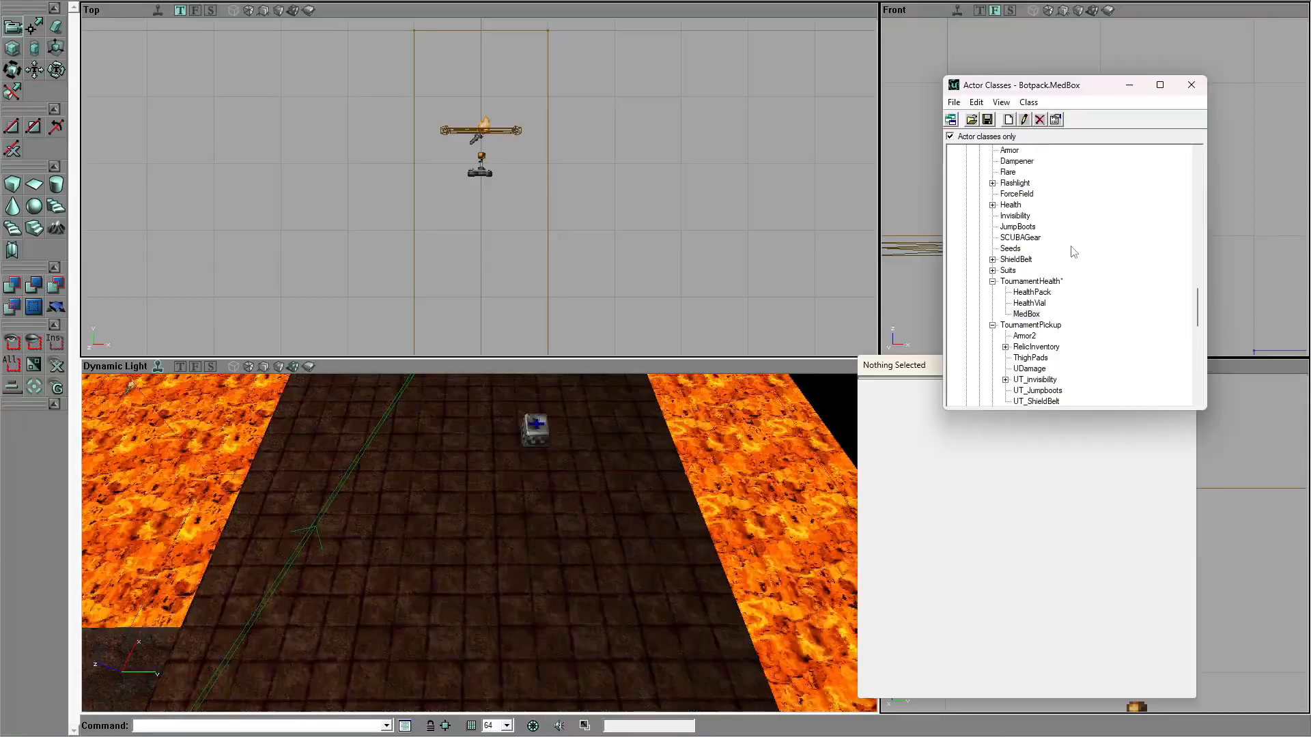
left_click(993, 226)
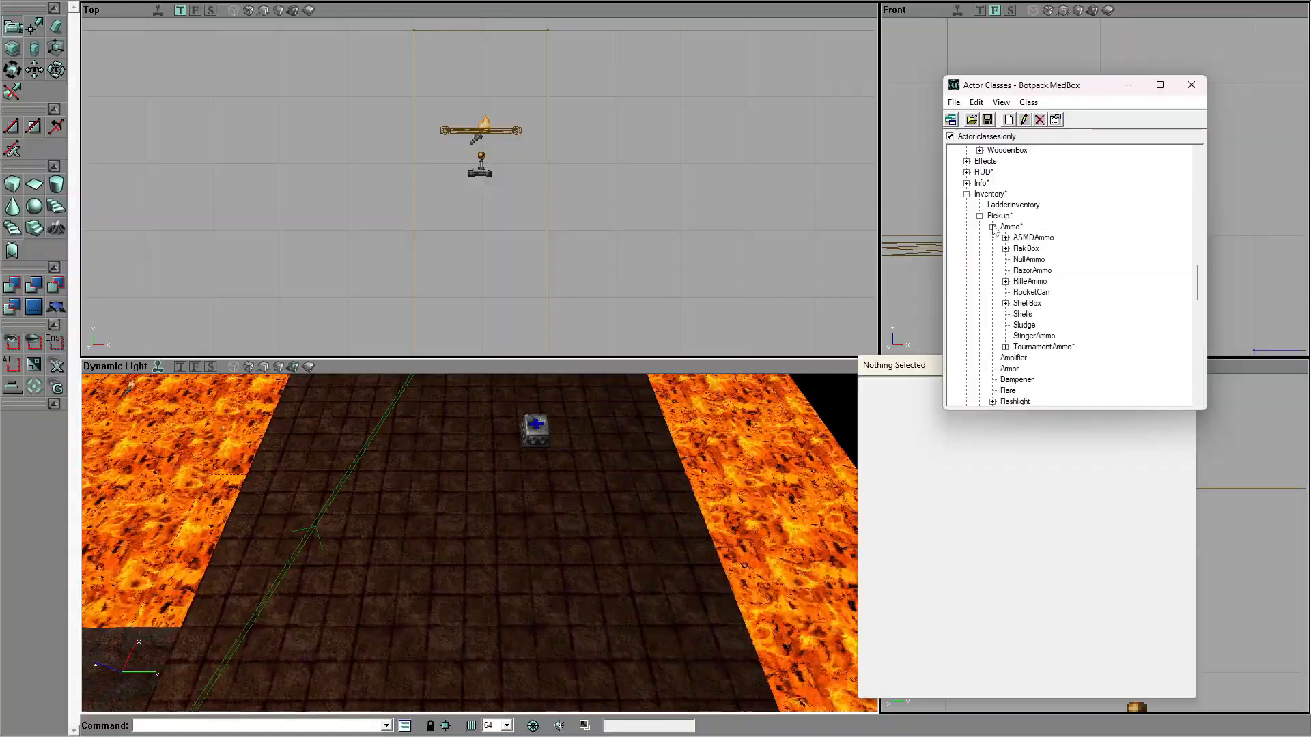
left_click(1005, 347)
scroll(1055, 324, "down", 3)
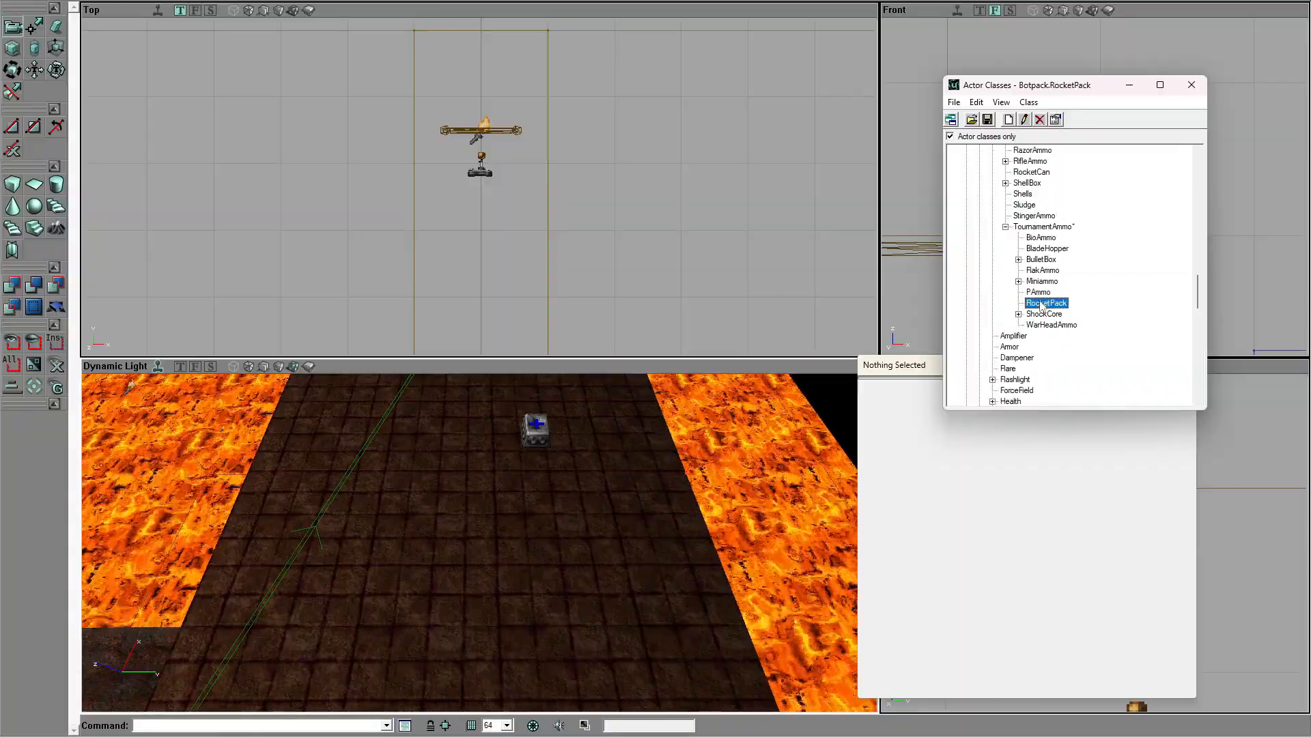
Step: Add one RocketPack on each side of the UT_Eightball on the narrow stone bridge over the lava
left_click_drag(560, 534, 505, 505)
right_click_drag(506, 505, 454, 547)
right_click(450, 574)
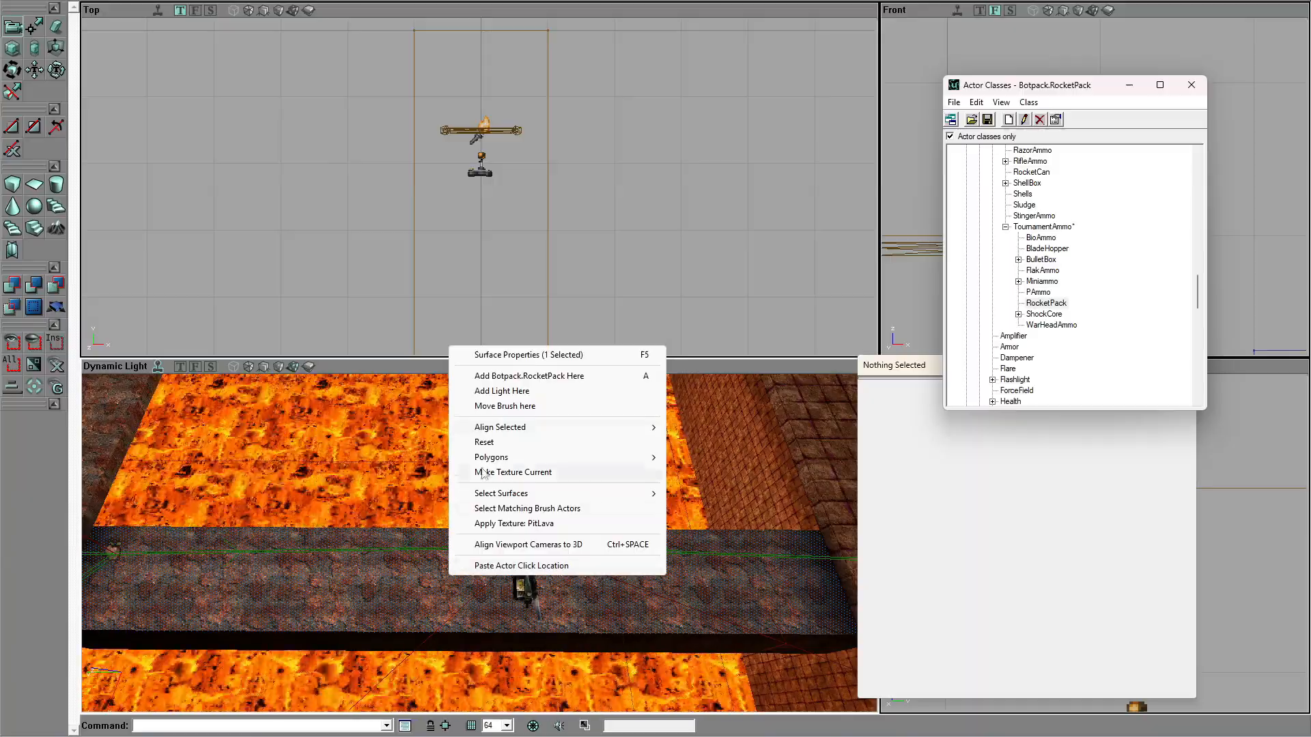
left_click(511, 376)
right_click(608, 571)
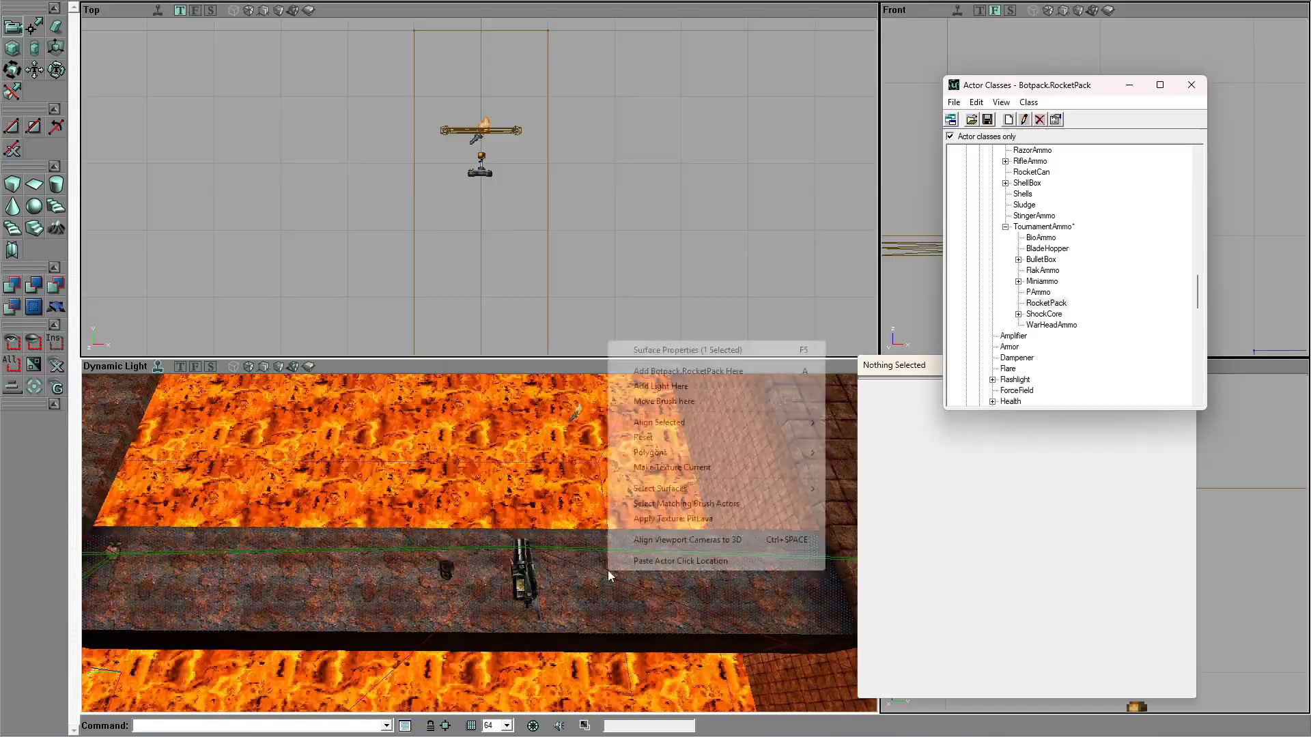
left_click(666, 372)
scroll(587, 287, "down", 4)
right_click_drag(588, 287, 467, 135)
scroll(467, 134, "up", 3)
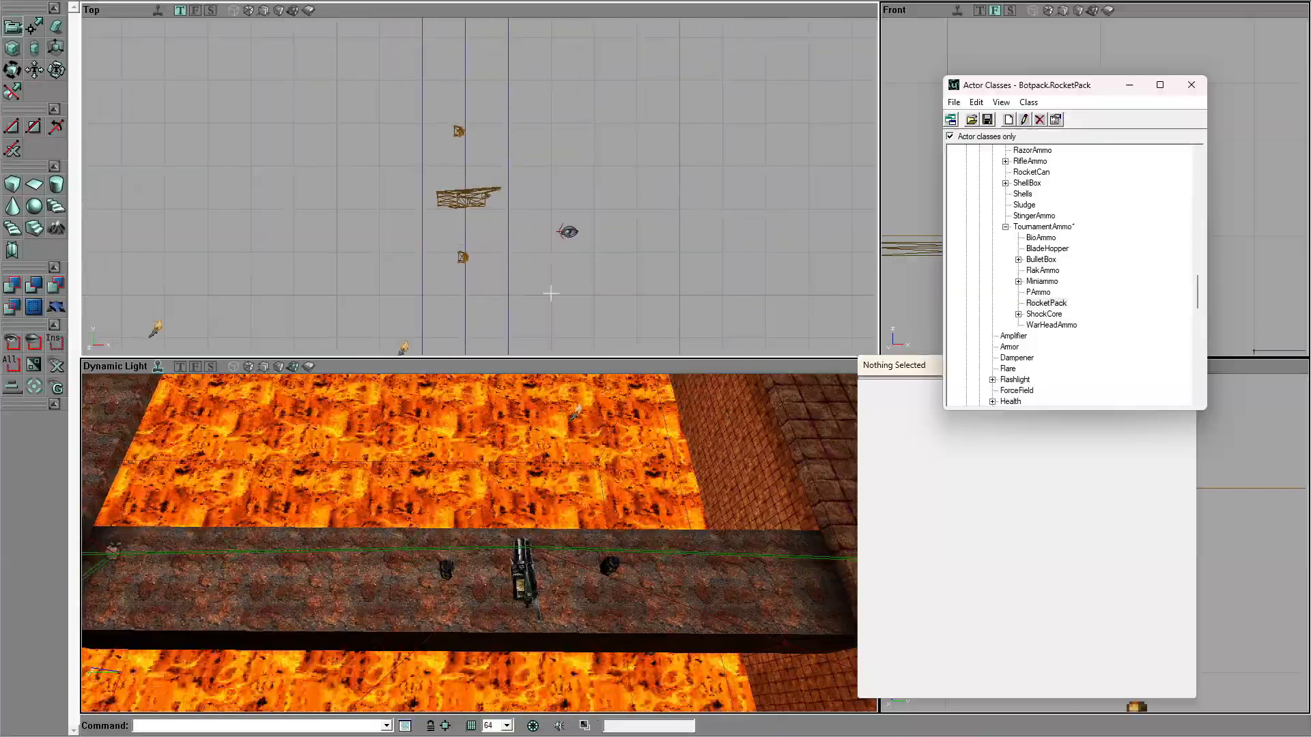
Step: Move both RocketPacks closer to the UT_Eightball and centre them along the narrow stone bridge
left_click(463, 133)
left_click_drag(463, 133, 454, 179, "ctrl")
left_click(463, 257)
left_click_drag(463, 256, 466, 241, "ctrl")
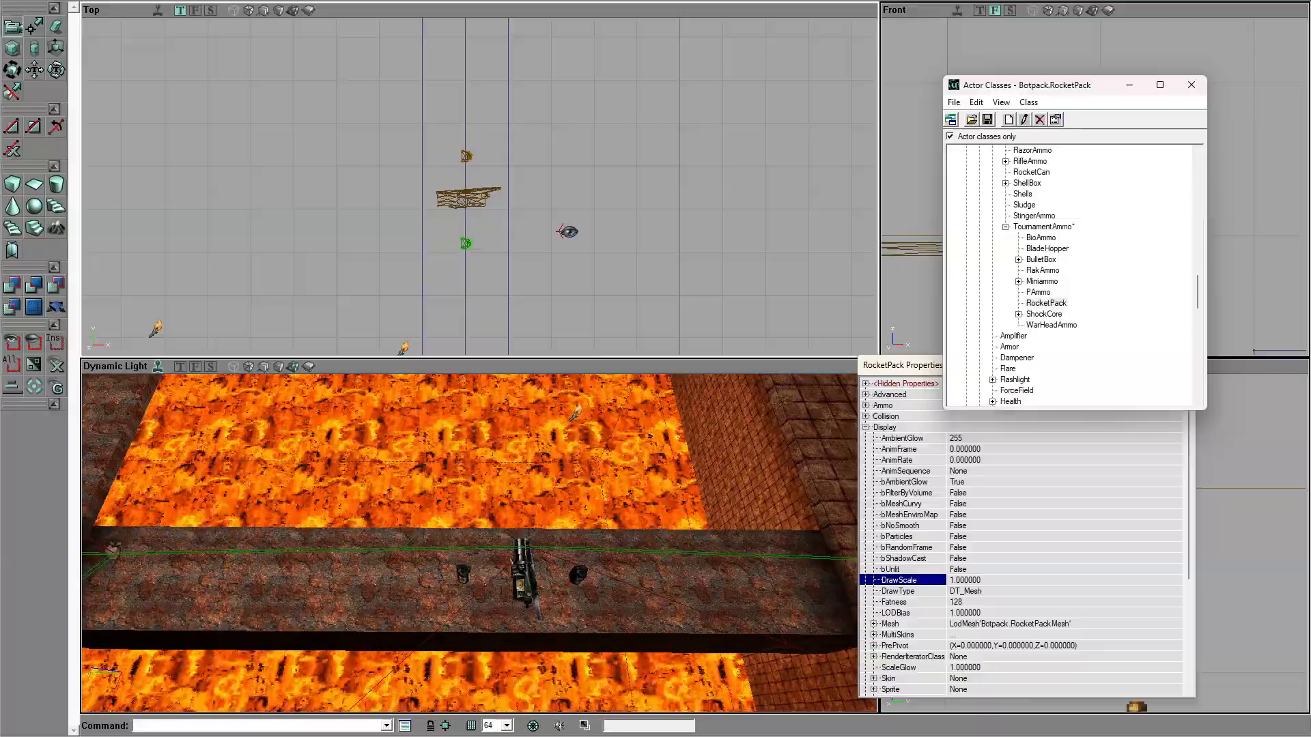
Step: Choose FlakAmmo under TournamentAmmo and add one on each side of the flak cannon on the tiled walkway
left_click_drag(519, 519, 464, 500)
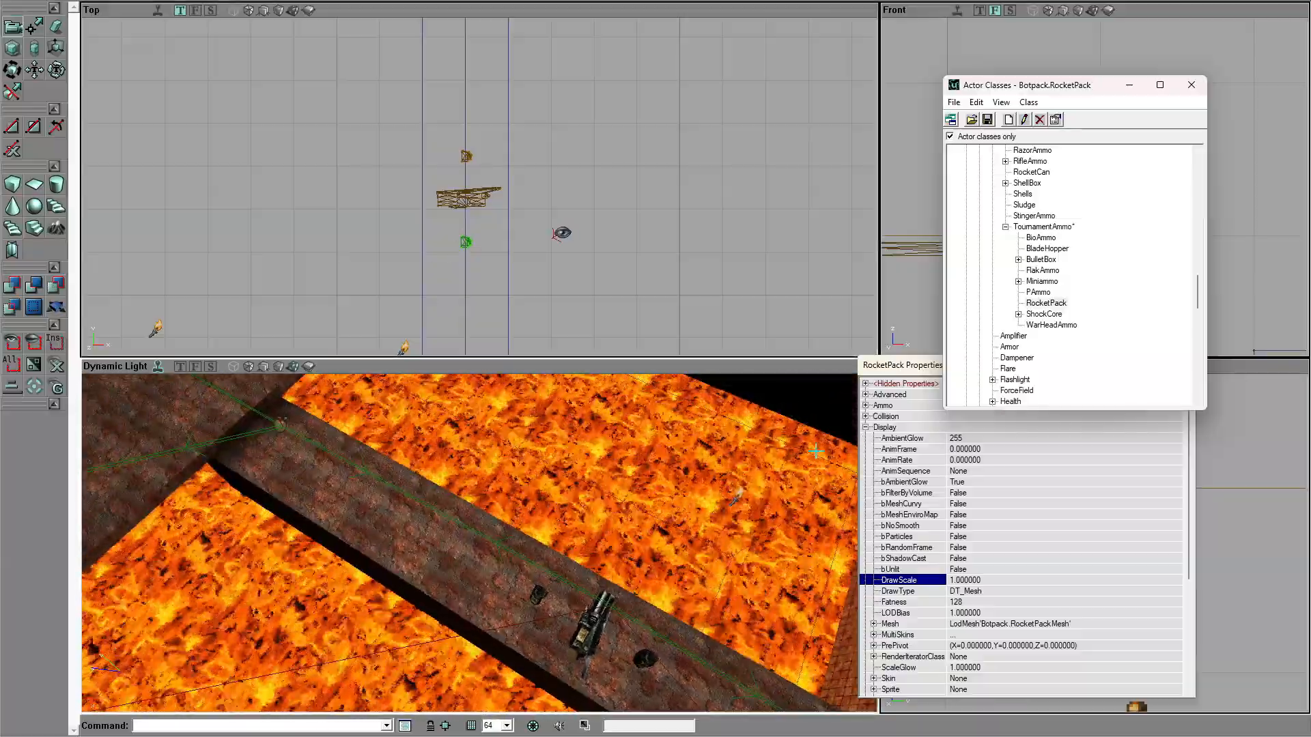
left_click(1043, 270)
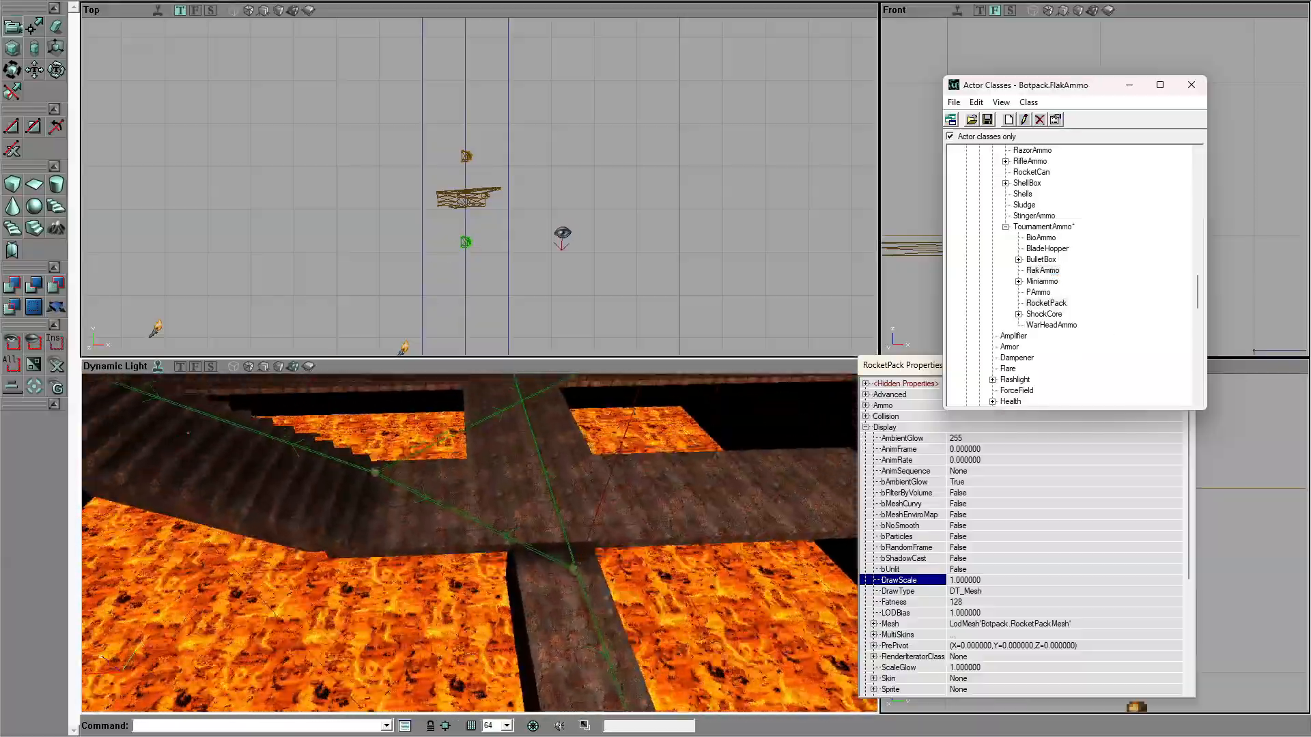
right_click_drag(492, 539, 423, 580)
right_click_drag(649, 609, 652, 593)
right_click_drag(447, 577, 454, 581)
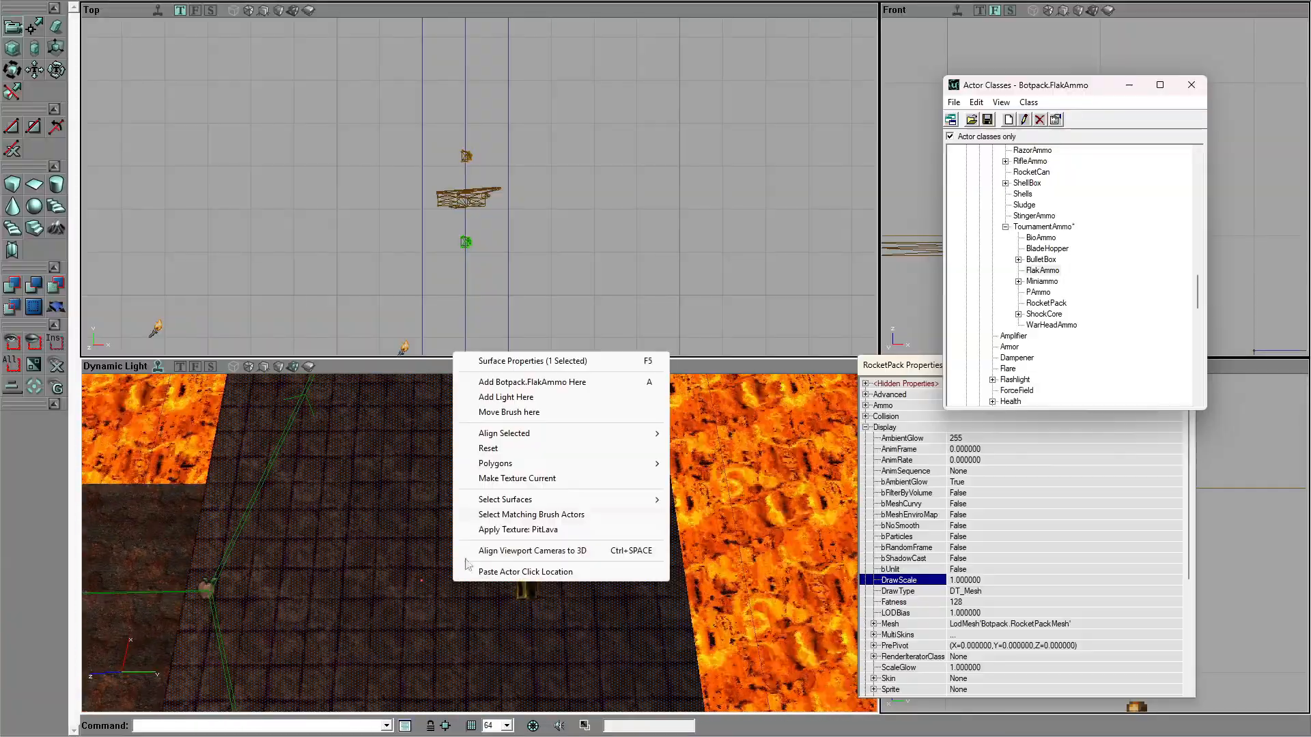
left_click(565, 495)
right_click(595, 574)
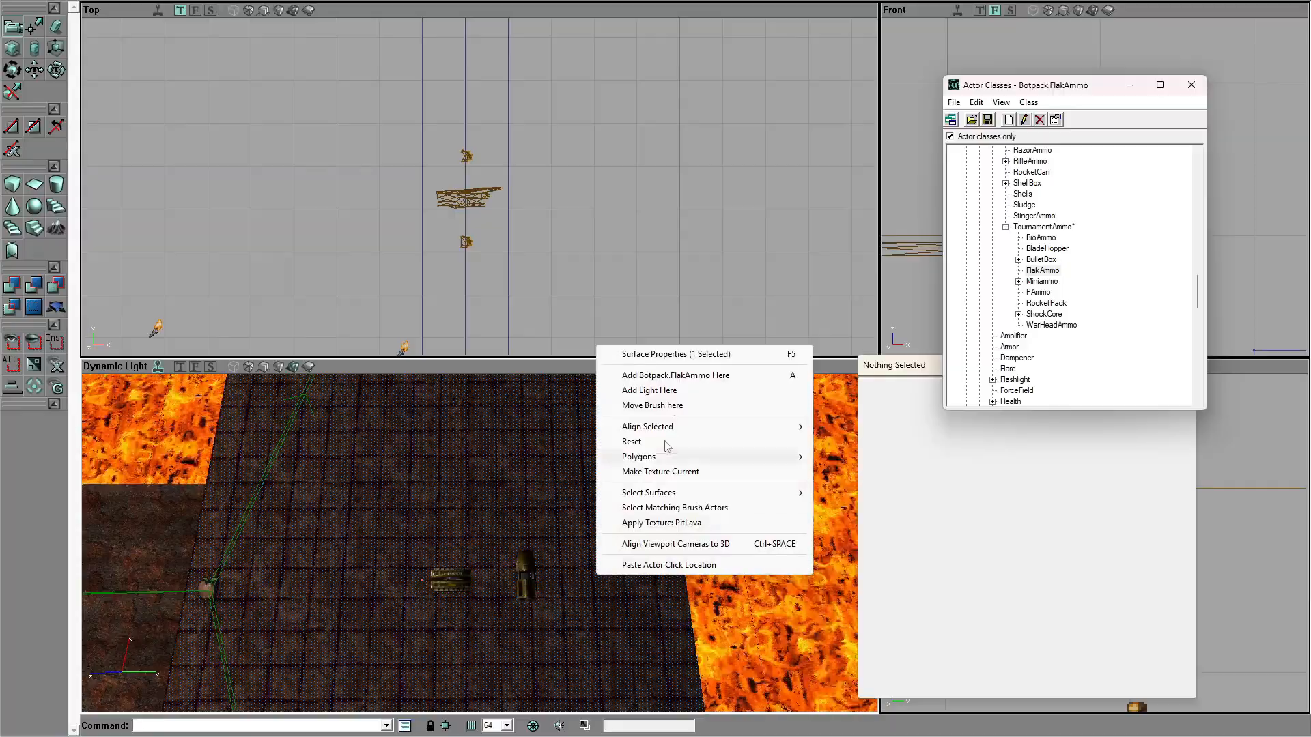
left_click(670, 375)
Step: Move the two FlakAmmo boxes closer to the flak cannon and line them up with it
scroll(667, 208, "down", 5)
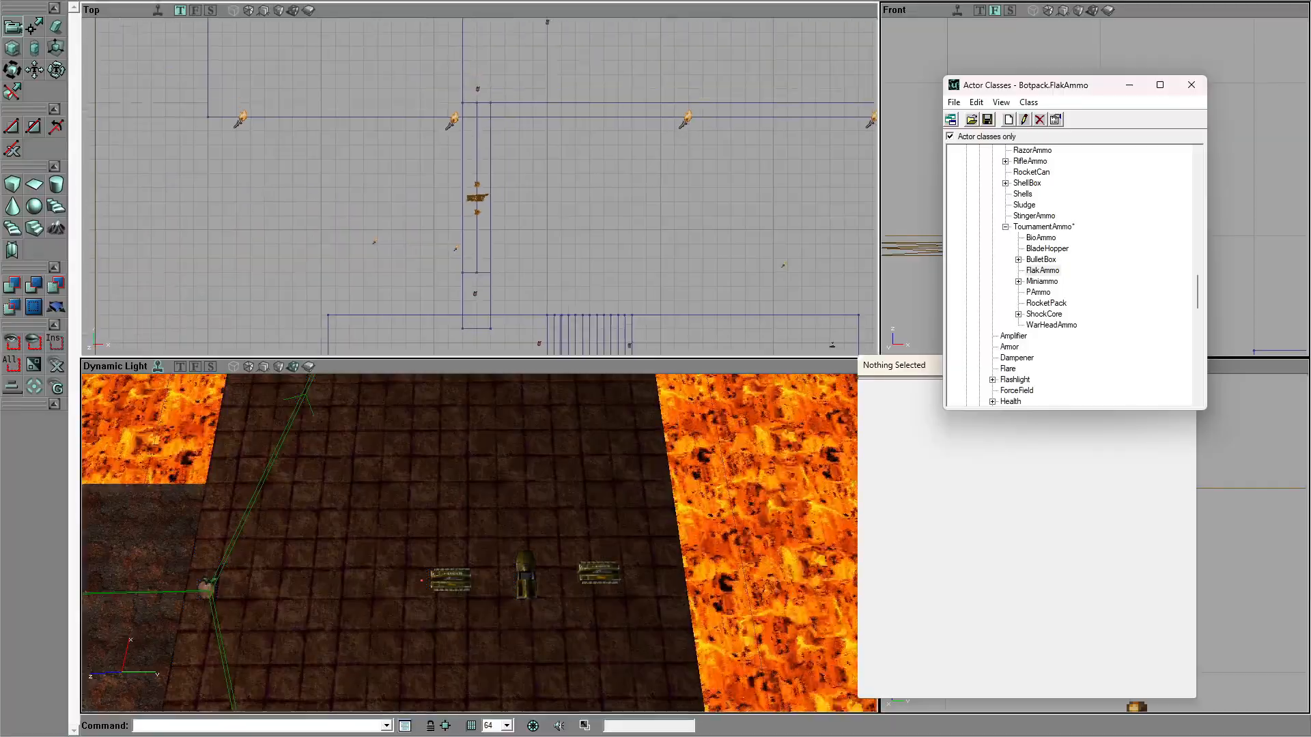
scroll(546, 130, "up", 10)
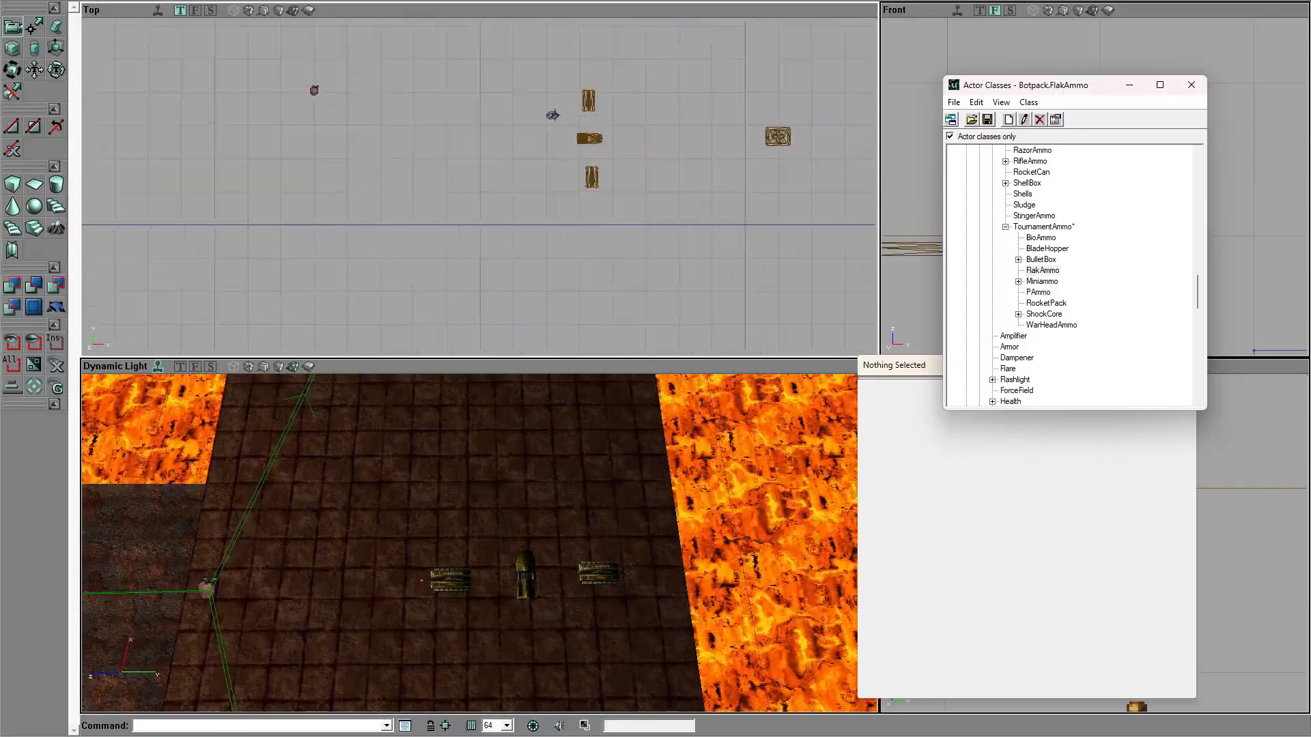
left_click_drag(683, 137, 554, 197)
left_click(556, 260)
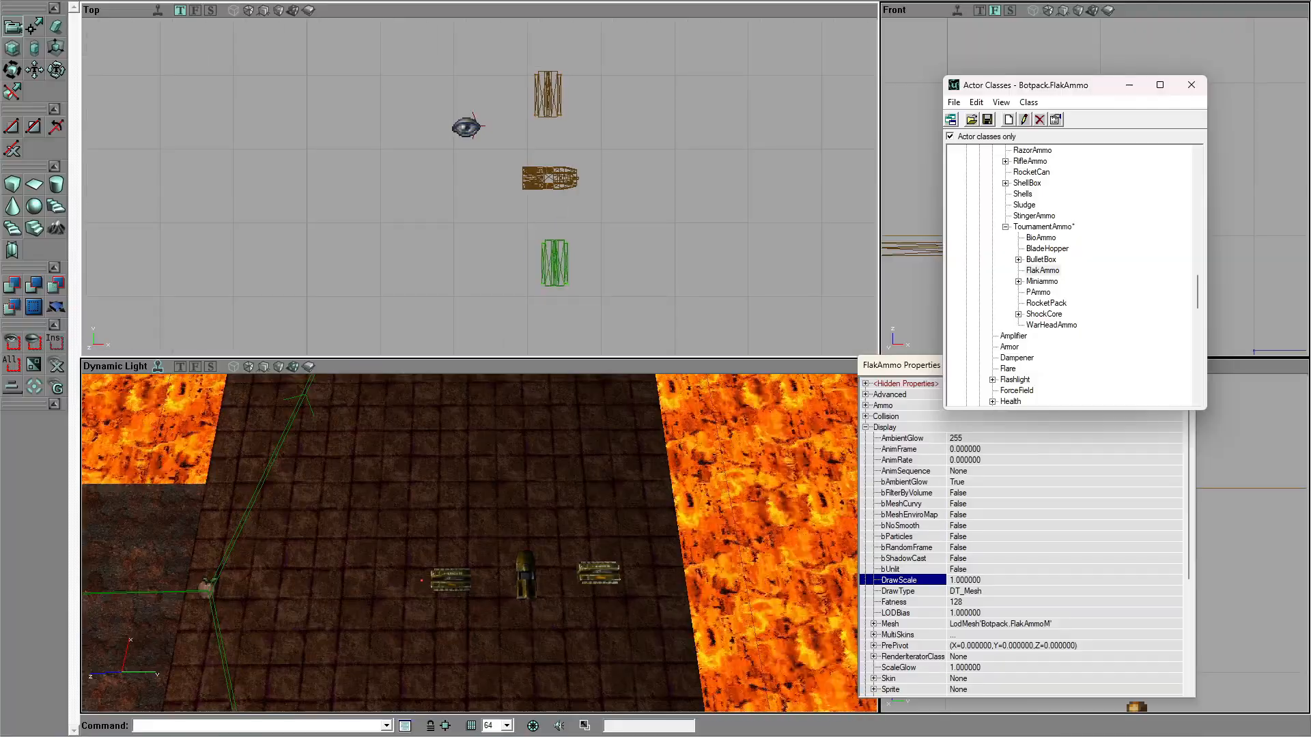
left_click_drag(555, 260, 547, 247, "ctrl")
left_click(548, 94)
left_click_drag(548, 93, 545, 103, "ctrl")
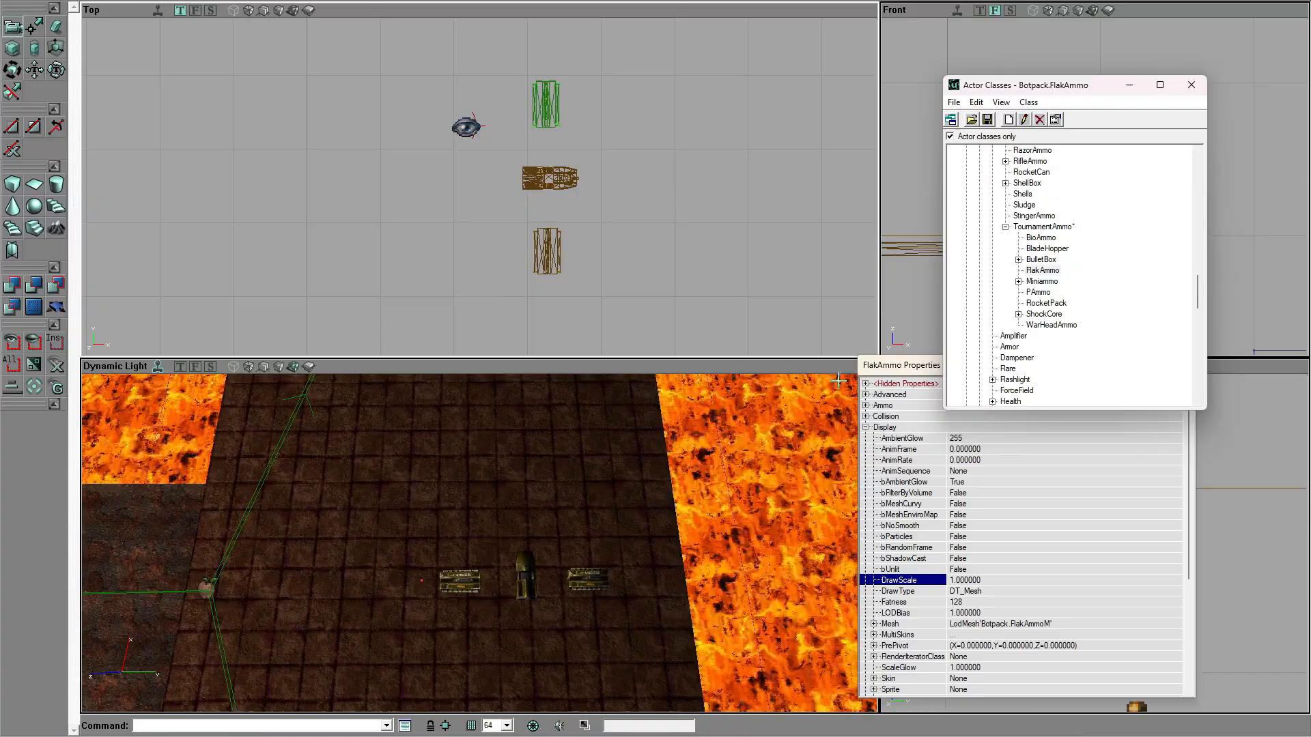
Step: Choose UT_Jumpboots under TournamentPickup and add one at the far end of the stone platform opposite the stairs
right_click_drag(560, 553, 599, 556)
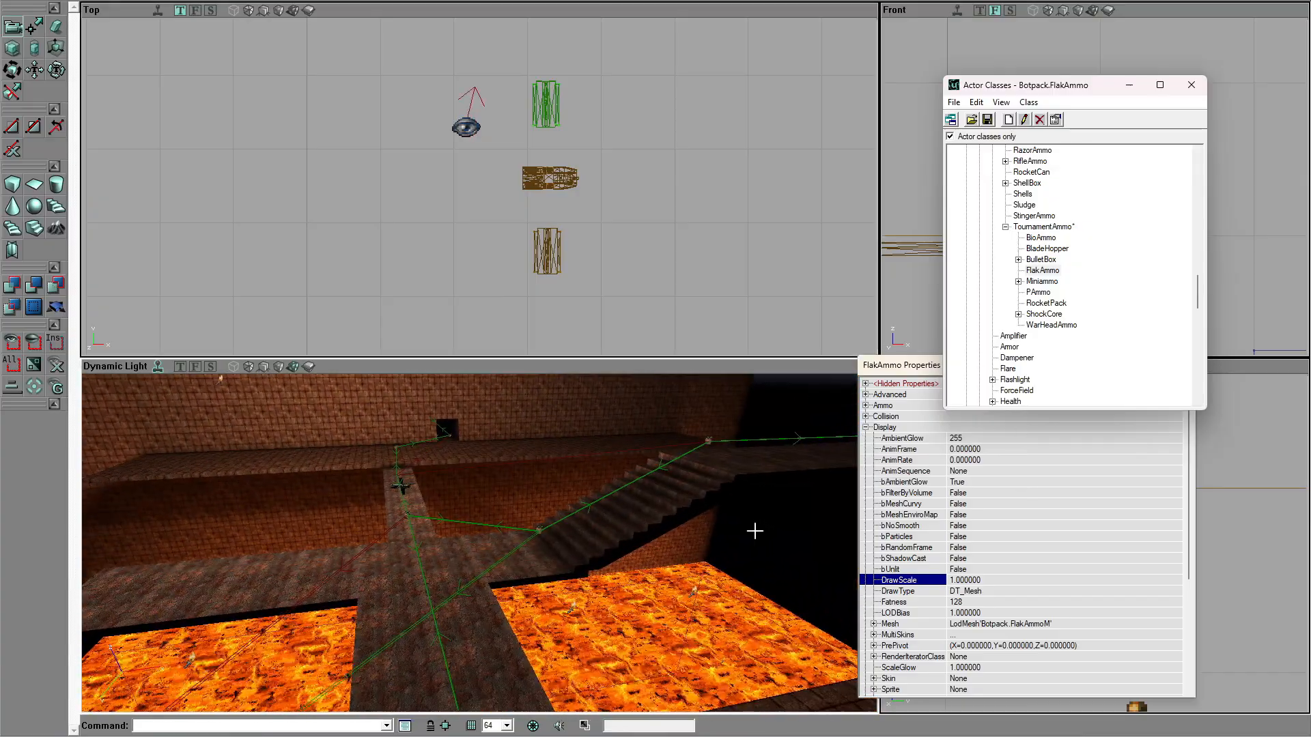
scroll(1093, 341, "up", 2)
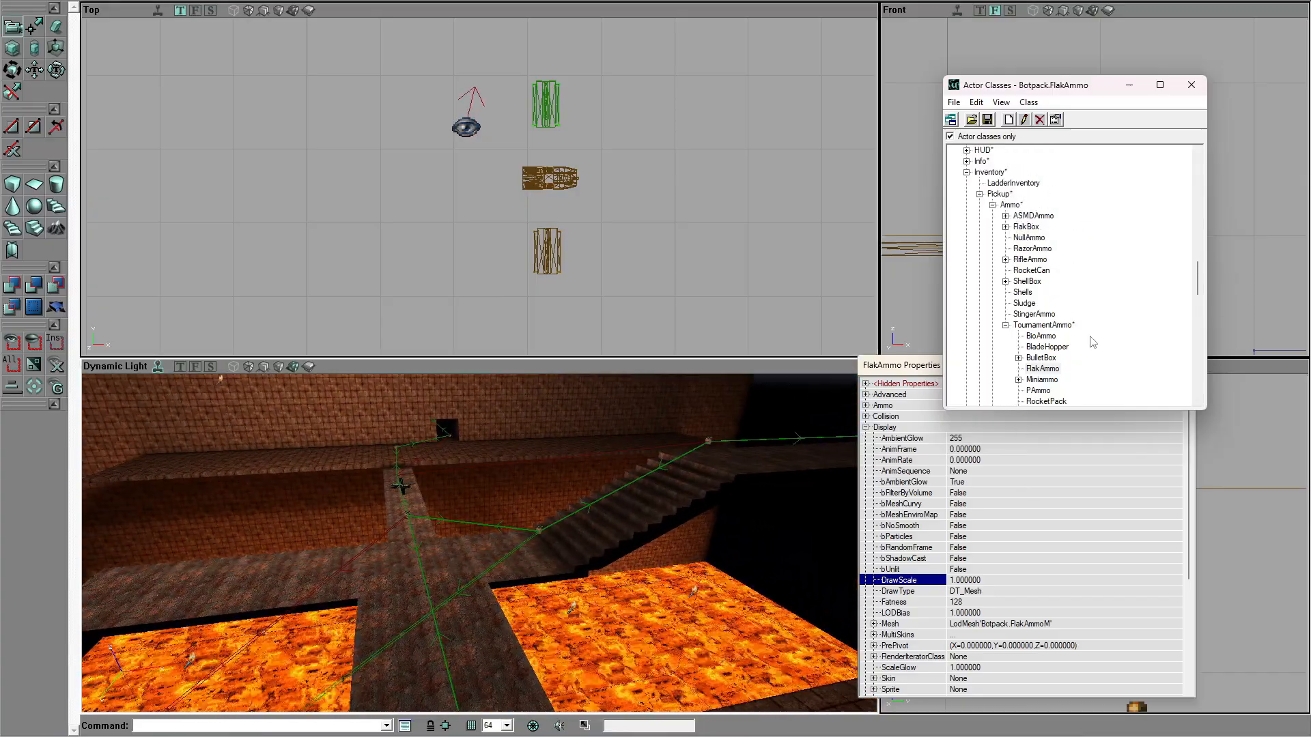
scroll(1072, 321, "down", 3)
scroll(1058, 300, "down", 3)
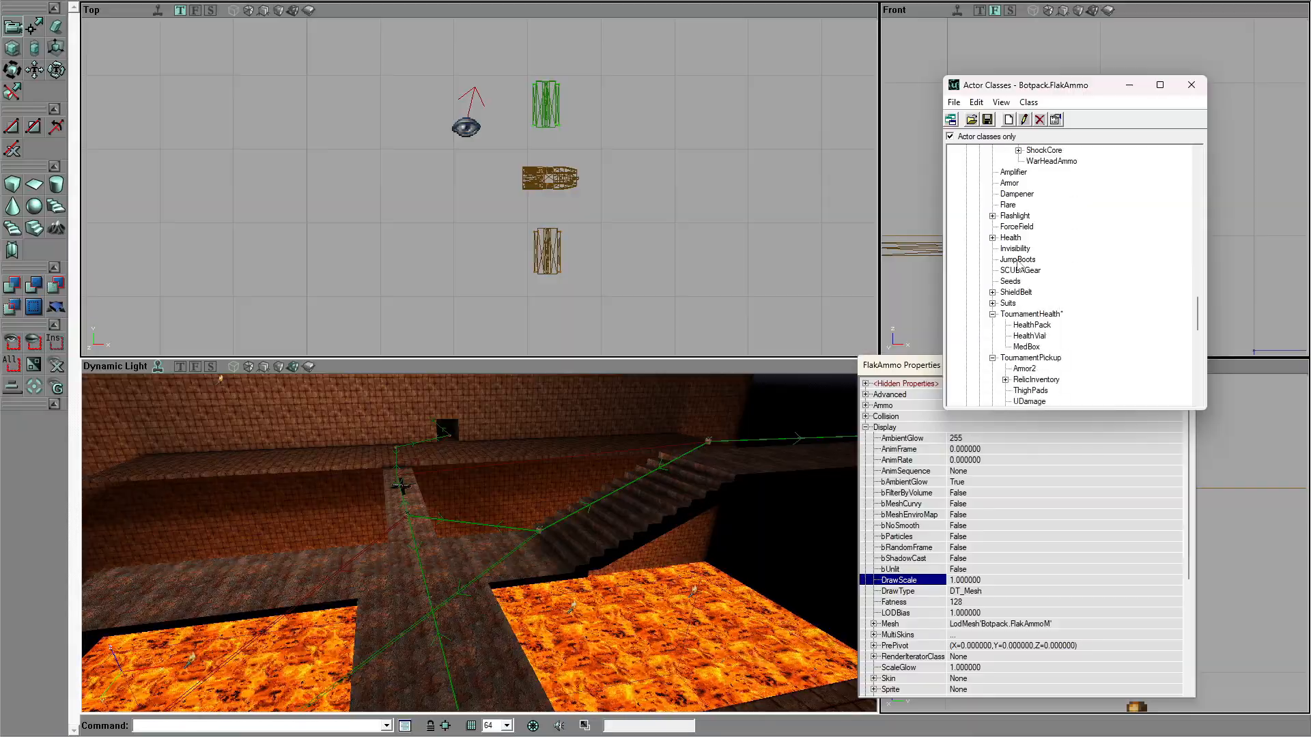
scroll(1033, 282, "down", 3)
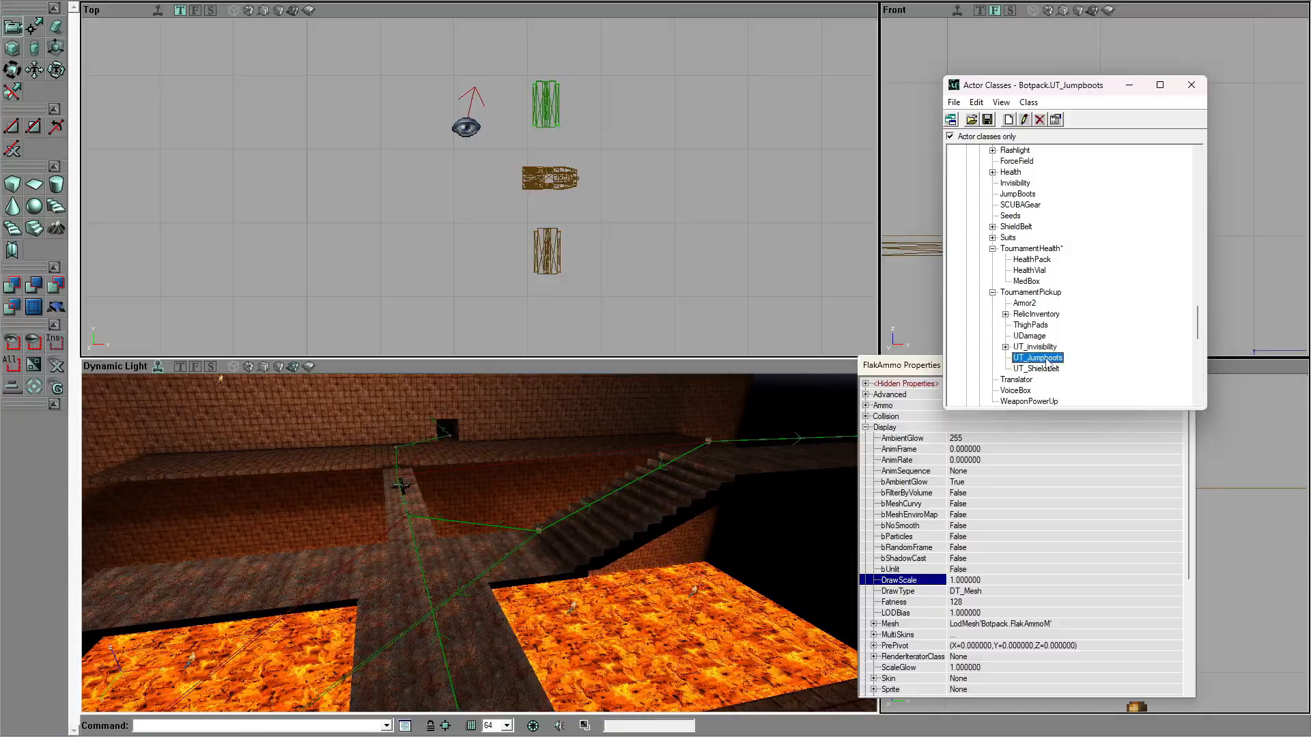
right_click_drag(591, 592, 570, 611)
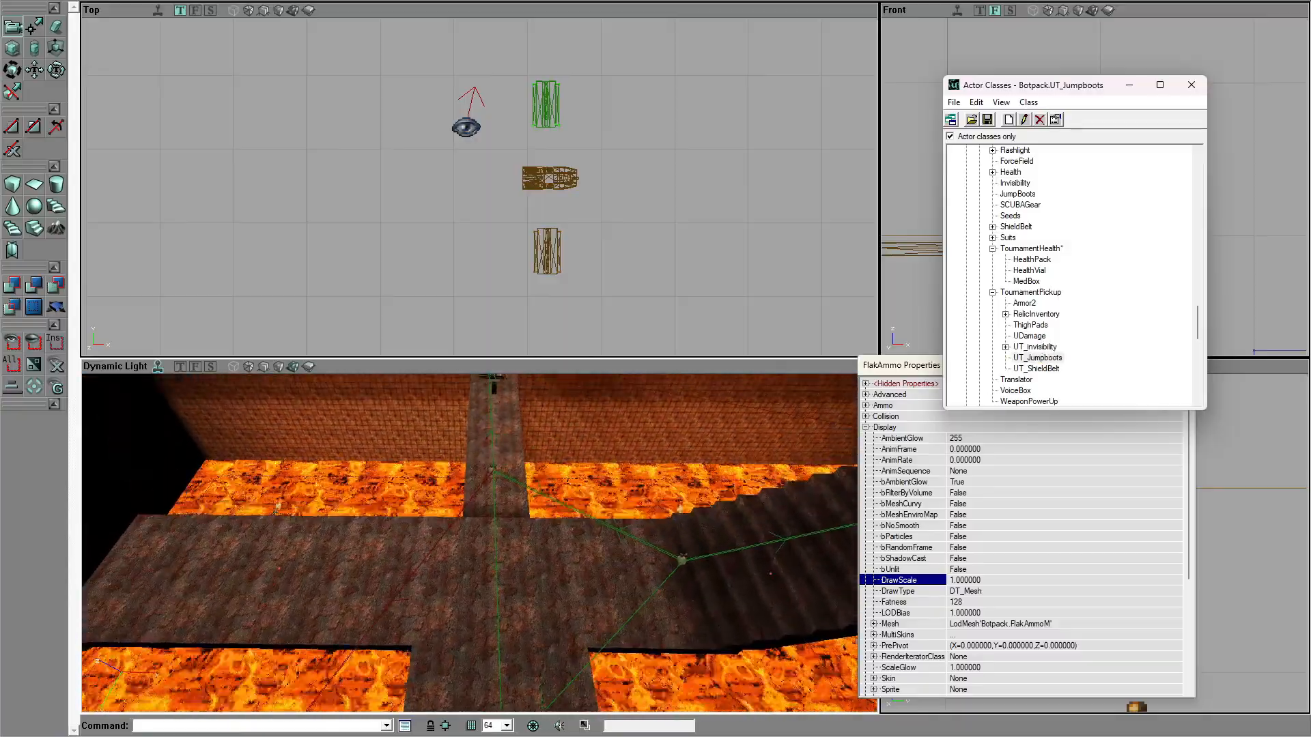
right_click(214, 569)
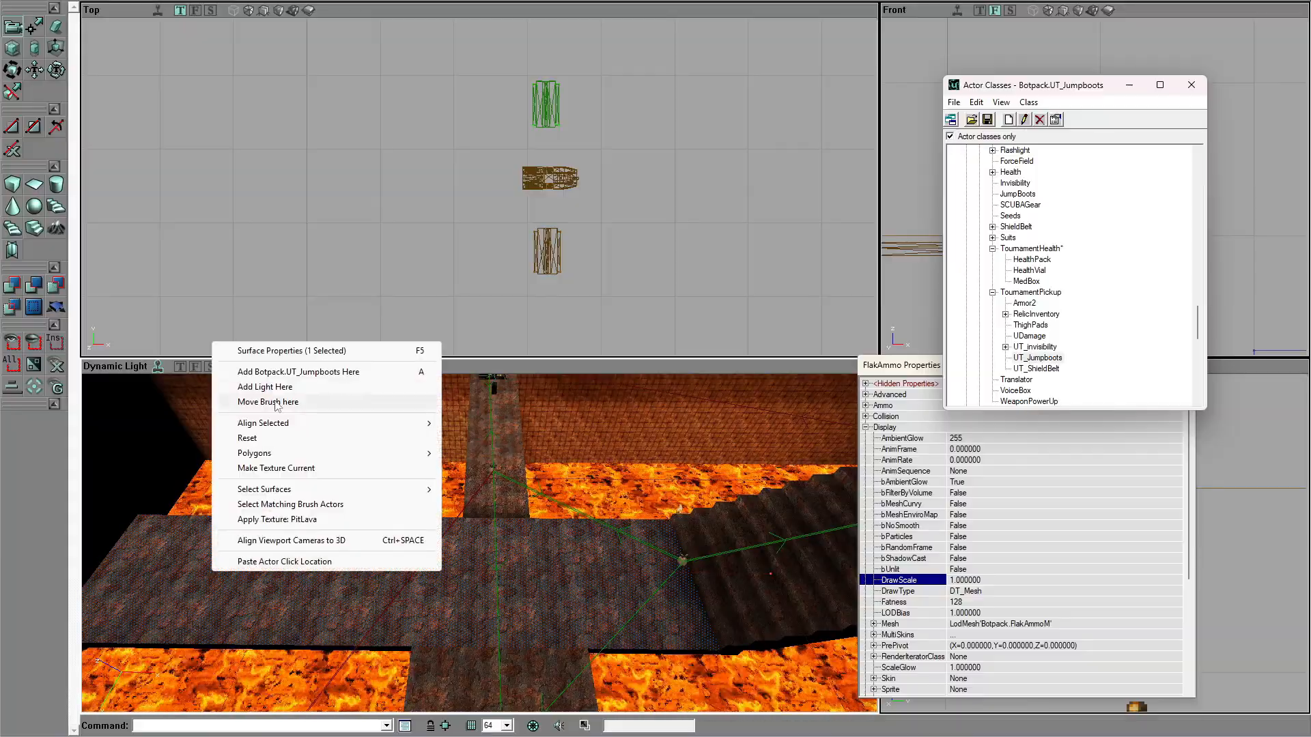
left_click(282, 372)
left_click(49, 1)
left_click(401, 1)
mouse_move(424, 483)
left_mouse_down()
mouse_move(430, 615)
mouse_move(499, 629)
mouse_move(655, 519)
mouse_move(533, 492)
mouse_move(526, 458)
mouse_move(614, 437)
mouse_move(618, 403)
mouse_move(601, 389)
mouse_move(594, 423)
mouse_move(587, 409)
mouse_move(615, 416)
mouse_move(560, 437)
mouse_move(573, 375)
mouse_move(567, 410)
mouse_move(547, 417)
mouse_move(533, 403)
mouse_move(424, 485)
left_mouse_up()
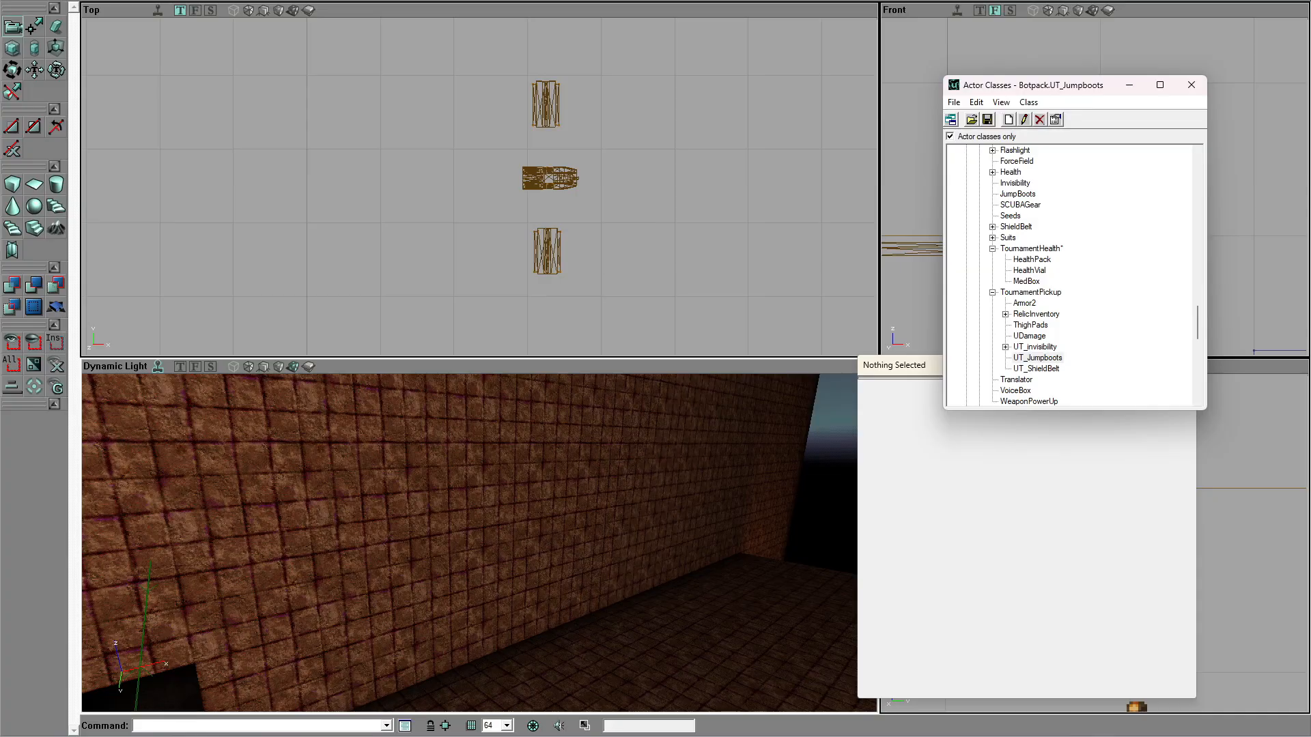
left_click_drag(601, 503, 626, 507)
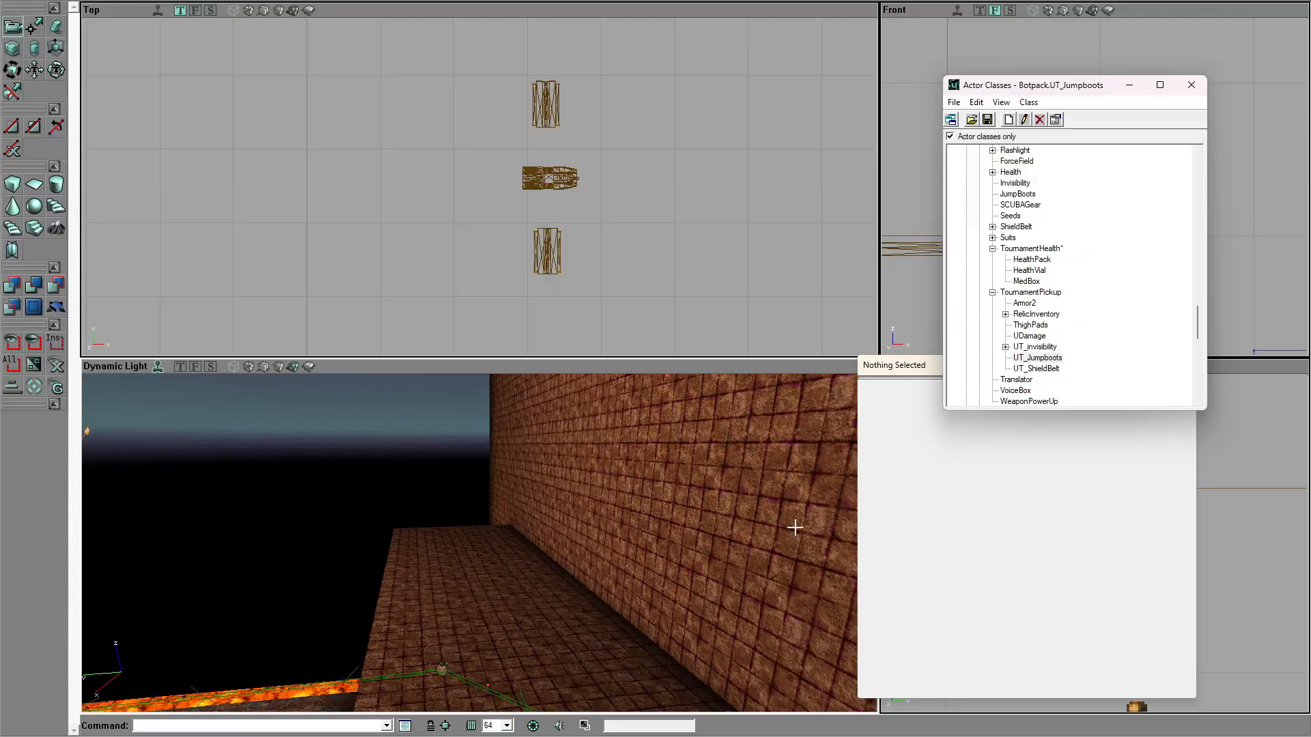
left_click_drag(732, 567, 705, 574)
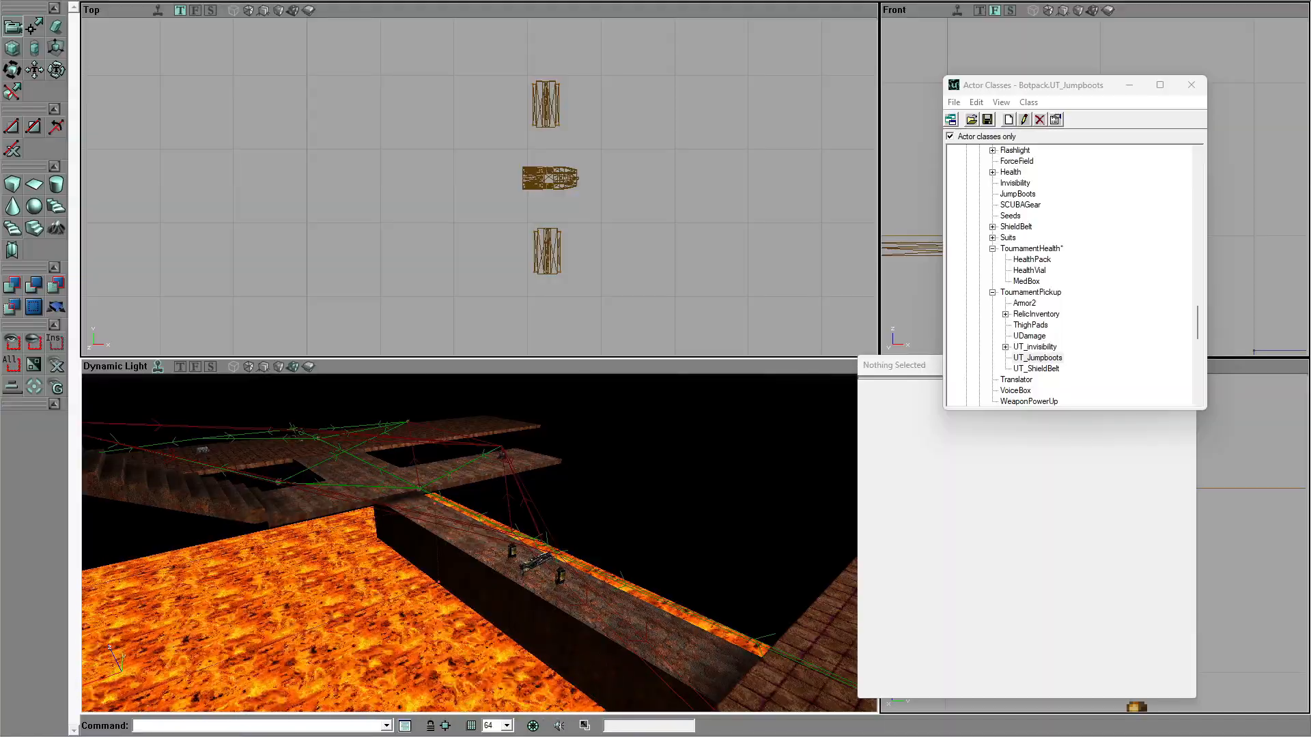
Step: Switch to Unreal Tournament and start a Tournament DeathMatch practice session on the map DM-MattsTestLevel
key("ctrl+p")
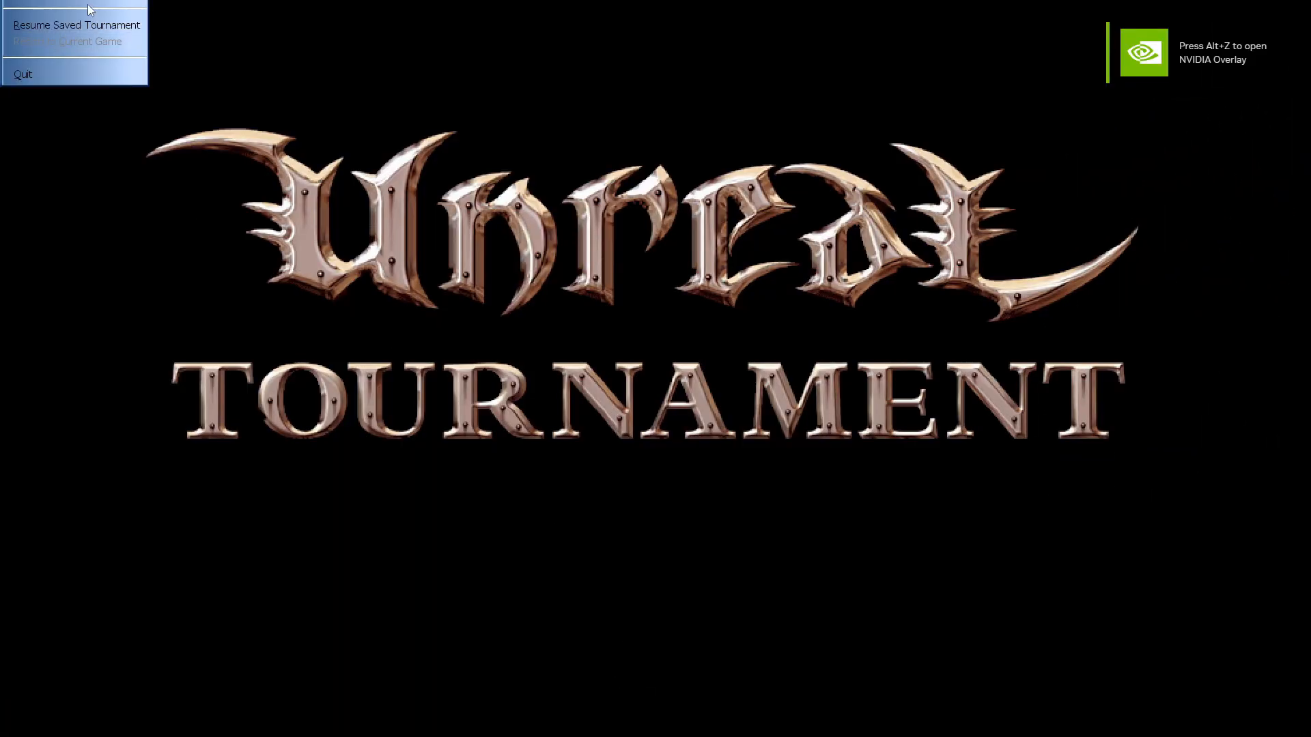
left_click(86, 3)
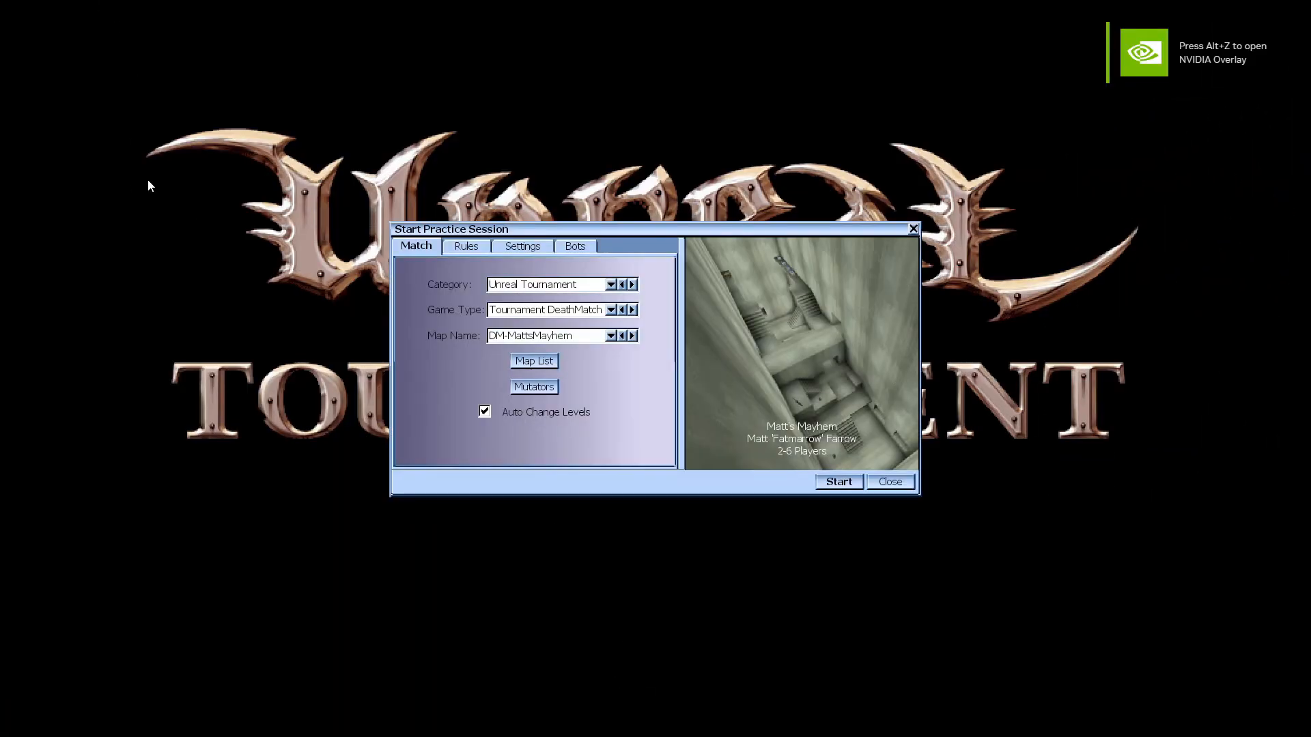
left_click(575, 247)
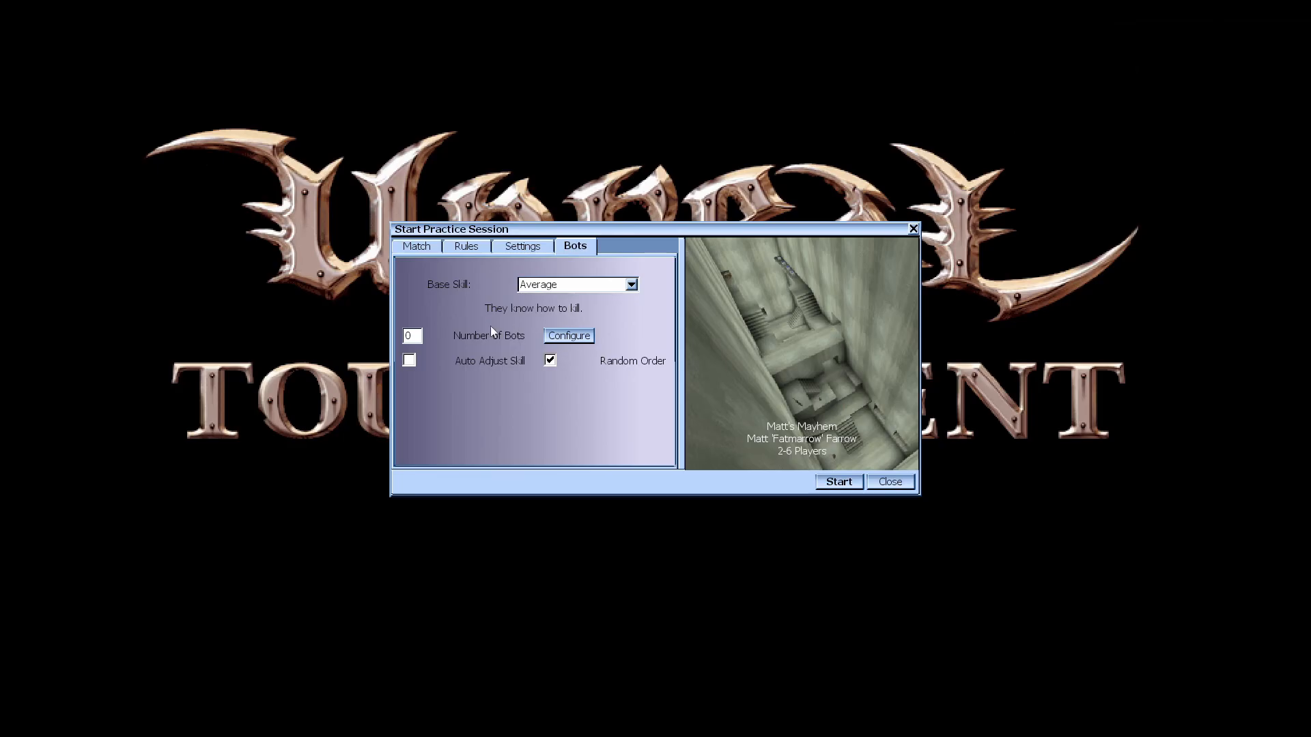
left_click(423, 250)
left_click(610, 336)
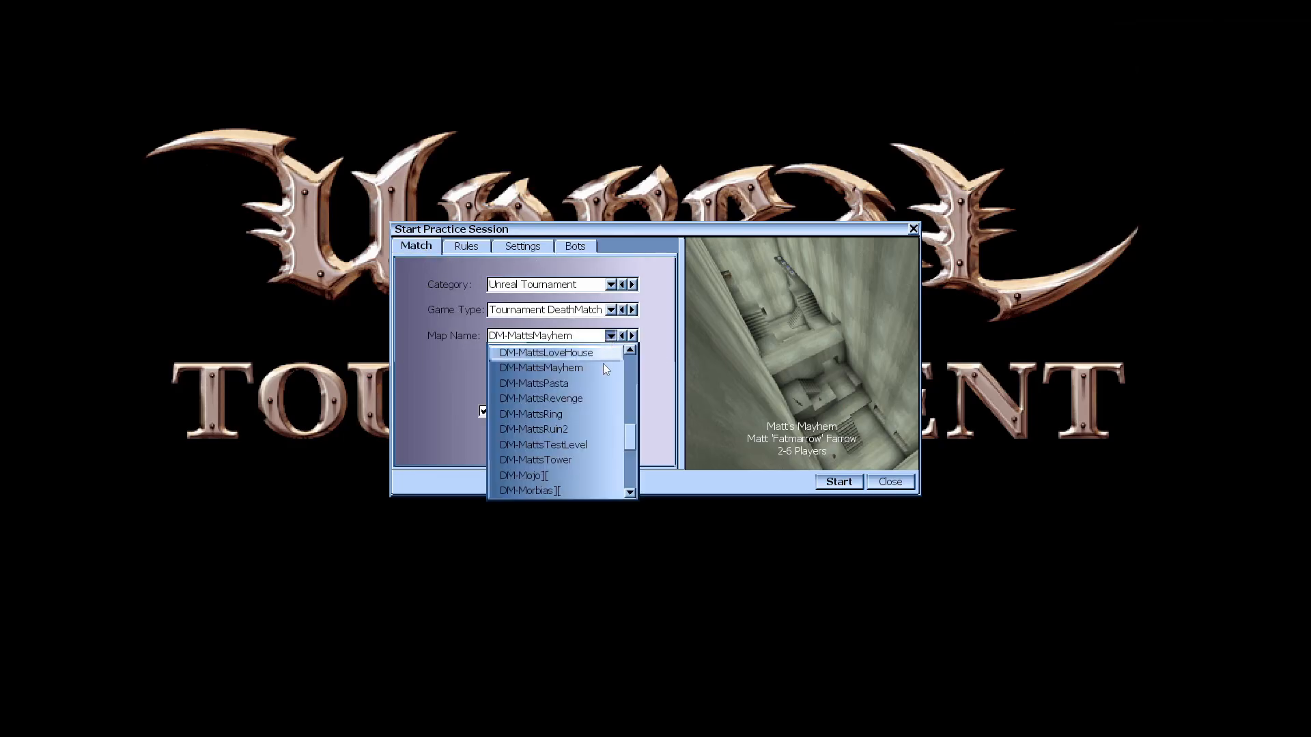
scroll(590, 445, "down", 4)
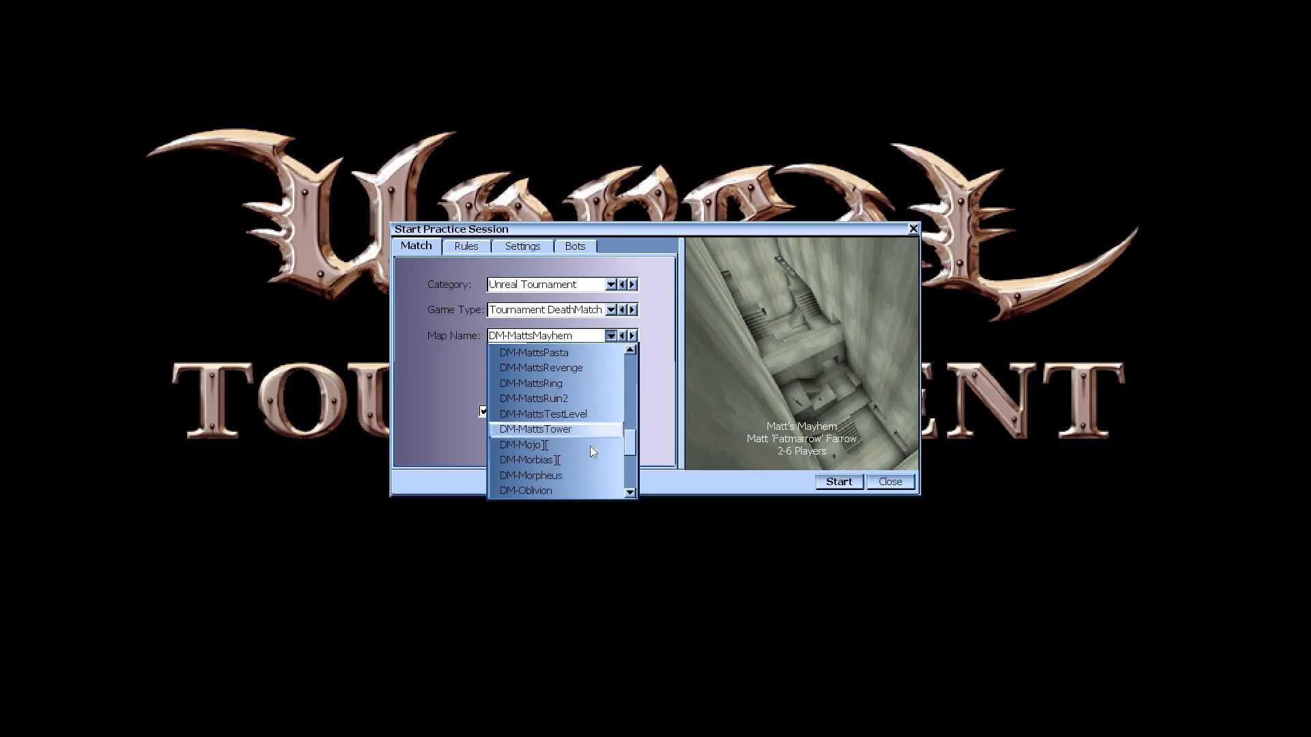
left_click(560, 412)
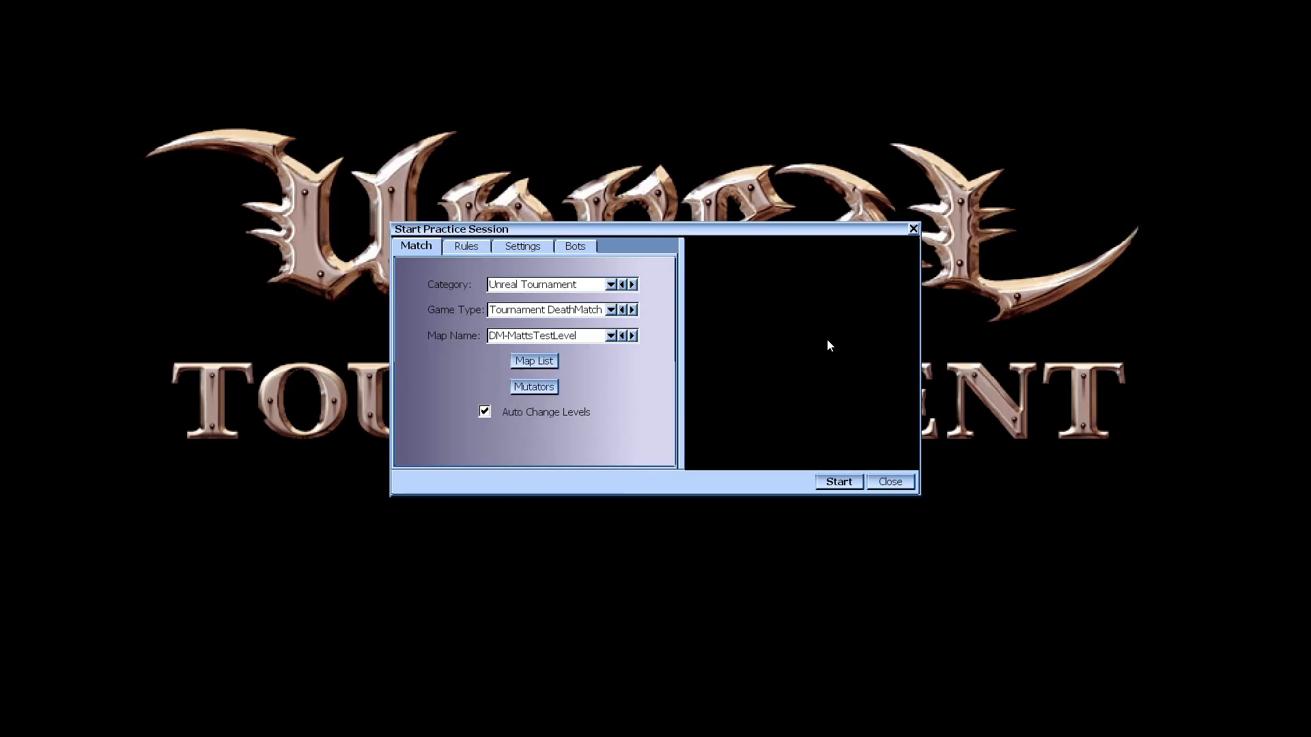
left_click(839, 482)
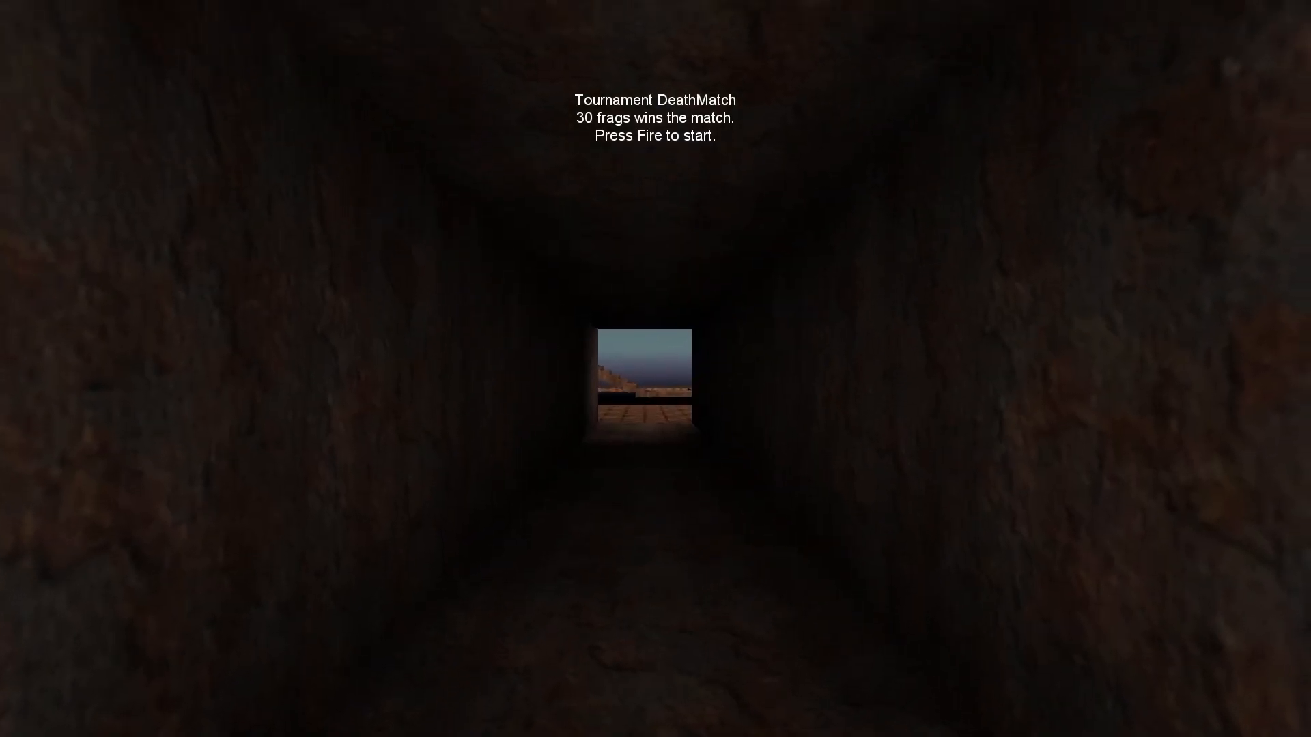
Step: Playtest the level from the corridor across the stone bridge, collecting the rocket pickups and firing a rocket
left_click(656, 368)
key("w")
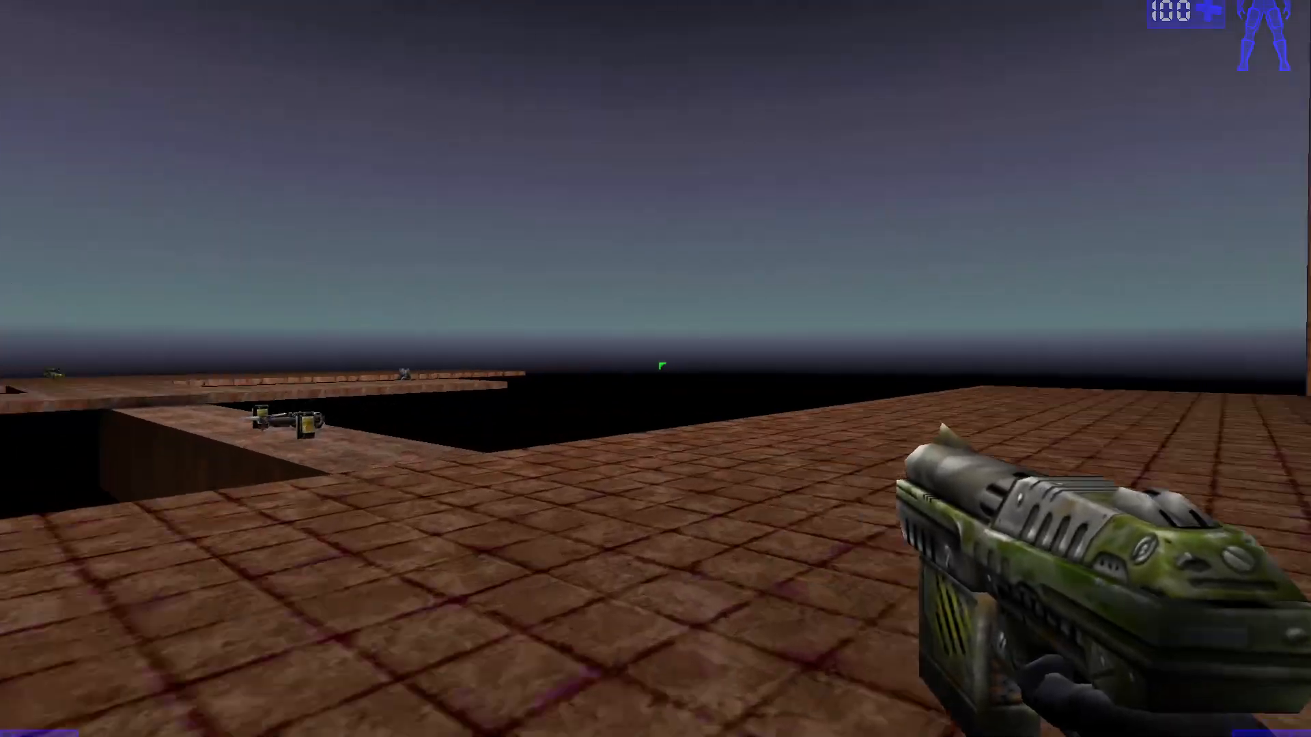
key("w")
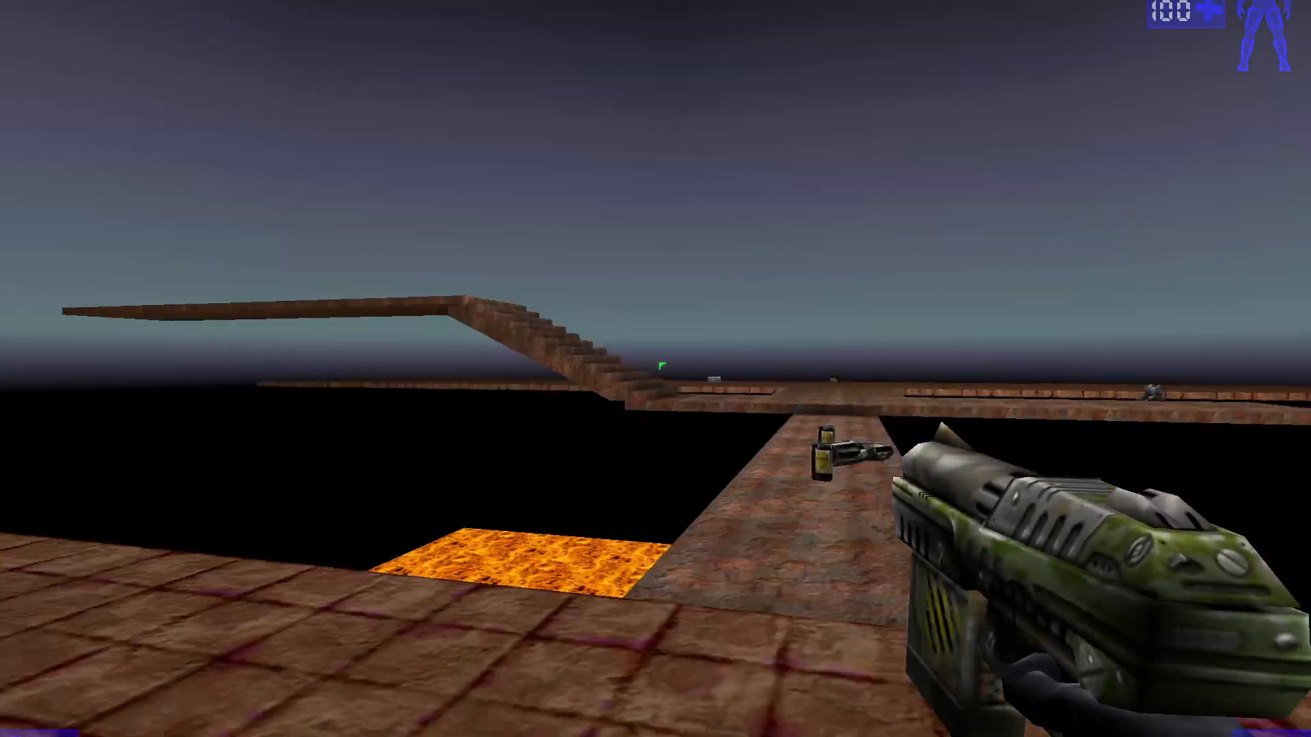
key("w")
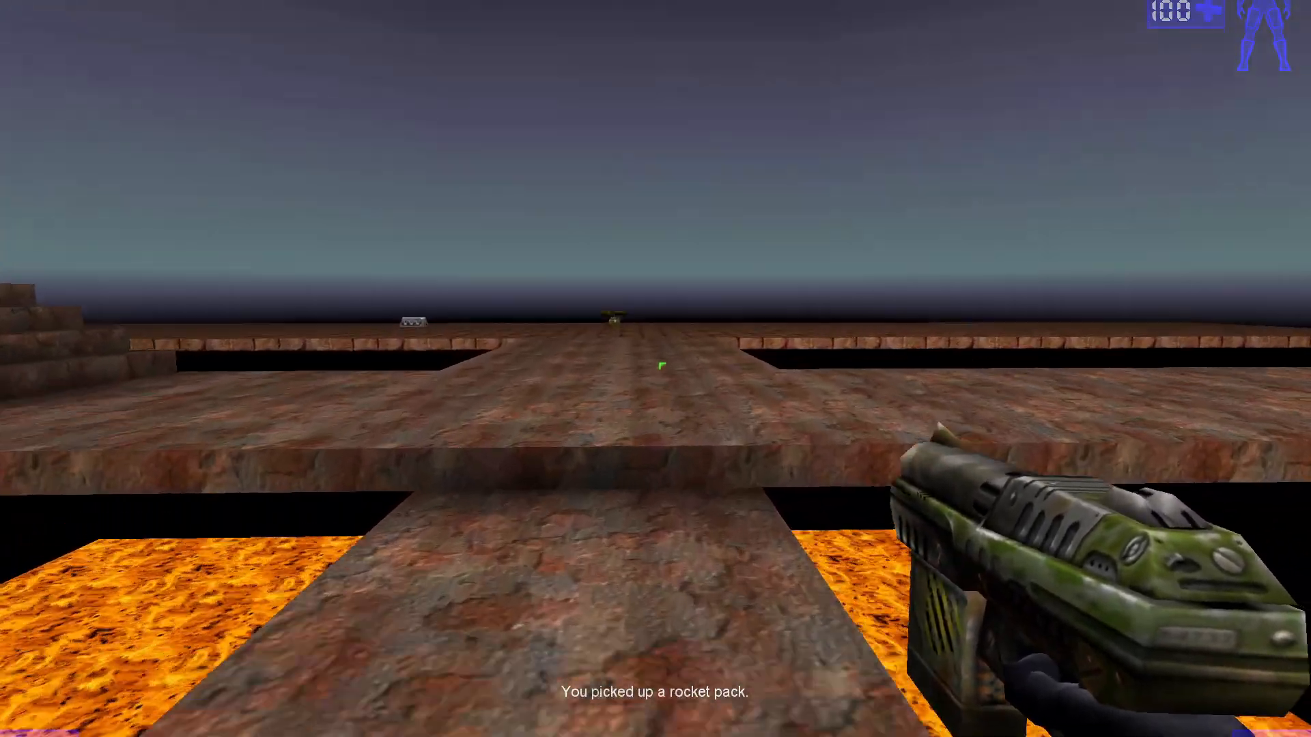
key("w")
left_click(656, 368)
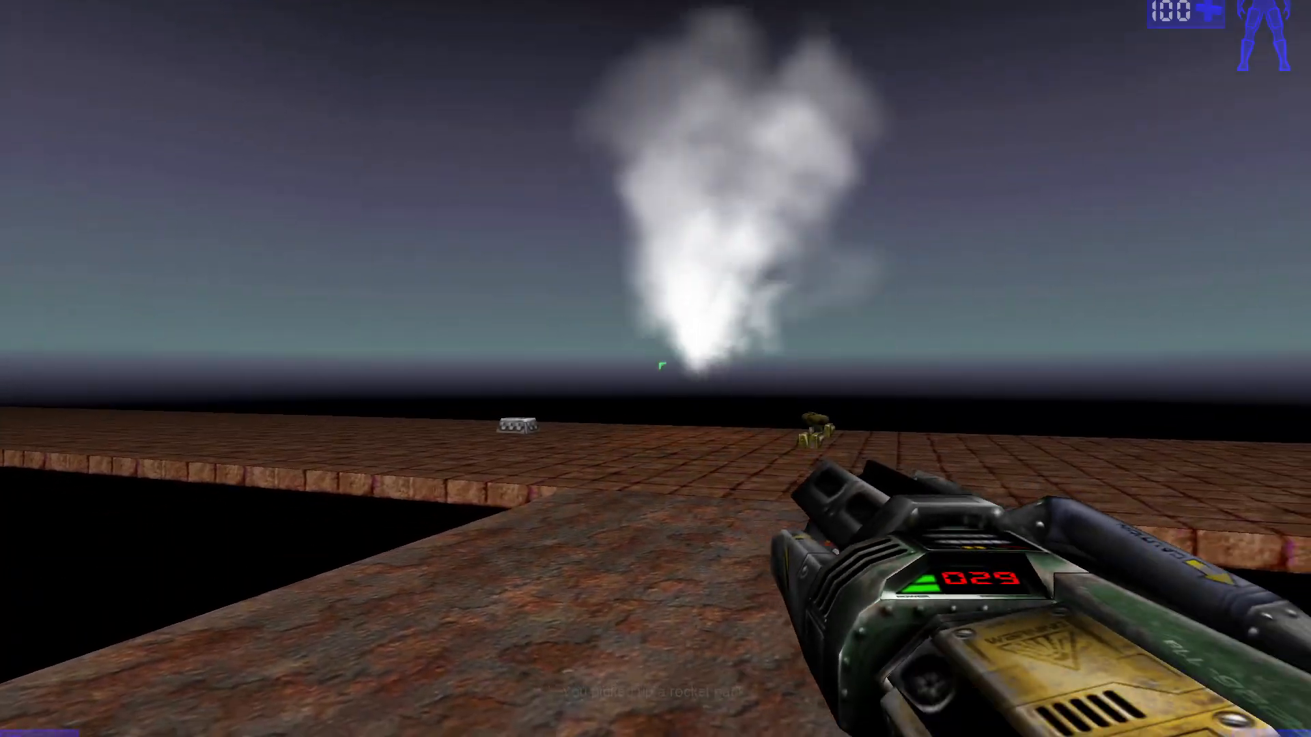
key("w")
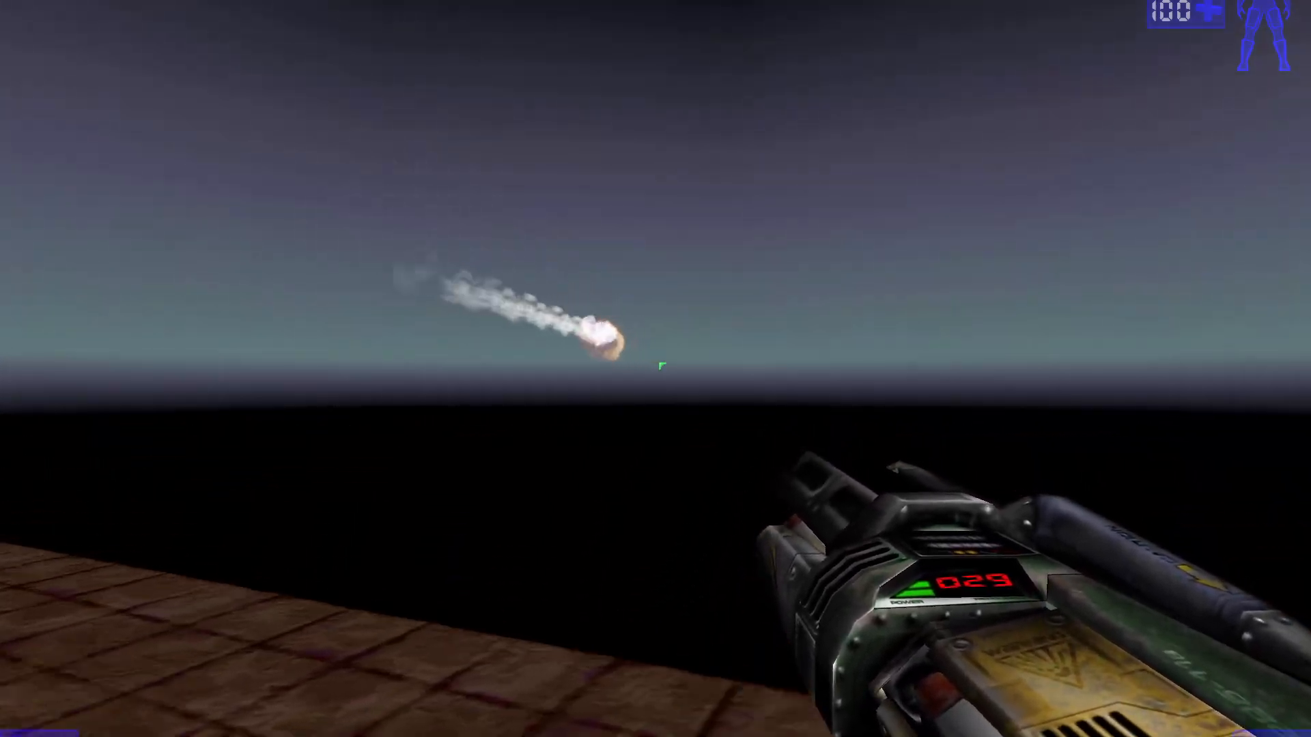
key("w")
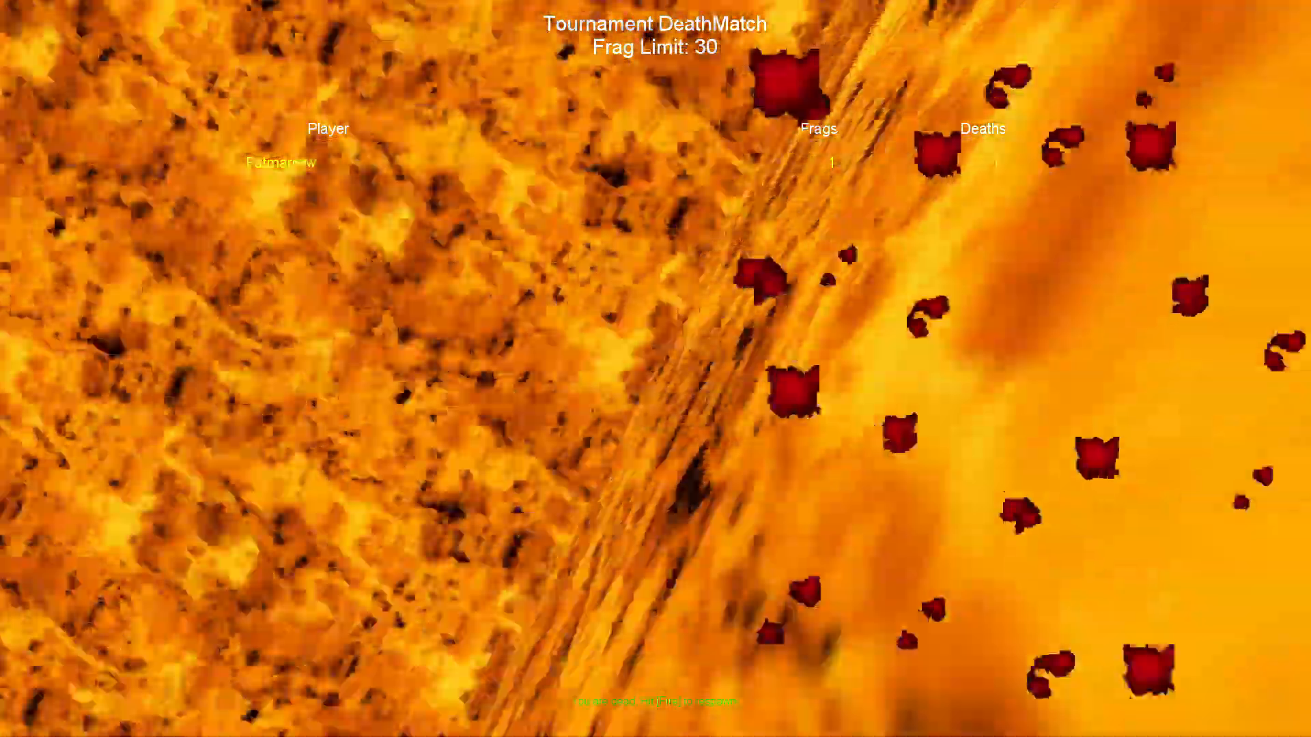
Step: Respawn and walk down the stairs and across the bridges to a viewpoint facing the jump boots, flak cannon and stairs
left_click(656, 369)
key("w")
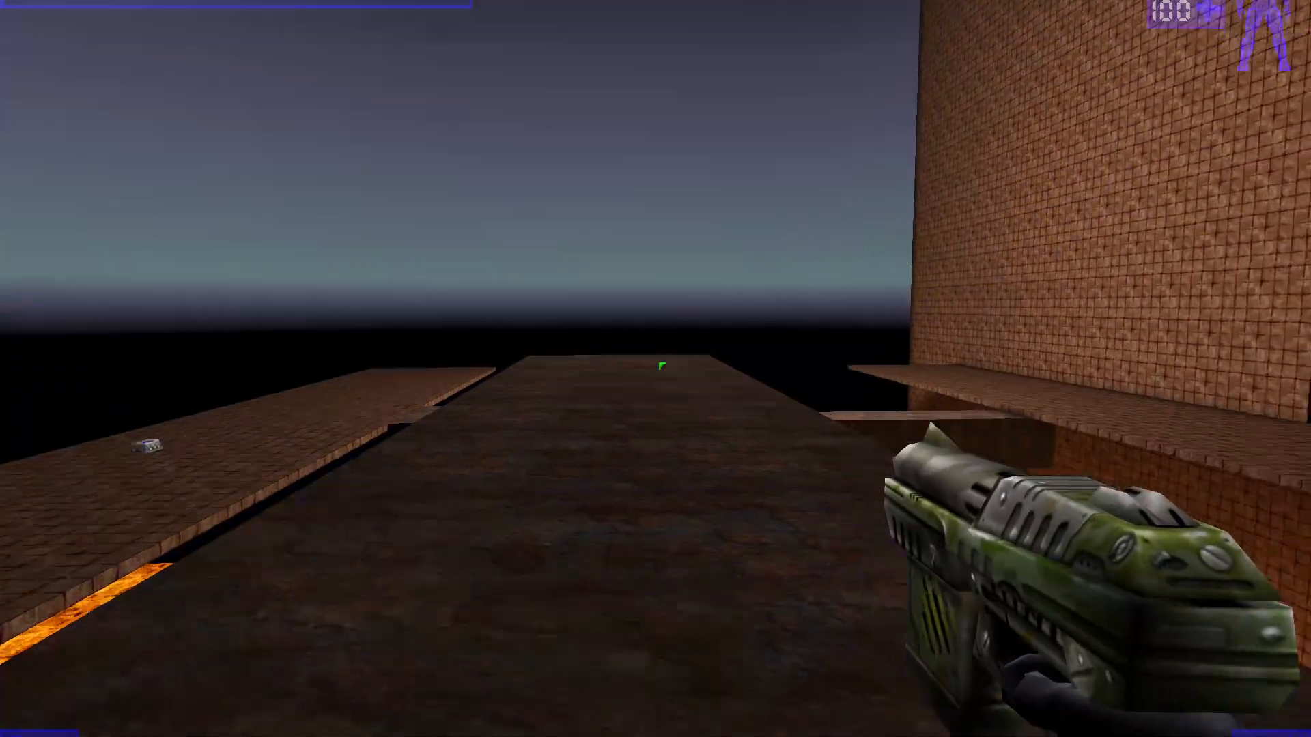
key("w")
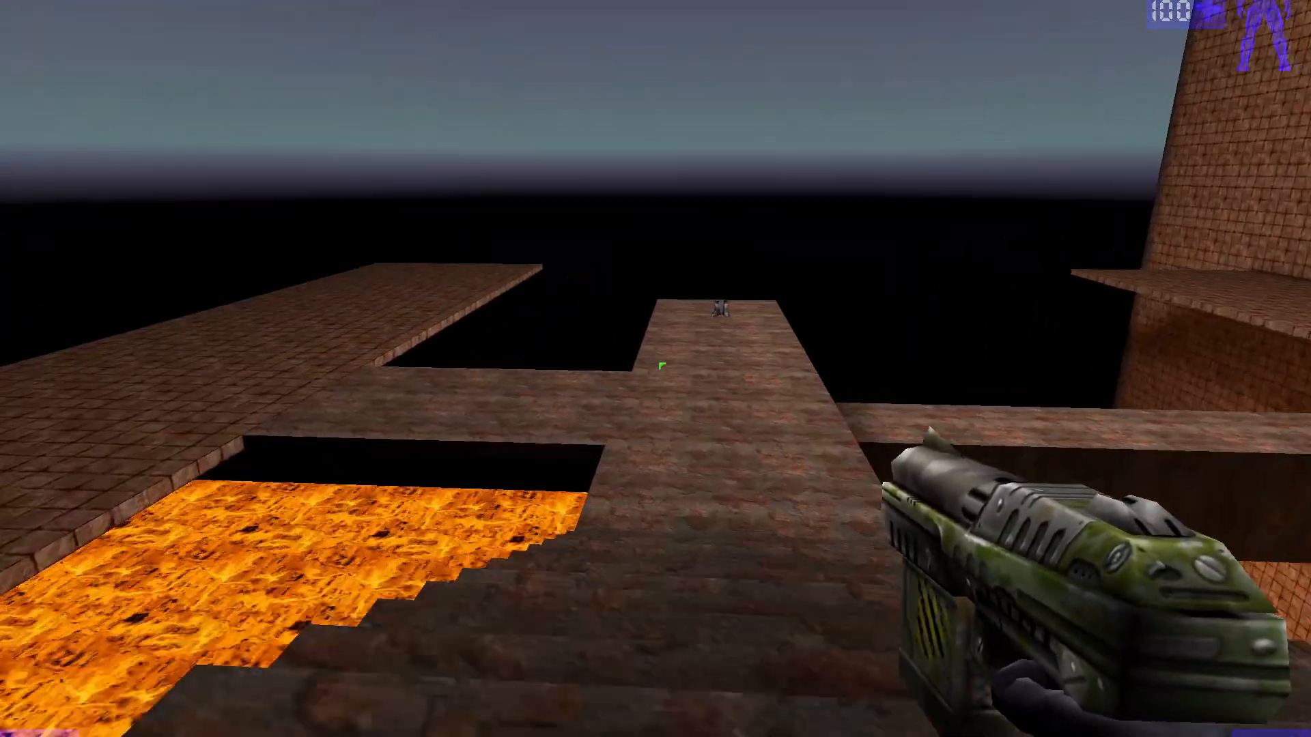
key("w")
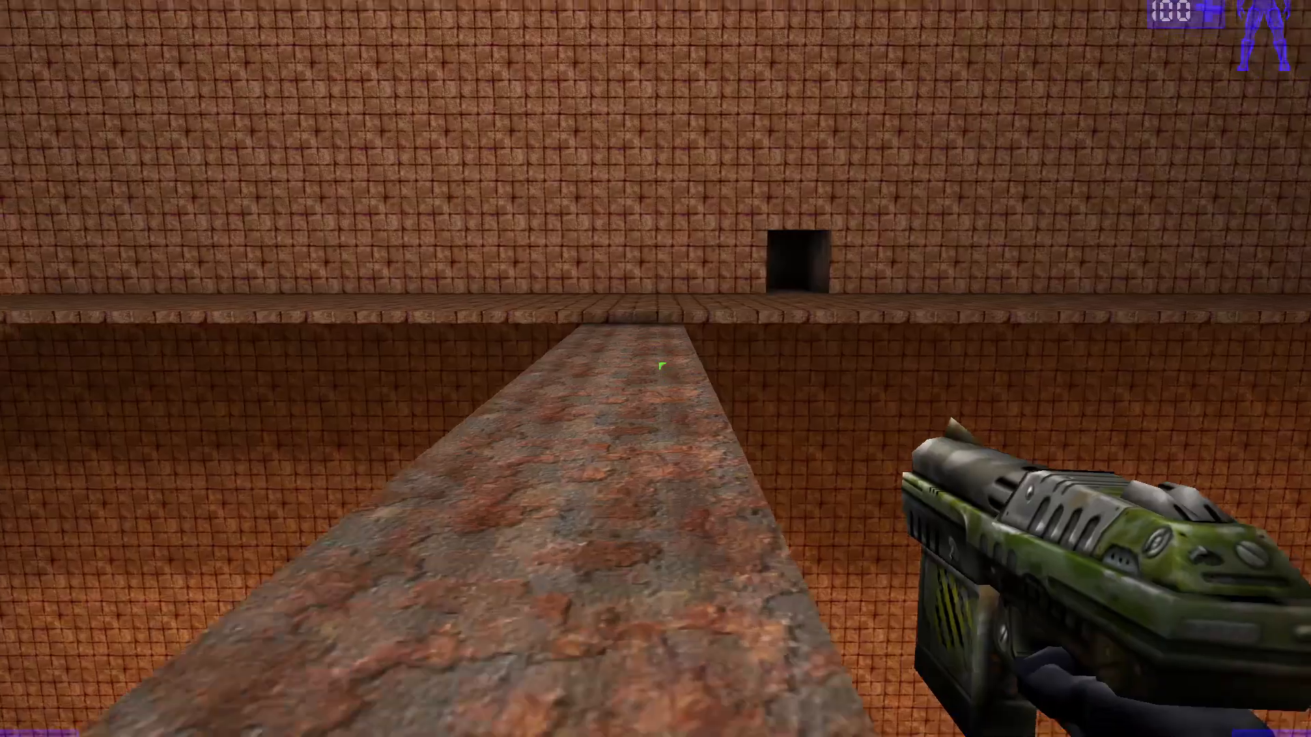
left_click(661, 367)
key("w")
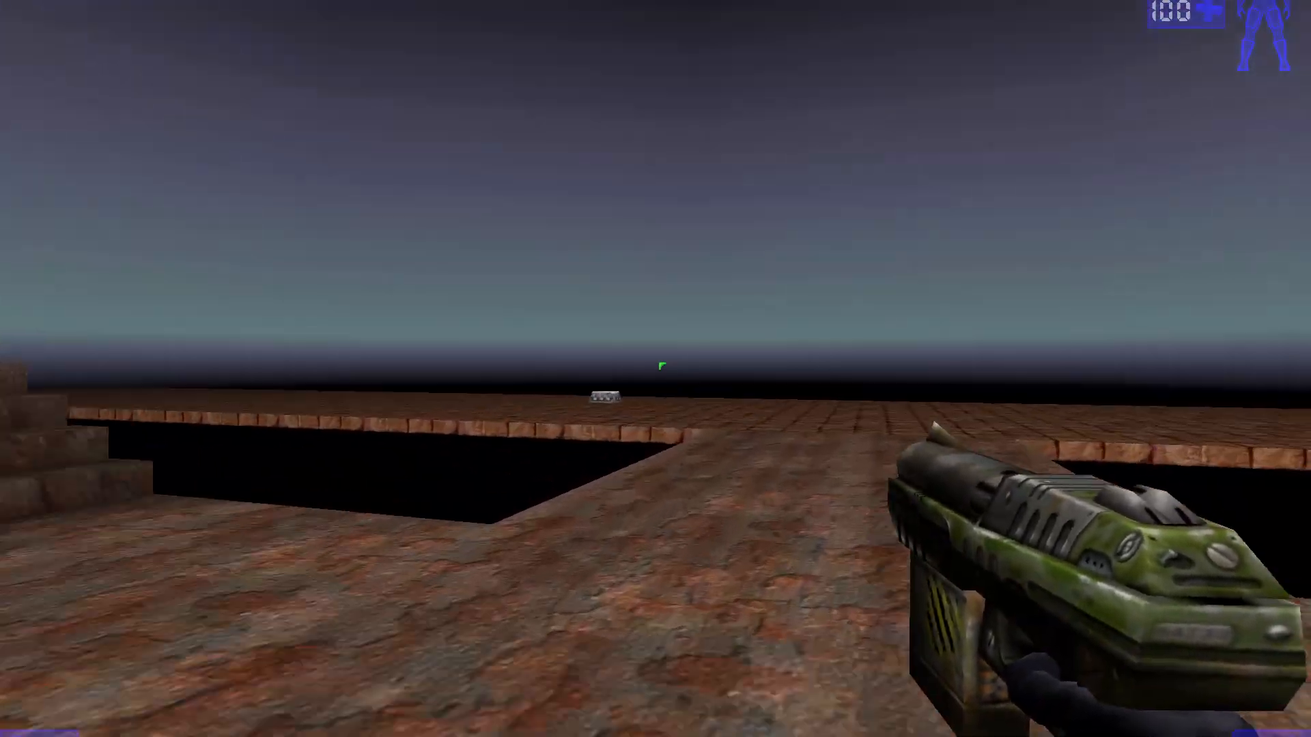
key("s")
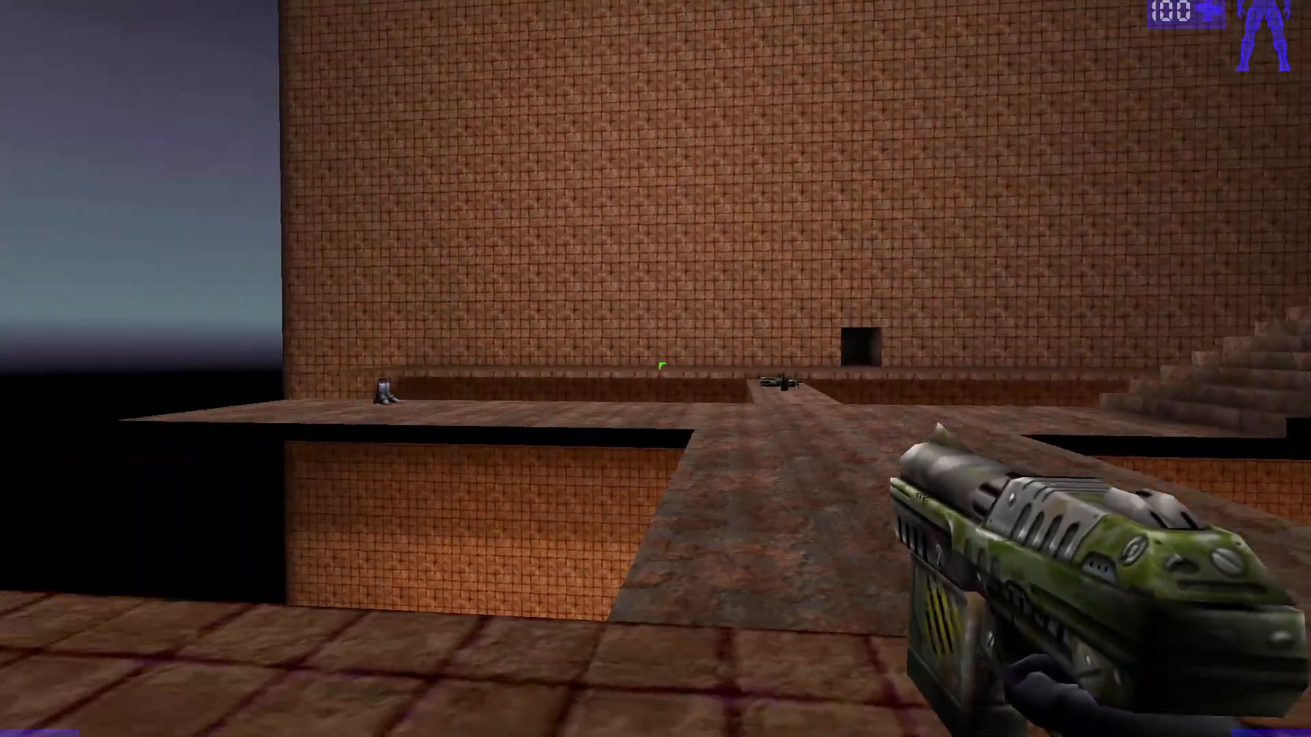
key("a")
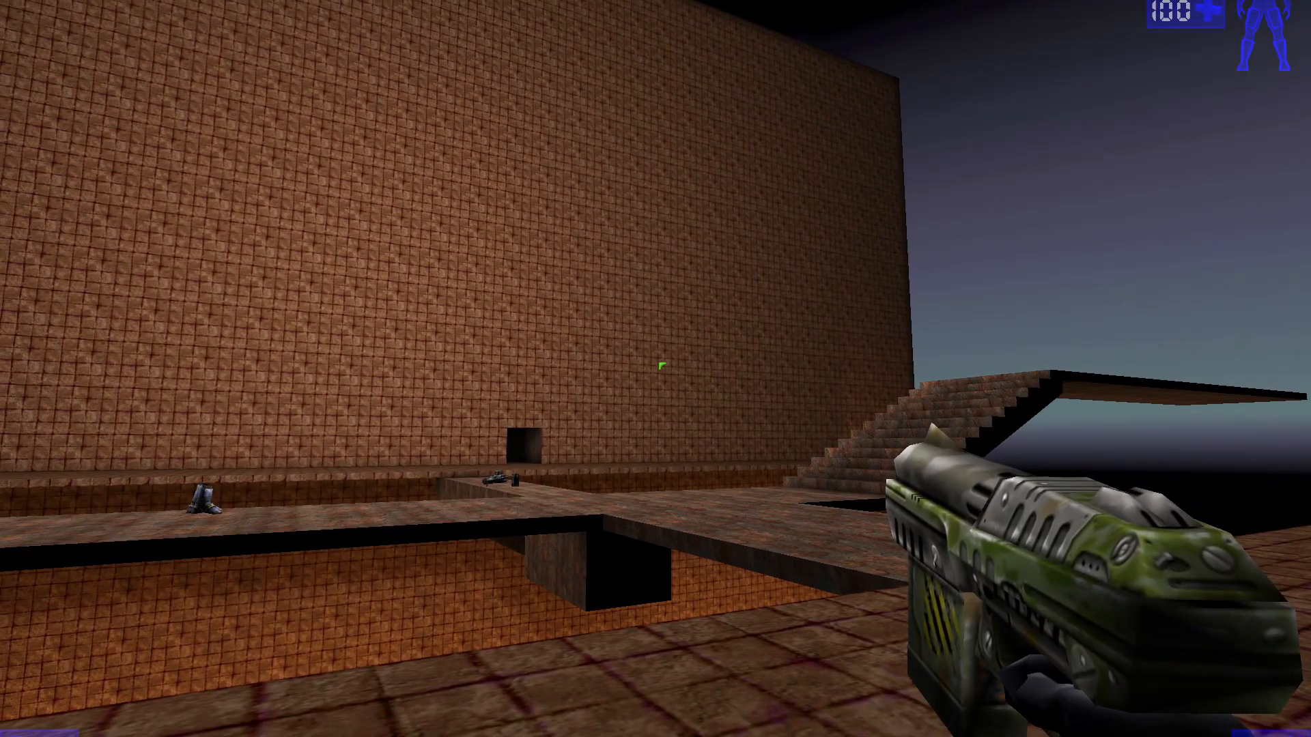
Step: Capture a roughly square region of the game view showing the brick wall, jump boots and stone bridges
key("Escape")
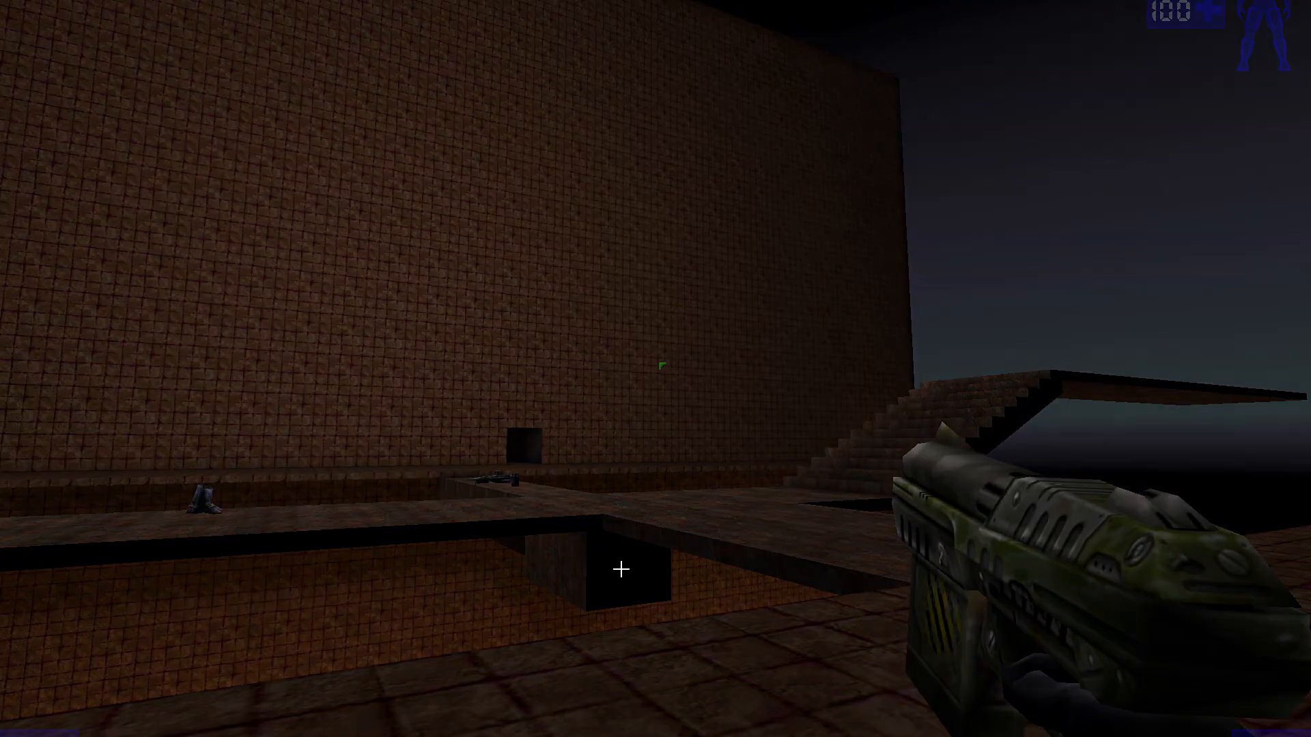
left_click_drag(115, 17, 832, 620)
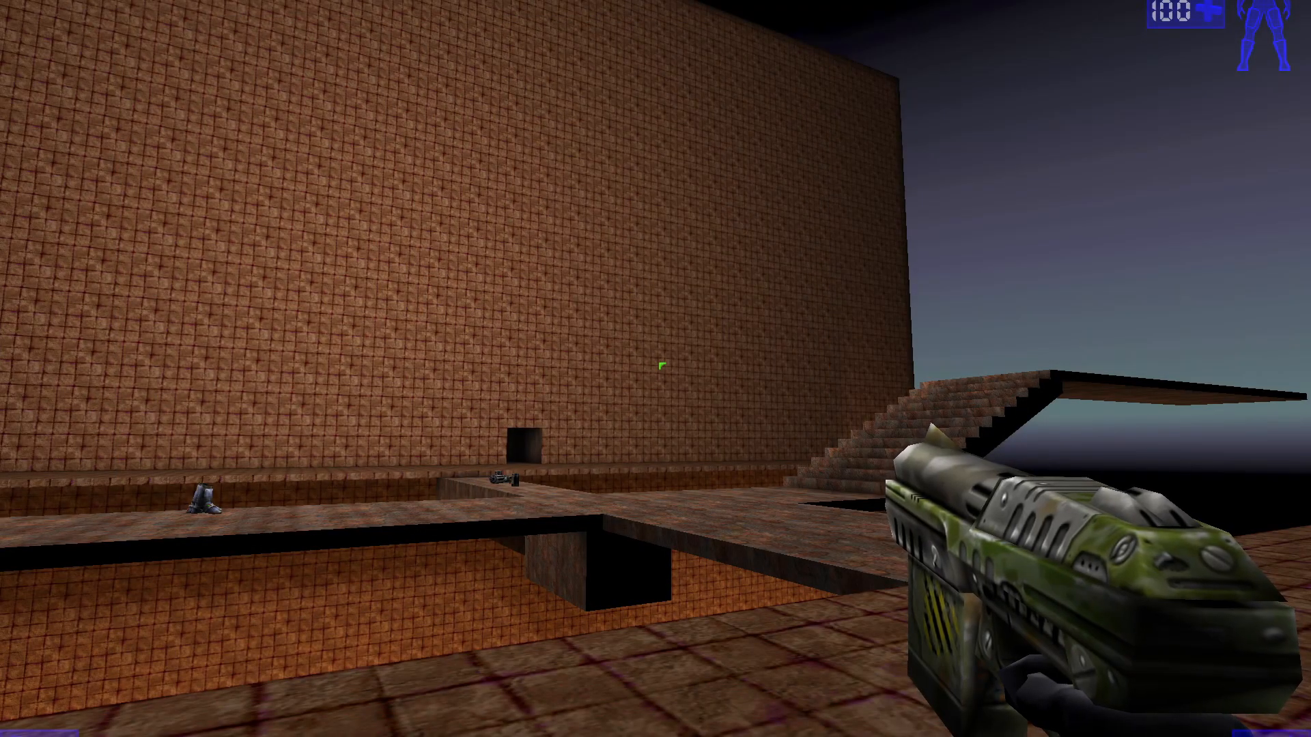
left_click(702, 482)
right_click(717, 493)
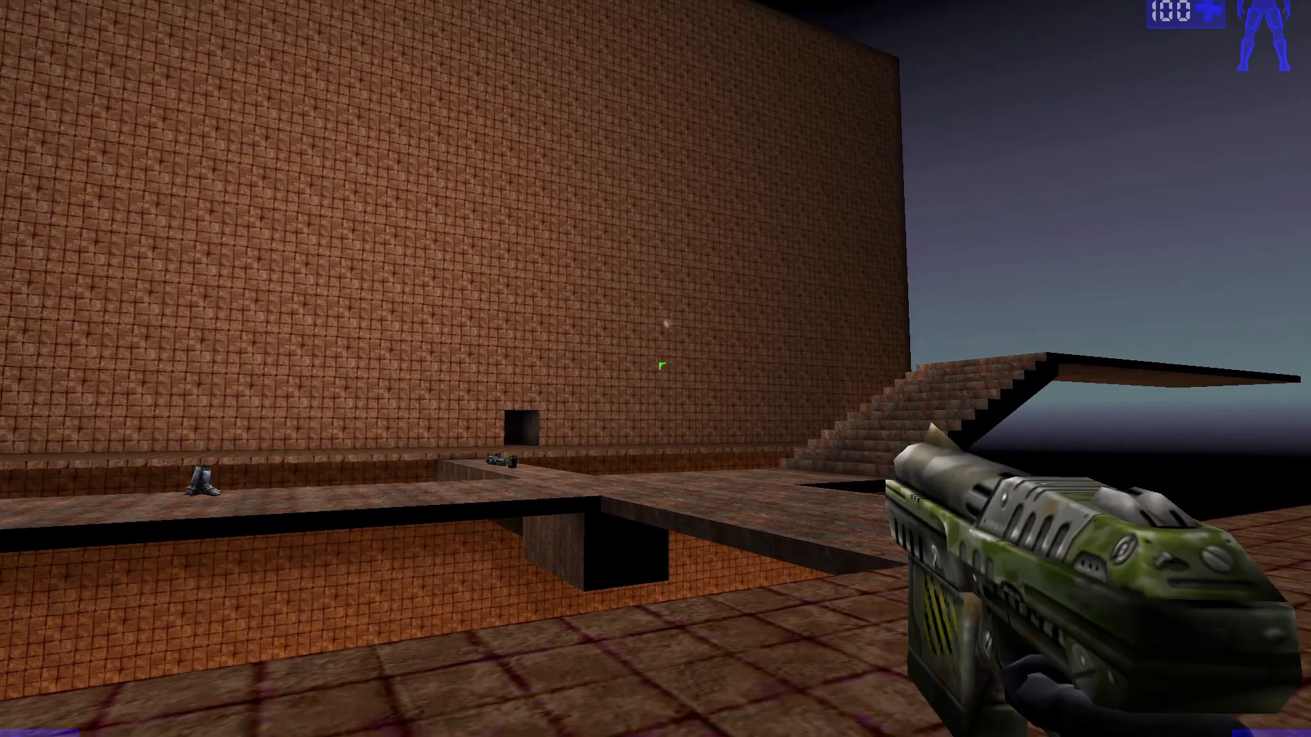
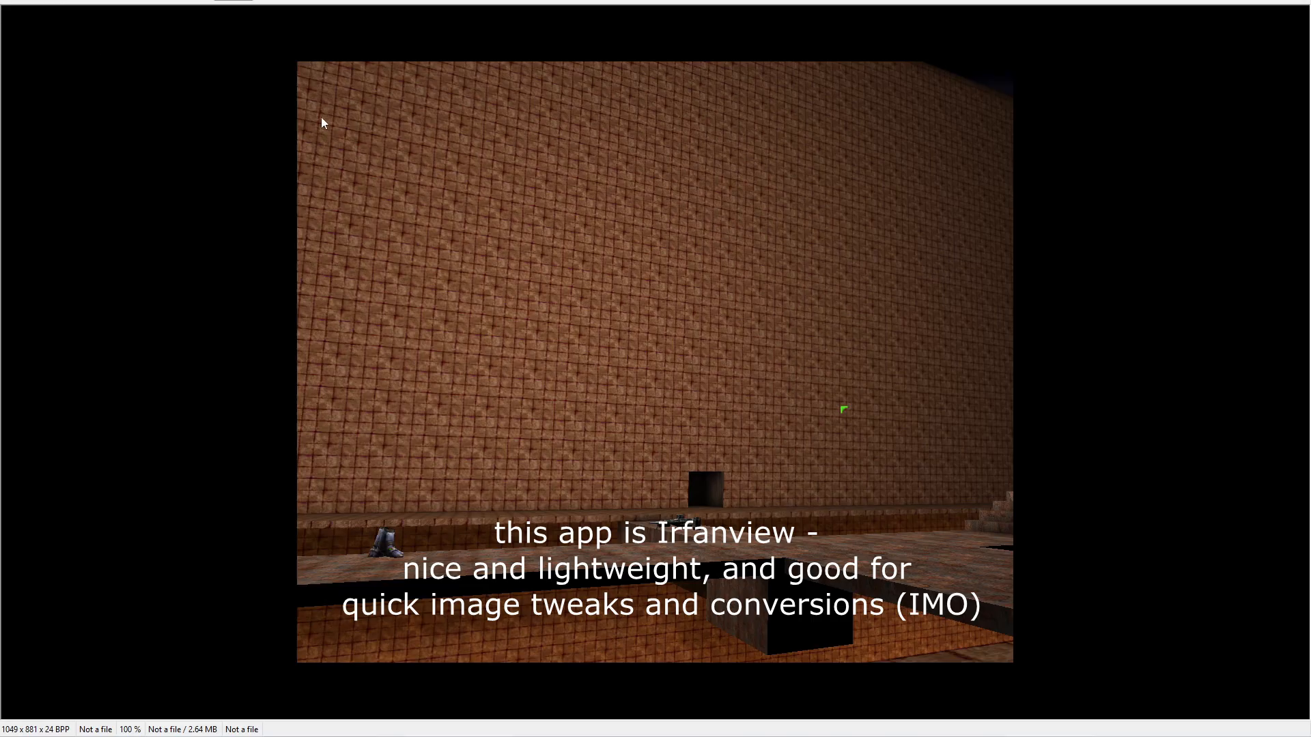
Step: Switch to IrfanView and crop the captured screenshot to a nearly square area of about 823 x 822 pixels
left_click_drag(318, 89, 880, 650)
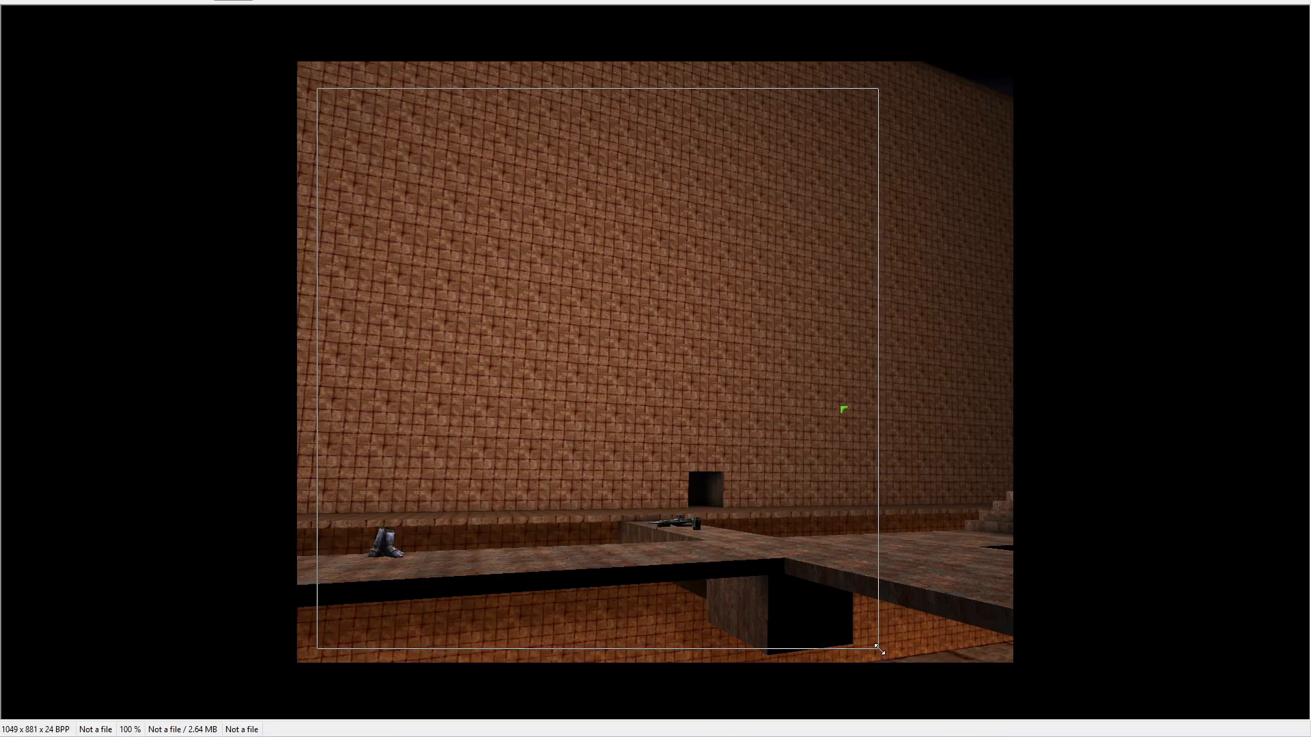
left_click(32, 0)
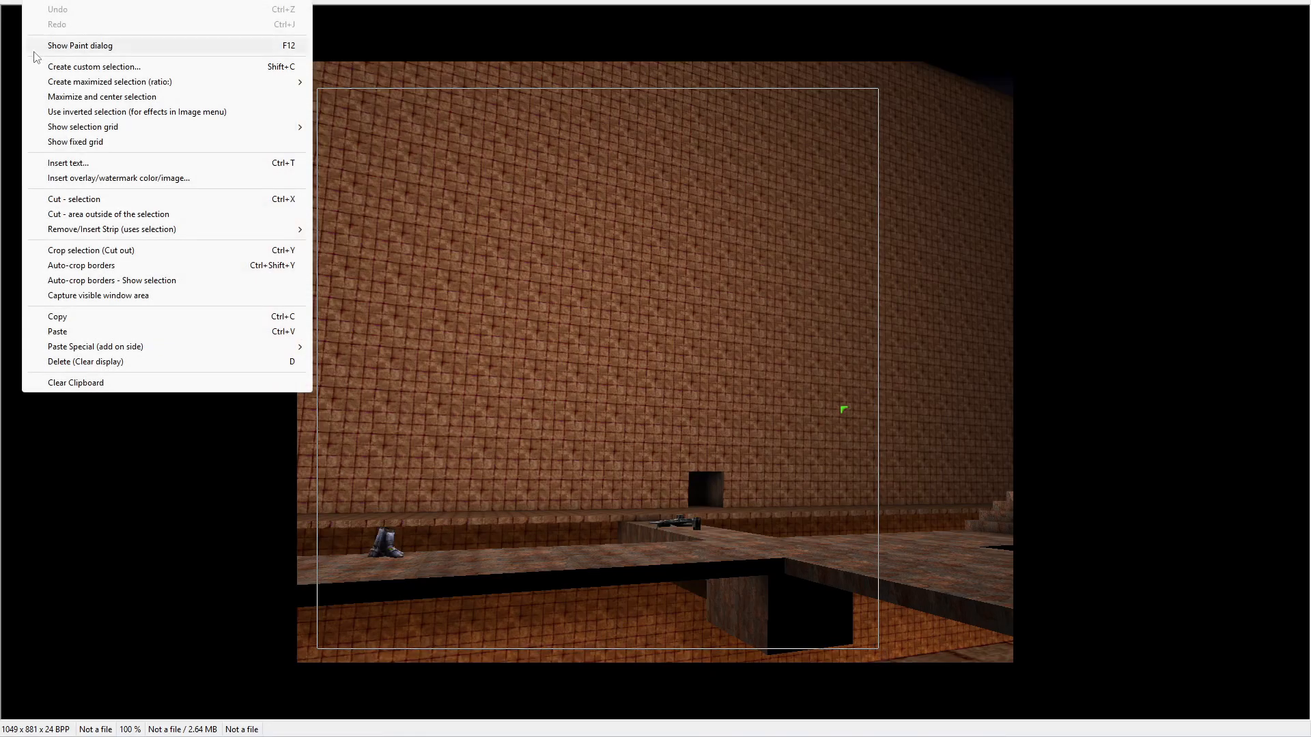
left_click(101, 251)
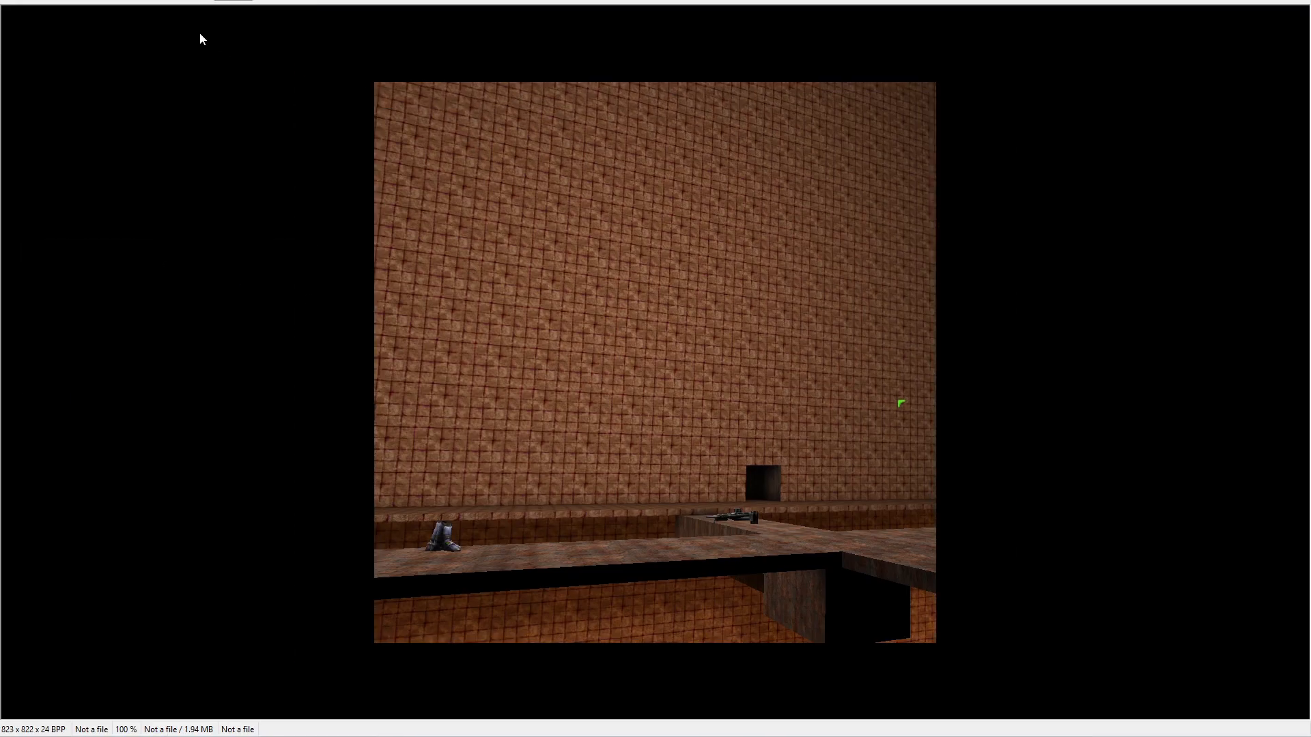
Step: Resample the cropped screenshot to 256 x 256 pixels
left_click(233, 0)
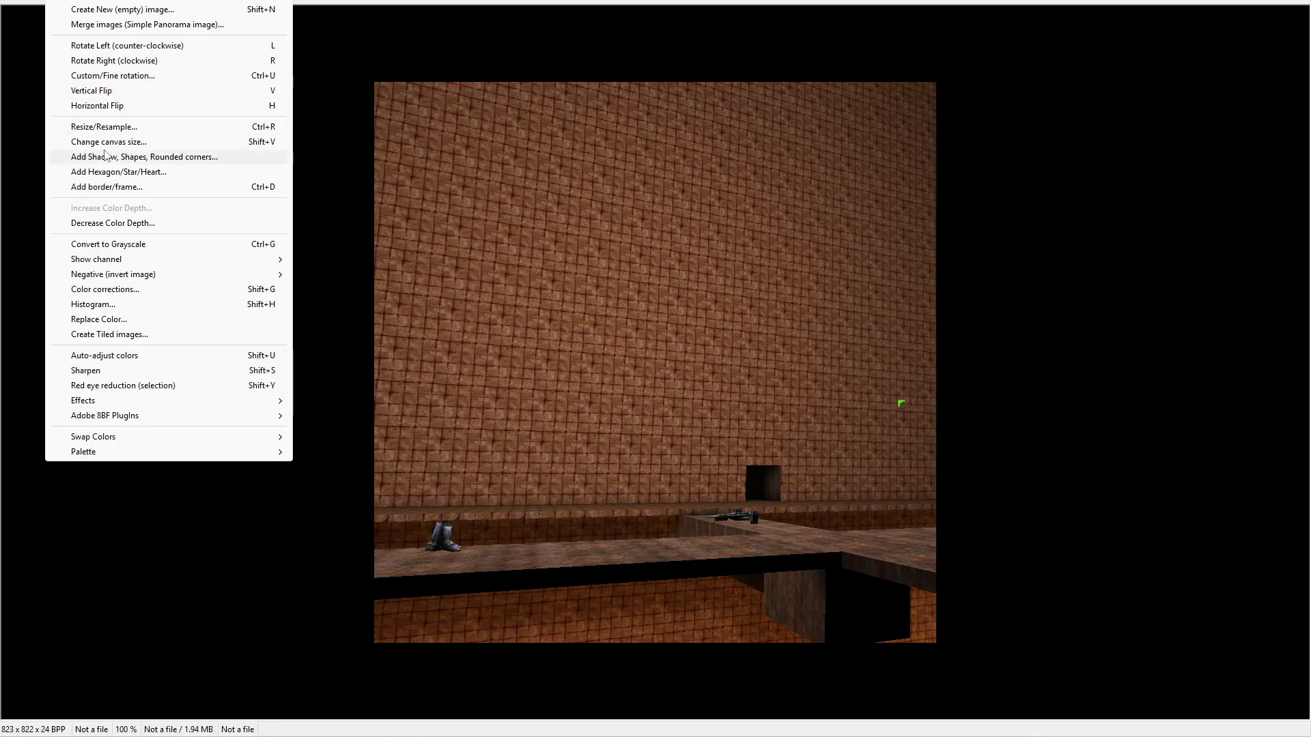
left_click(106, 127)
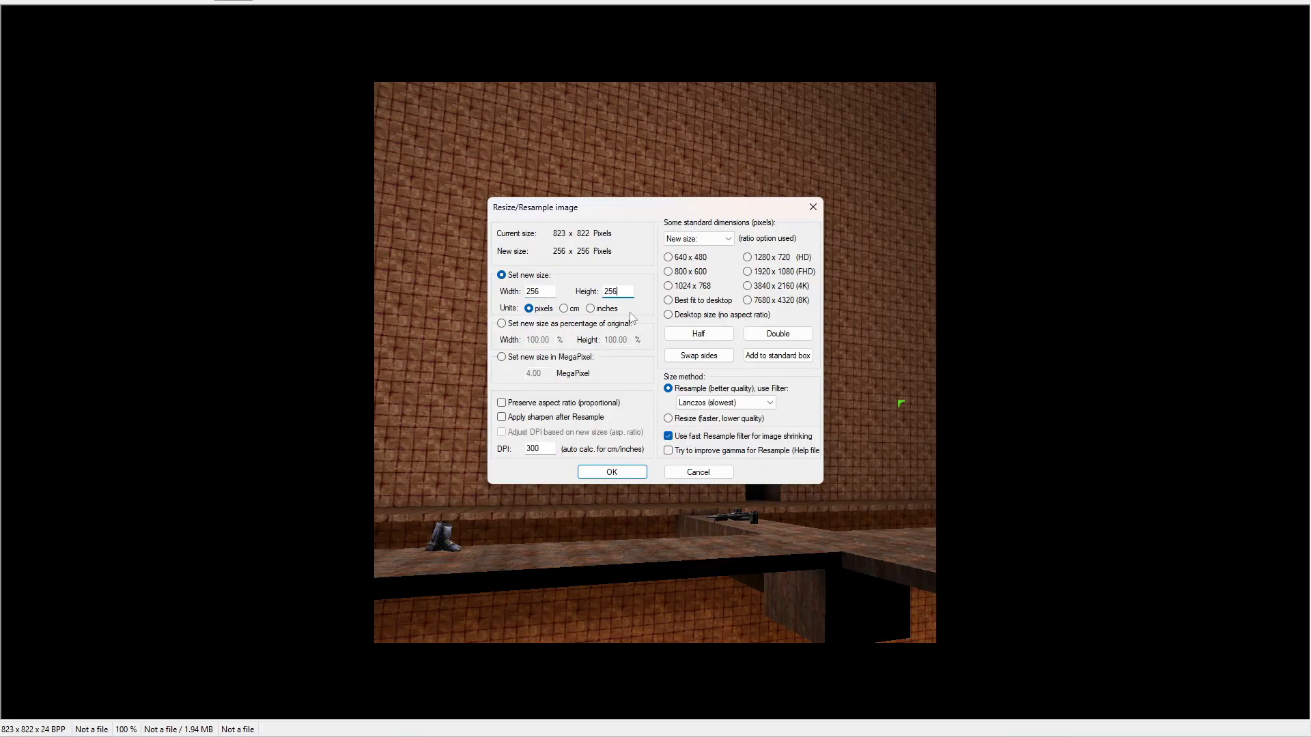
left_click(605, 477)
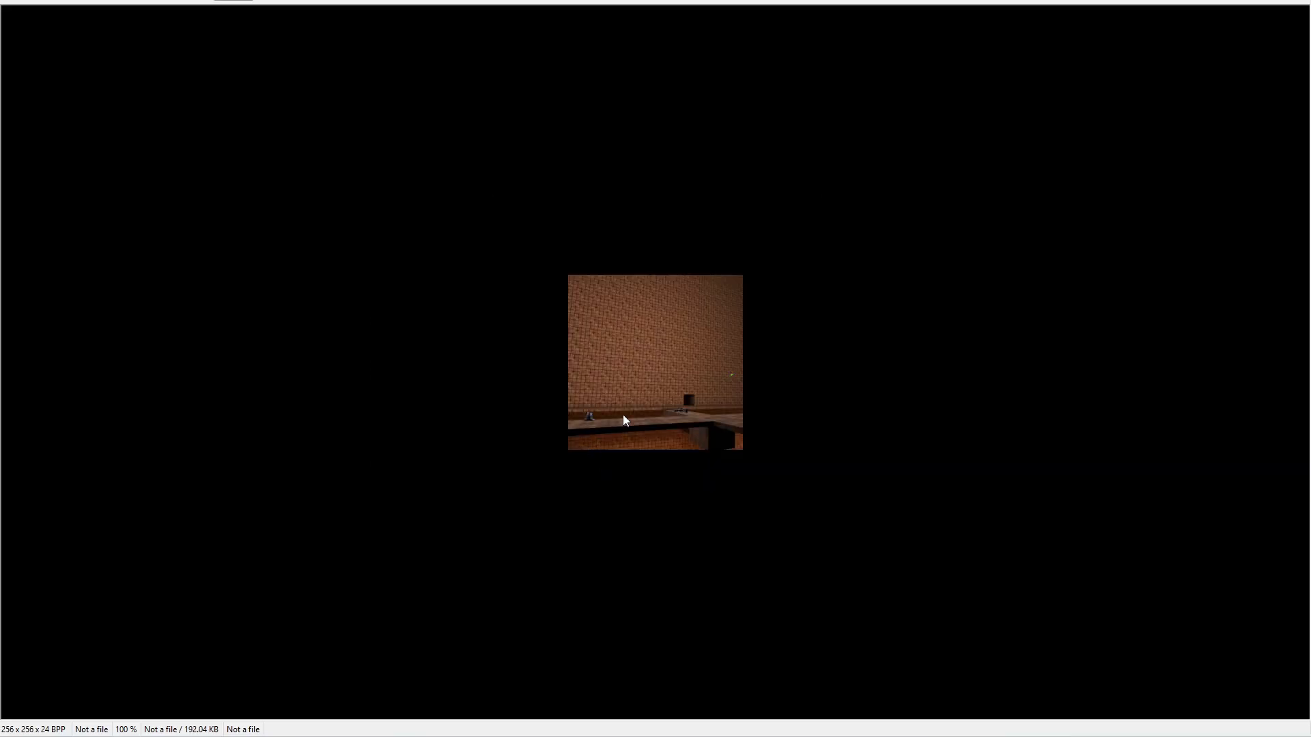
scroll(631, 407, "up", 10, "ctrl")
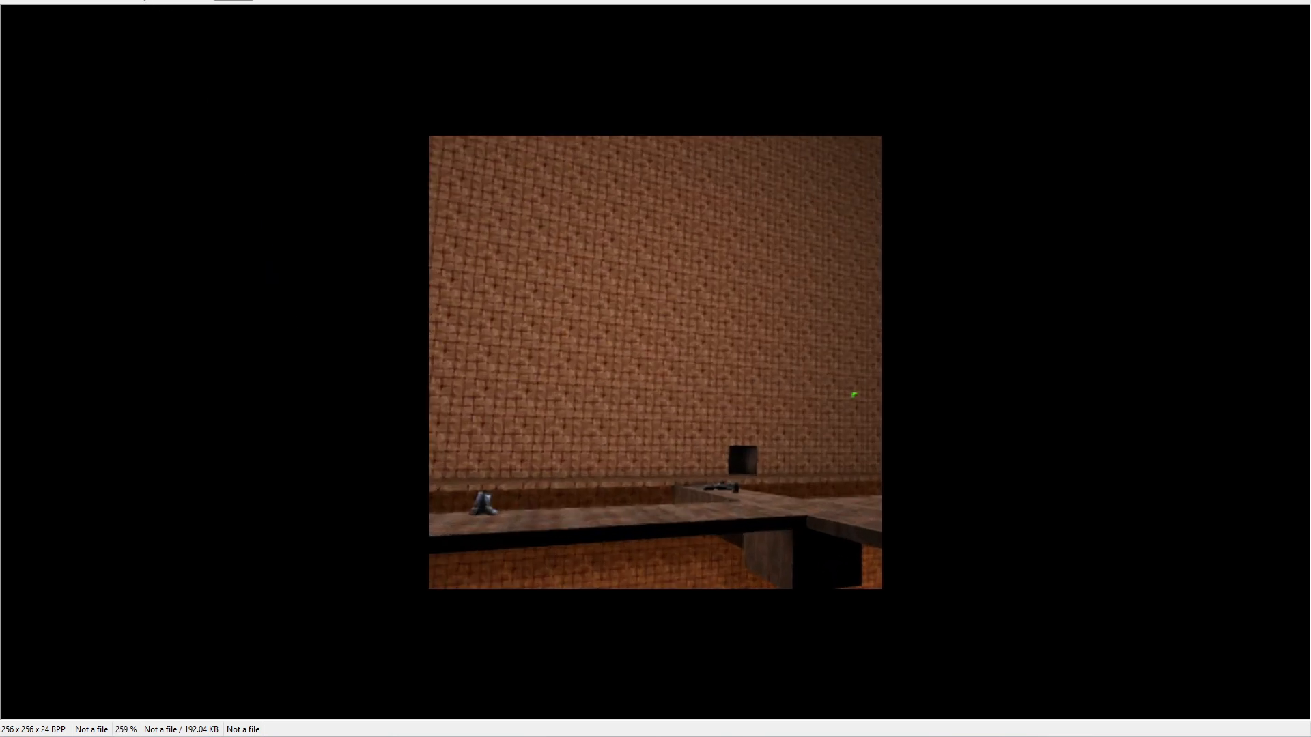
Step: Decrease the image's color depth to 256 colors (8 BPP) with Floyd-Steinberg dithering
left_click(59, 0)
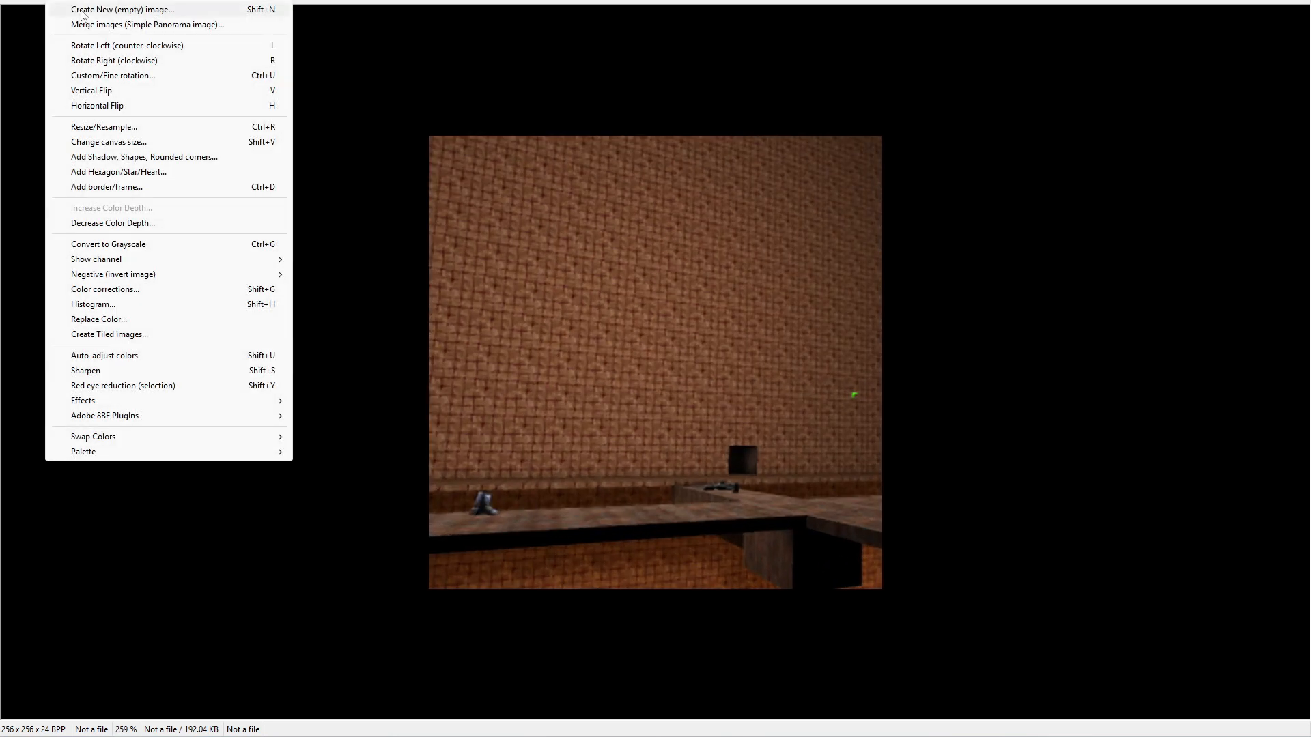
left_click(171, 229)
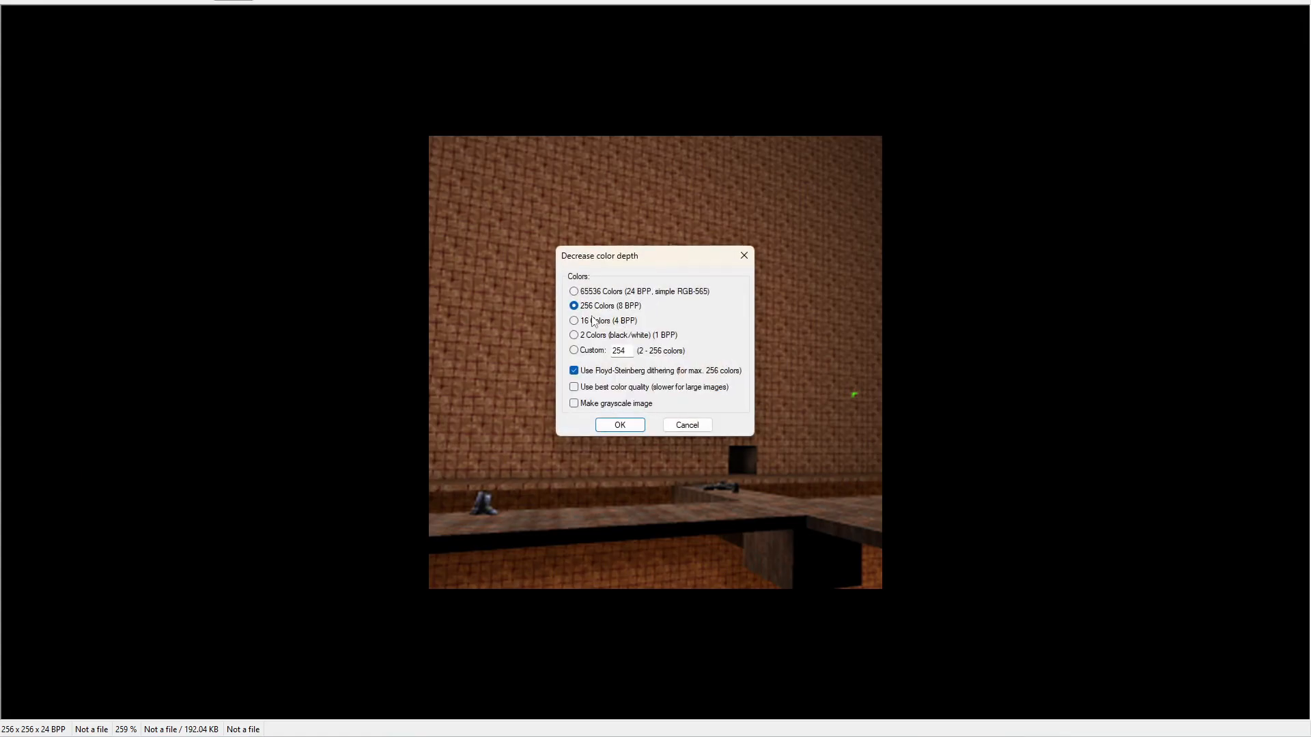
left_click(622, 428)
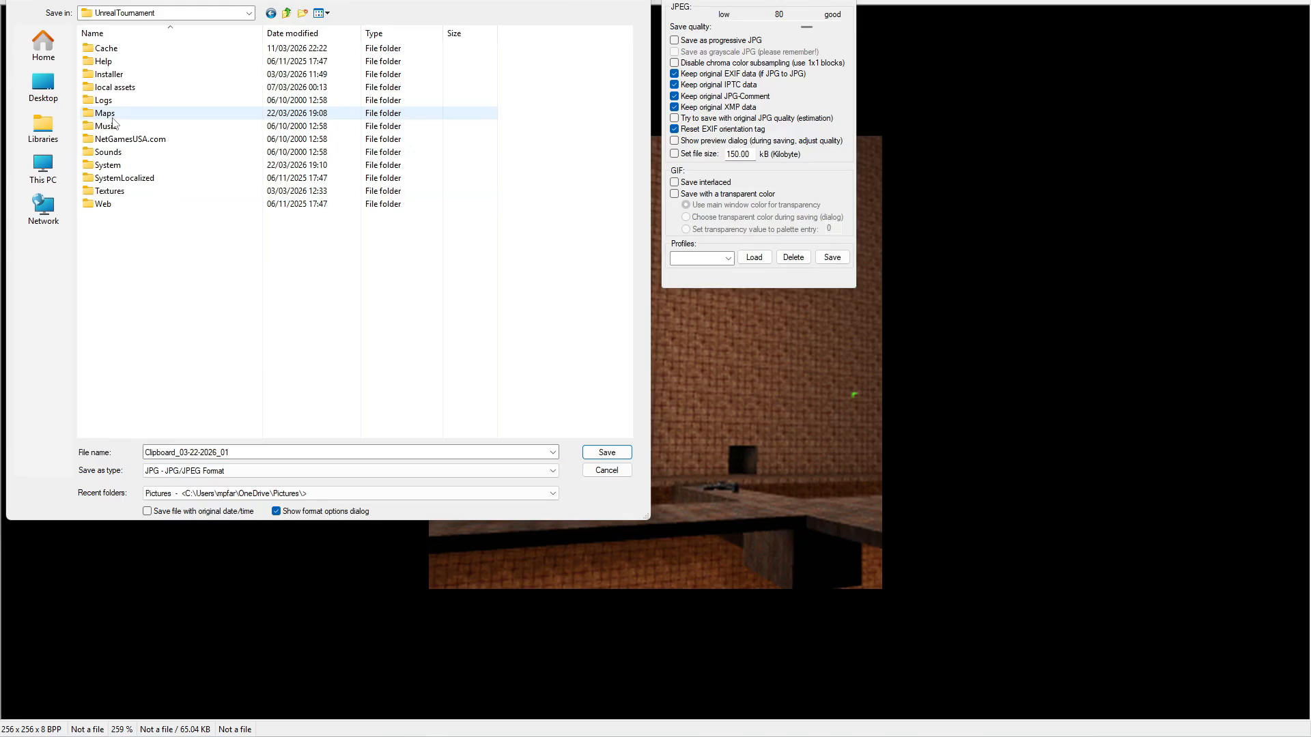
Step: Save the image as a PNG named testlevelscreenshot in UnrealTournament's local assets folder and close the image viewer
left_click(116, 87)
double_click(118, 88)
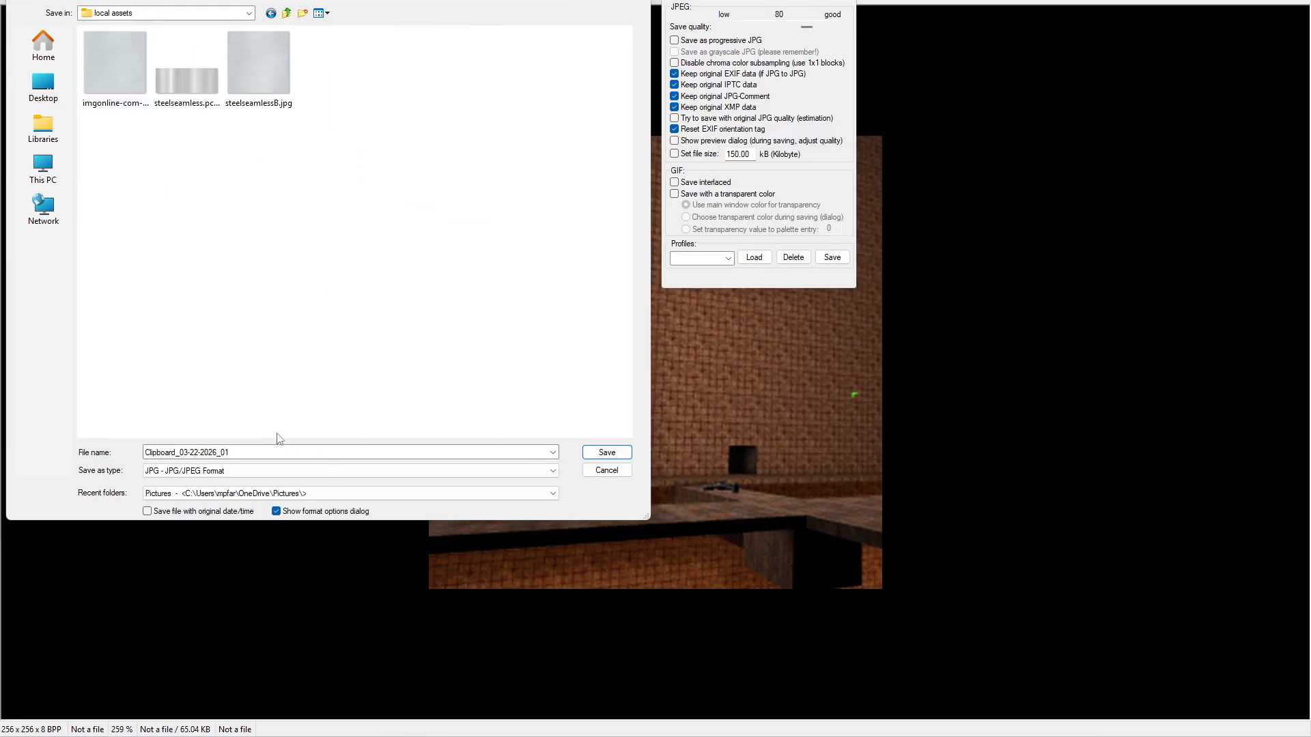
left_click(285, 454)
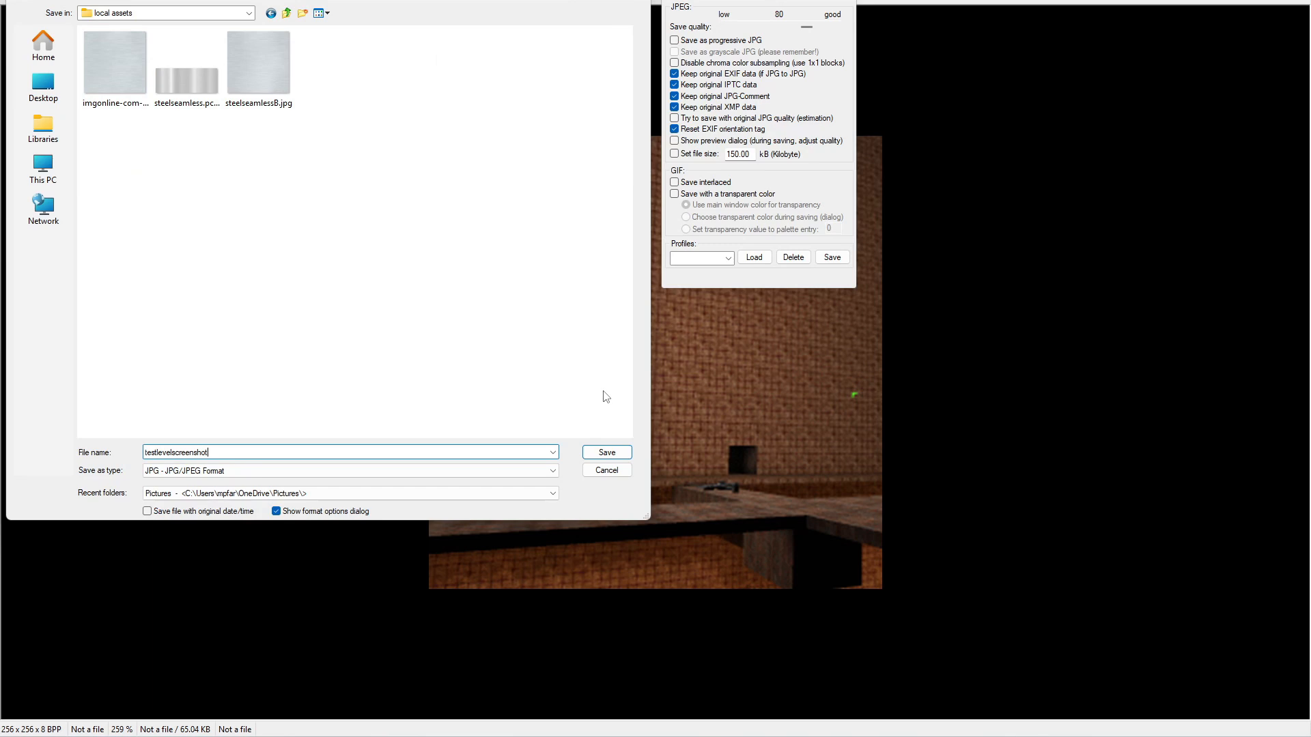
left_click(553, 472)
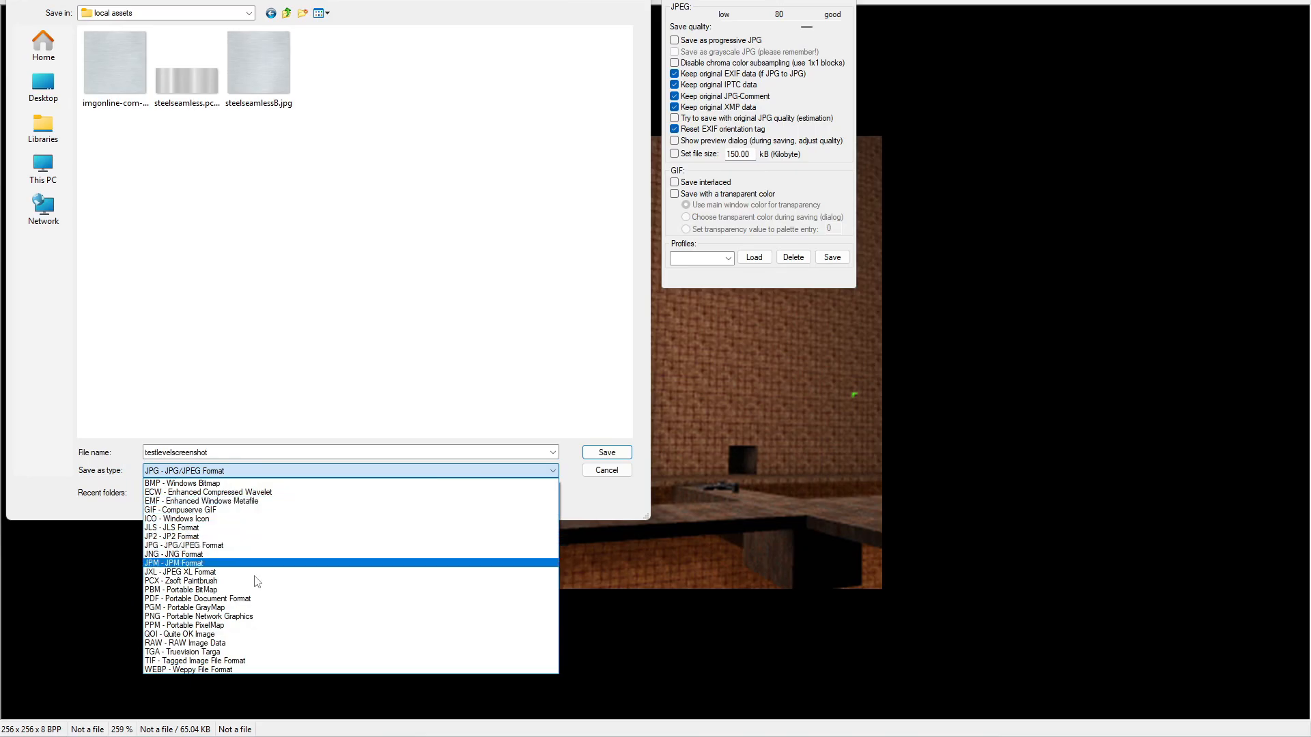
left_click(257, 616)
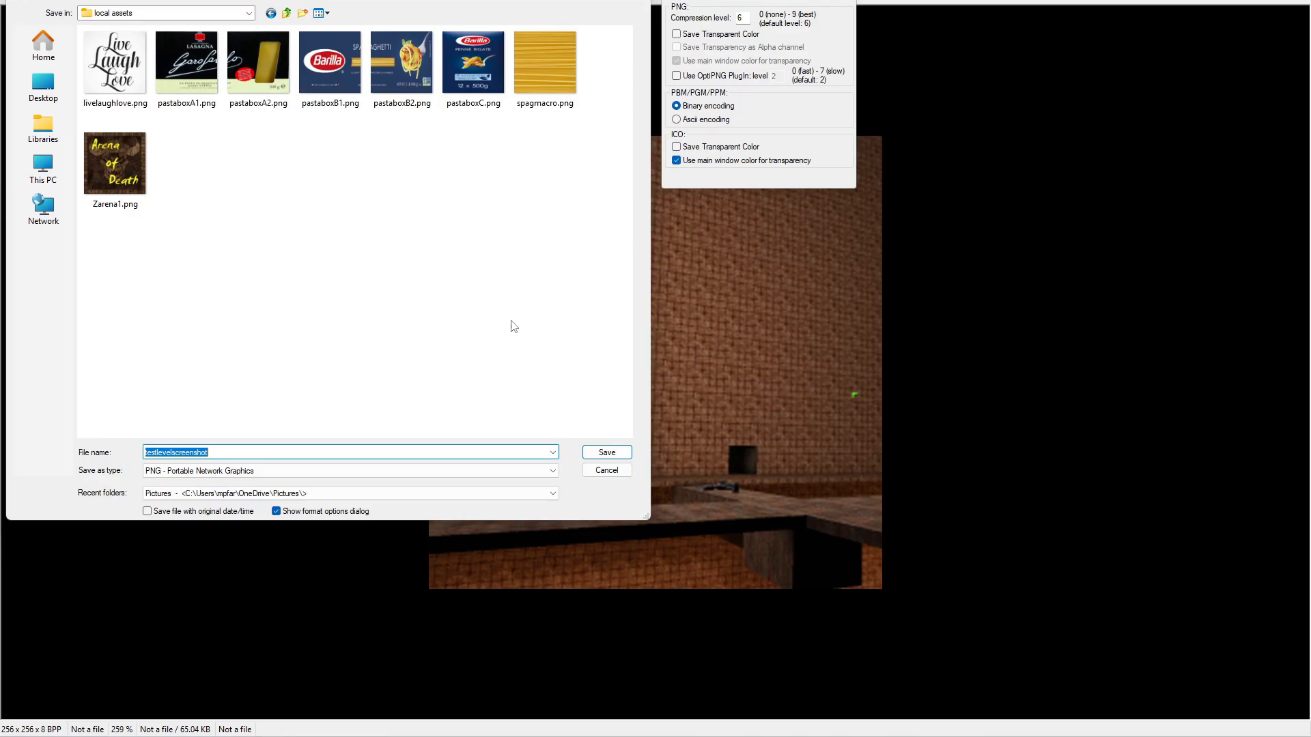
left_click(598, 453)
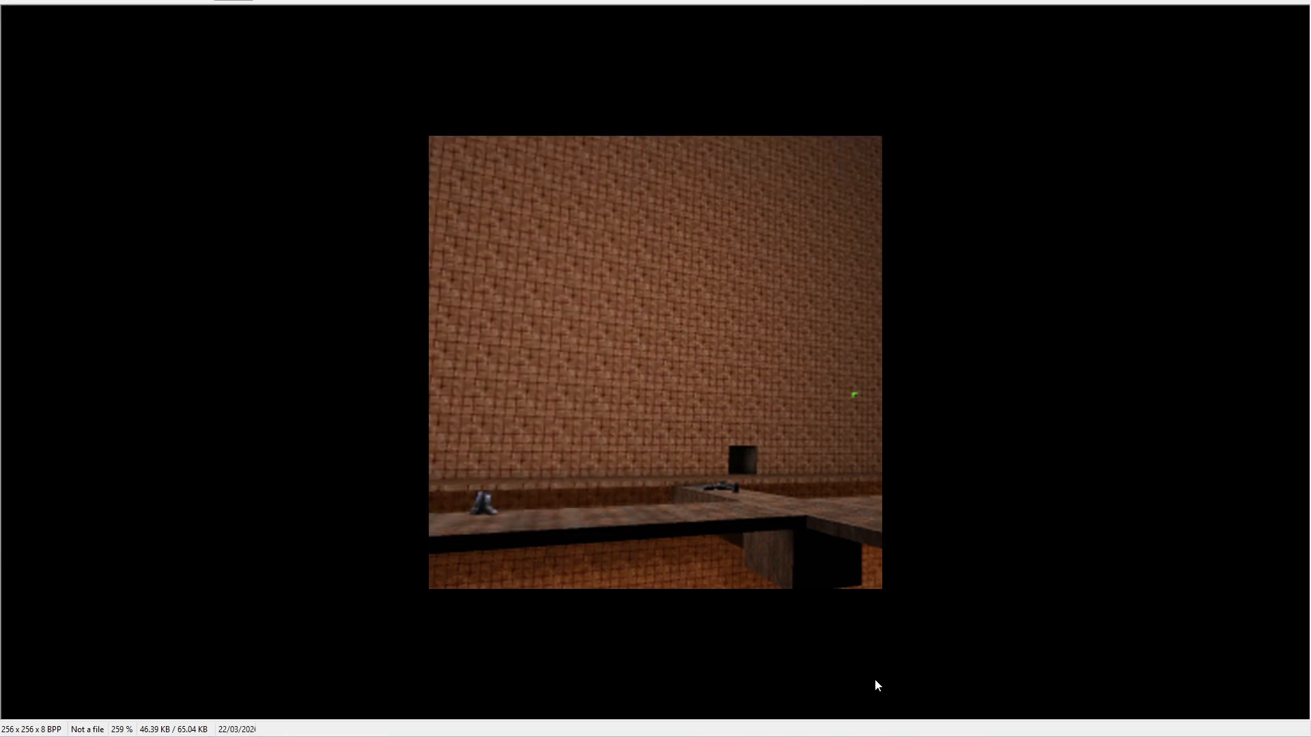
key("Escape")
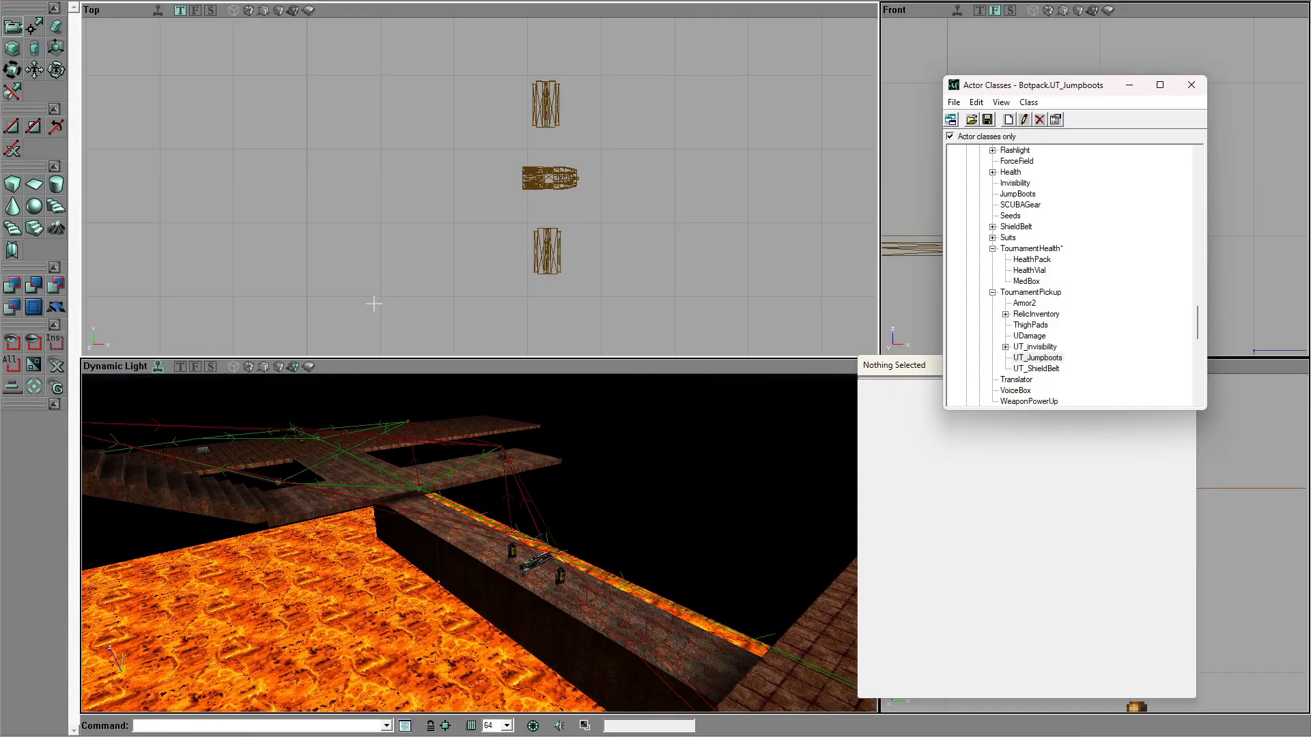
Step: Open the texture browser and choose testlevelscreenshot.png from the local assets folder for import
left_click(206, 1)
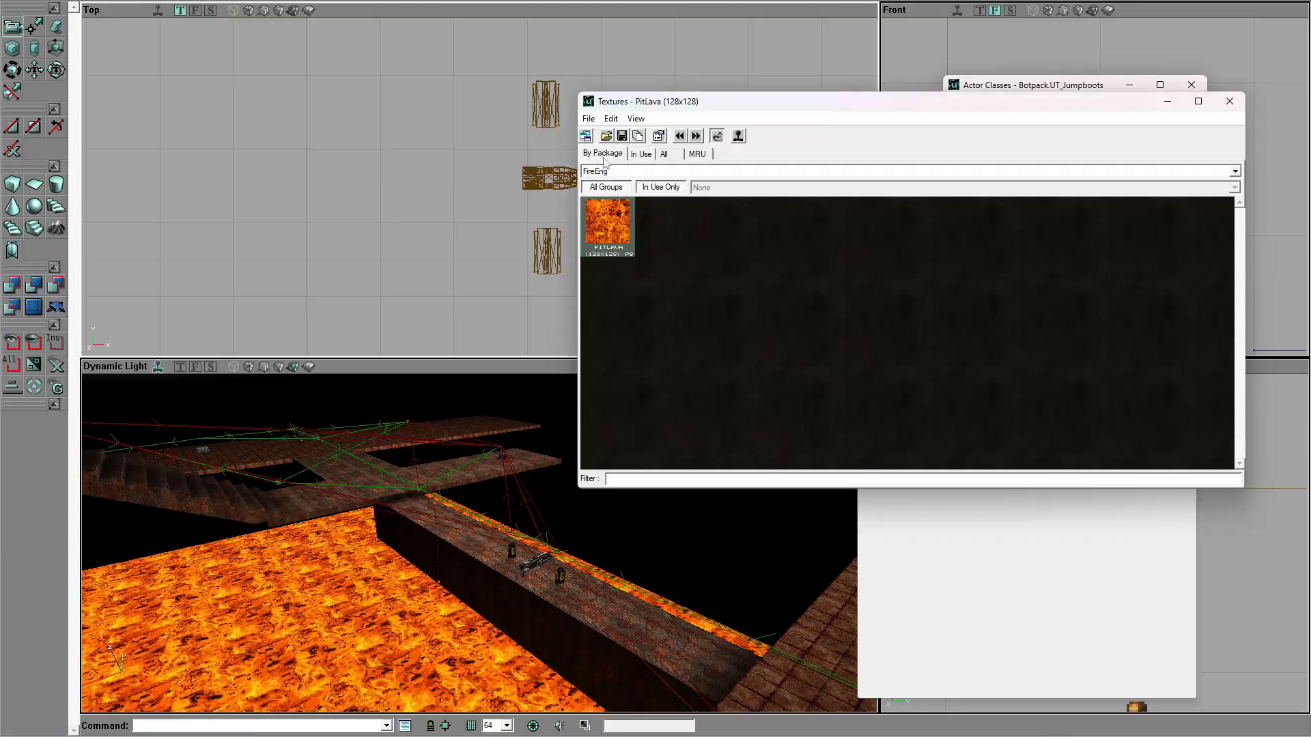
left_click(615, 177)
left_click(615, 177)
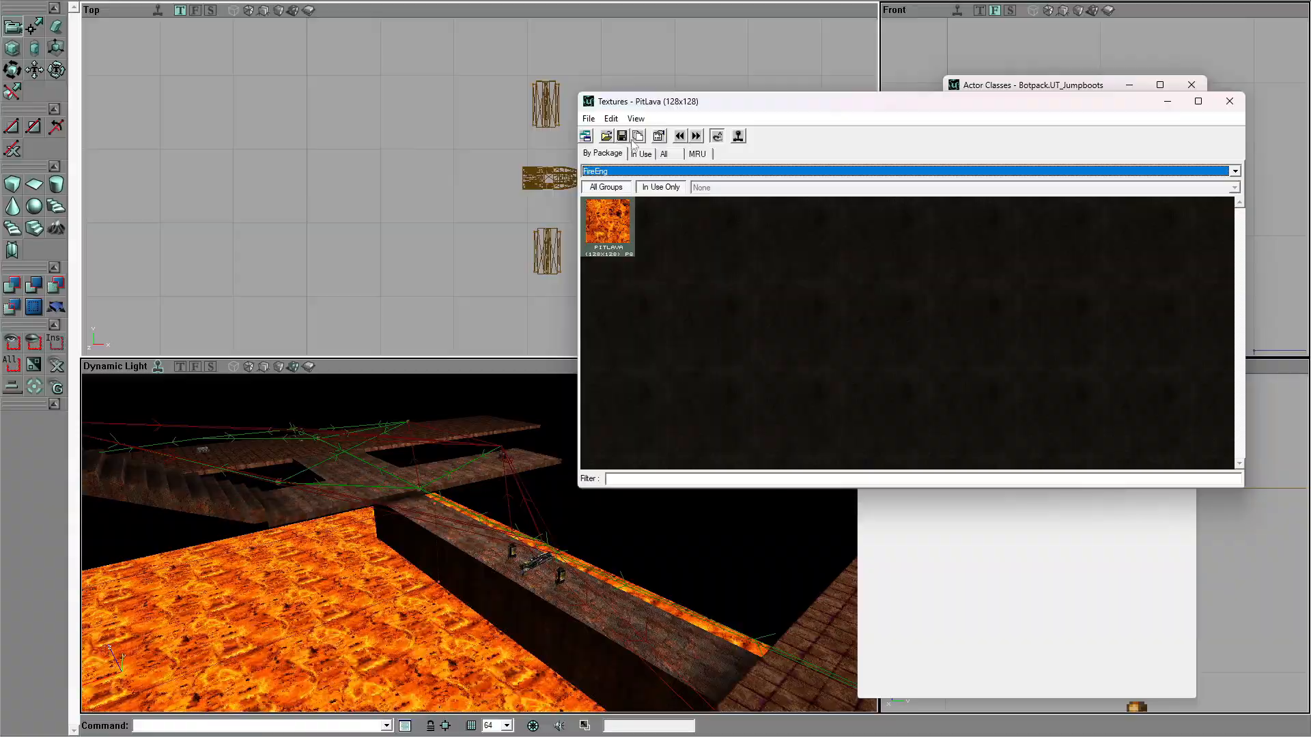
left_click(589, 120)
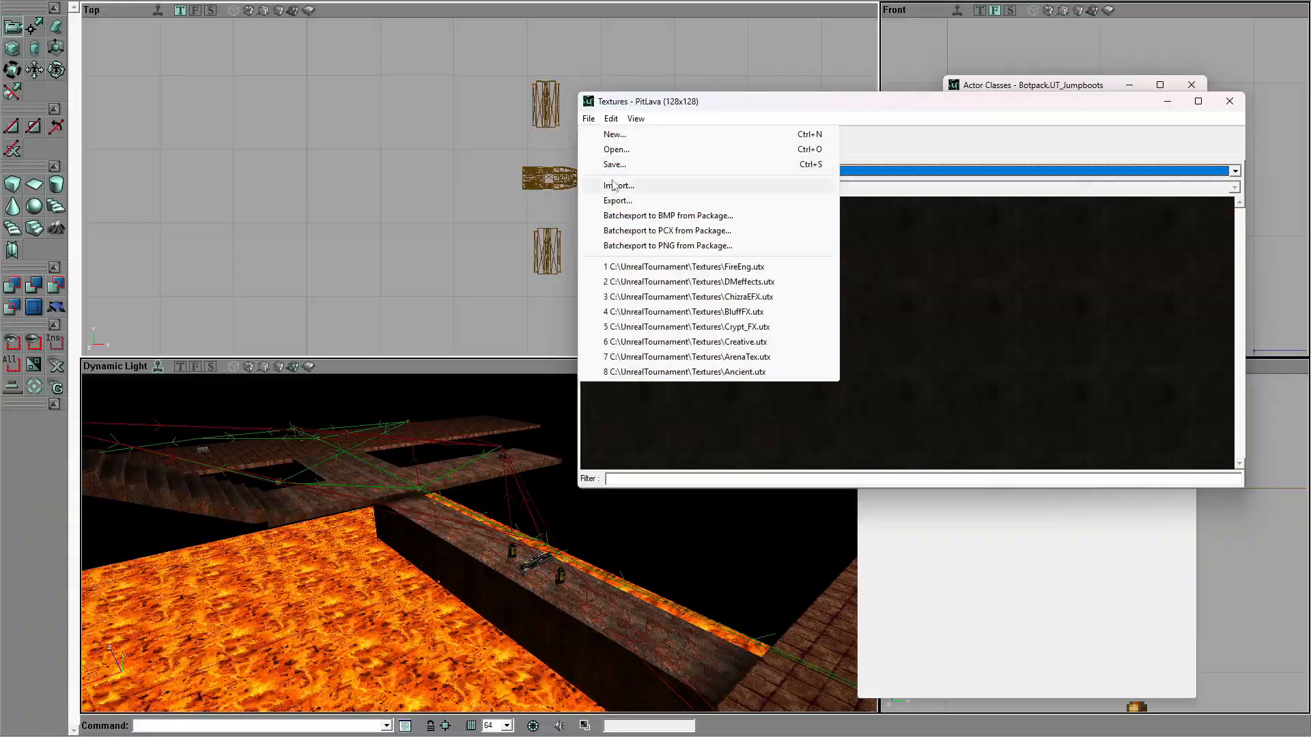
left_click(618, 186)
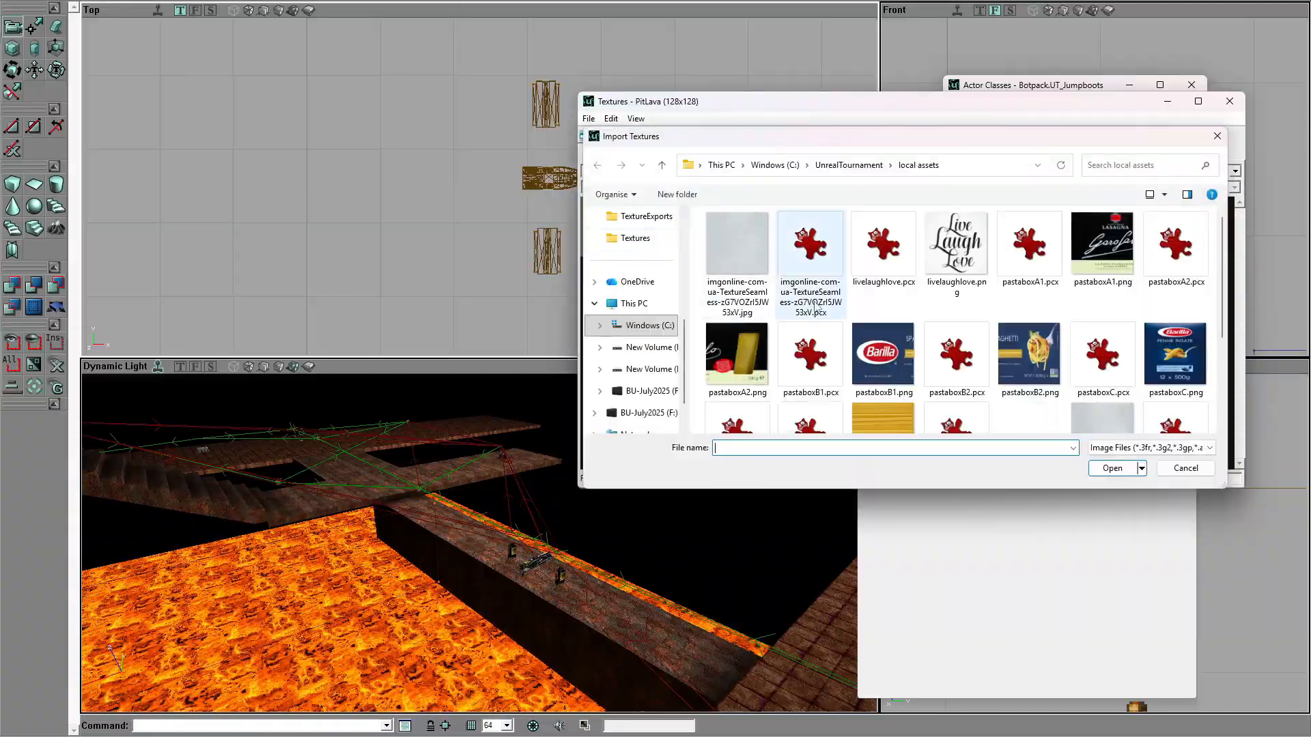
scroll(869, 363, "down", 3)
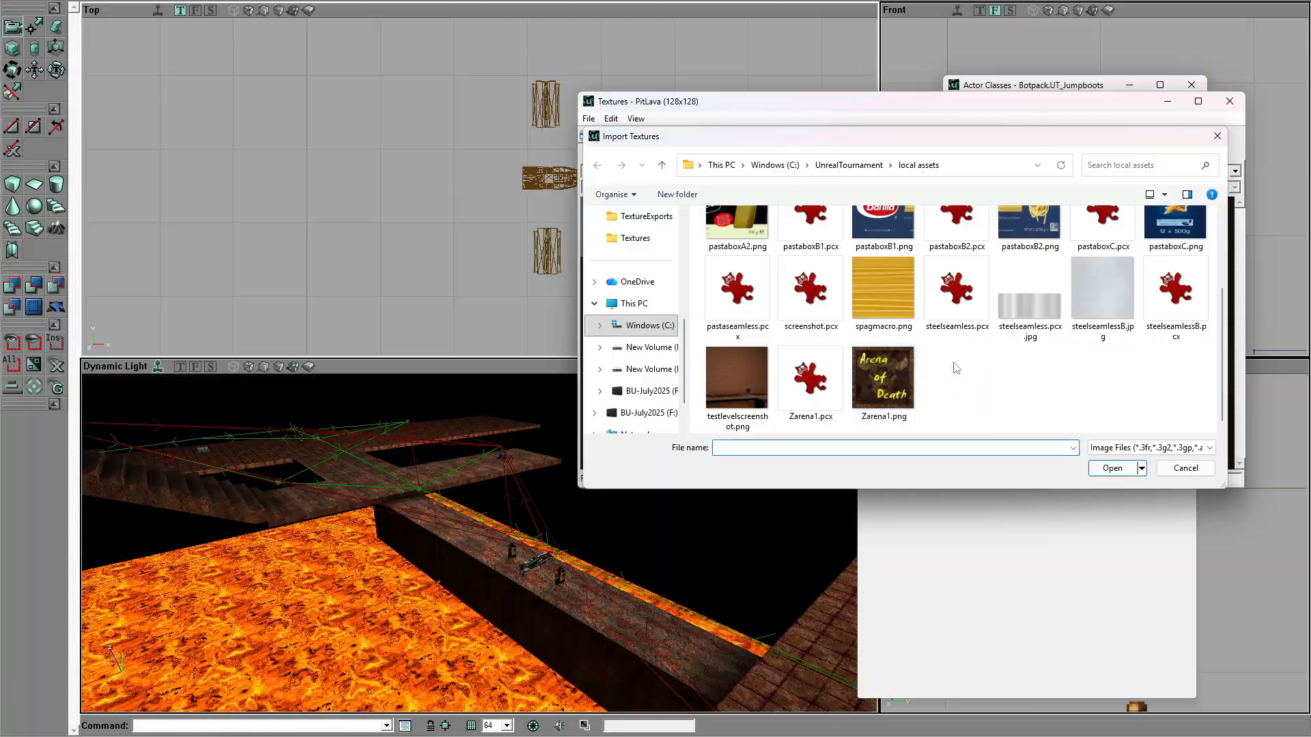
left_click(753, 379)
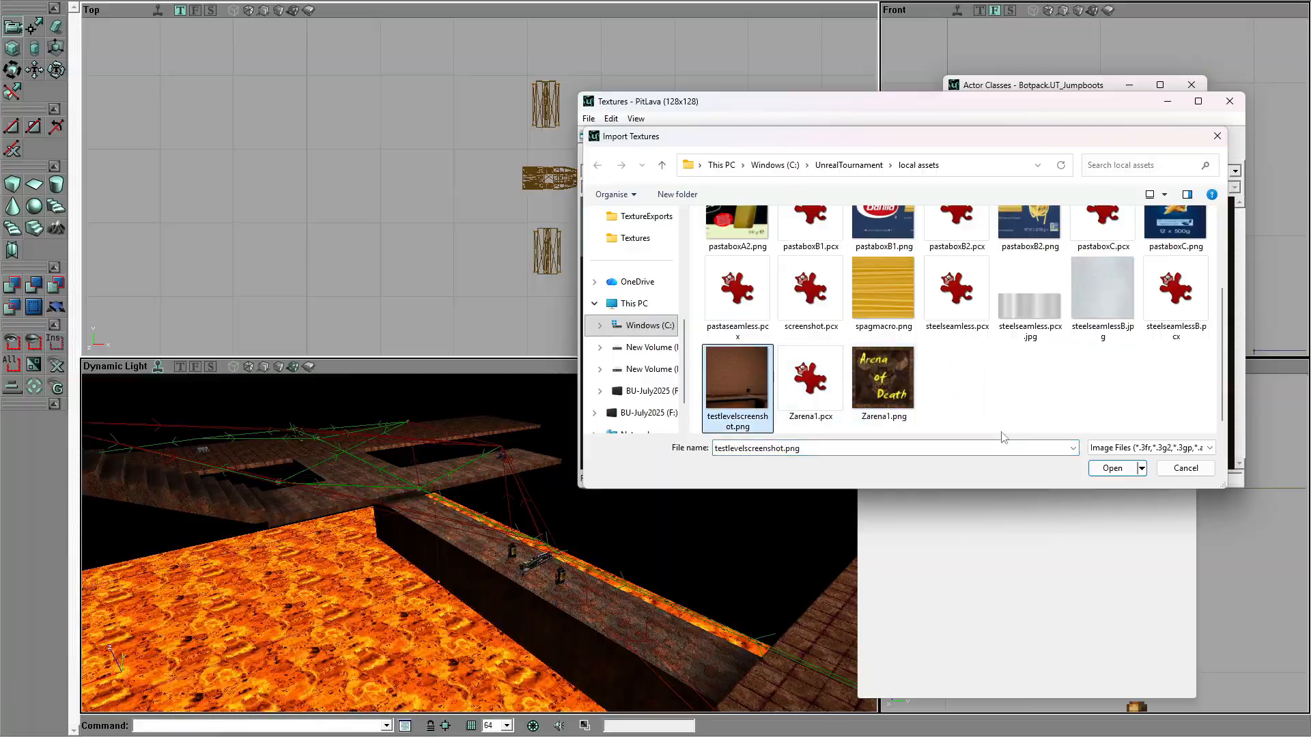
left_click(1112, 469)
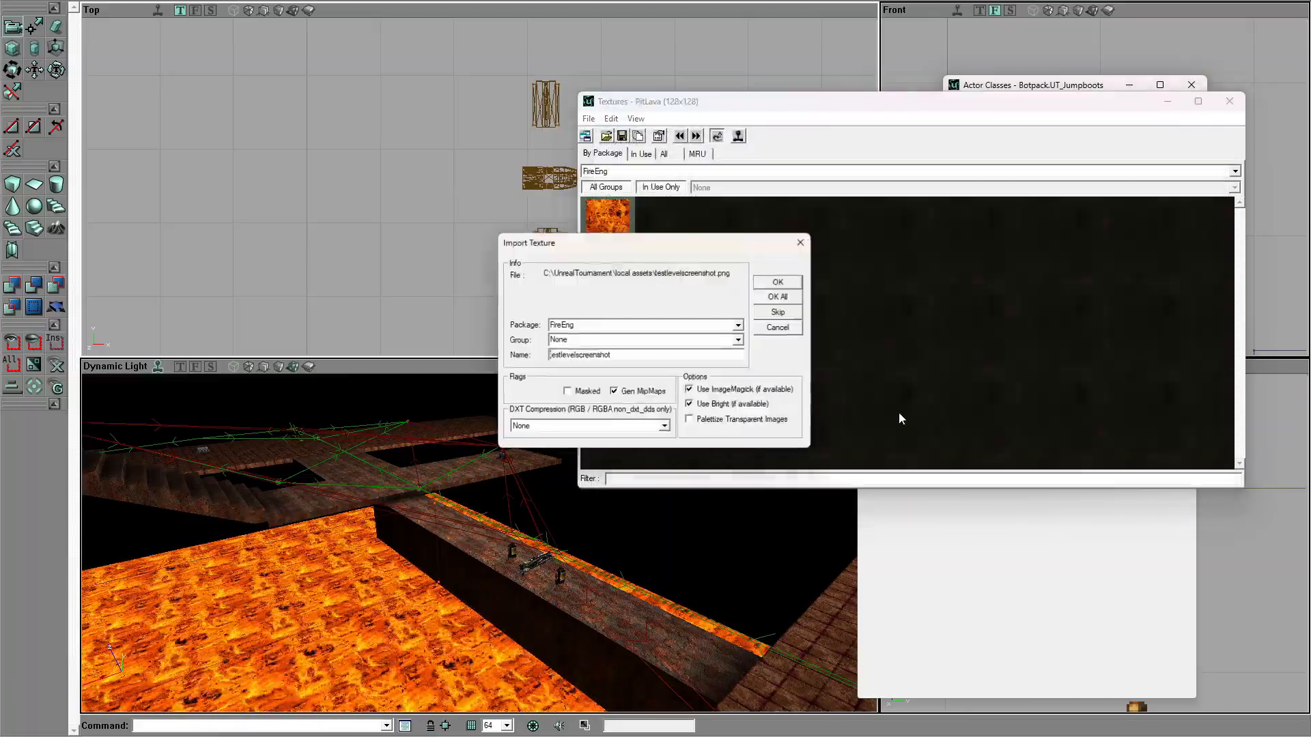
Step: Import the testlevelscreenshot texture into the MyLevel package with the group set to None
left_click(741, 326)
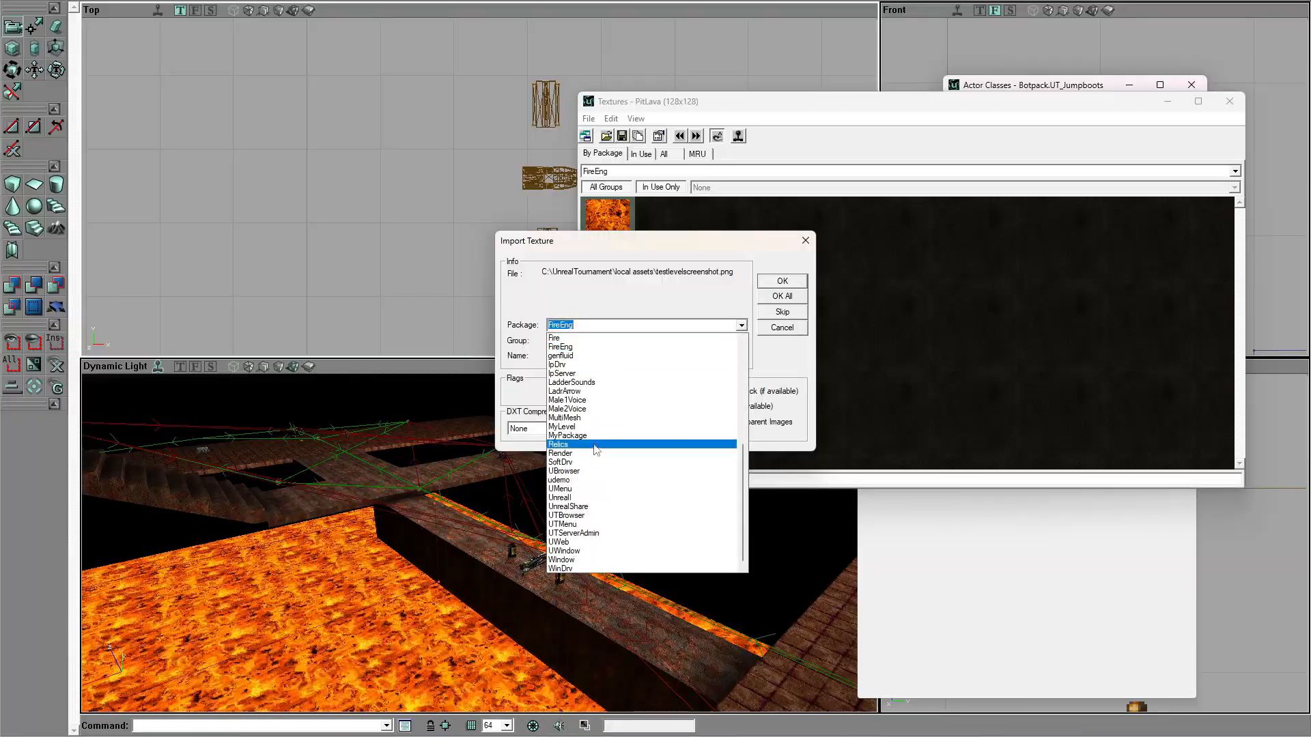
left_click(584, 427)
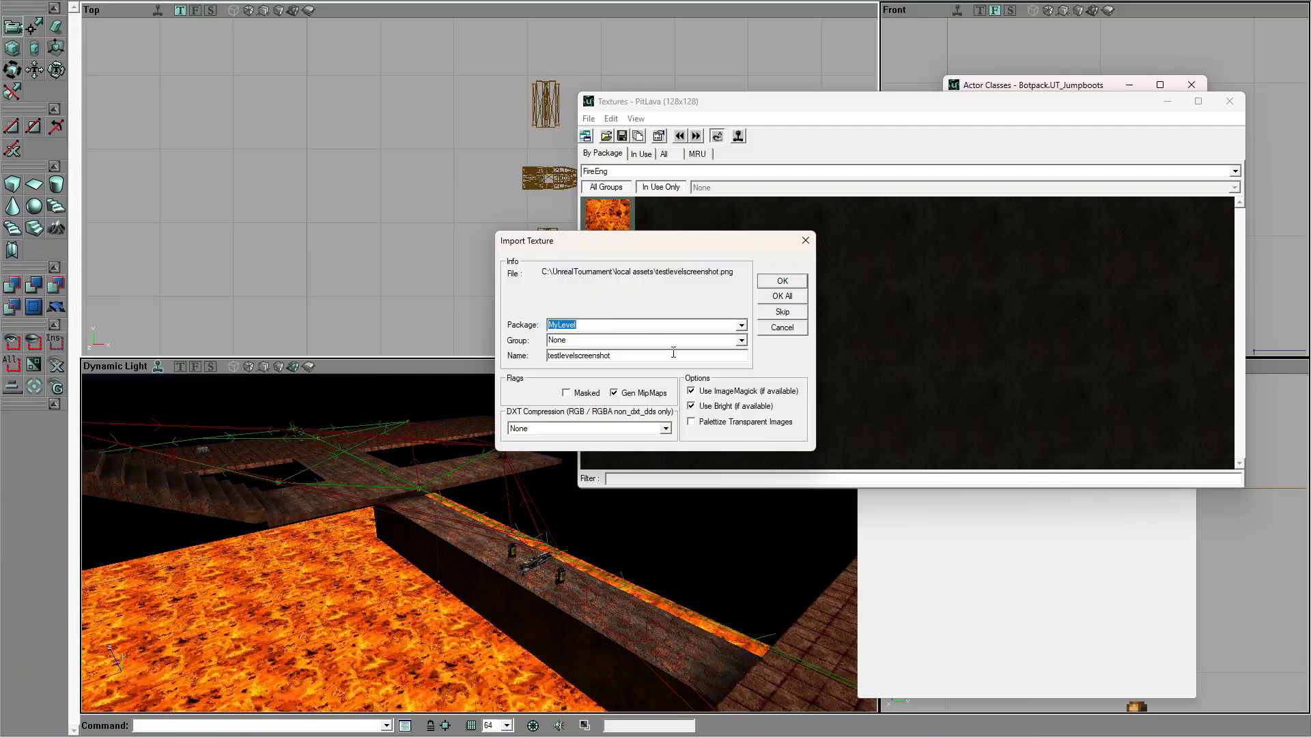
left_click(741, 340)
left_click(720, 340)
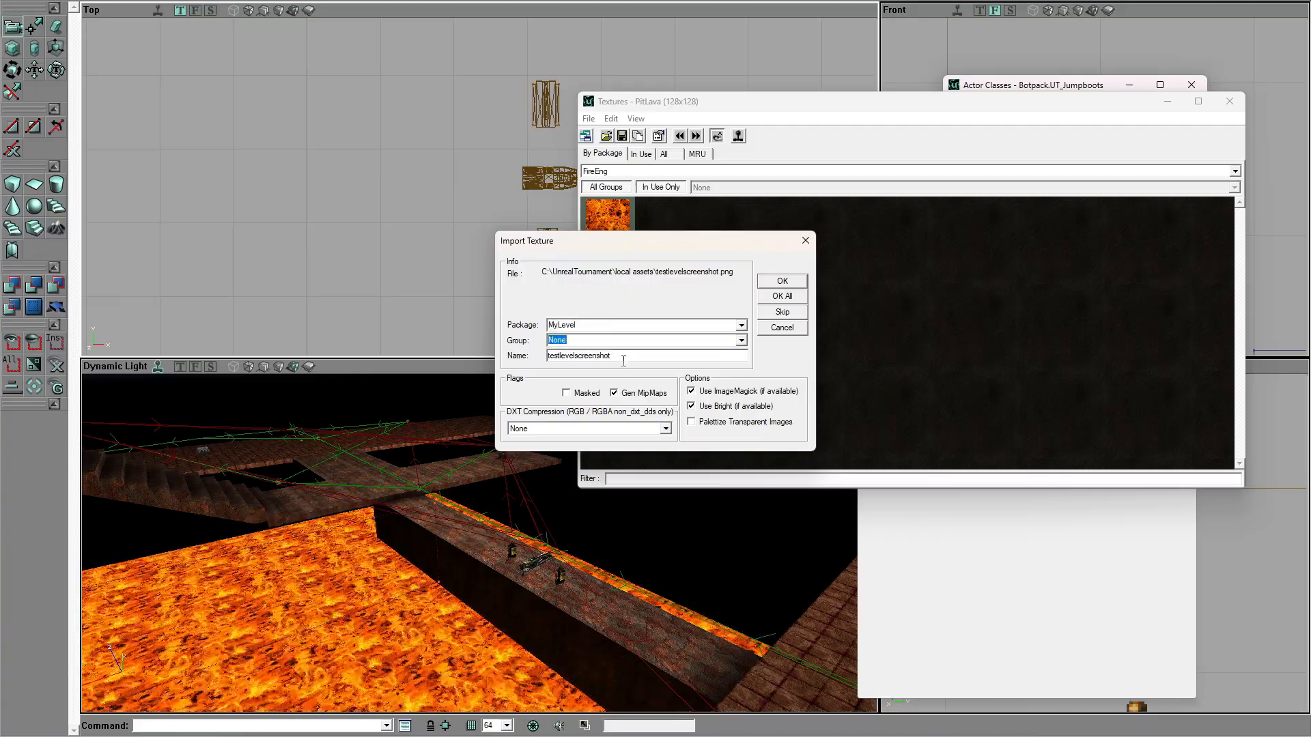
left_click(781, 282)
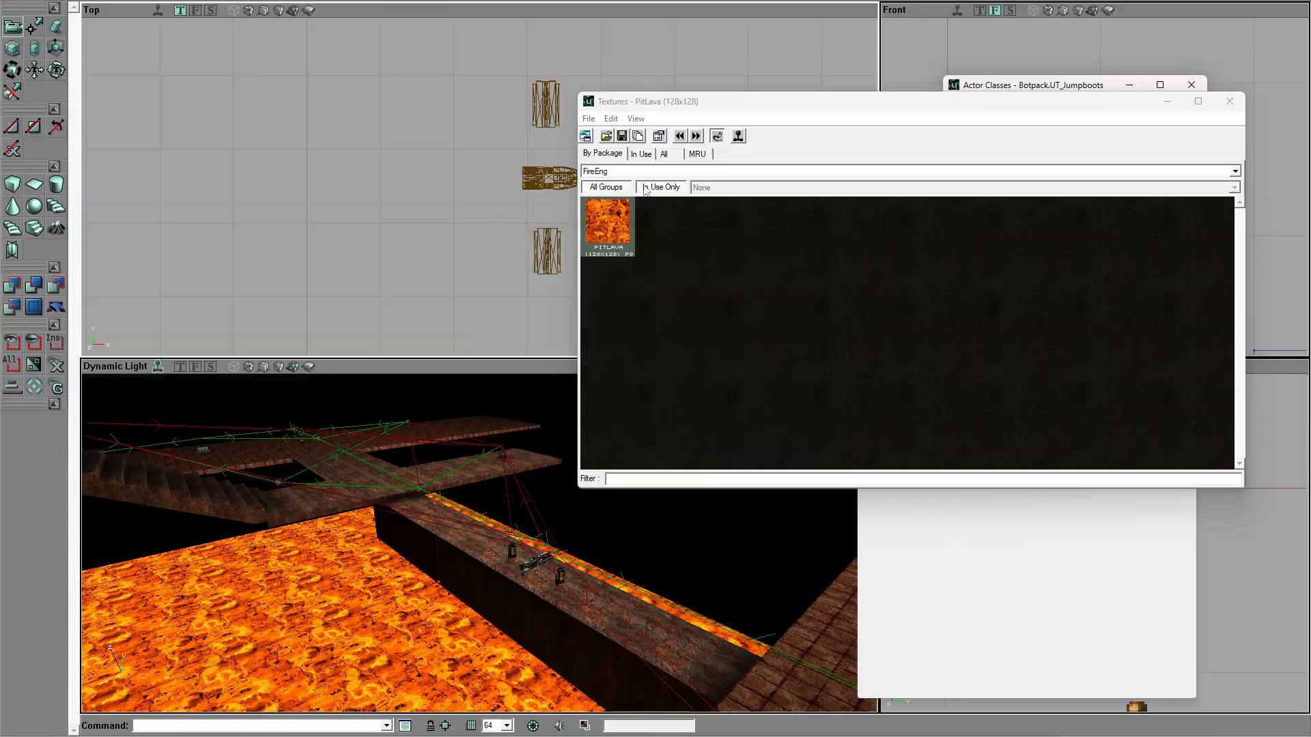
Step: Turn off the in-use-only texture filter, display the MyLevel package and select the testlevelscreenshot texture
left_click(599, 171)
left_click(748, 317)
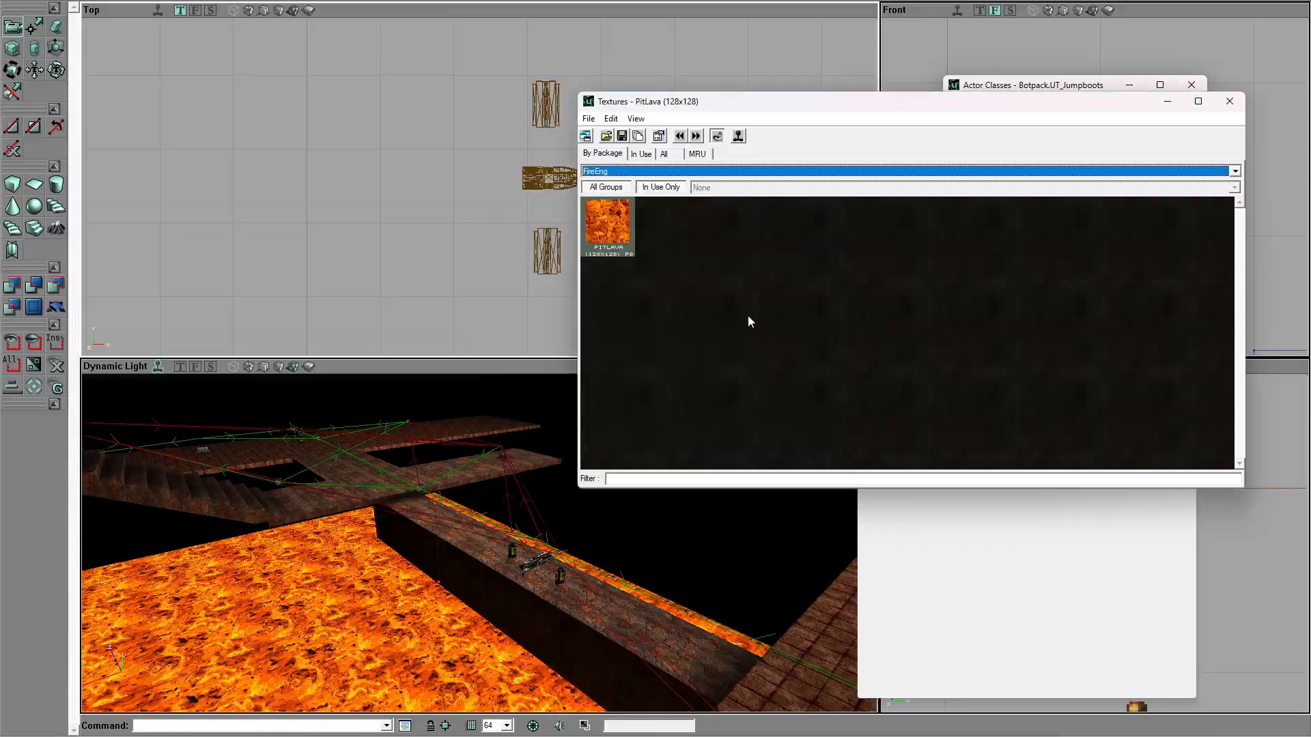
left_click(654, 190)
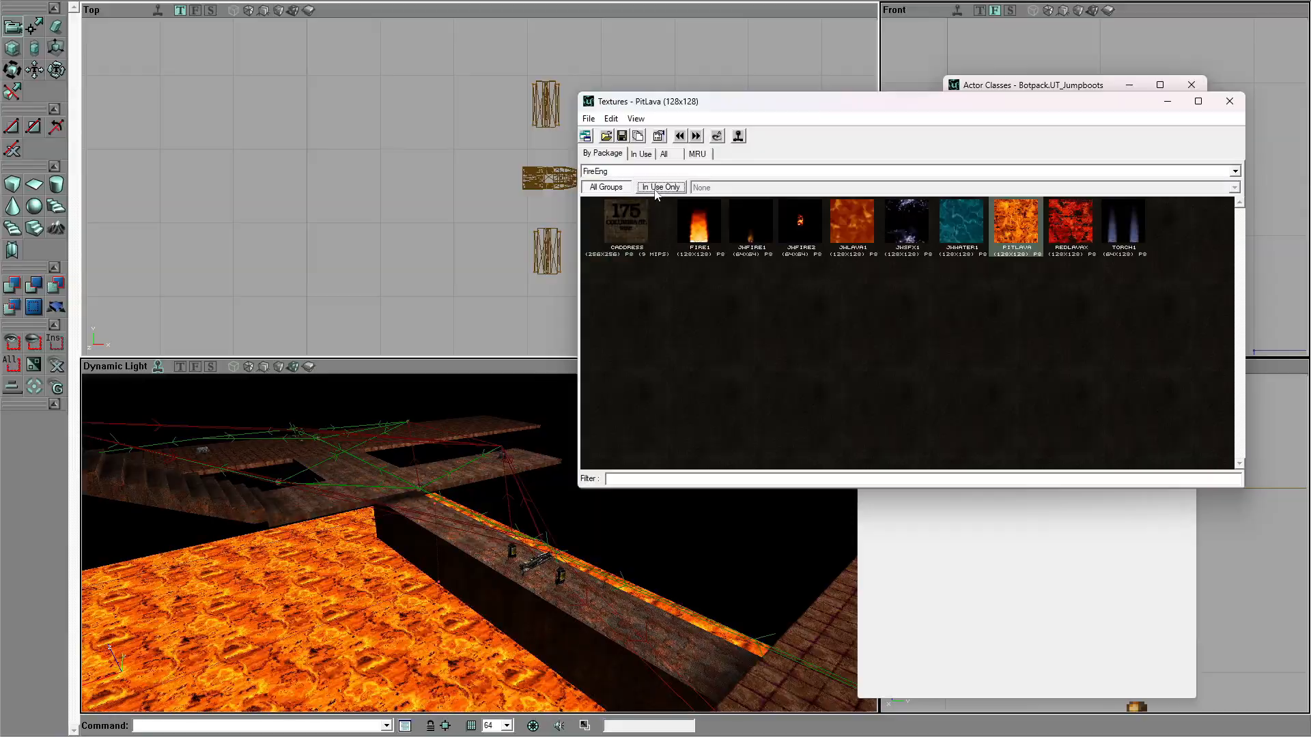
left_click(604, 174)
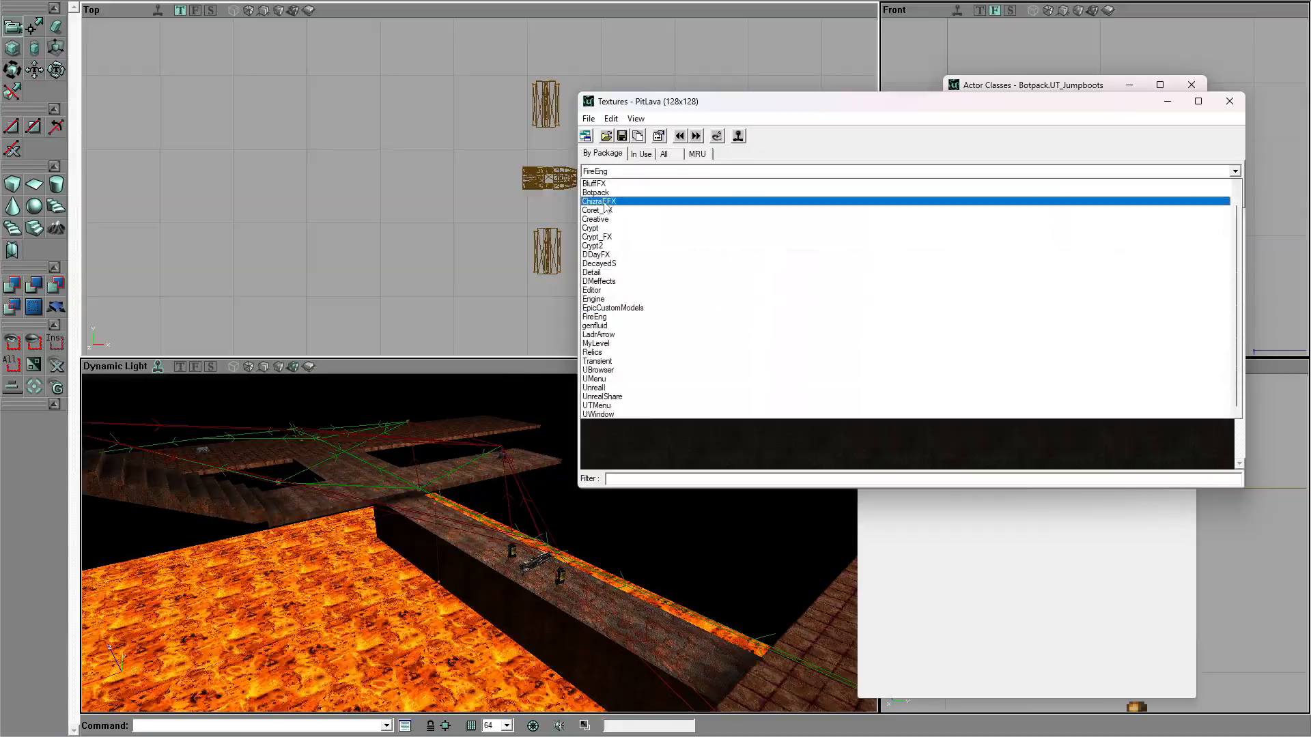
left_click(601, 343)
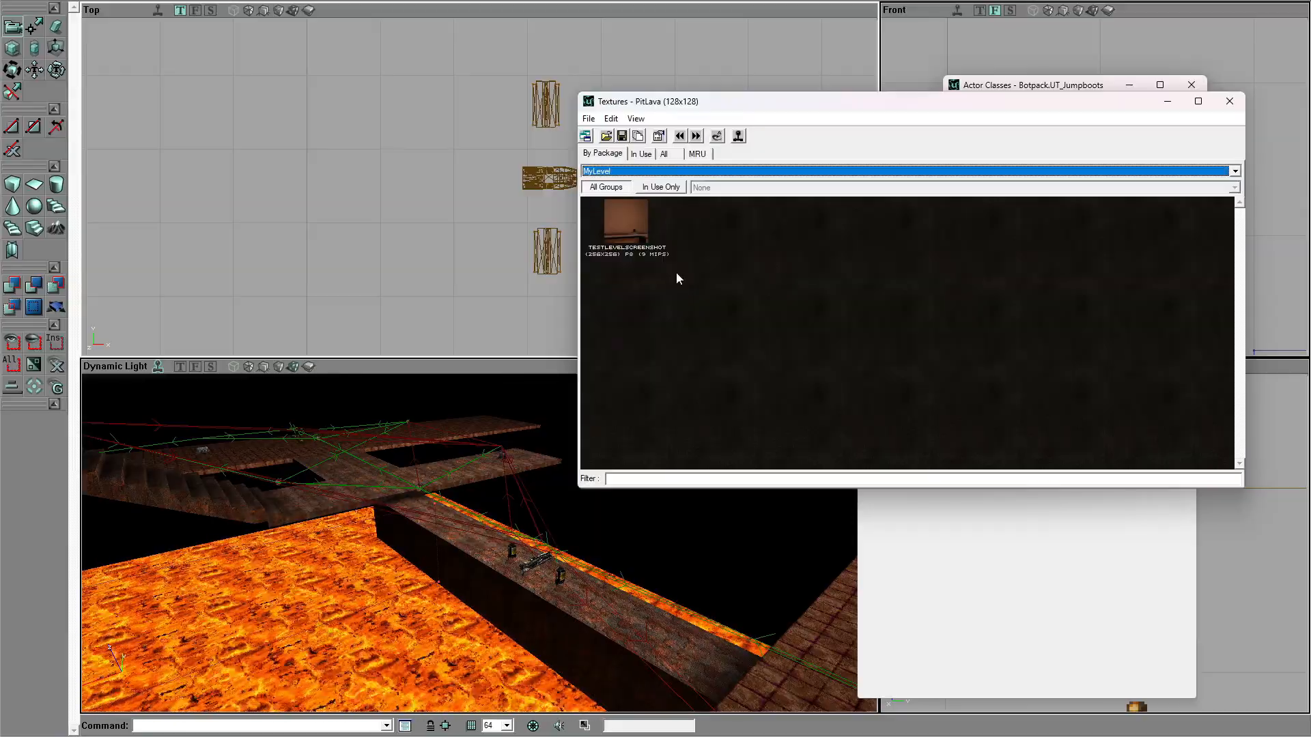
left_click(628, 241)
Step: Assign the selected testlevelscreenshot texture as the Screenshot in the level properties' LevelInfo and close the properties
left_click(86, 2)
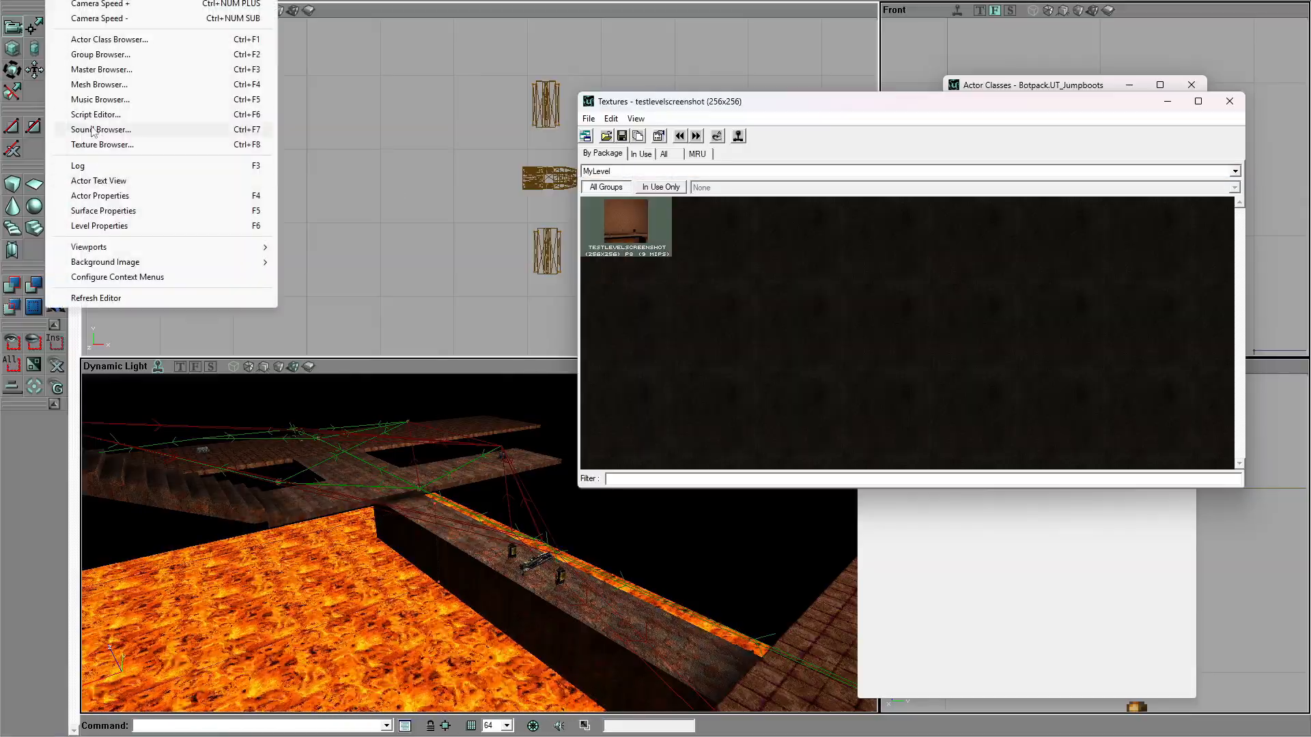
left_click(105, 226)
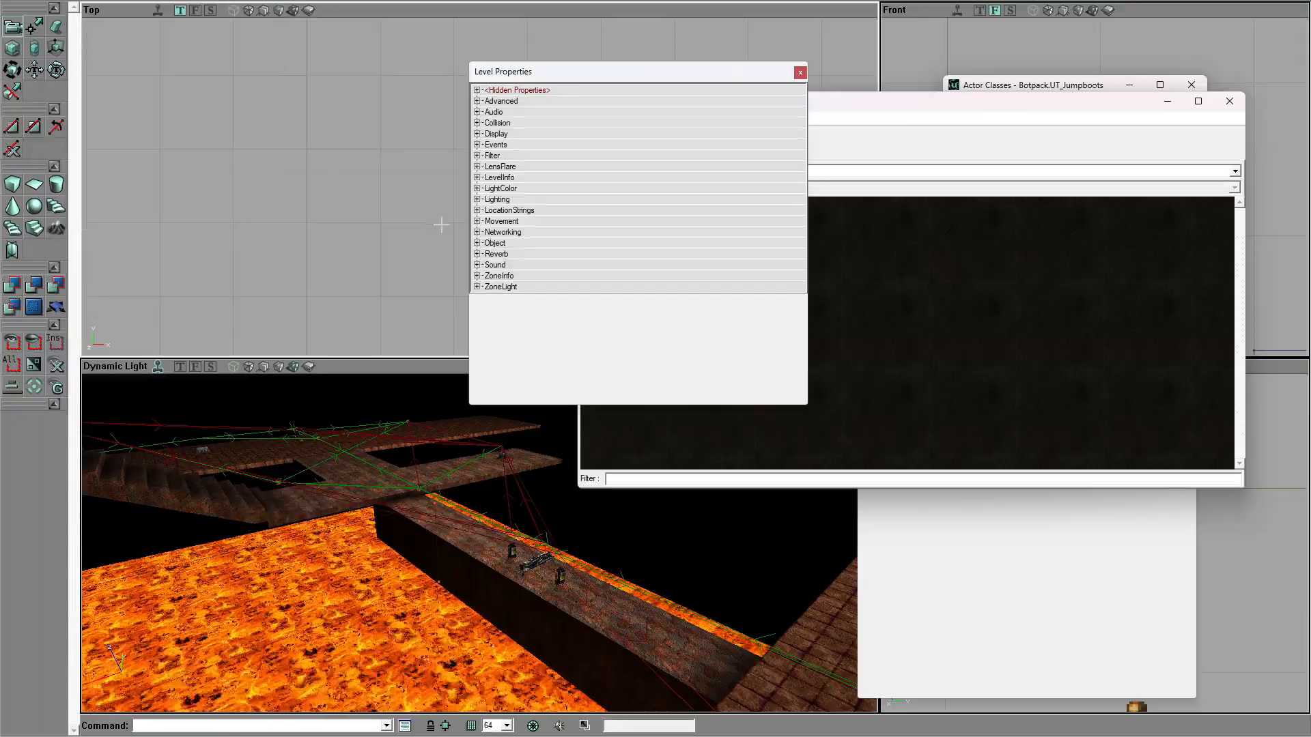
left_click(477, 177)
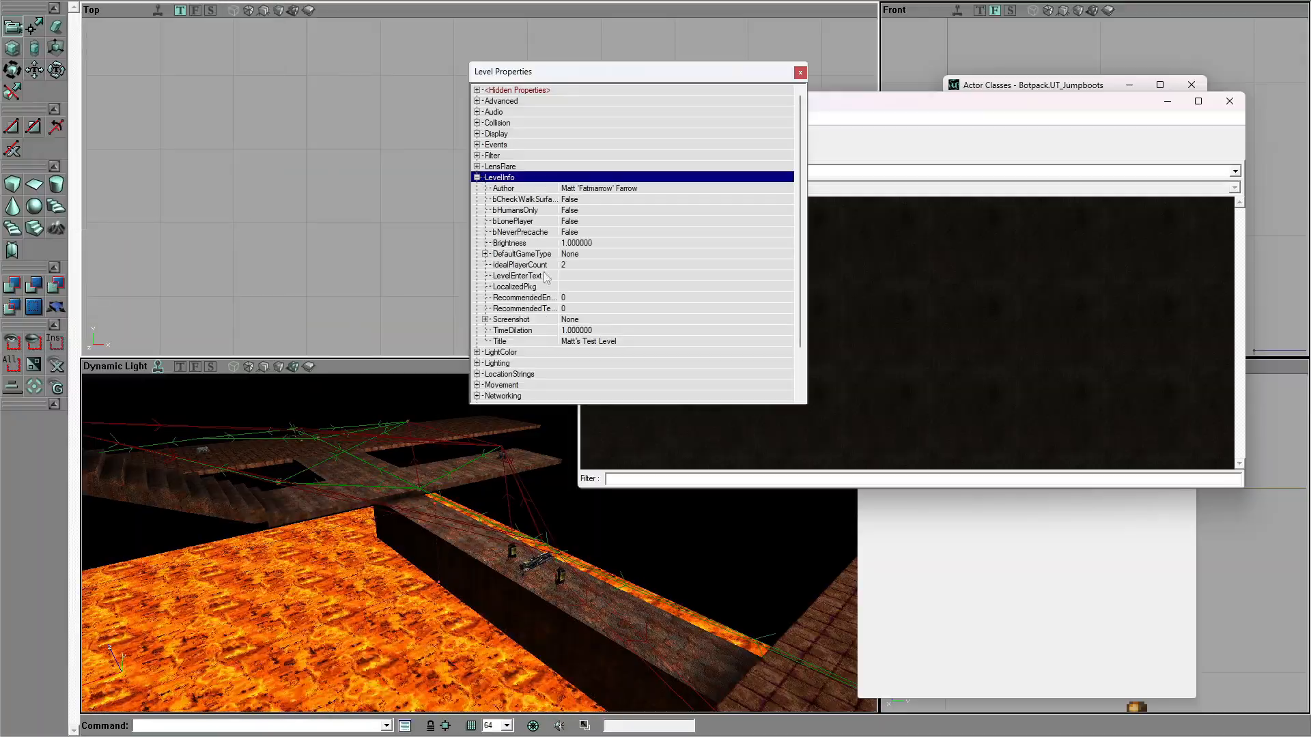
left_click(567, 320)
left_click(775, 319)
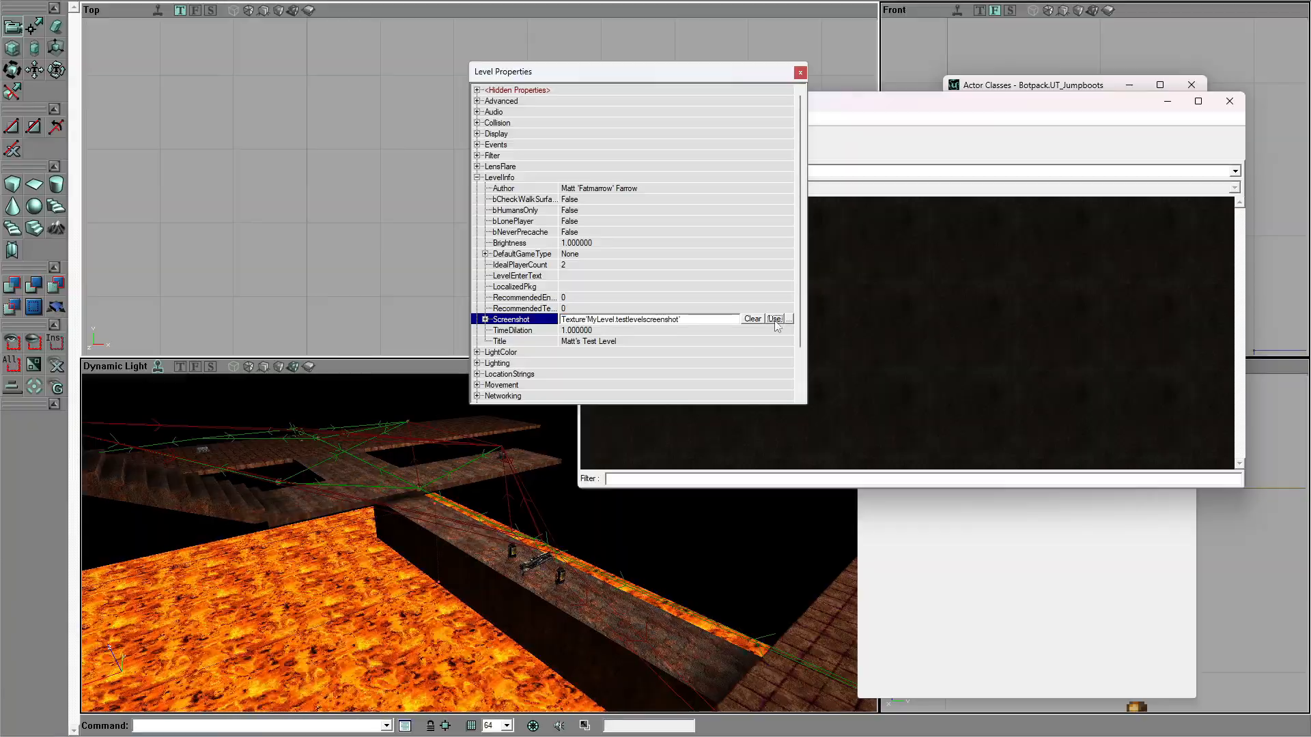
left_click(800, 72)
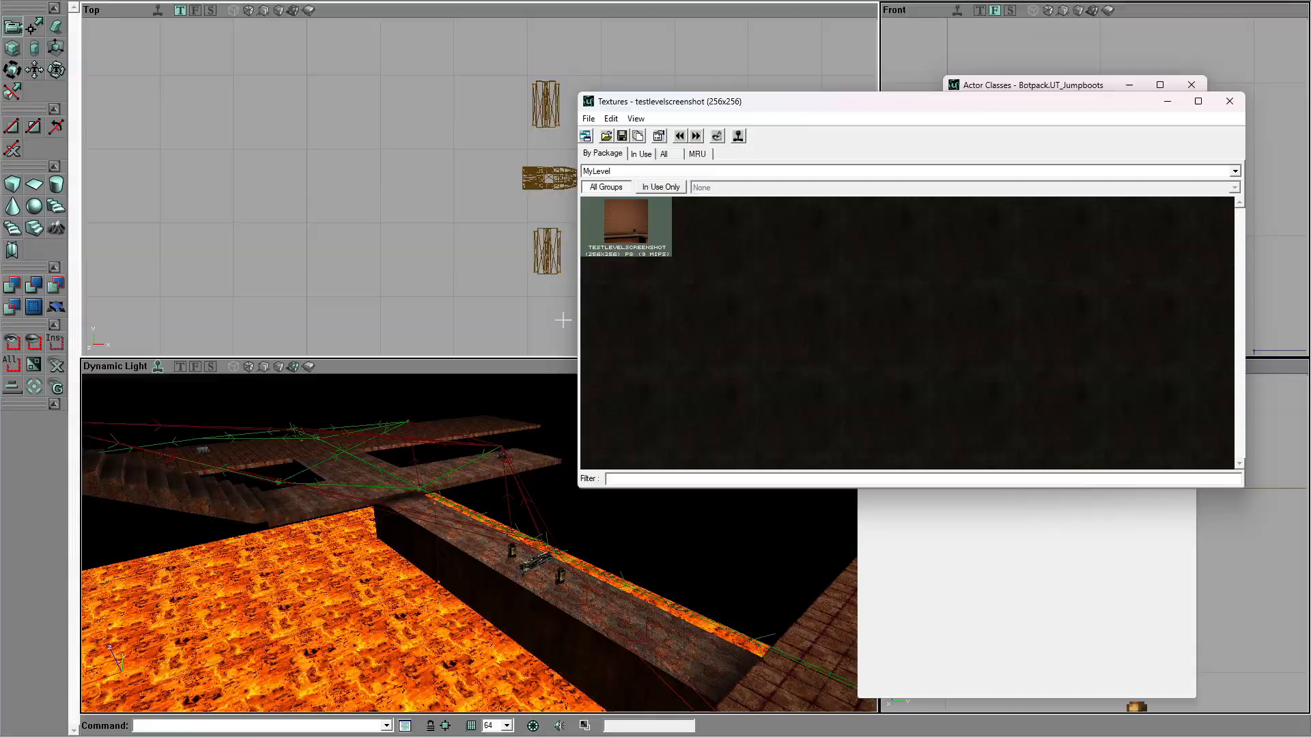
Step: Import pastaboxC.png from the local assets folder into the MyLevel package as pastaboxC
left_click(588, 119)
left_click(618, 185)
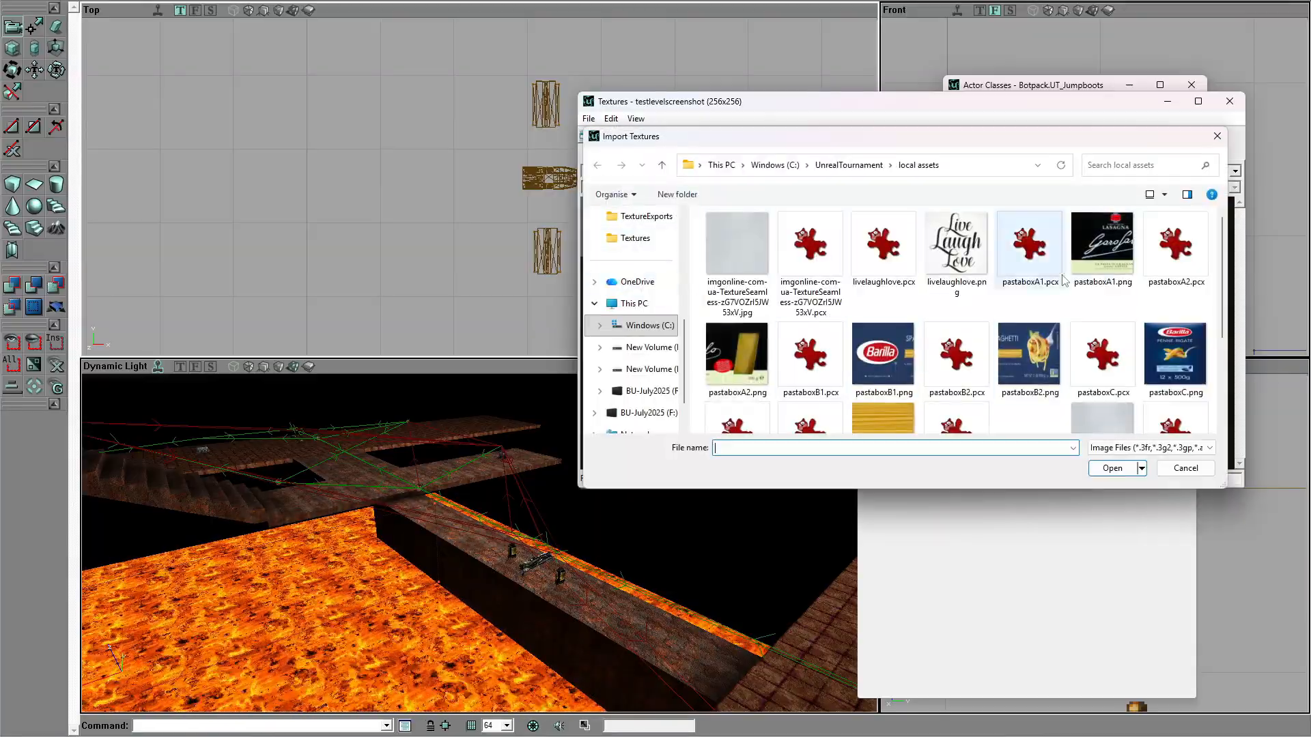
left_click(1176, 355)
left_click(1113, 468)
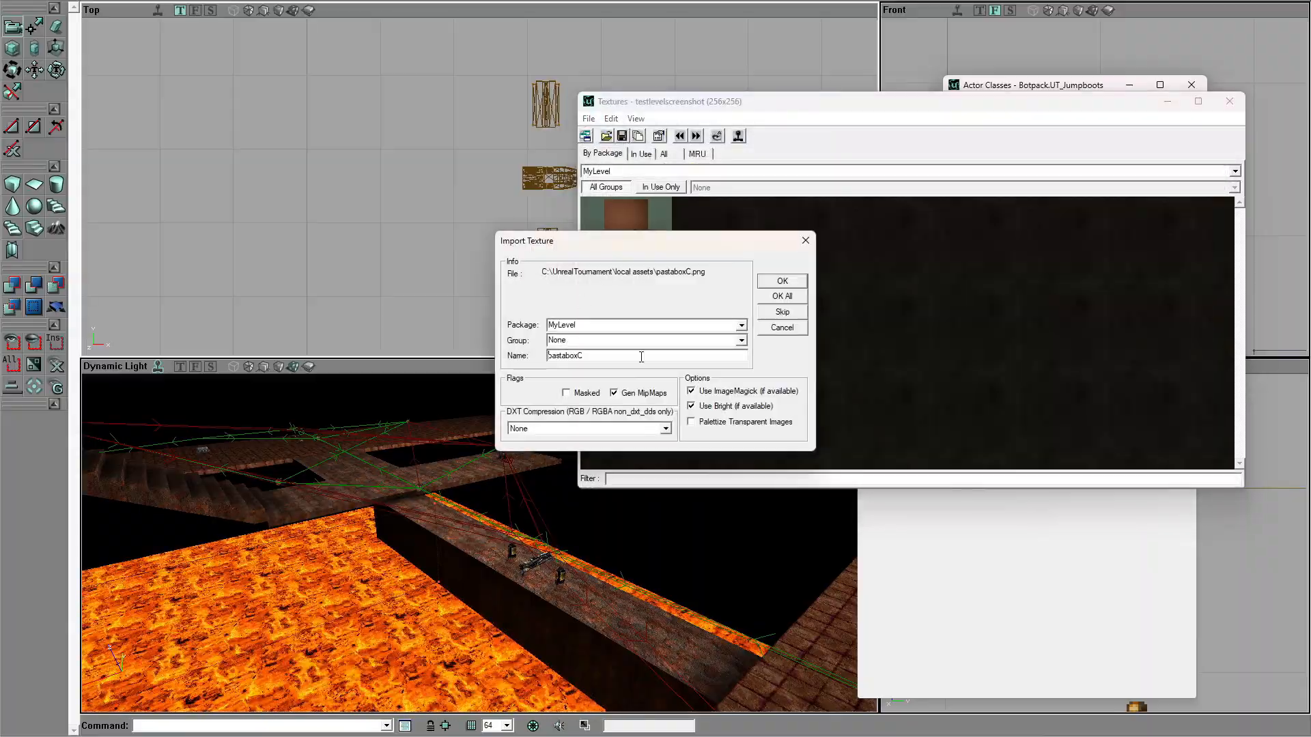
left_click(783, 282)
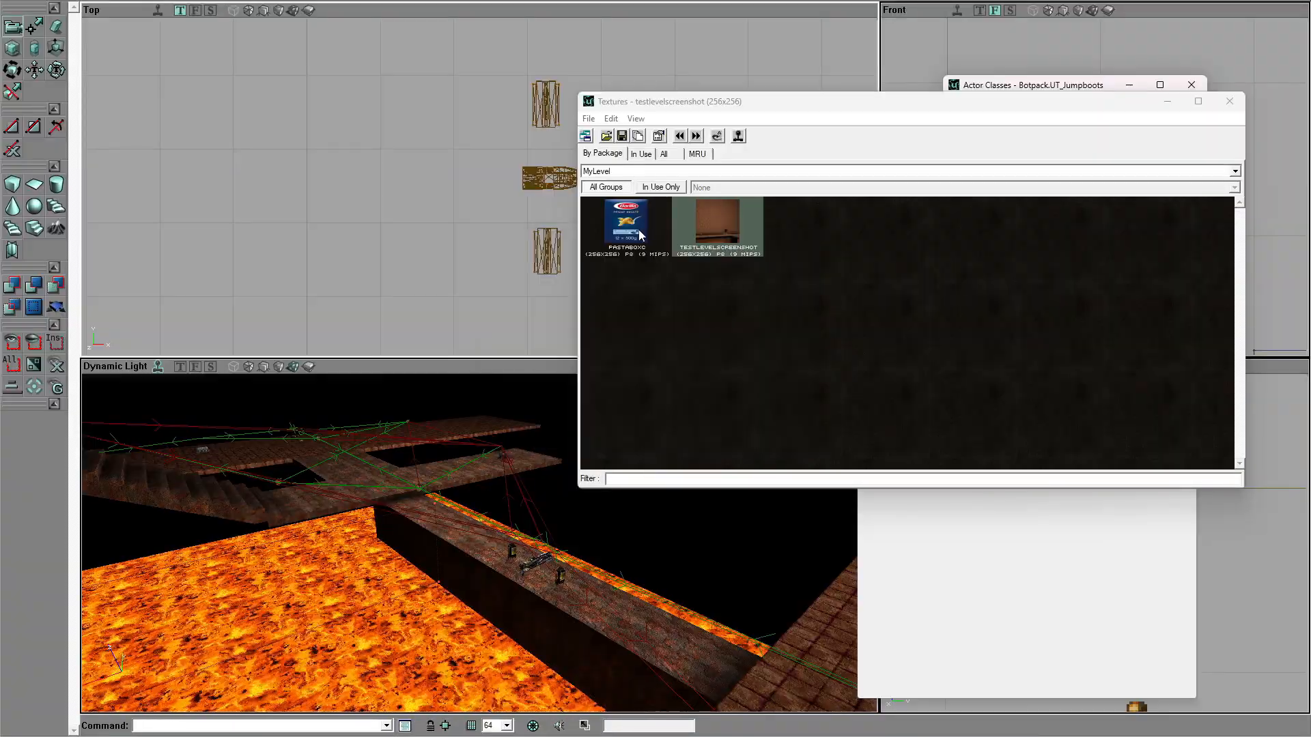
Step: Apply the pastaboxC texture to the large brick wall surface in the 3D view
left_click(640, 234)
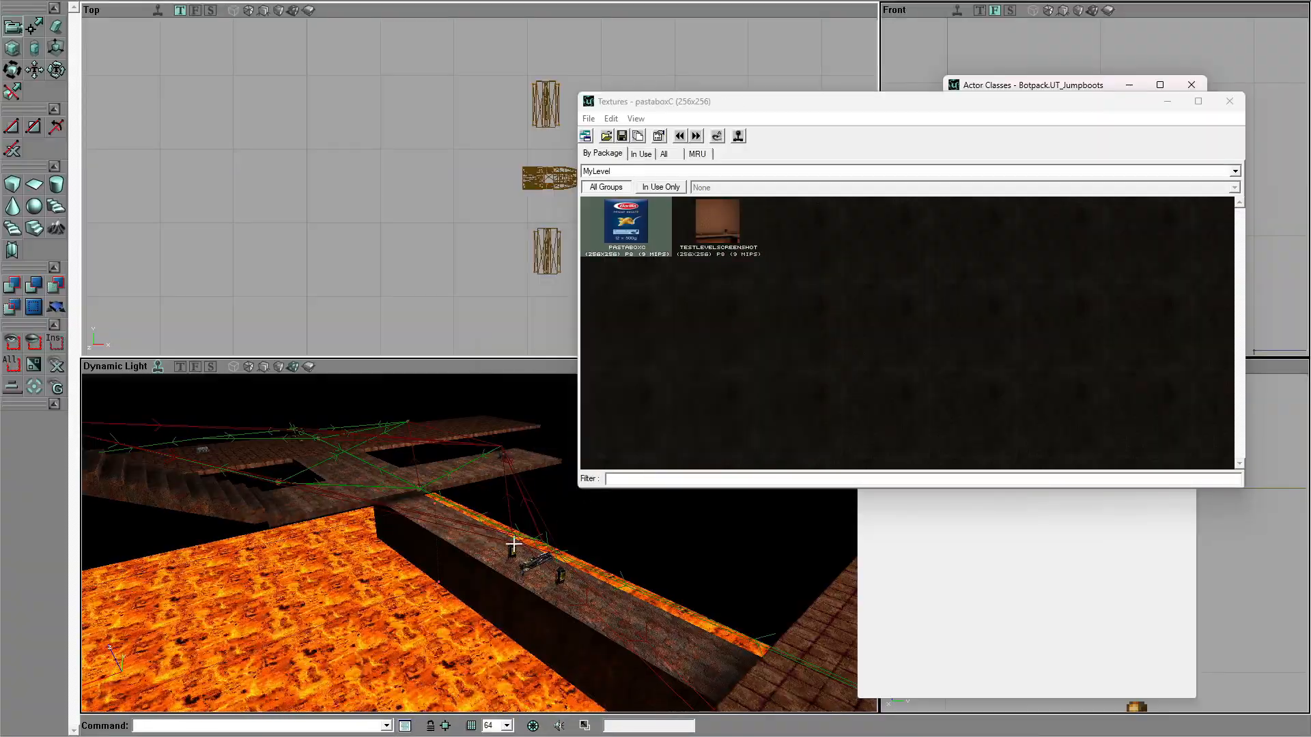
right_click_drag(451, 543, 593, 522)
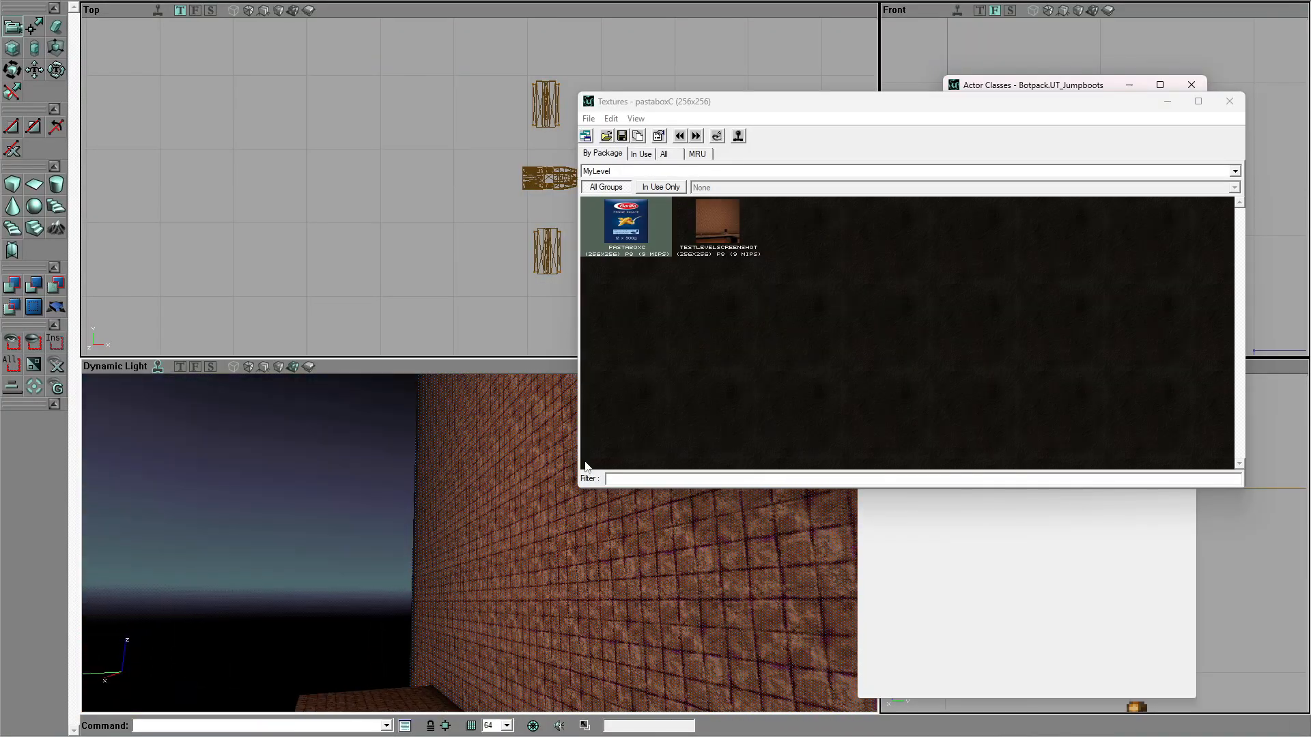
left_click(623, 232)
right_click_drag(386, 488, 683, 491)
left_click_drag(357, 501, 357, 546)
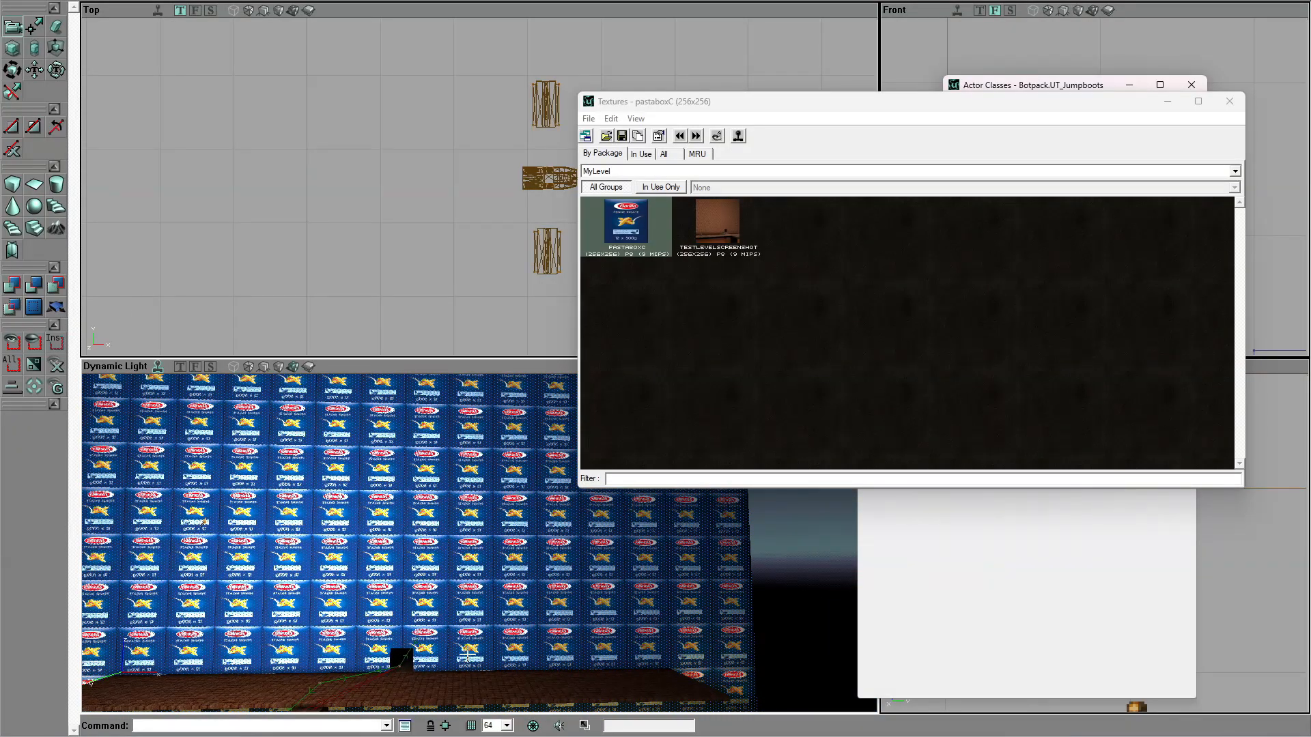
Step: Undo applying the pastaboxC texture to the large wall
right_click_drag(454, 513, 410, 512)
key("ctrl+z")
key("ctrl+z")
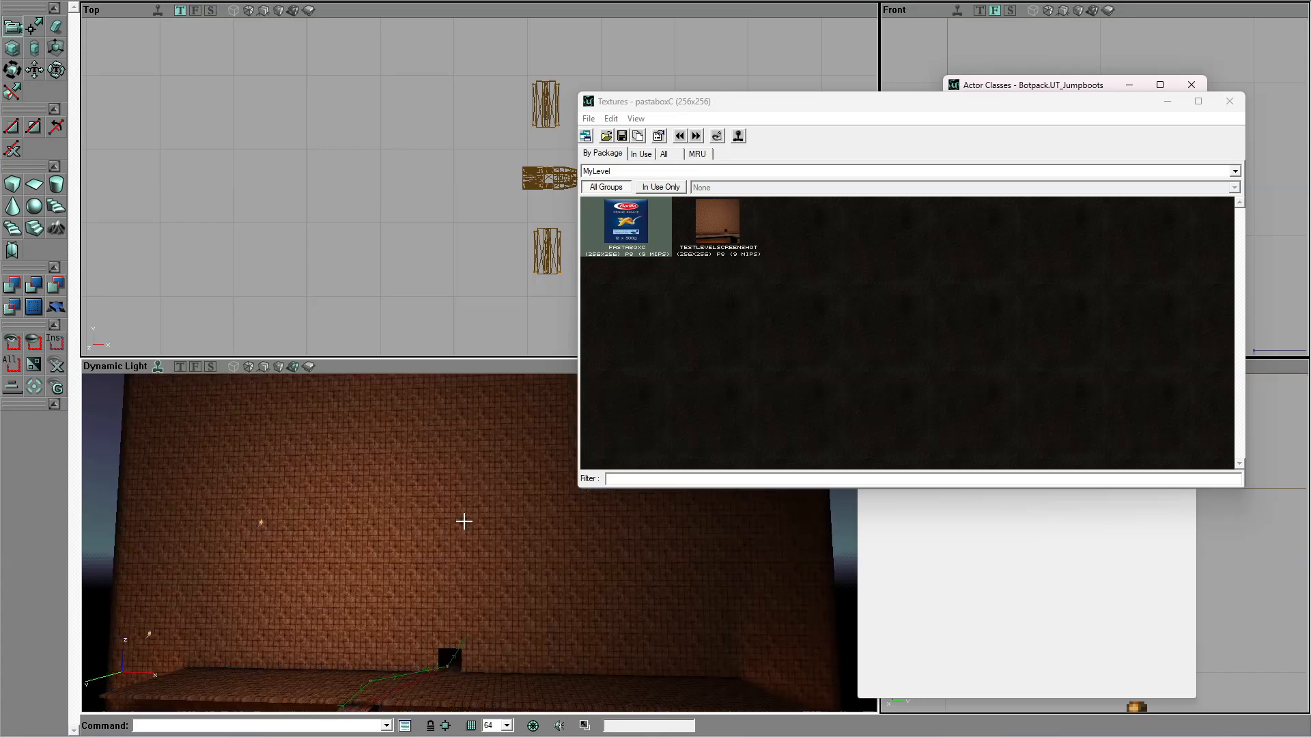
right_click_drag(455, 449, 478, 533)
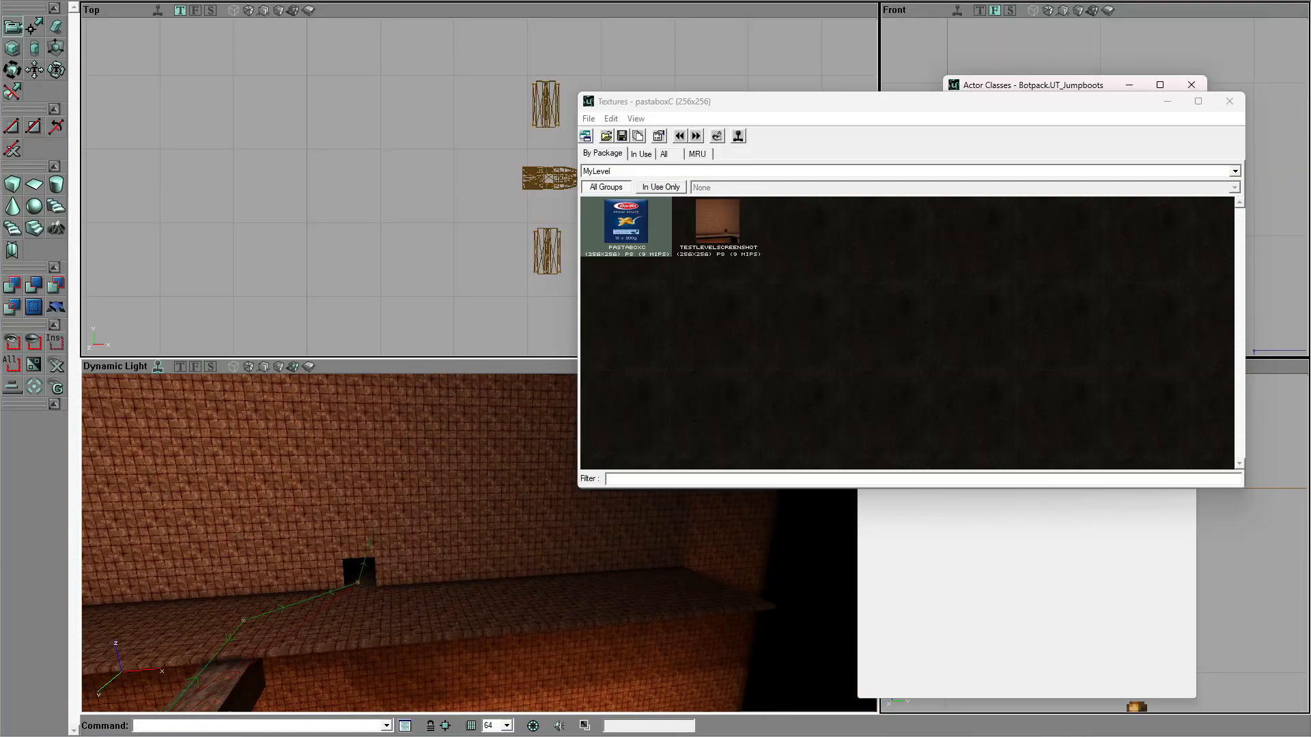